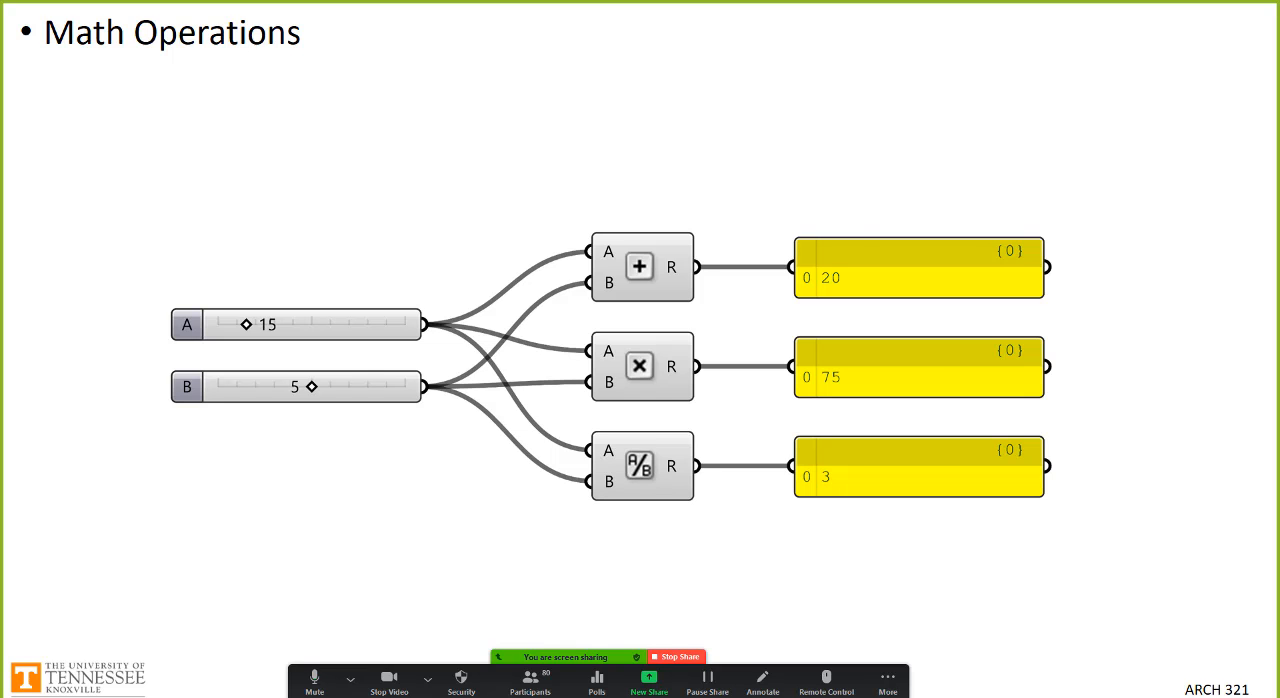
key("Right")
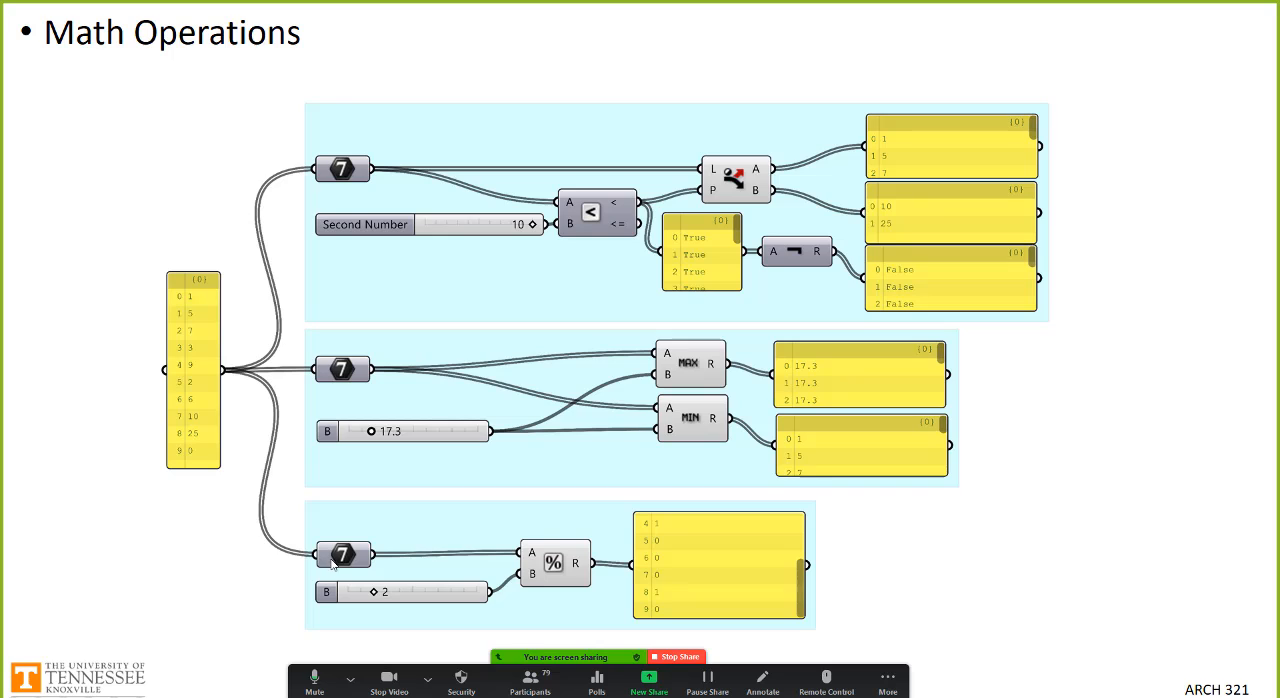
left_click(350, 680)
left_click(242, 574)
key("Right")
key("Right")
key("Left")
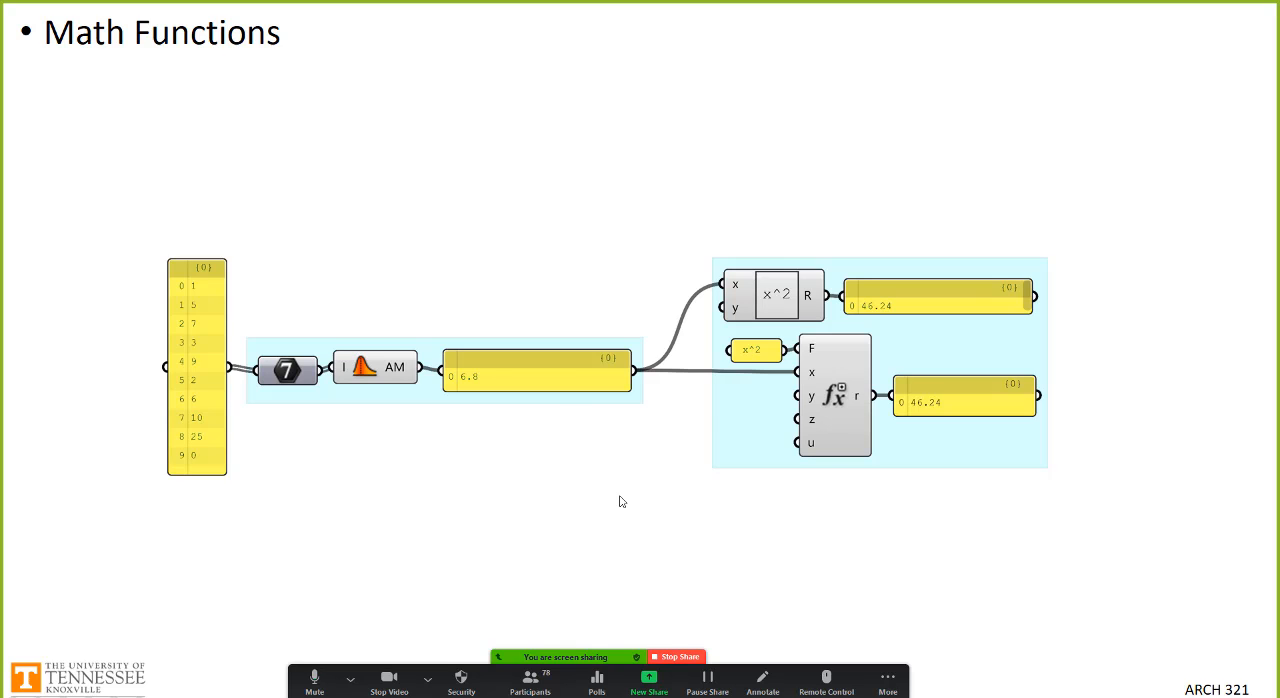
key("Right")
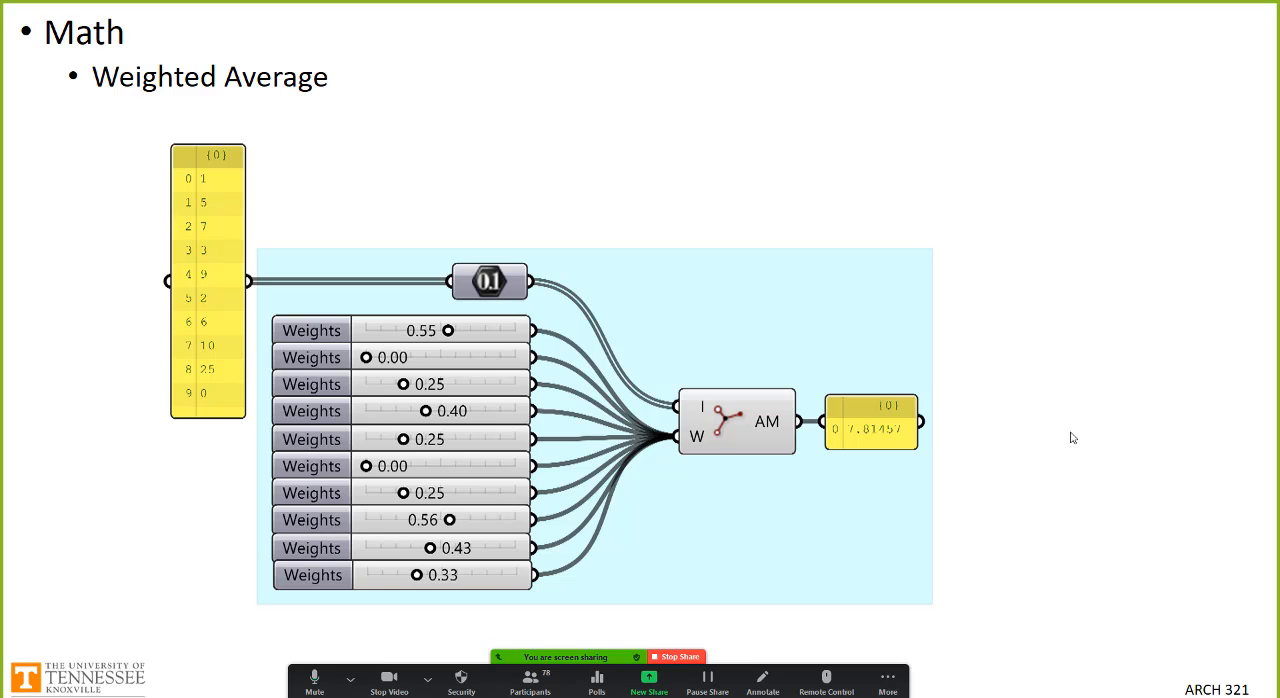
key("Right")
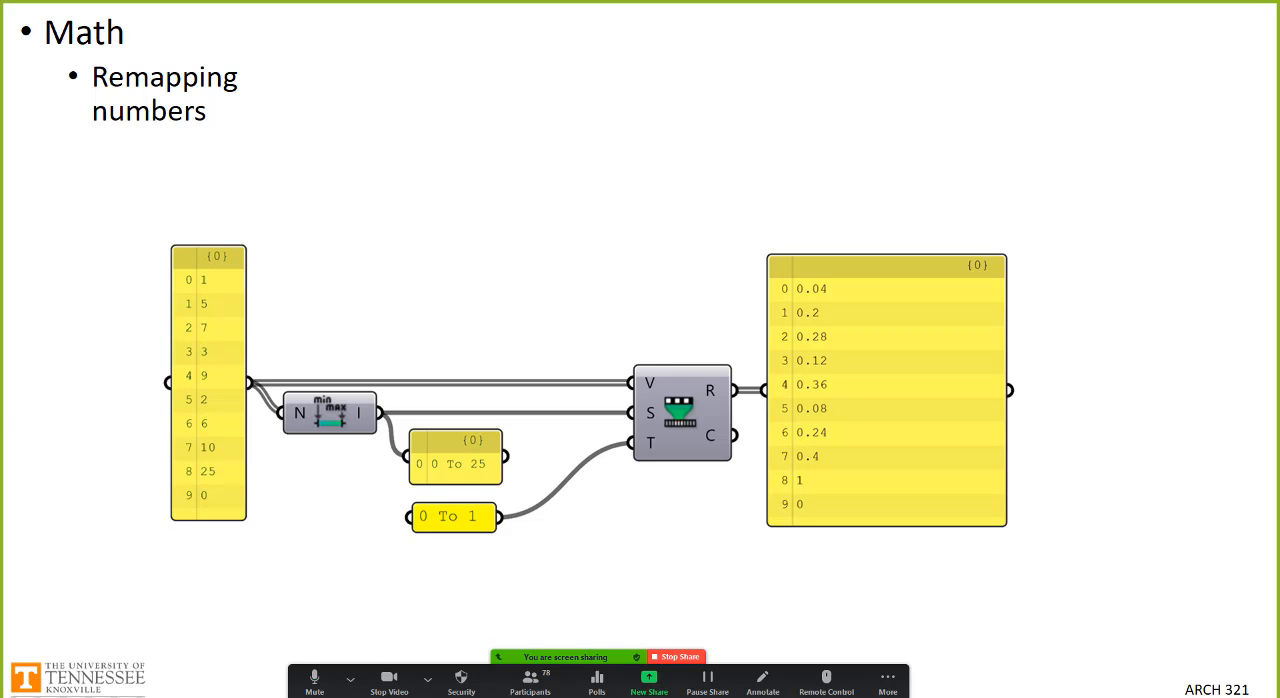
Step: Switch to Grasshopper, try to open a document from the W02 folder, and close the unresponsive program
key("alt+Tab")
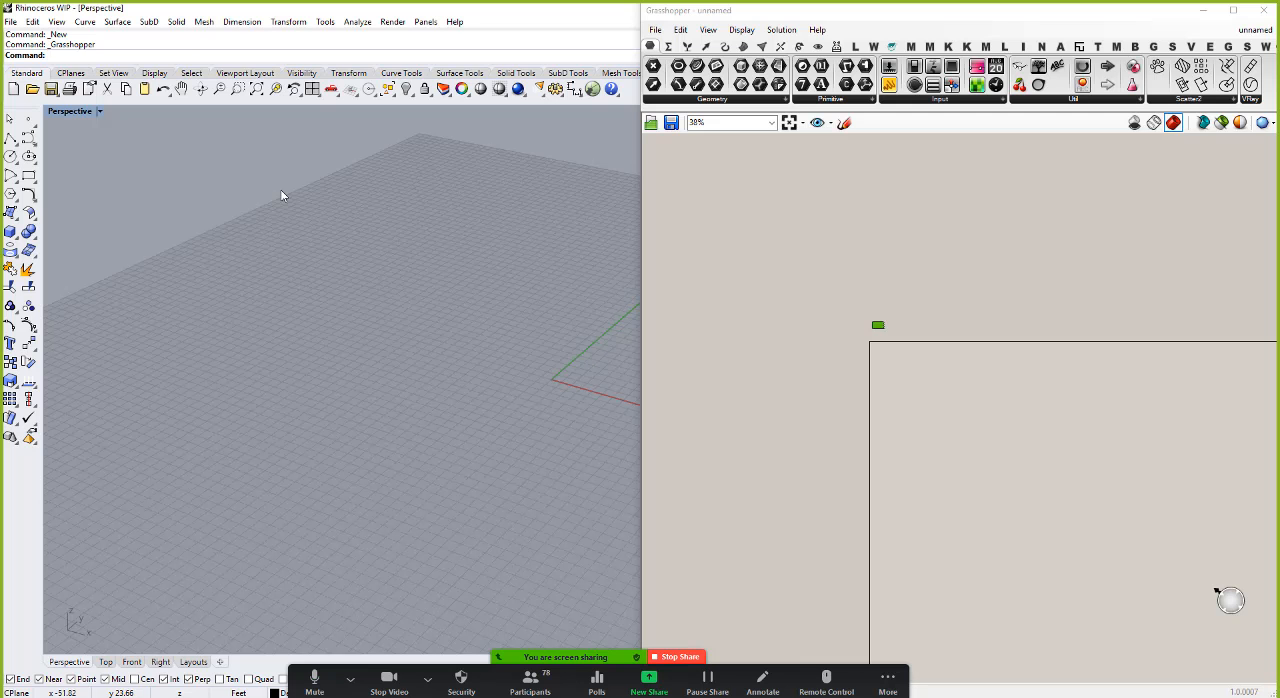
left_click(655, 29)
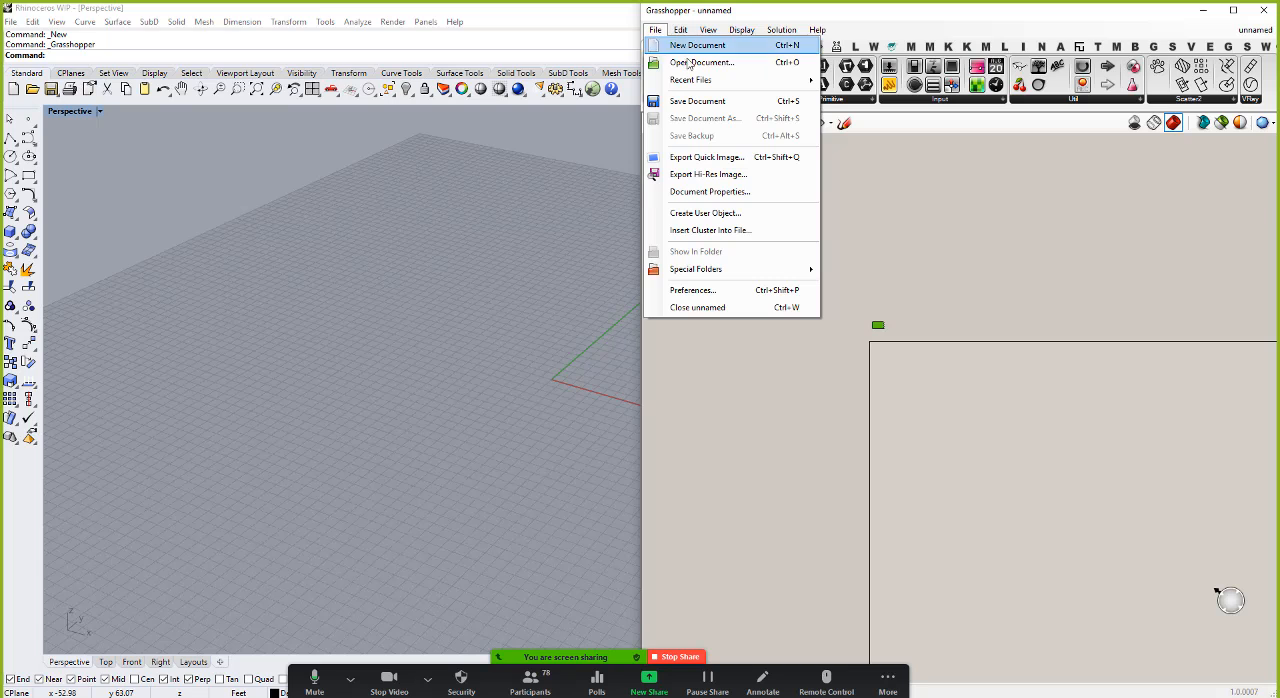
left_click(692, 61)
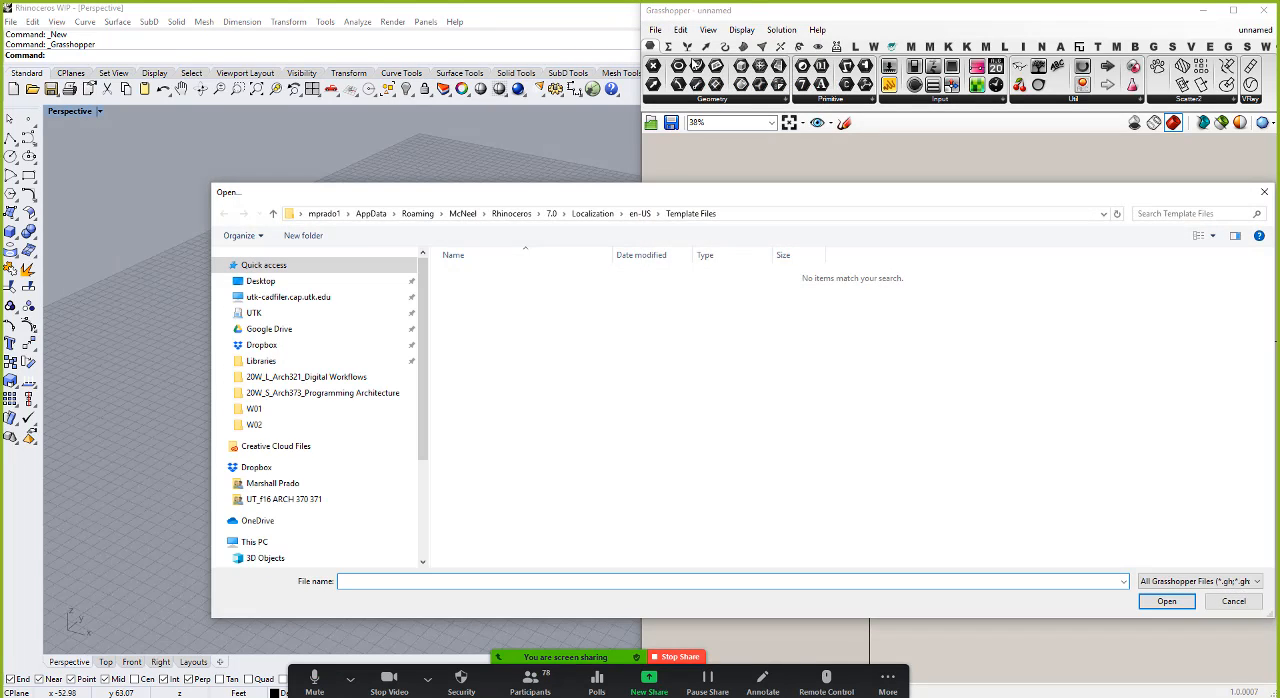
left_click(254, 426)
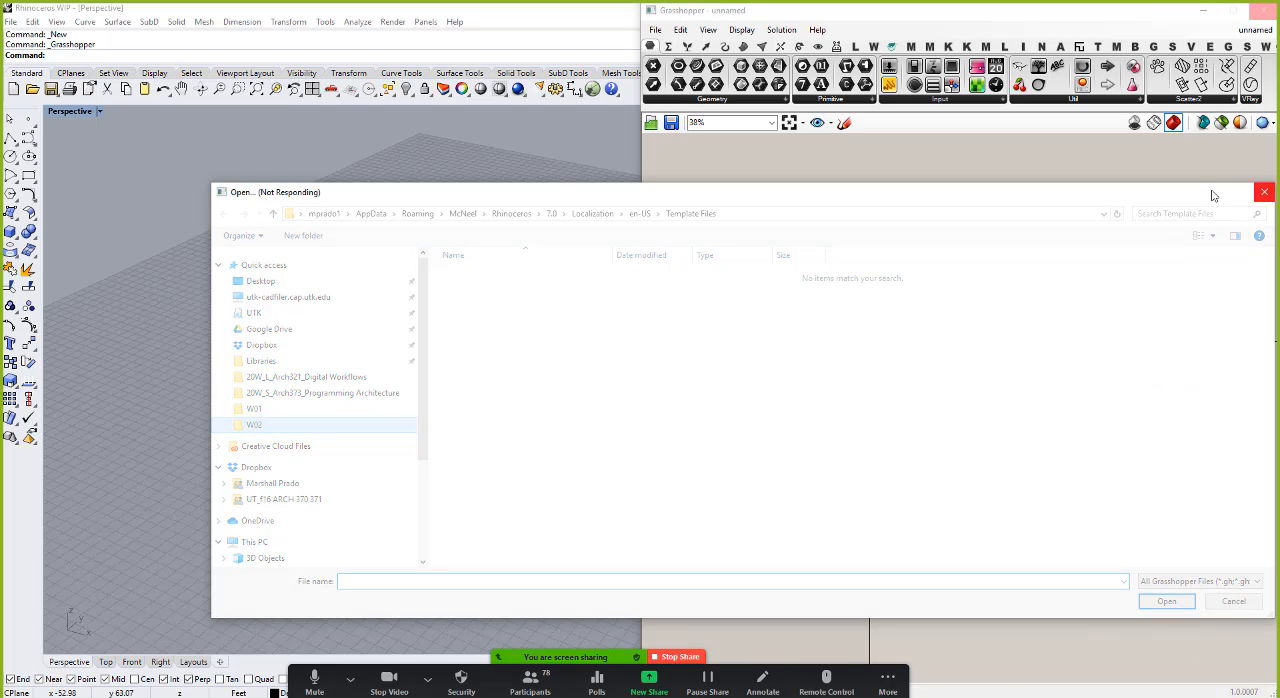
left_click(1265, 193)
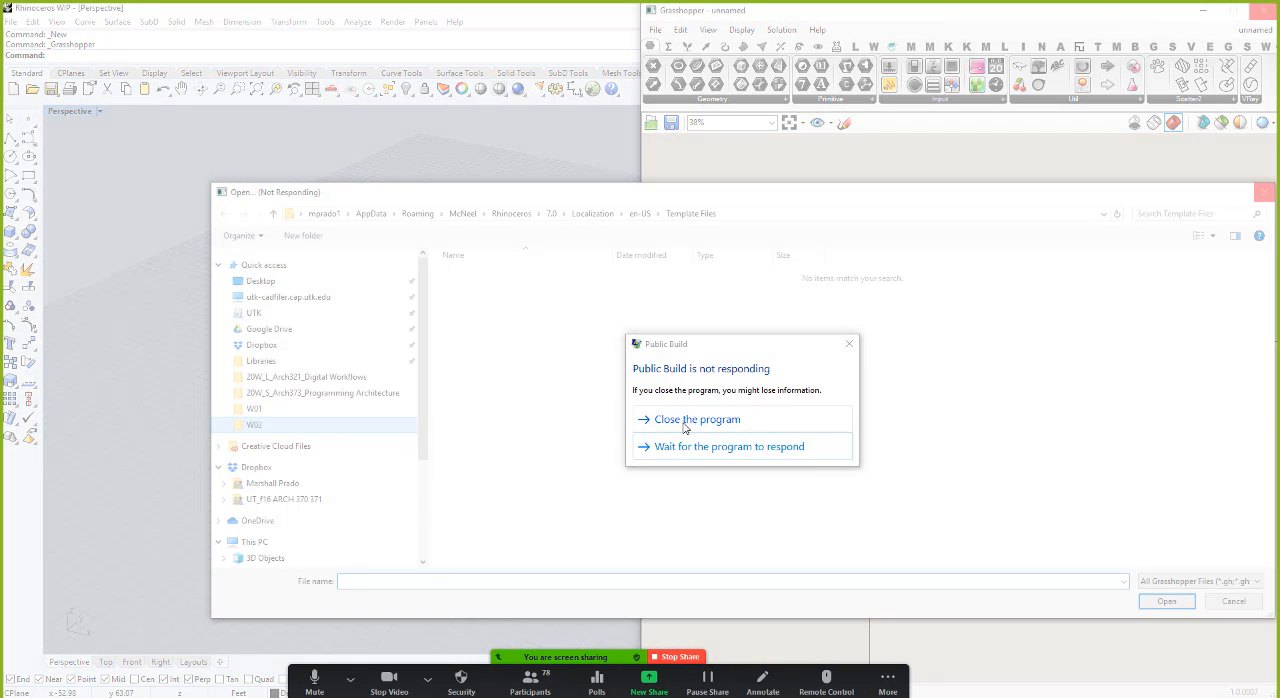
left_click(685, 423)
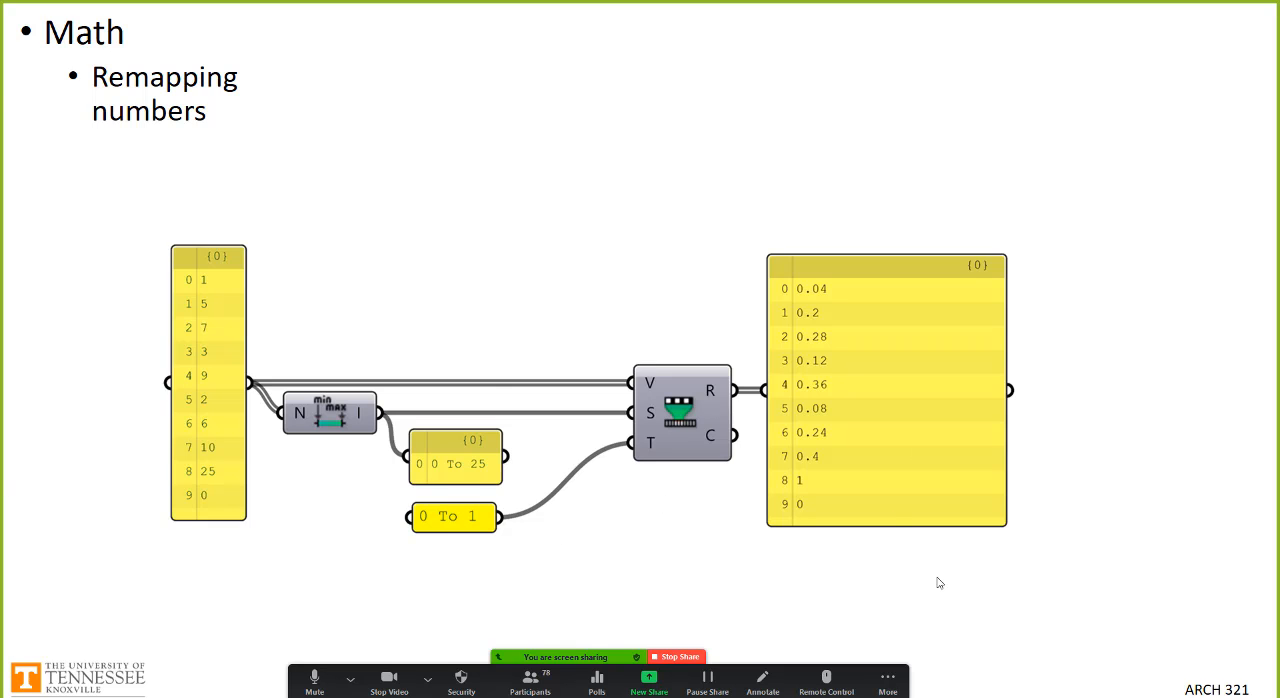
Step: Exit the slideshow and connect to the UTK VPN through Pulse Secure
key("Escape")
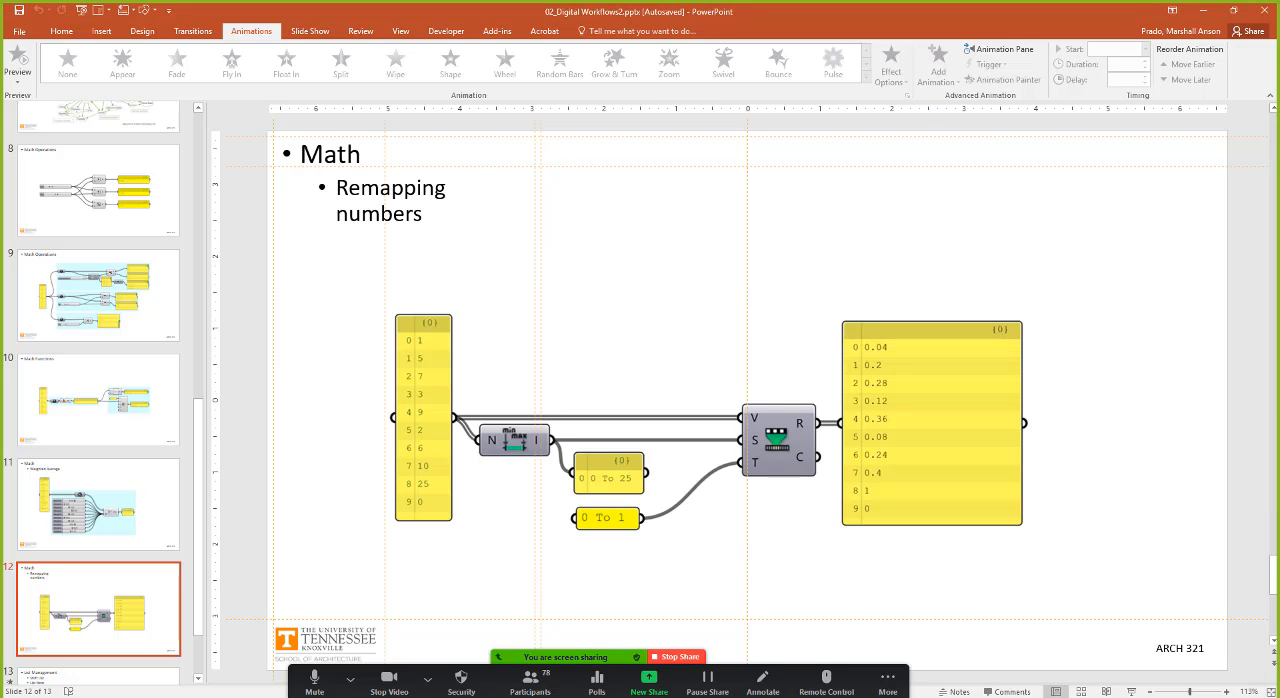
left_click(1148, 697)
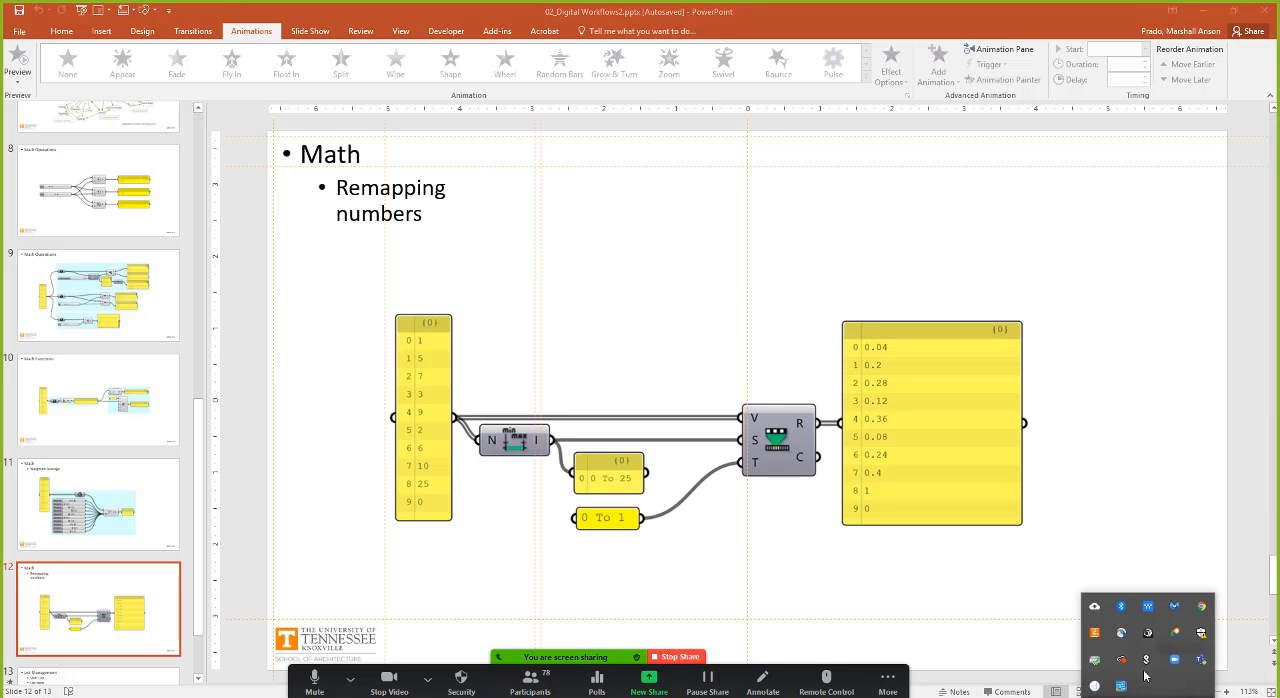
right_click(1146, 659)
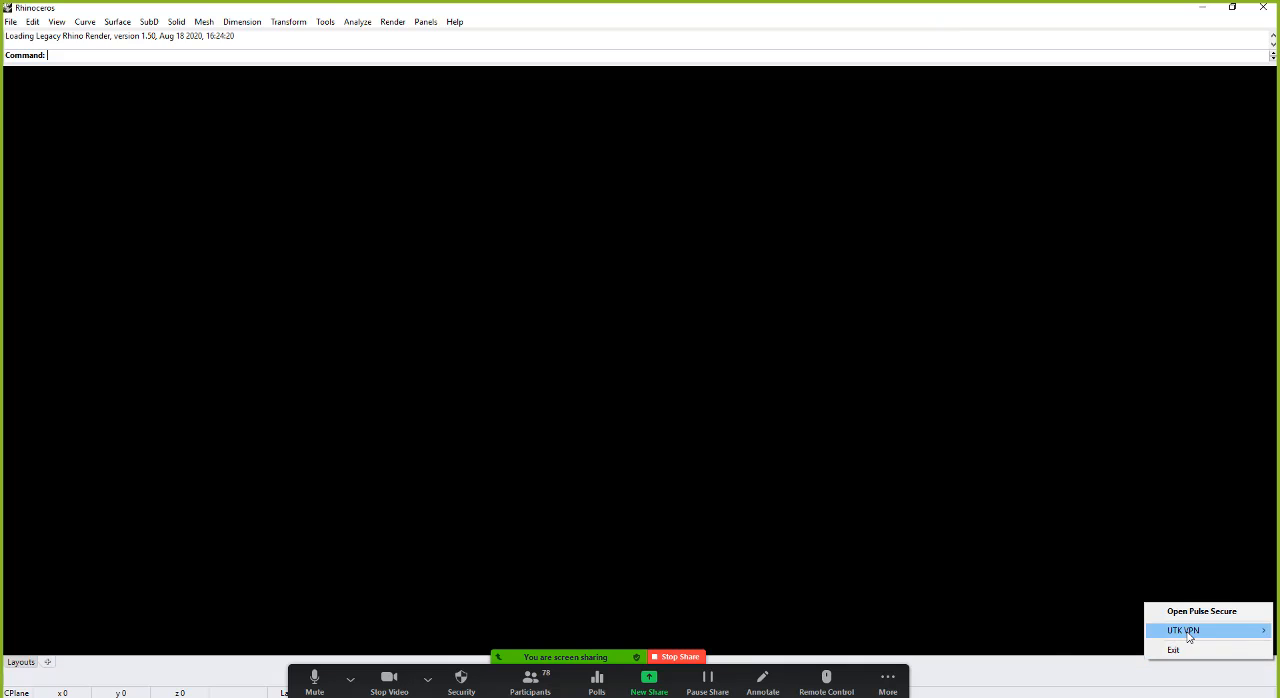
mouse_move(1189, 632)
left_click(1100, 626)
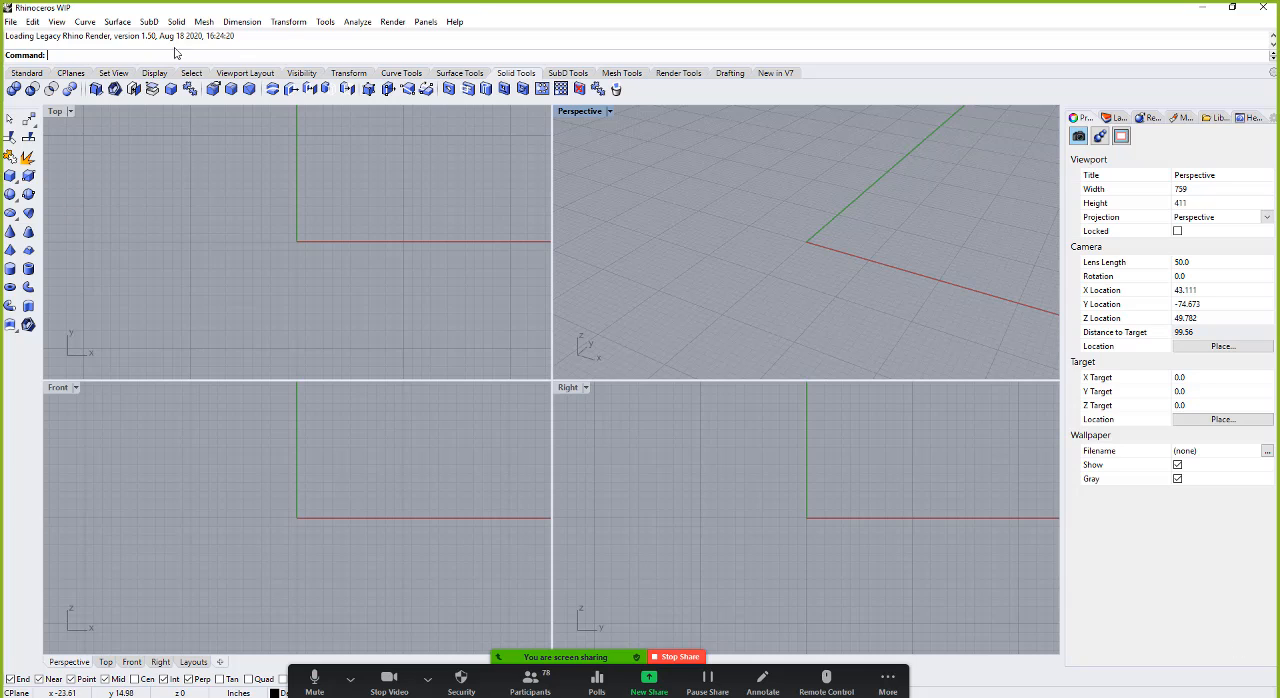
Step: Launch Grasshopper from the restarted Rhino session
left_click(30, 73)
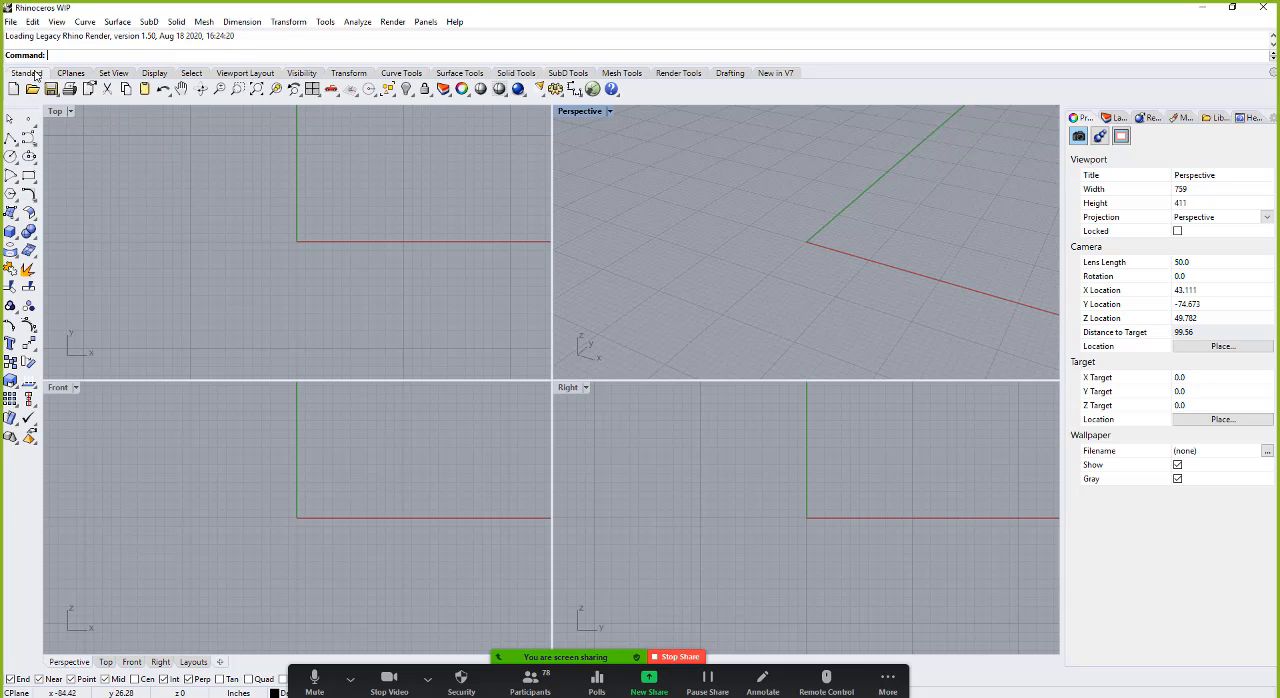
left_click(592, 88)
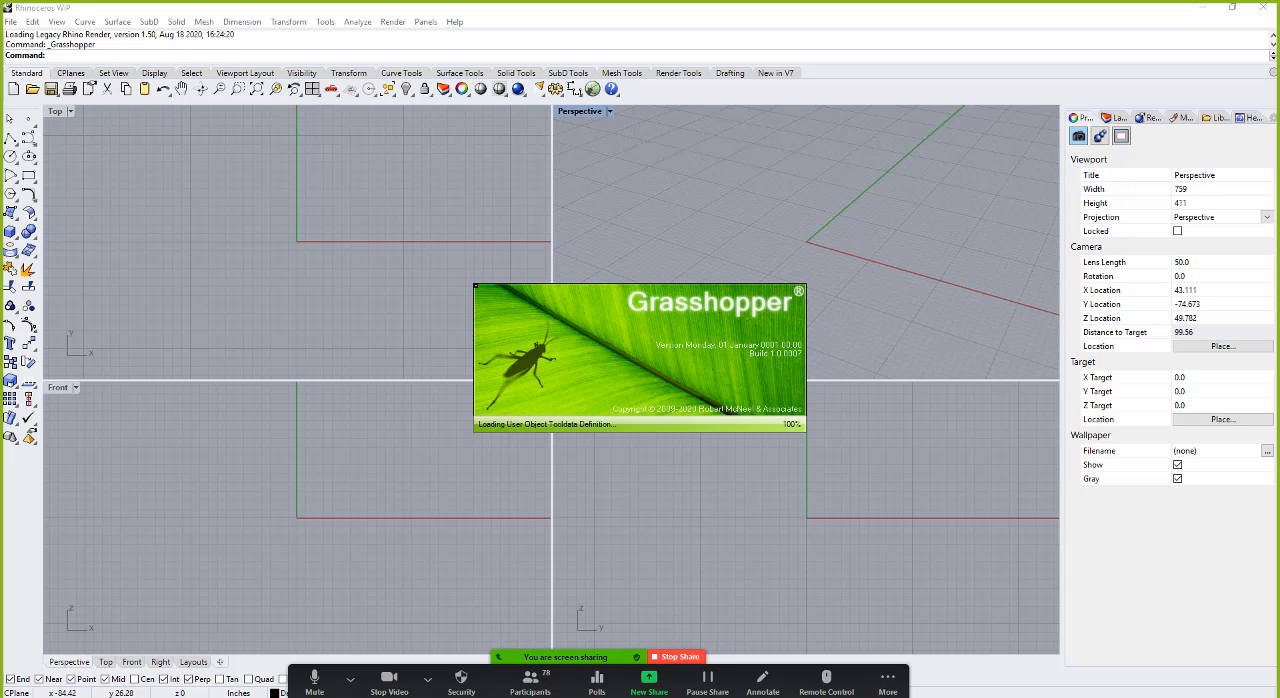
left_click(428, 680)
left_click(539, 482)
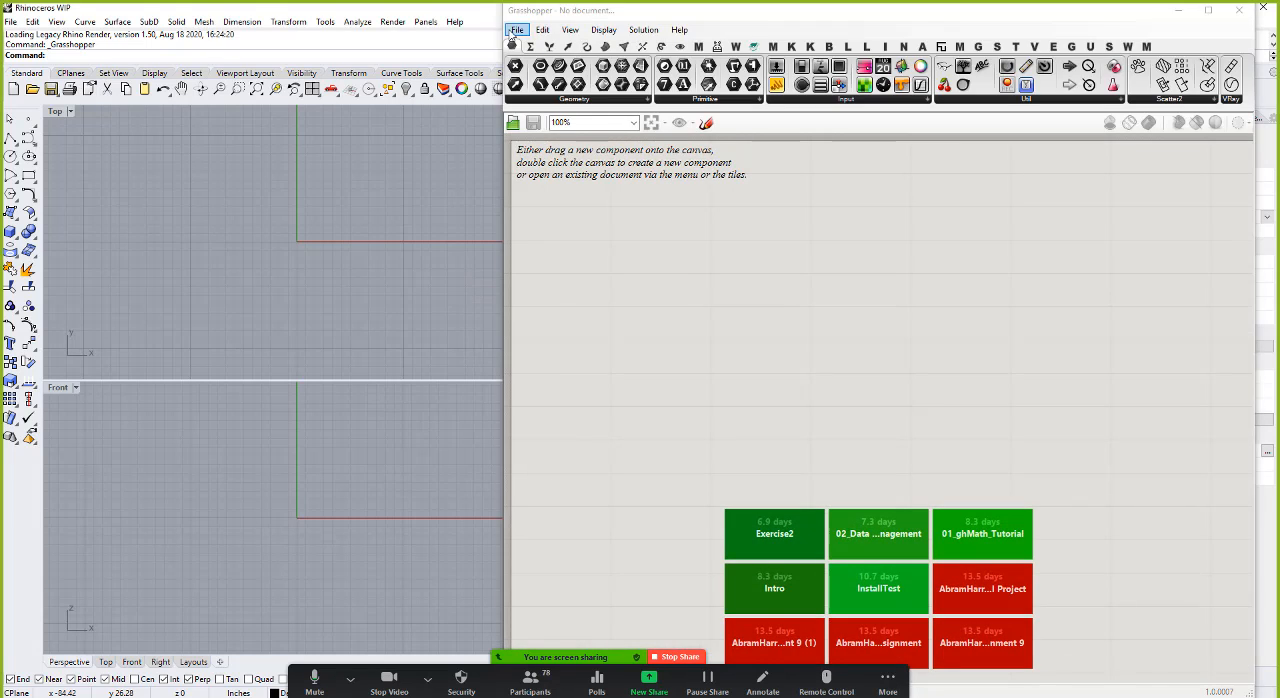
Step: Open the Grasshopper document W02_Examples.gh from the W02 folder and bring its topmost group of components into view
left_click(515, 30)
mouse_move(585, 82)
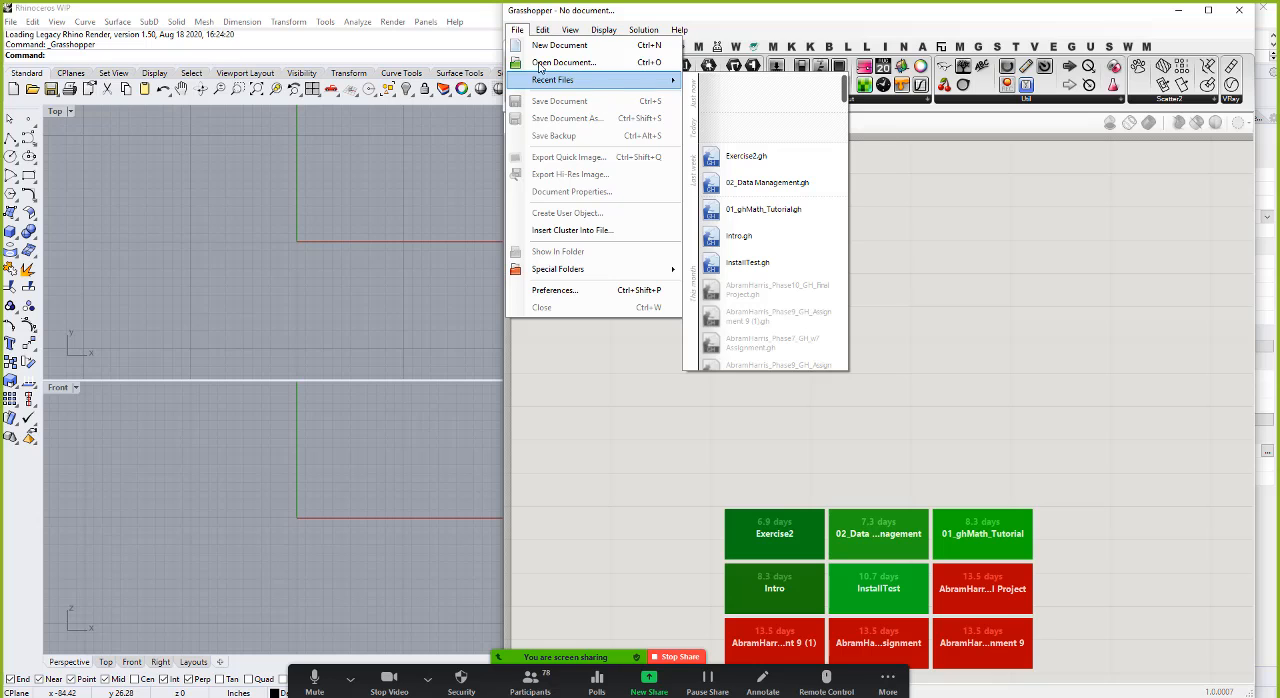
left_click(545, 62)
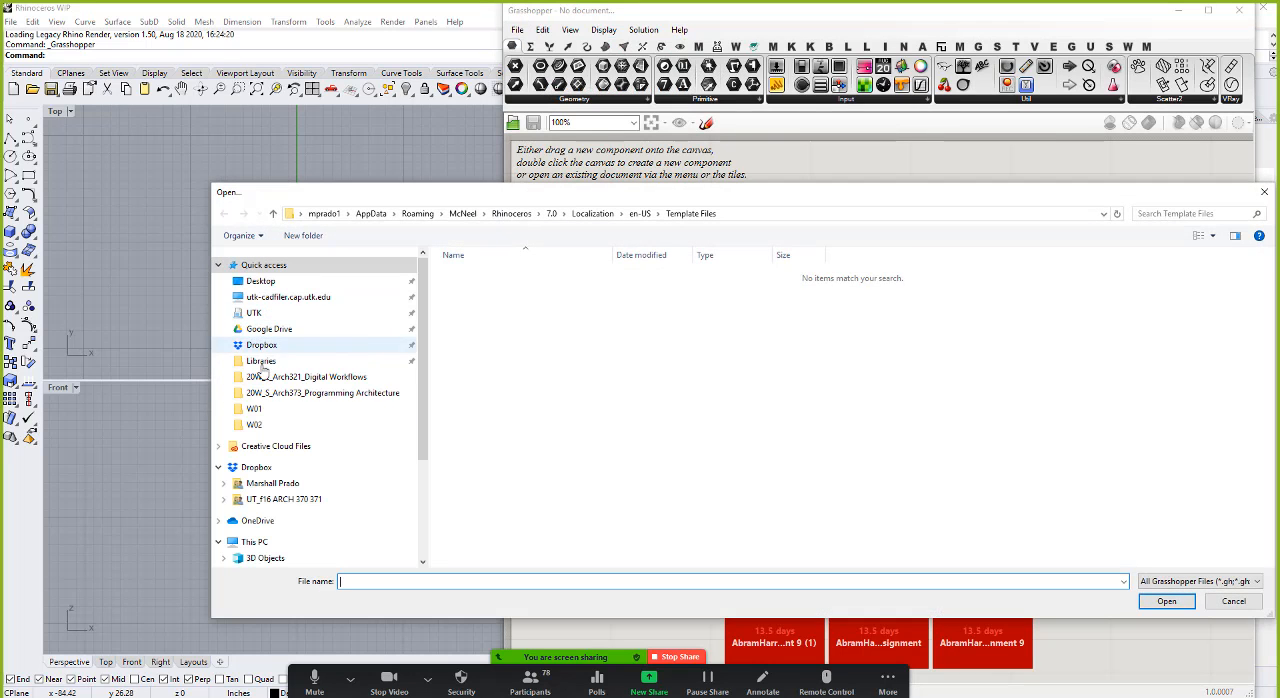
left_click(255, 426)
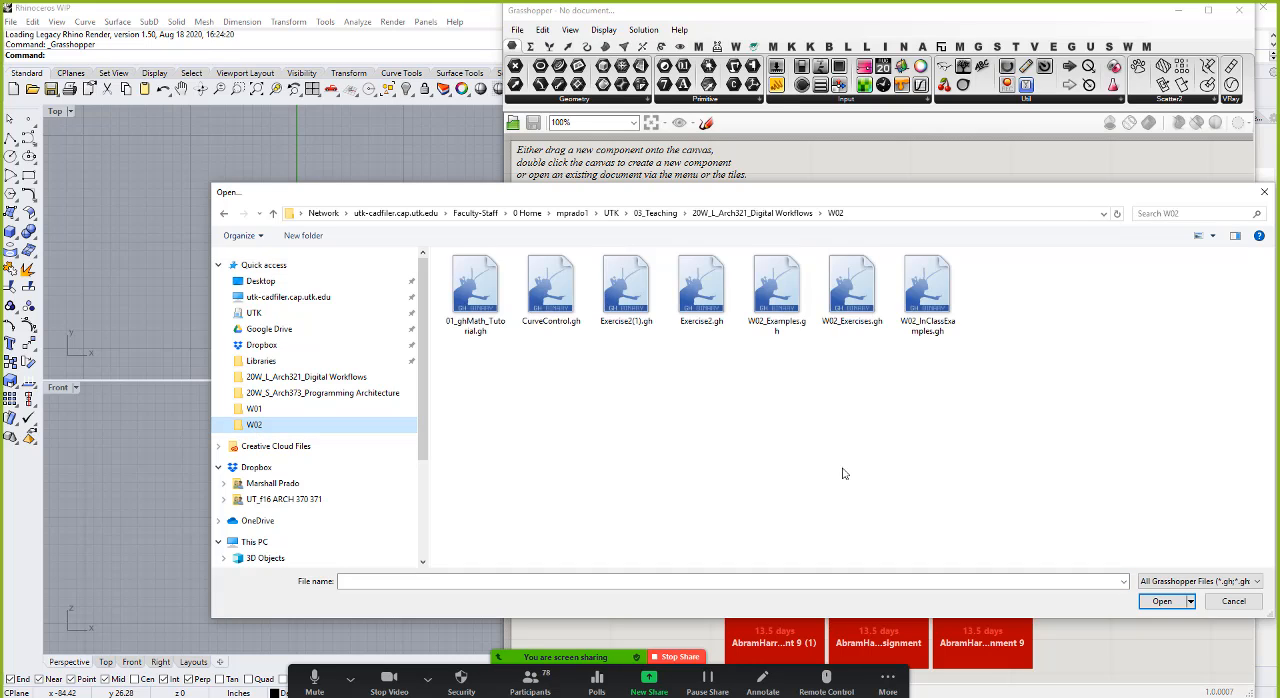
left_click(771, 290)
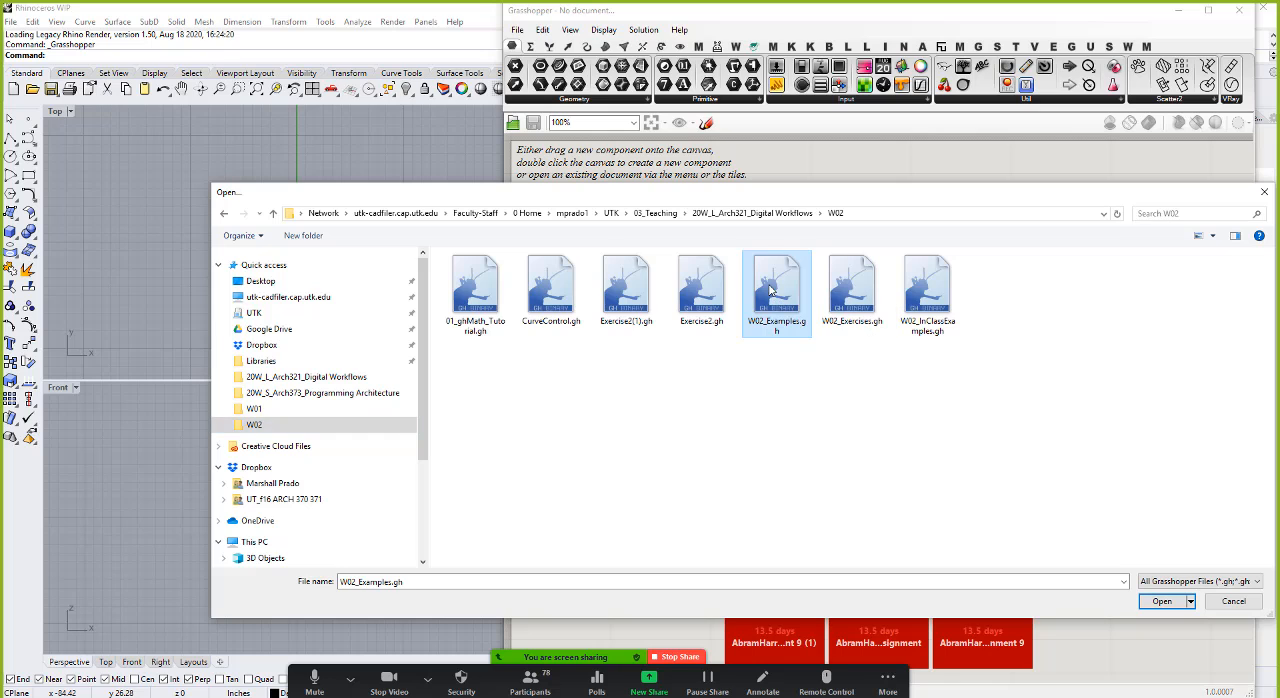
left_click(1163, 601)
left_click(940, 326)
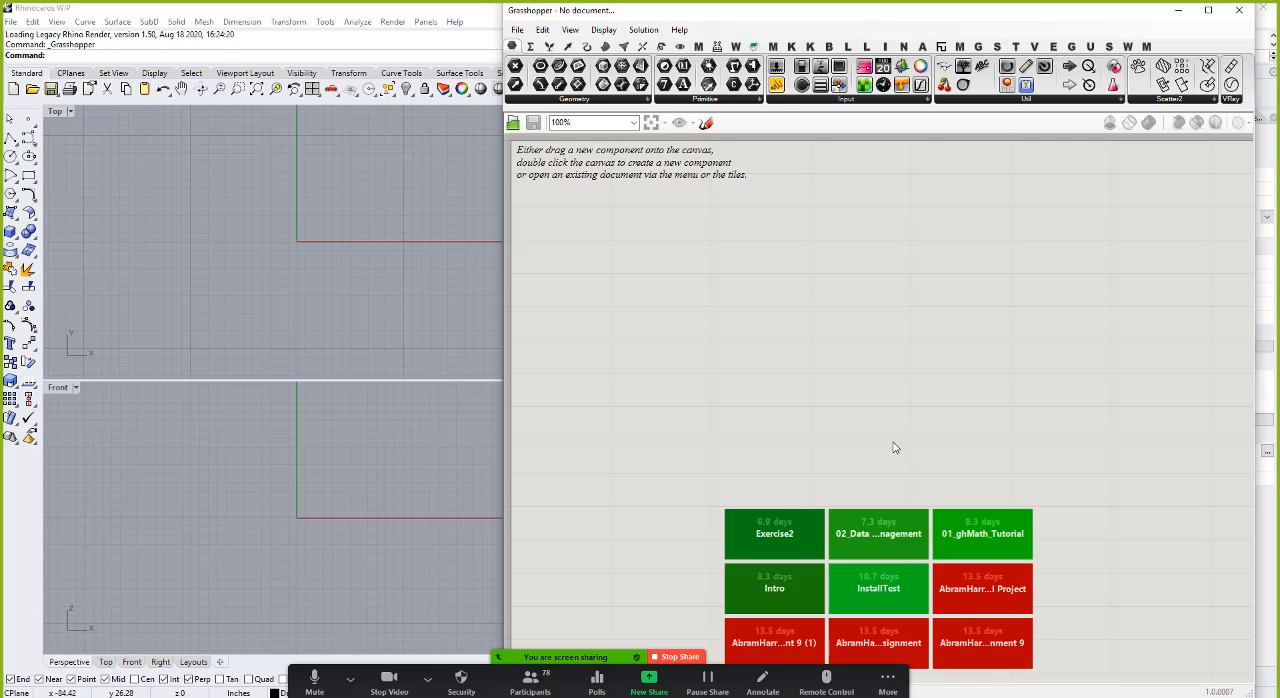
scroll(805, 503, "down", 5)
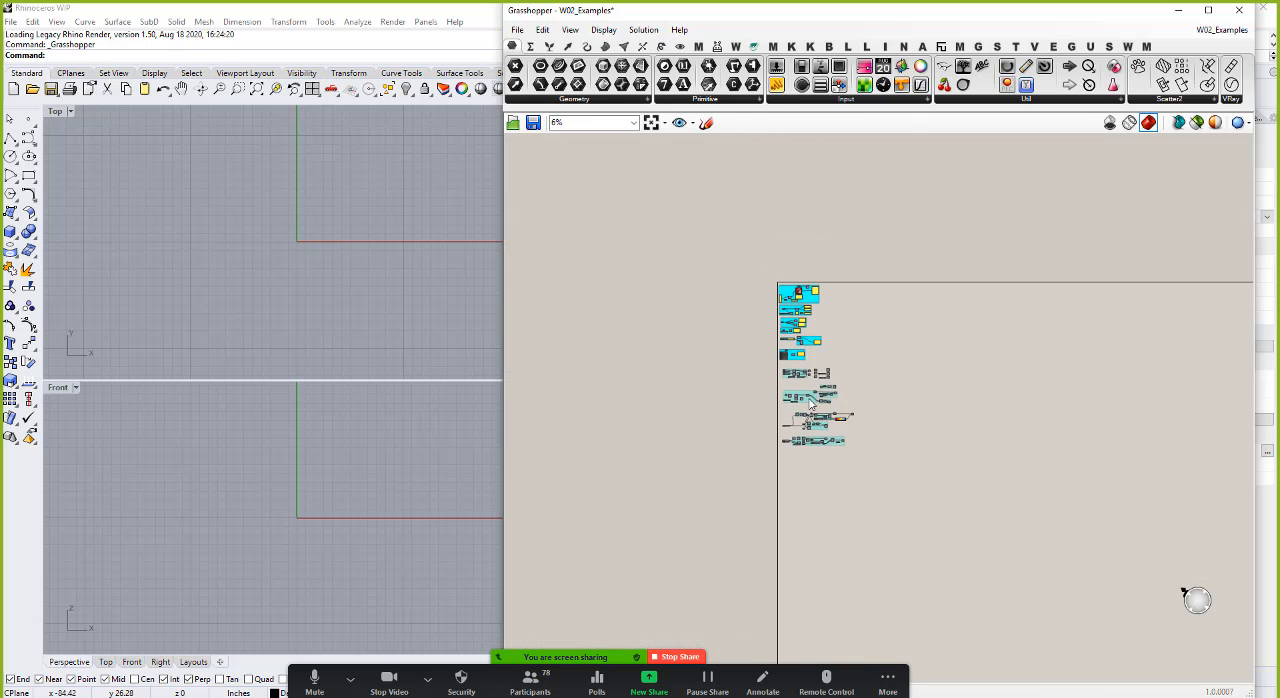
scroll(805, 292, "up", 5)
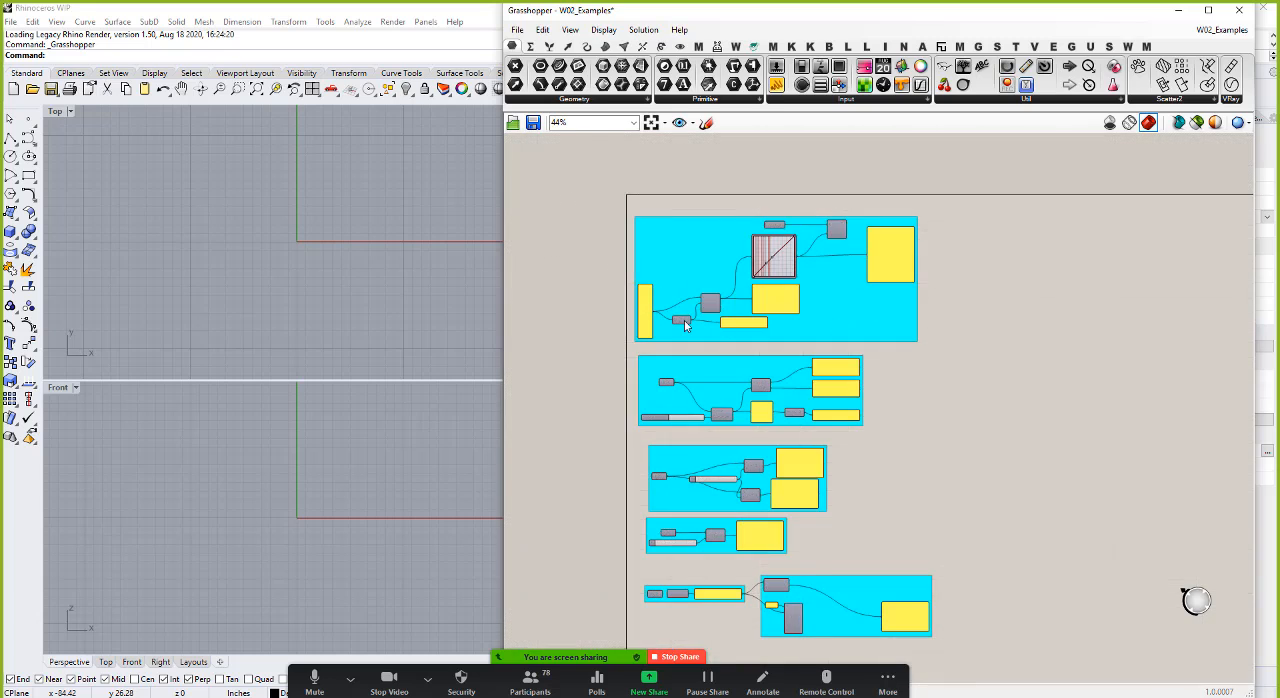
scroll(684, 320, "up", 4)
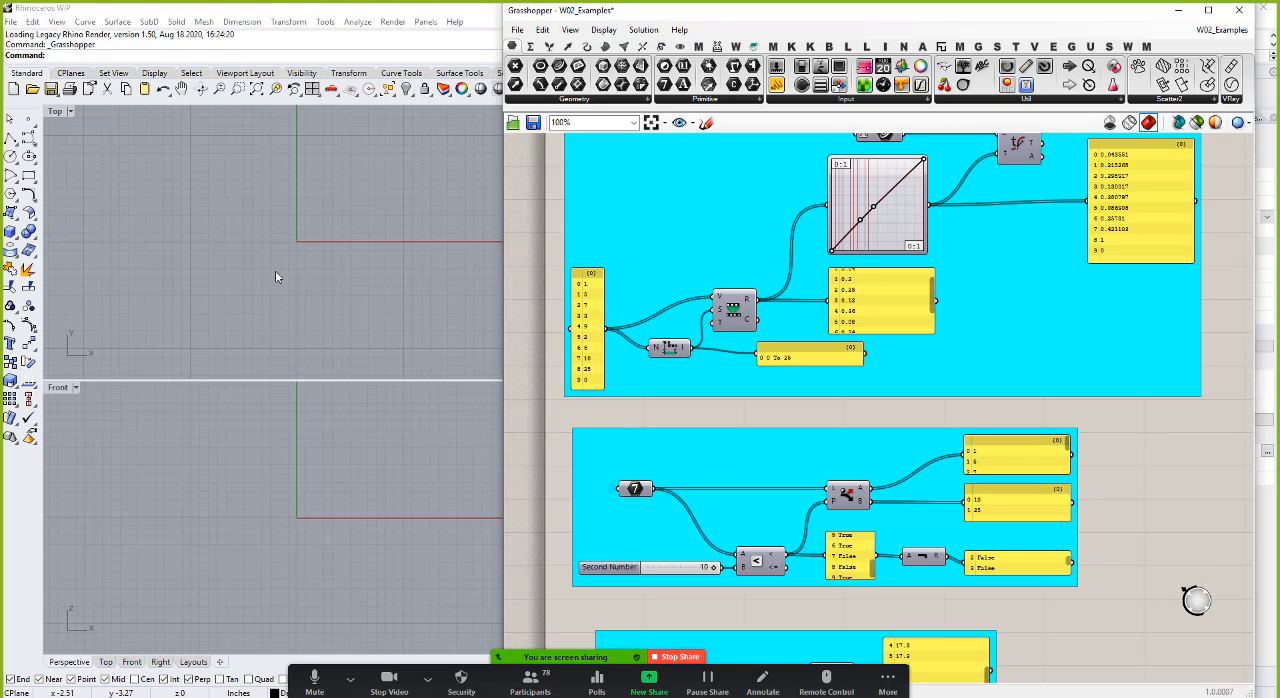
Step: Maximize Rhino's Top viewport and frame the area around the origin
left_click(307, 8)
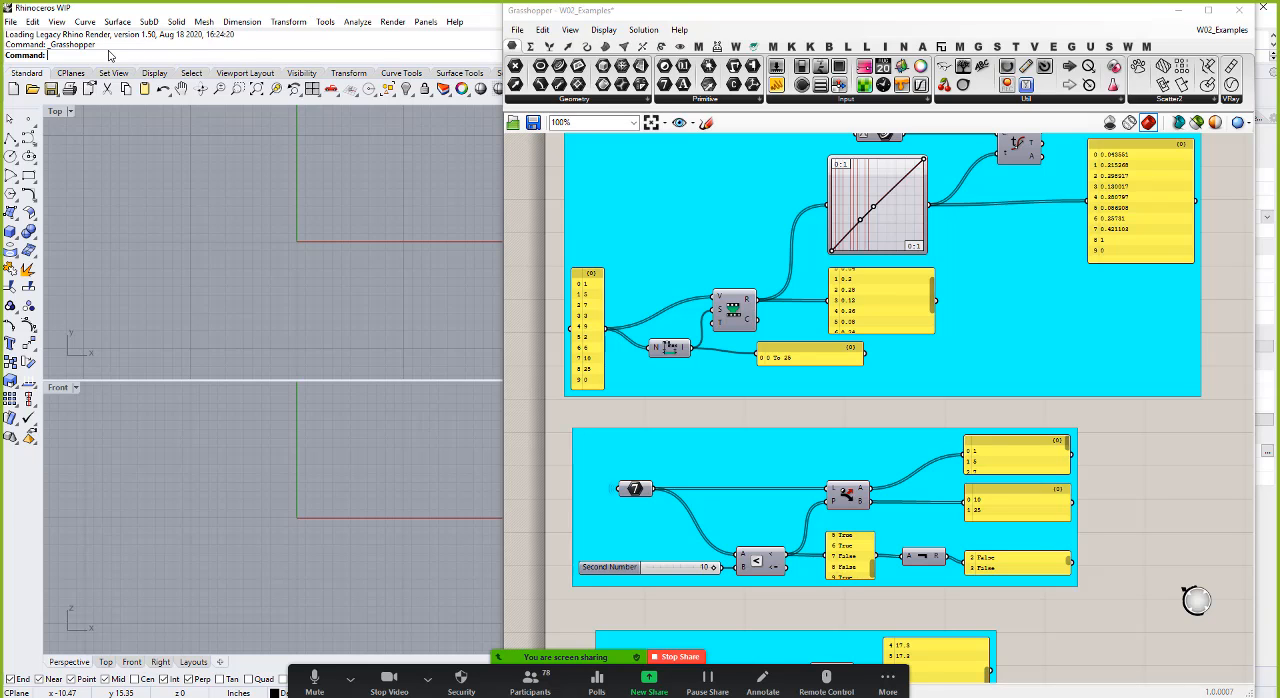
double_click(55, 111)
scroll(229, 318, "down", 3)
scroll(233, 344, "down", 4)
right_click_drag(233, 344, 217, 443)
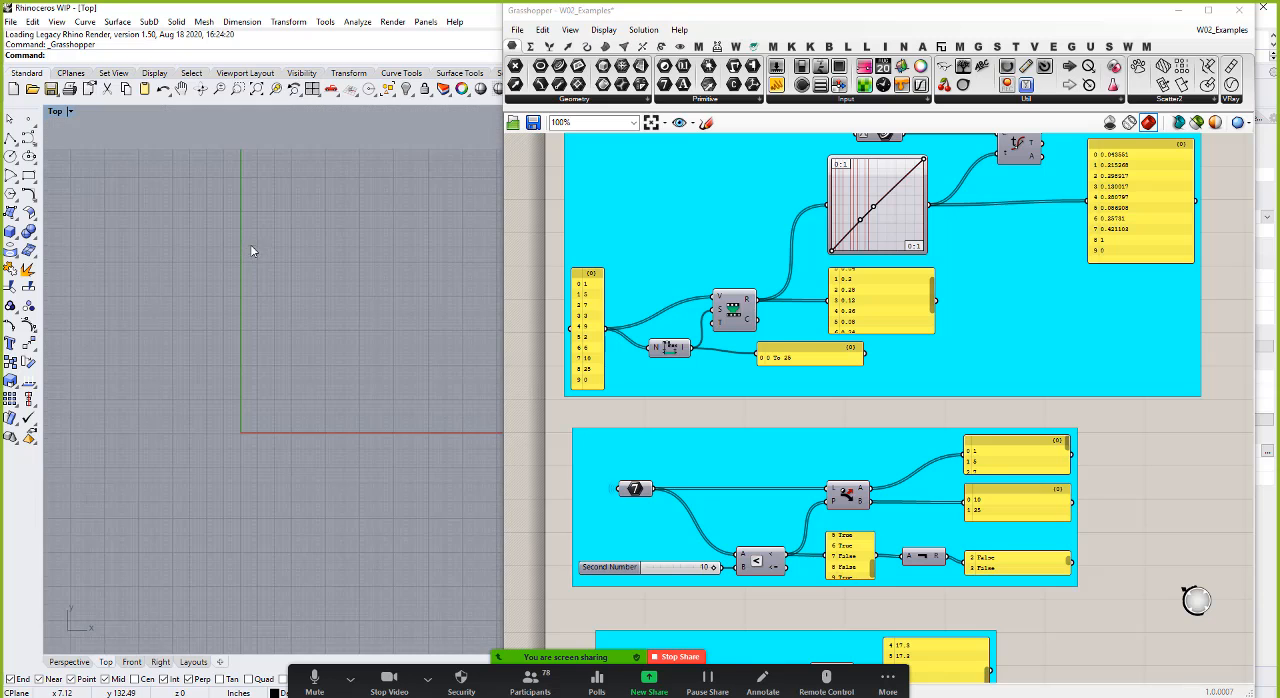
scroll(752, 262, "down", 3)
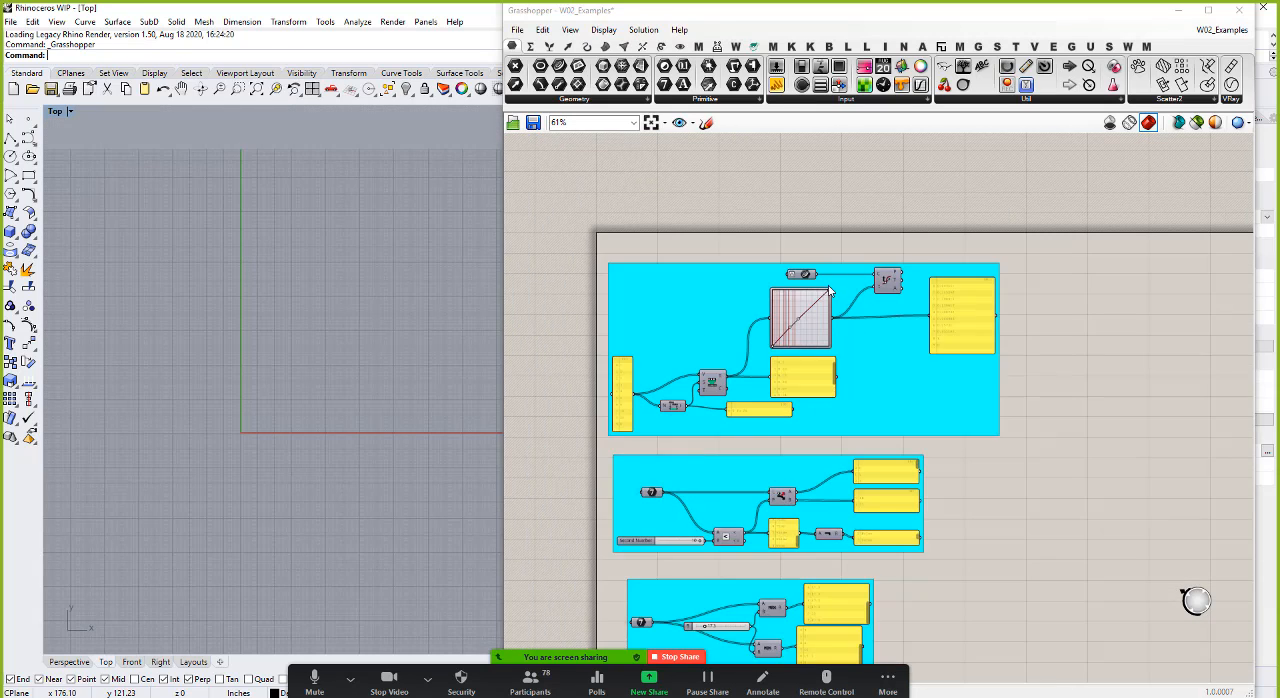
scroll(774, 279, "up", 4)
right_click(774, 279)
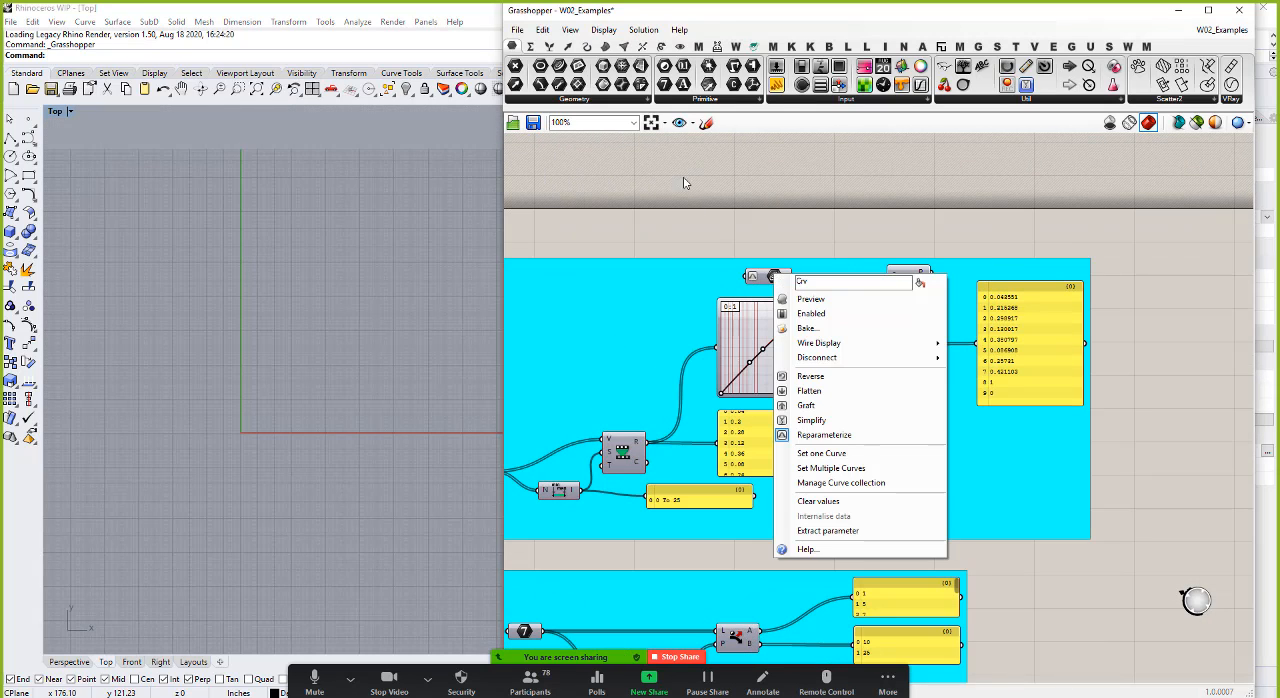
left_click(684, 215)
Step: Rearrange the source number panel, Bounds component and domain panel neatly around the Remap Numbers component, and show the remapped list from its start
scroll(900, 345, "down", 3)
scroll(643, 440, "up", 5)
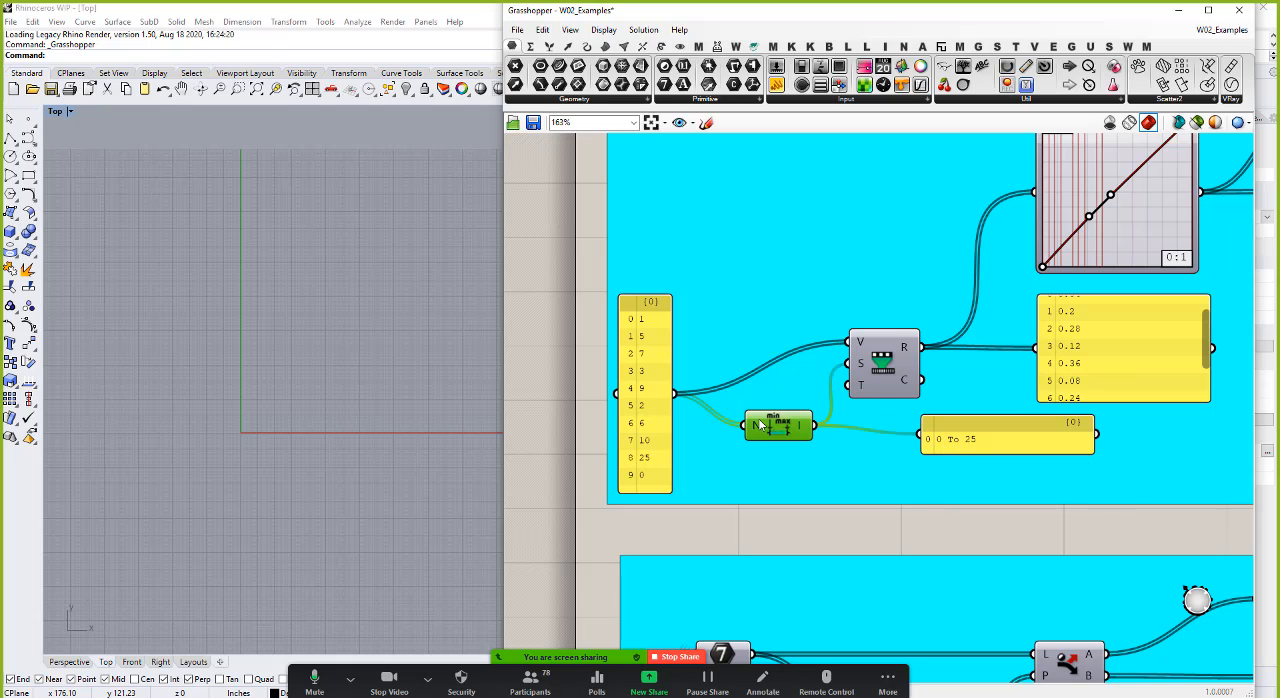
left_click_drag(742, 419, 652, 330)
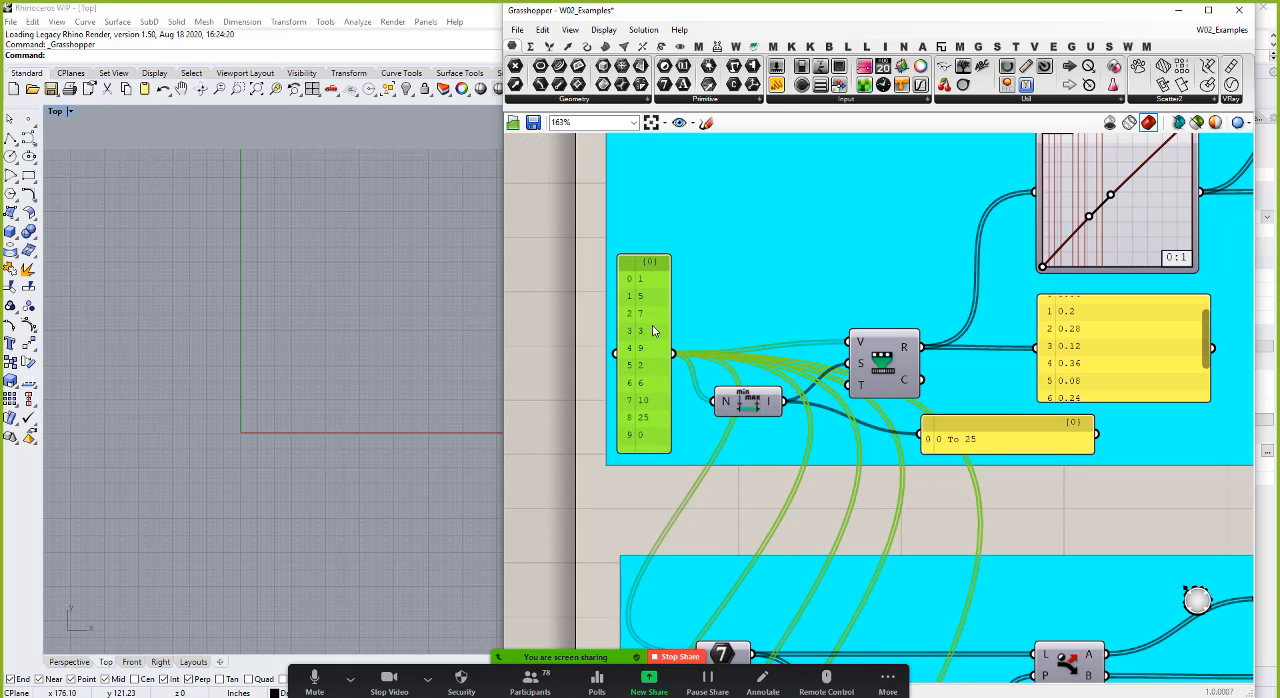
left_click(721, 492)
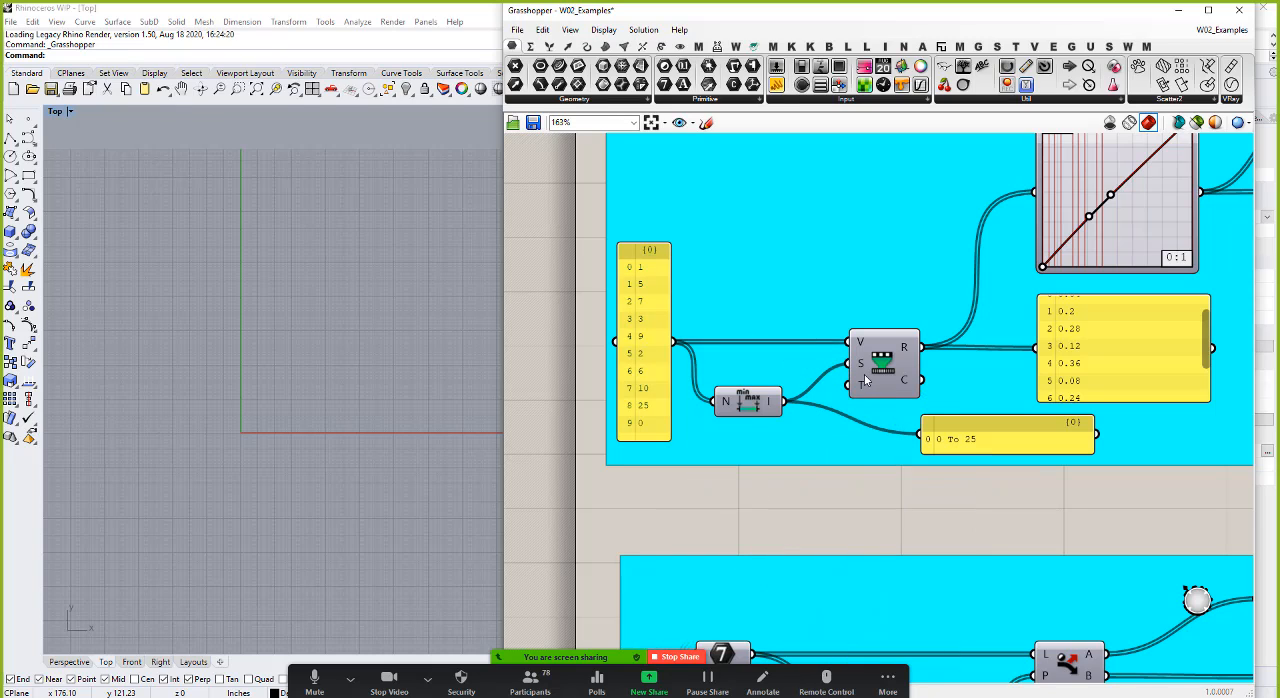
mouse_move(863, 391)
left_click_drag(1208, 340, 1208, 323)
left_click_drag(994, 431, 921, 423)
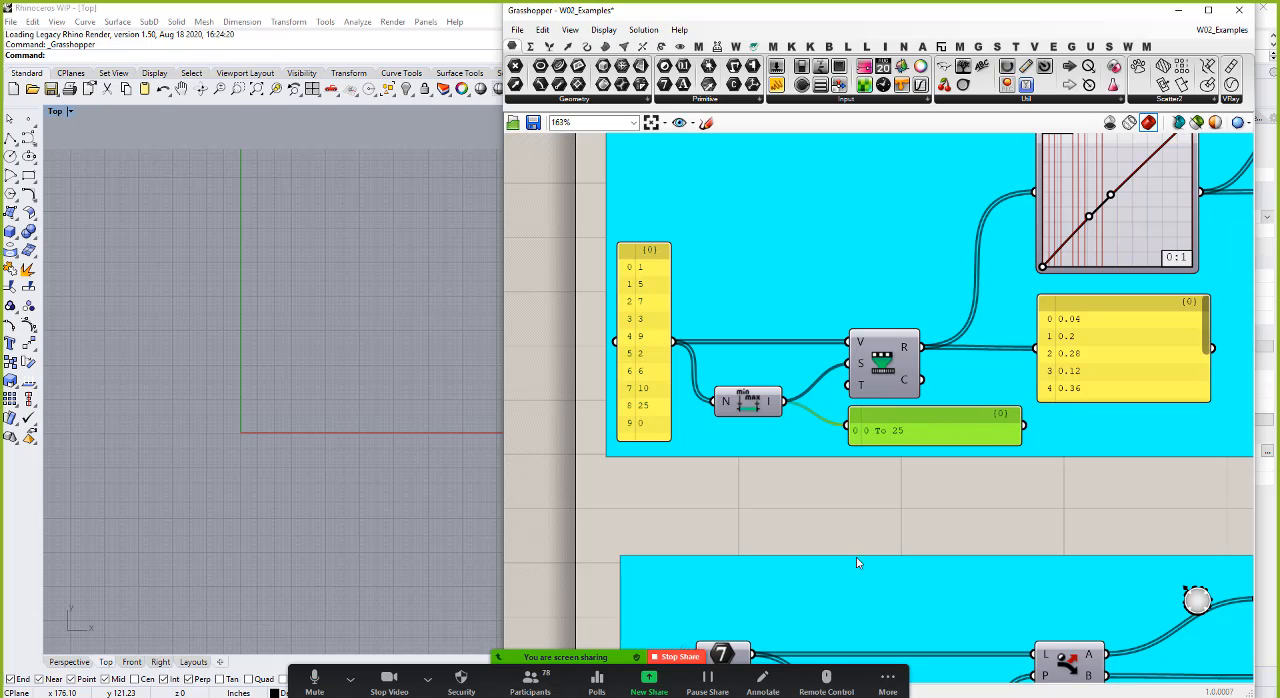
left_click(856, 500)
Step: Disconnect the Graph Mapper output from the t input of the Evaluate Curve component
scroll(856, 500, "down", 4)
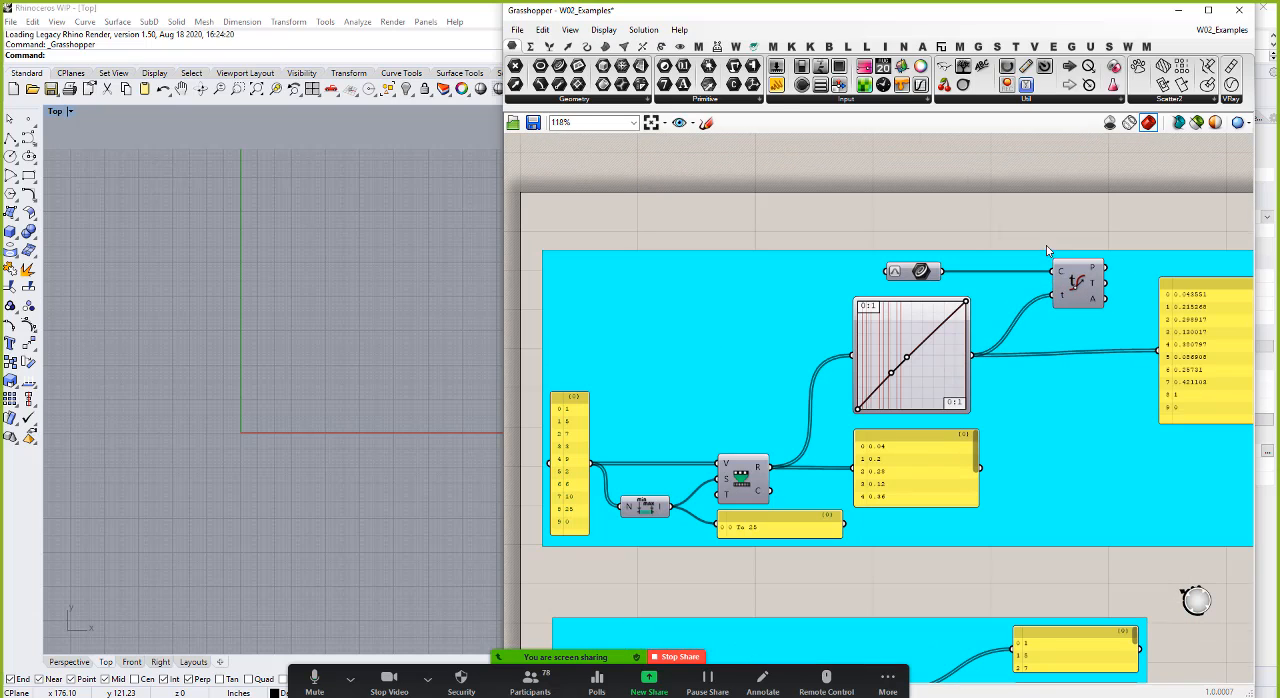
scroll(1048, 250, "up", 3)
left_click_drag(1053, 294, 985, 360, "ctrl")
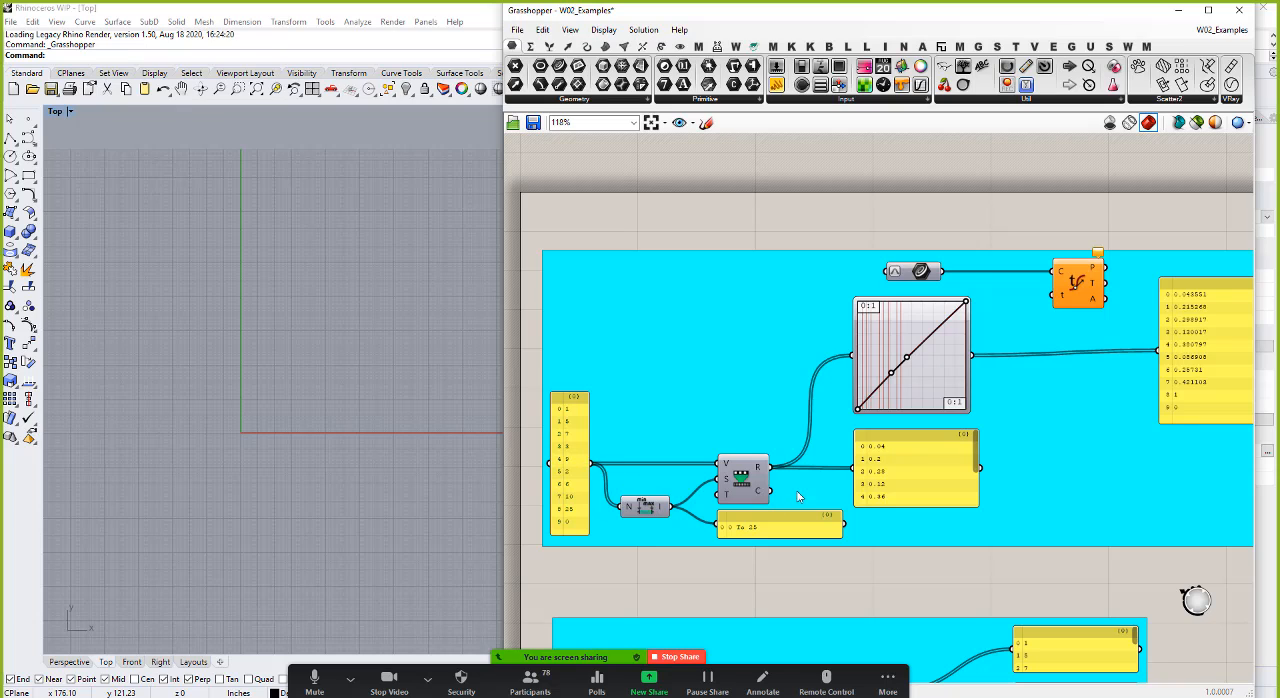
Step: Feed the remapped numbers into the t input of Evaluate Curve and turn on the preview of the Curve and Evaluate Curve components
left_click_drag(770, 470, 1056, 295)
right_click(926, 272)
left_click(960, 296)
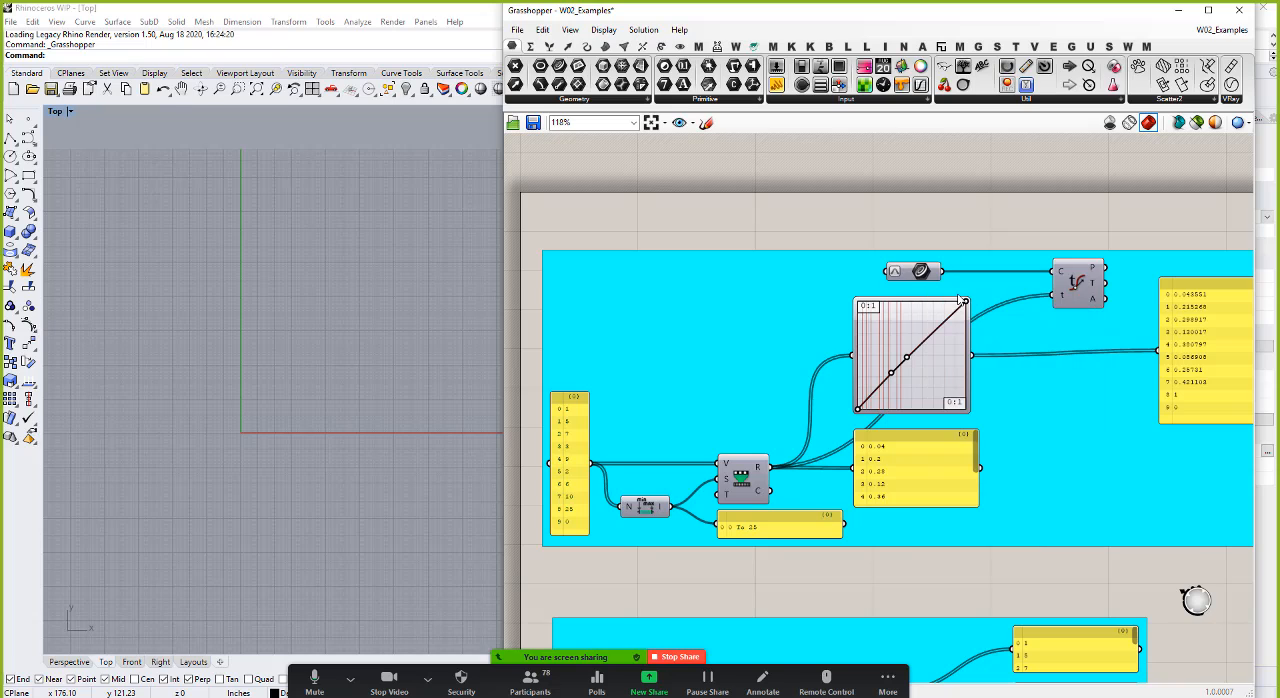
scroll(190, 424, "up", 4)
scroll(268, 442, "up", 2)
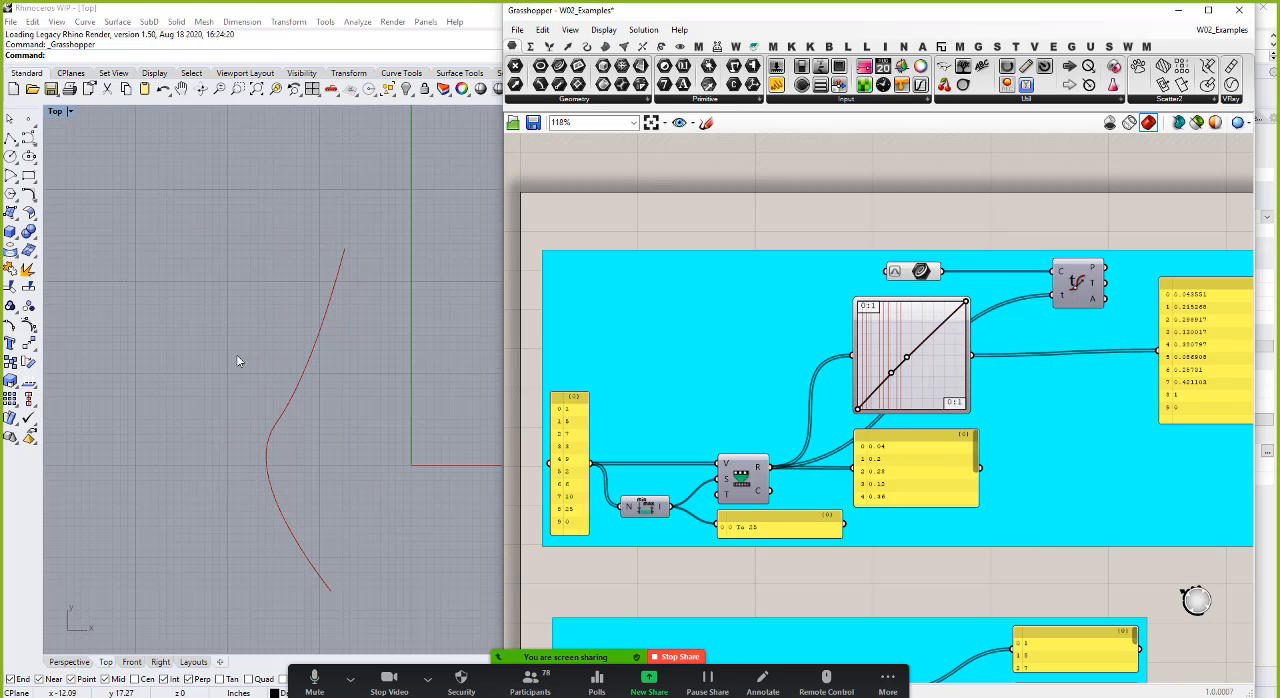
scroll(256, 358, "down", 2)
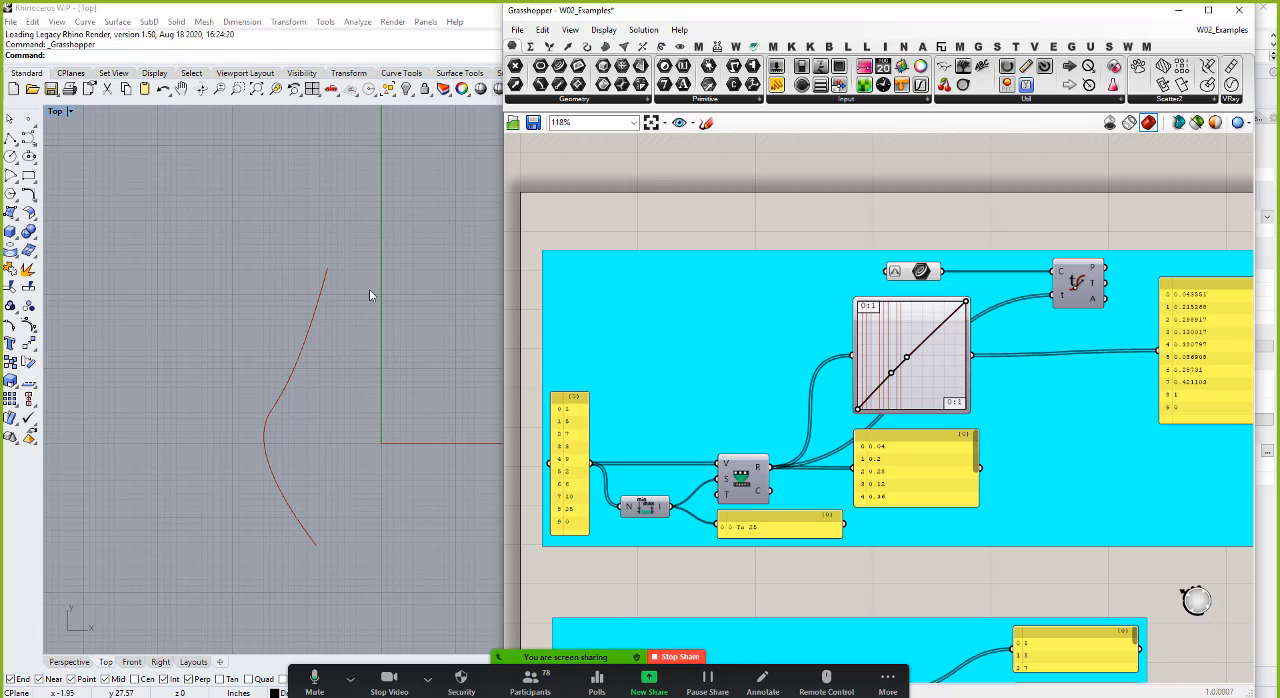
right_click(1078, 287)
left_click(1116, 309)
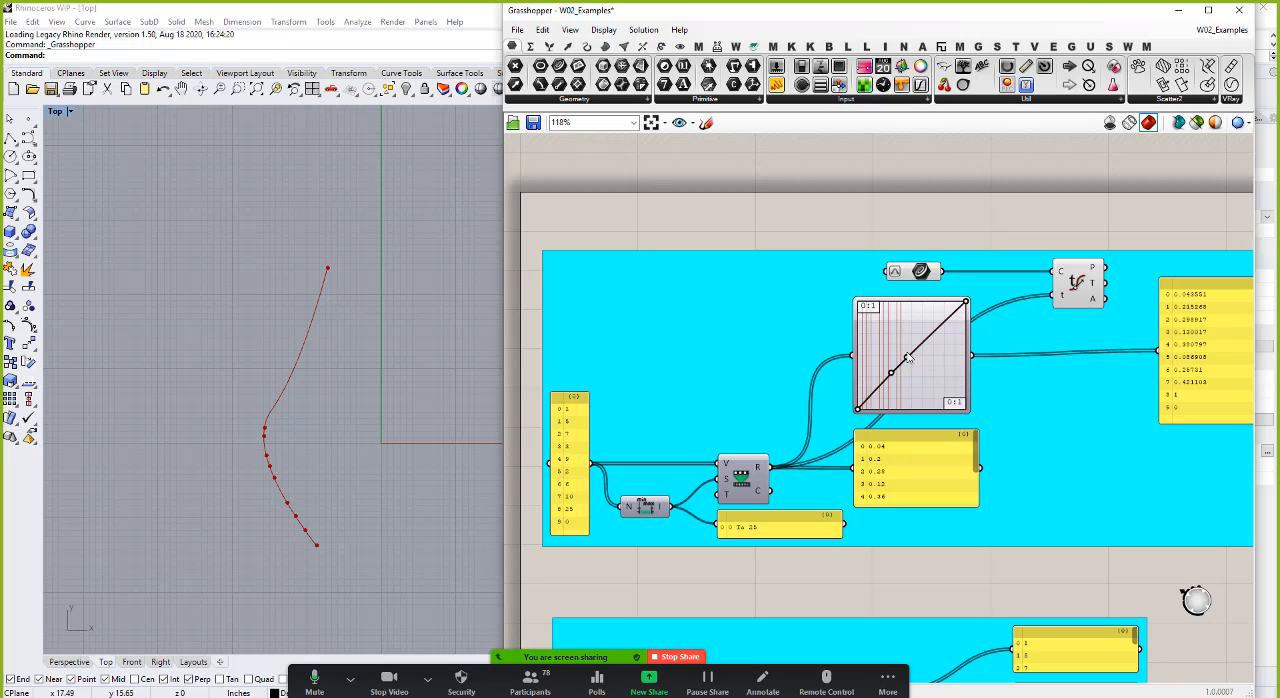
Step: Connect the Graph Mapper output to Evaluate Curve's t input in place of the remapped numbers, and bend its Bezier graph into an S-shape
left_click_drag(971, 355, 1053, 296)
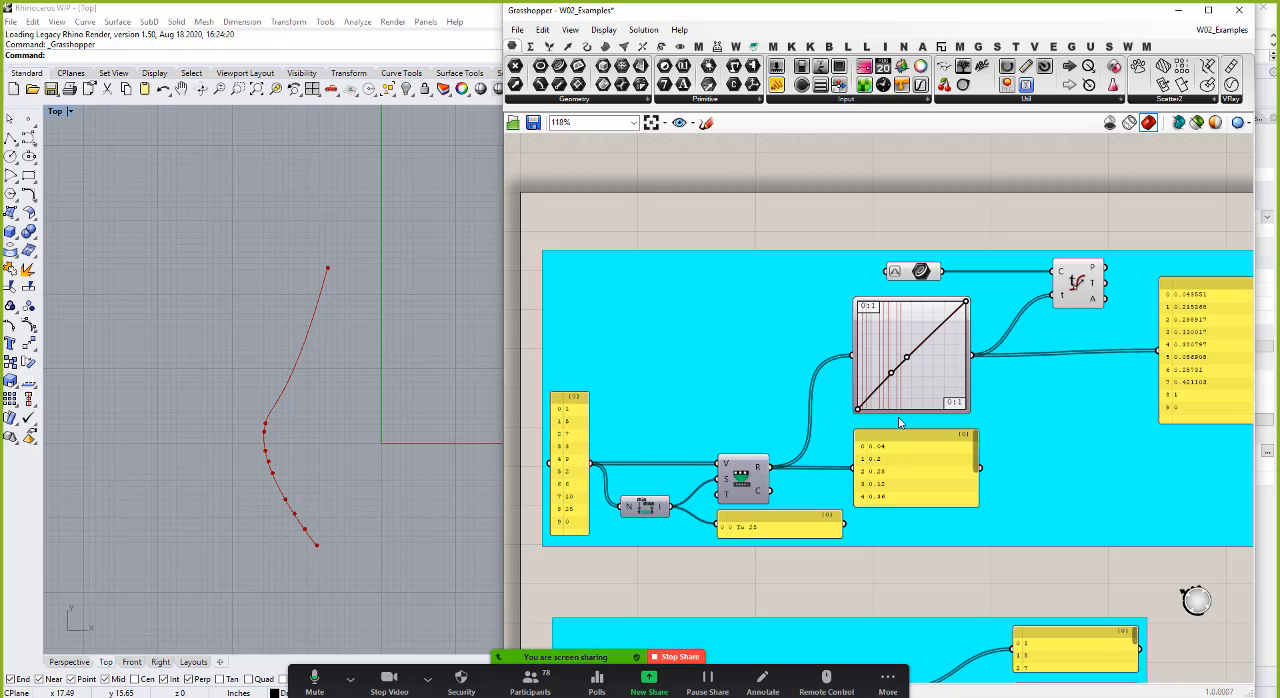
left_click_drag(906, 358, 901, 312)
left_click_drag(895, 376, 871, 330)
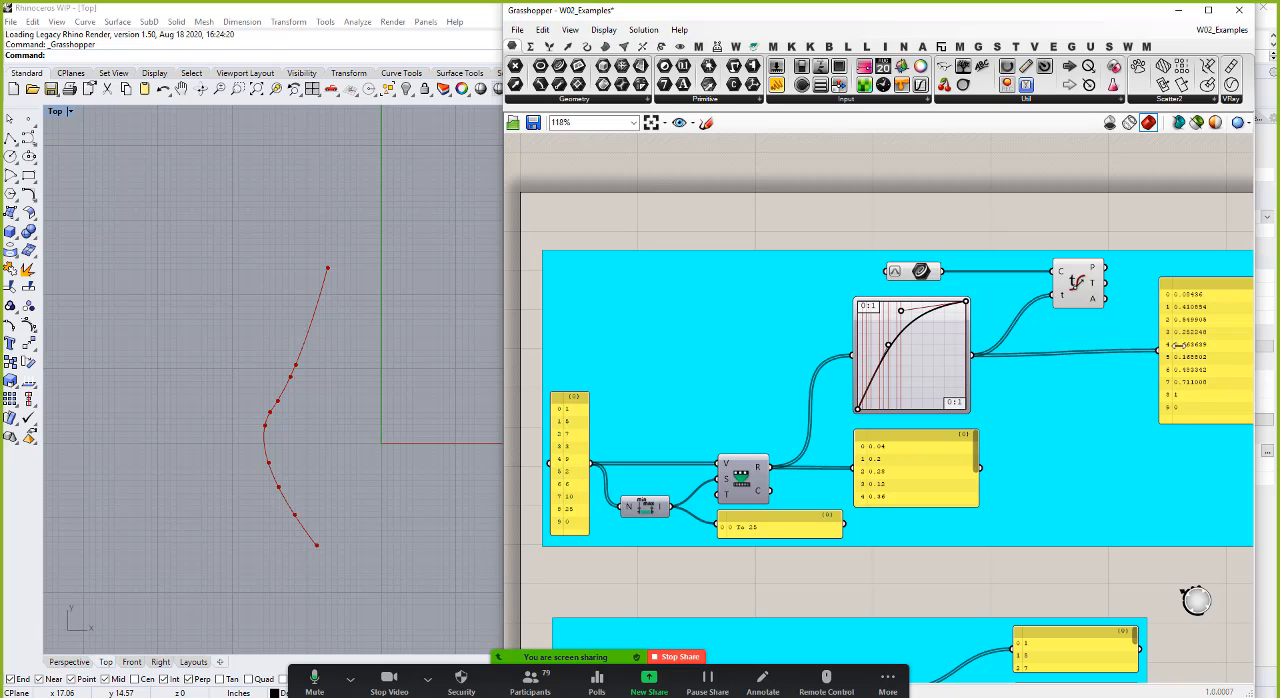
left_click_drag(902, 312, 940, 359)
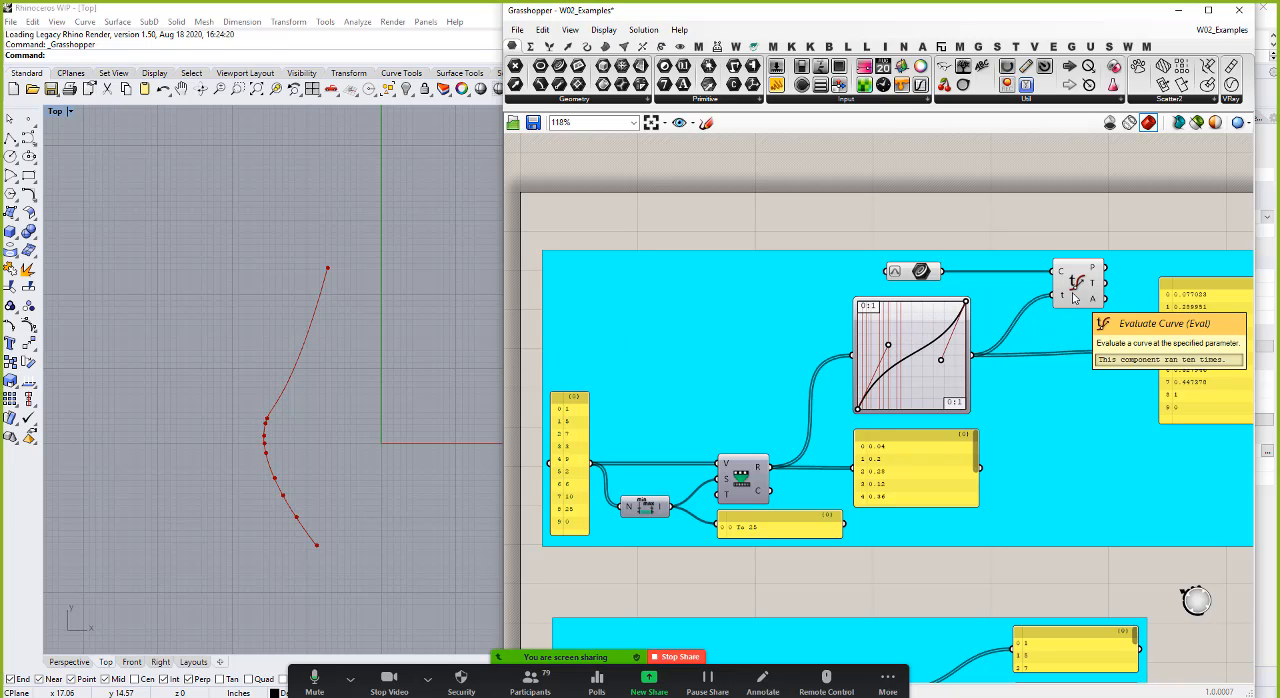
Step: Add a Bifocals component above the first example group to label all components, and move the Curve component up clear of the Graph Mapper
double_click(677, 160)
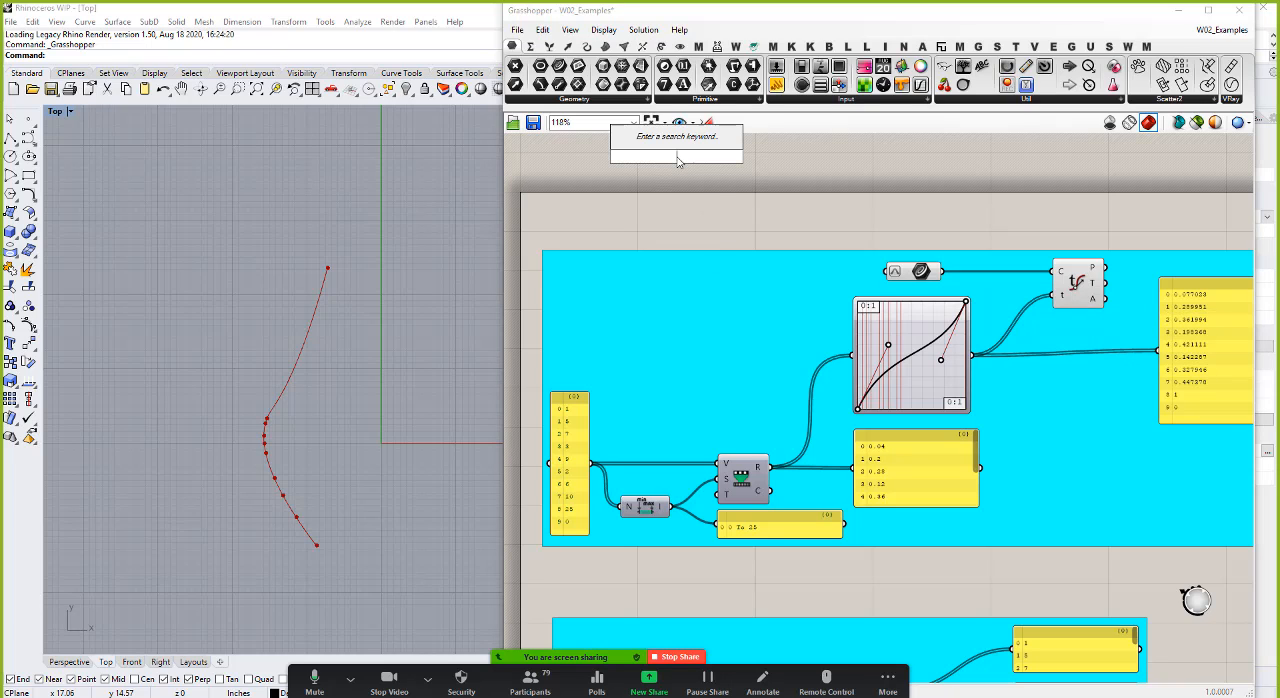
type("bifocals")
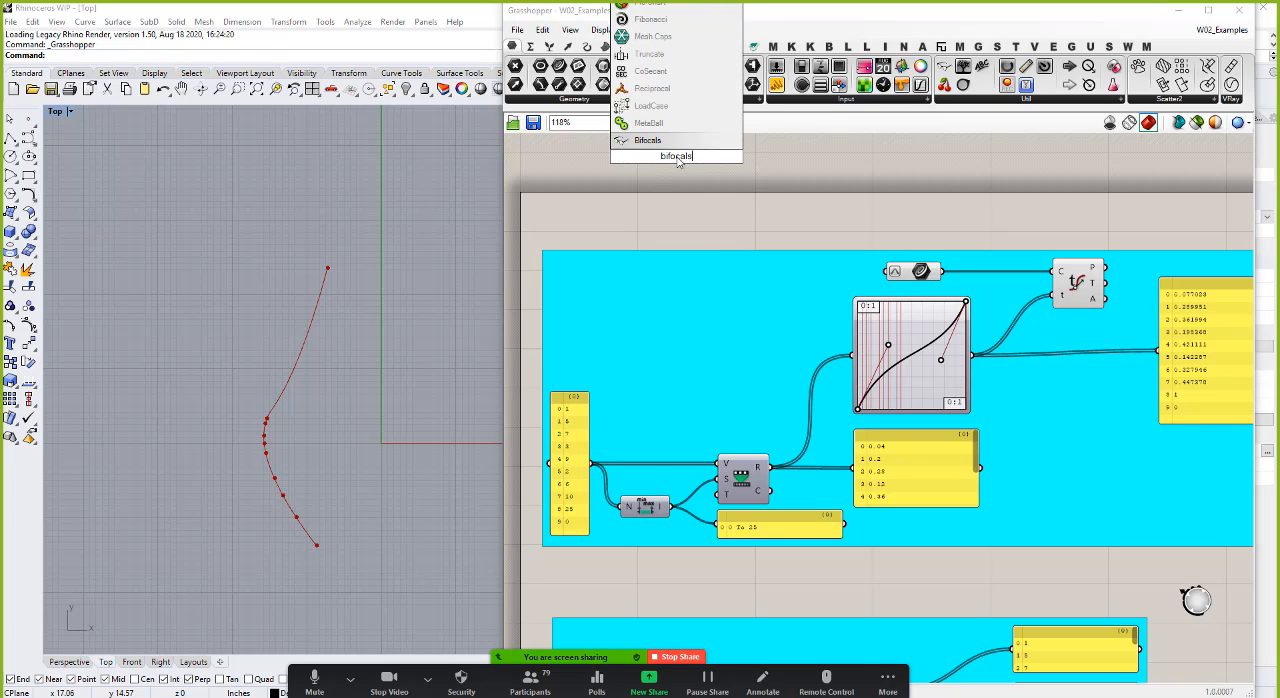
key("Return")
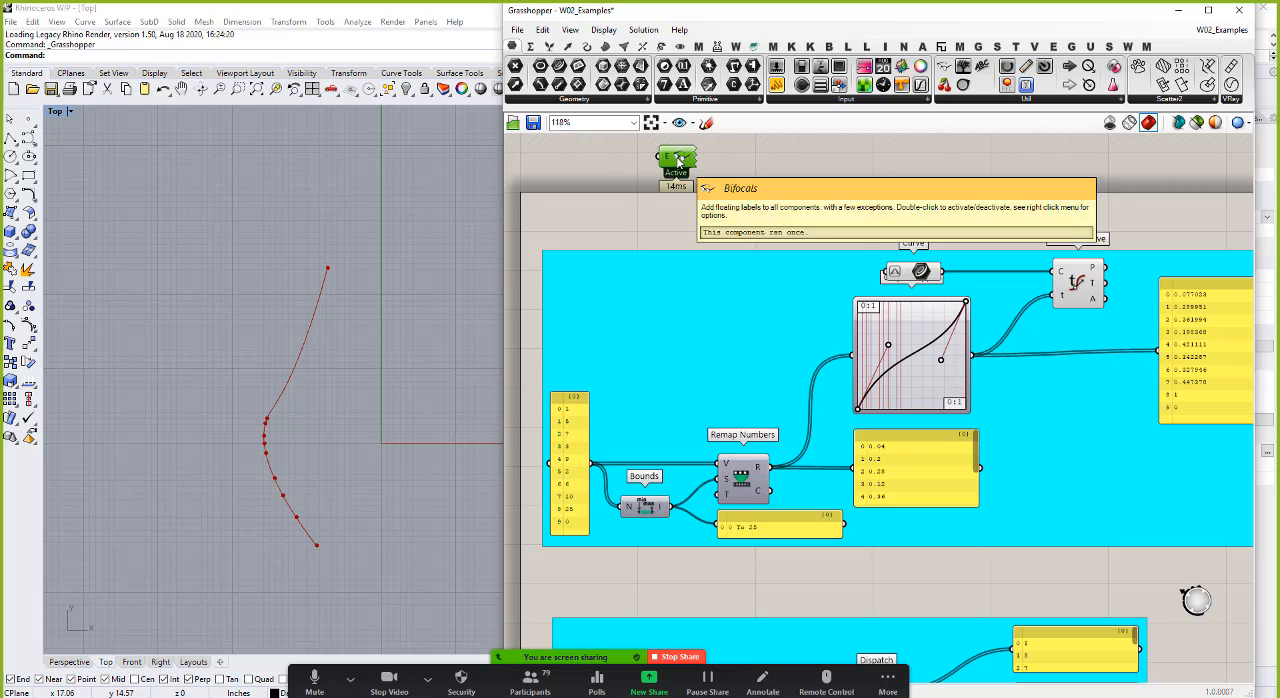
left_click_drag(679, 160, 611, 149)
left_click_drag(921, 275, 912, 245)
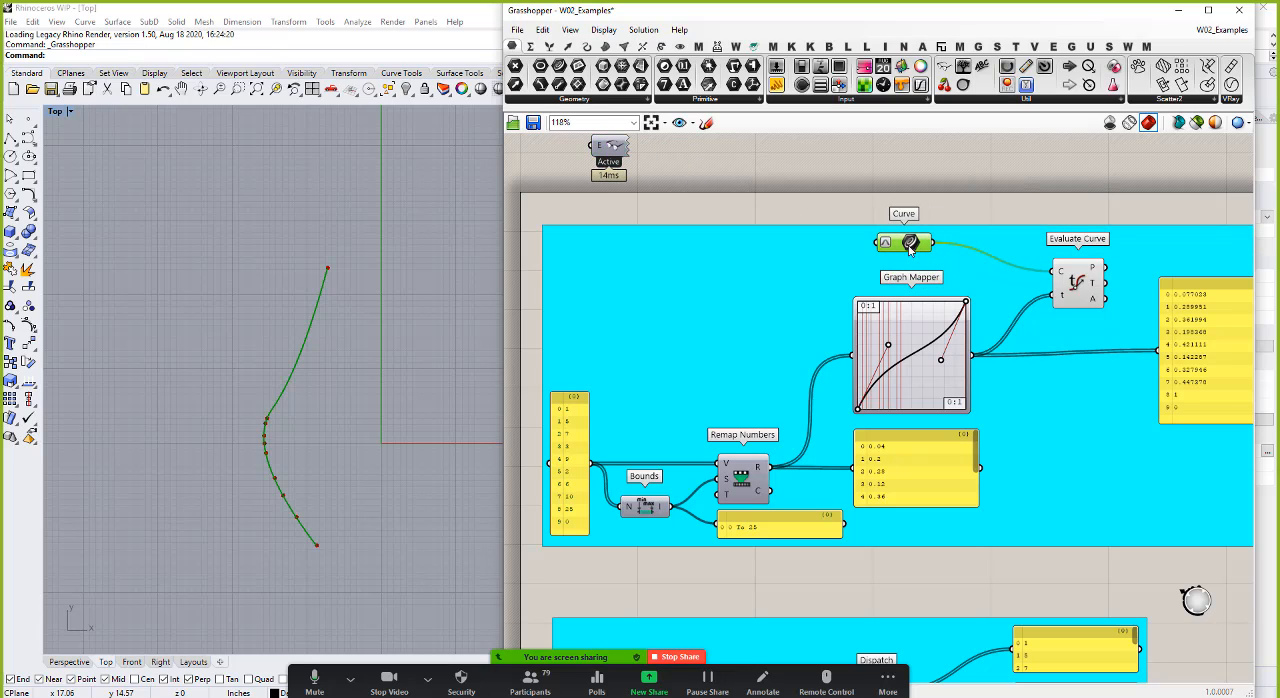
Step: Change the Graph Mapper's graph type to Parabola
right_click(905, 347)
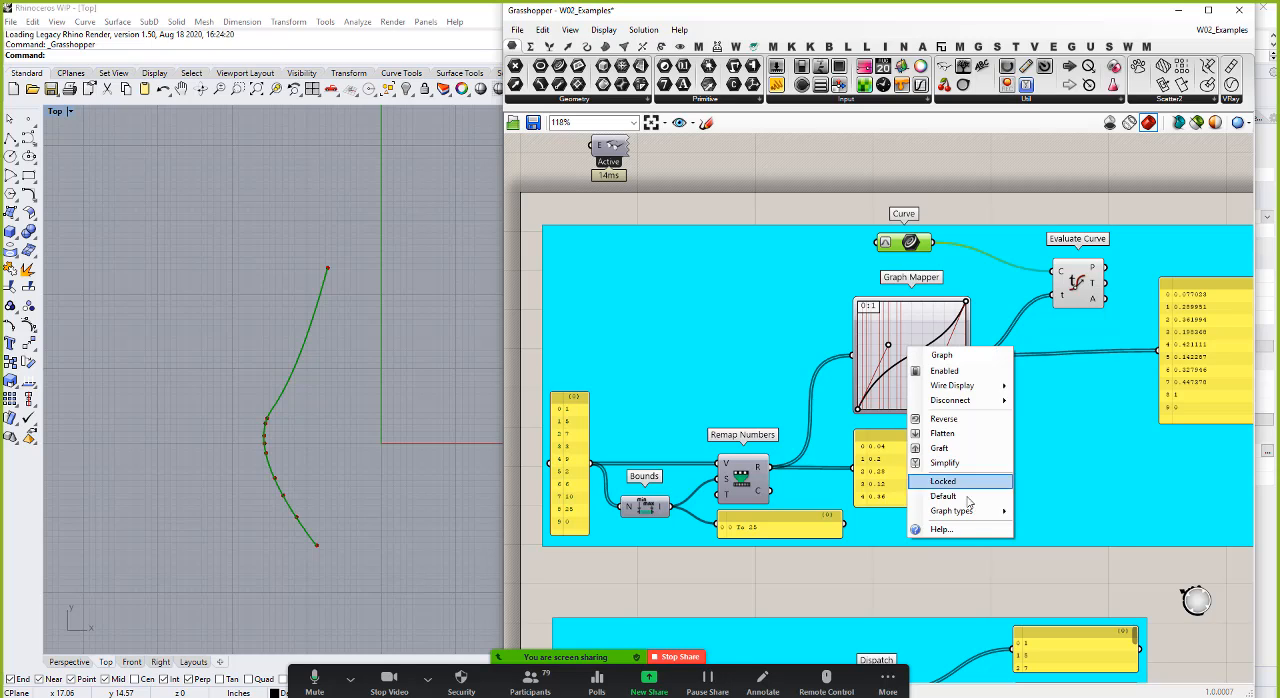
mouse_move(960, 514)
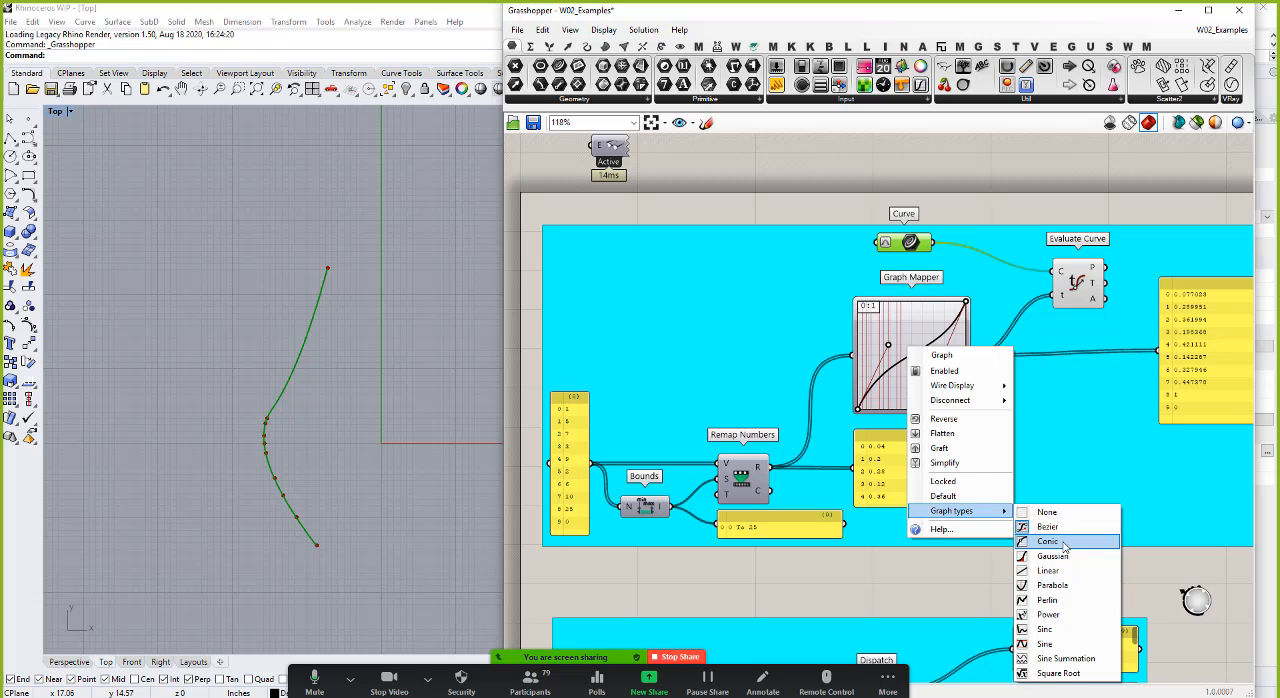
left_click(1050, 586)
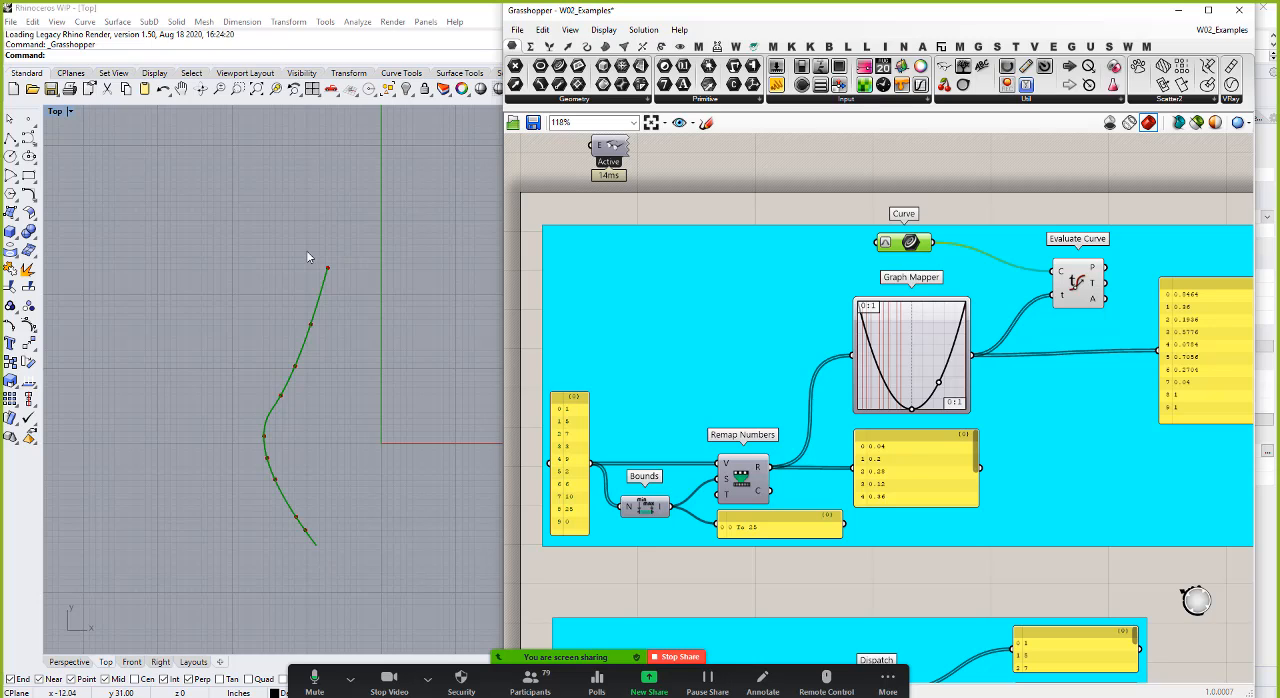
Step: Switch the Graph Mapper to the Gaussian graph type and slightly adjust the bell curve with its control points
right_click(946, 342)
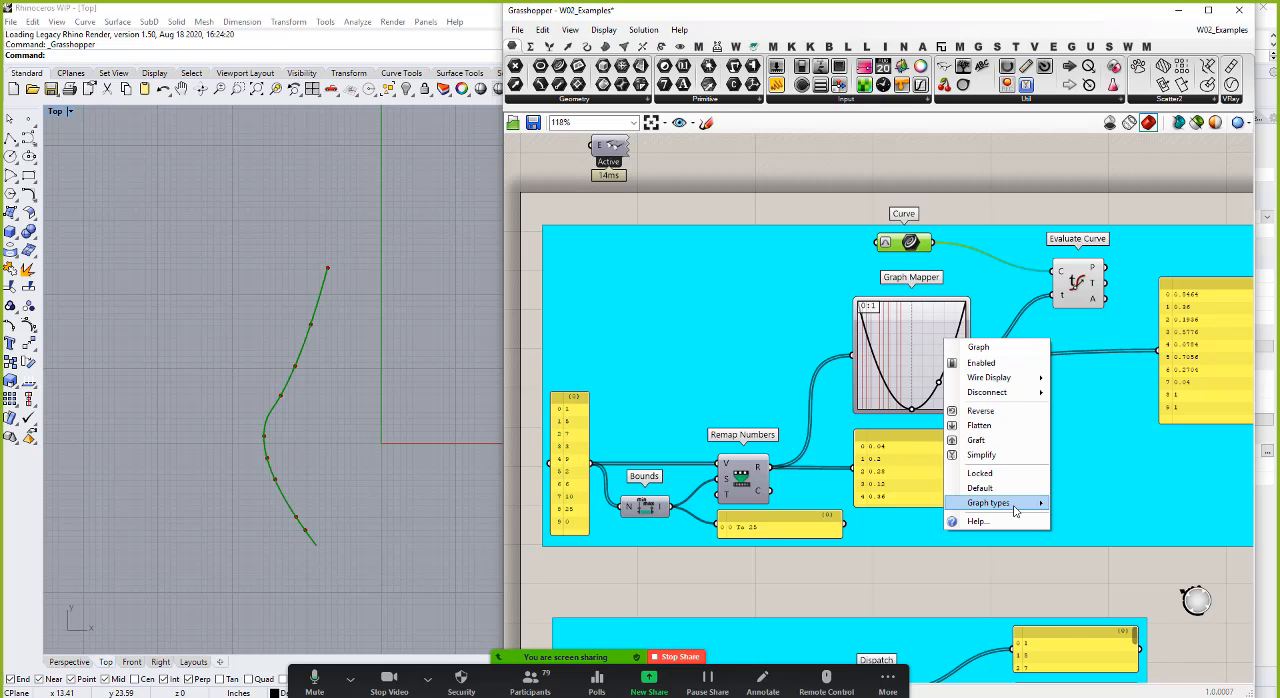
mouse_move(1014, 510)
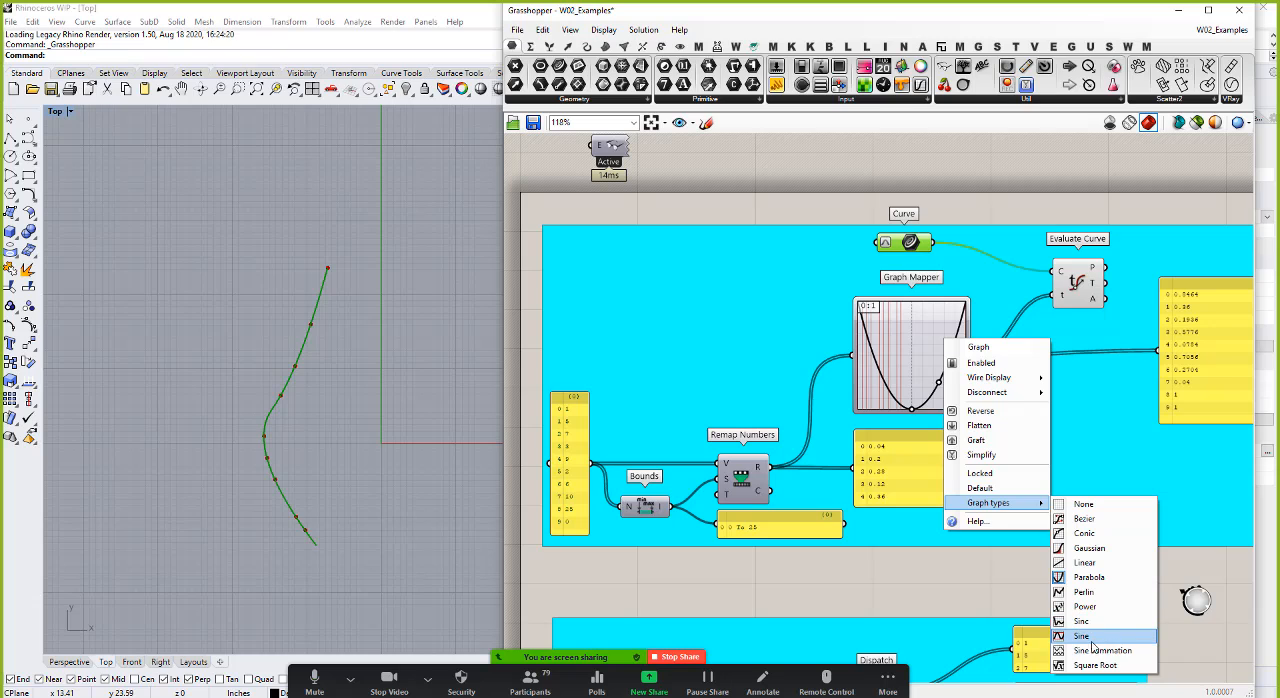
left_click(1089, 548)
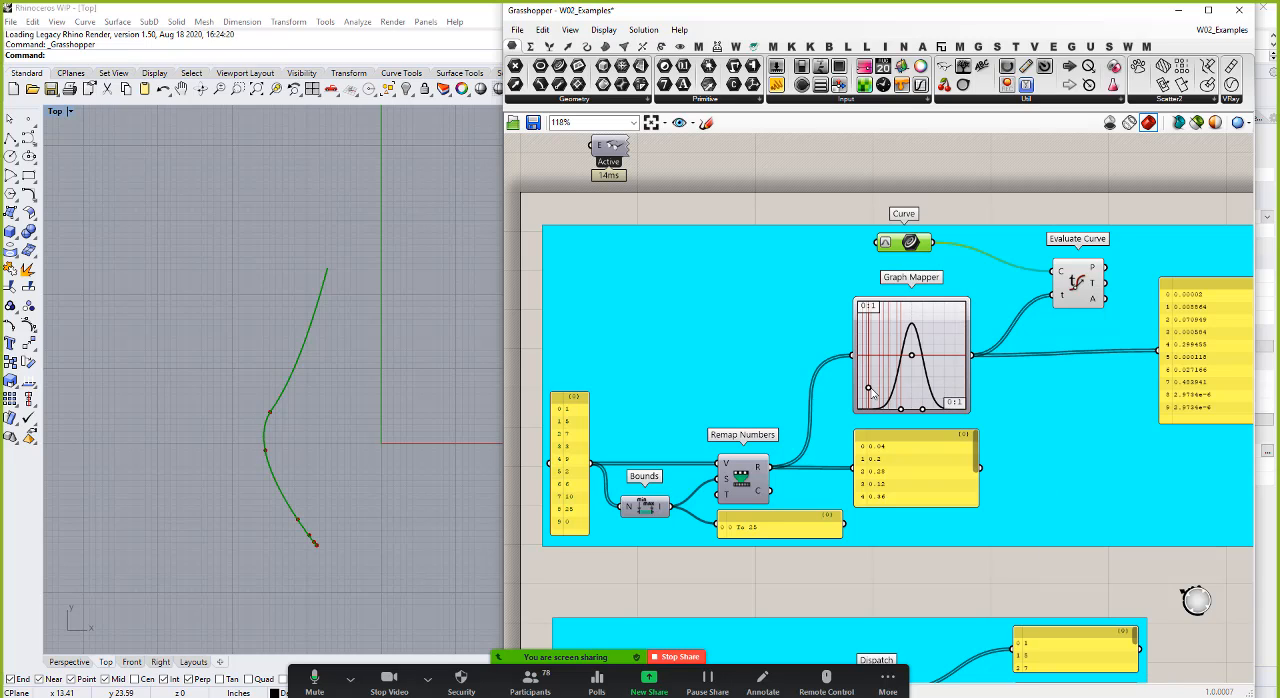
left_click_drag(868, 387, 900, 414)
Step: Set the Graph Mapper's graph type back to Bezier, raise the start handle of its curve, and clear the selection
right_click(945, 356)
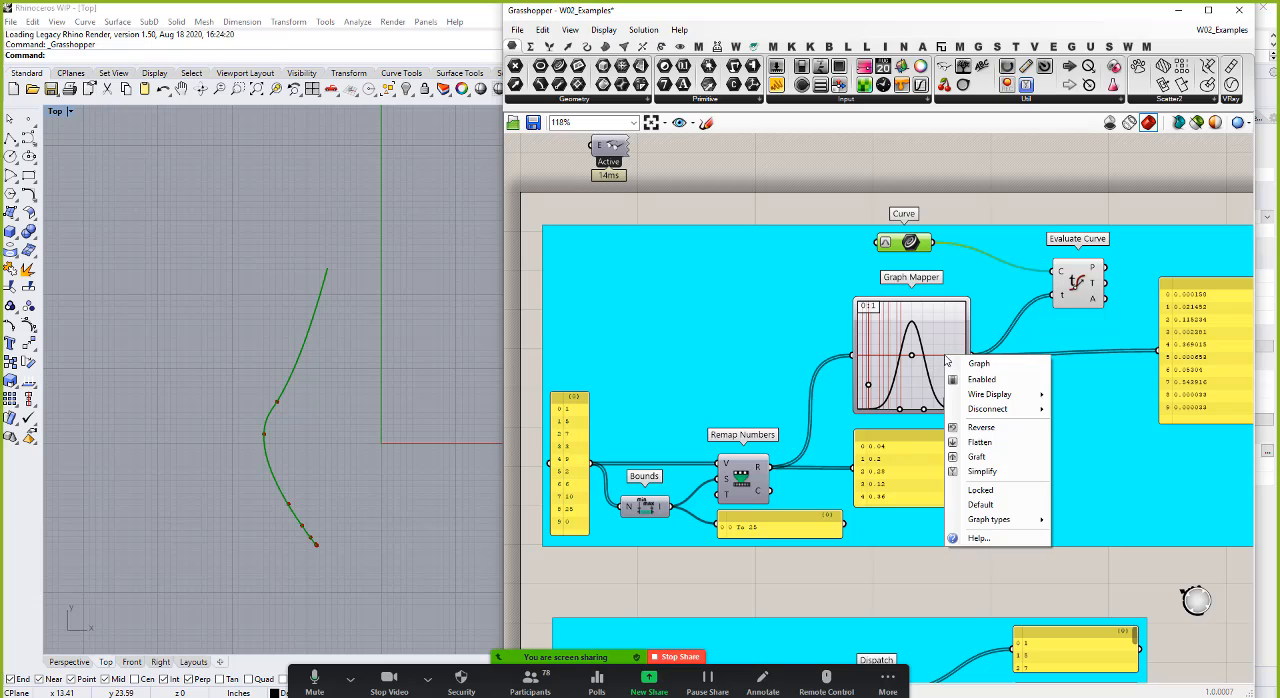
mouse_move(990, 519)
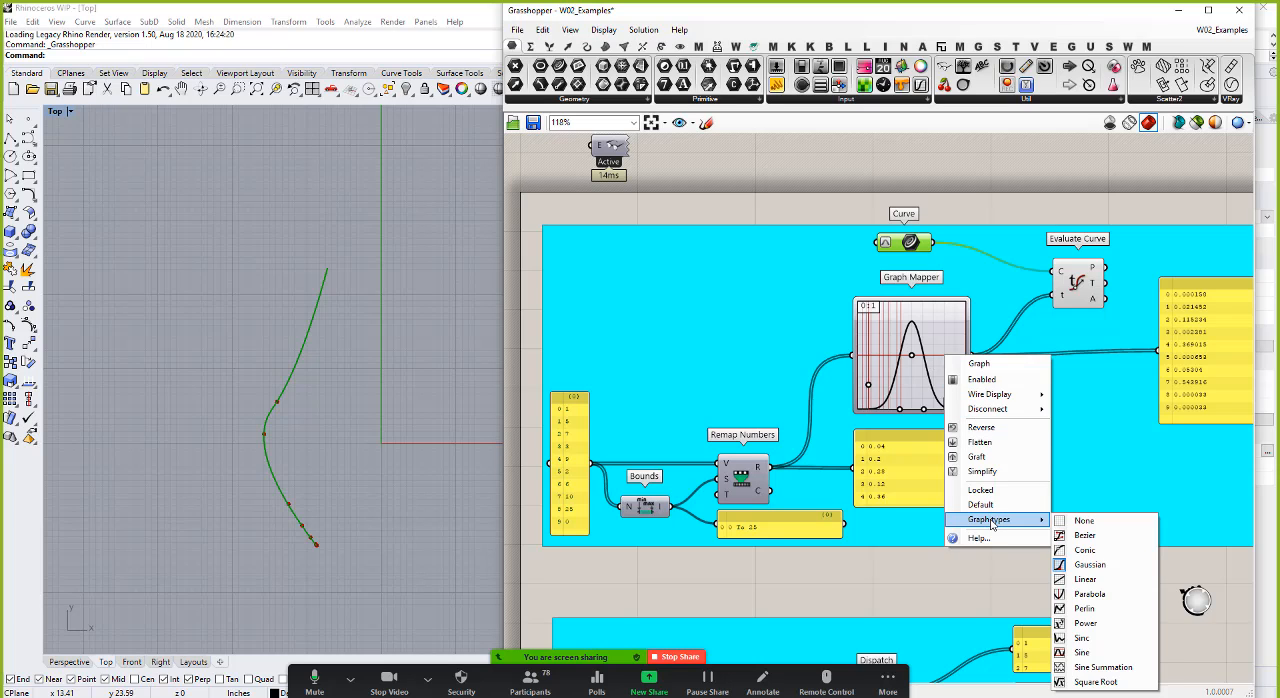
left_click(1082, 537)
mouse_move(887, 344)
left_mouse_down()
mouse_move(910, 376)
mouse_move(880, 325)
left_mouse_up()
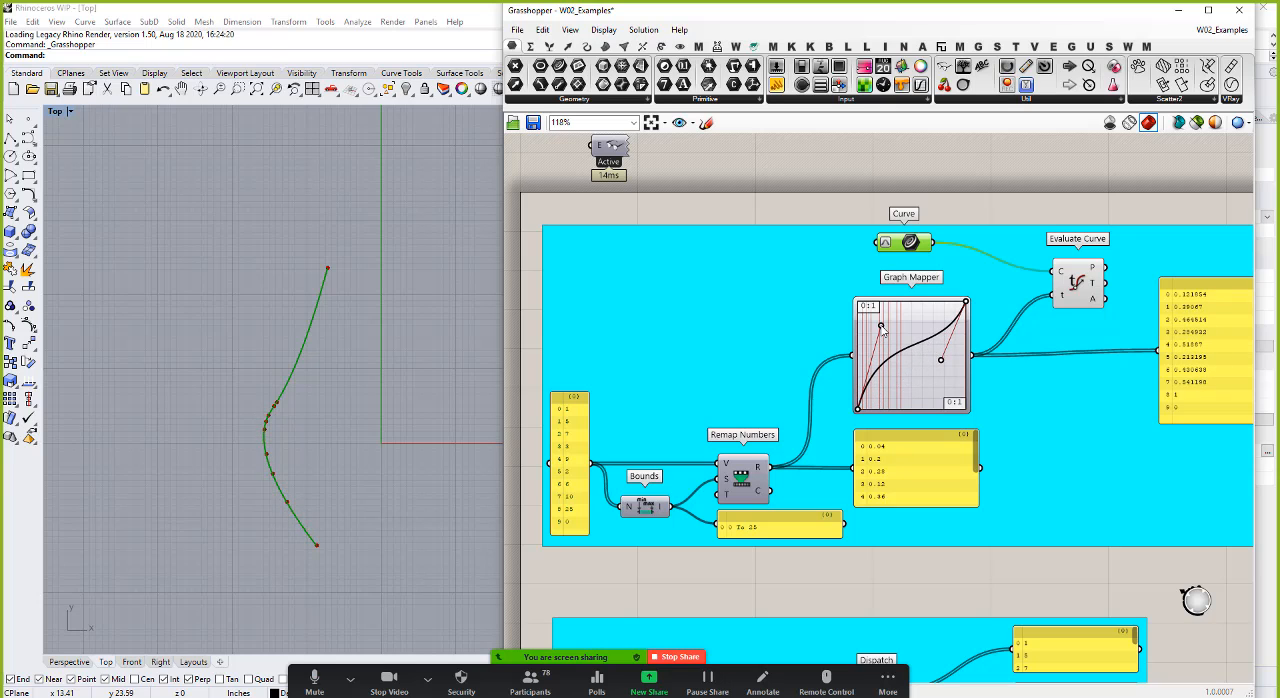
left_click(1072, 582)
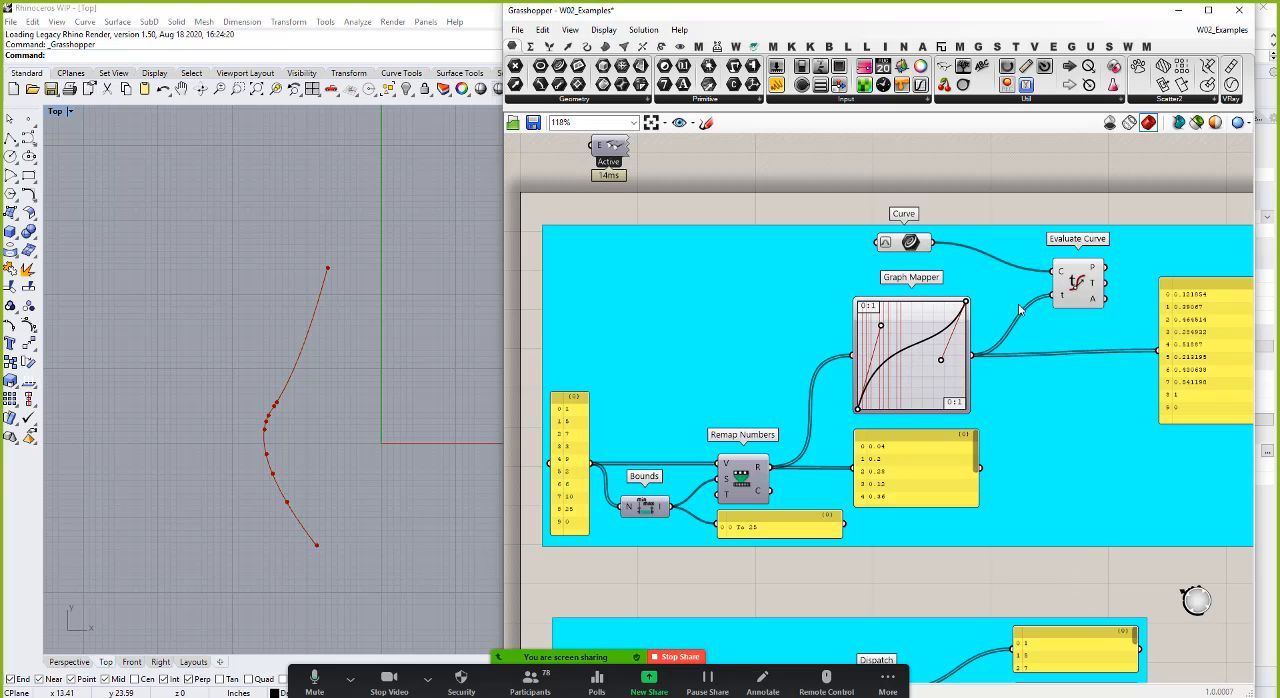
Step: Turn off the preview of the Curve and Evaluate Curve components together and clear the selection
scroll(897, 258, "down", 3)
left_click_drag(838, 175, 1076, 450)
right_click(978, 146)
left_click(1012, 176)
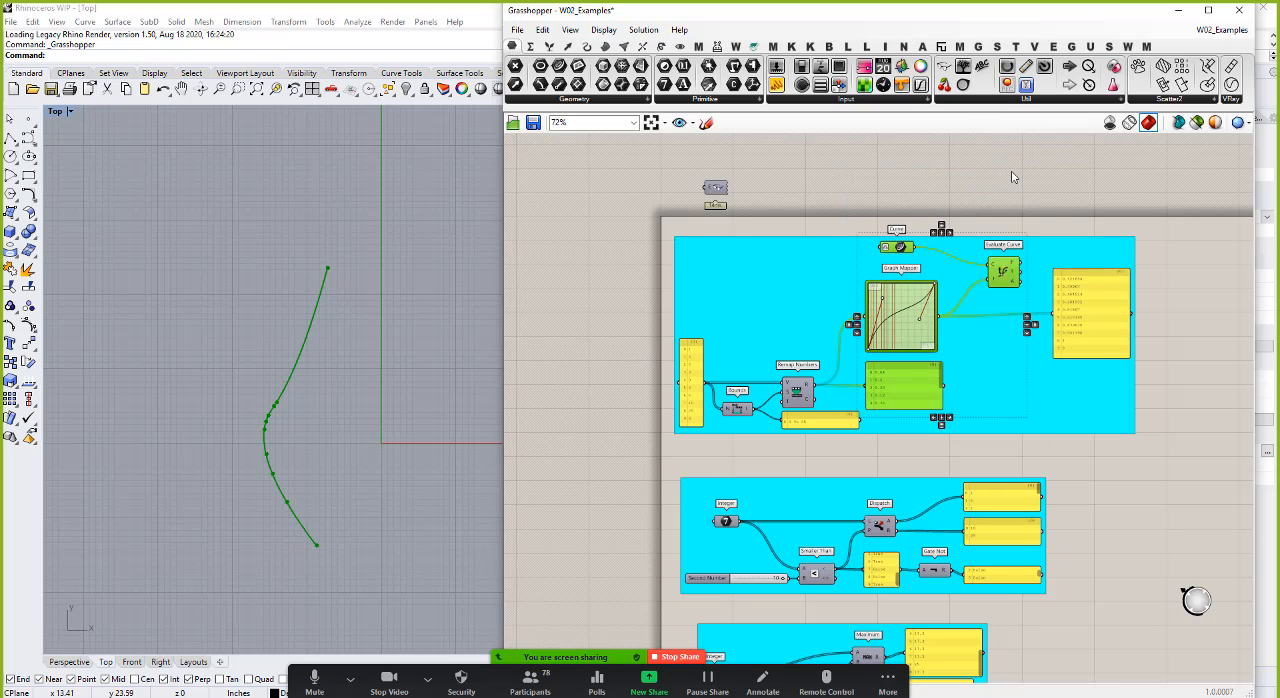
left_click(1081, 467)
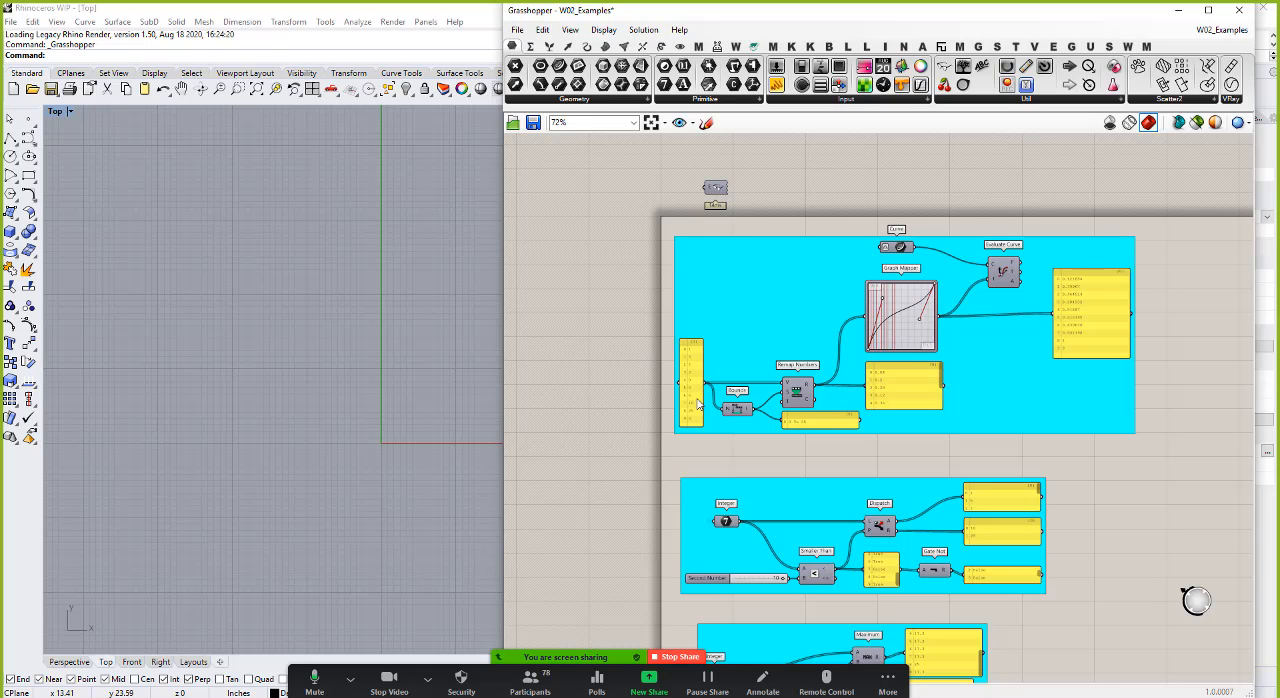
Step: Examine the Dispatch example, tracing how the Integer list and the Smaller Than true/false results feed the Dispatch component
scroll(798, 290, "down", 3)
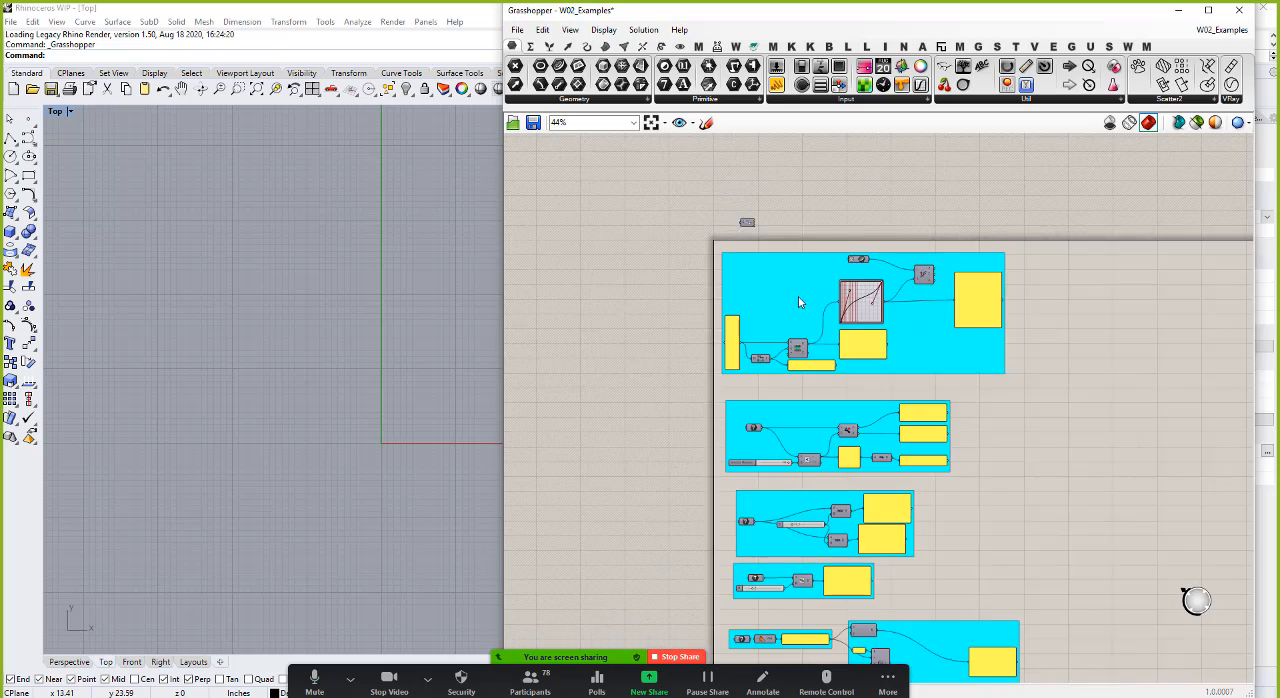
scroll(812, 476, "up", 6)
scroll(893, 416, "up", 5)
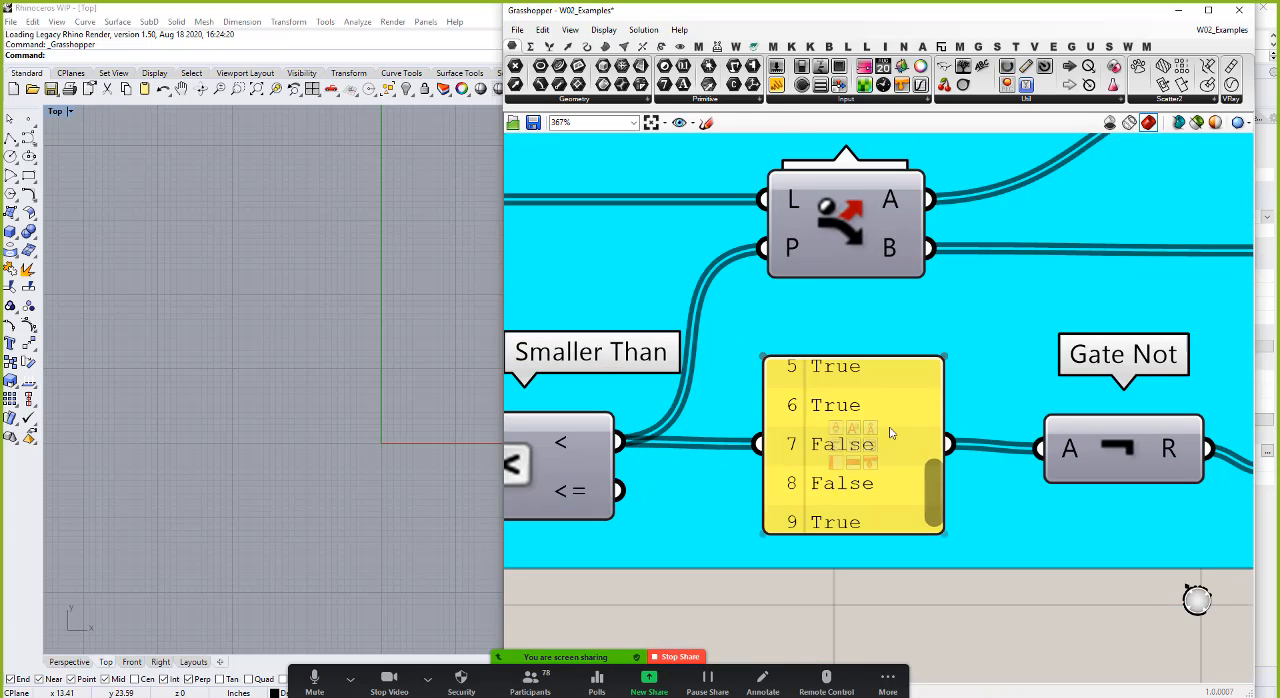
scroll(905, 460, "down", 4)
scroll(912, 470, "down", 1)
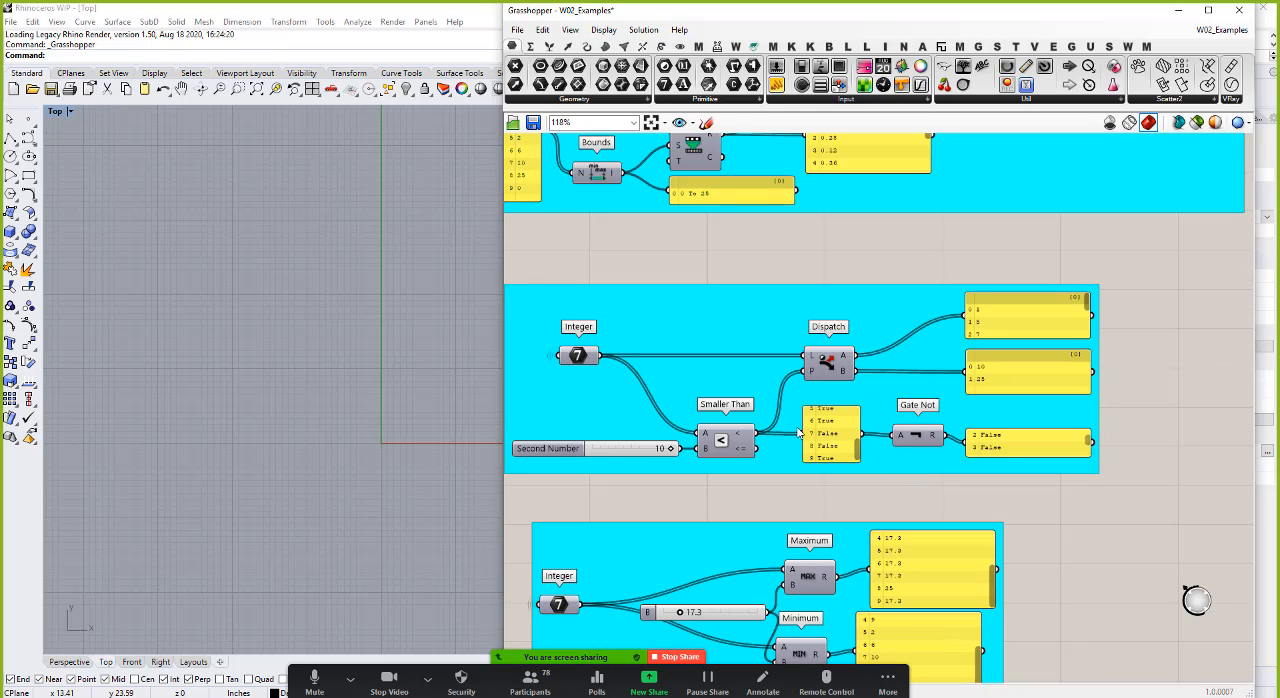
left_click_drag(823, 366, 819, 371)
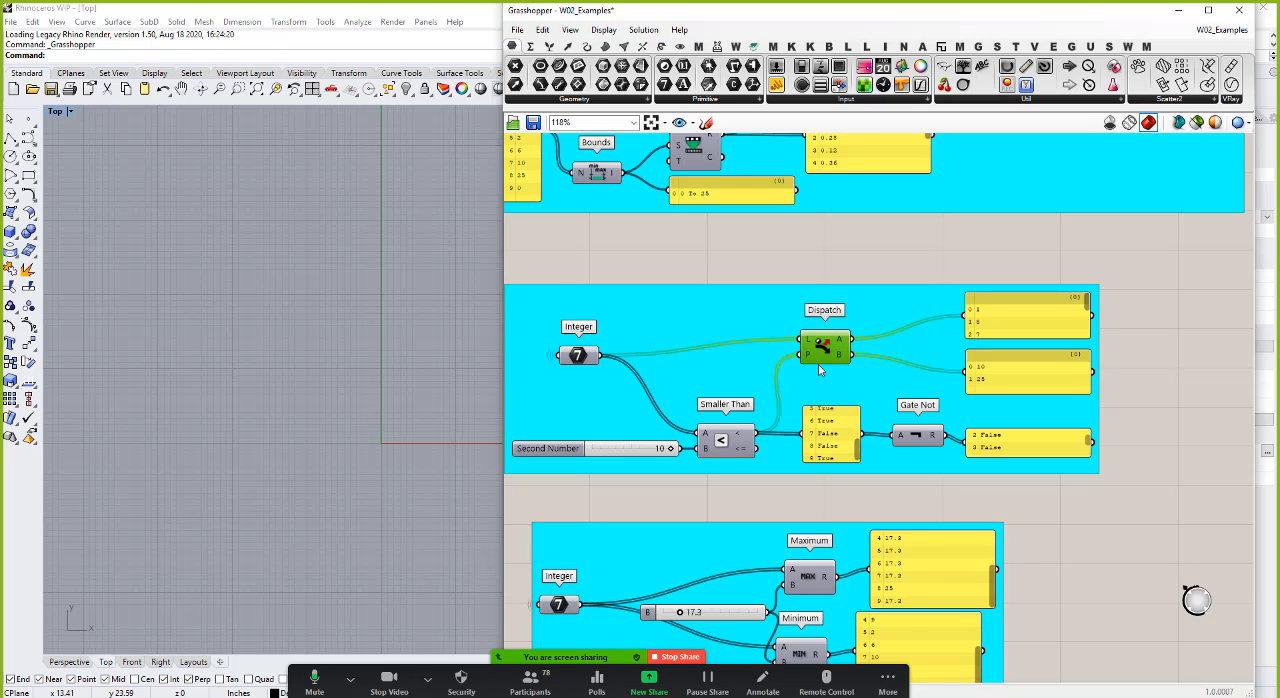
left_click(575, 358)
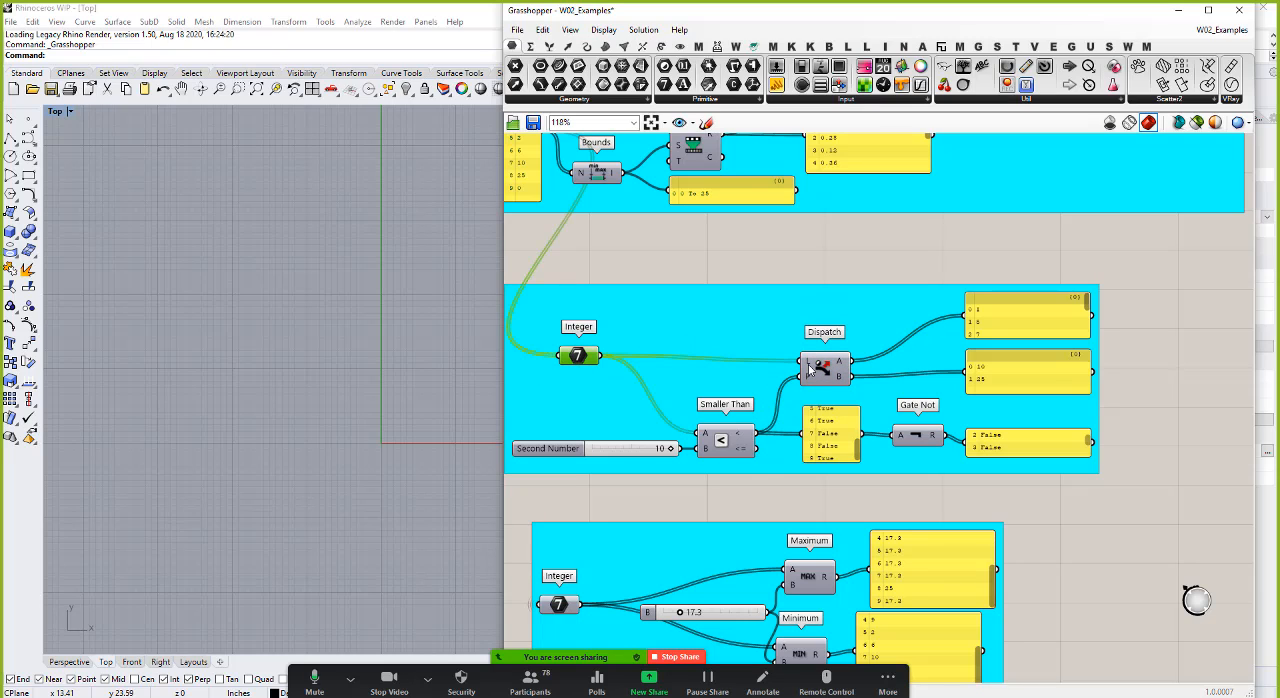
left_click_drag(835, 371, 838, 366)
left_click(834, 422)
left_click(850, 284)
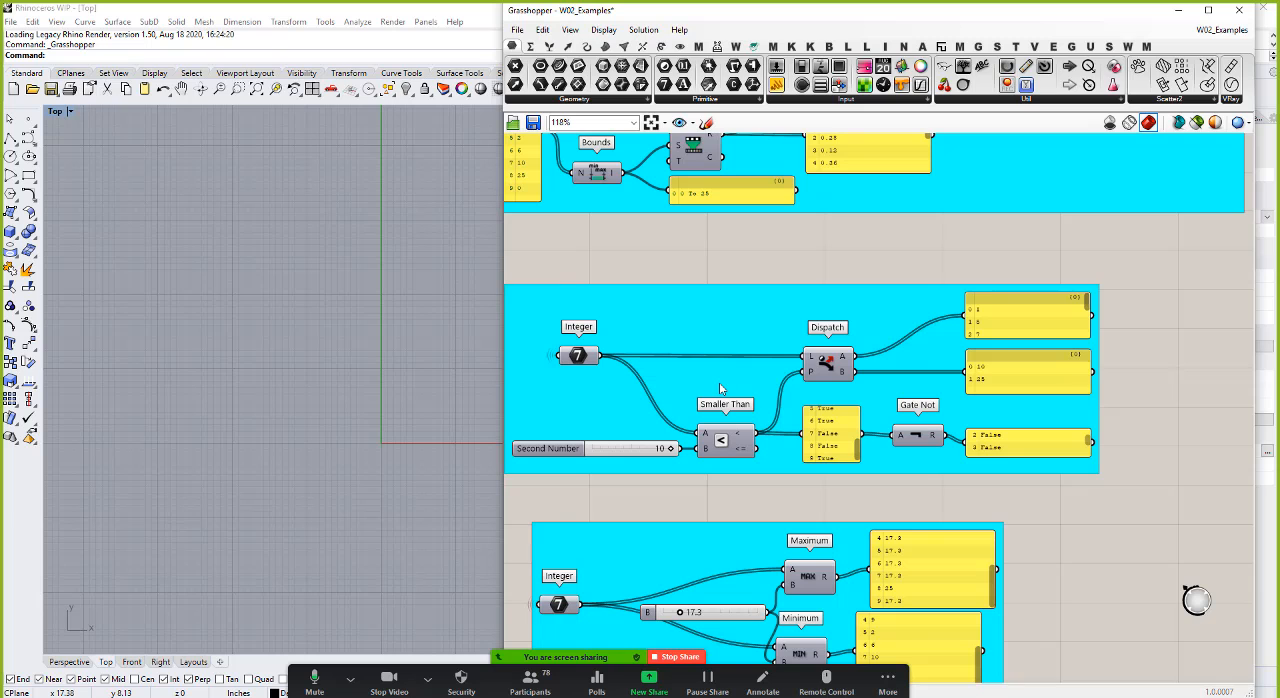
Step: Try several divisor values on the B slider of the Modulus example and check the resulting list of remainders
scroll(719, 382, "down", 5)
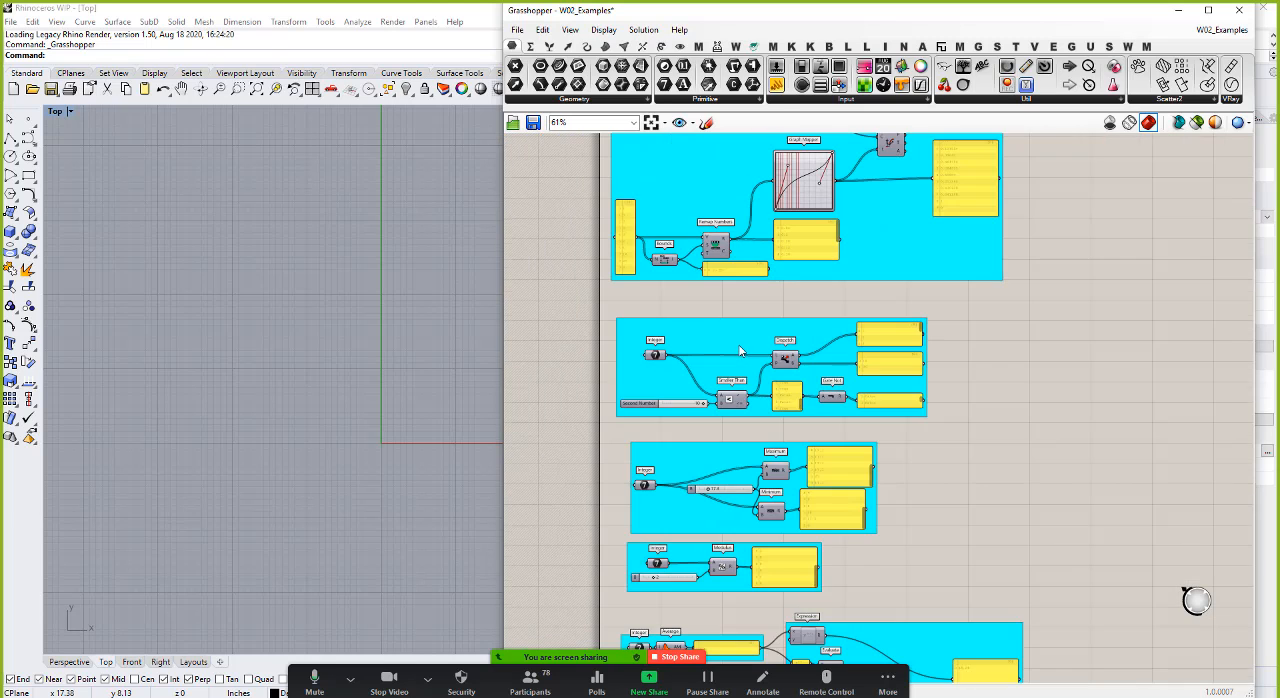
scroll(754, 510, "up", 6)
scroll(814, 297, "down", 3)
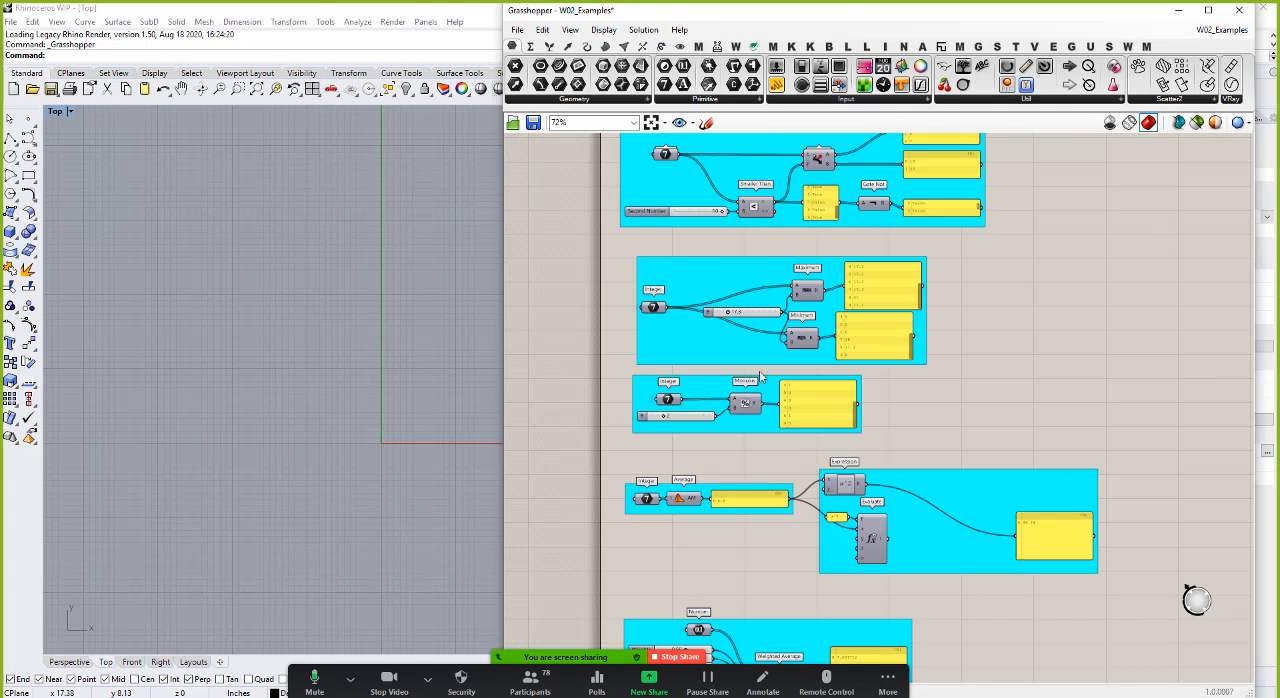
scroll(713, 410, "up", 4)
scroll(708, 390, "up", 2)
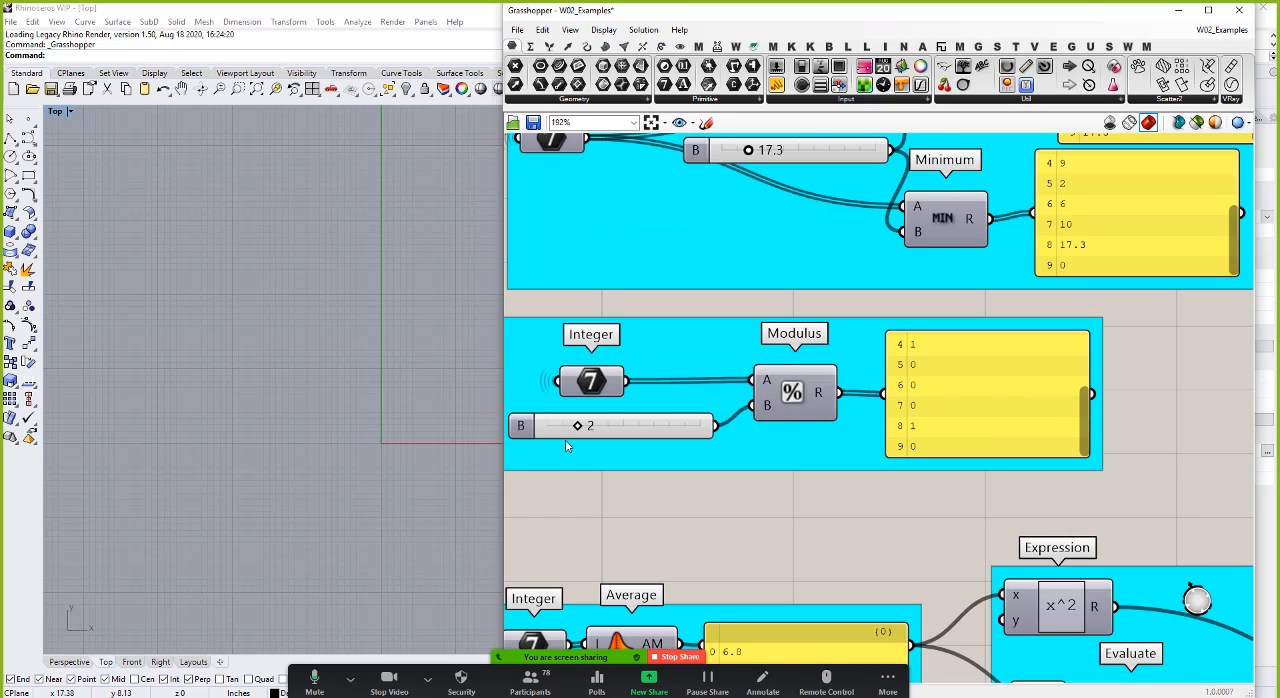
left_click_drag(578, 428, 628, 430)
mouse_move(621, 426)
left_mouse_down()
mouse_move(573, 441)
mouse_move(606, 441)
left_mouse_up()
left_click_drag(609, 427, 566, 433)
scroll(865, 455, "down", 3)
scroll(865, 455, "down", 1)
scroll(870, 440, "up", 5)
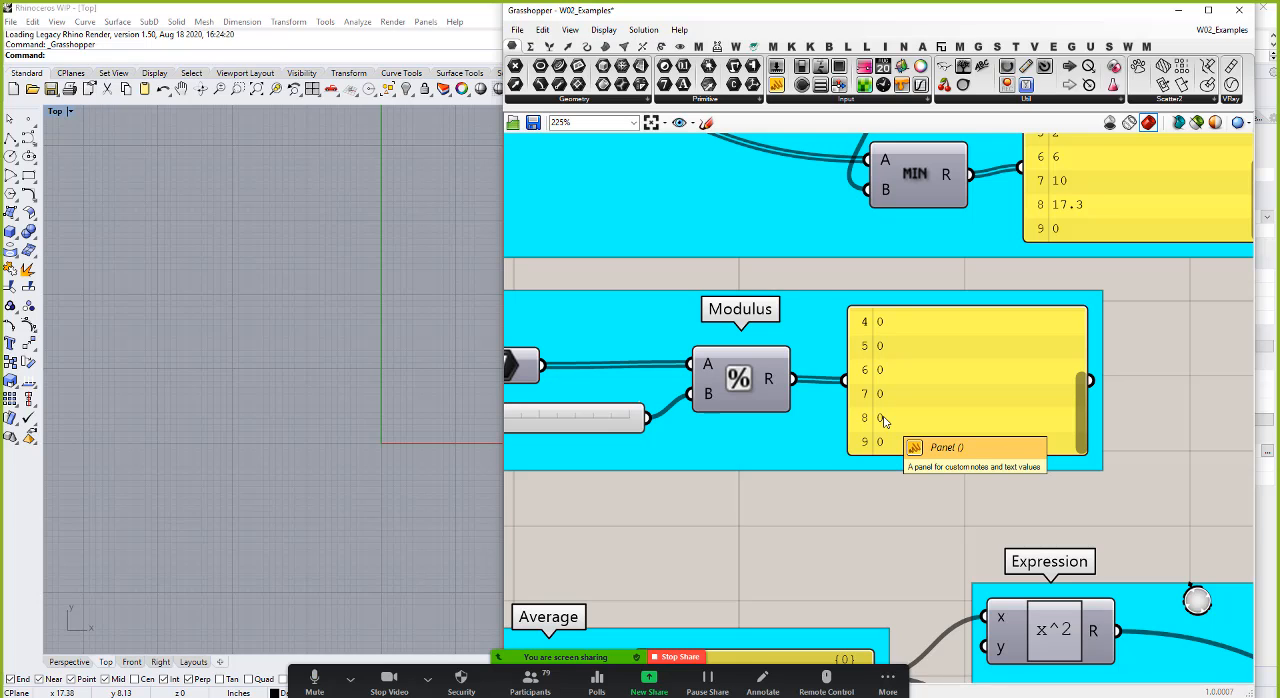
scroll(884, 422, "down", 2)
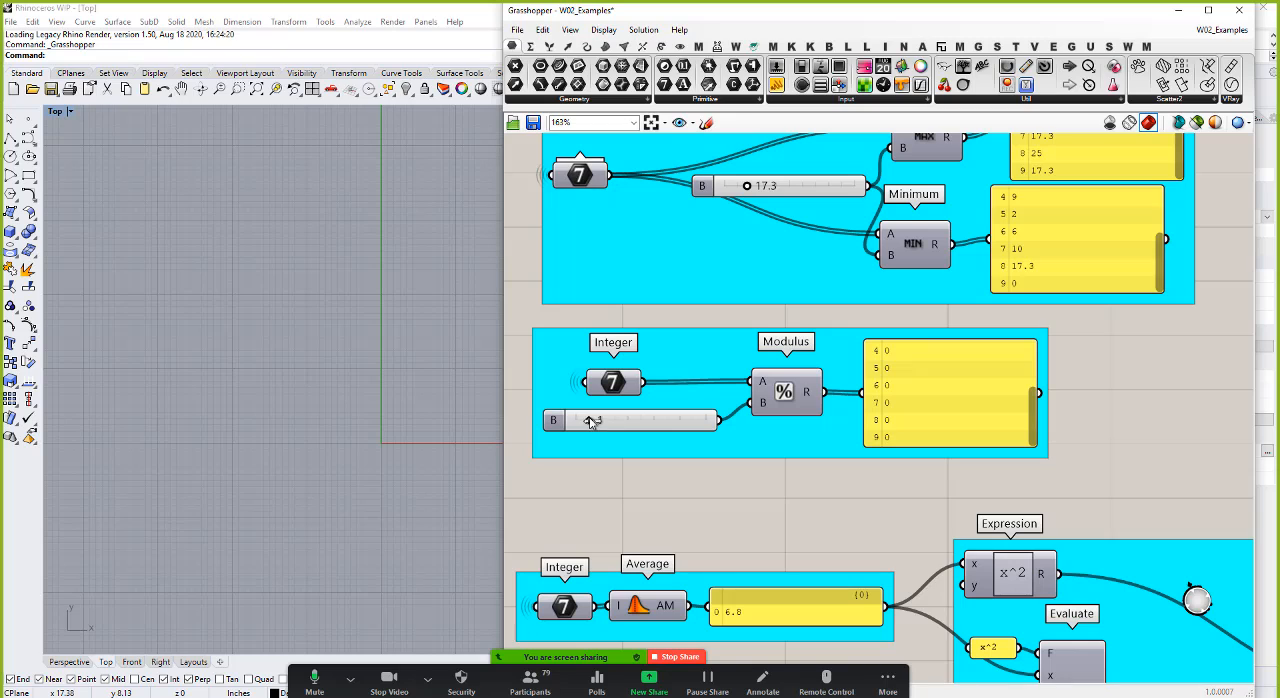
Step: Try a higher divisor in the Modulus example and set its B slider to 2
left_click_drag(591, 421, 641, 421)
left_click_drag(640, 420, 601, 420)
scroll(626, 488, "down", 3)
scroll(919, 522, "down", 2)
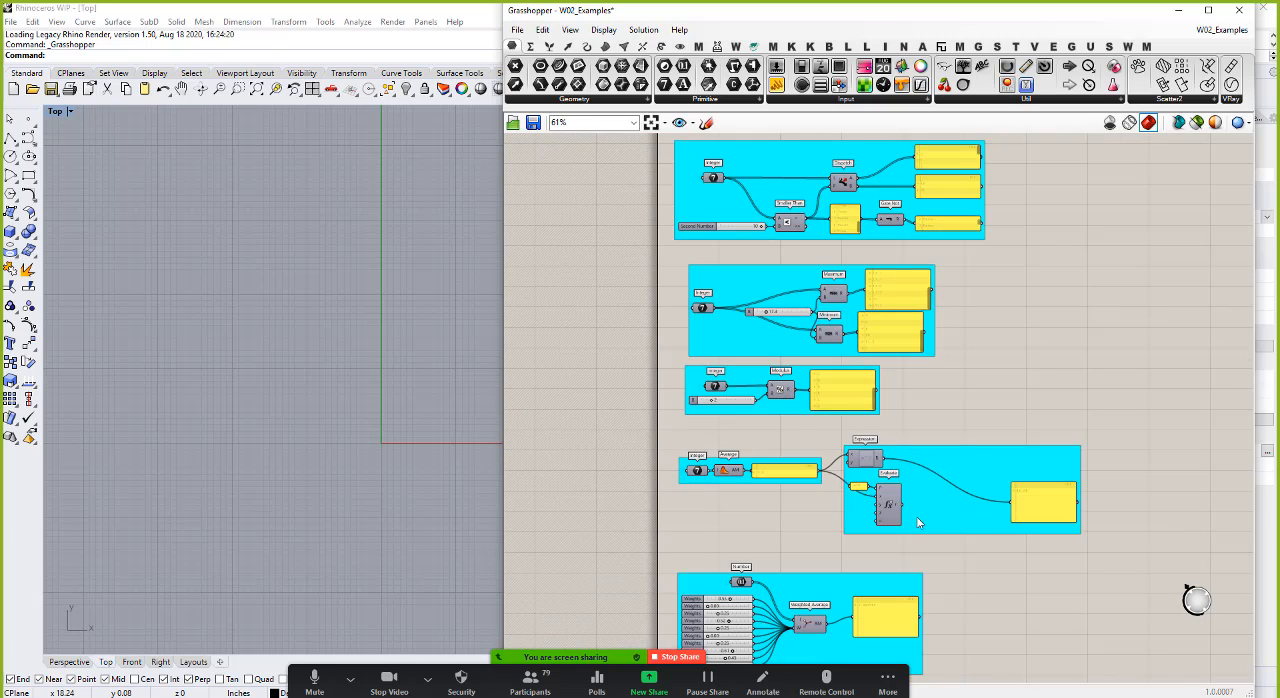
Step: Examine the Expression and Evaluate example, including the x^2 formula in the Expression component's designer, and leave the formula unchanged
scroll(918, 522, "up", 5)
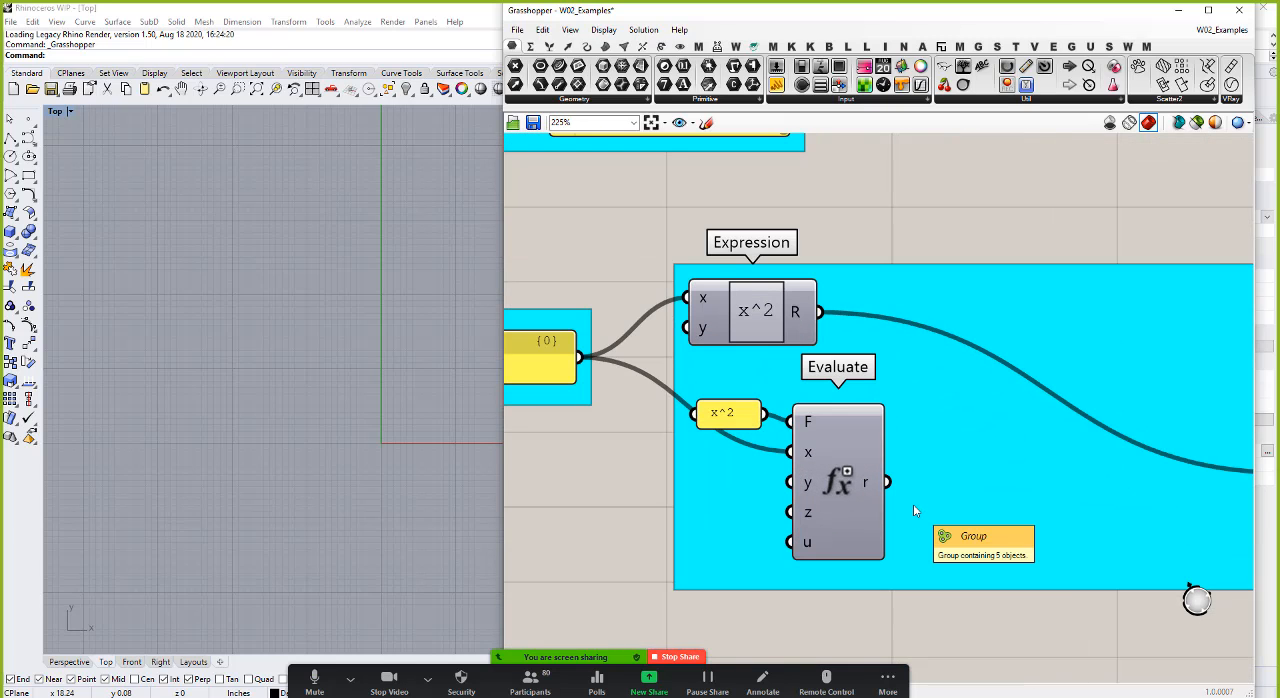
scroll(819, 430, "down", 2)
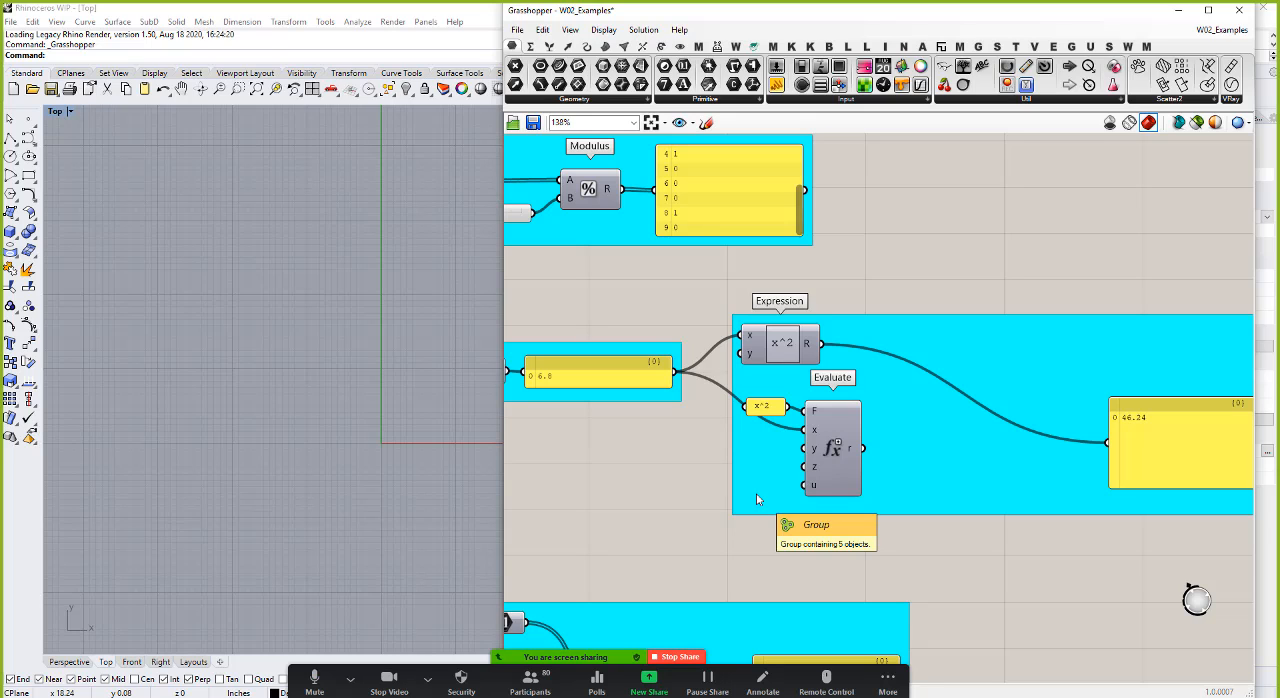
scroll(1014, 442, "down", 3)
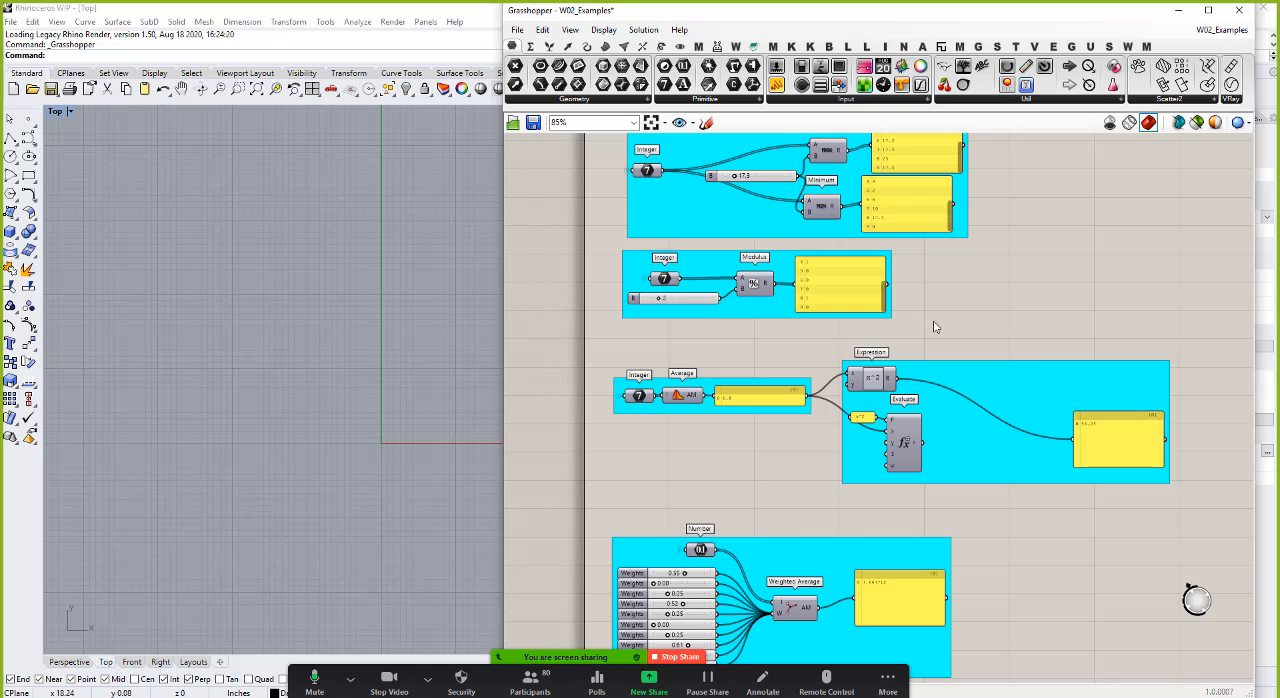
double_click(874, 379)
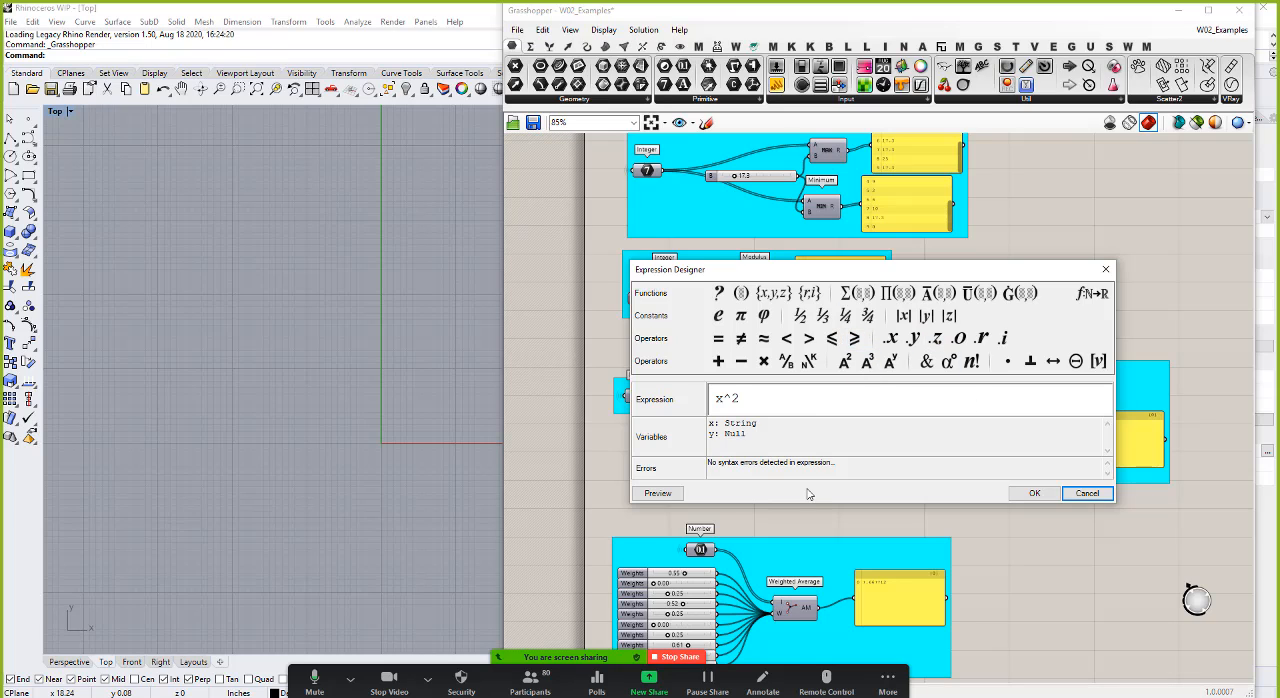
left_click(1086, 494)
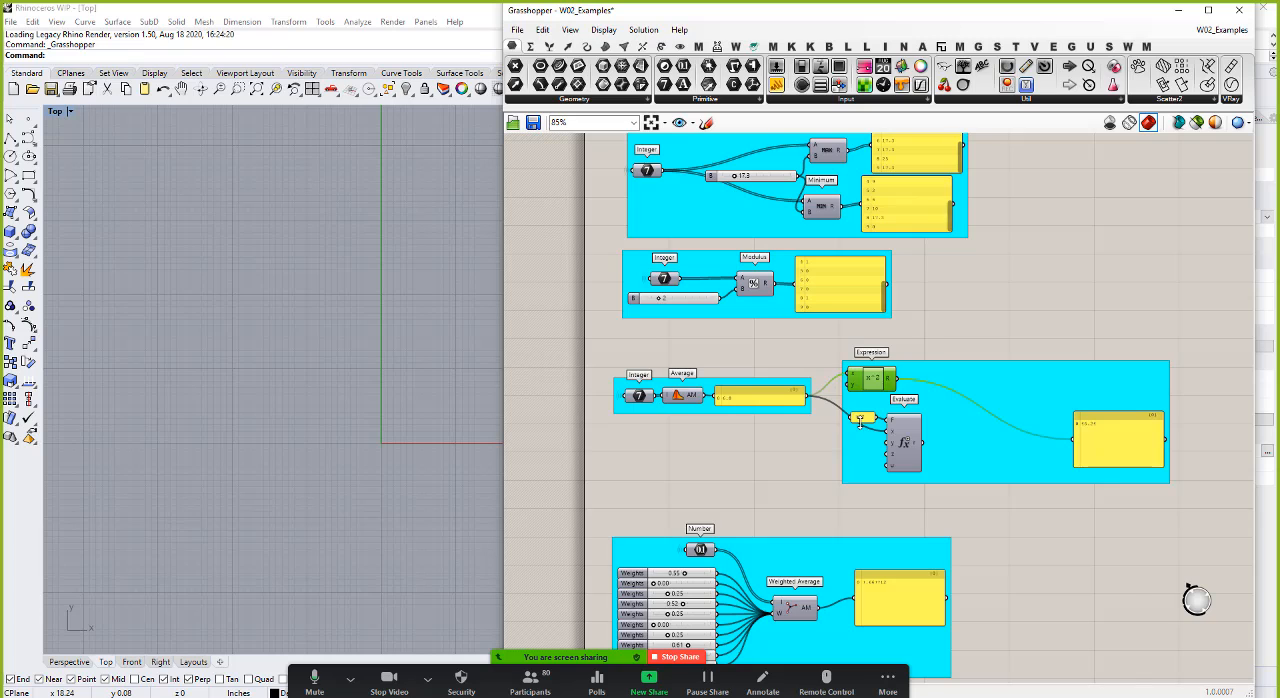
scroll(868, 445, "up", 4)
scroll(995, 455, "down", 5)
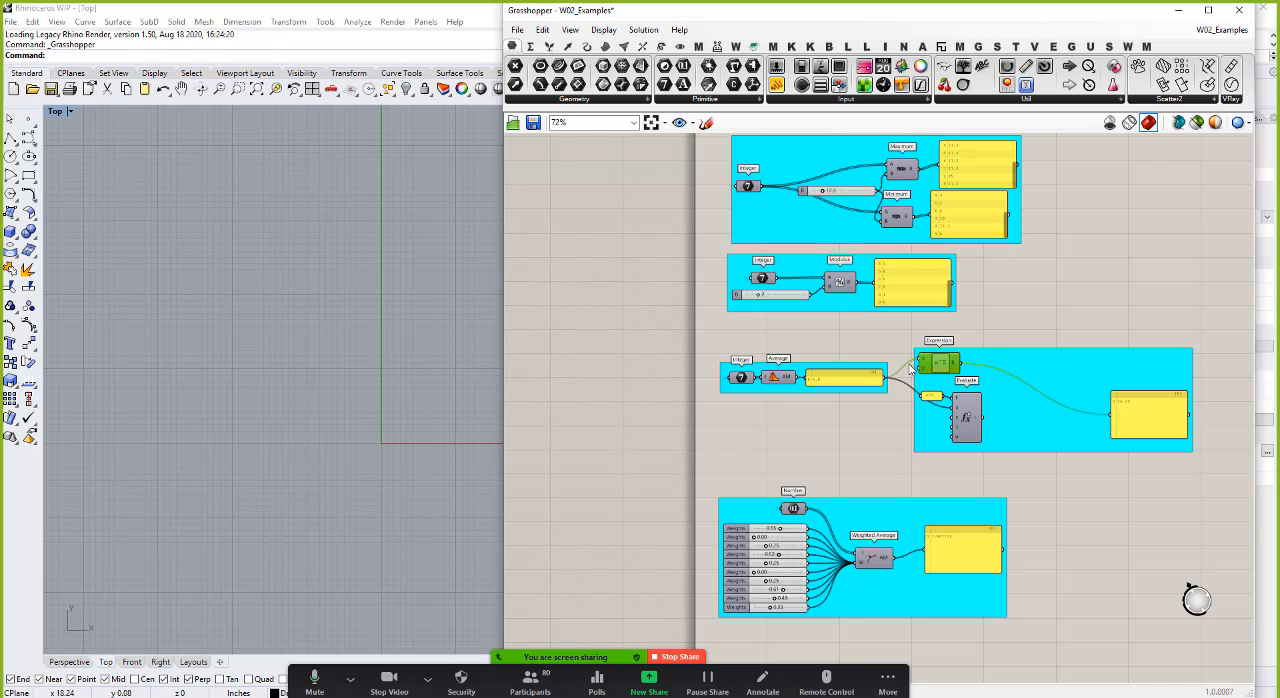
Step: Examine the Weighted Average example, tracing how the Number list and the Weights sliders feed the component
scroll(910, 369, "down", 2)
scroll(860, 520, "up", 5)
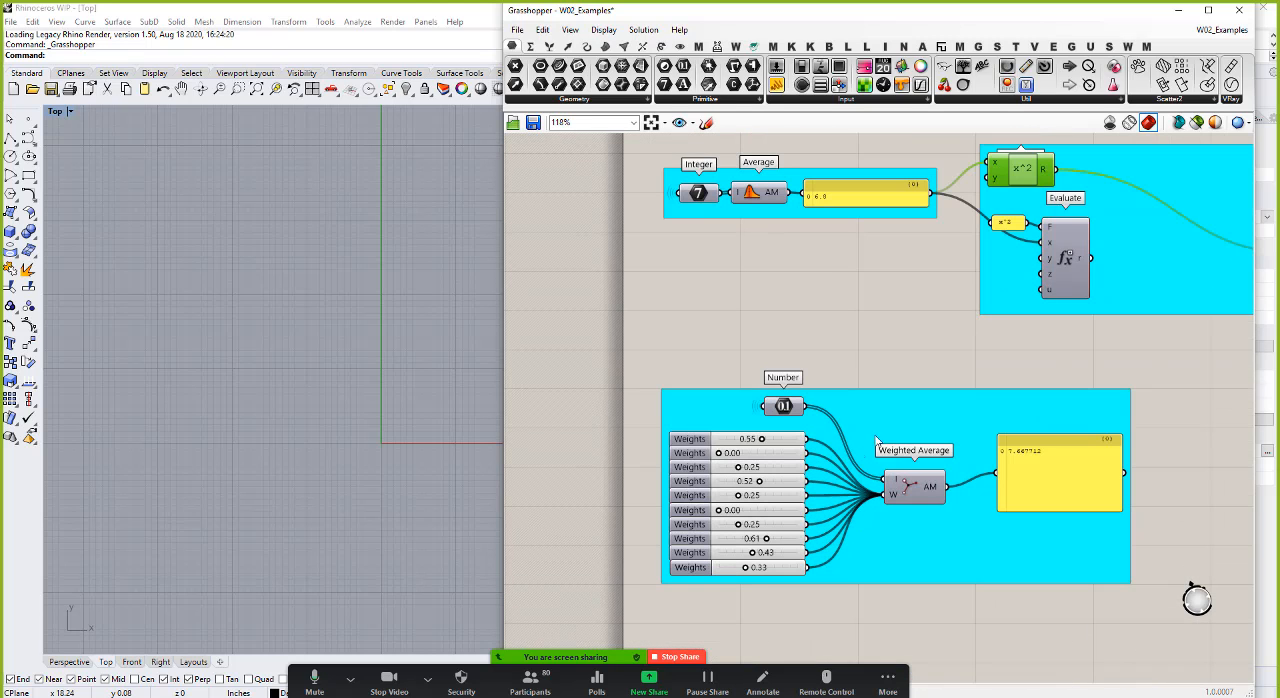
scroll(308, 415, "down", 5)
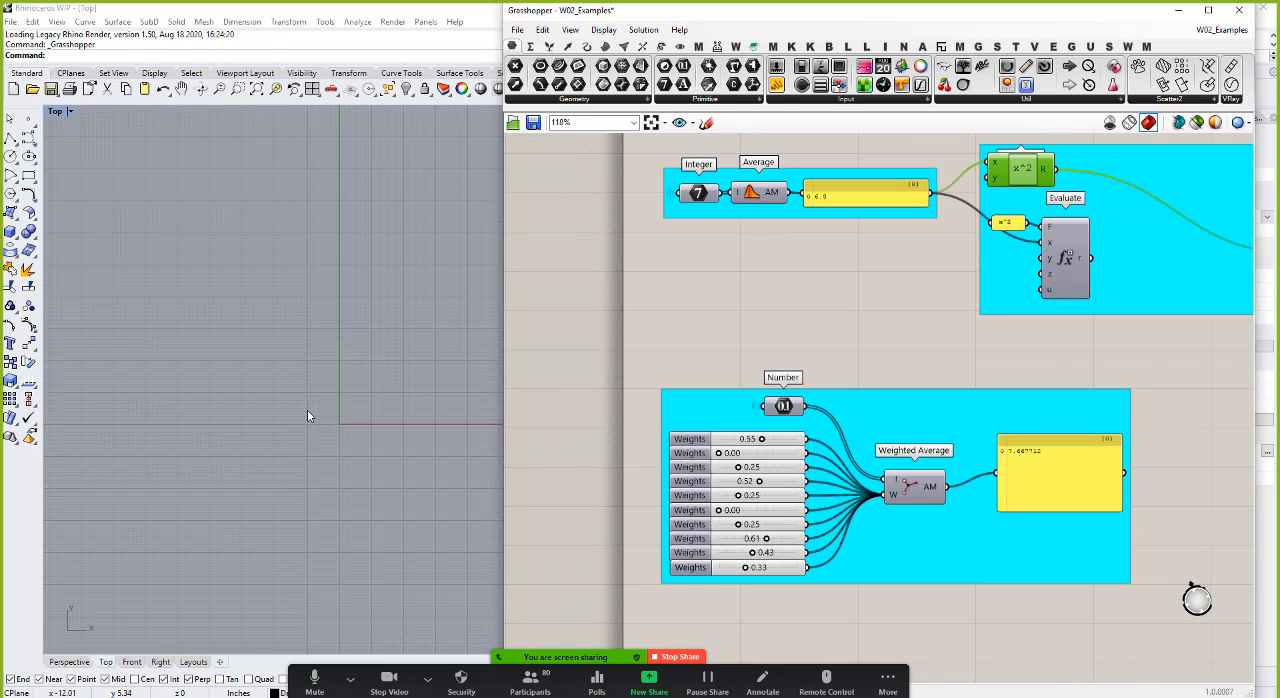
scroll(307, 416, "up", 5)
scroll(840, 446, "up", 3)
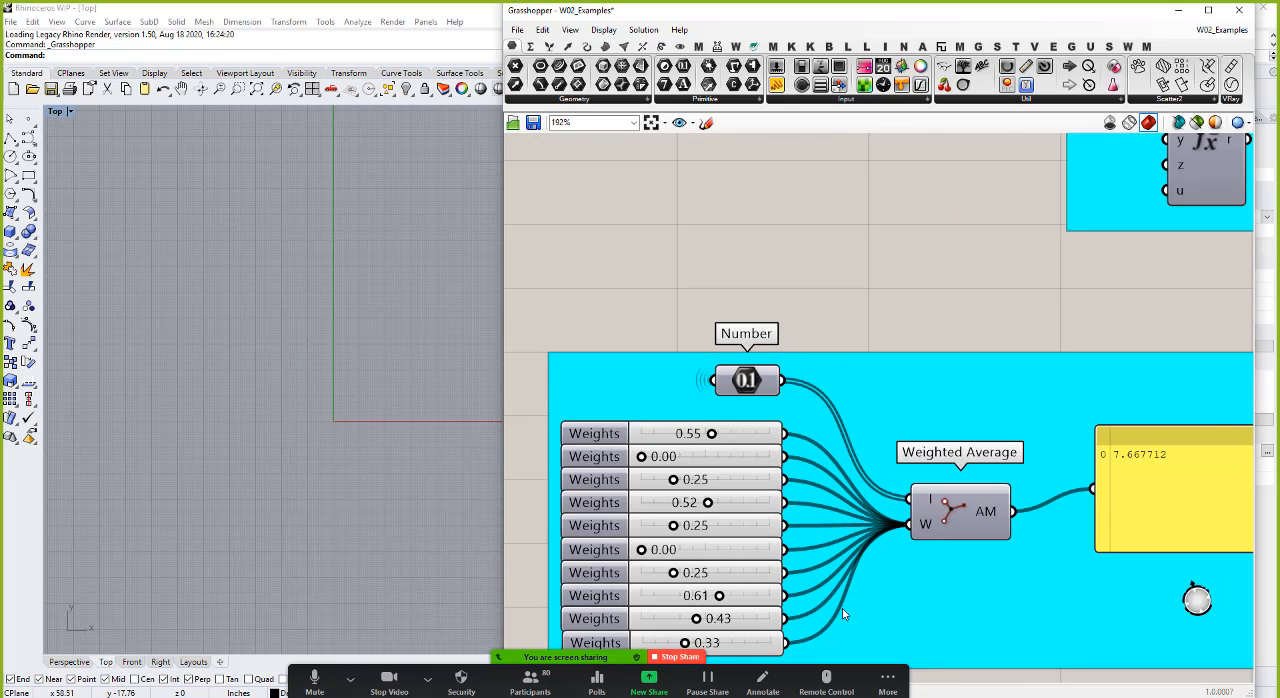
scroll(842, 608, "down", 4)
scroll(747, 600, "up", 3)
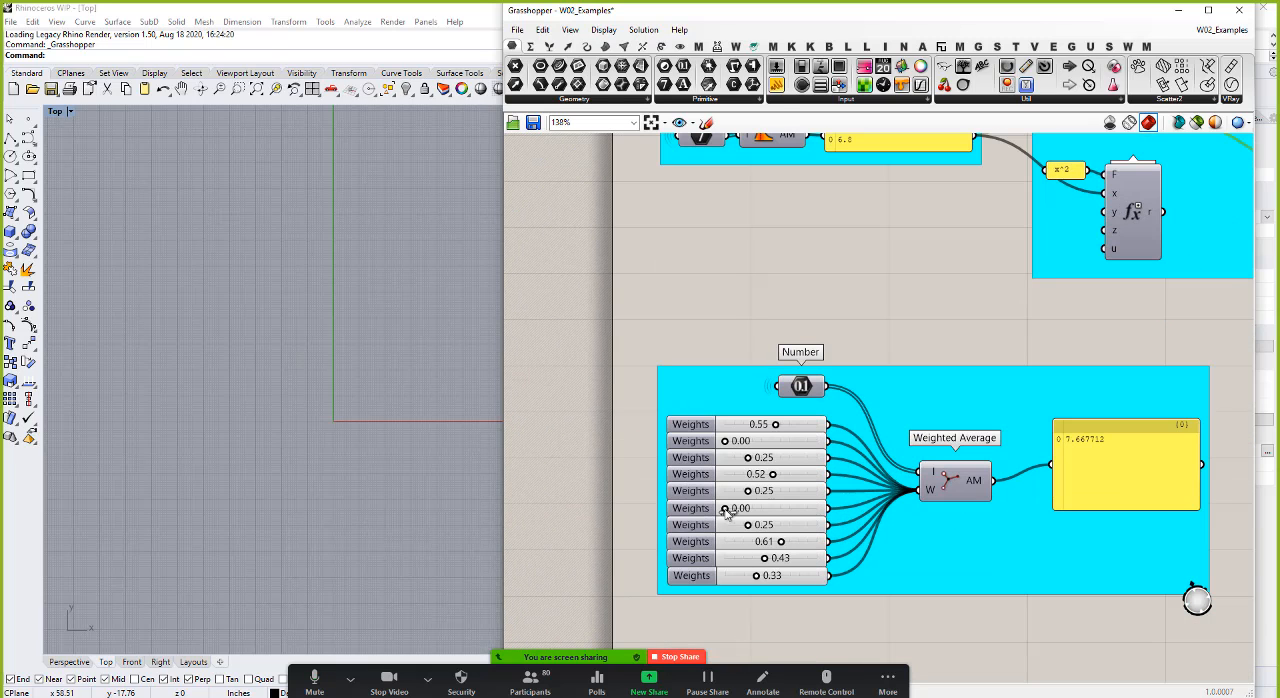
Step: Place ten scattered point objects around the origin in the Rhino Top viewport
left_click(30, 118)
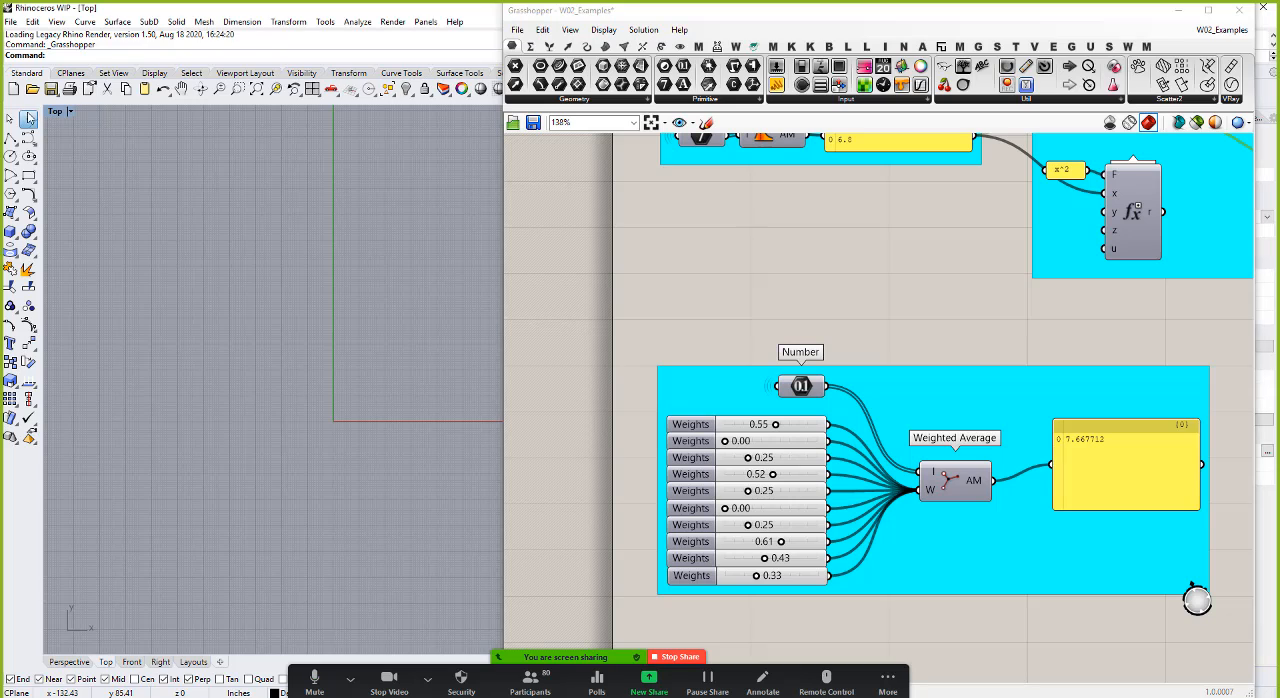
left_click(366, 262)
left_click(274, 314)
left_click(252, 398)
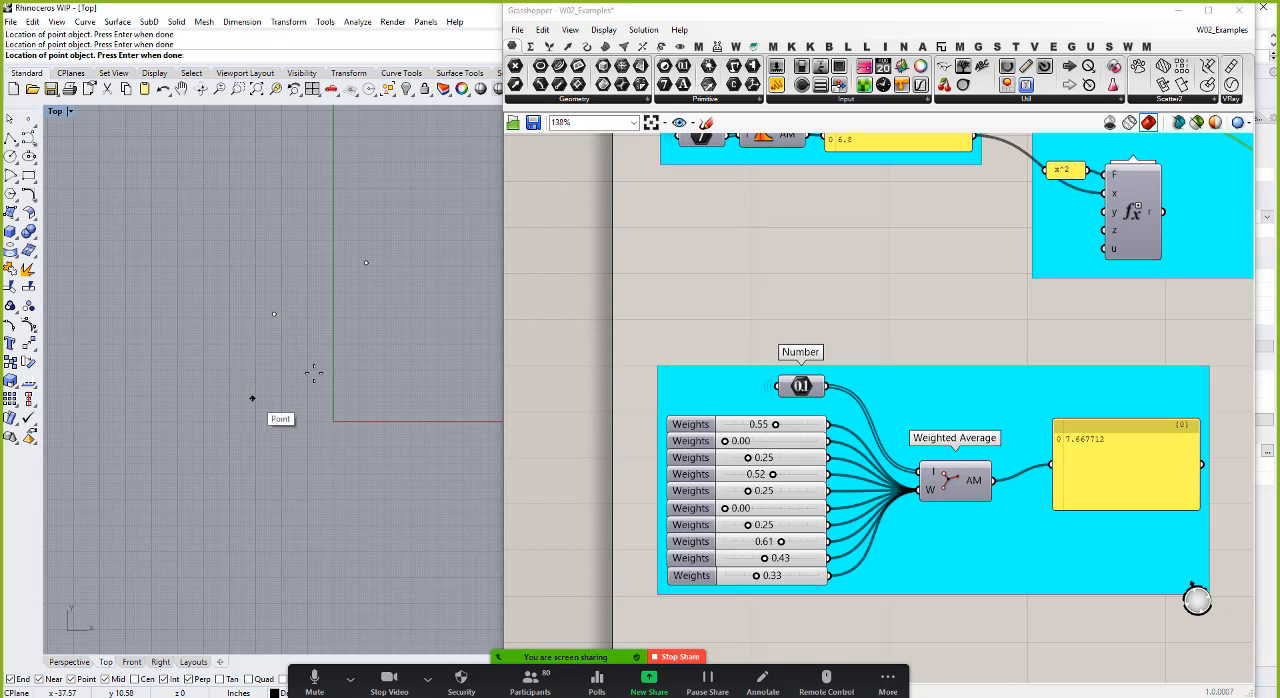
left_click(356, 345)
left_click(434, 294)
left_click(464, 389)
left_click(462, 493)
left_click(372, 473)
left_click(334, 382)
left_click(261, 462)
key("Return")
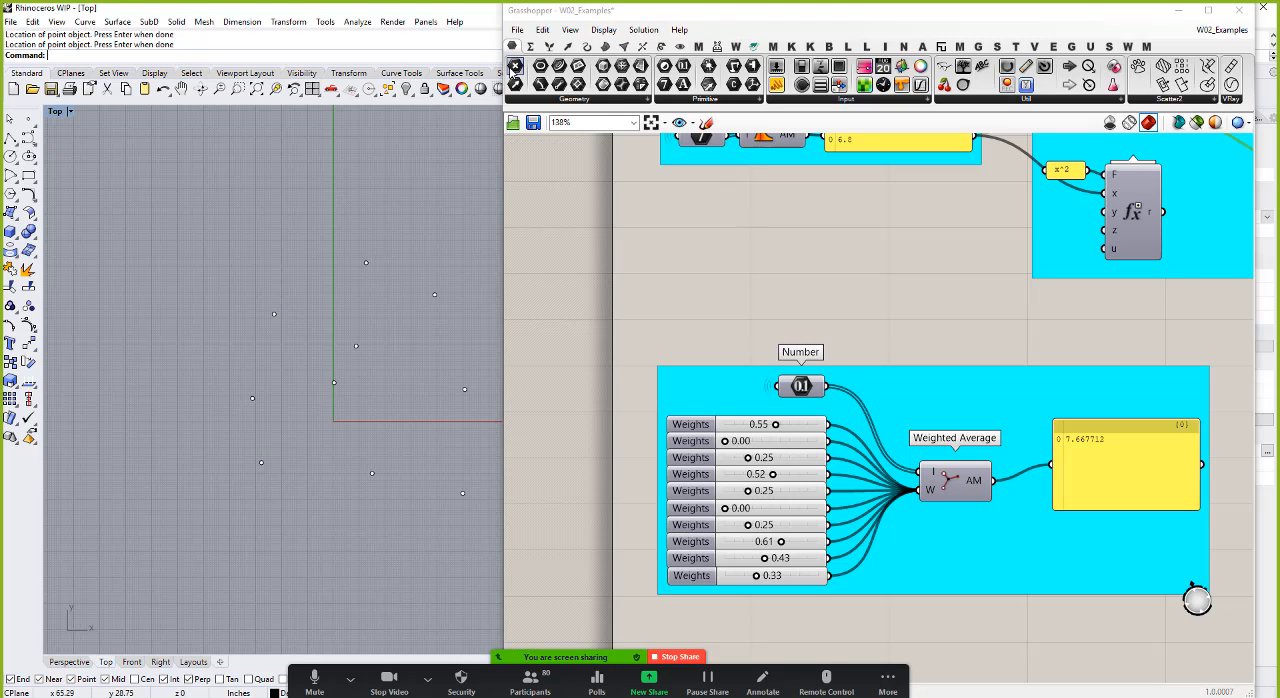
Step: Add a Point parameter above the Weighted Average group and reference all ten Rhino points in it
right_click(514, 66)
left_click(678, 311)
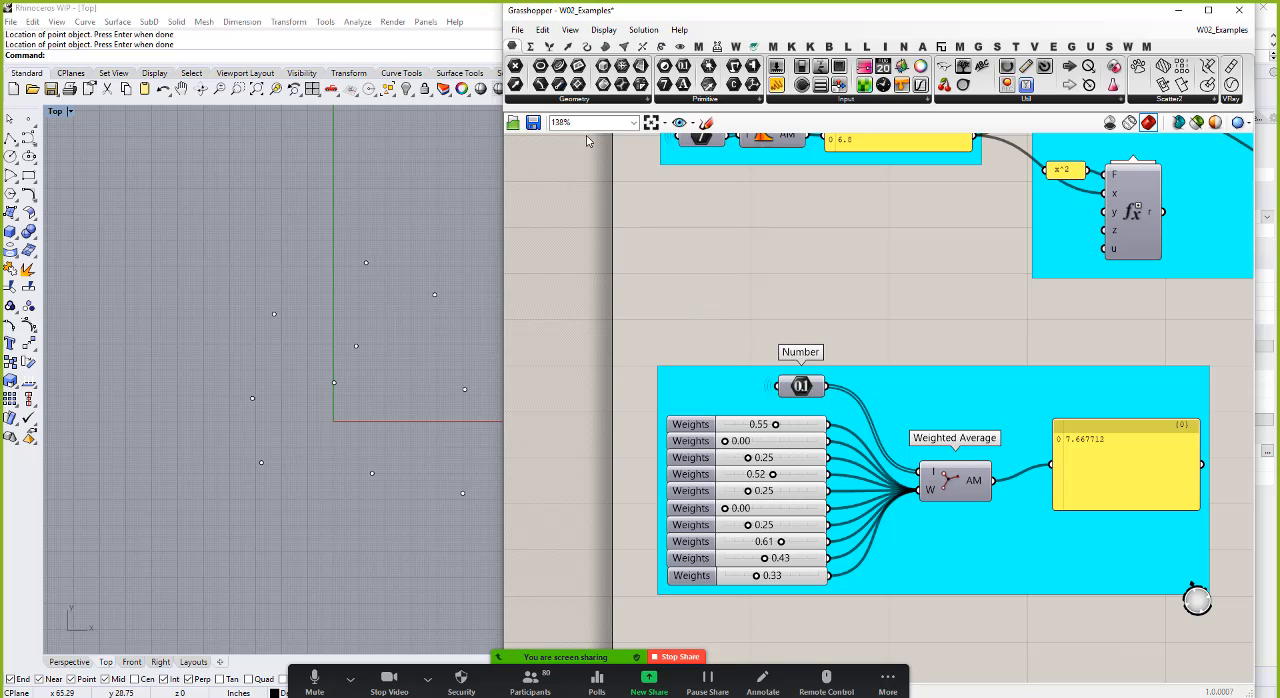
left_click_drag(515, 66, 665, 312)
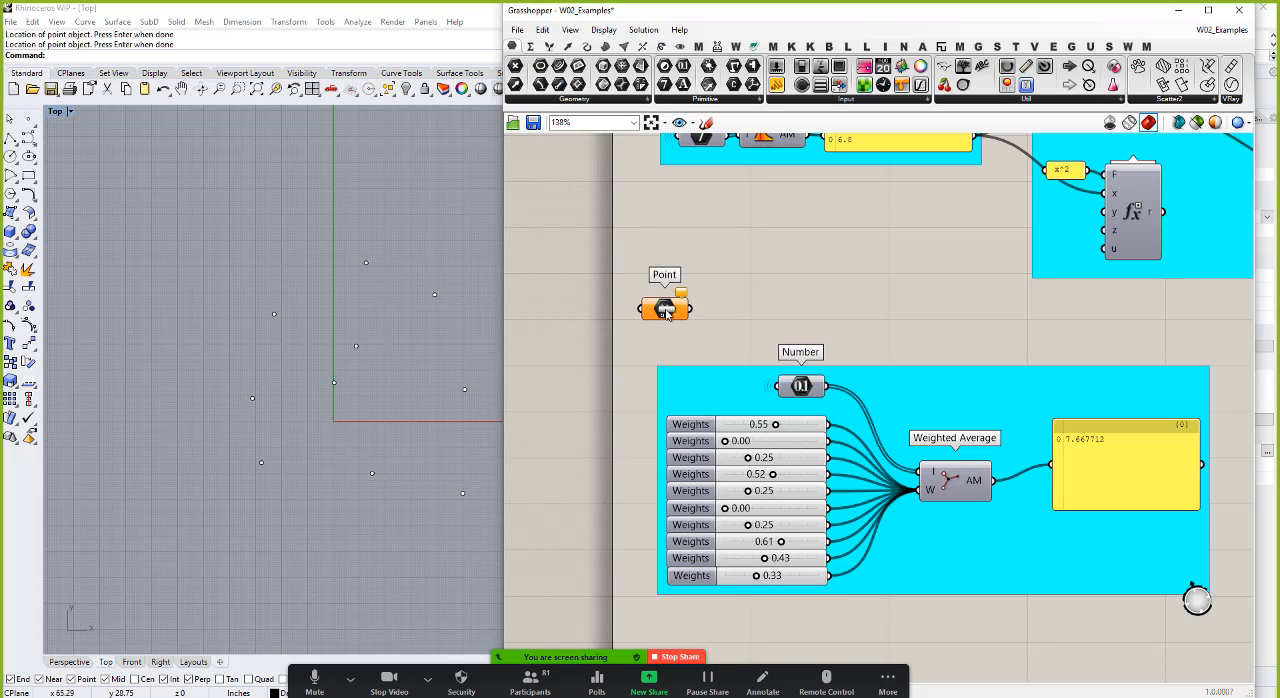
right_click(664, 309)
left_click(745, 511)
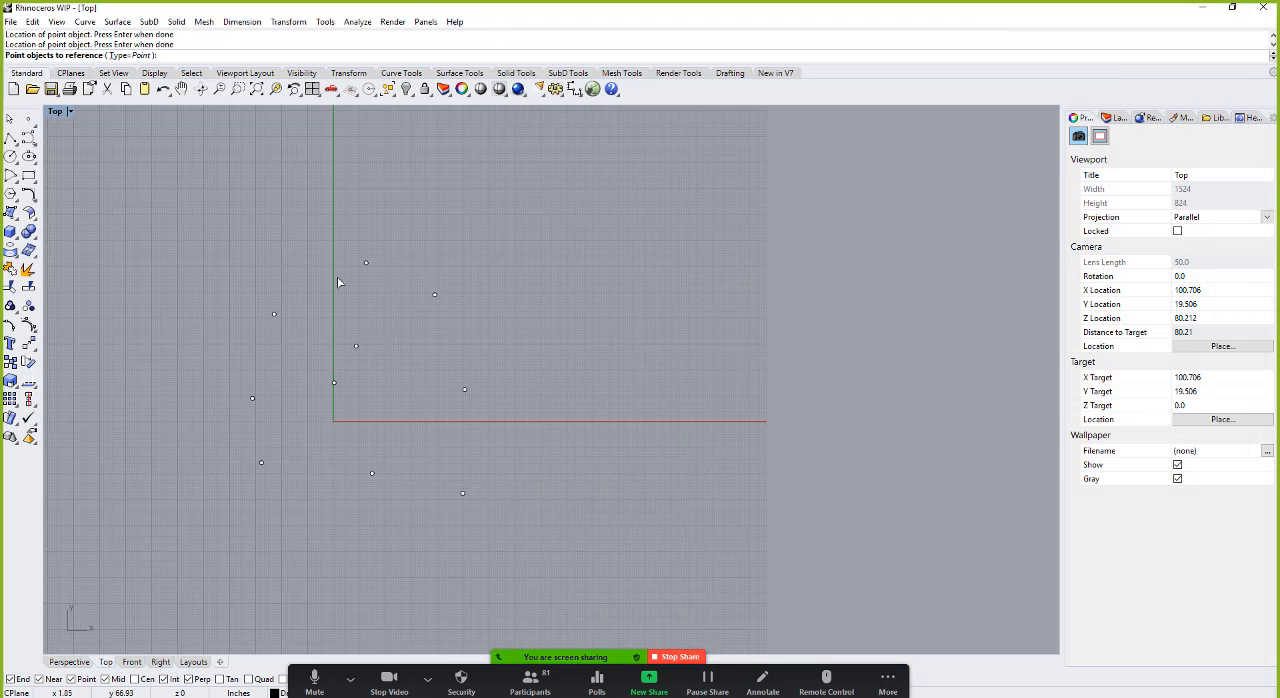
left_click_drag(191, 222, 507, 540)
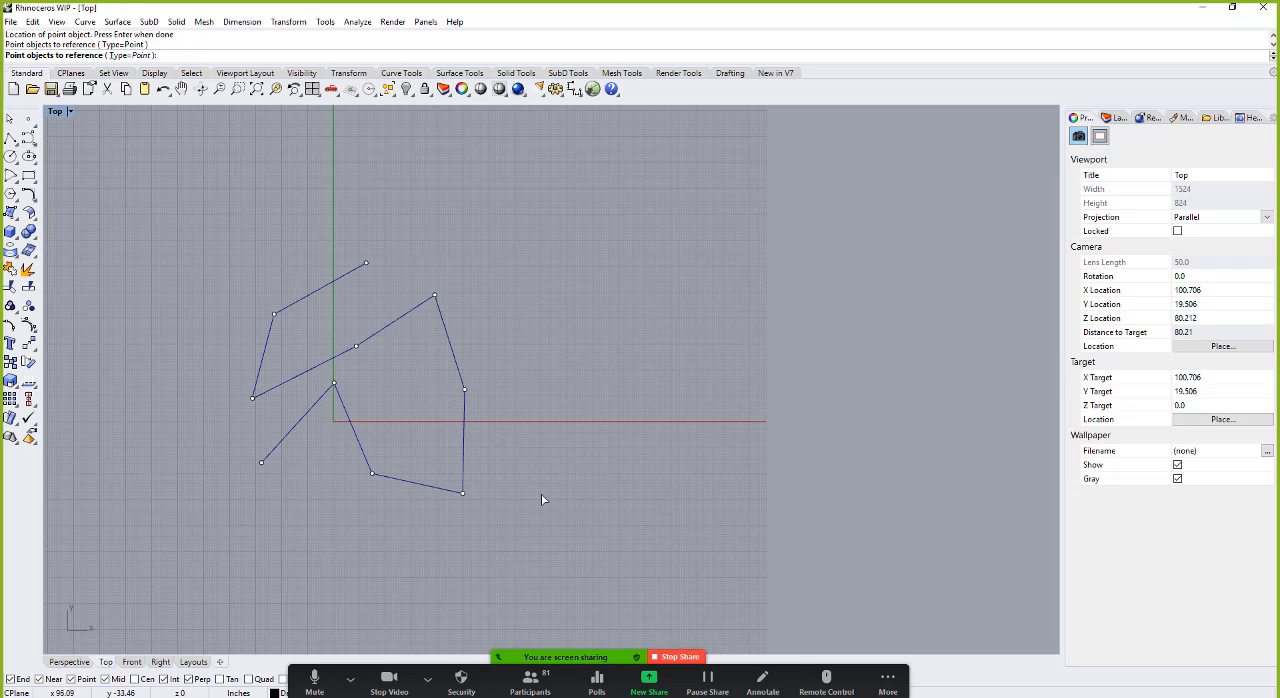
key("Return")
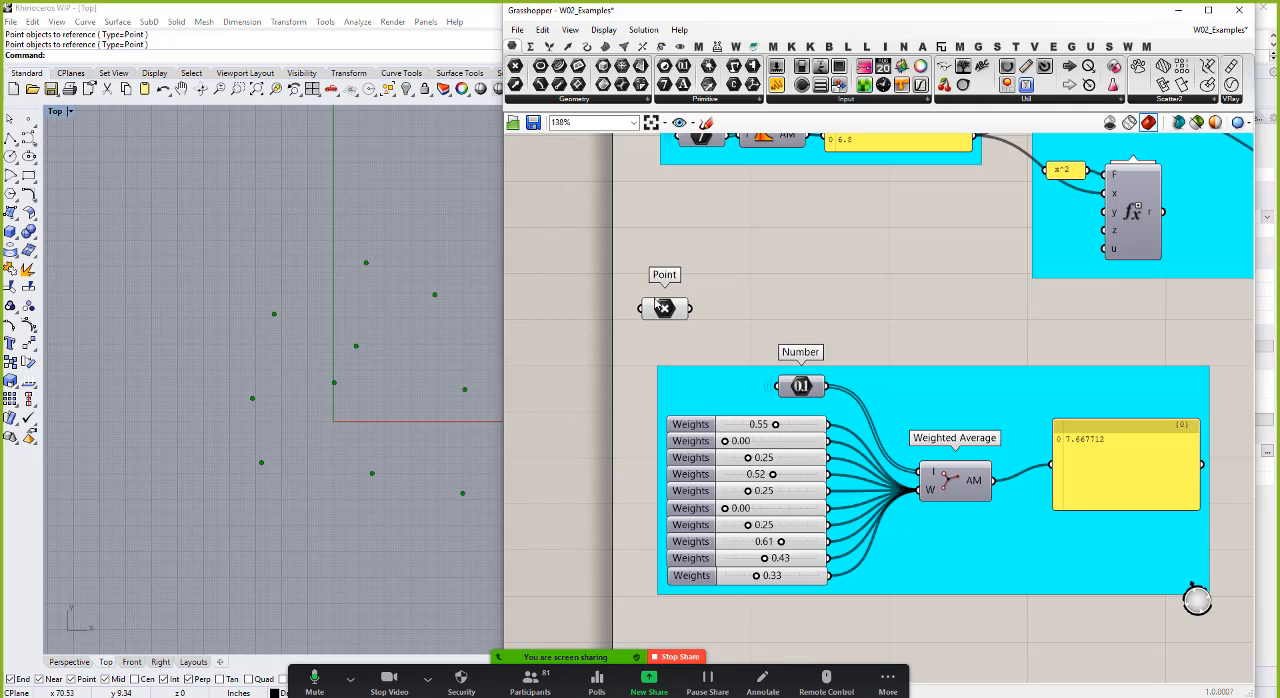
Step: Move the Point parameter above Number and wire it into the Weighted Average's I input in place of Number
left_click_drag(662, 306, 906, 484)
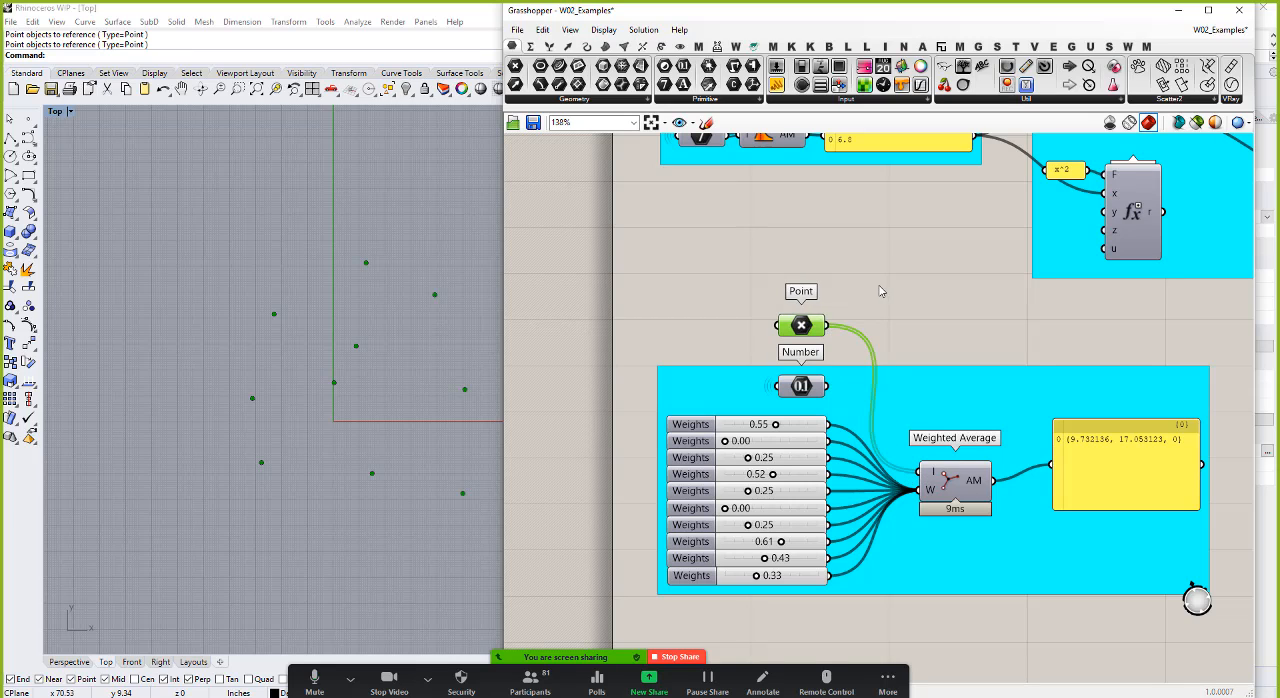
left_click(848, 300)
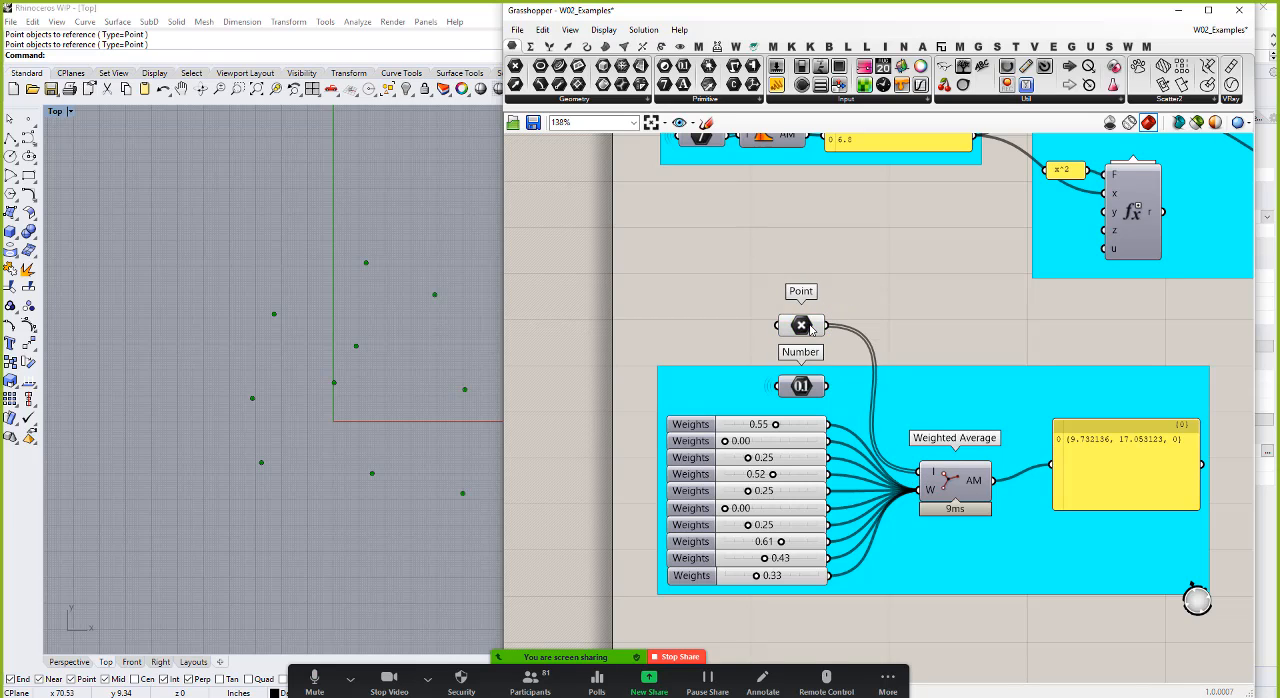
left_click(810, 328)
scroll(268, 372, "down", 3)
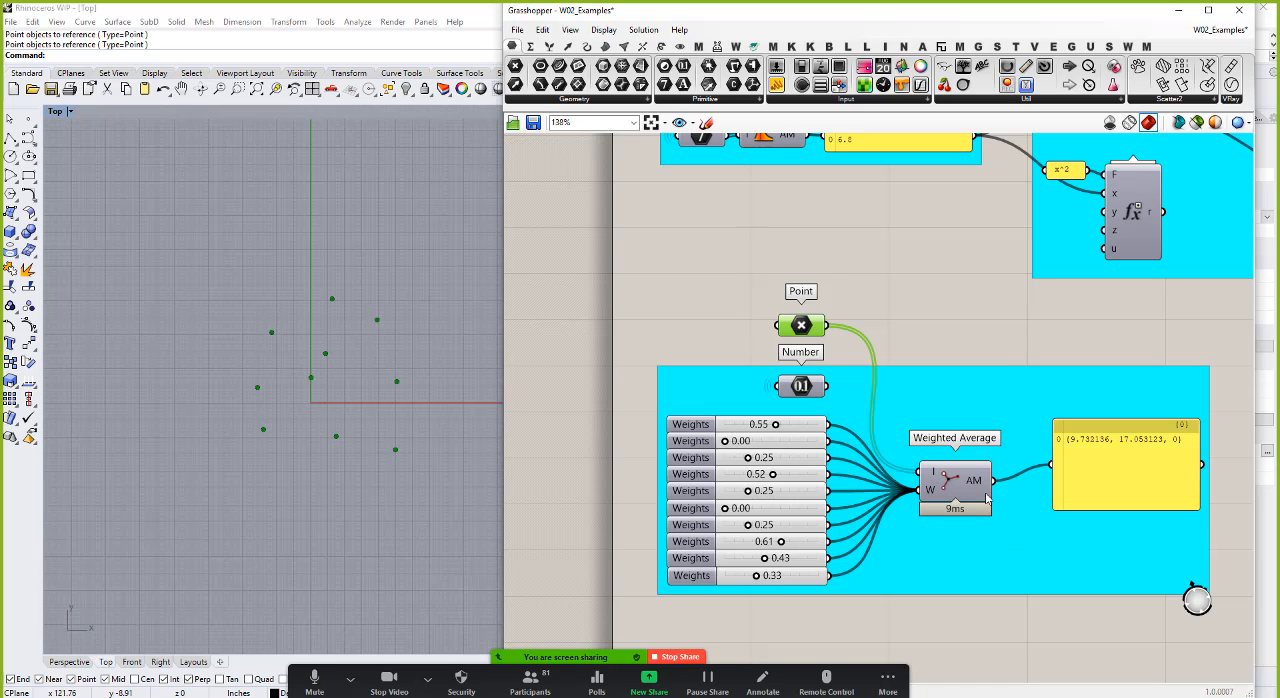
Step: Turn on the preview of the Weighted Average component and set the first Weights slider to 0.21
right_click(952, 487)
left_click(990, 512)
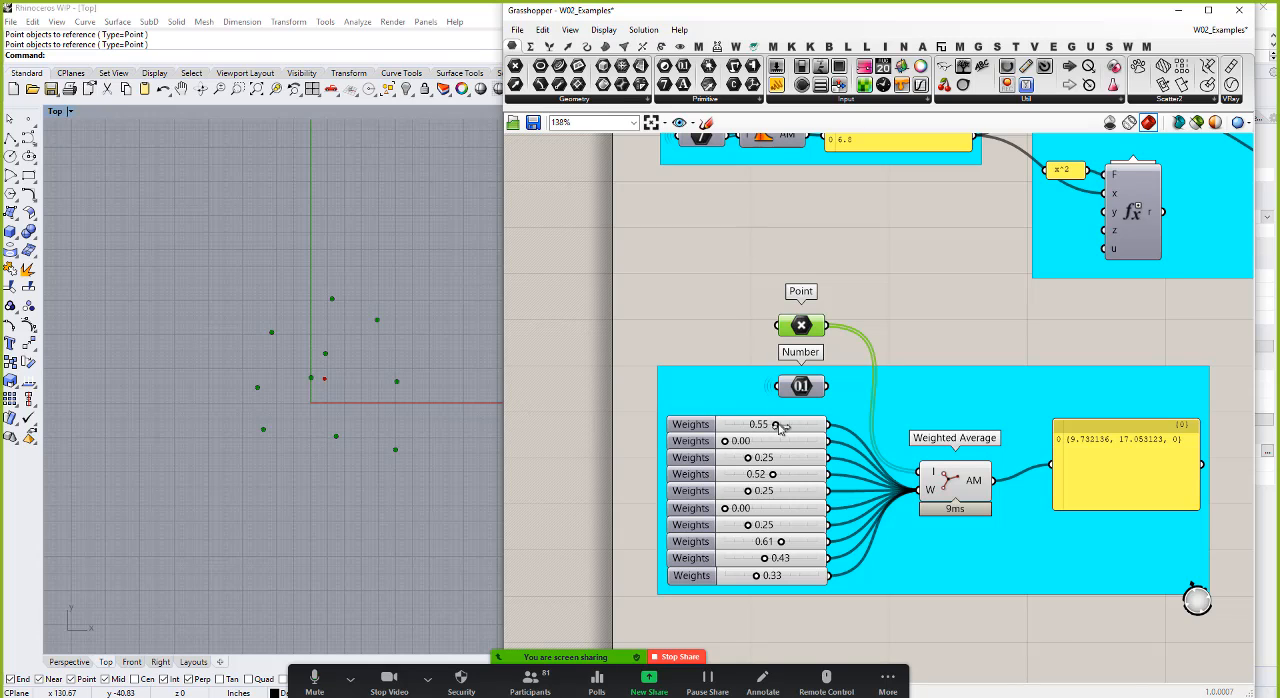
left_click_drag(776, 425, 745, 427)
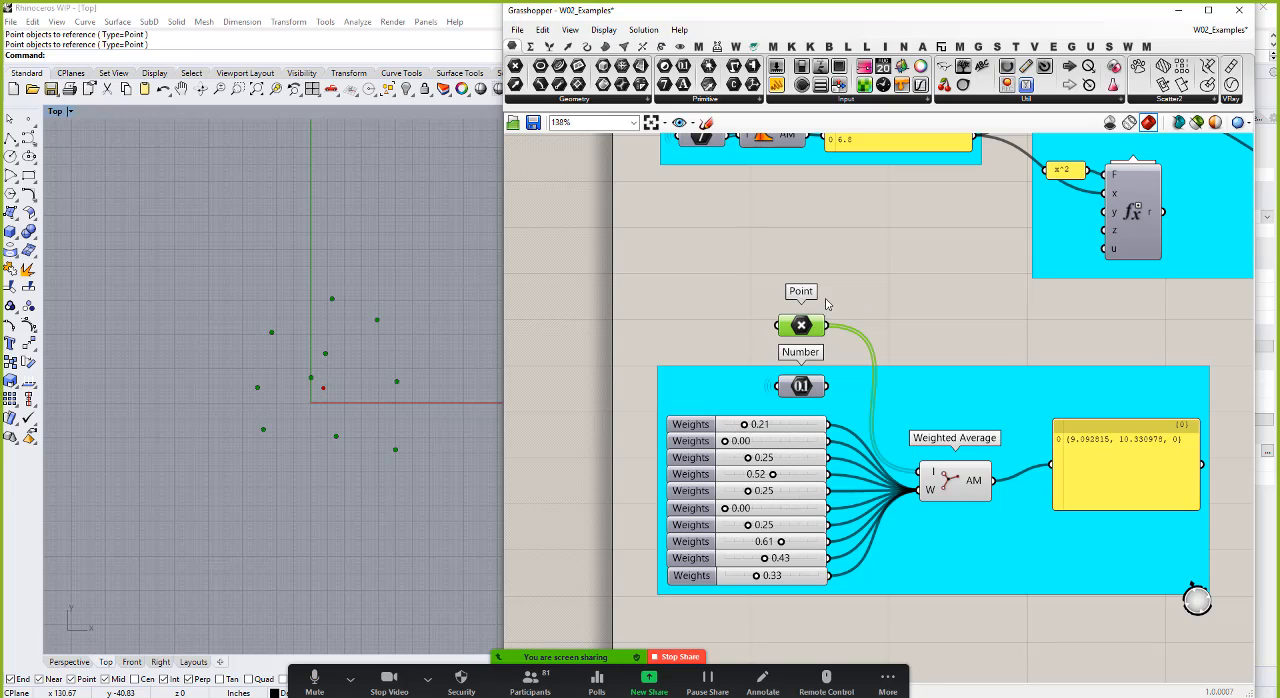
Step: Add a Point List component and connect the Point parameter to its P input
left_click(894, 299)
double_click(894, 299)
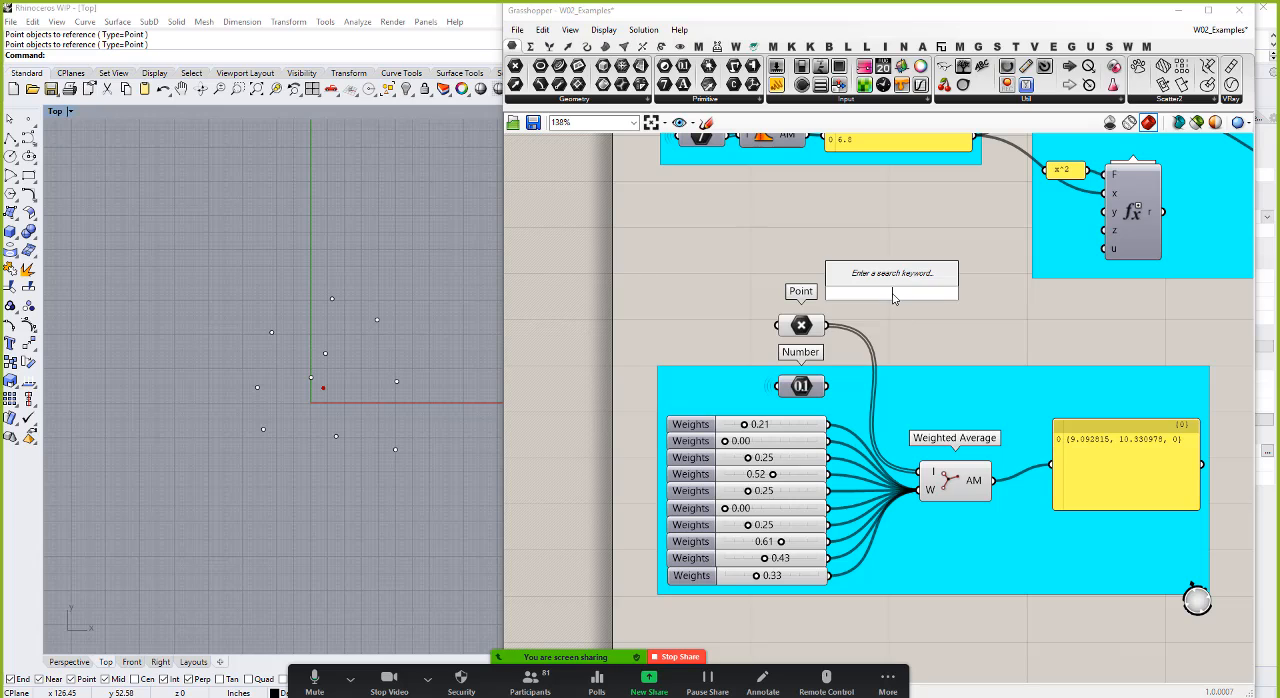
type("point")
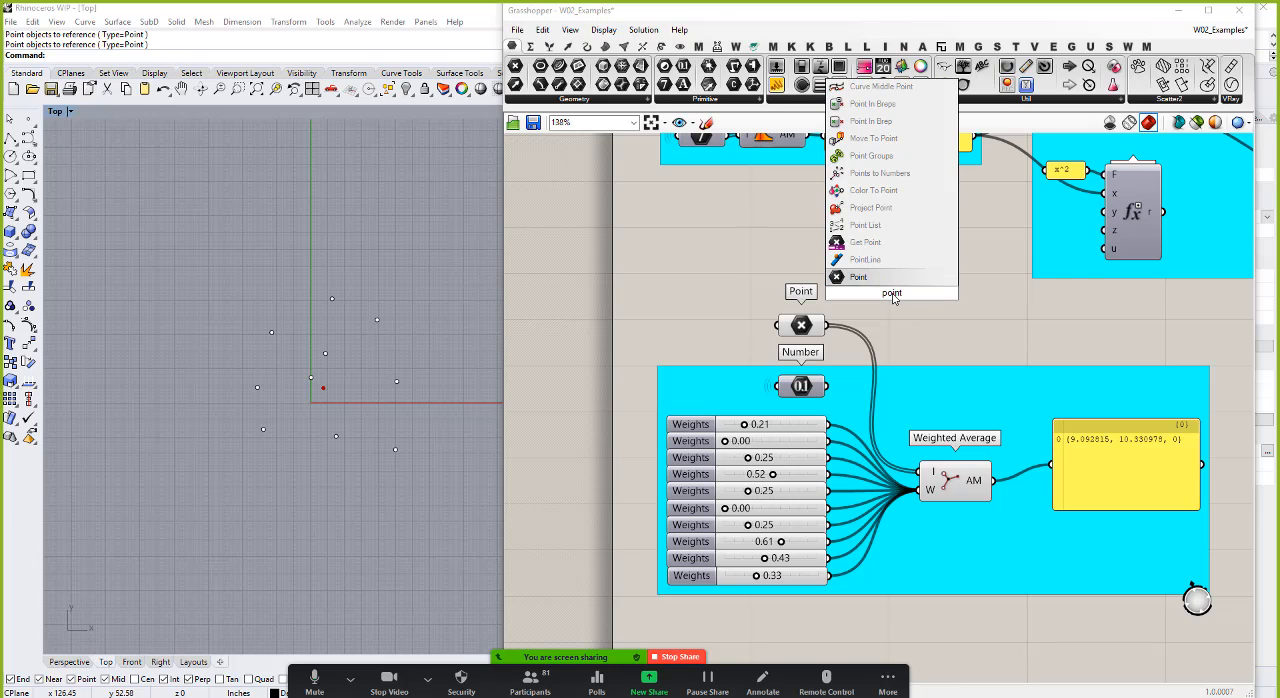
left_click(866, 225)
left_click_drag(828, 326, 872, 286)
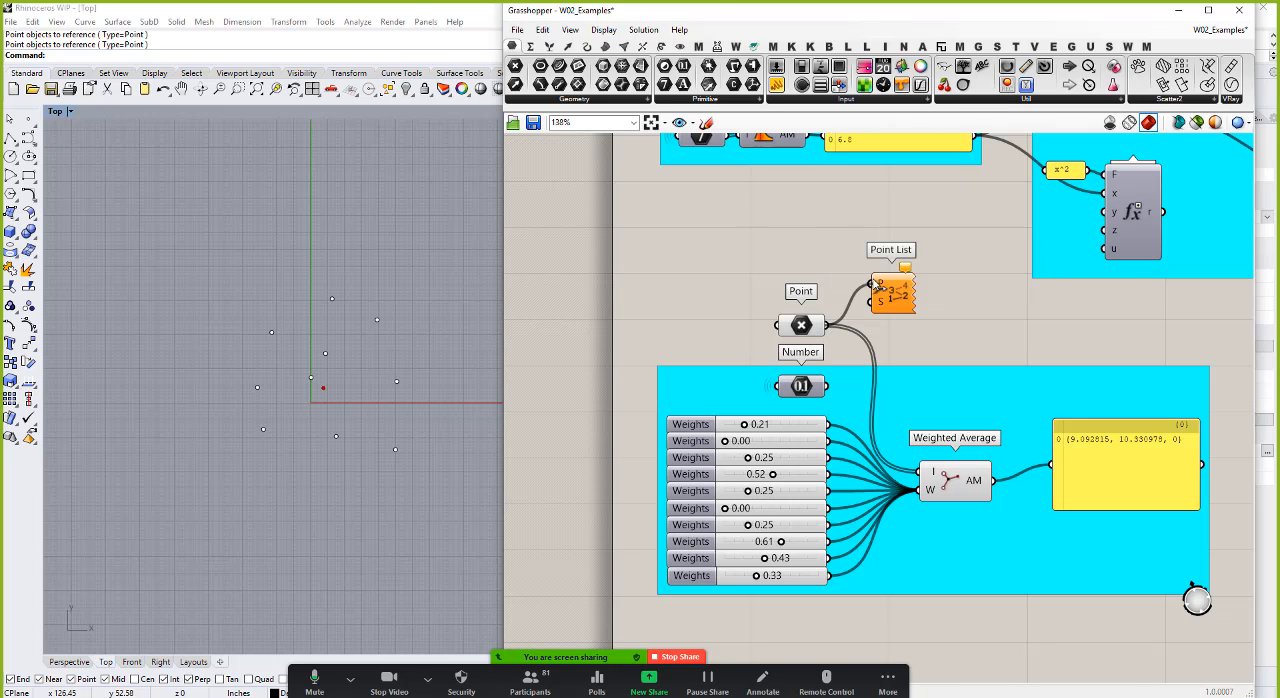
Step: Add a number slider, connect it to the Point List's S input, and set the size to 8
double_click(738, 280)
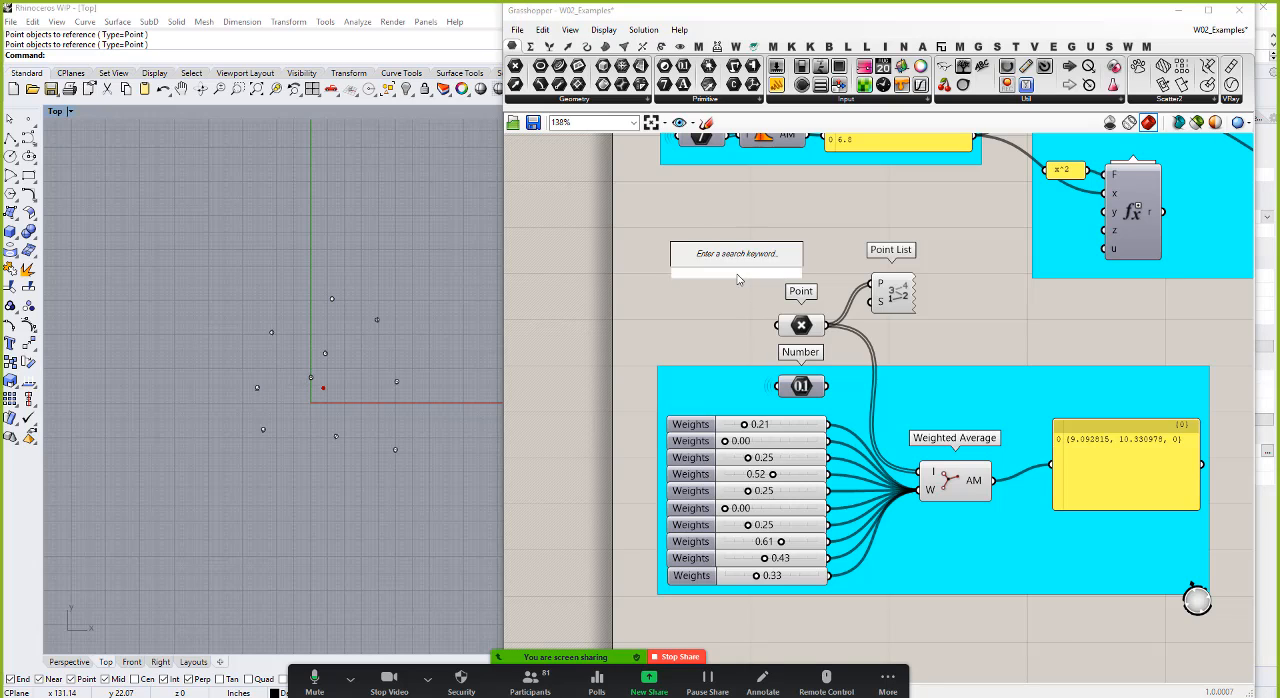
type("2")
key("Return")
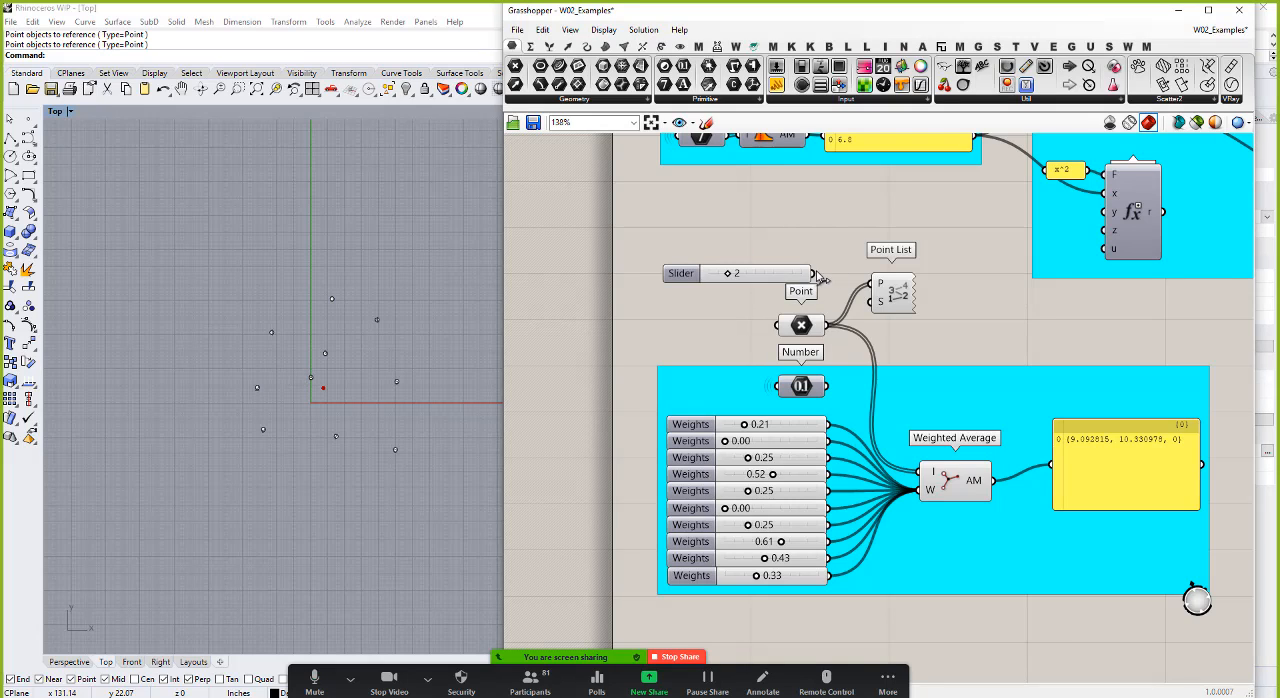
left_click_drag(813, 274, 880, 301)
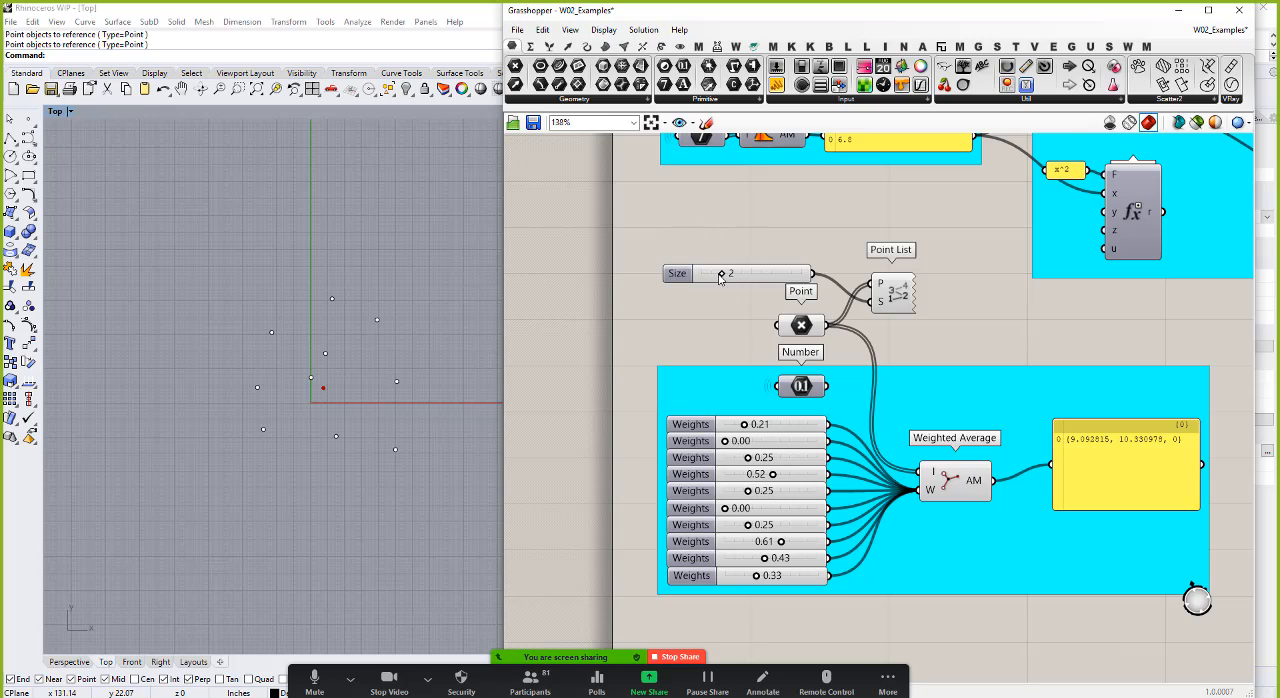
left_click_drag(720, 276, 786, 274)
Step: Hide the ten Rhino points and turn off the preview of the Point parameter
left_click_drag(170, 288, 436, 500)
type("hide")
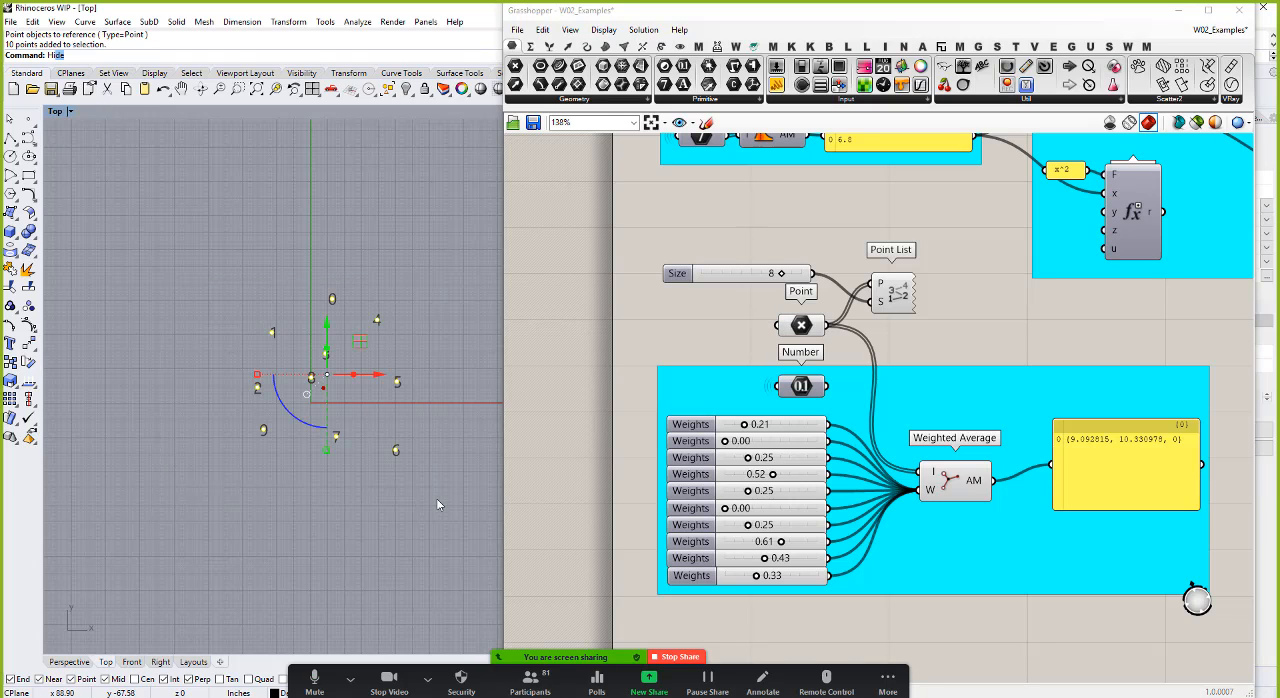
key("Return")
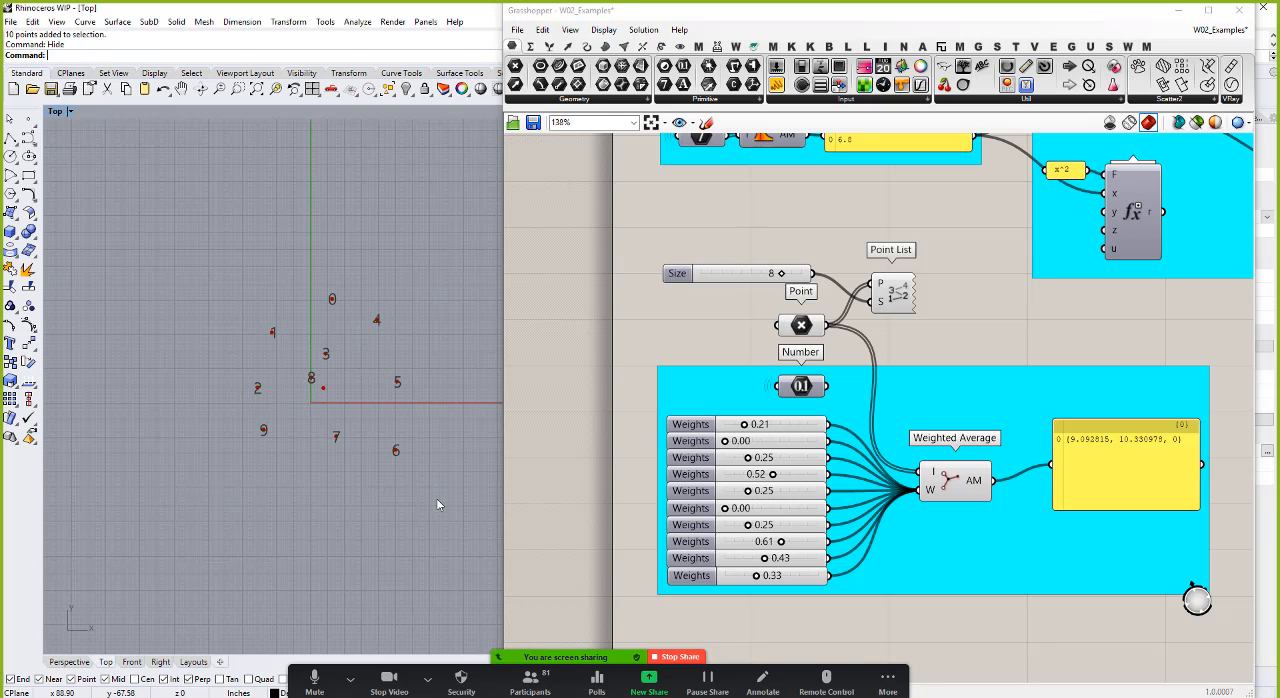
right_click(803, 325)
left_click(823, 346)
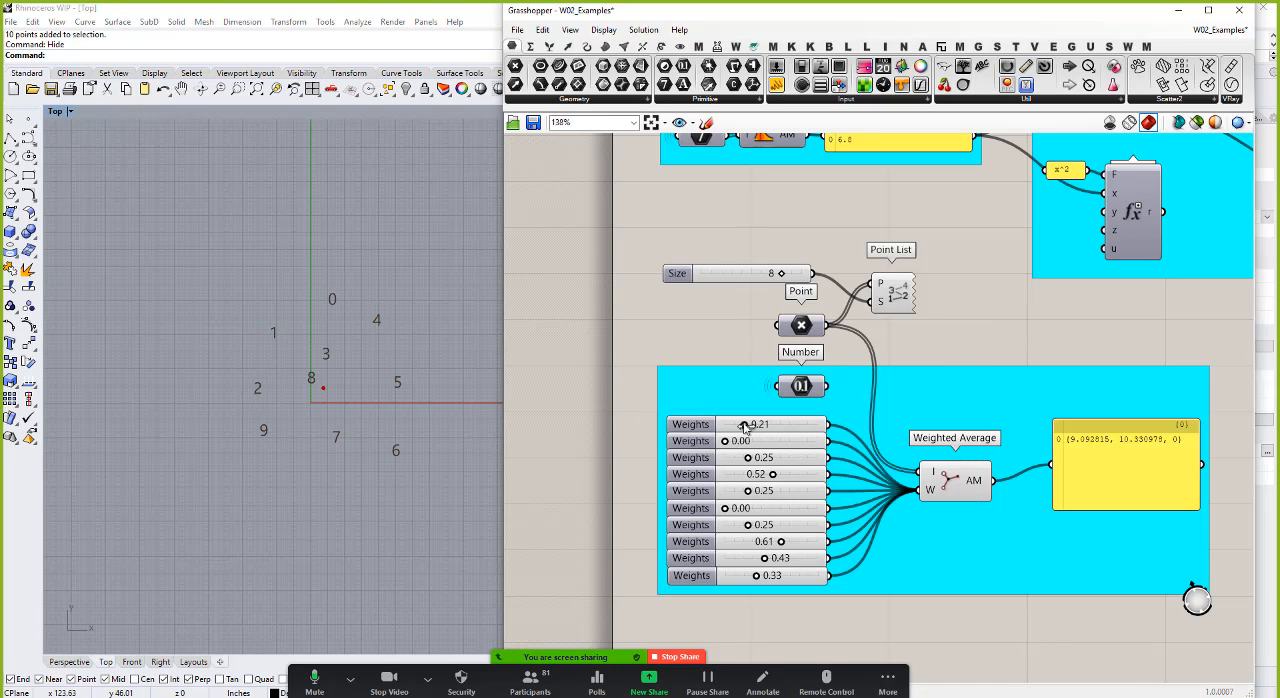
Step: Set the first, second, third and sixth Weights sliders to 0.47, 0.40, 0.16 and 0.67, watching the averaged point
mouse_move(744, 424)
left_mouse_down()
mouse_move(805, 425)
mouse_move(722, 425)
left_mouse_up()
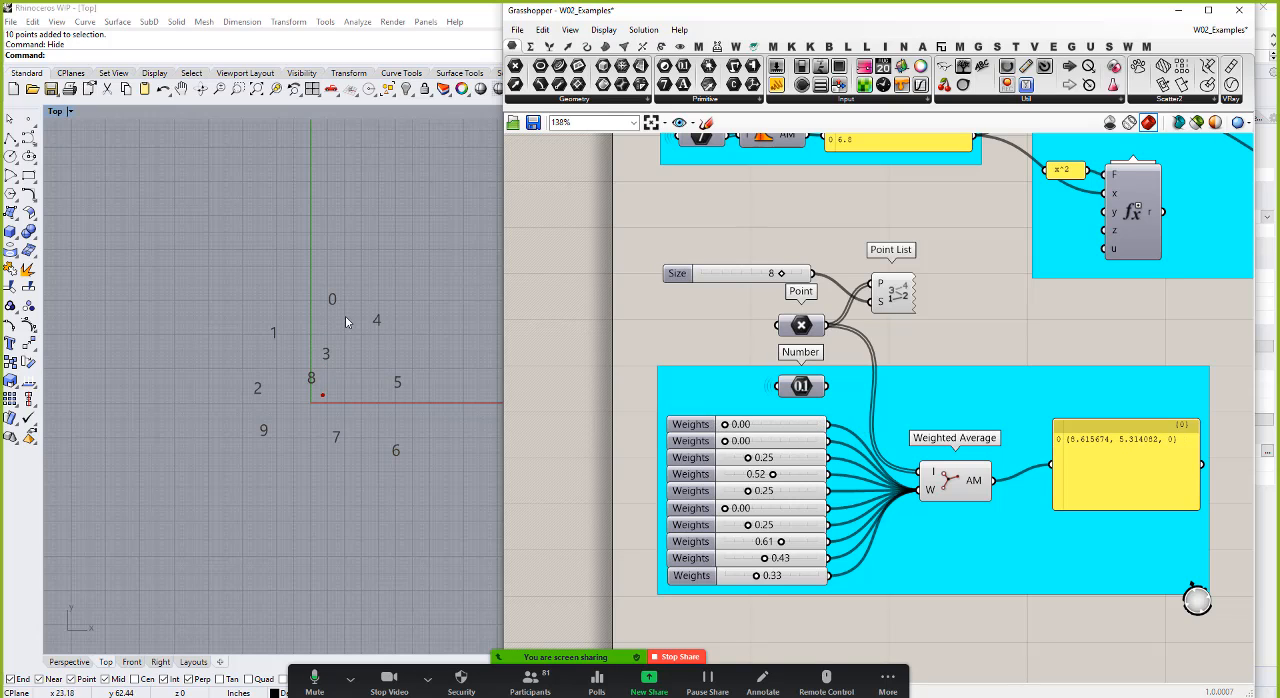
mouse_move(747, 459)
left_mouse_down()
mouse_move(697, 464)
mouse_move(737, 459)
left_mouse_up()
mouse_move(737, 459)
left_mouse_down()
mouse_move(820, 460)
mouse_move(705, 460)
mouse_move(746, 459)
left_mouse_up()
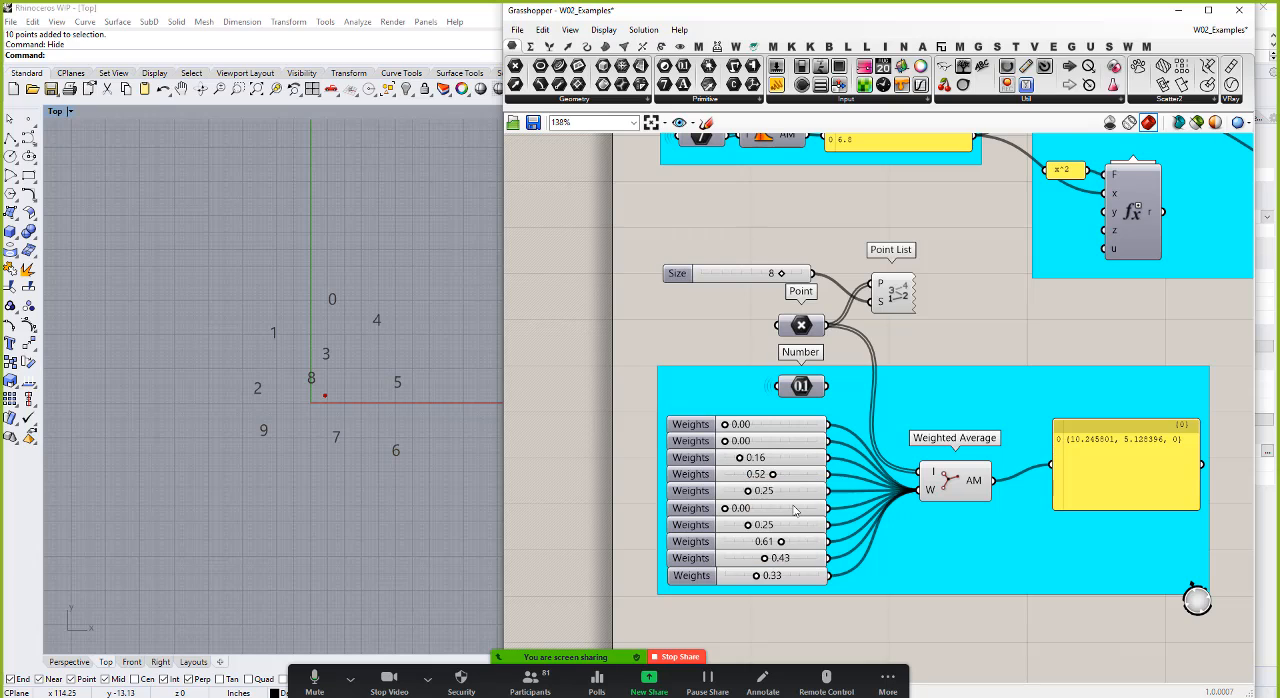
left_click_drag(725, 508, 787, 510)
left_click_drag(725, 441, 769, 425)
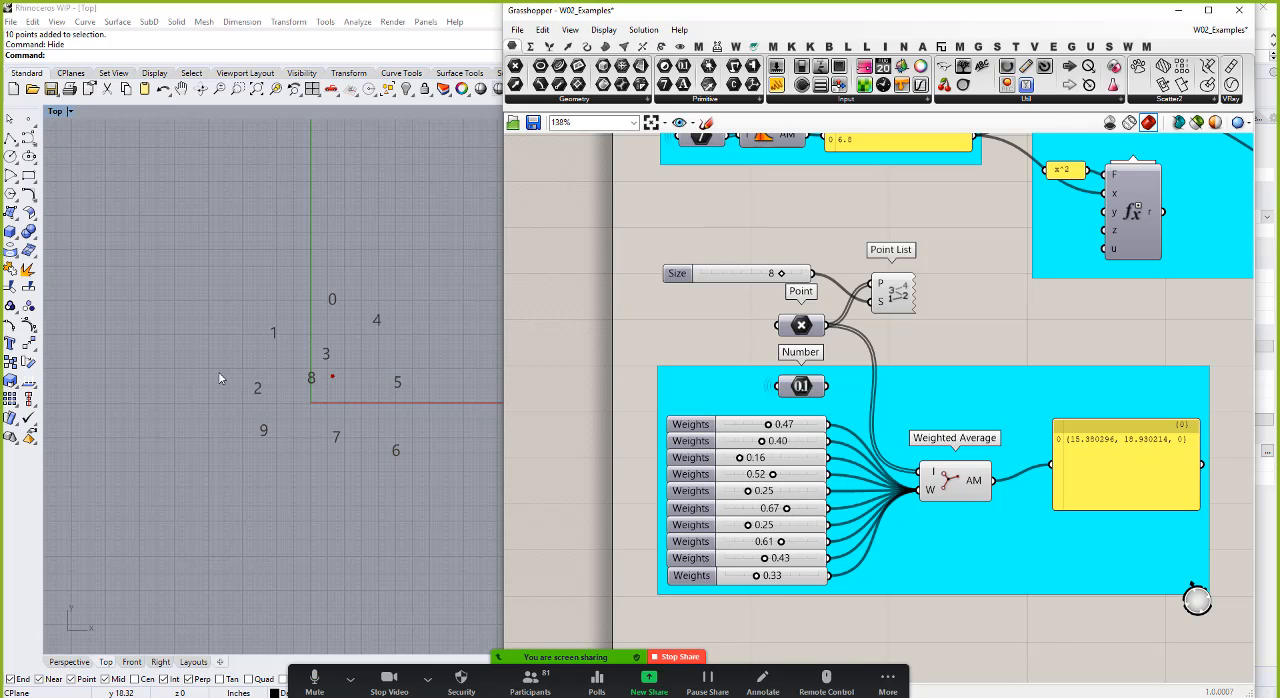
Step: Switch to the PowerPoint presentation and start the slide show from the Remapping numbers slide
scroll(733, 340, "down", 5)
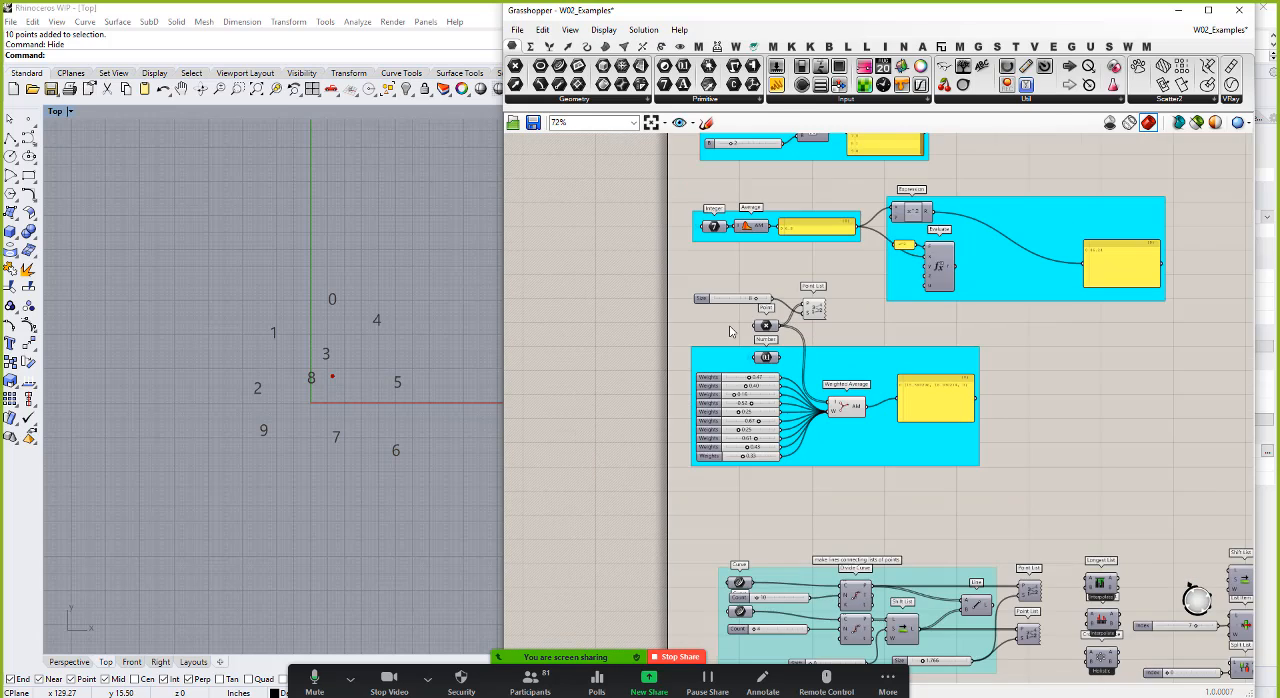
scroll(819, 605, "up", 3)
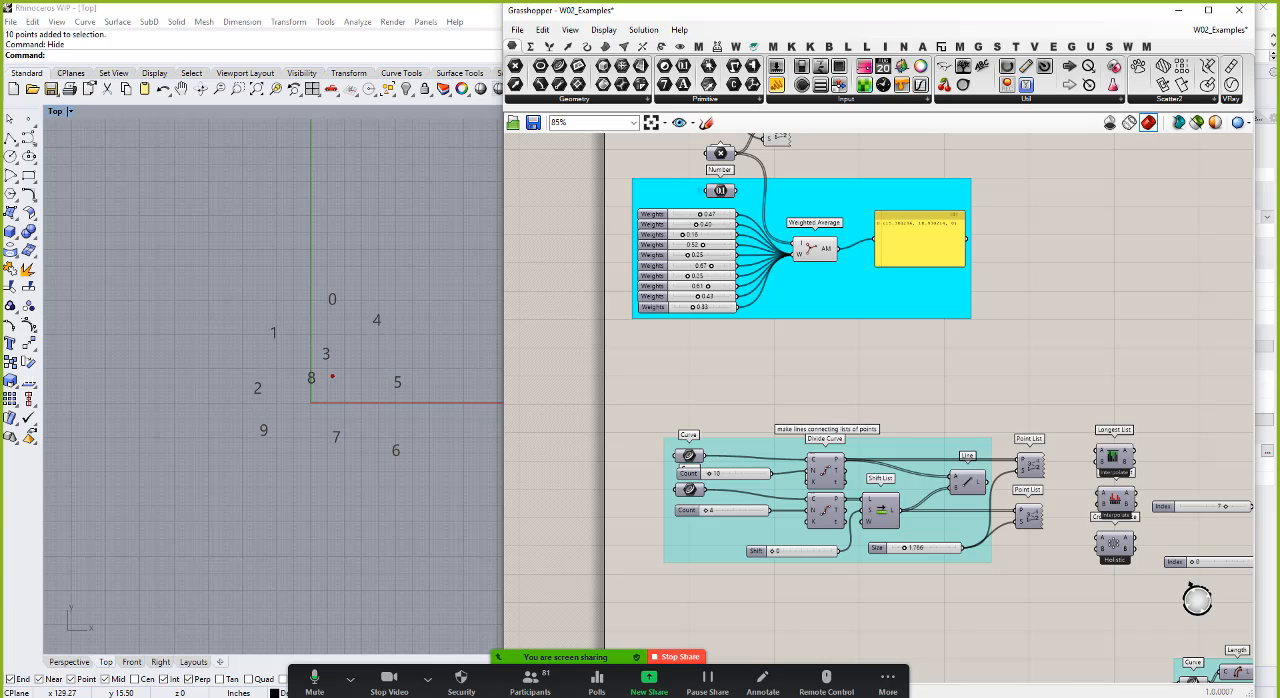
key("alt+Tab")
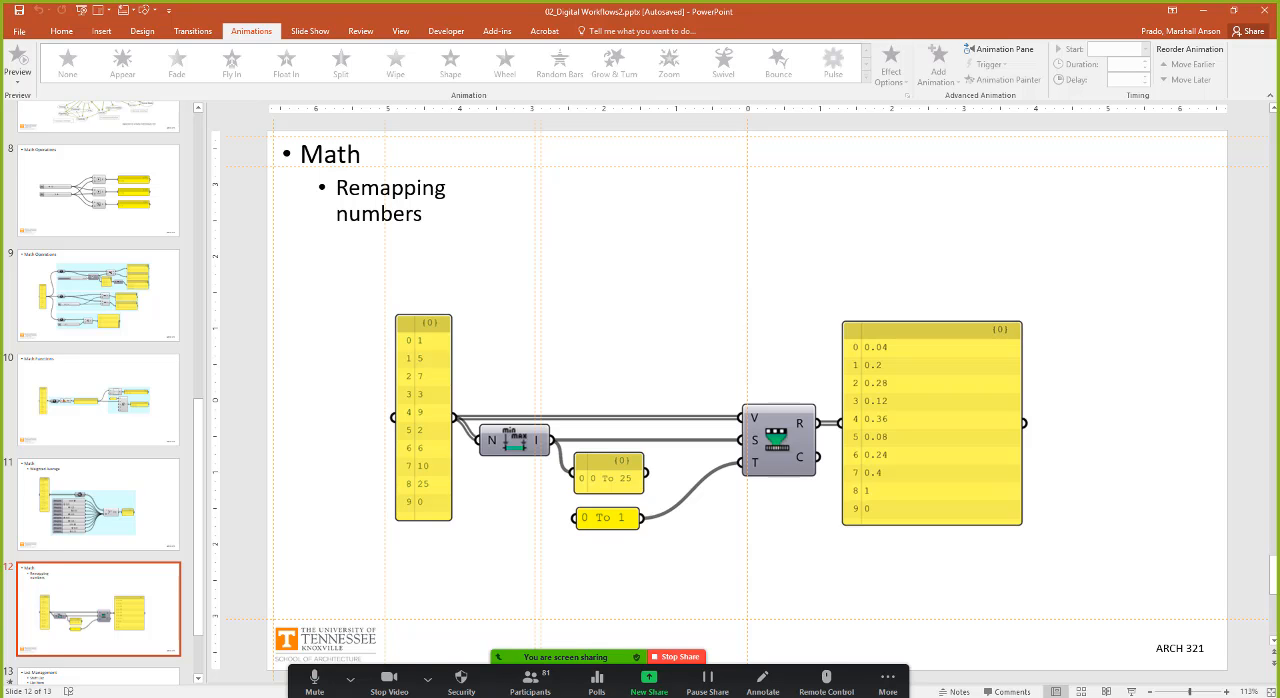
left_click(430, 682)
left_click(1131, 691)
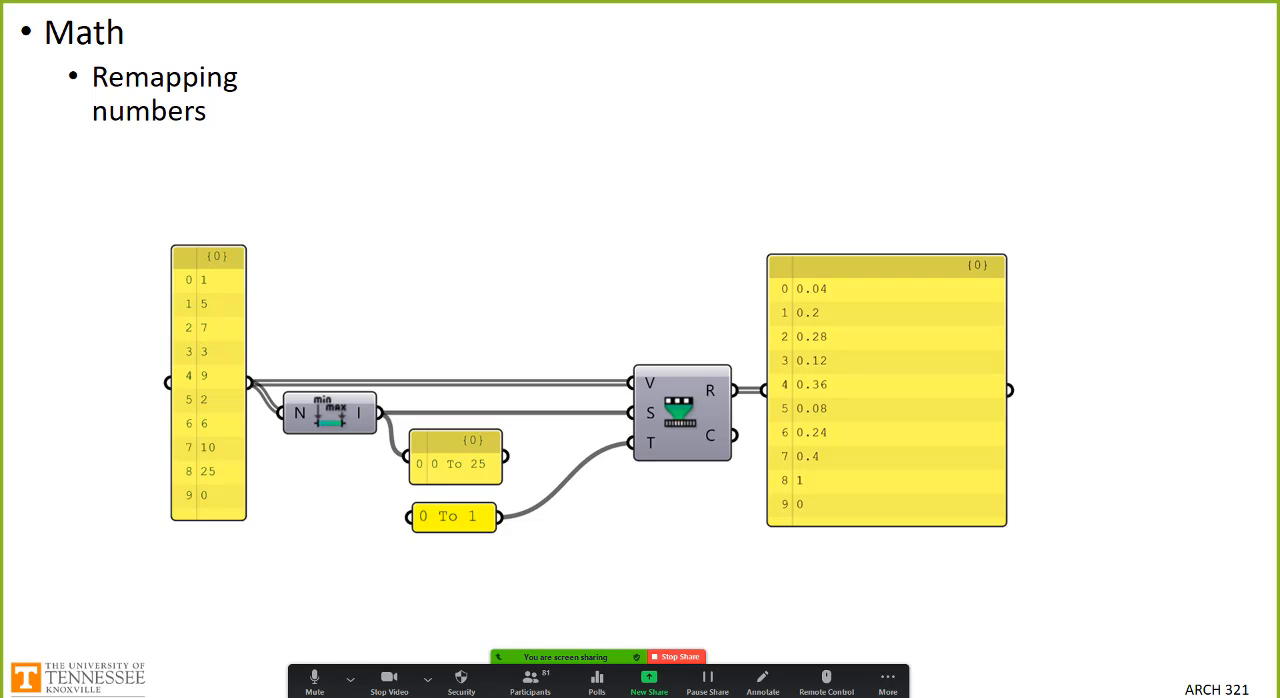
Step: Advance through the List Management slides up to Longest List, Shortest List and Cross Reference
left_click(983, 611)
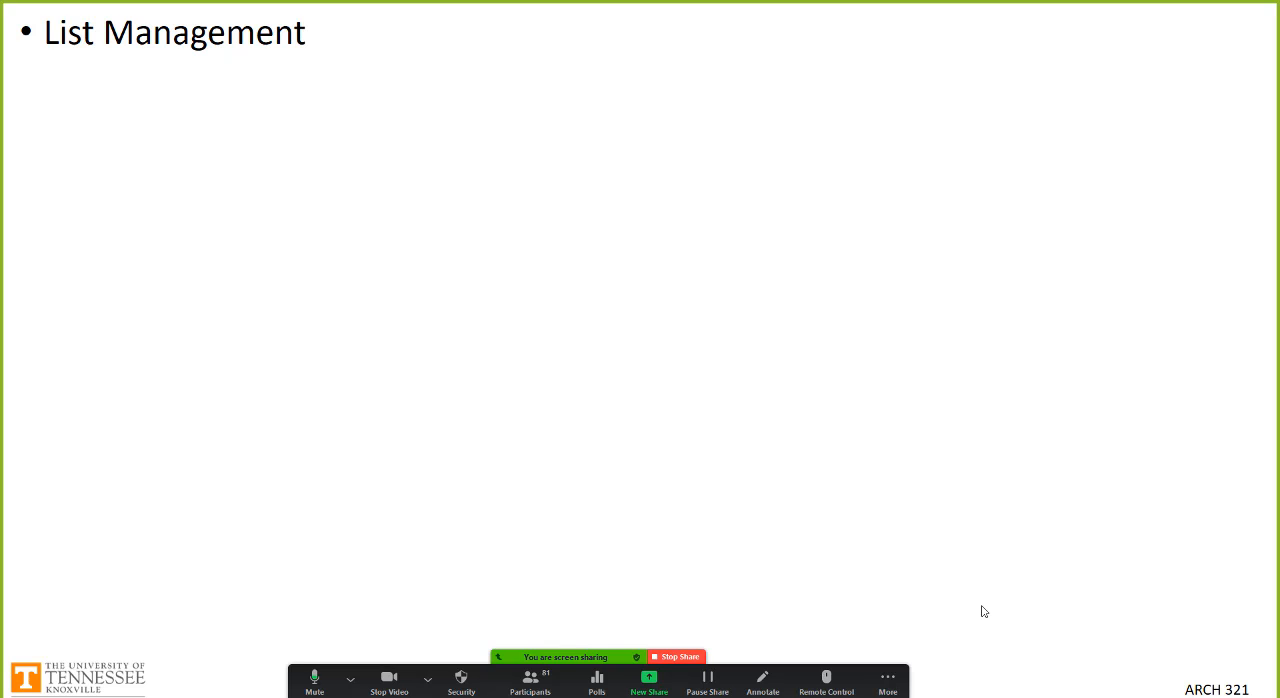
left_click(984, 611)
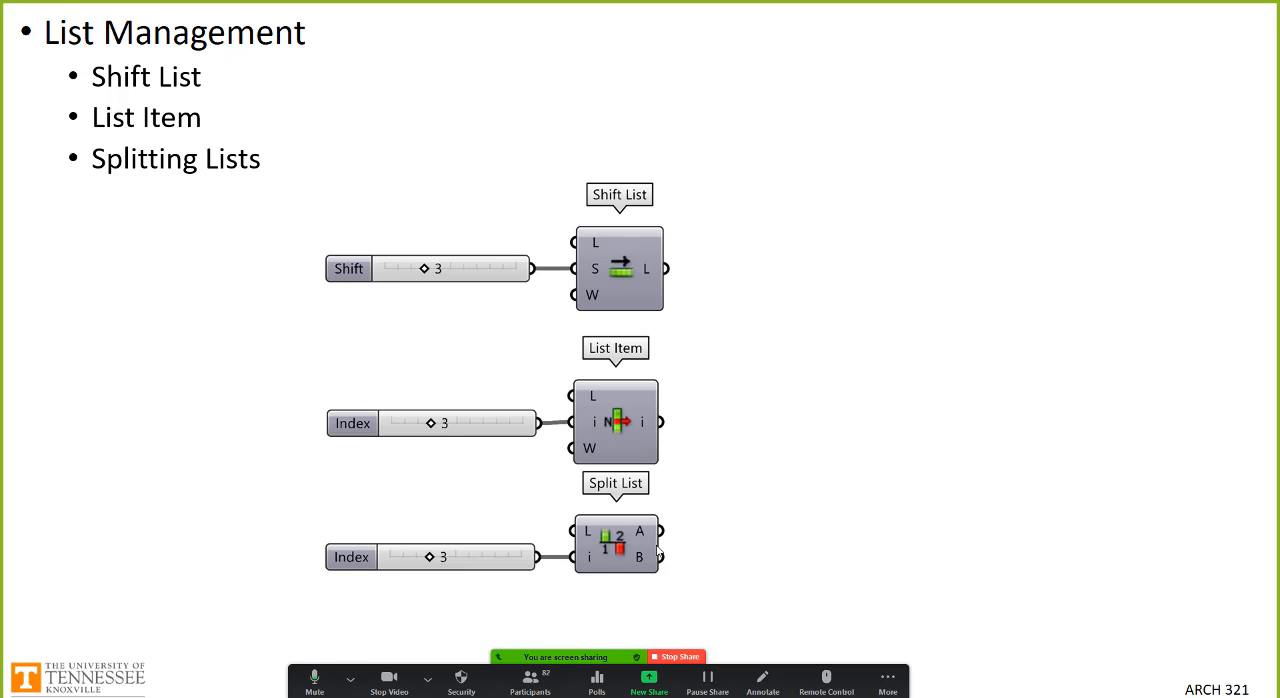
left_click(657, 551)
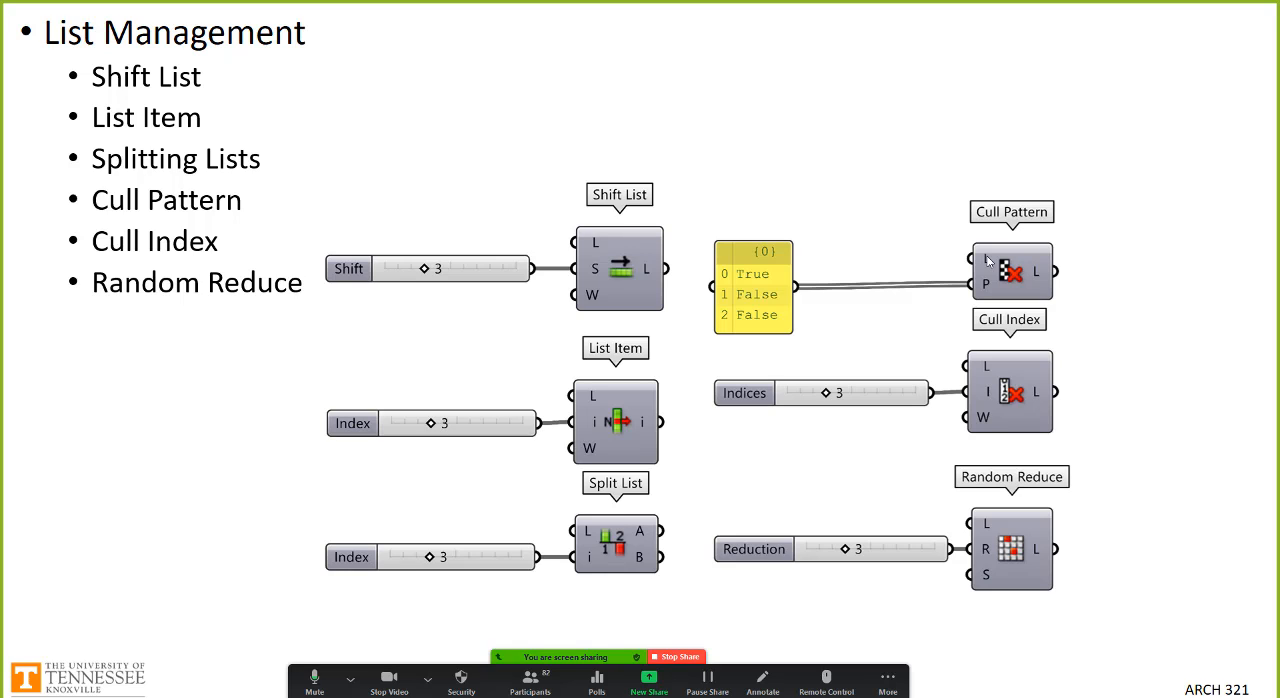
left_click(987, 260)
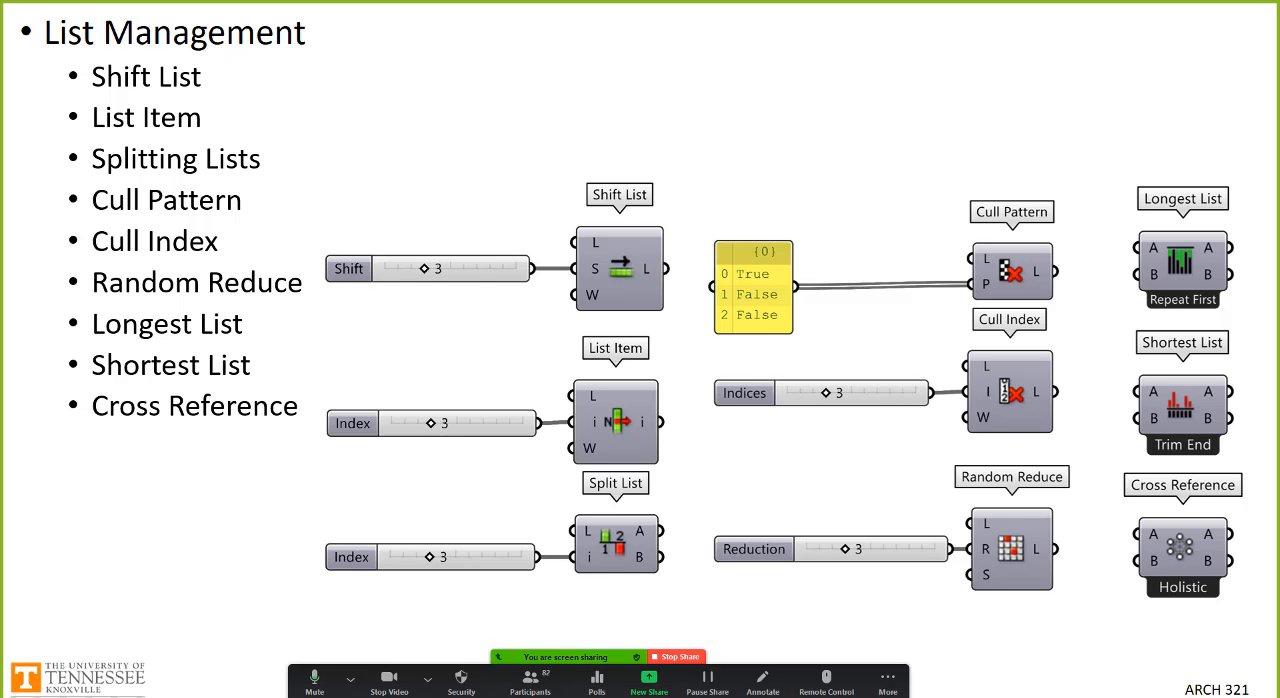
Step: Switch back to Rhino with the W02_Examples definition and turn off the preview of the Weighted Average and Point List components
key("alt+Tab")
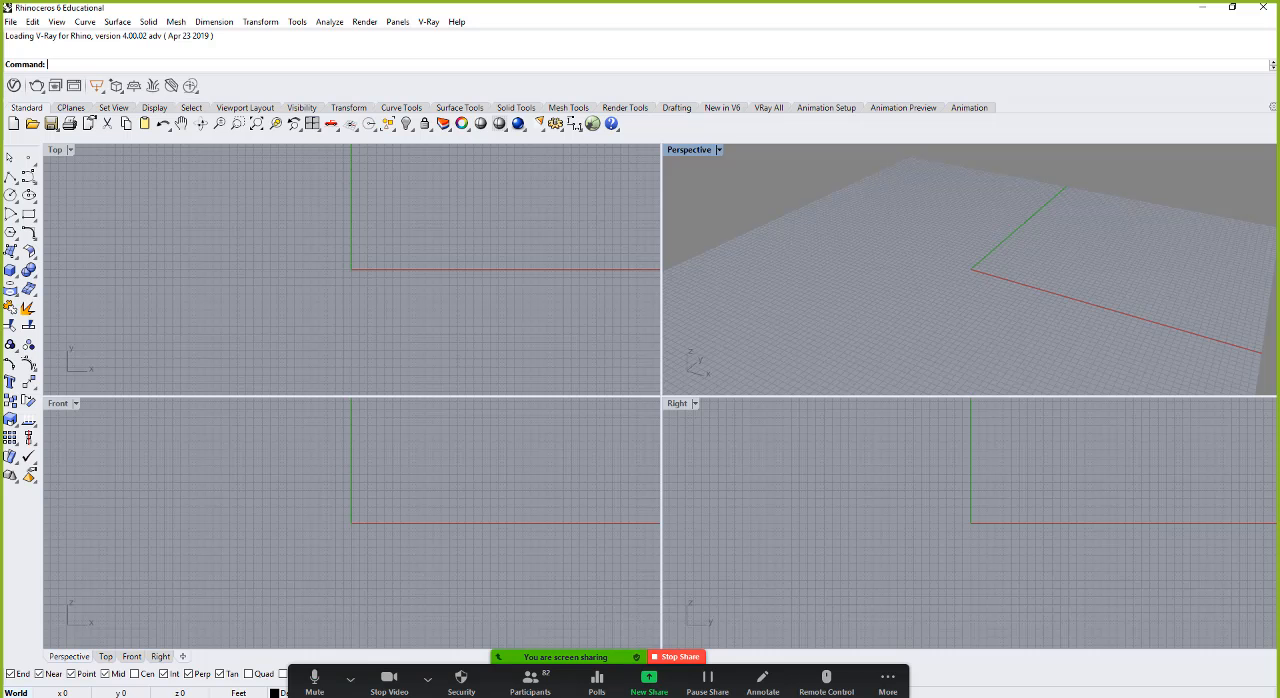
left_click(788, 456)
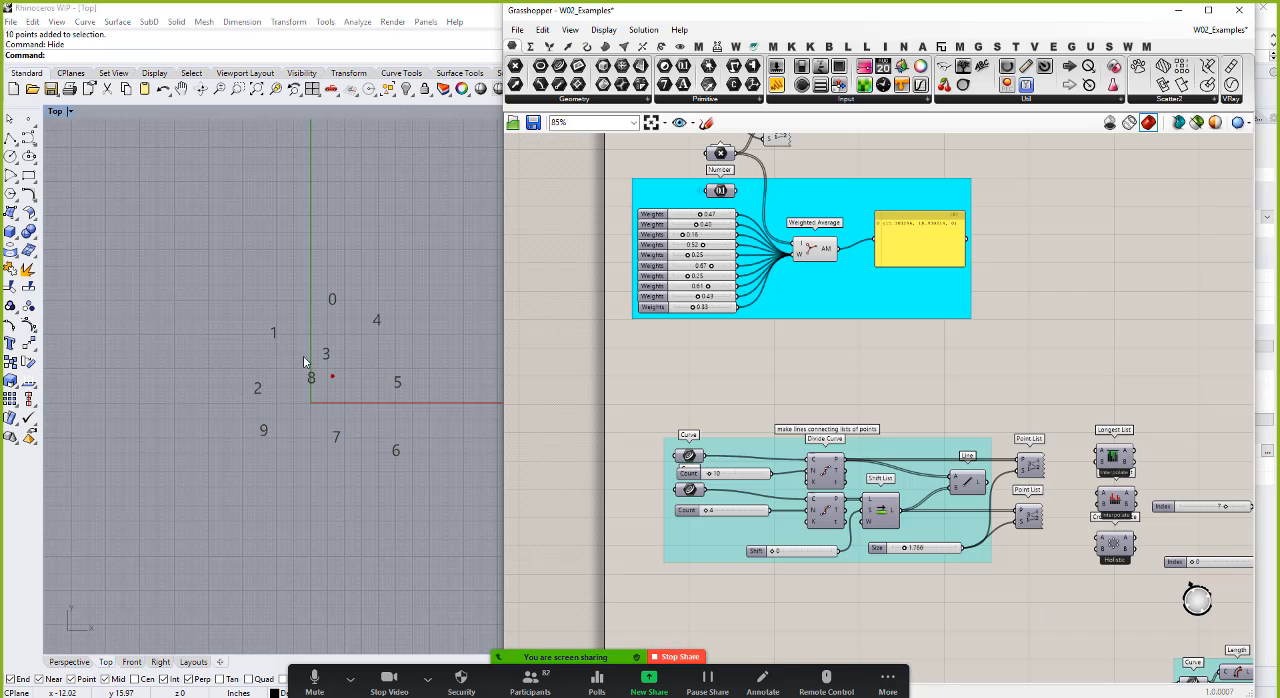
scroll(730, 326, "down", 3)
scroll(730, 326, "up", 1)
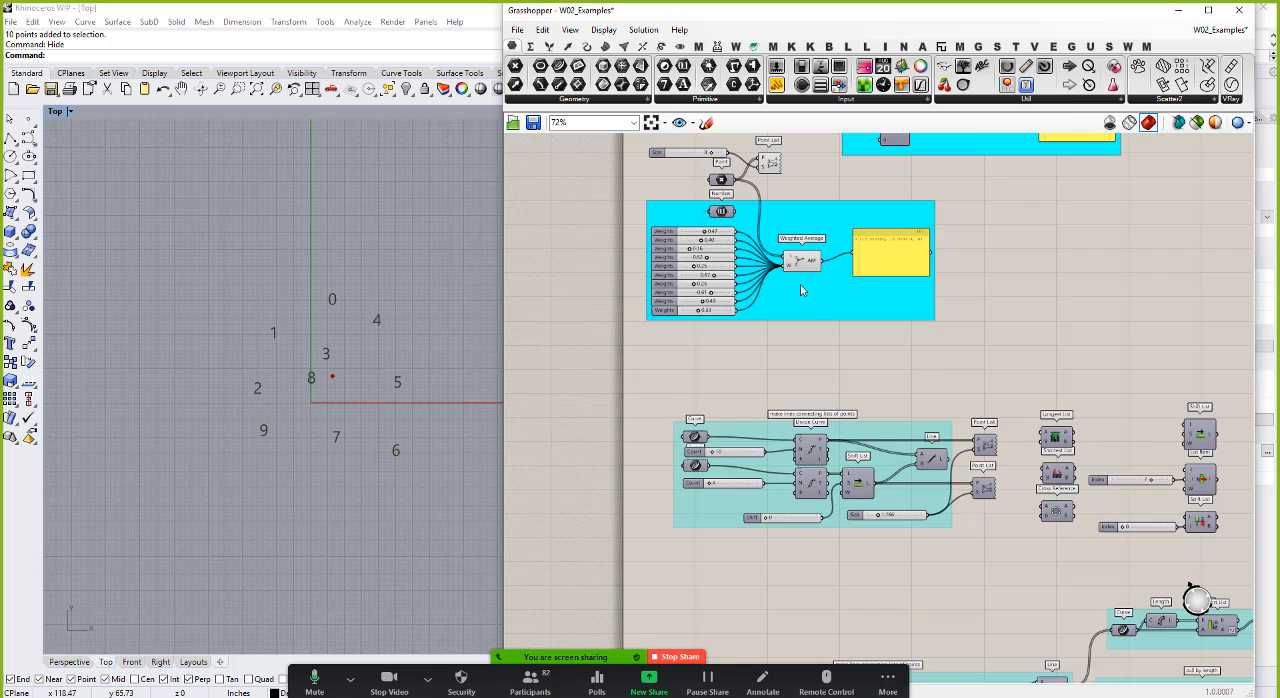
left_click_drag(807, 382, 707, 151)
right_click(675, 172)
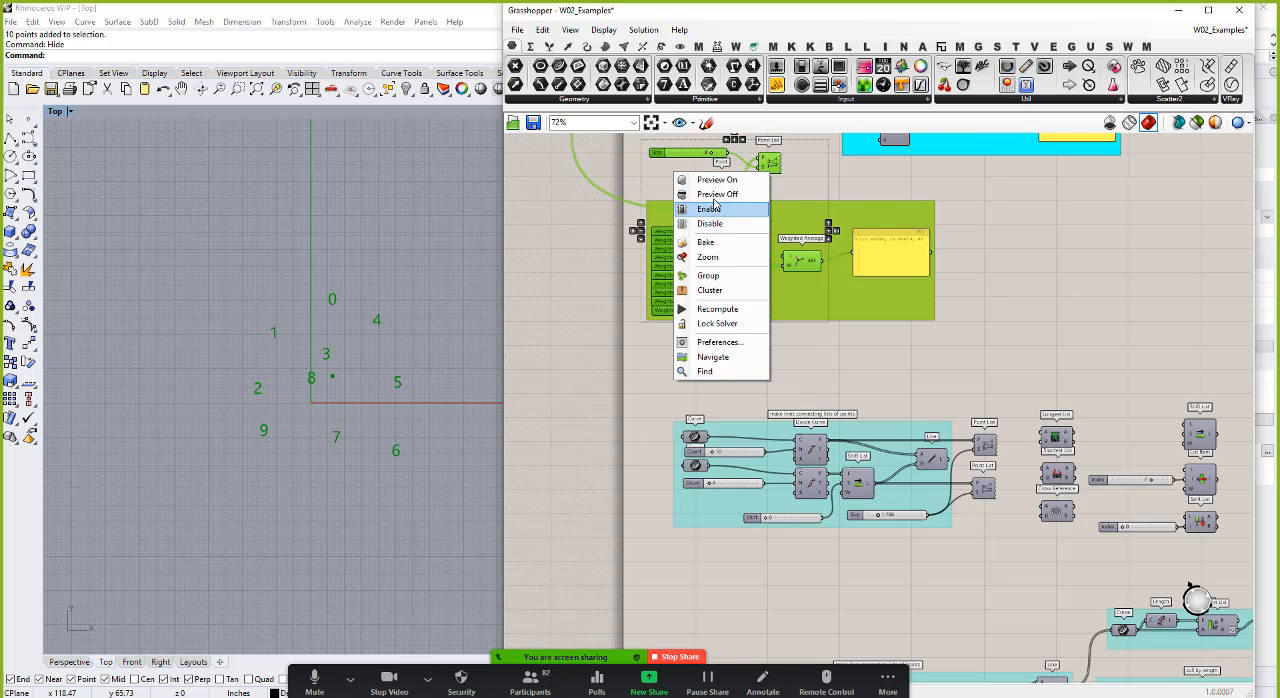
left_click(712, 208)
left_click(687, 362)
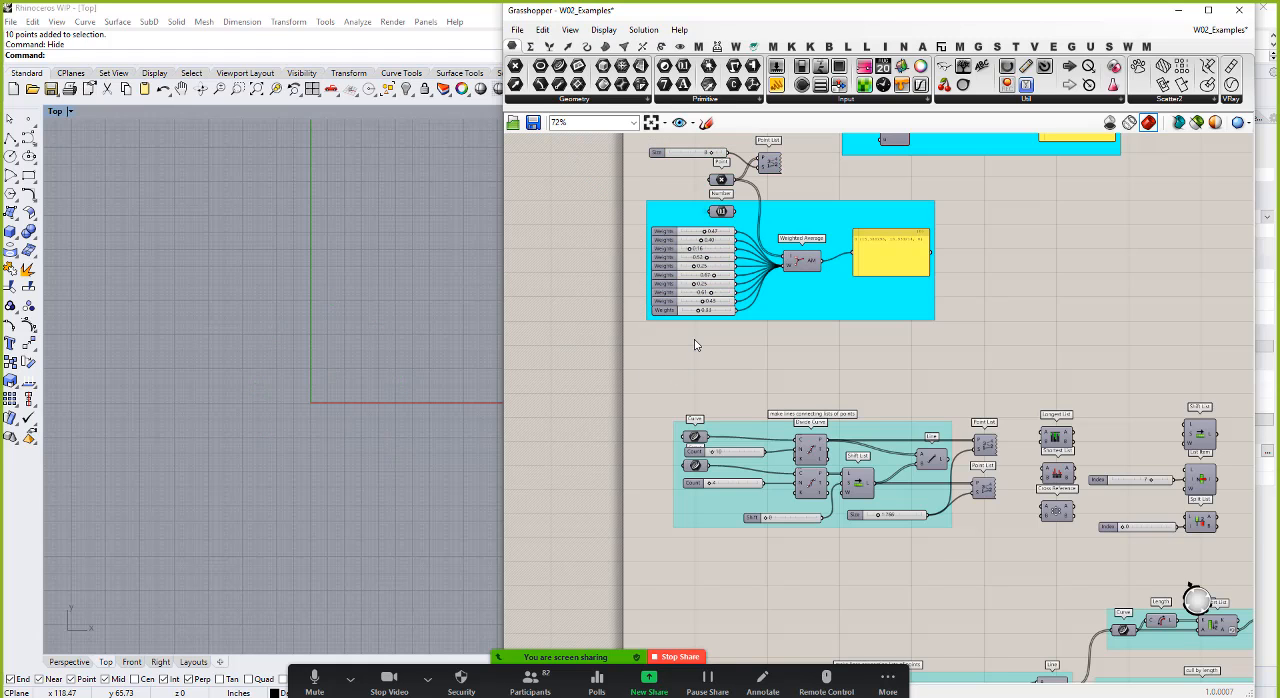
Step: Turn on the preview of both Curve parameters in the "make lines connecting lists of points" group
scroll(697, 345, "down", 3)
scroll(708, 366, "up", 4)
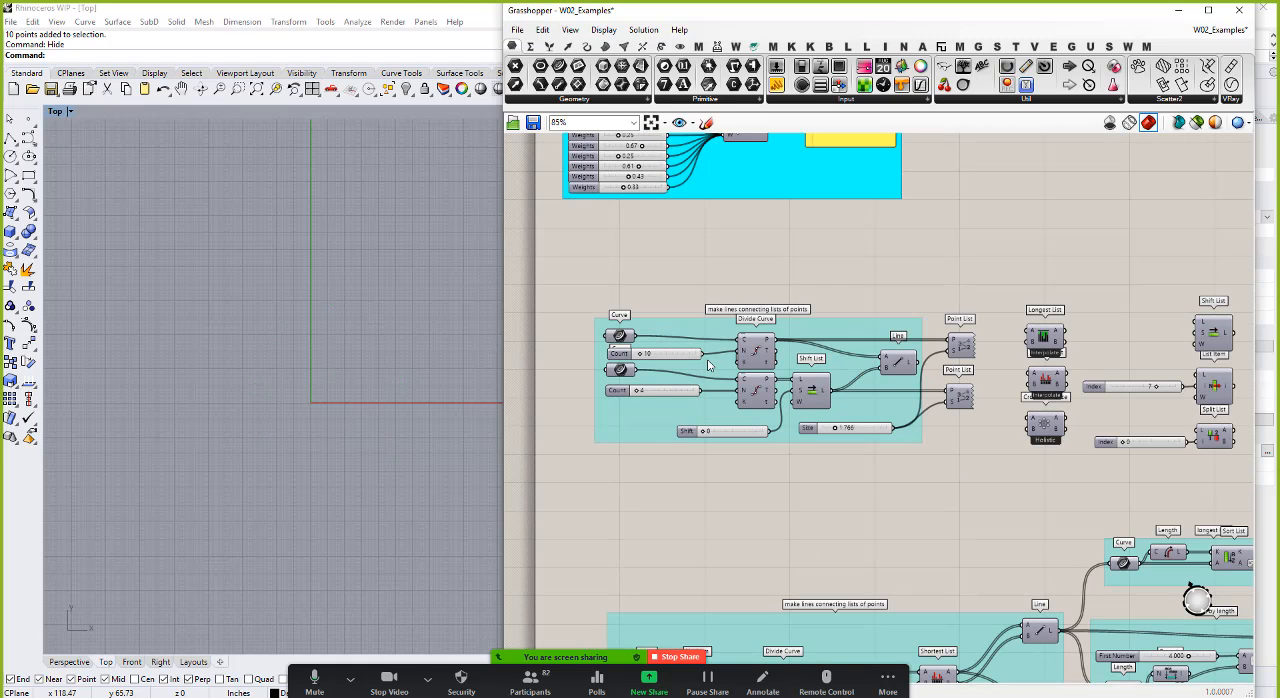
scroll(708, 366, "down", 2)
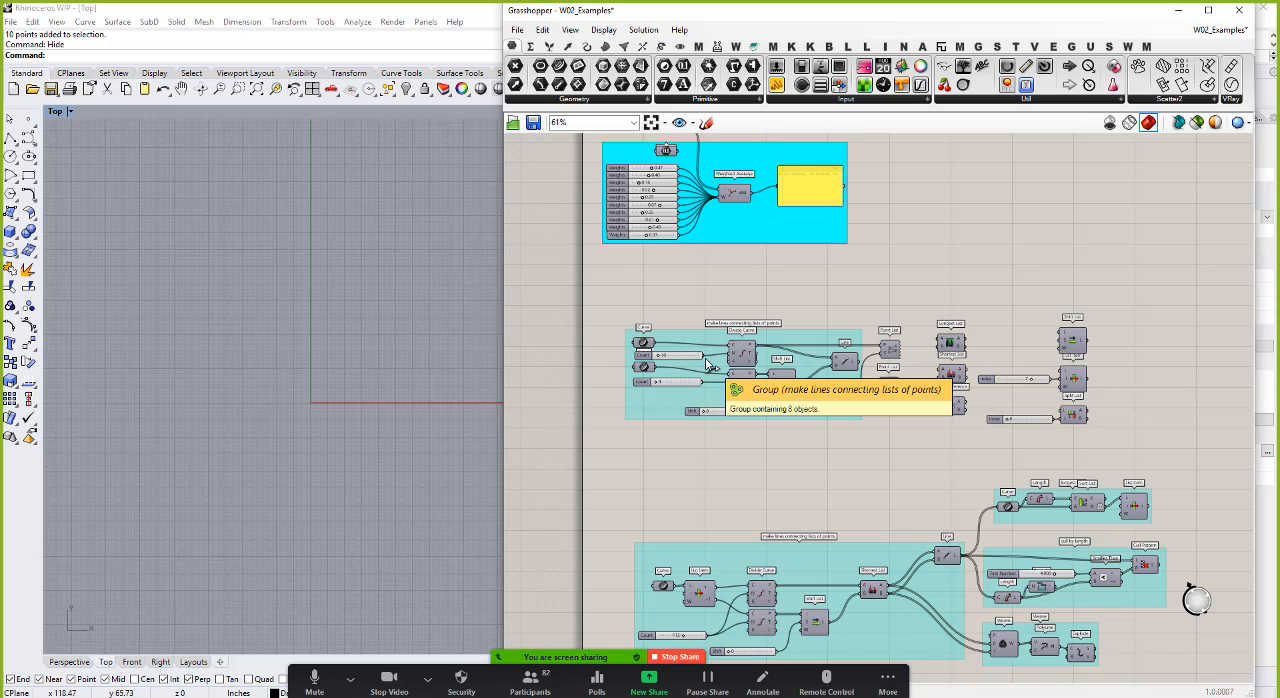
scroll(645, 352, "up", 3)
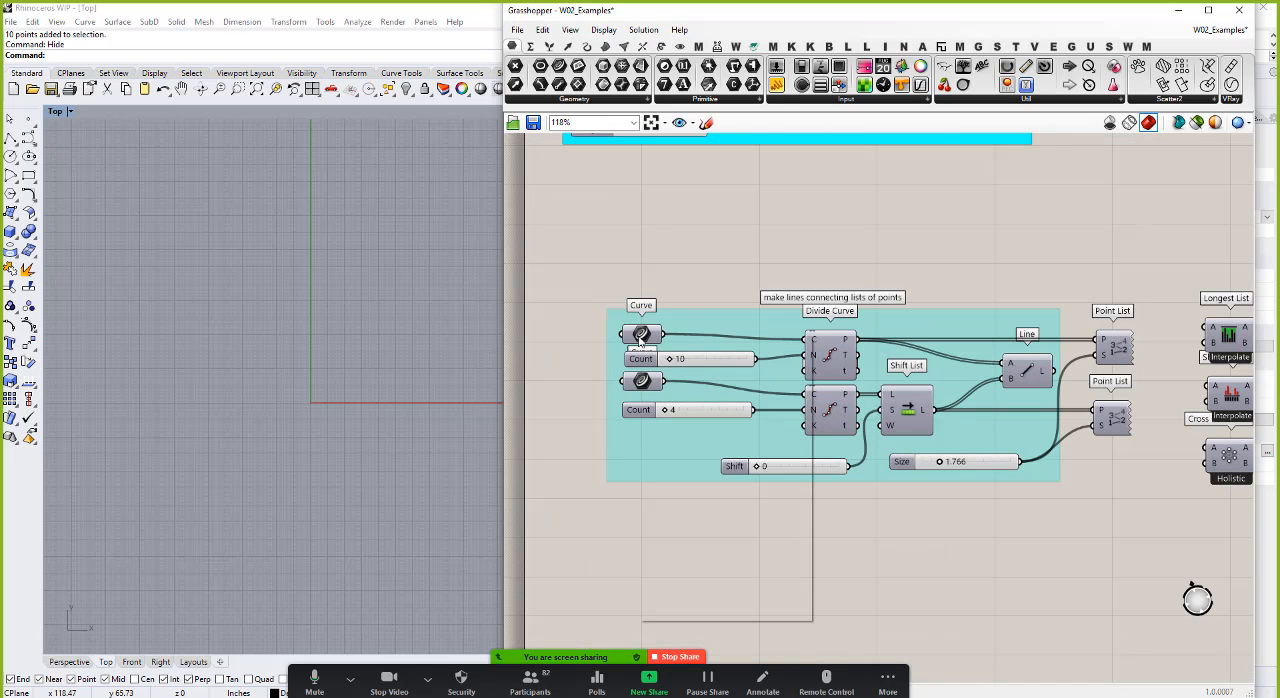
right_click(641, 336)
left_click(677, 366)
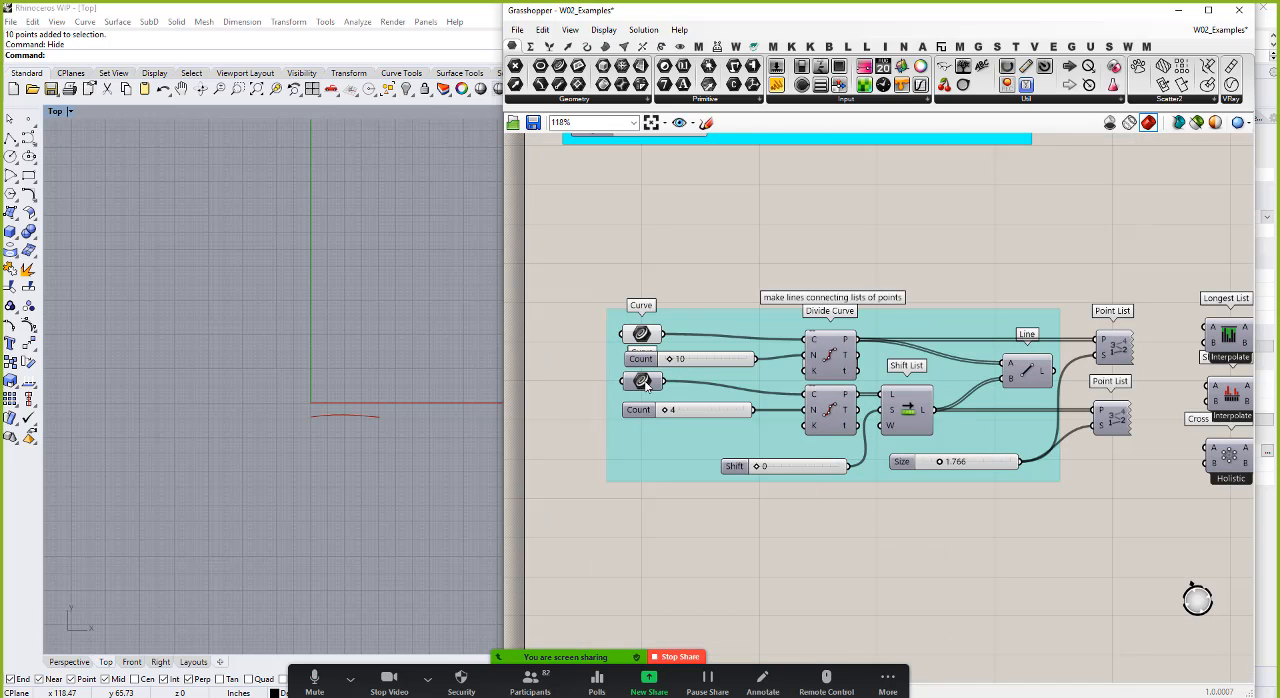
right_click(645, 381)
left_click(680, 411)
scroll(368, 440, "up", 5)
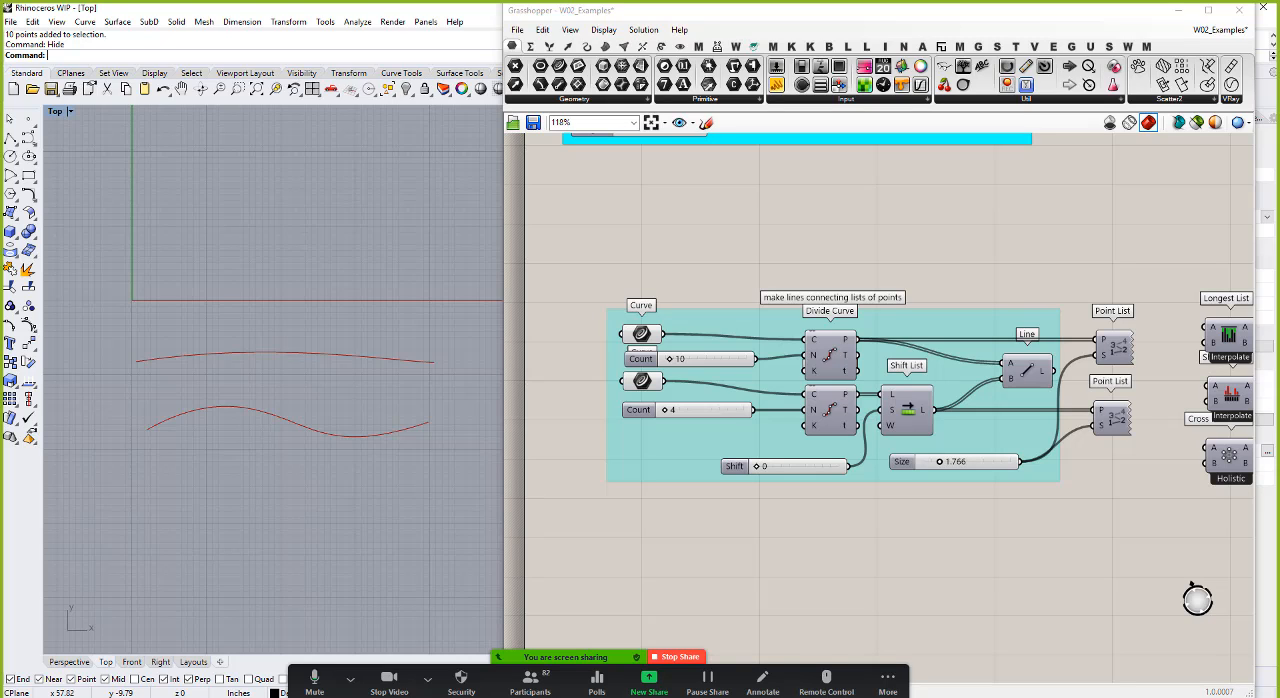
Step: Create a new Grasshopper document and move the separate empty Rhino window out of the way
left_click(518, 30)
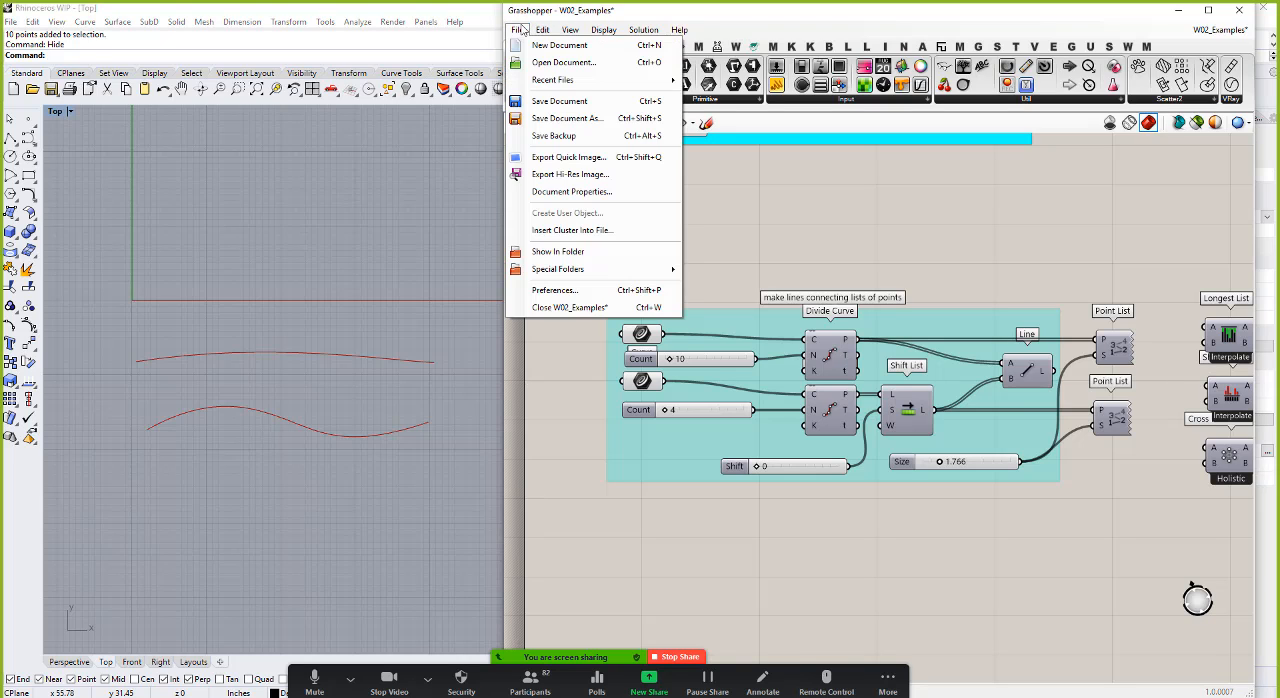
left_click(552, 45)
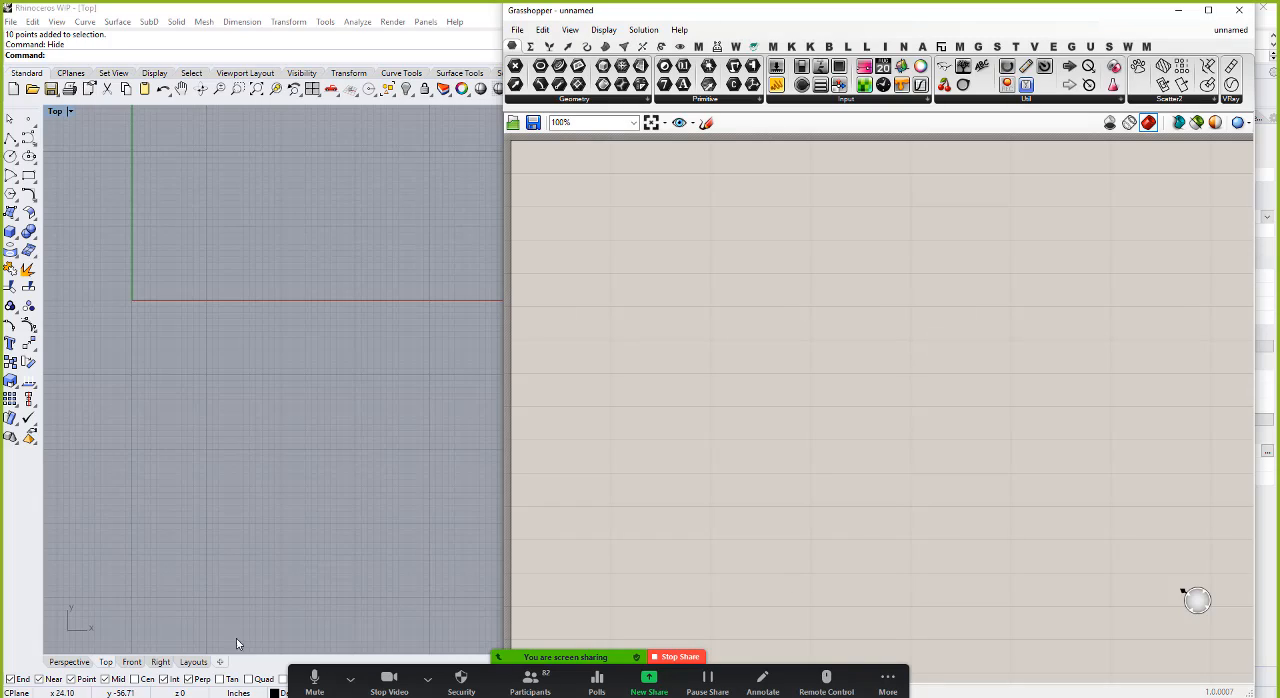
left_click(350, 679)
left_click(350, 679)
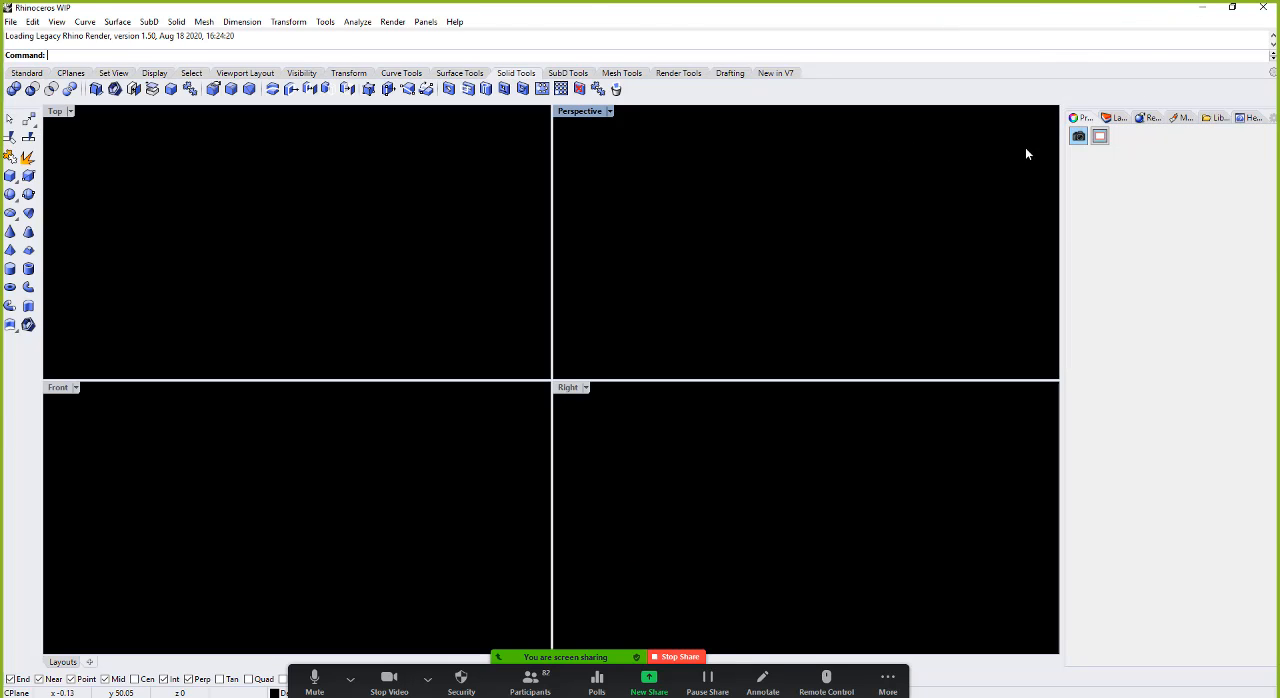
left_click_drag(857, 9, 1278, 350)
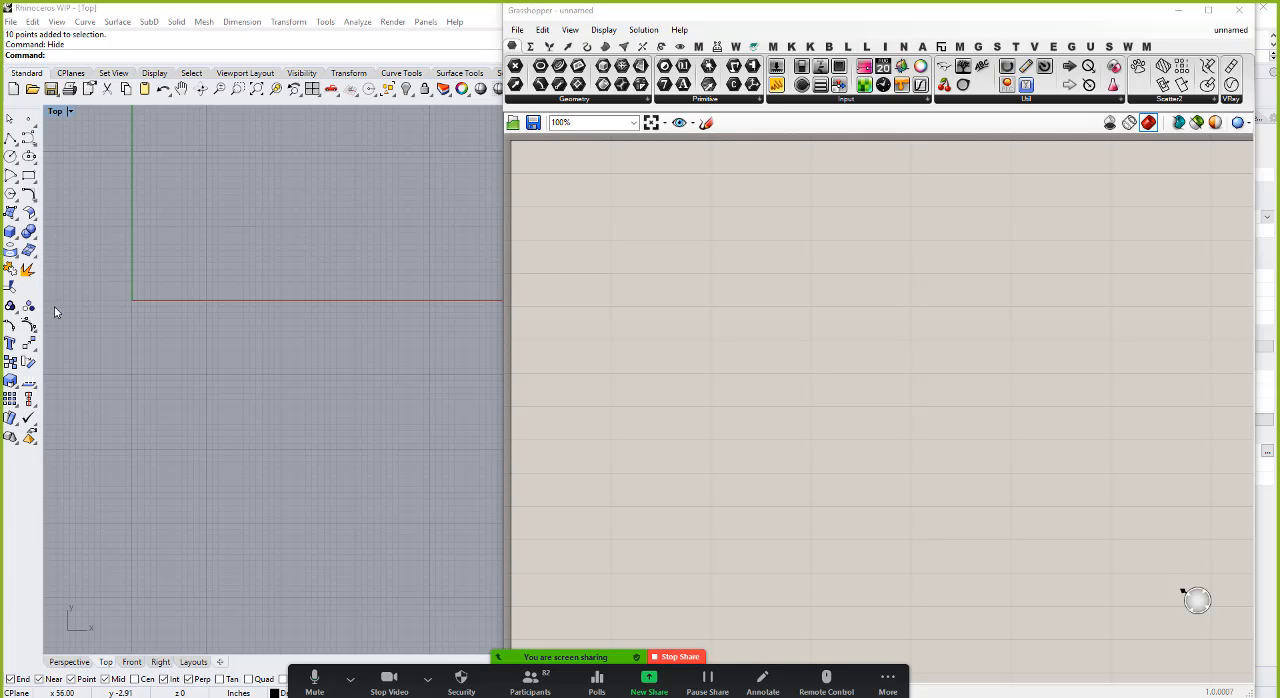
Step: Draw a wavy five-point curve just below the X axis in the Top view, moving the meeting toolbar out of the way
left_click(28, 137)
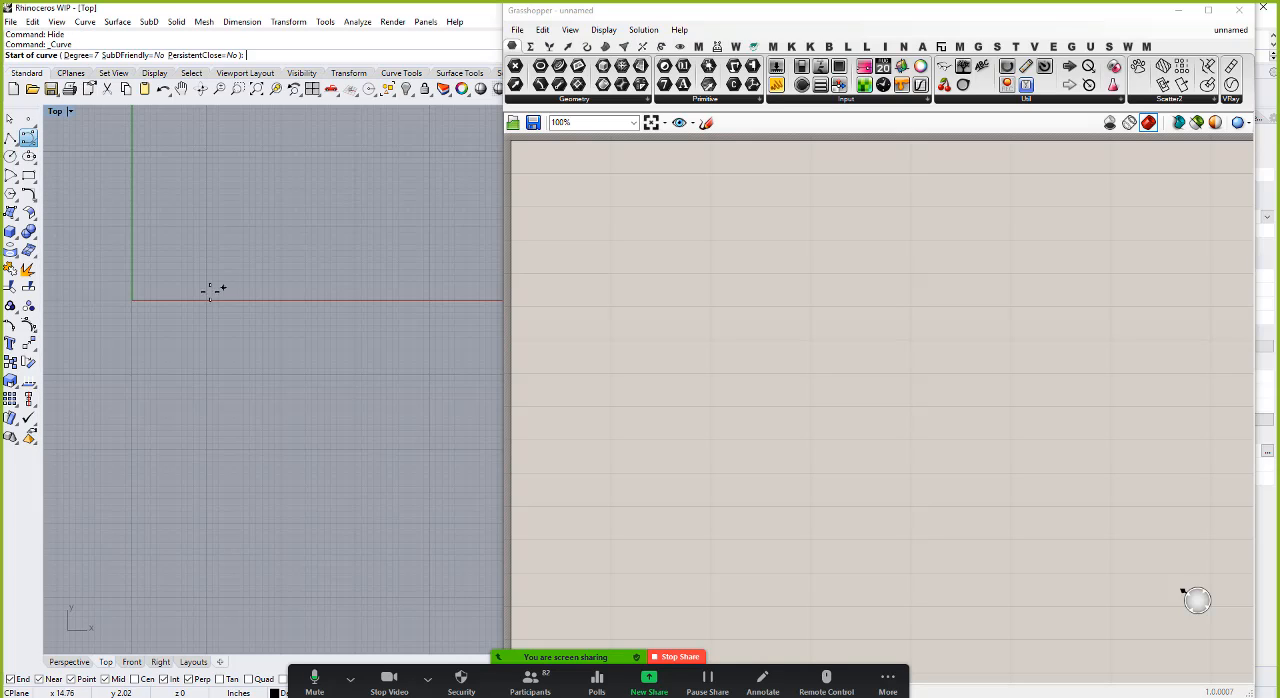
left_click(115, 318)
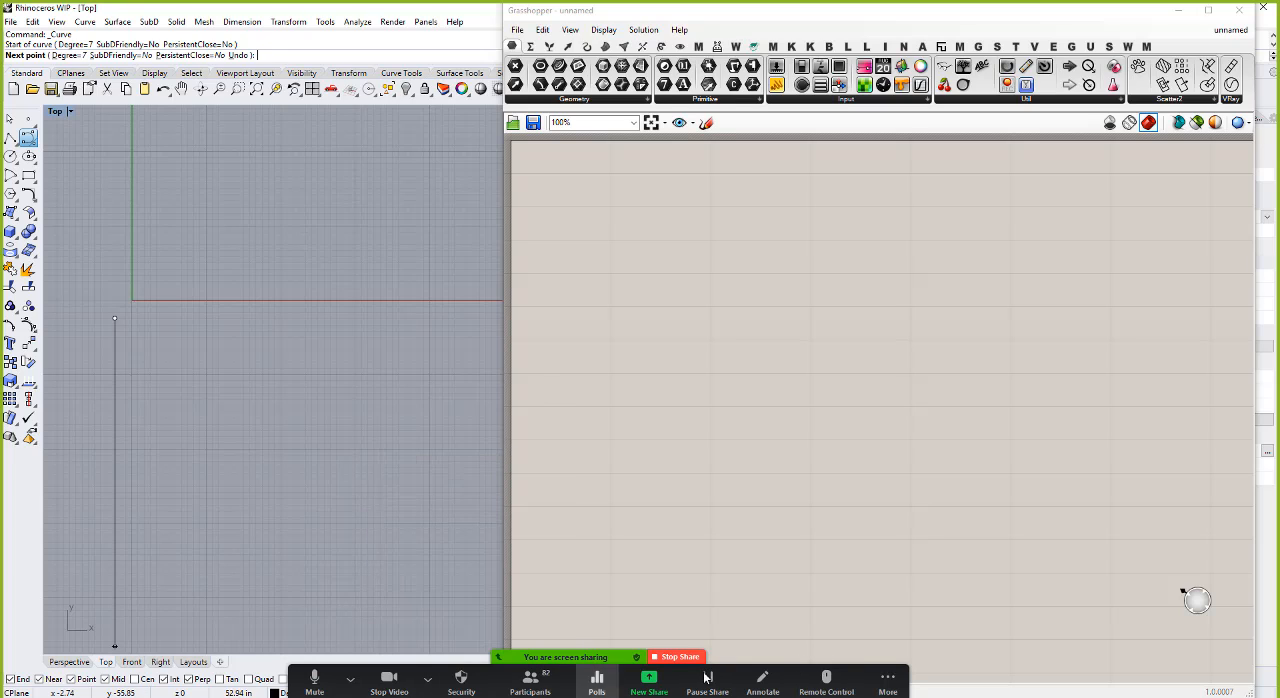
left_click(872, 675)
left_click(872, 673)
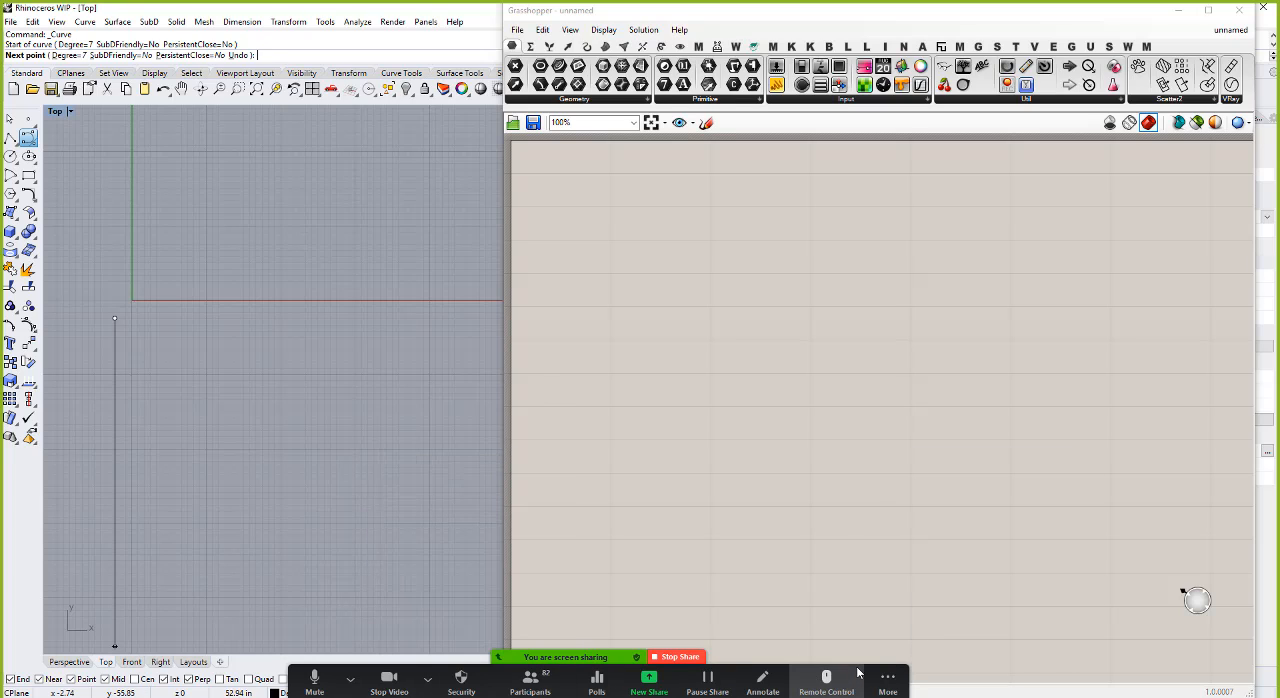
left_click(872, 676)
left_click(872, 681)
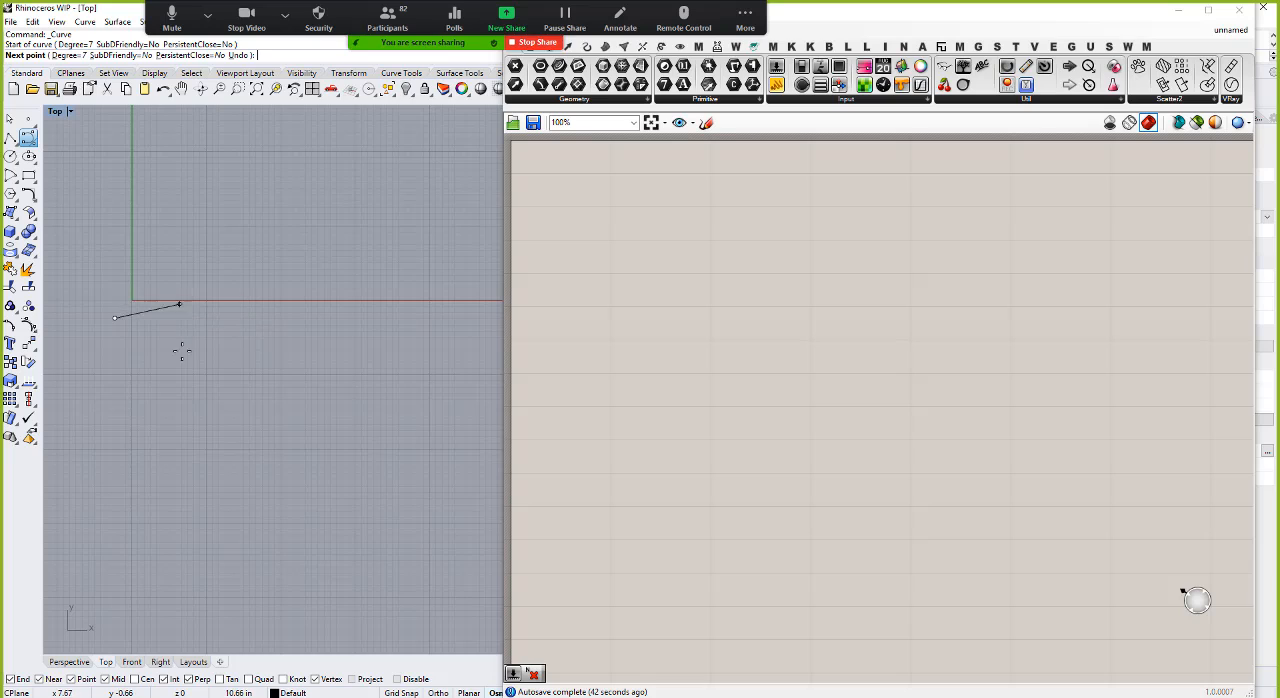
left_click(178, 297)
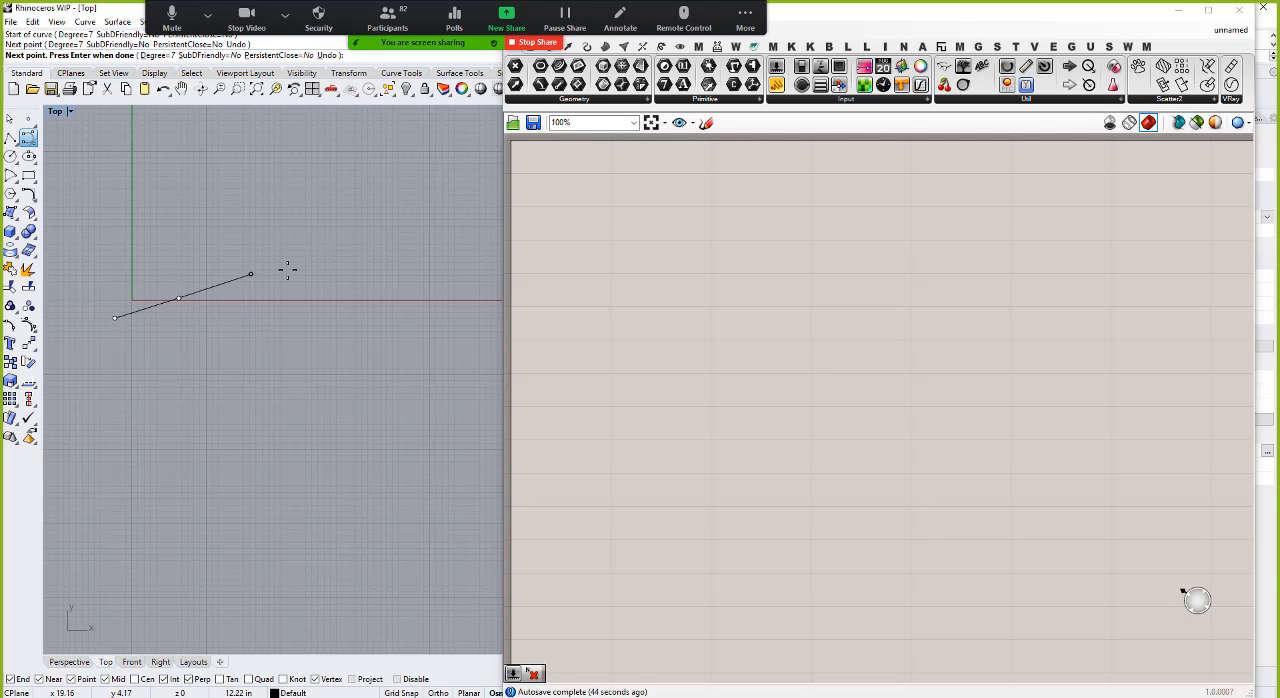
left_click(329, 321)
left_click(467, 314)
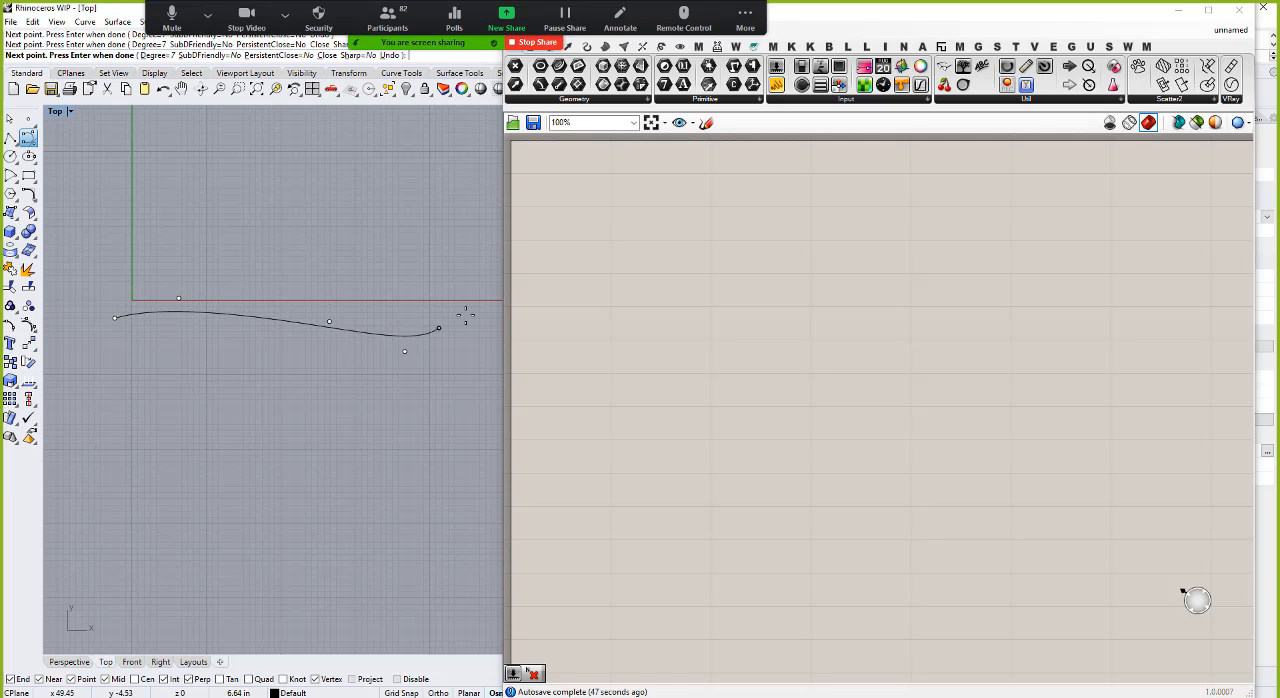
key("Return")
key("Return")
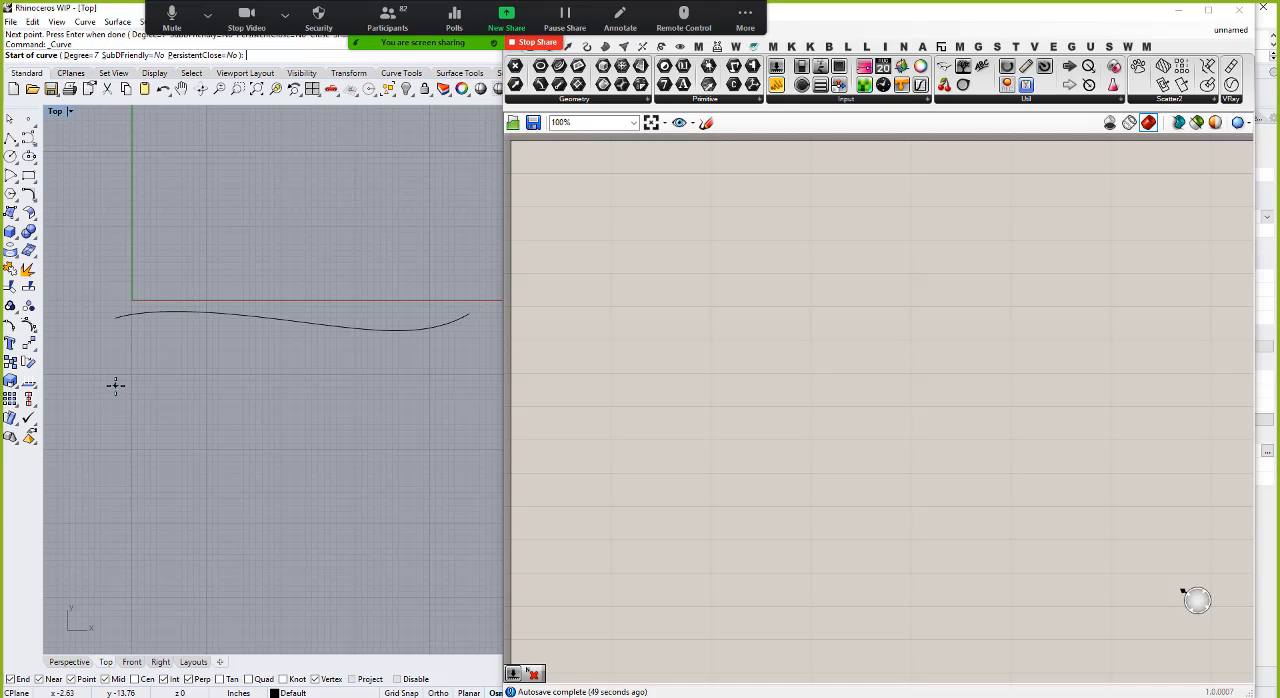
Step: Draw a second wavy five-point curve below the first one in the Top view
left_click(115, 385)
left_click(226, 426)
left_click(328, 385)
left_click(394, 374)
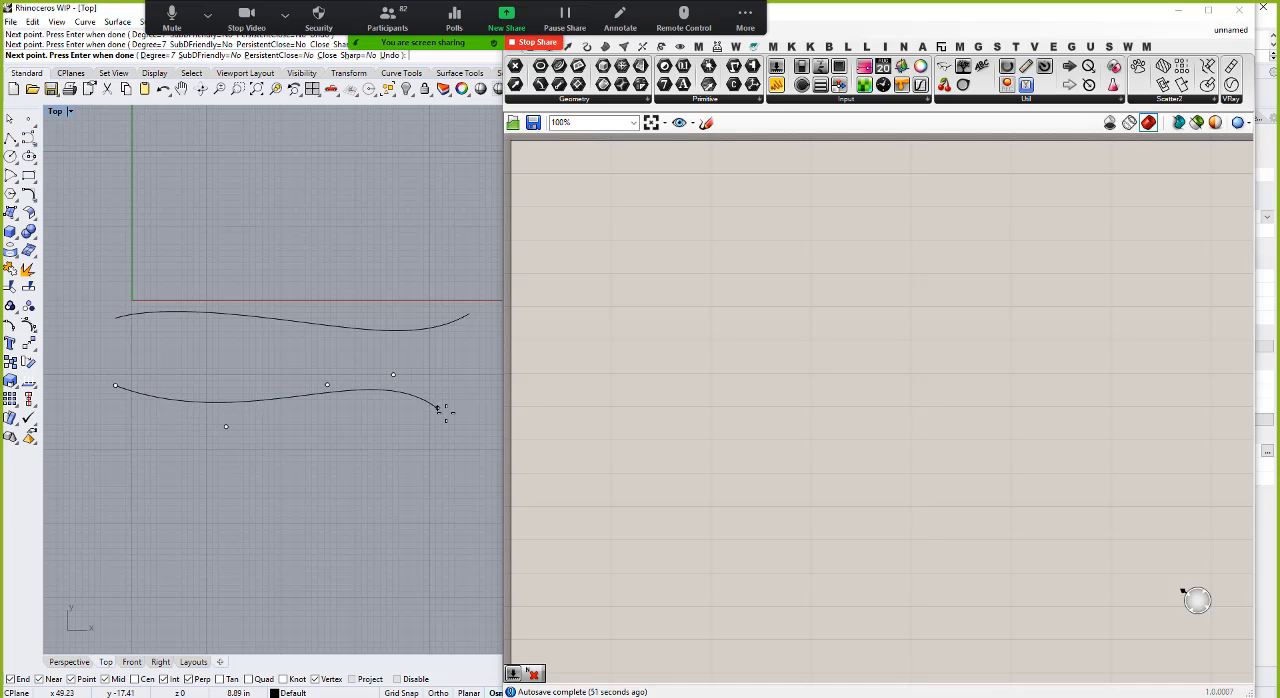
left_click(446, 410)
key("Return")
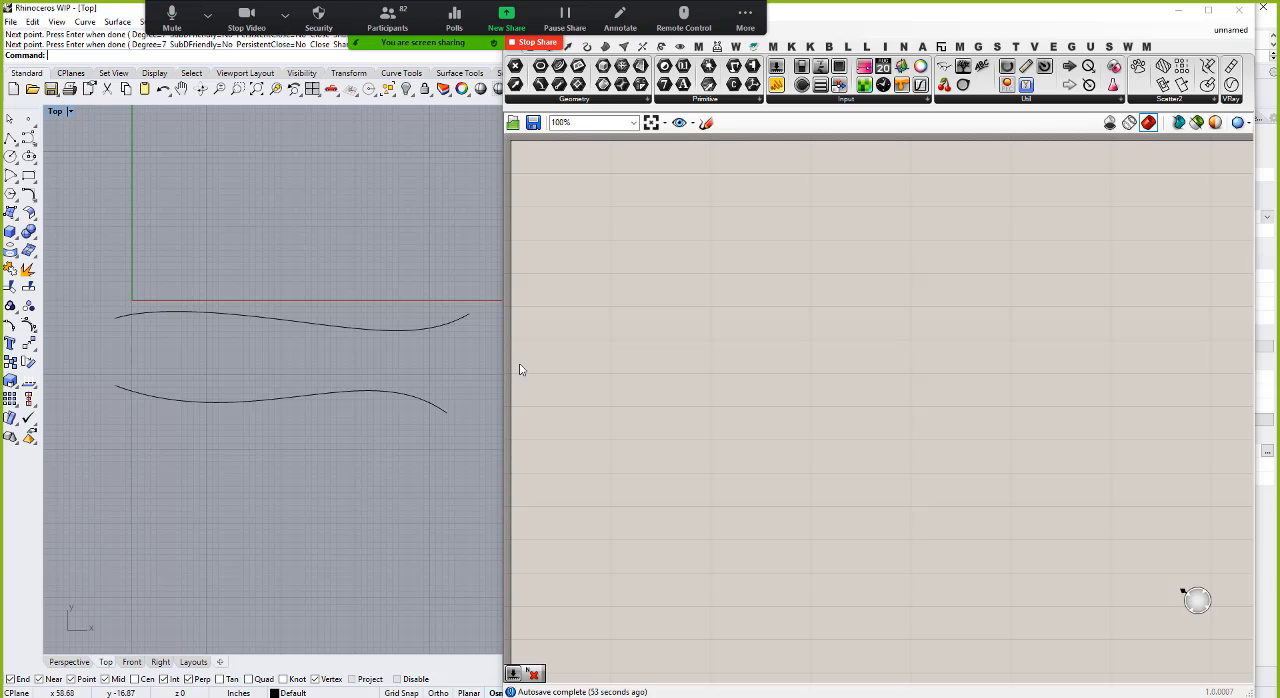
Step: Add a Curve parameter to the Grasshopper canvas and reference the upper Rhino curve in it
left_click_drag(559, 66, 611, 257)
right_click(612, 259)
left_click(660, 444)
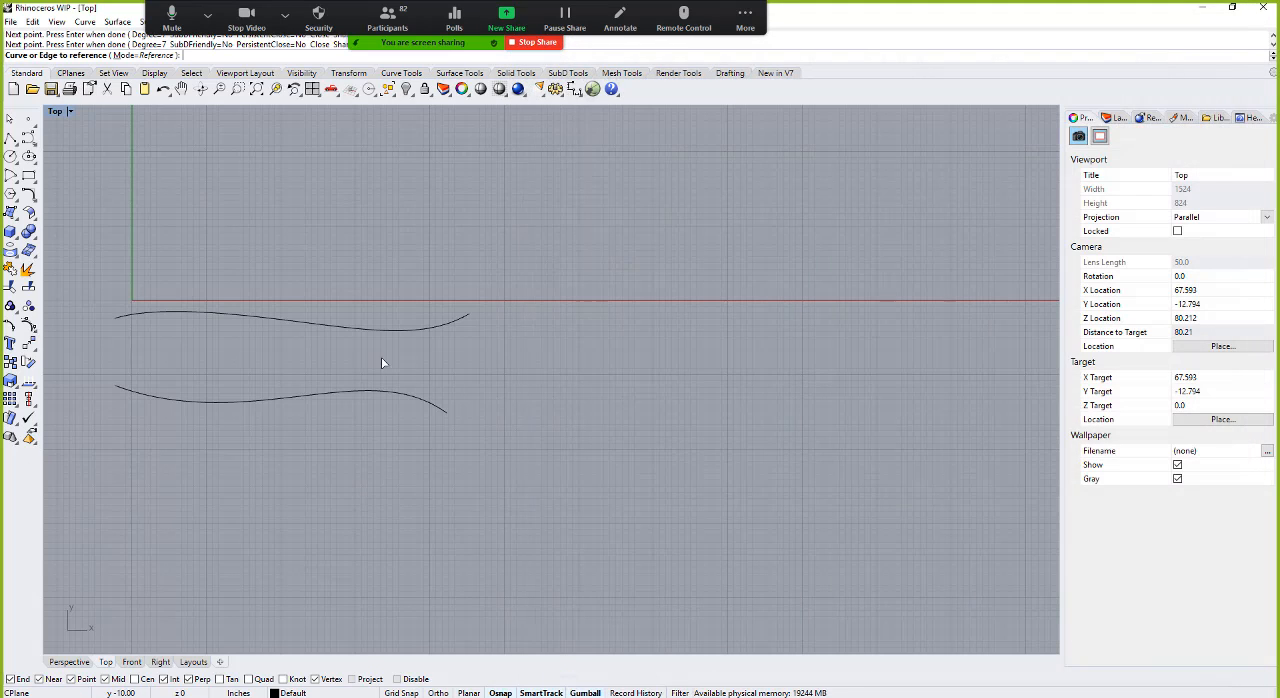
left_click(378, 330)
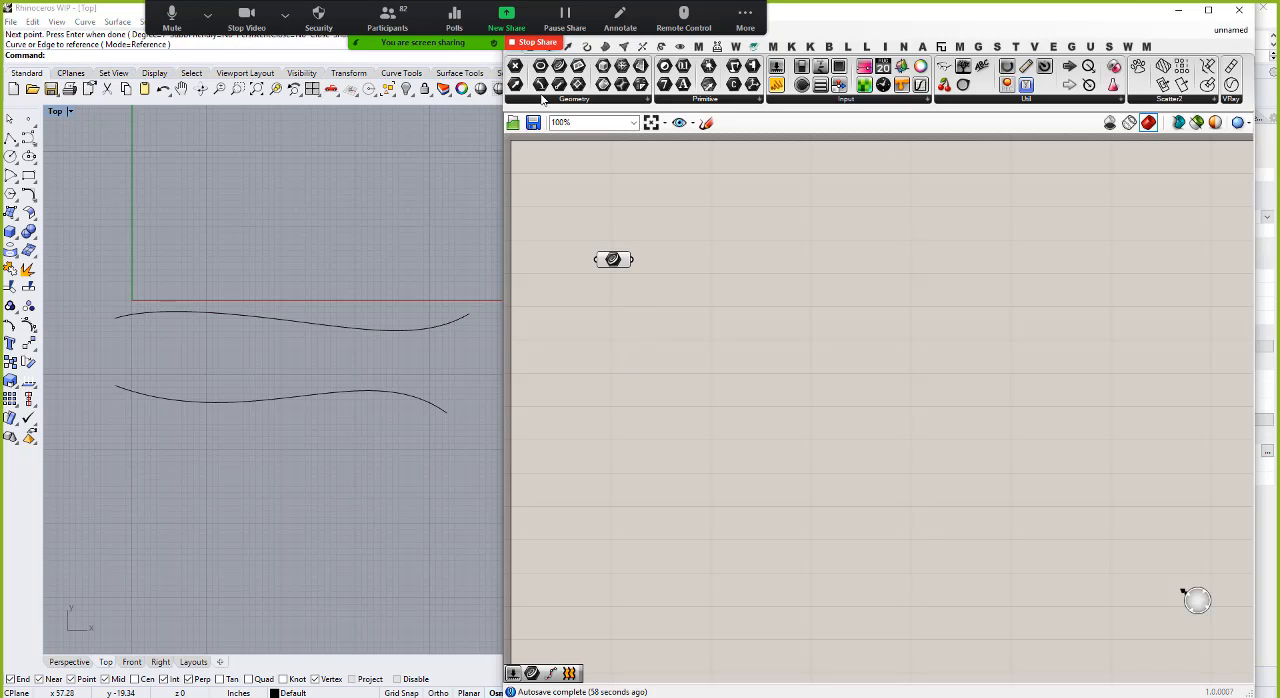
Step: Place a second Curve parameter below the first and reference the lower Rhino curve in it
left_click_drag(626, 334, 612, 325)
right_click(612, 325)
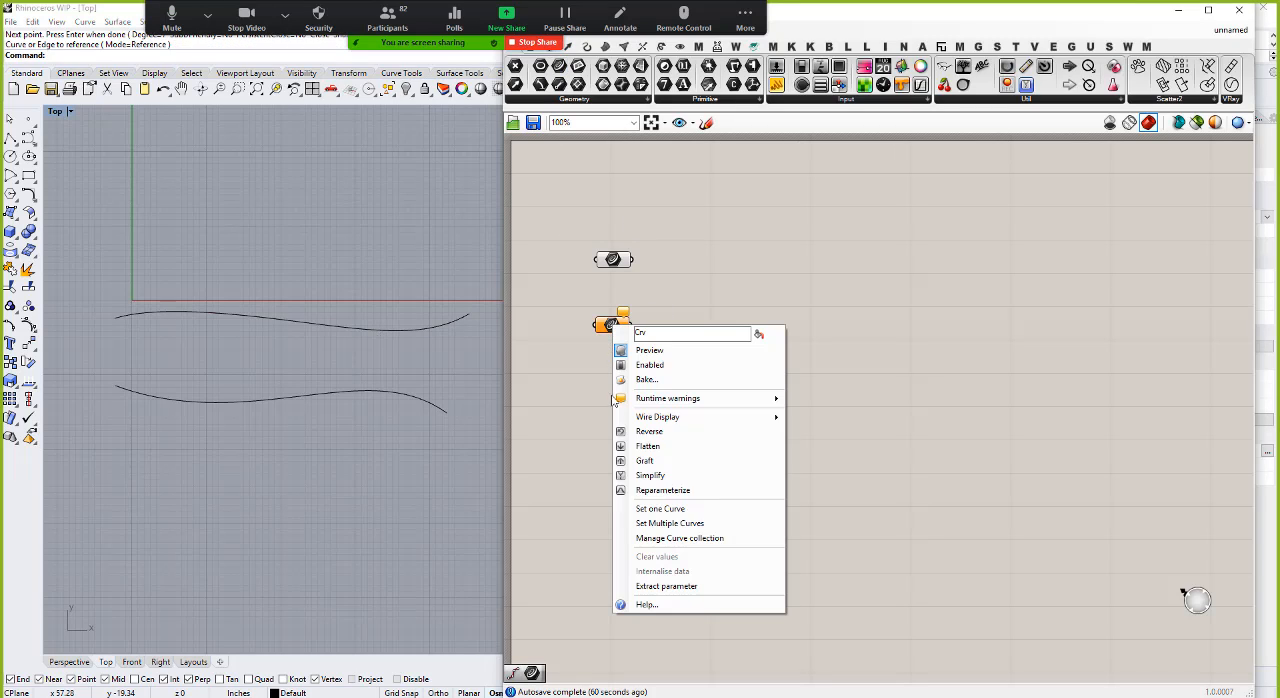
left_click(663, 510)
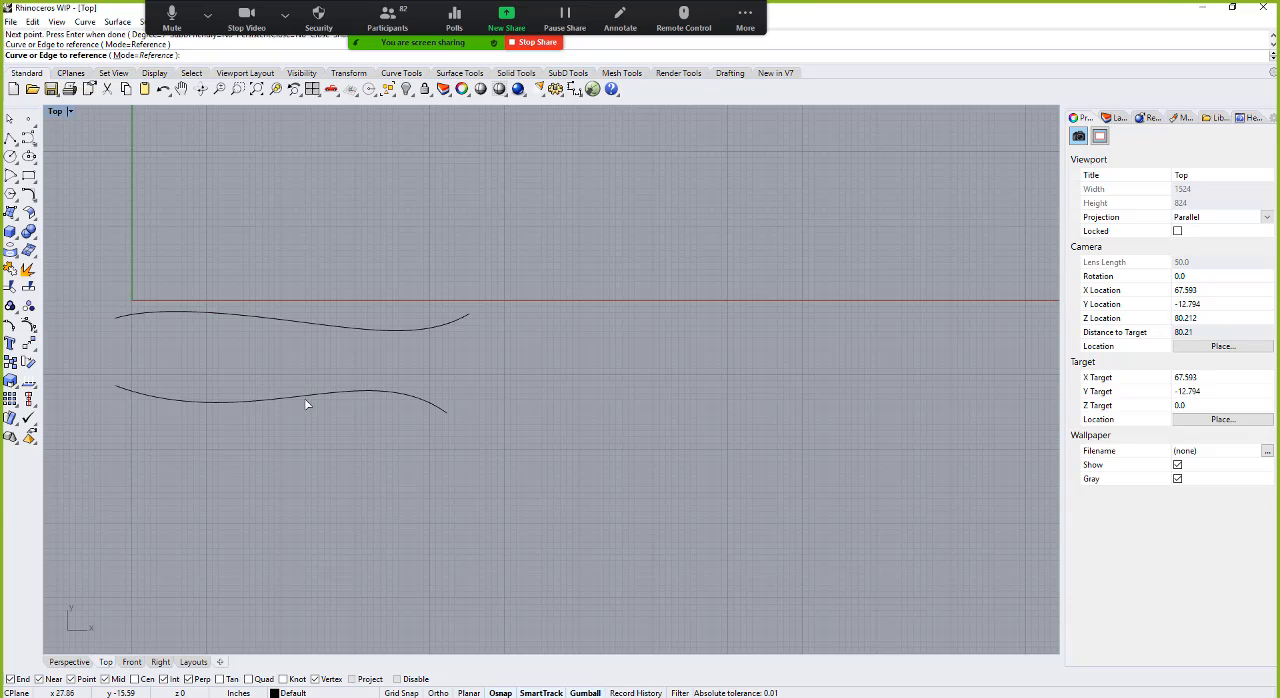
left_click(304, 396)
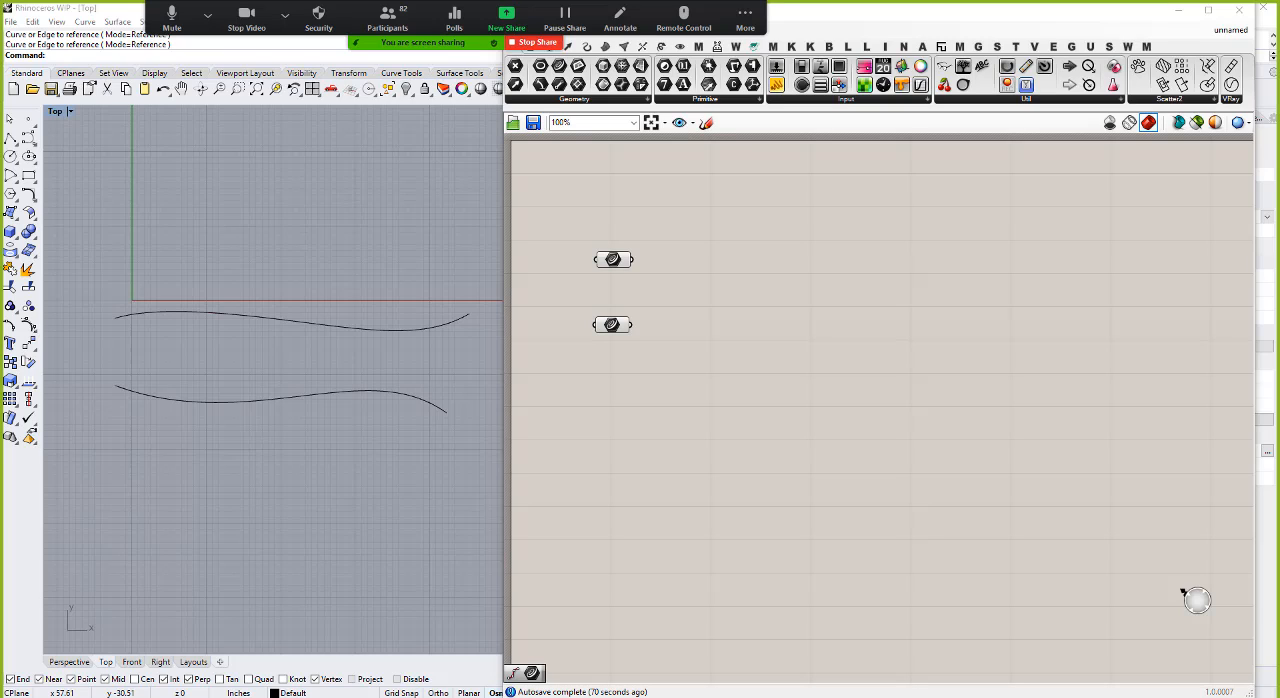
Step: Add a Divide Curve component for each Curve parameter, feeding the upper and lower curves into their respective C inputs
double_click(683, 267)
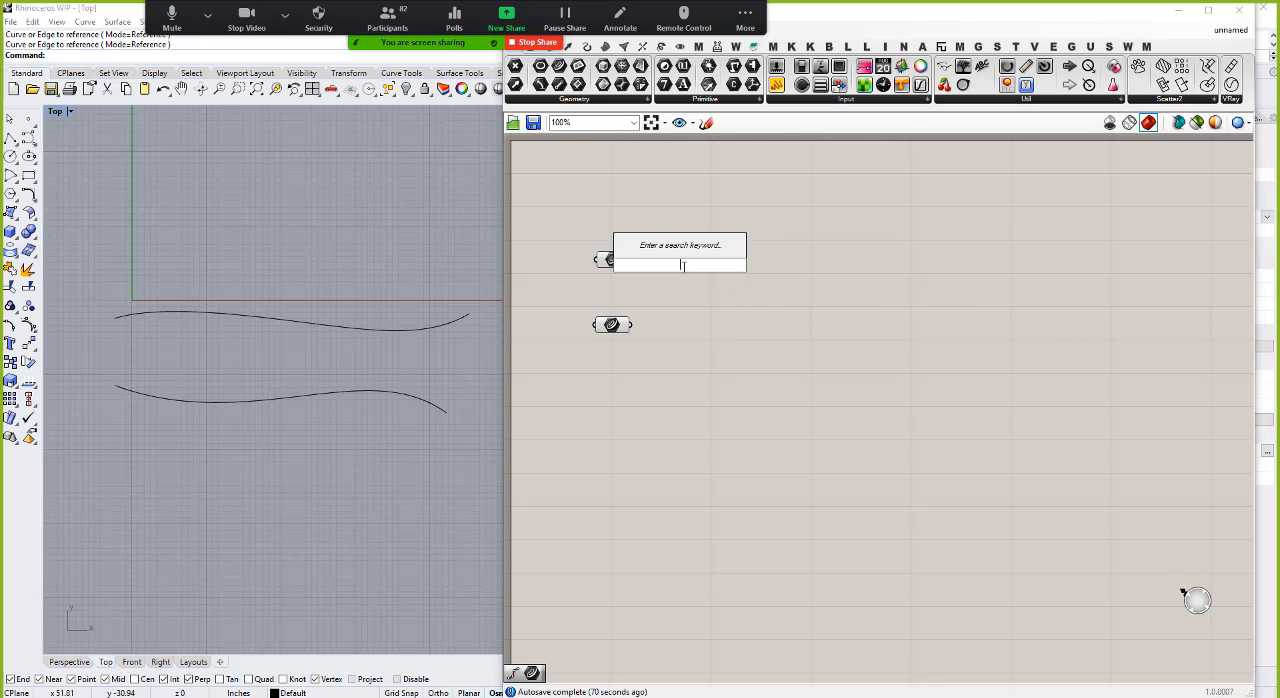
type("div")
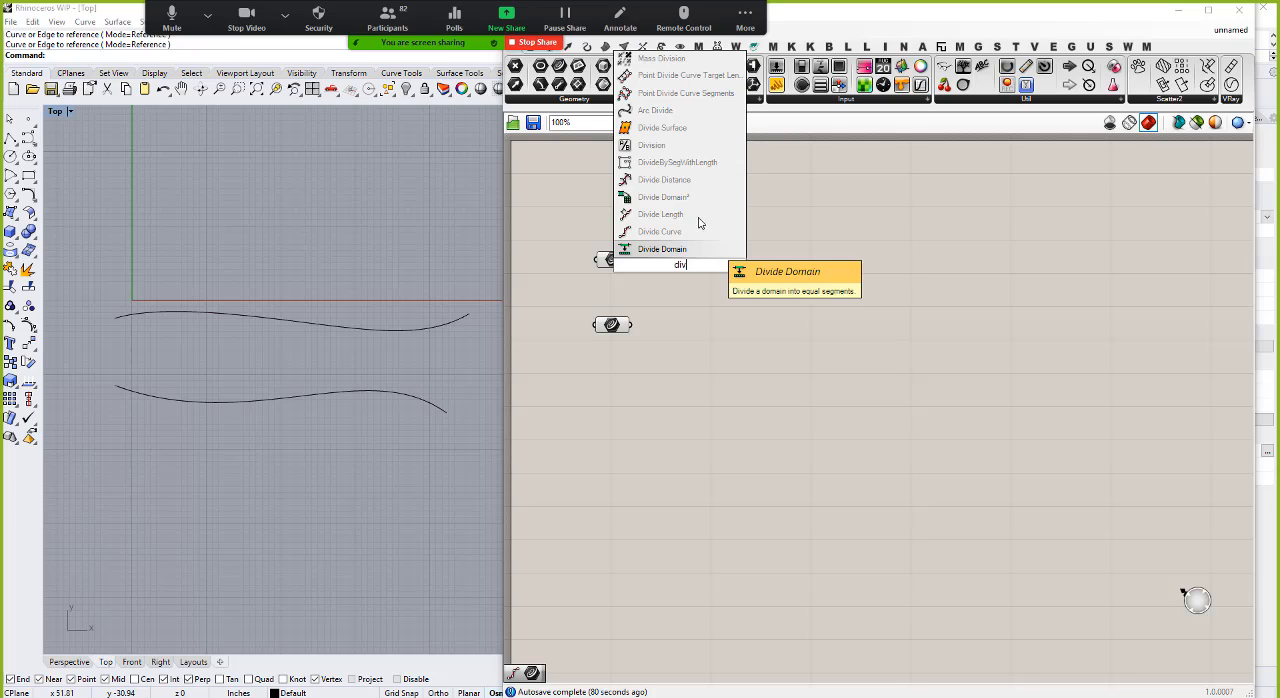
left_click(671, 237)
left_click_drag(676, 262, 724, 355)
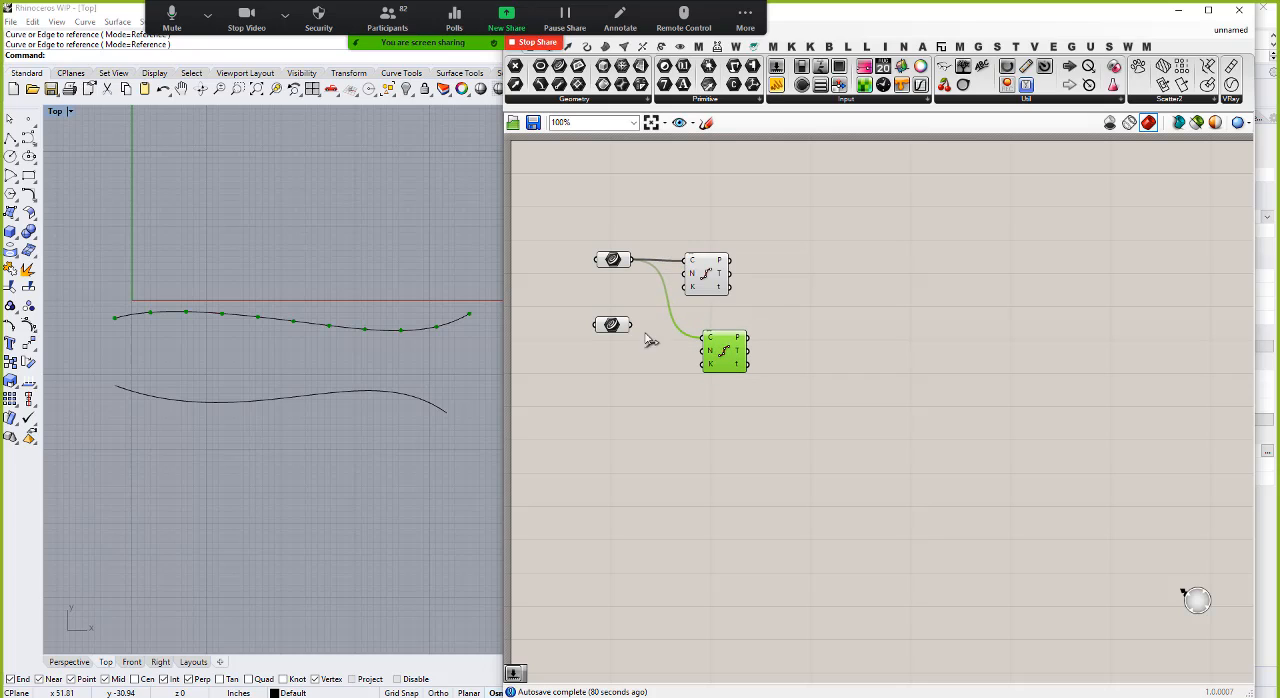
left_click_drag(632, 324, 703, 338)
Step: Add a Bifocals component to label the components and place it just above the upper Curve parameter
double_click(695, 196)
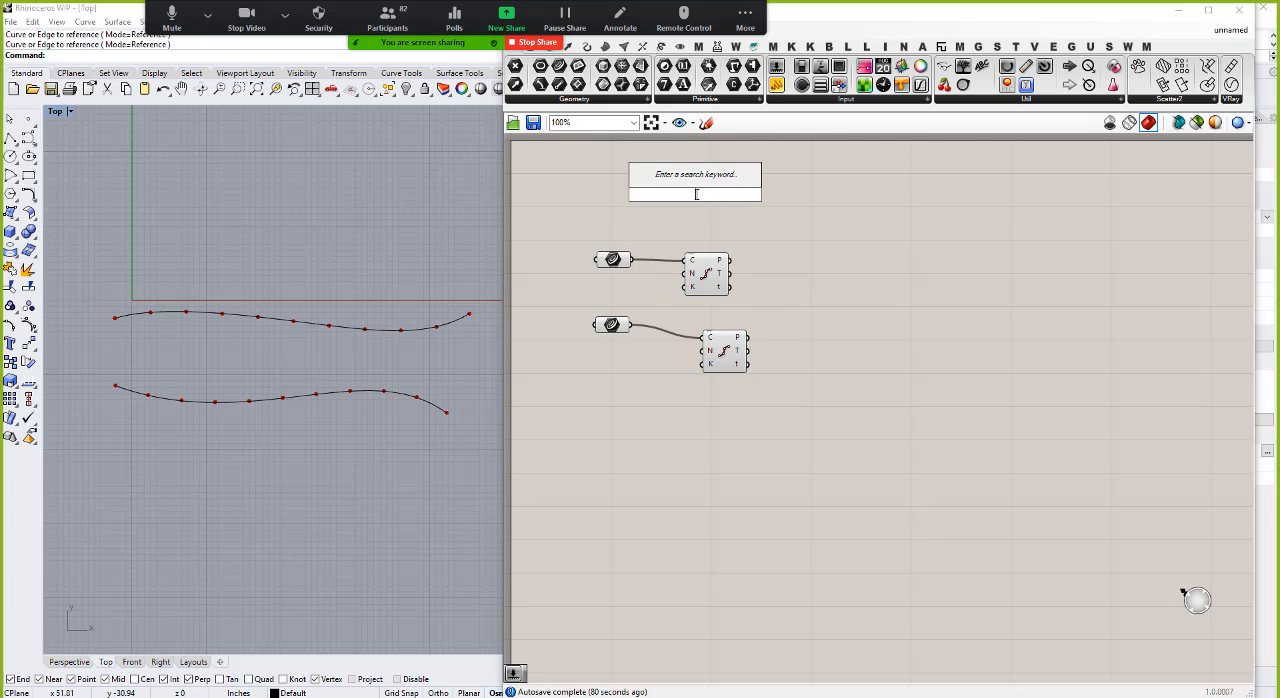
type("bf")
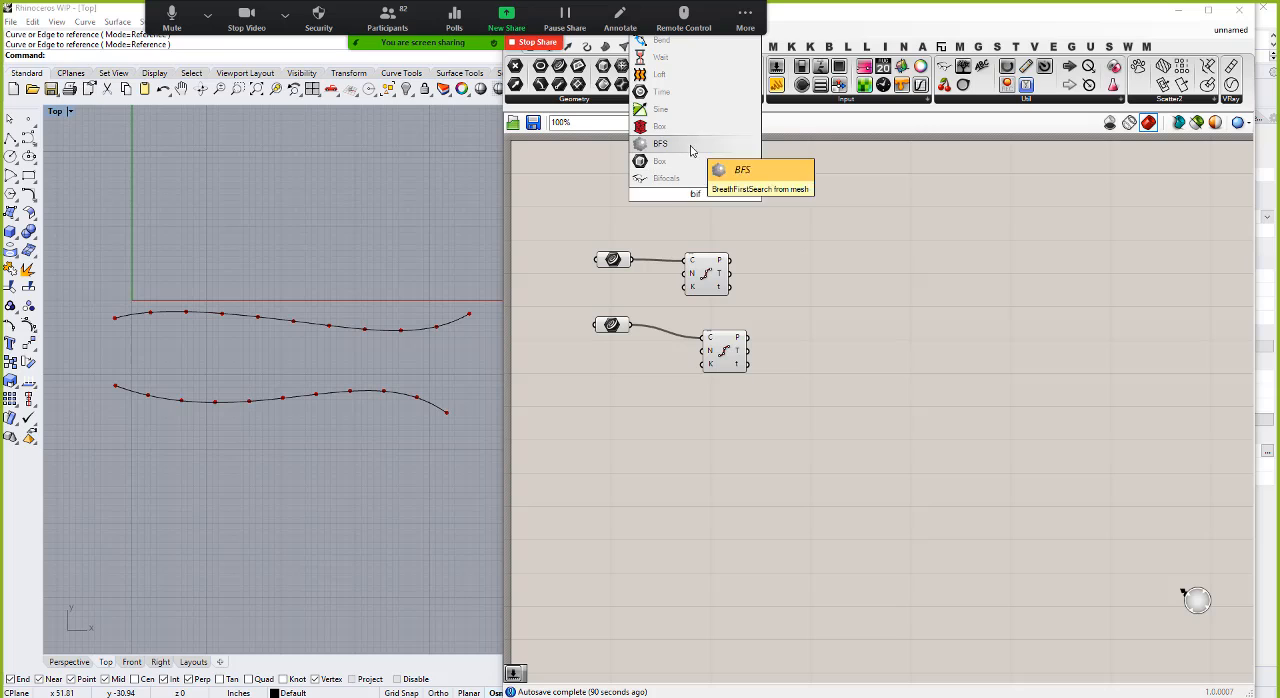
left_click(690, 150)
left_click_drag(697, 196, 603, 230)
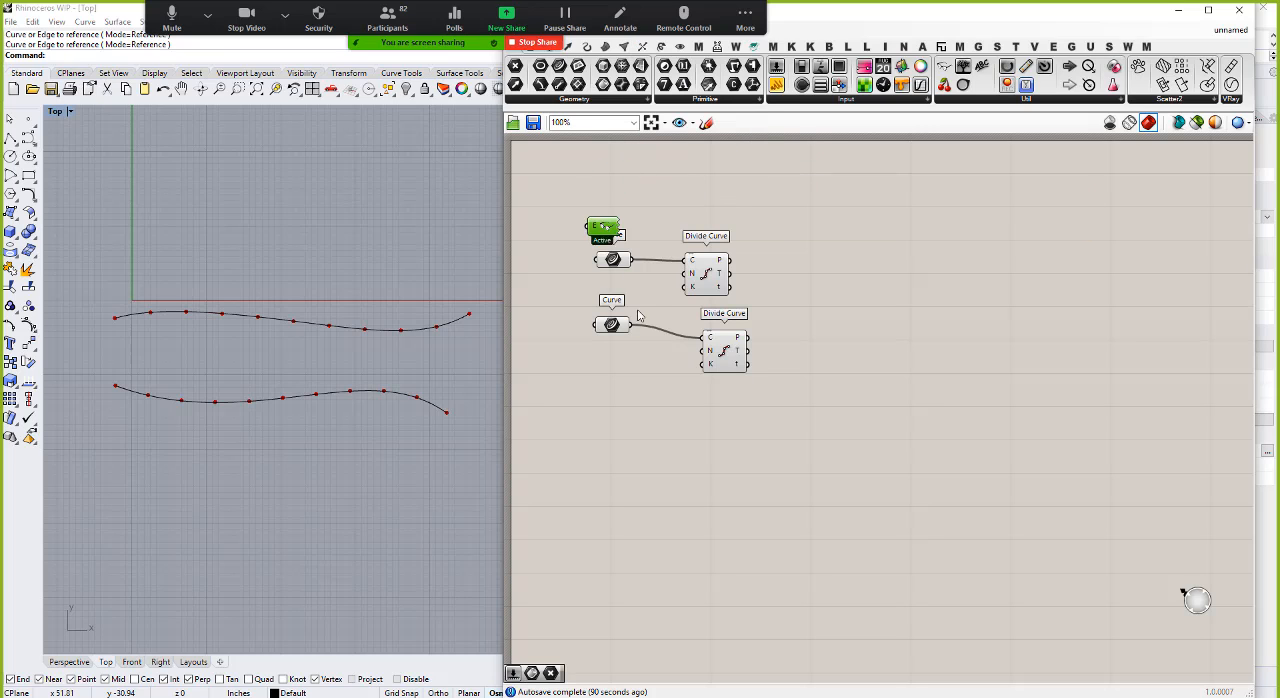
Step: Move the lower Curve parameter and its Divide Curve component down and align them so their wire runs straight
scroll(636, 328, "down", 3)
left_click_drag(638, 315, 596, 174)
scroll(625, 346, "up", 5)
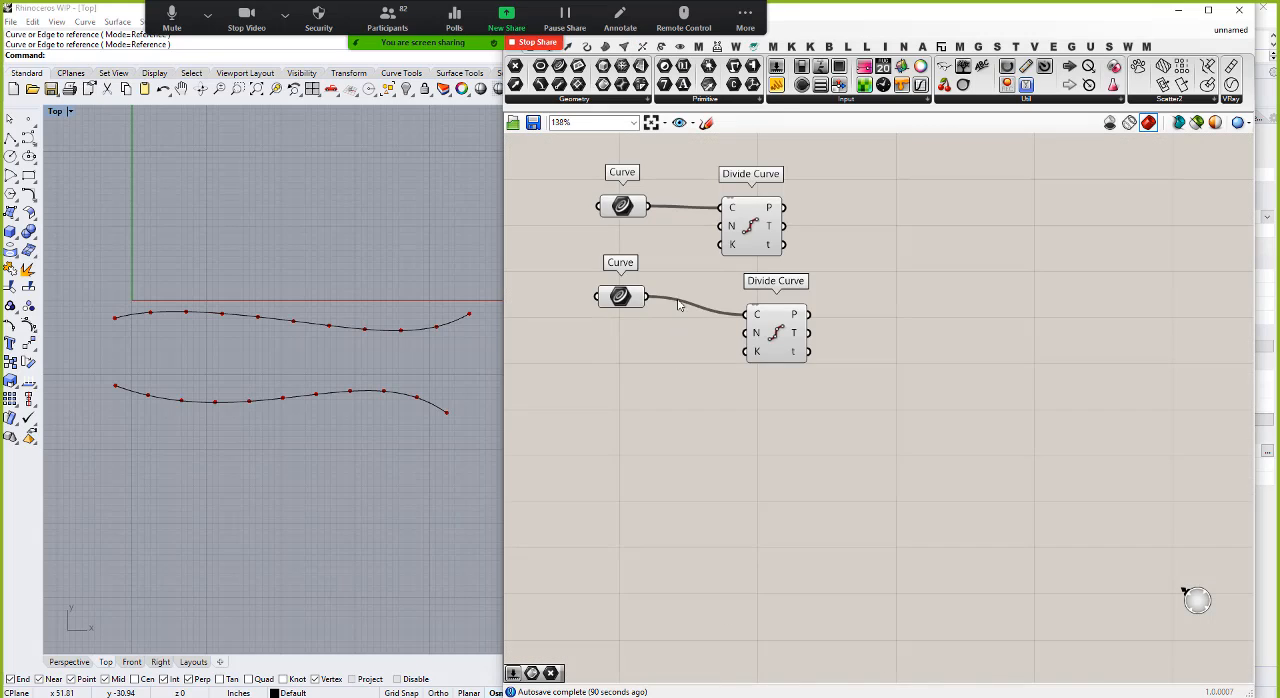
scroll(678, 305, "up", 1)
left_click_drag(615, 310, 604, 340)
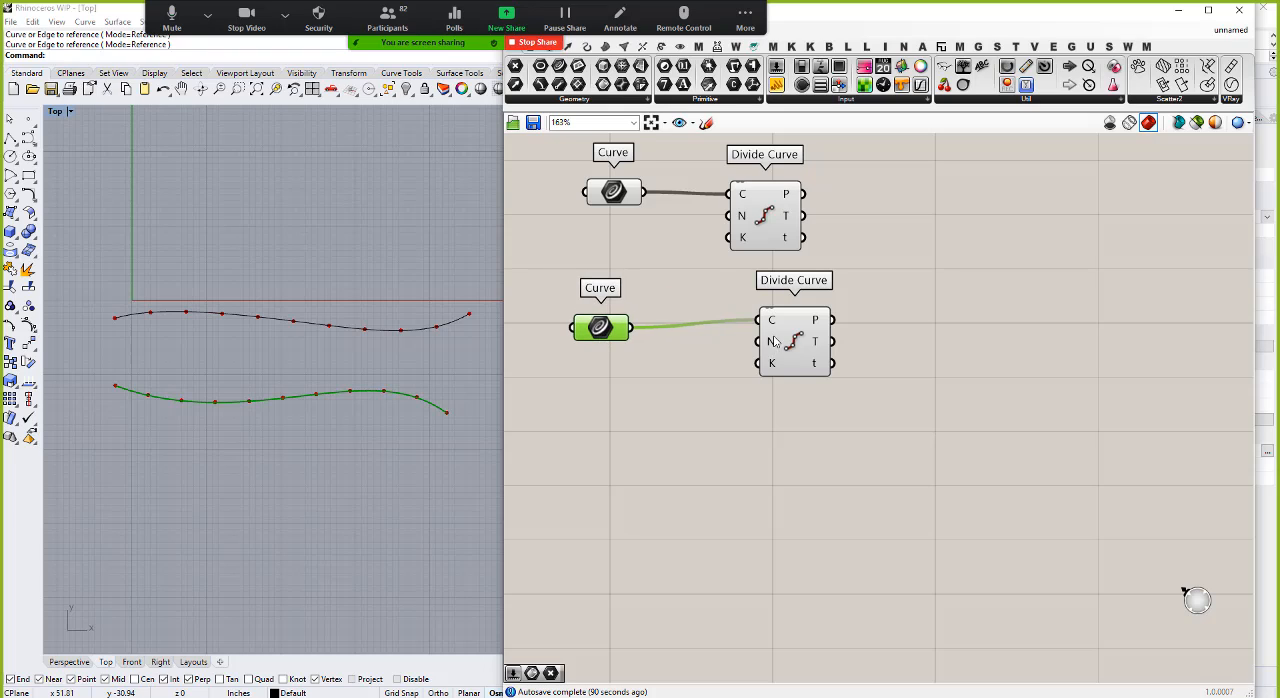
left_click_drag(774, 341, 757, 347)
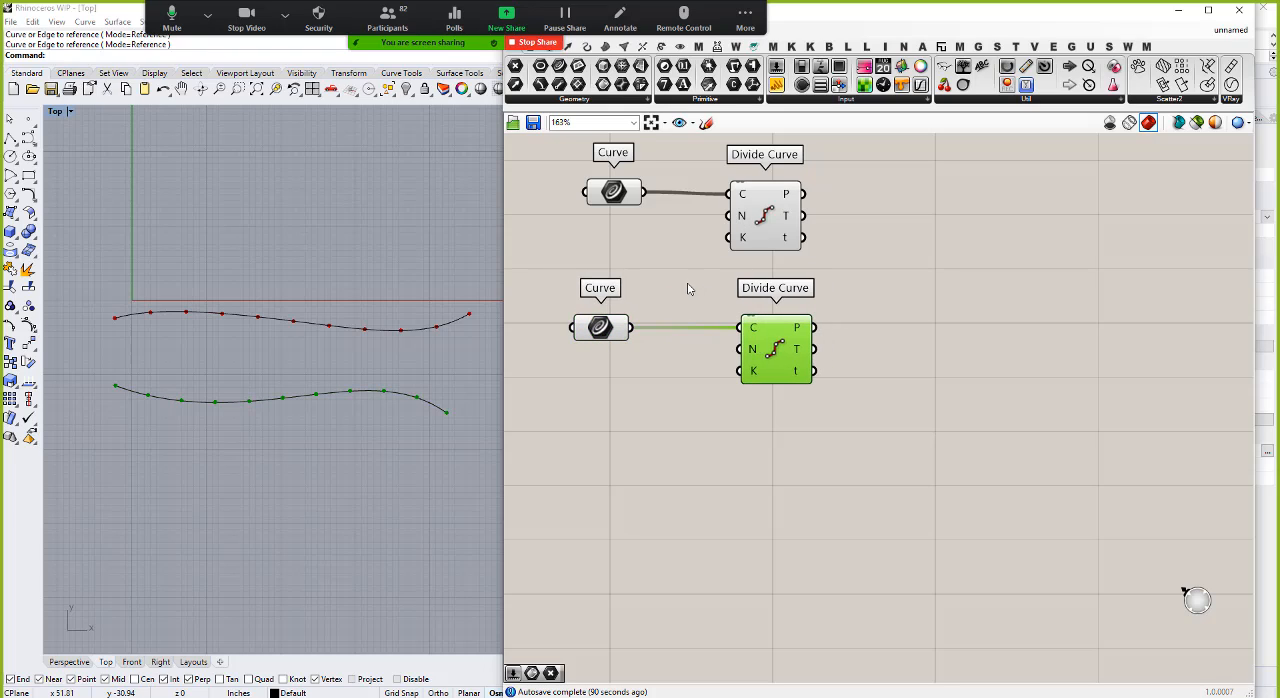
Step: Add a number slider with value 10 and connect it to the N input of the upper Divide Curve
left_click(616, 249)
double_click(614, 246)
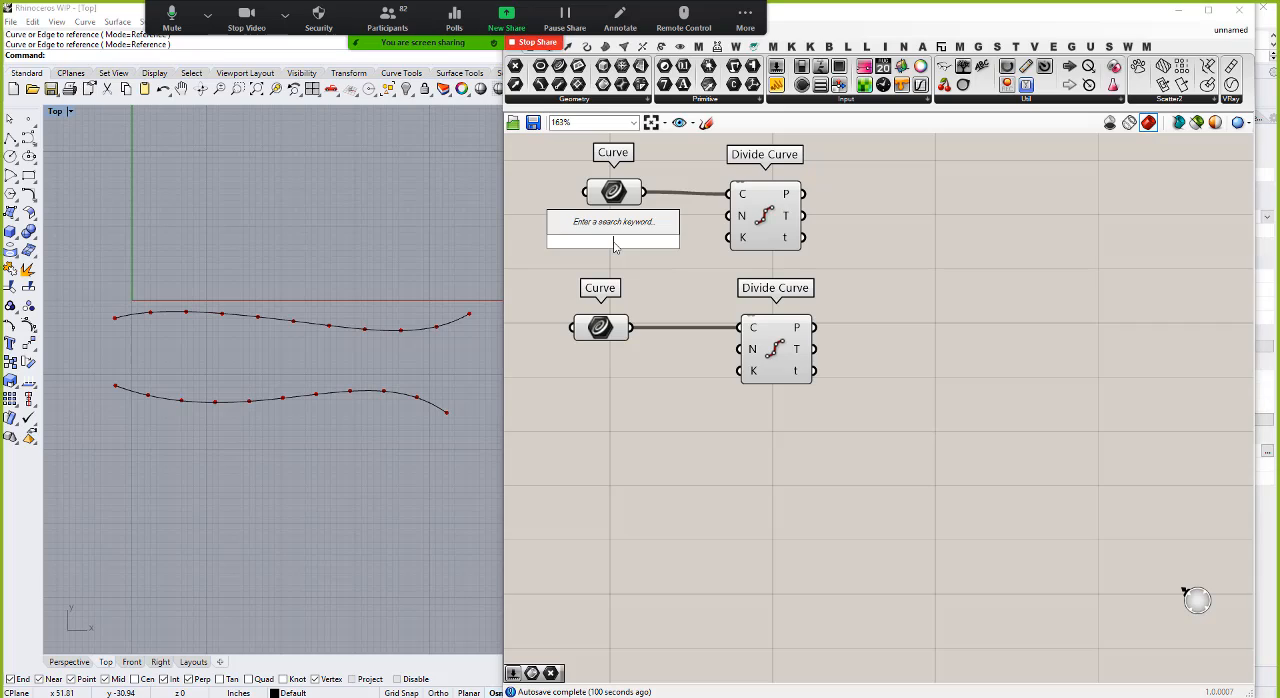
type("10")
key("Return")
left_click_drag(706, 244, 729, 216)
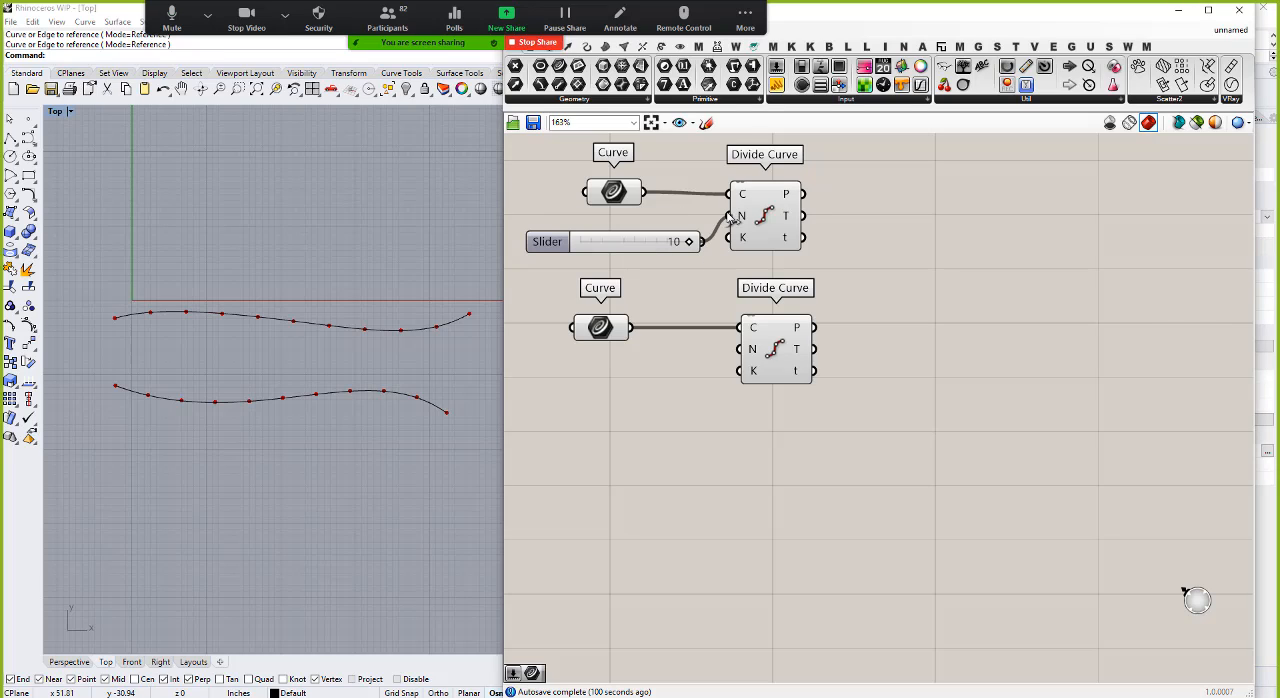
Step: Duplicate the Count slider, place the copy below the lower Curve parameter and connect it to the lower Divide Curve's N input
left_click(622, 246)
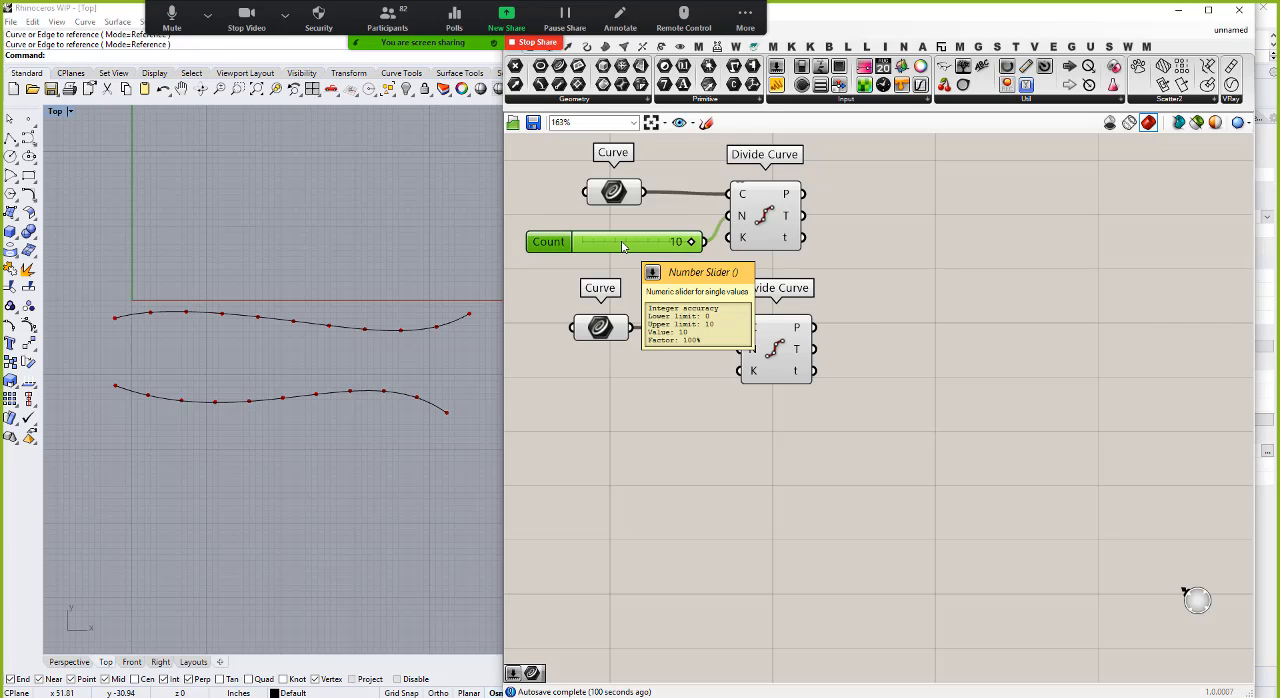
key("ctrl+c")
key("ctrl+v")
left_click_drag(620, 260, 616, 381)
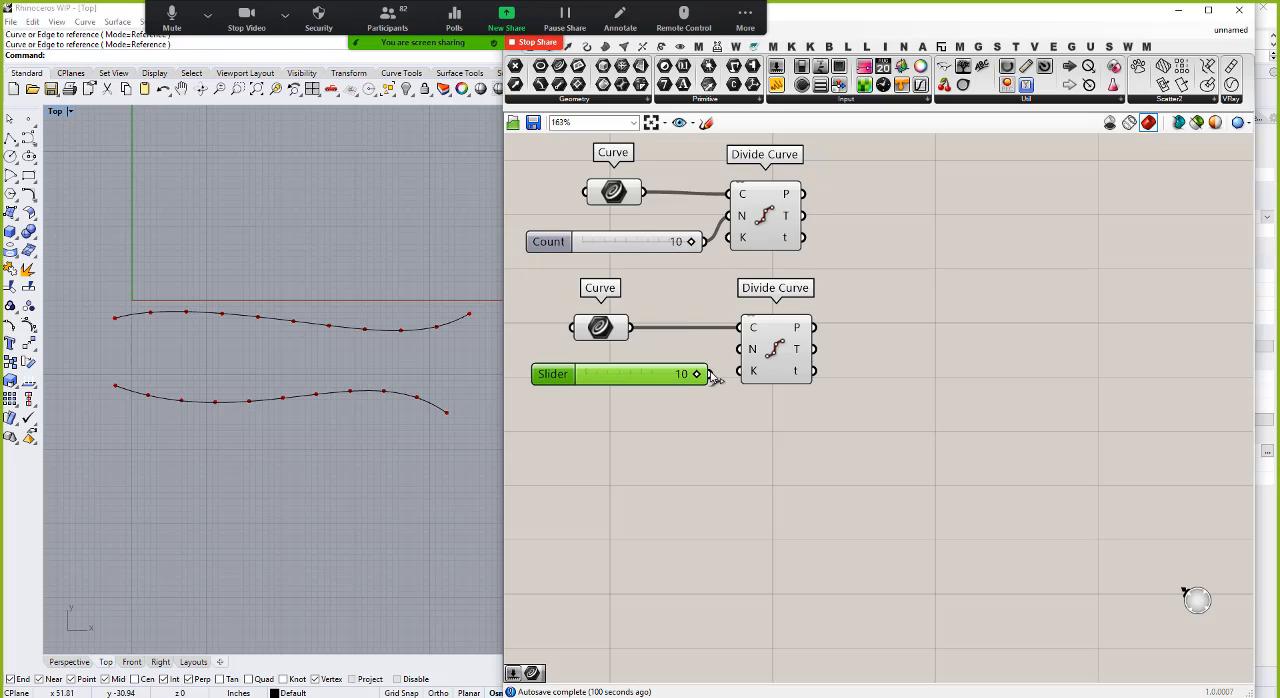
left_click_drag(710, 374, 741, 349)
Step: Add a Line component and connect the upper division points to input A and the lower division points to input B
double_click(943, 284)
type("line")
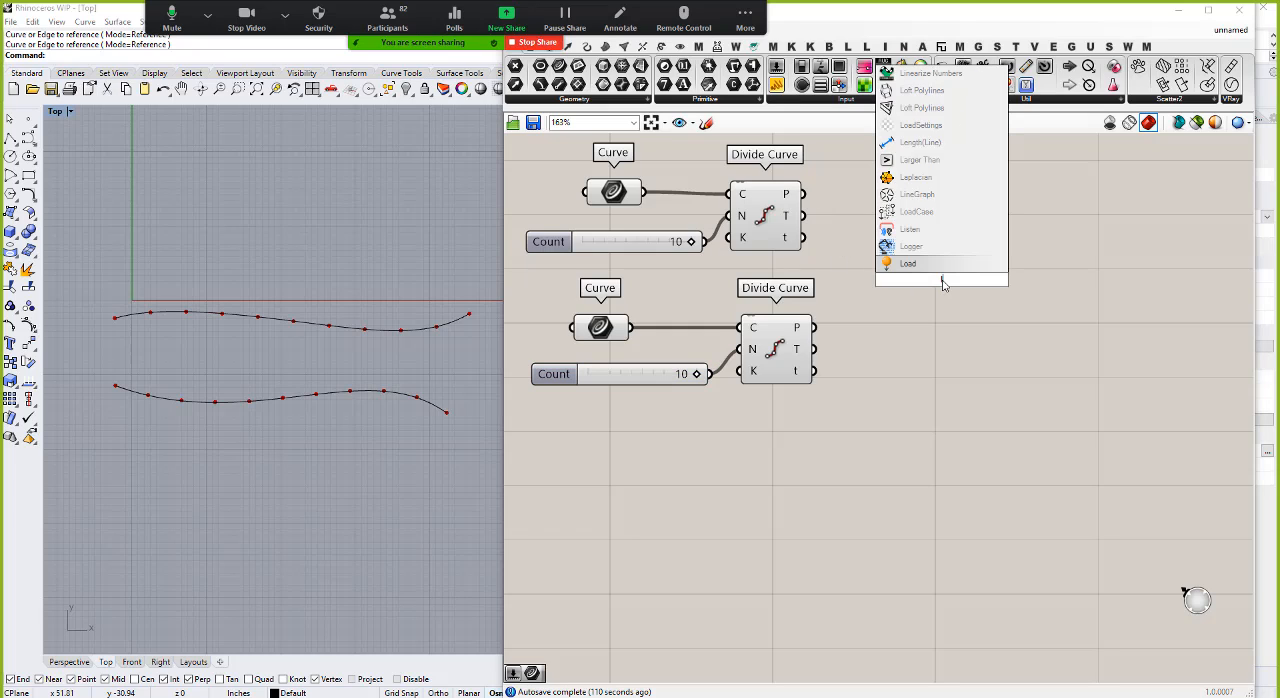
left_click(910, 263)
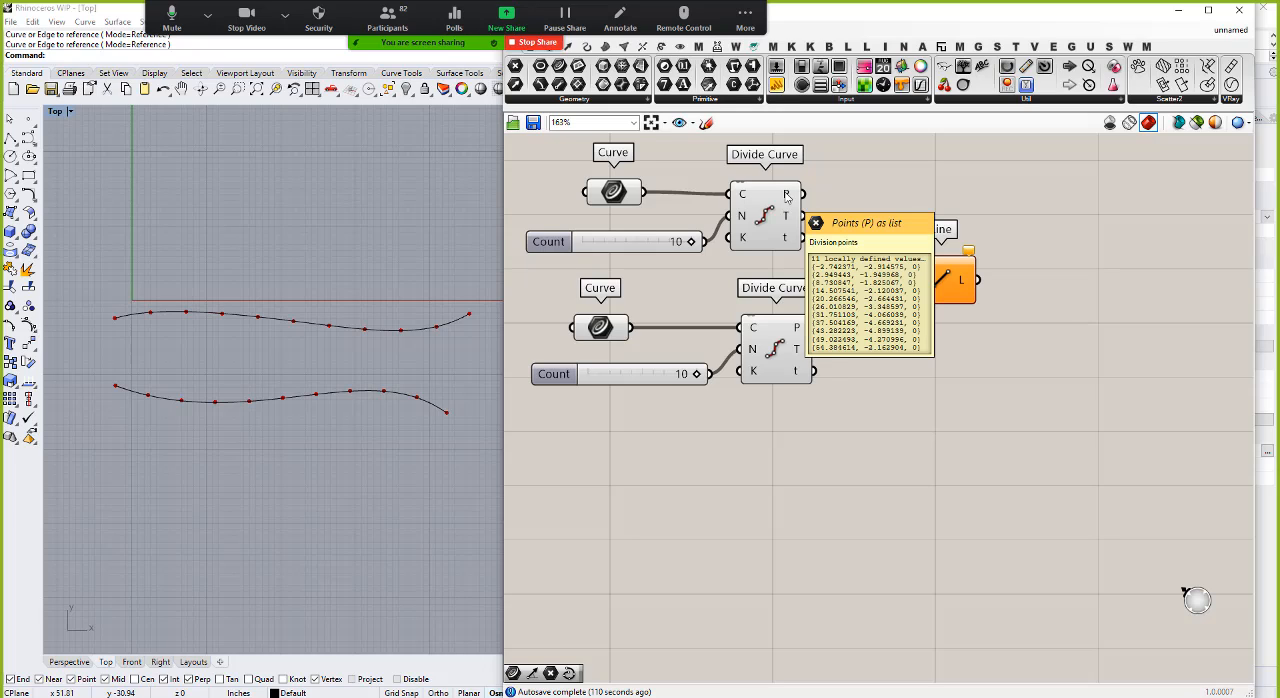
mouse_move(798, 336)
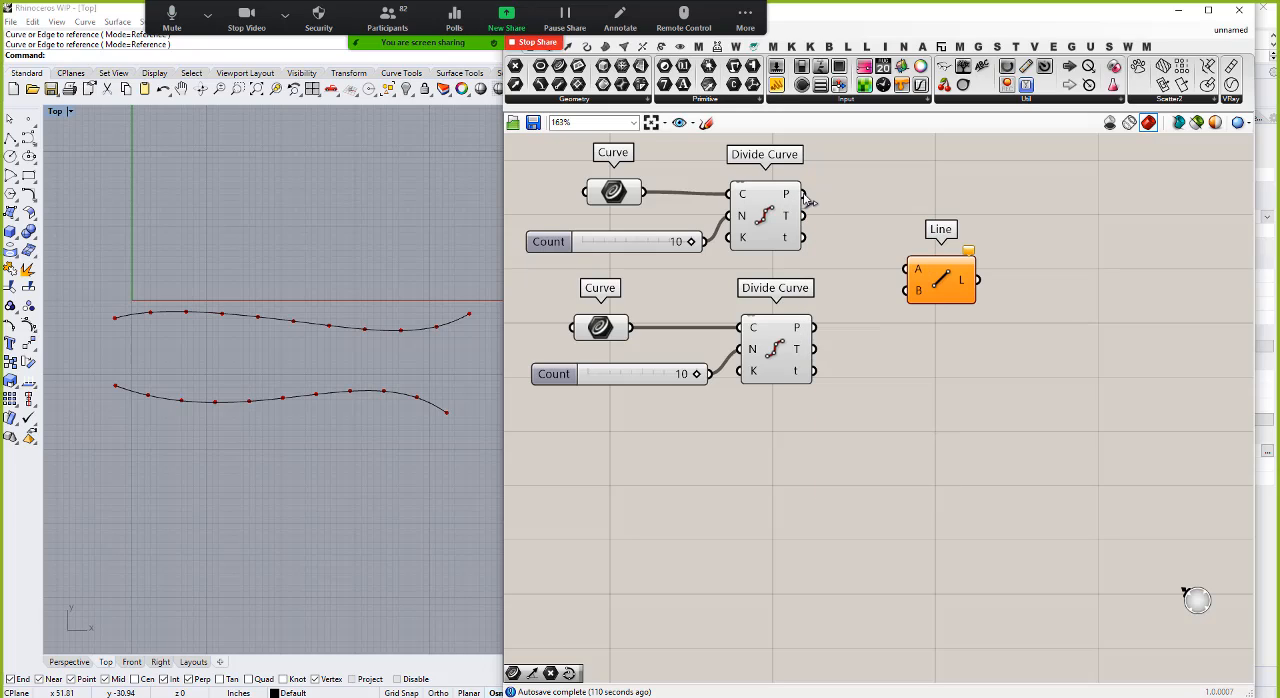
left_click_drag(805, 194, 908, 268)
left_click_drag(814, 328, 908, 291)
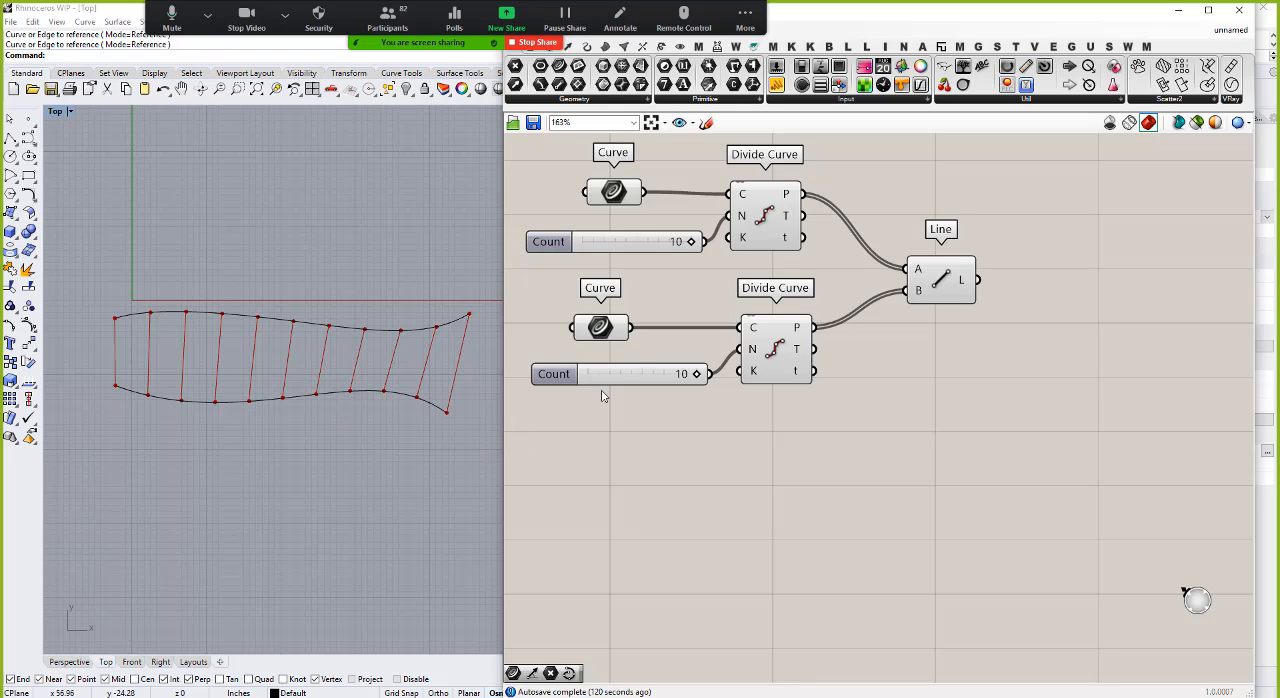
Step: Set the lower curve's Count slider to 6
left_click_drag(700, 381, 654, 378)
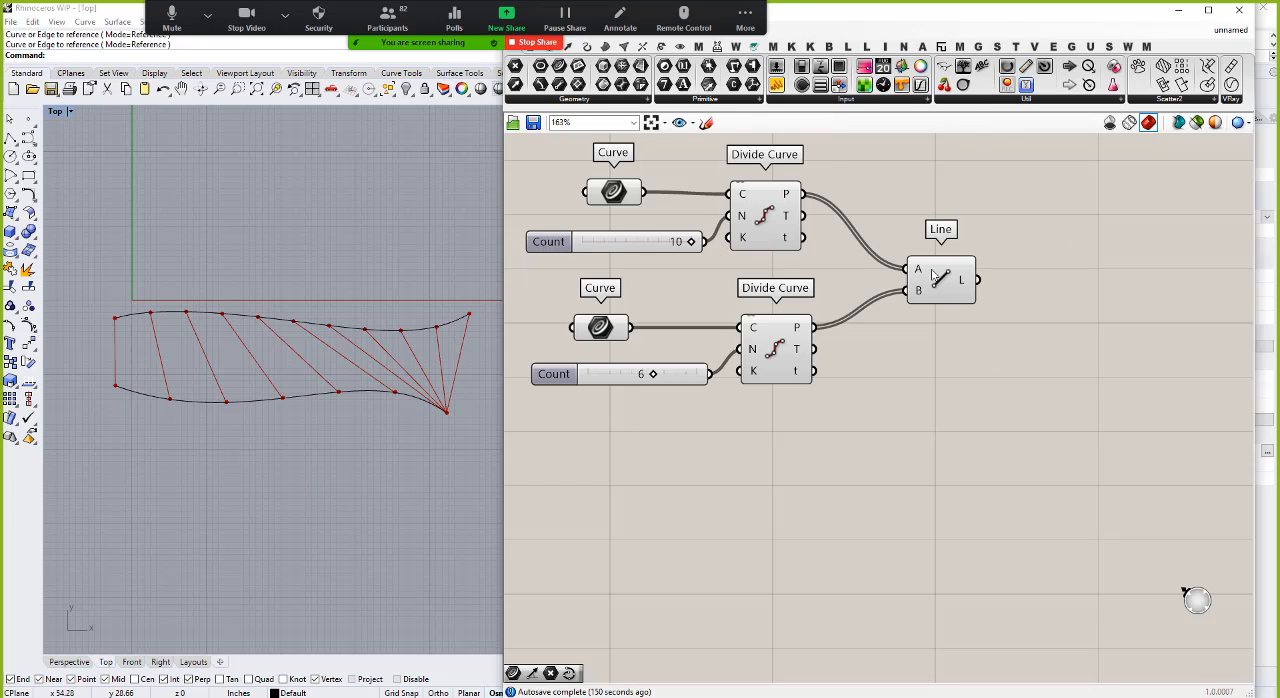
Step: Move the Line component farther right on the canvas and add a Longest List component
left_click_drag(933, 276, 1120, 243)
left_click(1003, 349)
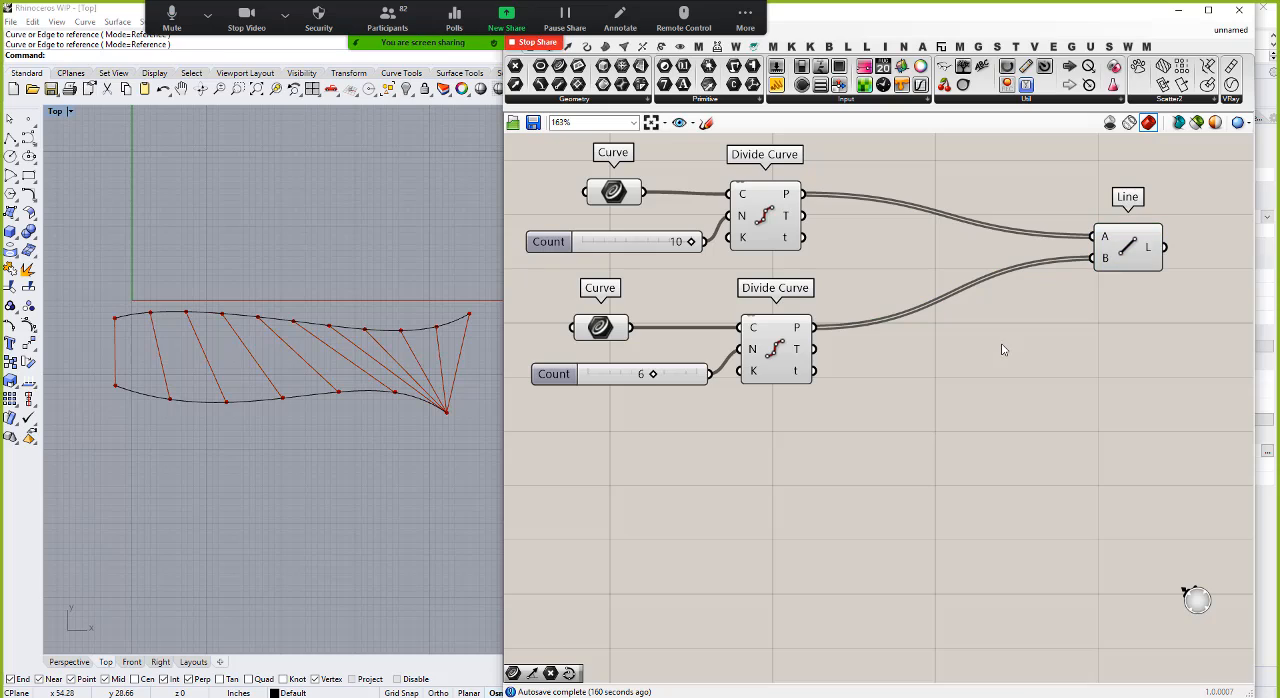
double_click(1003, 349)
type("lo")
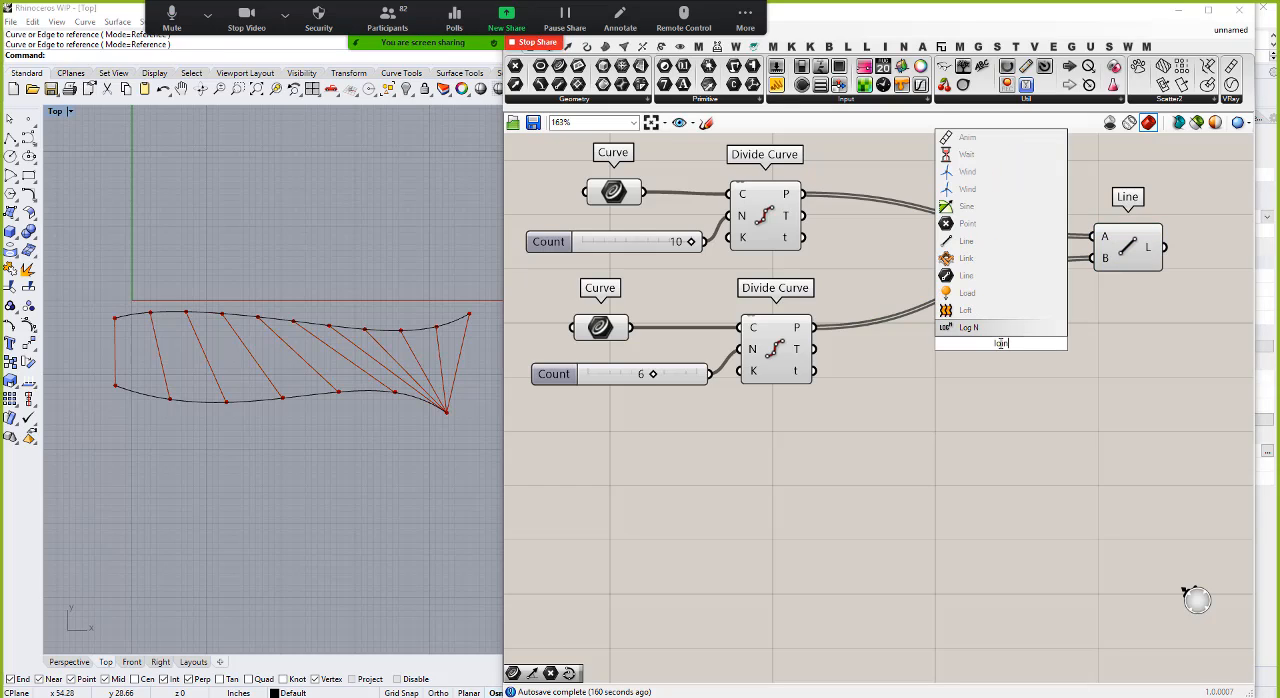
type("ng")
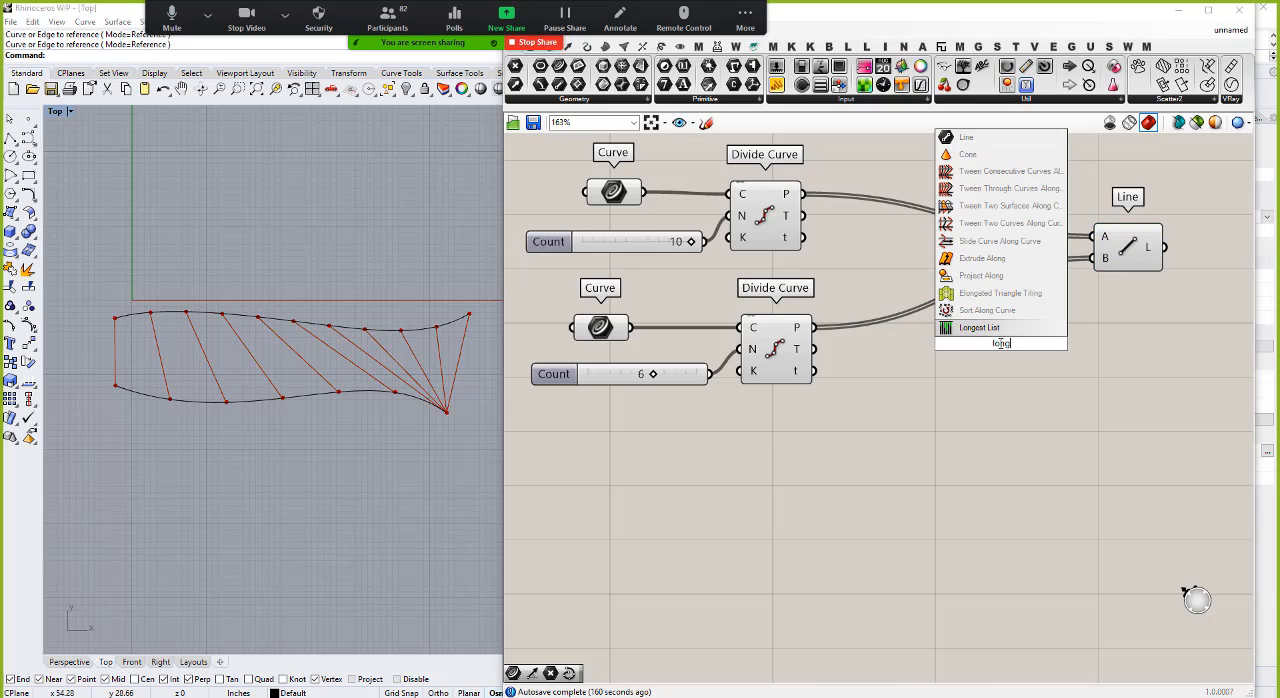
key("Return")
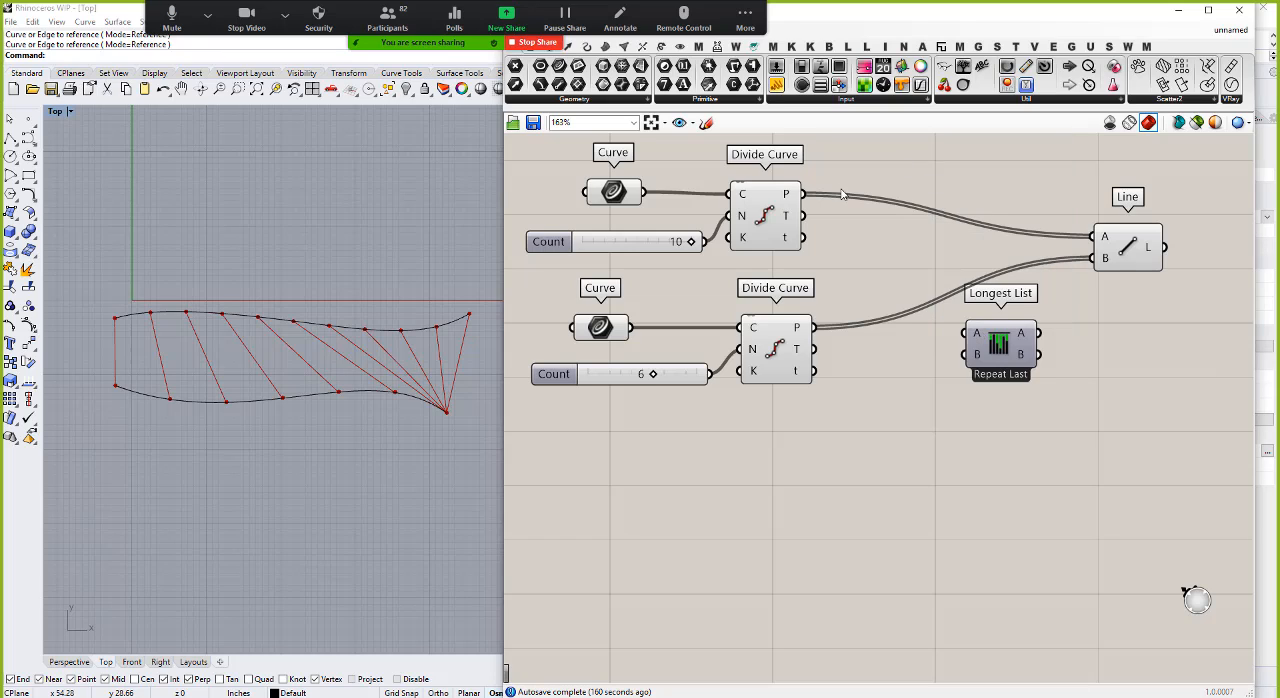
Step: Connect the upper and lower division points through Longest List's A and B to the matching Line inputs
left_click_drag(802, 194, 966, 333)
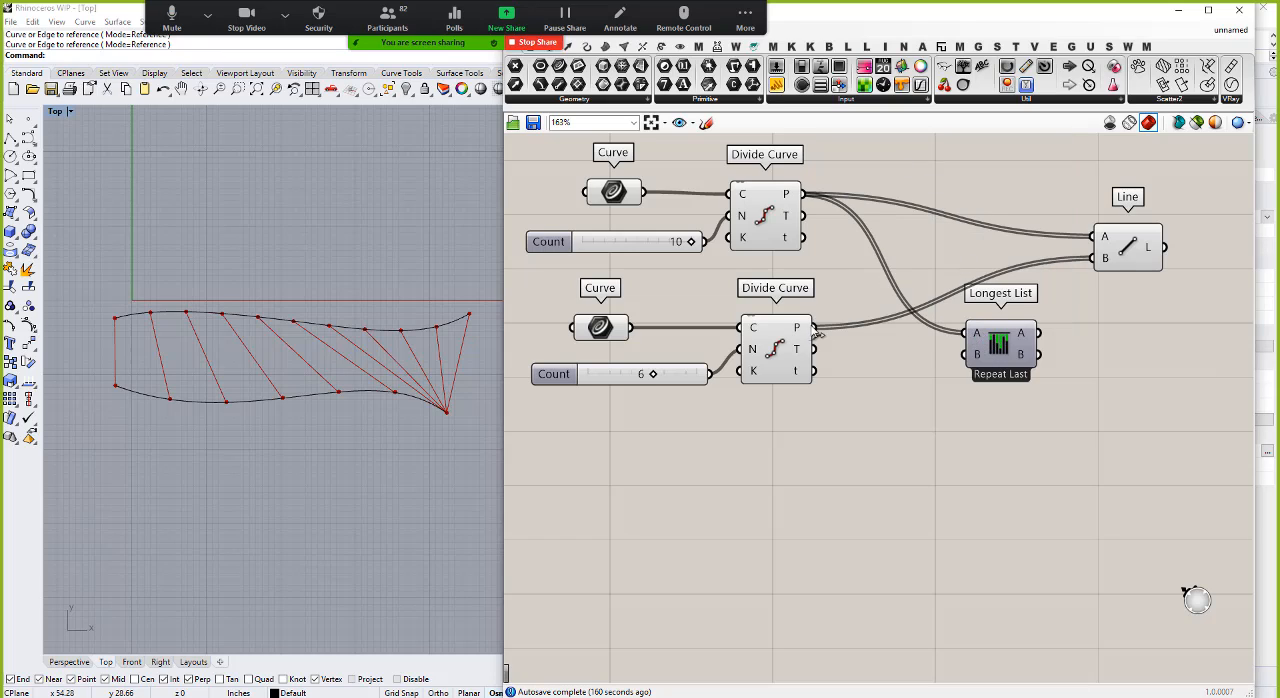
mouse_move(818, 333)
left_mouse_down()
mouse_move(966, 355)
mouse_move(975, 285)
mouse_move(922, 253)
mouse_move(1087, 238)
left_mouse_up()
mouse_move(948, 247)
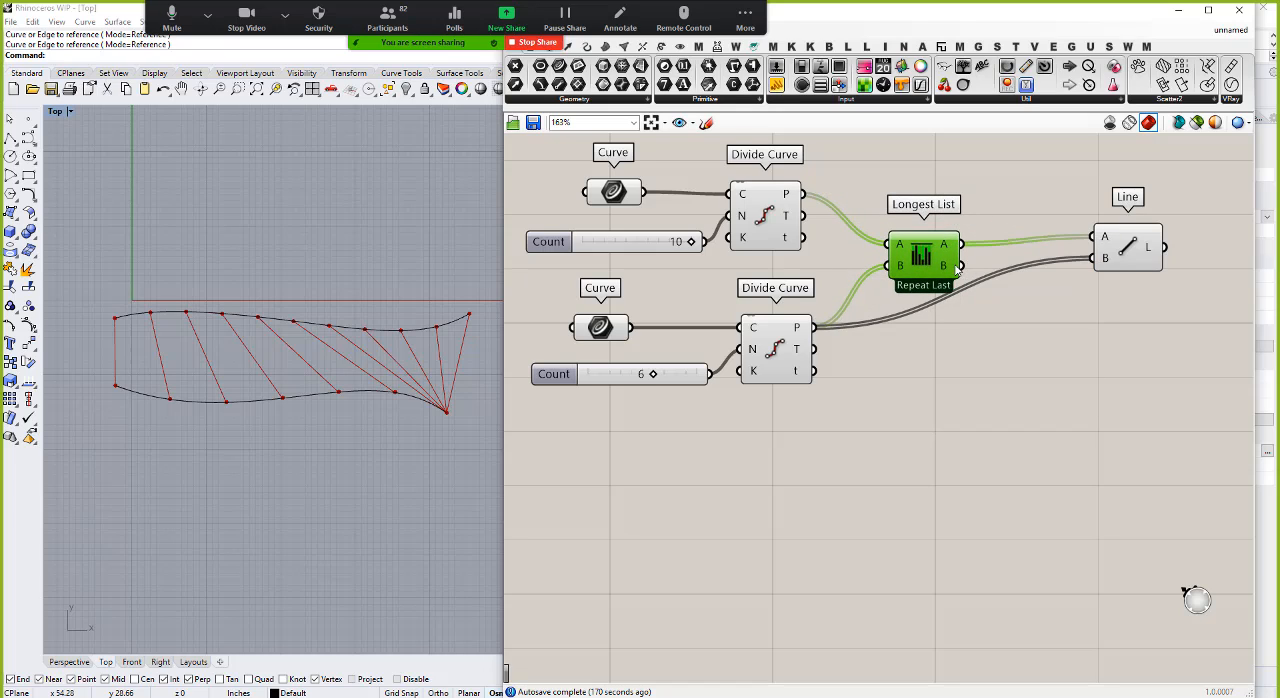
left_click_drag(962, 265, 1114, 258)
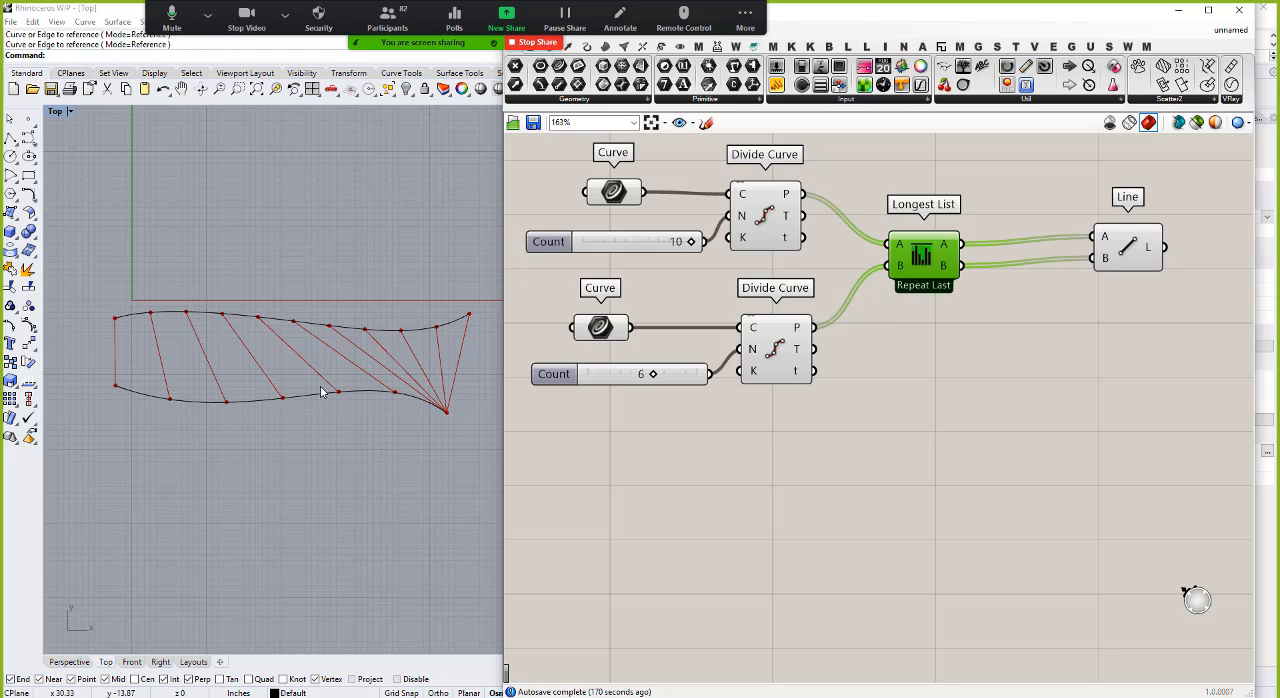
Step: Switch the Longest List matching mode to Repeat First, Interpolate and finally Wrap to compare the connecting lines
right_click(927, 258)
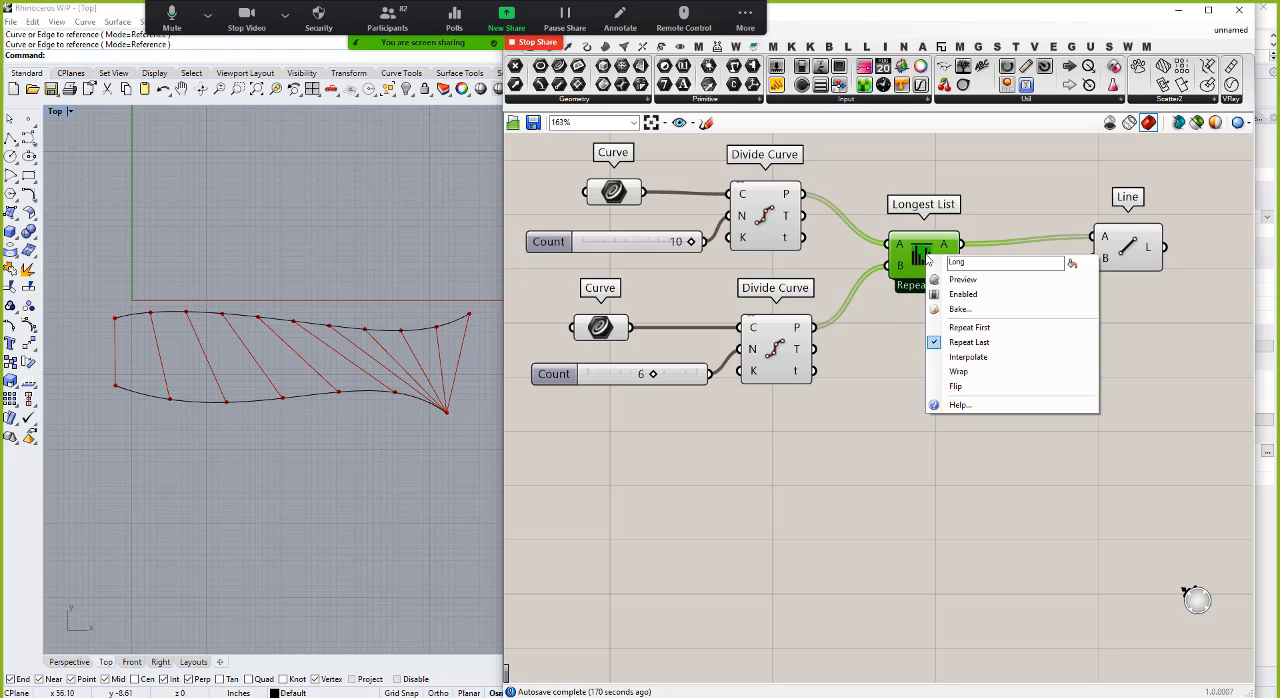
left_click(956, 330)
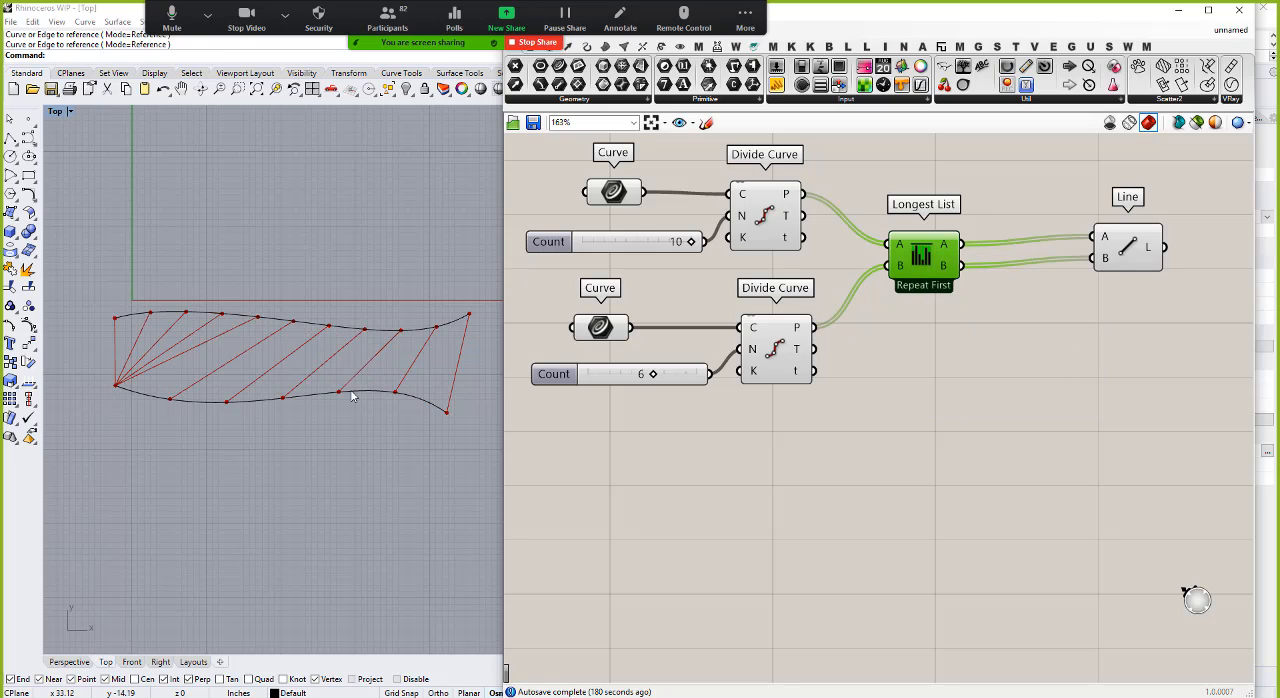
right_click(921, 256)
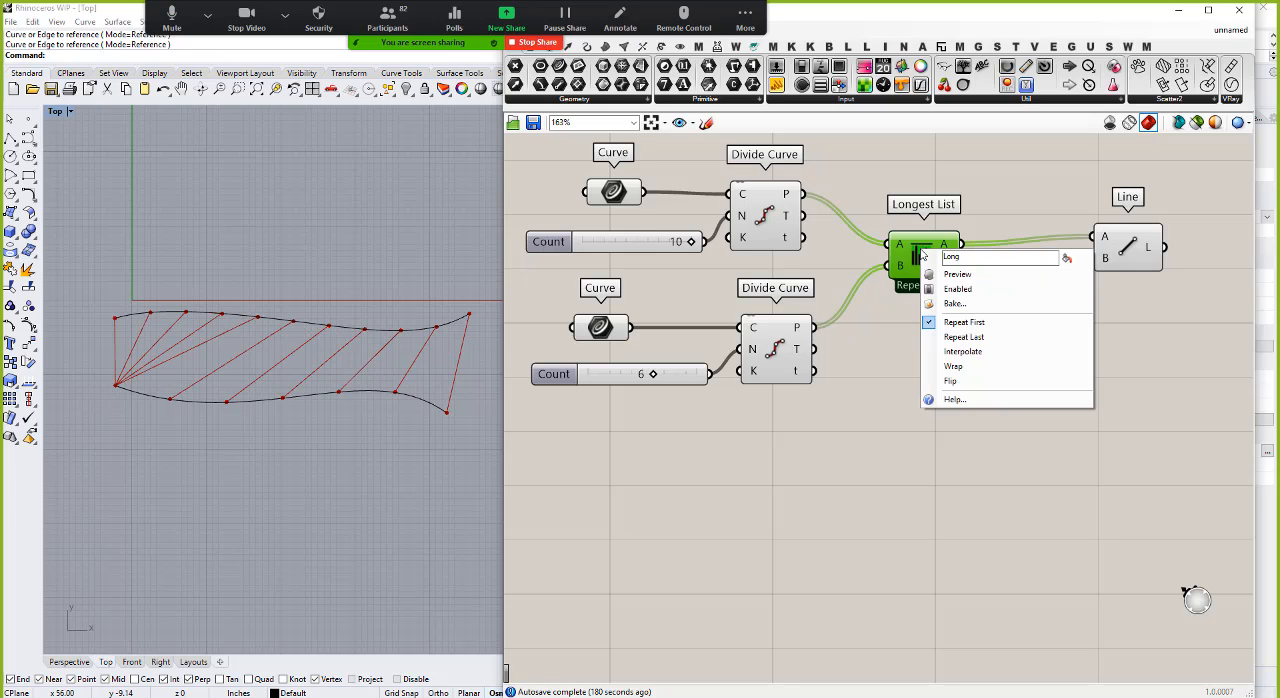
left_click(963, 355)
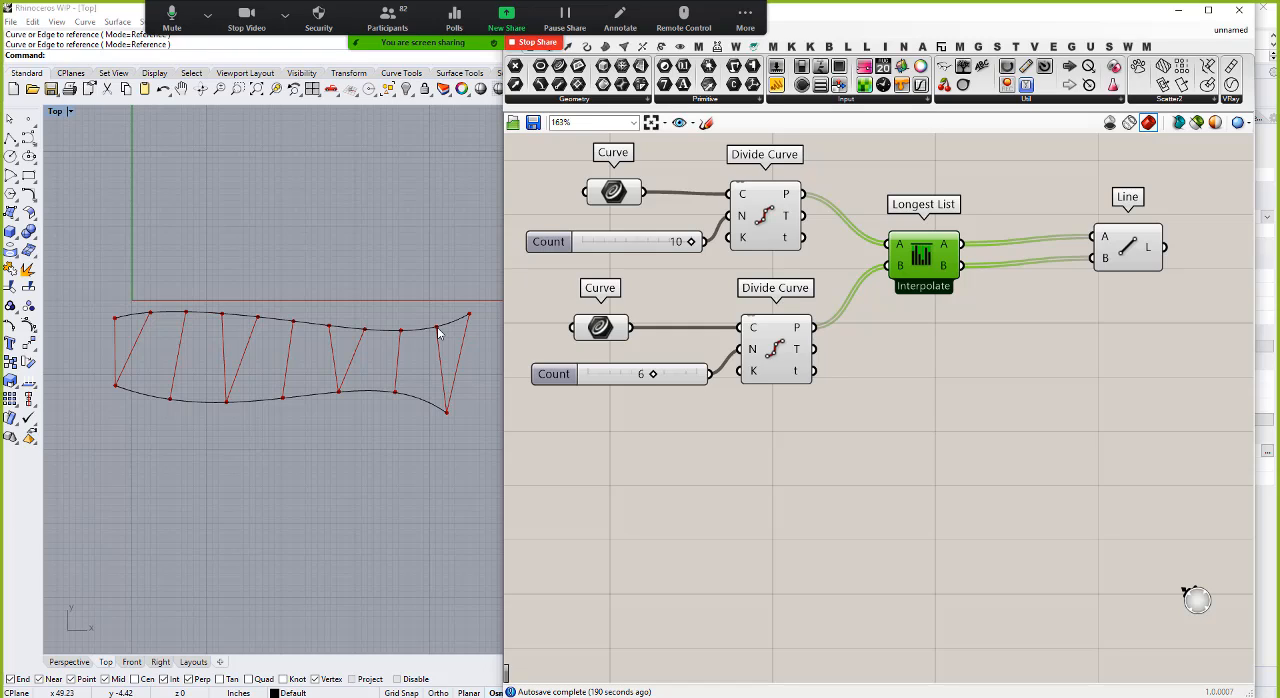
right_click(928, 256)
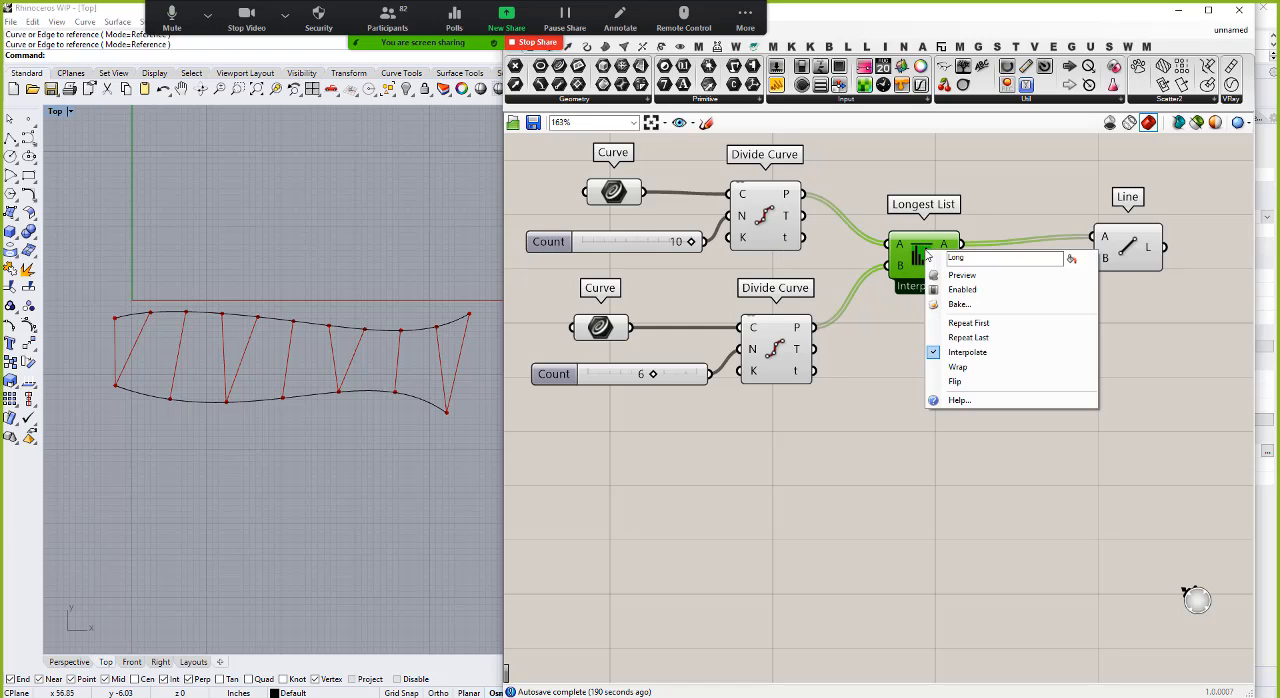
left_click(959, 368)
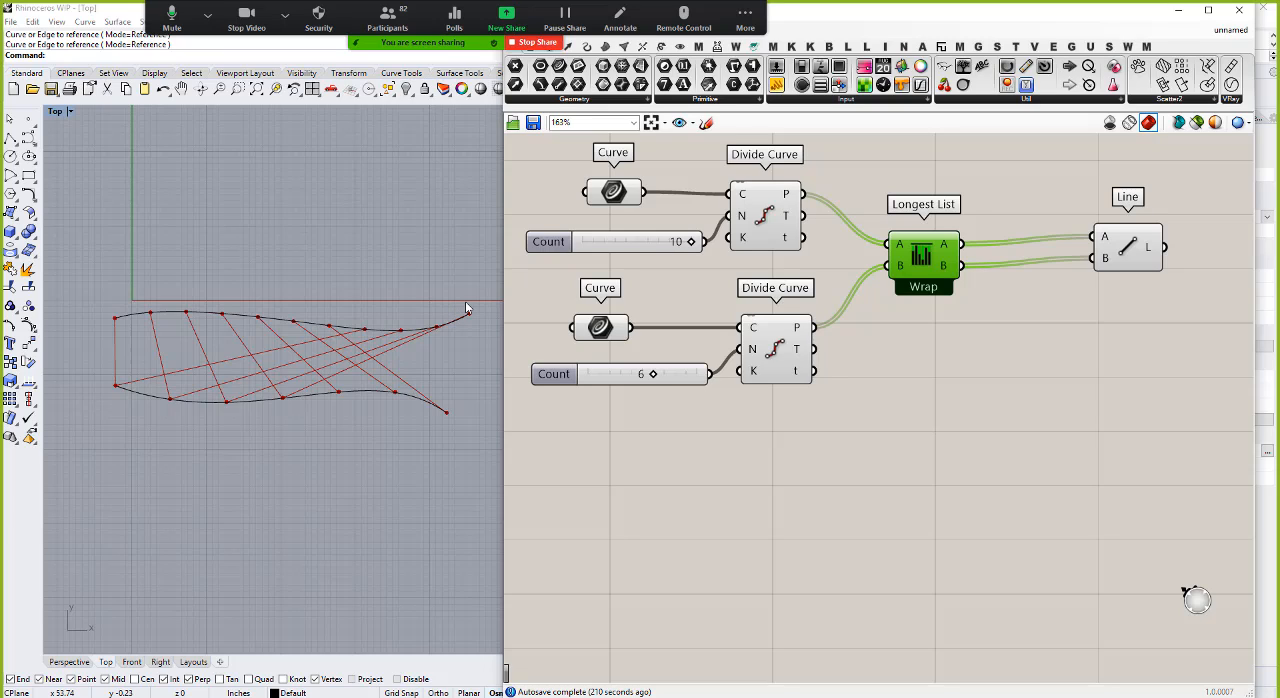
Step: Shift the Longest List component closer to Line and set the lower curve's Count slider to 10
left_click_drag(935, 260, 981, 260)
left_click_drag(655, 376, 696, 376)
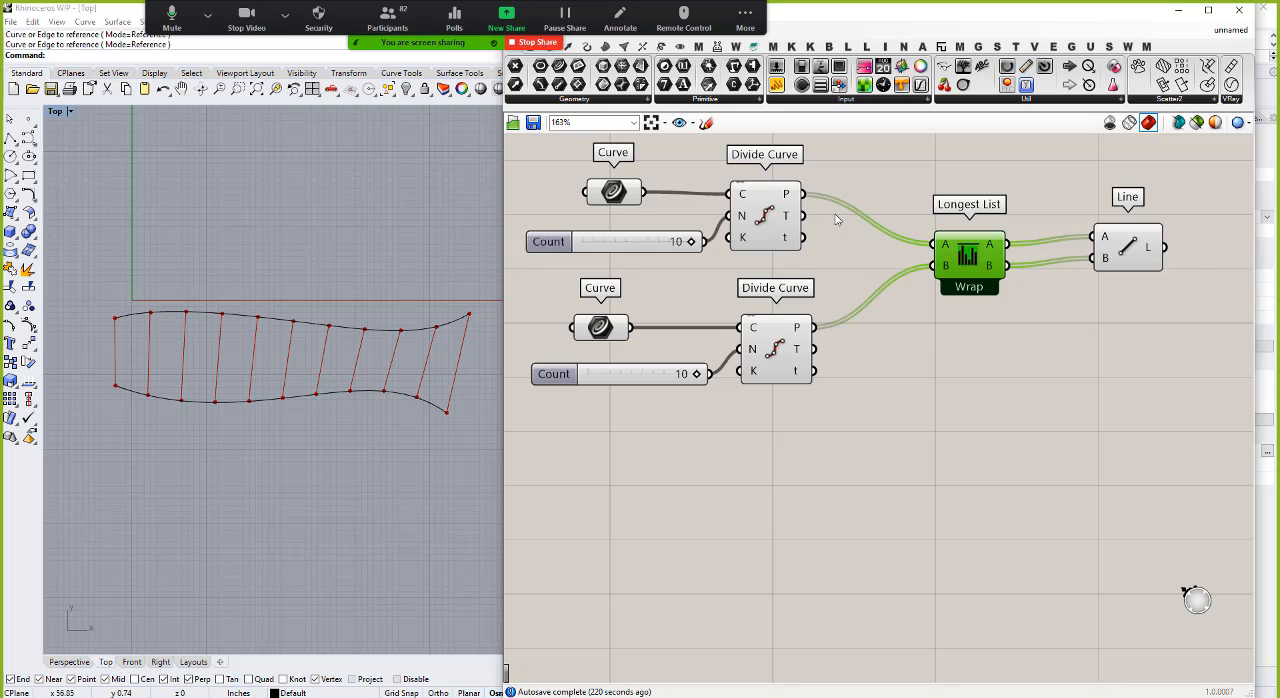
Step: Connect the upper division points directly to Line input A and delete the Longest List component
left_click_drag(806, 194, 1092, 237)
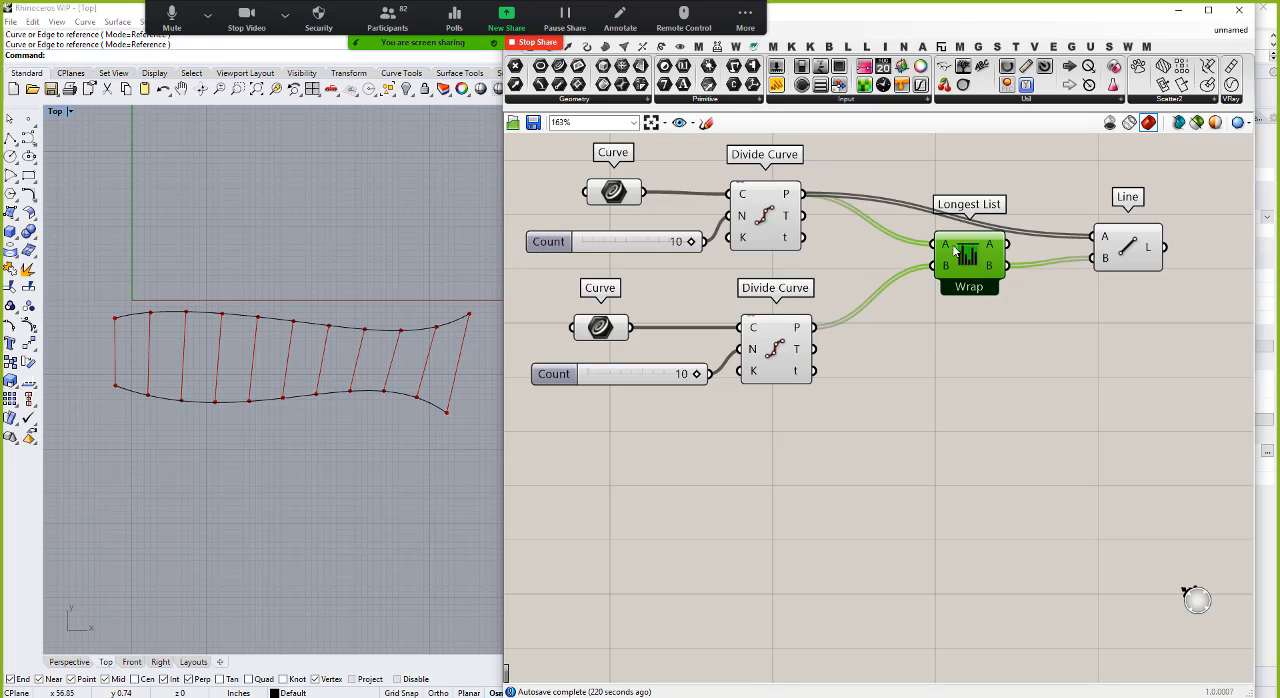
left_click_drag(955, 252, 1073, 397)
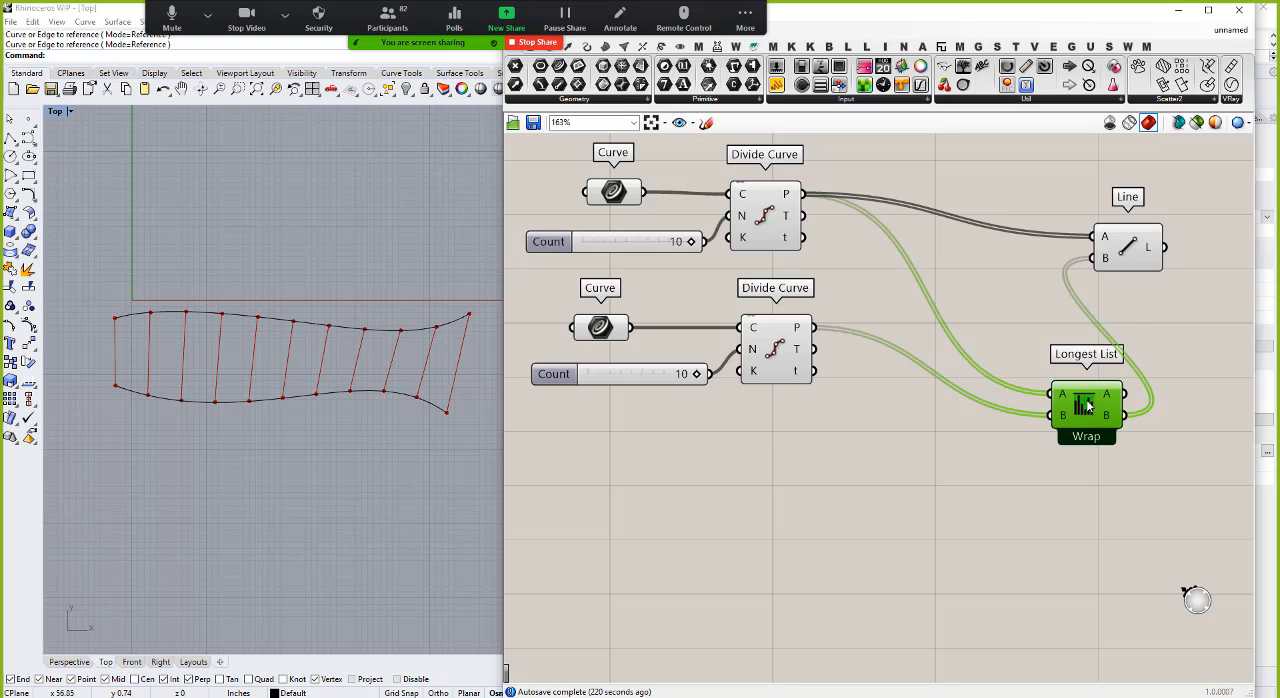
key("Delete")
Step: Add a Shift List component and connect the lower curve's division points to its L input
double_click(923, 336)
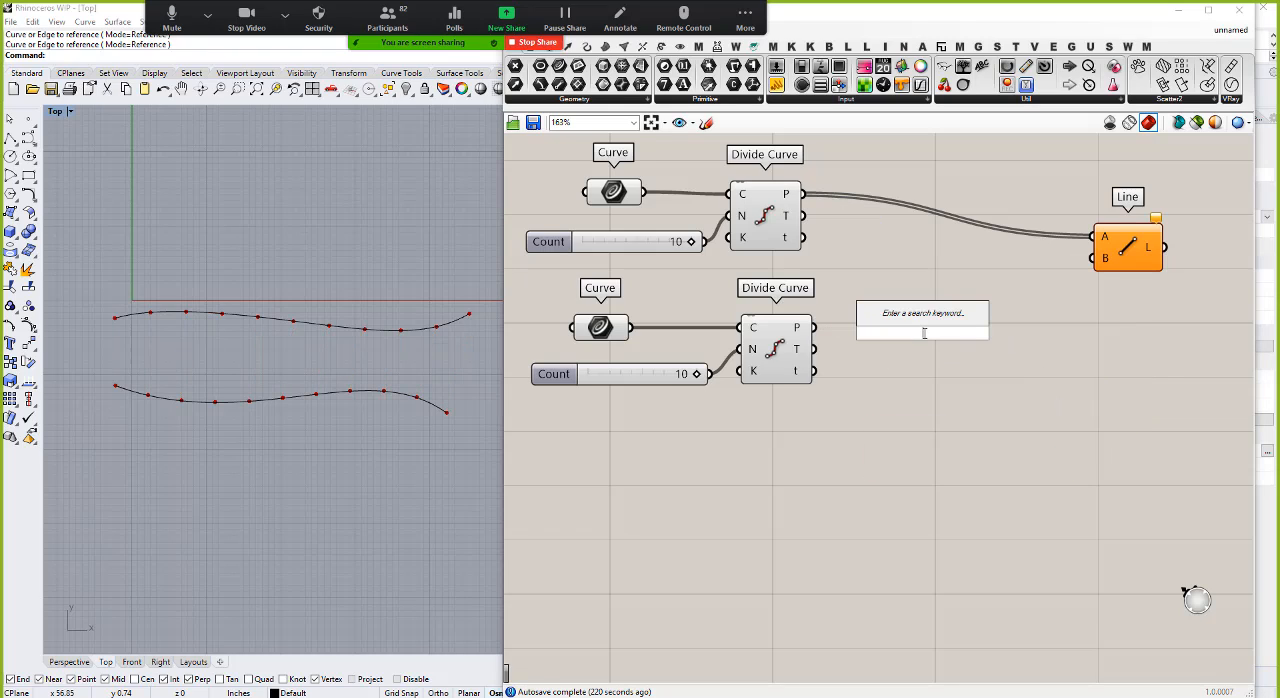
type("sh")
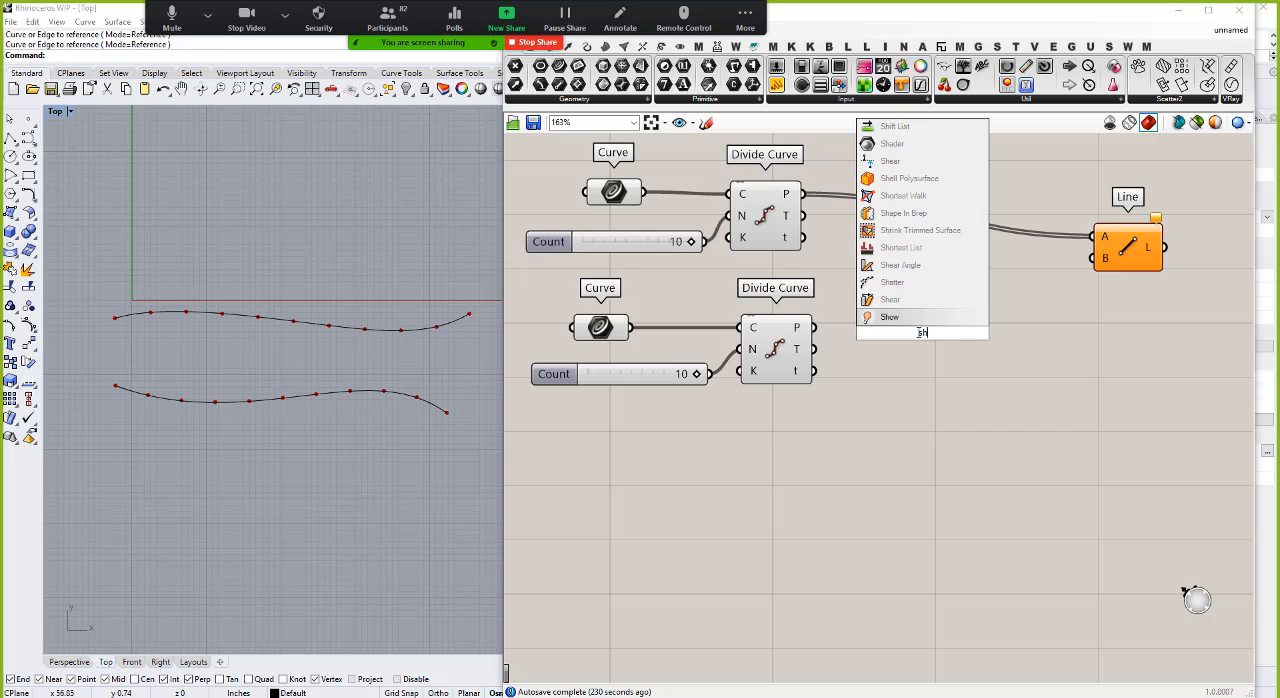
type("ift")
key("Return")
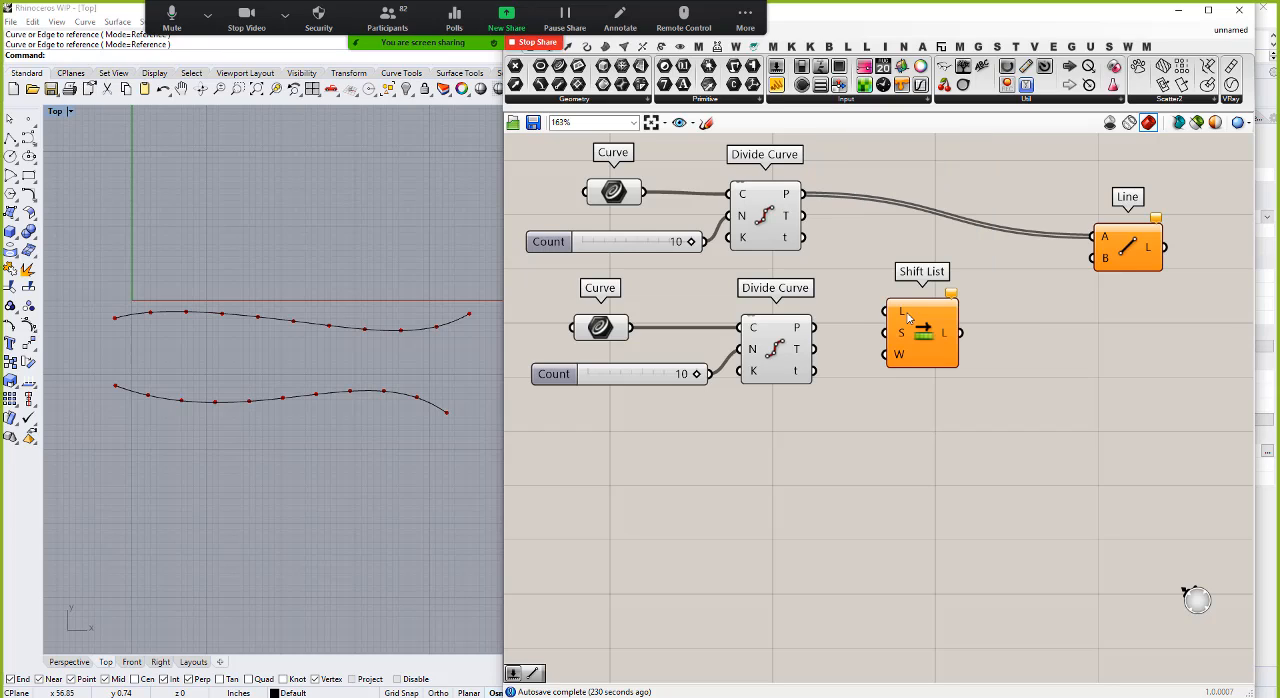
left_click_drag(815, 327, 981, 381)
Step: Add a number slider from 6 to Shift List's S input, set it to 0, and connect the shifted list to Line input B
left_click(845, 453)
double_click(845, 453)
type("6")
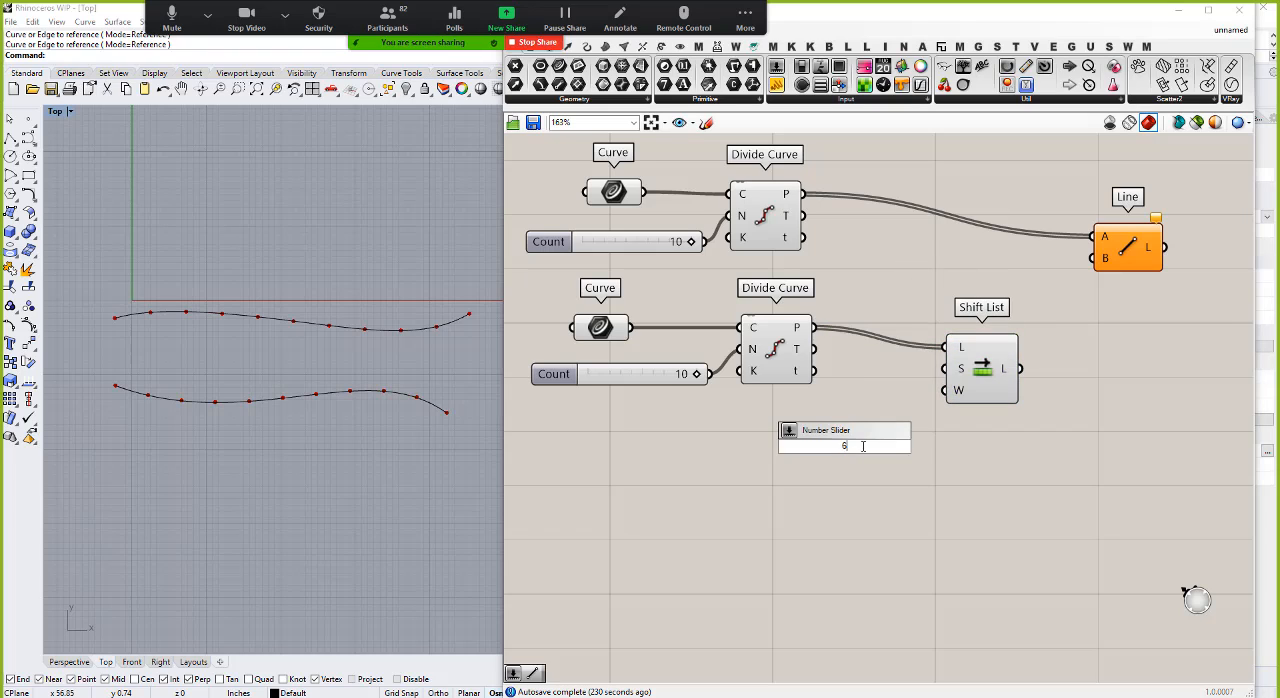
key("Return")
left_click_drag(936, 448, 1093, 259)
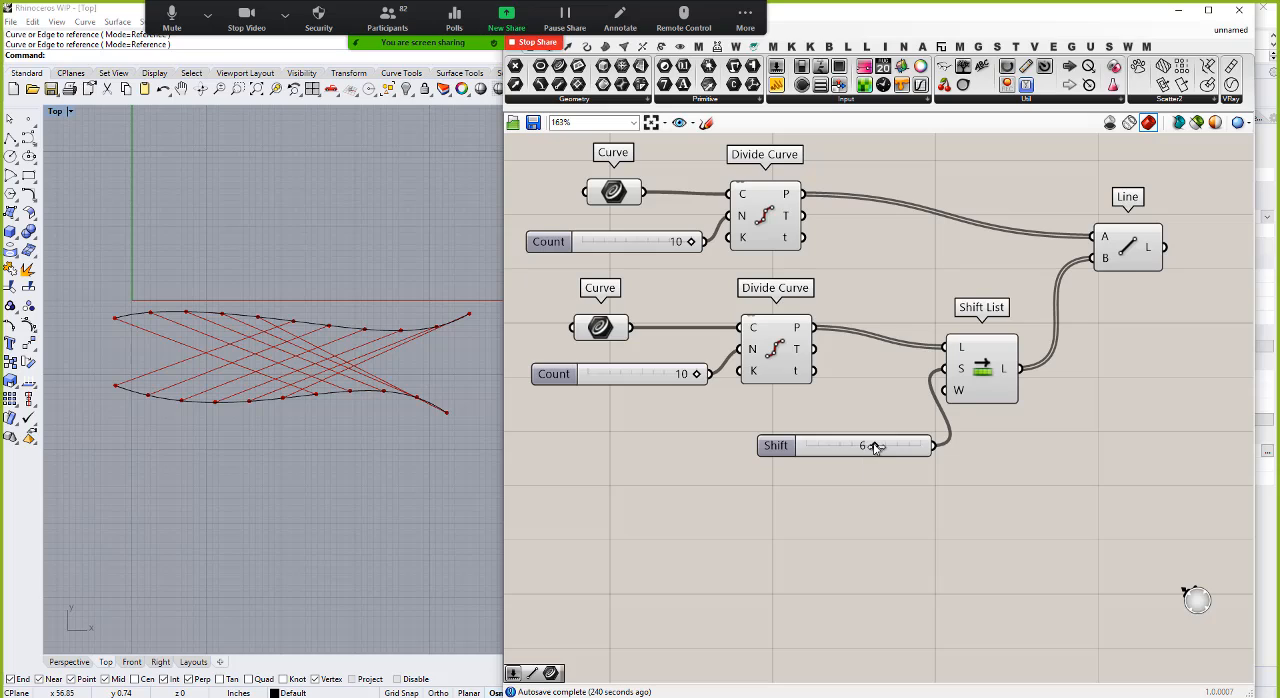
left_click_drag(874, 445, 810, 447)
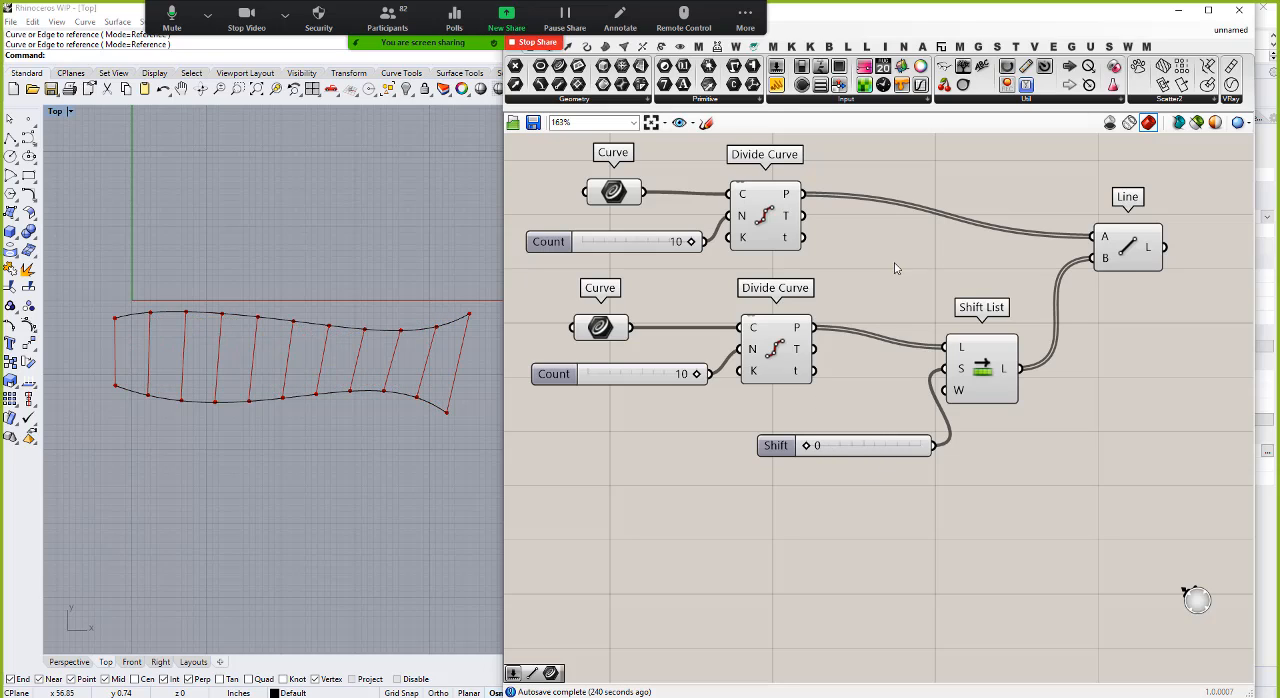
Step: Add two Point List components, one fed by the shifted list and the other by the upper division points
double_click(915, 163)
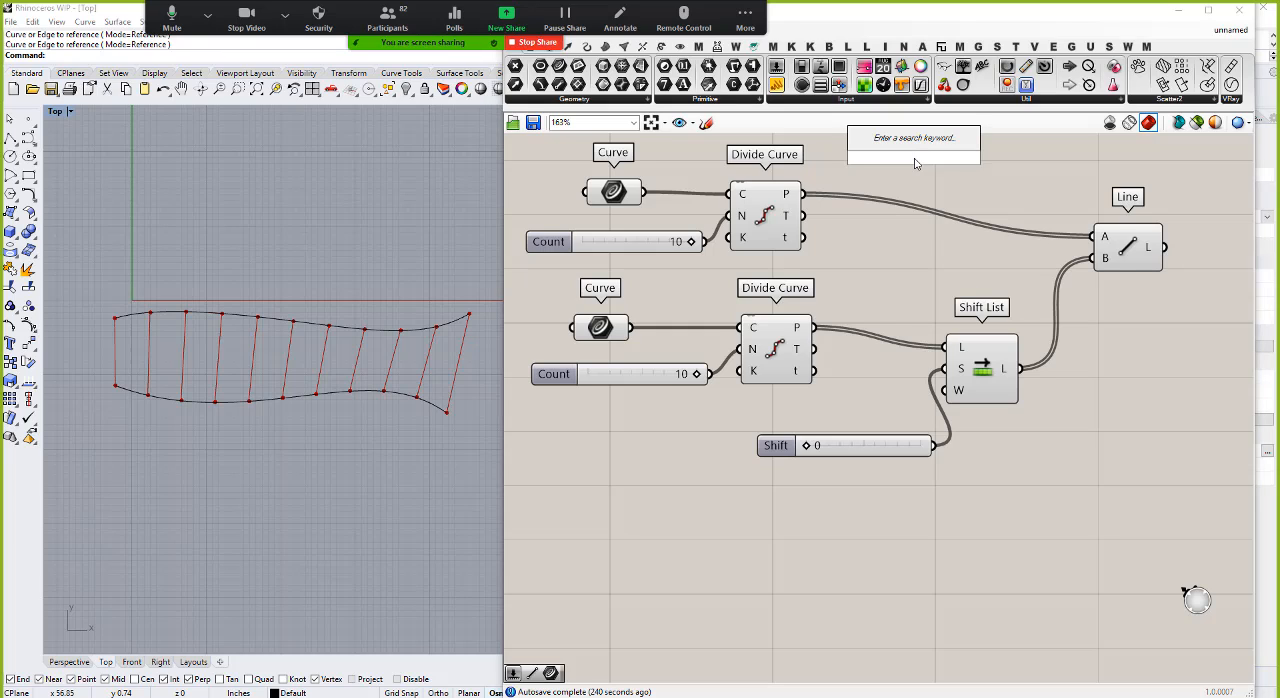
type("point")
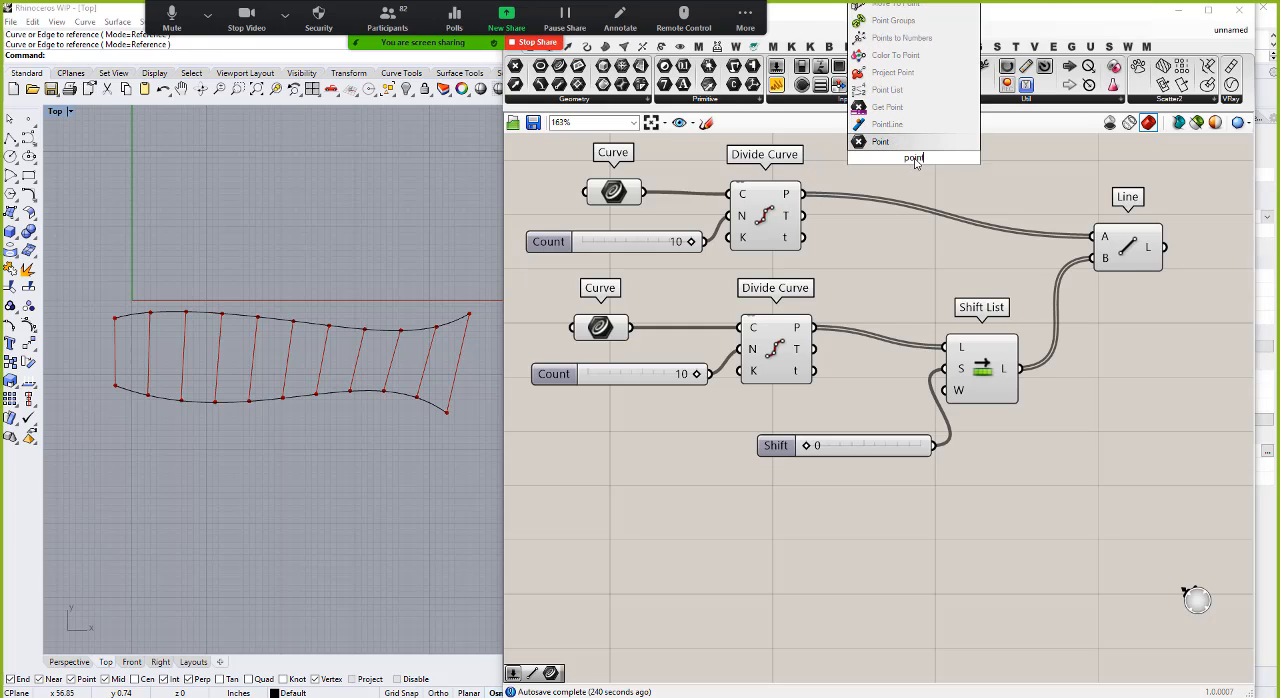
left_click(890, 124)
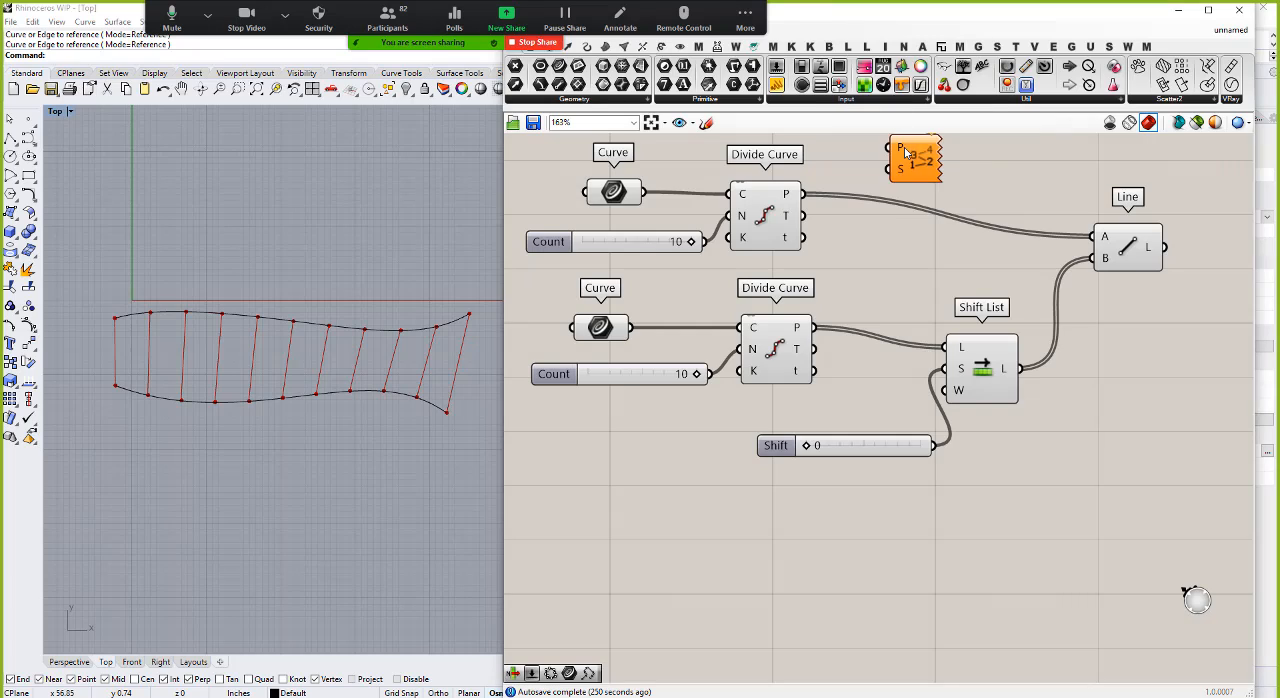
left_click_drag(927, 165, 1104, 450)
left_click_drag(1020, 369, 1041, 189)
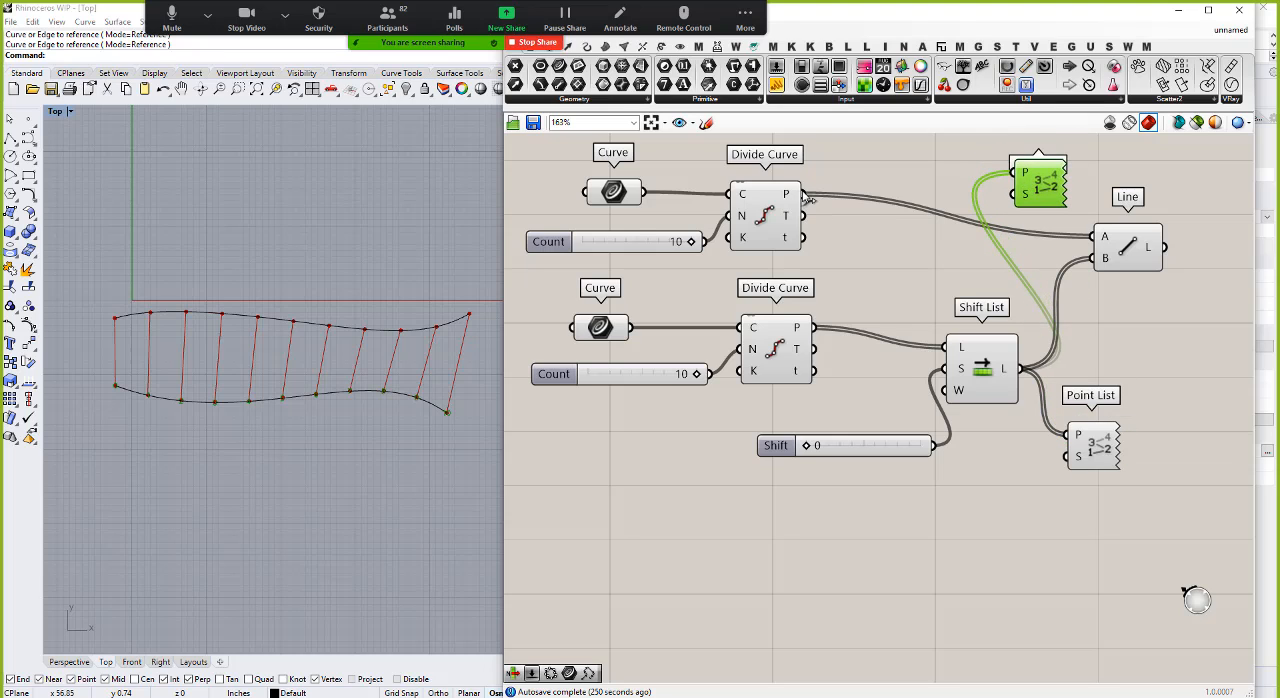
left_click_drag(802, 194, 1014, 174)
scroll(939, 309, "down", 3)
scroll(1000, 242, "up", 2)
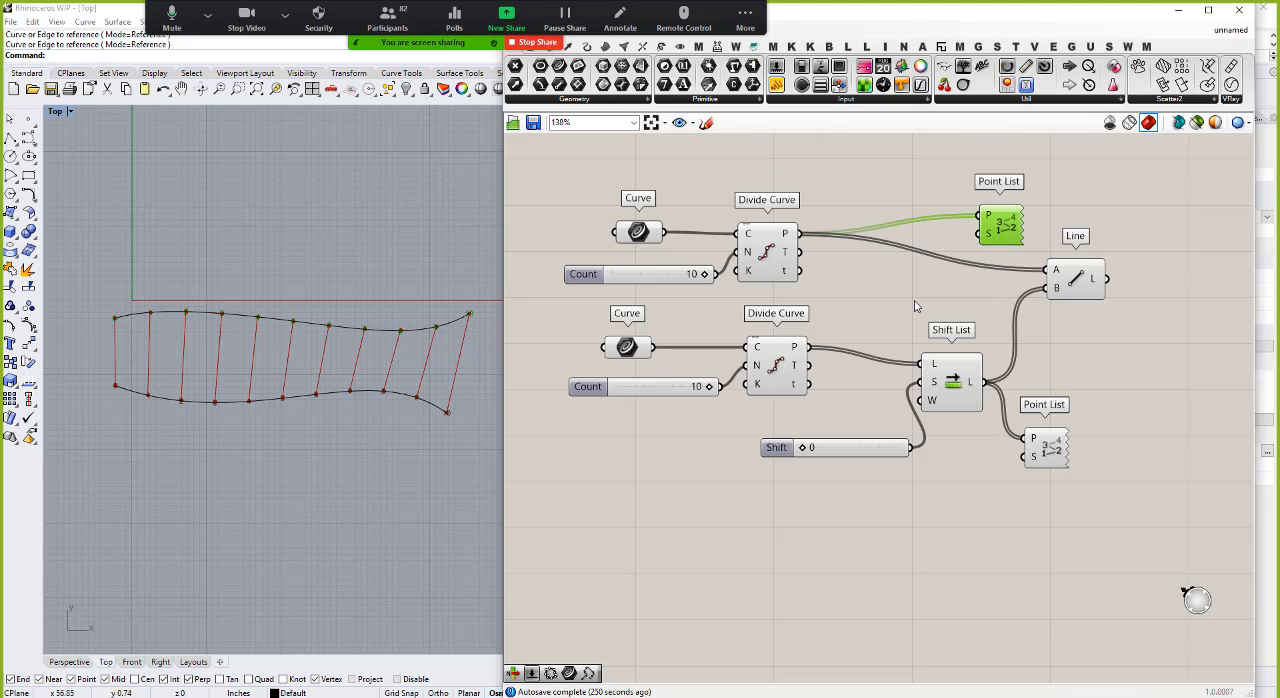
Step: Add a number slider with value 2 and connect it to the S input of both Point List components
double_click(914, 305)
type("2")
key("Return")
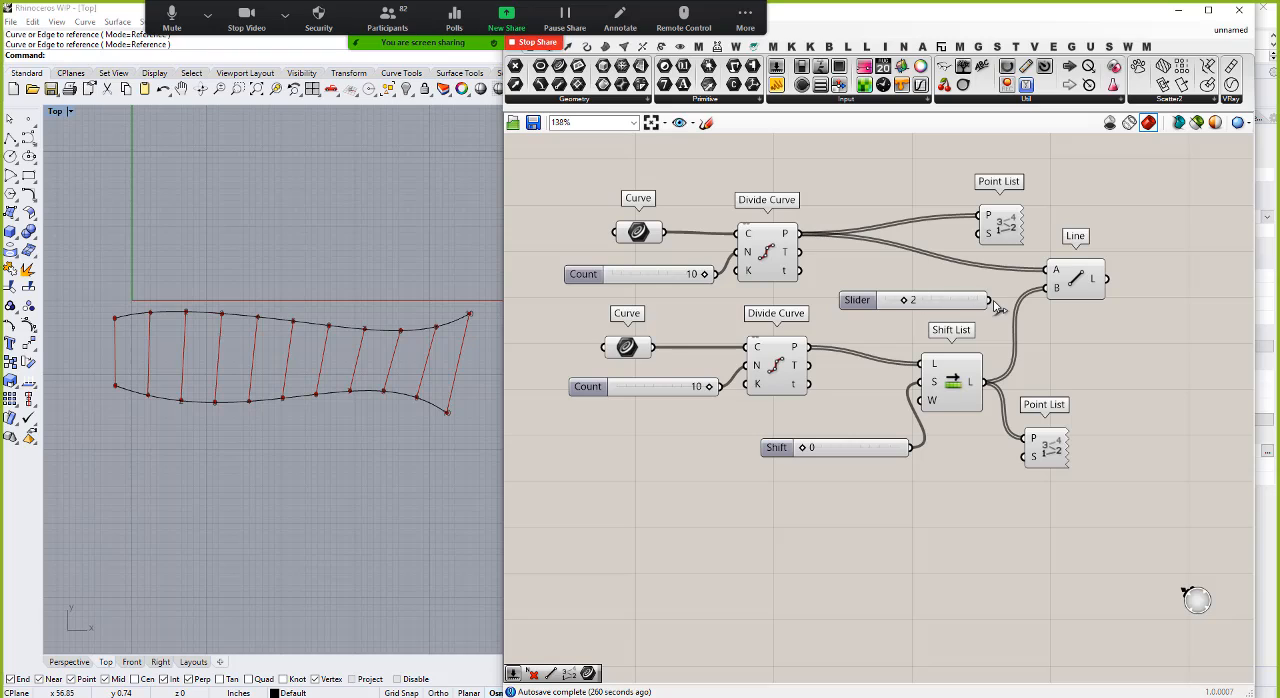
left_click_drag(980, 233, 1031, 456)
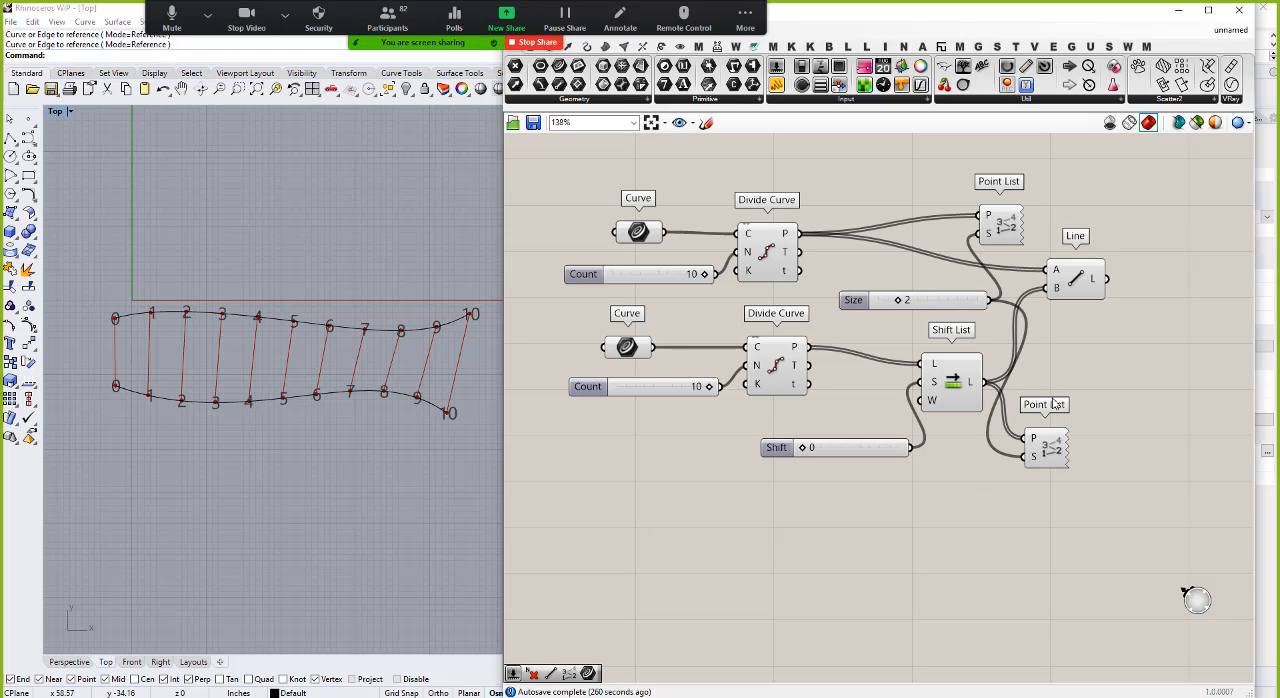
Step: Place the lower Point List beside Shift List and set the Shift slider to 4
left_click_drag(1053, 402, 1076, 325)
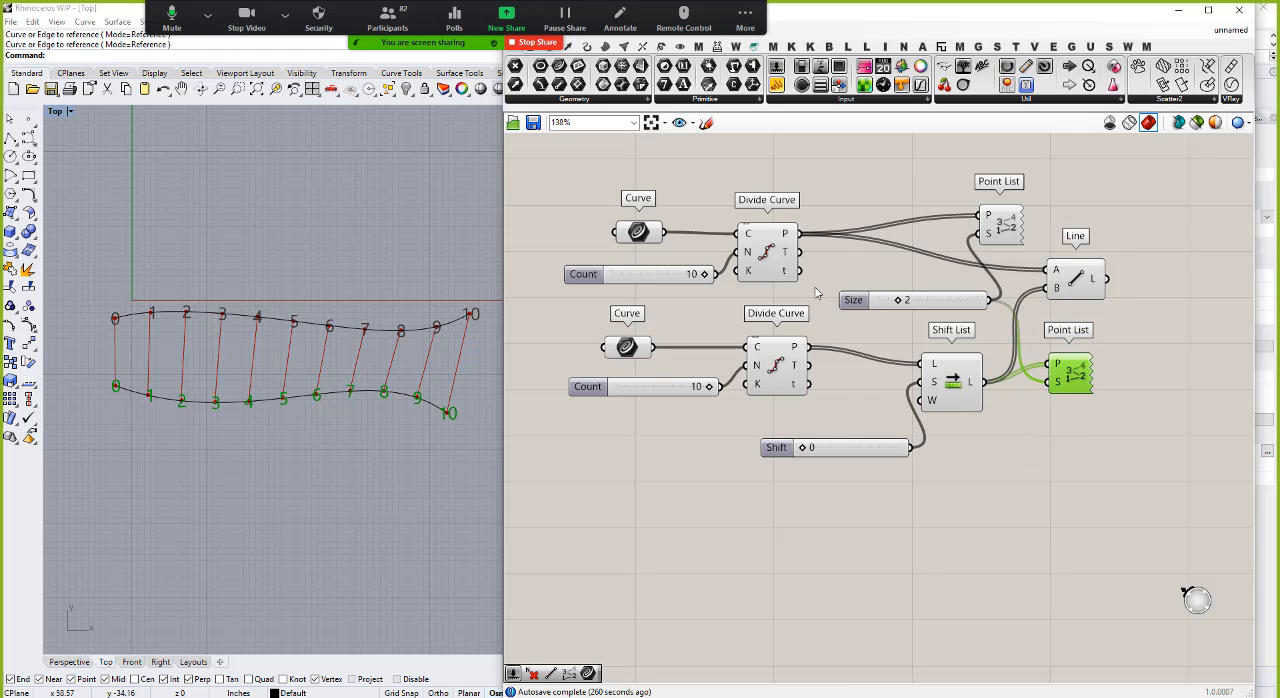
left_click(626, 508)
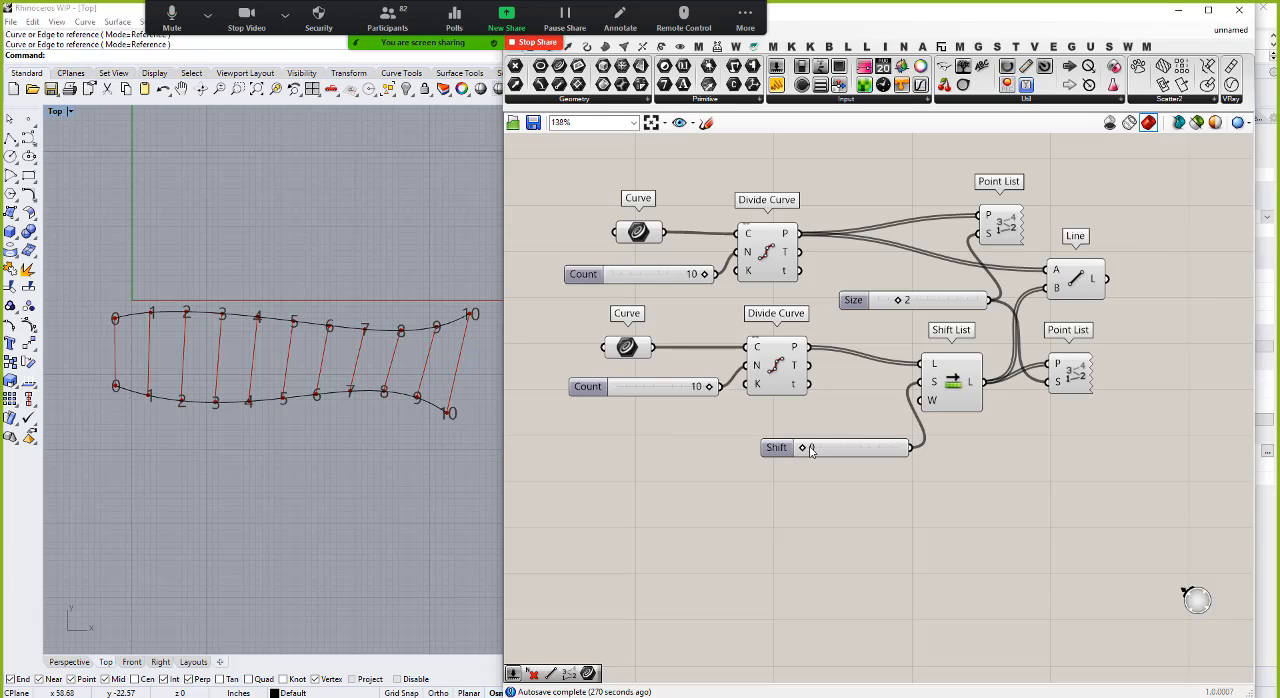
left_click_drag(805, 452, 838, 454)
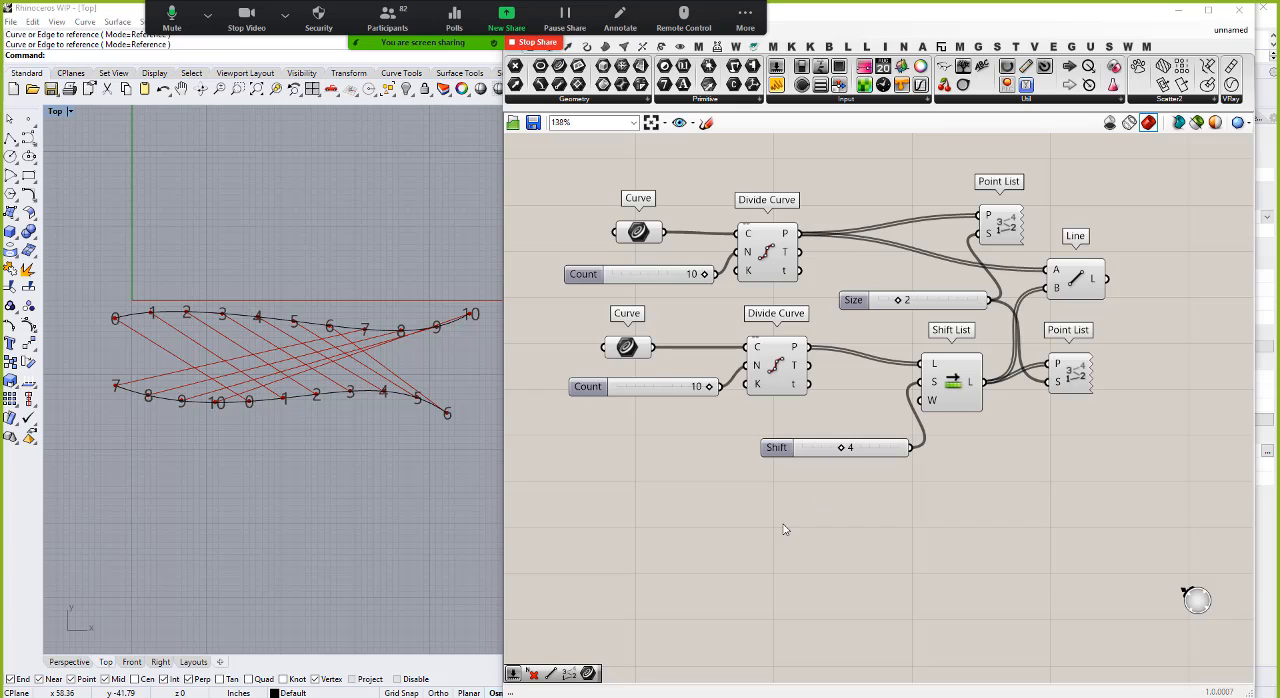
Step: Move both Point Lists, the Line component and the Size slider farther right to free space around Shift List
scroll(926, 412, "up", 2)
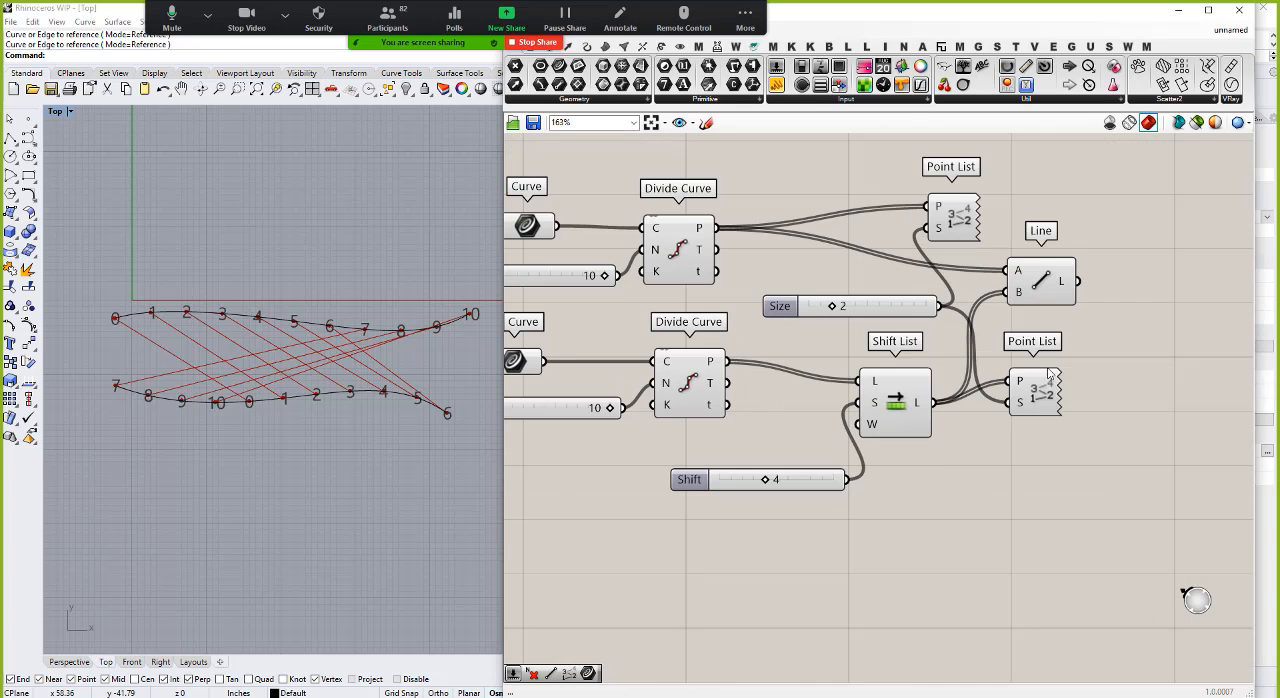
left_click(1122, 388)
left_click_drag(1127, 394, 1147, 394)
left_click_drag(1028, 275, 1138, 285)
left_click(969, 233)
left_click_drag(967, 227, 1195, 232)
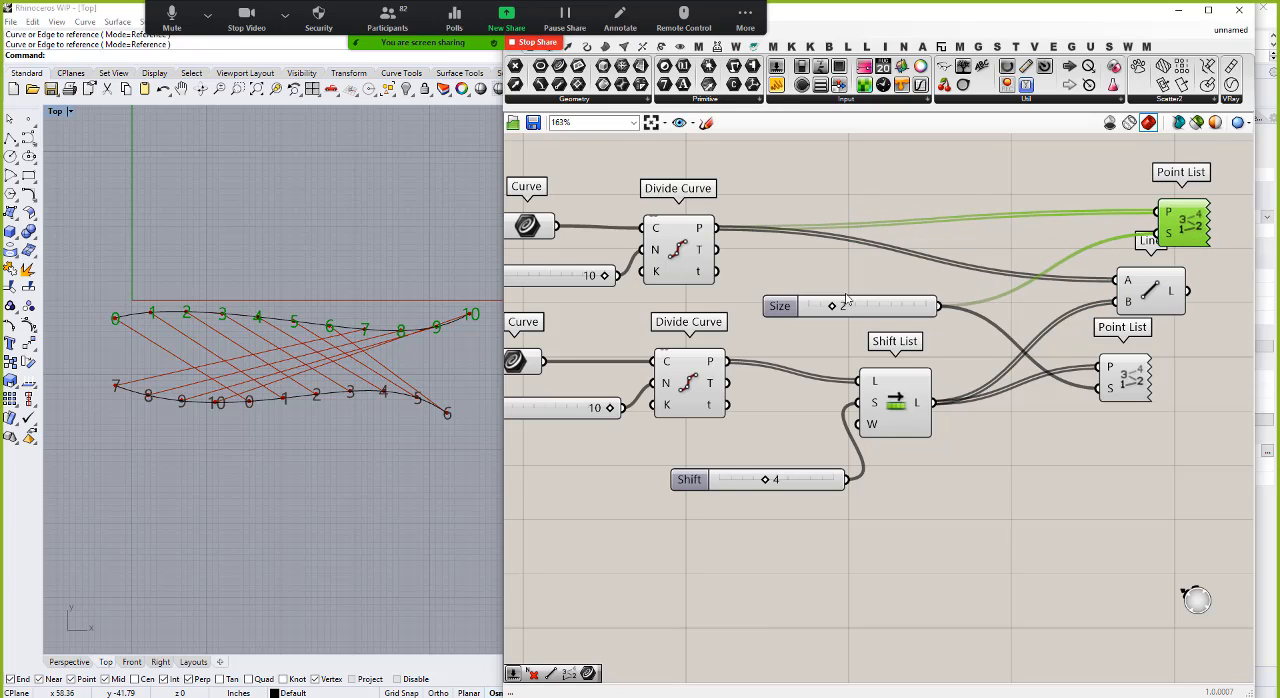
left_click_drag(779, 315, 870, 311)
left_click(887, 503)
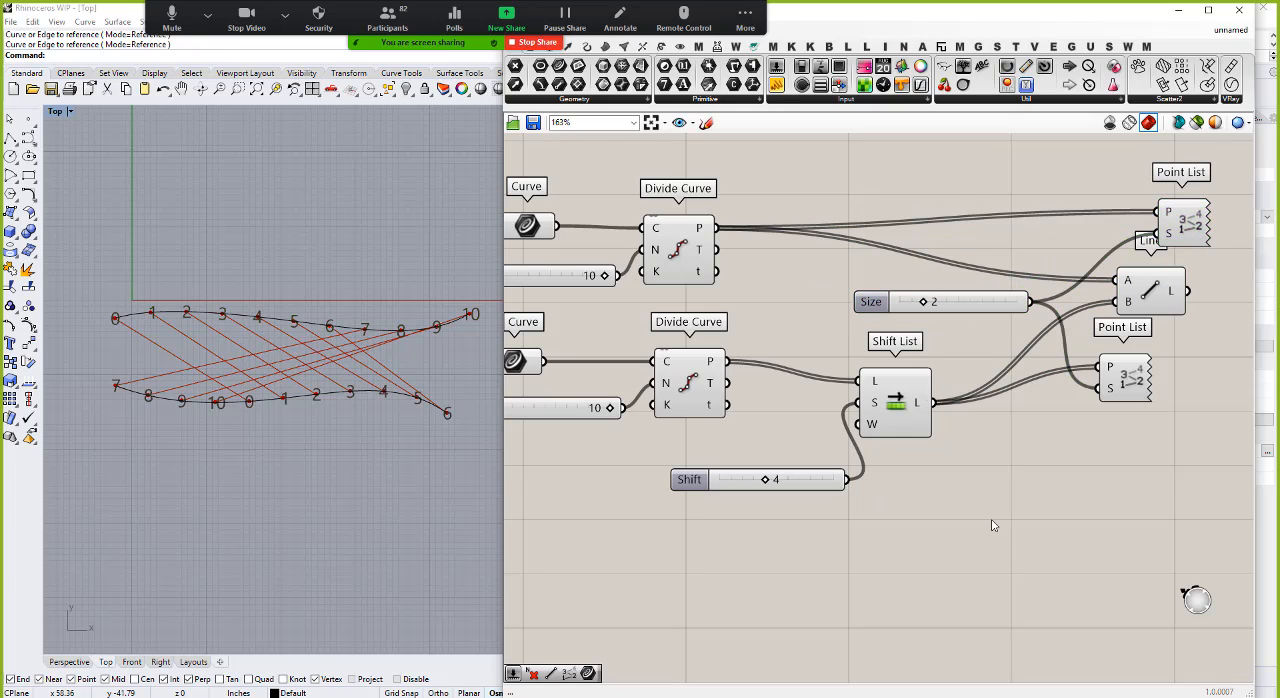
Step: Add a List Item component and feed its L input with the upper curve's division points
double_click(842, 200)
type("item")
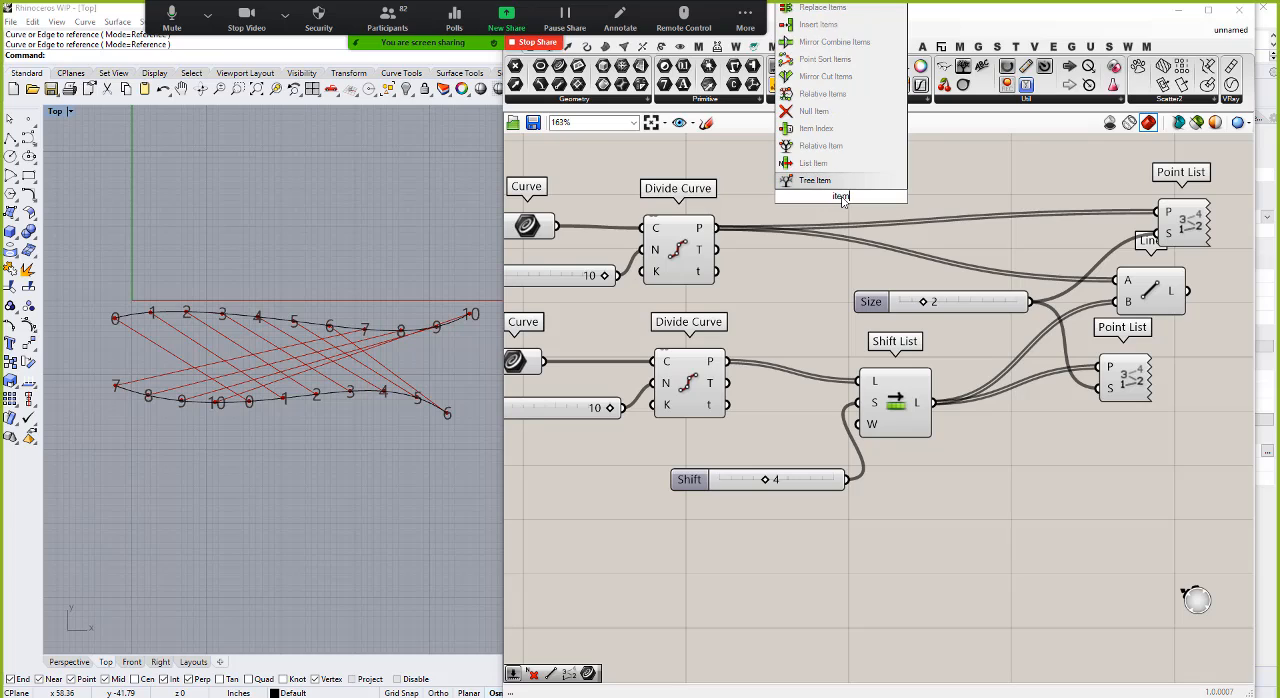
left_click(815, 163)
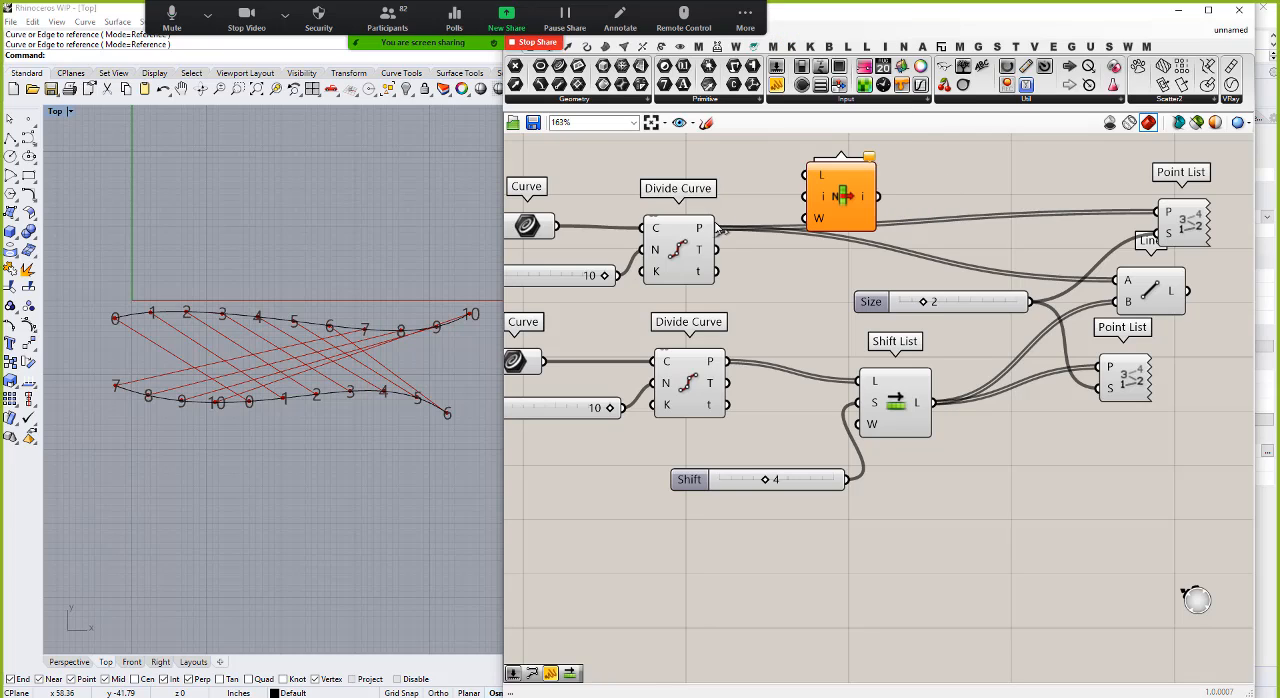
left_click_drag(717, 228, 940, 200)
left_click(720, 175)
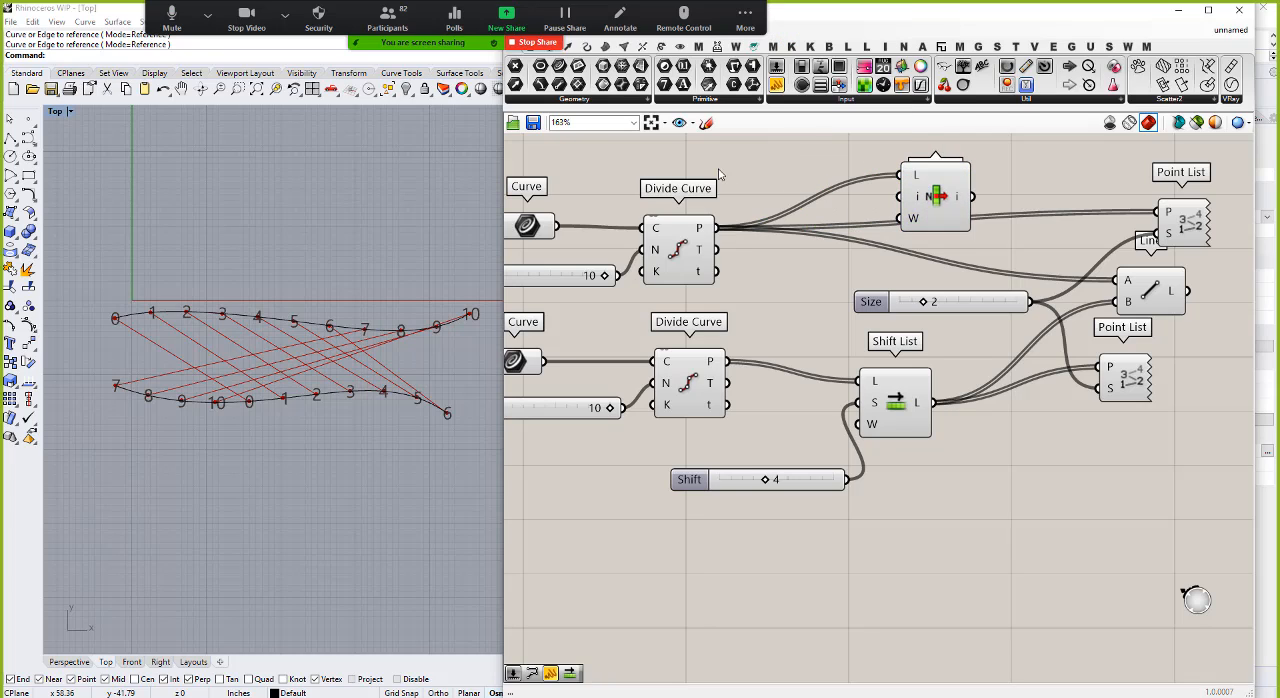
Step: Add a number slider ranging to 10, connect it to List Item's i input and set it to 4
double_click(765, 163)
type("10")
key("Return")
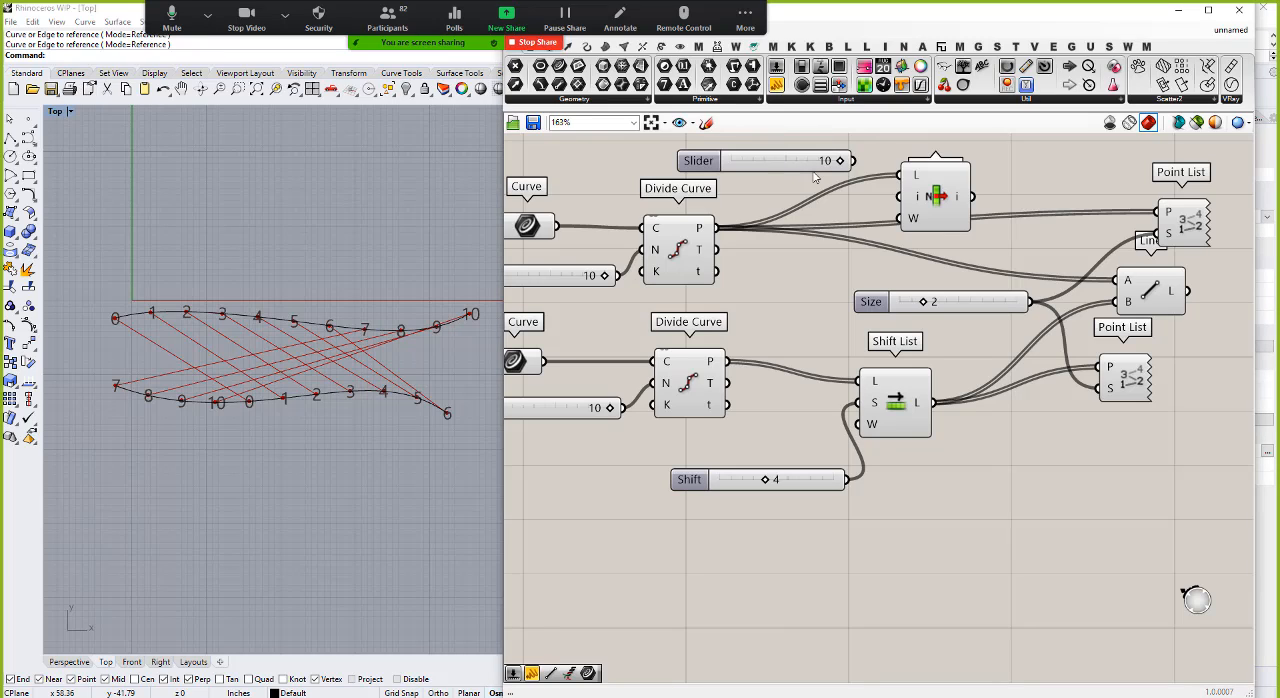
left_click_drag(858, 161, 905, 197)
left_click_drag(840, 161, 776, 164)
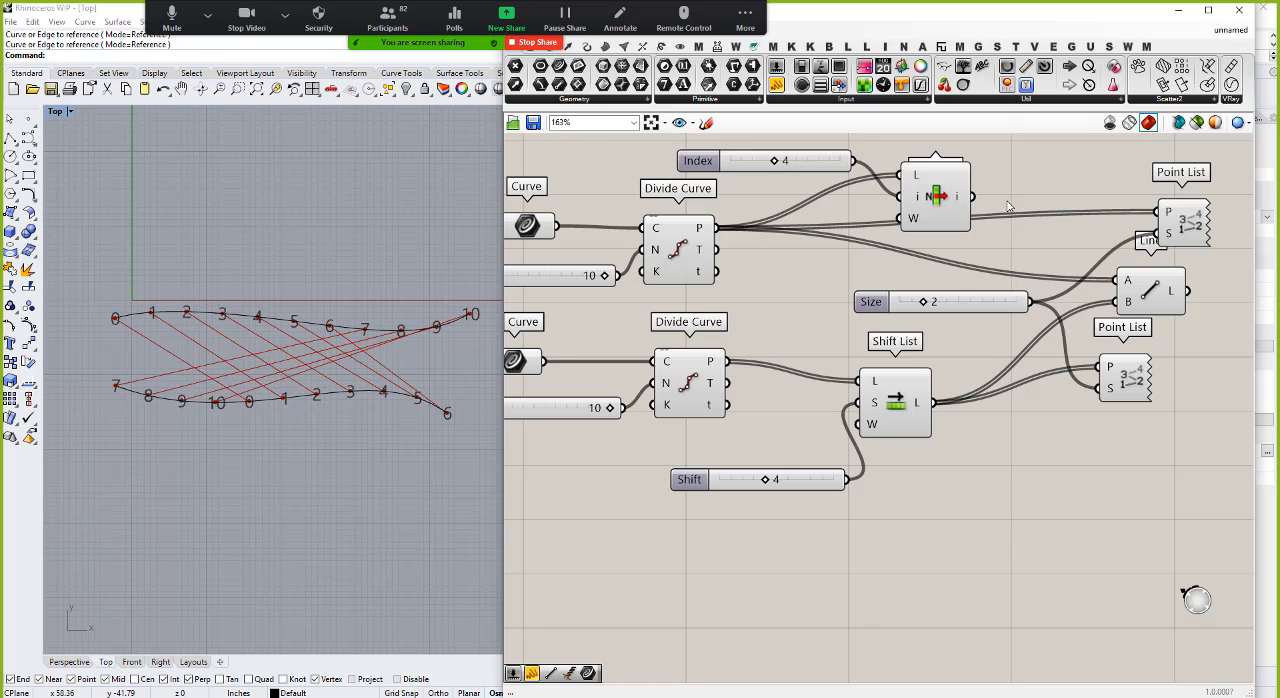
Step: Connect the List Item output to the Line component's A input and set the Index slider to 5
left_click_drag(971, 196, 1122, 287)
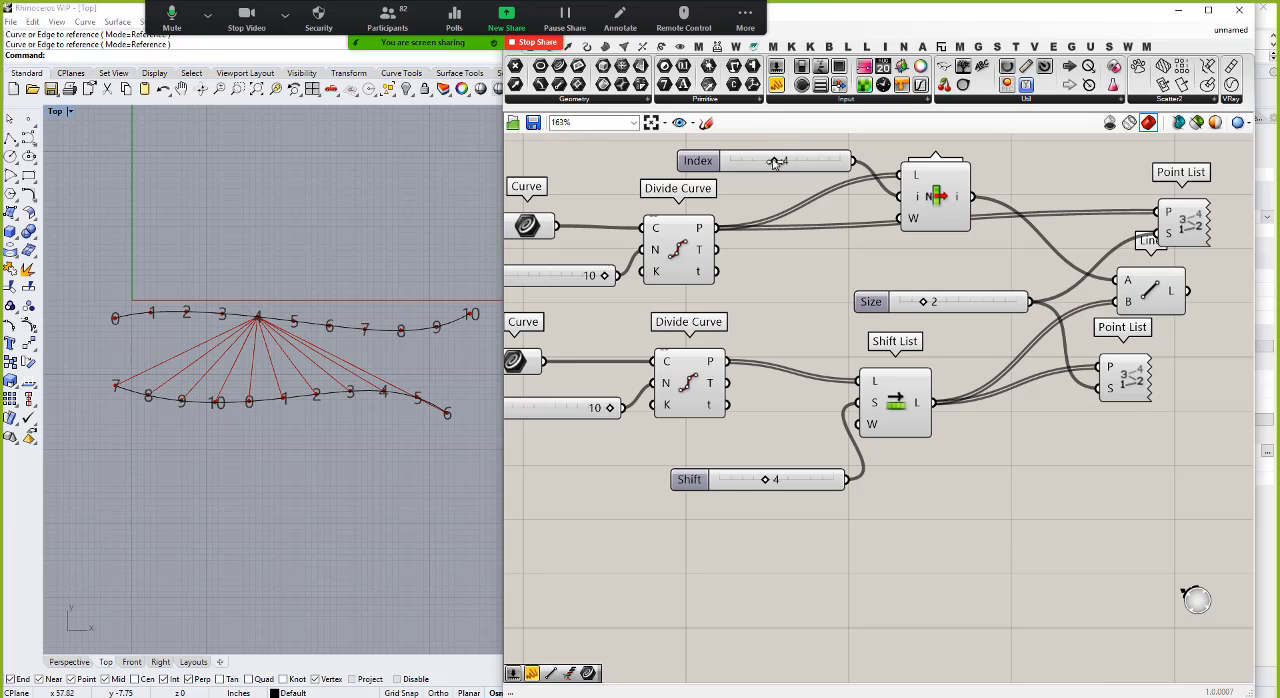
mouse_move(775, 163)
left_mouse_down()
mouse_move(726, 164)
mouse_move(848, 164)
mouse_move(738, 166)
mouse_move(781, 166)
left_mouse_up()
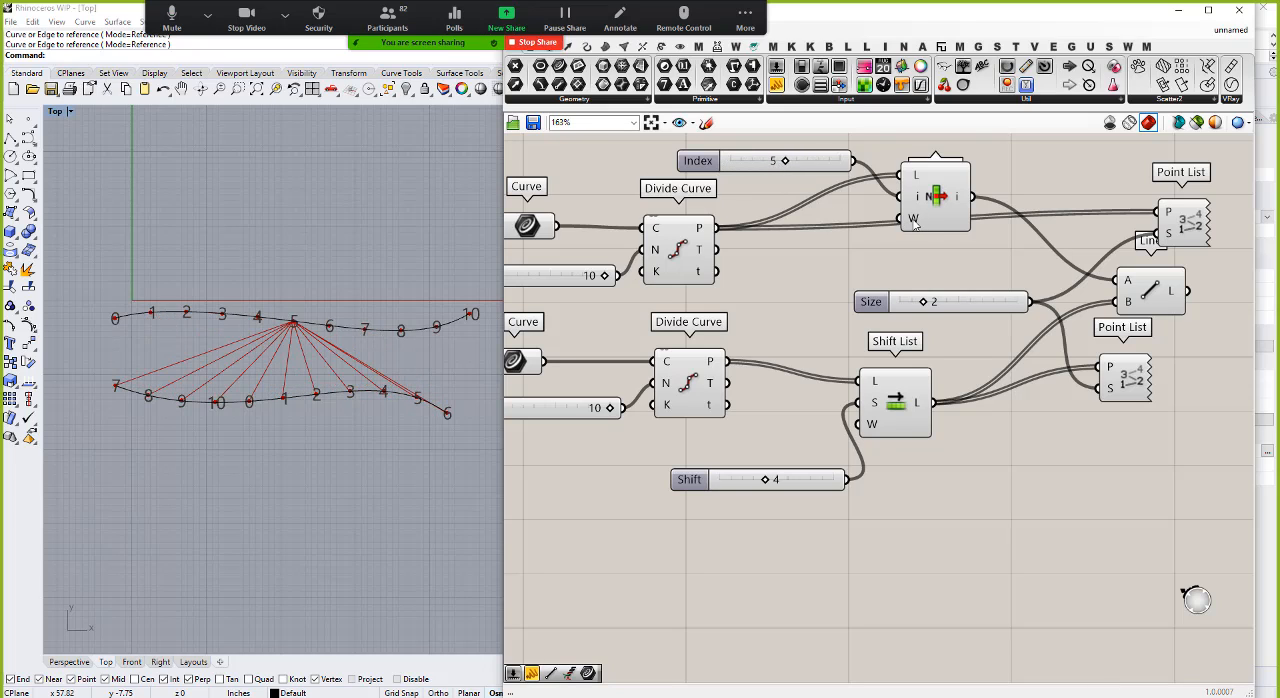
mouse_move(913, 222)
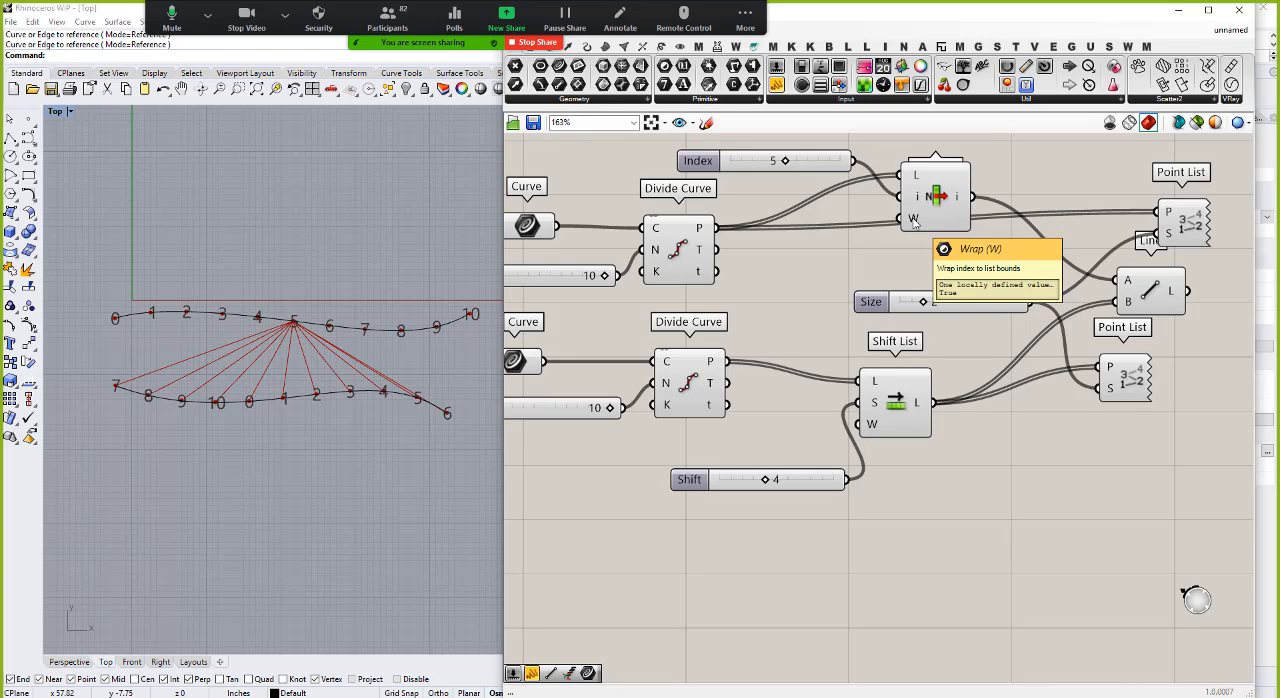
Step: Raise the Index slider's maximum and set the slider to 15
right_click(808, 156)
left_click(840, 212)
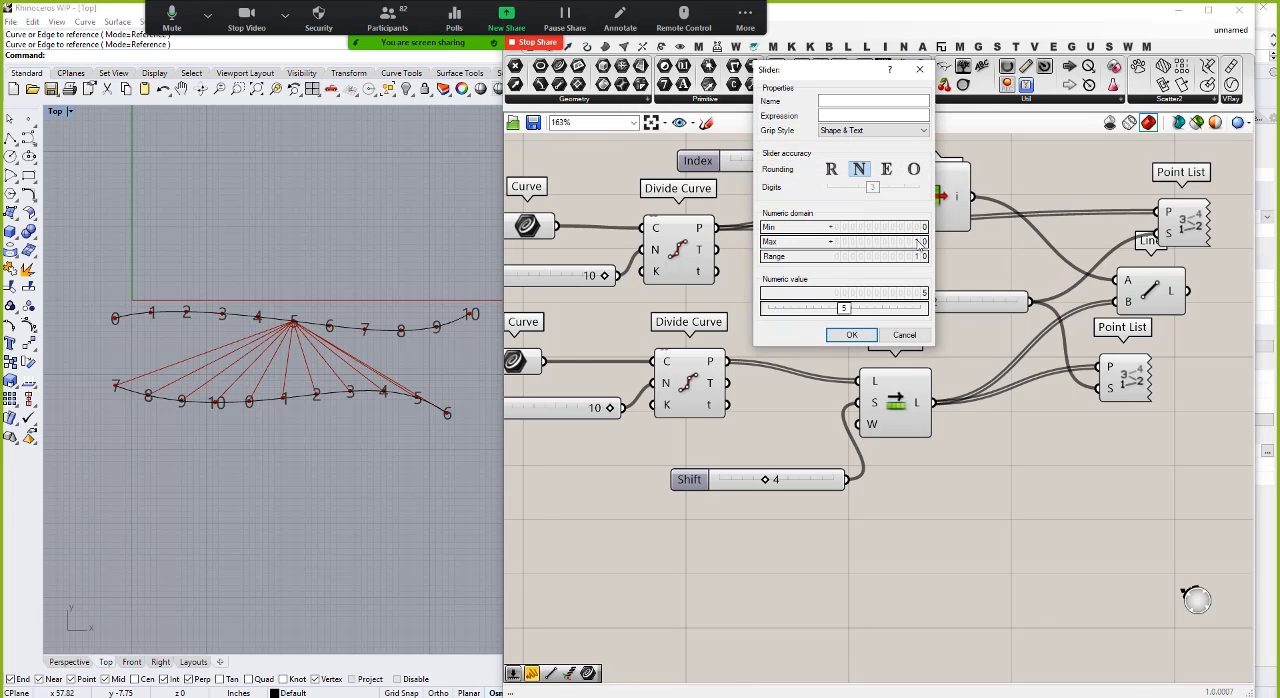
left_click(852, 335)
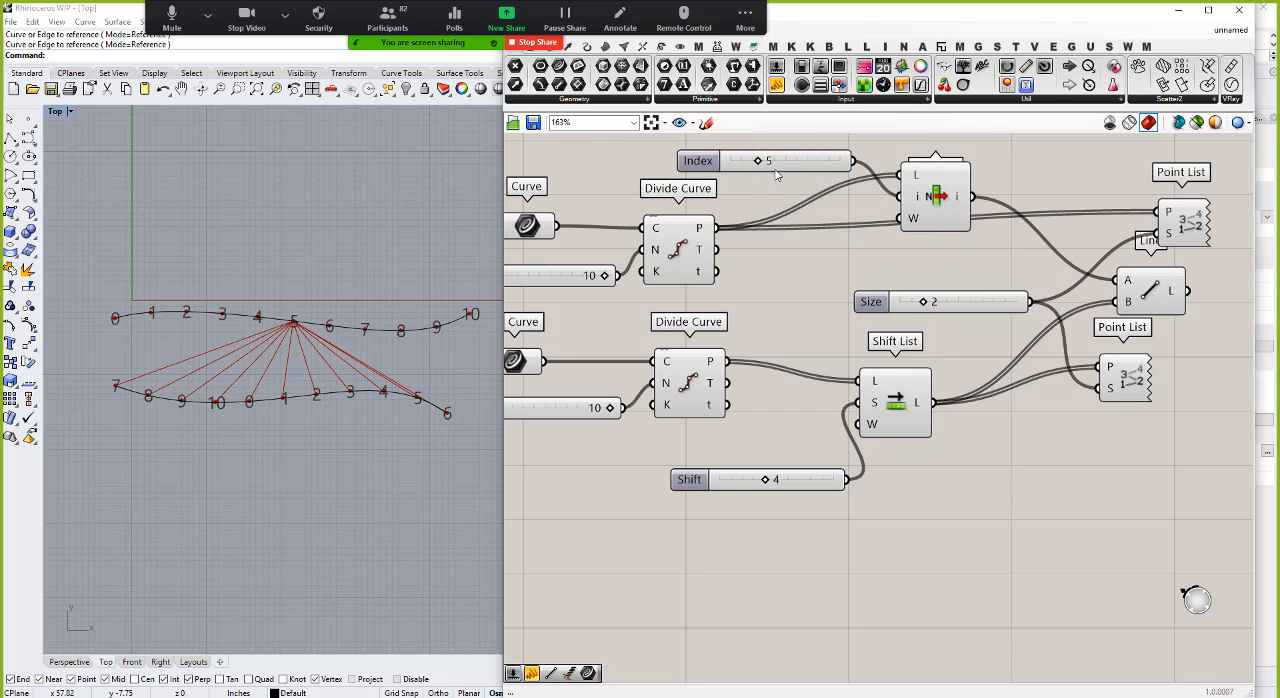
left_click_drag(758, 163, 814, 172)
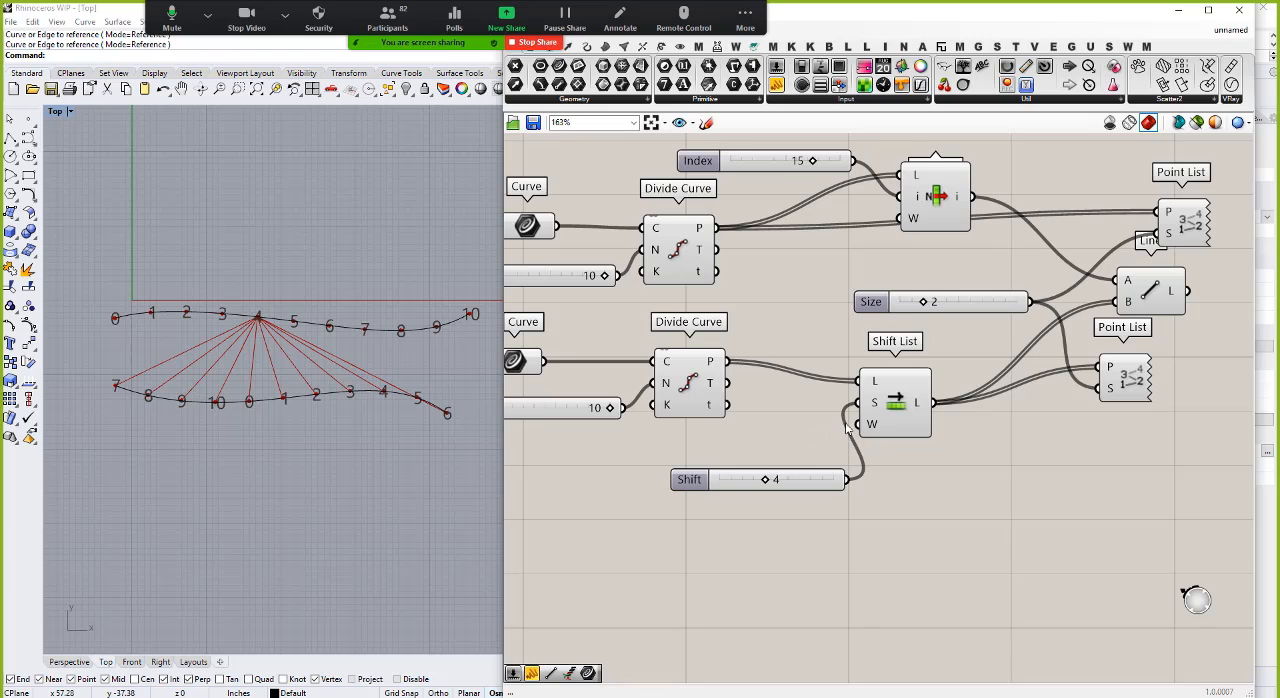
Step: Reconnect the upper Divide Curve points to the Line component's A input in place of the List Item output
mouse_move(876, 428)
left_click_drag(988, 237, 1117, 281)
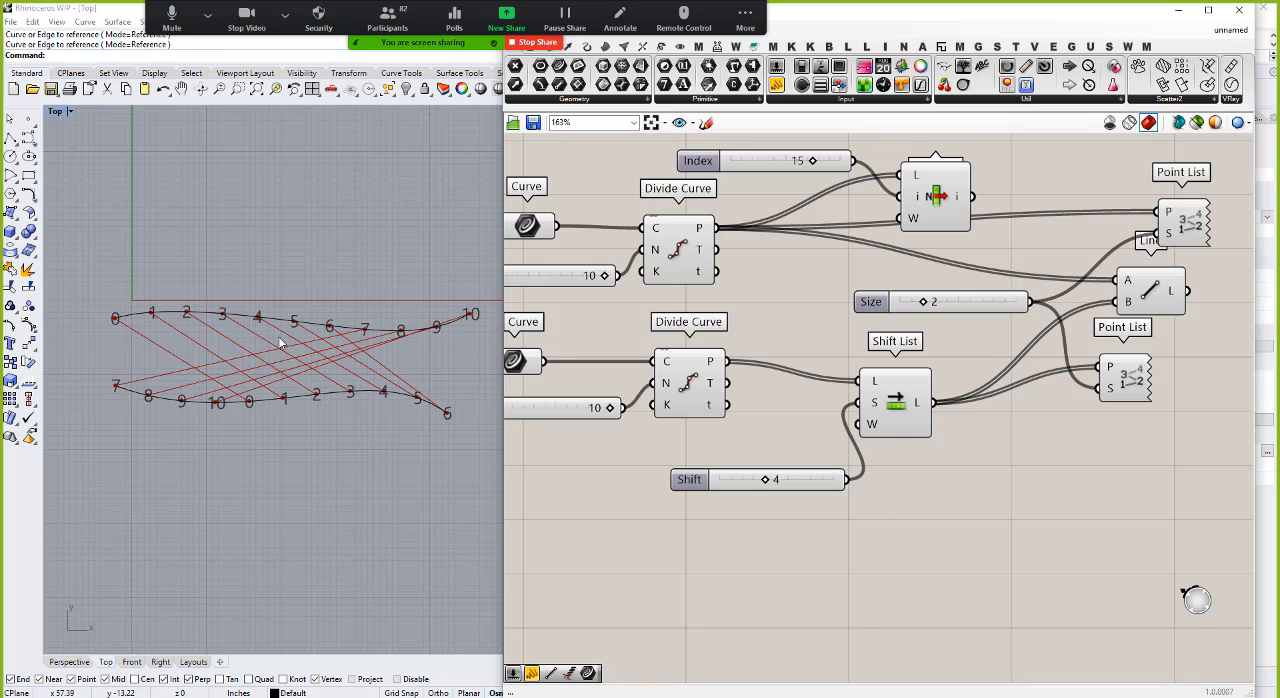
Step: Switch the W input of Shift List to False and back to True
right_click(870, 428)
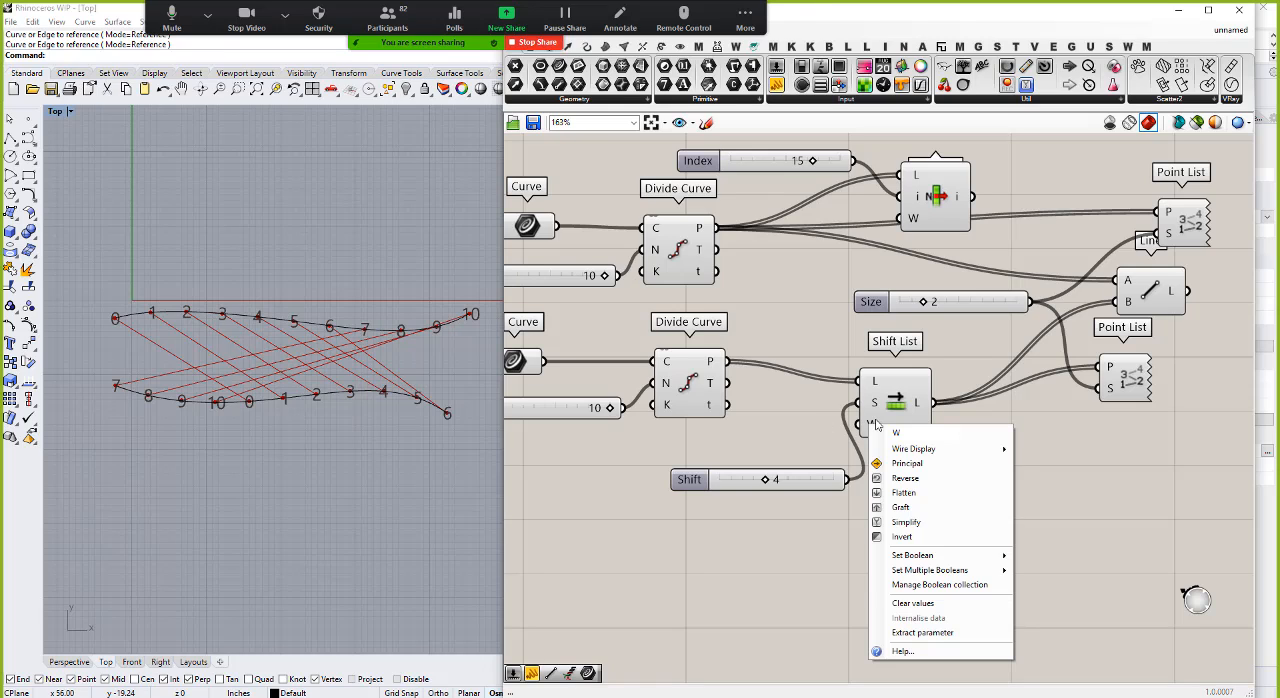
mouse_move(940, 556)
left_click(1057, 561)
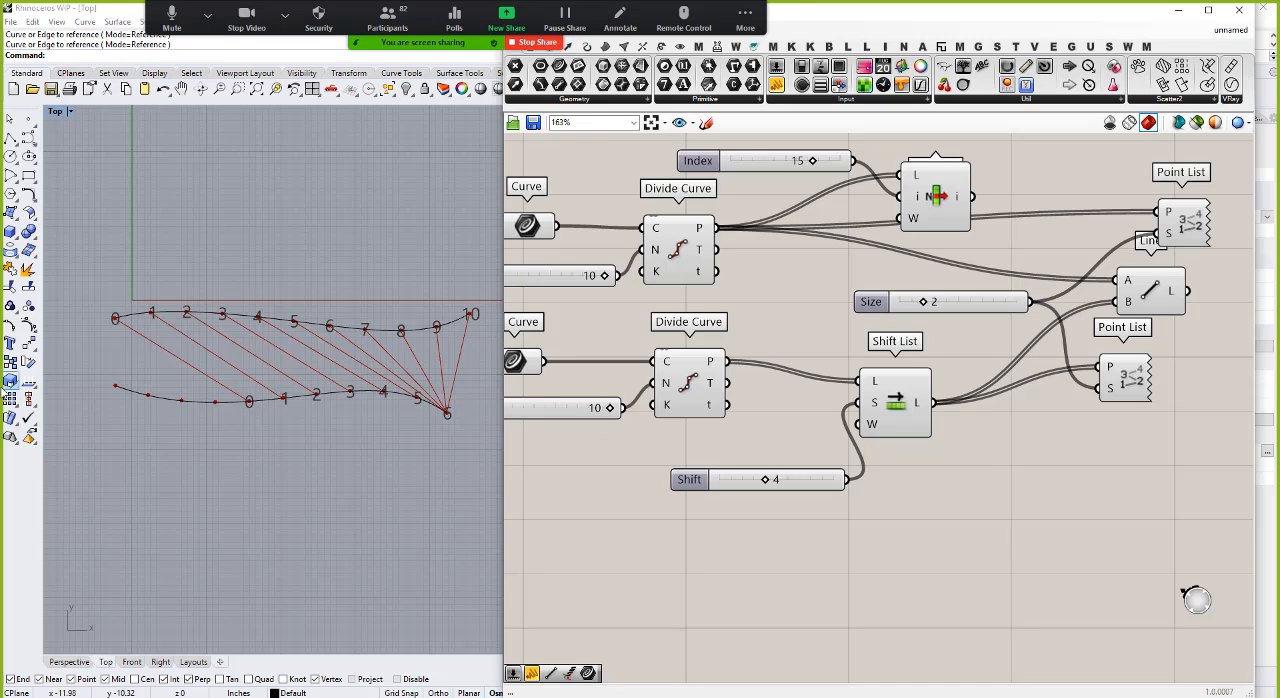
right_click(868, 426)
mouse_move(936, 558)
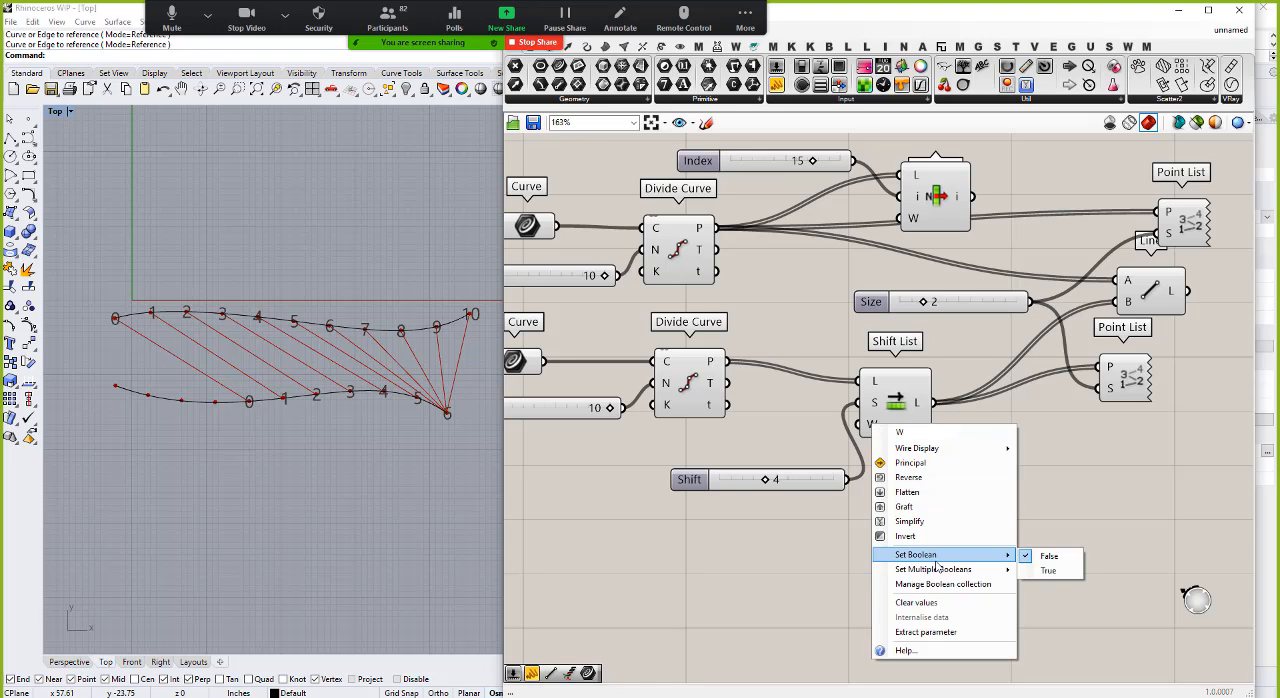
left_click(1048, 570)
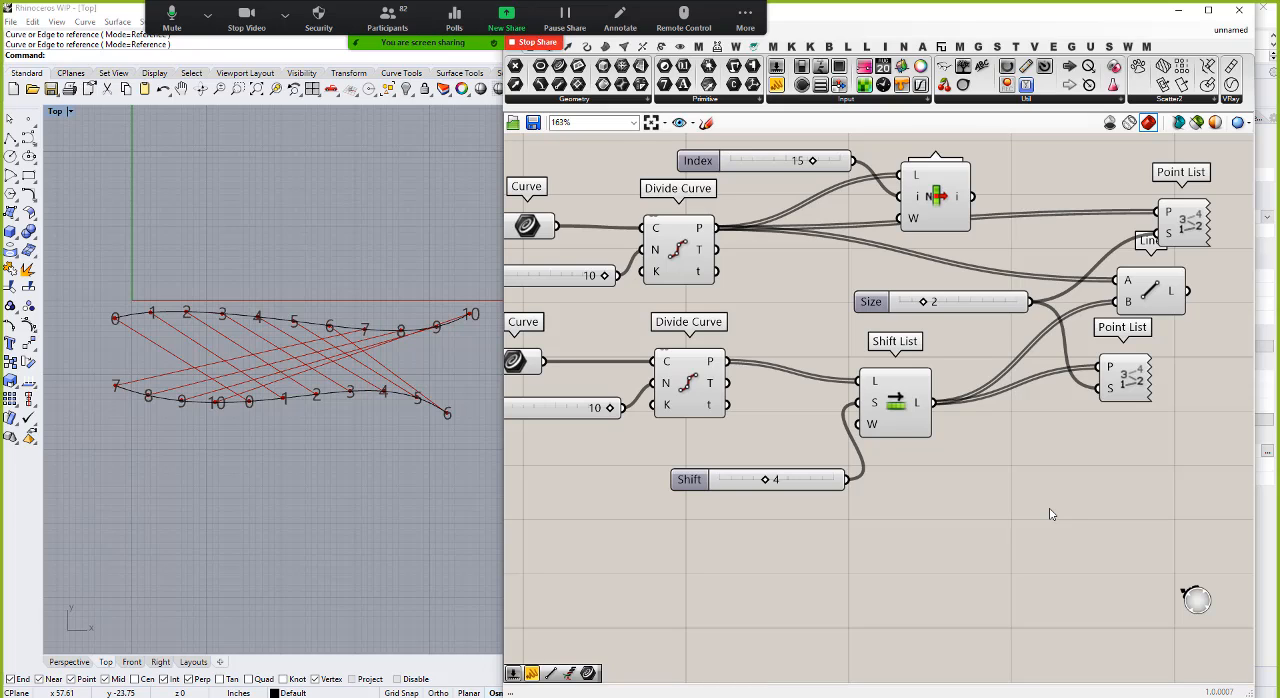
Step: Move the List Item component higher, clear of the wires running behind it
scroll(1084, 380, "down", 2)
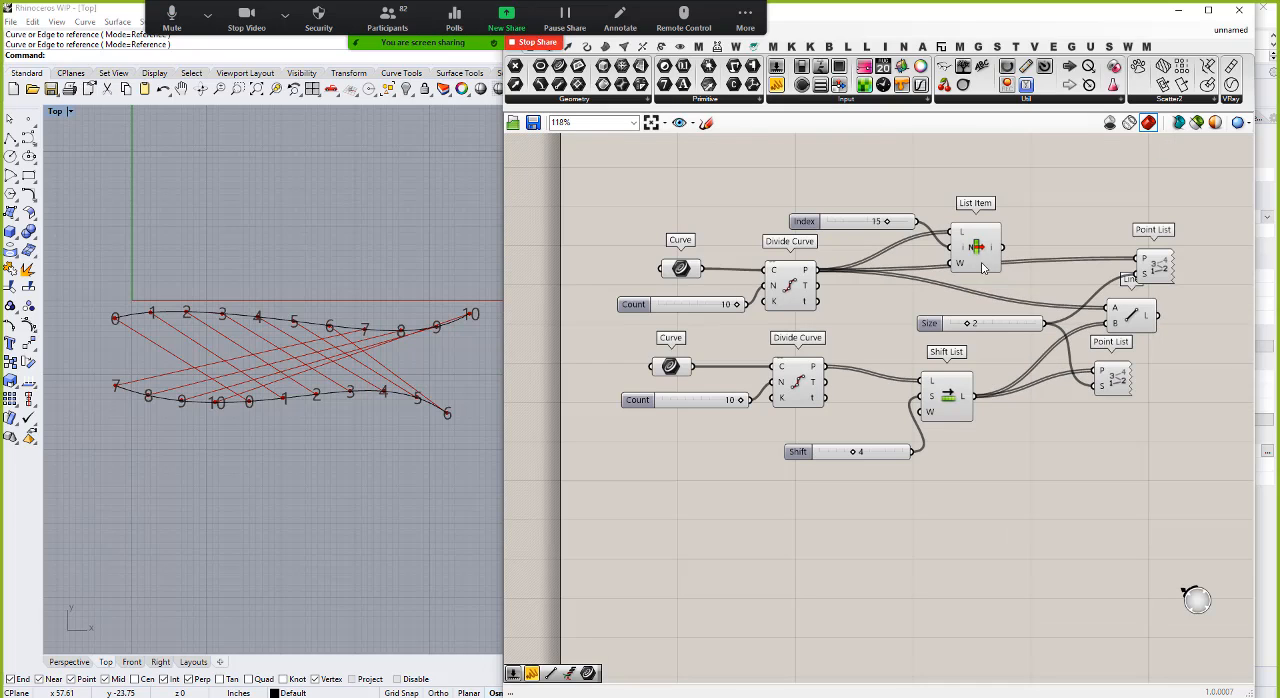
left_click_drag(986, 250, 988, 214)
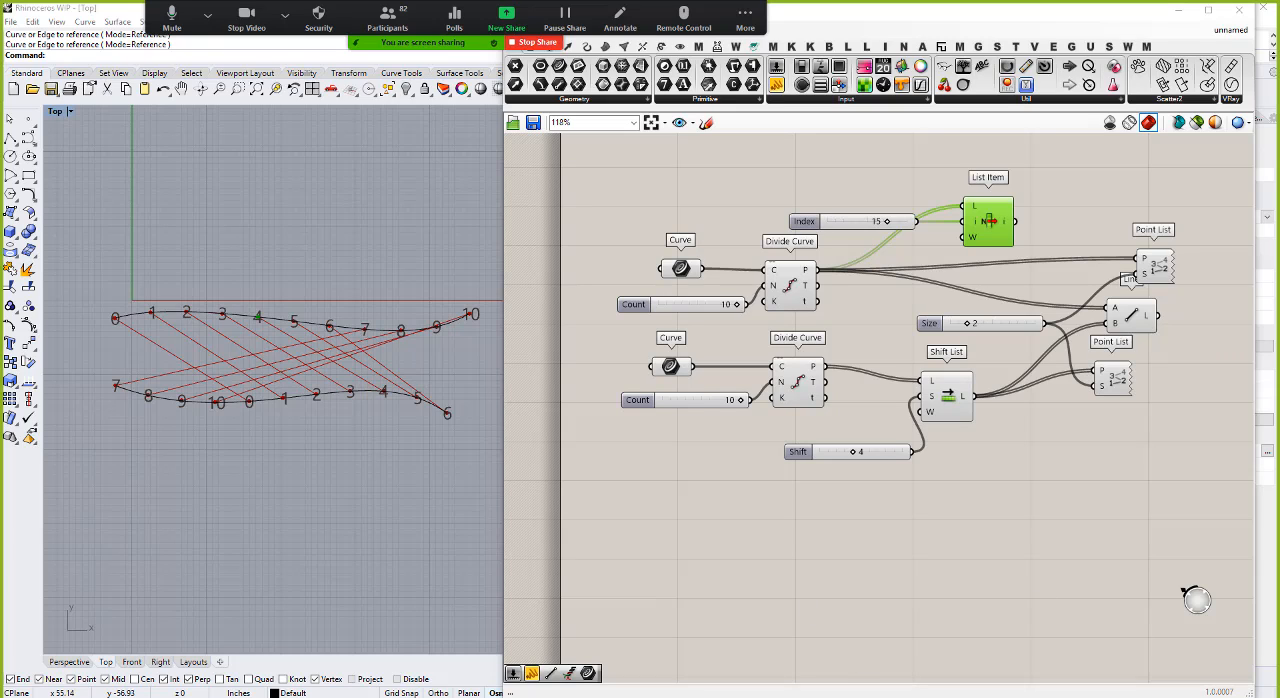
Step: Switch to Chrome, look over image results for "icd itke research pavilion 2013-14", and minimize the browser
key("alt+Tab")
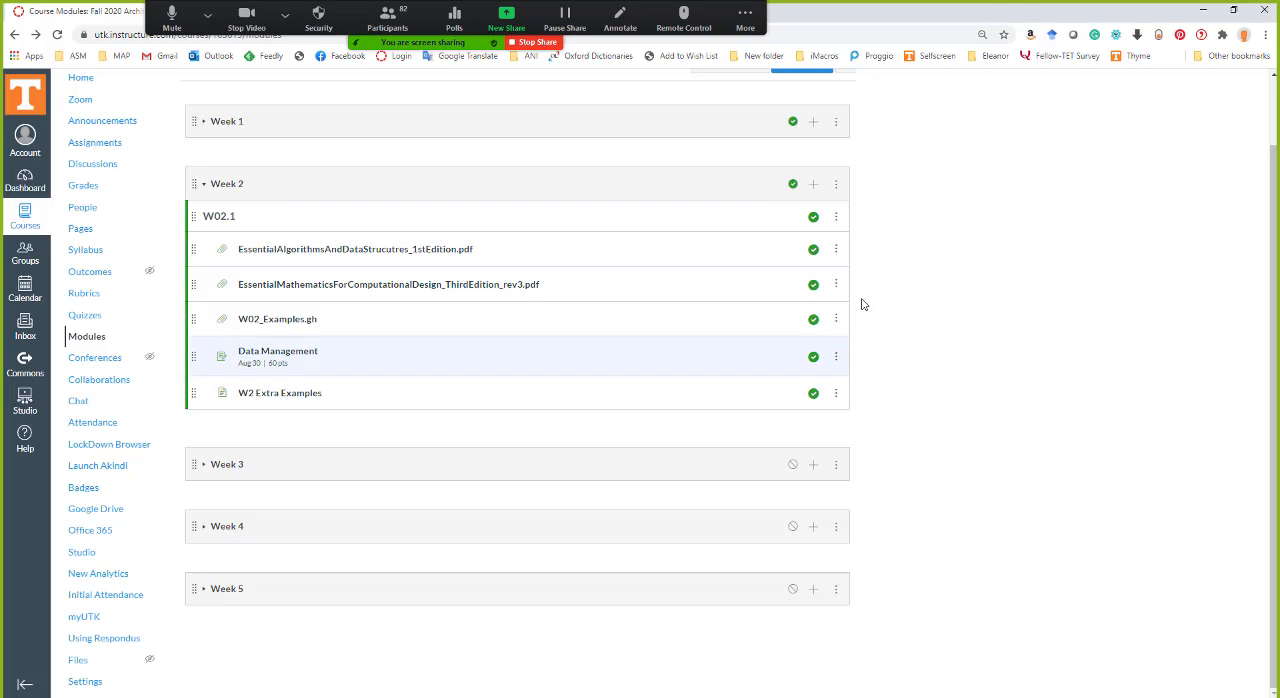
key("alt+Tab")
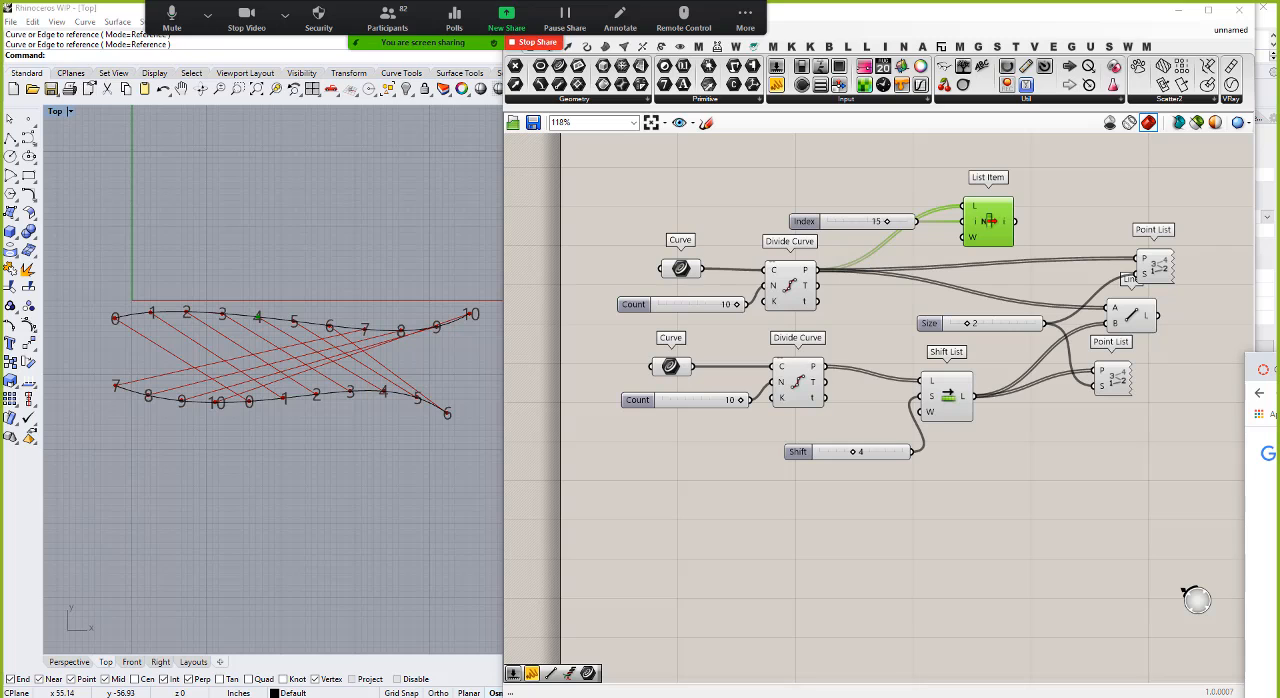
left_click_drag(1279, 370, 796, 80)
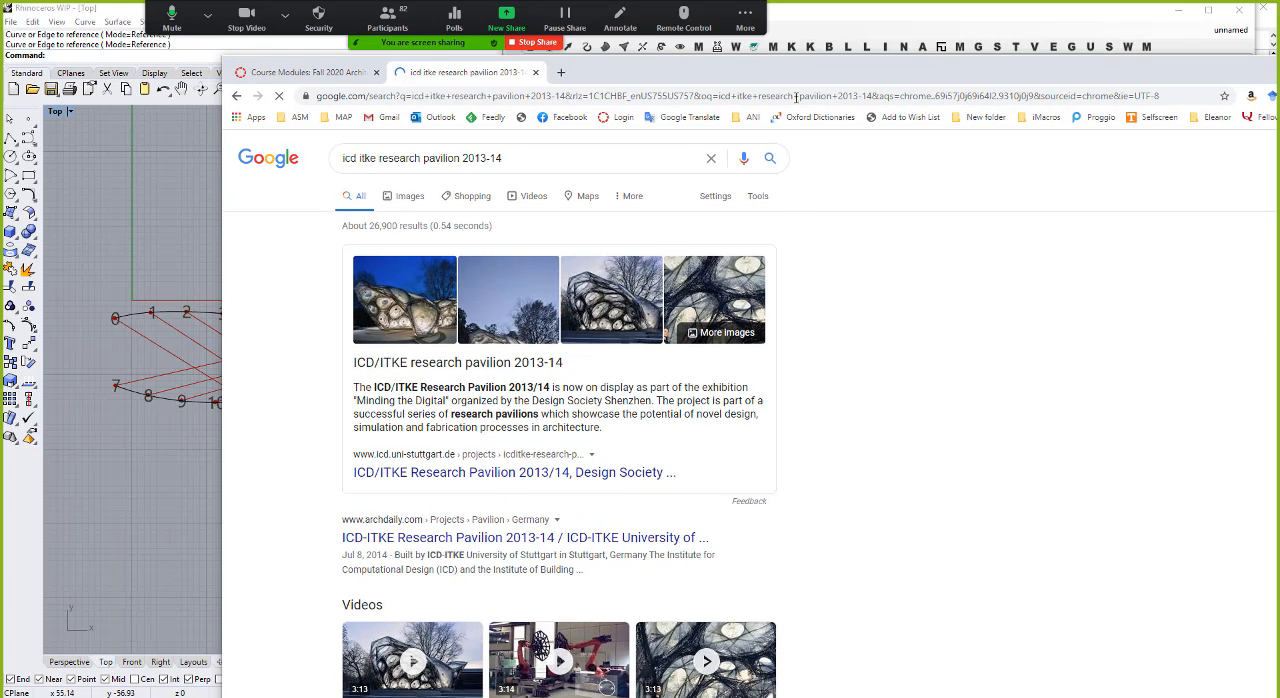
left_click(407, 198)
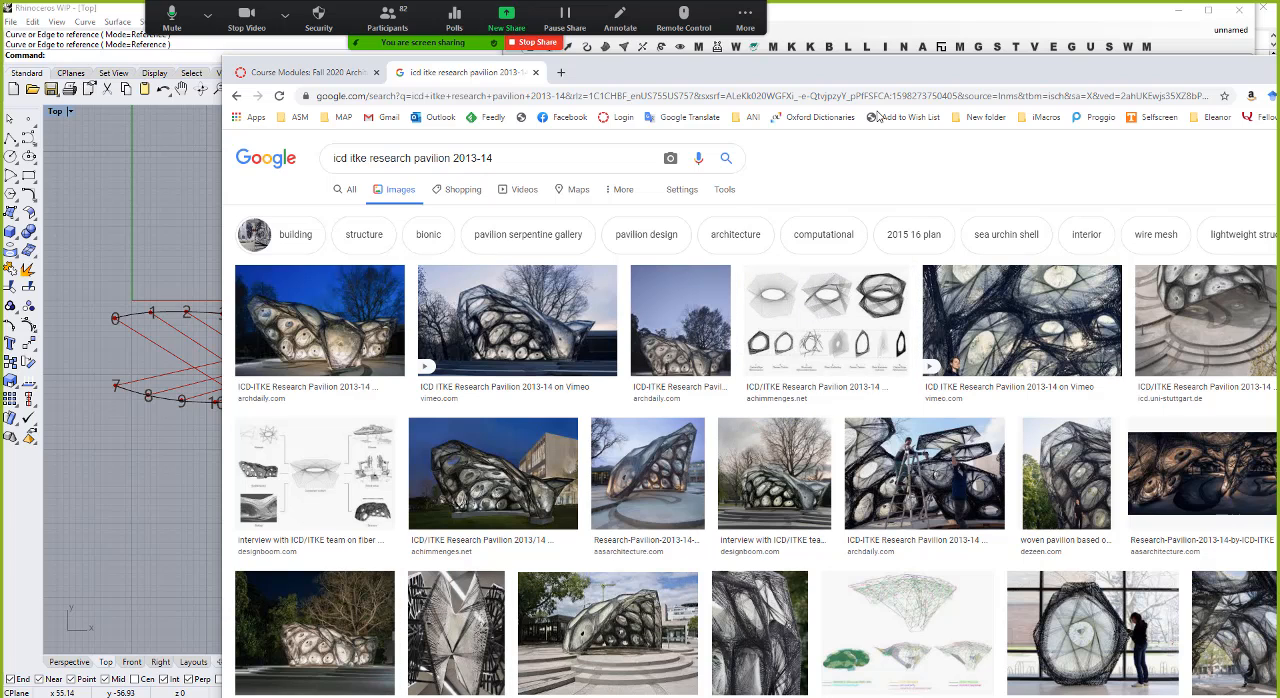
left_click_drag(873, 78, 595, 134)
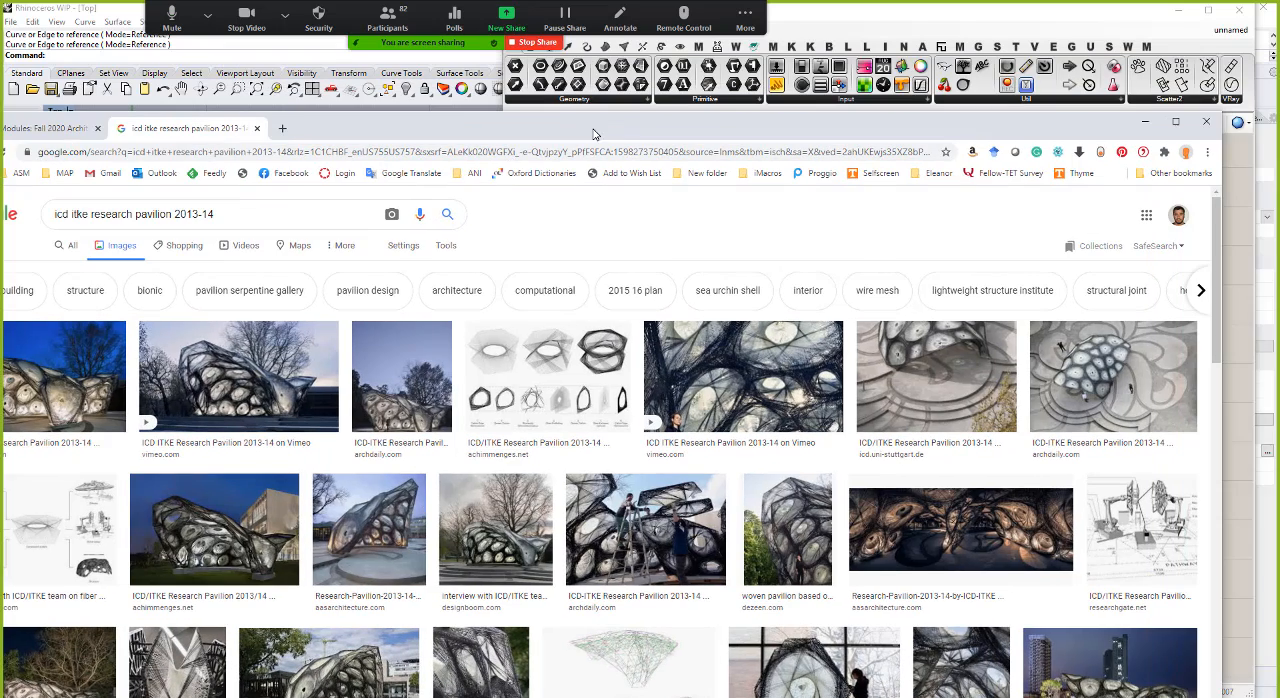
left_click(1146, 122)
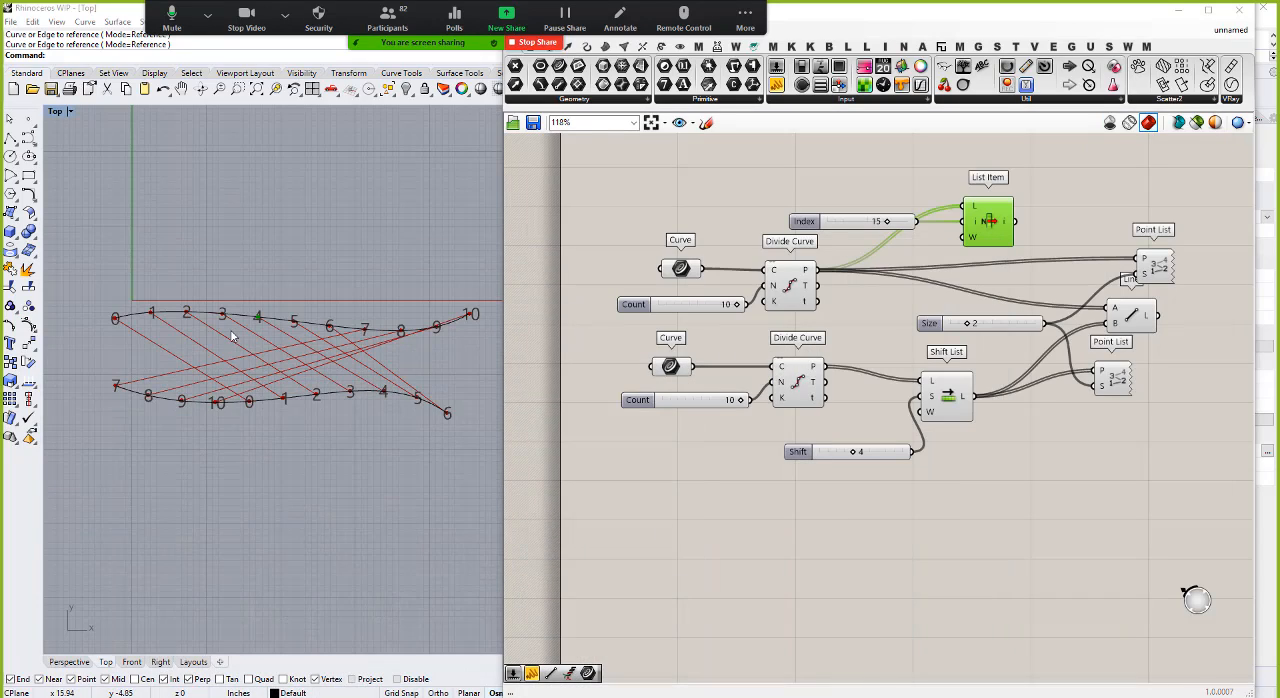
Step: Select all components on the Grasshopper canvas and turn their preview off
scroll(278, 354, "down", 10)
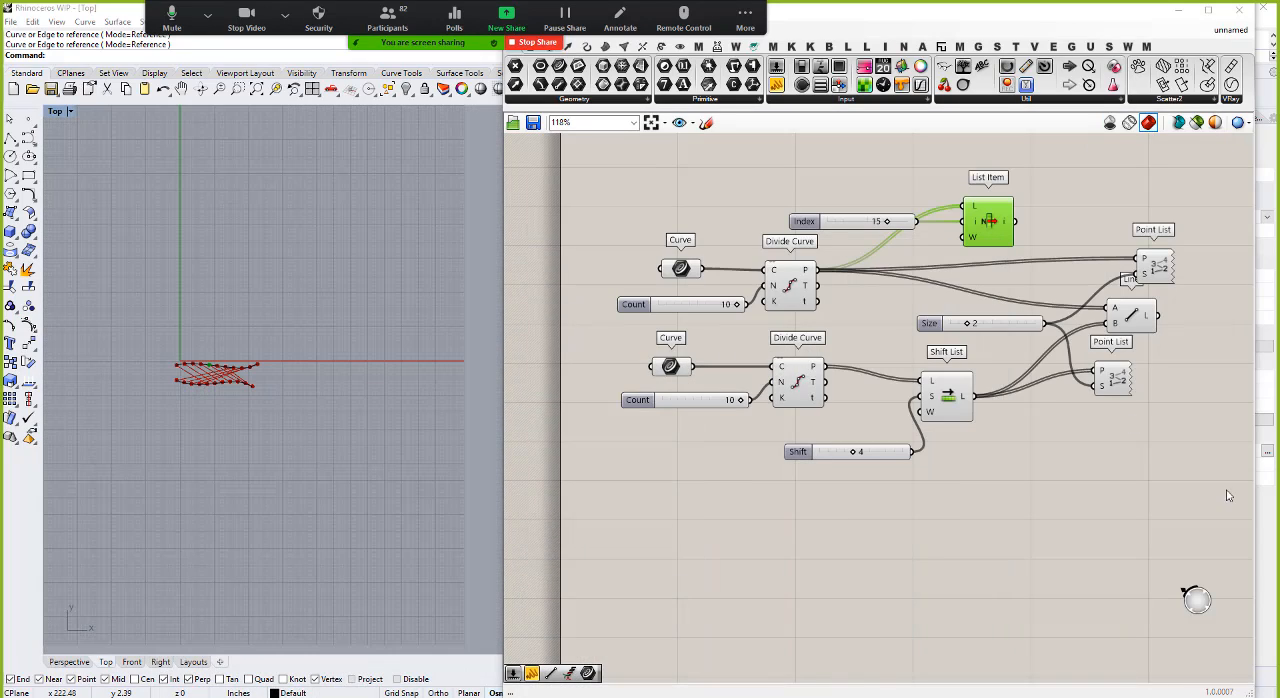
left_click_drag(1188, 496, 596, 149)
right_click(651, 181)
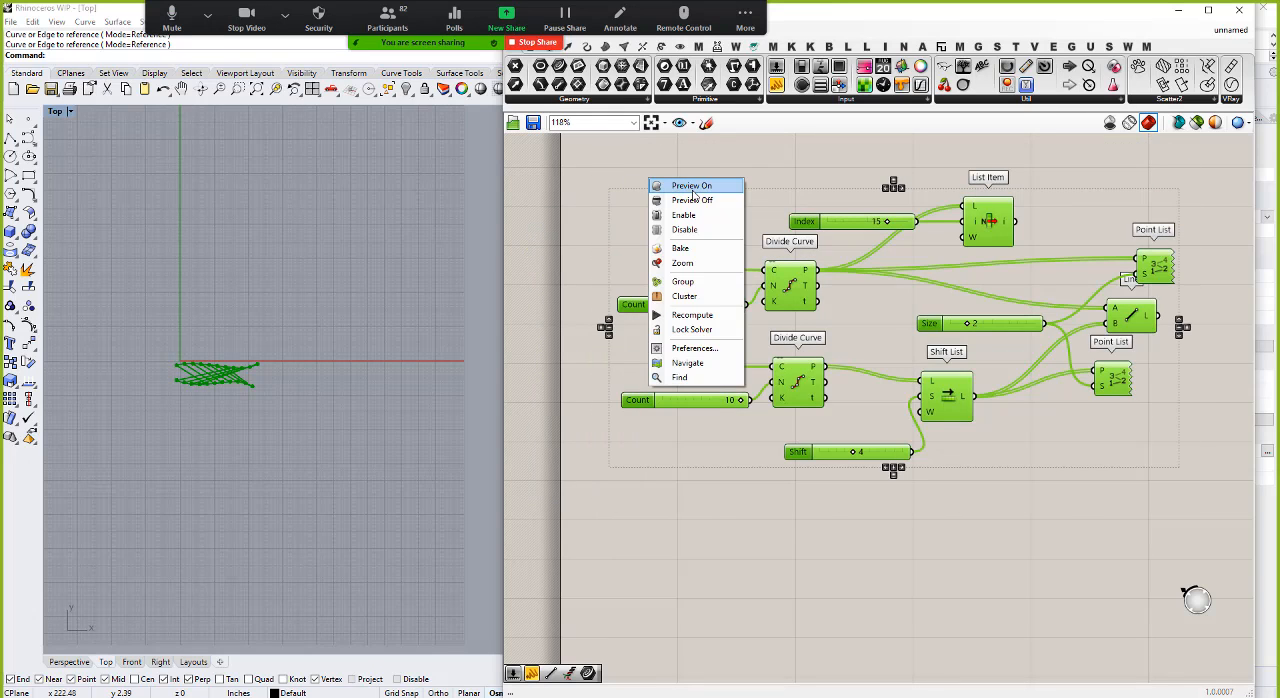
left_click(699, 201)
Step: Hide the two Rhino curves in the Perspective view
scroll(205, 385, "up", 5)
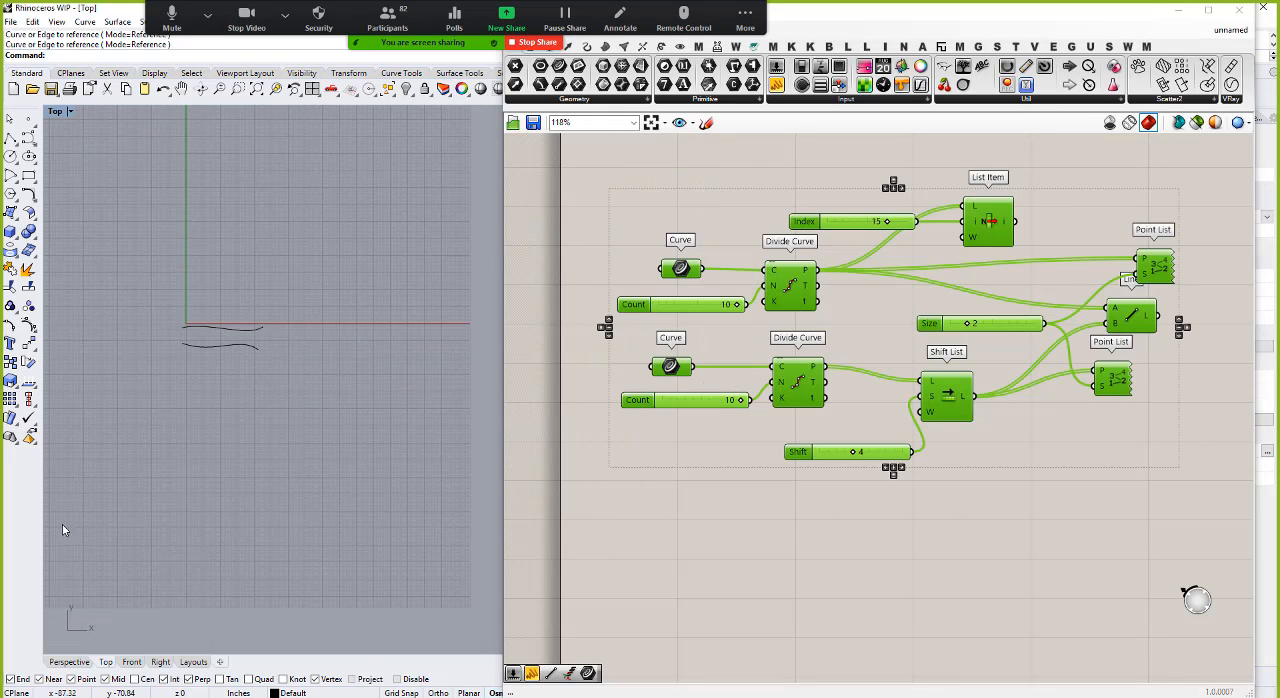
left_click(69, 661)
scroll(152, 497, "down", 3)
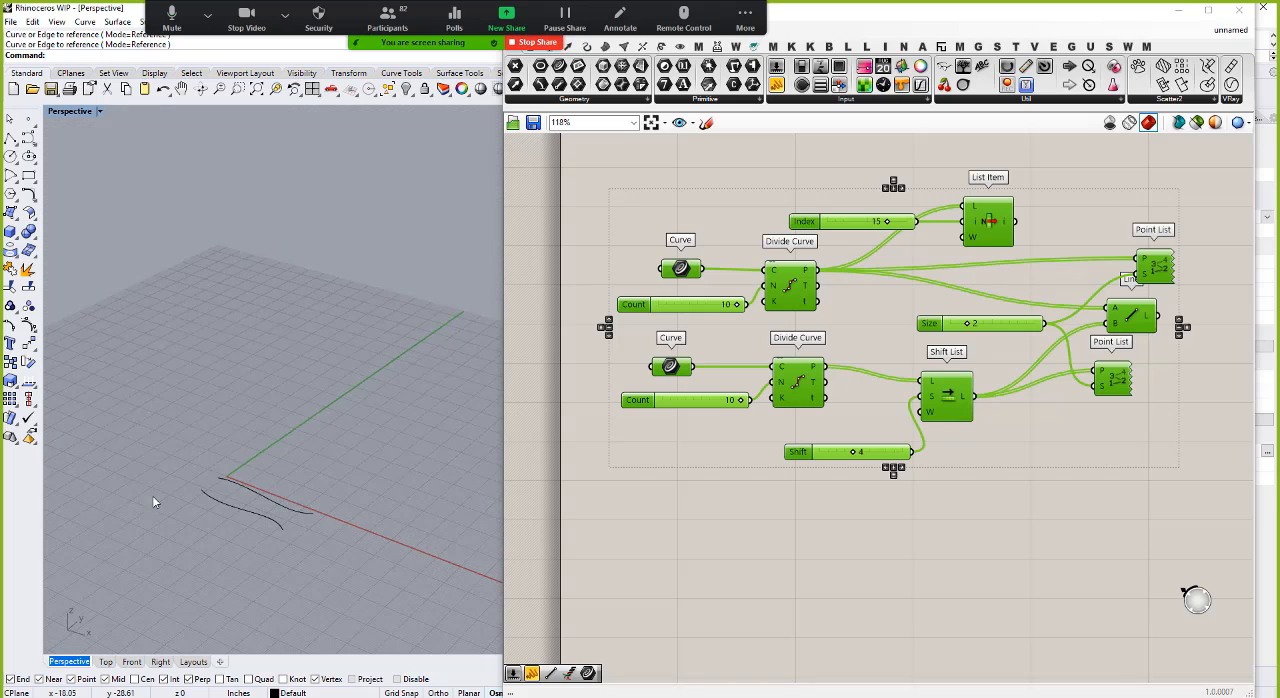
left_click_drag(349, 553, 216, 441)
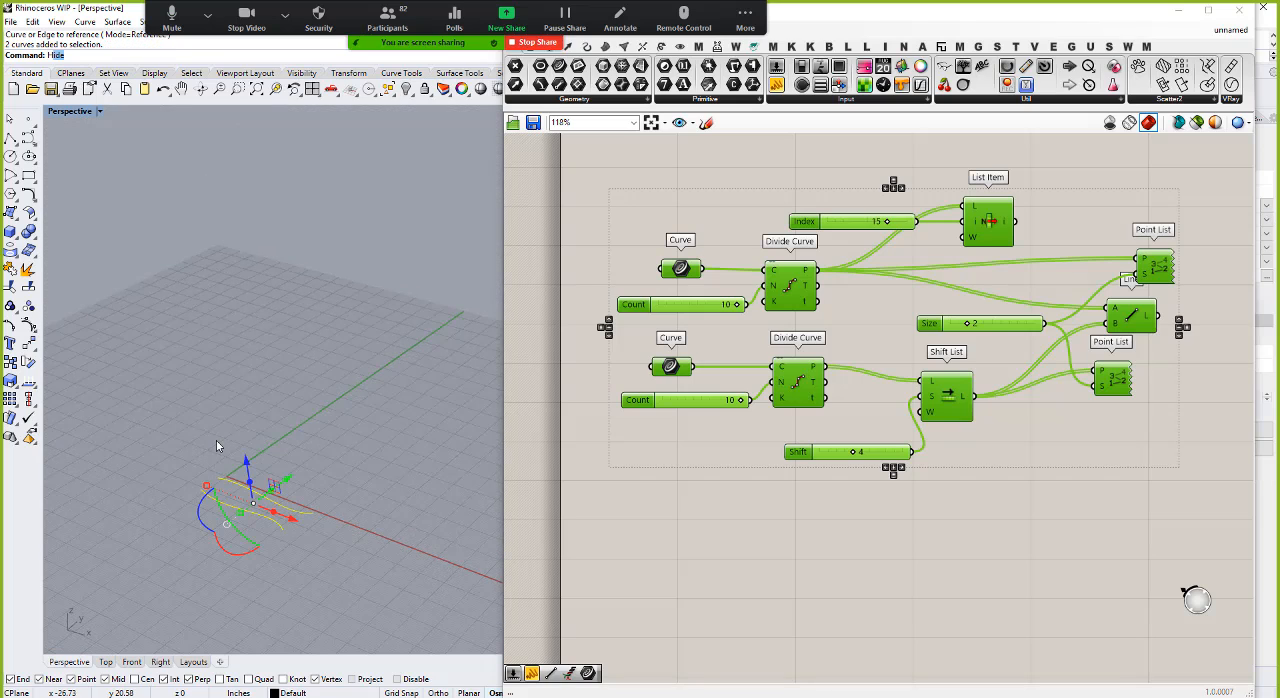
key("Return")
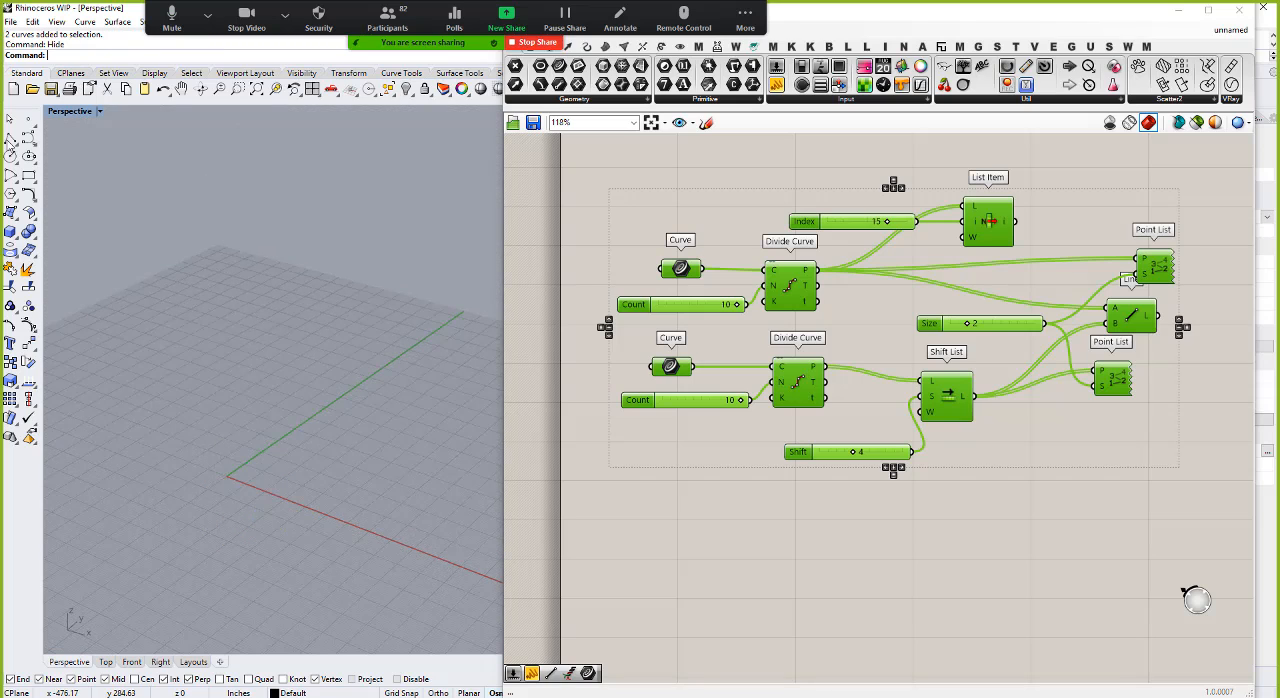
Step: Draw a closed, irregular six-sided polyline near the origin, across the red axis, in the Perspective view
left_click(11, 140)
scroll(340, 485, "up", 1)
left_click(277, 487)
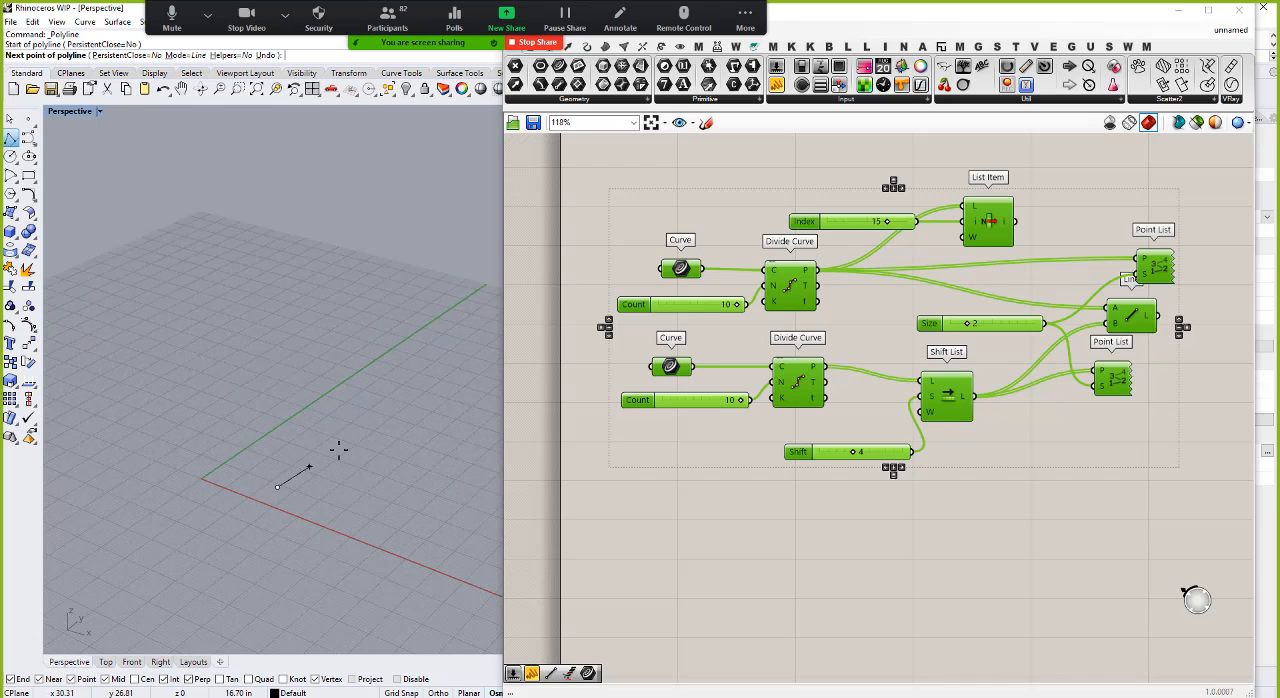
left_click(330, 467)
left_click(386, 504)
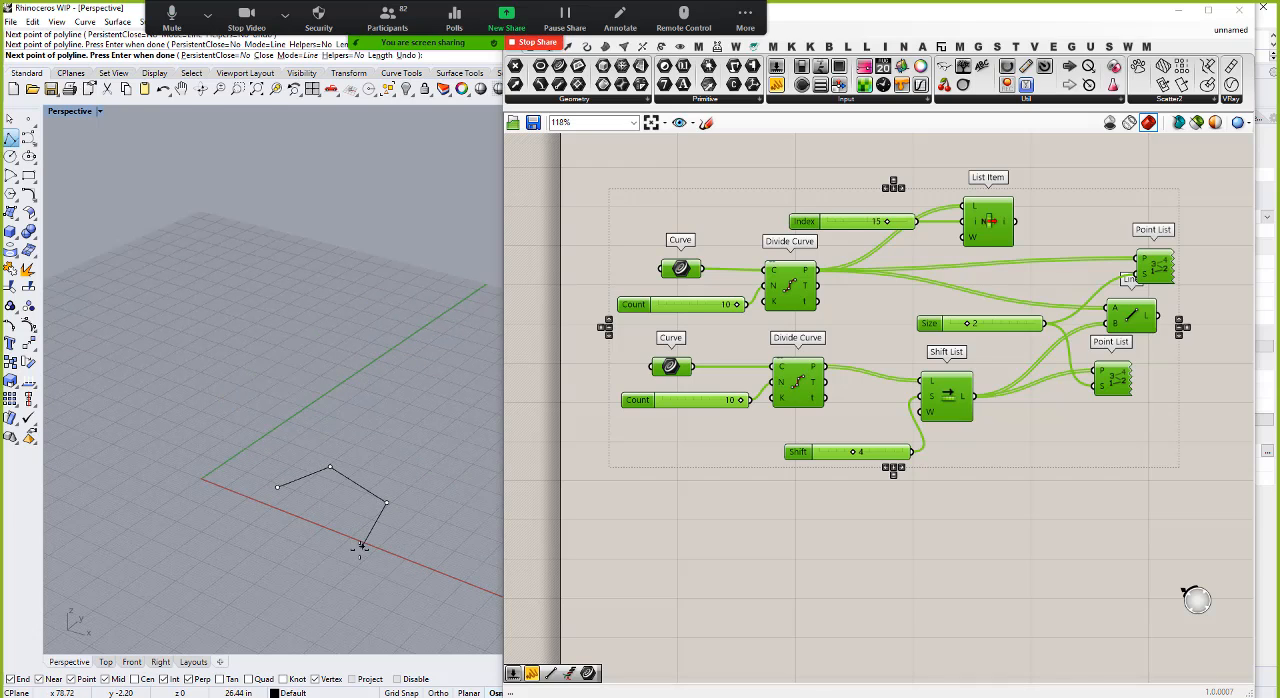
left_click(359, 548)
left_click(295, 546)
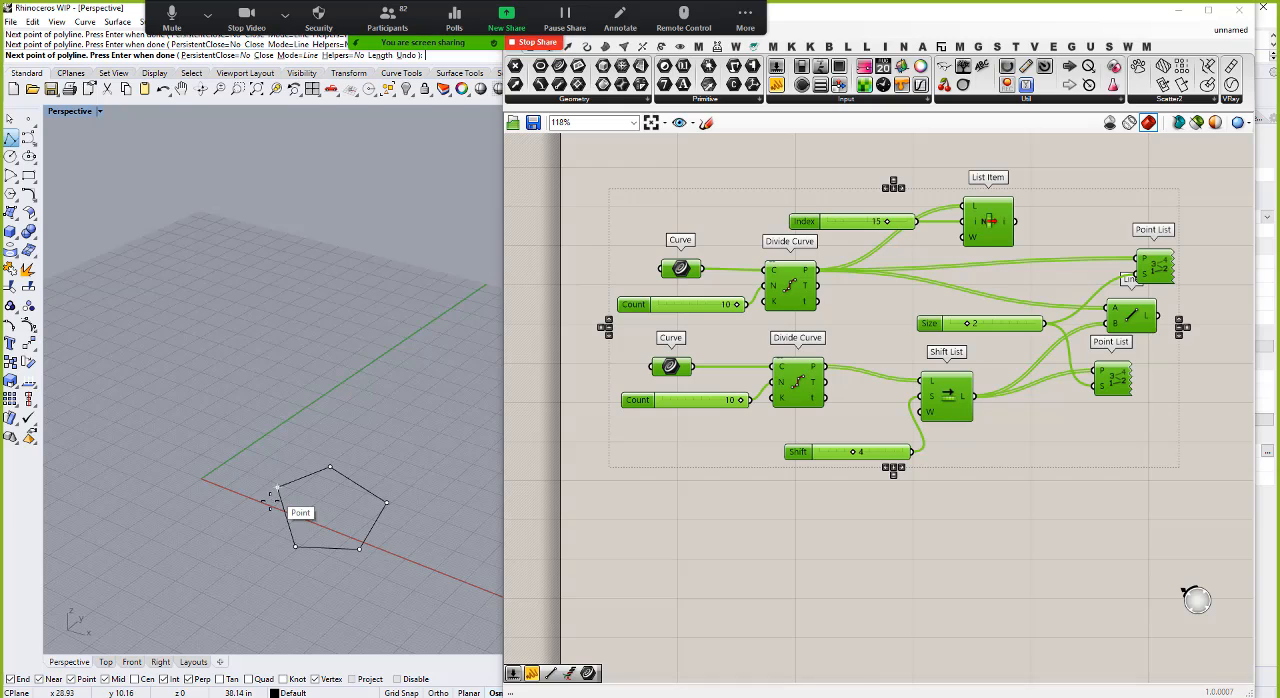
left_click(268, 509)
key("Return")
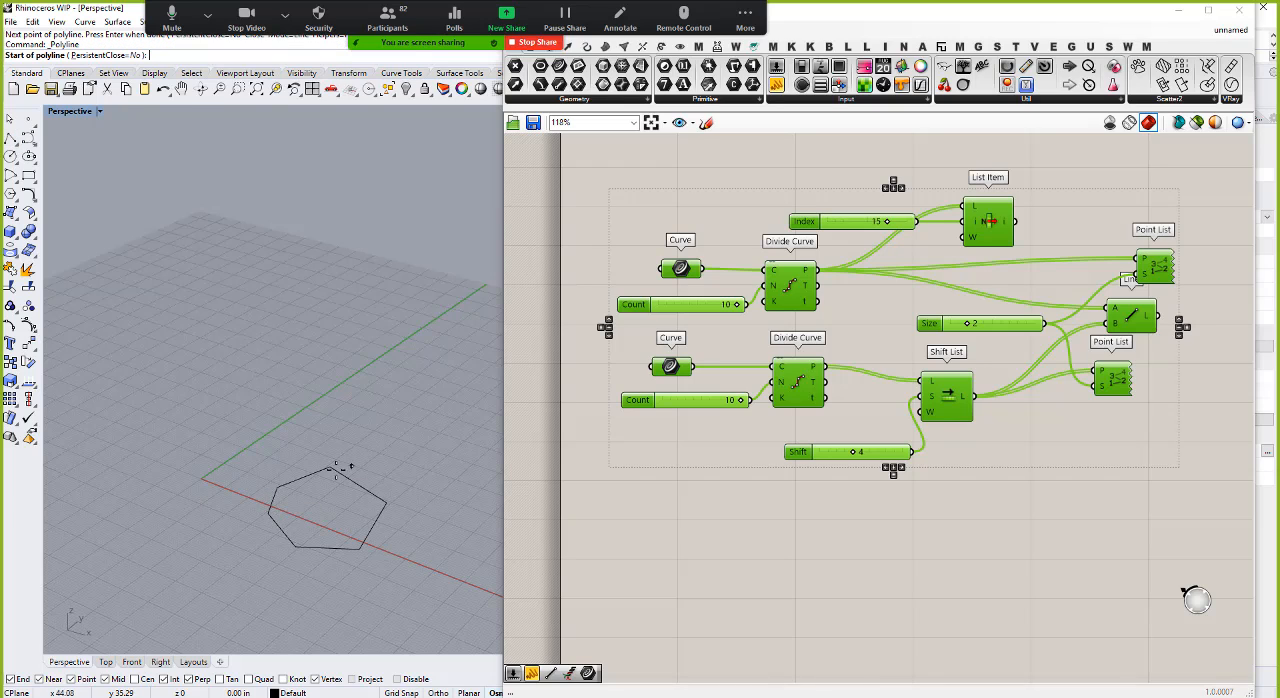
Step: In the Top view, draw a second closed six-sided polyline overlapping the first one, with its vertices offset from the first's
left_click(105, 661)
scroll(250, 324, "up", 3)
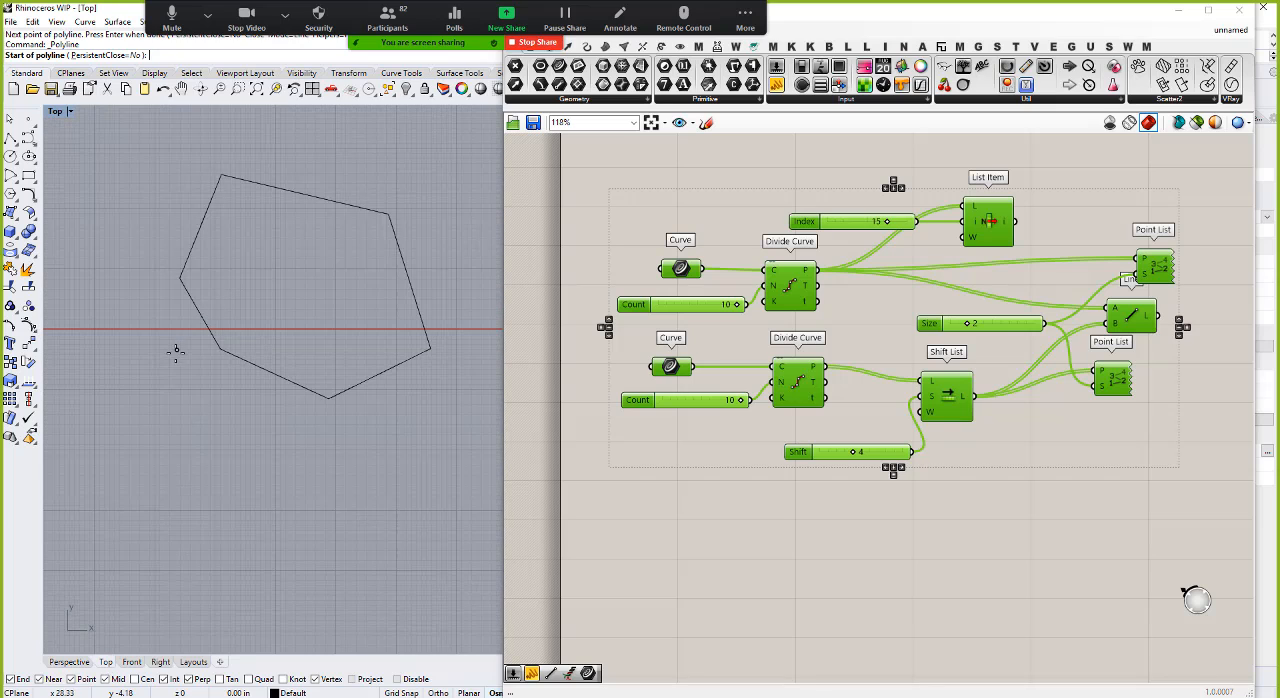
key("Escape")
key("Return")
left_click(193, 339)
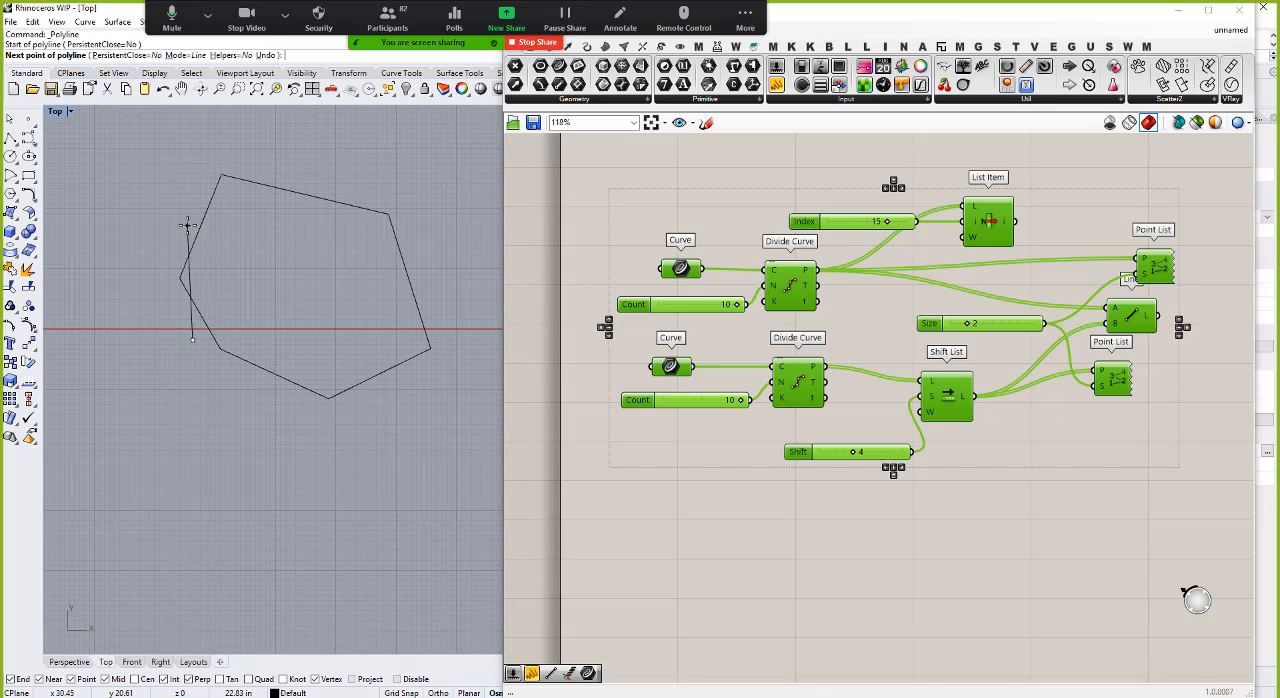
left_click(188, 221)
left_click(288, 169)
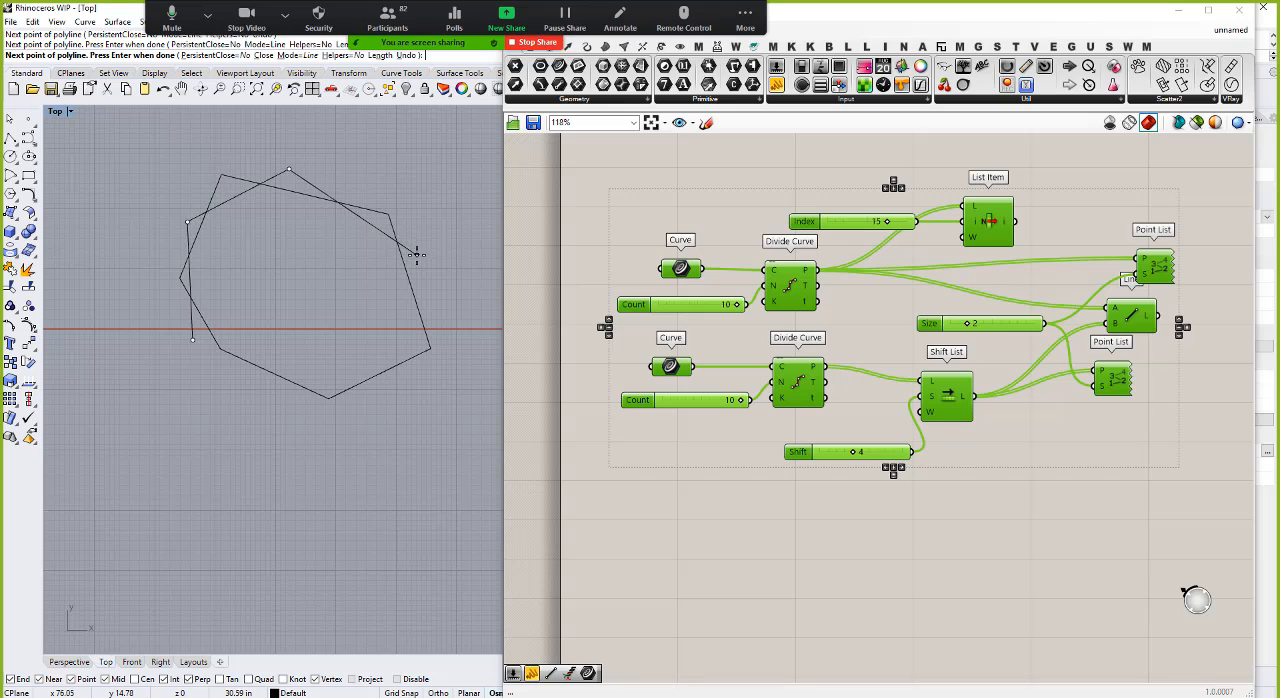
left_click(416, 254)
left_click(416, 376)
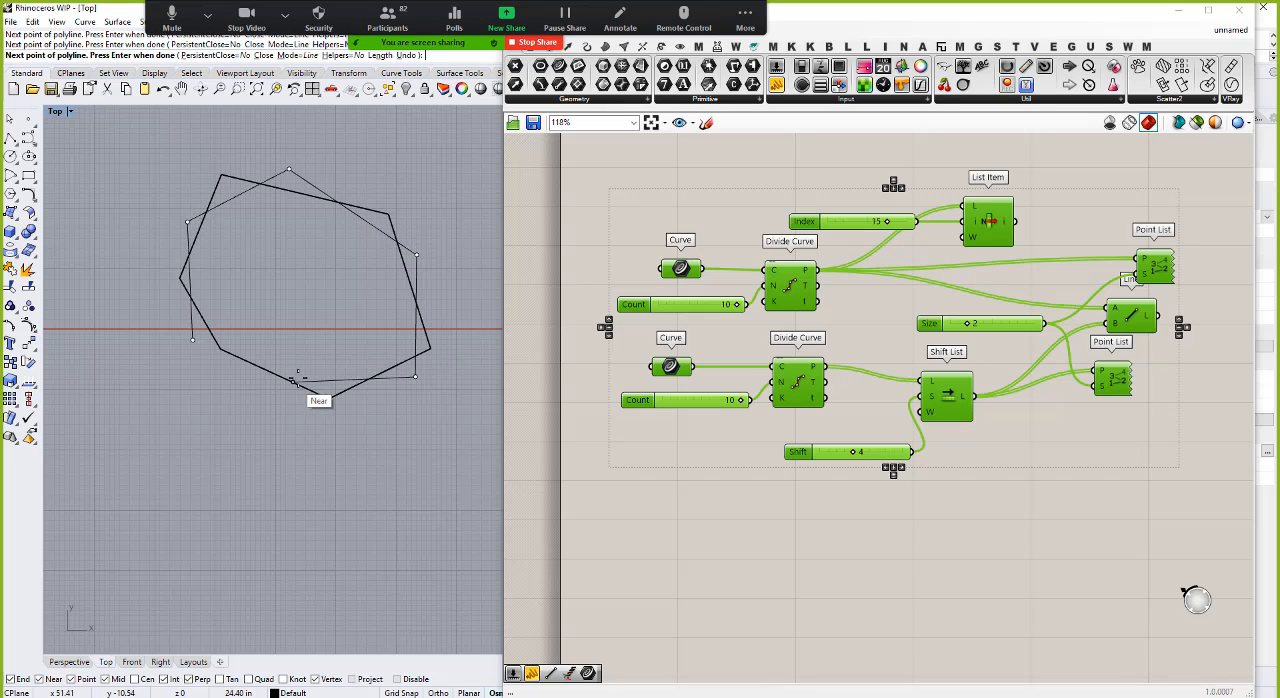
left_click(256, 383)
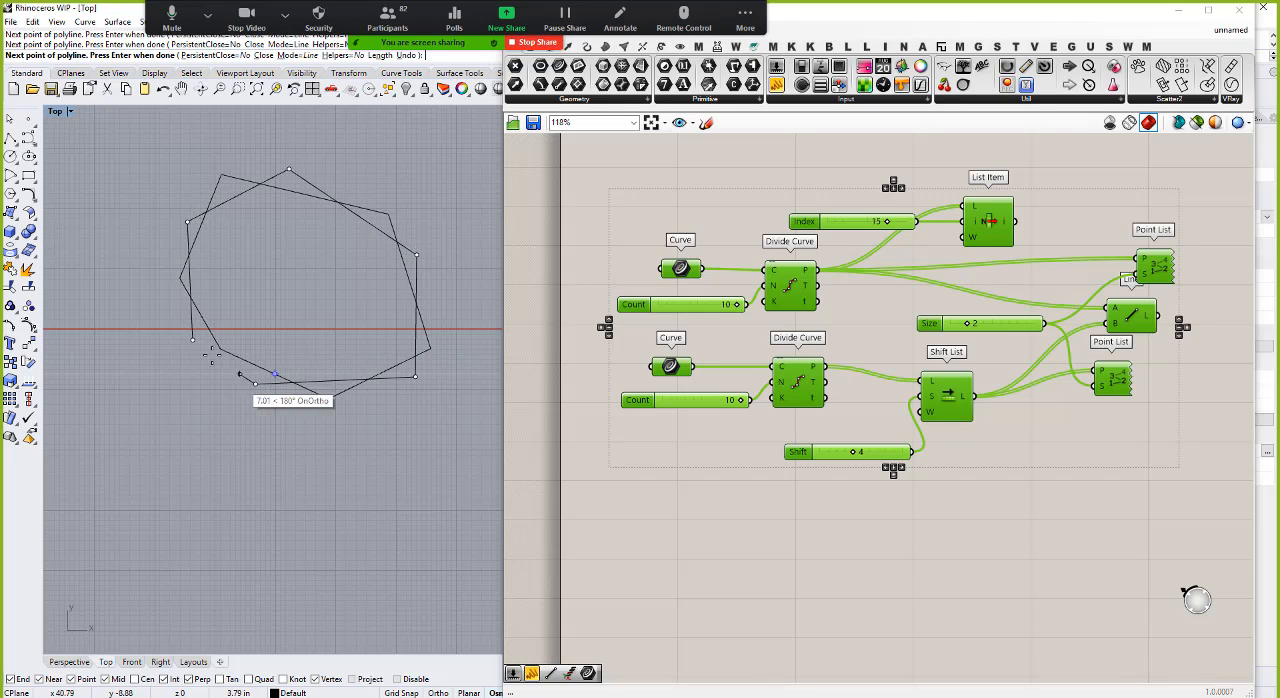
left_click(193, 339)
key("Return")
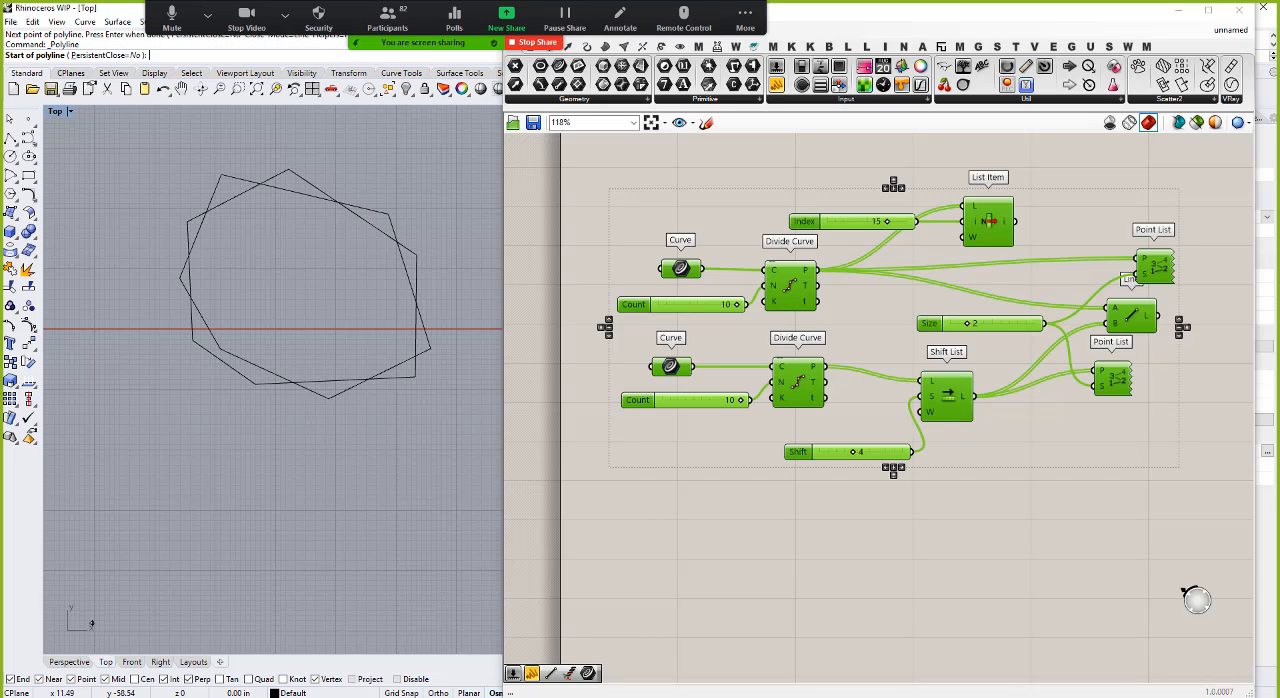
Step: In the Perspective view, raise the first-drawn polyline above the other and lift three of its vertices slightly further
left_click(68, 662)
scroll(240, 517, "down", 3)
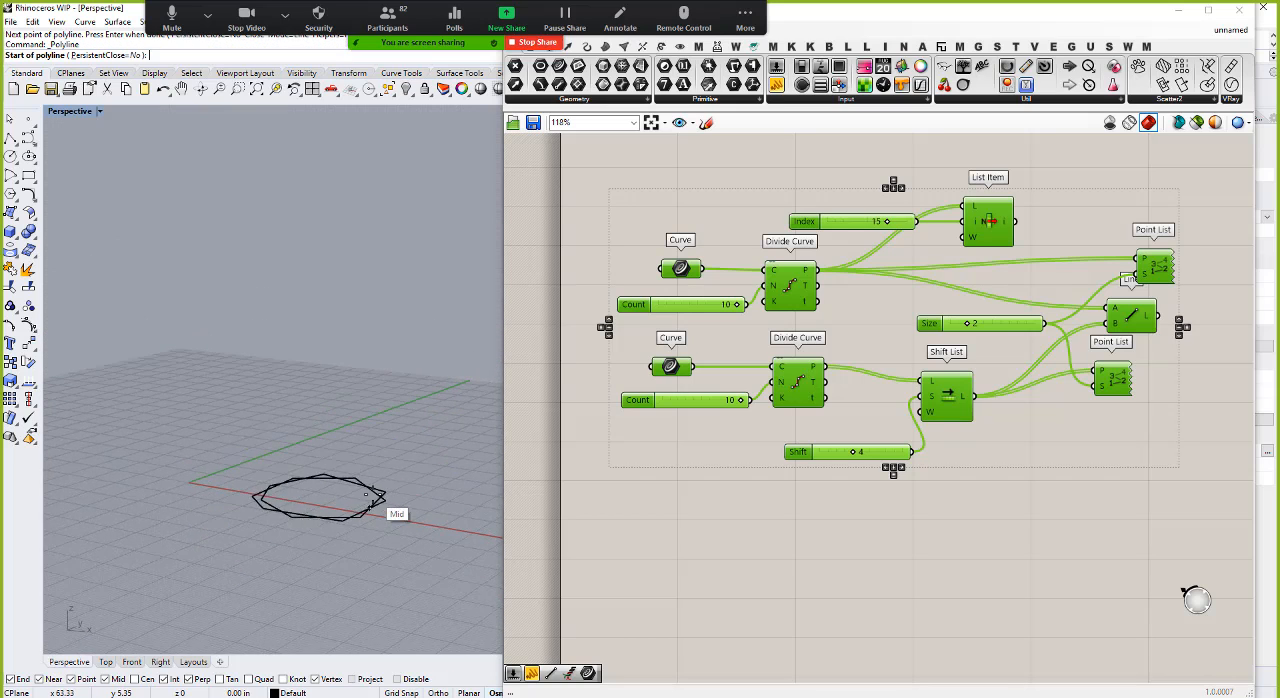
scroll(372, 540, "up", 5)
key("Escape")
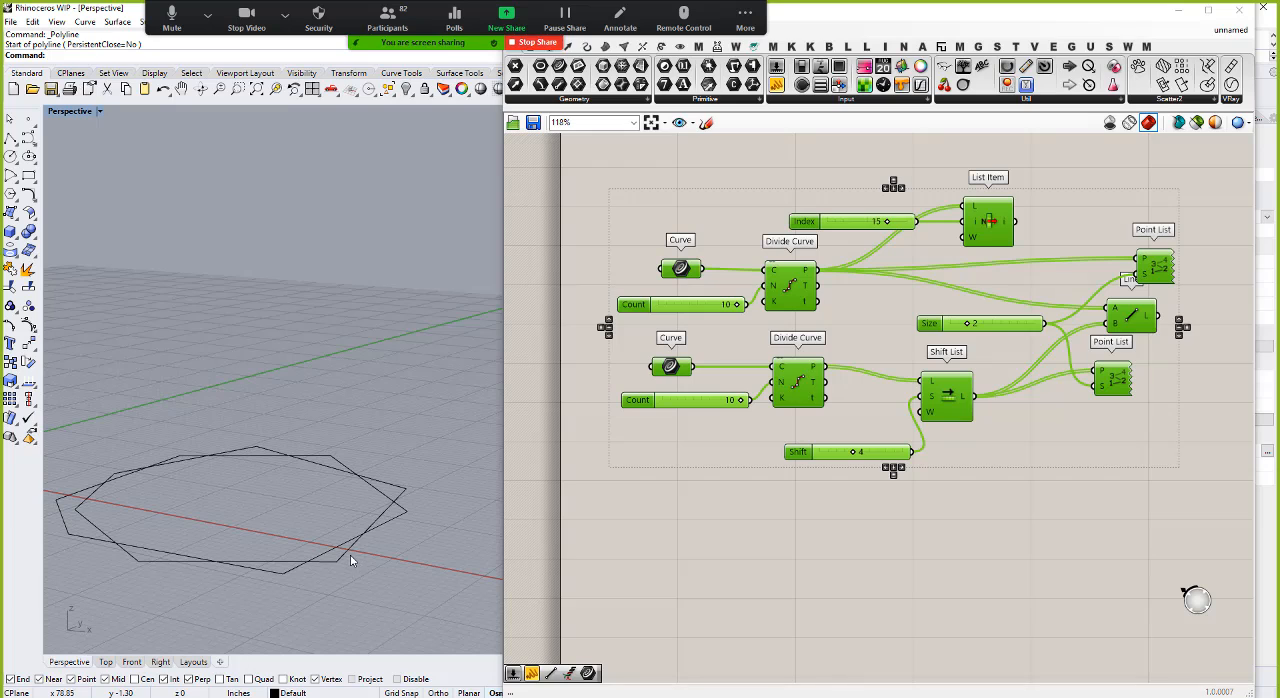
left_click(346, 553)
left_click_drag(235, 453, 237, 391)
left_click_drag(95, 348, 291, 516)
left_click_drag(175, 385, 174, 361)
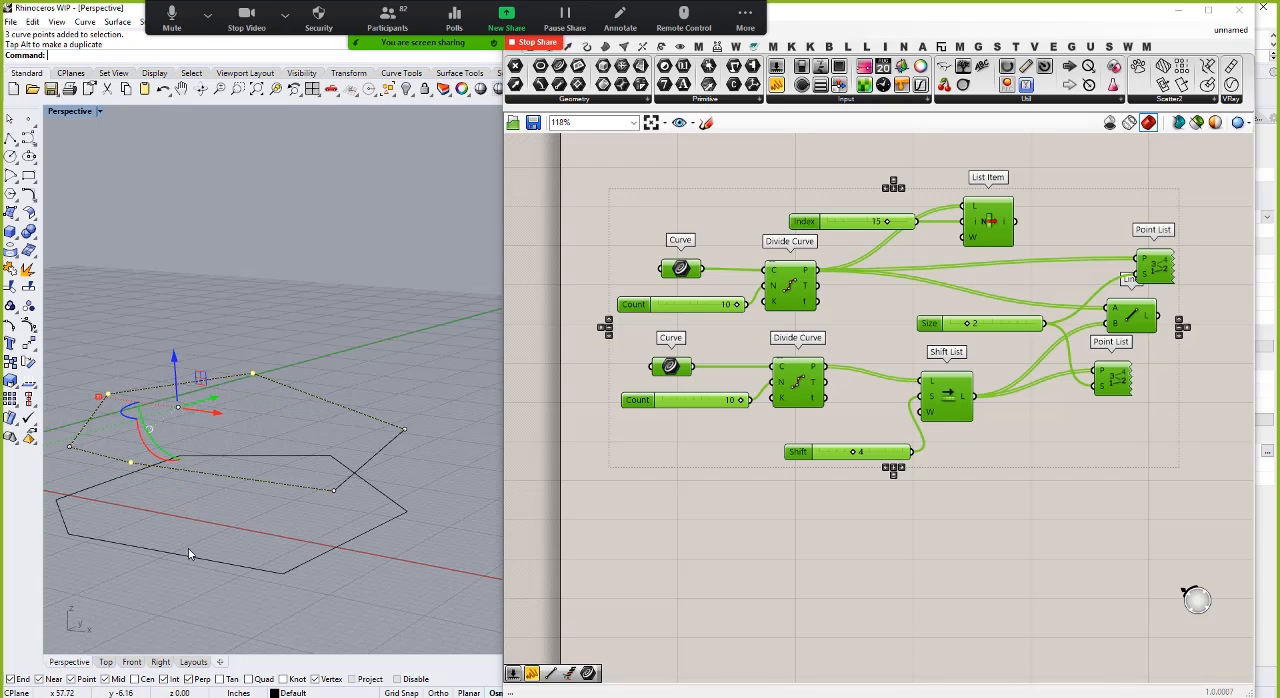
Step: Select three vertices of the lower polyline and lift them slightly off the ground plane
left_click(188, 549)
left_click(190, 555)
left_click_drag(156, 426, 353, 609)
left_click_drag(249, 446, 248, 424)
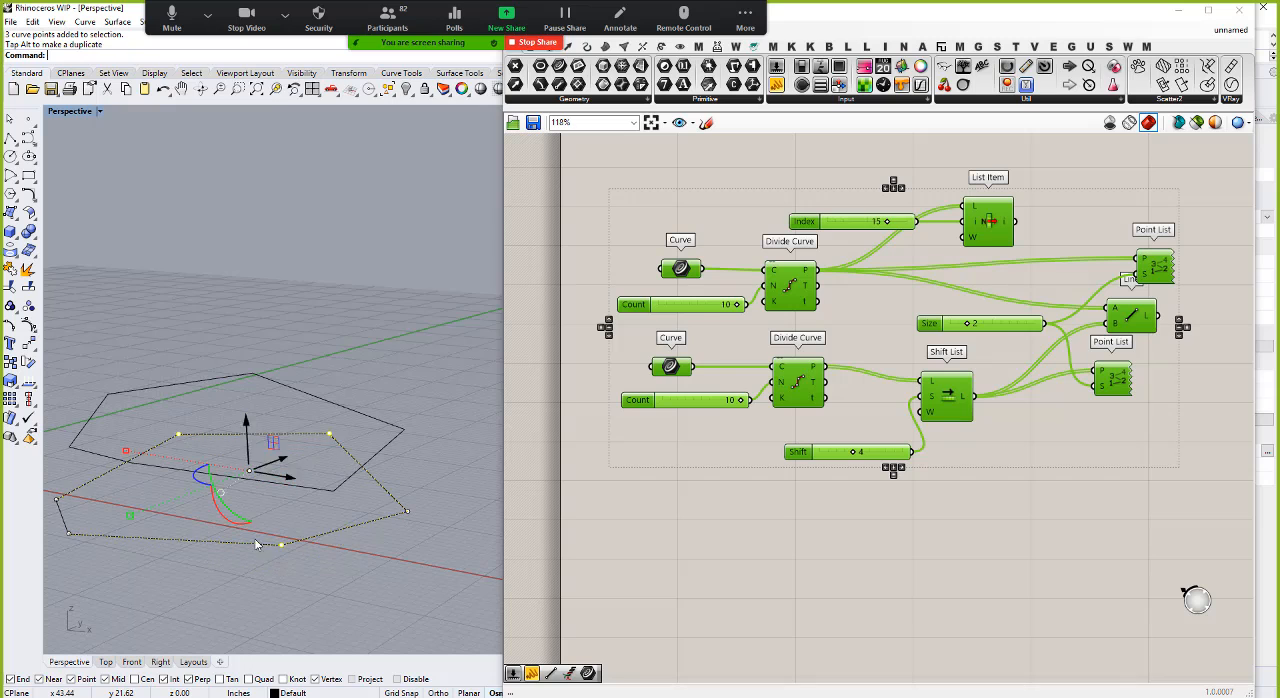
right_click_drag(256, 544, 290, 576)
left_click(290, 576)
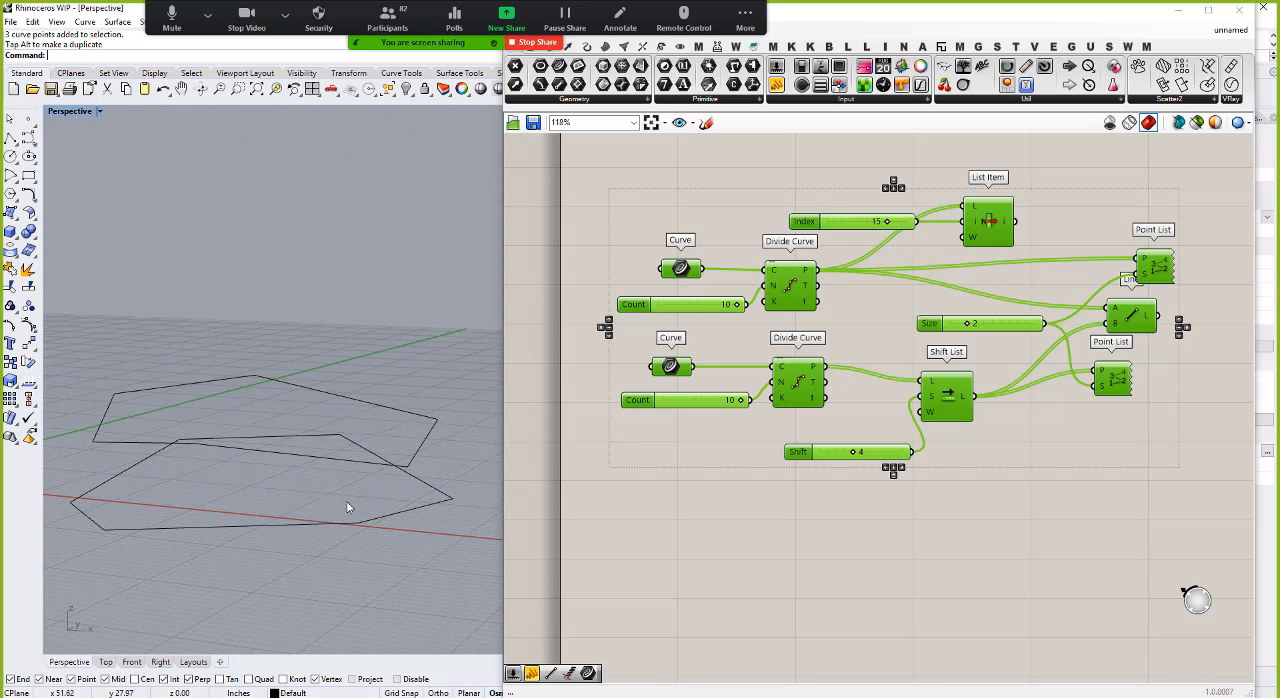
right_click_drag(349, 547, 347, 584)
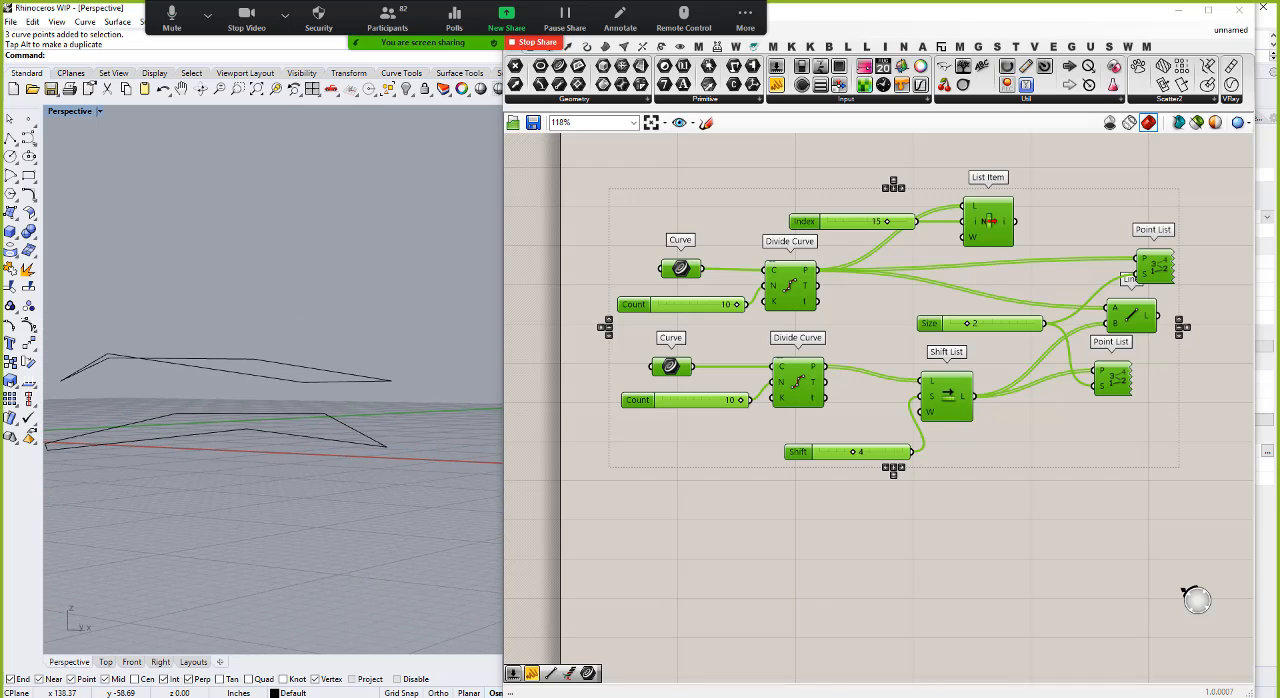
Step: Add a Curve parameter below the existing definition and reference both new polylines in it as multiple curves
left_click(840, 583)
scroll(737, 463, "down", 3)
scroll(690, 306, "up", 2)
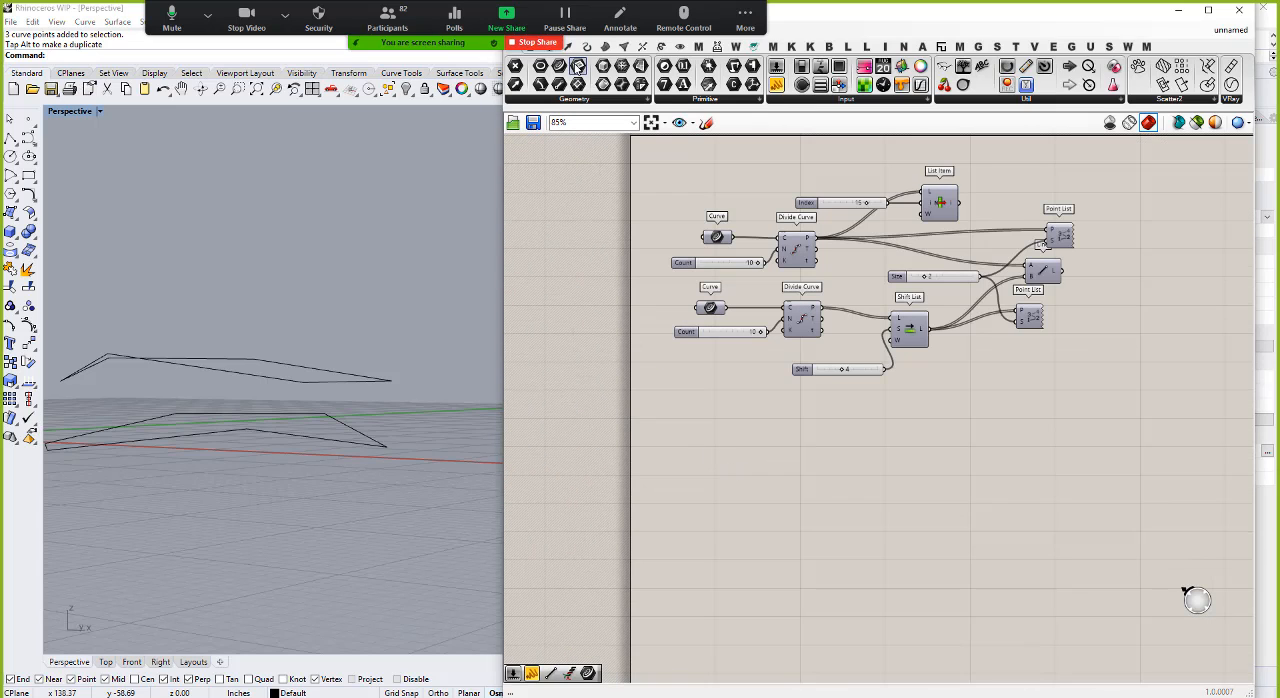
left_click_drag(558, 67, 697, 477)
right_click(697, 477)
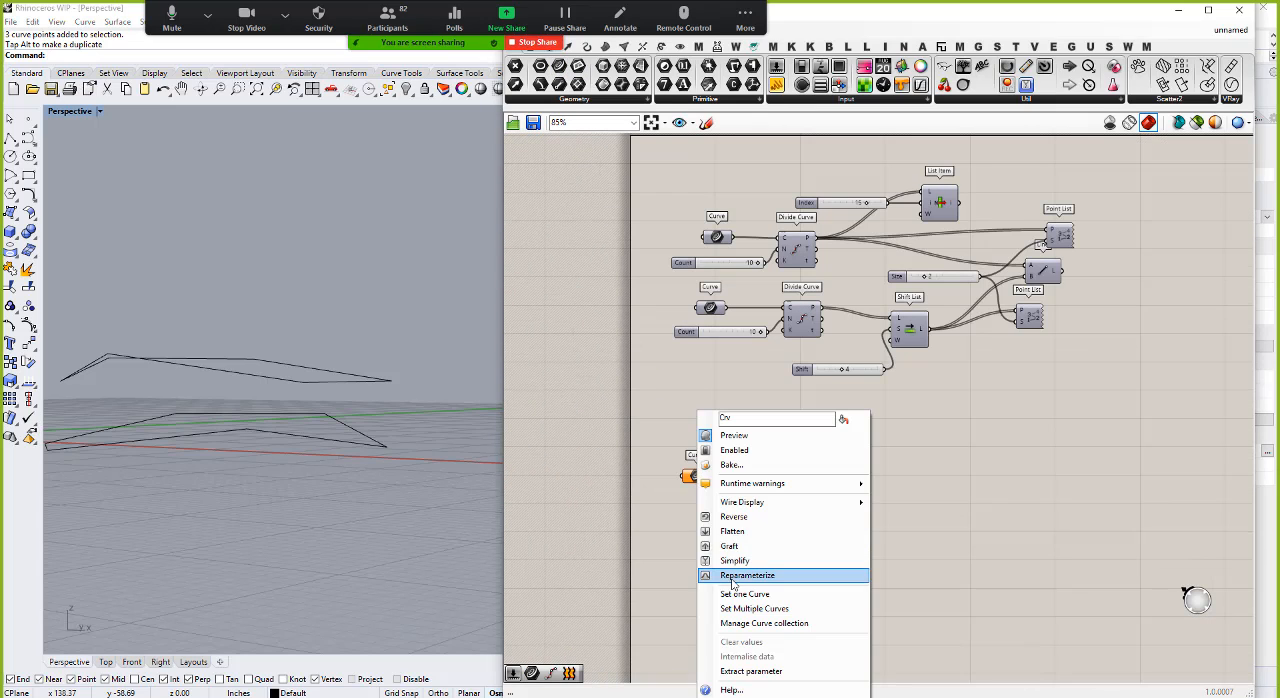
left_click(752, 612)
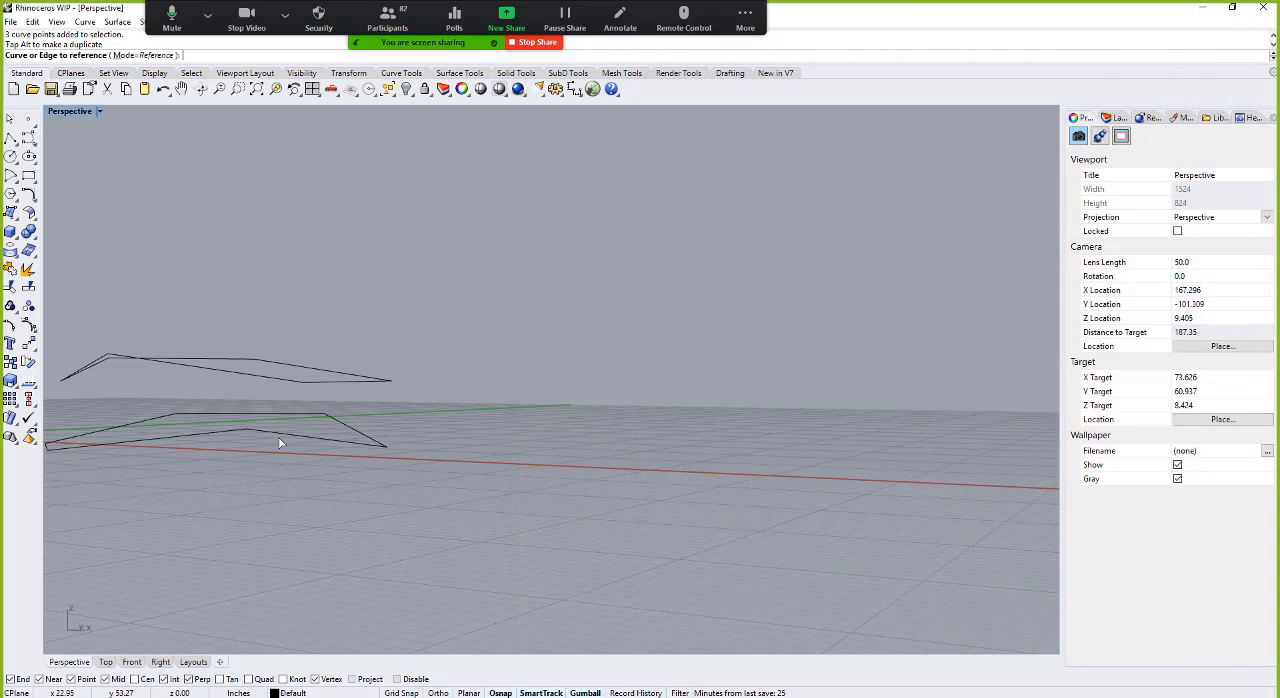
left_click_drag(304, 405, 204, 294)
key("Return")
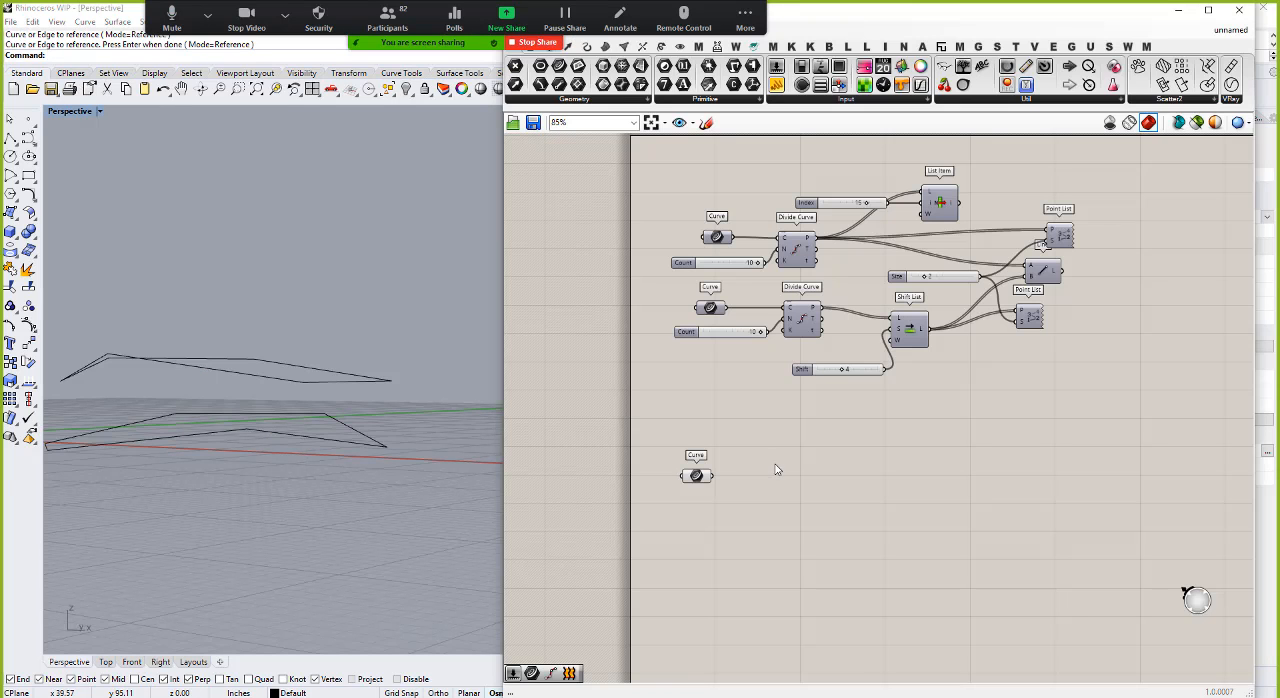
Step: Add a List Item component beside the new Curve parameter and wire the curves into its list input
double_click(751, 487)
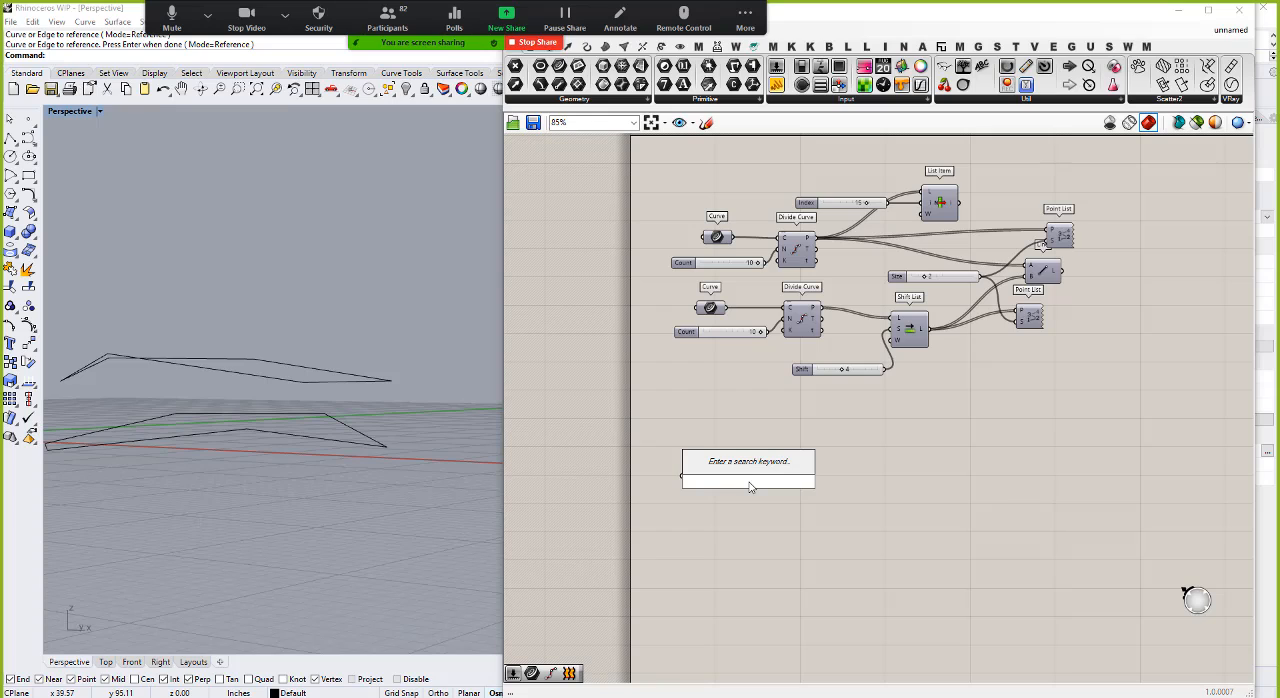
type("list")
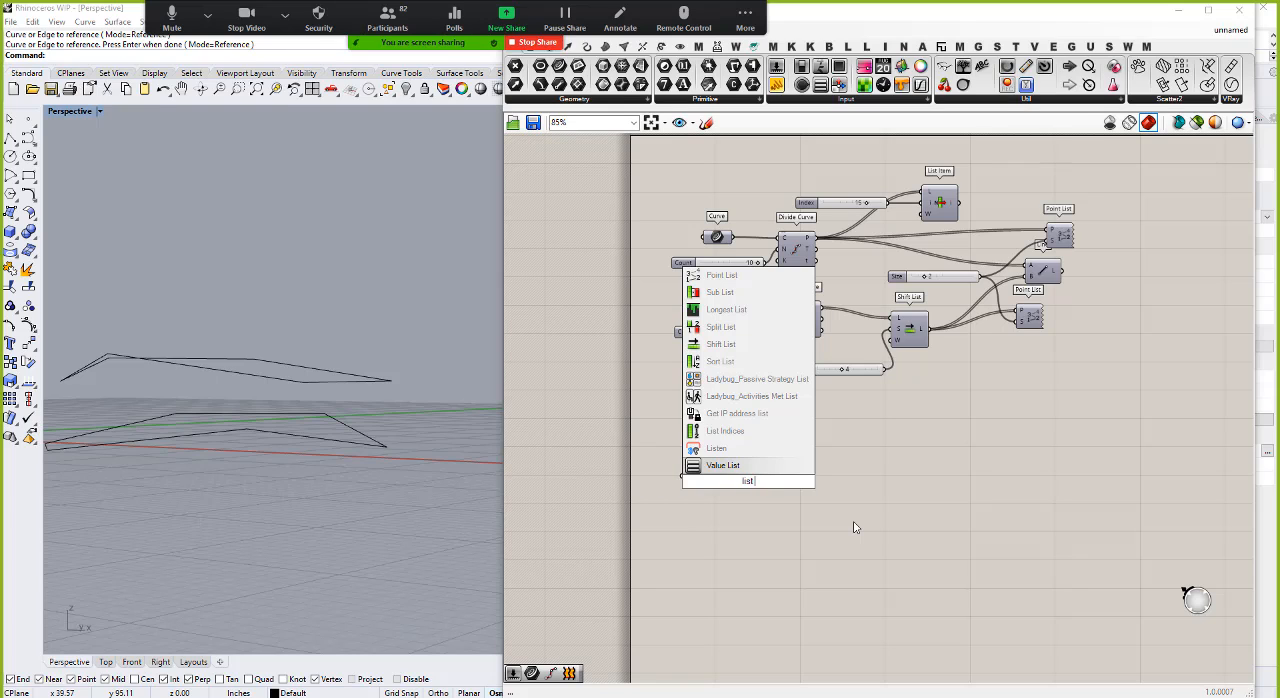
type(" item")
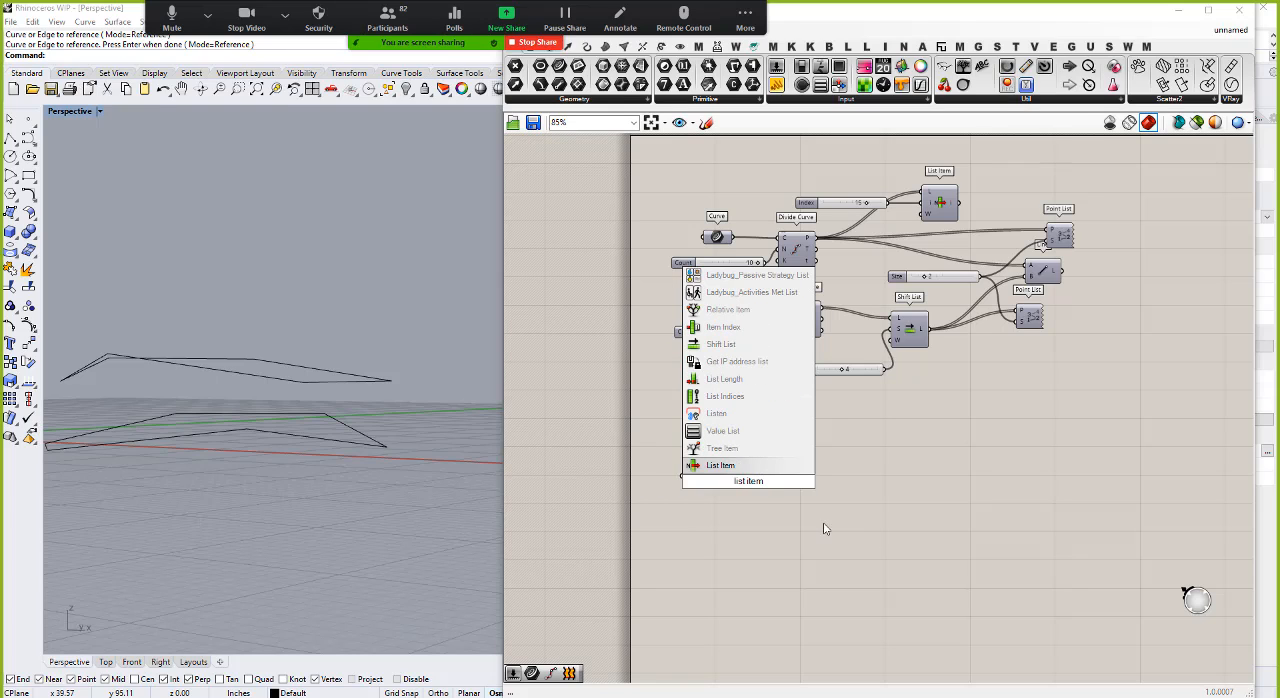
left_click(712, 465)
scroll(716, 478, "up", 3)
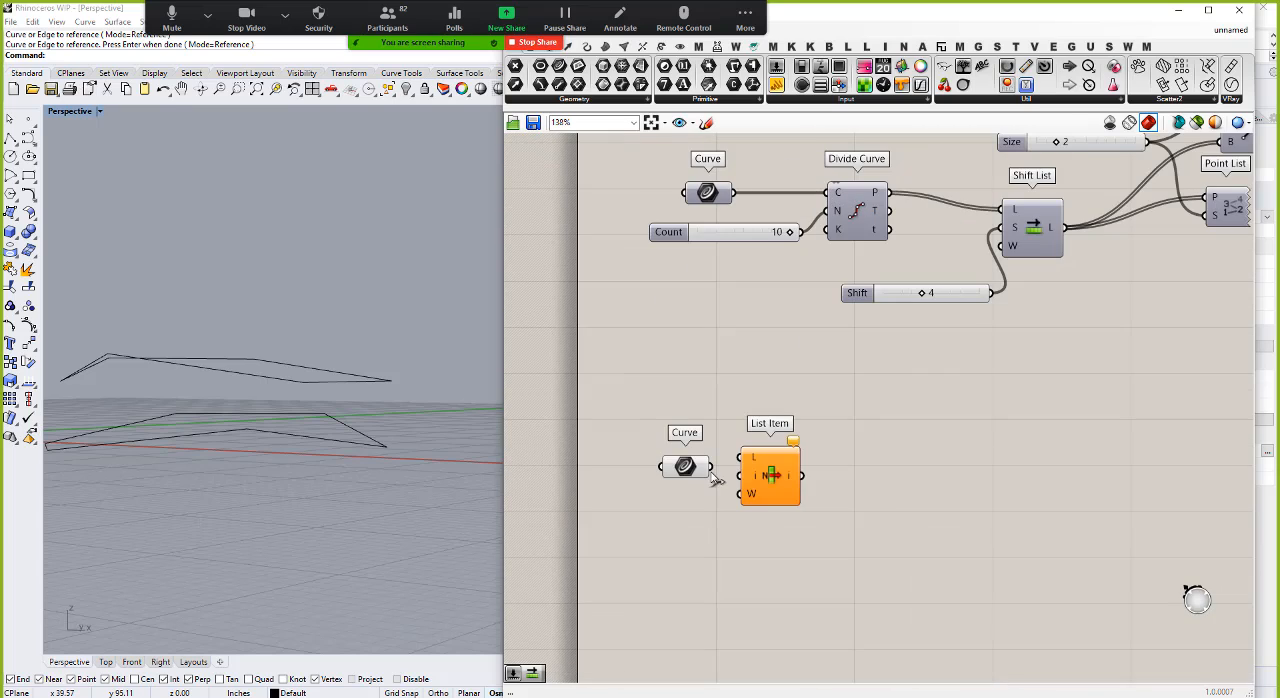
left_click_drag(711, 466, 790, 483)
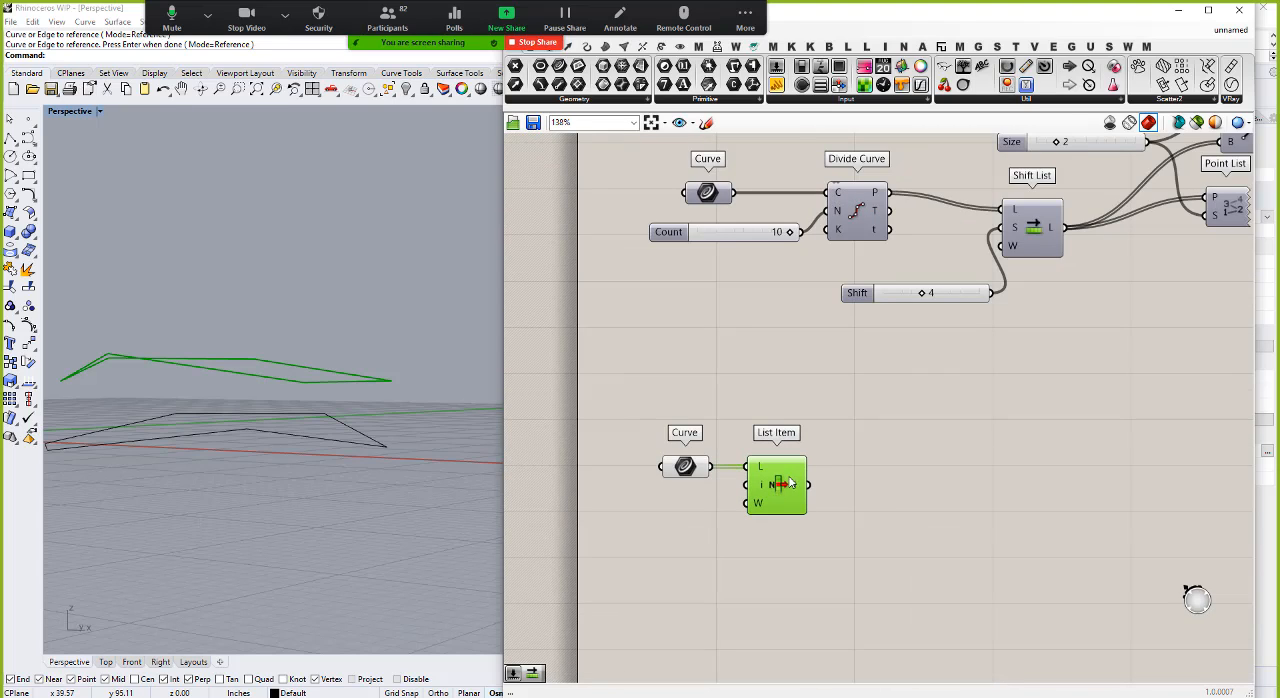
Step: Try a +1 output on the List Item component, then add a -1 output and remove the +1 output
scroll(800, 485, "up", 6)
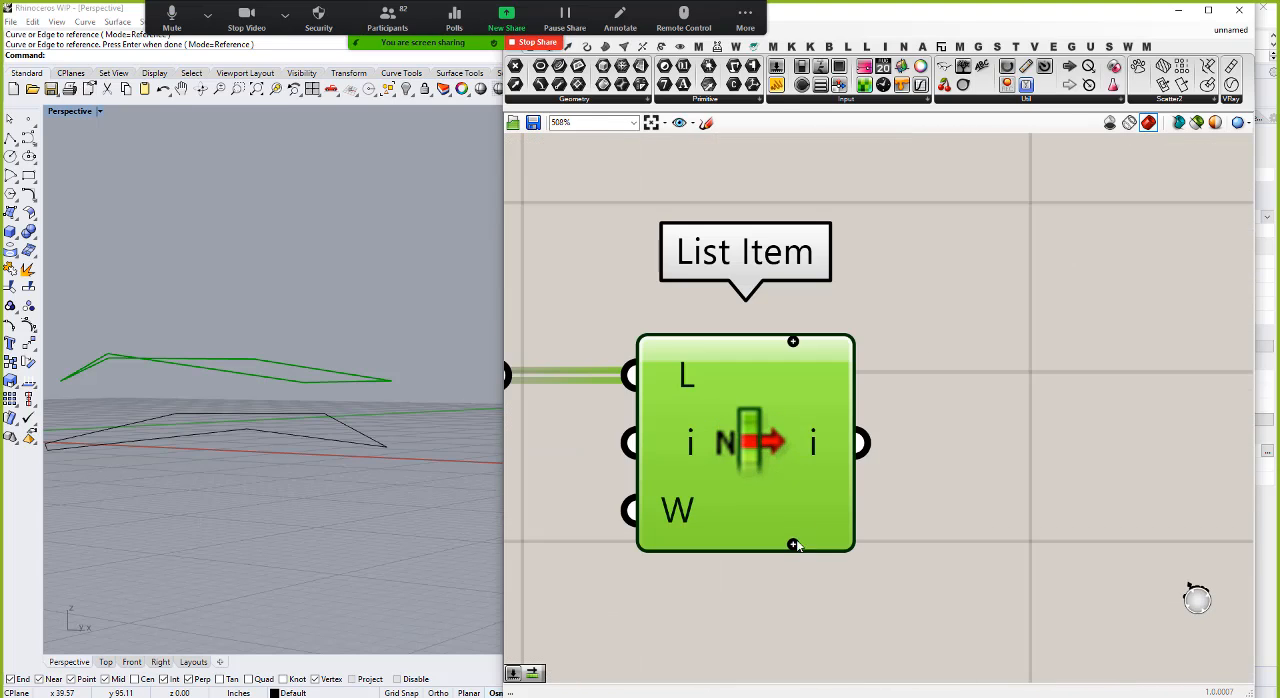
left_click(793, 545)
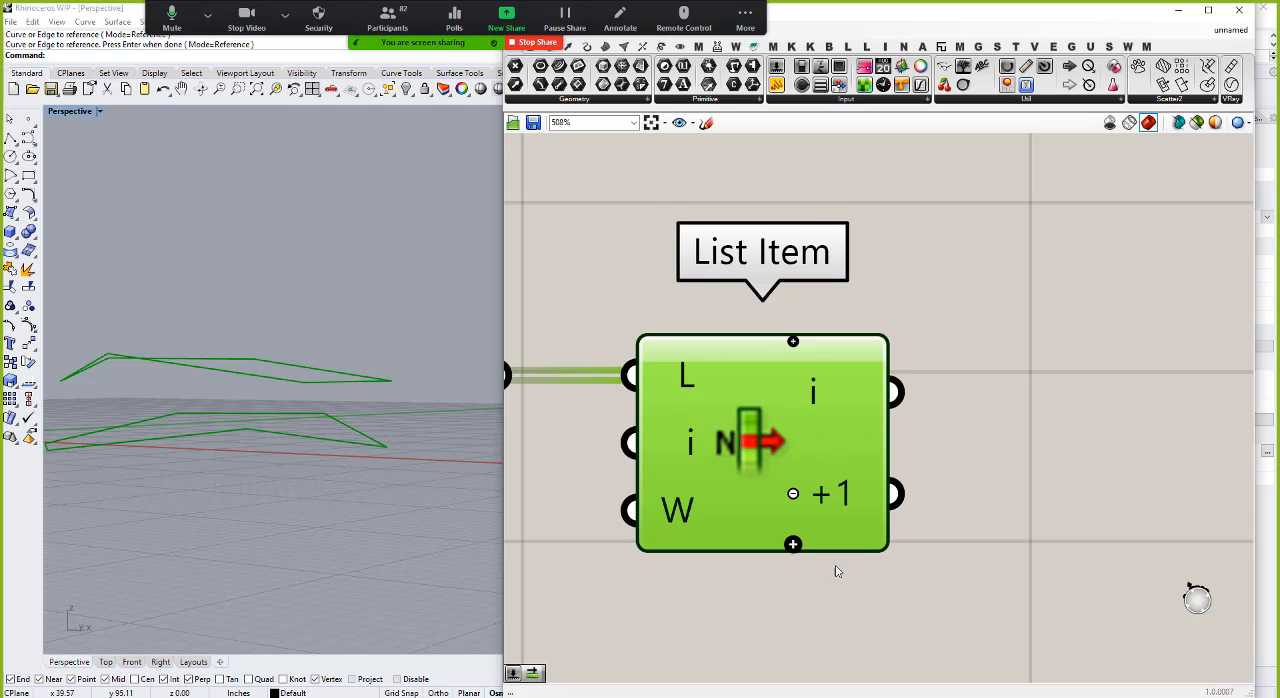
left_click(791, 596)
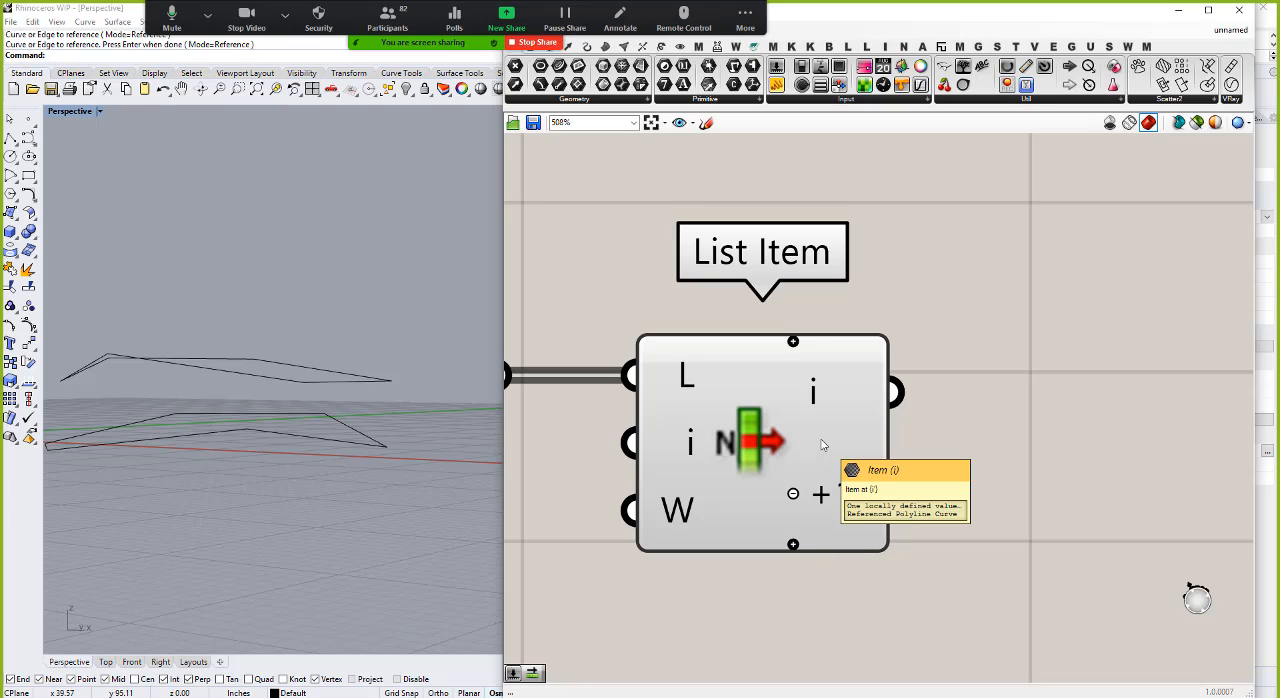
left_click(792, 343)
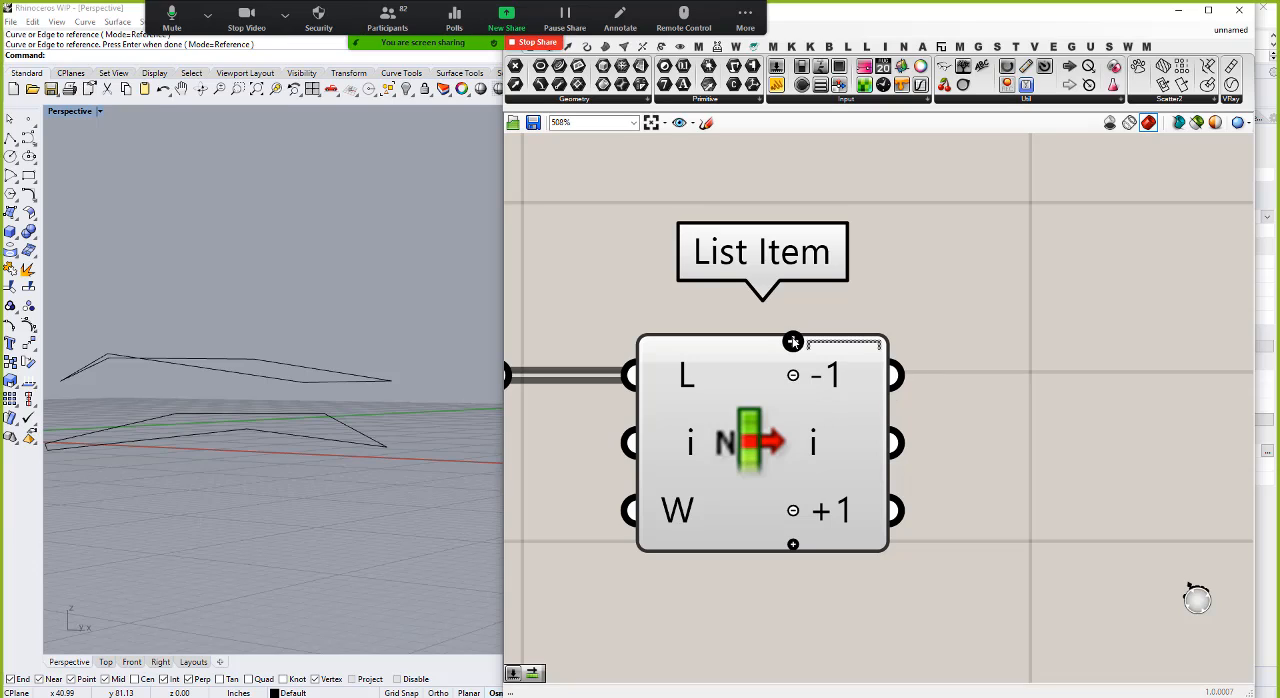
left_click(794, 511)
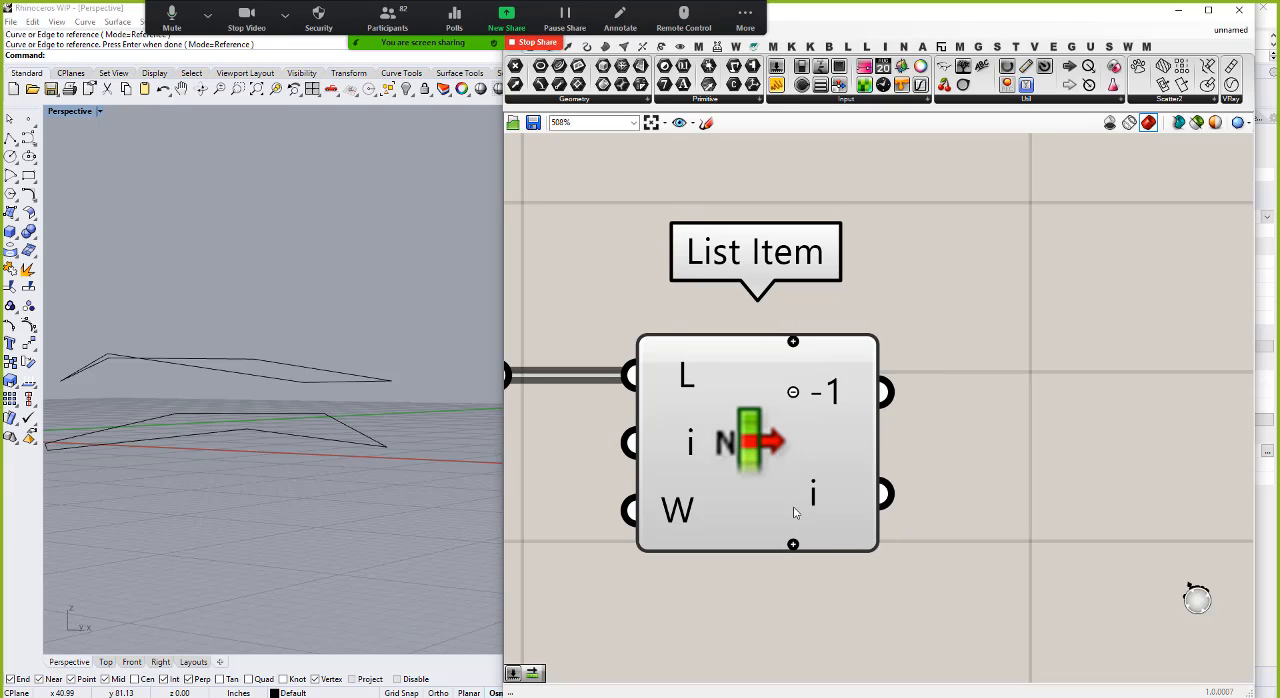
scroll(975, 472, "down", 2)
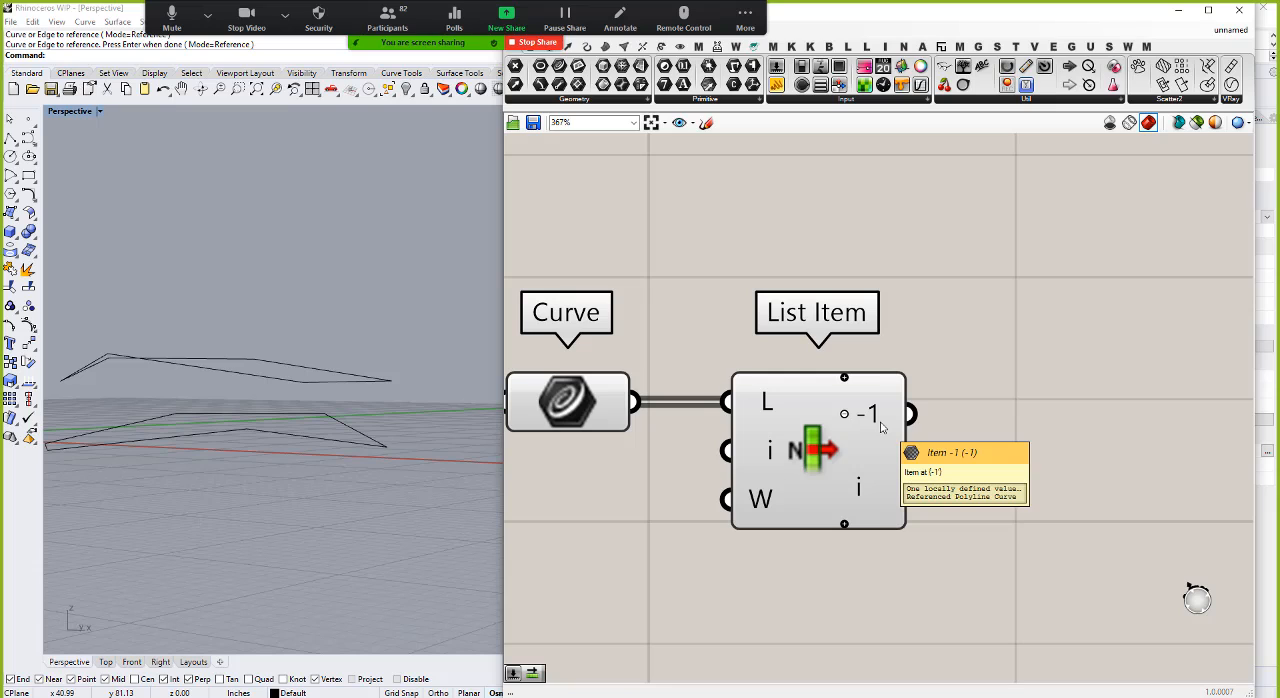
scroll(645, 354, "down", 5)
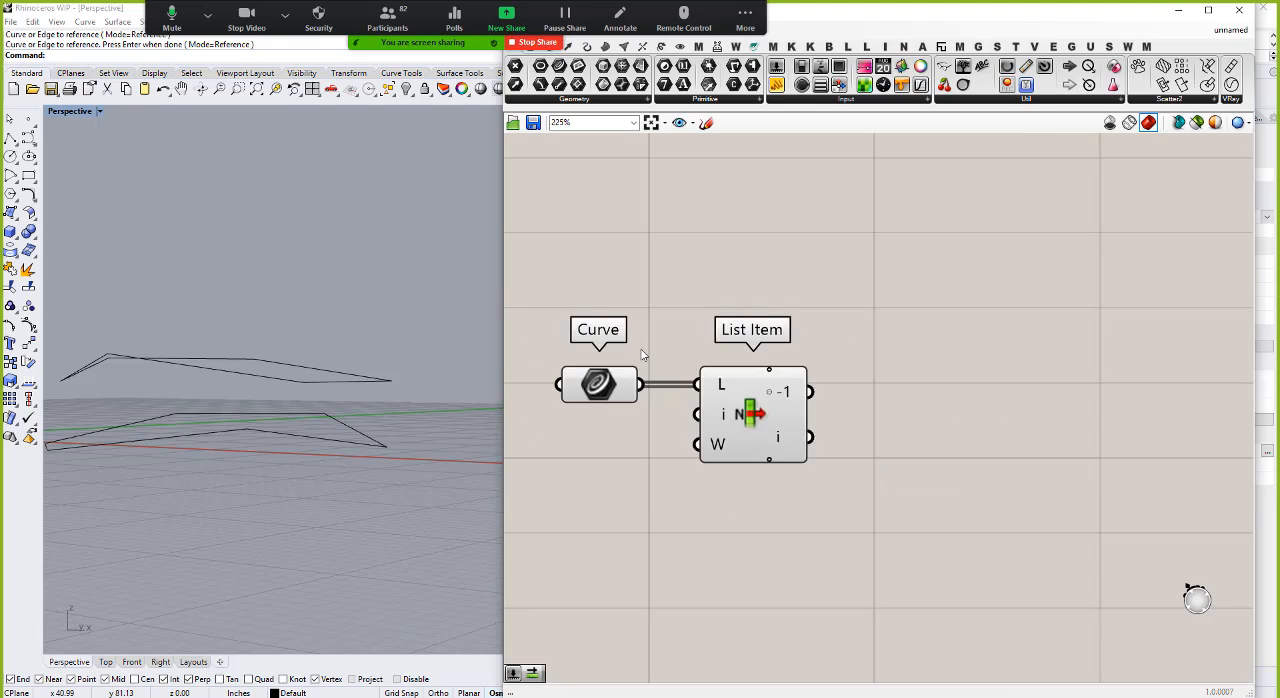
Step: Add a Divide Curve component beside the List Item component
scroll(800, 388, "up", 4)
double_click(838, 401)
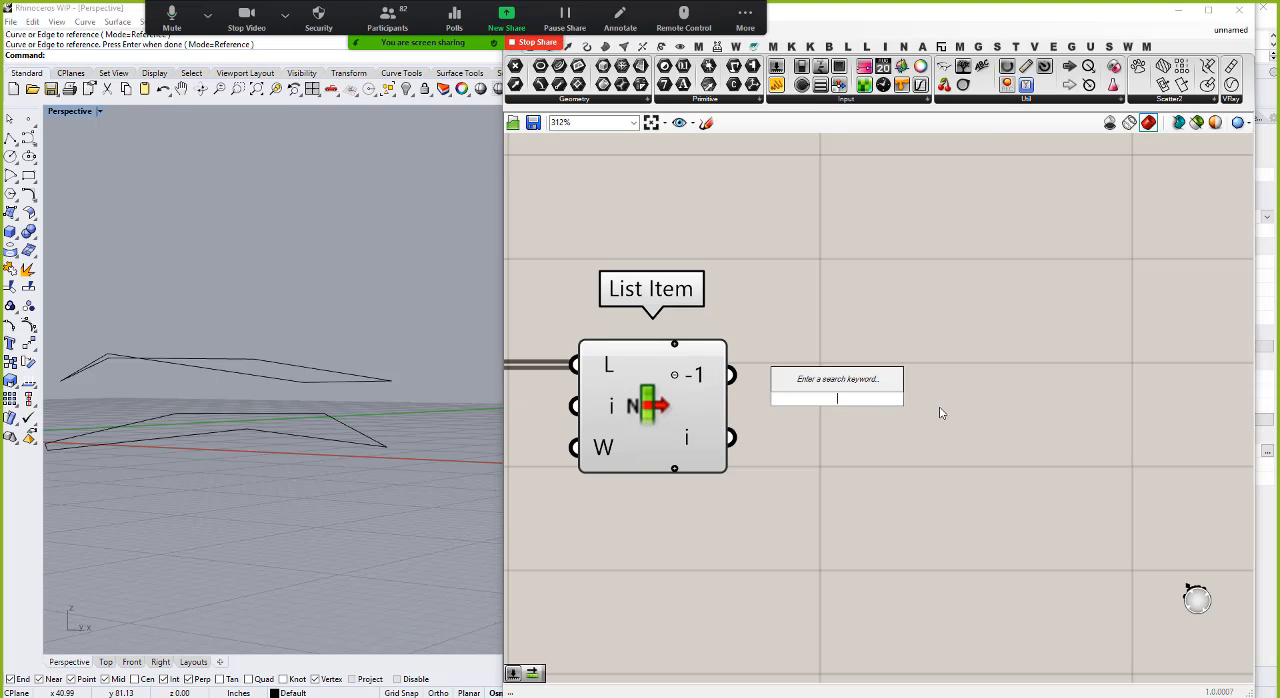
type("po")
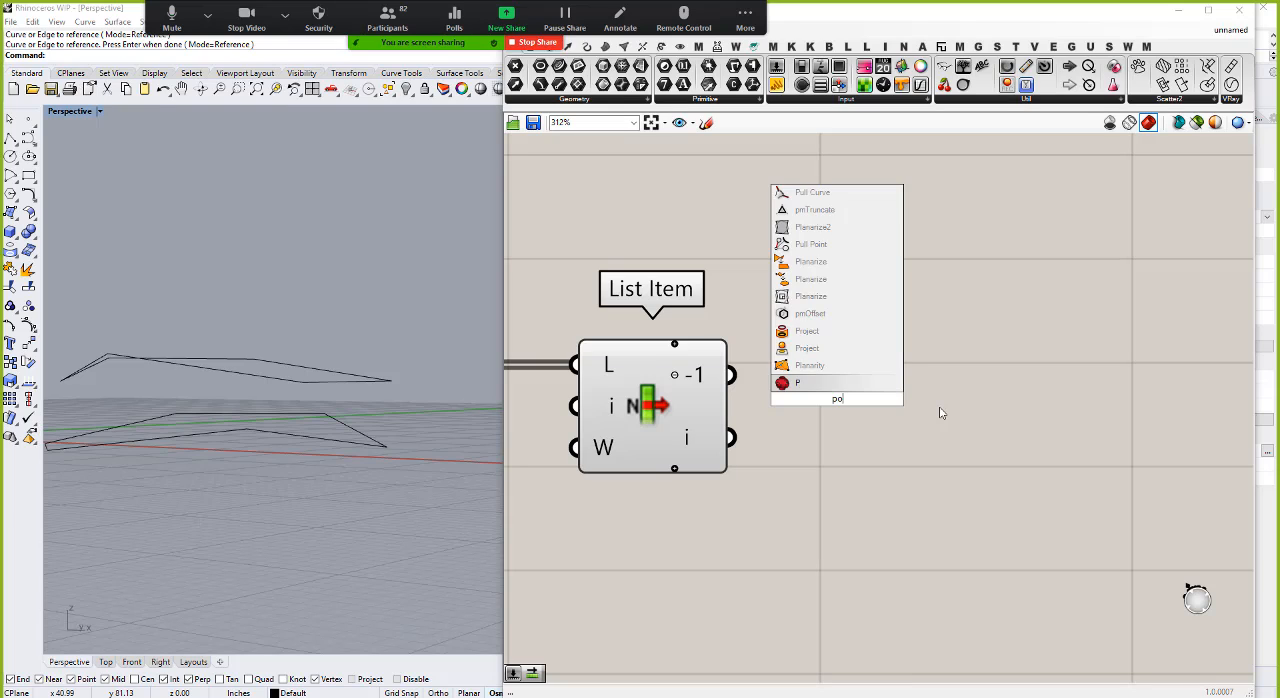
key("BackSpace")
key("BackSpace")
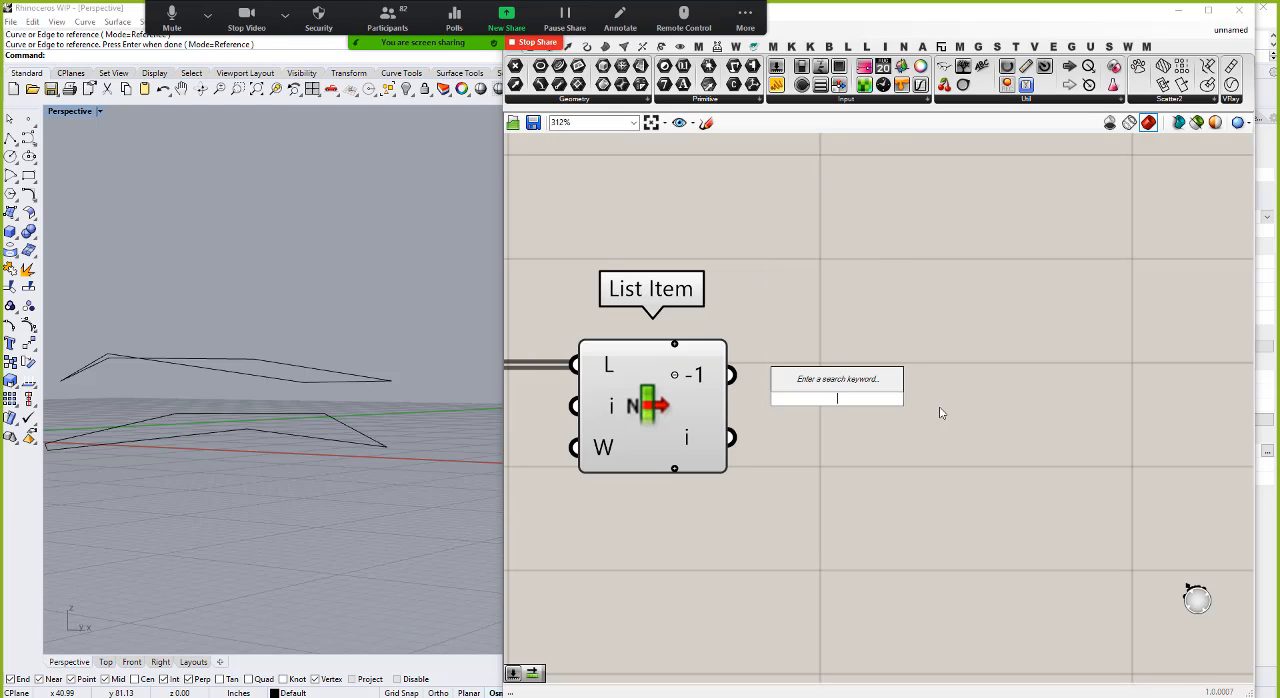
type("div")
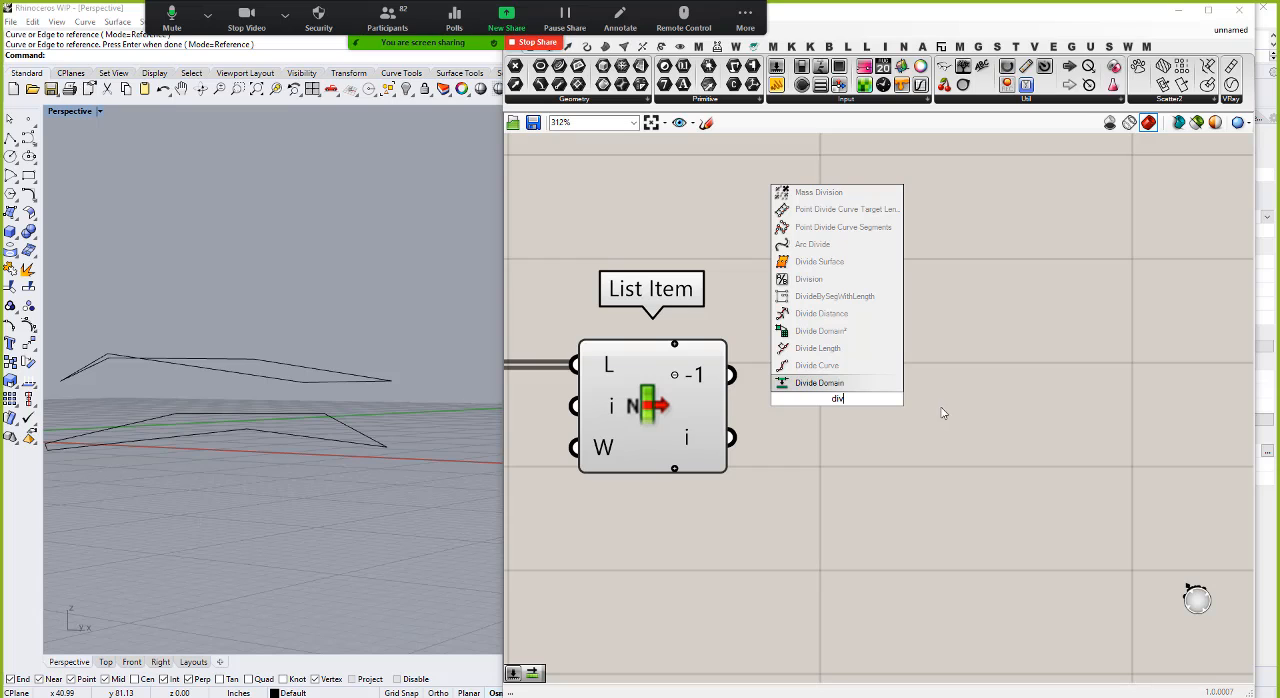
left_click(822, 374)
left_click_drag(849, 373, 955, 409)
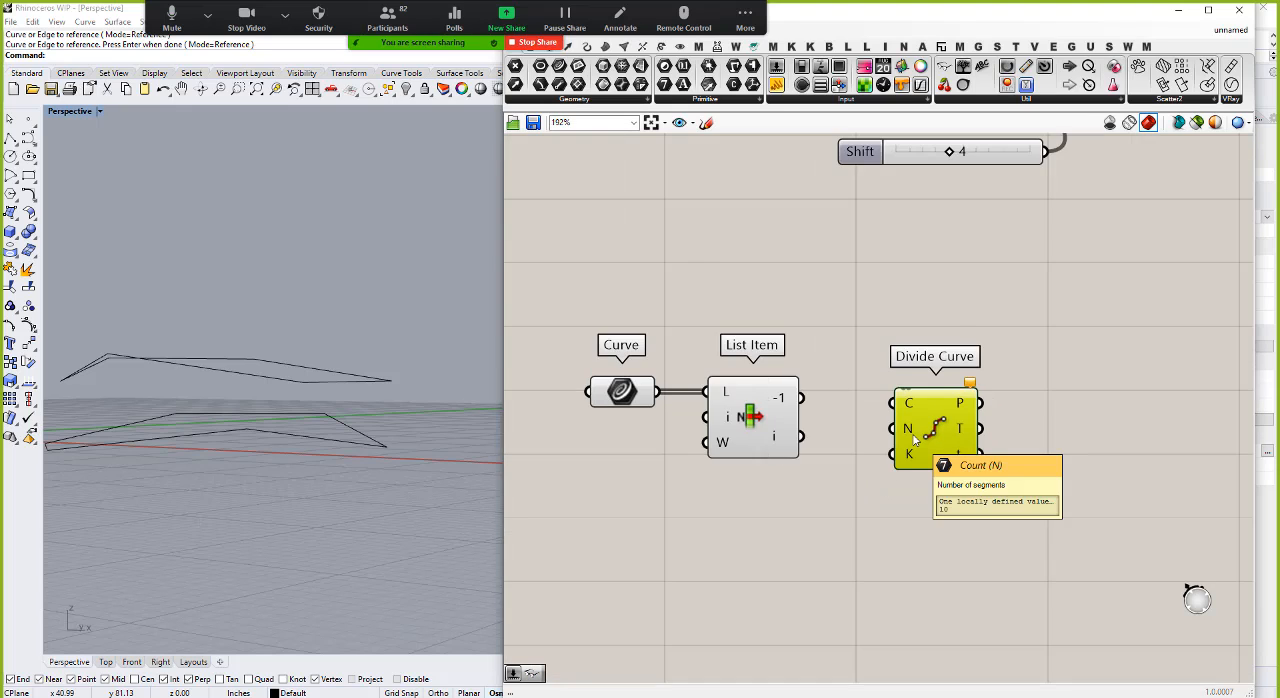
Step: Place Divide Curve between Curve and List Item, feeding the curves into it and its points into List Item's list input
left_click_drag(928, 449, 676, 552)
left_click_drag(666, 422, 961, 422)
scroll(929, 427, "down", 3)
left_click_drag(667, 388, 894, 389)
left_click(782, 552)
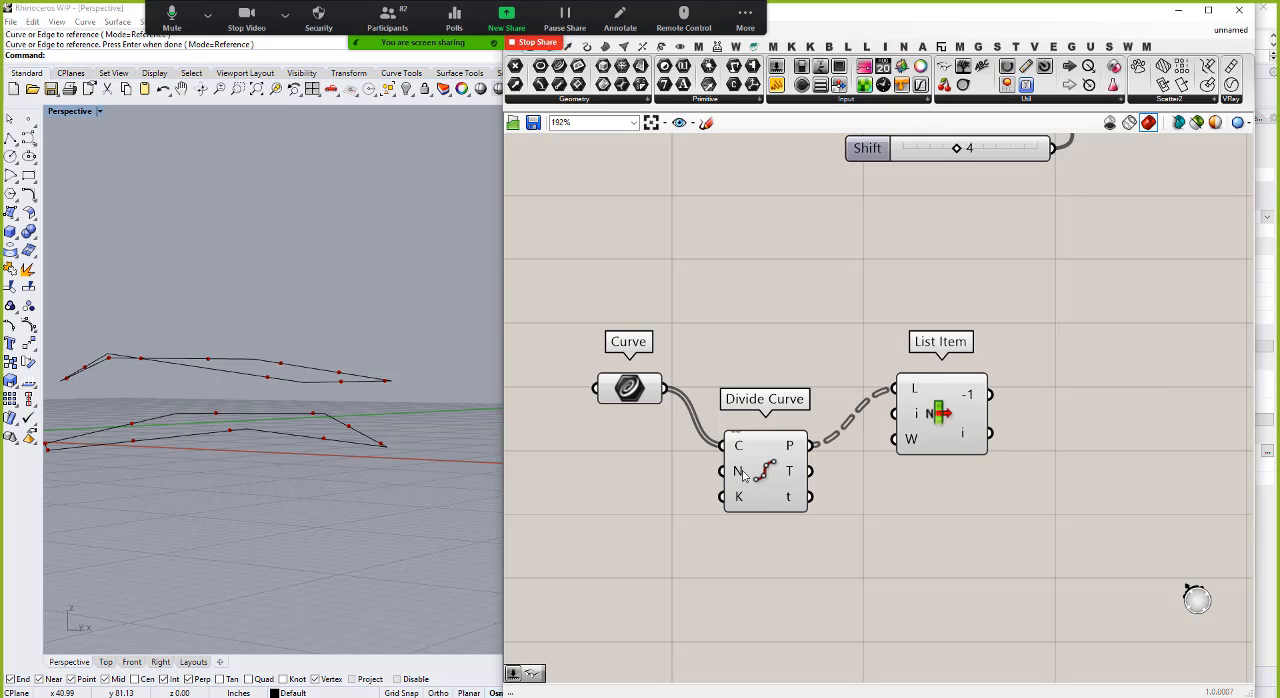
Step: Add a number slider set to 110 for Divide Curve's count input and line the component up between Curve and List Item
double_click(619, 482)
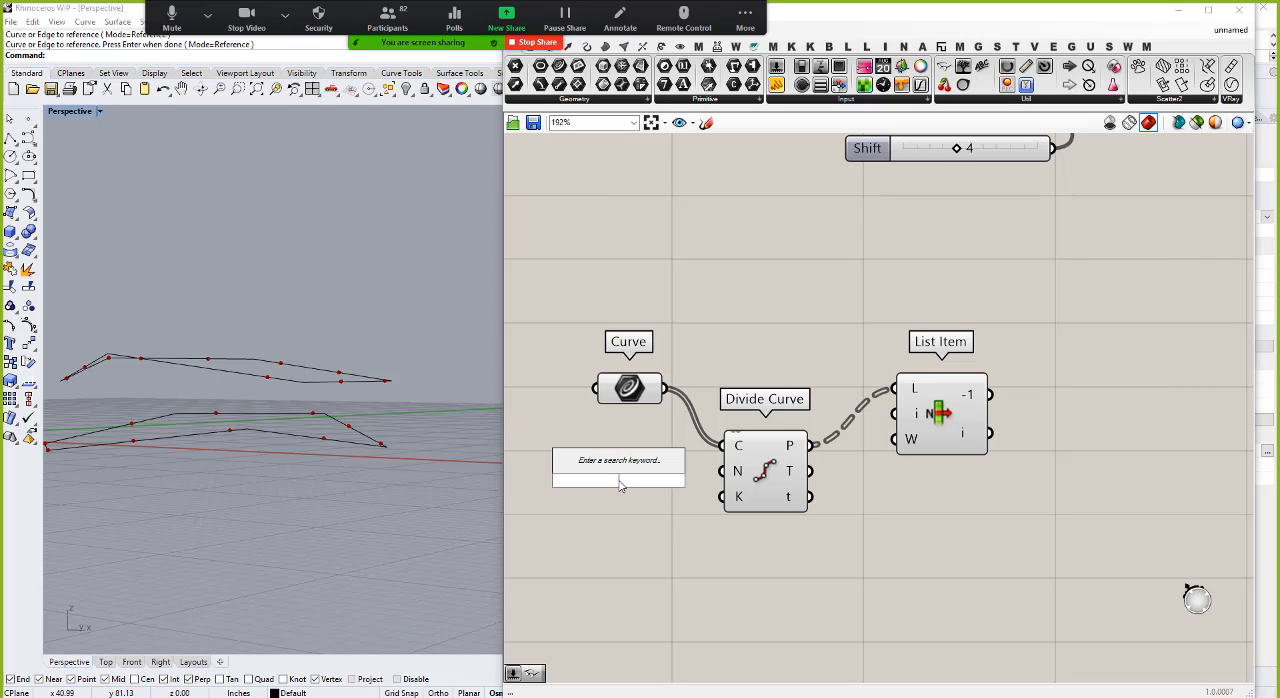
type("110")
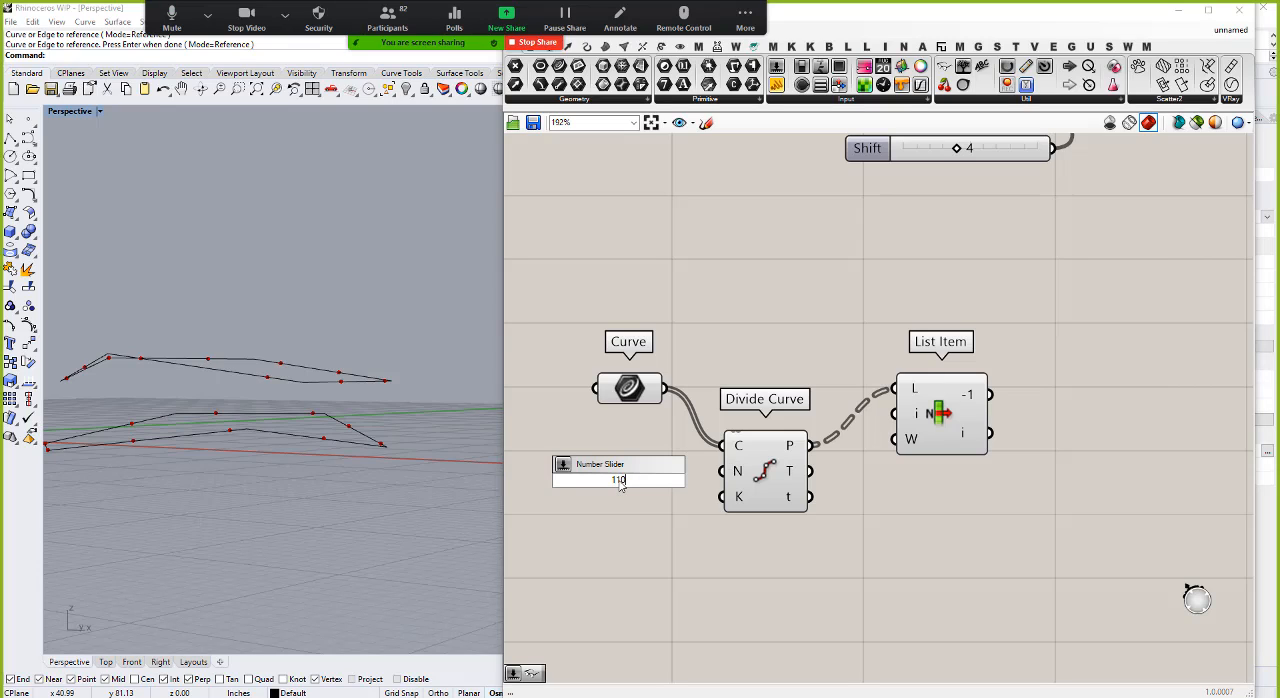
key("Return")
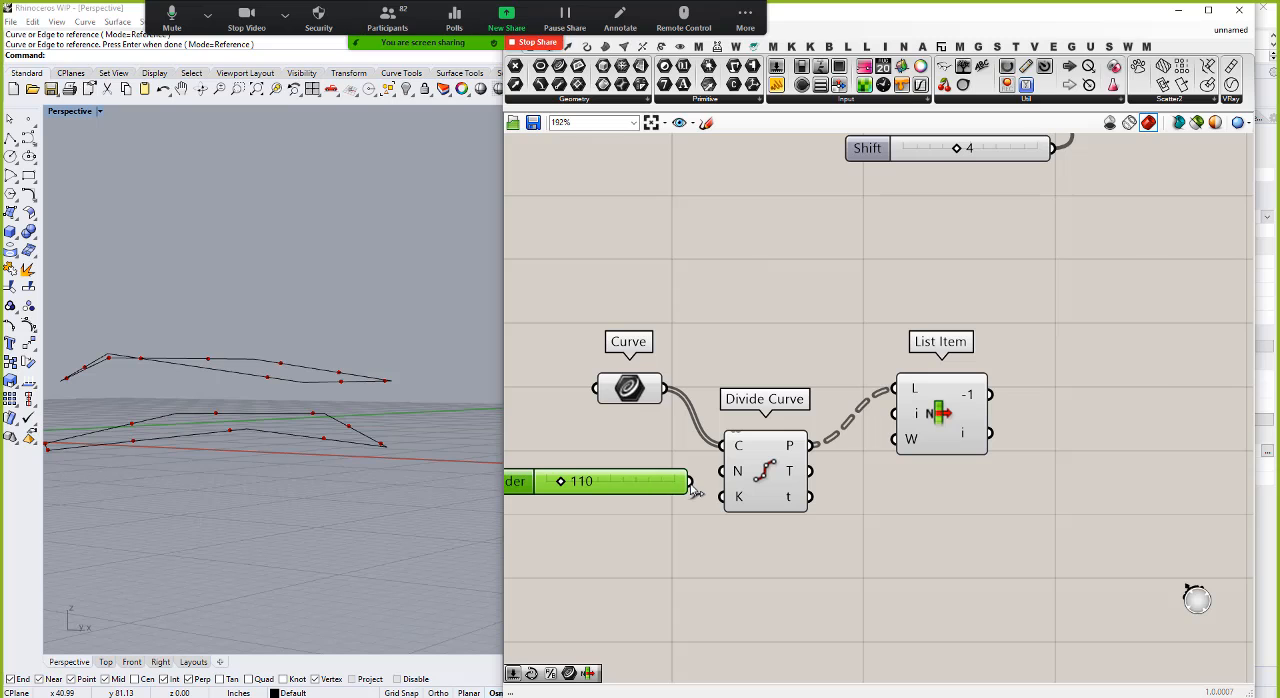
right_click_drag(371, 434, 400, 430)
left_click_drag(769, 465, 770, 408)
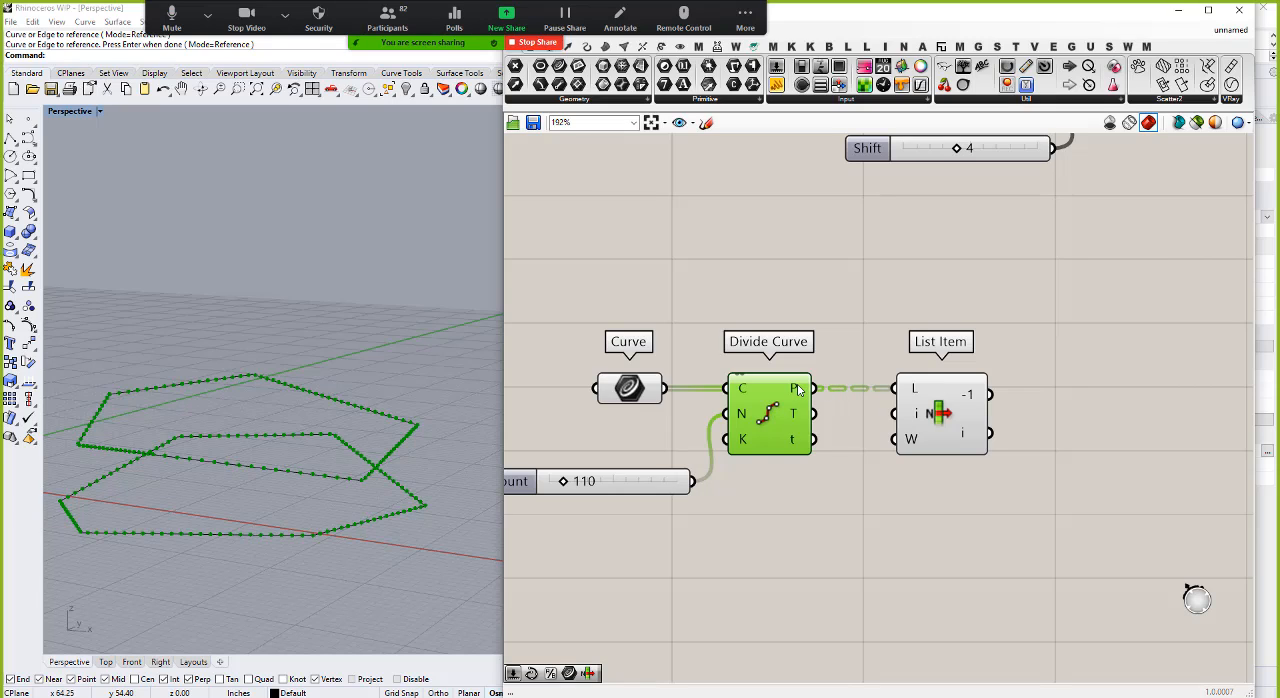
mouse_move(798, 390)
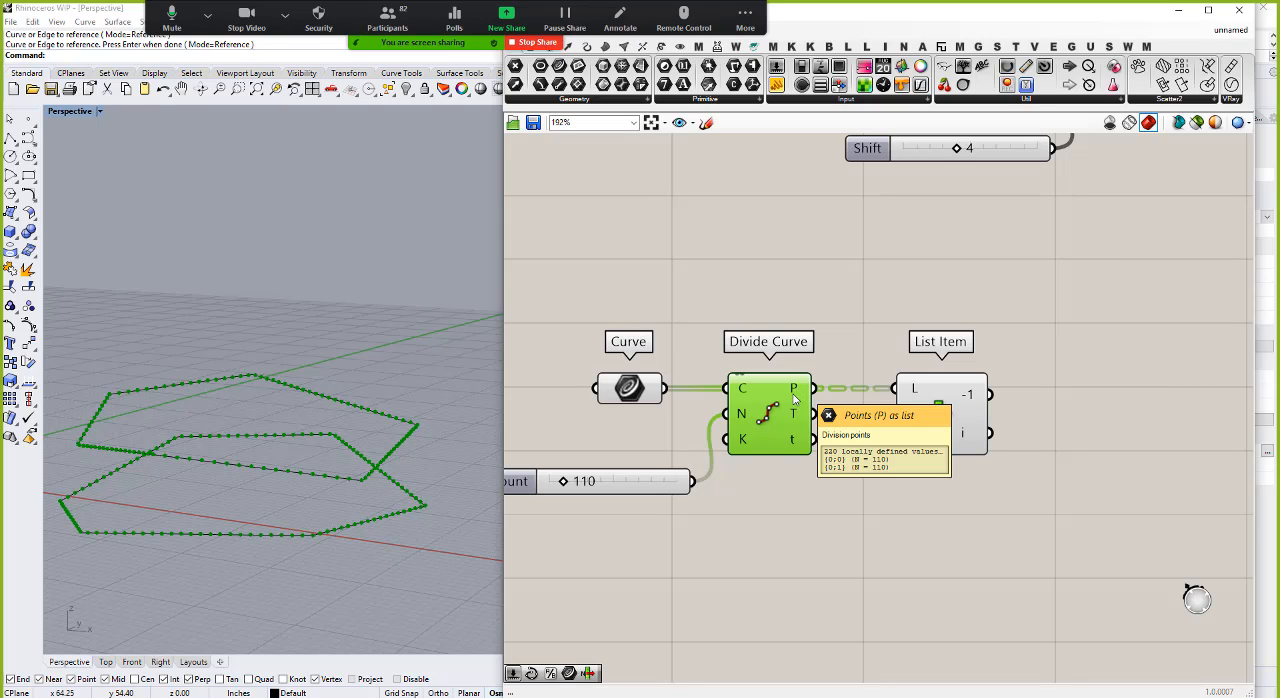
left_click_drag(664, 486, 658, 434)
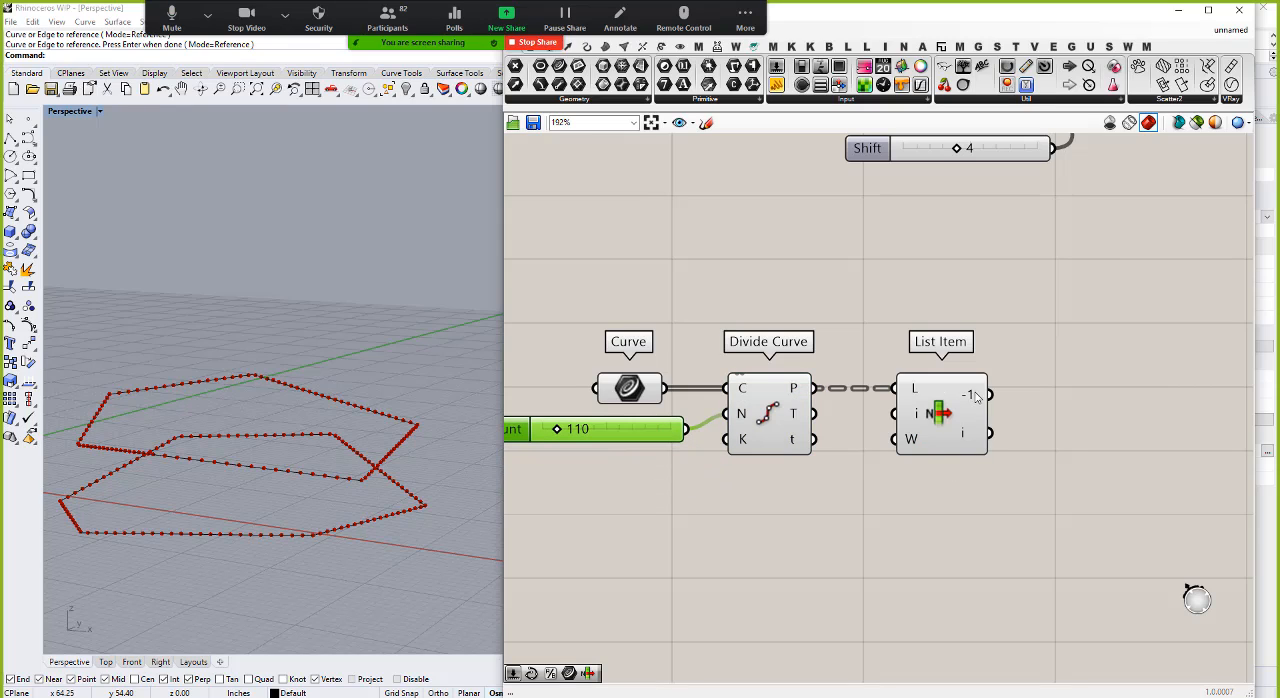
Step: Move Divide Curve and its count slider out of the way and wire Curve directly into List Item's list input
mouse_move(978, 398)
mouse_move(973, 447)
left_click_drag(790, 500, 640, 401)
left_click(769, 510)
left_click_drag(788, 498, 642, 405)
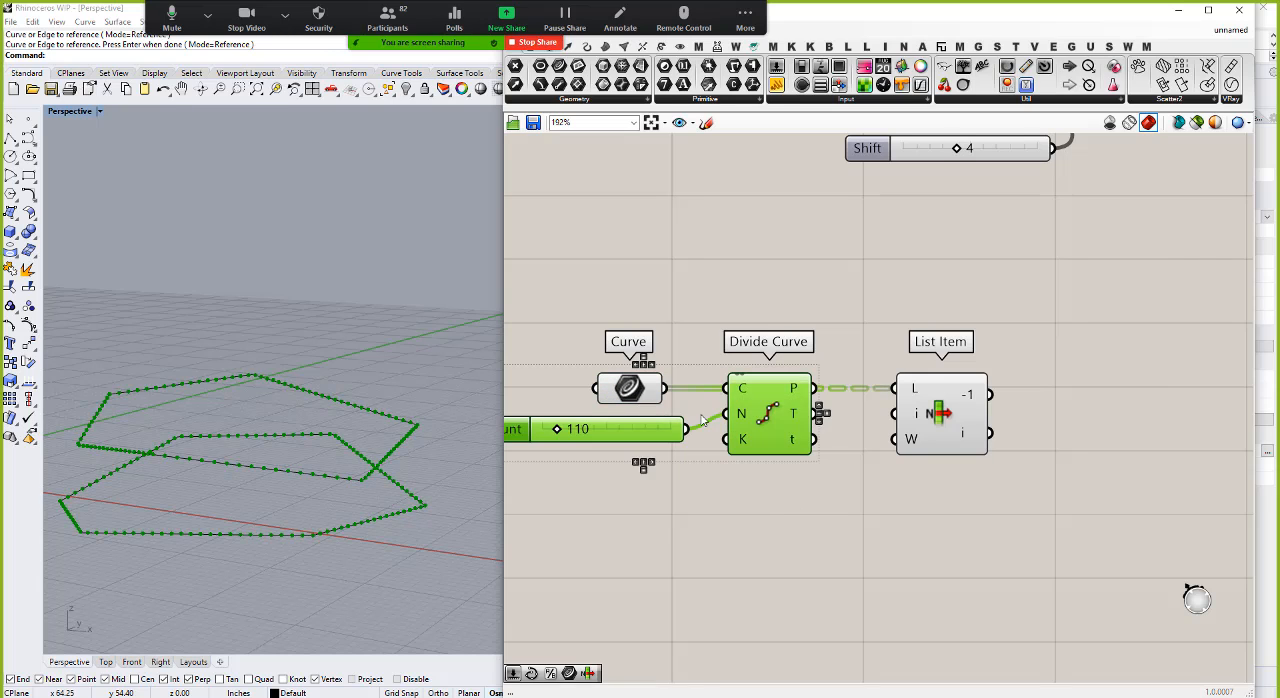
left_click_drag(792, 402, 756, 392)
left_click(771, 529)
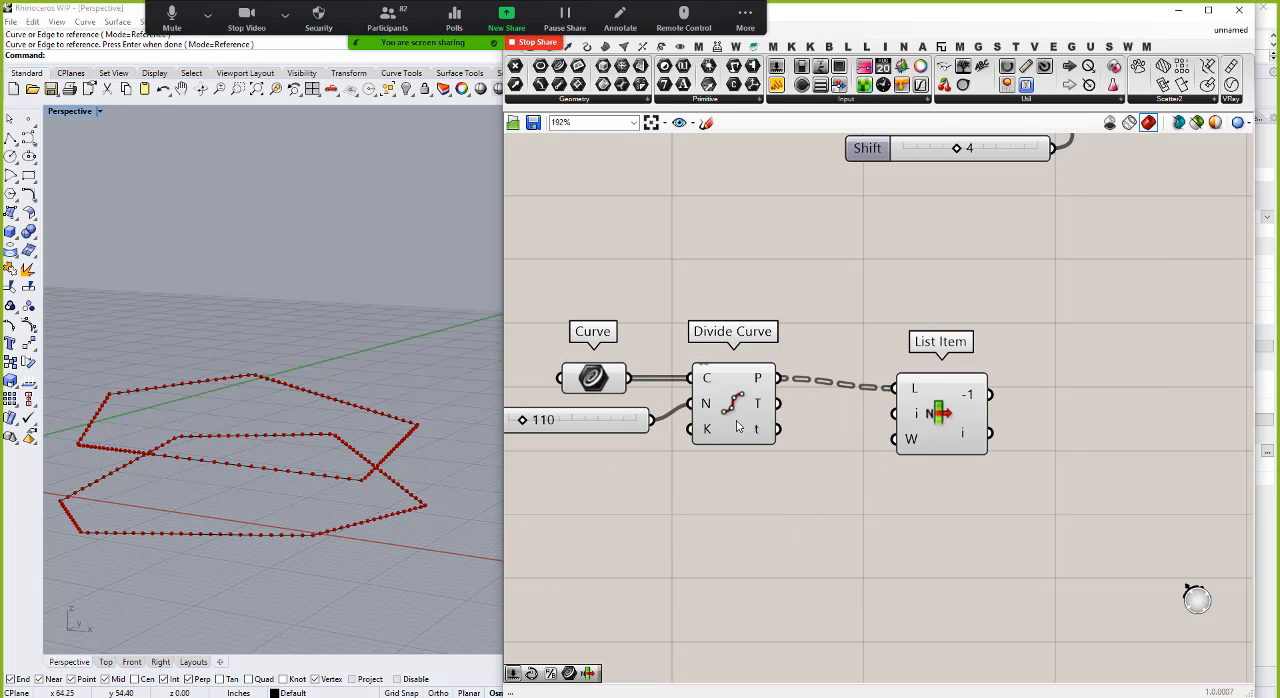
left_click_drag(758, 508, 622, 410)
left_click_drag(735, 440, 781, 573)
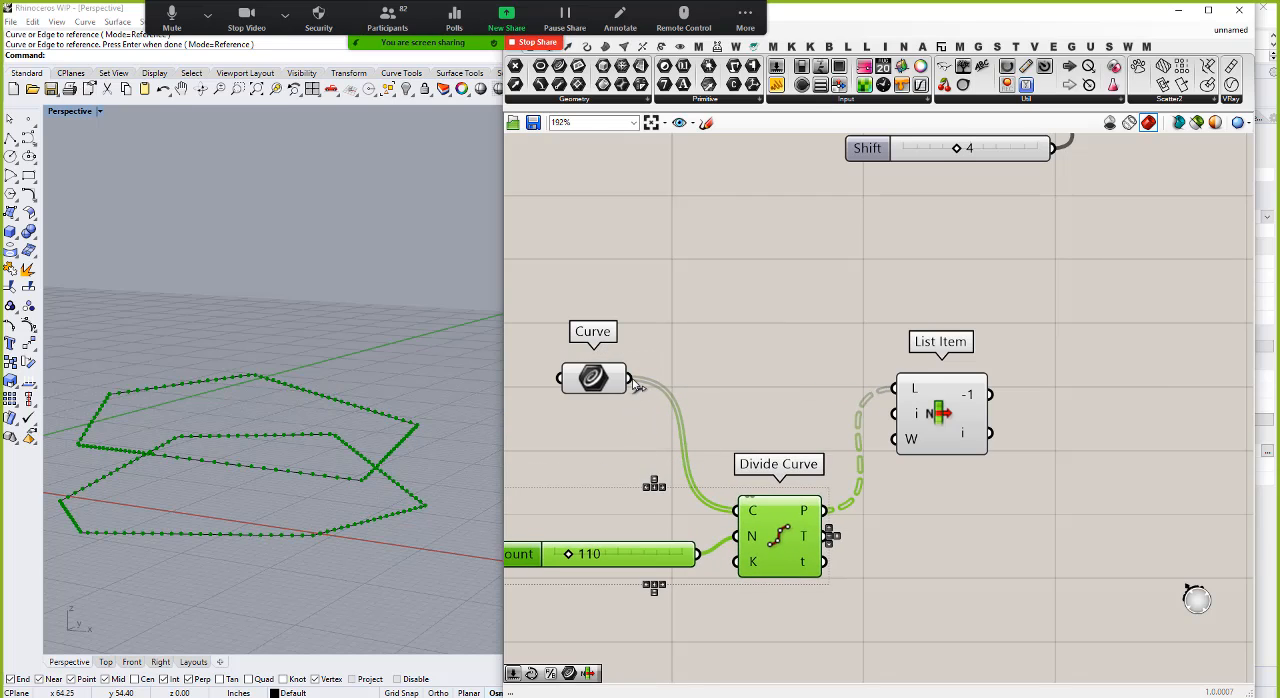
left_click_drag(631, 379, 781, 400)
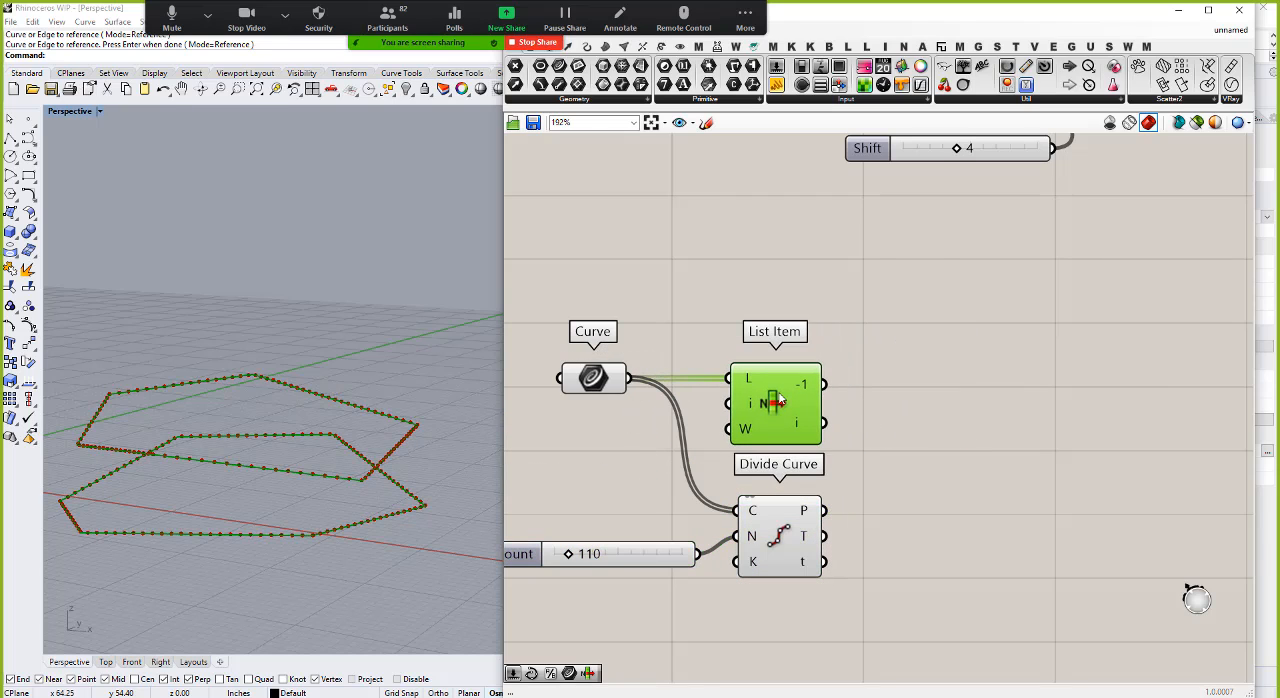
Step: Place Divide Curve after List Item and feed List Item's -1 output into its curve input
left_click_drag(766, 550, 969, 540)
left_click_drag(825, 385, 958, 413)
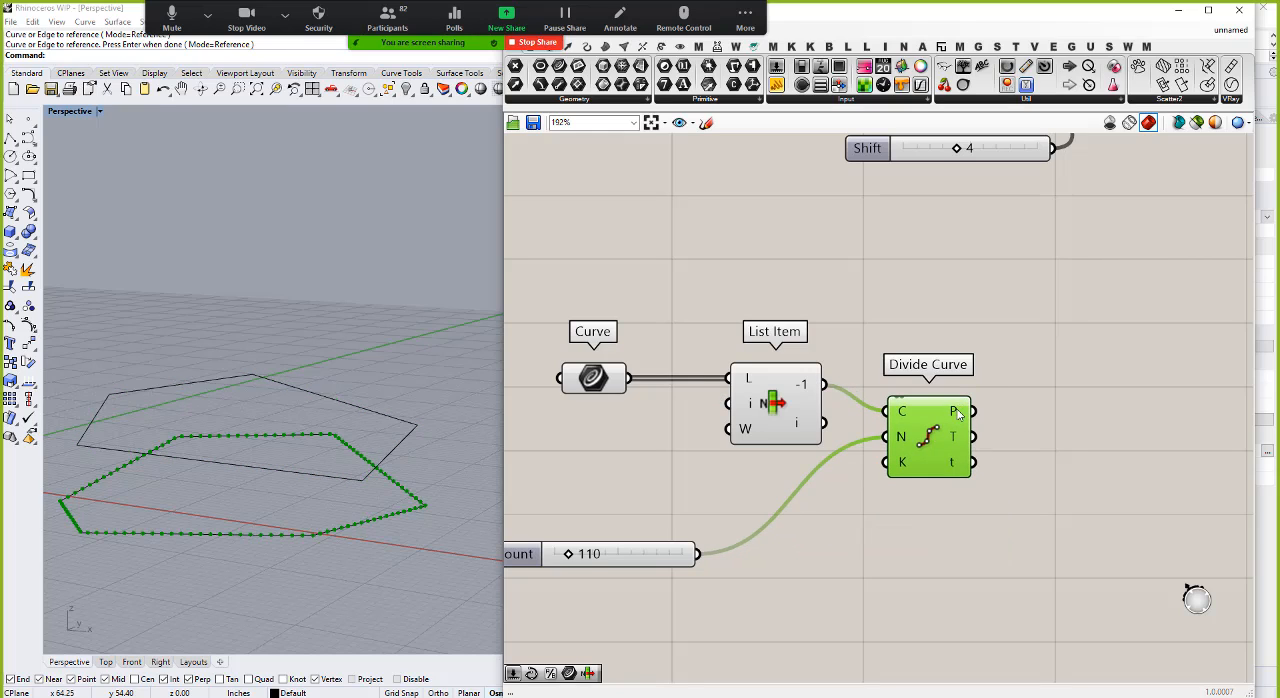
mouse_move(958, 413)
Step: Duplicate Divide Curve for List Item's i output, sharing the count slider, and stack the two components neatly
left_click_drag(934, 446, 902, 519, "alt")
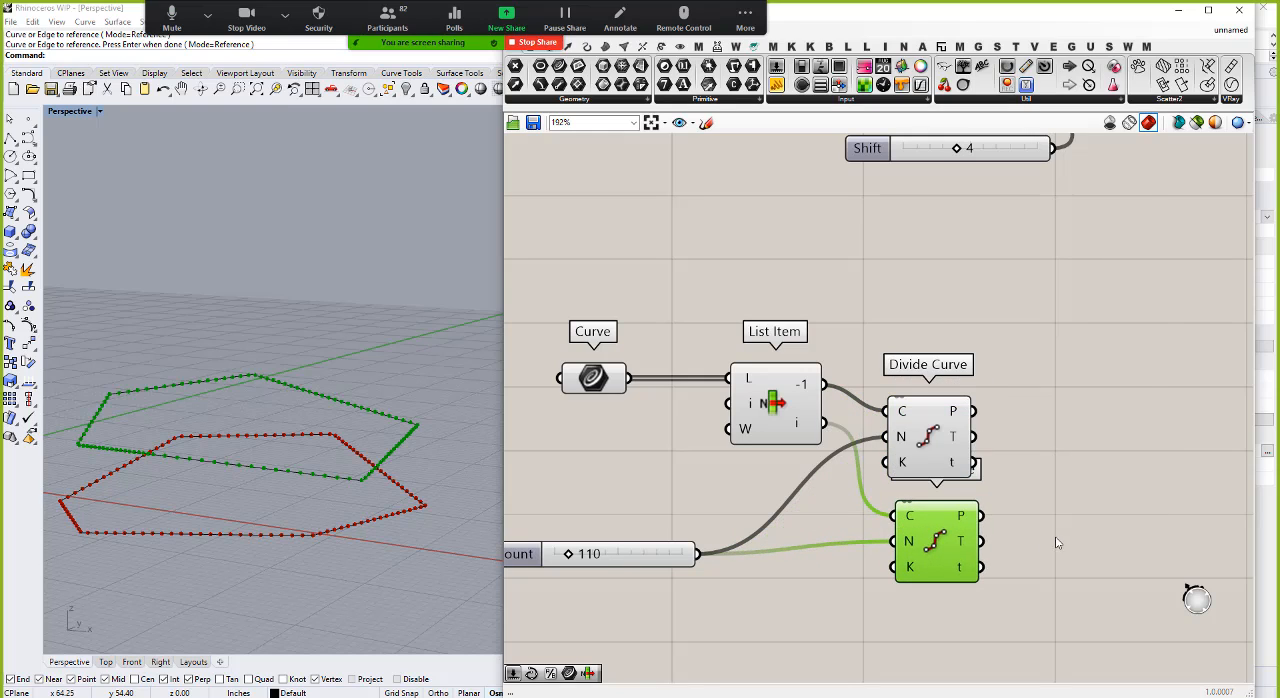
left_click(1056, 540)
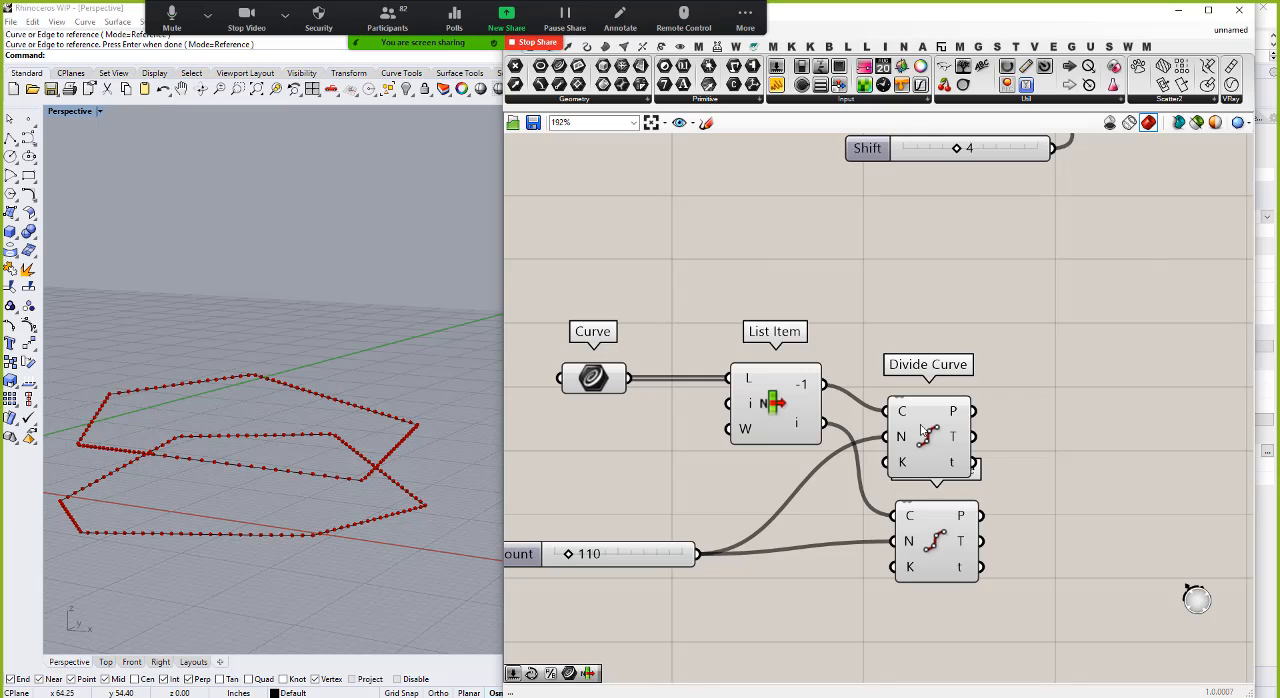
left_click_drag(922, 430, 940, 403)
left_click(1085, 523)
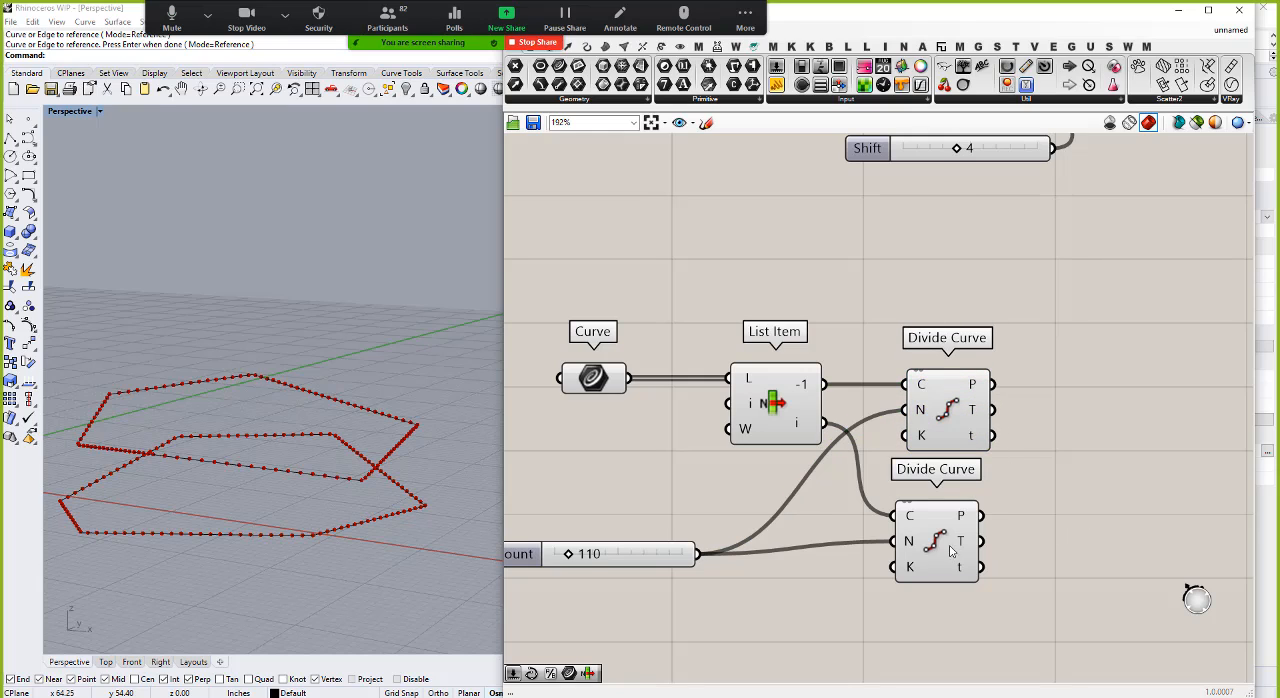
left_click_drag(952, 551, 967, 551)
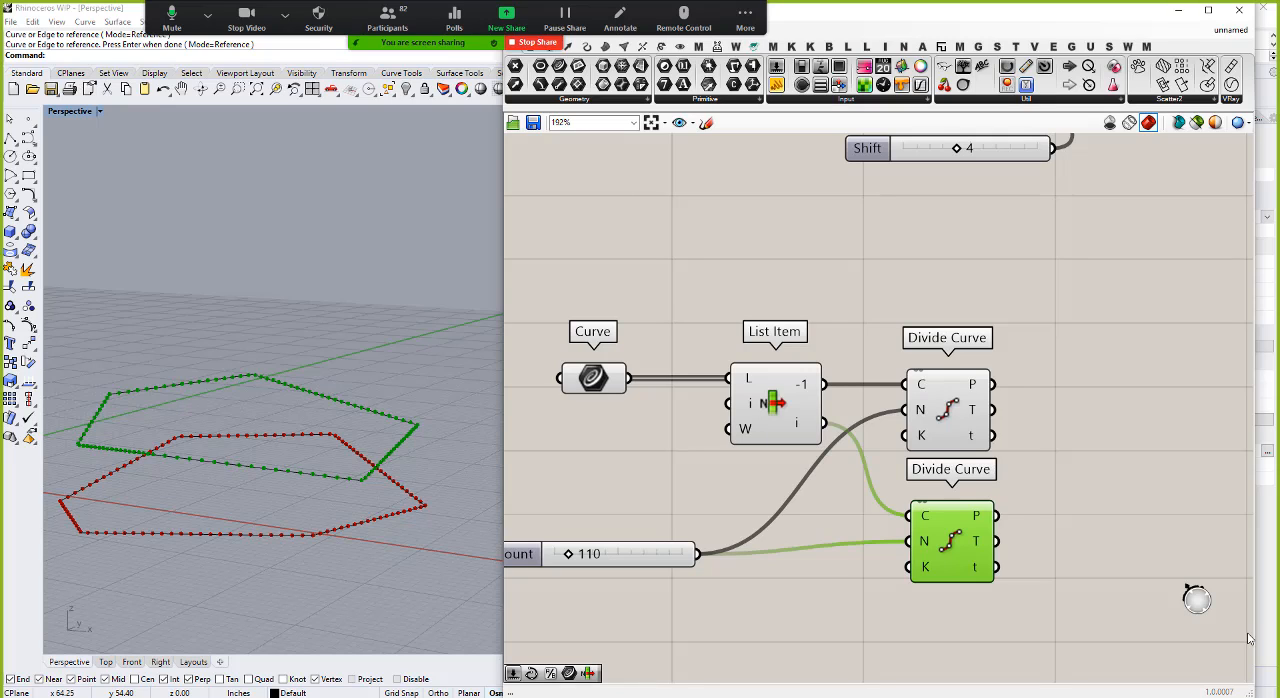
left_click(1090, 441)
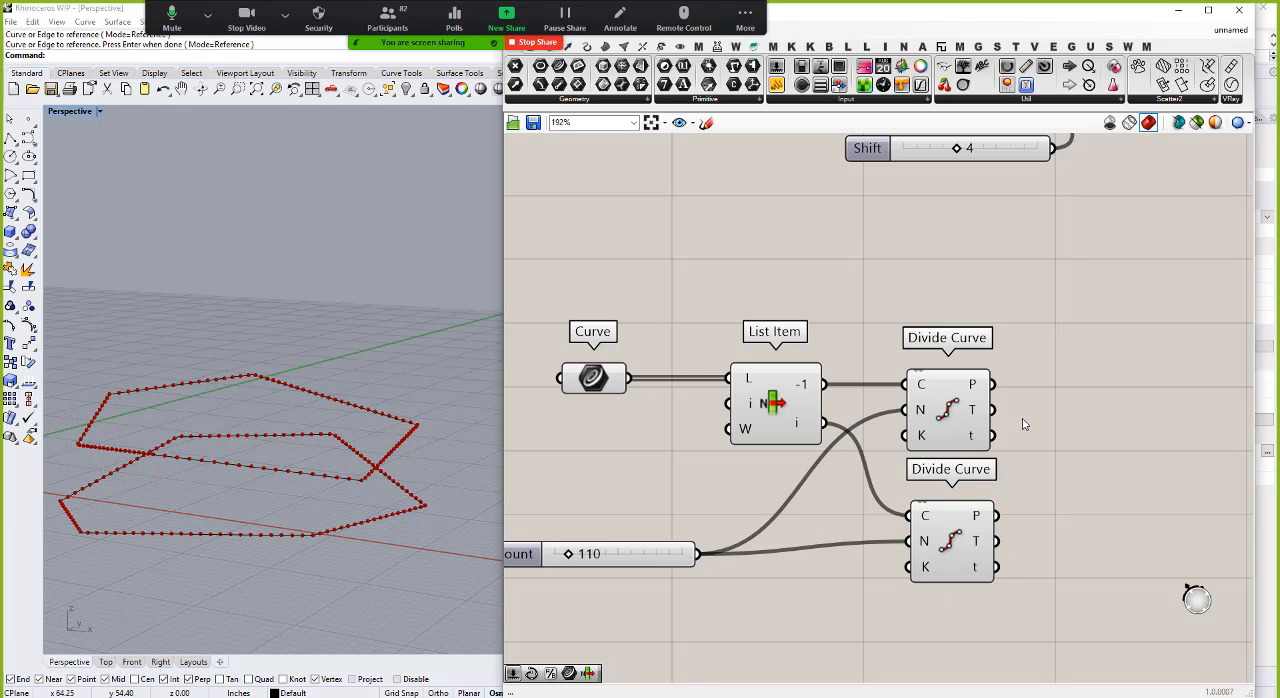
Step: Add a Line component and wire the points of the two Divide Curve components into its A and B inputs
scroll(1000, 425, "down", 5)
scroll(985, 411, "up", 4)
double_click(984, 411)
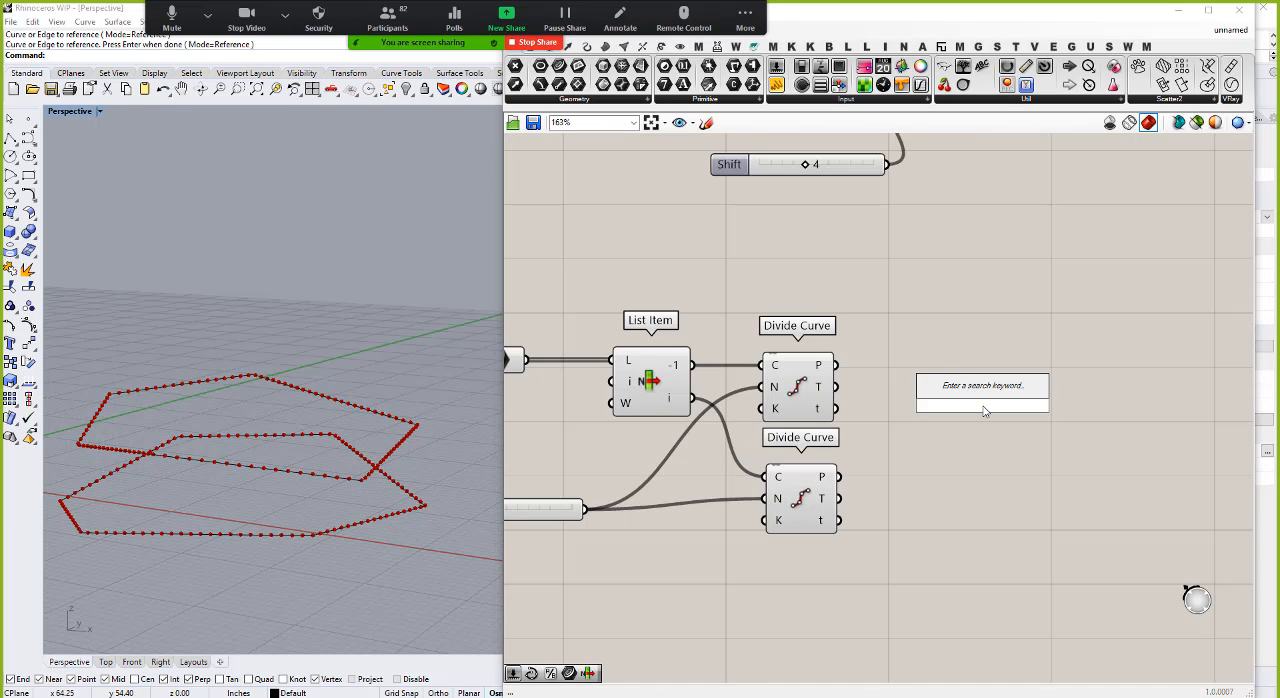
type("line")
left_click(946, 372)
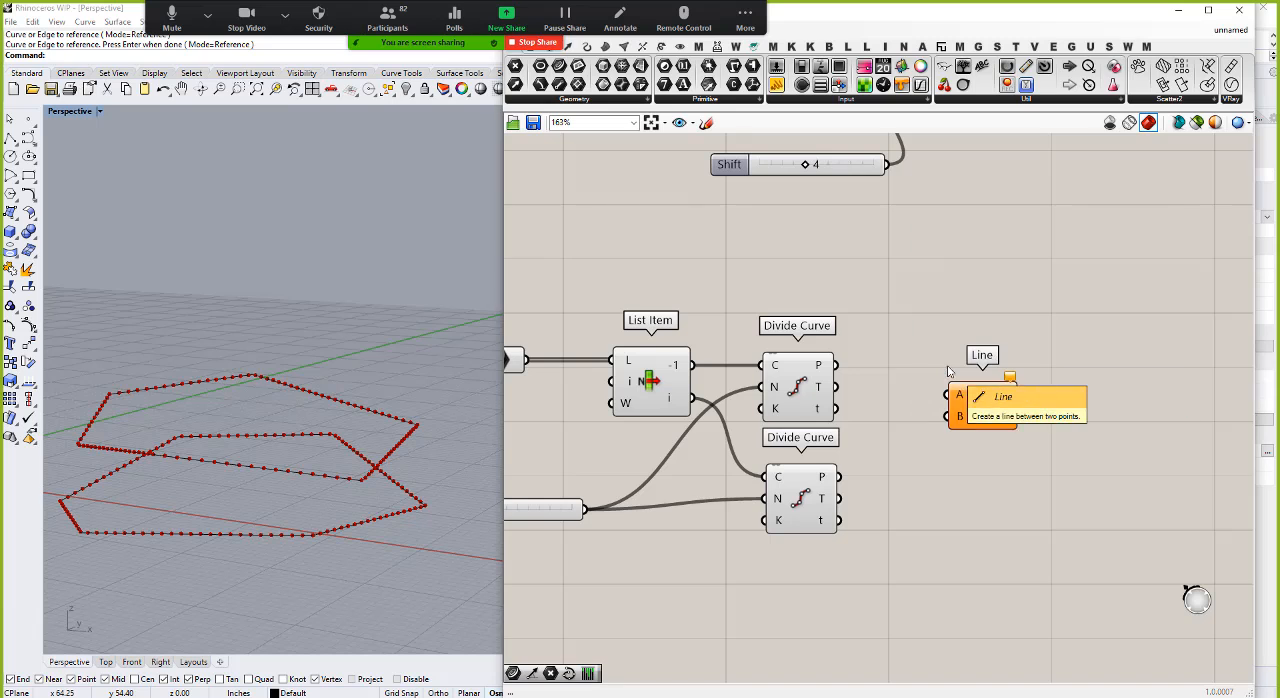
left_click_drag(838, 365, 944, 392)
left_click_drag(840, 477, 1044, 422)
right_click_drag(286, 314, 315, 322)
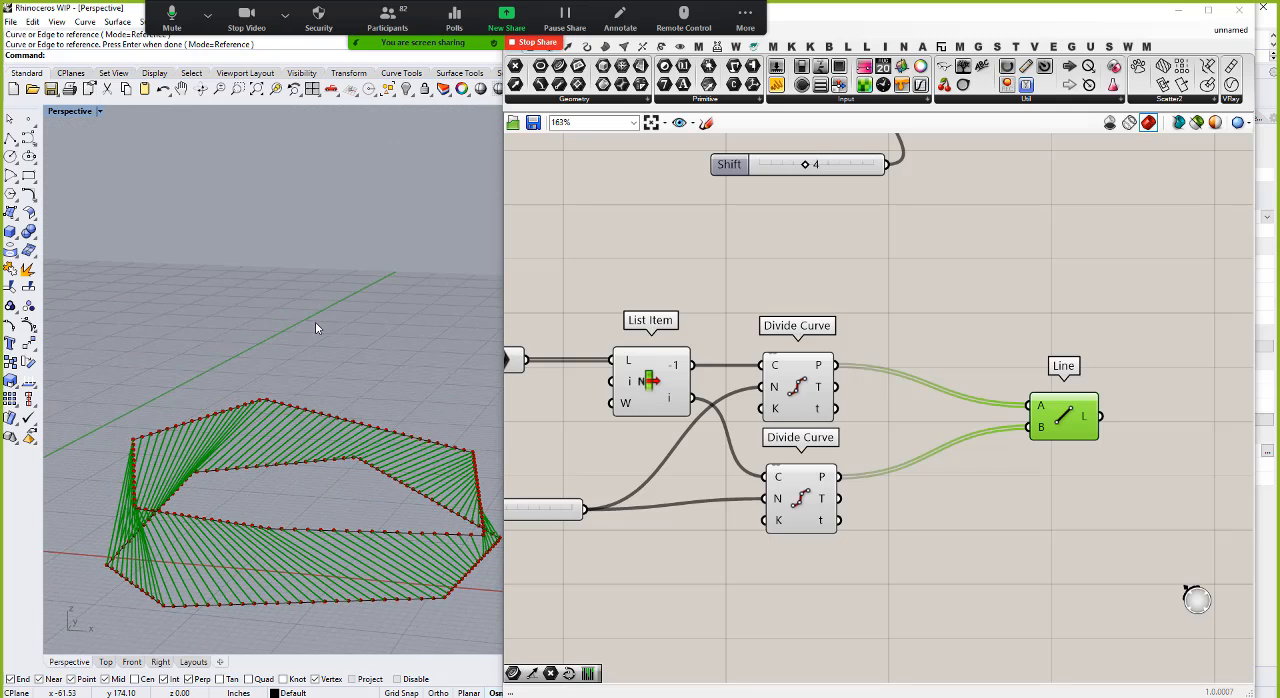
Step: Add a Shift List component and feed it the points of the Divide Curve connected to List Item's i output
double_click(932, 521)
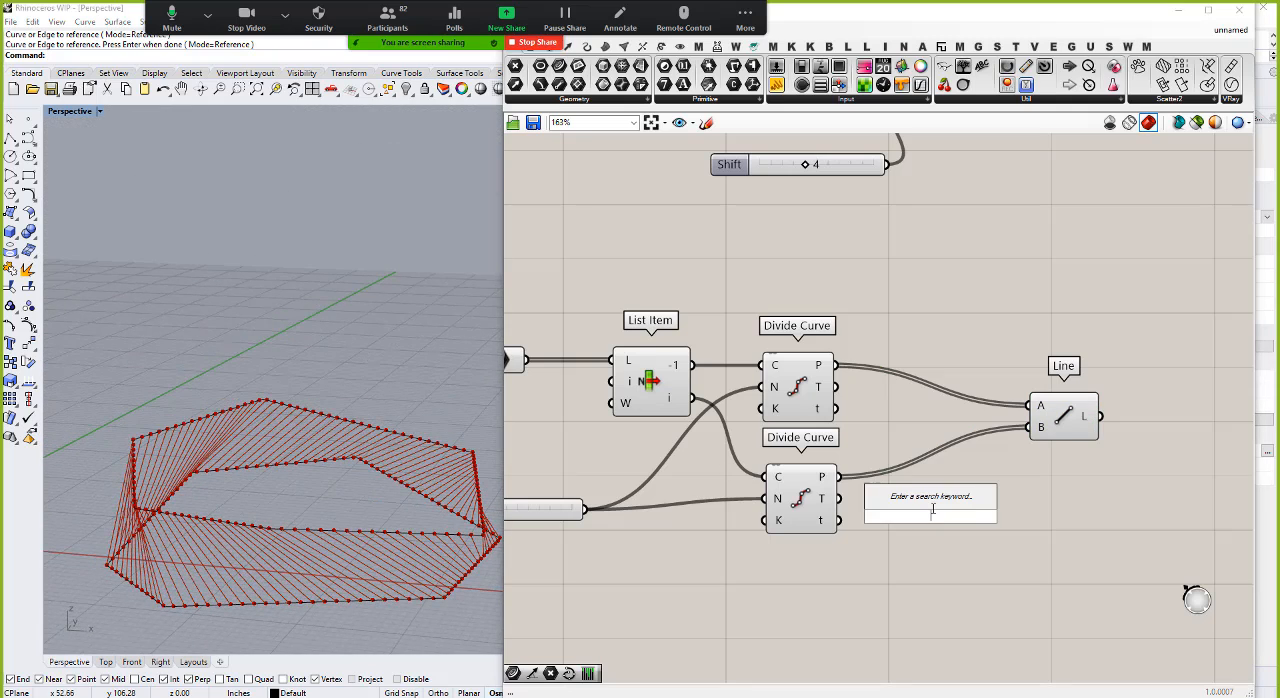
type("shit")
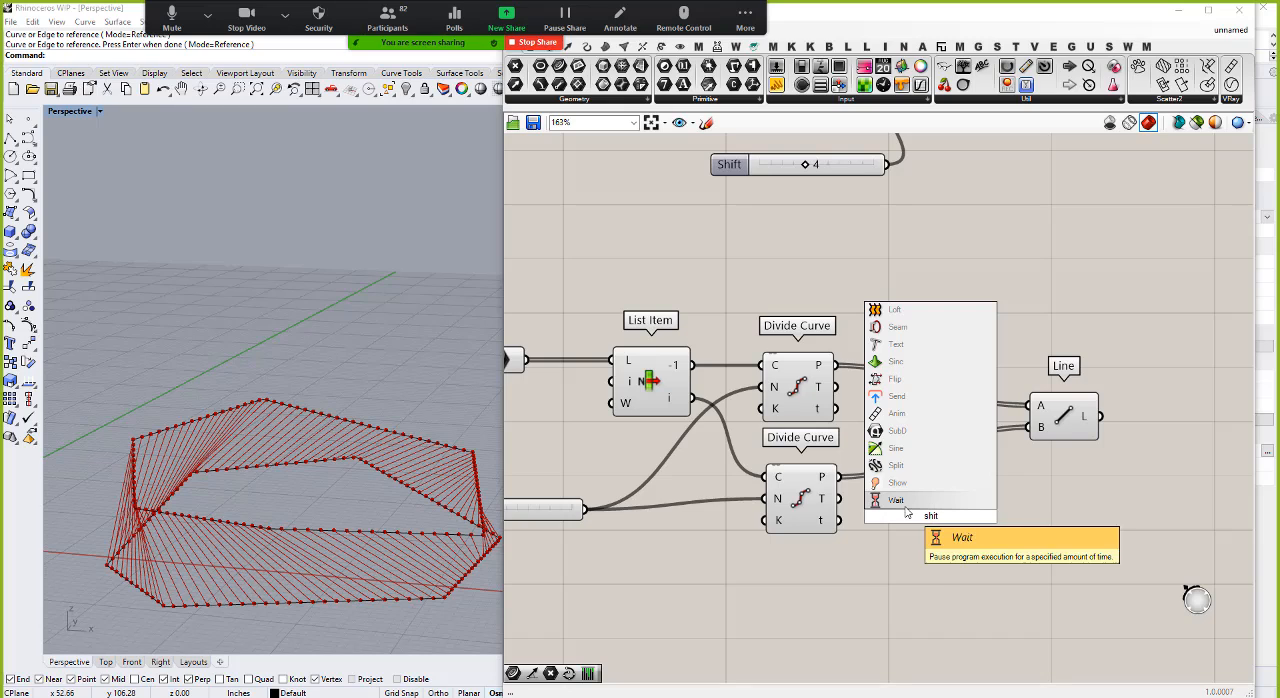
key("BackSpace")
key("BackSpace")
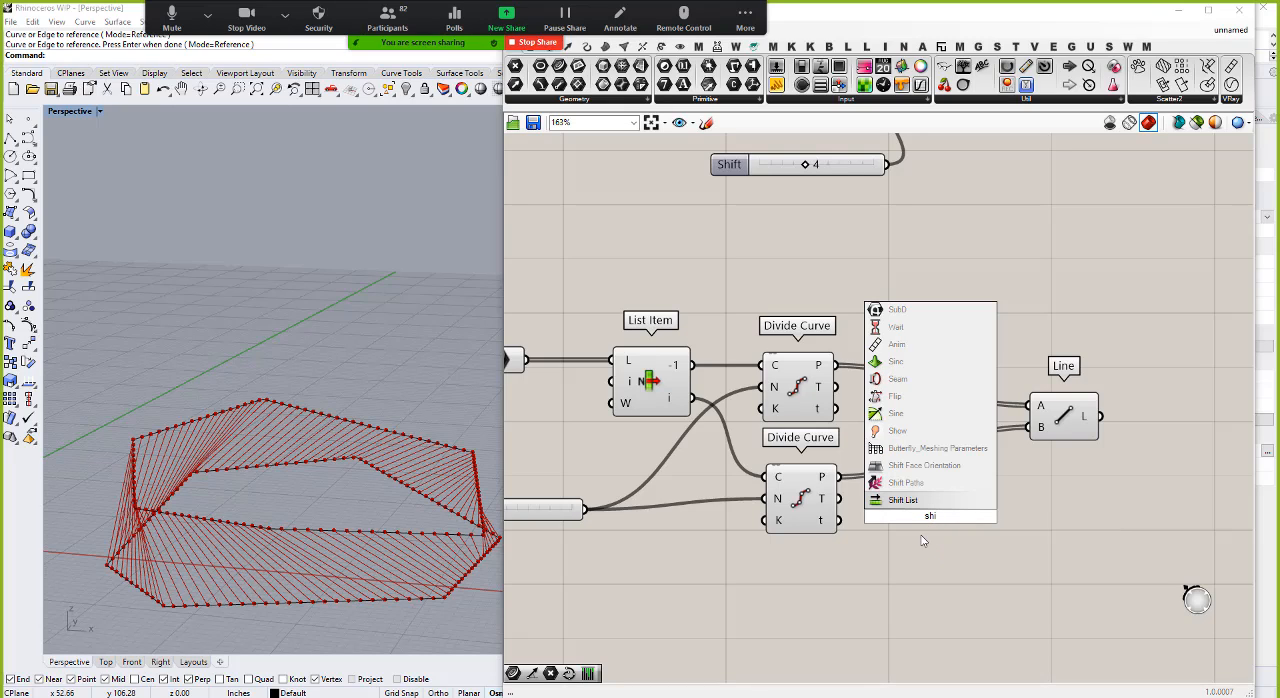
type("ft")
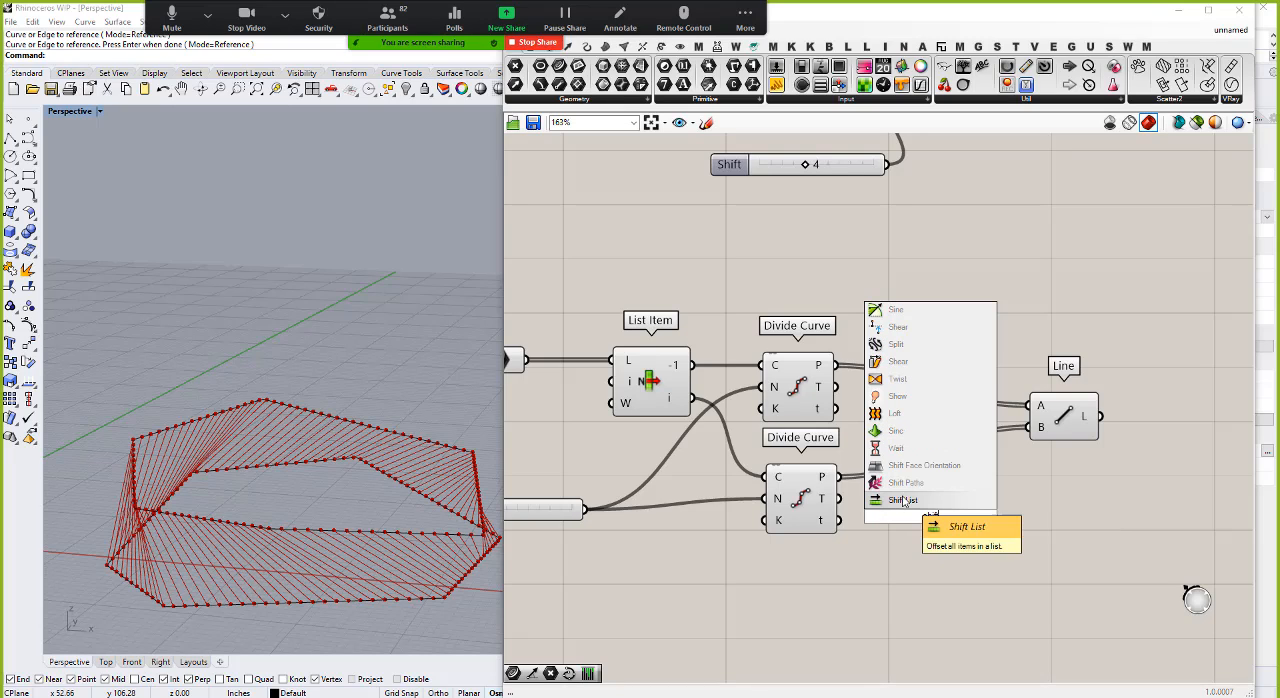
left_click(903, 500)
left_click_drag(837, 477, 907, 500)
left_click_drag(957, 535, 995, 535)
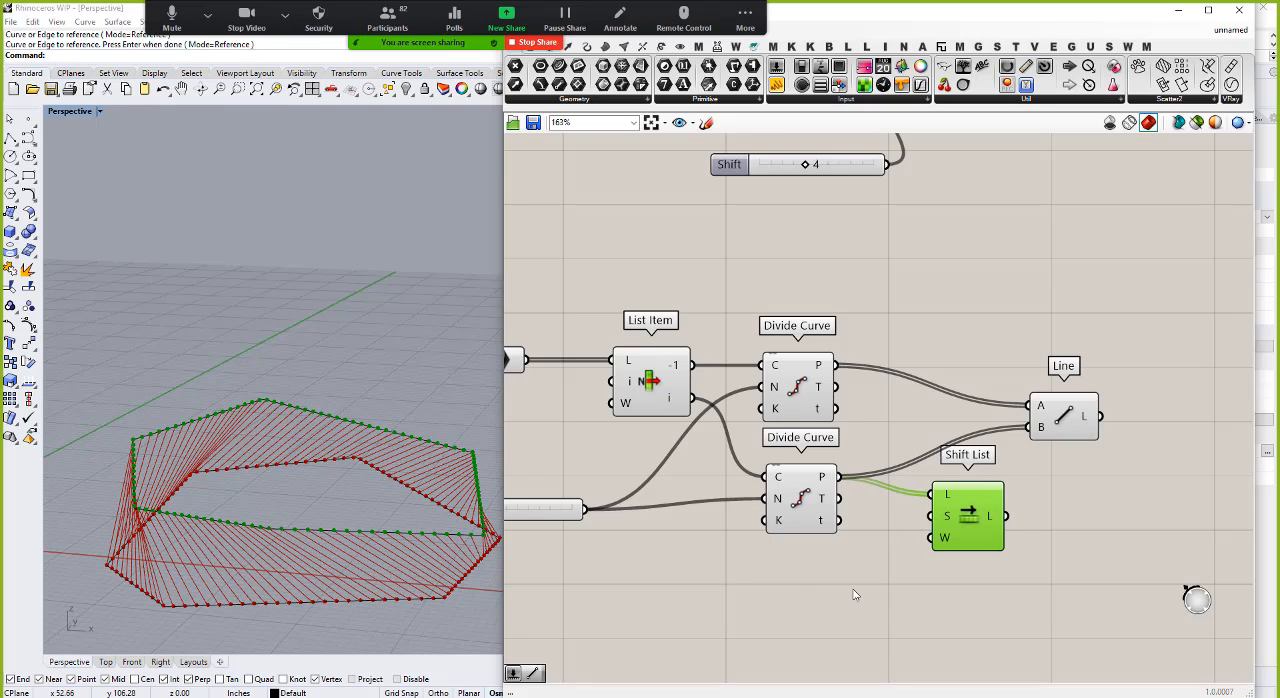
left_click(797, 591)
type("110")
key("Return")
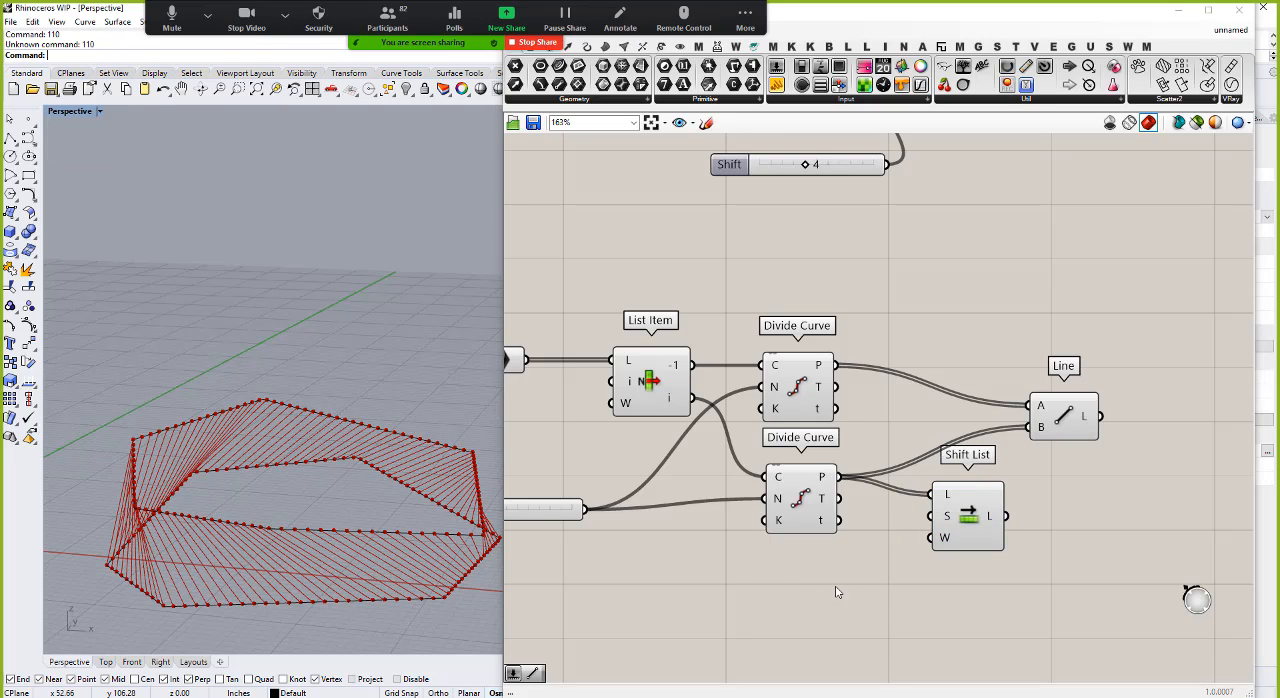
Step: Add a number slider of 110 for Shift List's shift input and route the shifted list into Line's B input
double_click(820, 588)
type("110")
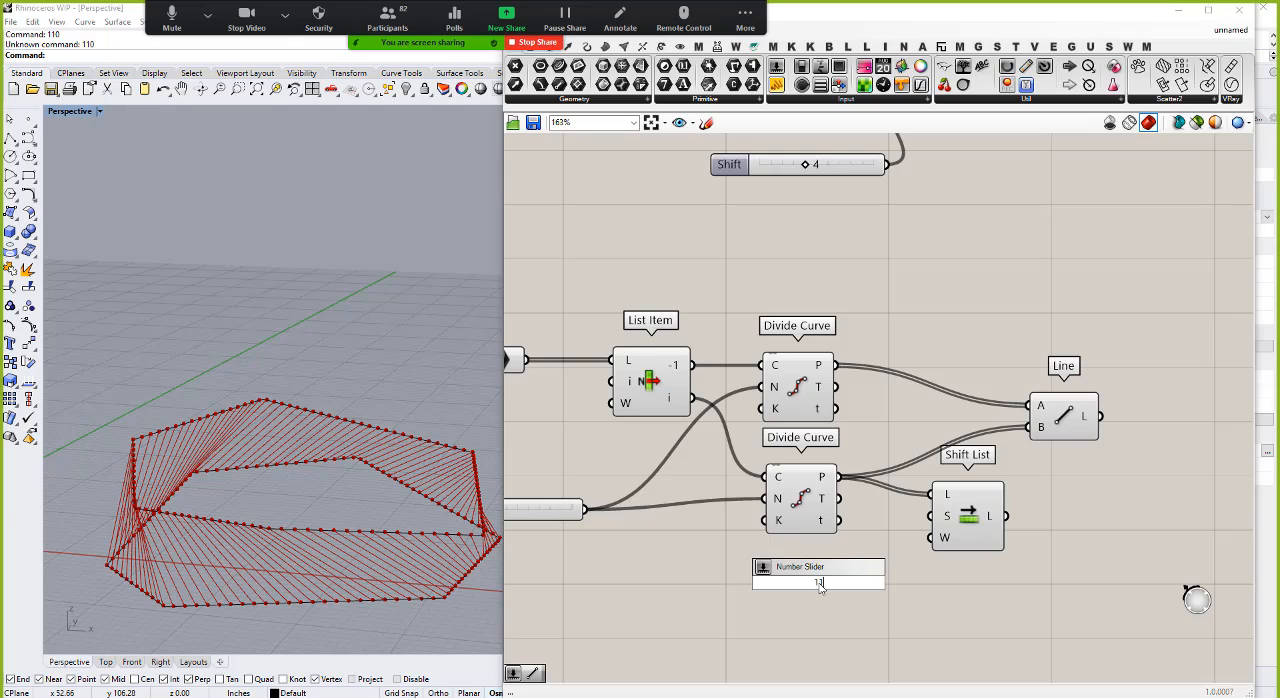
key("Return")
left_click_drag(906, 582, 1030, 427)
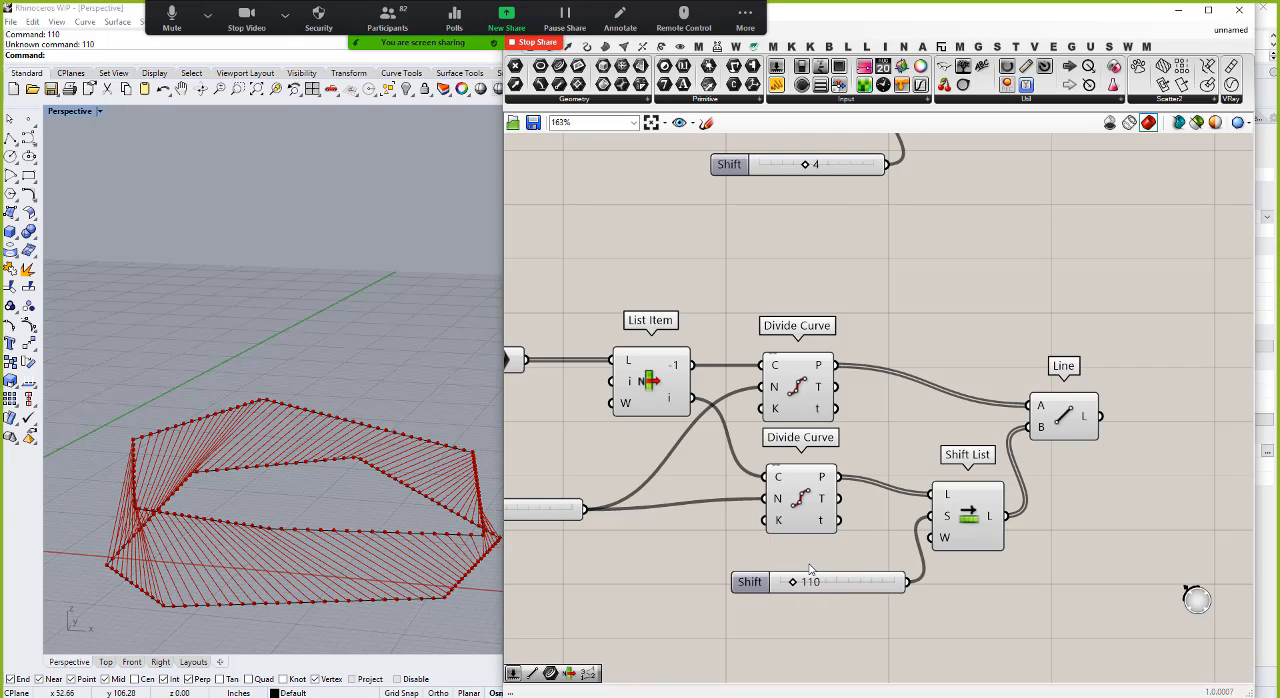
Step: Set the maximum of Shift List's slider to 110 and its value to 61
right_click(850, 584)
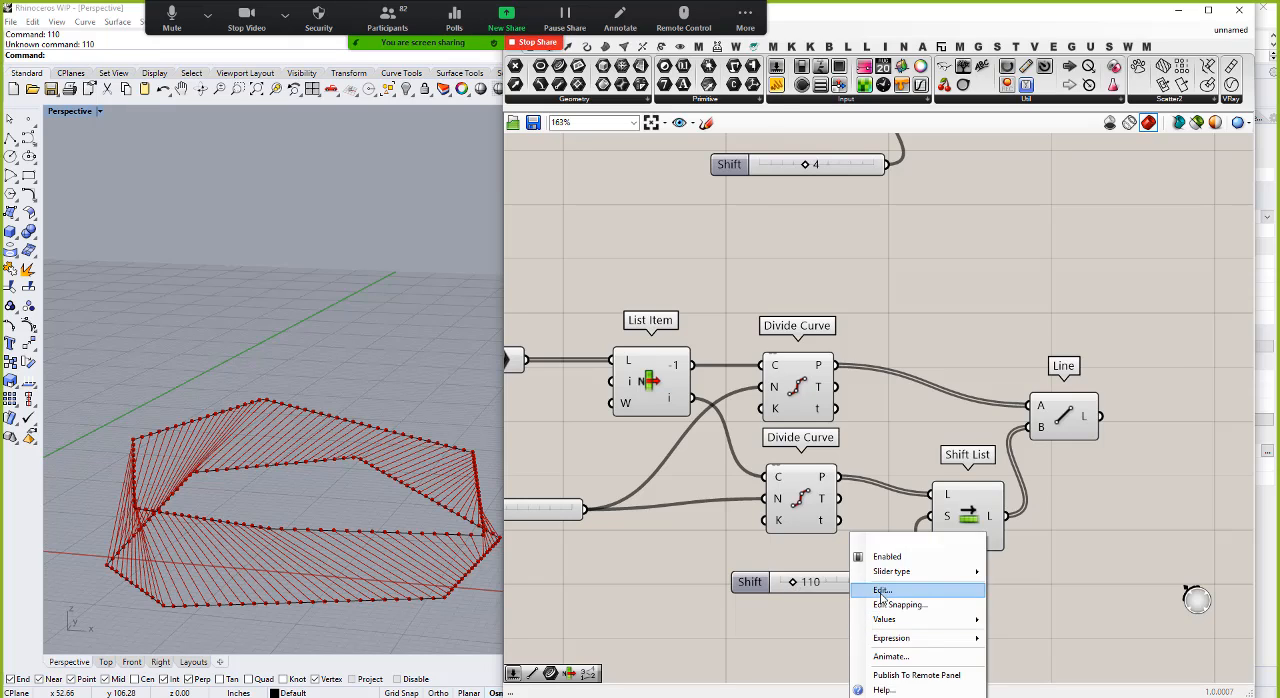
left_click(884, 596)
mouse_move(944, 587)
left_mouse_down()
mouse_move(946, 569)
mouse_move(935, 597)
left_mouse_up()
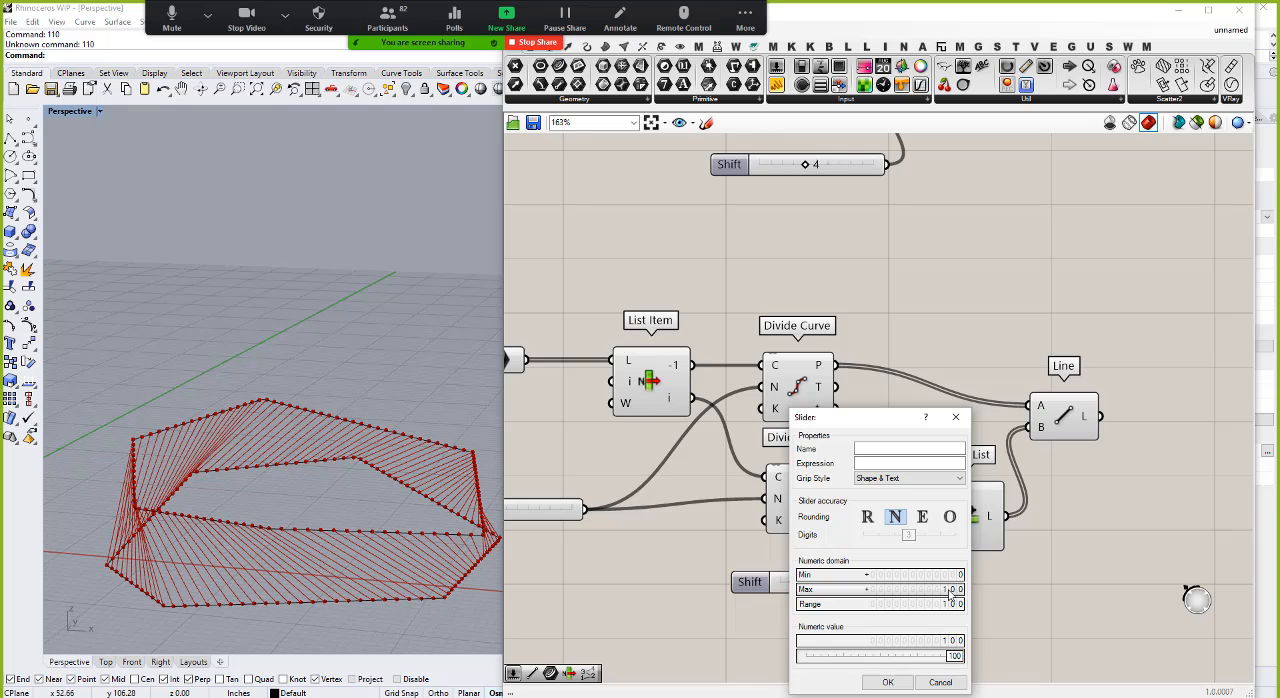
left_click(887, 682)
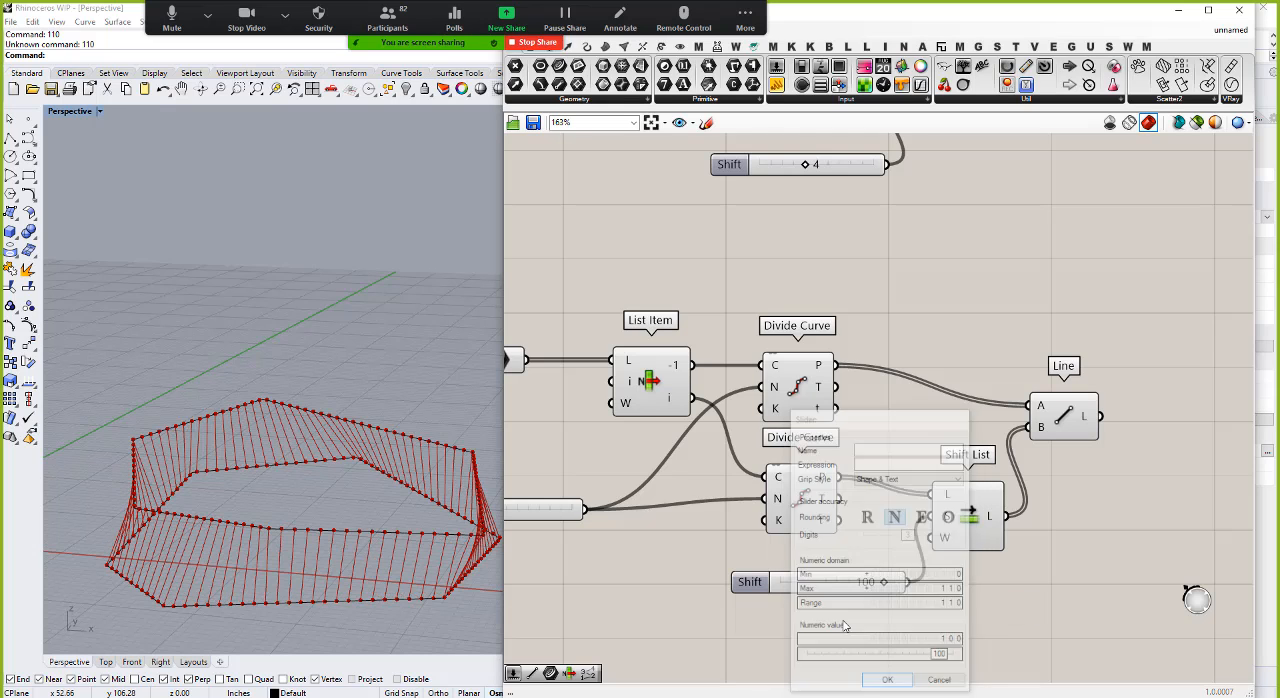
left_click_drag(884, 587, 843, 588)
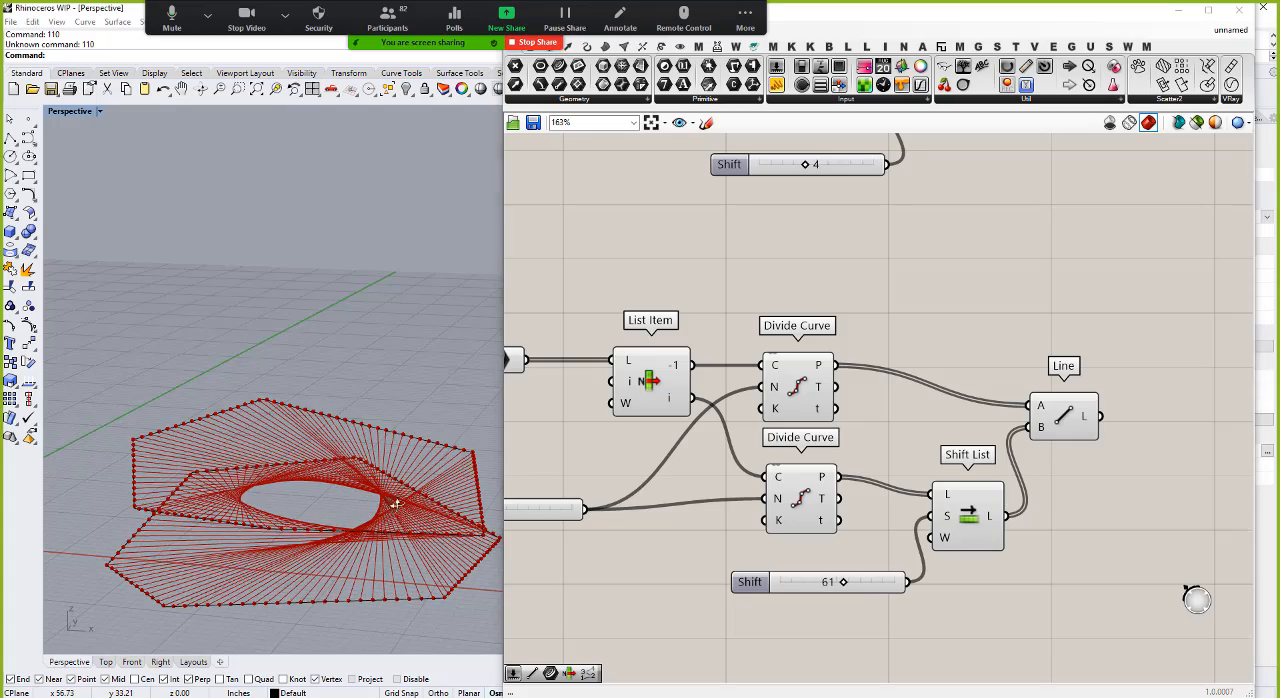
Step: Examine the shifted line pattern between the two polylines from above and from the side in the Perspective view
right_click_drag(396, 432, 322, 525)
scroll(377, 476, "down", 6)
scroll(374, 520, "up", 8)
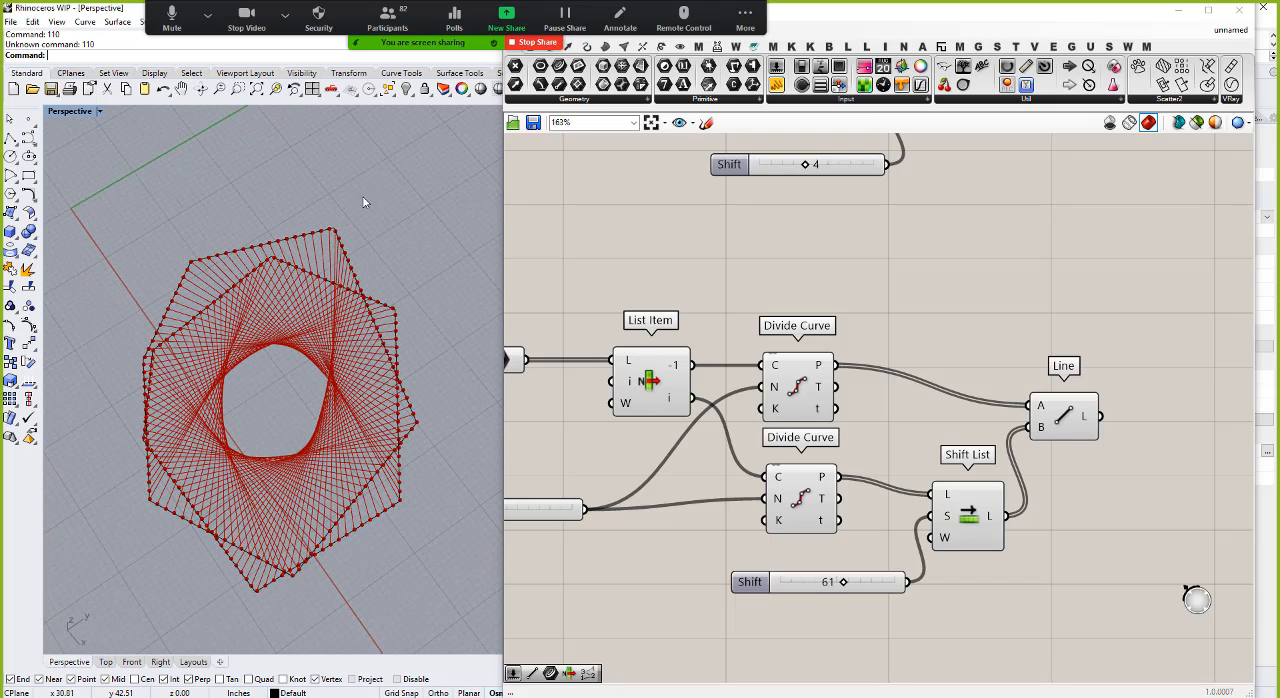
right_click_drag(266, 451, 257, 456)
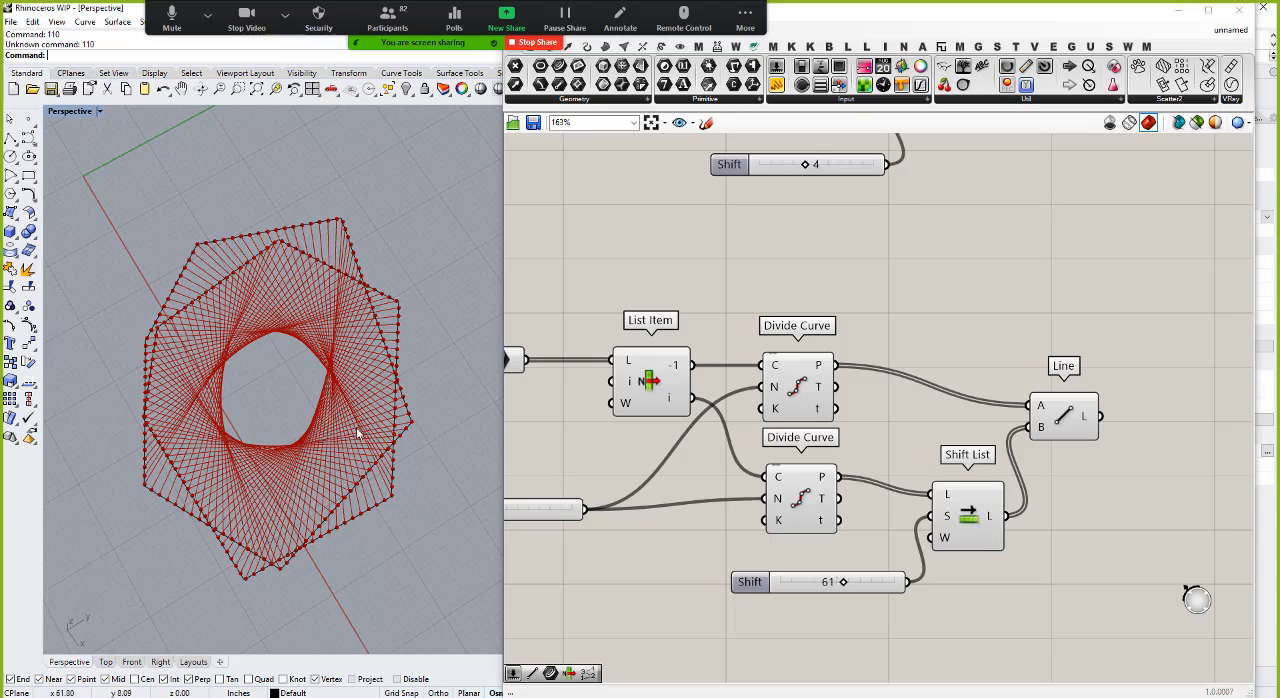
right_click_drag(286, 449, 290, 482)
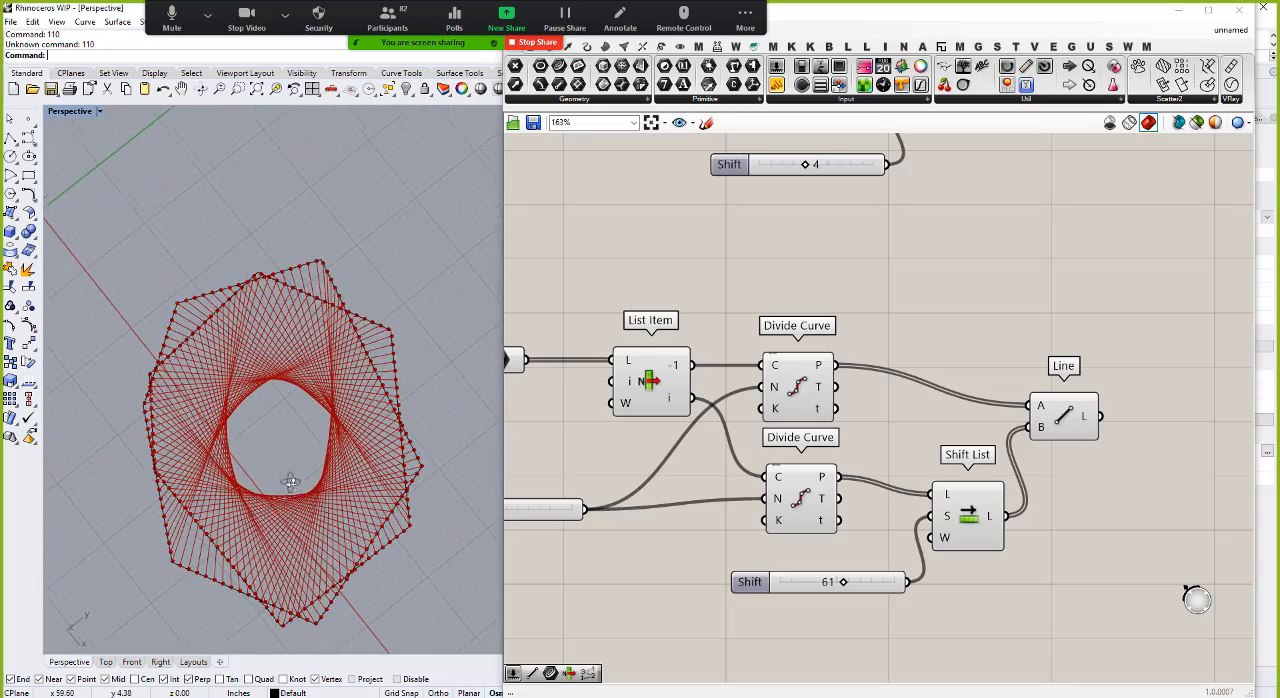
right_click_drag(346, 442, 379, 246)
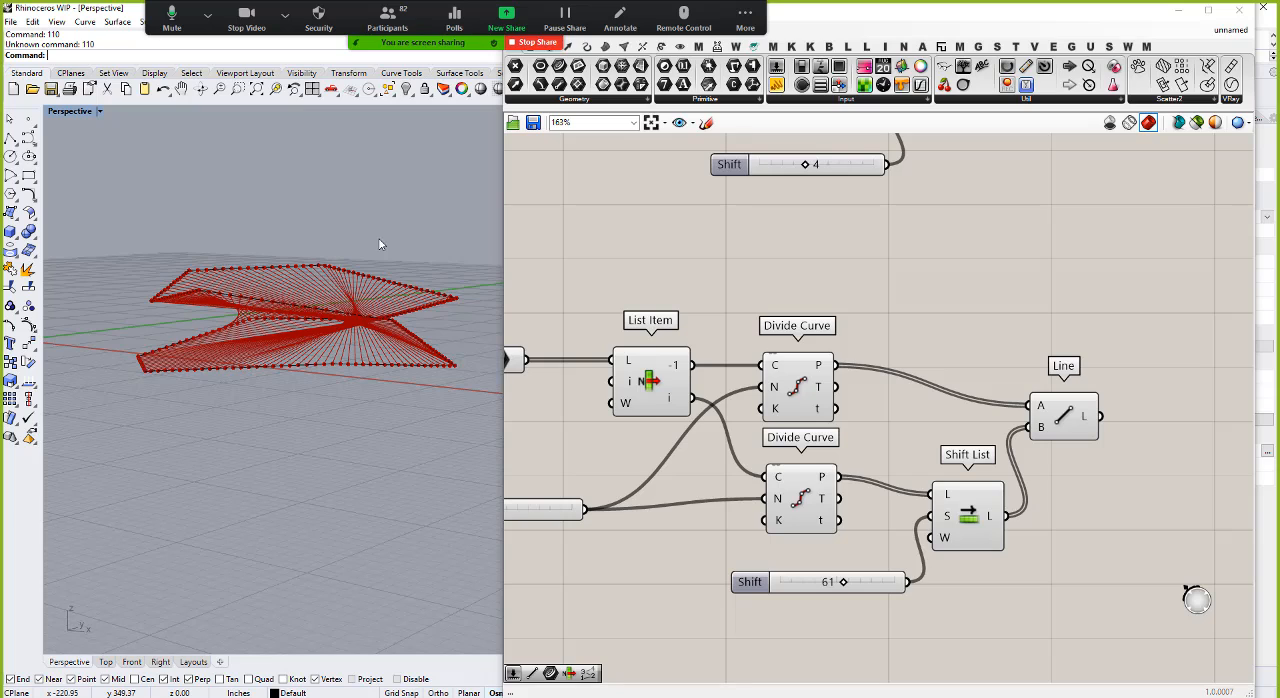
Step: Turn off the preview of every component in the lower two-polyline definition except Line
right_click_drag(295, 318, 255, 425)
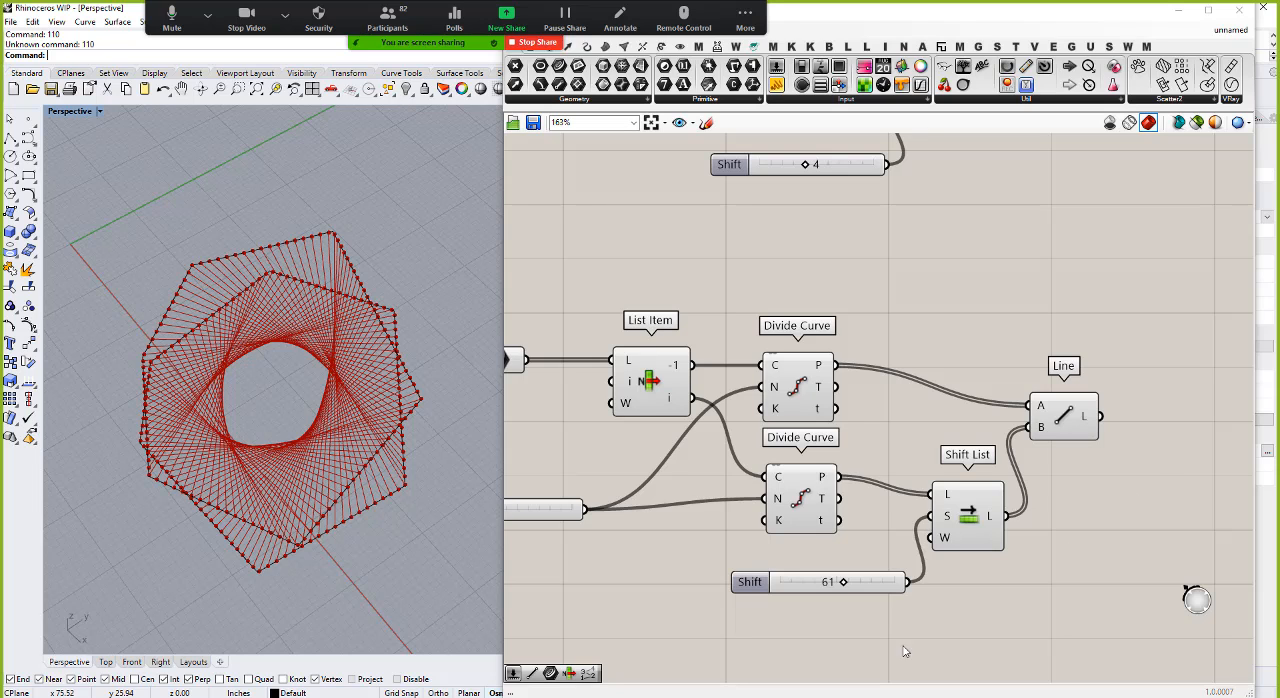
scroll(760, 435, "down", 3)
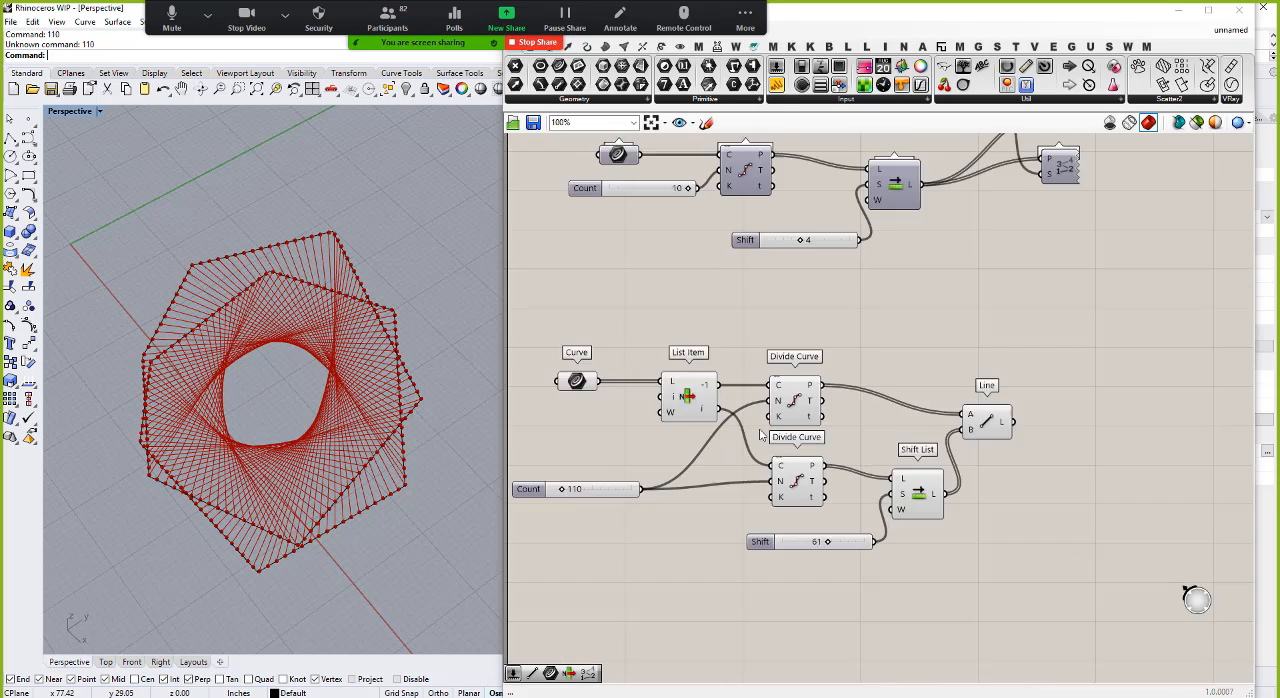
scroll(760, 435, "down", 2)
left_click(910, 408)
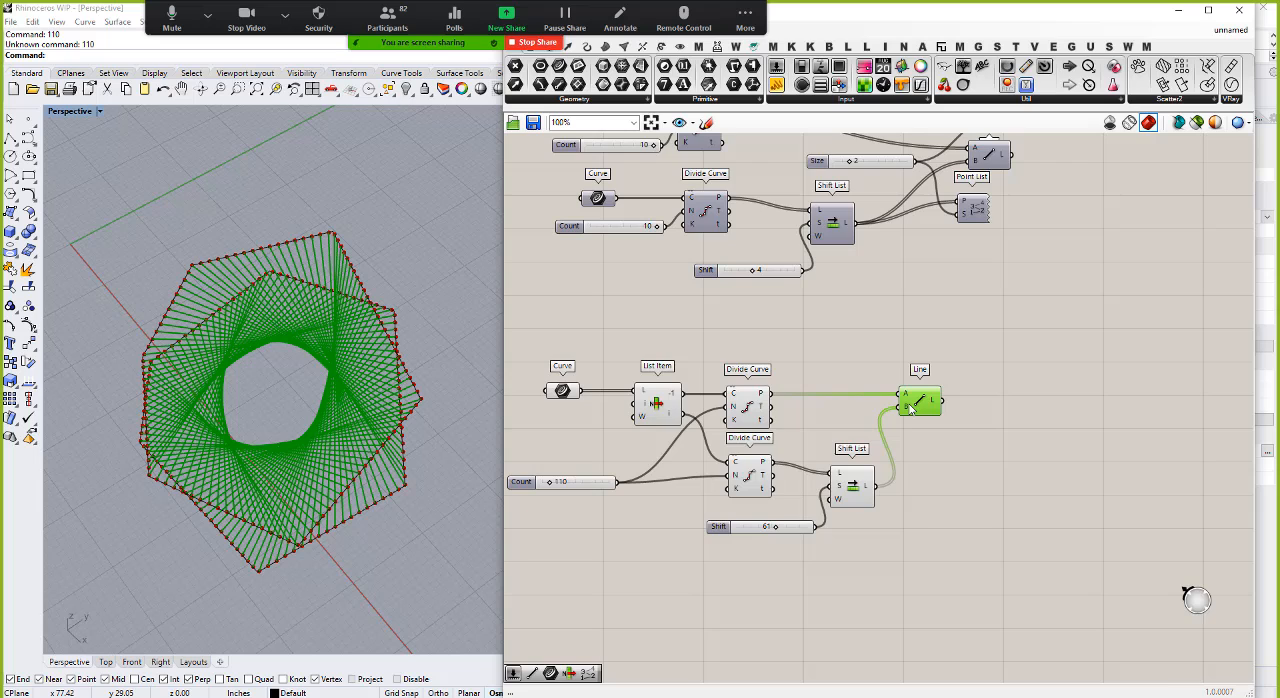
left_click(947, 554)
scroll(947, 554, "down", 3)
left_click_drag(910, 586, 656, 422)
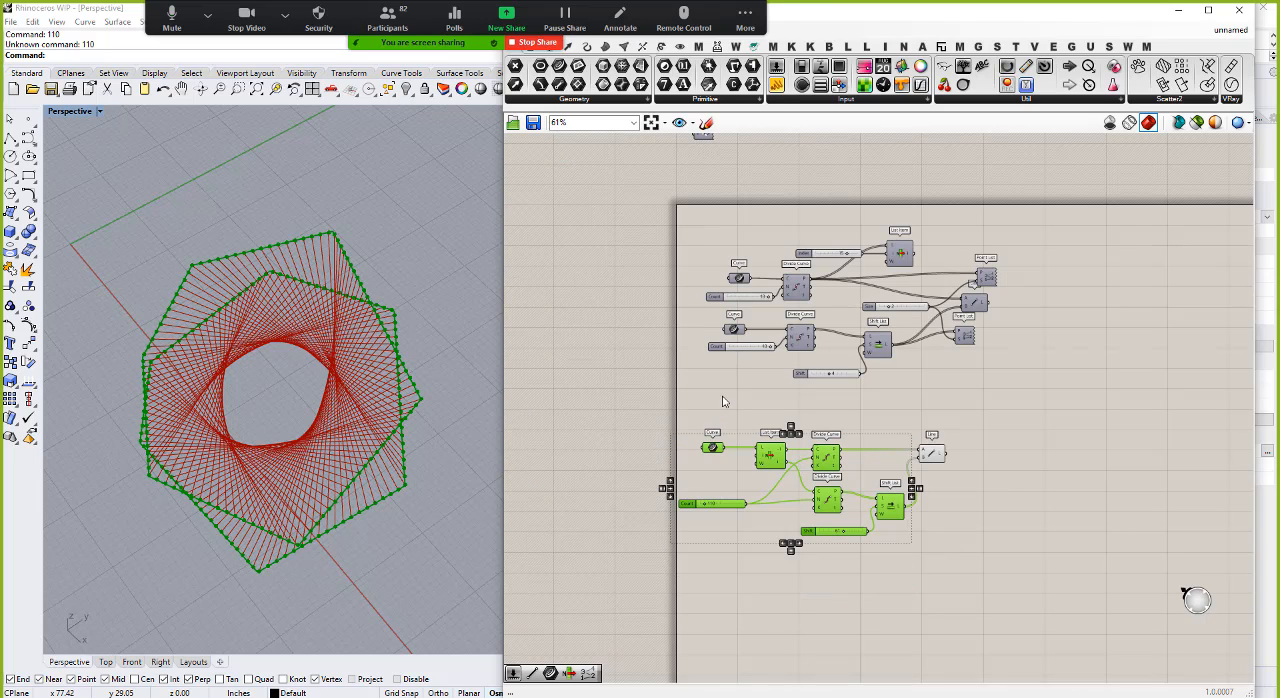
right_click(724, 401)
left_click(766, 418)
left_click(1126, 595)
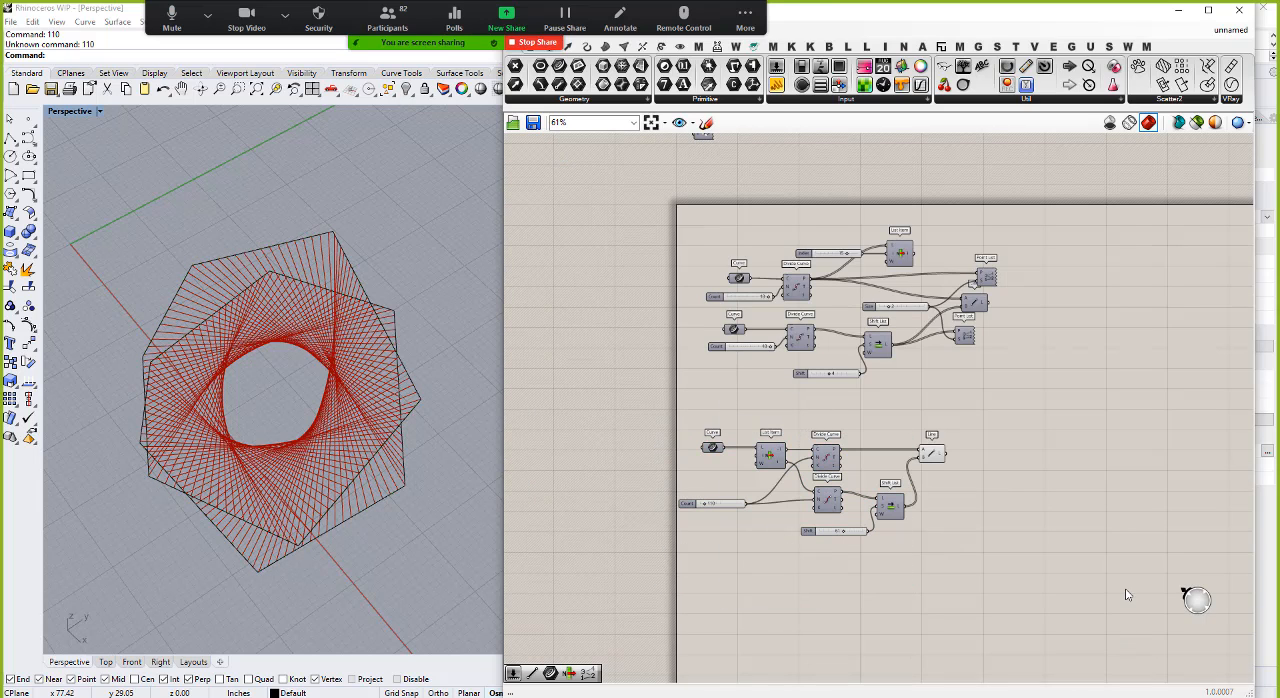
Step: Add a Length component beside the lower Line component and feed it the Line output
double_click(1027, 483)
type("len")
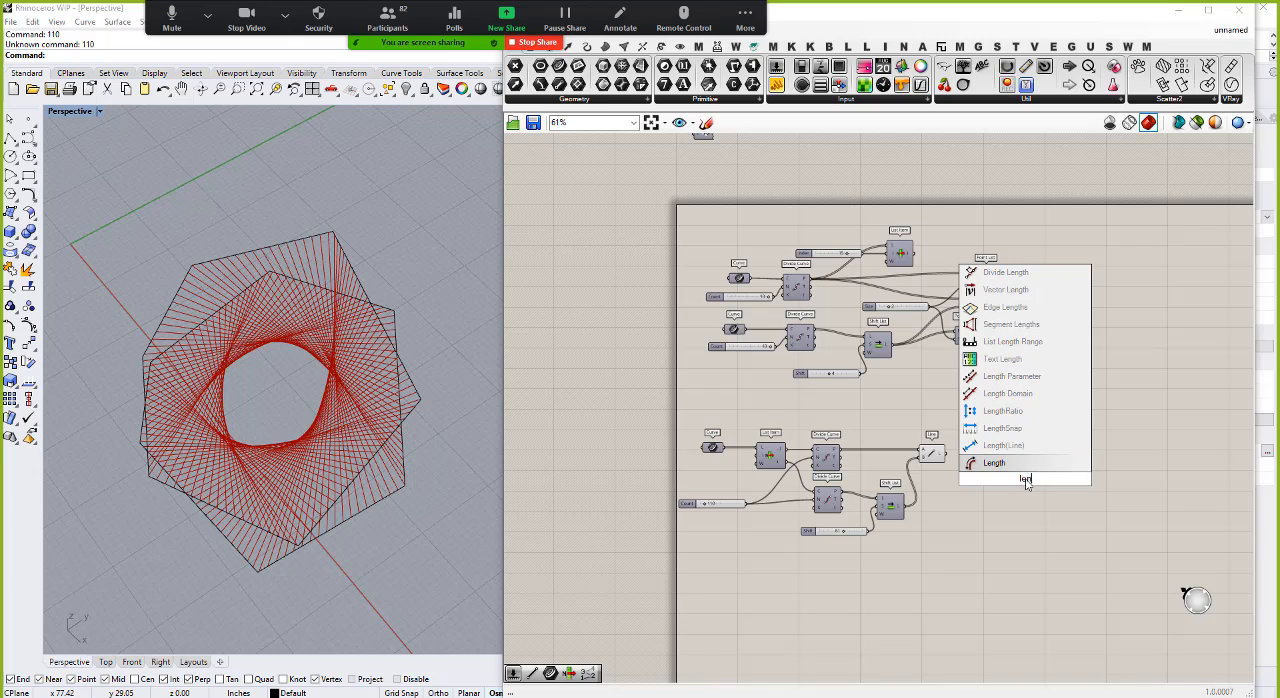
key("Return")
left_click_drag(945, 453, 1013, 480)
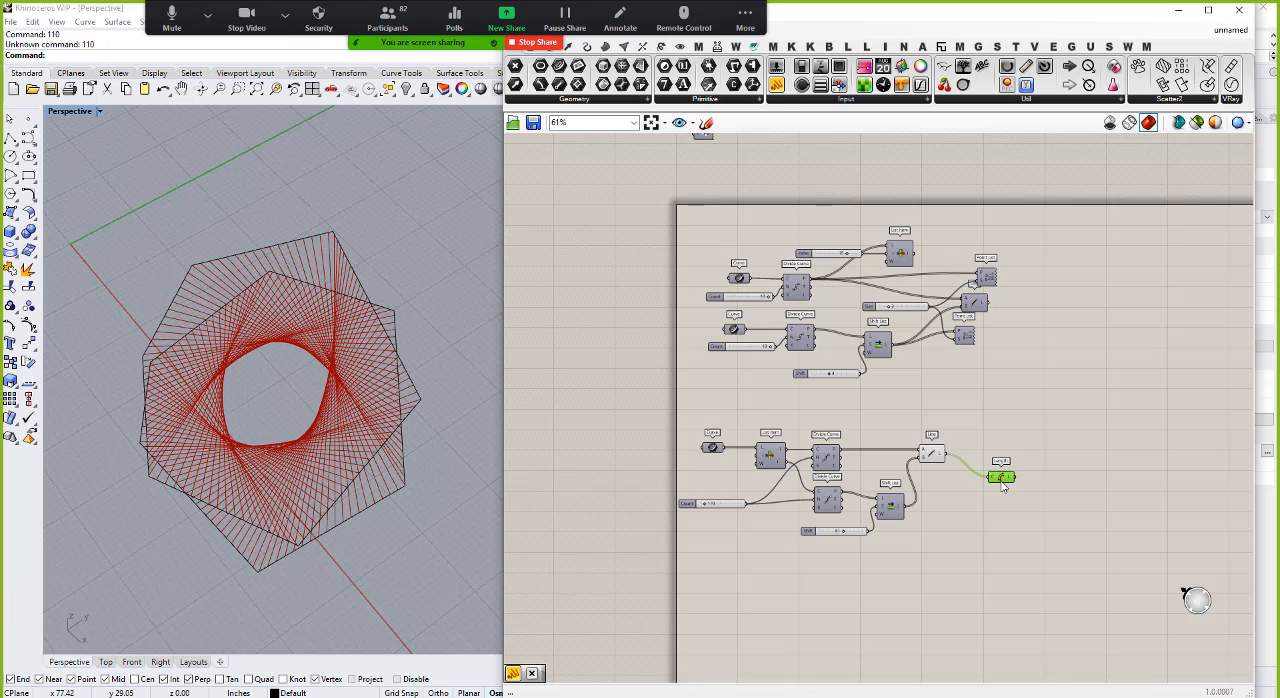
scroll(1013, 482, "up", 3)
mouse_move(1016, 478)
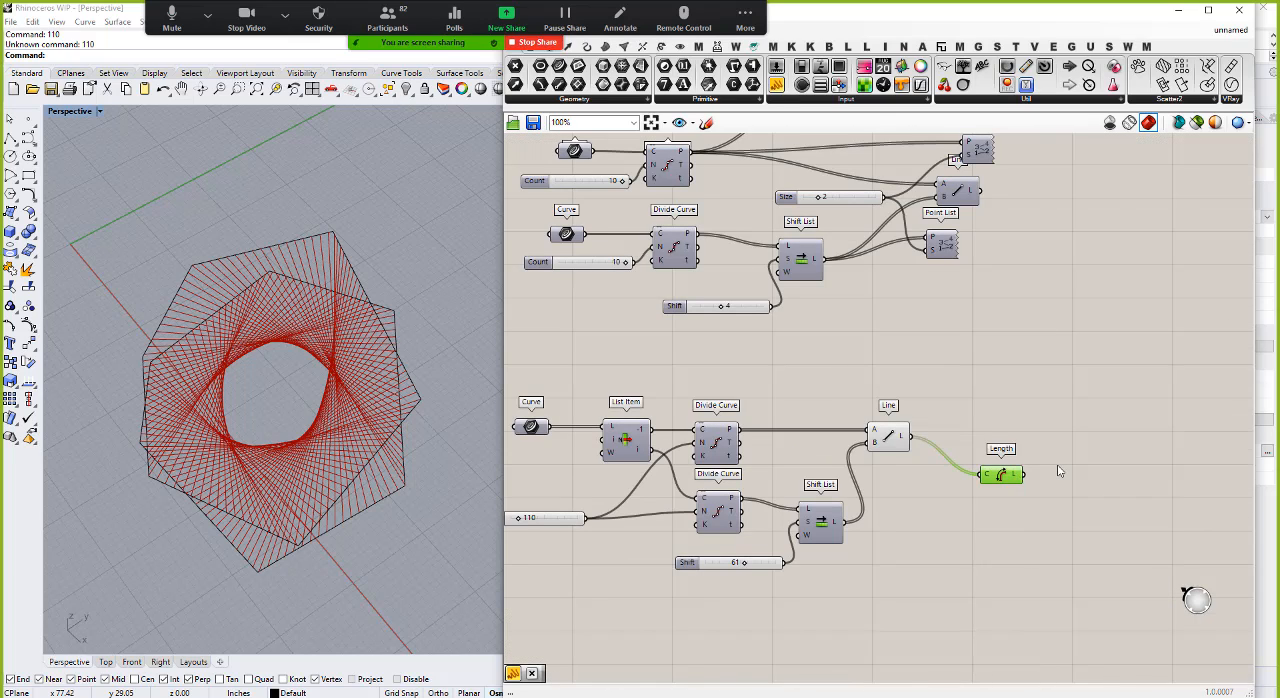
Step: Add a Bounds component fed by the Length output and align it beside Length
double_click(1057, 470)
type("bounds")
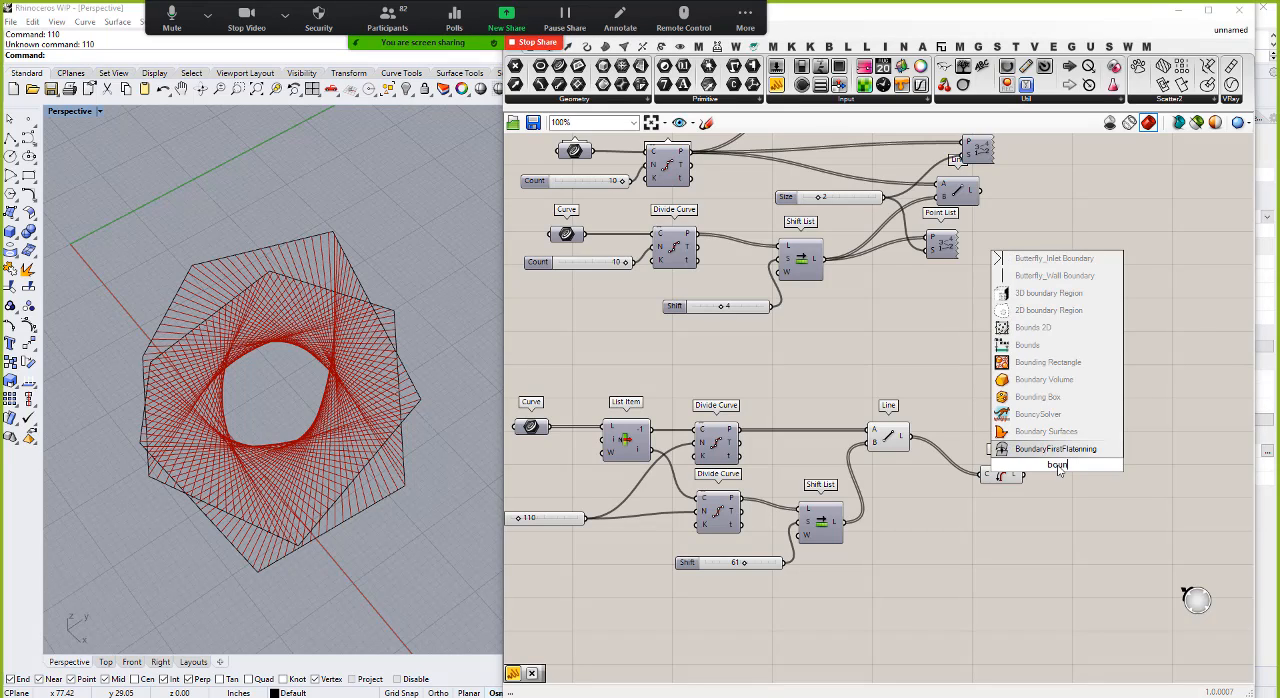
key("Return")
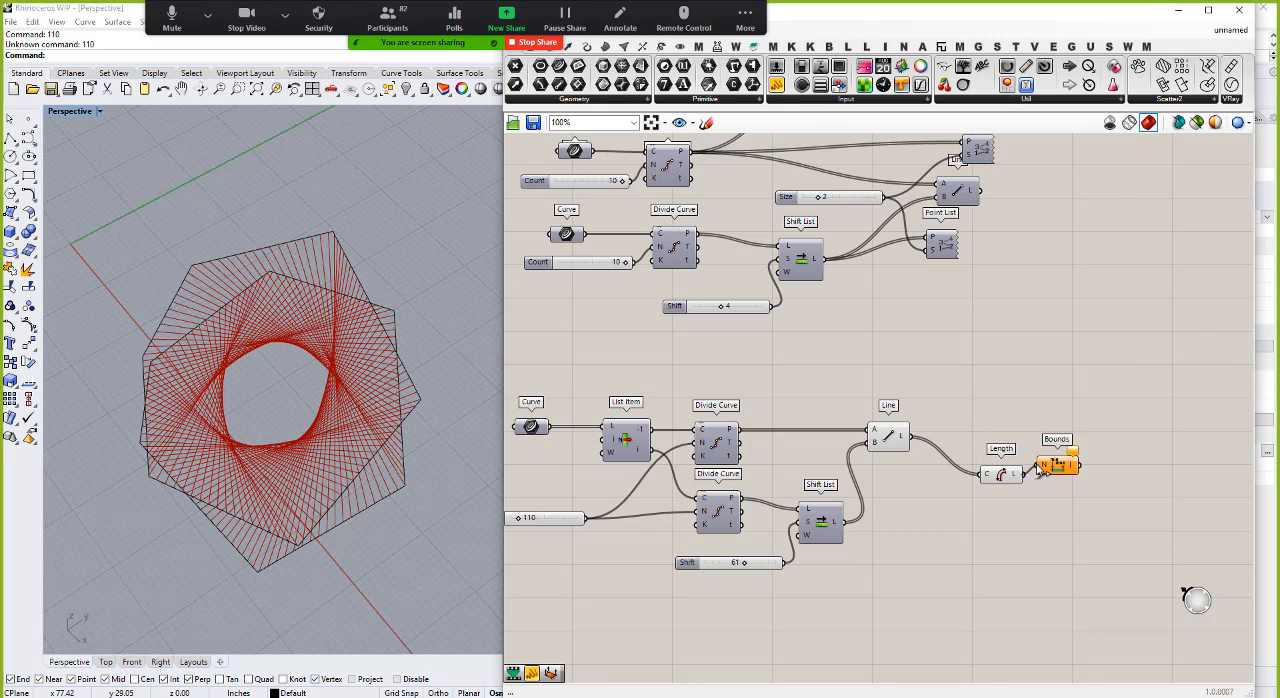
left_click_drag(1055, 466, 1058, 478)
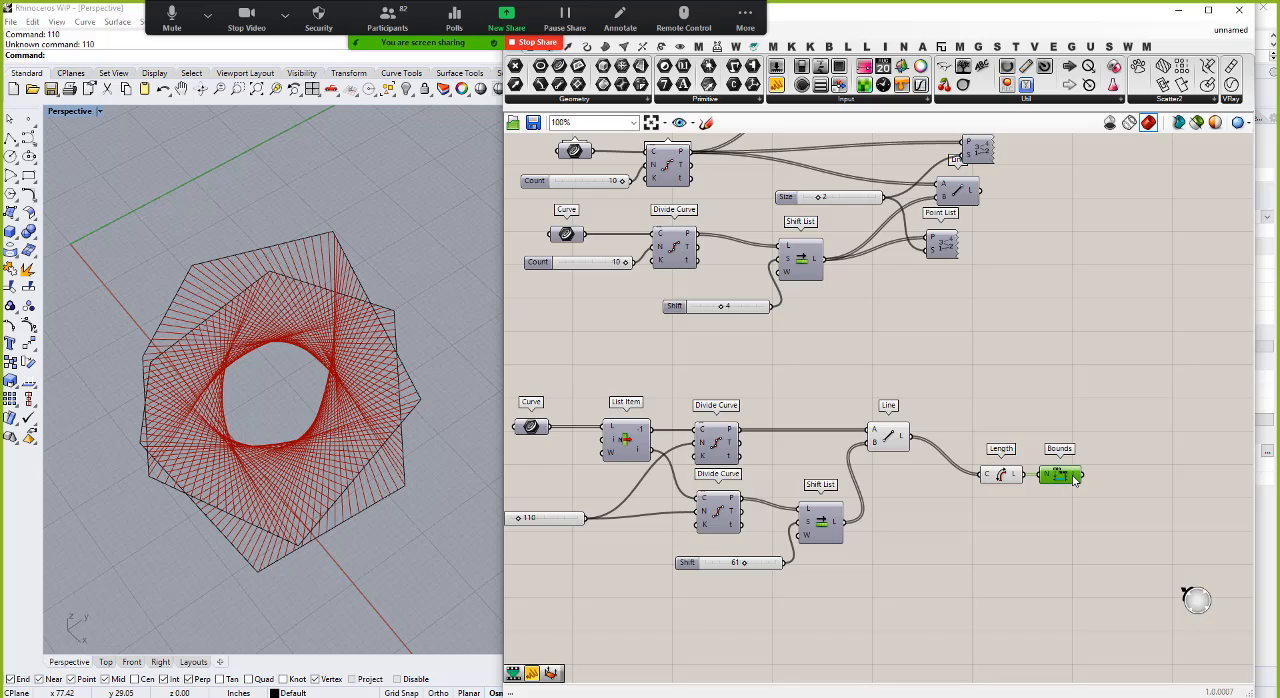
Step: Add a Smaller Than component with the Length output in its B input, and move Bounds below Length
mouse_move(1074, 481)
double_click(1131, 451)
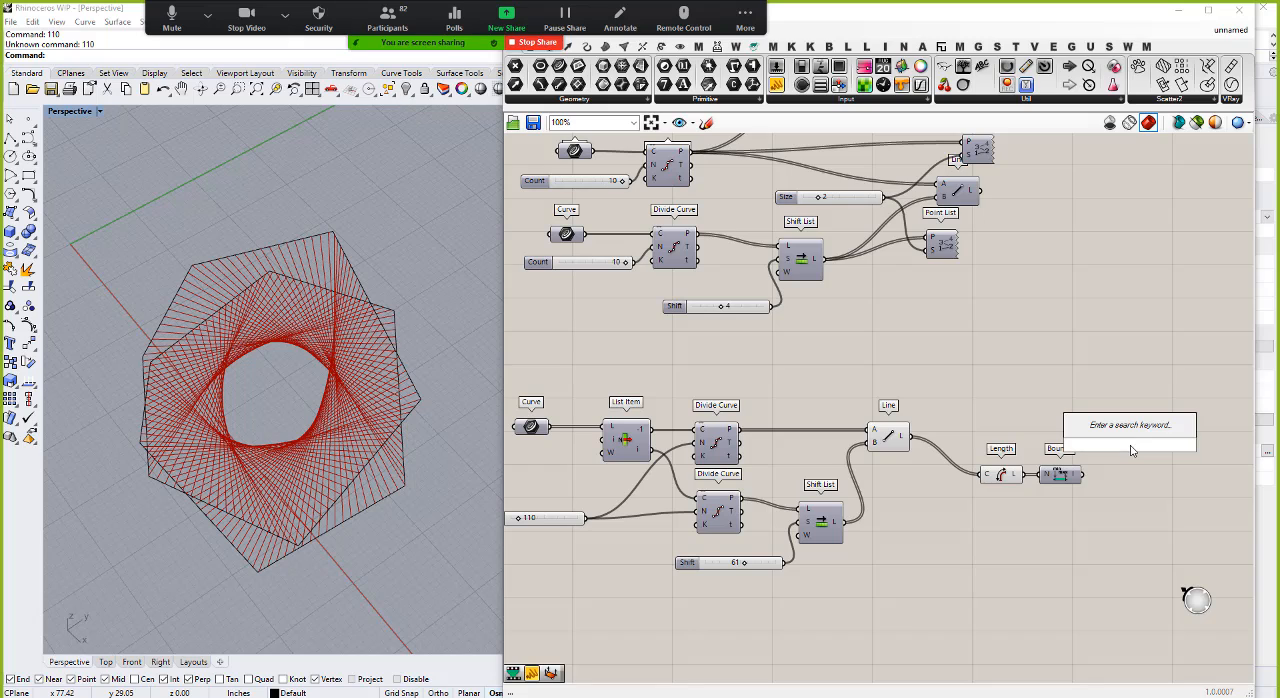
type("sma")
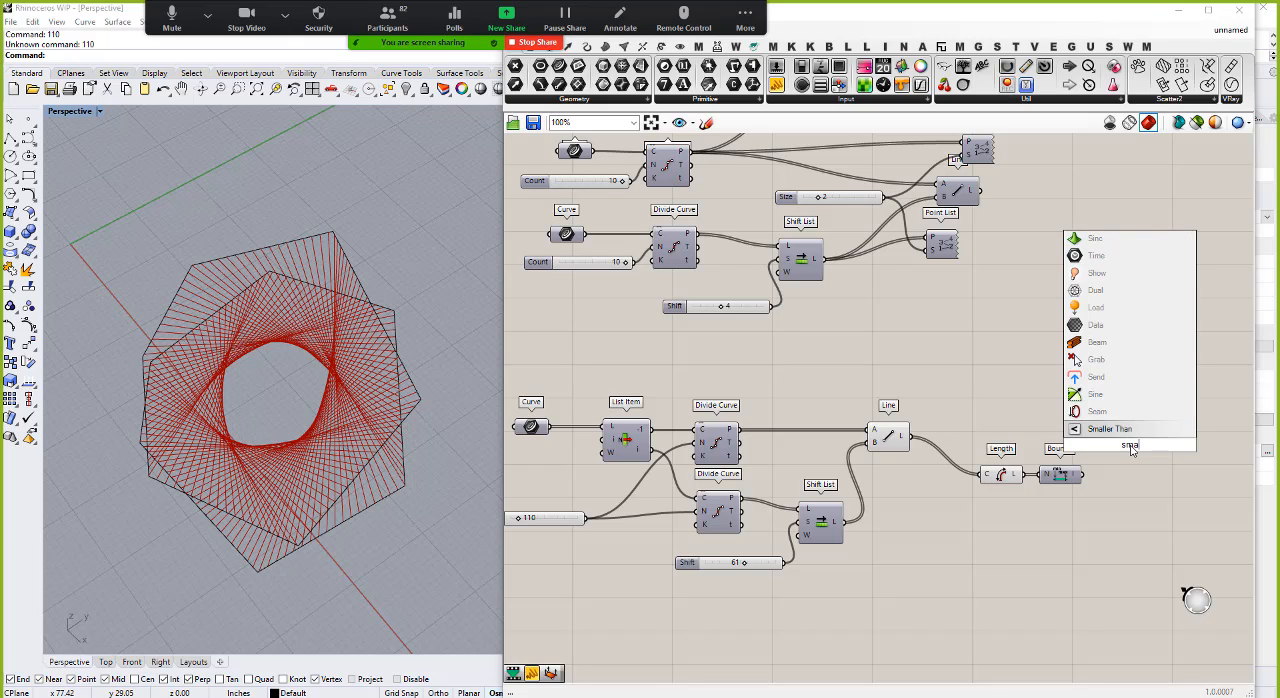
left_click(1121, 430)
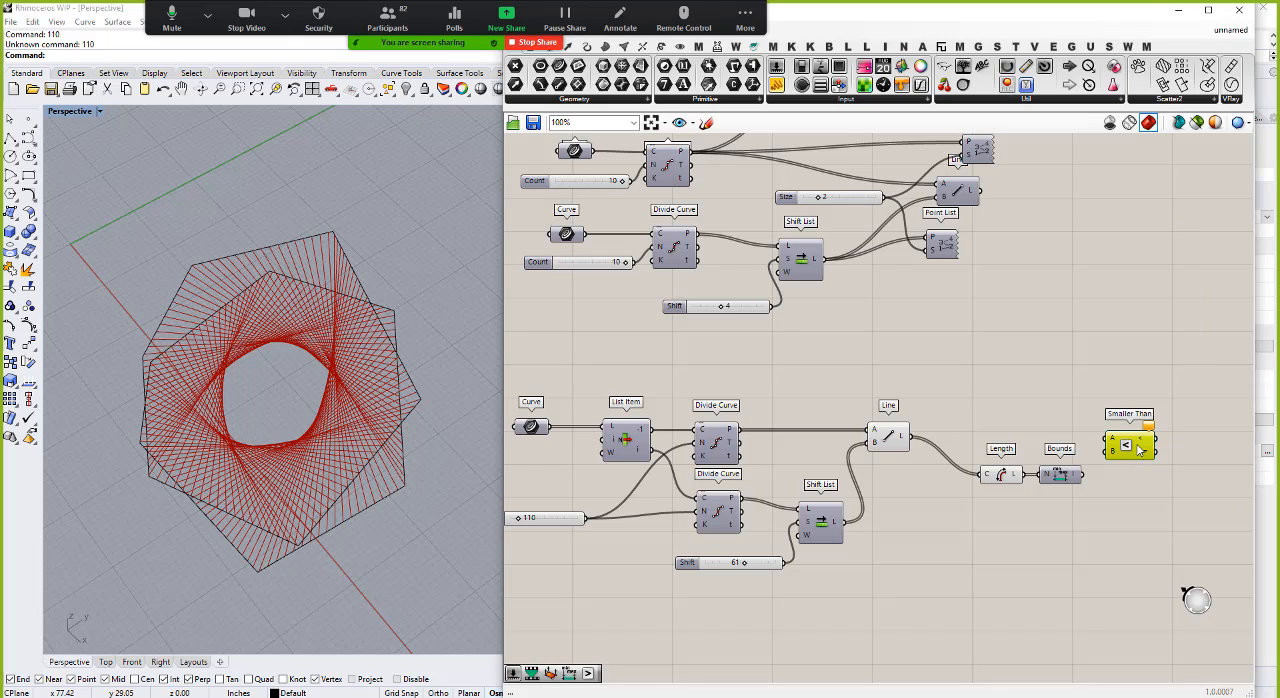
left_click_drag(1062, 476, 1119, 442)
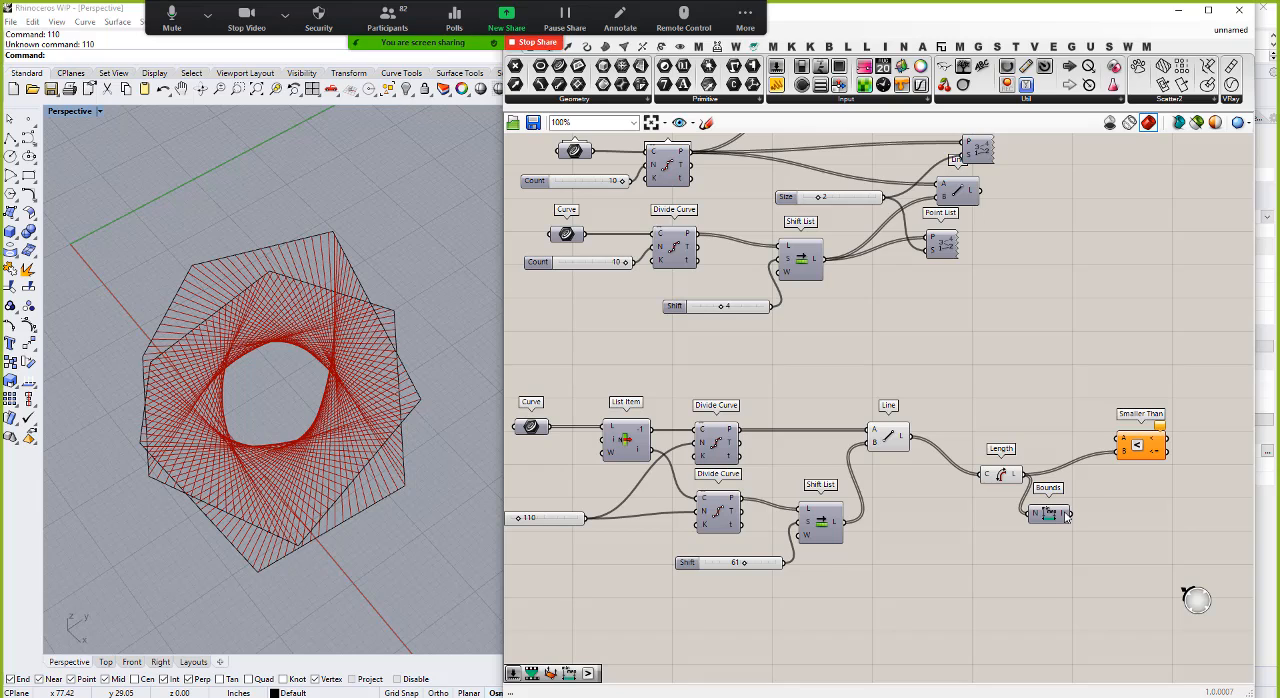
Step: Add a number slider of 42 and connect it to Smaller Than's A input
double_click(1062, 425)
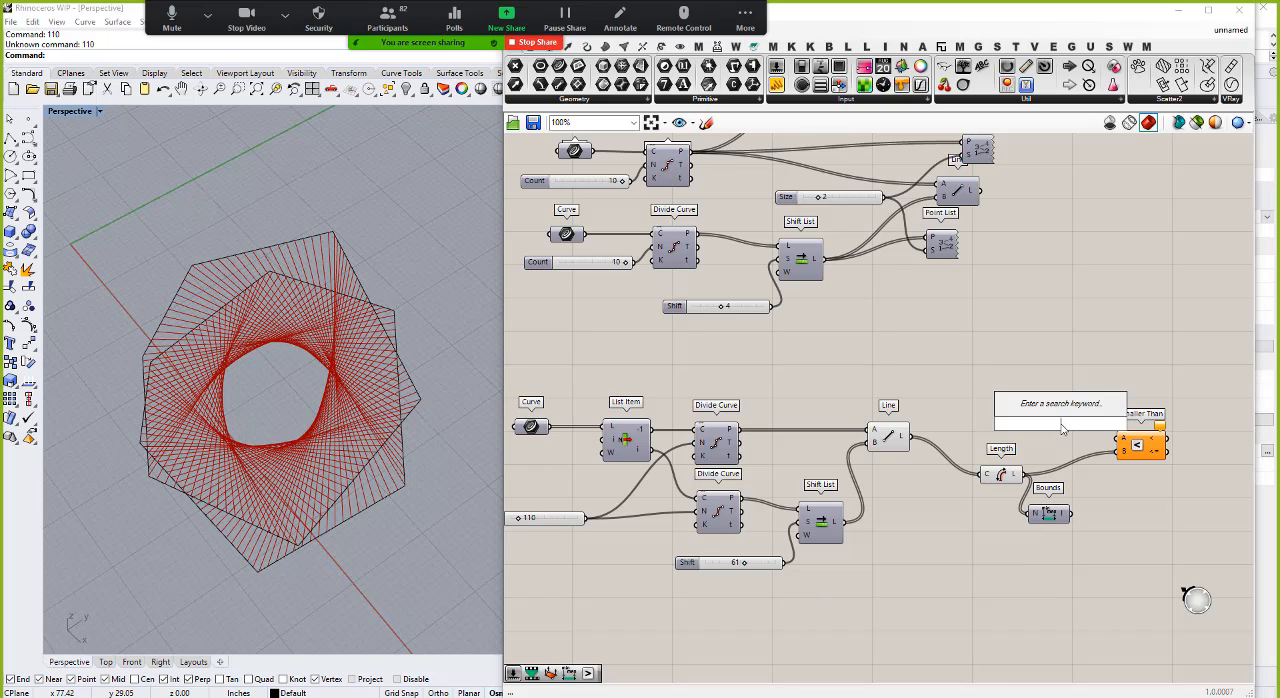
type("42")
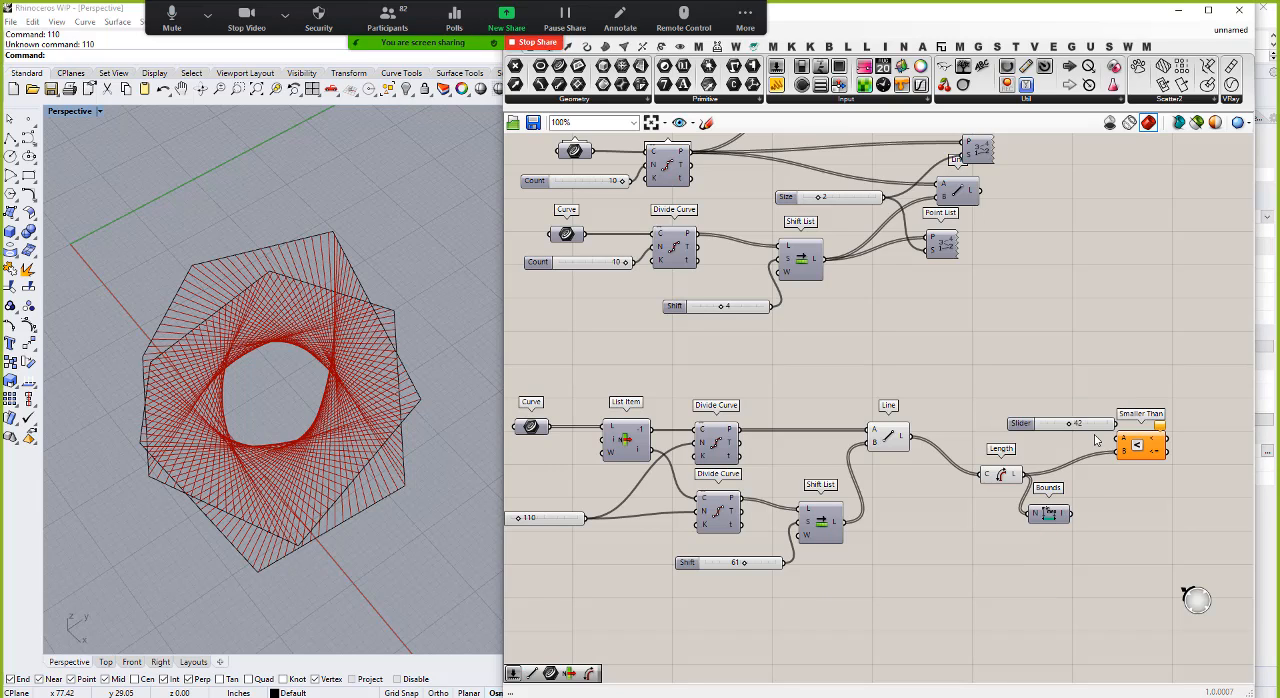
key("Return")
mouse_move(1091, 437)
left_mouse_down()
mouse_move(1121, 441)
mouse_move(1091, 440)
left_mouse_up()
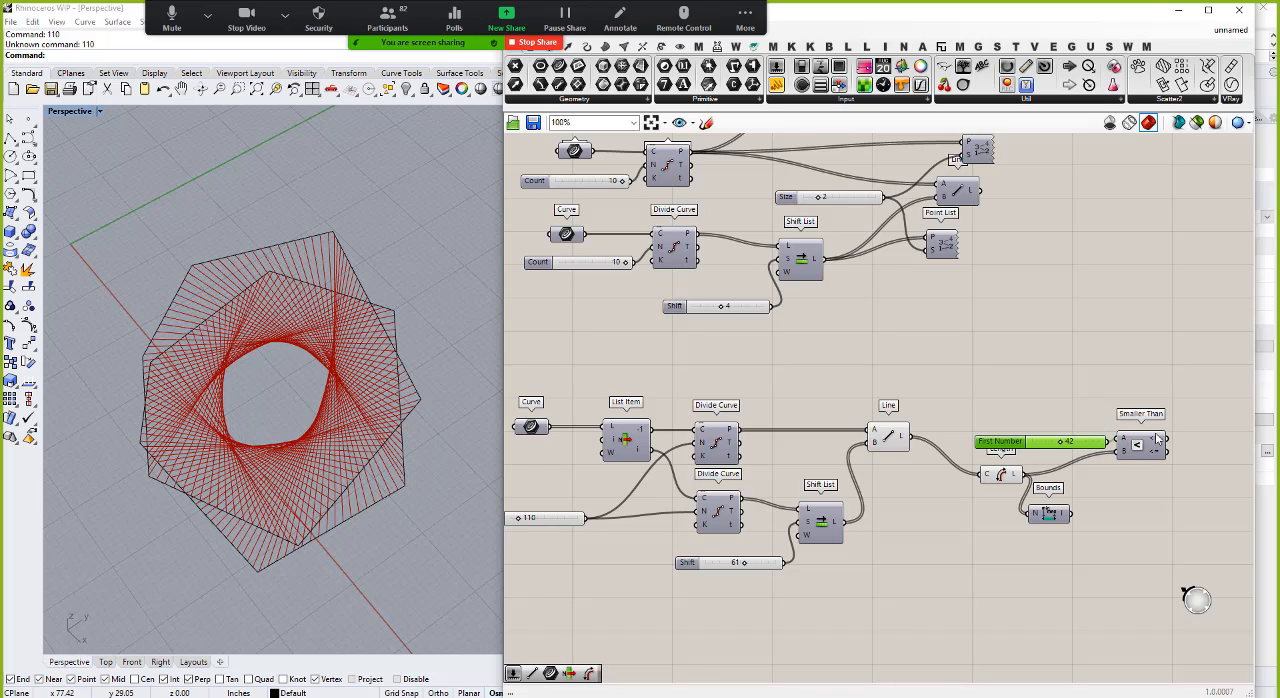
mouse_move(1155, 443)
left_click_drag(1086, 443, 1080, 440)
Step: Add a Cull Pattern component filtering the Line output by the Smaller Than result, and hide the Line preview
scroll(1066, 416, "down", 1)
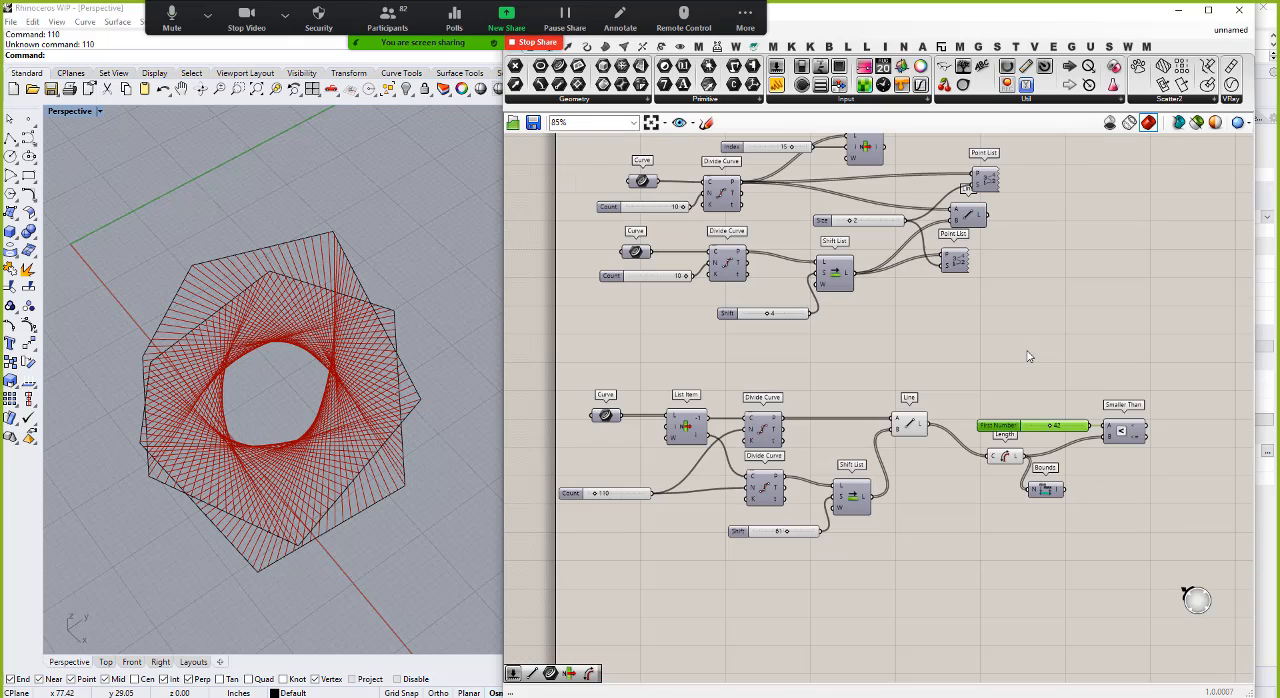
double_click(1178, 374)
type("cull")
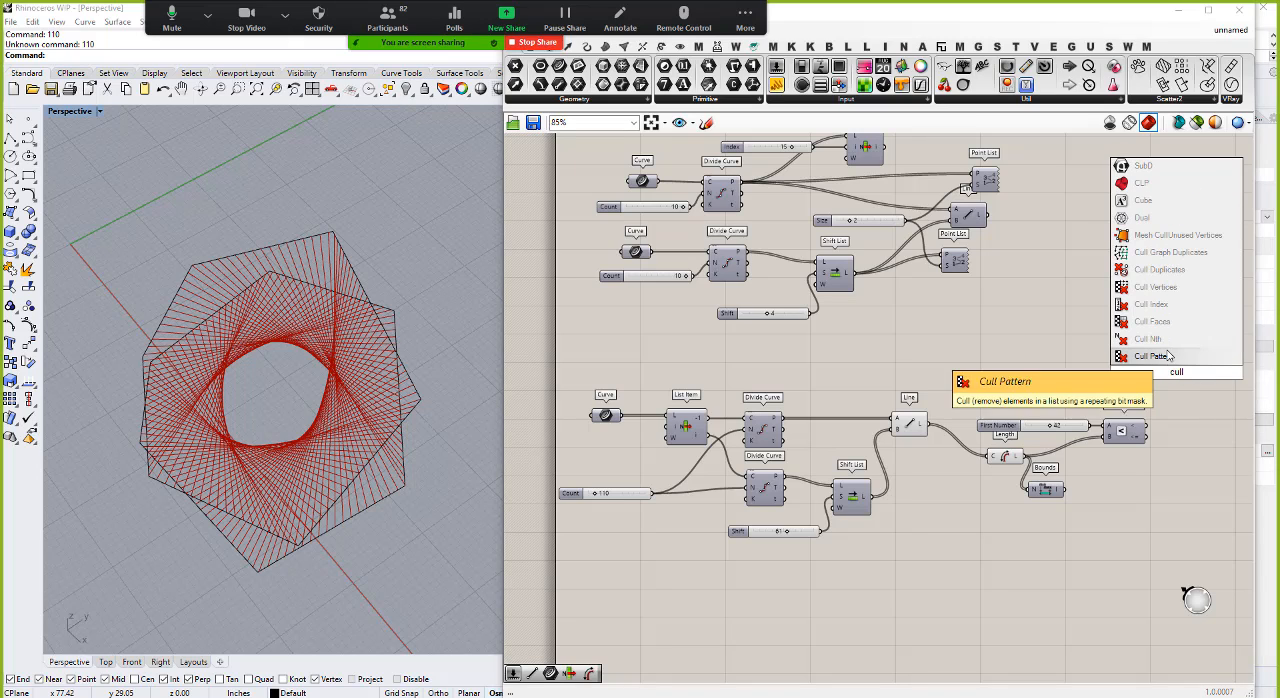
left_click(1168, 357)
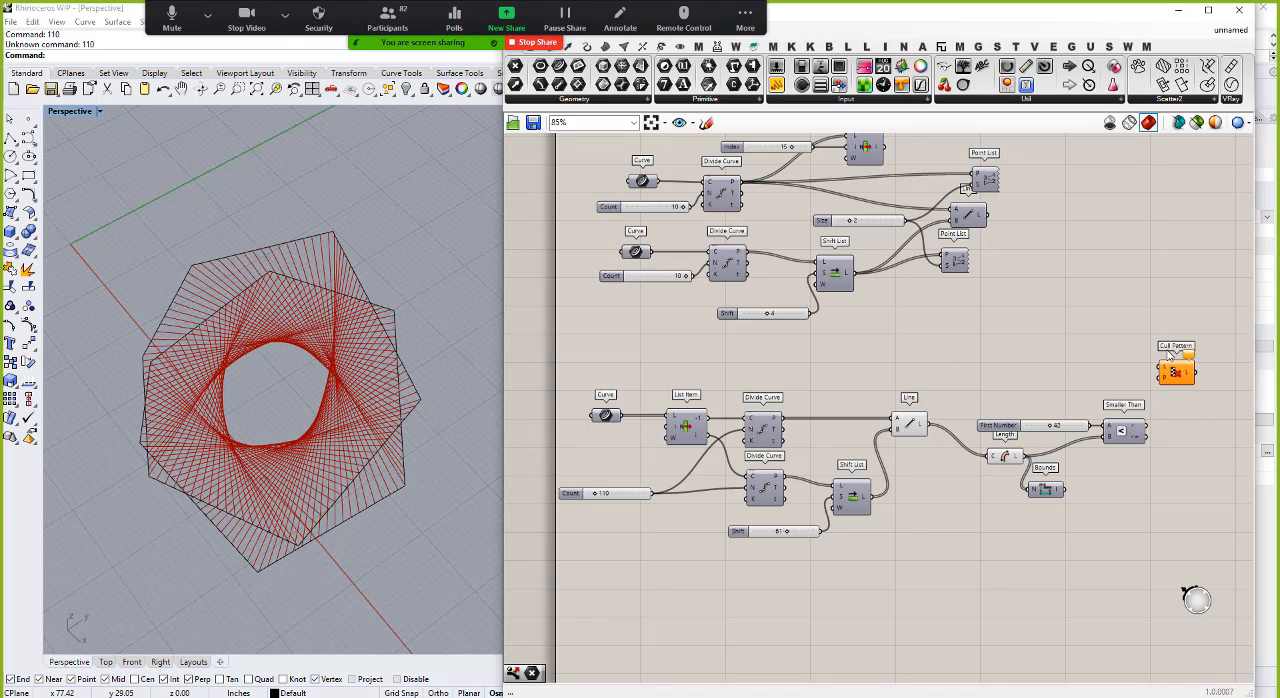
left_click_drag(928, 434, 1162, 369)
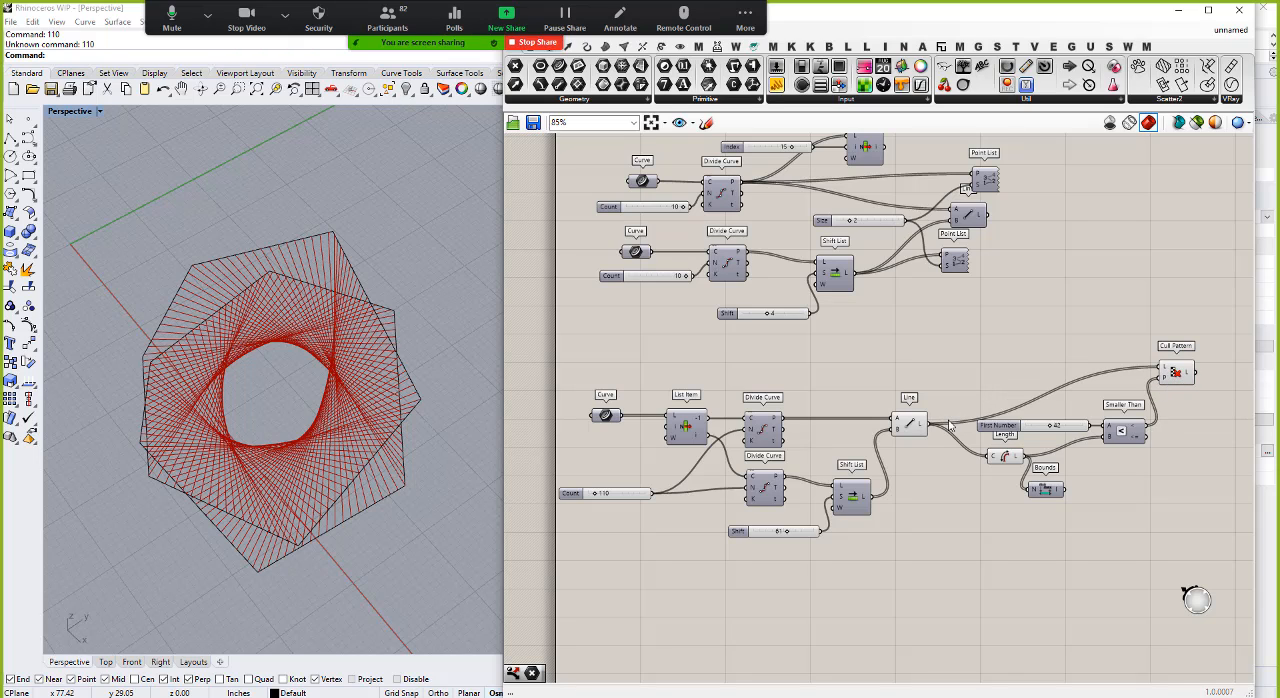
right_click(910, 428)
left_click(944, 450)
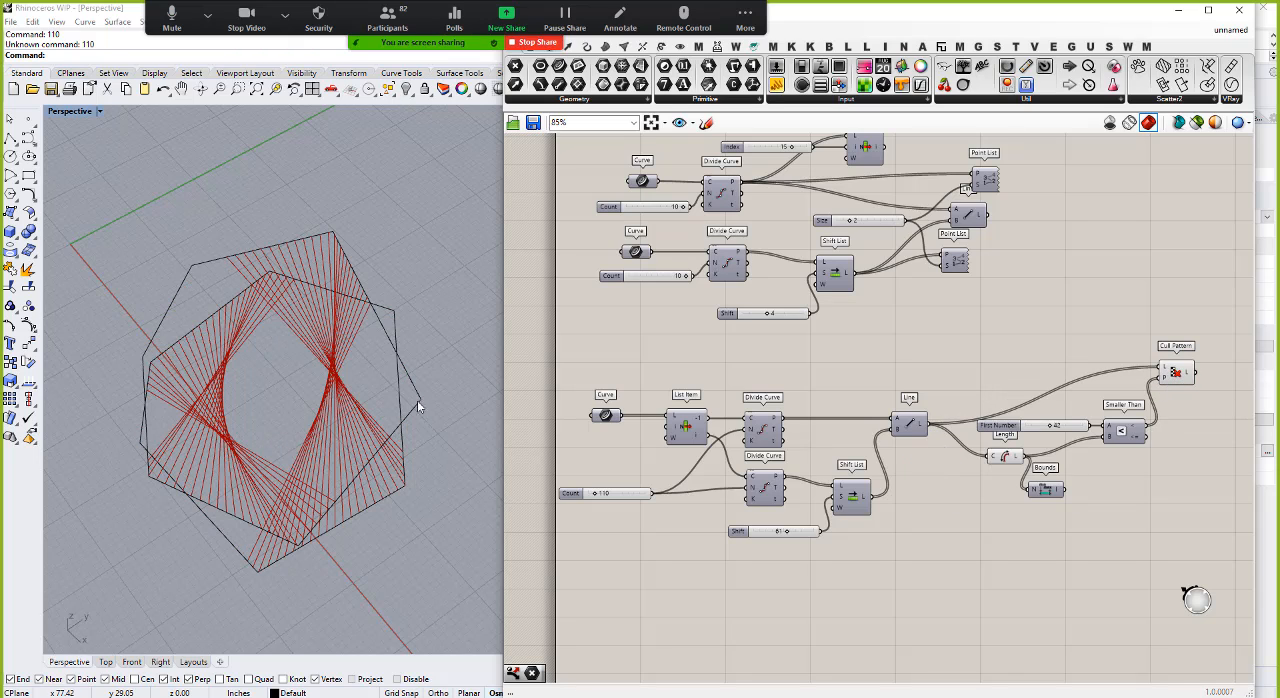
Step: Set the lower Shift List's slider to 60
right_click_drag(421, 407, 387, 270)
right_click_drag(390, 323, 273, 357)
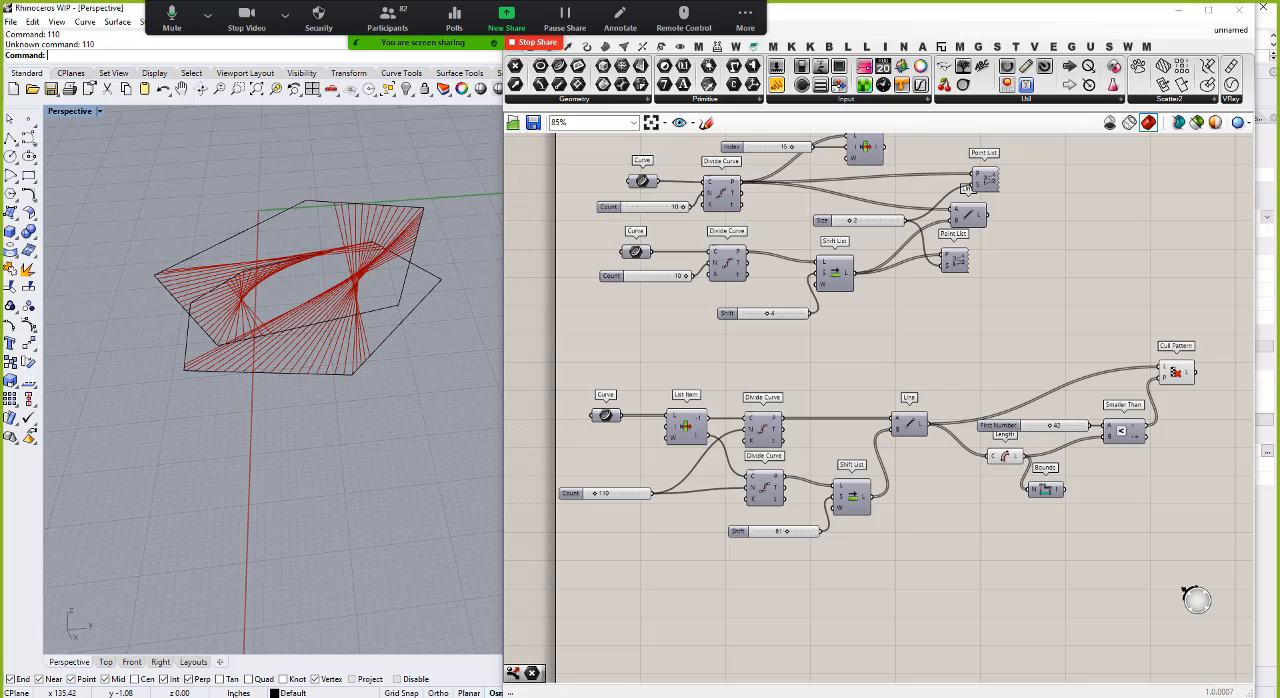
right_click_drag(320, 360, 450, 300)
mouse_move(780, 537)
left_mouse_down()
mouse_move(798, 535)
mouse_move(769, 535)
mouse_move(787, 535)
left_mouse_up()
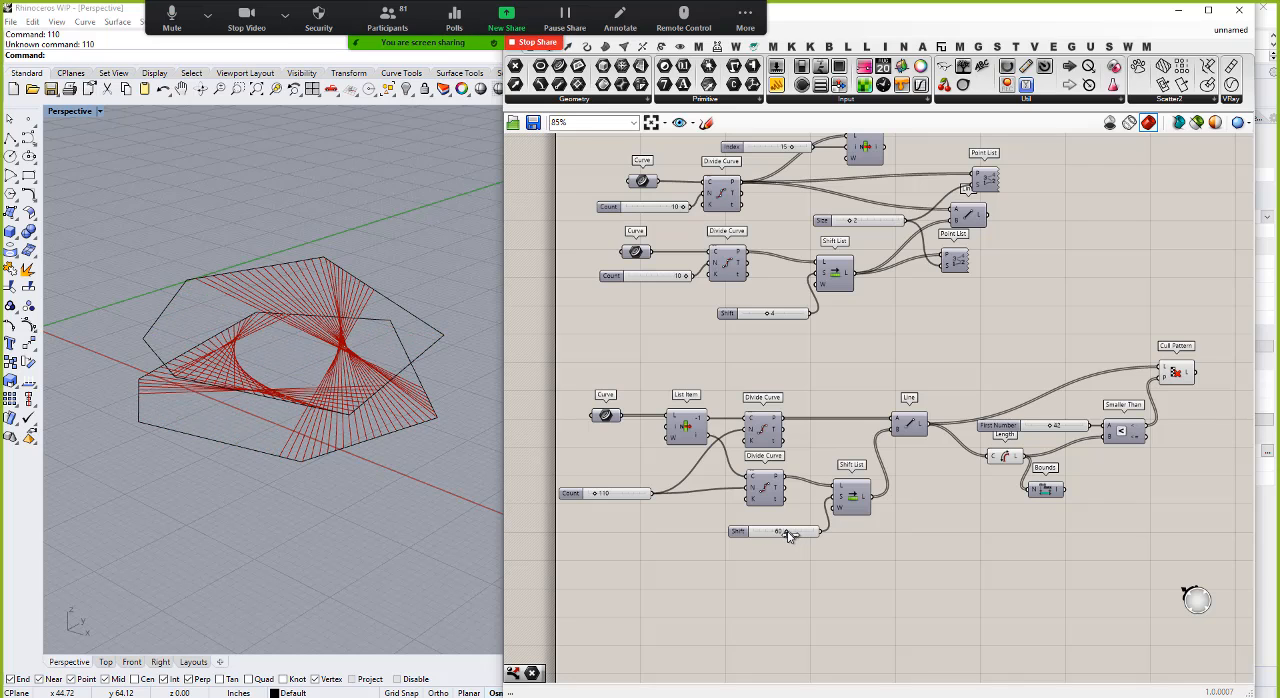
Step: Vary Smaller Than's length threshold, ending at 44, and examine the culled lines from above and from the side
left_click_drag(1050, 432, 1050, 428)
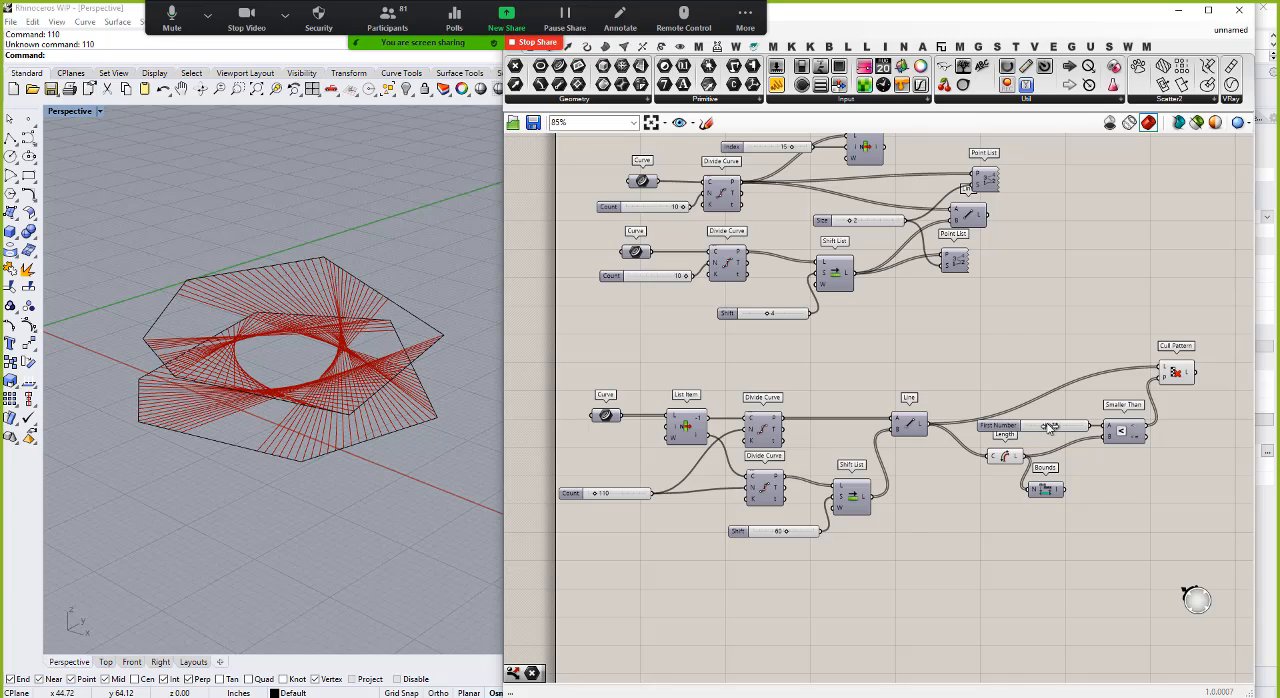
right_click_drag(344, 332, 322, 381)
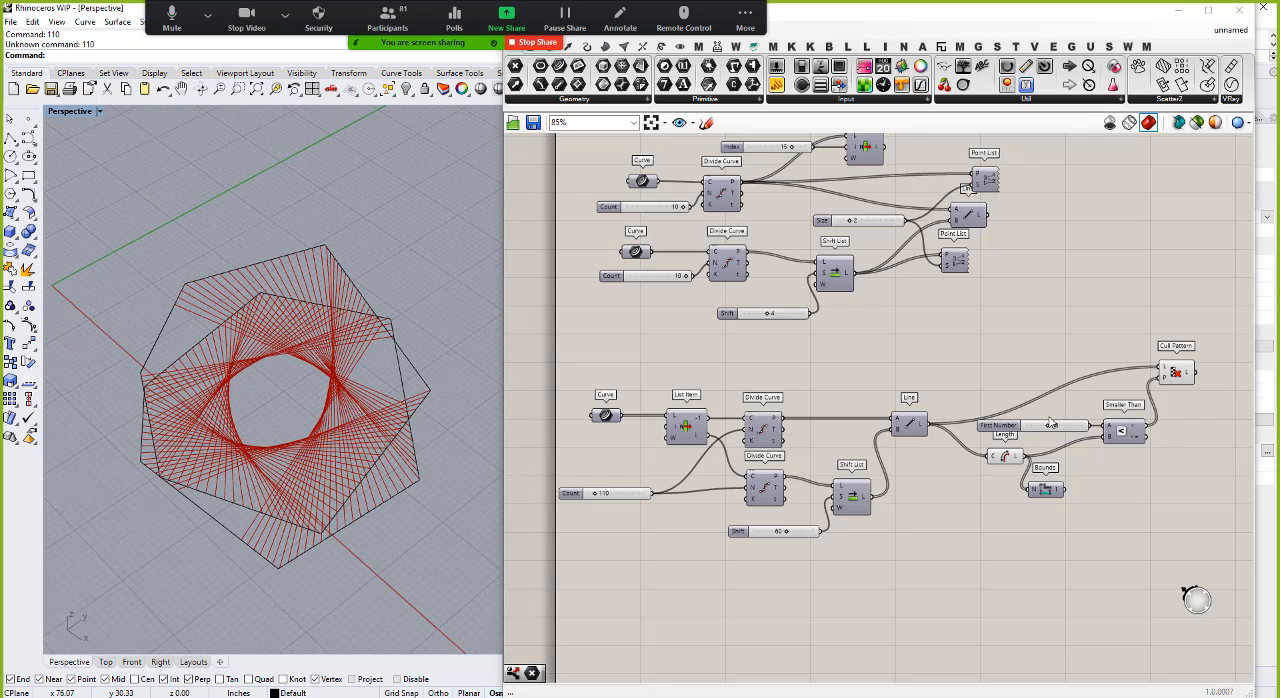
left_click_drag(1050, 426, 1058, 428)
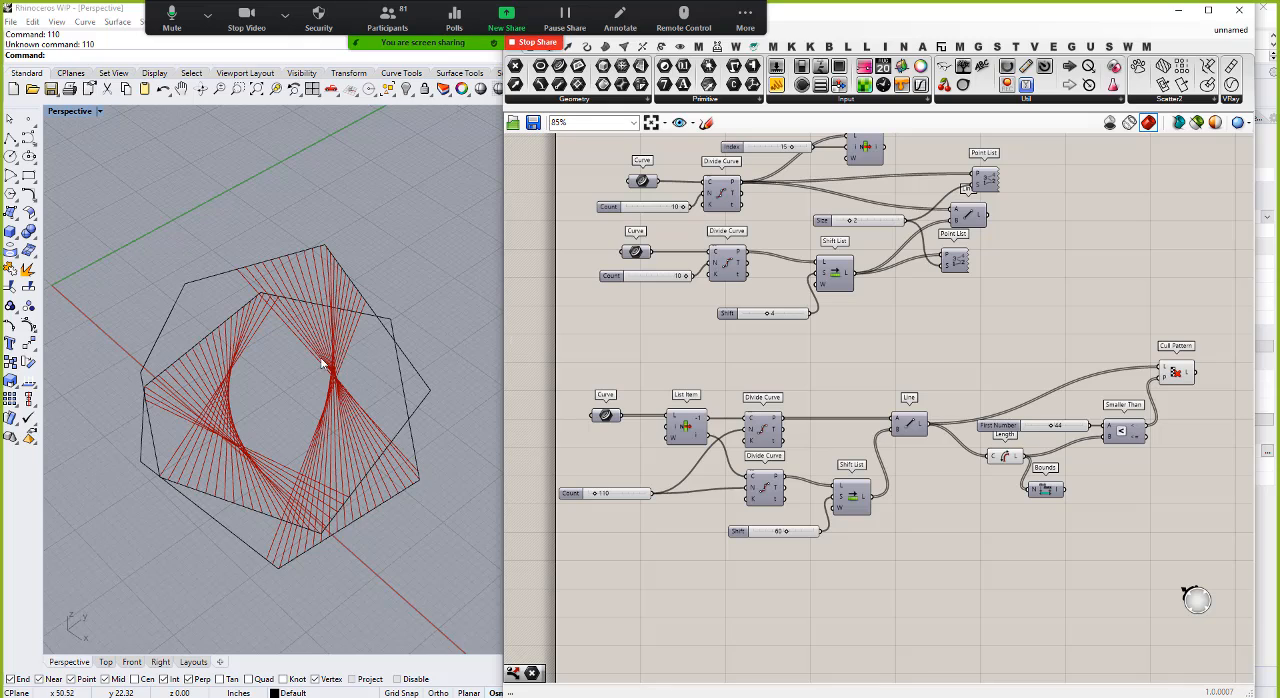
right_click_drag(322, 364, 325, 313)
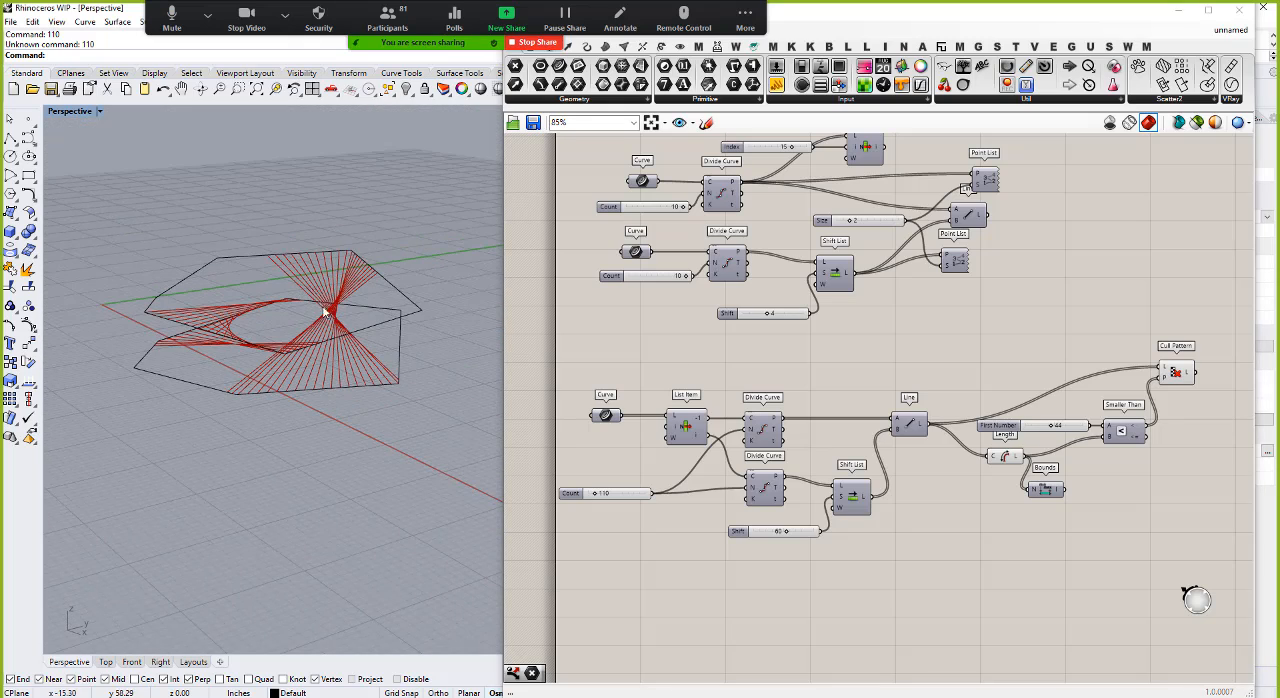
right_click_drag(219, 334, 212, 342)
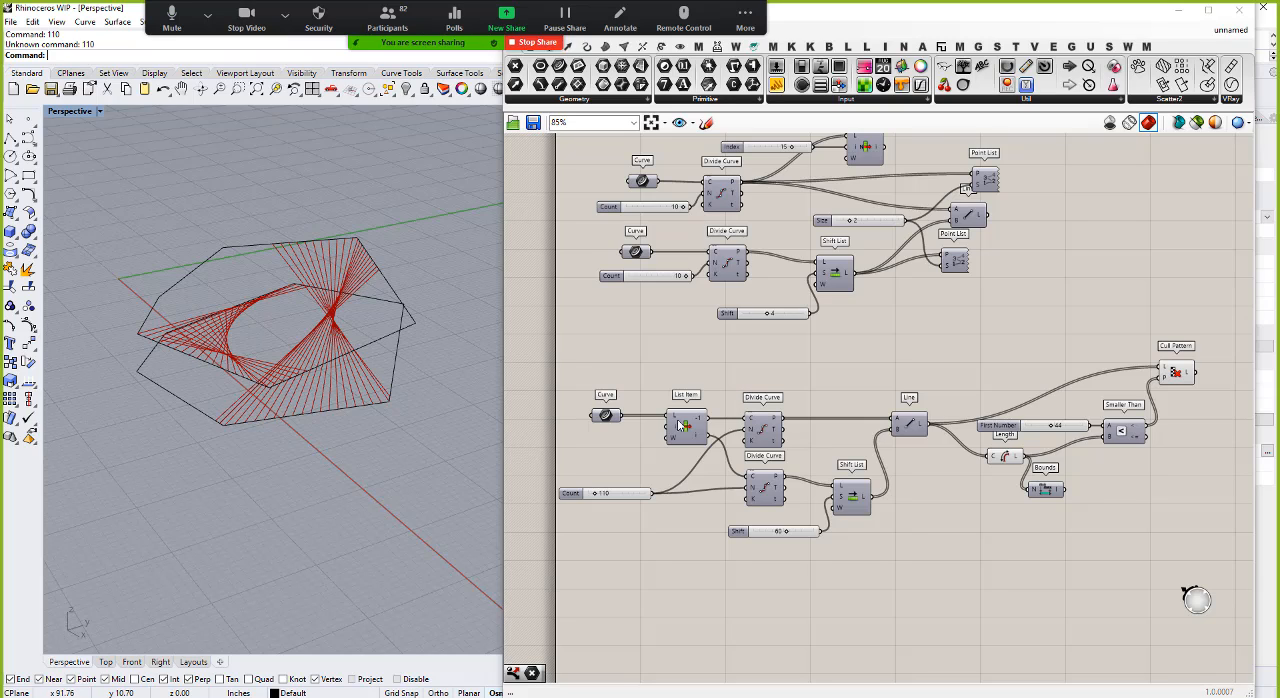
Step: Place Cull Pattern level with Line and move the slider, Length, Bounds and Smaller Than group below the wire
left_click_drag(1181, 372, 1203, 426)
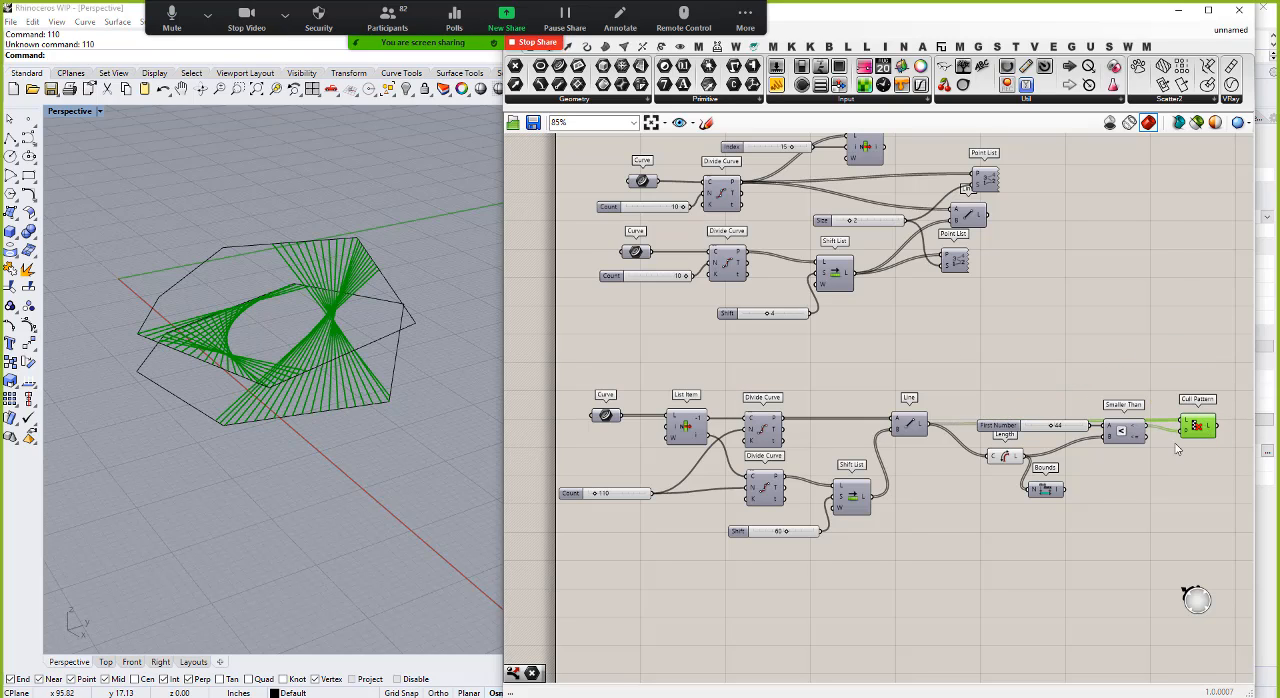
left_click_drag(955, 360, 1158, 565)
left_click_drag(1120, 433, 1122, 471)
left_click(941, 561)
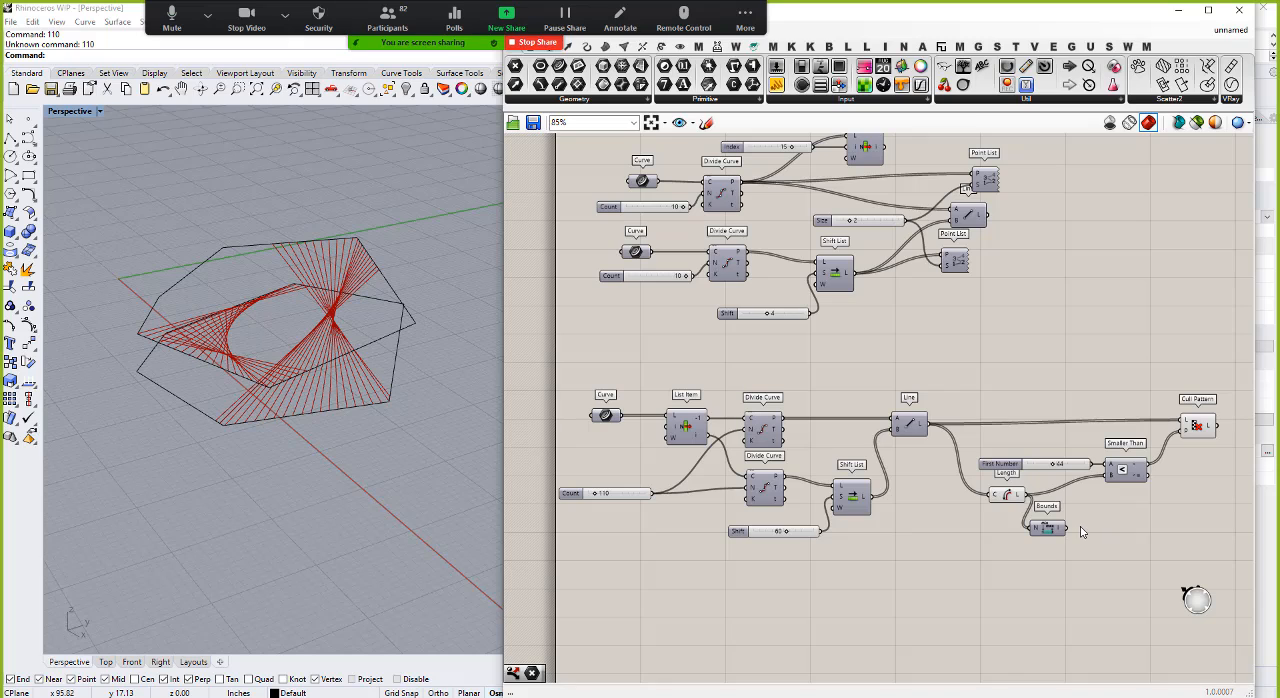
Step: Duplicate the Length component above the Line wire and add a Sort List component beside the copy
left_click(1008, 499)
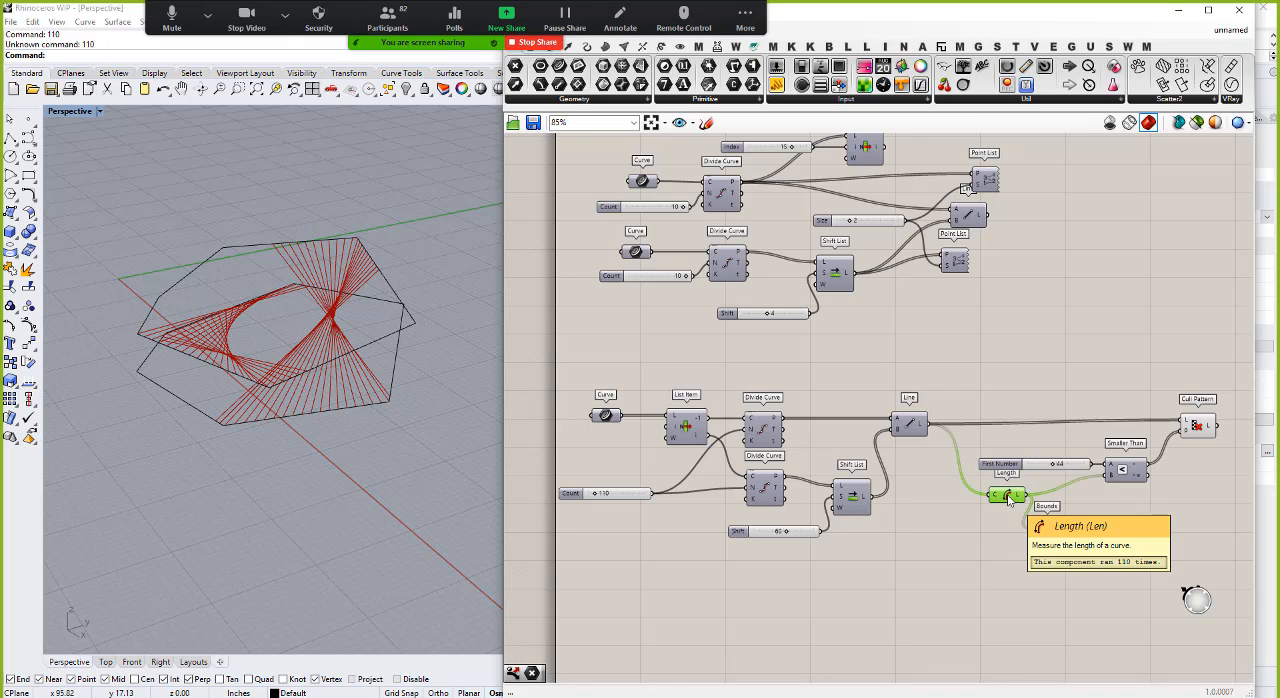
left_click_drag(1008, 497, 1007, 359, "alt")
double_click(1070, 382)
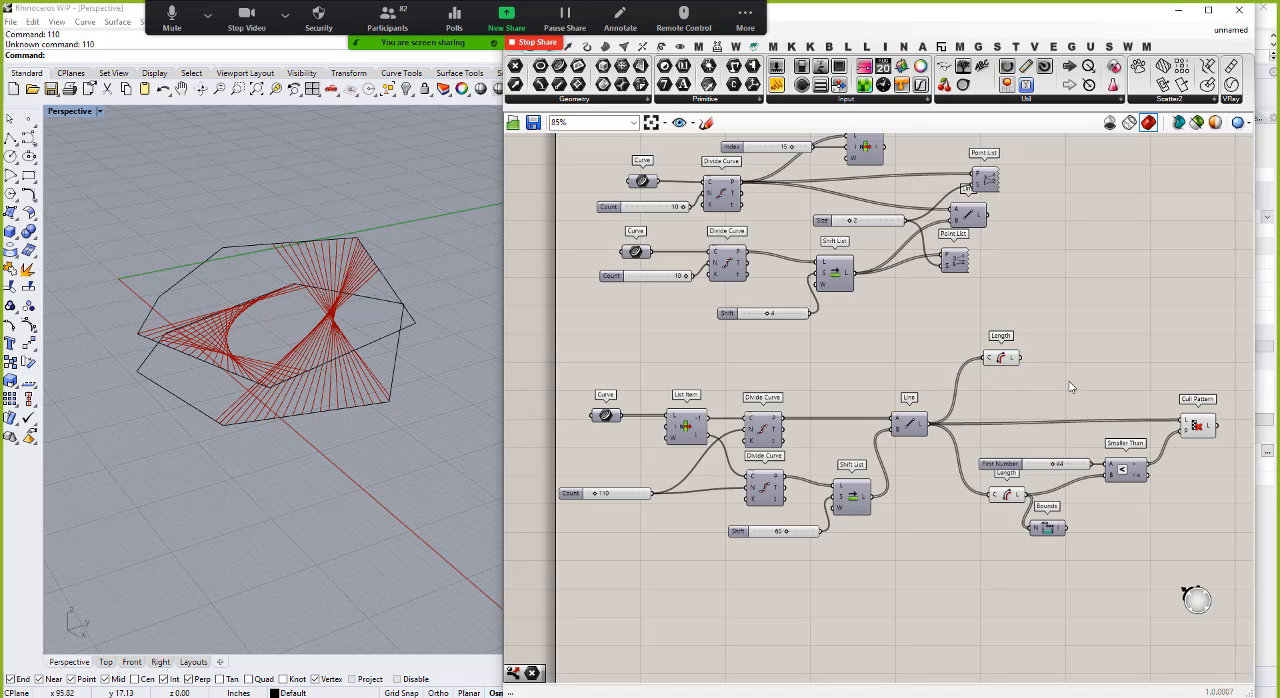
type("sort")
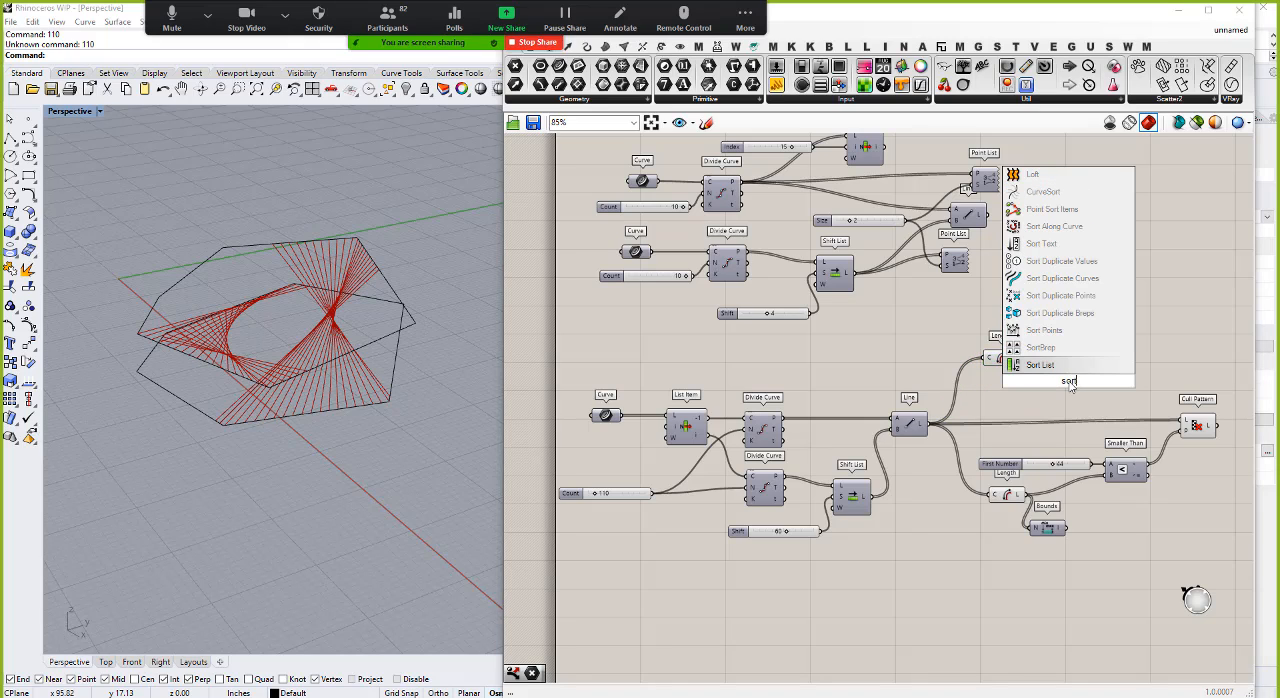
left_click(1040, 365)
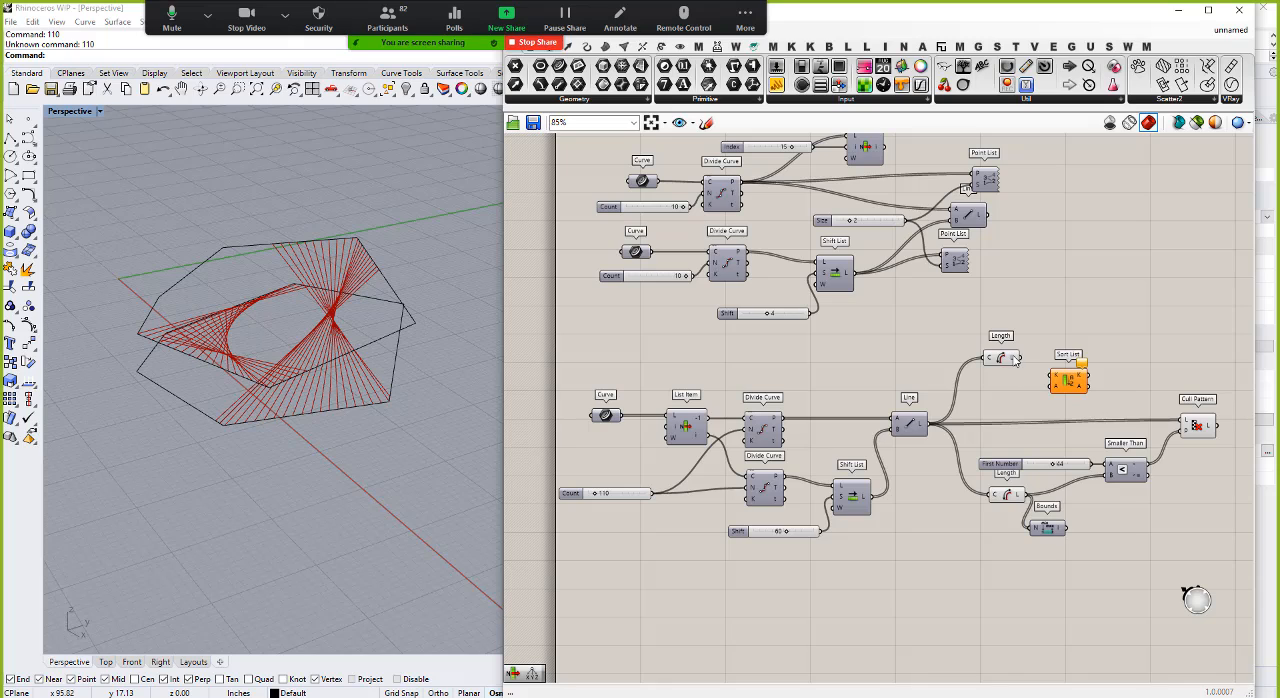
Step: Connect the copied Length output to Sort List's K input and the Line output to its A input
mouse_move(1014, 362)
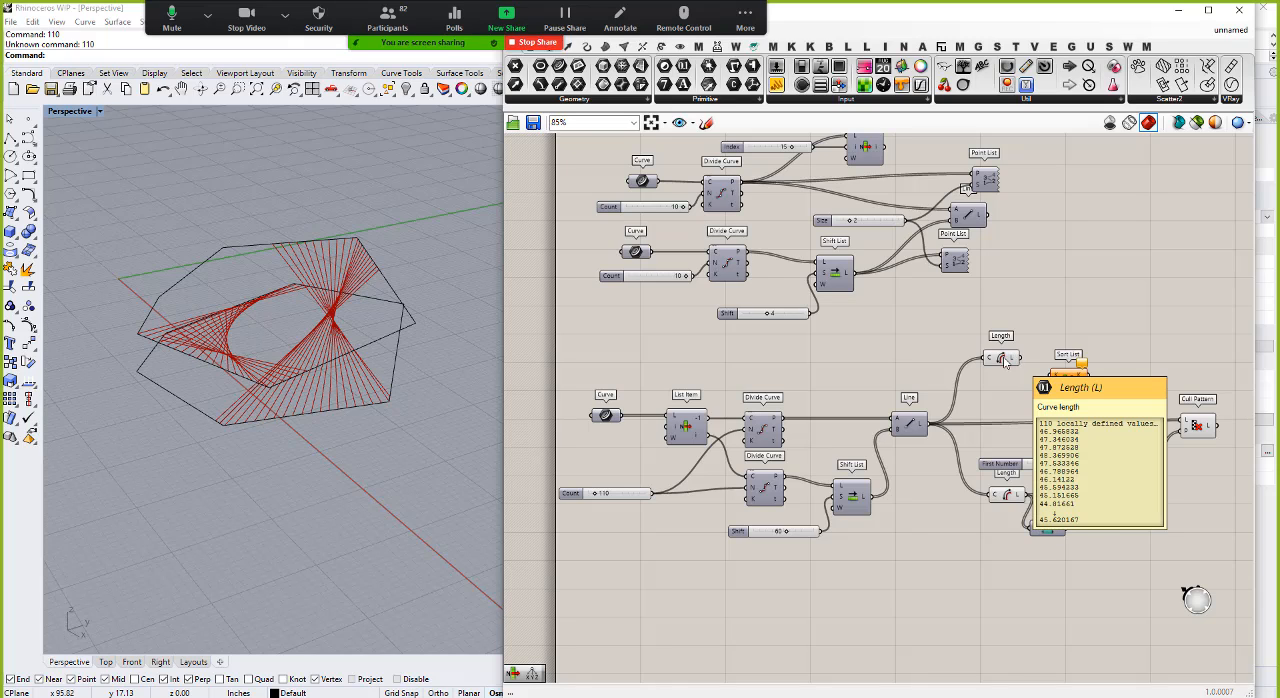
mouse_move(921, 418)
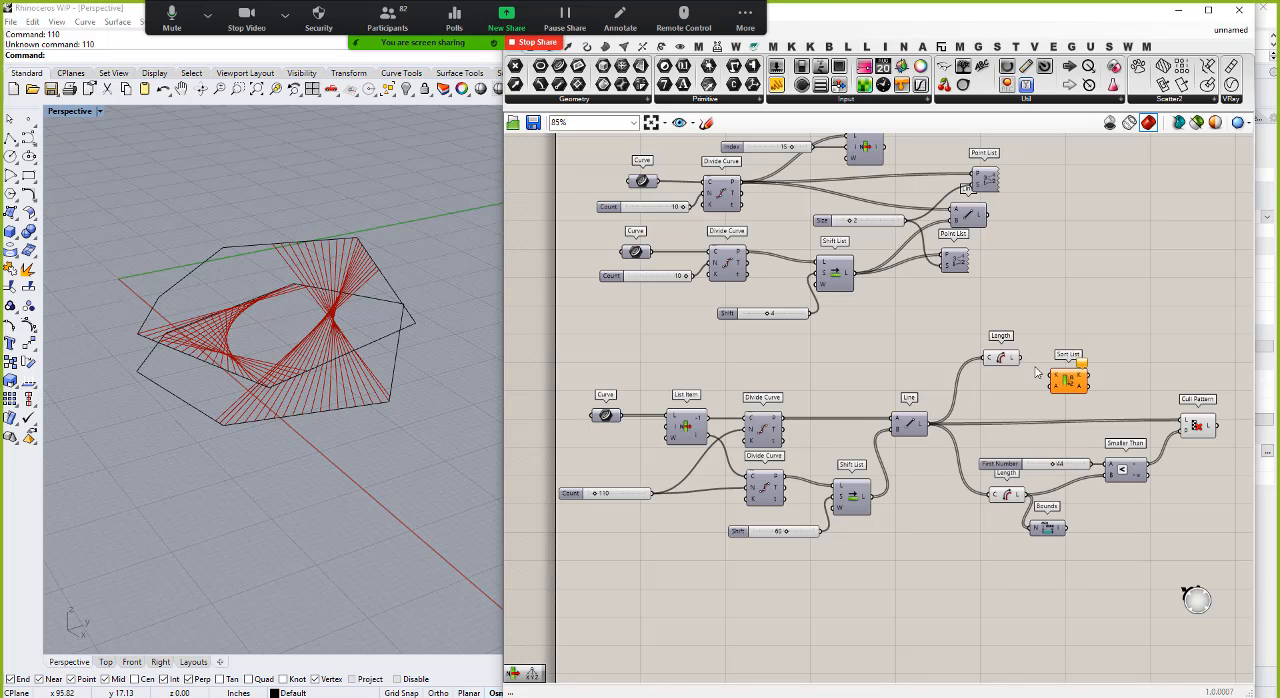
mouse_move(1047, 368)
left_mouse_down()
mouse_move(1052, 378)
mouse_move(1036, 374)
mouse_move(1043, 357)
left_mouse_up()
scroll(1052, 378, "up", 4)
mouse_move(1056, 382)
mouse_move(1075, 348)
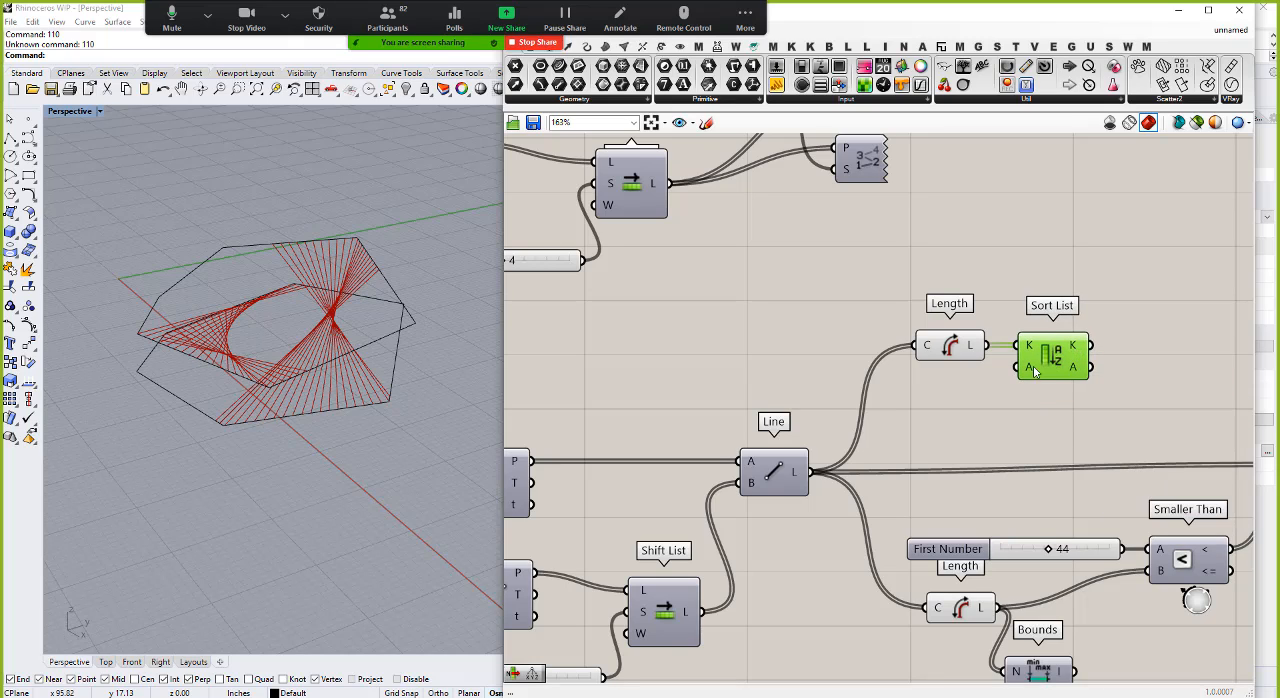
left_click_drag(810, 471, 1029, 368)
mouse_move(1031, 372)
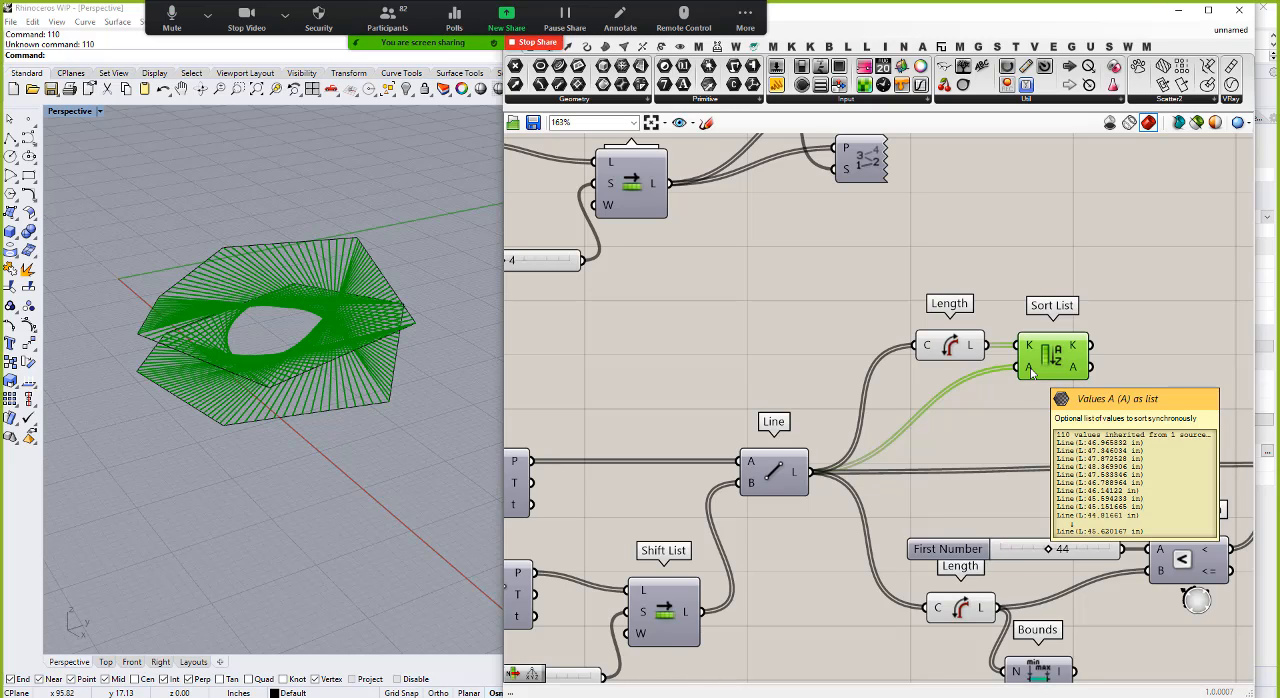
left_click(934, 409)
scroll(925, 413, "down", 2)
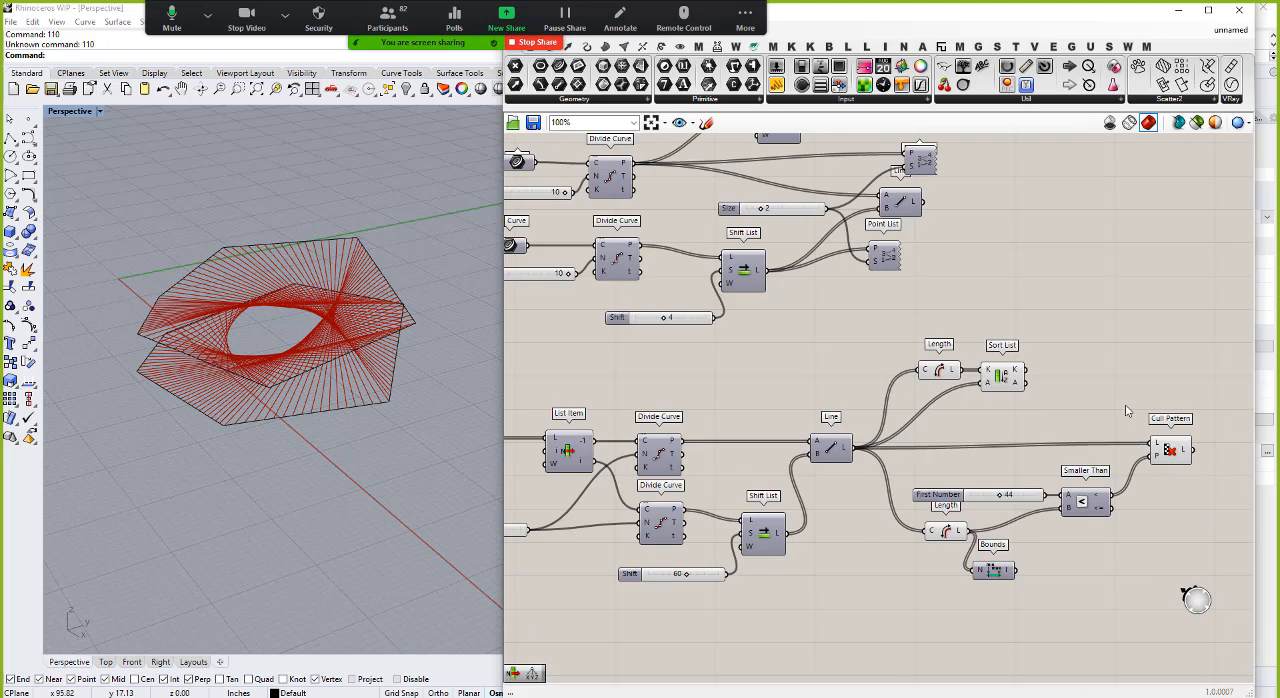
Step: Add a List Item component and feed its L input from Sort List's A output
scroll(1129, 411, "up", 2)
mouse_move(945, 349)
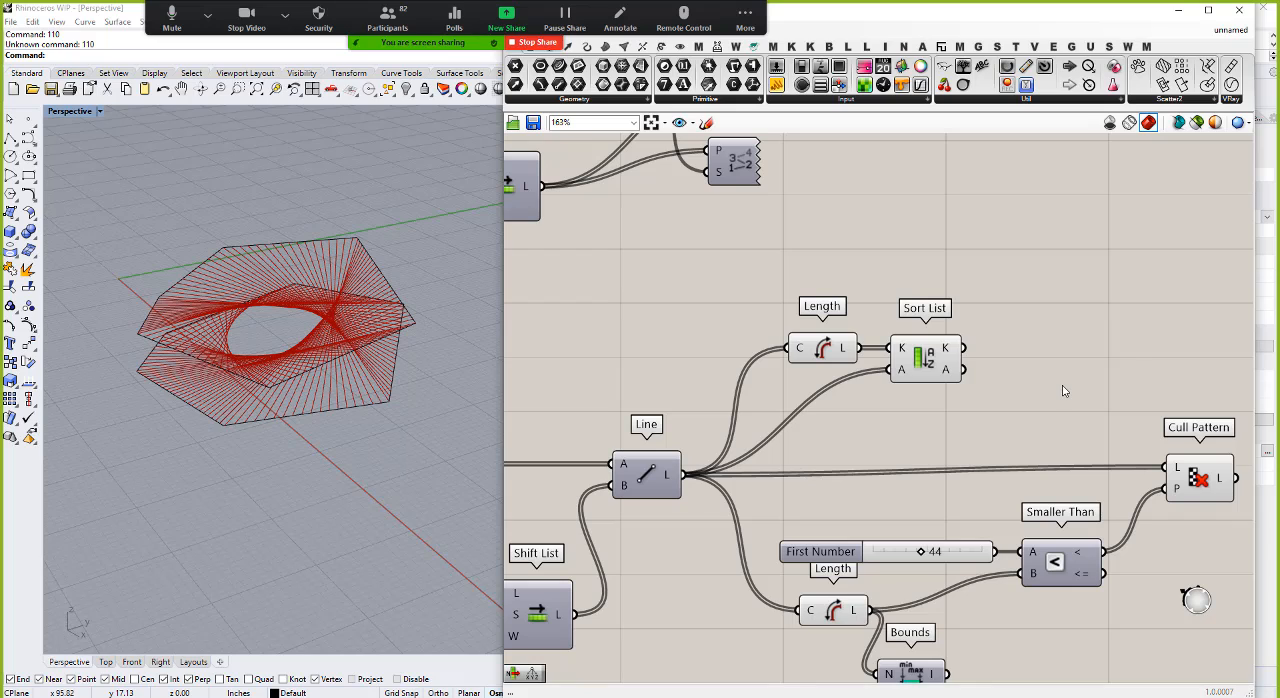
double_click(1064, 391)
type("item")
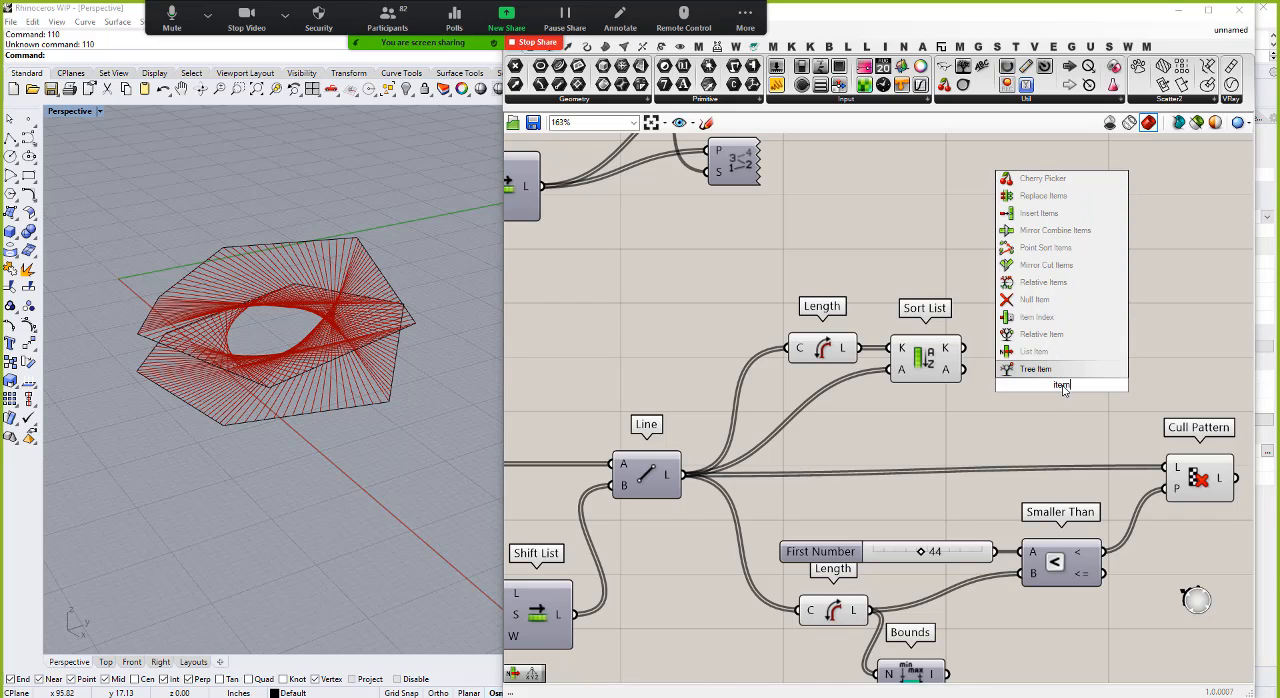
left_click(1043, 356)
left_click_drag(963, 369, 1077, 384)
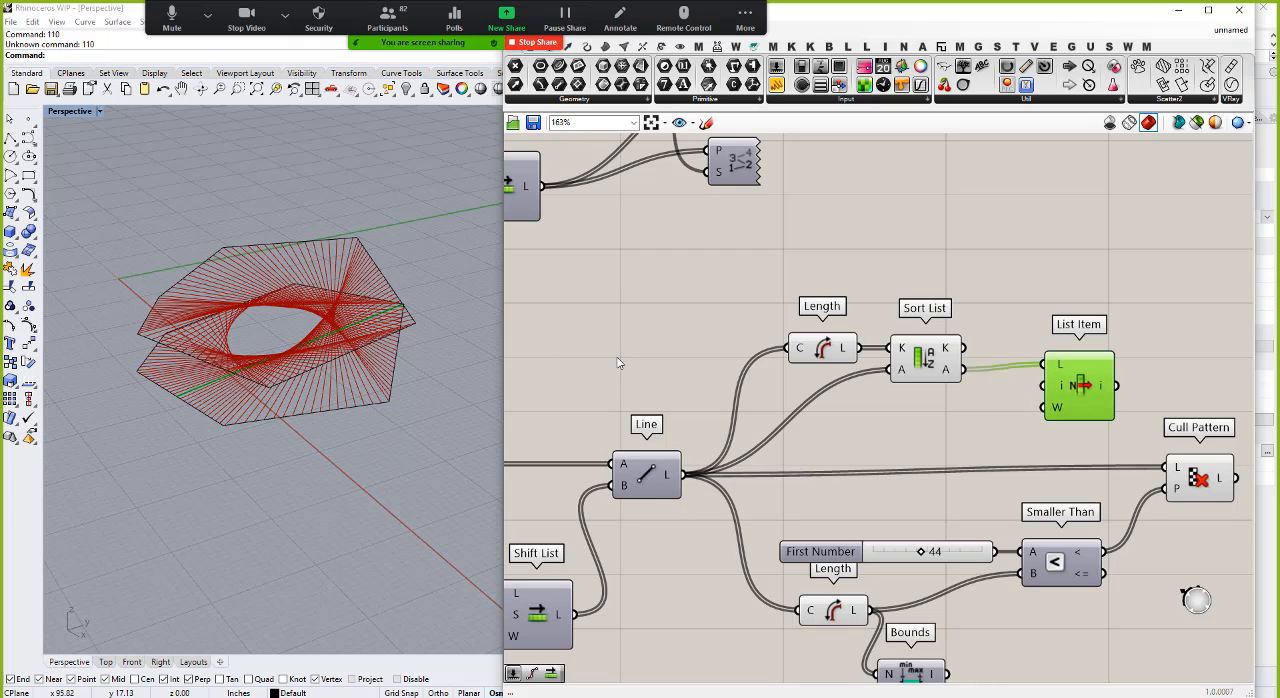
Step: Give List Item an extra -1 output and examine the first and last sorted lines from several angles
right_click_drag(431, 359, 363, 415)
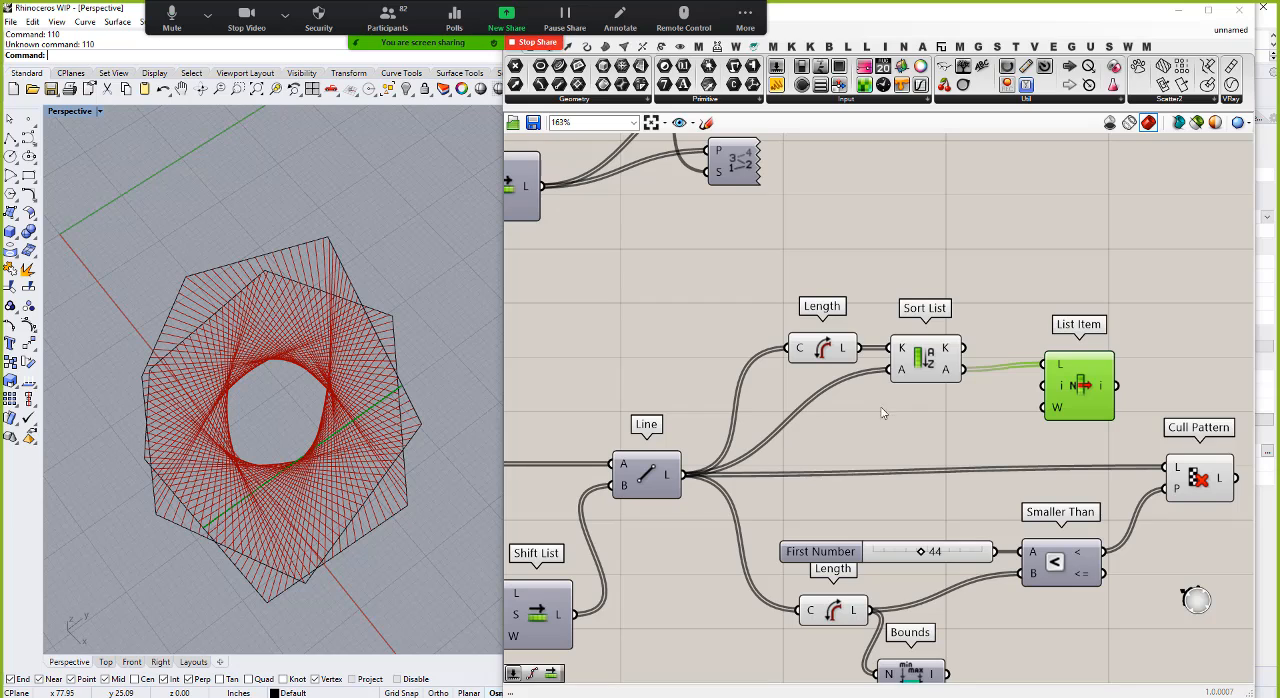
scroll(1105, 366, "up", 5)
scroll(941, 345, "down", 2)
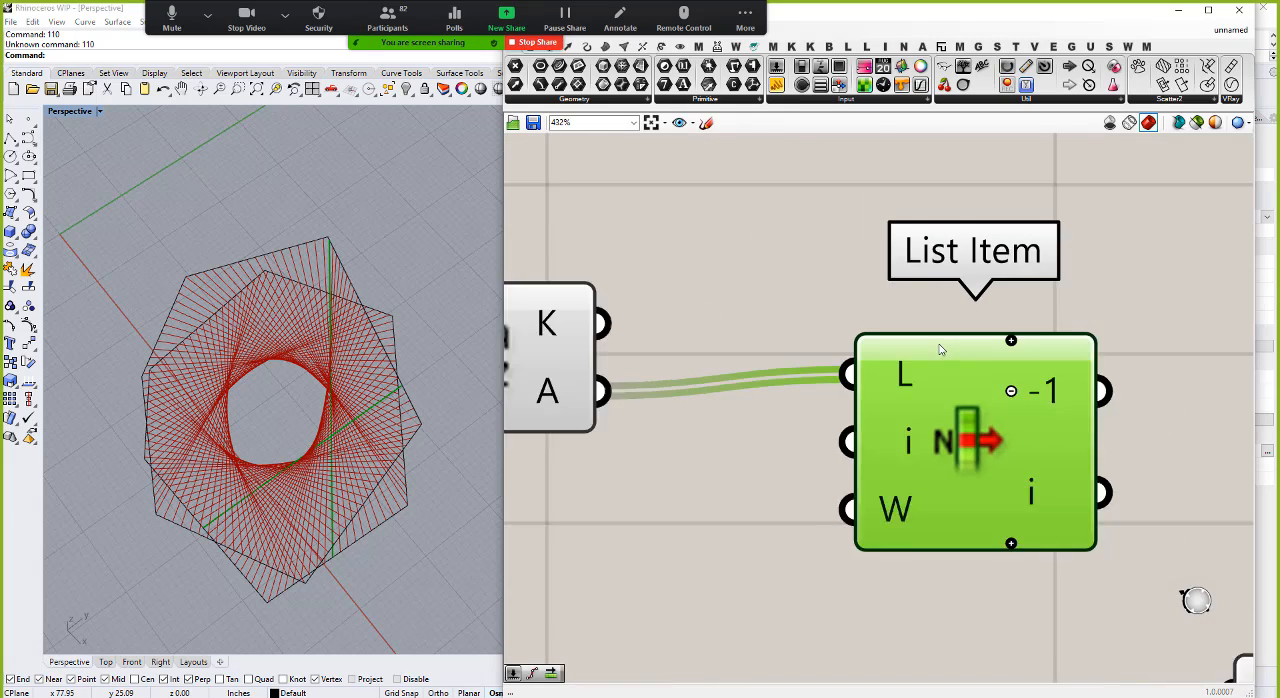
right_click_drag(314, 340, 331, 255)
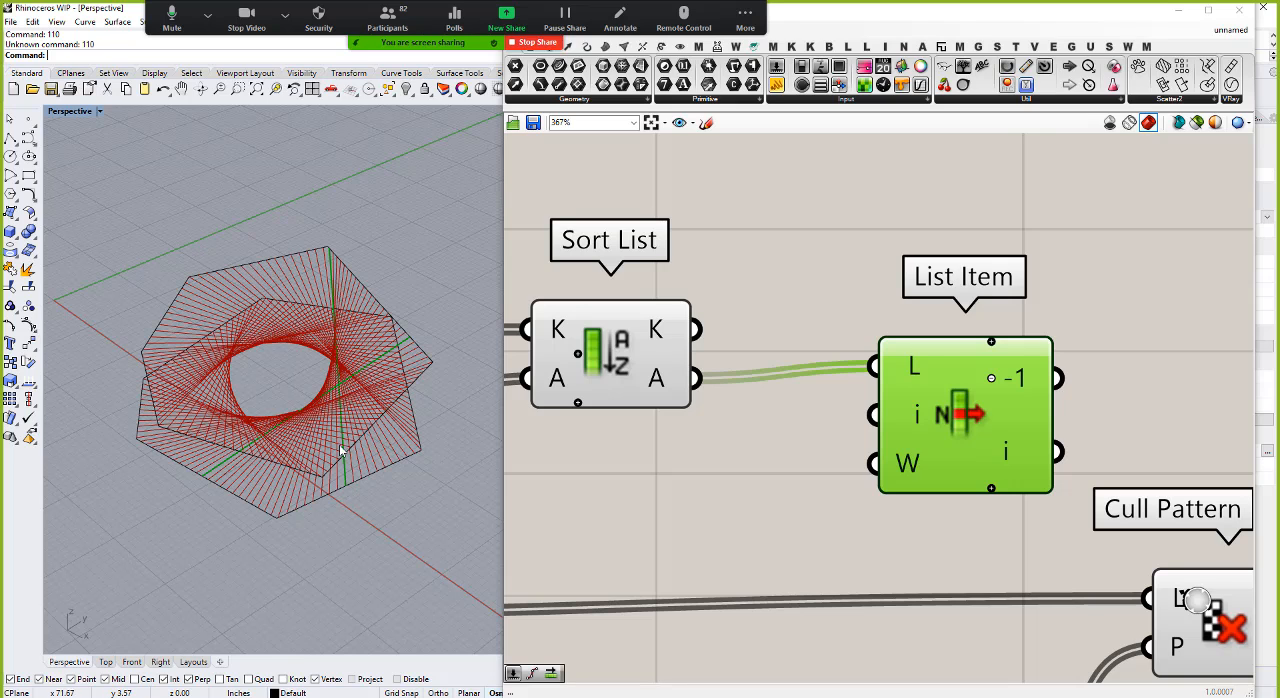
right_click_drag(363, 260, 333, 233)
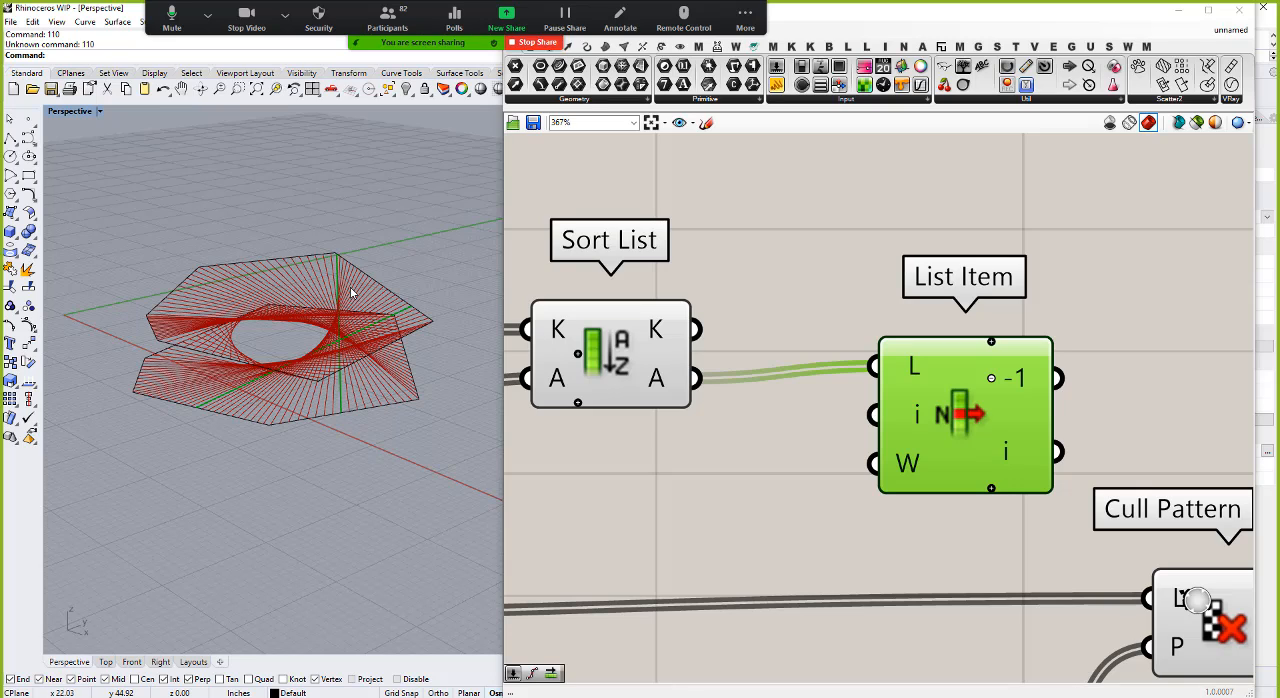
Step: Hide the previews of the Length, Sort List and List Item branch and of the Cull Pattern and Smaller Than branch
scroll(868, 490, "down", 5)
left_click_drag(933, 445, 685, 318)
right_click(728, 279)
left_click(783, 306)
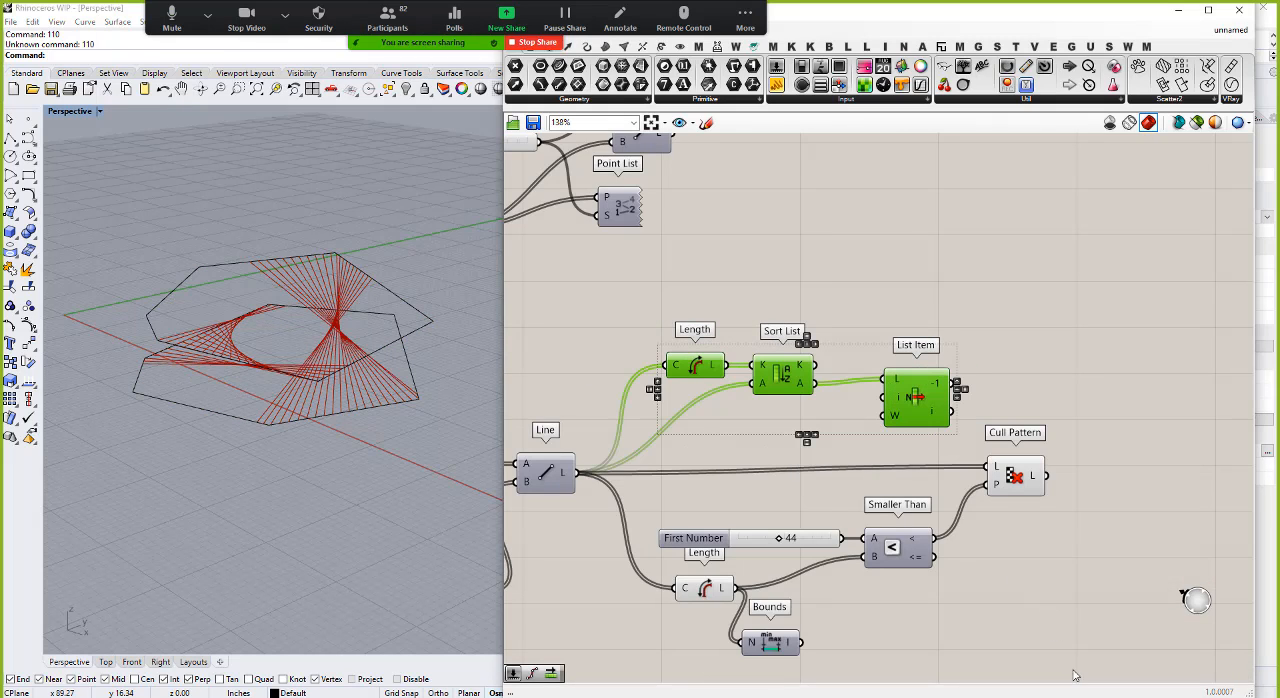
left_click_drag(1074, 676, 668, 446)
right_click(742, 452)
left_click(789, 476)
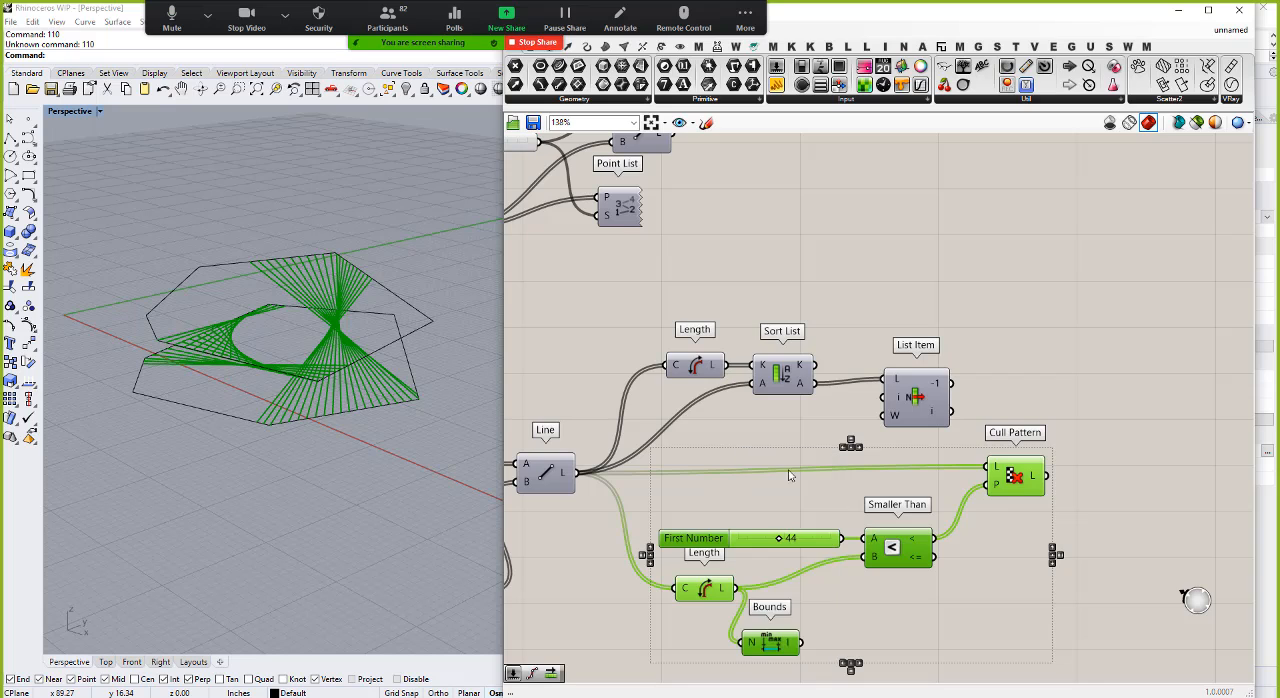
scroll(948, 404, "down", 4)
scroll(820, 569, "up", 3)
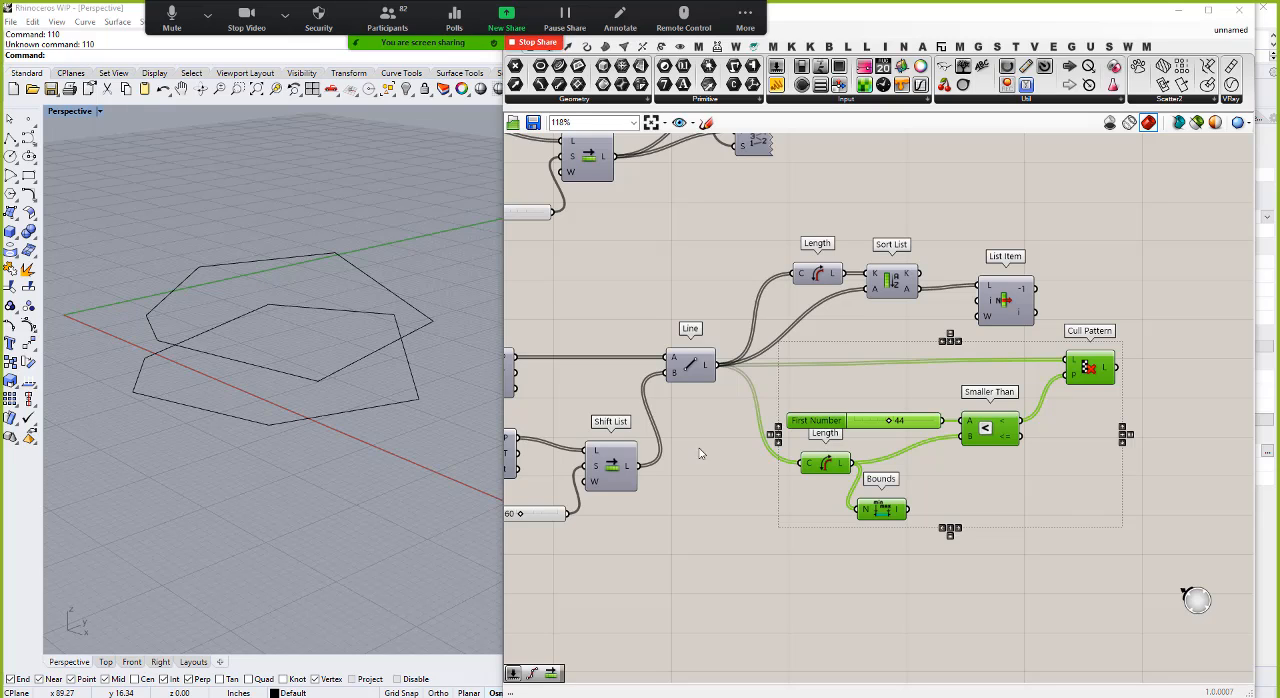
Step: Move the meeting controls and the Grasshopper window apart, and look through the List components in the Sets category
left_click(755, 12)
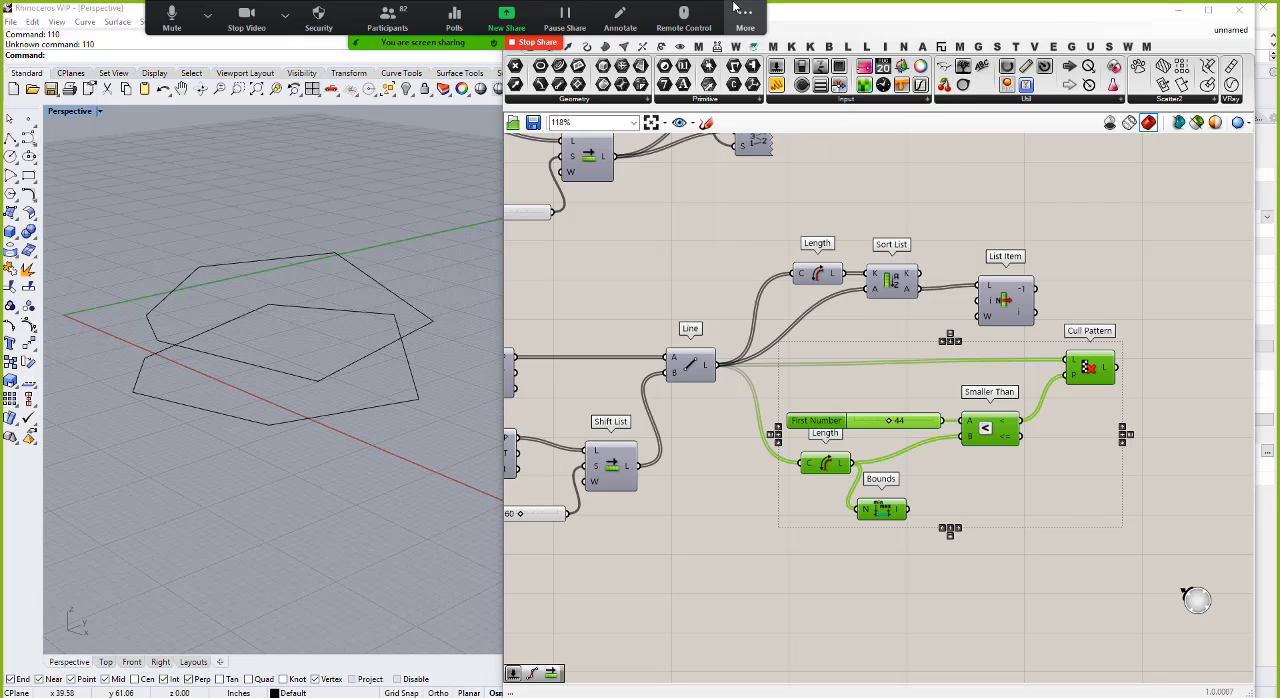
left_click_drag(727, 4, 577, 4)
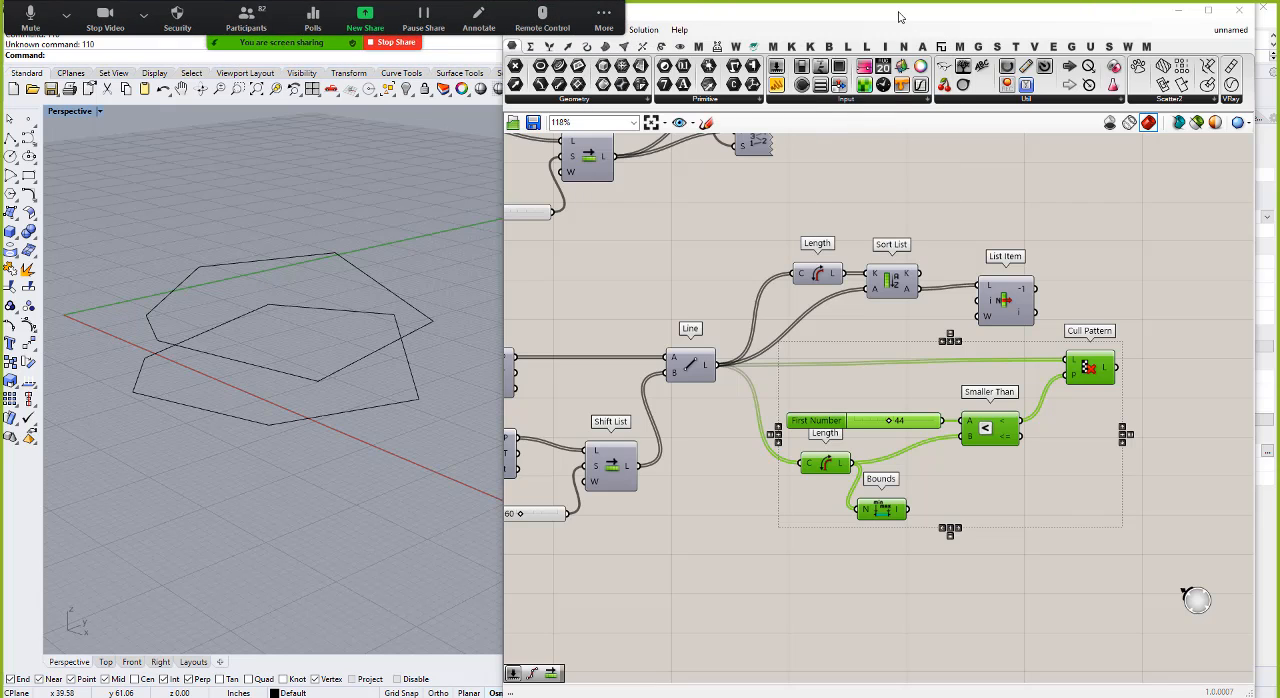
left_click(531, 46)
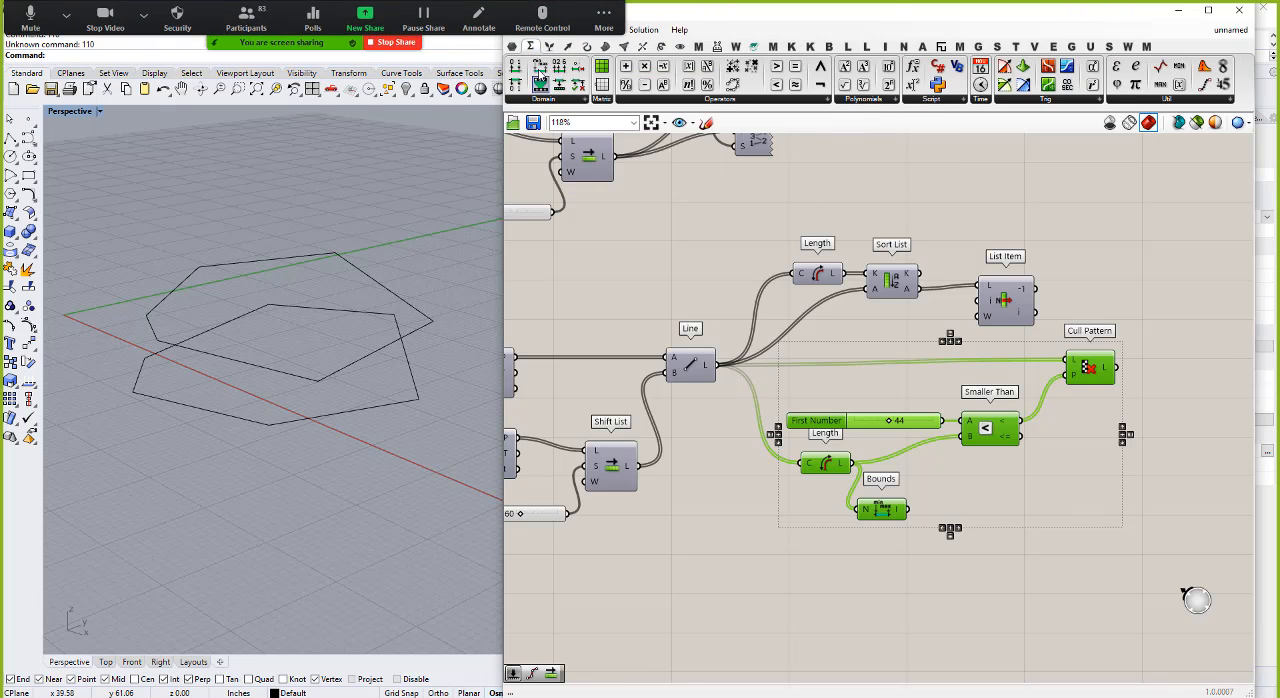
left_click(549, 46)
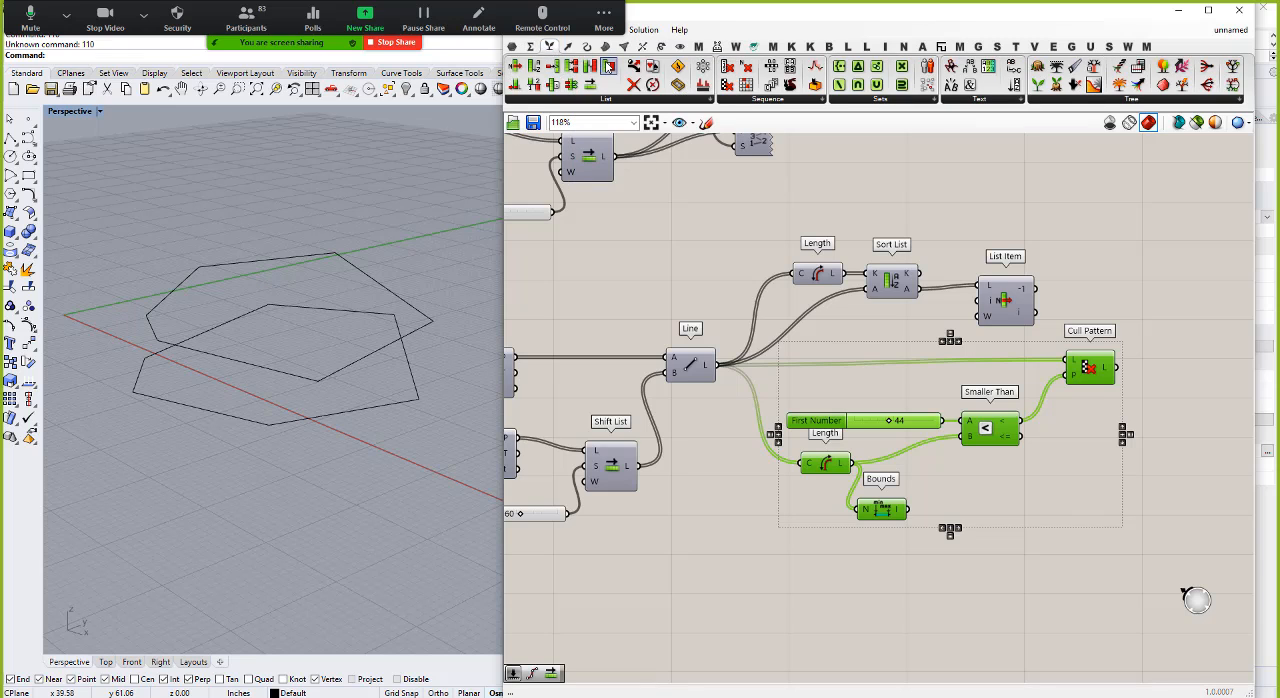
mouse_move(800, 12)
left_mouse_down()
mouse_move(822, 46)
mouse_move(810, 16)
left_mouse_up()
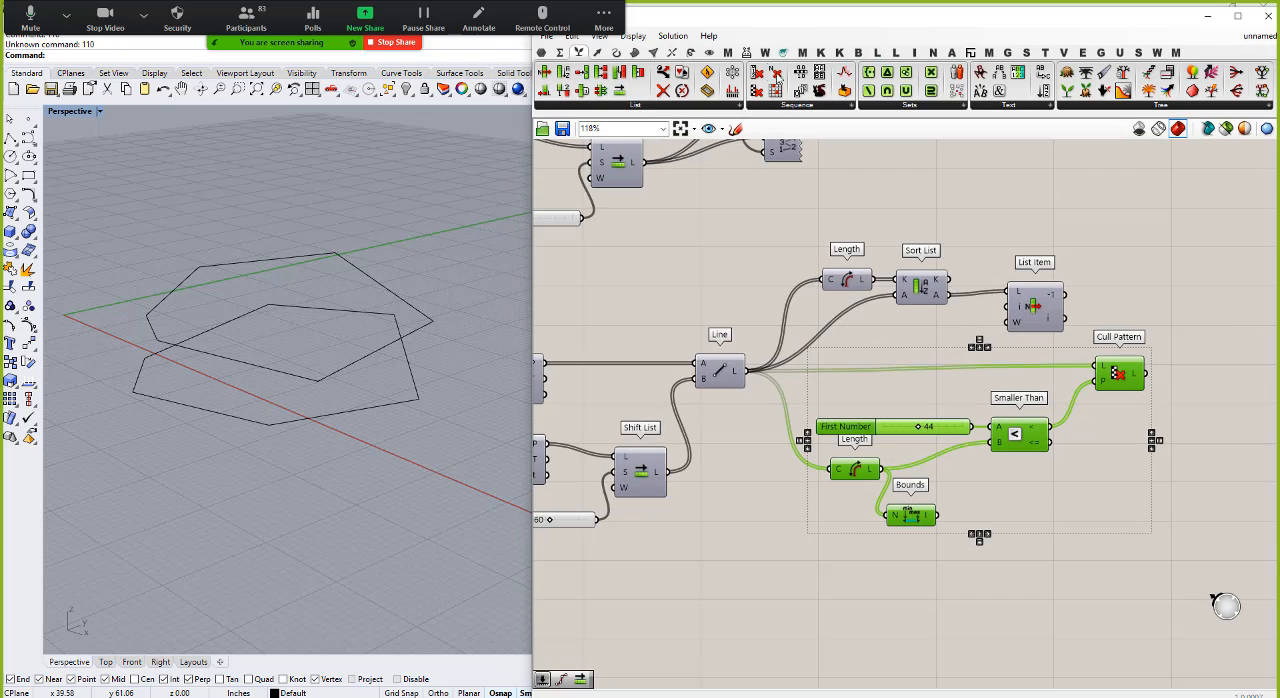
left_click(635, 104)
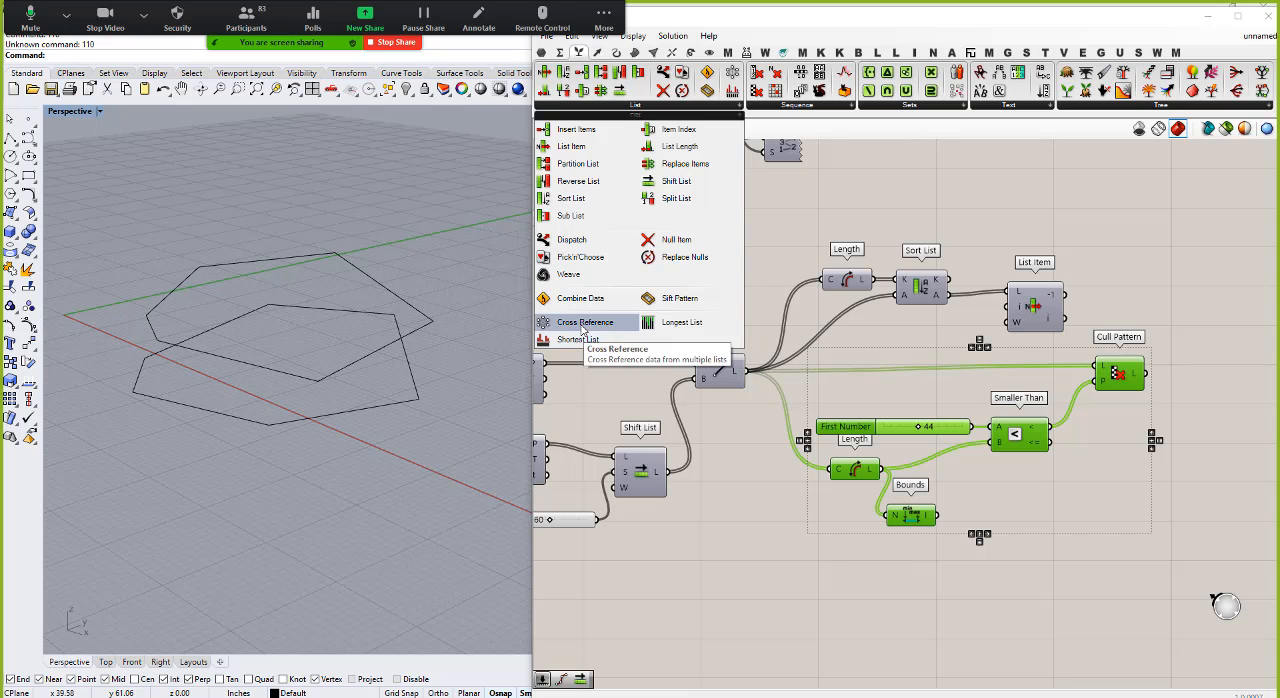
Step: Set the Count slider that feeds the two lower Divide Curve components to 8
scroll(1020, 490, "down", 5)
scroll(820, 514, "up", 3)
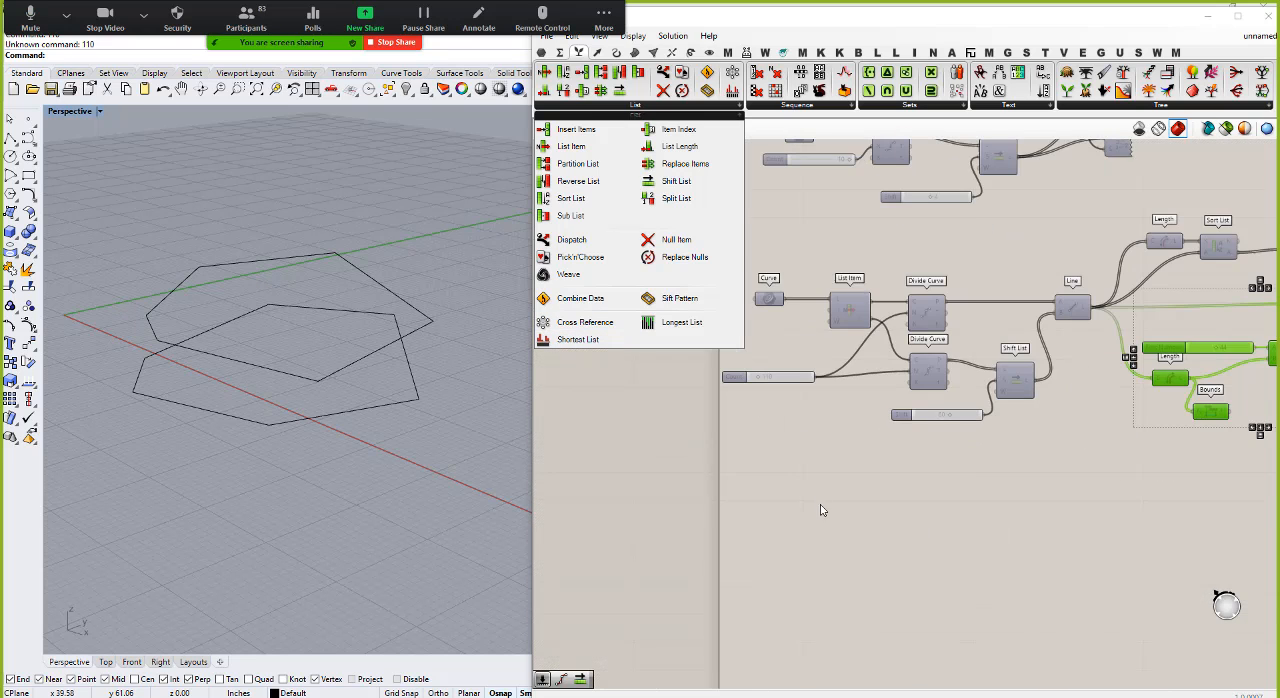
scroll(815, 481, "down", 3)
scroll(823, 480, "up", 3)
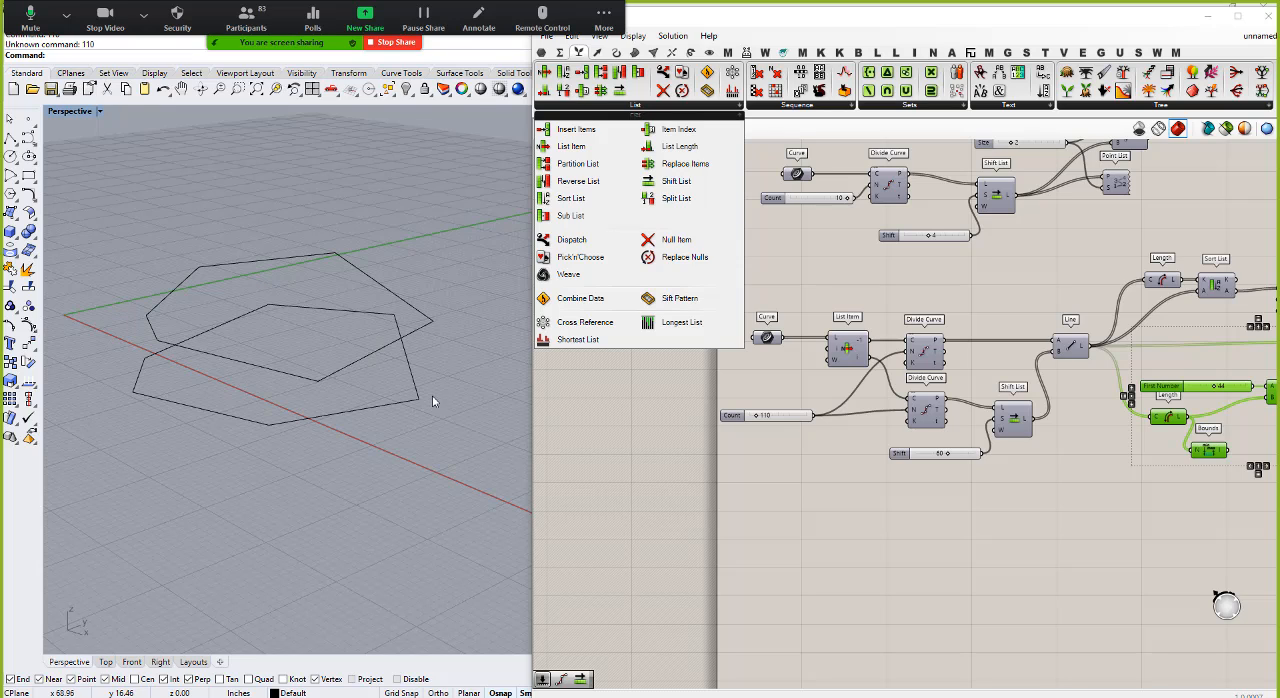
scroll(723, 409, "up", 2)
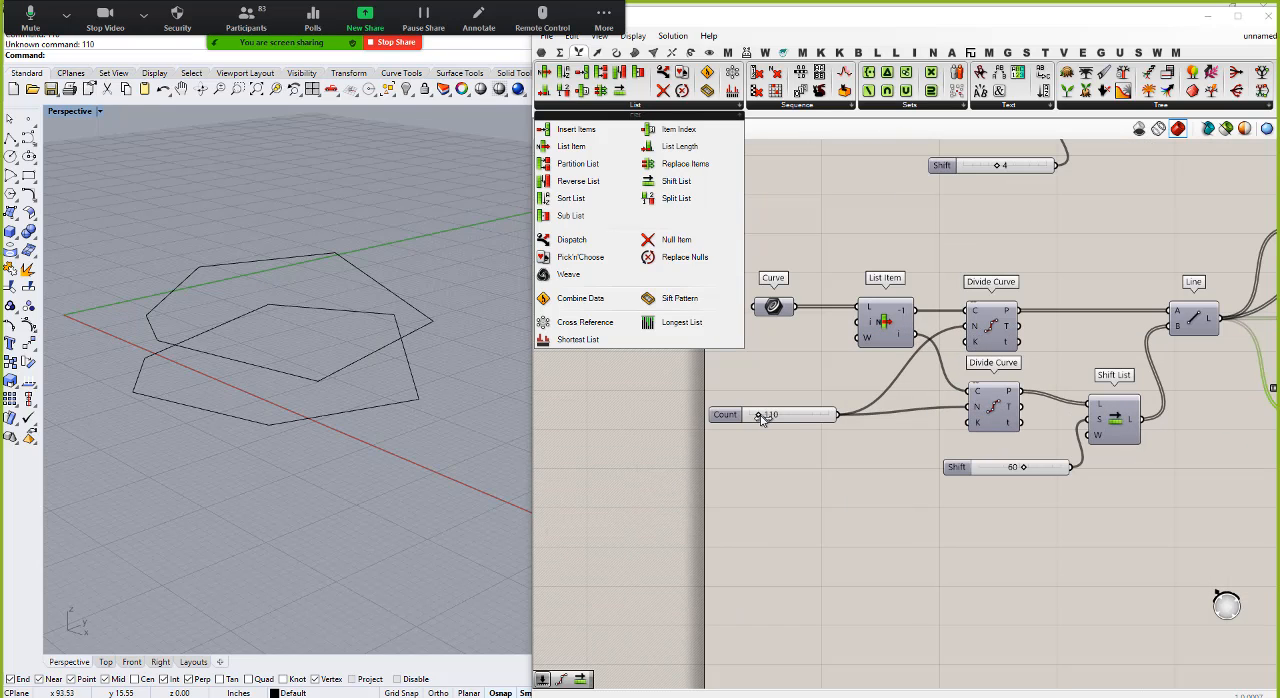
left_click(752, 416)
left_click_drag(754, 418, 755, 420)
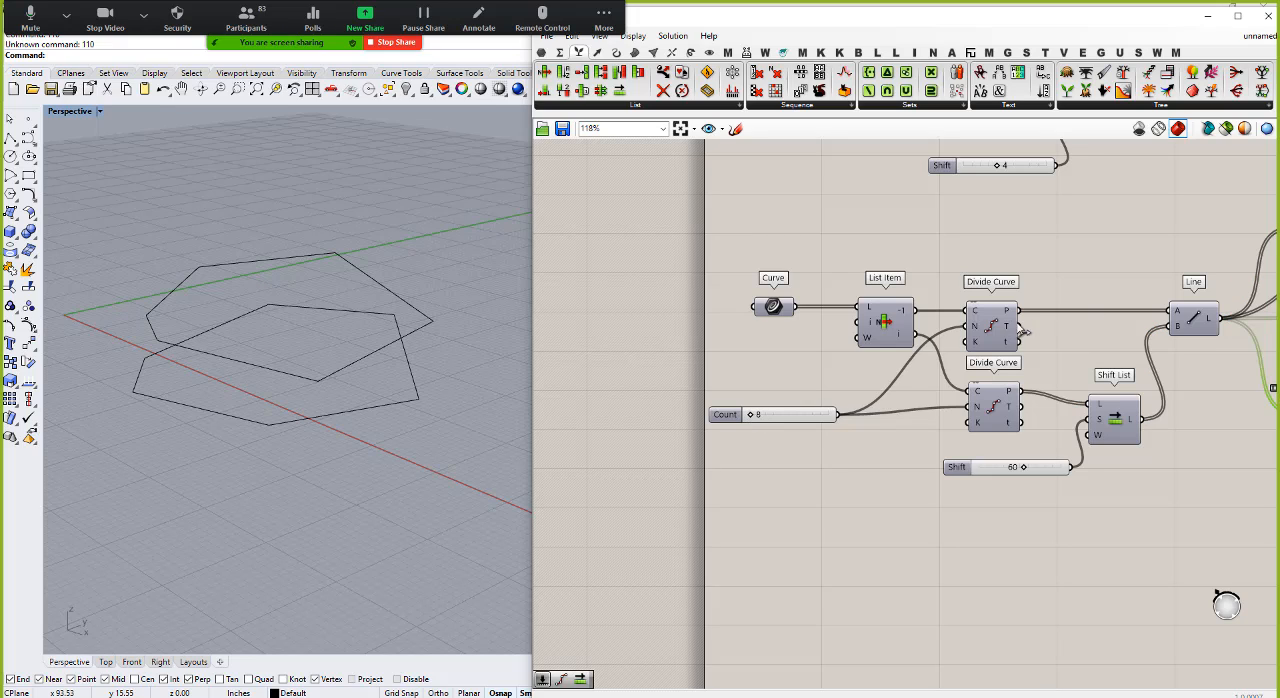
Step: Turn on the lower Line component's preview and view the connecting lines from a higher angle
left_click_drag(1032, 450, 966, 282)
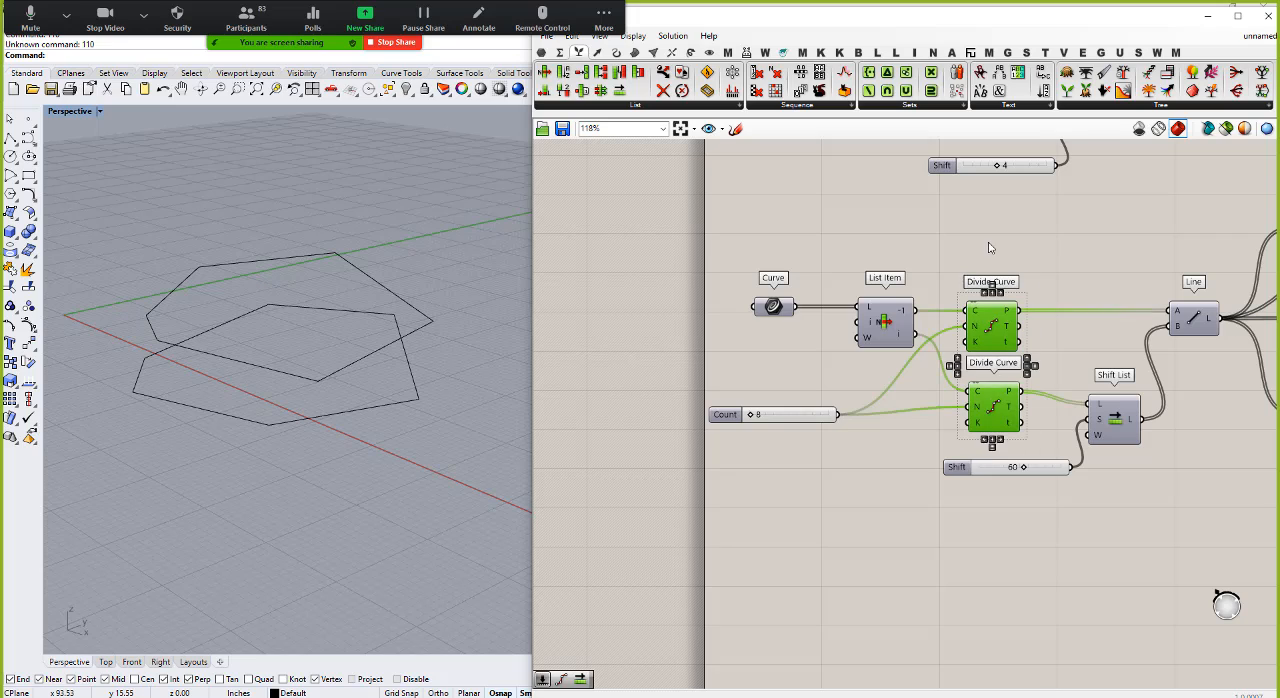
left_click(1185, 328)
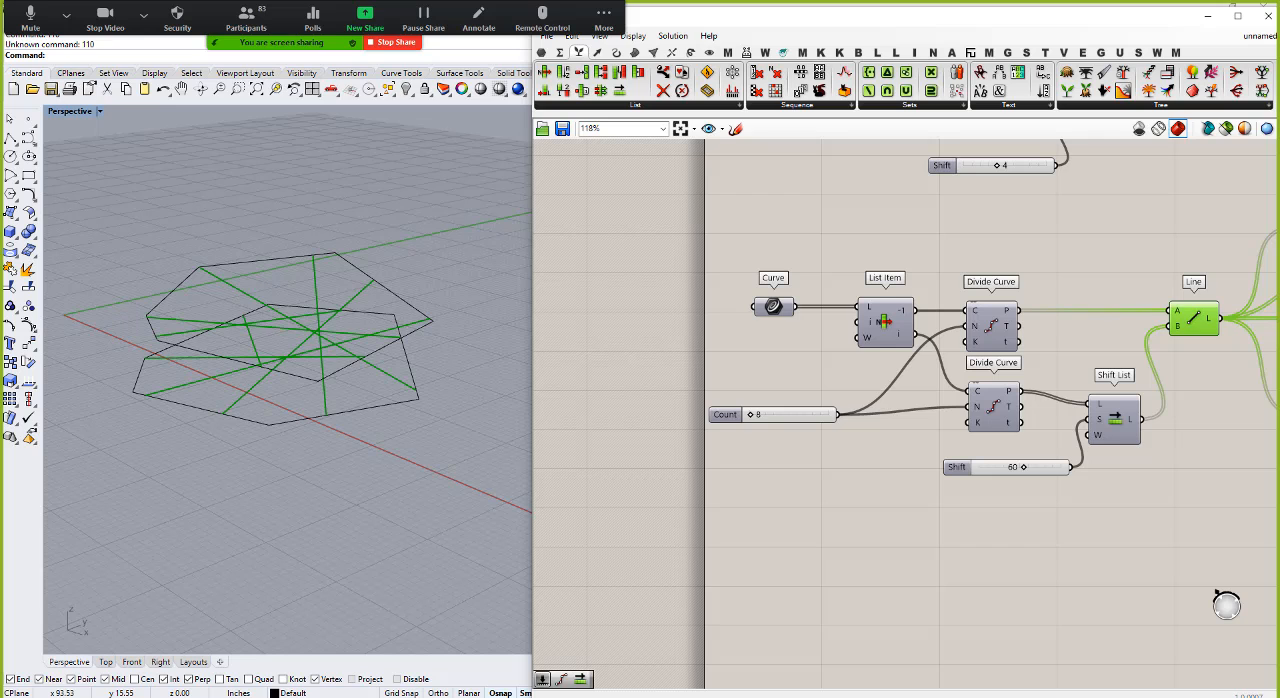
mouse_move(414, 320)
right_mouse_down()
mouse_move(392, 394)
mouse_move(383, 350)
mouse_move(400, 304)
right_mouse_up()
left_click(808, 530)
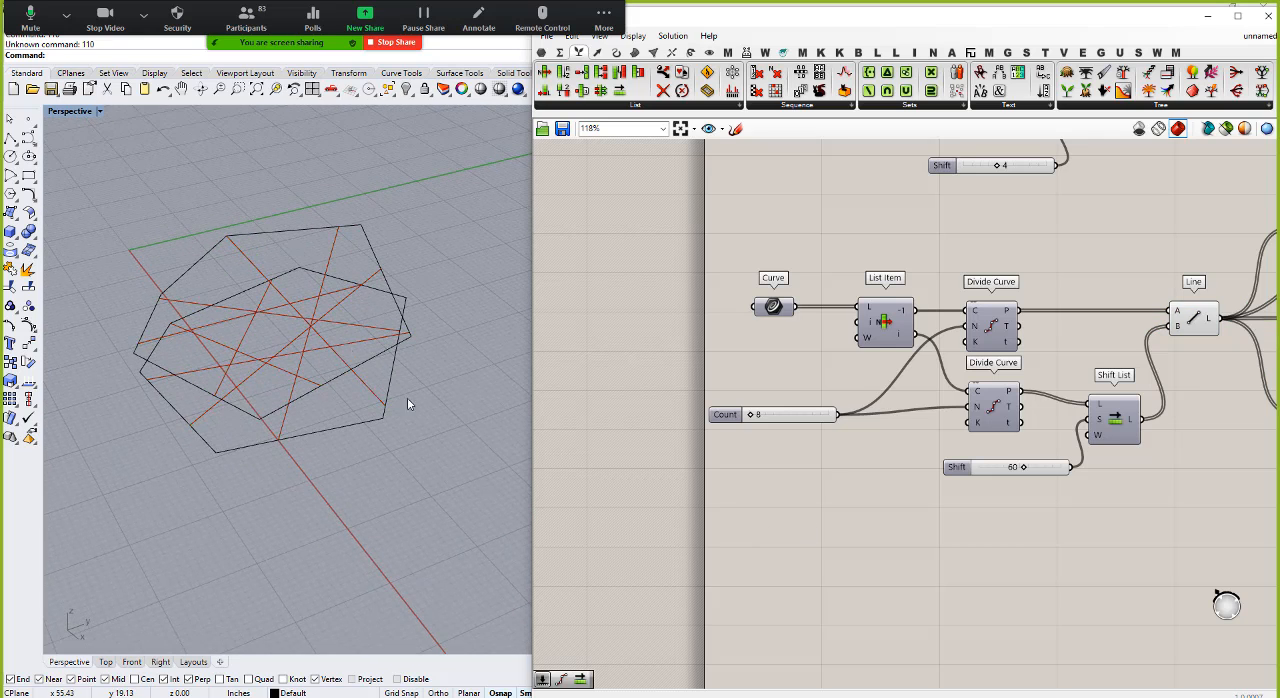
Step: Add a Cross Reference component and place it above the wire between the upper Divide Curve and Line
left_click(732, 105)
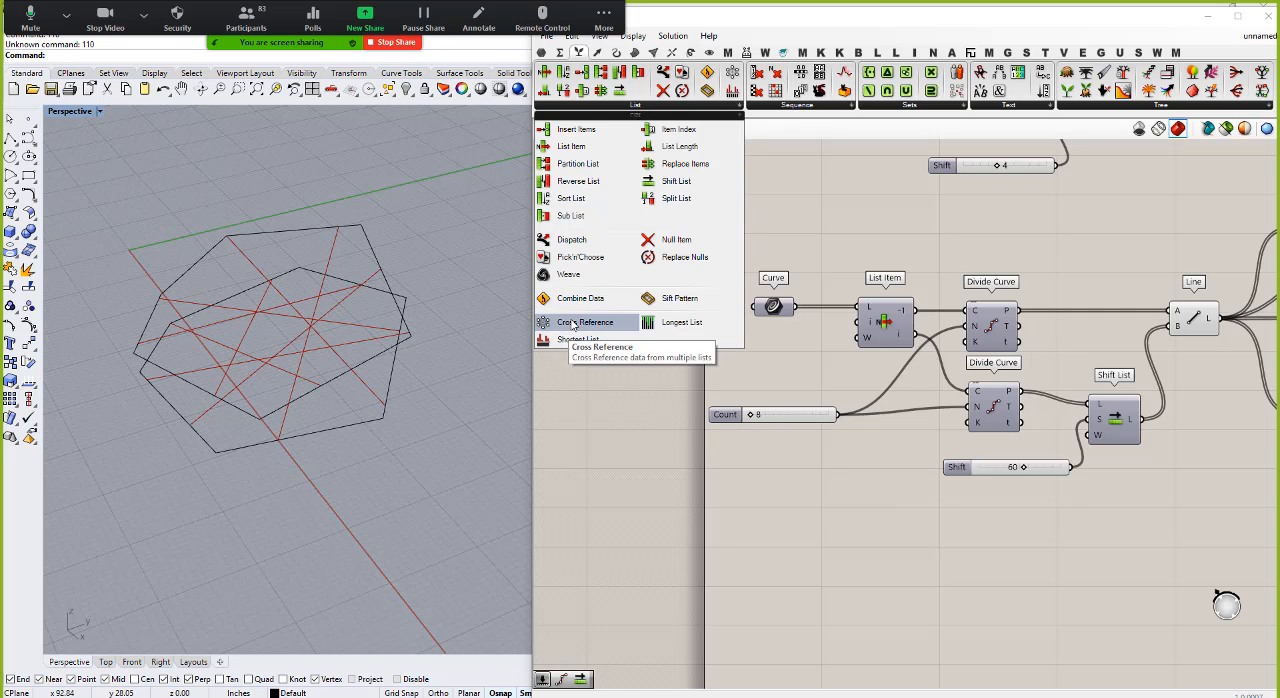
double_click(879, 548)
type("cross")
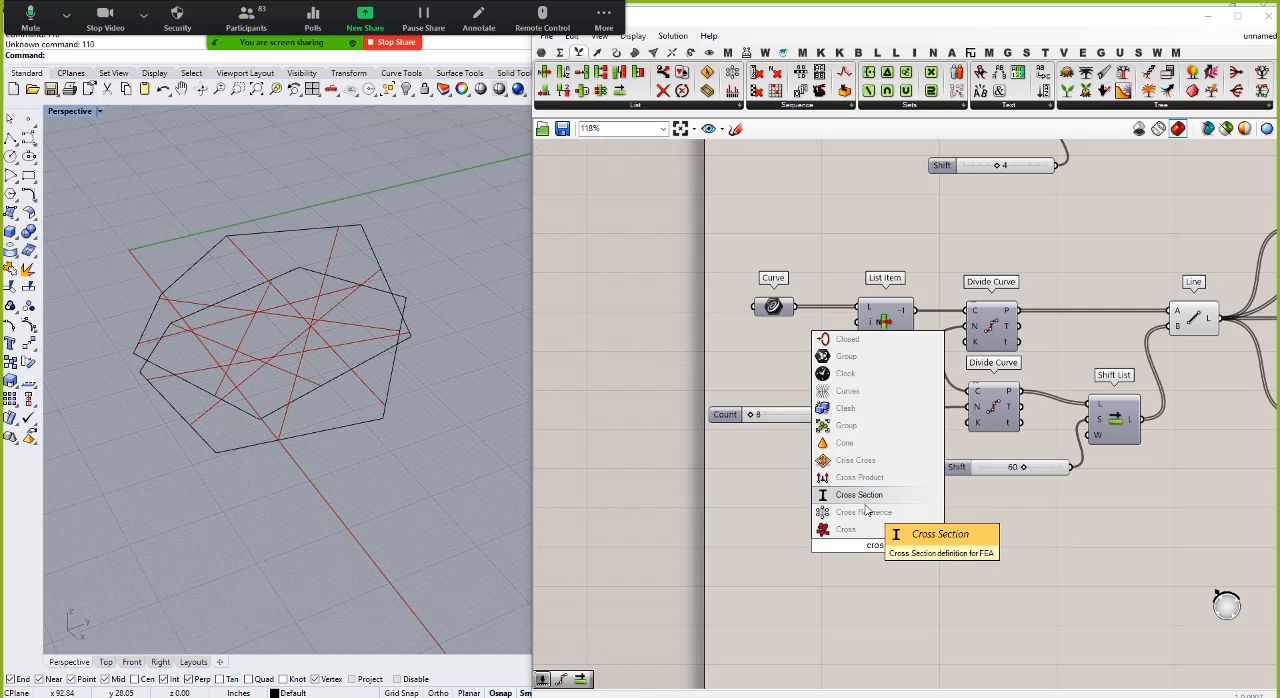
left_click(868, 512)
left_click_drag(895, 525, 1103, 249)
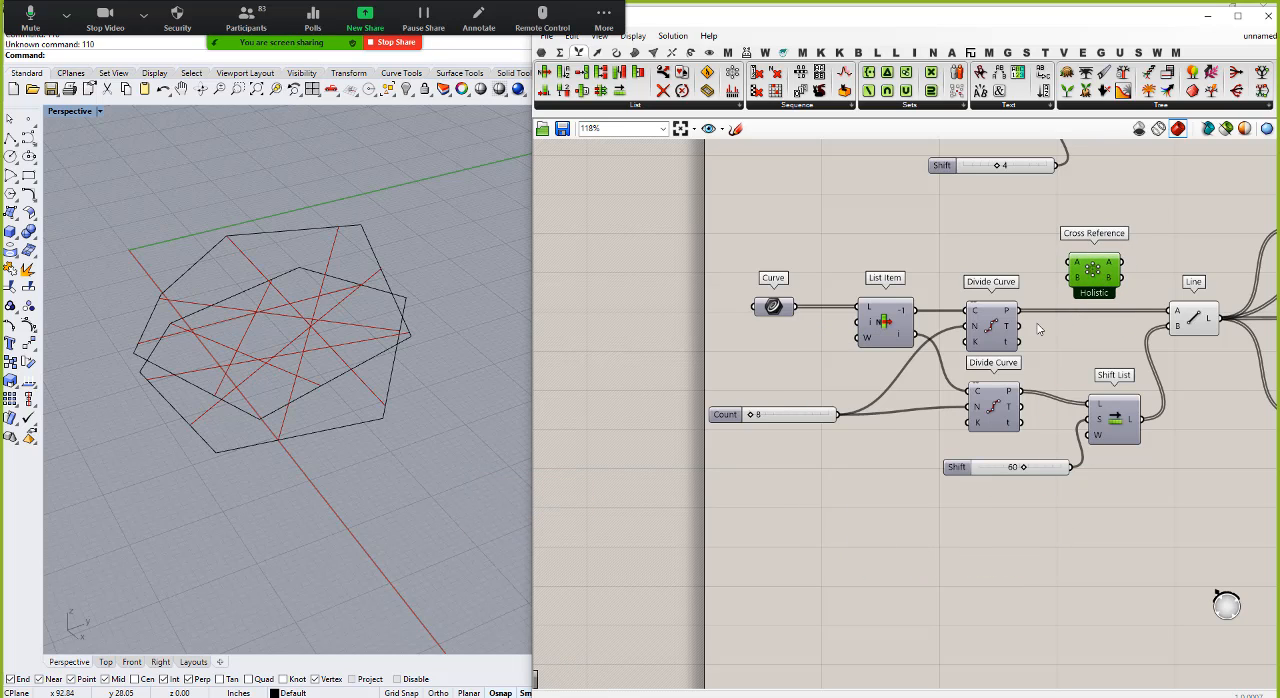
Step: Wire both lower Divide Curve point outputs through Cross Reference into the Line's A and B inputs, and place Cross Reference between them
left_click_drag(1016, 311, 1072, 264)
left_click_drag(1021, 391, 1070, 285)
left_click_drag(1122, 264, 1170, 324)
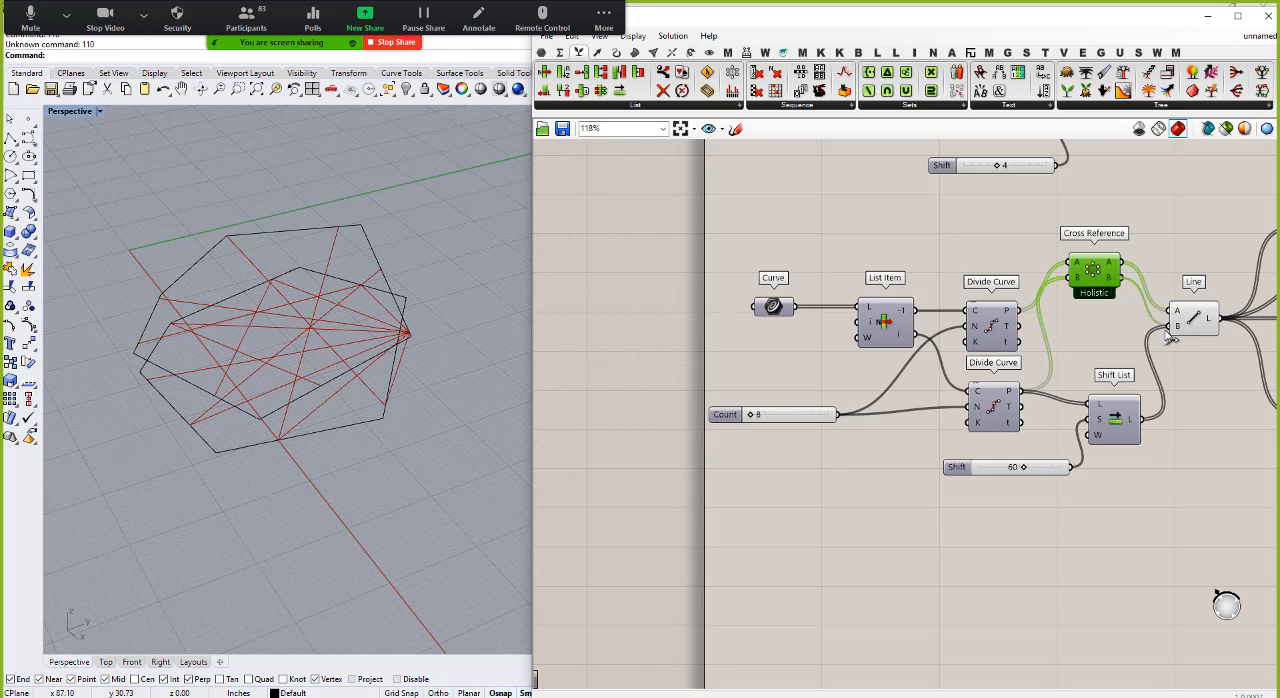
left_click_drag(1094, 271, 1106, 316)
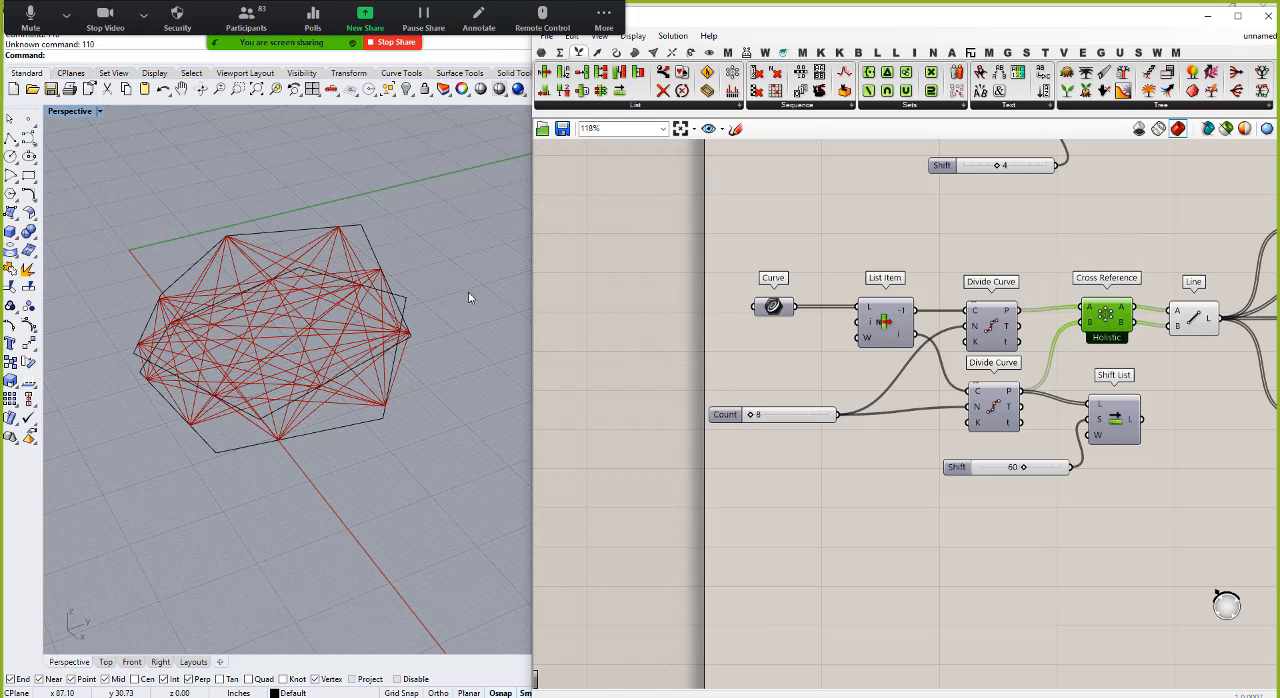
right_click_drag(468, 291, 330, 231)
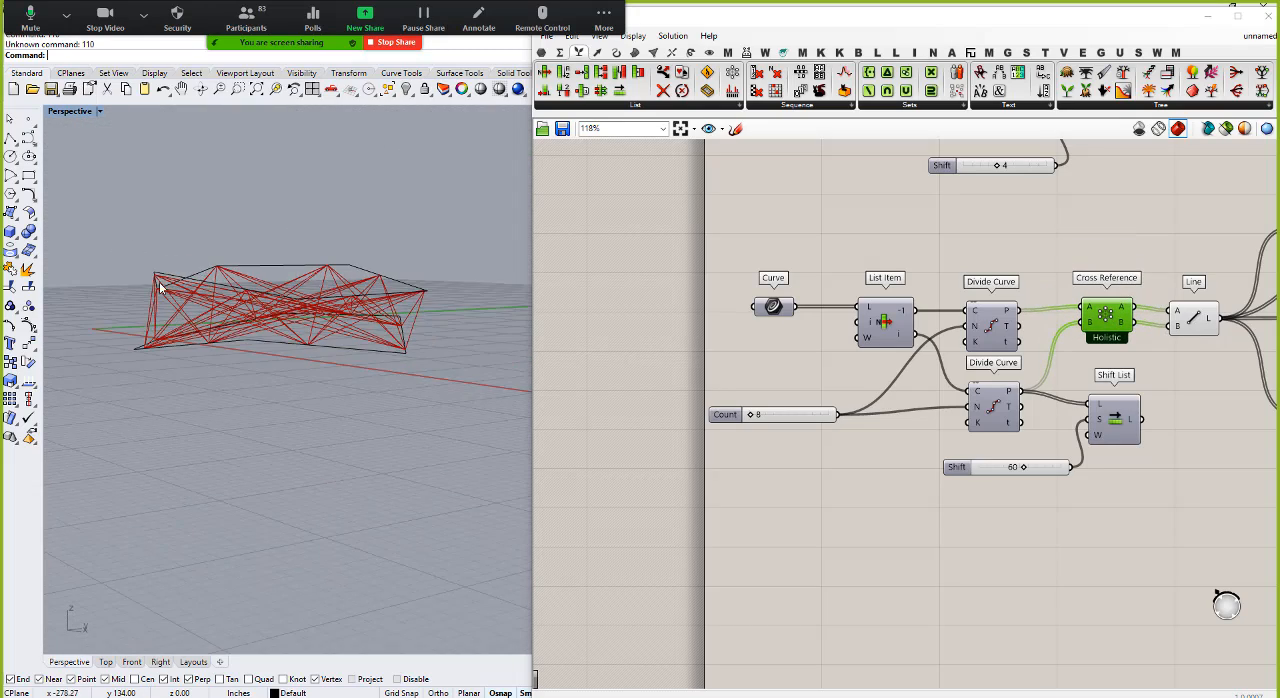
scroll(158, 288, "up", 5)
right_click_drag(163, 292, 255, 504)
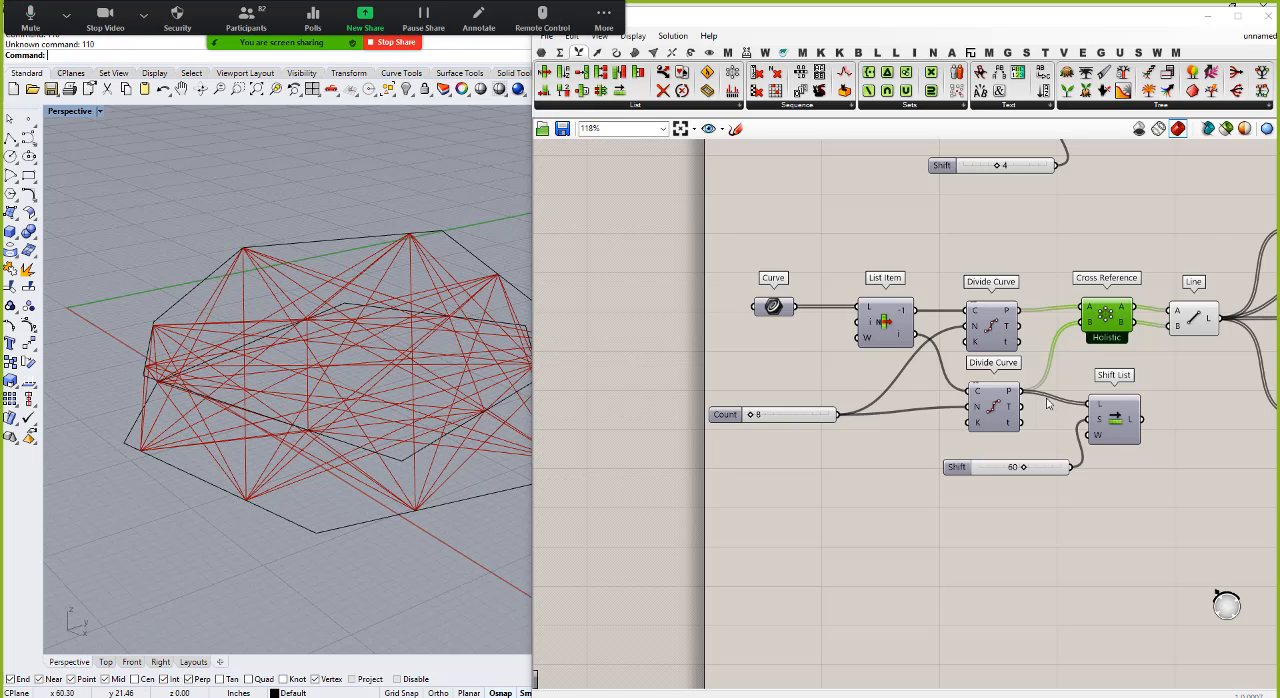
scroll(794, 379, "down", 2)
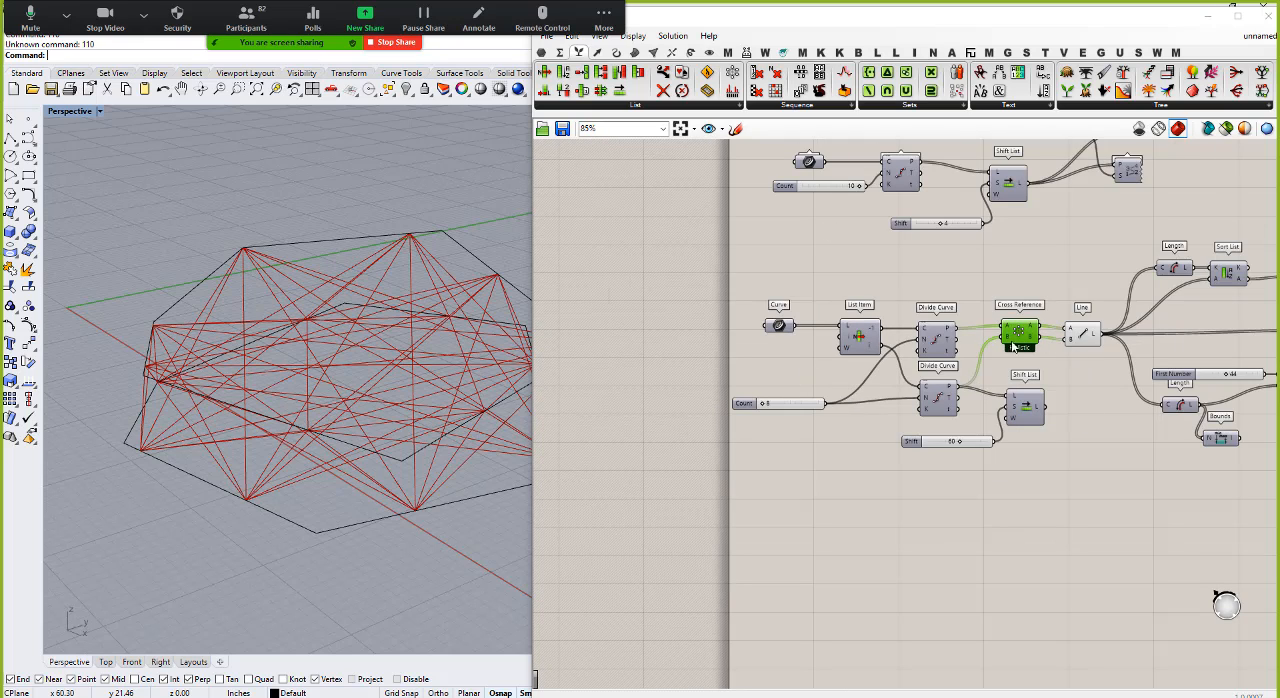
left_click_drag(956, 328, 1069, 328)
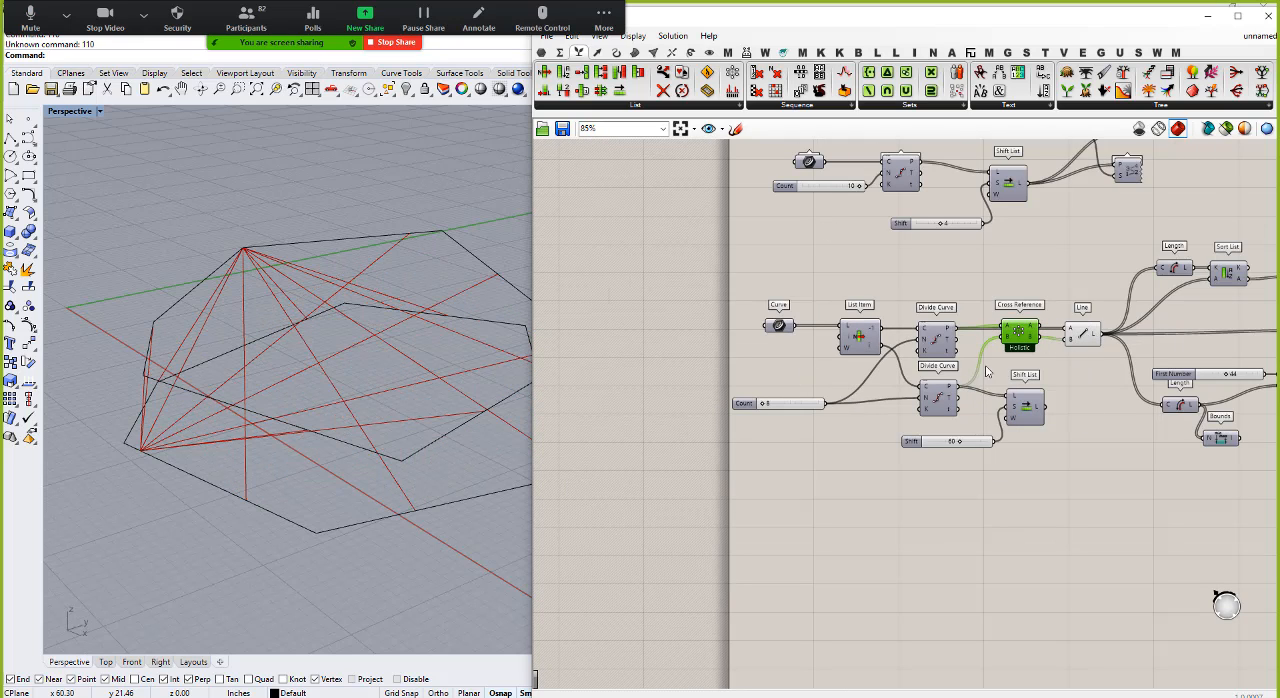
right_click(1025, 340)
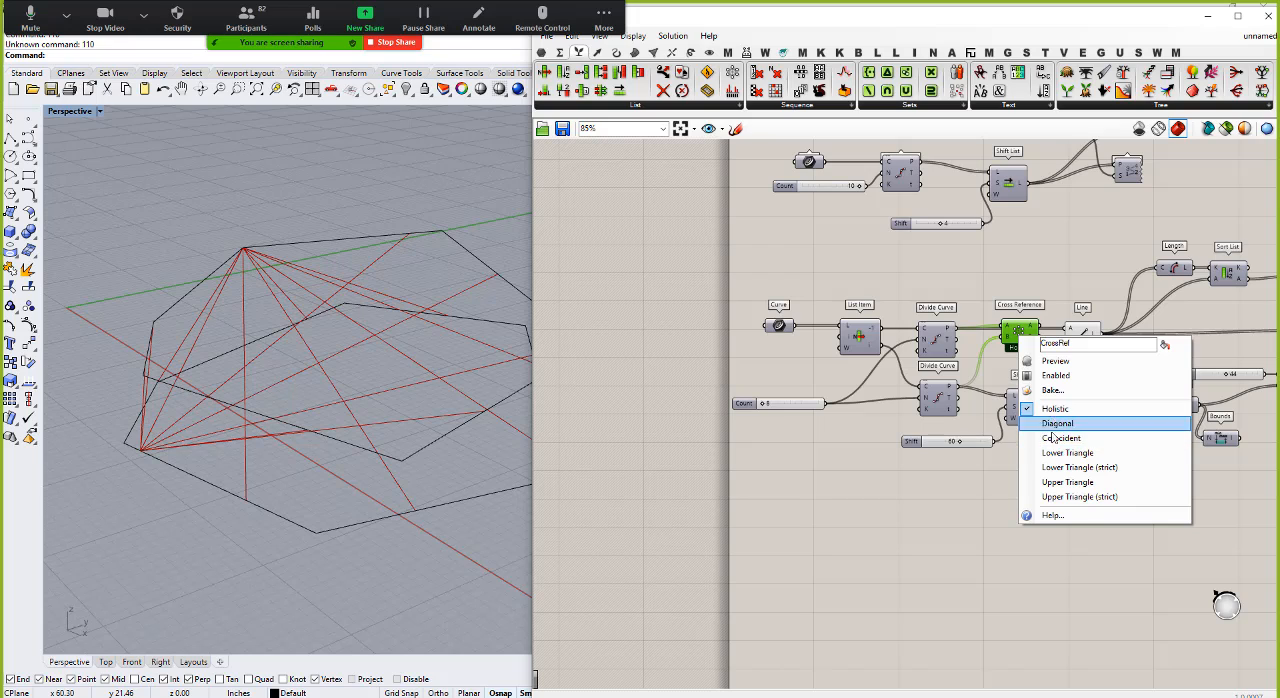
left_click(985, 300)
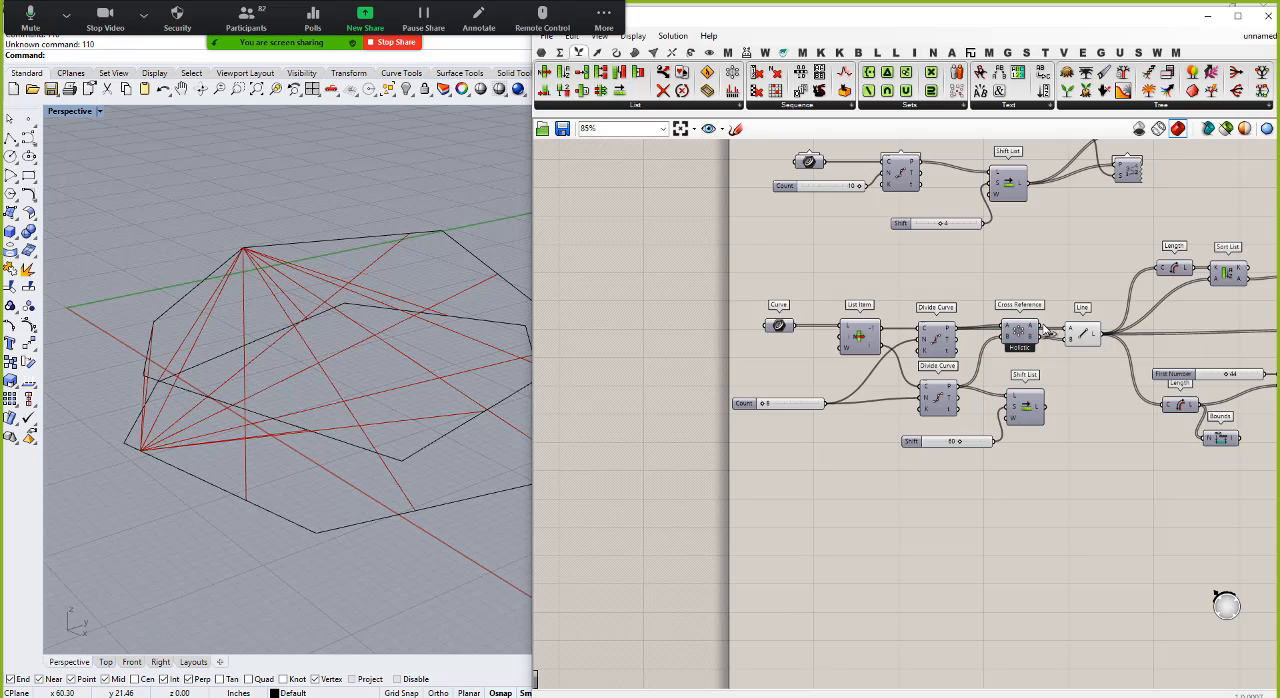
left_click_drag(1074, 332, 1036, 328)
Step: Switch the Cross Reference matching mode to Lower Triangle and view the connecting lines from a lower angle
right_click(1018, 338)
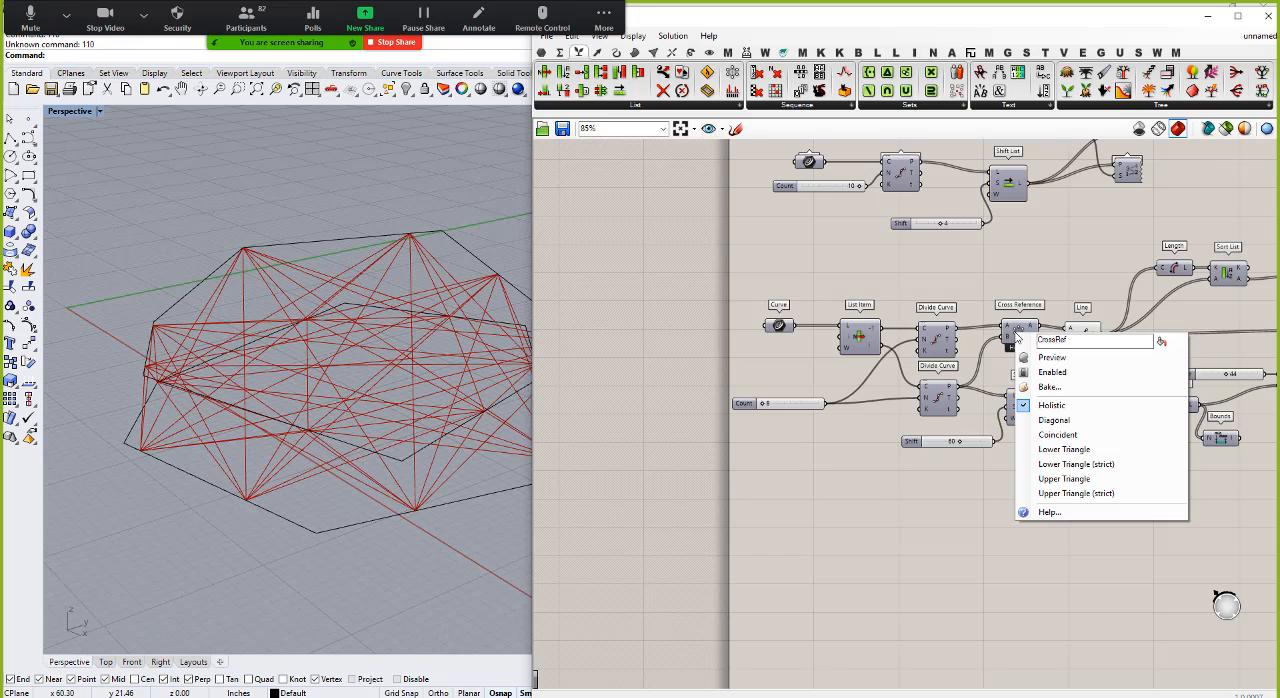
left_click(1049, 450)
right_click_drag(522, 362, 458, 381)
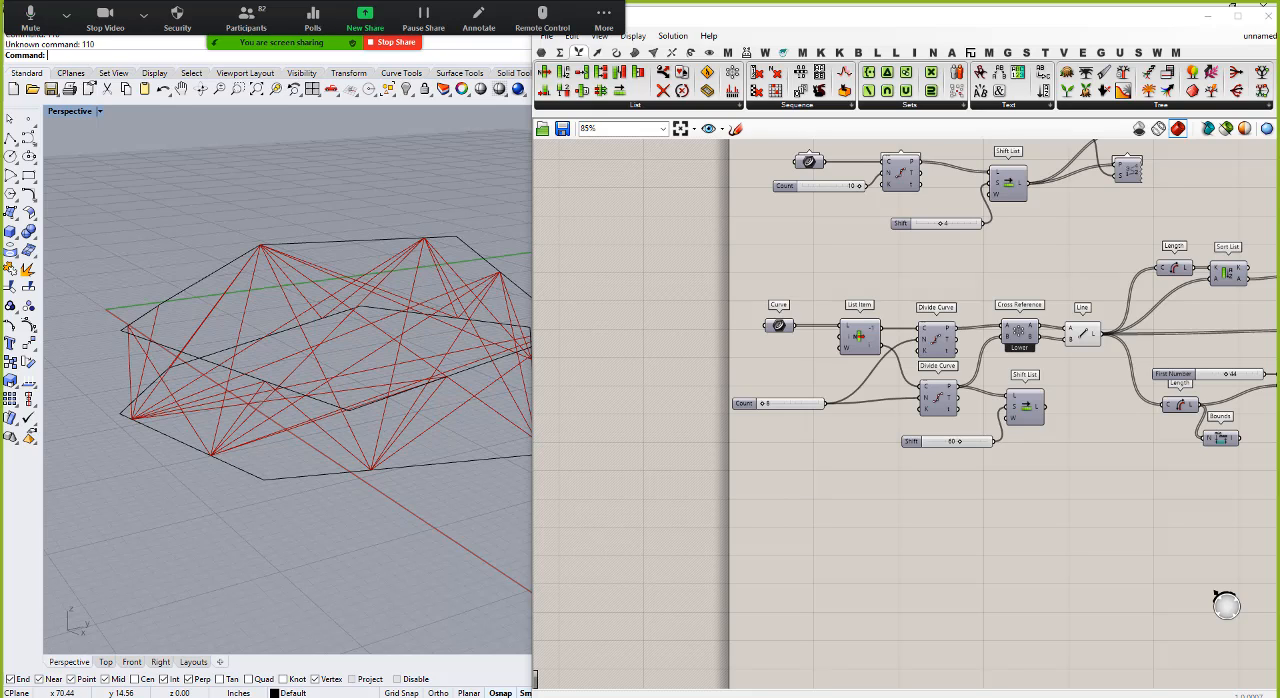
Step: Connect the two lower Divide Curve point outputs directly to the Line's A and B inputs and delete the Cross Reference component
left_click(1019, 336)
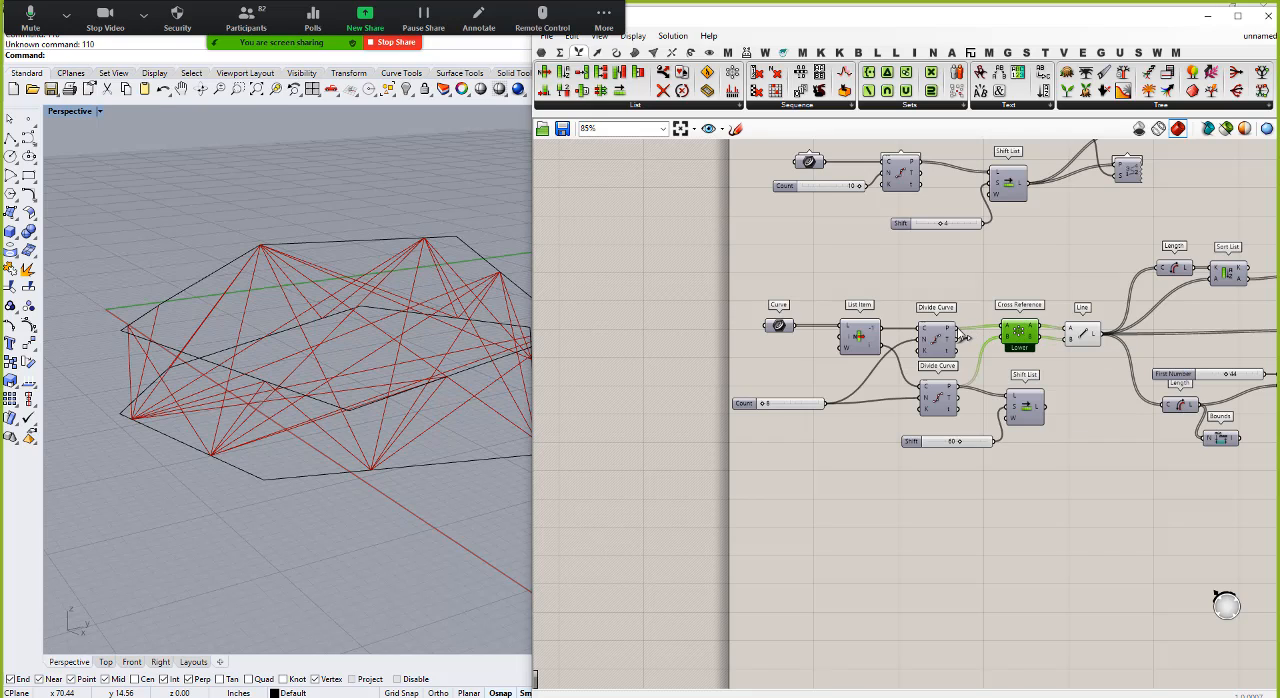
left_click_drag(958, 329, 1069, 329)
left_click_drag(958, 386, 1069, 340)
key("Delete")
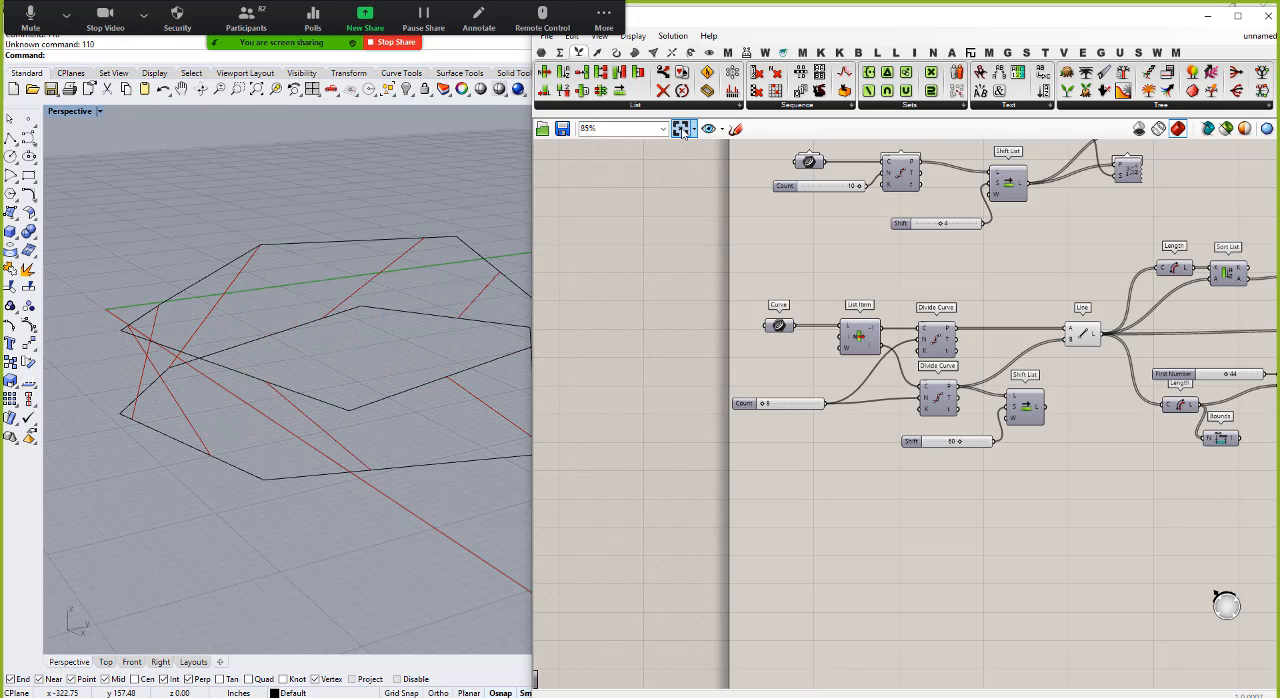
Step: Show the full set of List components
left_click(736, 106)
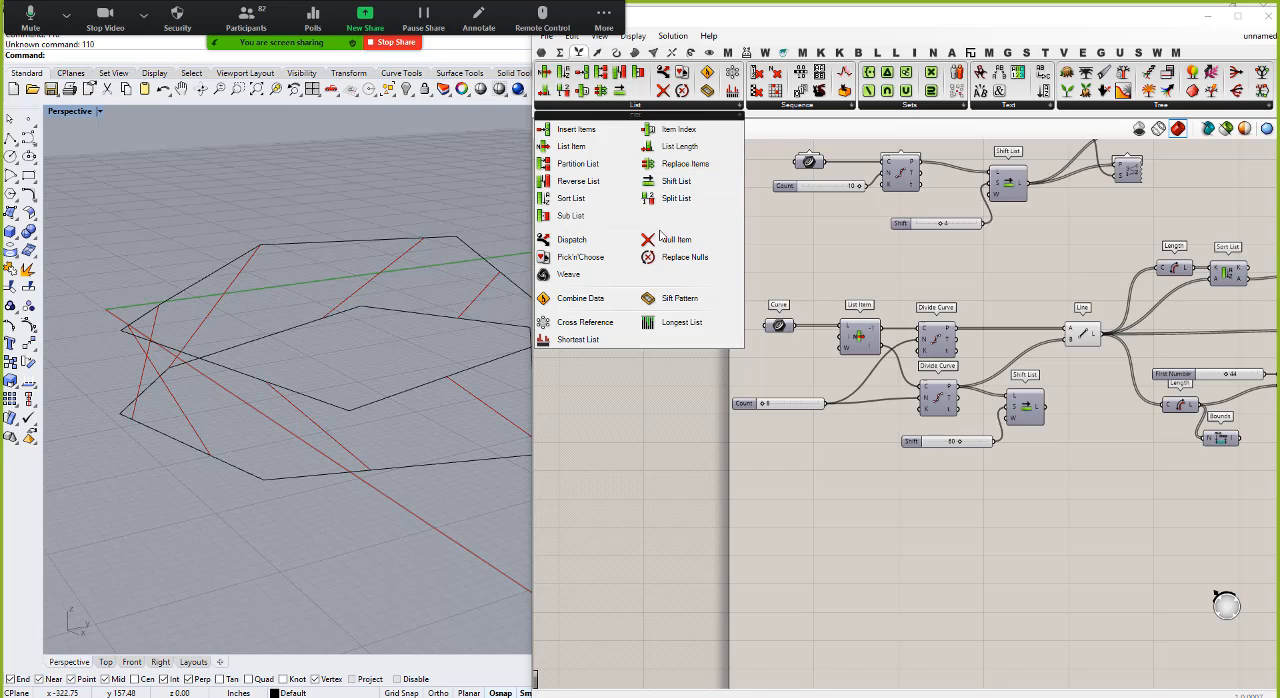
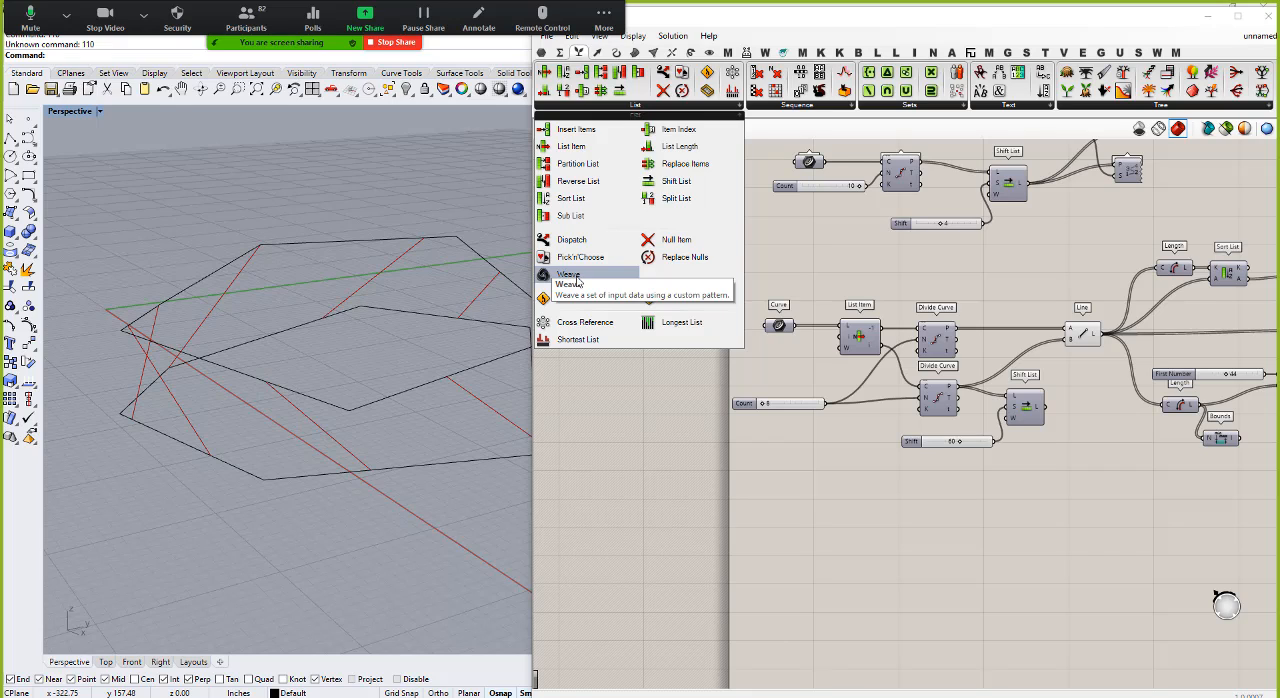
Step: Add a Weave component below the lower Divide Curve pair and wire their point outputs into its 0 and 1 inputs
left_click(577, 281)
left_click(997, 531)
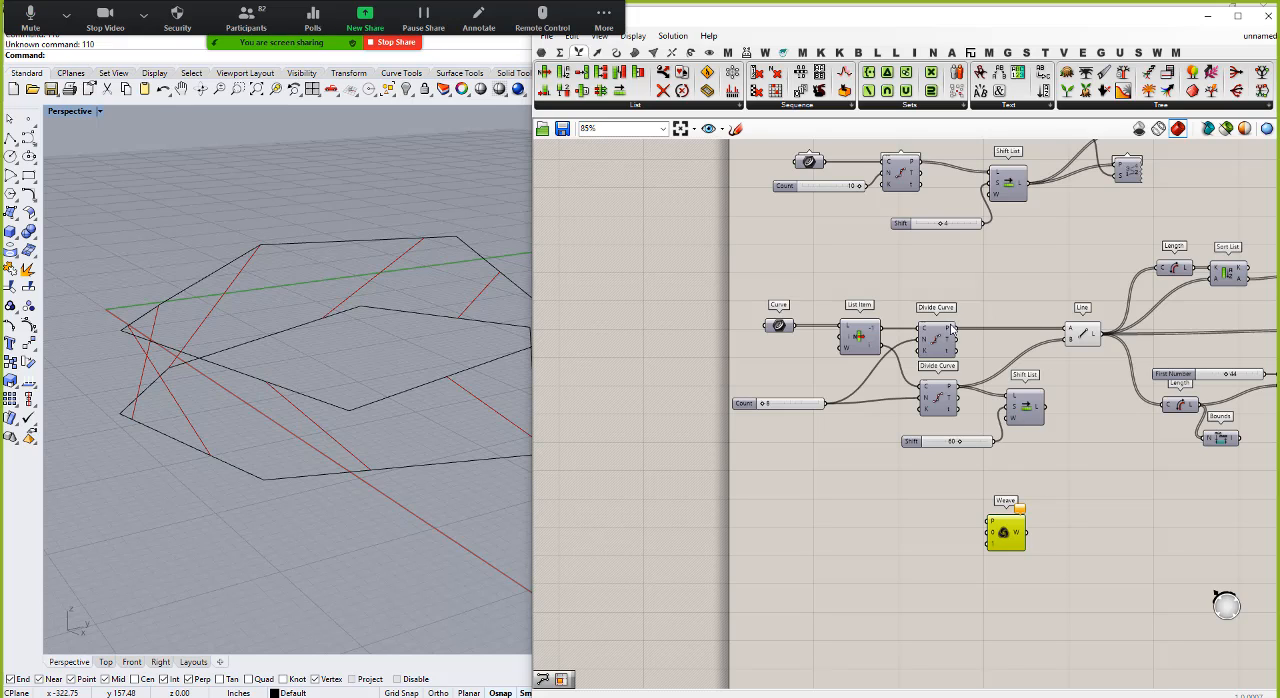
left_click_drag(953, 328, 990, 532)
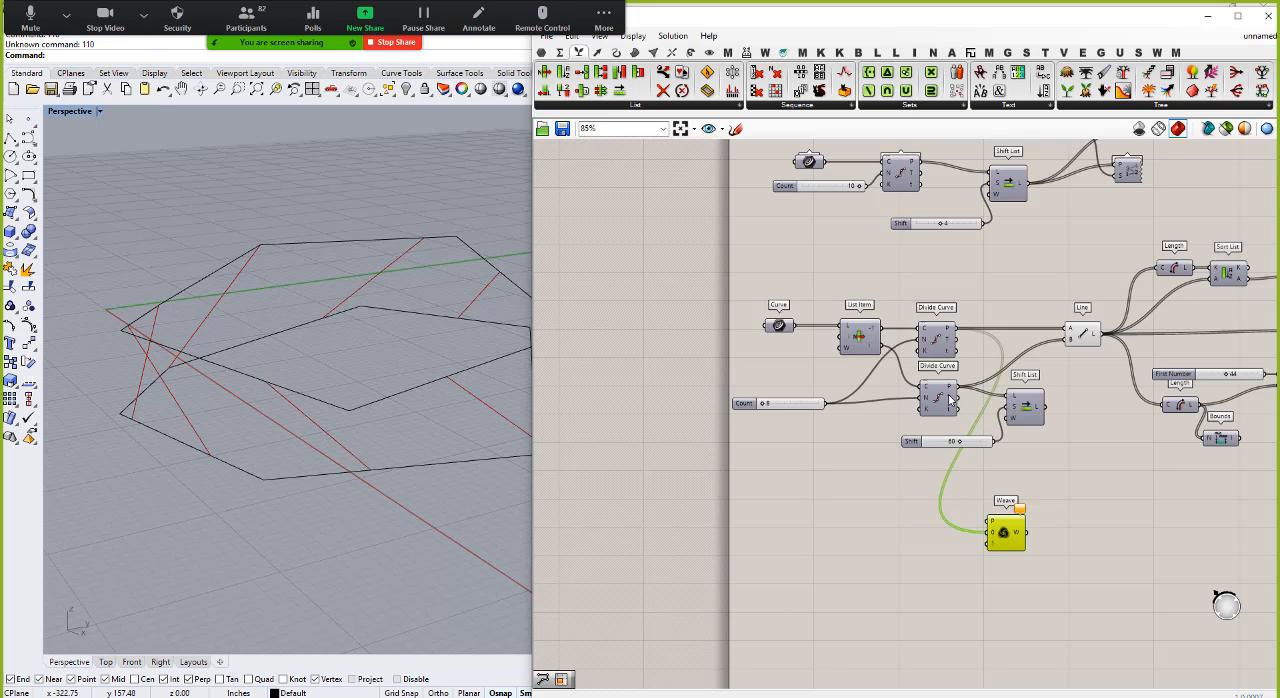
left_click_drag(957, 390, 1040, 505)
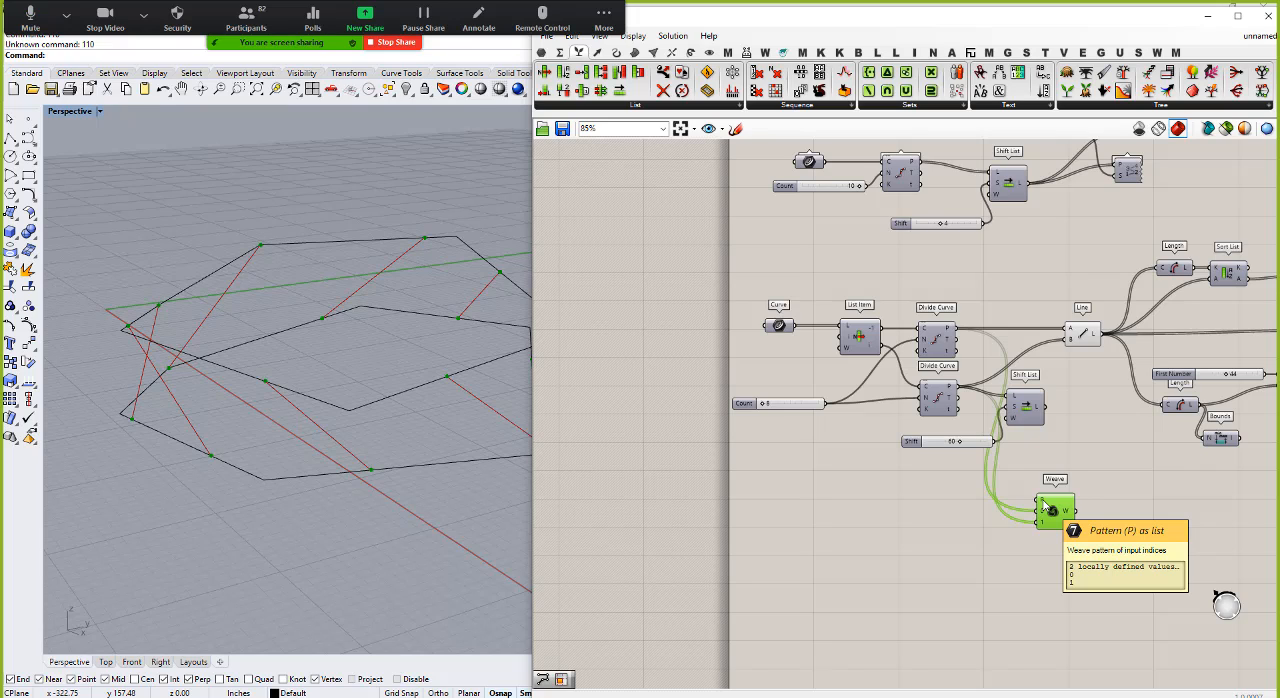
Step: Place a panel beside Weave and fill it with the pattern 0, 0, 0, 1 on separate lines
left_click(542, 52)
left_click(805, 89)
left_click(972, 503)
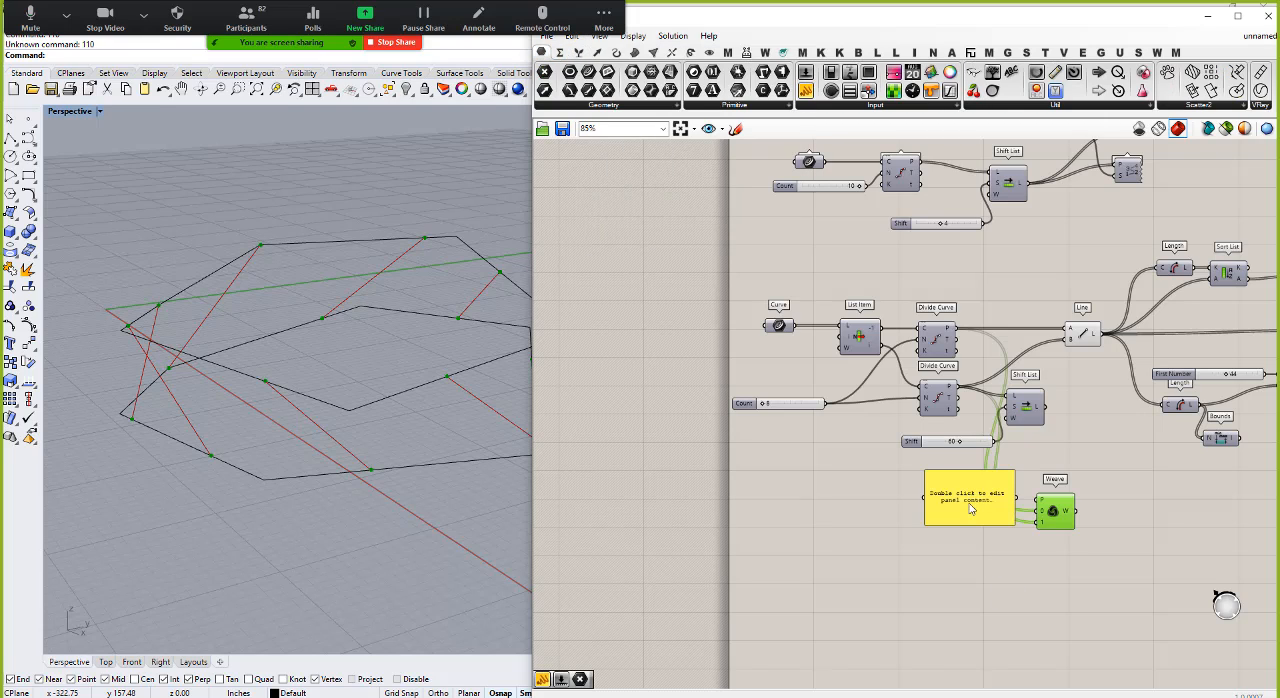
double_click(968, 503)
type("0")
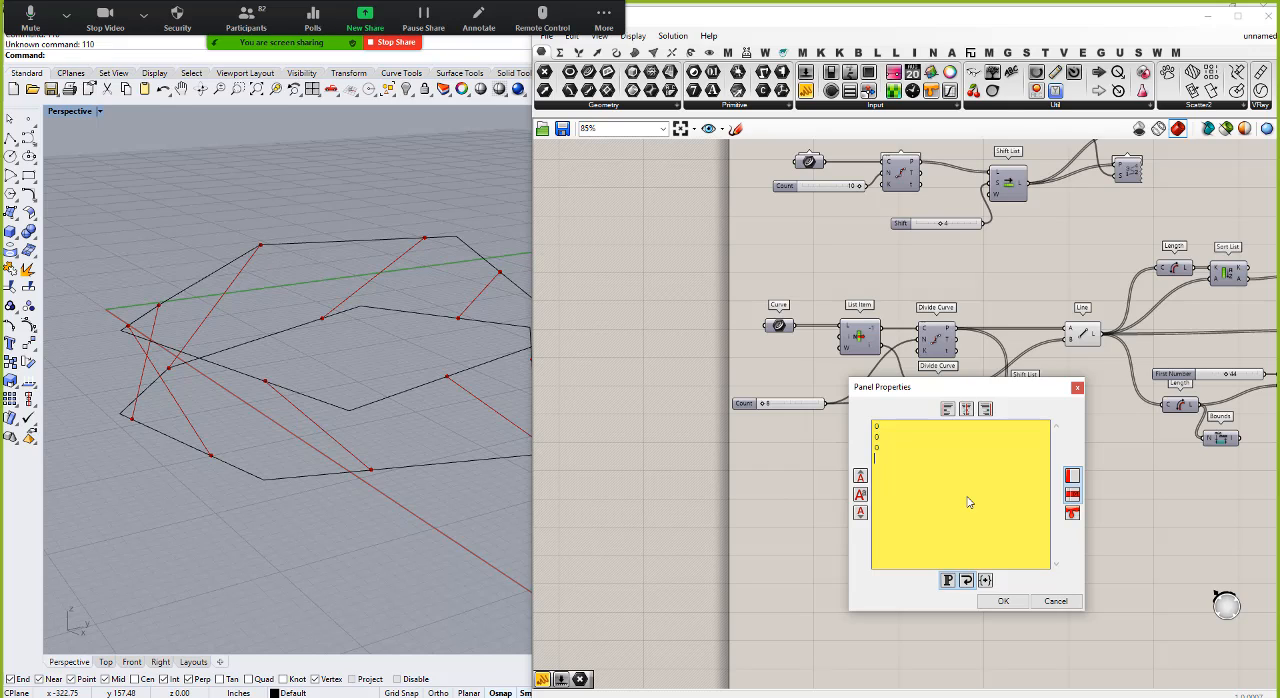
type("0 0 1")
left_click(1003, 601)
Step: Turn off Multiline Data for the pattern panel, position it beside Weave, and connect it to Weave's P input
right_click(991, 511)
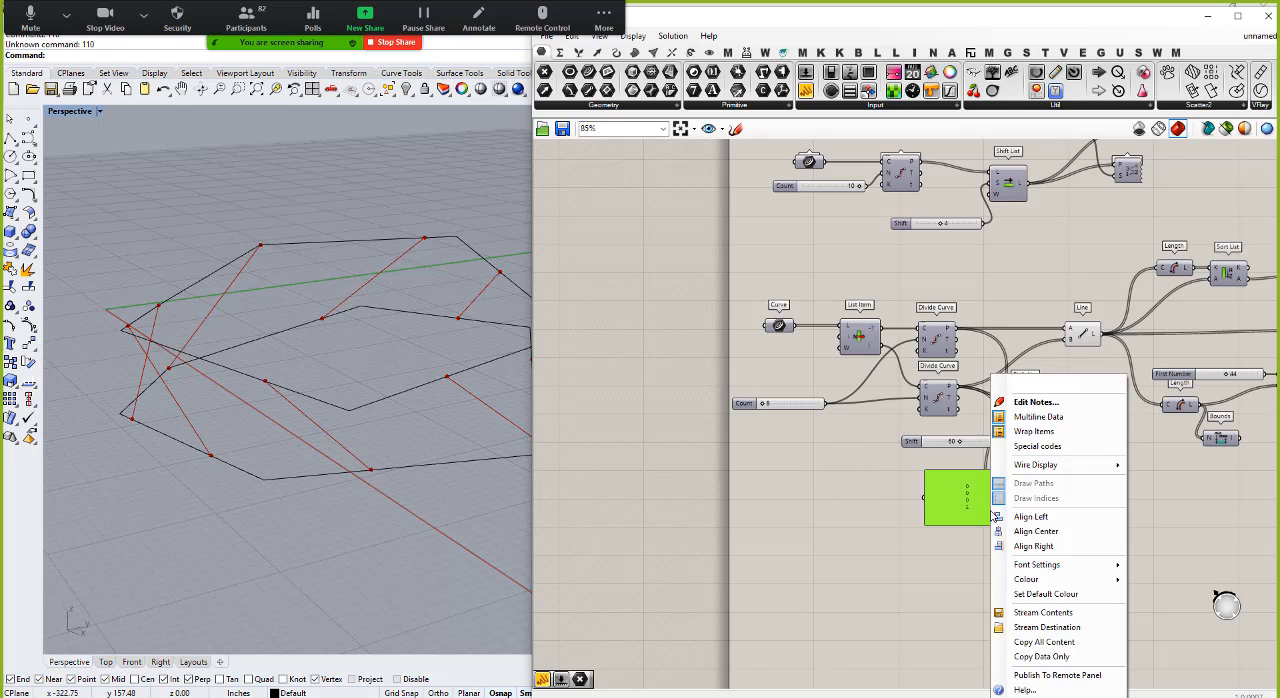
left_click(1040, 416)
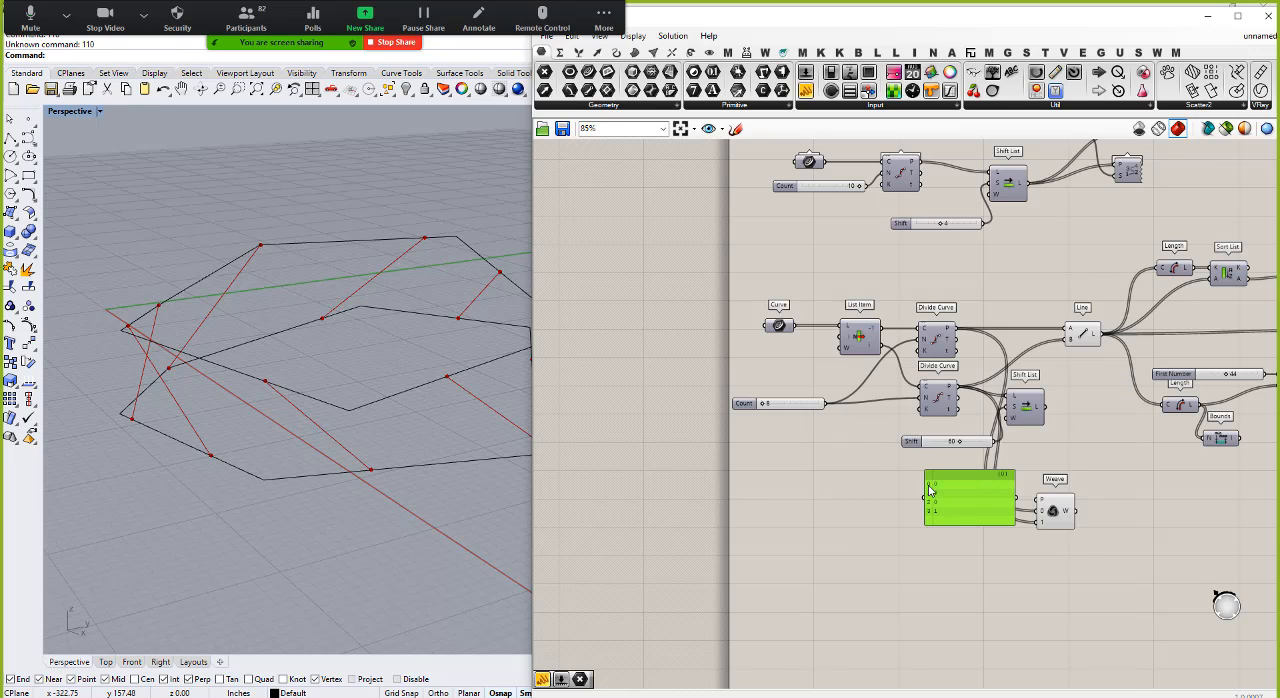
left_click_drag(962, 505, 931, 531)
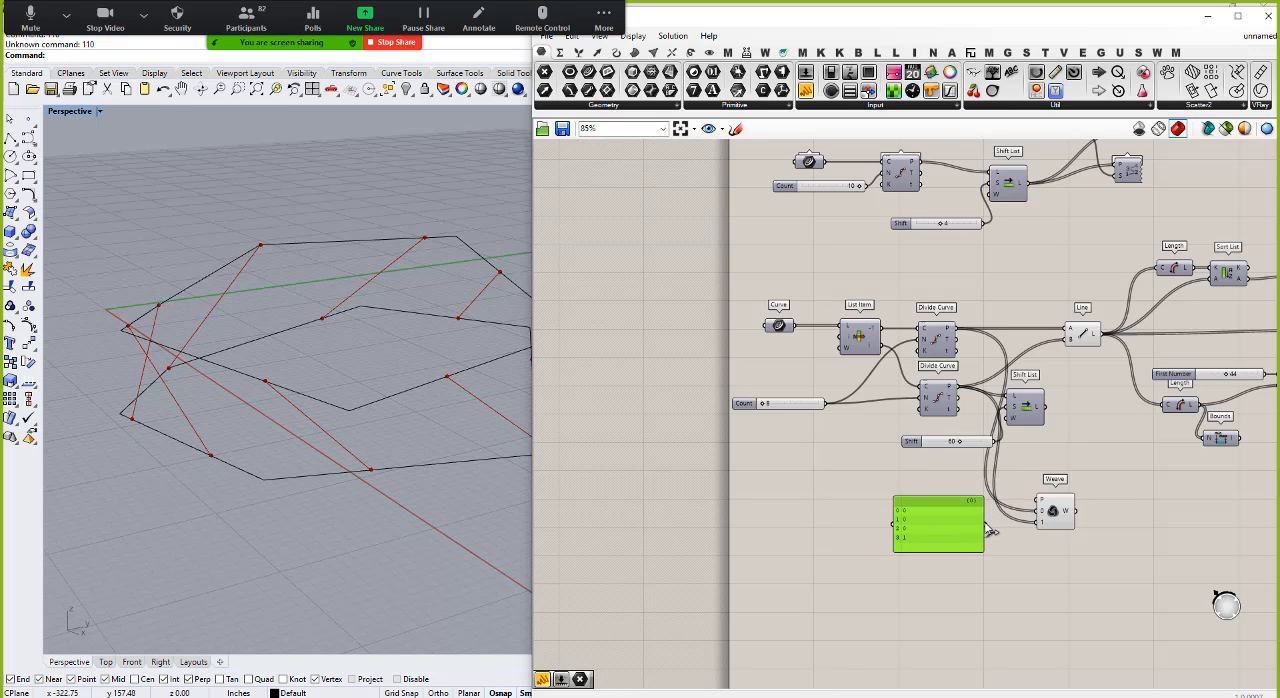
left_click_drag(988, 528, 1041, 505)
left_click(1105, 537)
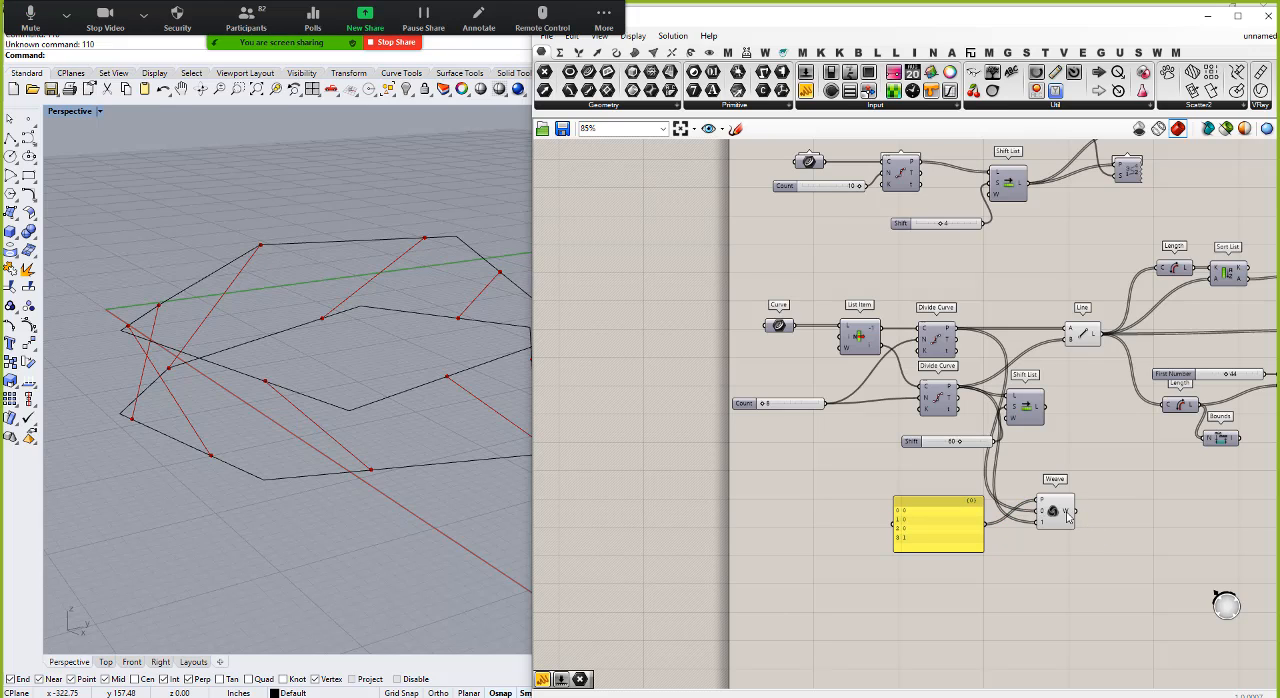
Step: Add a PolyLine component next to Weave and feed Weave's output into its V input
mouse_move(1067, 514)
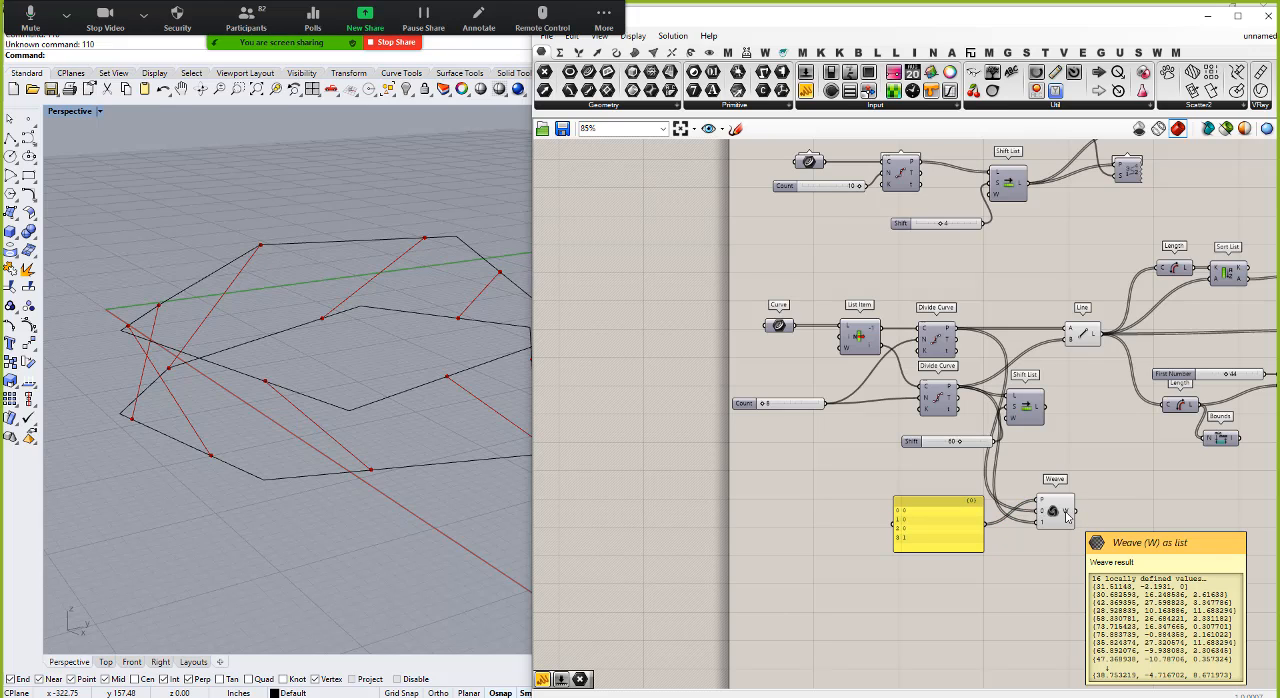
double_click(1124, 517)
type("poly")
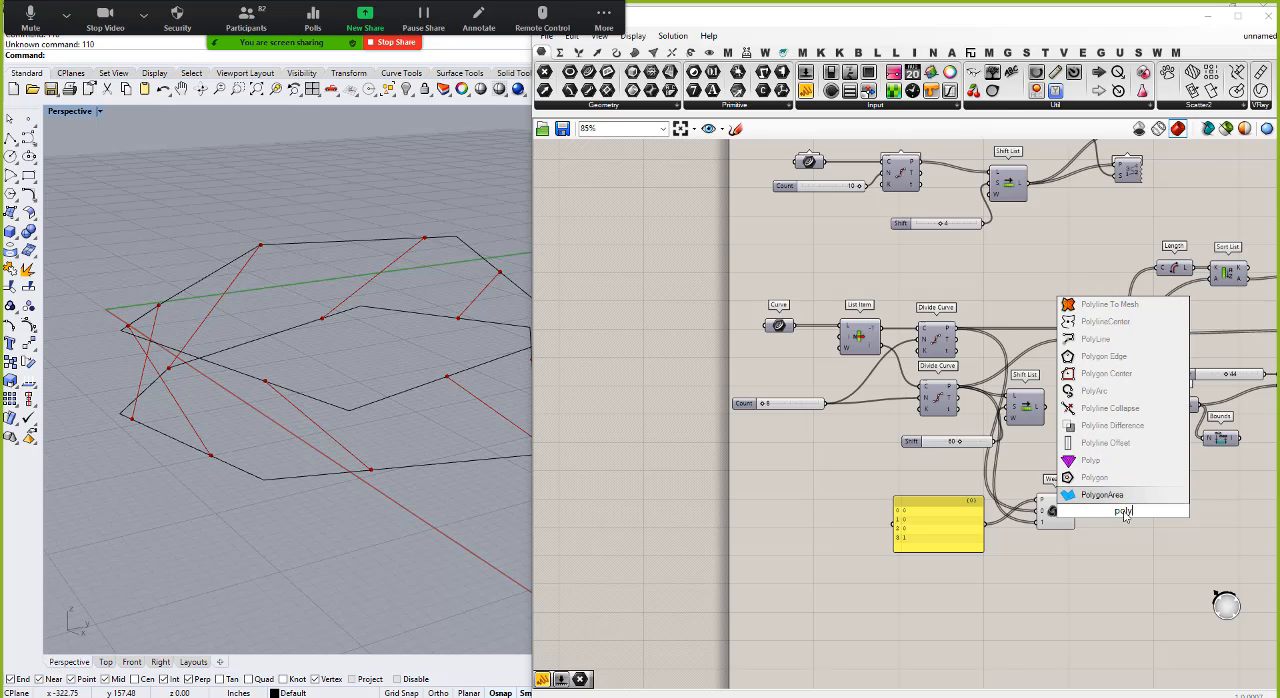
left_click(1095, 340)
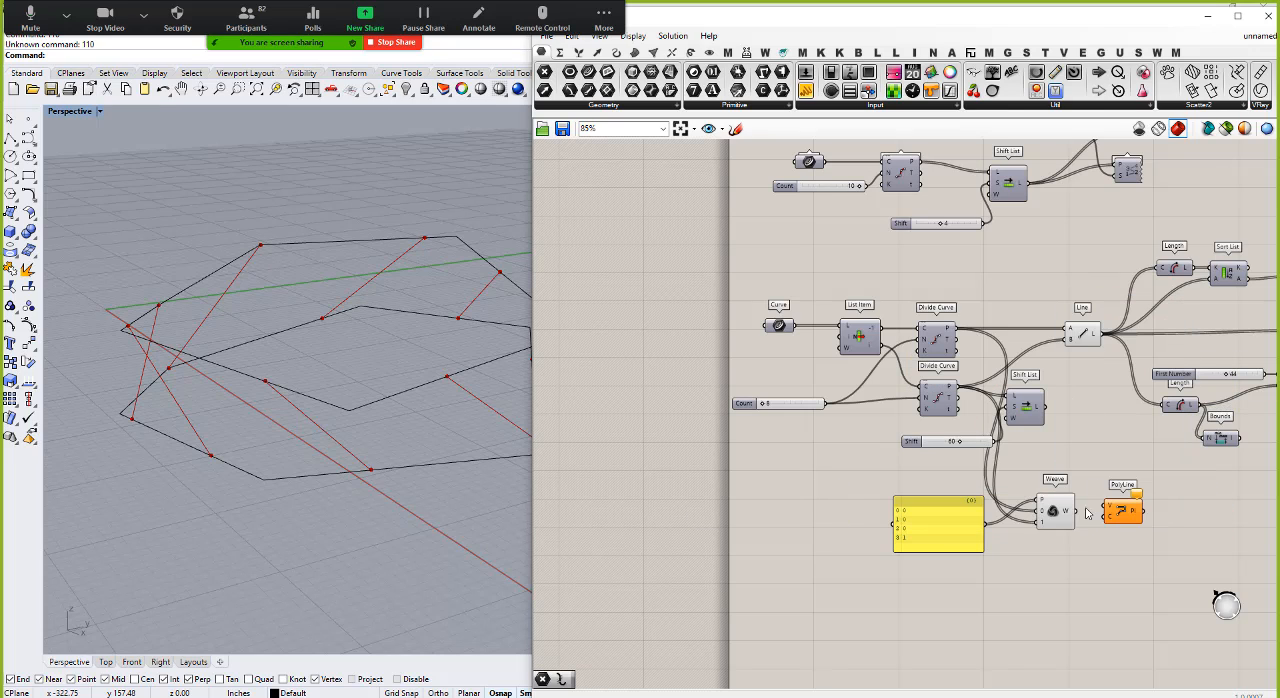
left_click_drag(1074, 511, 1108, 513)
left_click_drag(1127, 519, 1130, 532)
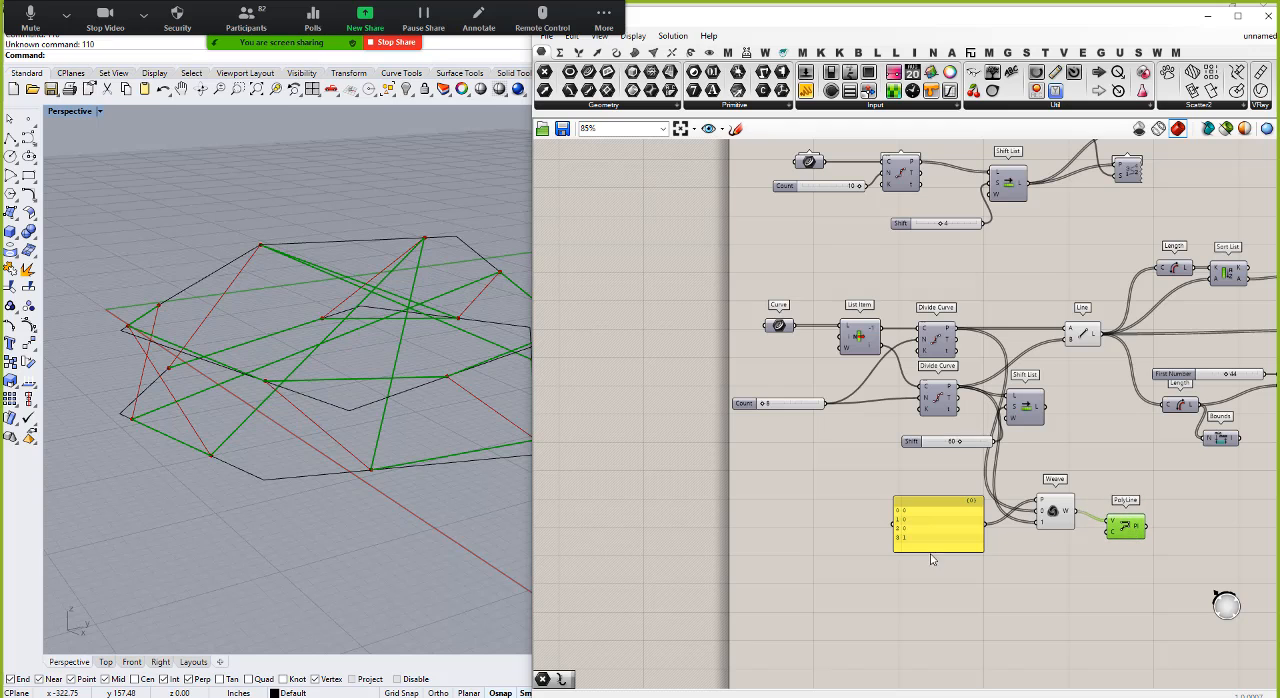
Step: Hide the Line component's preview and raise the lower Divide Curve Count to 161 to inspect the woven polyline
right_click(1083, 334)
left_click(1113, 355)
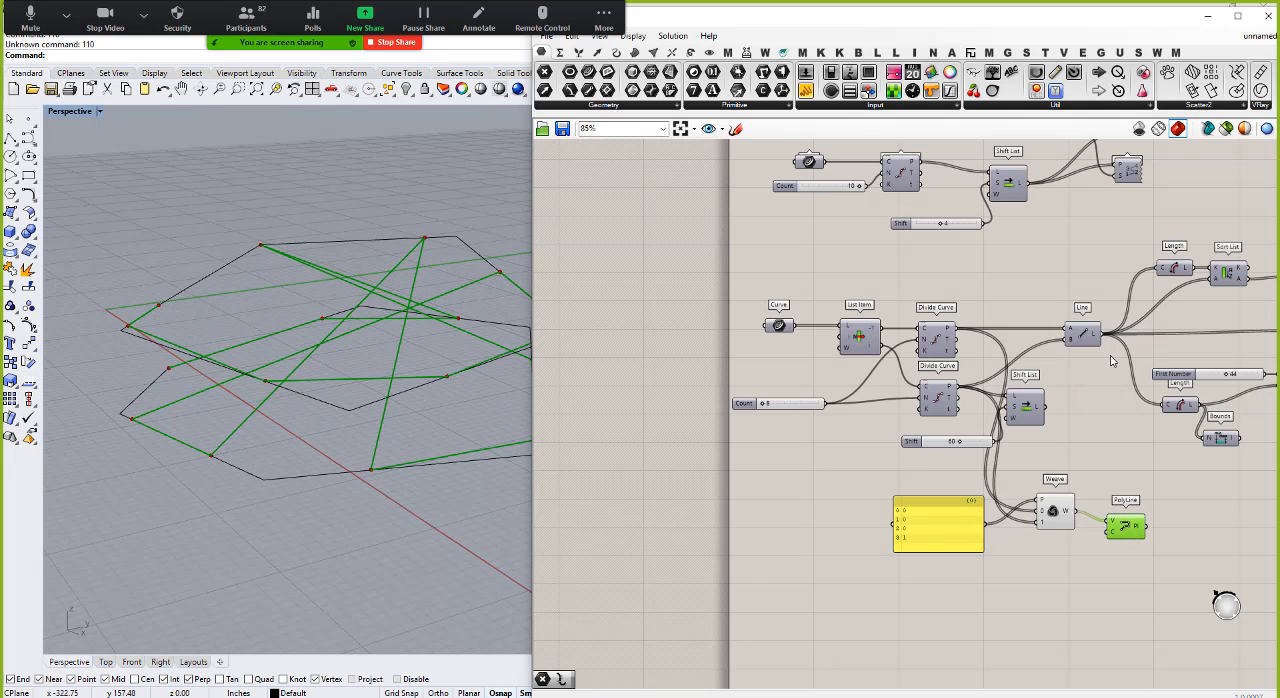
mouse_move(305, 363)
right_mouse_down()
mouse_move(309, 449)
mouse_move(289, 405)
mouse_move(305, 325)
mouse_move(300, 360)
right_mouse_up()
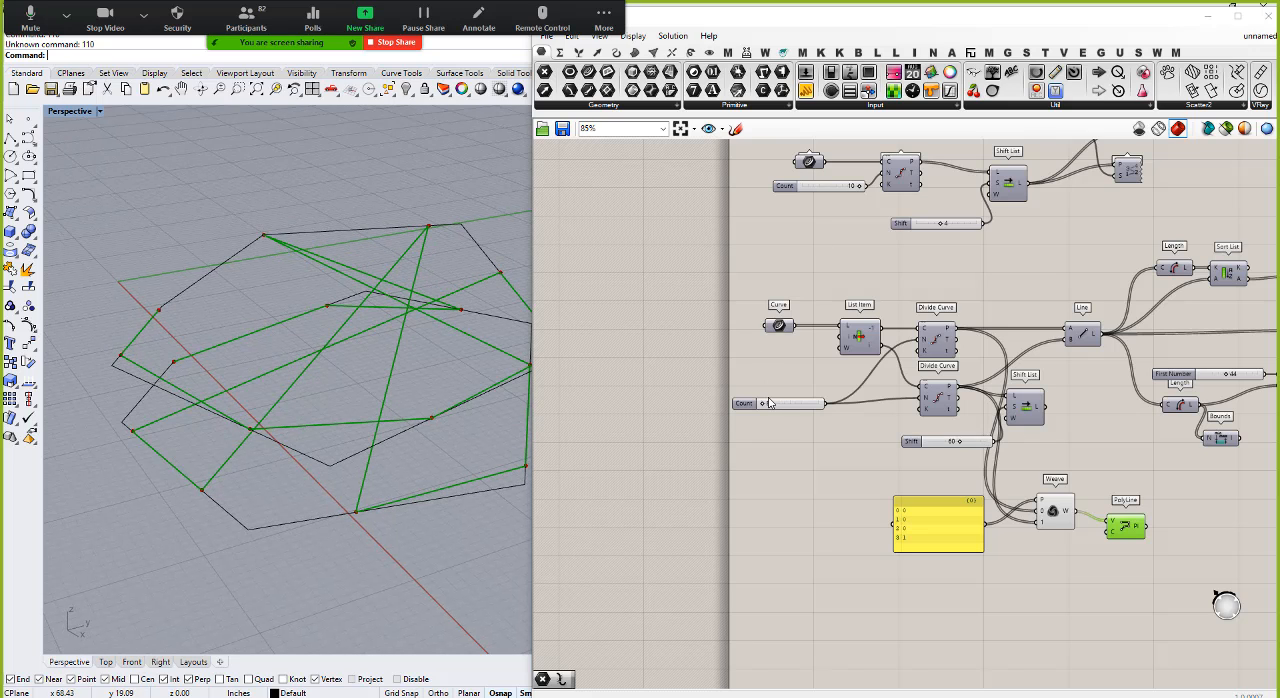
left_click_drag(763, 403, 770, 404)
right_click_drag(261, 285, 256, 310)
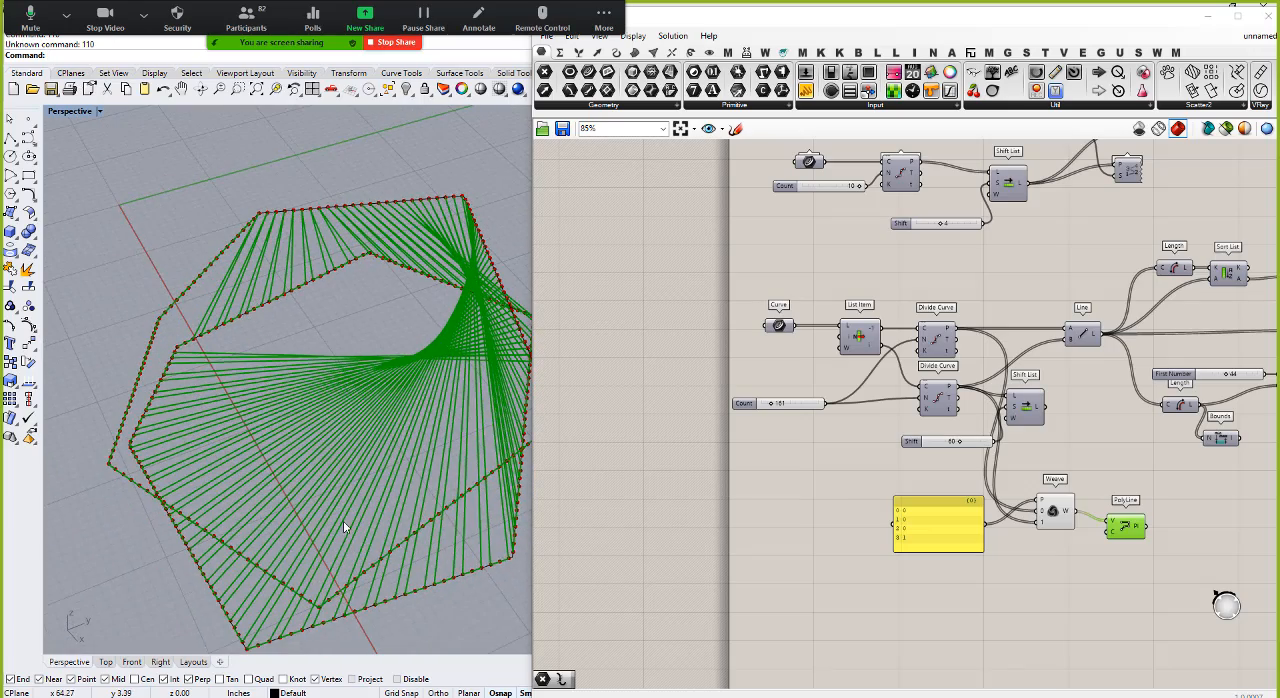
right_click_drag(233, 515, 171, 465)
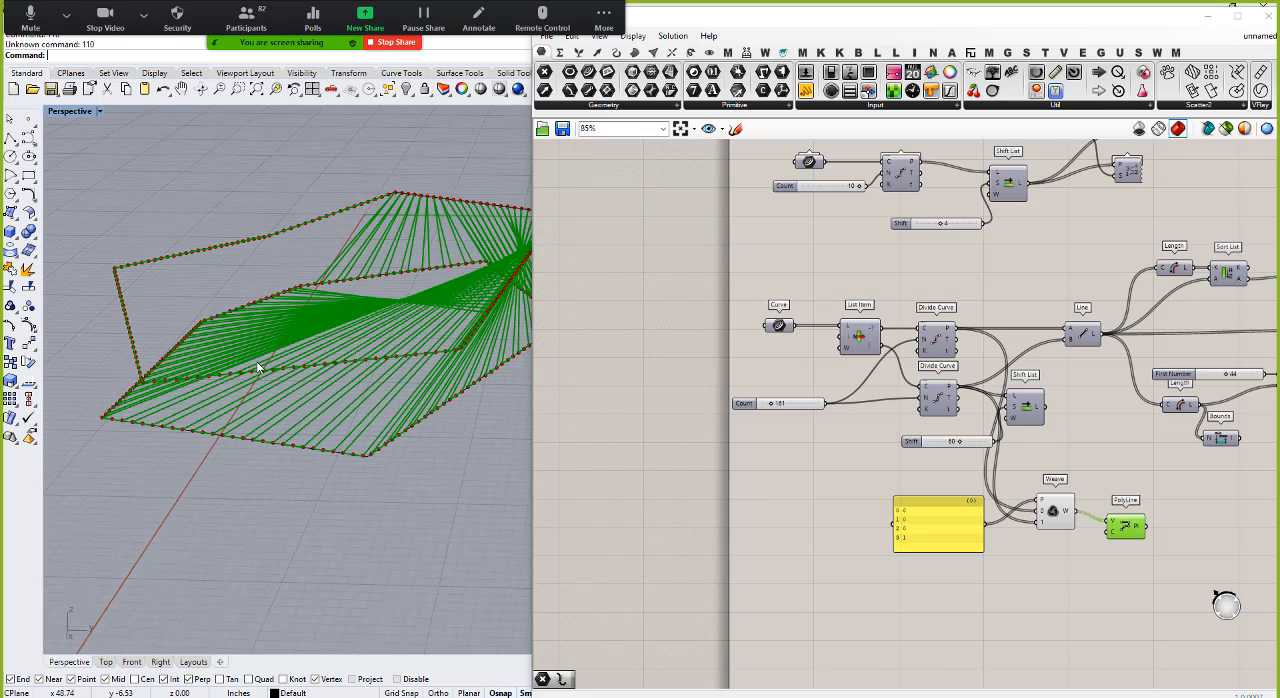
Step: Turn on the previews of both lower Divide Curve components and examine each one's points against the woven polyline
left_click(937, 339)
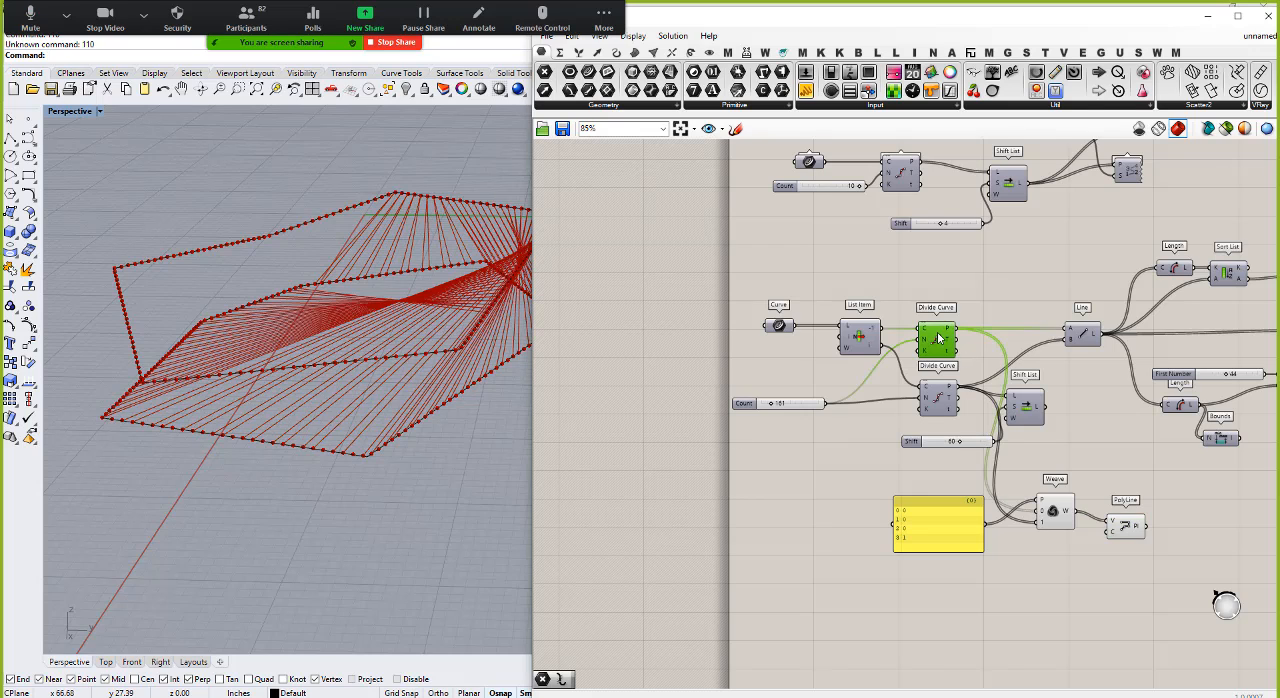
right_click(937, 339)
left_click(945, 354)
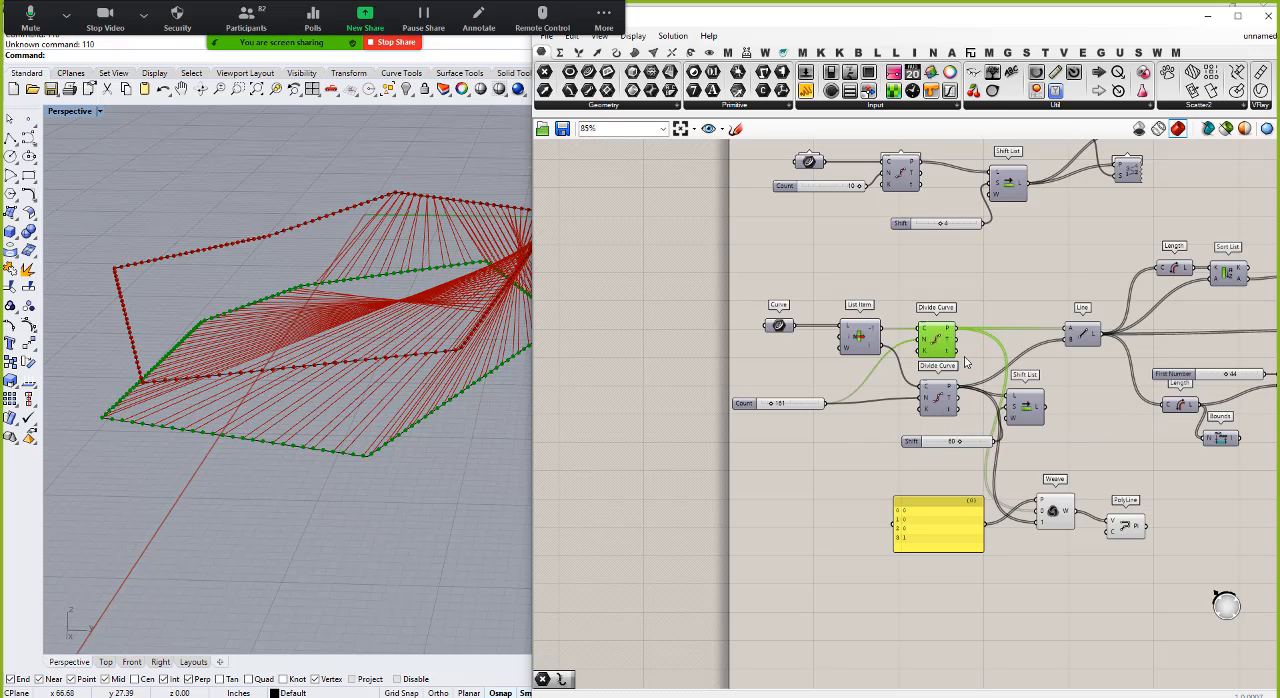
right_click(939, 402)
left_click(967, 424)
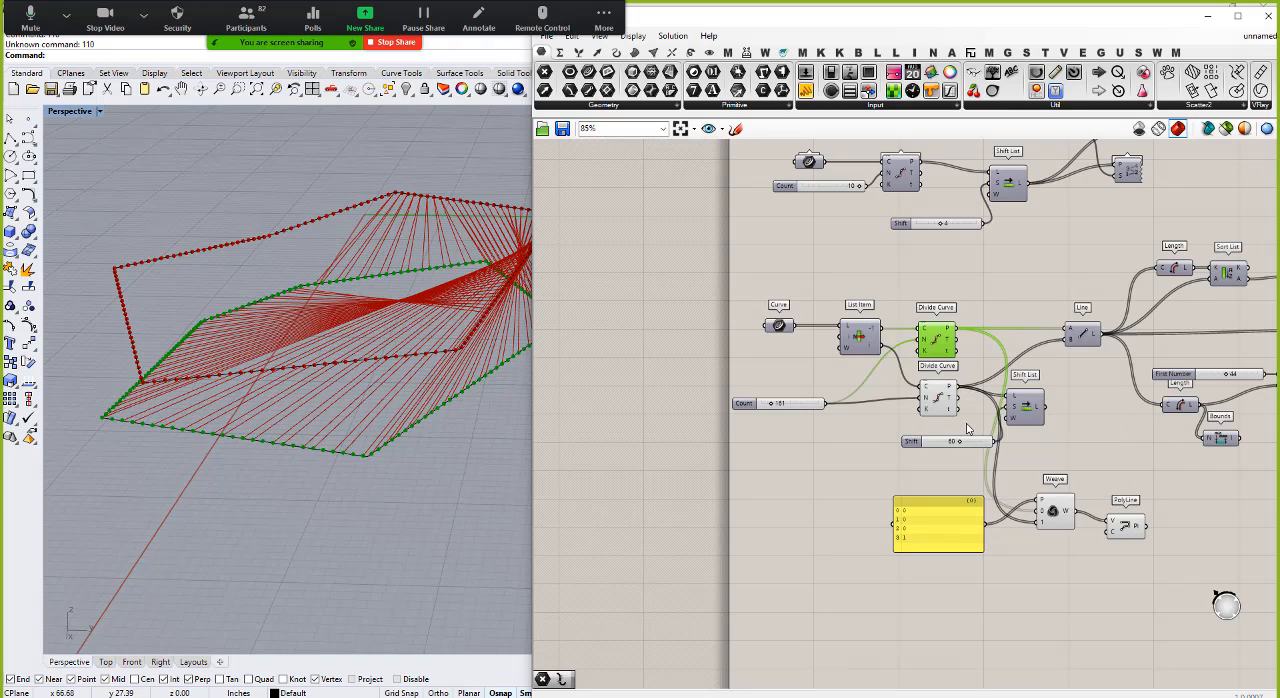
left_click(940, 402)
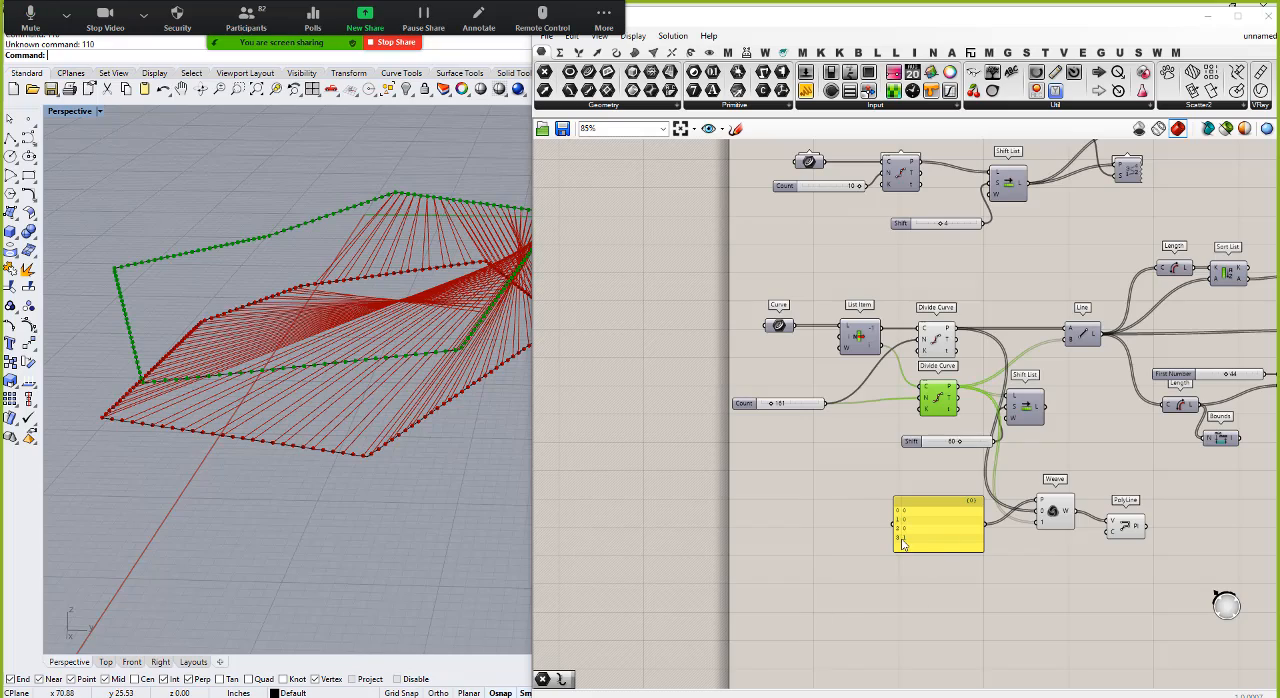
right_click_drag(274, 312, 408, 340)
scroll(211, 340, "down", 5)
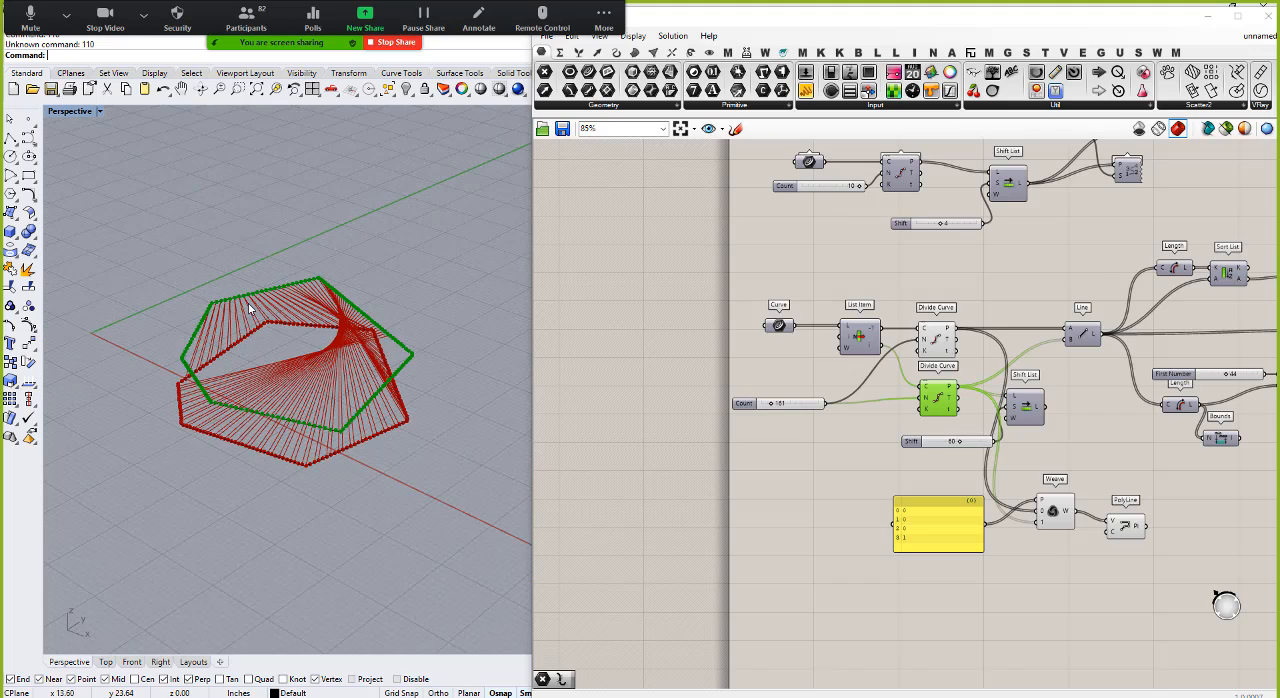
right_click_drag(300, 452, 318, 340)
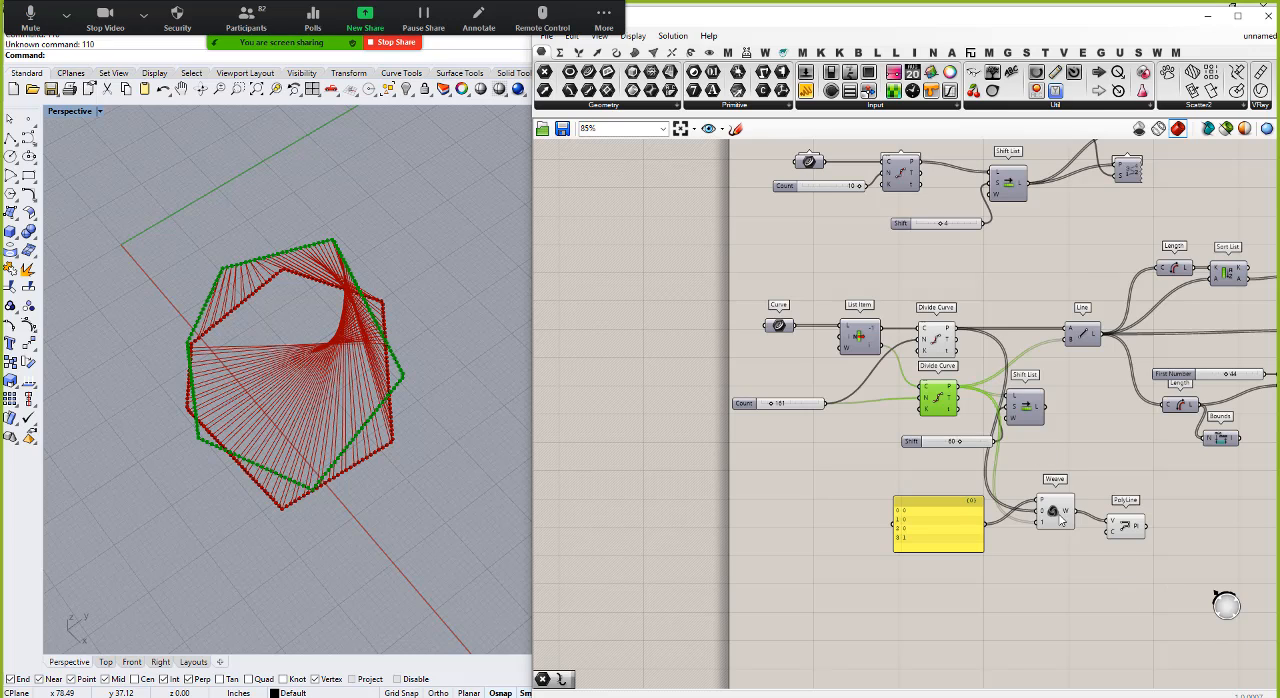
Step: Turn off the preview of the lower Divide Curve, Line, Shift List, Weave and PolyLine components together
left_click_drag(1164, 598, 868, 302)
right_click(929, 281)
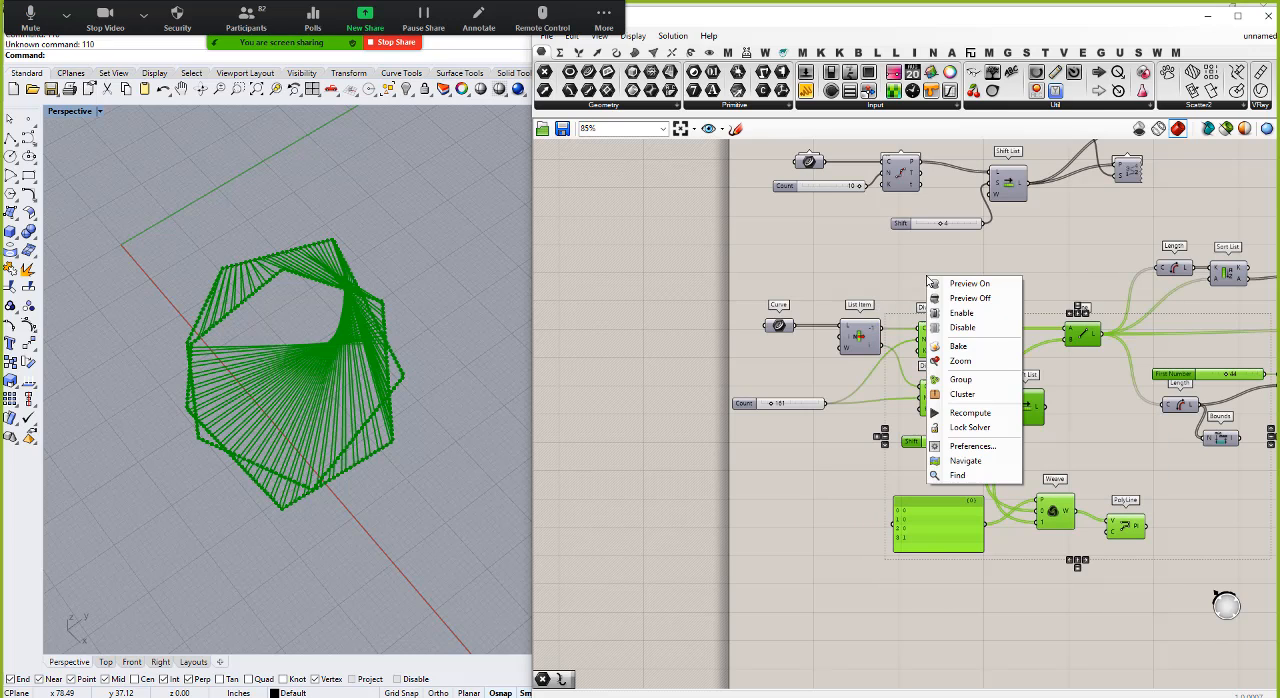
left_click(970, 299)
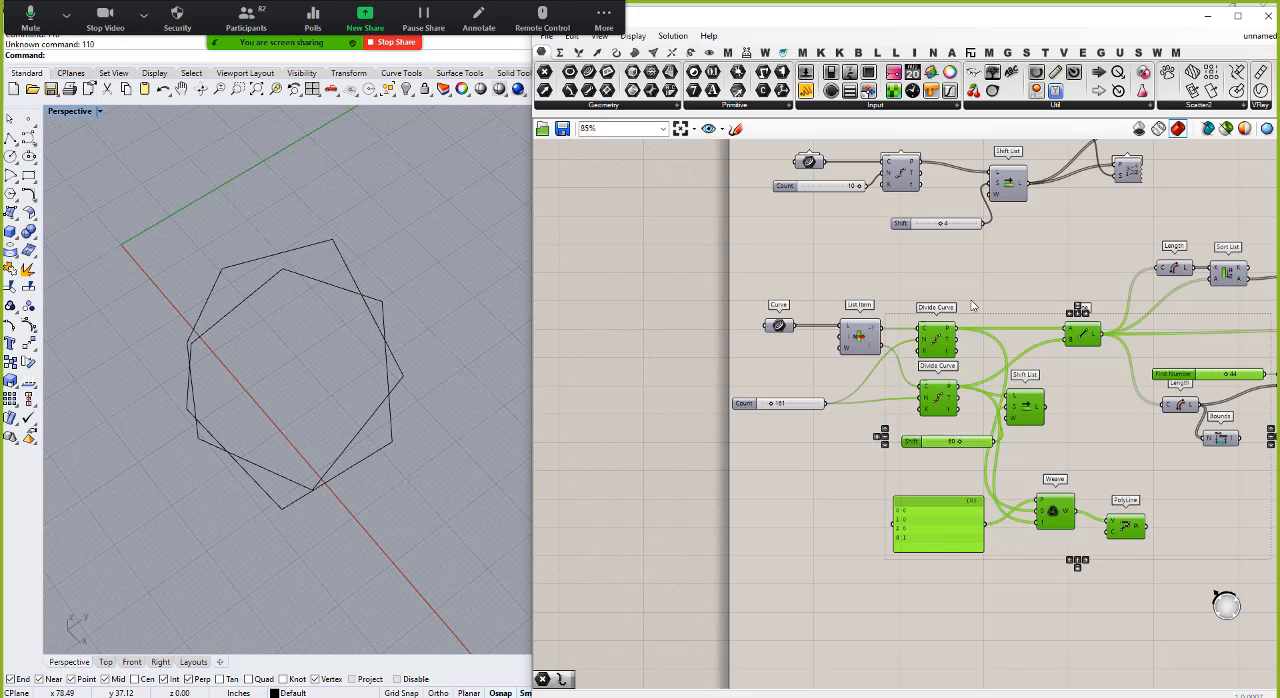
left_click(826, 522)
Step: Hide the two source polylines in the Rhino viewport
scroll(692, 345, "down", 3)
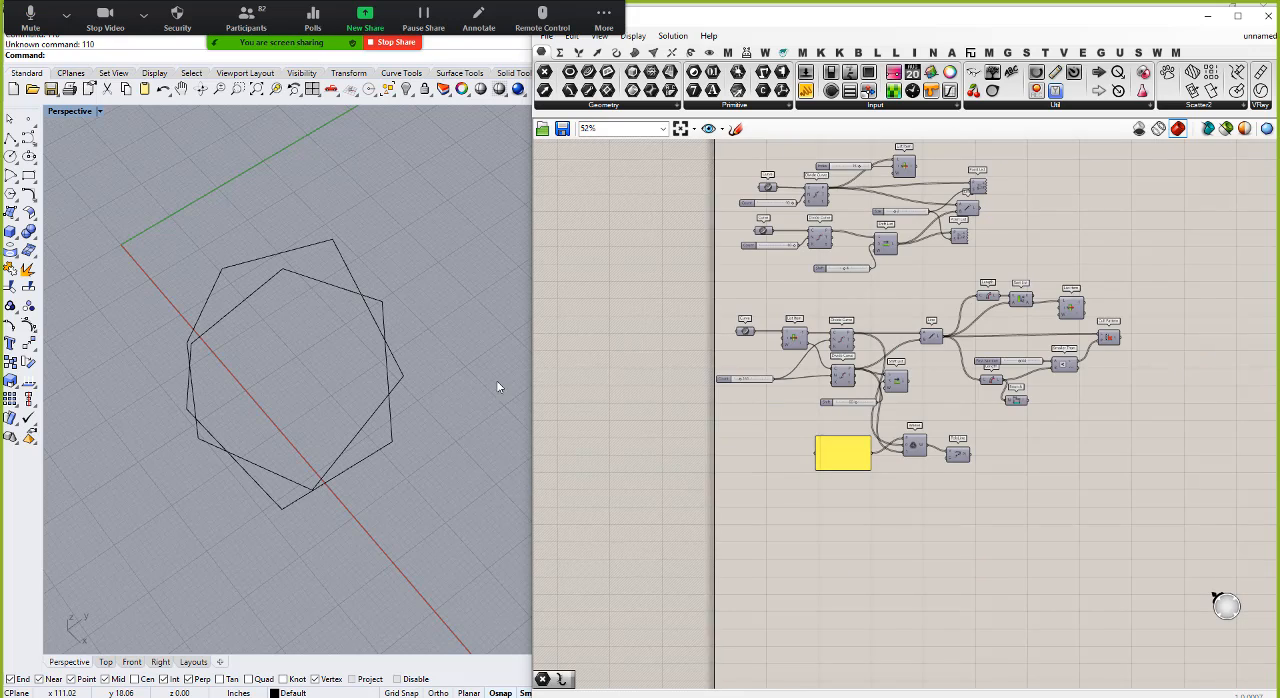
left_click_drag(242, 325, 226, 284)
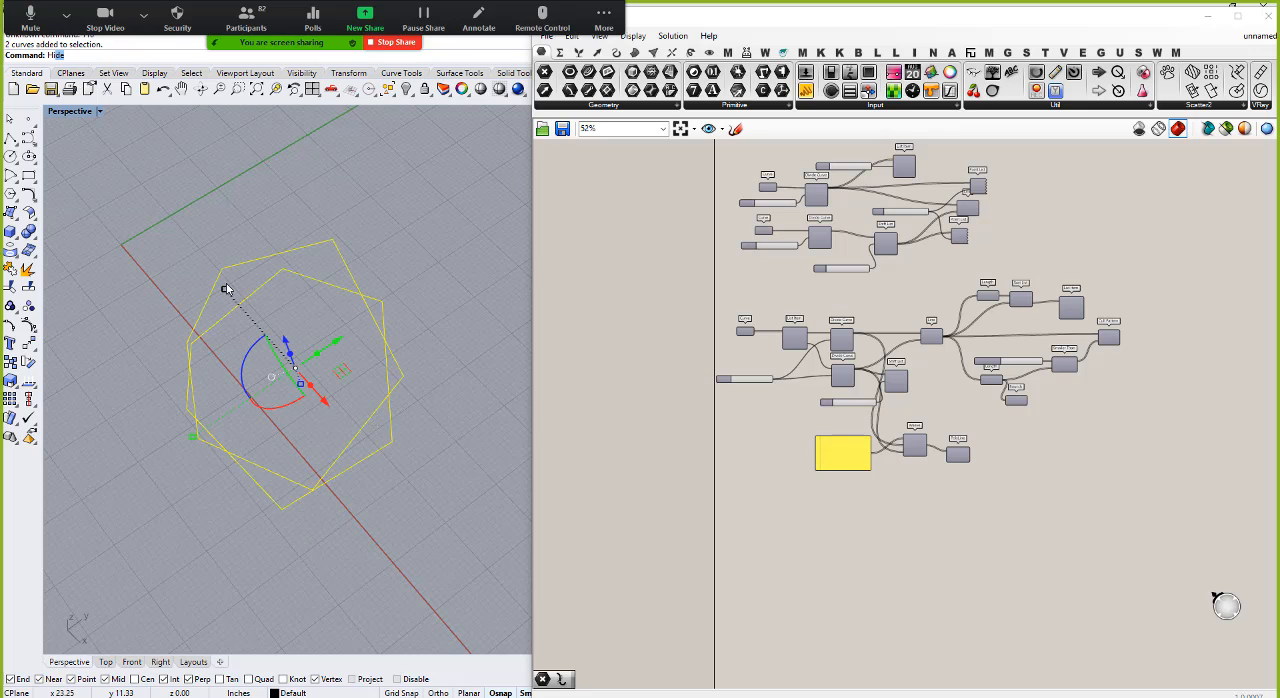
key("Return")
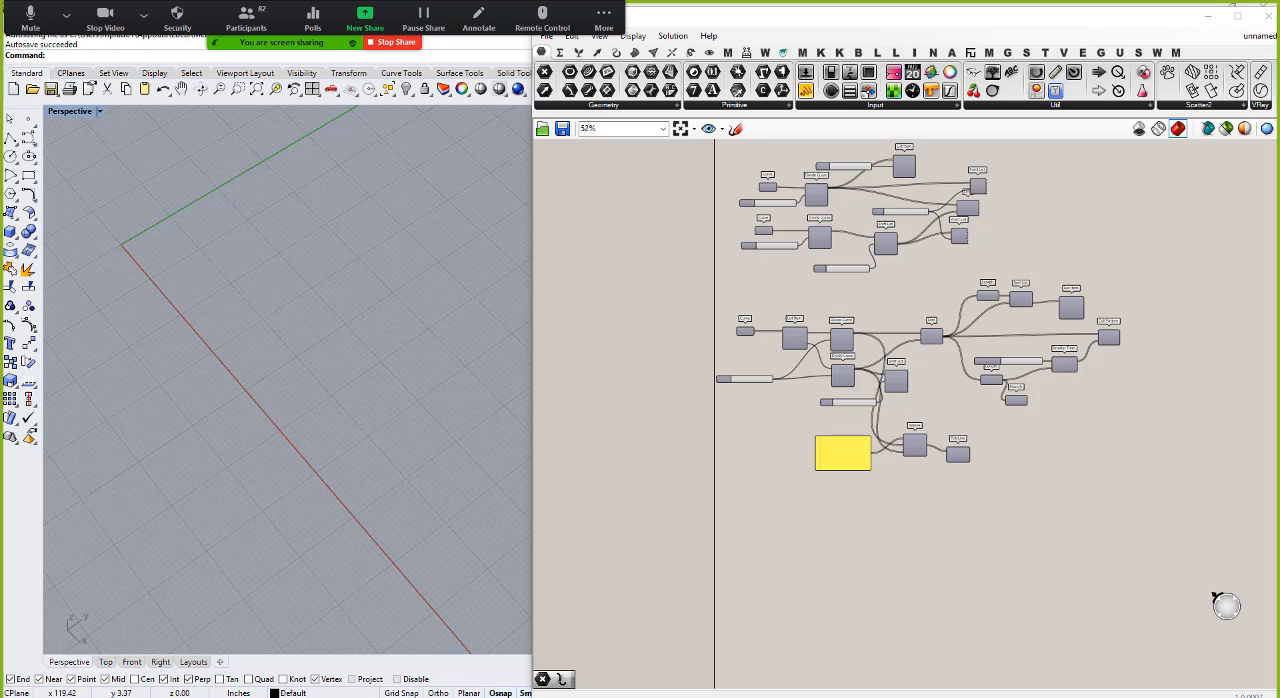
Step: Switch to PowerPoint to review the list management component slide in the slide show, and return to Rhino and Grasshopper
key("alt+Tab")
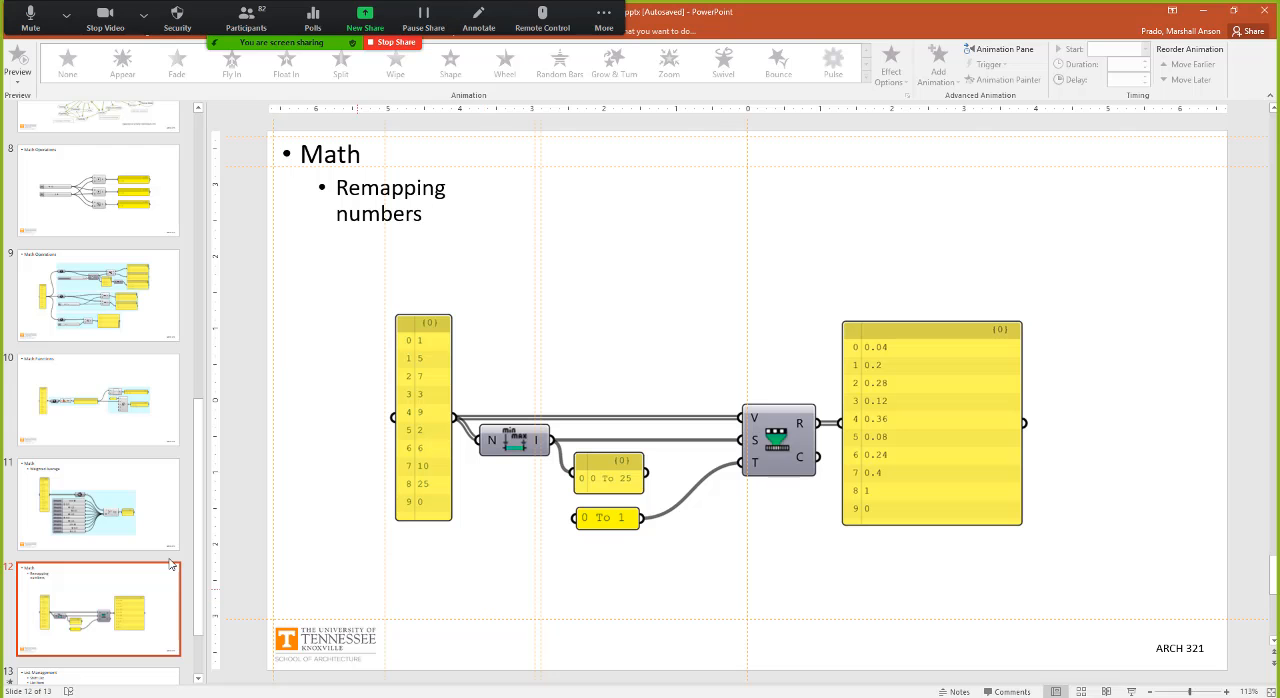
left_click(1131, 691)
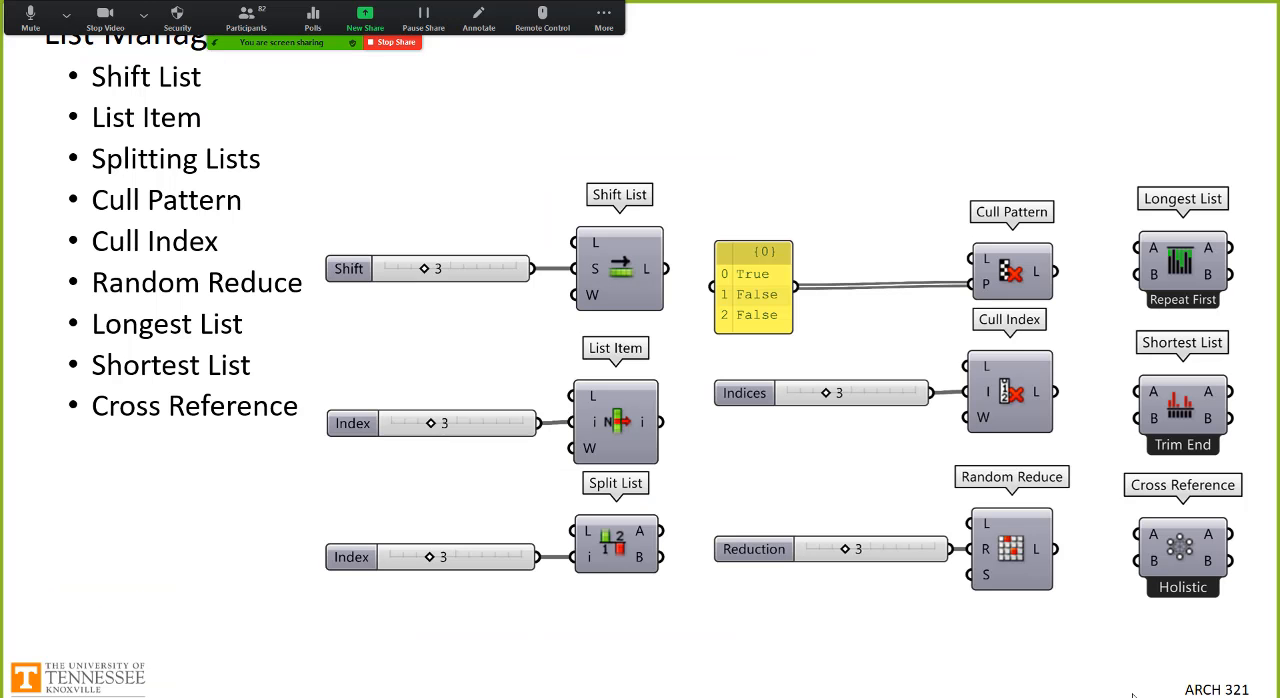
left_click(766, 415)
left_click(764, 414)
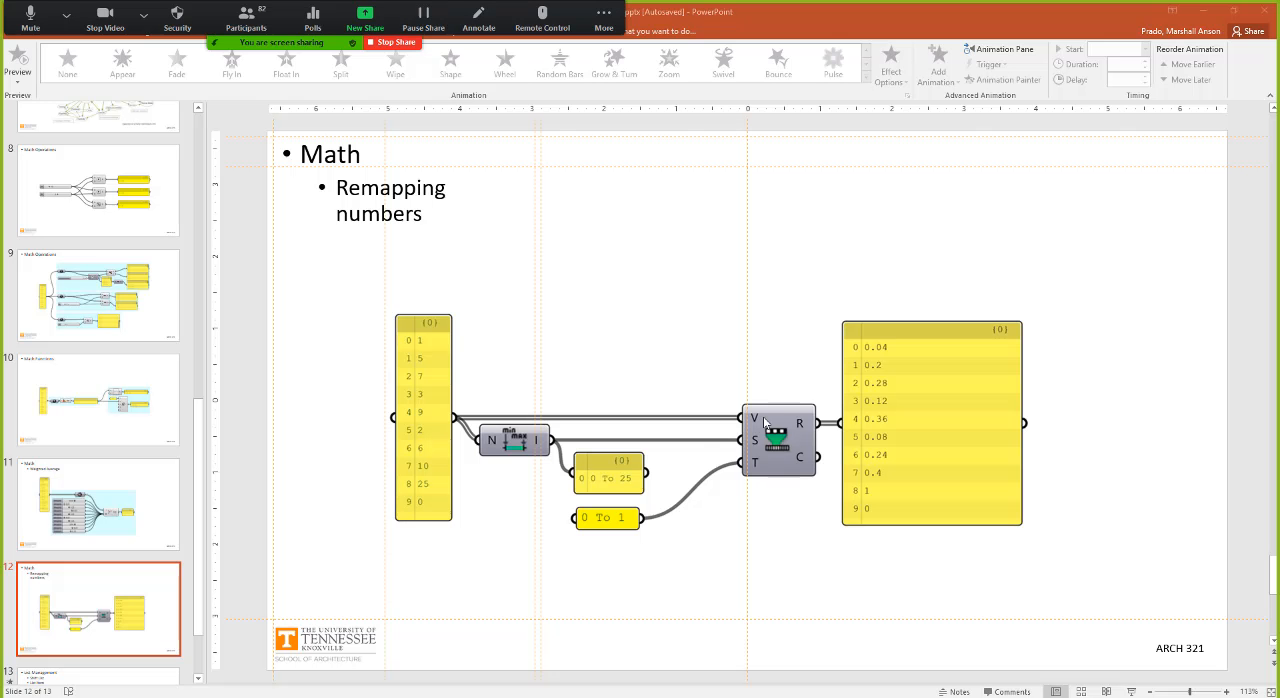
scroll(100, 574, "down", 2)
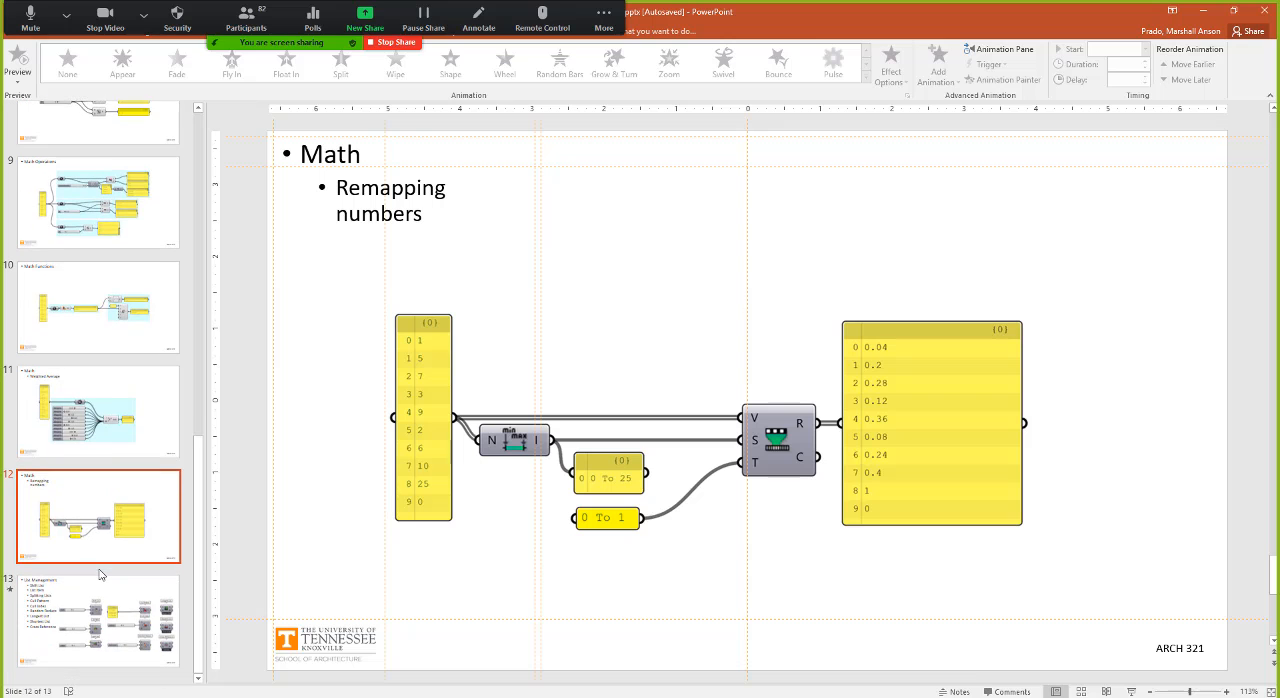
left_click(1210, 11)
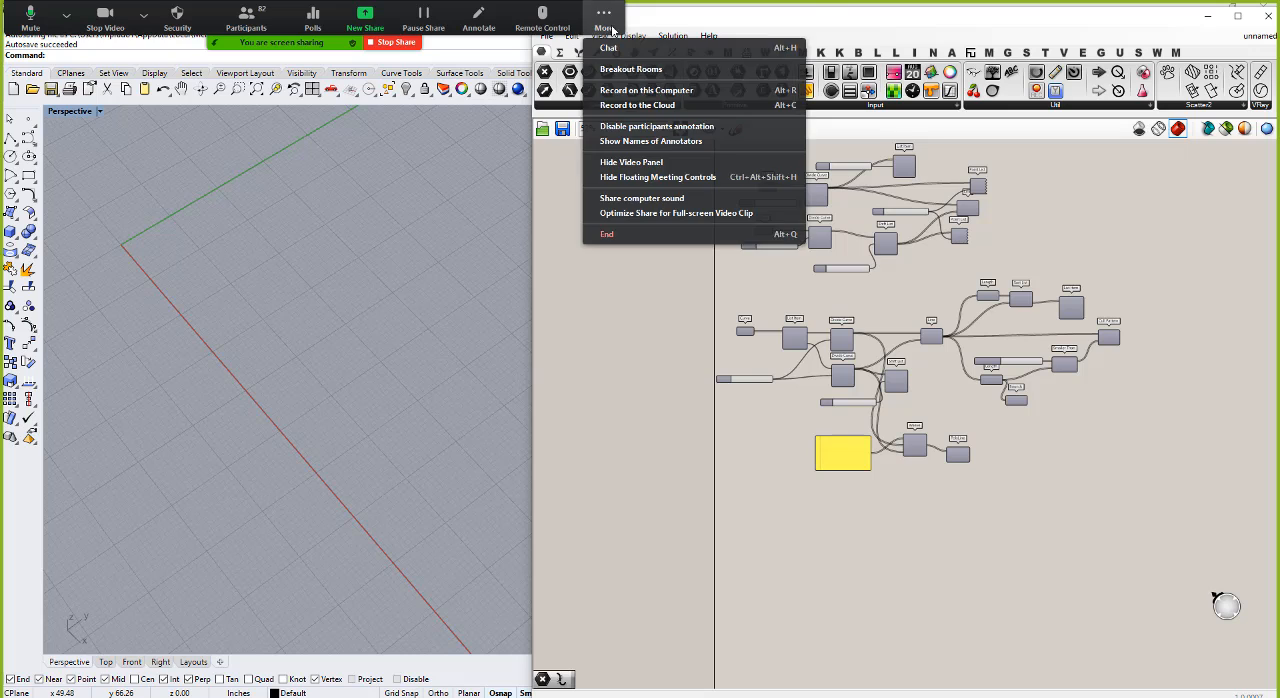
Step: Add a Square grid component in the empty canvas area below the existing definitions and view its grid up close
left_click(578, 52)
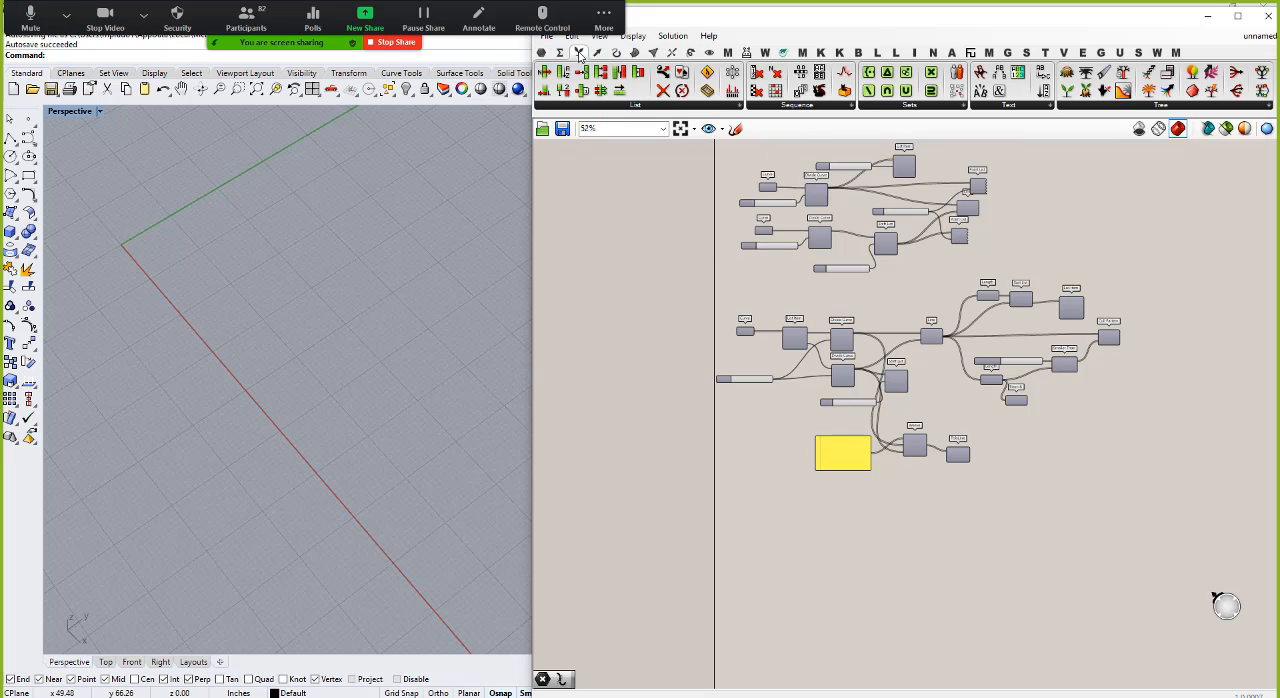
left_click(596, 52)
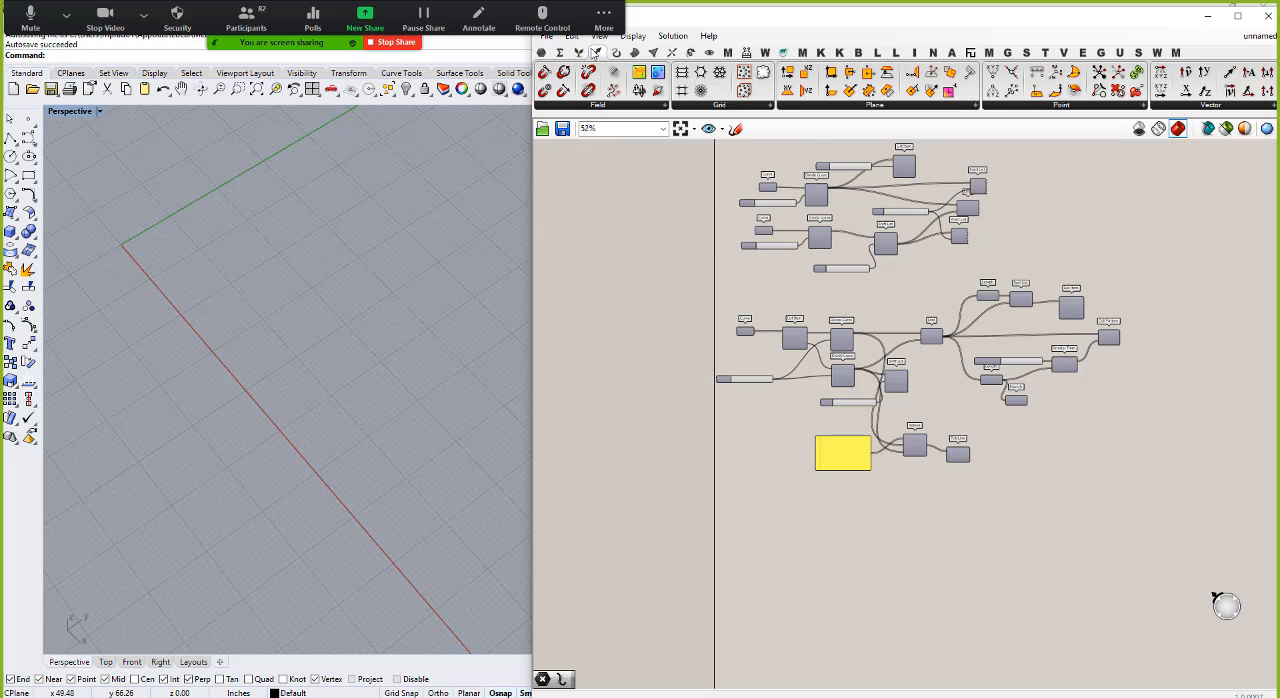
left_click(699, 73)
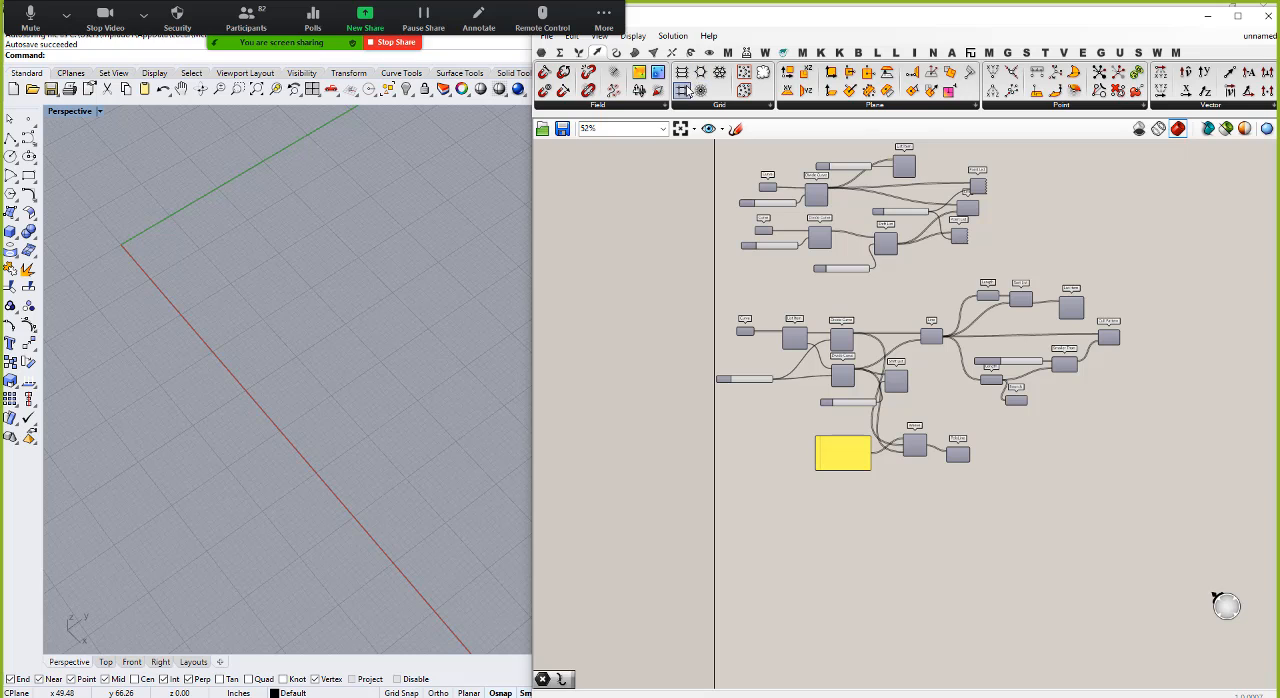
left_click(780, 545)
scroll(134, 249, "up", 13)
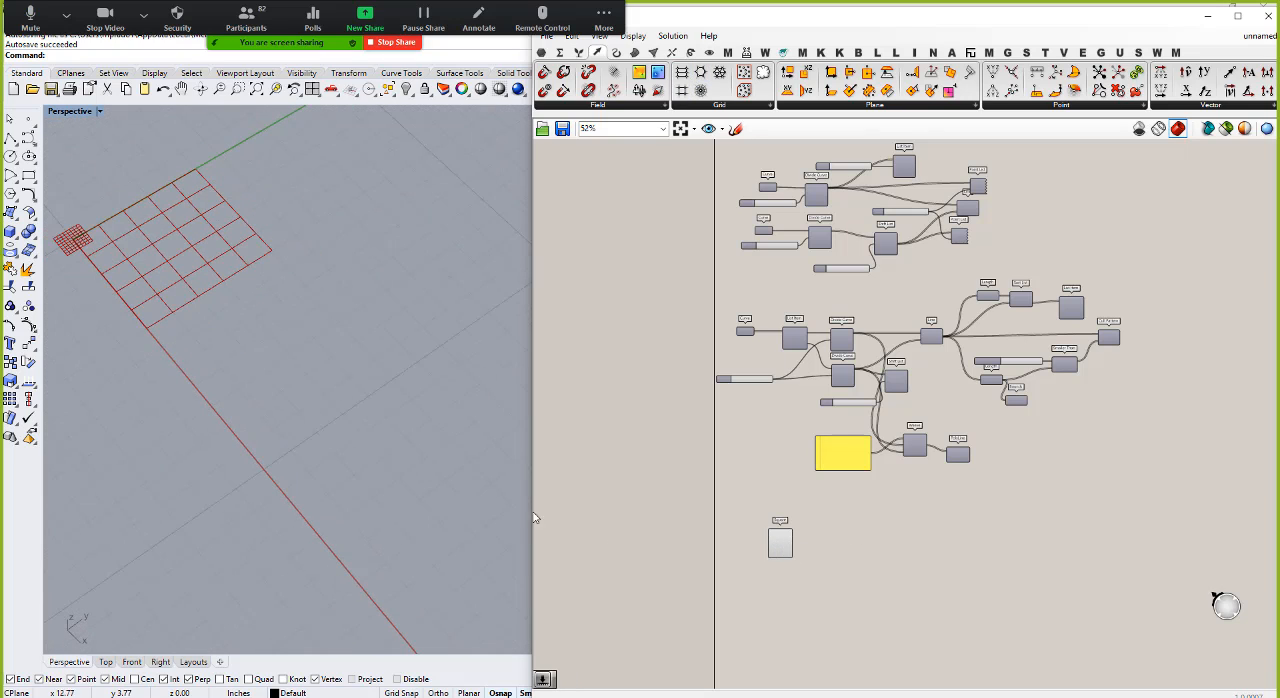
Step: Delete the Square grid component from the canvas
scroll(793, 555, "up", 1)
scroll(793, 558, "up", 7)
left_click(805, 525)
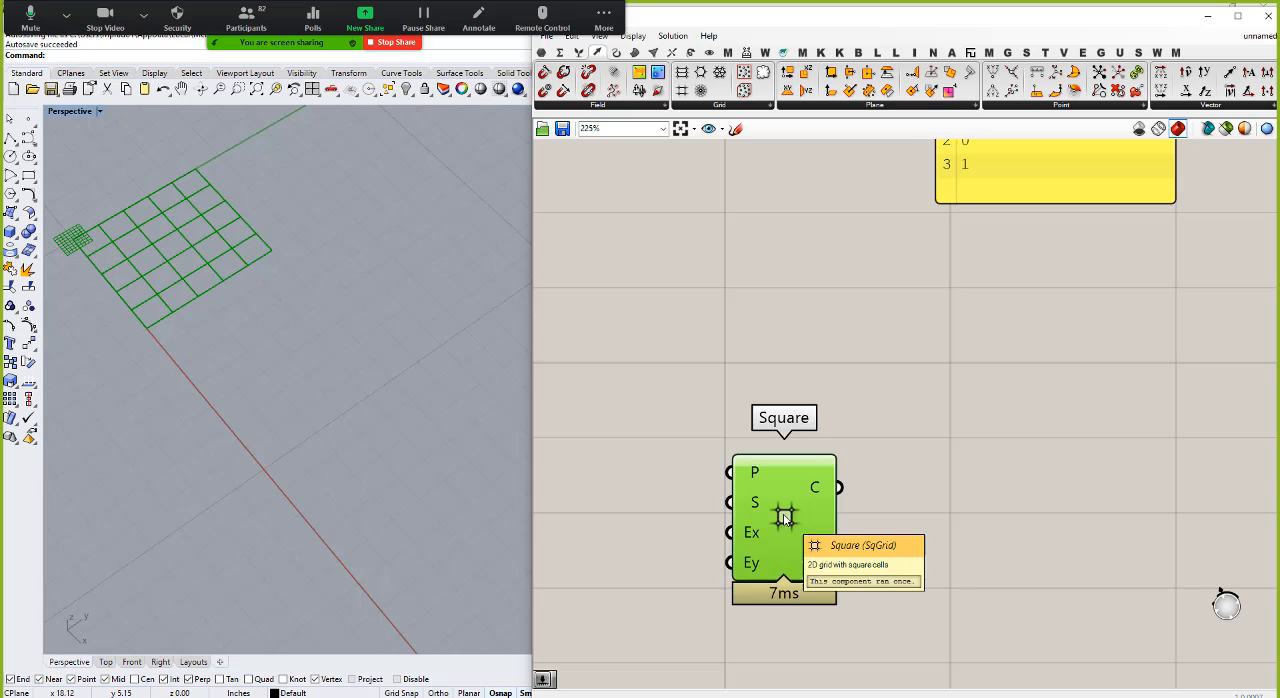
key("Delete")
scroll(847, 463, "down", 7)
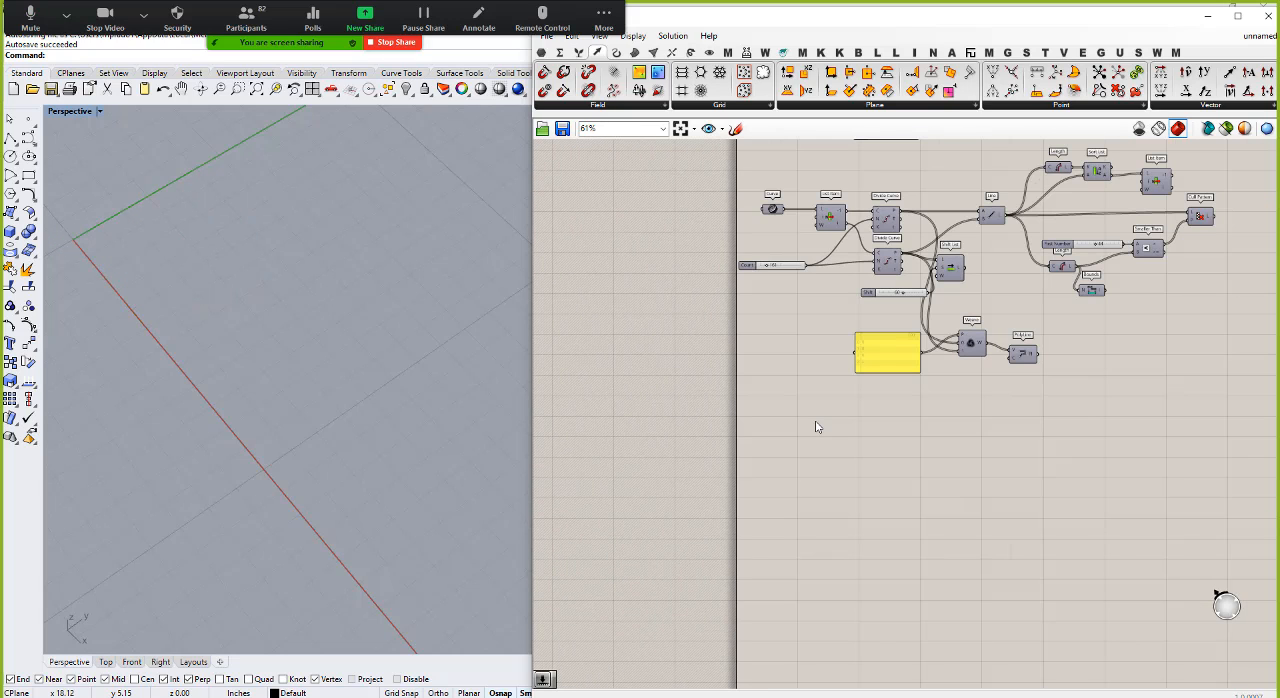
Step: Add a Series component in the empty area below the existing definitions and check its Start, Step and Count inputs
double_click(791, 470)
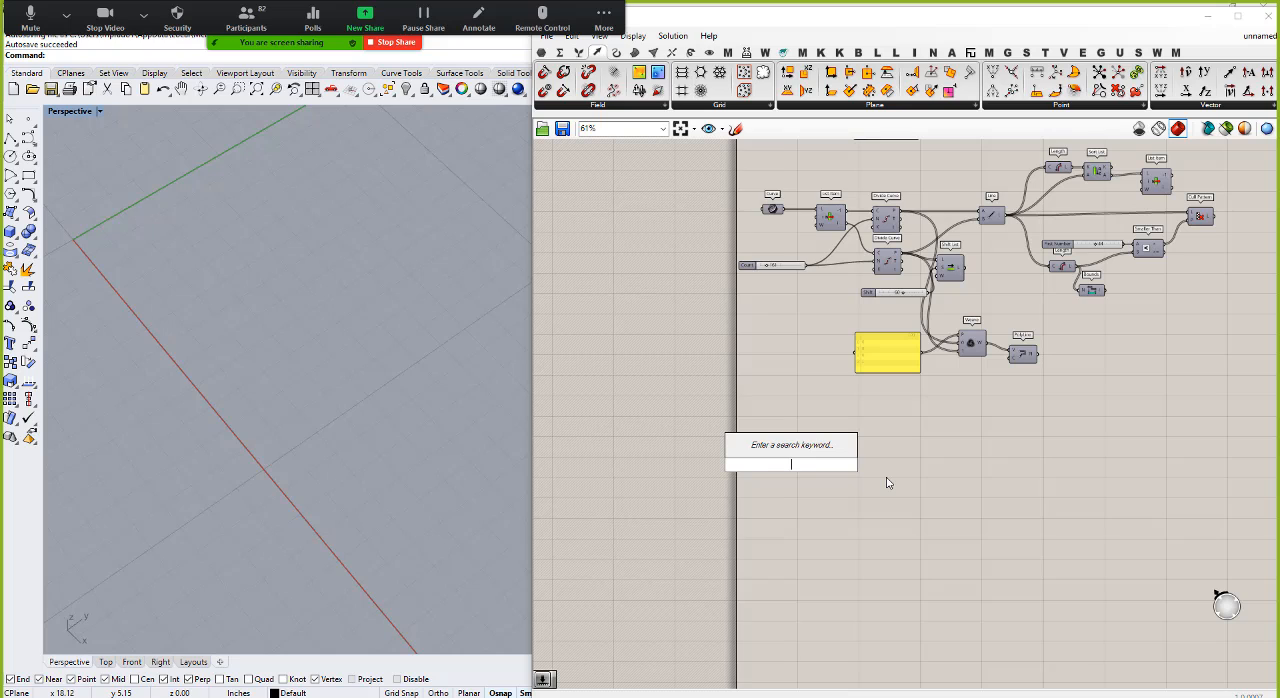
type("series")
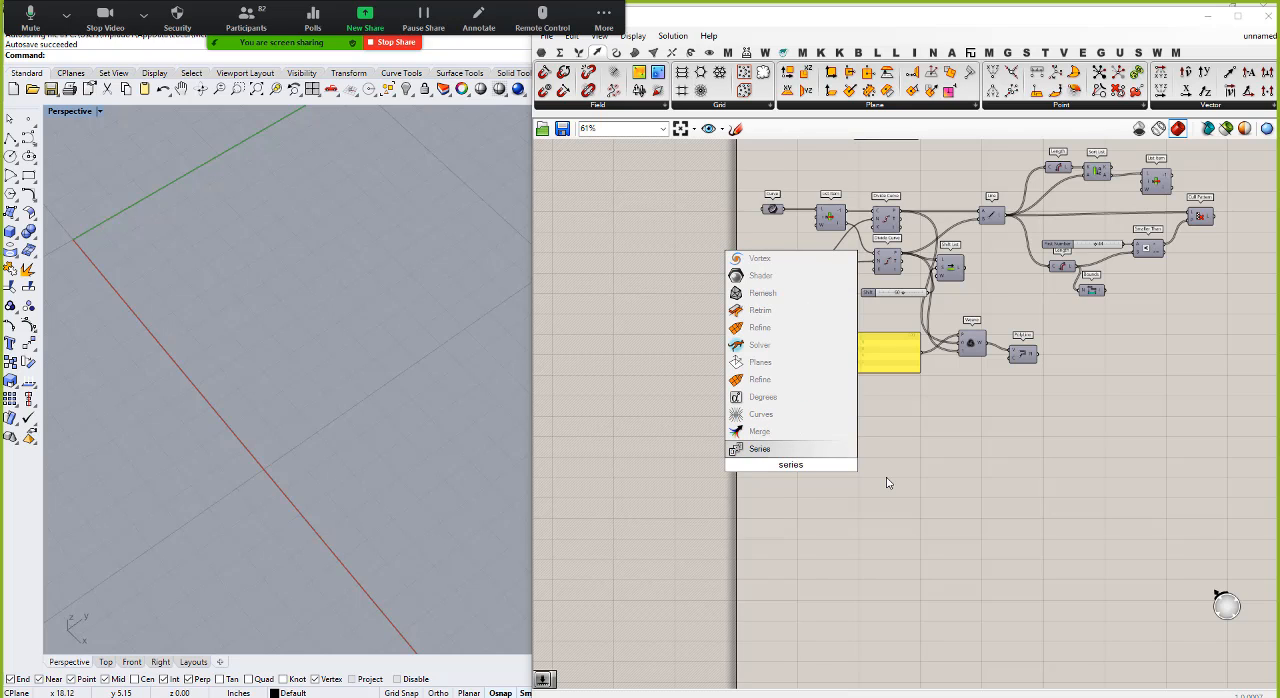
left_click(822, 449)
left_click(791, 465)
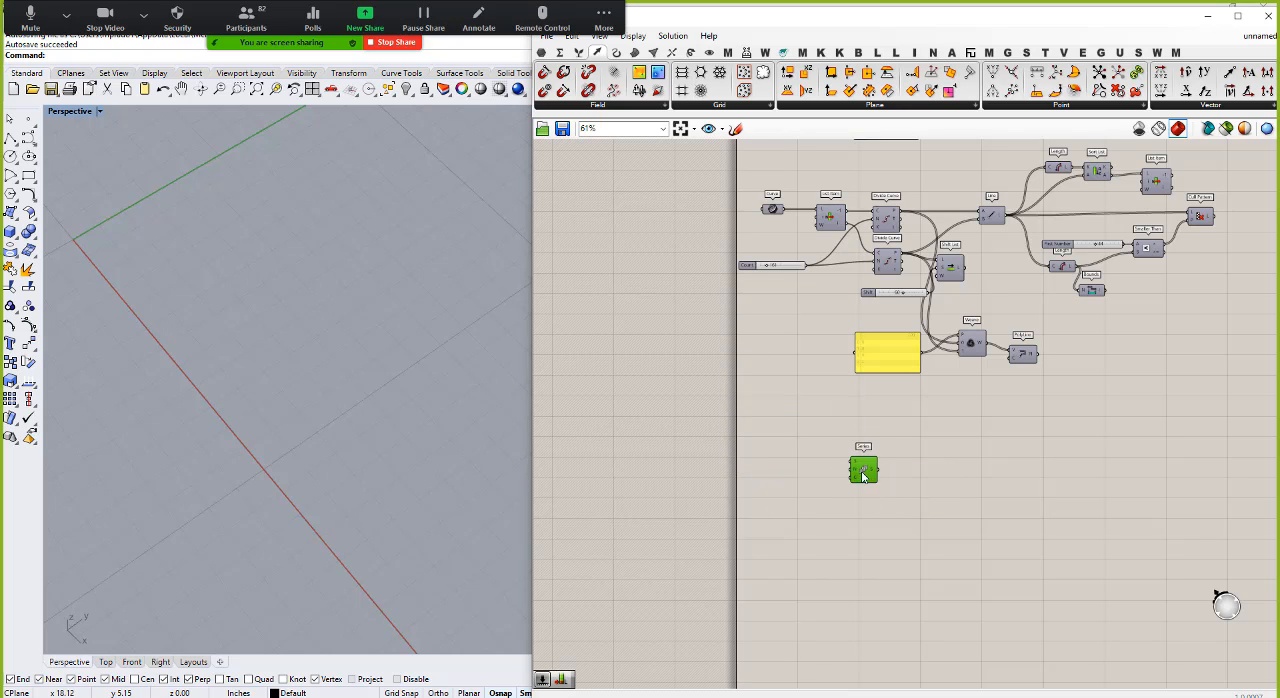
scroll(800, 466, "up", 6)
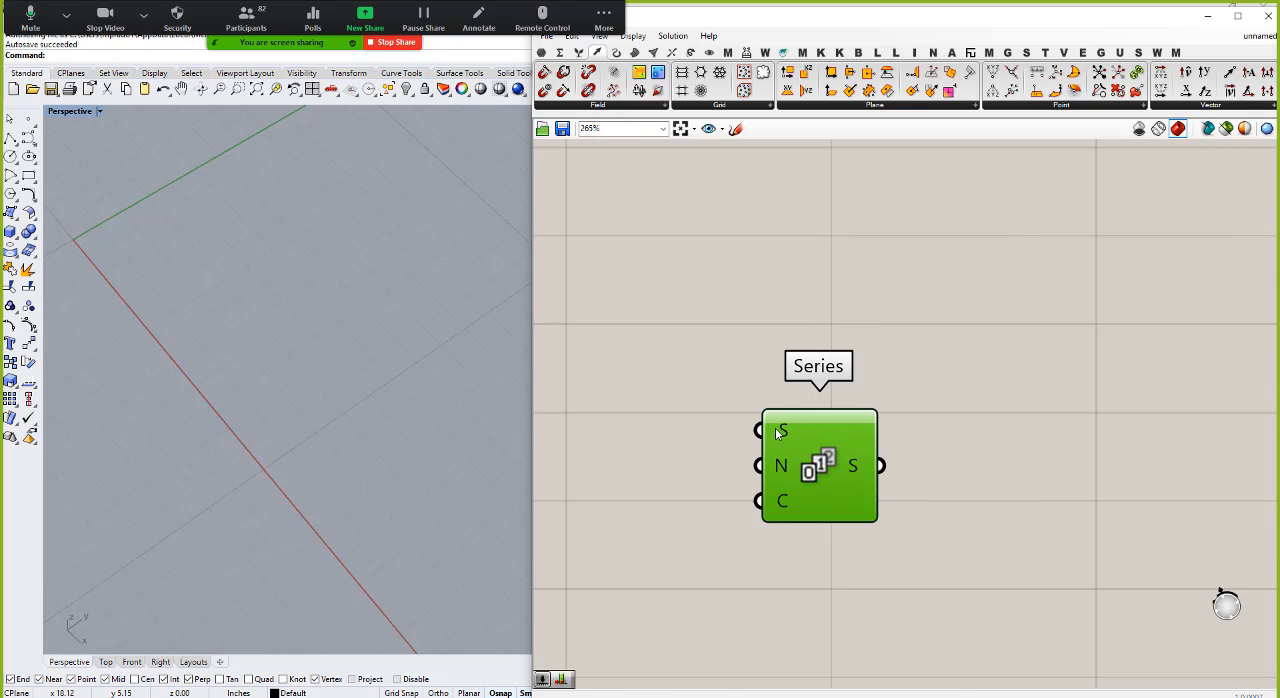
mouse_move(780, 432)
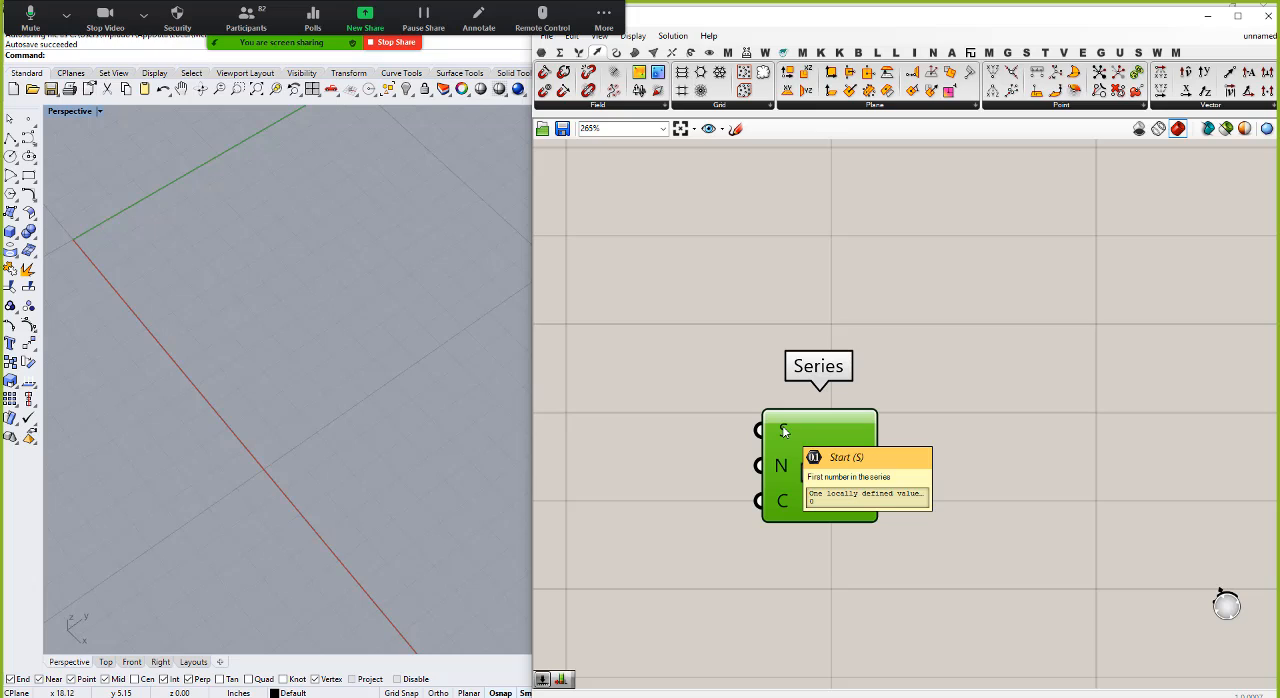
mouse_move(784, 469)
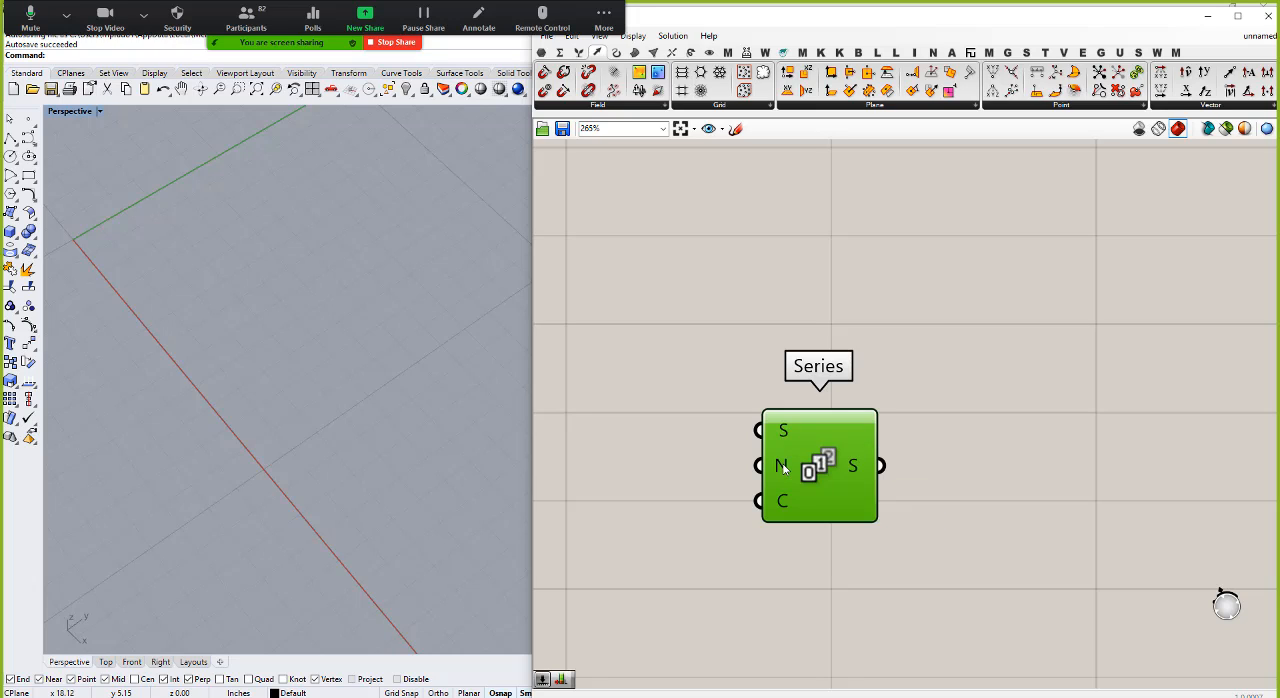
mouse_move(786, 507)
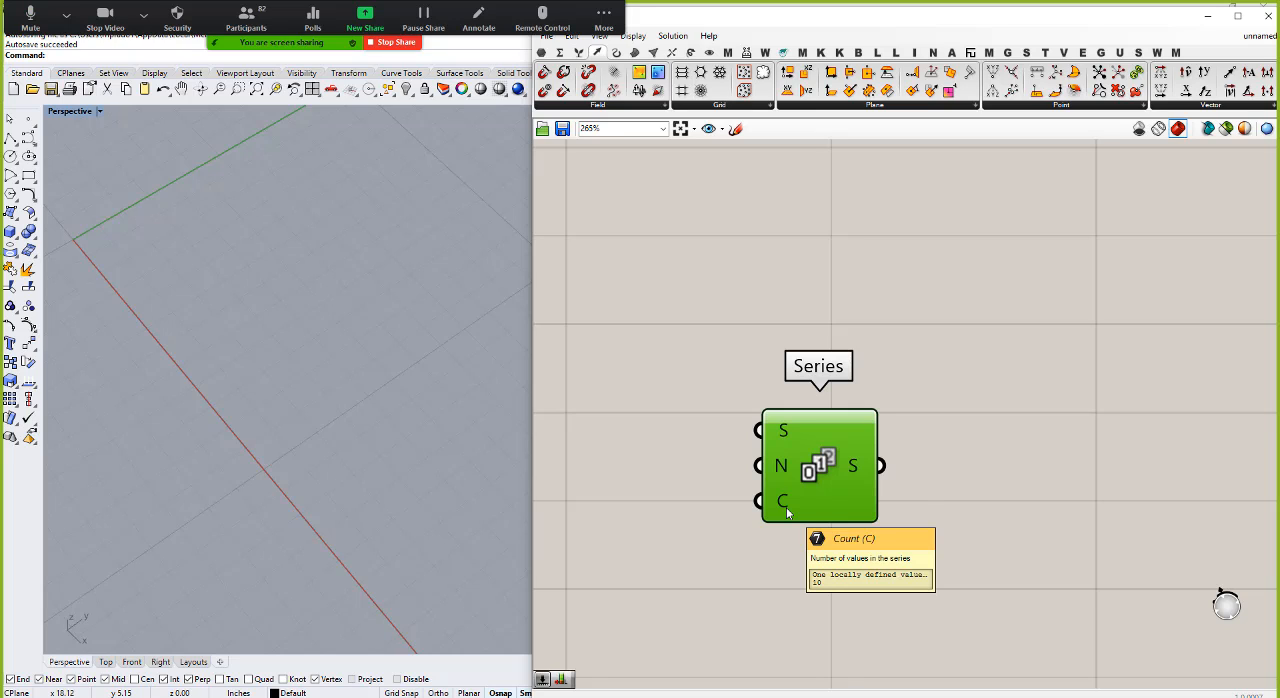
Step: Add a Panel beside the Series component, connect it to the Series output and enlarge it to show the whole list
left_click(541, 53)
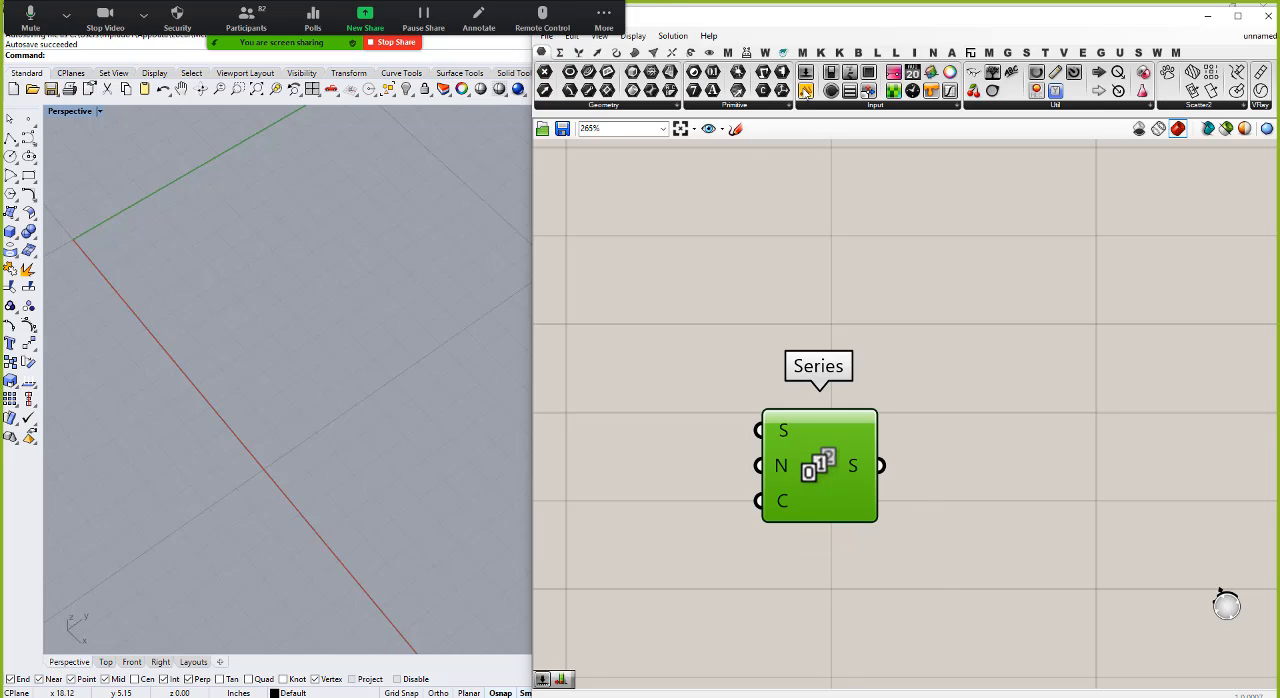
left_click_drag(805, 91, 1000, 456)
left_click_drag(923, 462, 883, 466)
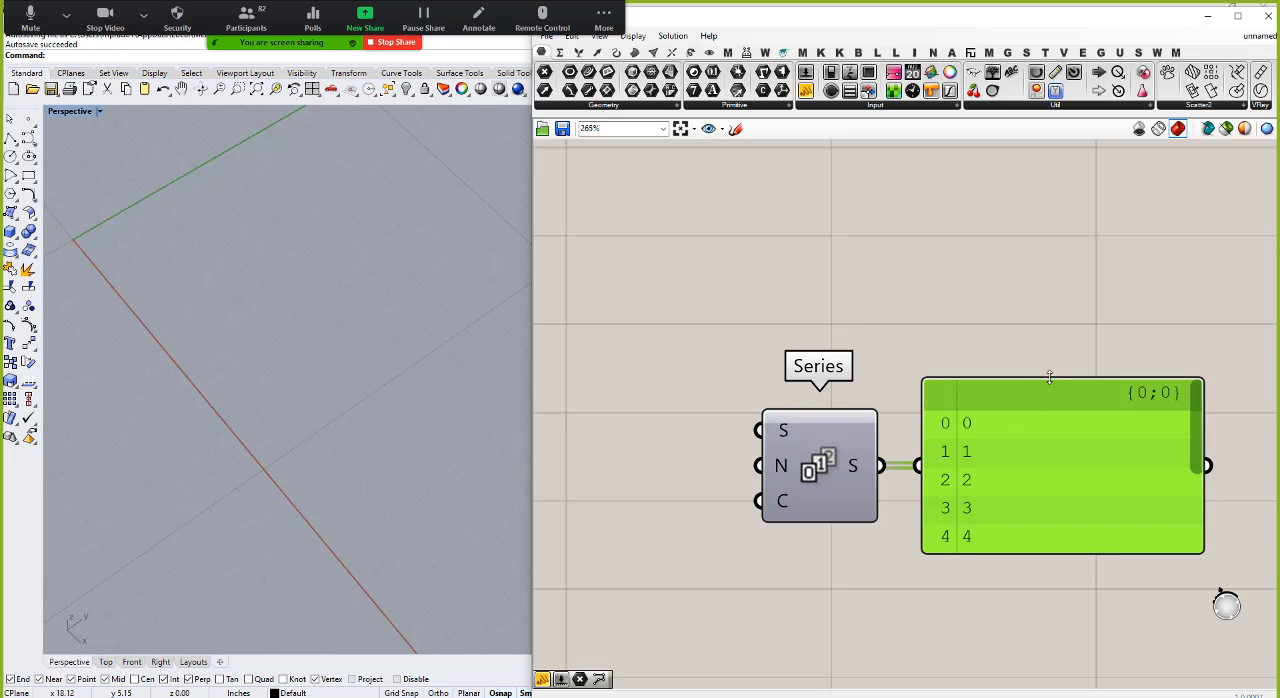
left_click_drag(1050, 378, 1056, 465)
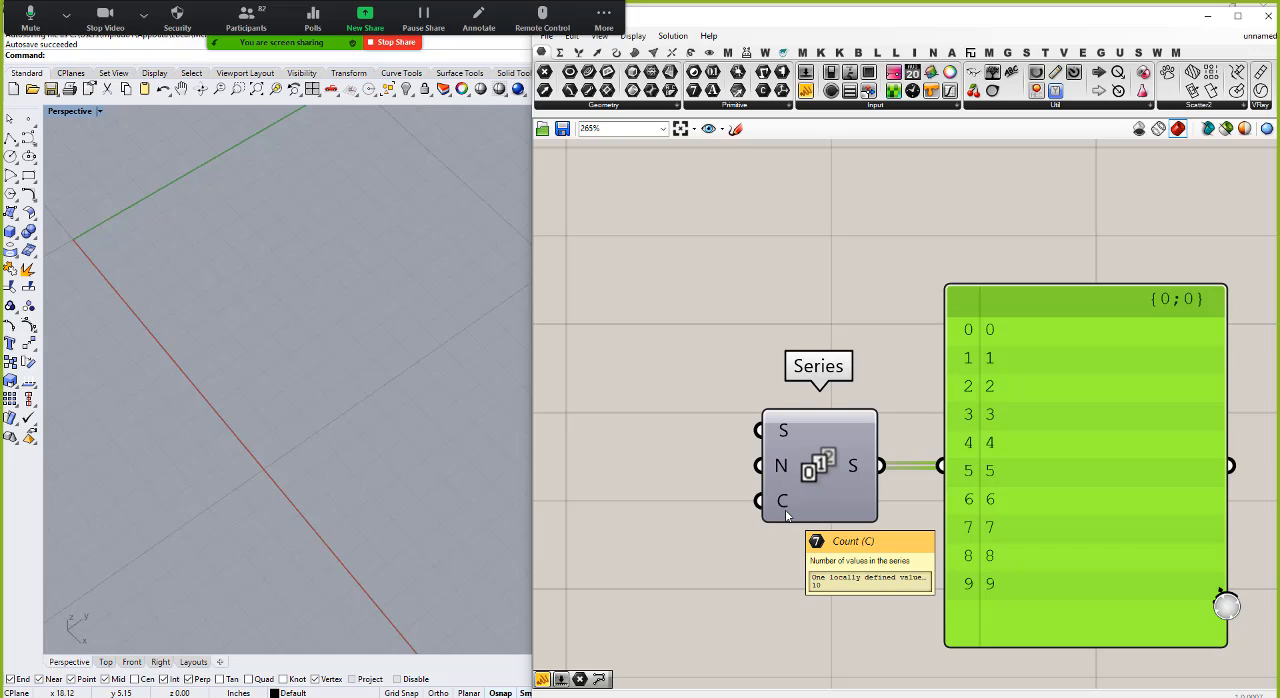
Step: Connect a new number slider to the Step input of the Series component and set it to 5
double_click(652, 465)
type("1")
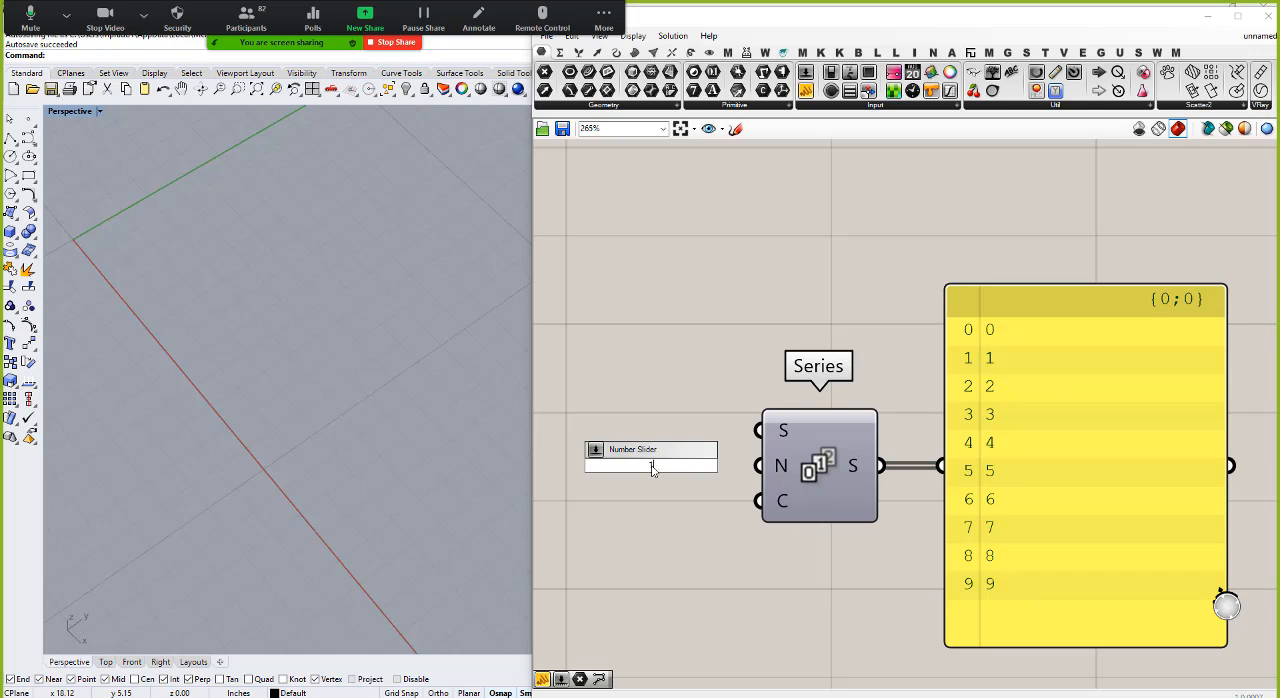
key("Return")
left_click_drag(691, 470, 631, 466)
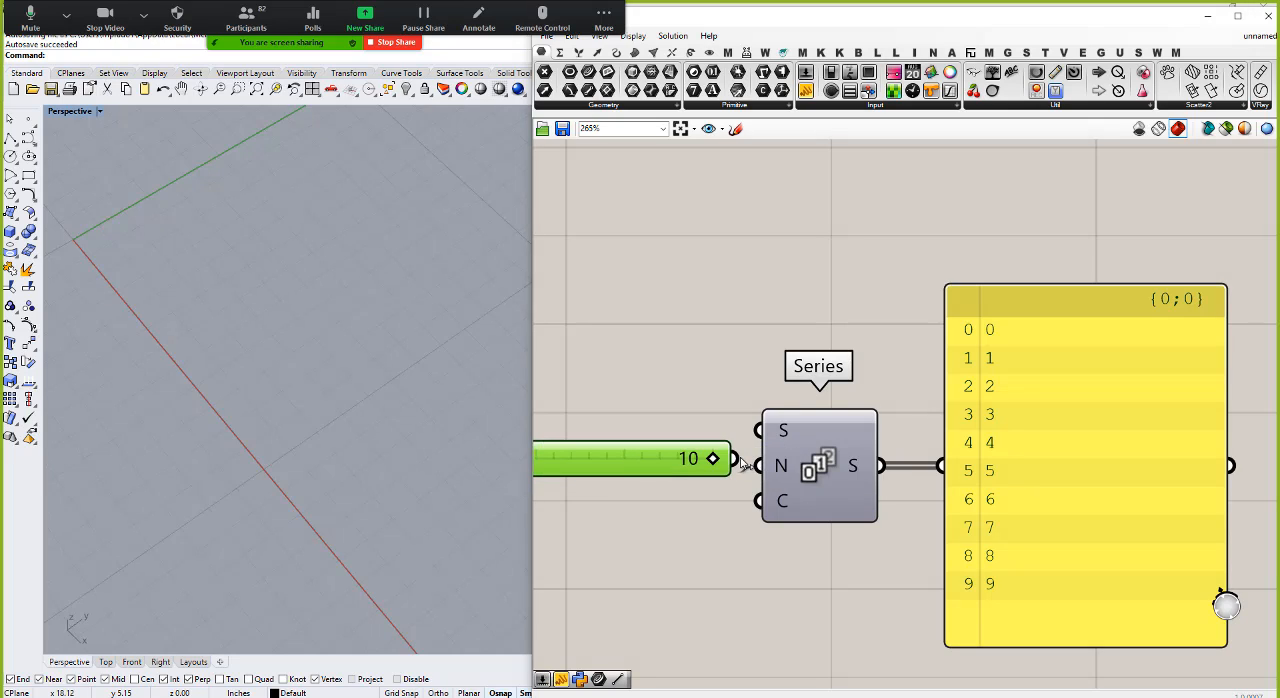
left_click_drag(735, 459, 758, 465)
left_click_drag(674, 462, 620, 467)
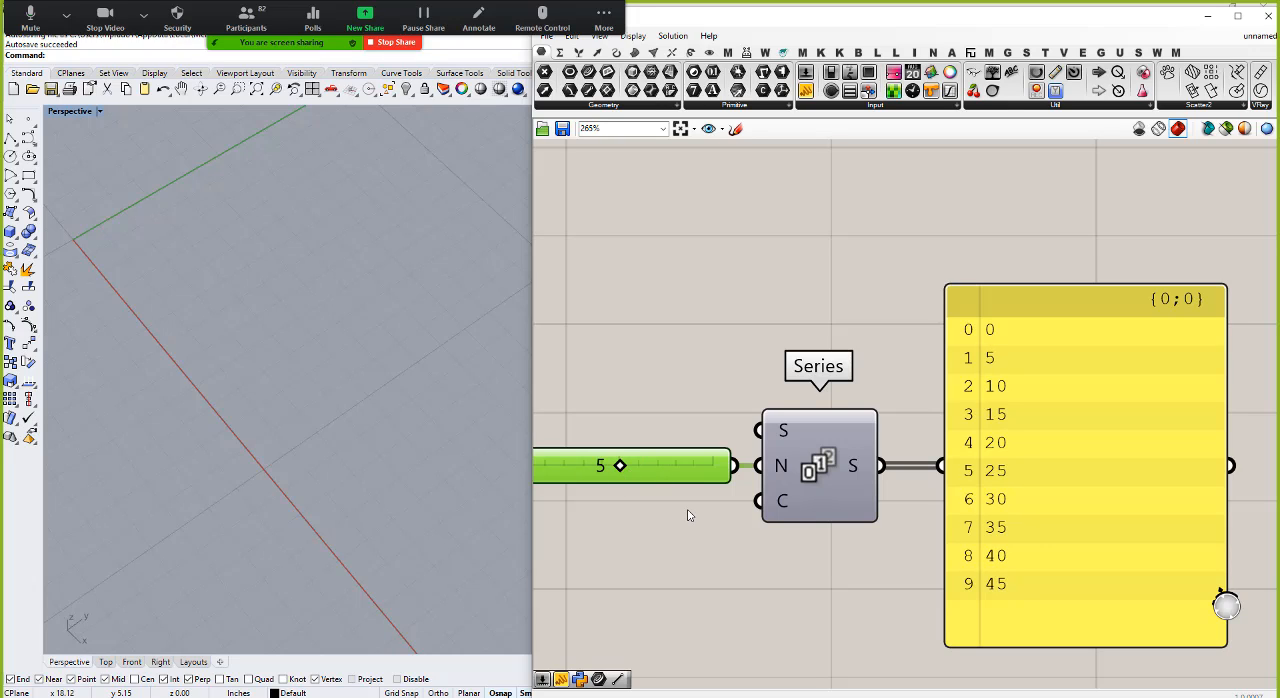
Step: Add a Range component and place it directly below the Series component
double_click(775, 578)
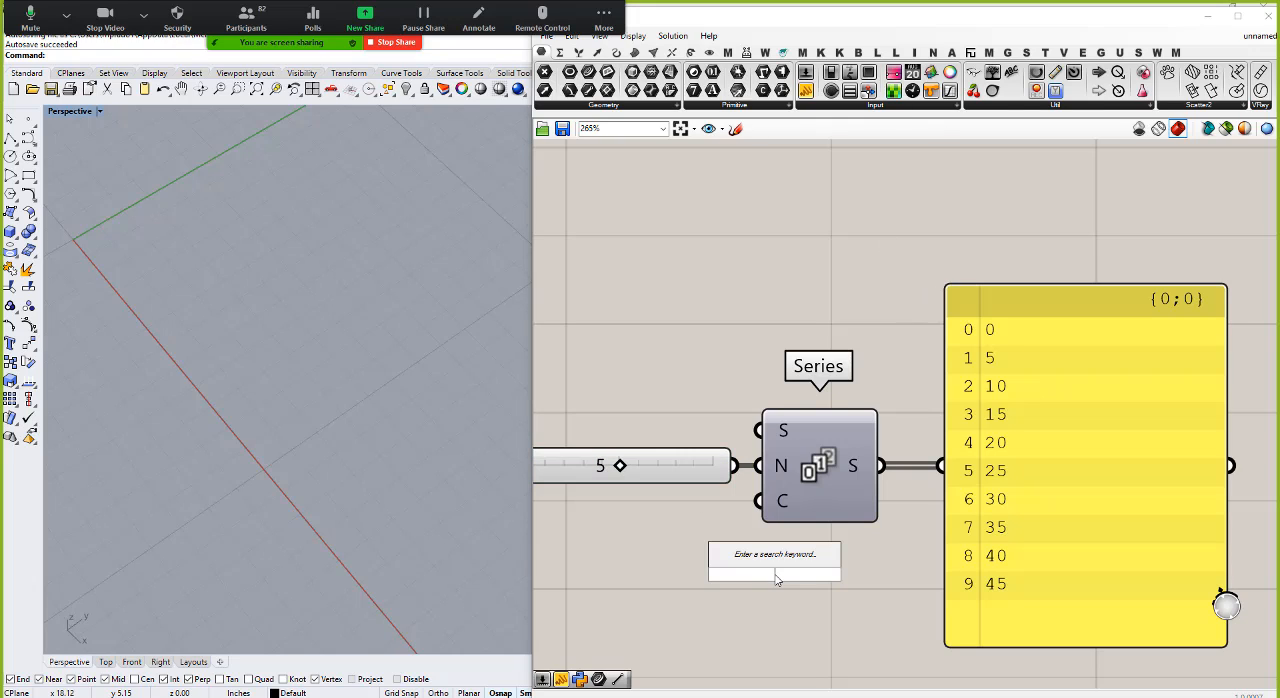
type("range")
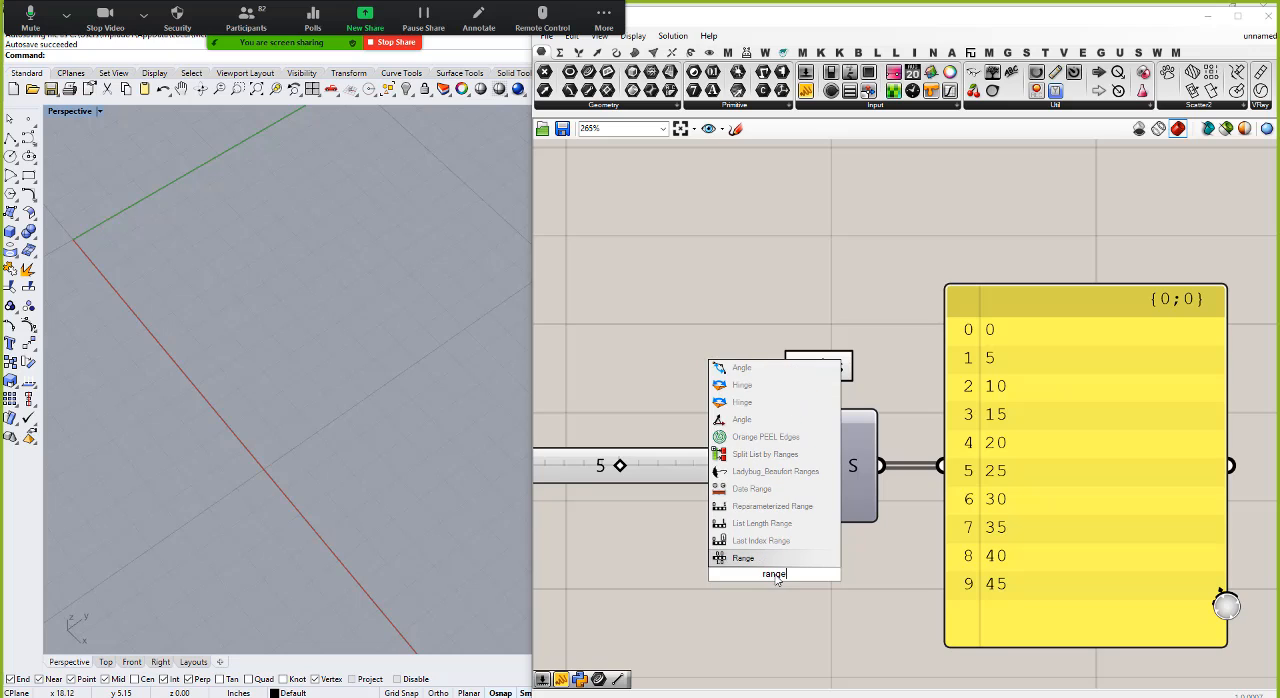
key("Return")
left_click_drag(775, 580, 820, 638)
scroll(877, 440, "down", 4)
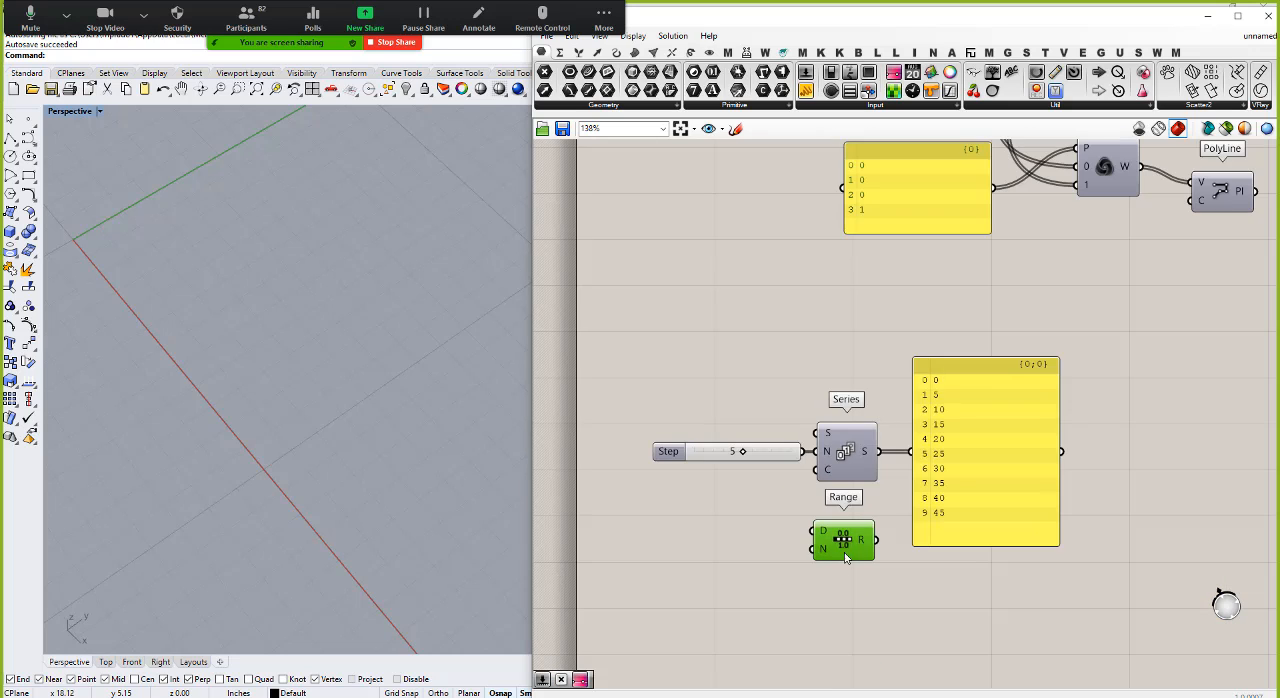
scroll(840, 564, "up", 2)
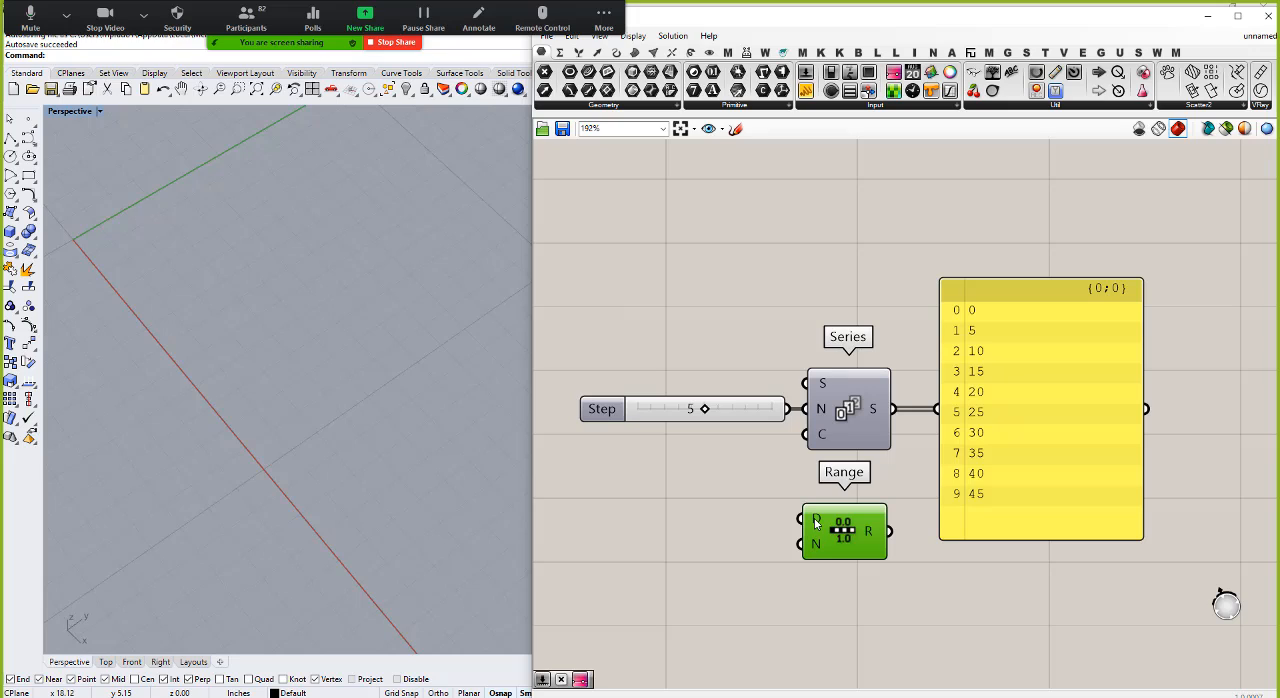
Step: Connect a new number slider with the value 10 to the Domain input of the Range component
mouse_move(815, 523)
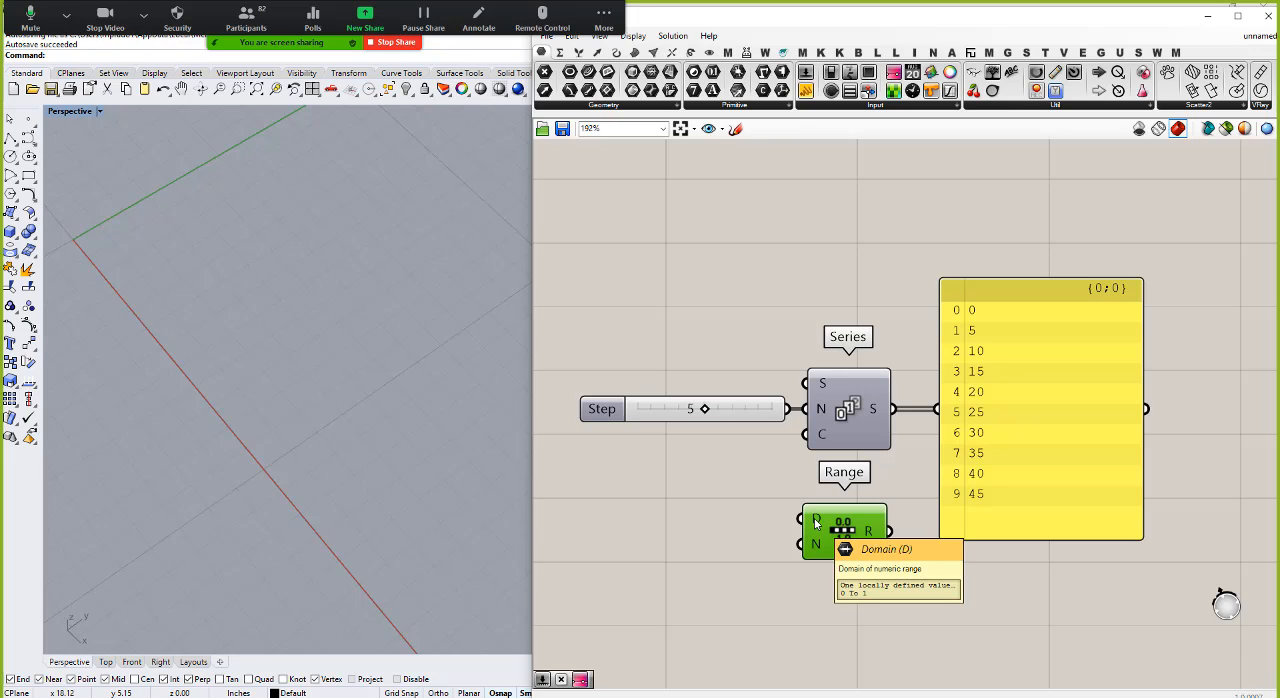
double_click(653, 521)
type("10")
key("Return")
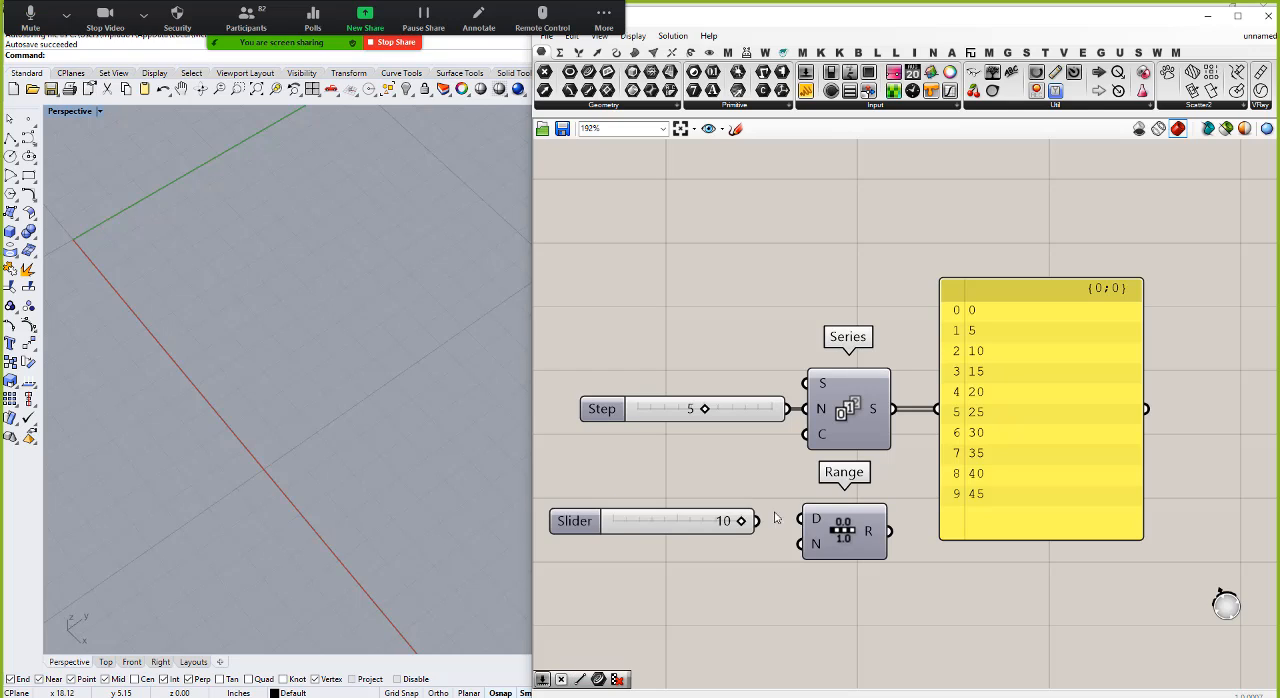
left_click_drag(757, 521, 826, 520)
mouse_move(815, 523)
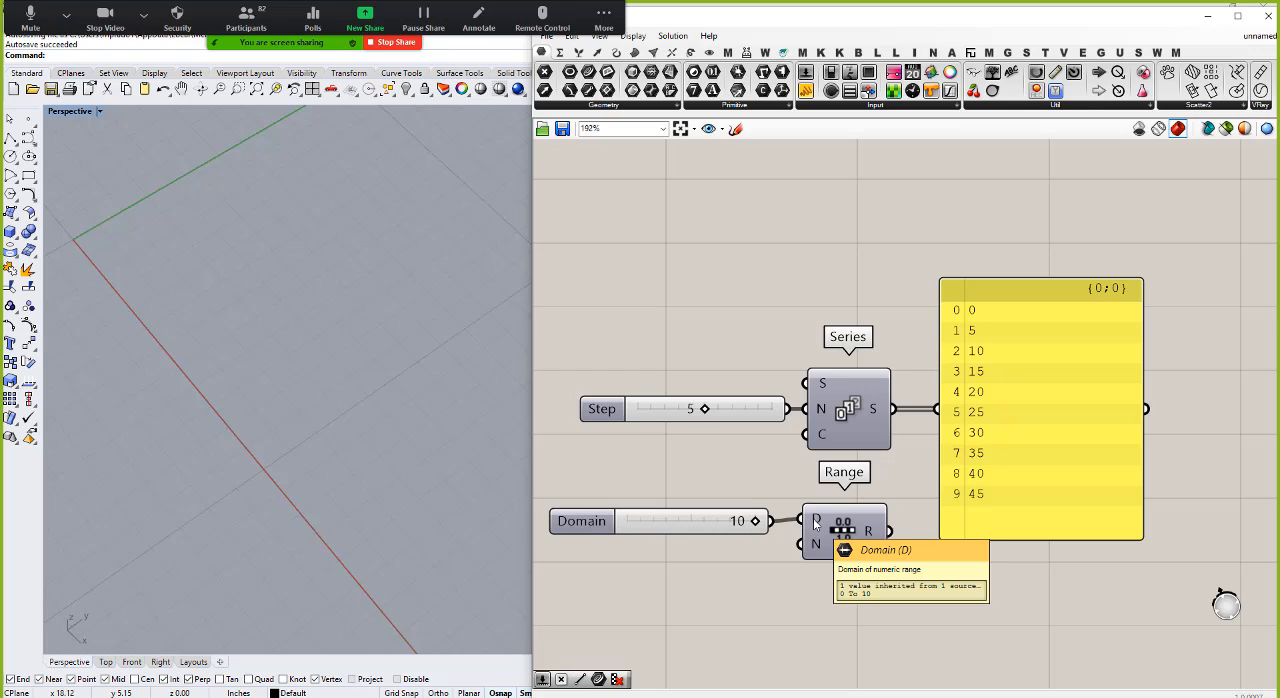
mouse_move(816, 546)
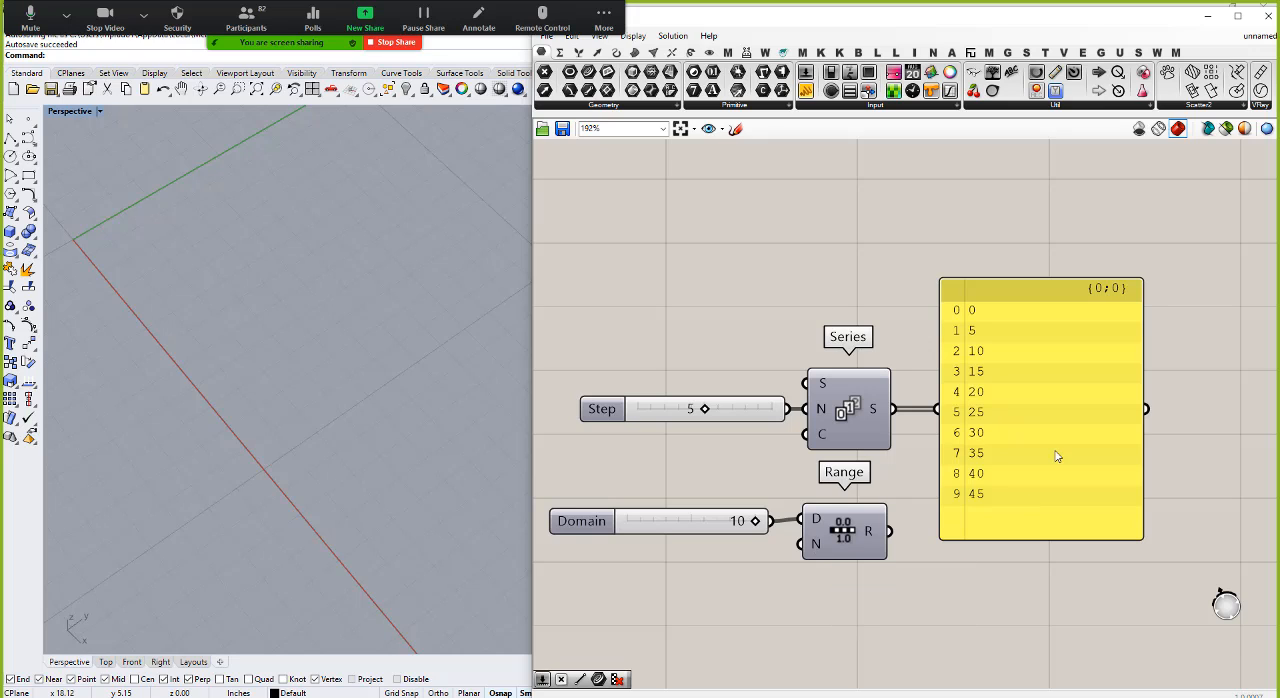
Step: Move the Series panel up and connect a second Panel to the Range output, enlarged to show all its values
left_click_drag(1057, 451, 1087, 325)
left_click_drag(812, 93, 1046, 590)
left_click_drag(890, 532, 941, 587)
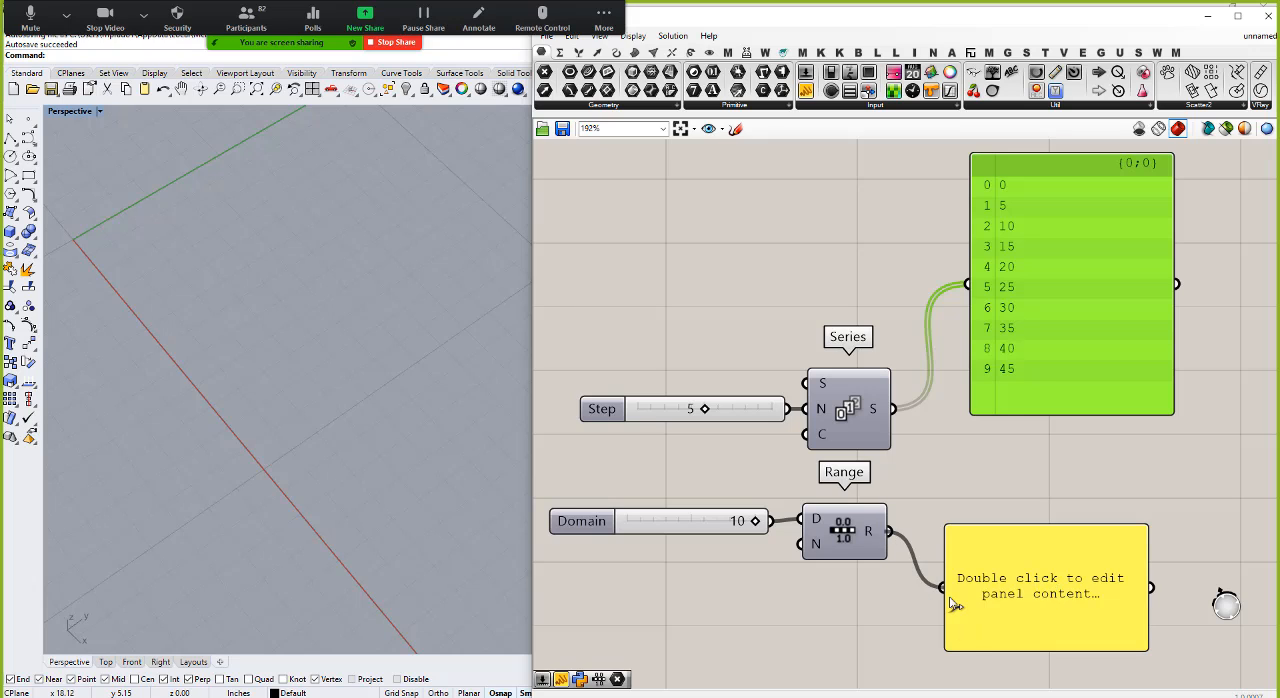
left_click_drag(1056, 525, 1050, 452)
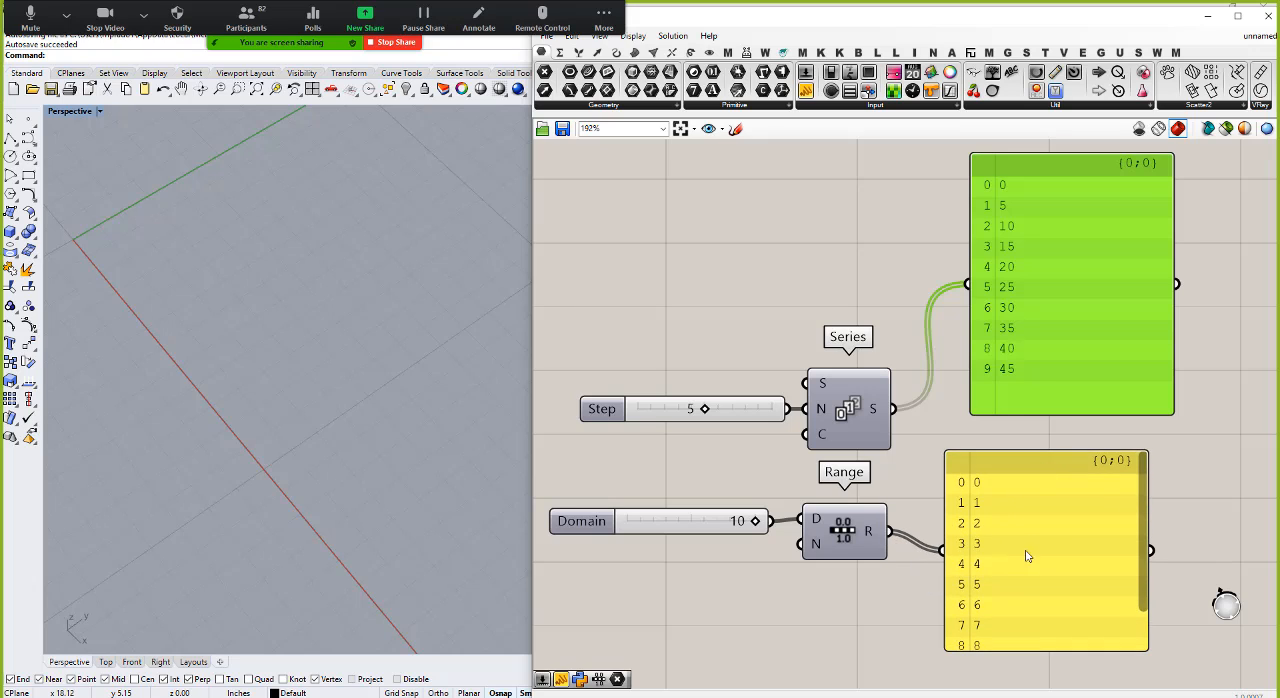
mouse_move(1026, 552)
left_mouse_down()
mouse_move(1066, 523)
mouse_move(1046, 550)
left_mouse_up()
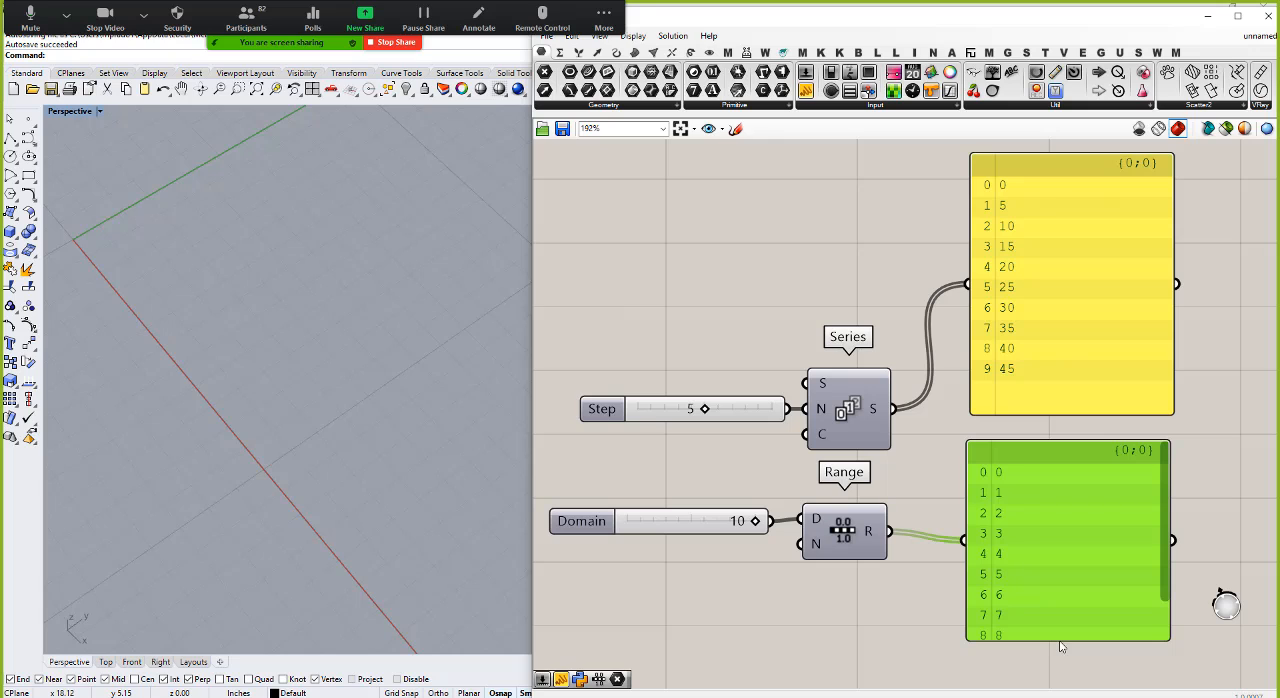
left_click_drag(1060, 640, 1062, 691)
scroll(1039, 451, "down", 3)
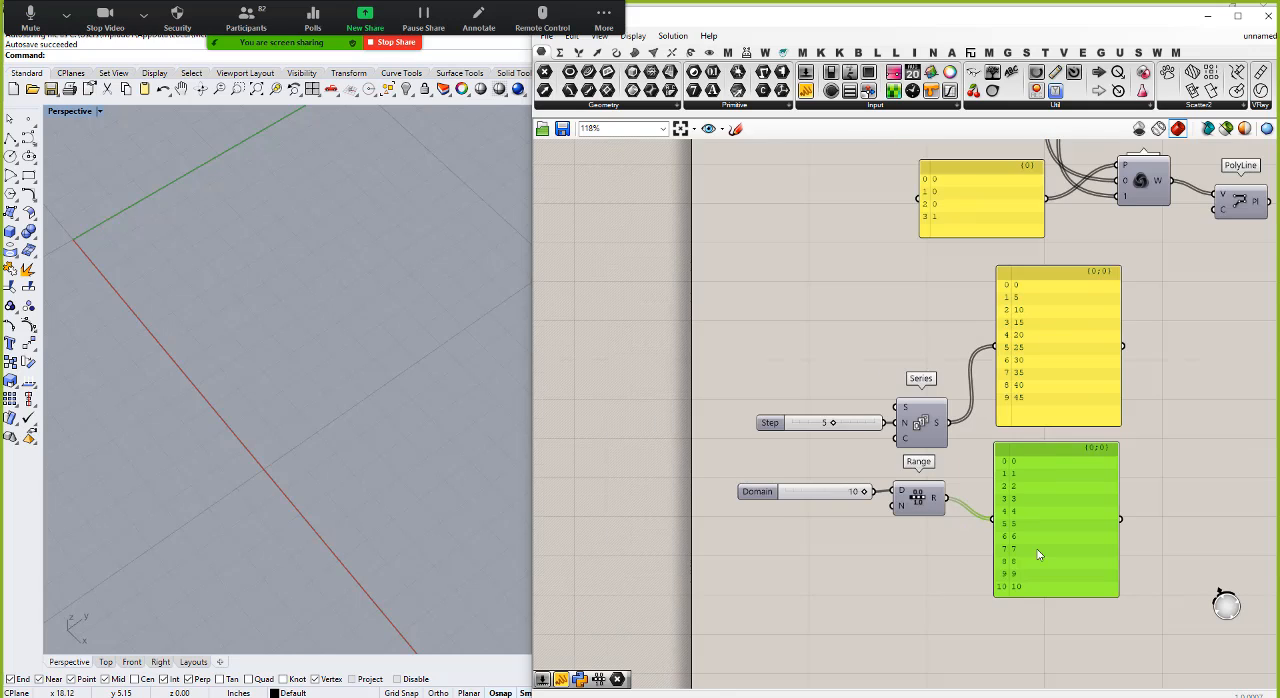
scroll(1040, 555, "up", 2)
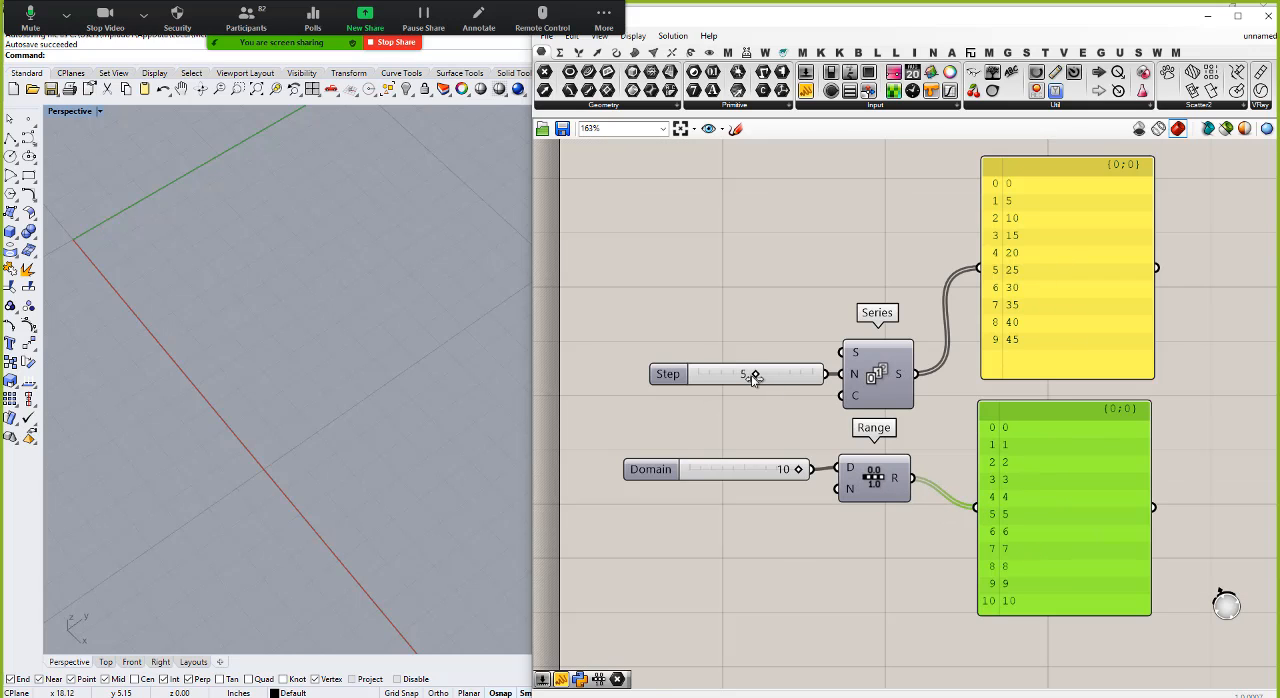
Step: Set the Step slider of the Series to 1 and the Domain slider of the Range to 8
left_click_drag(754, 377, 706, 375)
left_click_drag(796, 470, 776, 470)
Step: Delete the Range component together with its Domain slider and its output panel
left_click_drag(1030, 640, 730, 469)
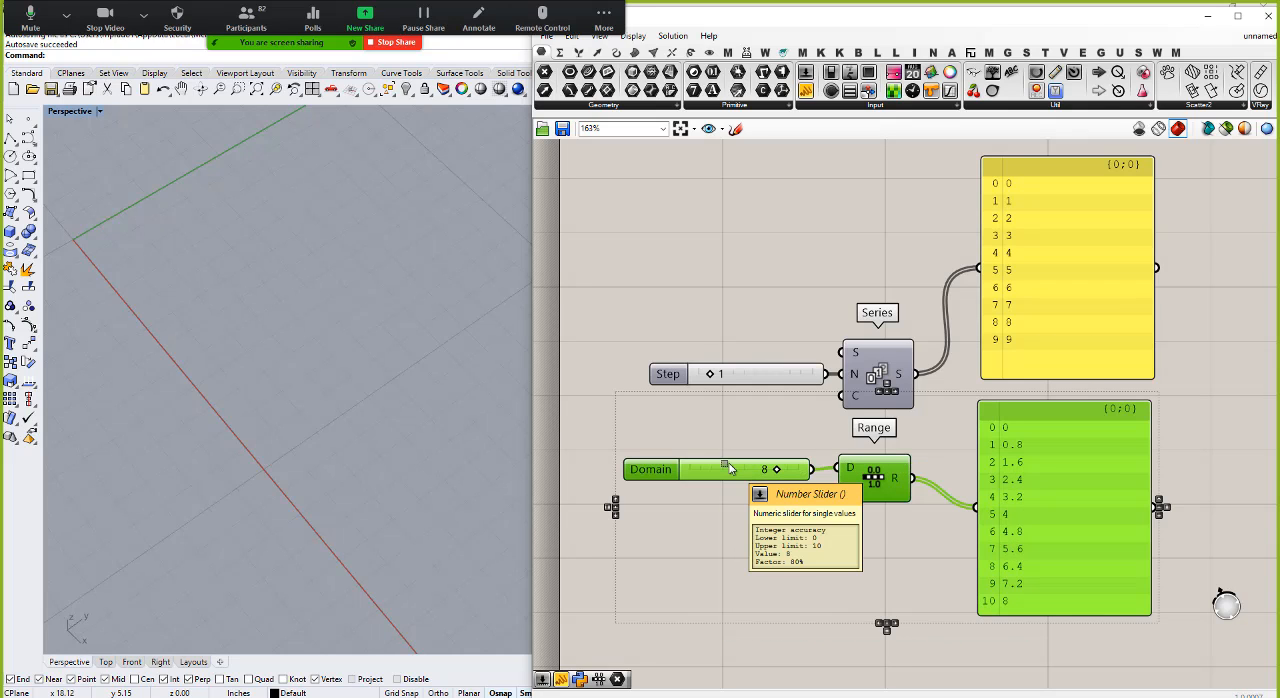
key("Delete")
left_click(1076, 260)
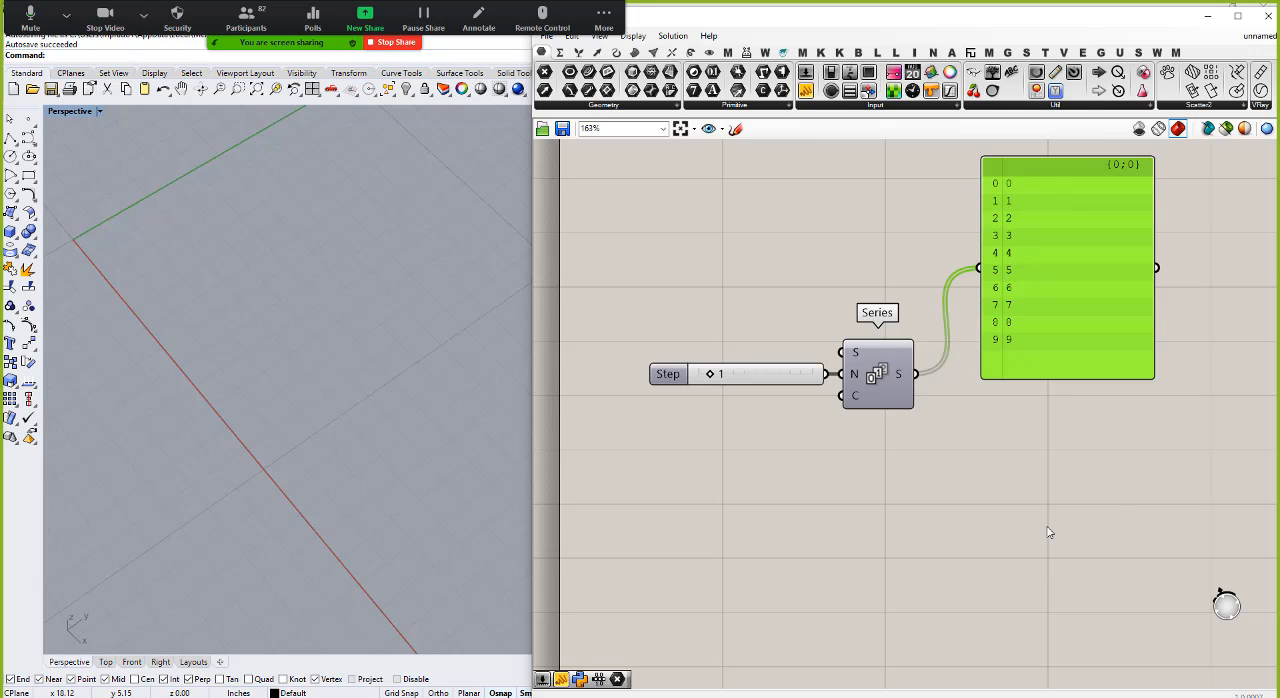
Step: Add a Construct Point component below the Series panel and check its X coordinate input
double_click(1042, 490)
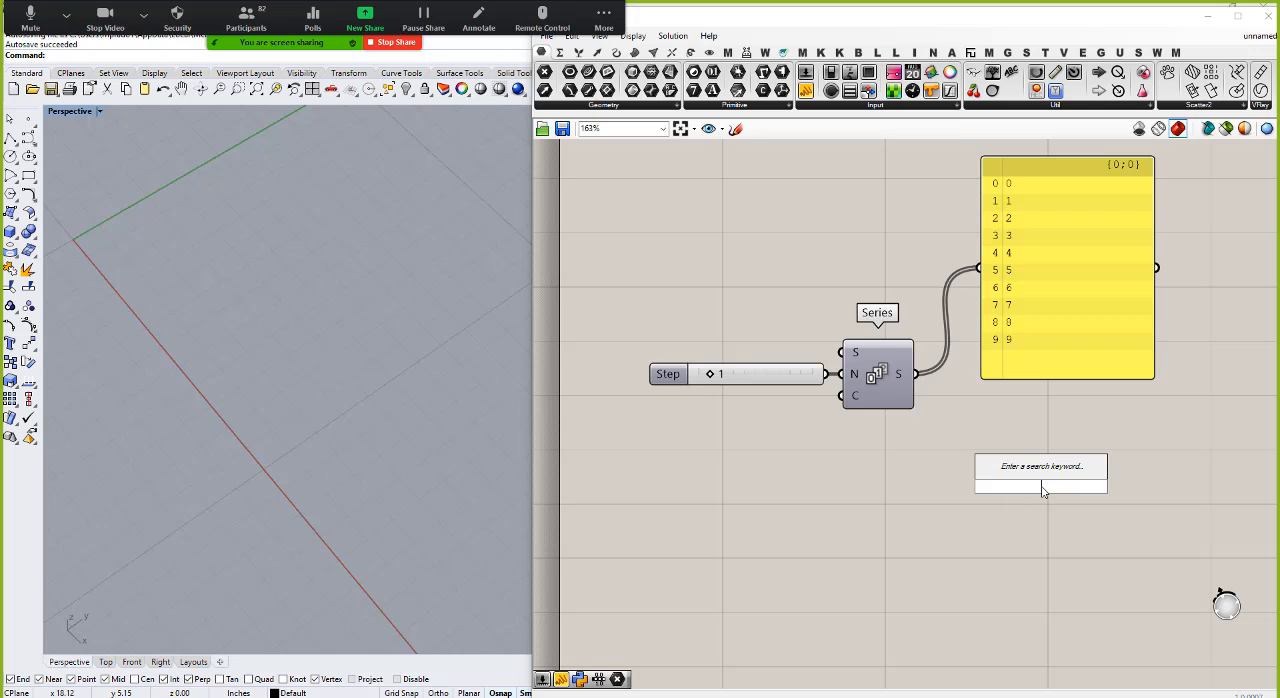
type("point")
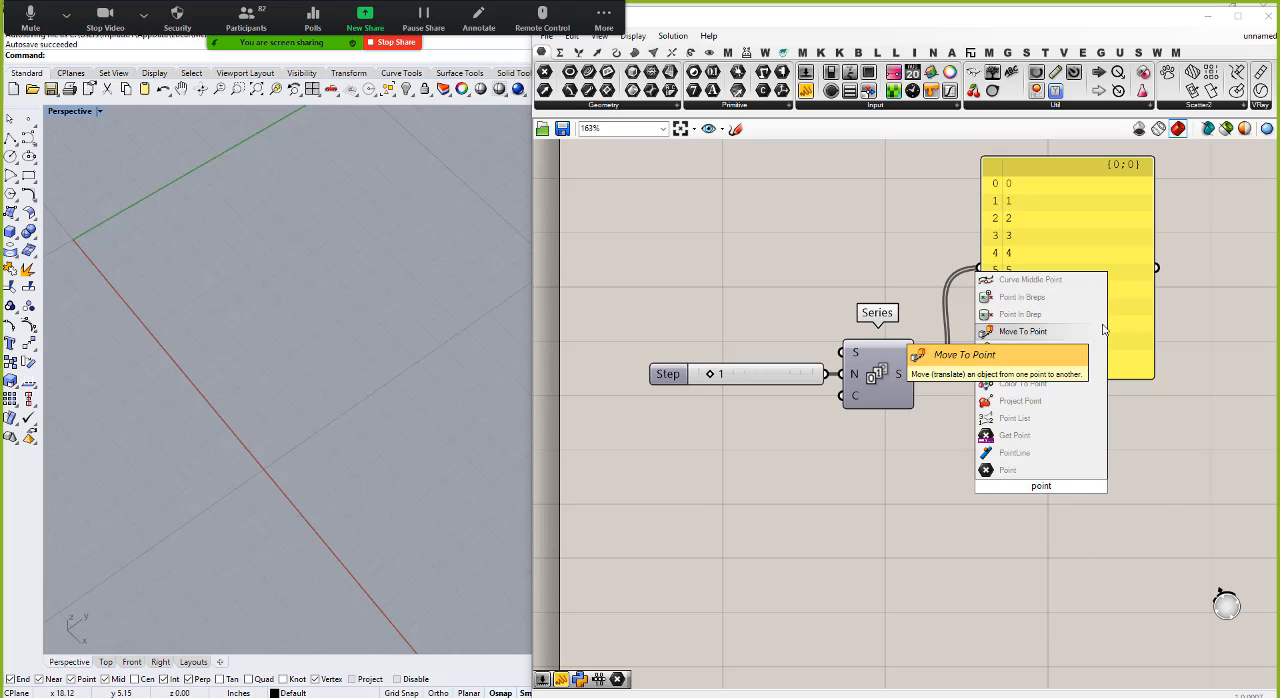
key("Home")
type("construct")
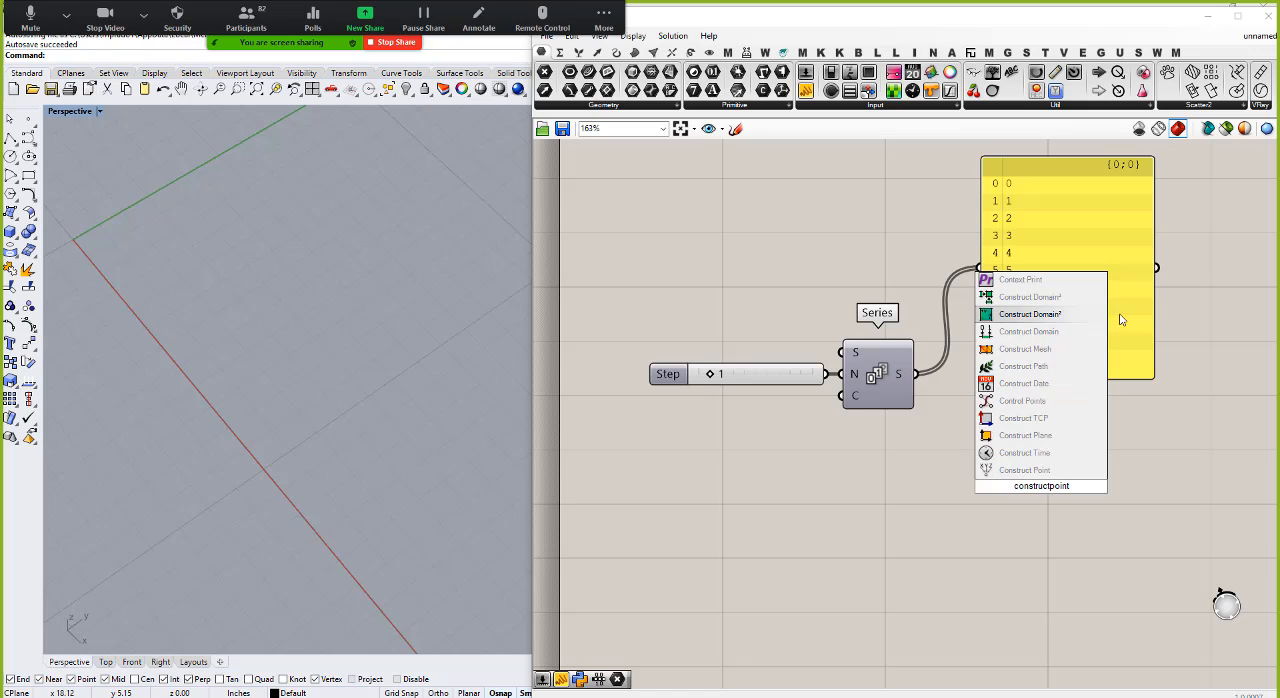
left_click(1045, 469)
left_click_drag(1060, 477, 1058, 454)
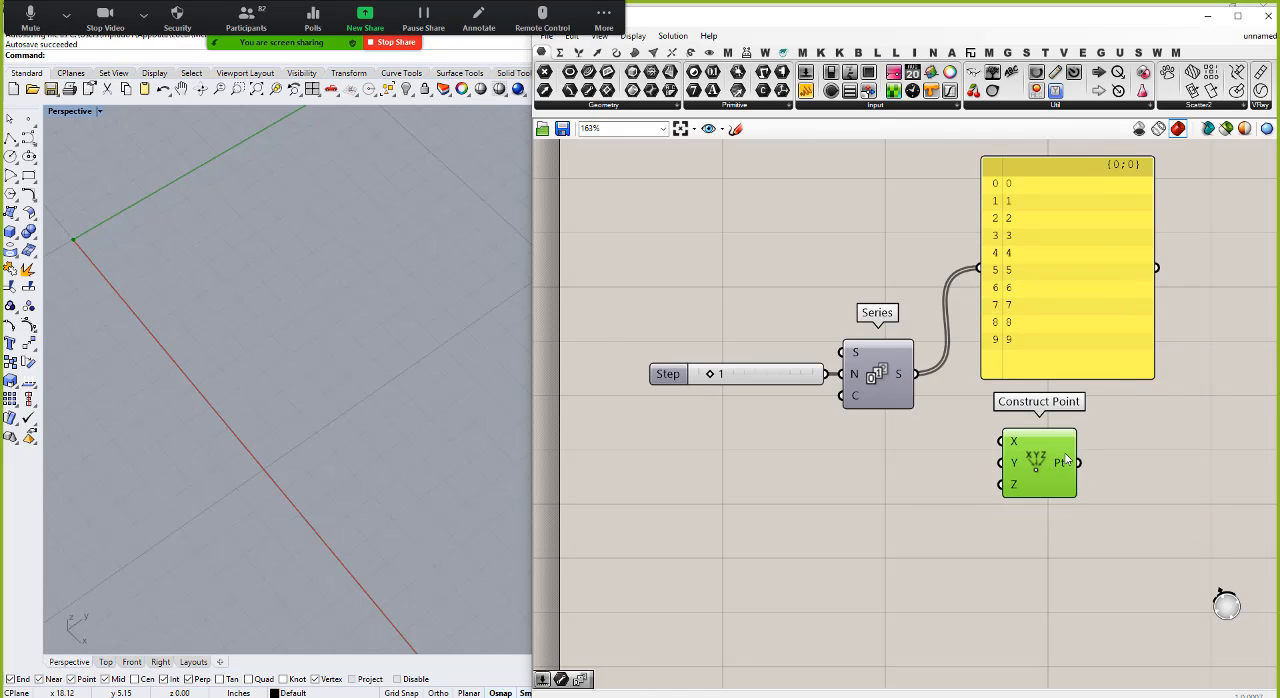
left_click(953, 541)
mouse_move(1013, 445)
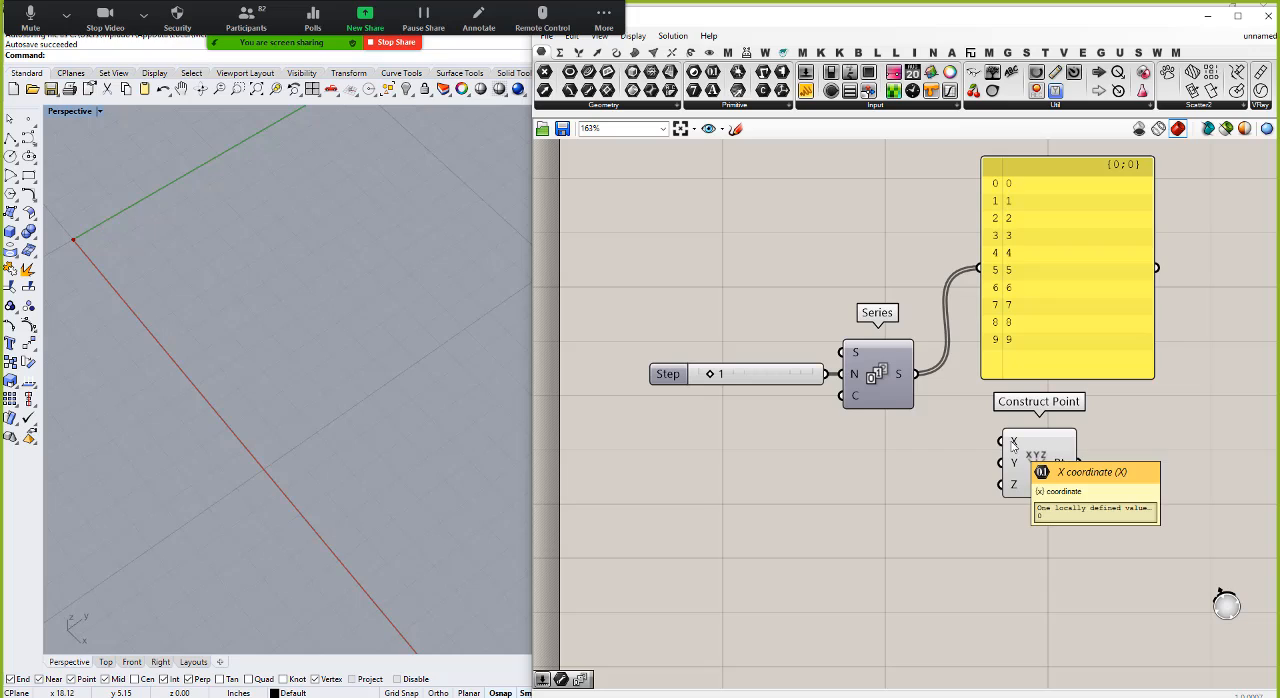
Step: Connect the Series output to the X and Y inputs of Construct Point, moving the number panel up to make room
left_click_drag(916, 375, 1003, 441)
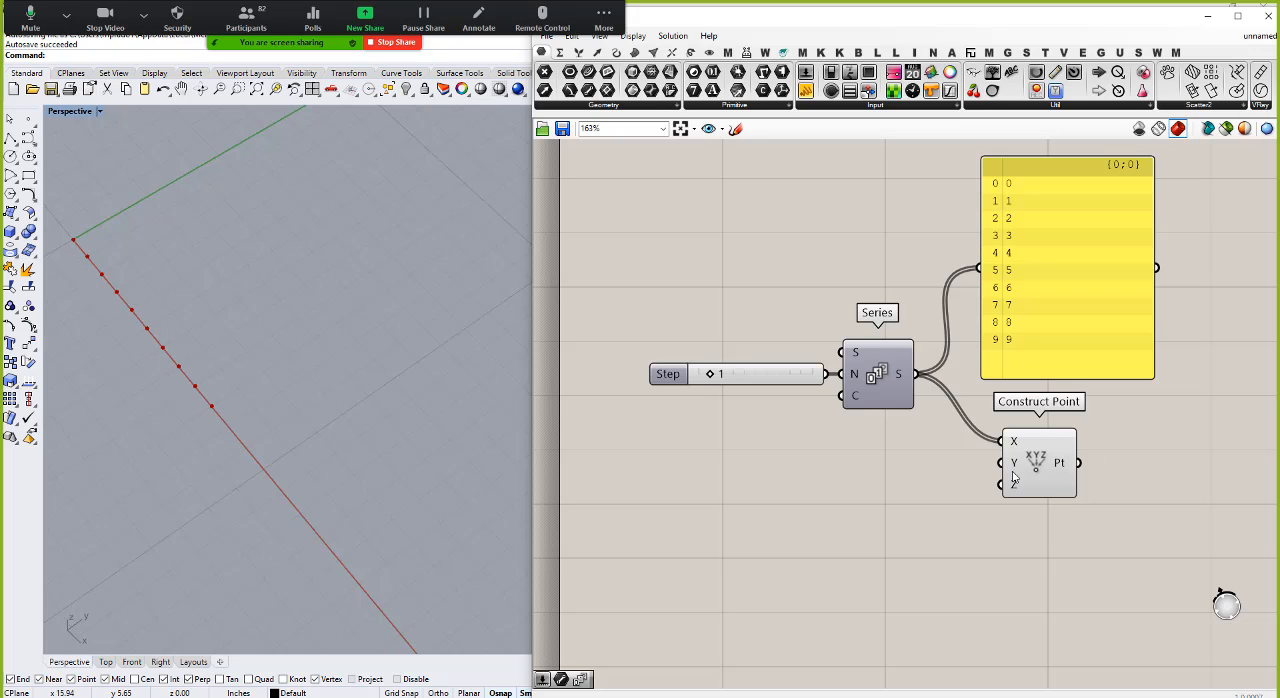
left_click_drag(1041, 465, 1048, 453)
left_click_drag(1070, 338, 1070, 315)
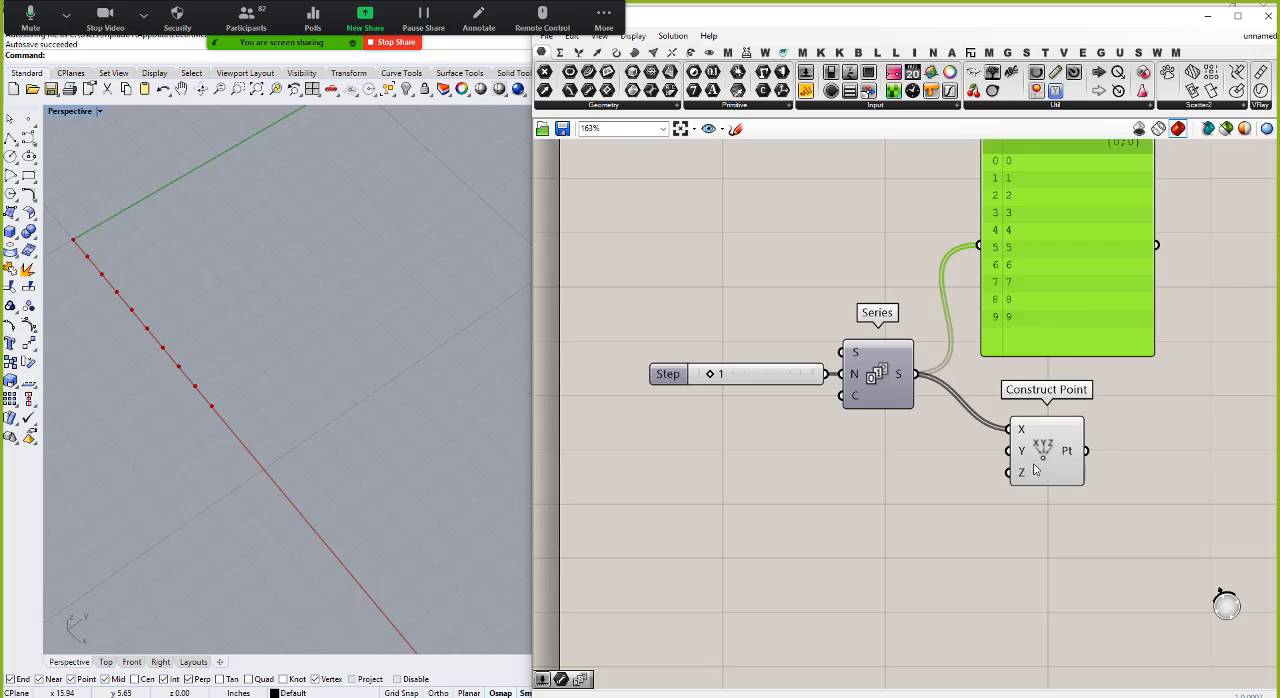
left_click_drag(1036, 466, 1051, 464)
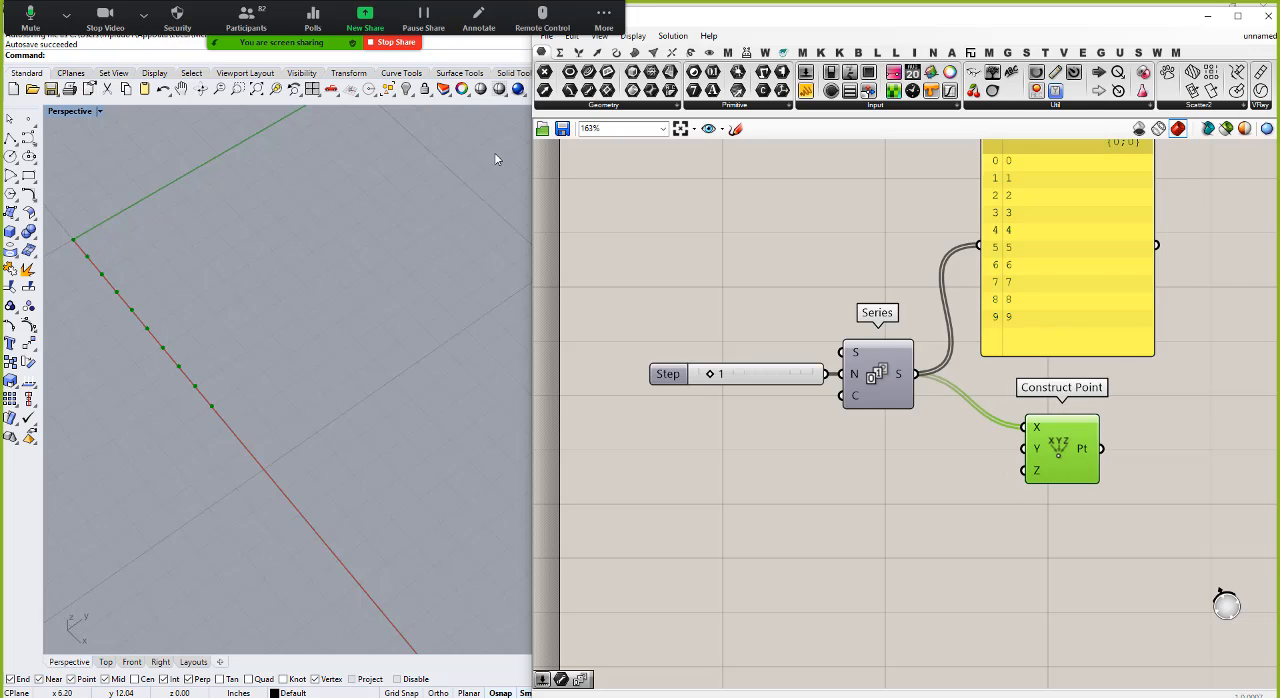
left_click_drag(983, 418, 1022, 448)
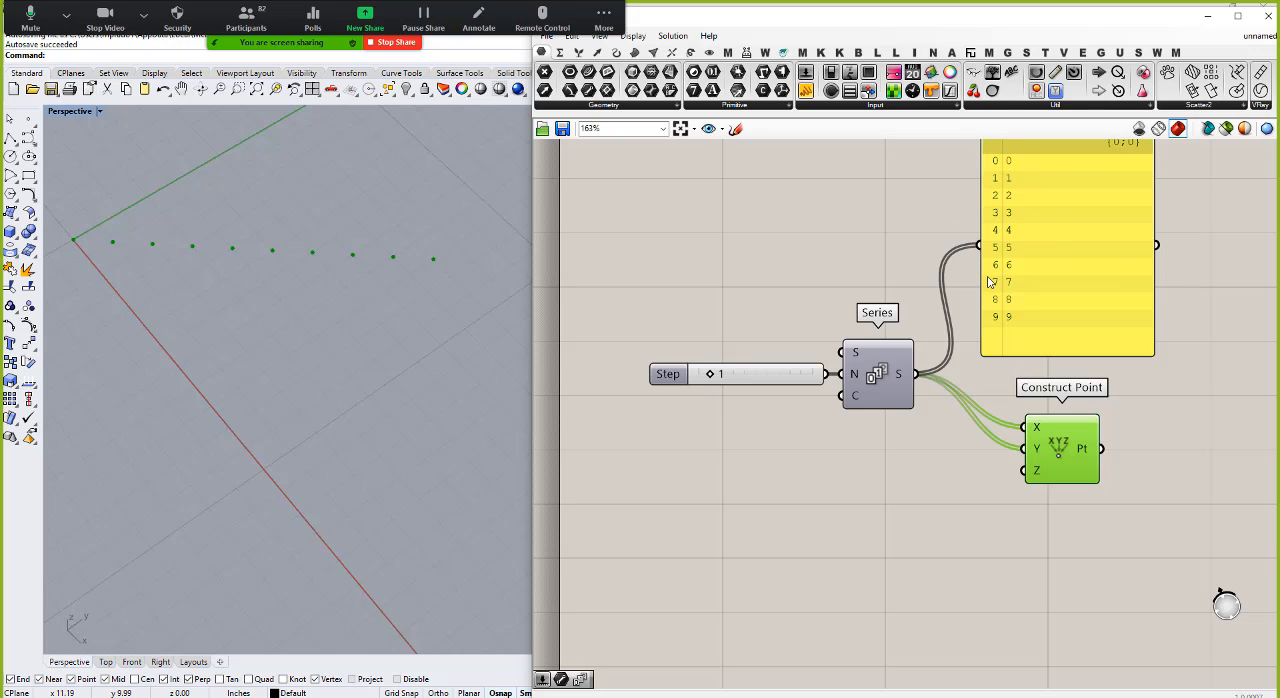
Step: Insert a Cross Reference component, feed the Series into both its inputs and wire its A and B outputs to X and Y of Construct Point
double_click(955, 470)
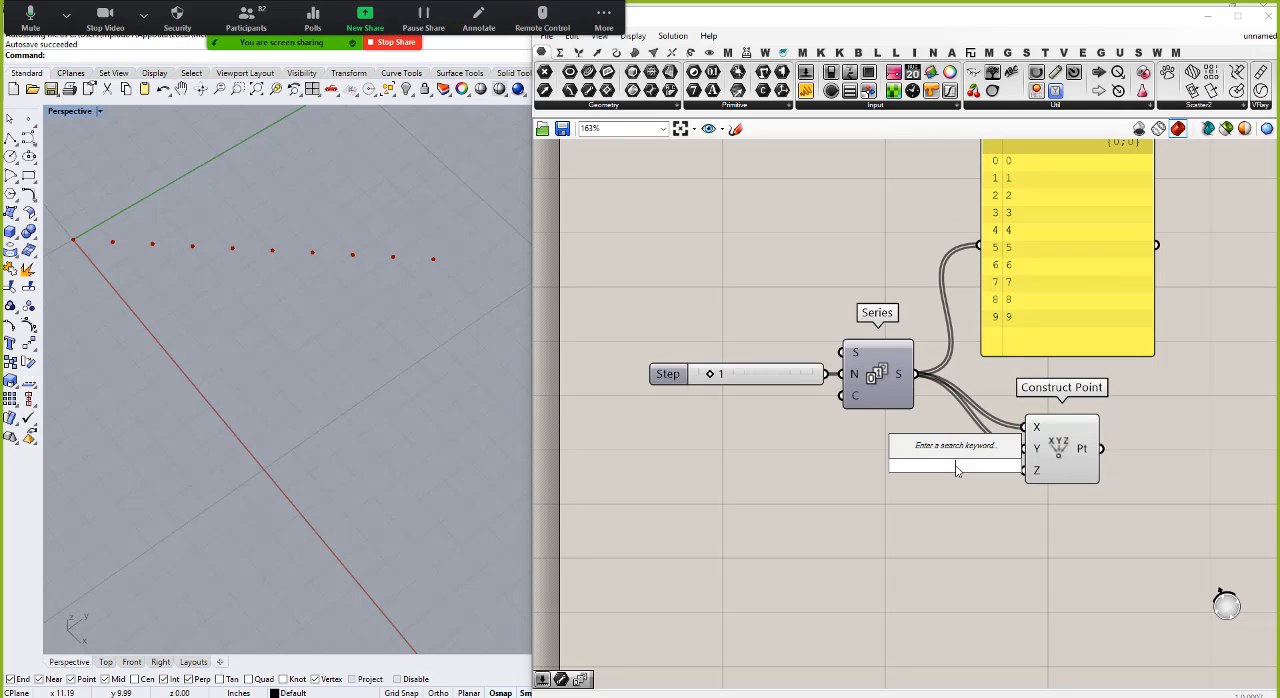
type("cross")
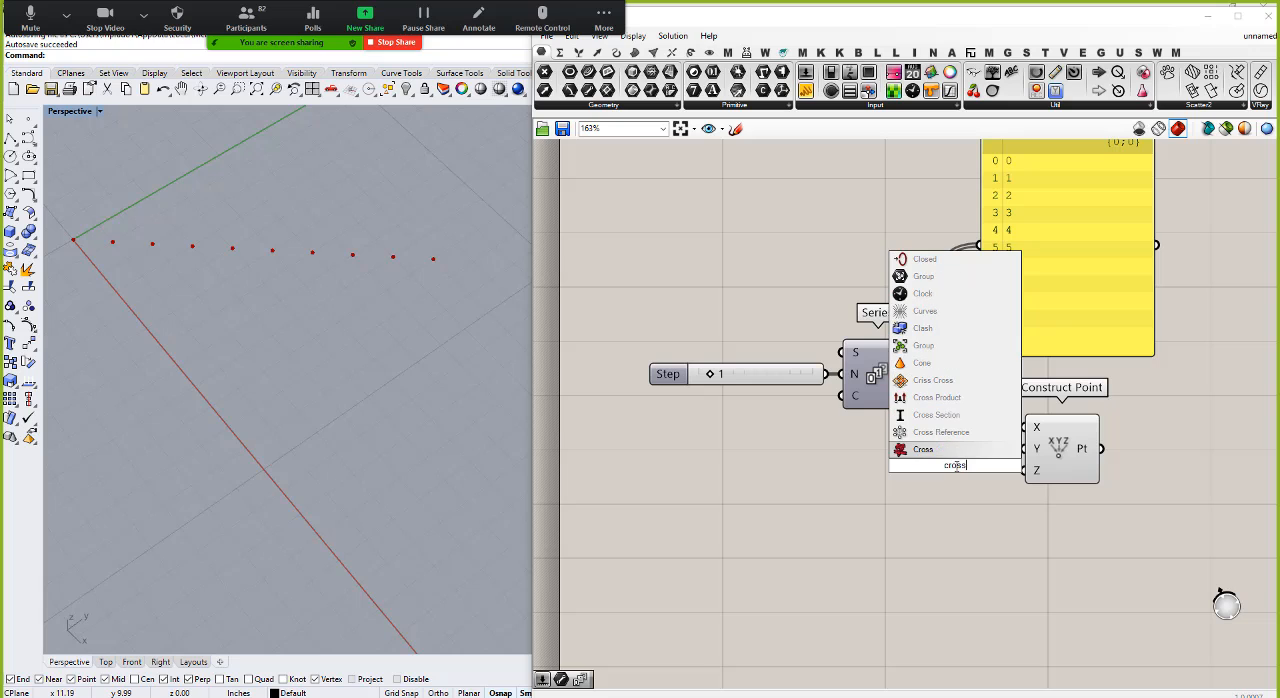
left_click(940, 432)
left_click_drag(1060, 445, 1150, 438)
left_click_drag(968, 488, 1005, 486)
left_click_drag(912, 375, 955, 475)
left_click_drag(1029, 454, 1111, 419)
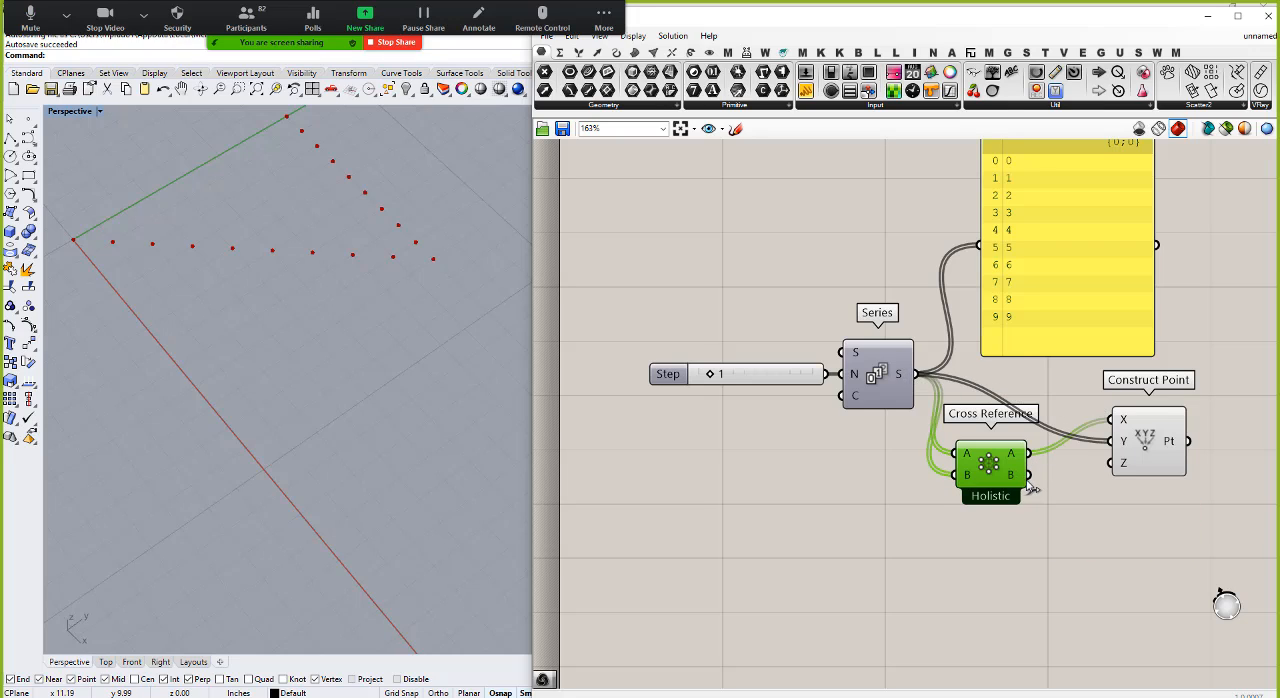
left_click_drag(1029, 476, 1112, 441)
Step: Connect the panel to the Cross Reference A output and examine the repeated values in its list
left_click_drag(985, 466, 950, 334)
scroll(1042, 425, "down", 3)
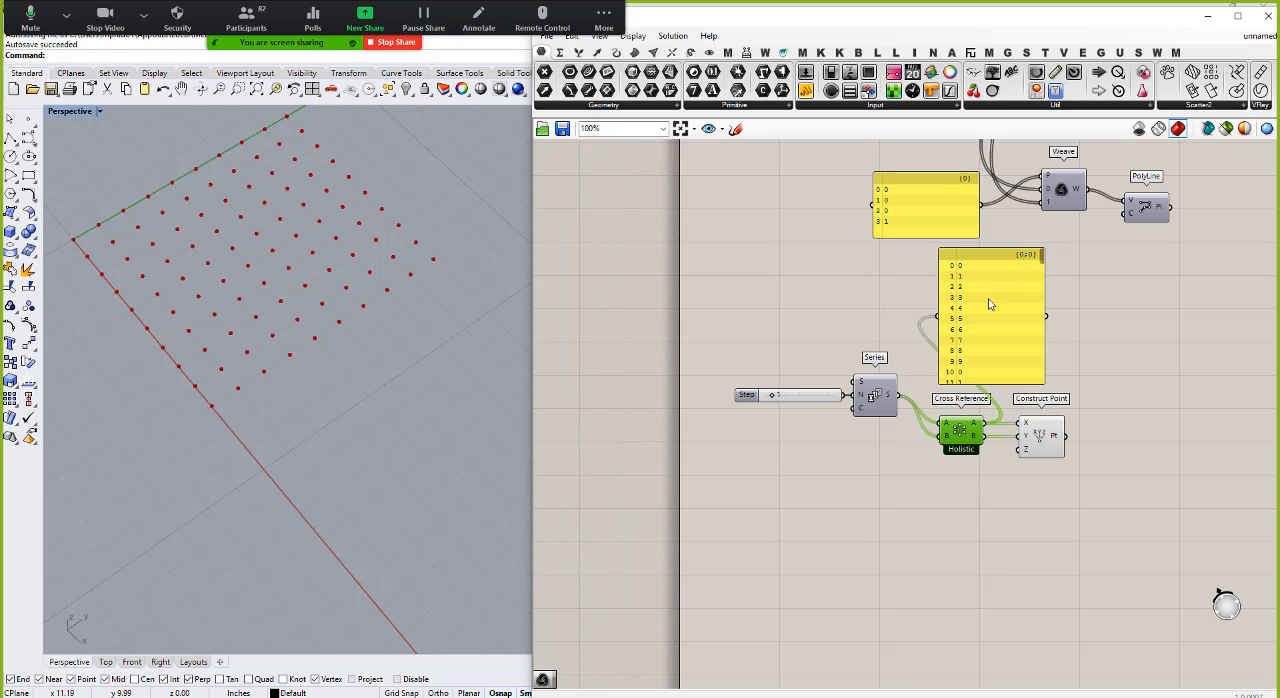
mouse_move(1042, 258)
left_mouse_down()
mouse_move(1031, 391)
mouse_move(1032, 261)
left_mouse_up()
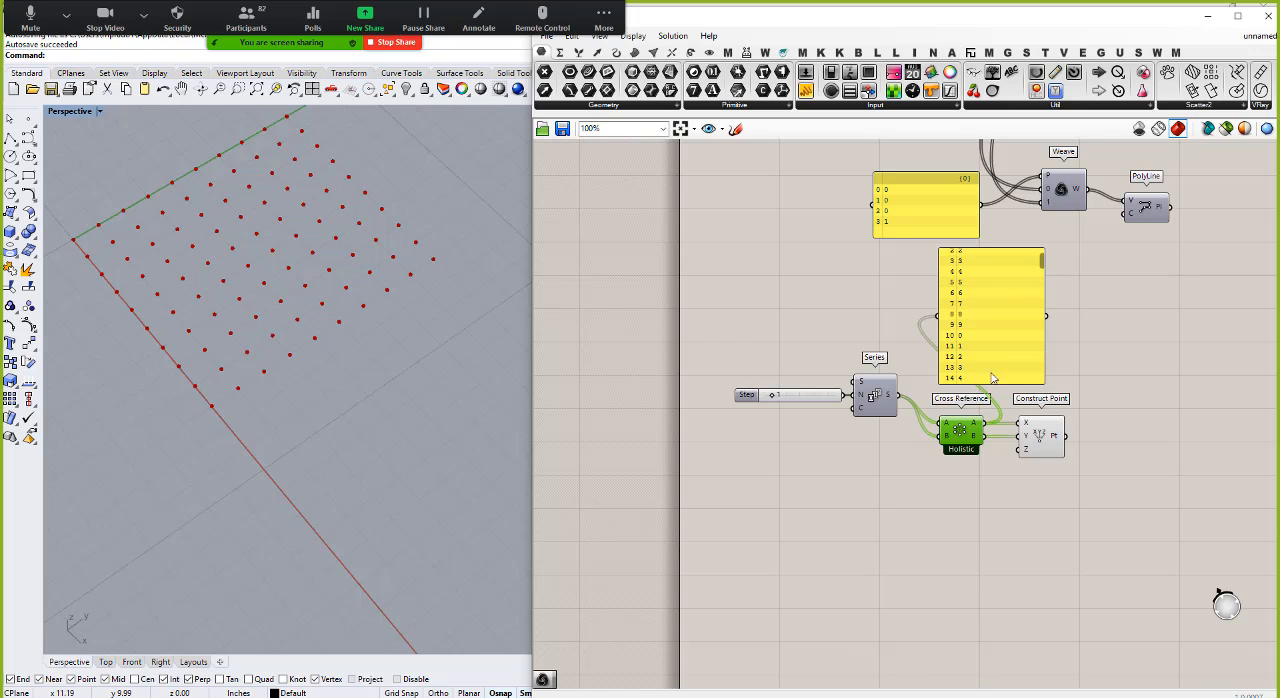
Step: Delete the panel and line up Cross Reference and Construct Point beside the Series component
left_click_drag(1015, 303, 1037, 320)
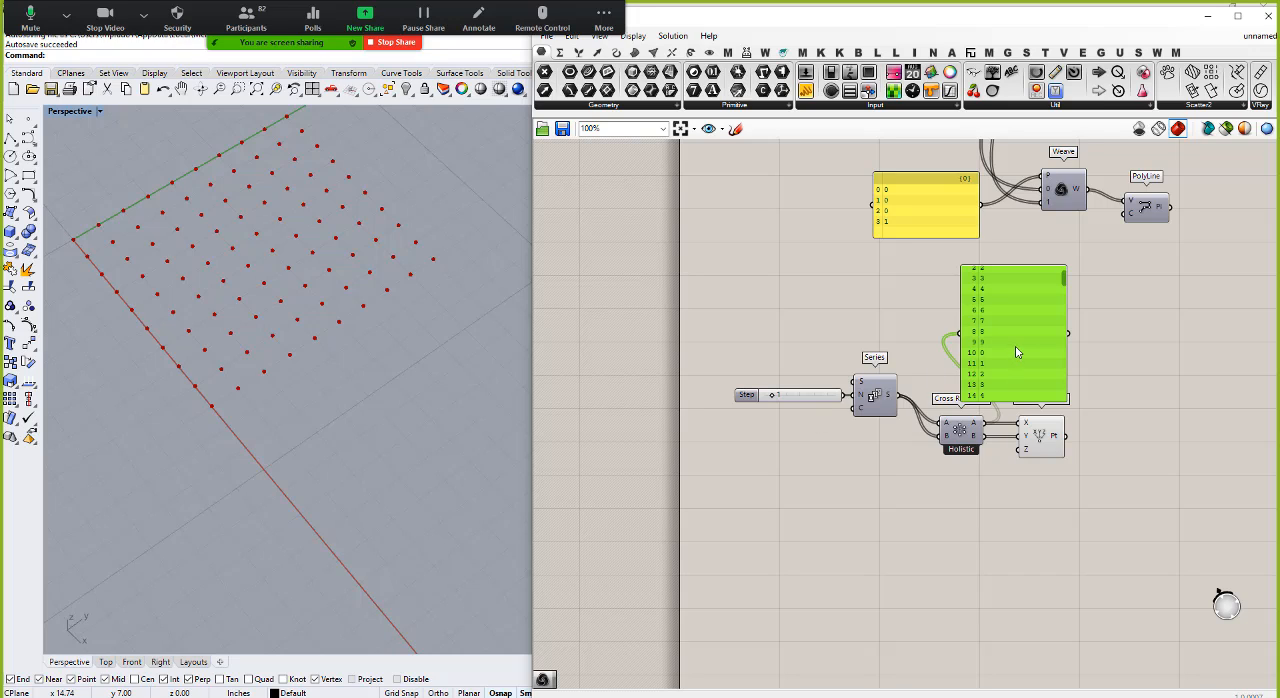
key("Delete")
left_click_drag(960, 430, 943, 402)
left_click_drag(1040, 440, 1024, 413)
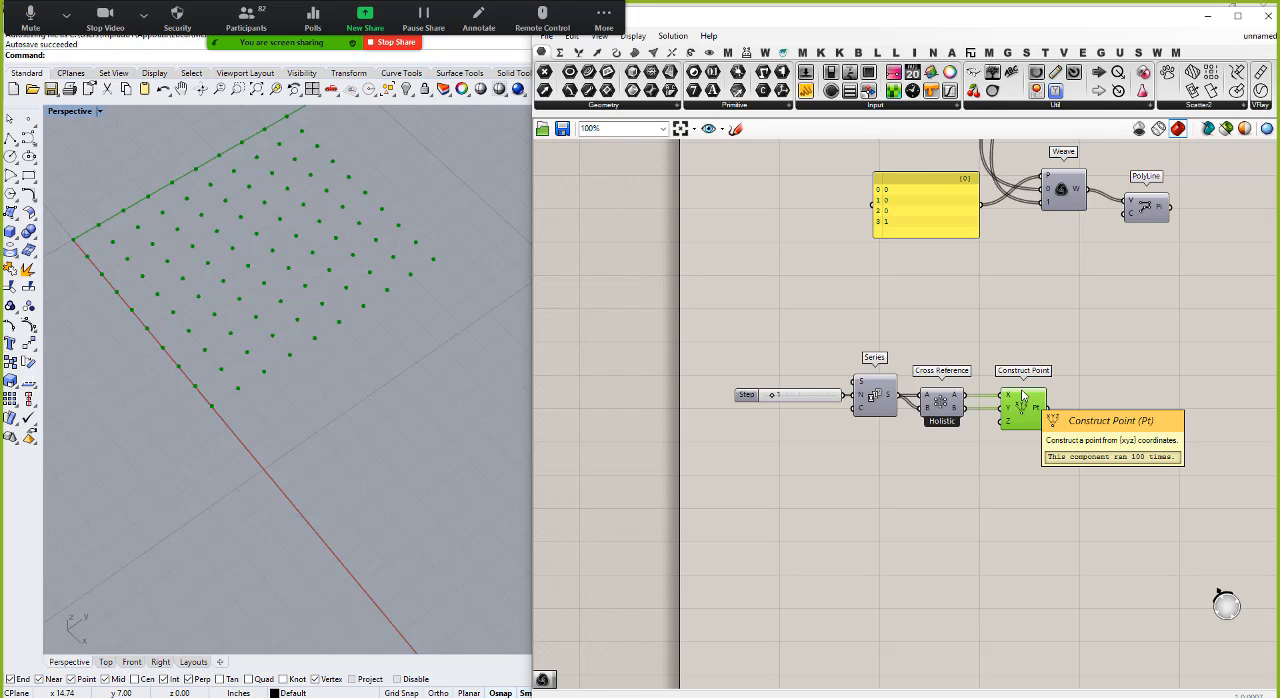
left_click(846, 515)
Step: Add a Circle component and connect the Construct Point output to its plane input
scroll(800, 408, "down", 3)
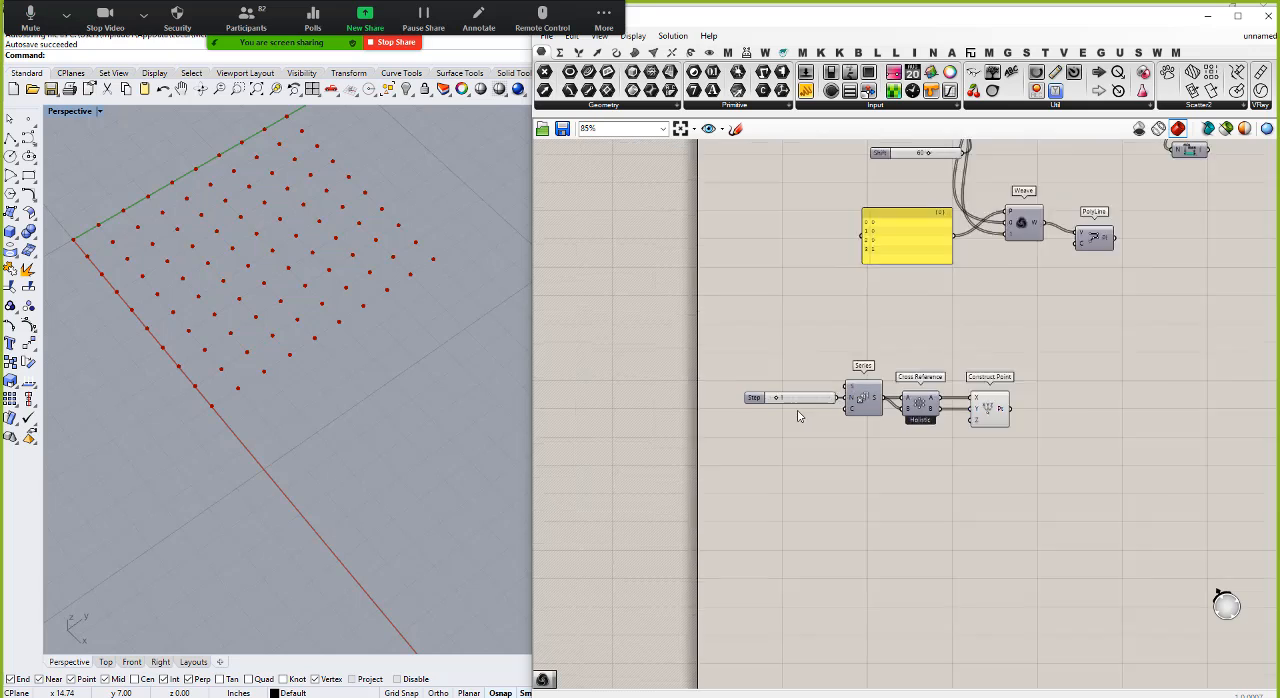
double_click(1068, 415)
type("circle")
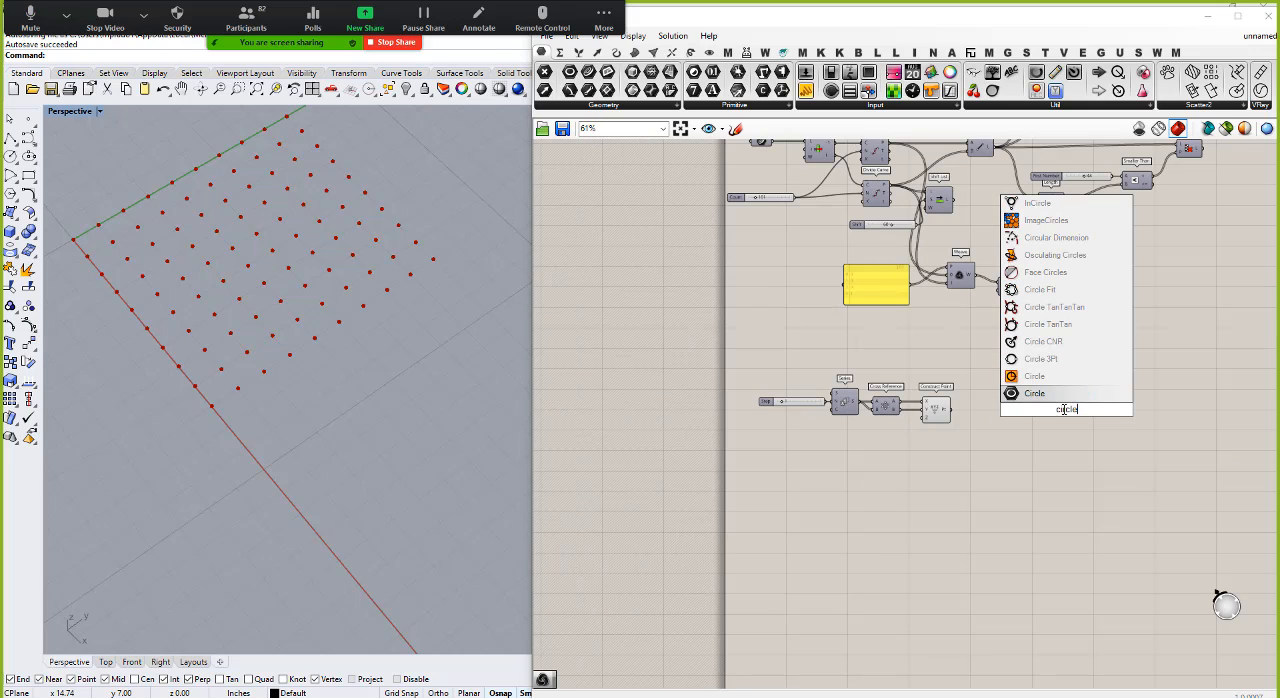
left_click(1040, 393)
left_click_drag(952, 409, 1127, 420)
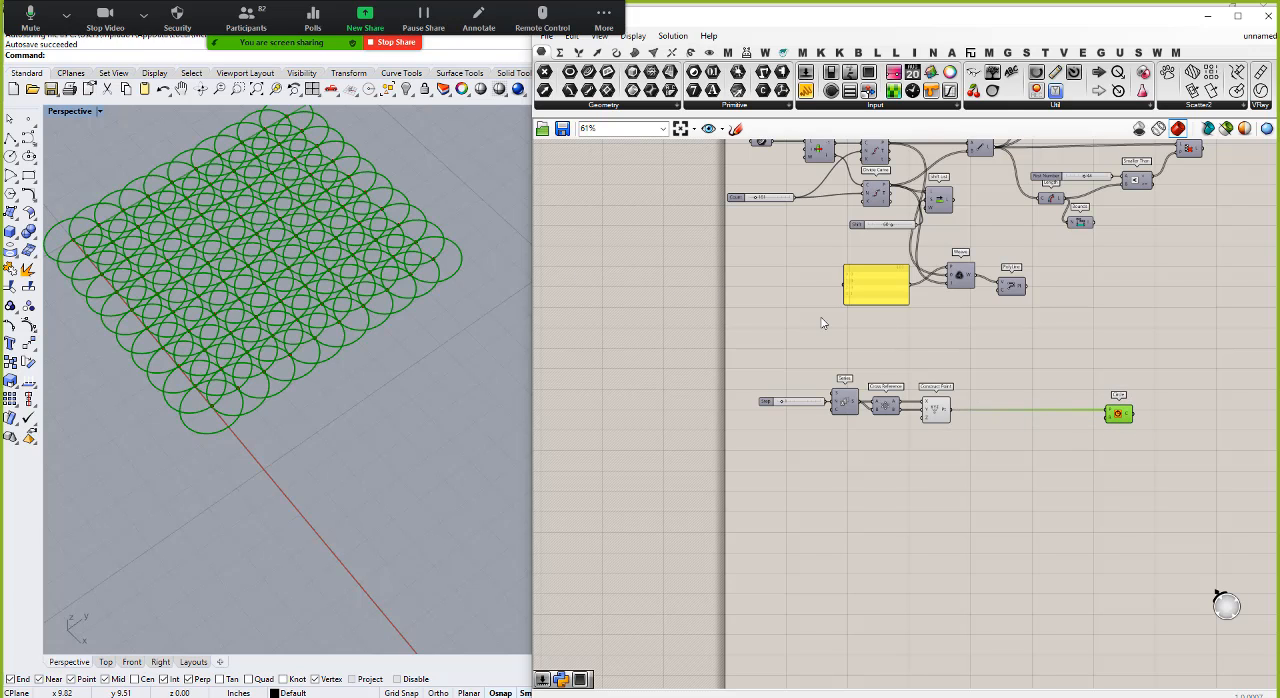
Step: Create a number slider set to 0.5 and connect it to the radius input of the Circle component
scroll(1102, 414, "up", 3)
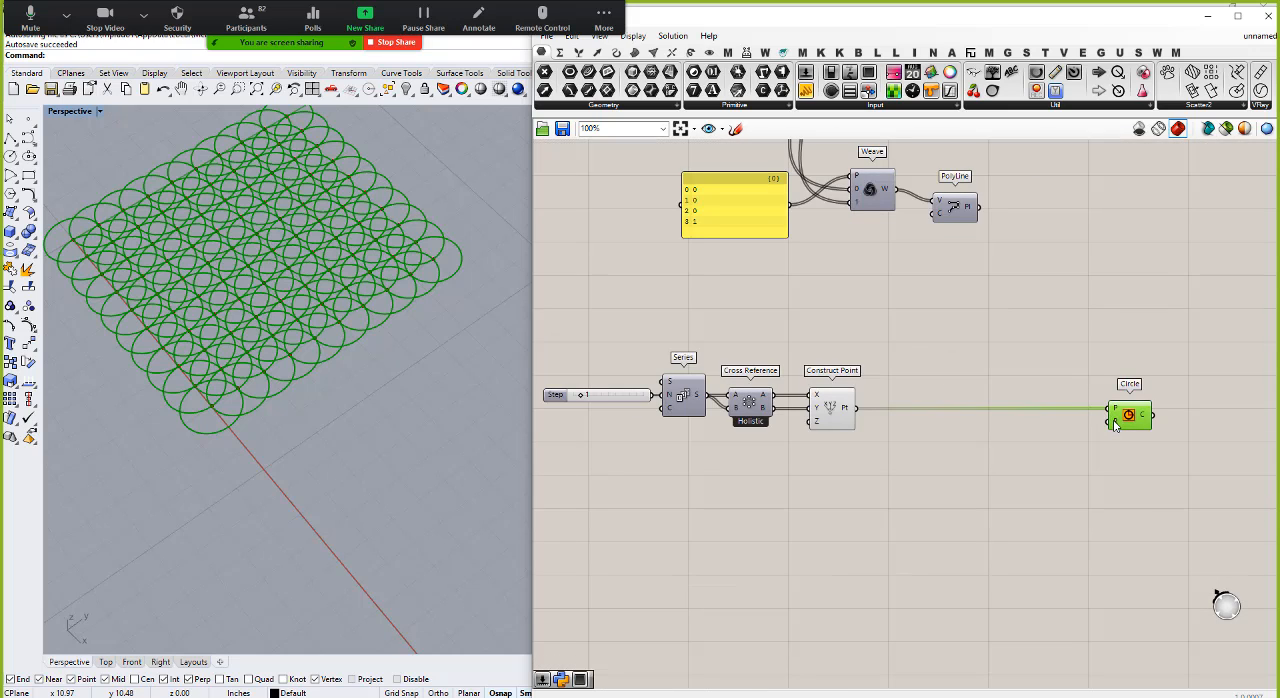
double_click(1035, 462)
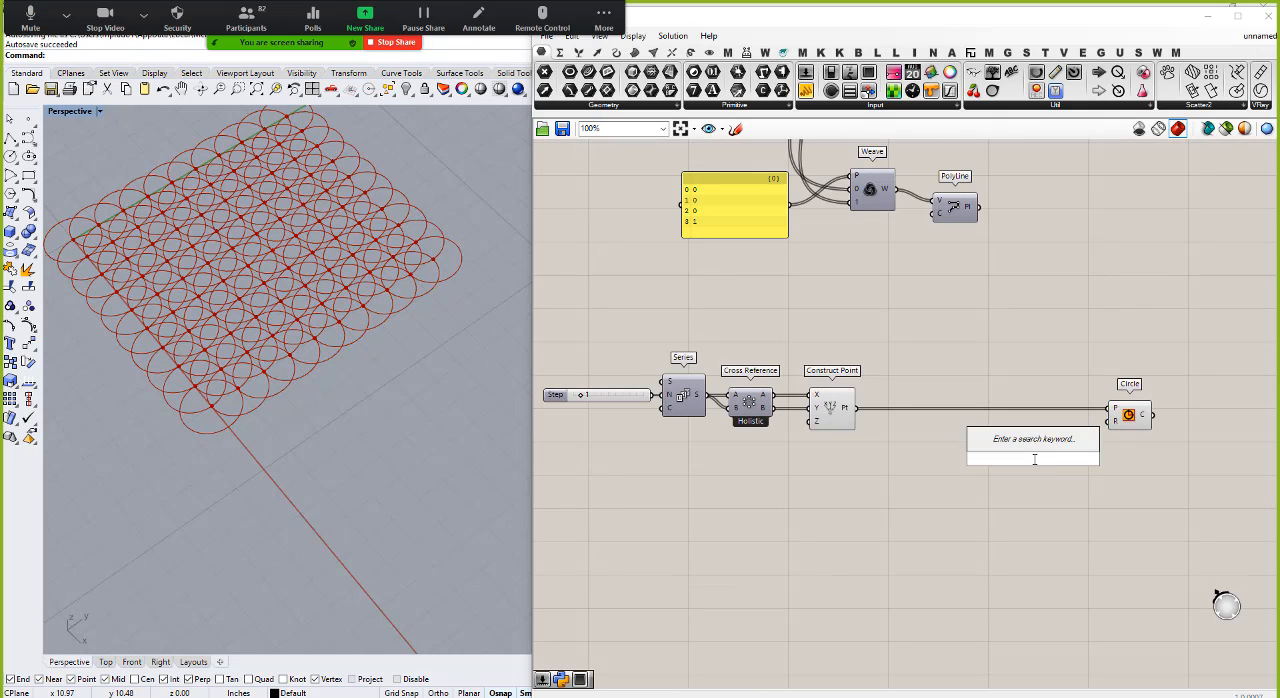
type("0.5")
key("Return")
left_click_drag(1090, 459, 1112, 420)
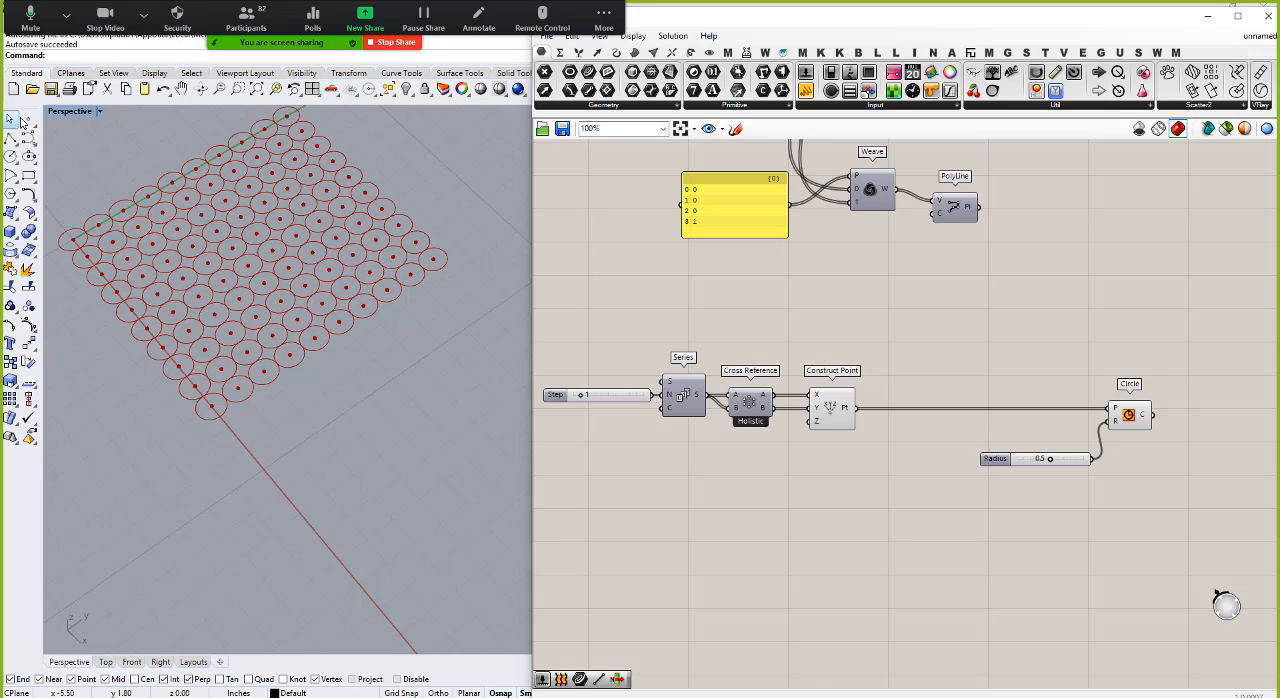
Step: Add a Point parameter below Construct Point and set it to one point picked inside the circle grid in the Rhino viewport
left_click(545, 74)
left_click(828, 465)
right_click(829, 459)
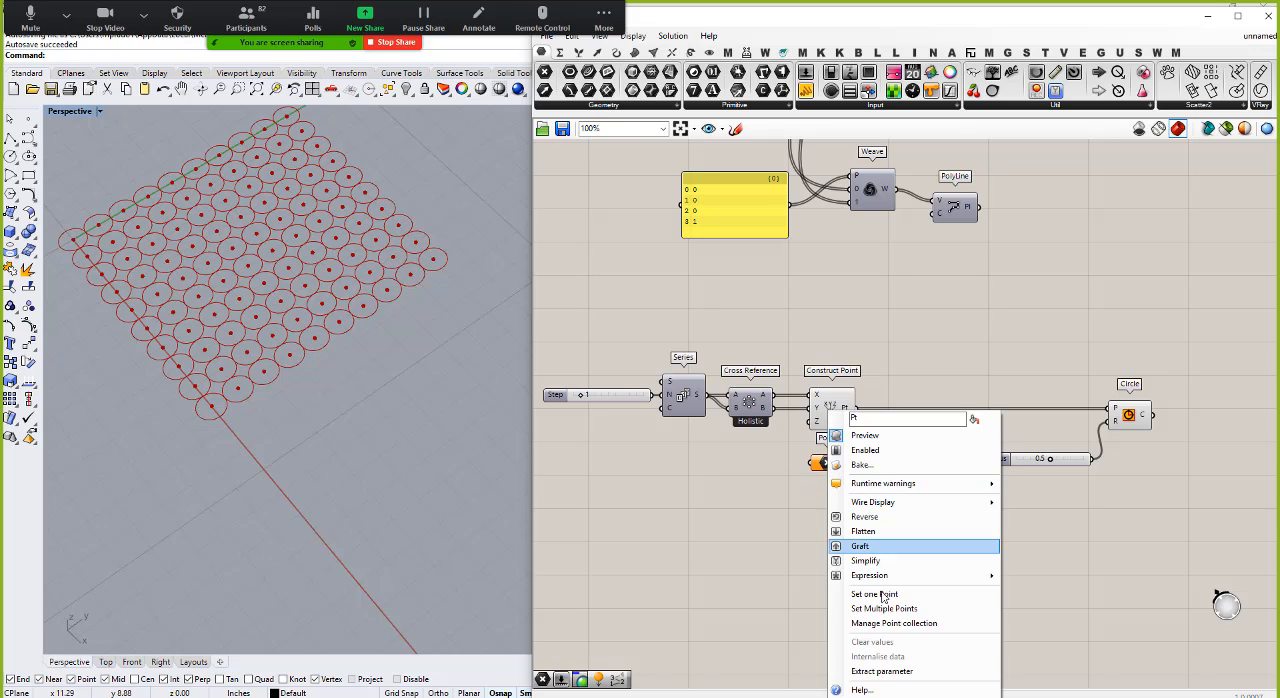
left_click(860, 594)
left_click(286, 271)
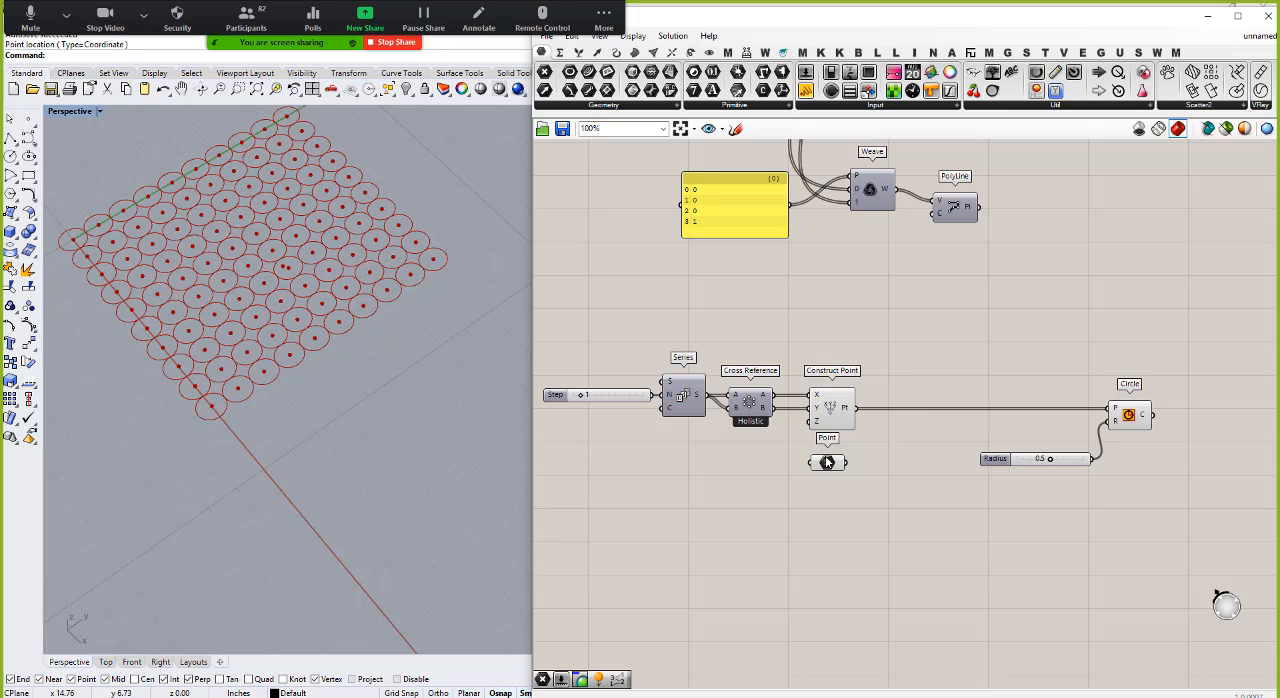
left_click_drag(827, 462, 830, 468)
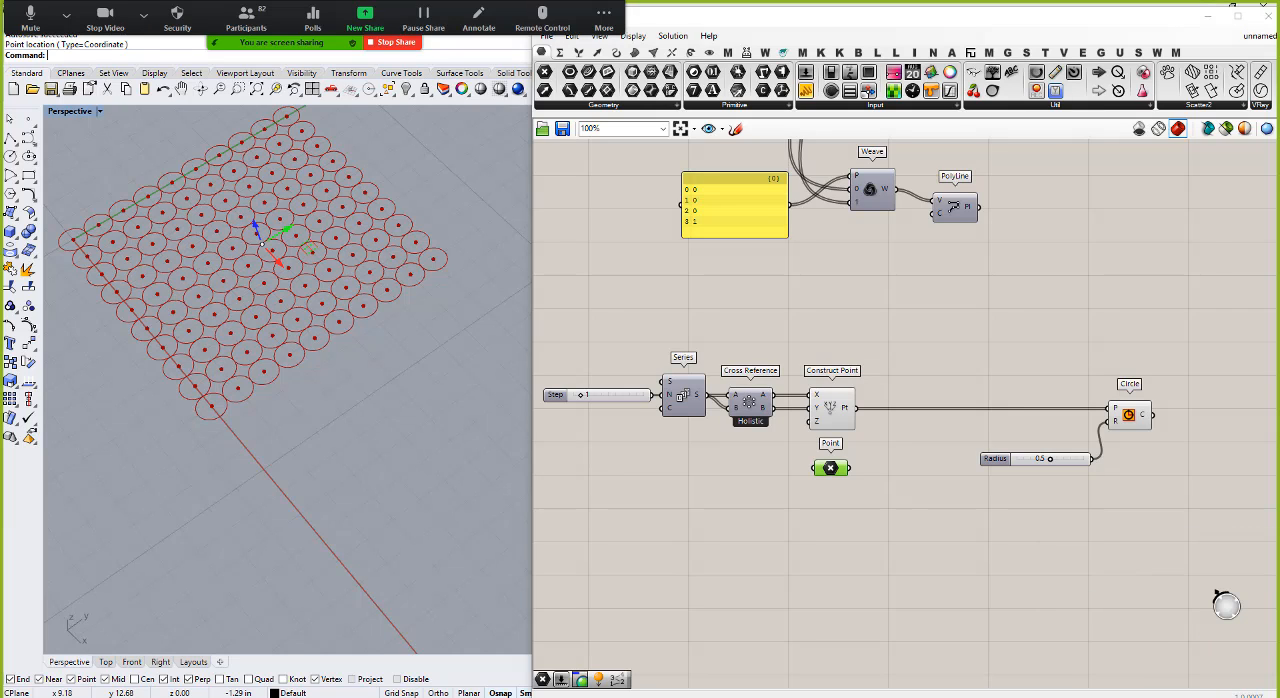
Step: Add a Distance component with the Construct Point grid in input A and the picked Point in input B
double_click(884, 455)
type("cis")
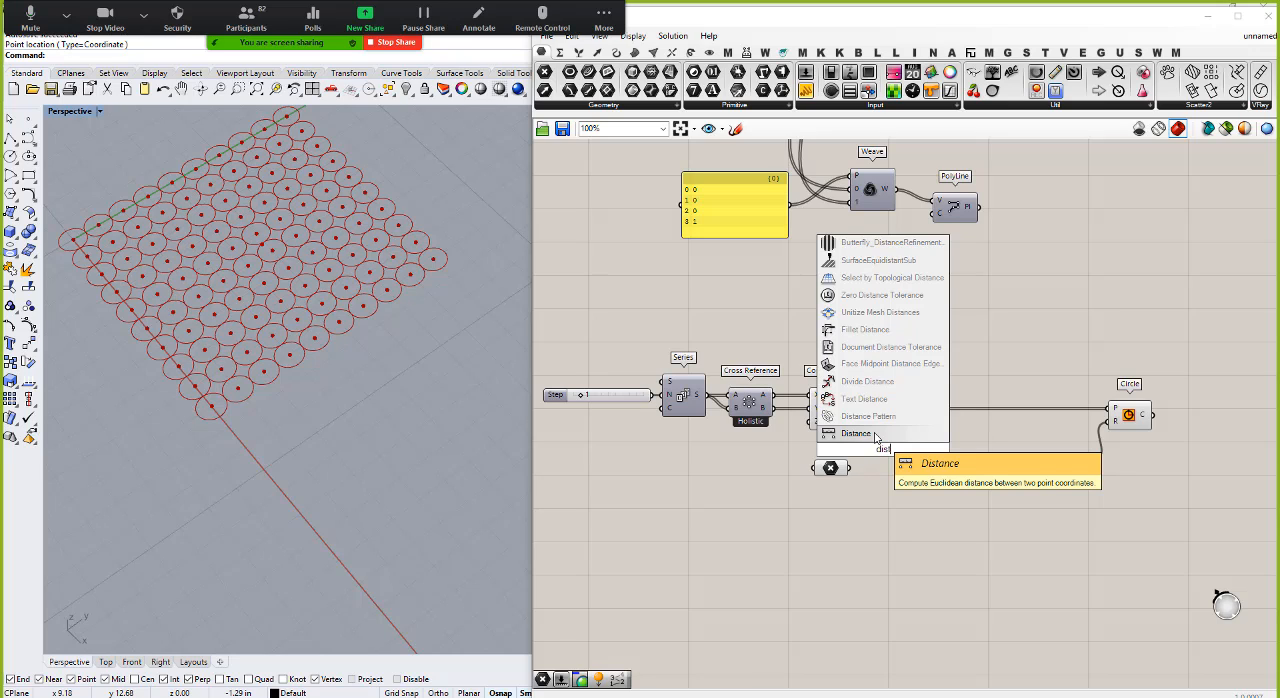
left_click(875, 437)
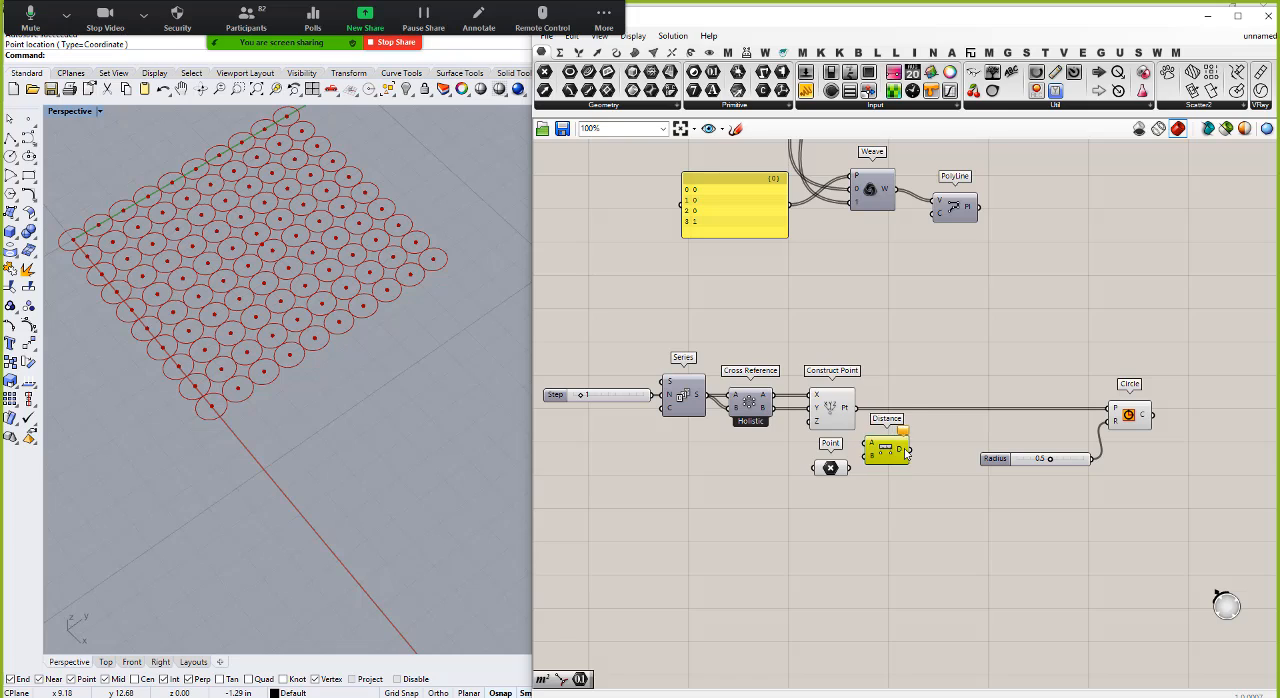
left_click_drag(851, 407, 895, 442)
left_click(895, 478)
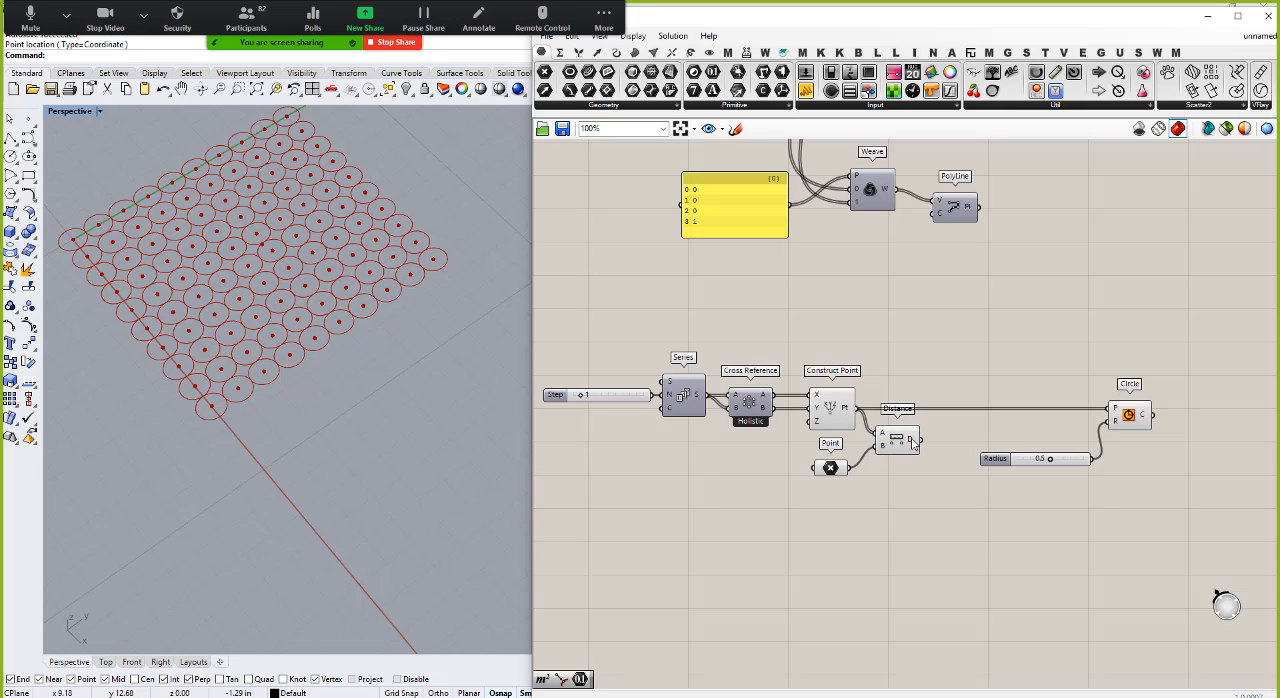
Step: Drive the Circle radius with the Distance output instead of the slider and inspect the circle pattern in the viewport
mouse_move(912, 443)
left_click_drag(921, 440, 1107, 429)
scroll(329, 299, "down", 5)
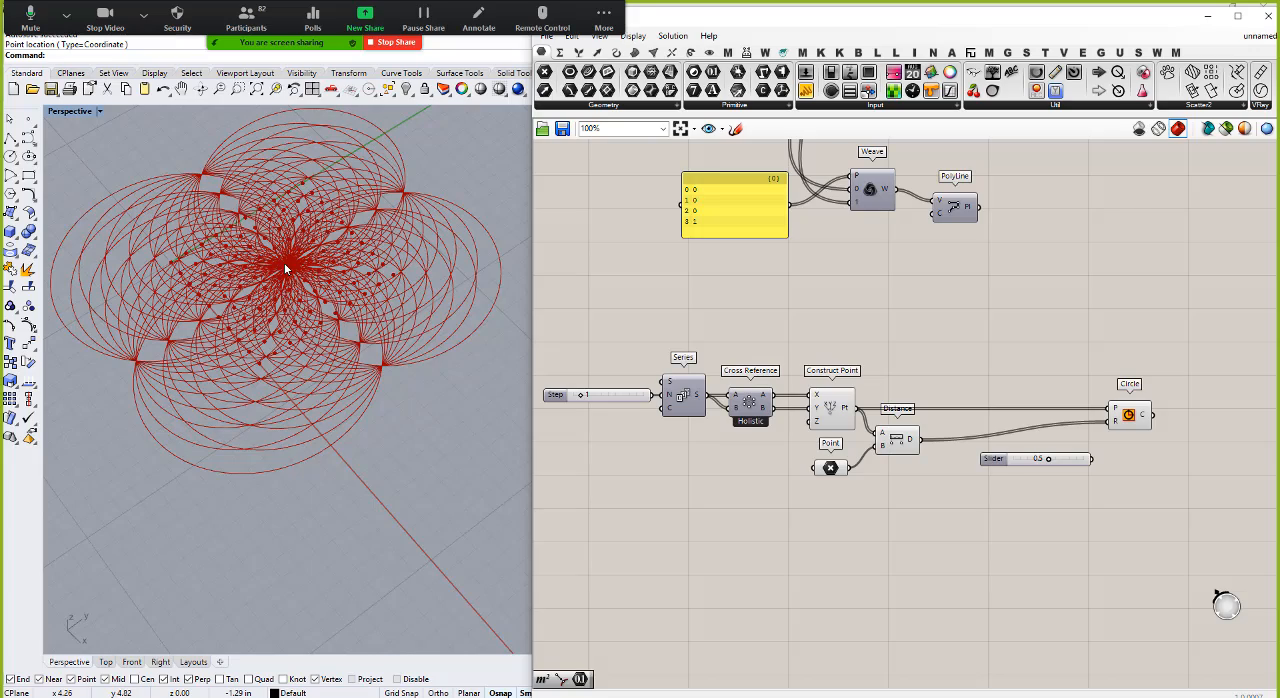
scroll(285, 268, "up", 10)
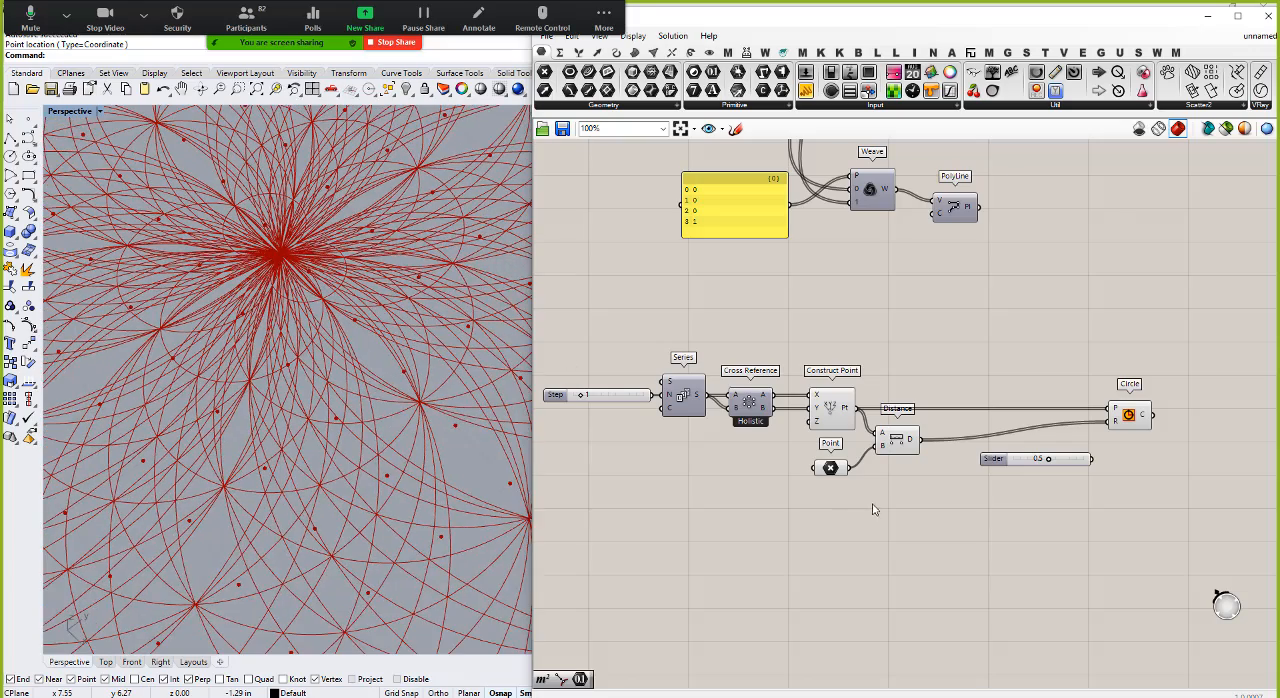
Step: Select the Point parameter and shift its reference point slightly within the circle pattern in the viewport
left_click(832, 470)
scroll(293, 271, "down", 10)
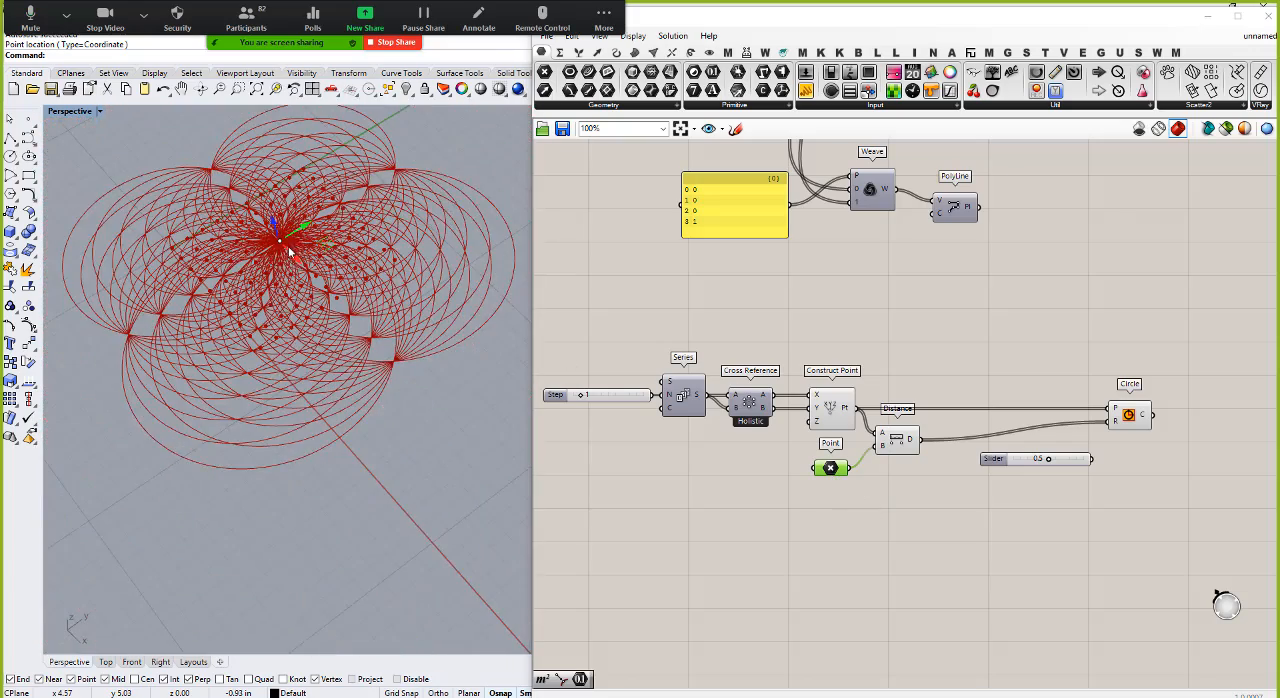
mouse_move(293, 255)
left_mouse_down()
mouse_move(332, 289)
mouse_move(302, 260)
mouse_move(265, 272)
mouse_move(306, 256)
left_mouse_up()
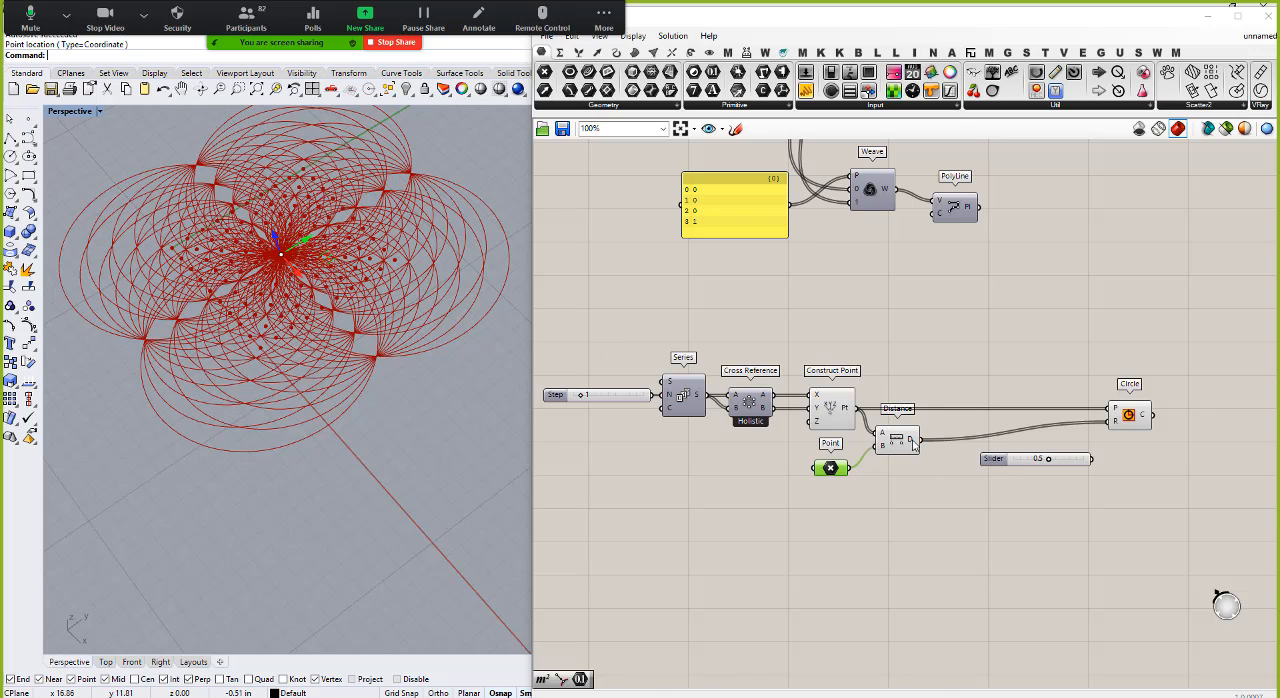
Step: Move the unused 0.5 slider out of the way, add a Bounds component fed by the Distance output and check its resulting domain
left_click_drag(996, 462, 985, 560)
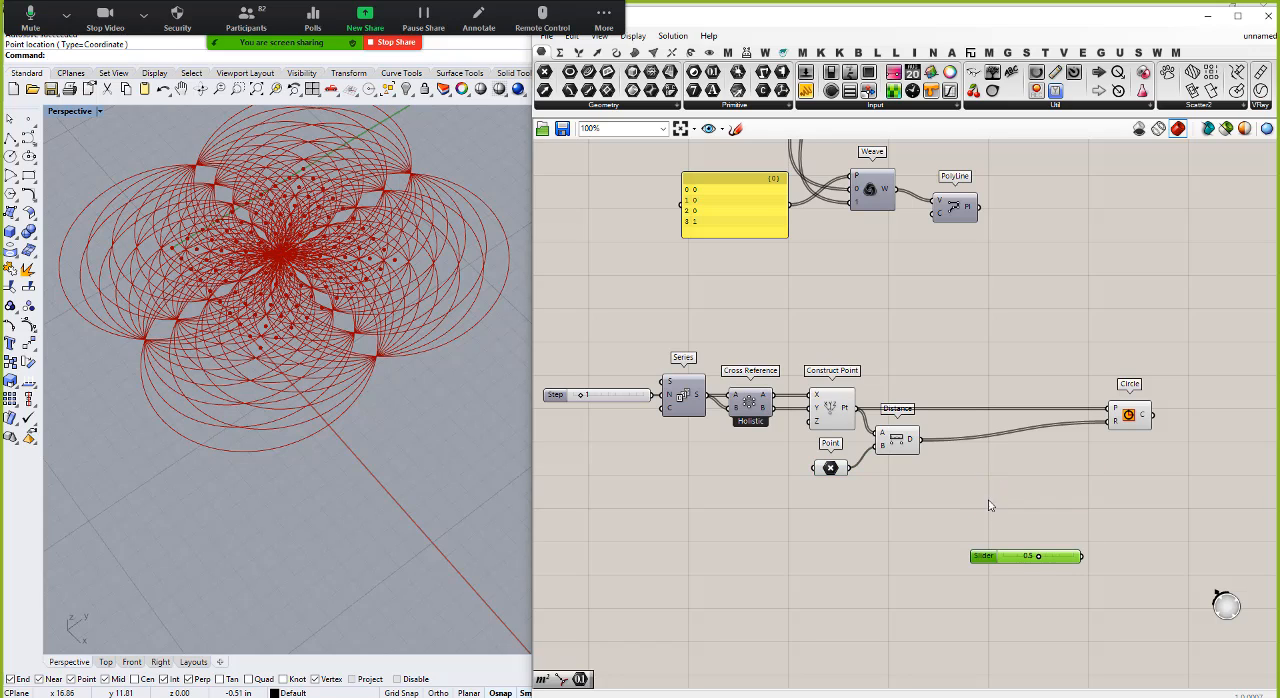
double_click(988, 477)
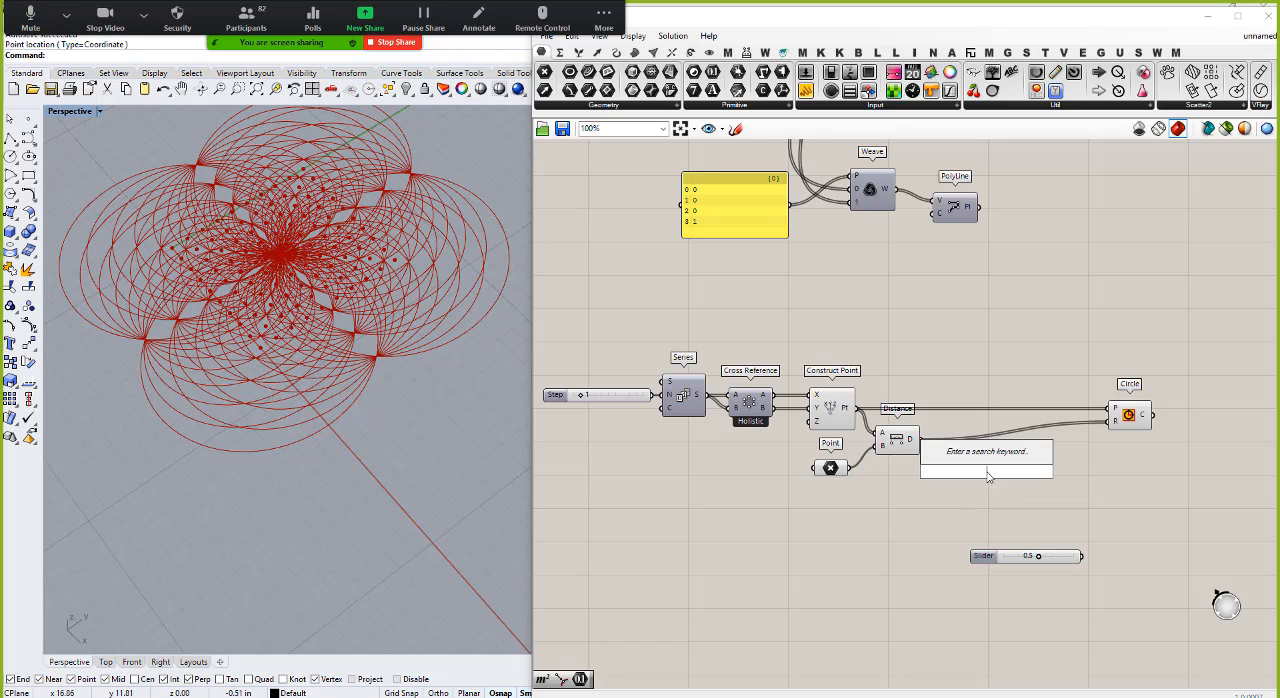
type("bound")
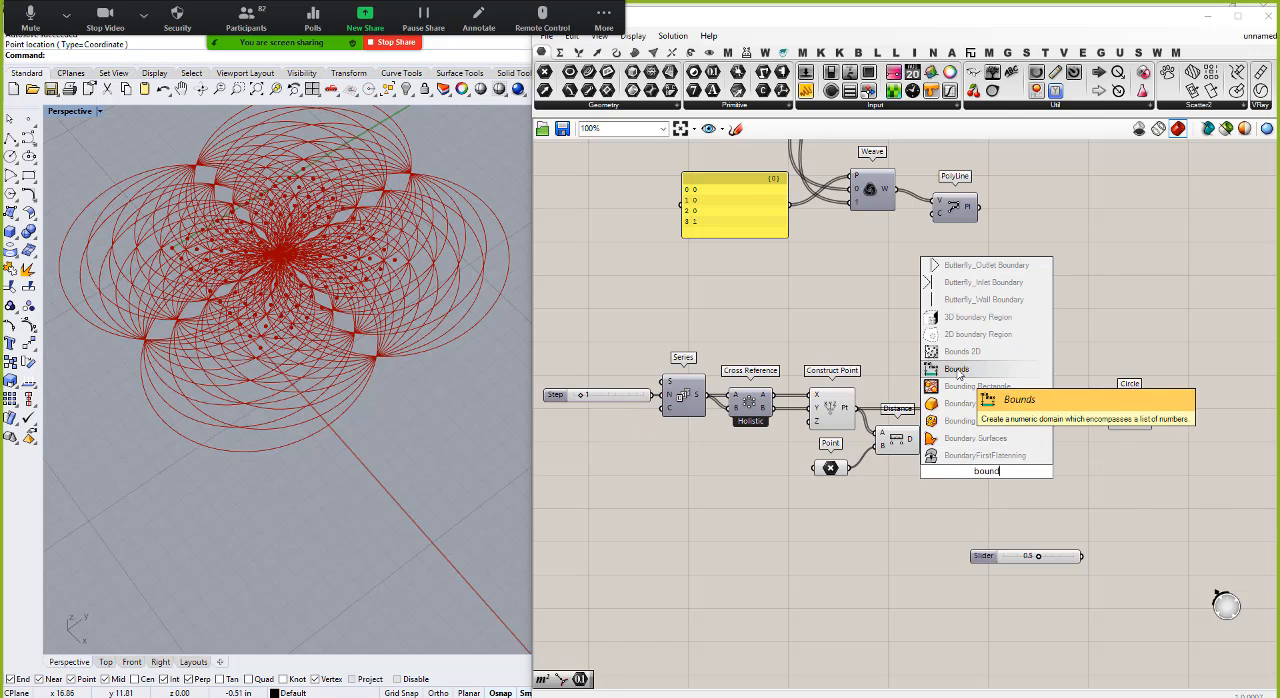
left_click(950, 369)
left_click_drag(922, 440, 955, 470)
mouse_move(977, 472)
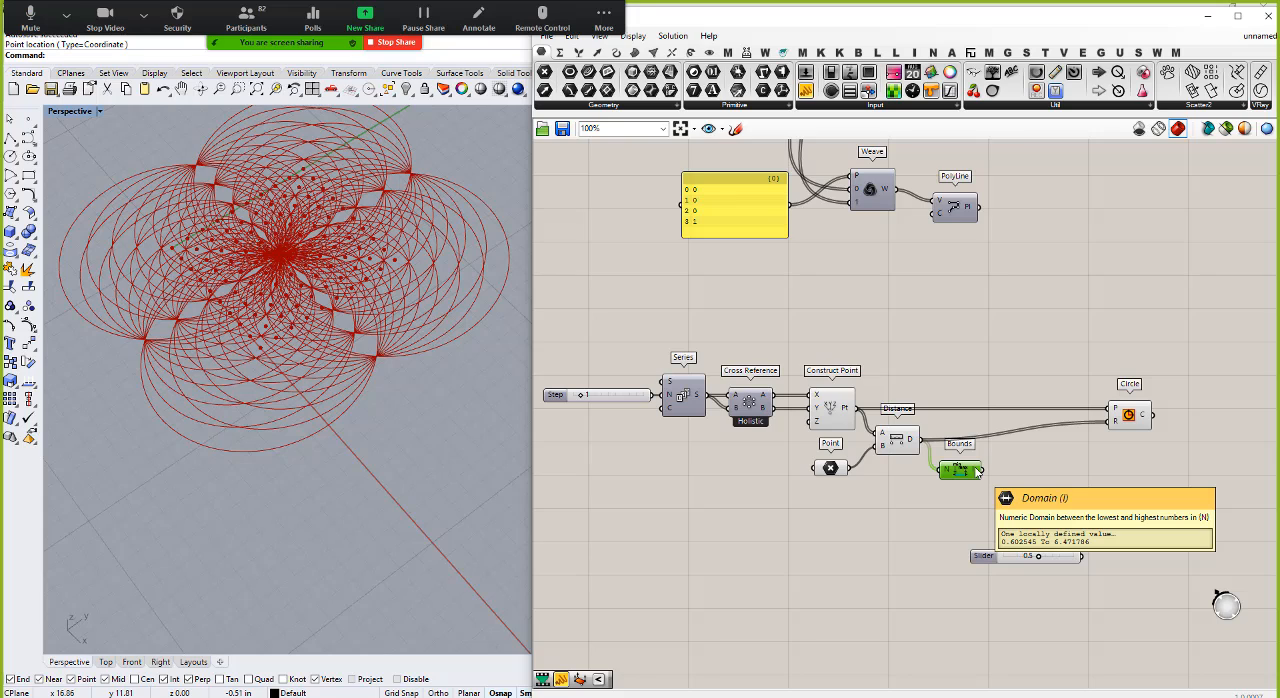
Step: Add a Remap Numbers component with the Distance output as its value and the Bounds domain as its source
double_click(1034, 481)
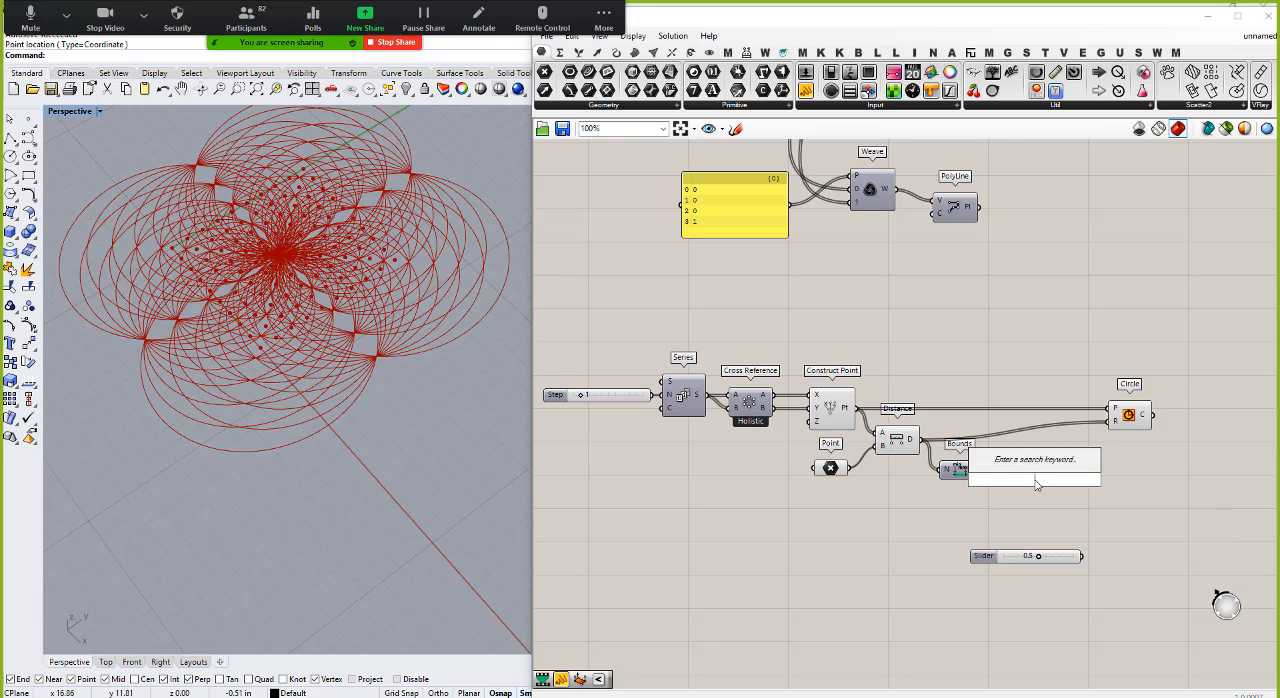
type("remap")
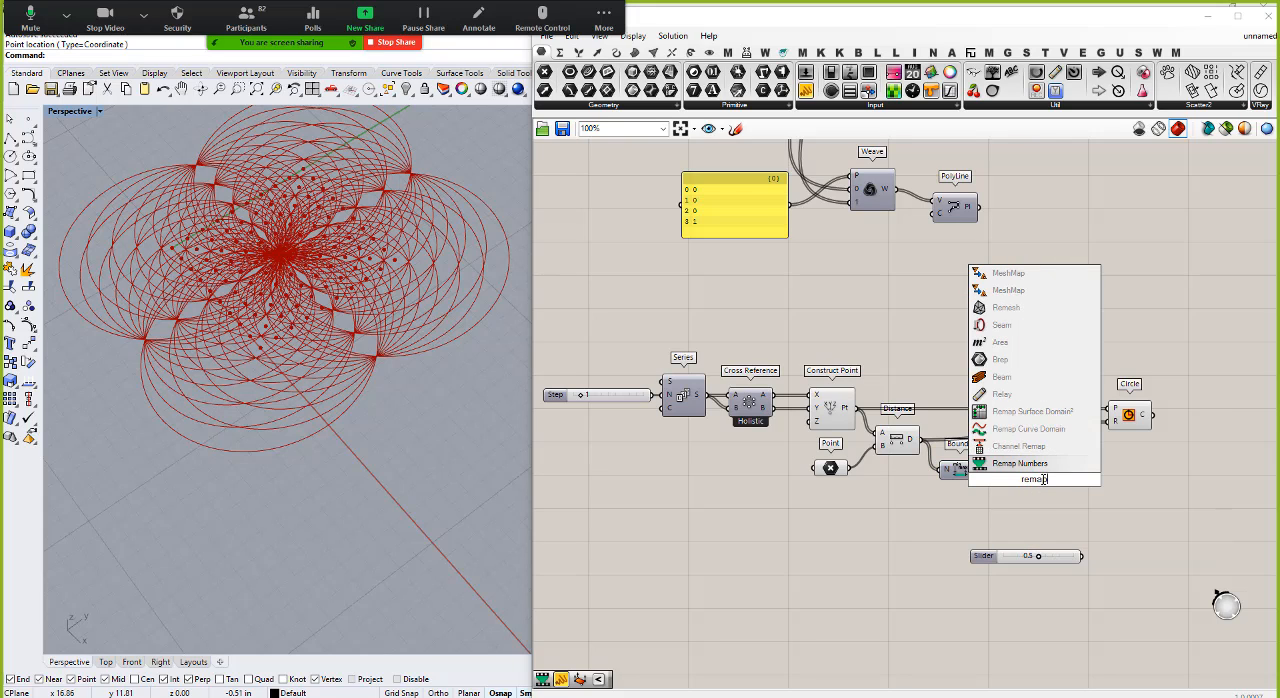
key("Return")
left_click_drag(920, 439, 1024, 466)
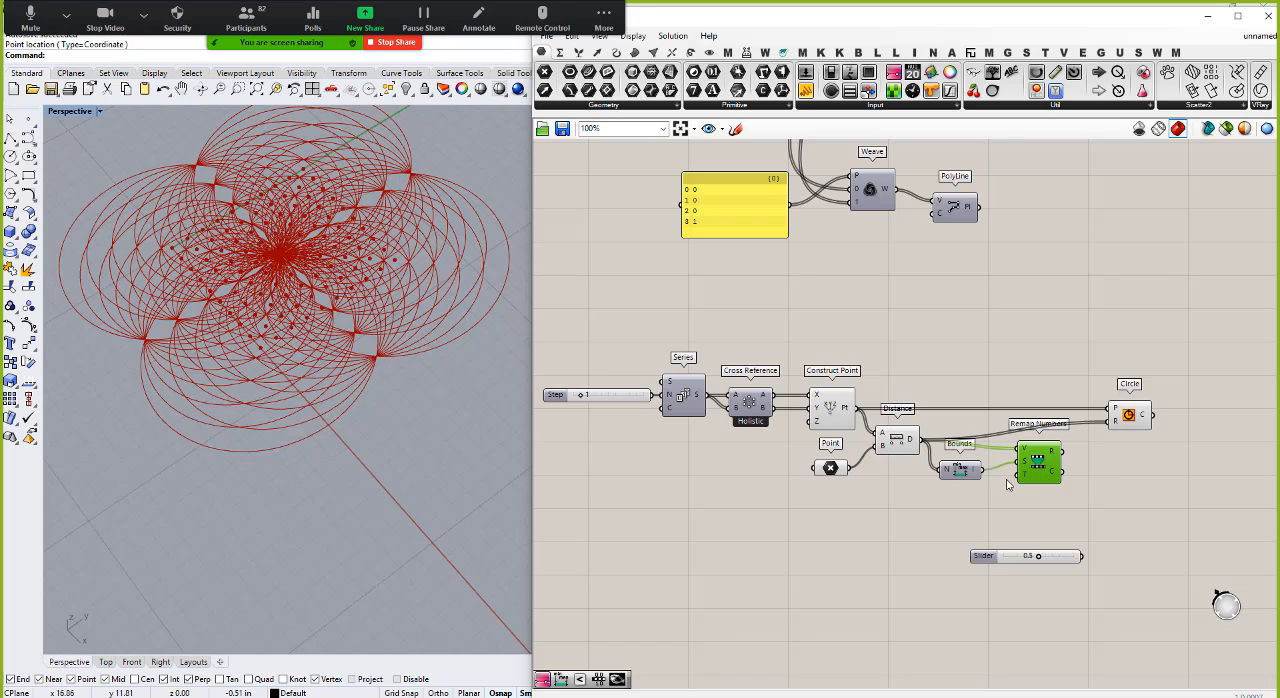
Step: Add two number sliders with values 0.05 and 0.5 and stack them below the Distance and Bounds components
double_click(935, 516)
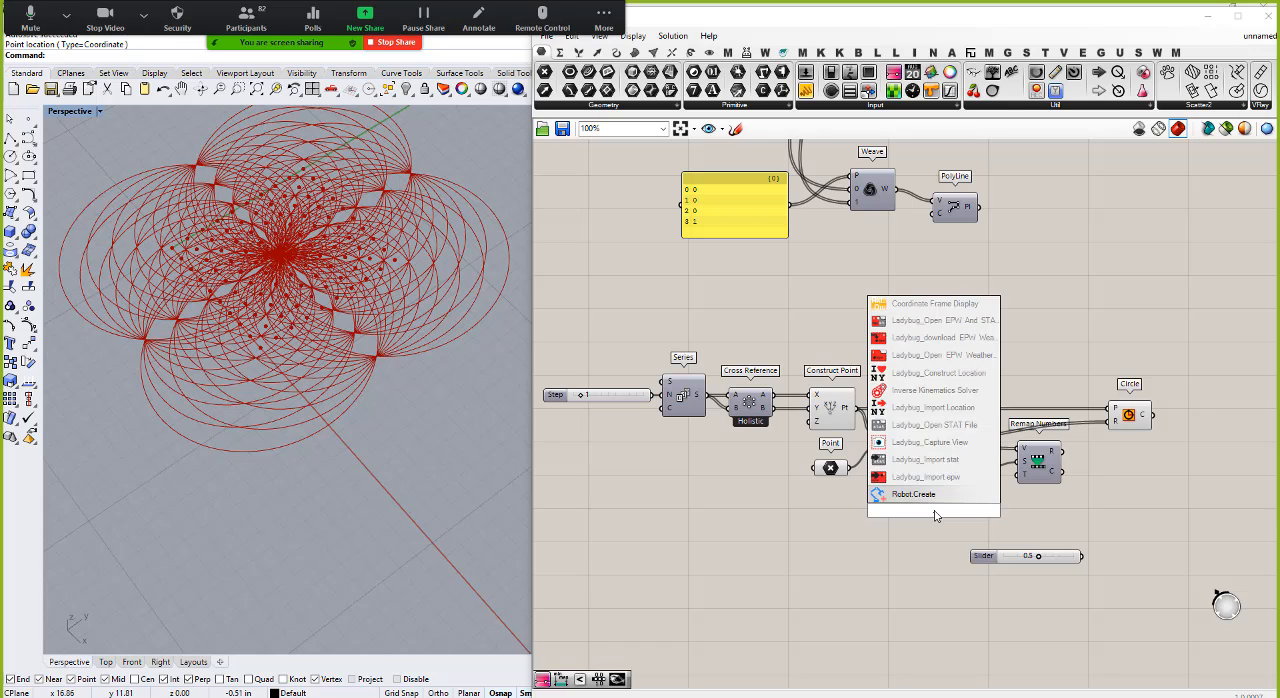
type(".05")
key("Return")
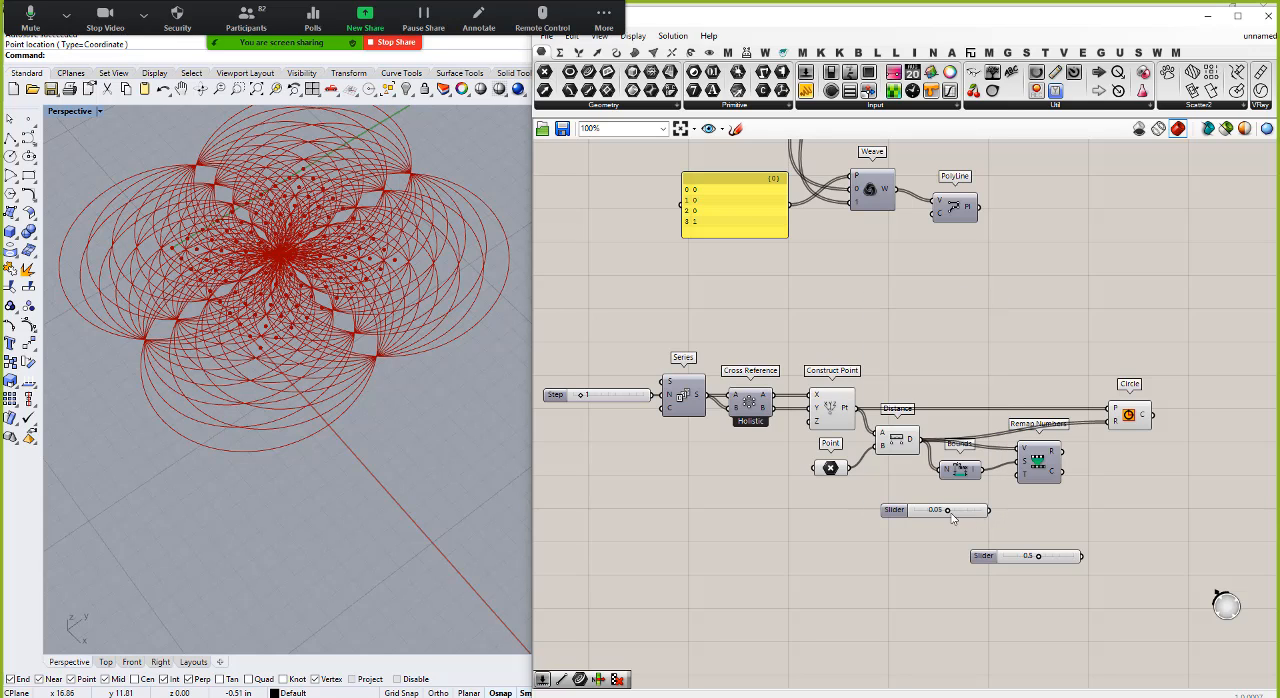
double_click(940, 529)
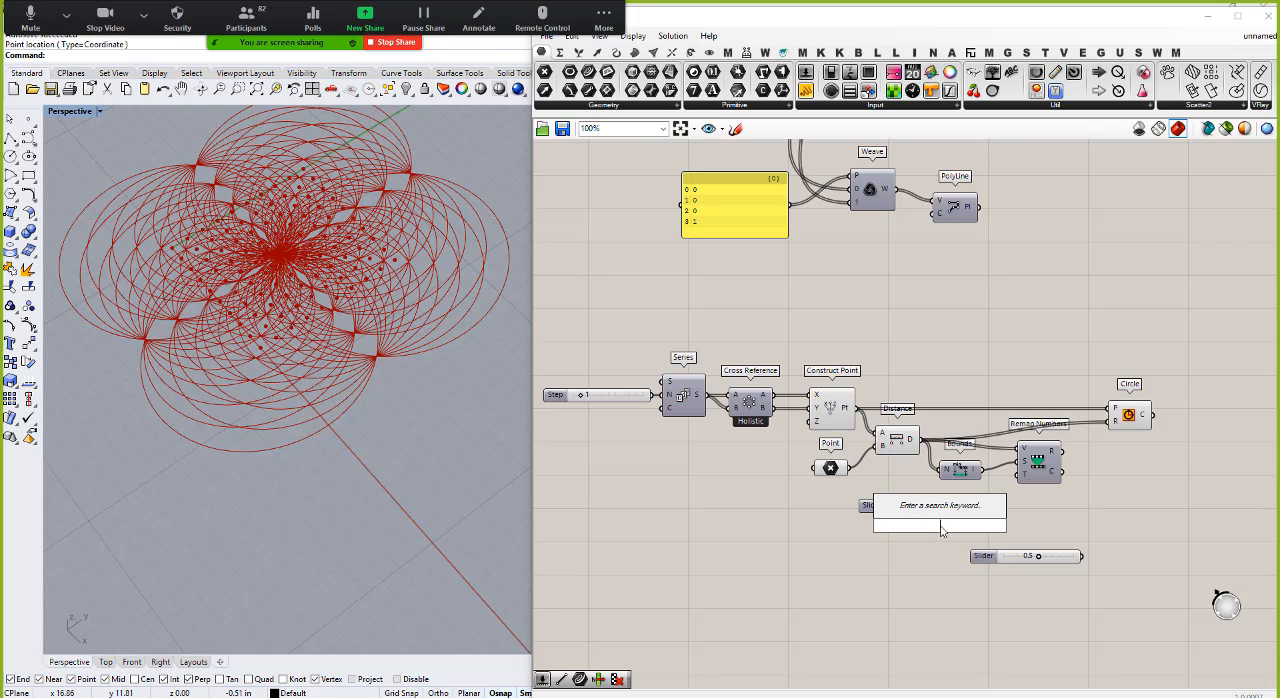
type("0.5")
key("Return")
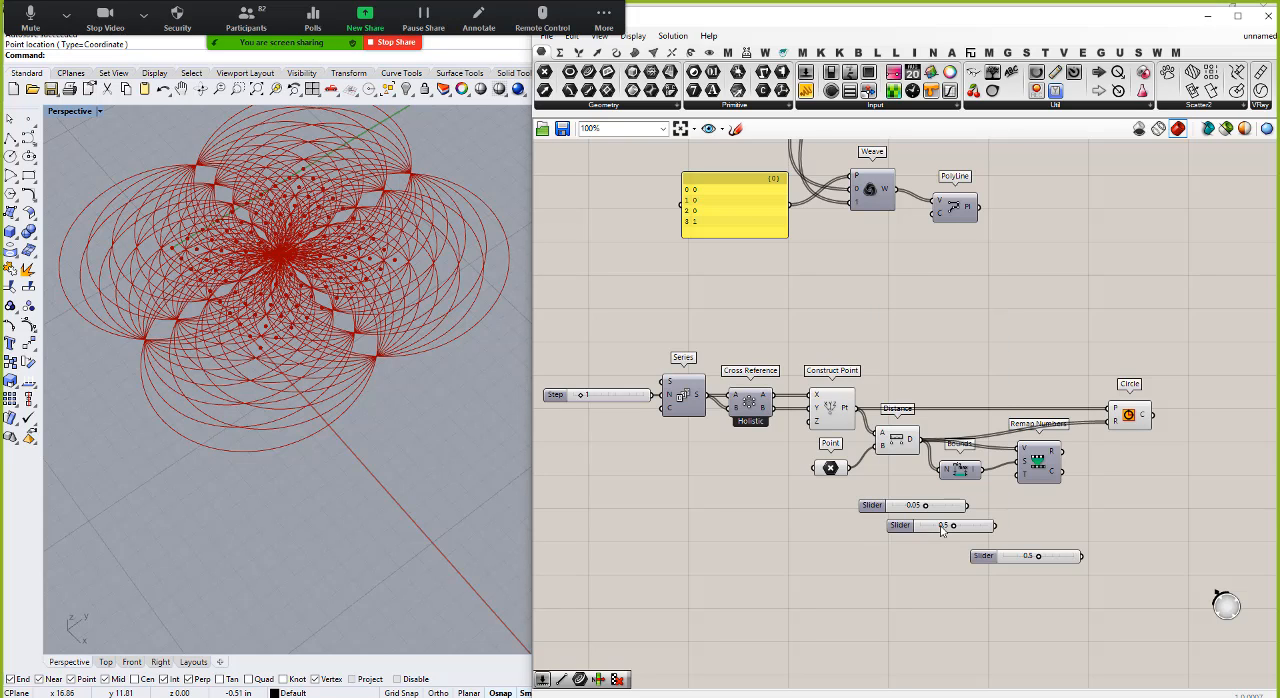
left_click_drag(974, 528, 946, 527)
Step: Add a Construct Domain component with the 0.05 slider as domain start and the 0.5 slider as domain end, and align both sliders
double_click(995, 516)
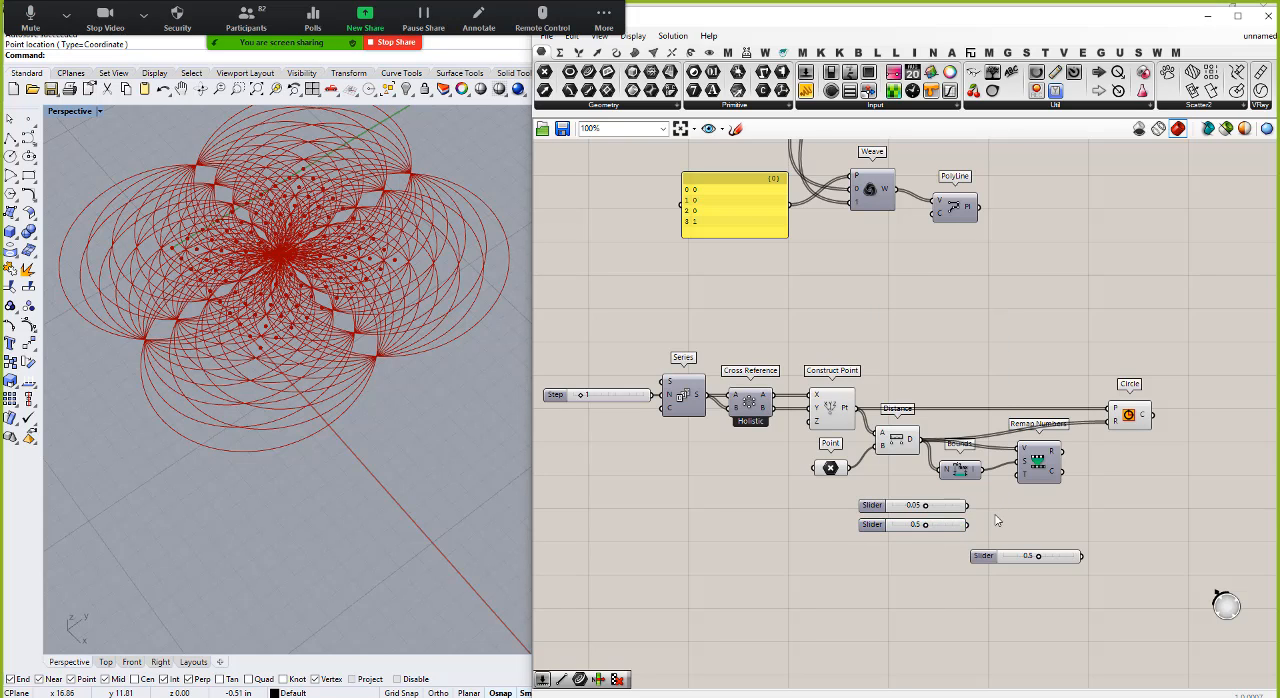
type("co")
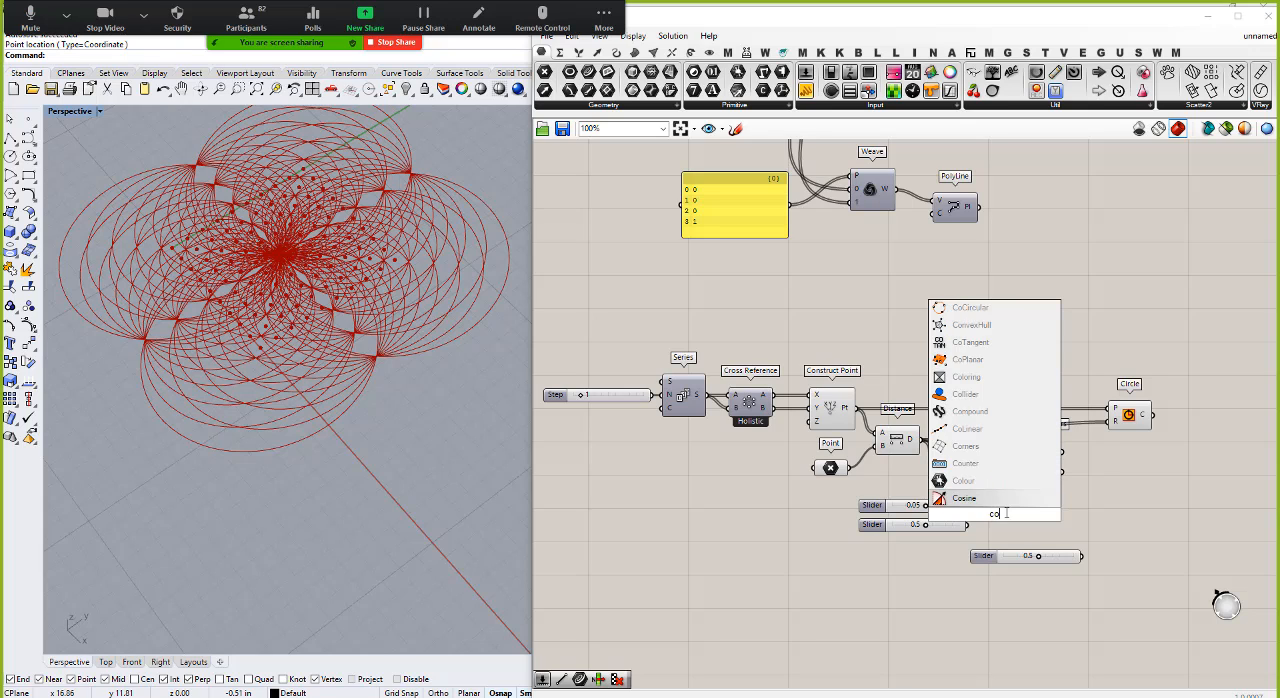
type("nstruct")
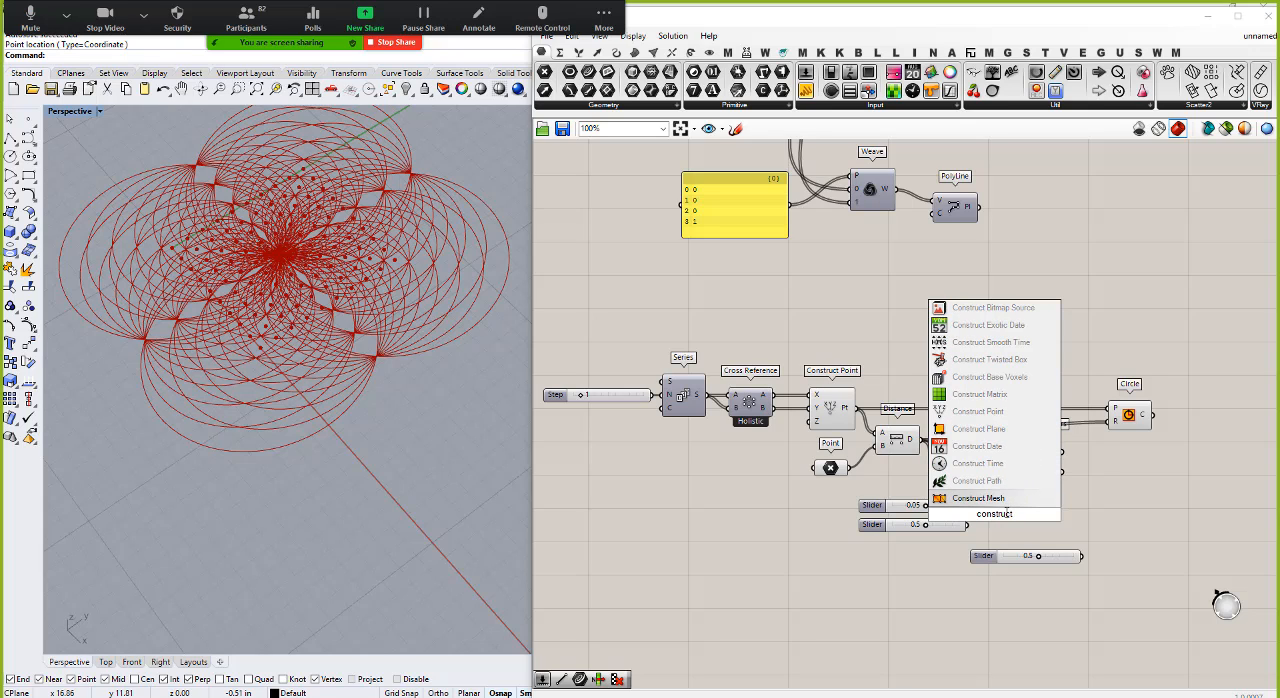
type(" dom")
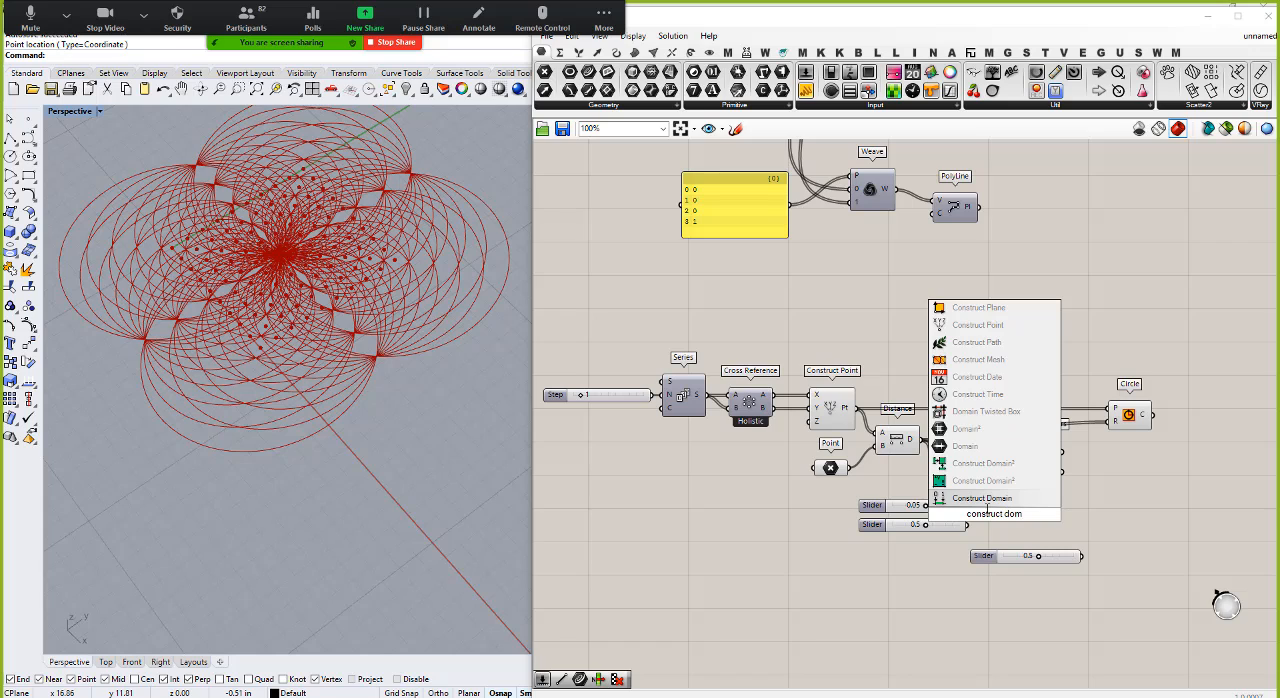
left_click(986, 500)
mouse_move(967, 506)
left_mouse_down()
mouse_move(979, 508)
mouse_move(931, 510)
mouse_move(977, 521)
left_mouse_up()
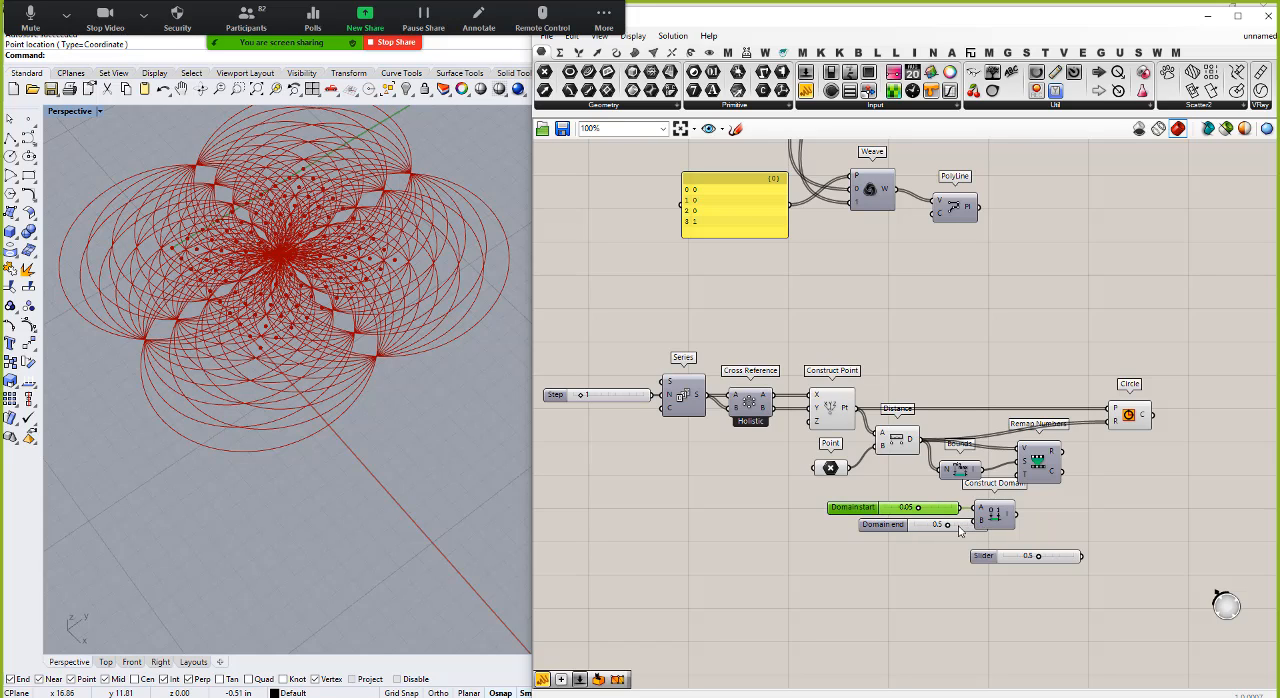
left_click(952, 527)
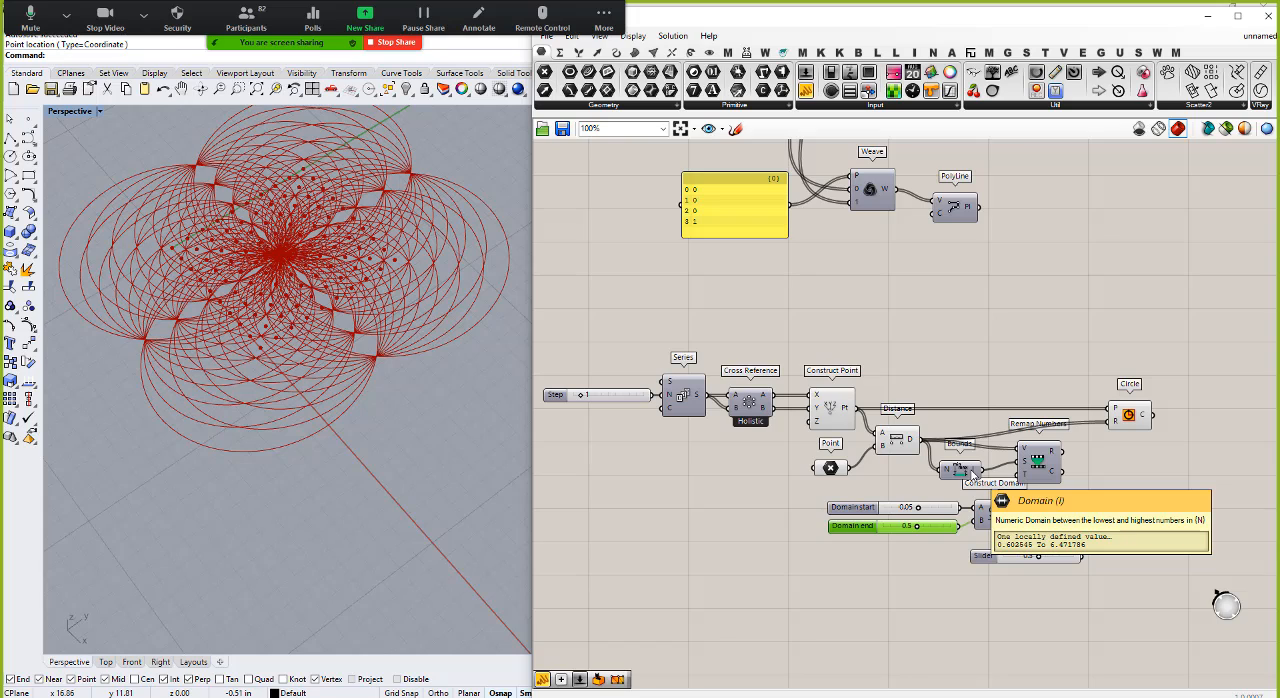
Step: Use the constructed domain as the Remap Numbers target, drive the Circle radius with the remapped values and inspect the circles in the viewport
mouse_move(1011, 518)
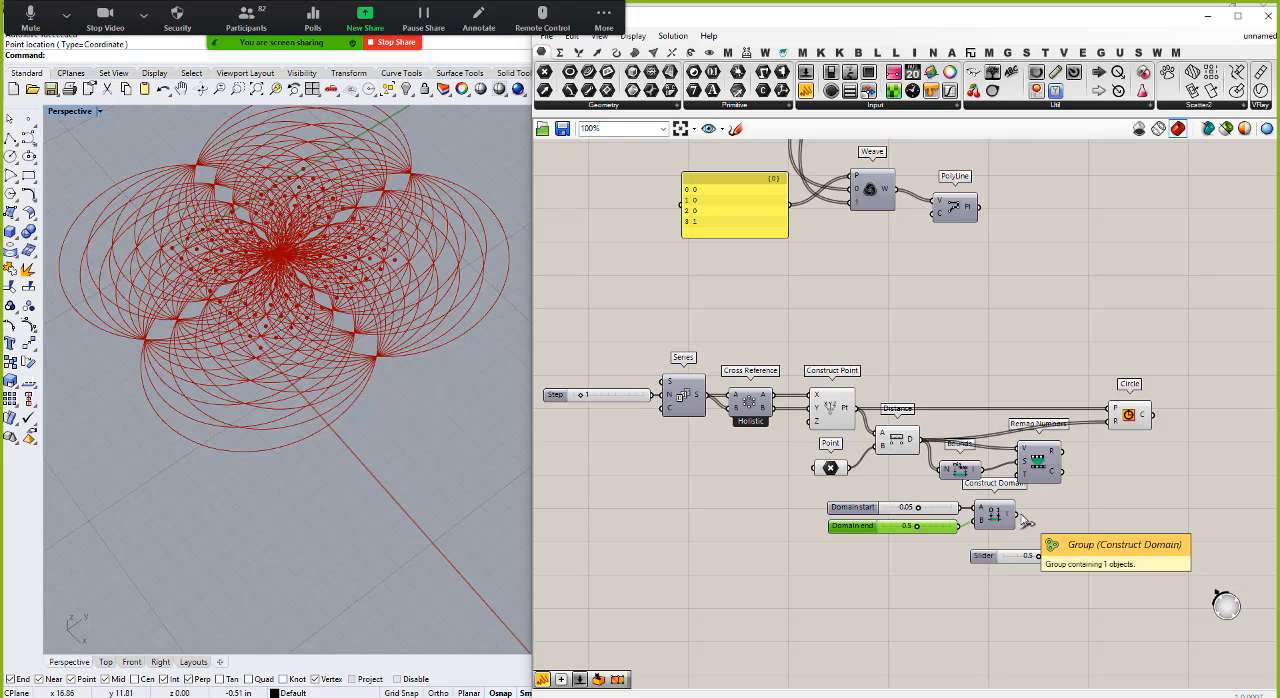
left_click_drag(1013, 518, 1022, 487)
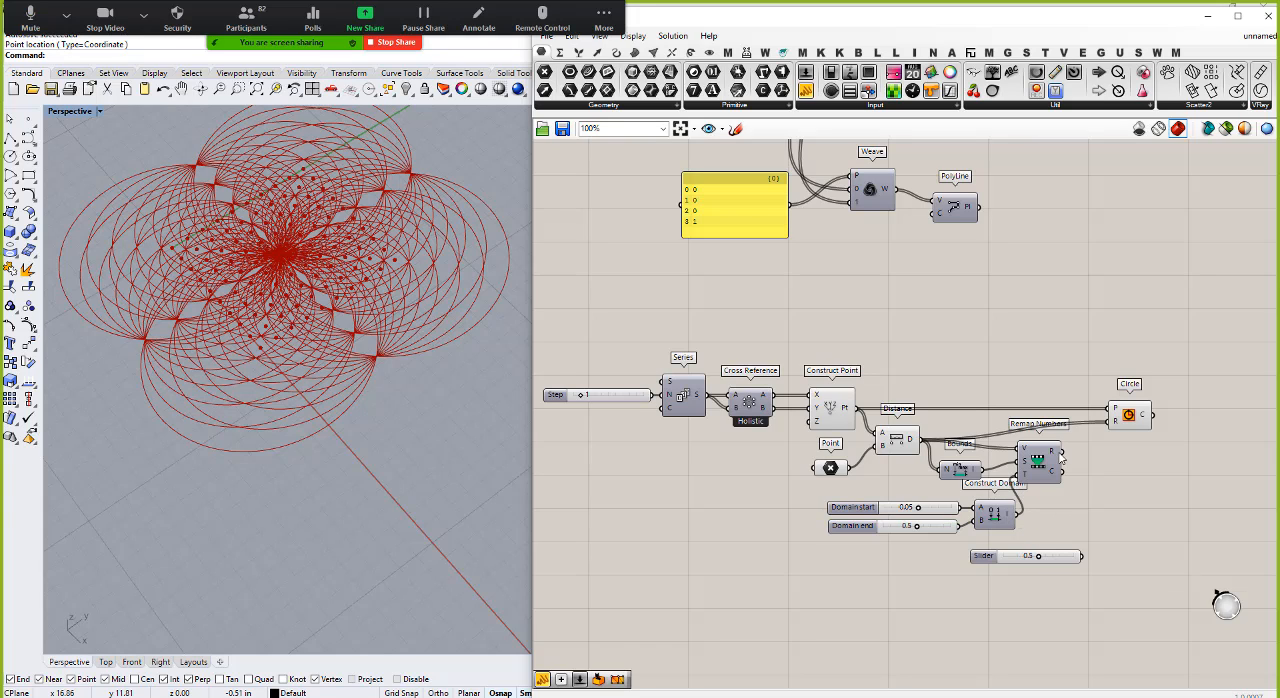
mouse_move(1052, 455)
left_click_drag(1052, 455, 1112, 421)
right_click_drag(313, 245, 428, 286)
scroll(428, 286, "down", 5)
scroll(333, 309, "up", 8)
right_click_drag(312, 326, 324, 338)
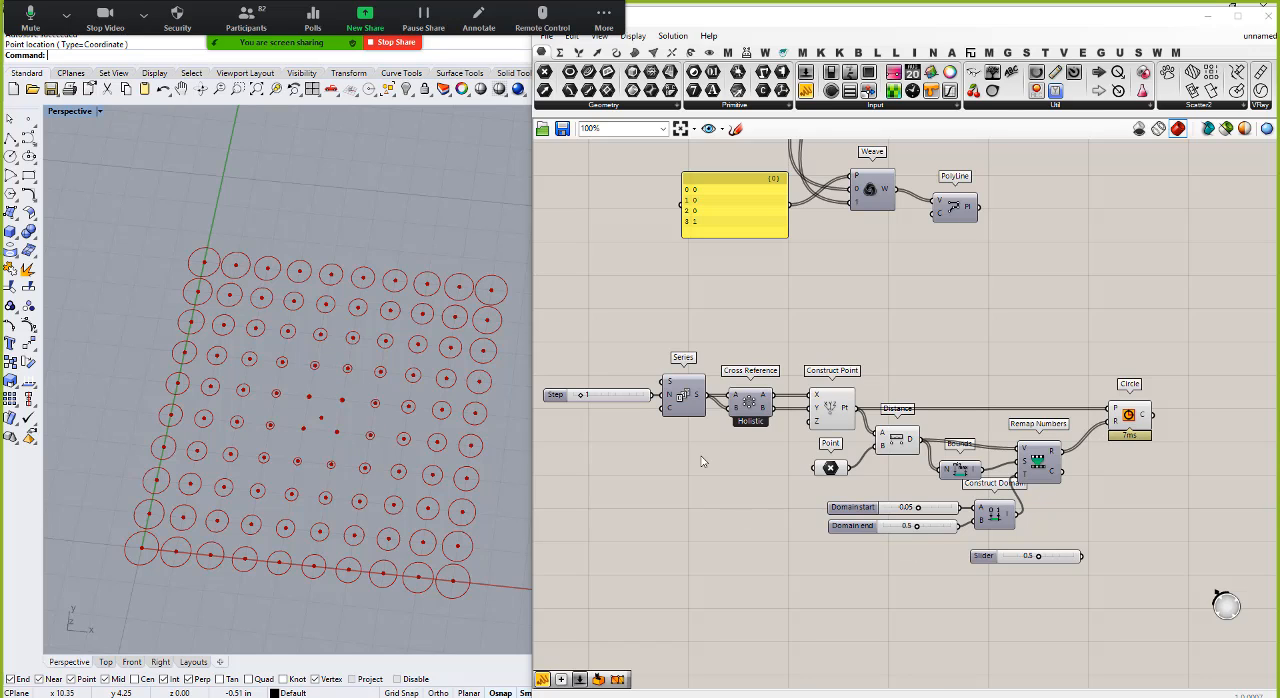
Step: Shift the attractor point slightly within the circle grid and turn off the Construct Point preview
left_click(832, 468)
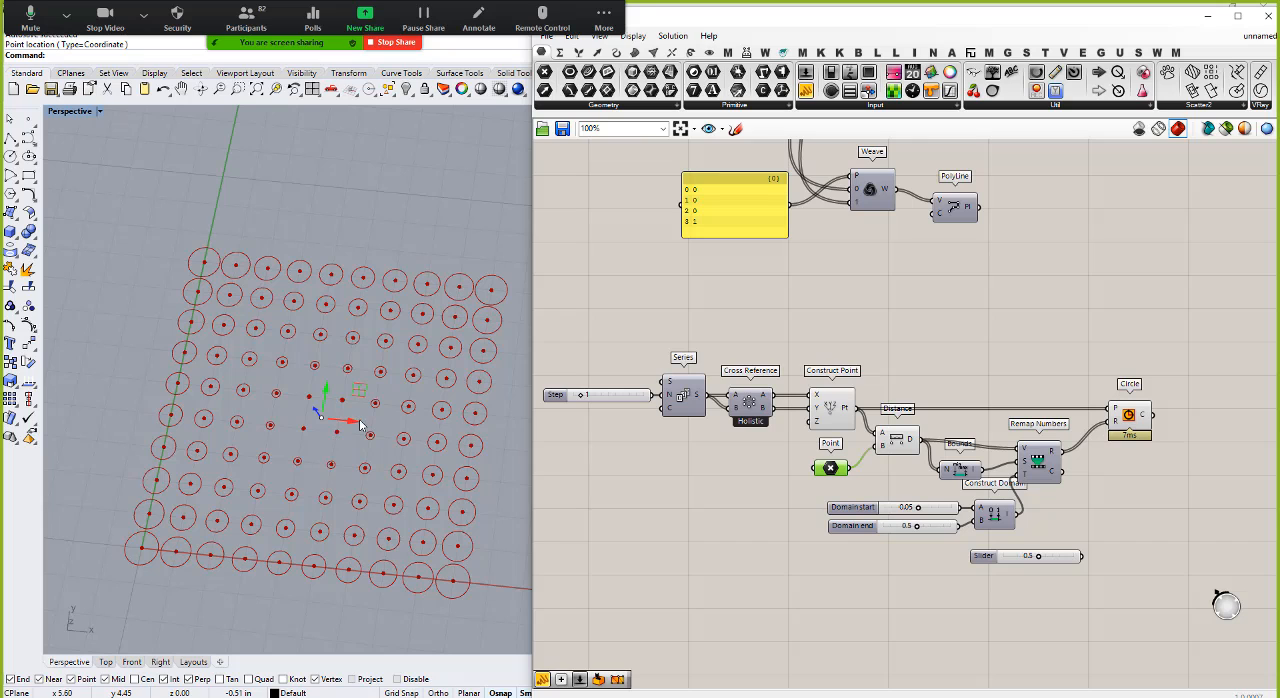
left_click_drag(362, 426, 313, 450)
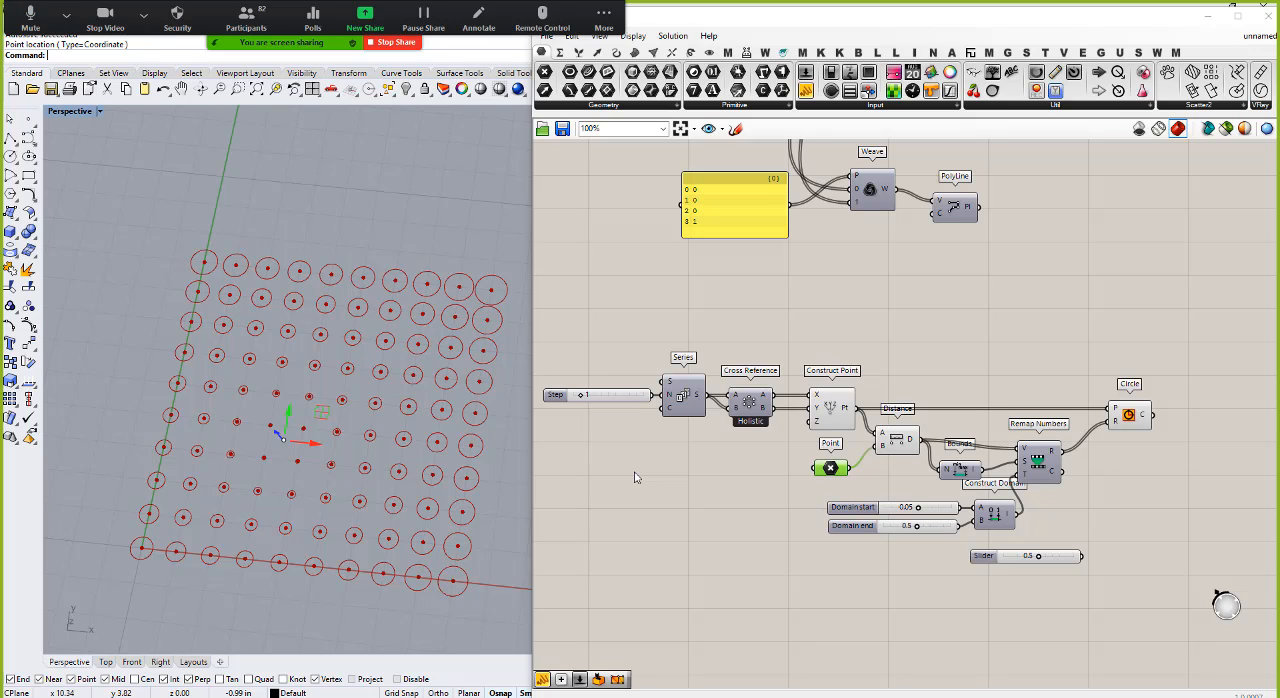
right_click(826, 410)
left_click(850, 441)
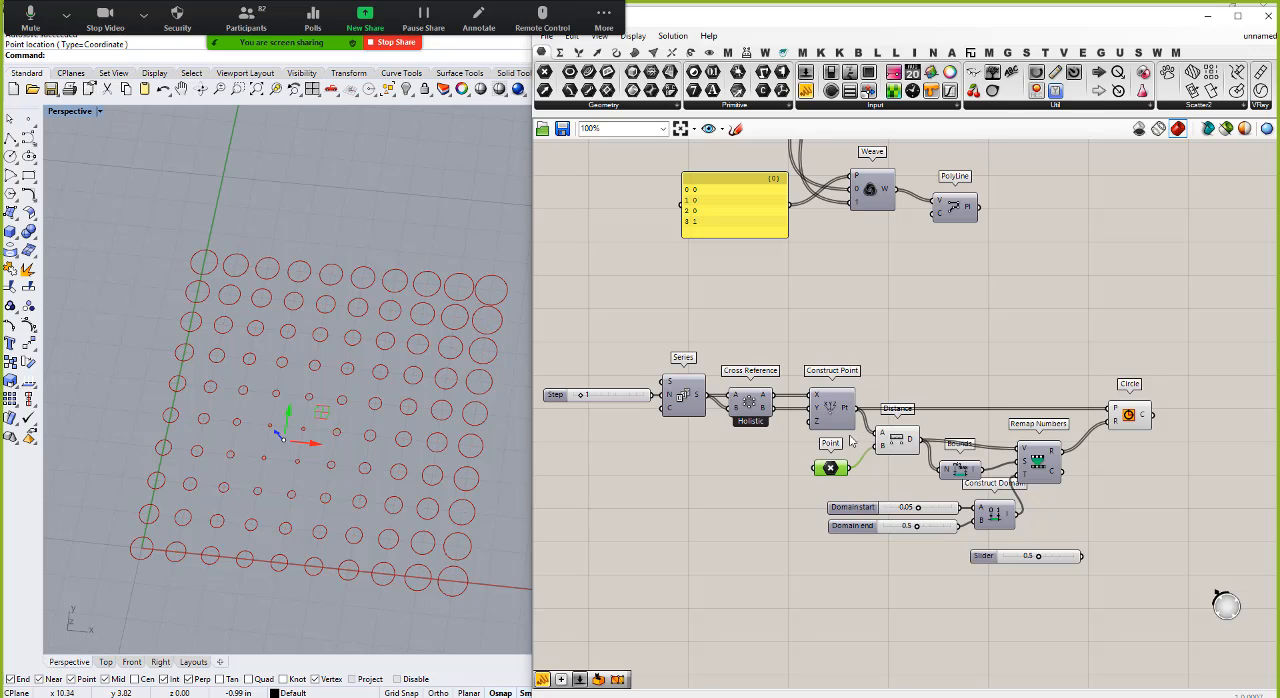
left_click(675, 536)
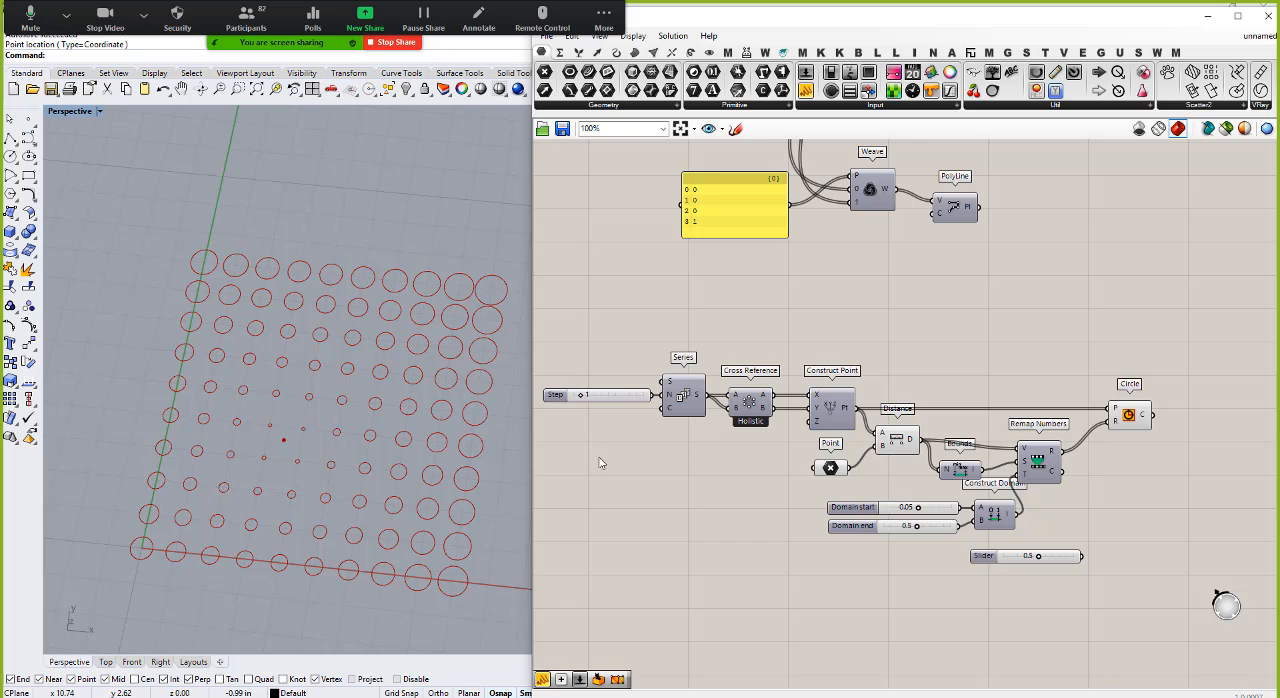
Step: Add a Custom Preview component well beyond the Circle component and feed it the circles as geometry
scroll(641, 440, "down", 3)
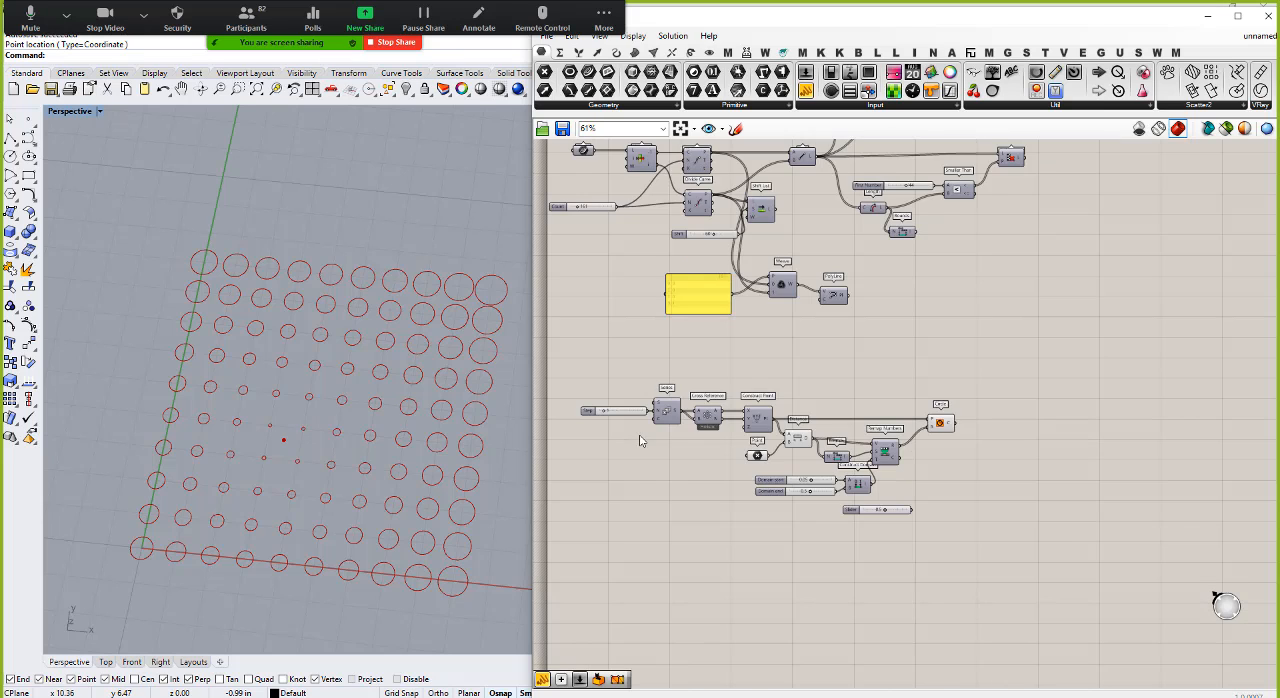
scroll(902, 462, "up", 3)
scroll(736, 435, "down", 2)
scroll(938, 447, "up", 2)
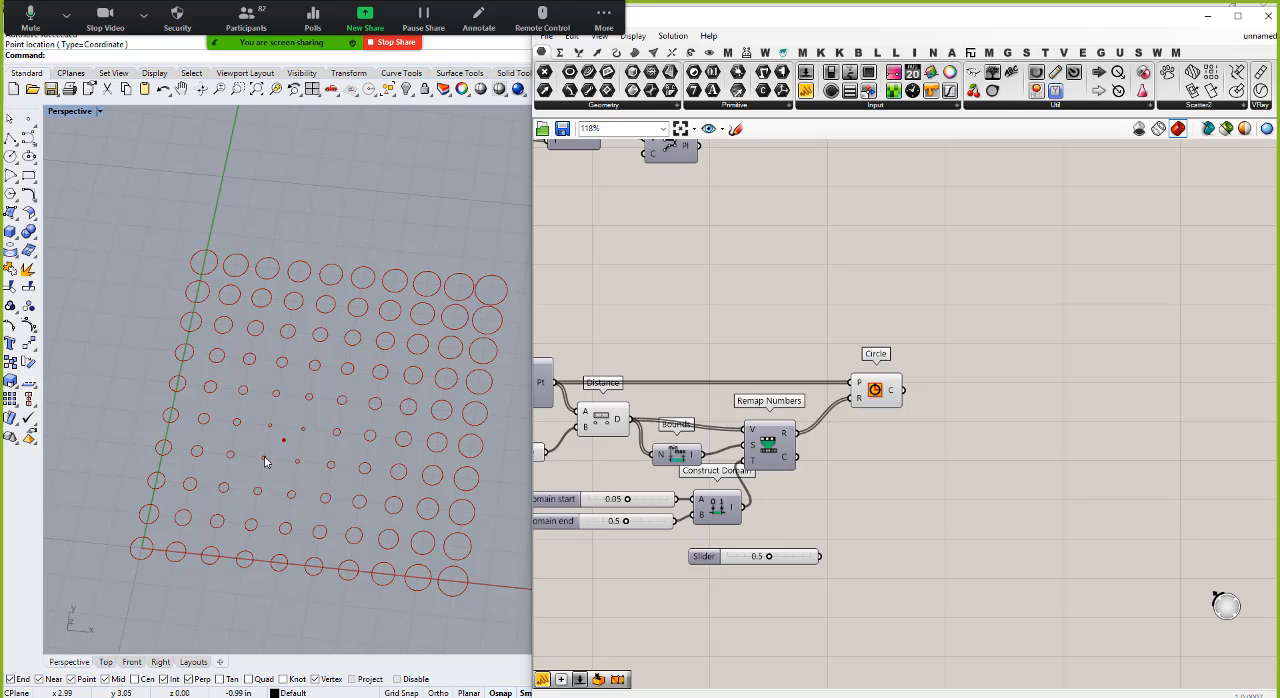
double_click(1122, 419)
type("curs")
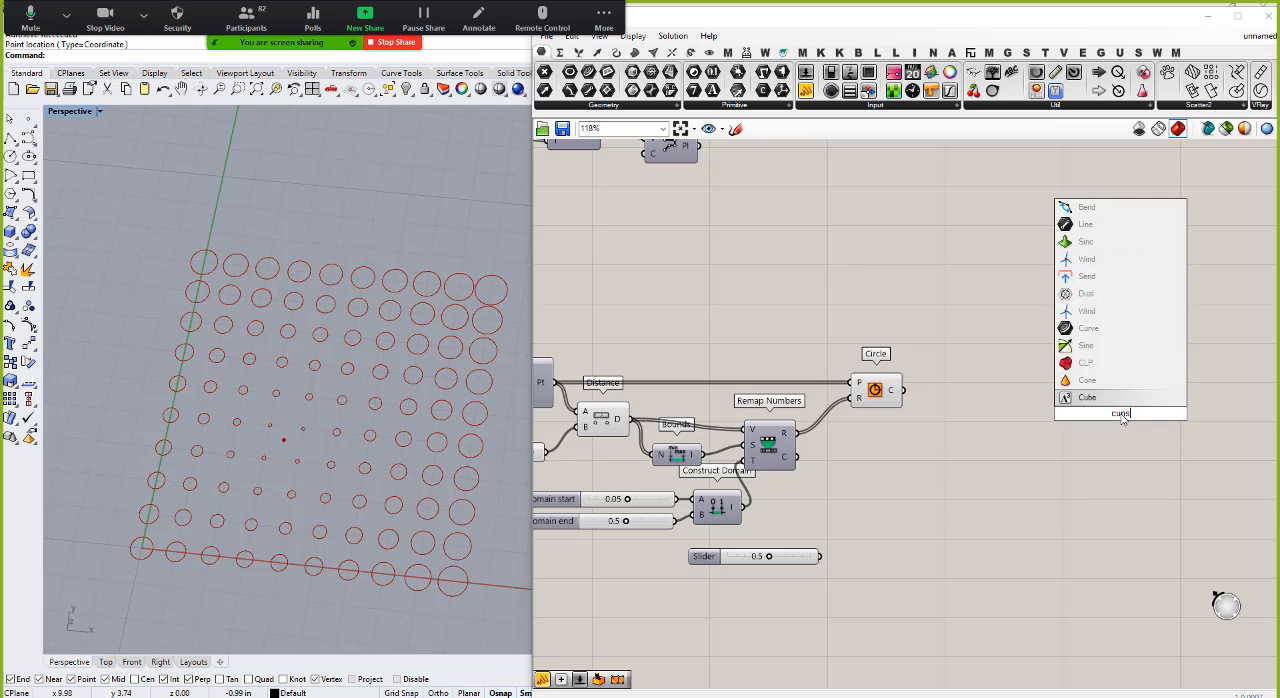
key("BackSpace")
key("BackSpace")
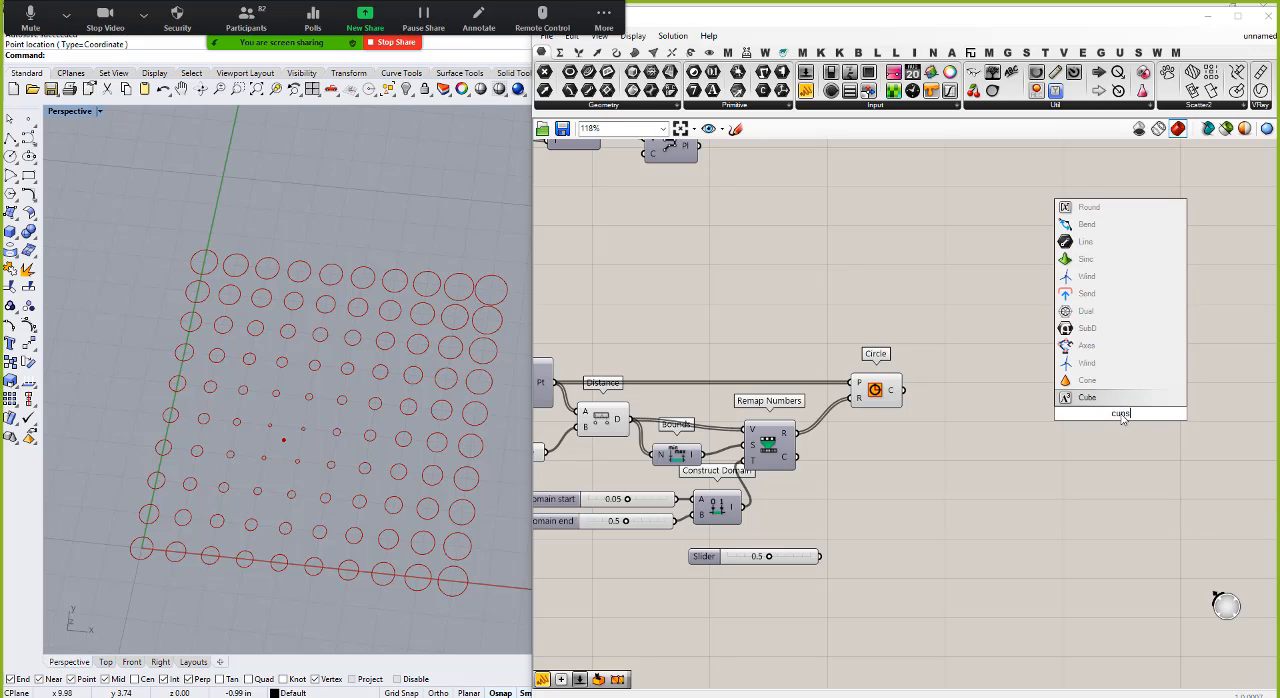
type("stom")
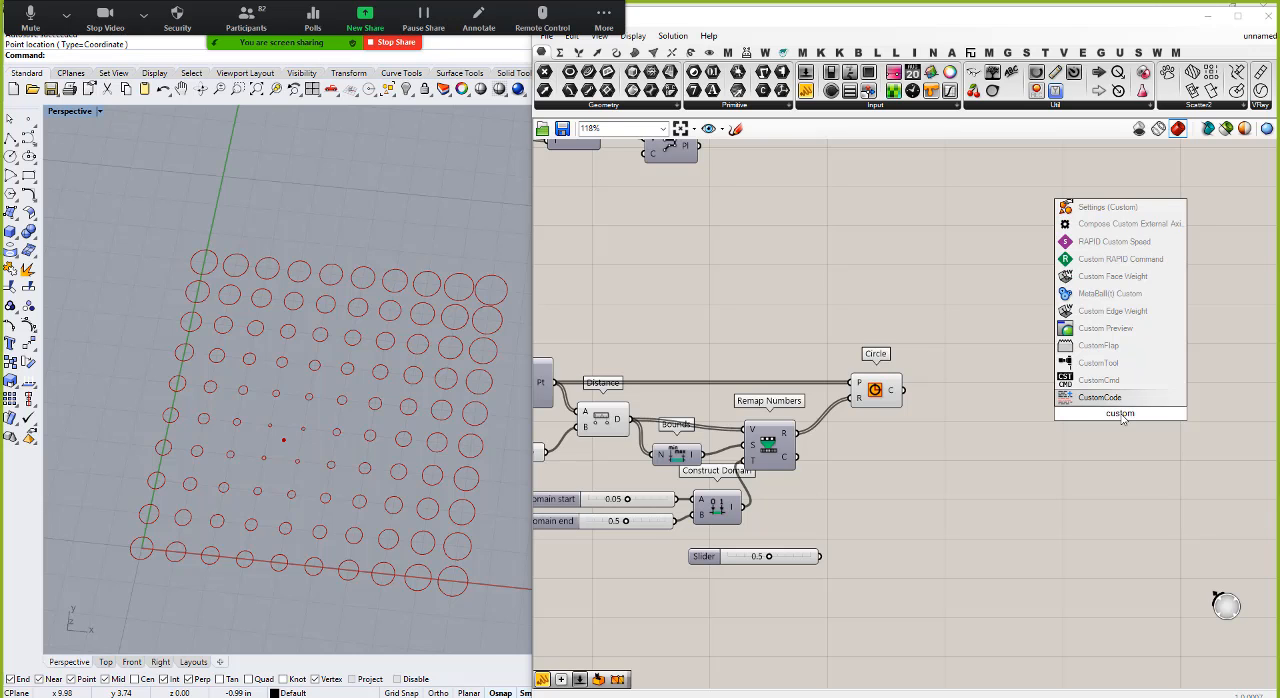
left_click(1106, 329)
left_click_drag(903, 390, 1148, 420)
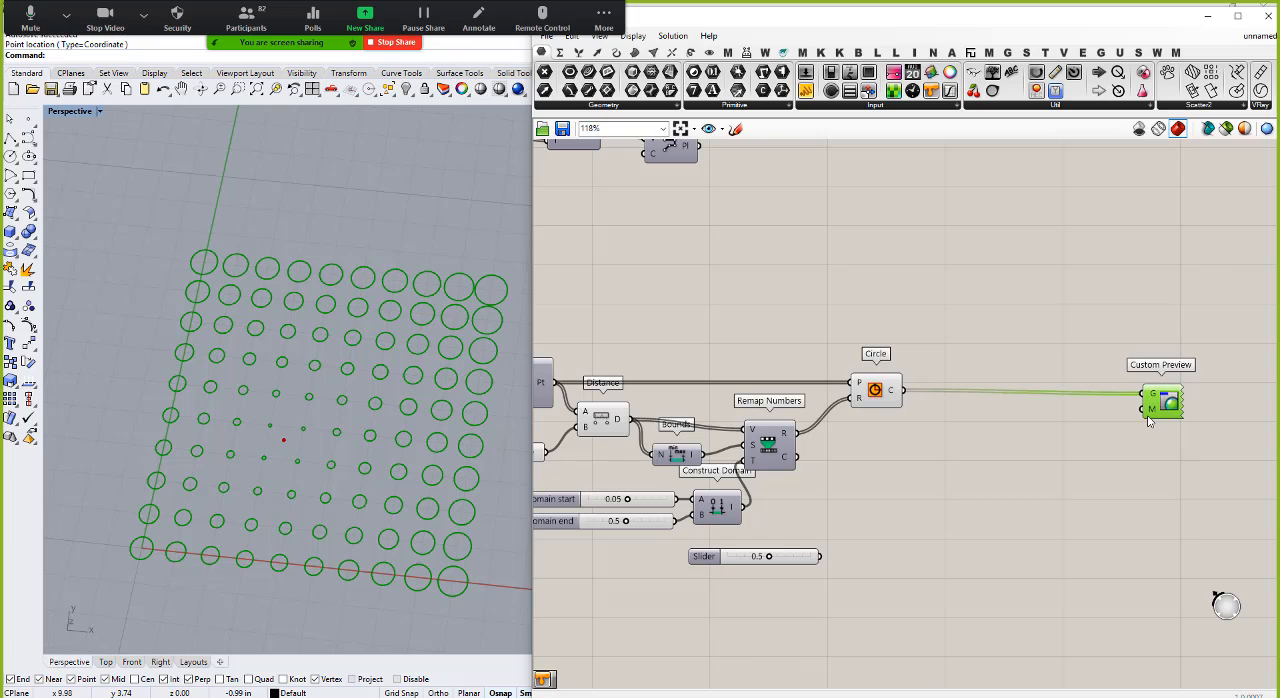
left_click(1031, 458)
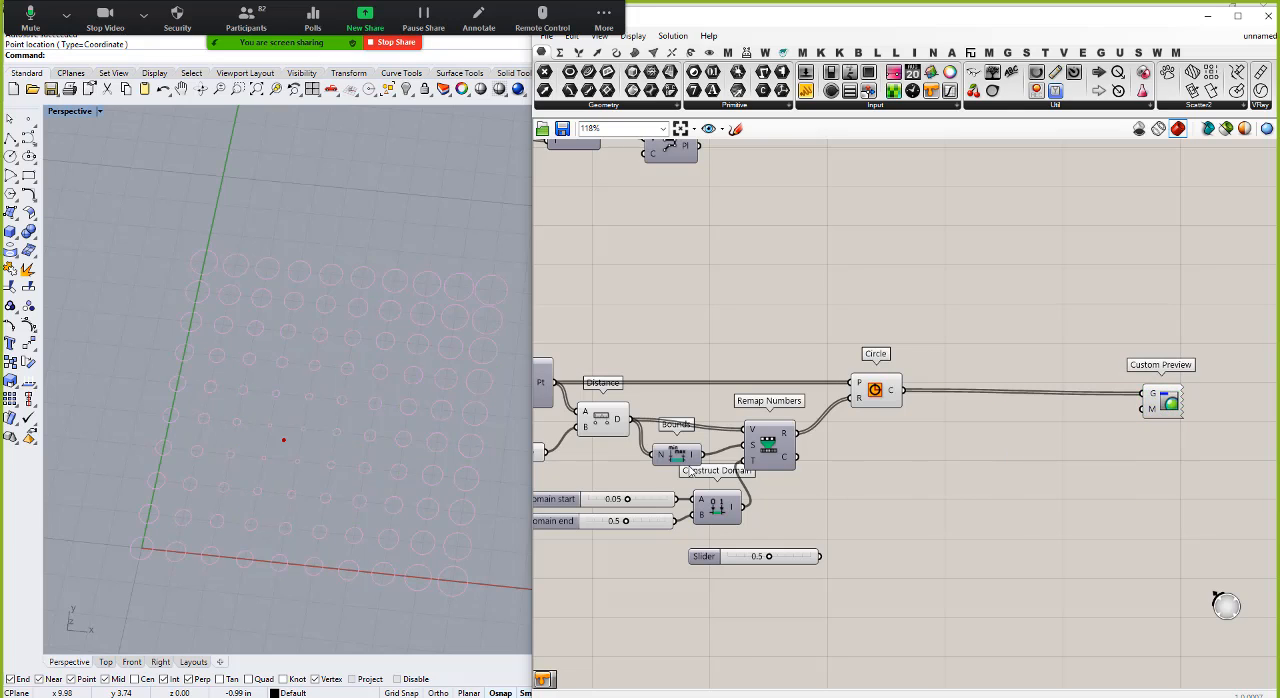
Step: Add a Gradient component below the Circle component, apply the red-yellow-blue preset and position it ahead of Custom Preview
double_click(952, 463)
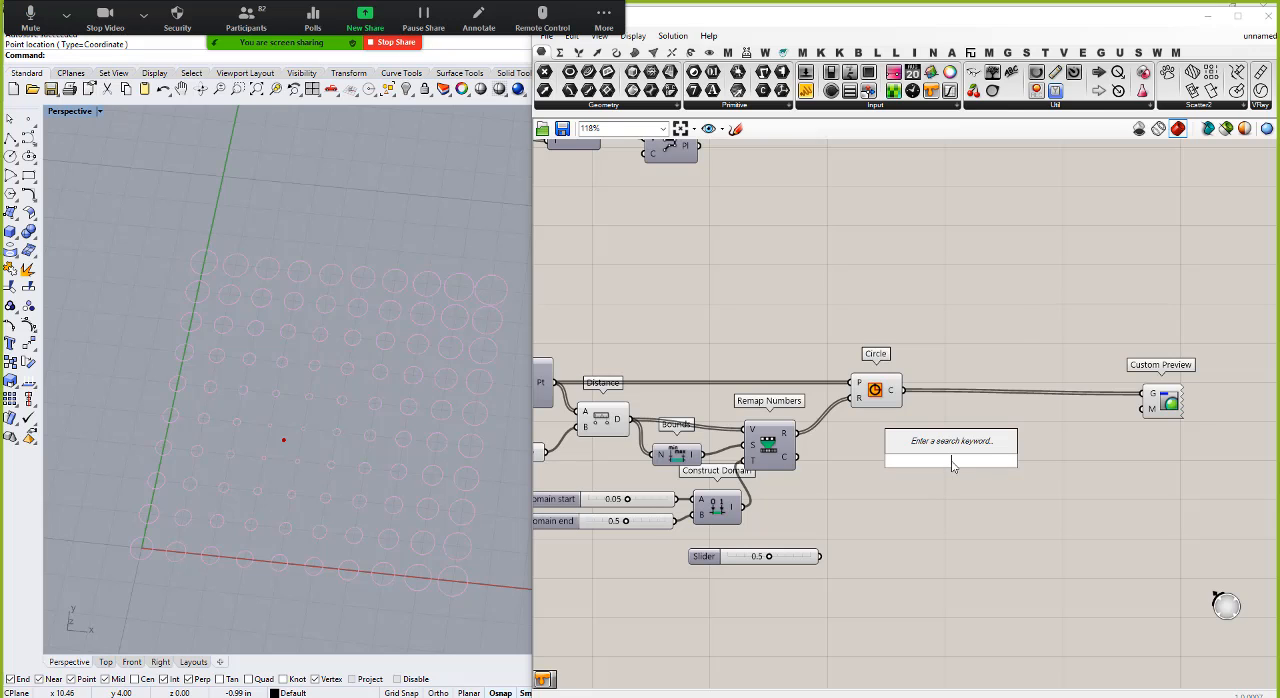
type("gradien")
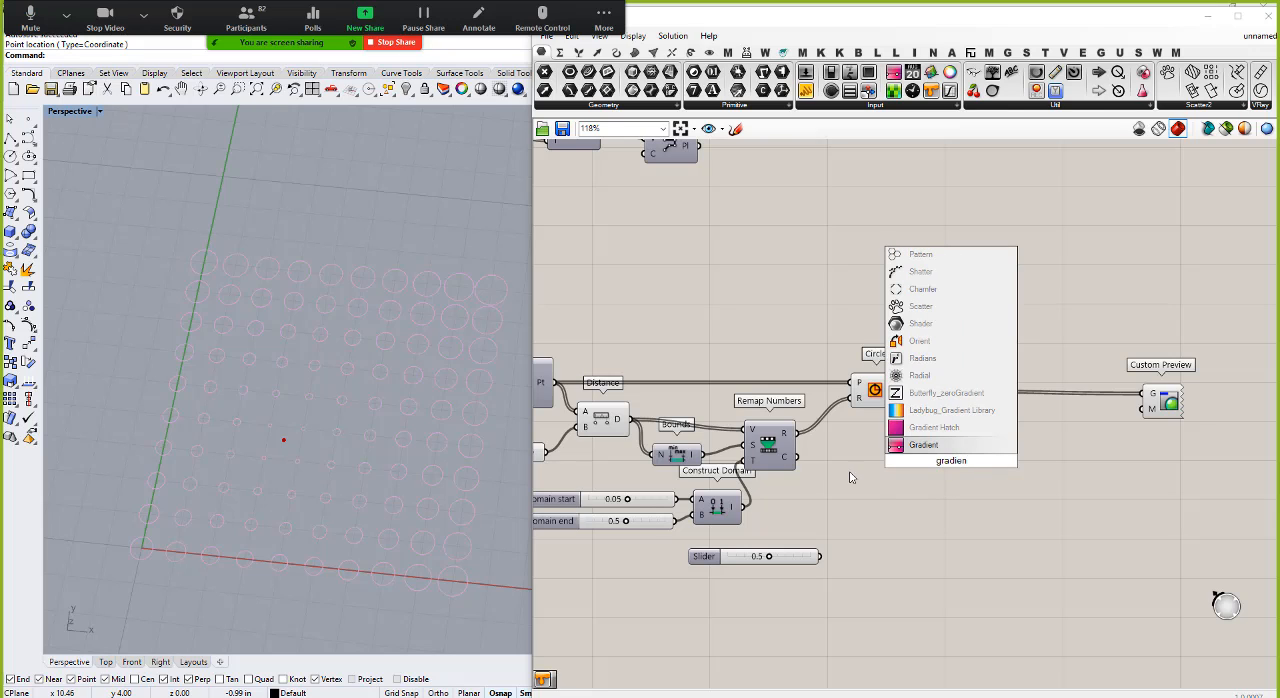
left_click(934, 448)
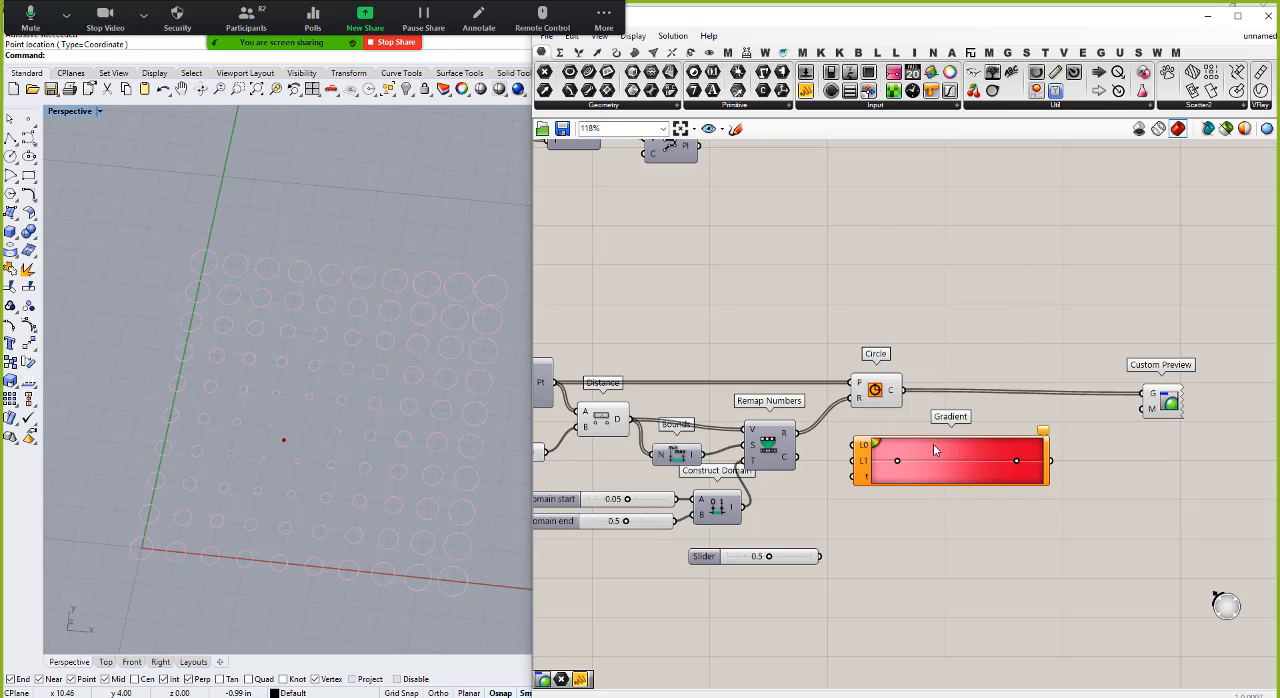
right_click(876, 443)
mouse_move(955, 522)
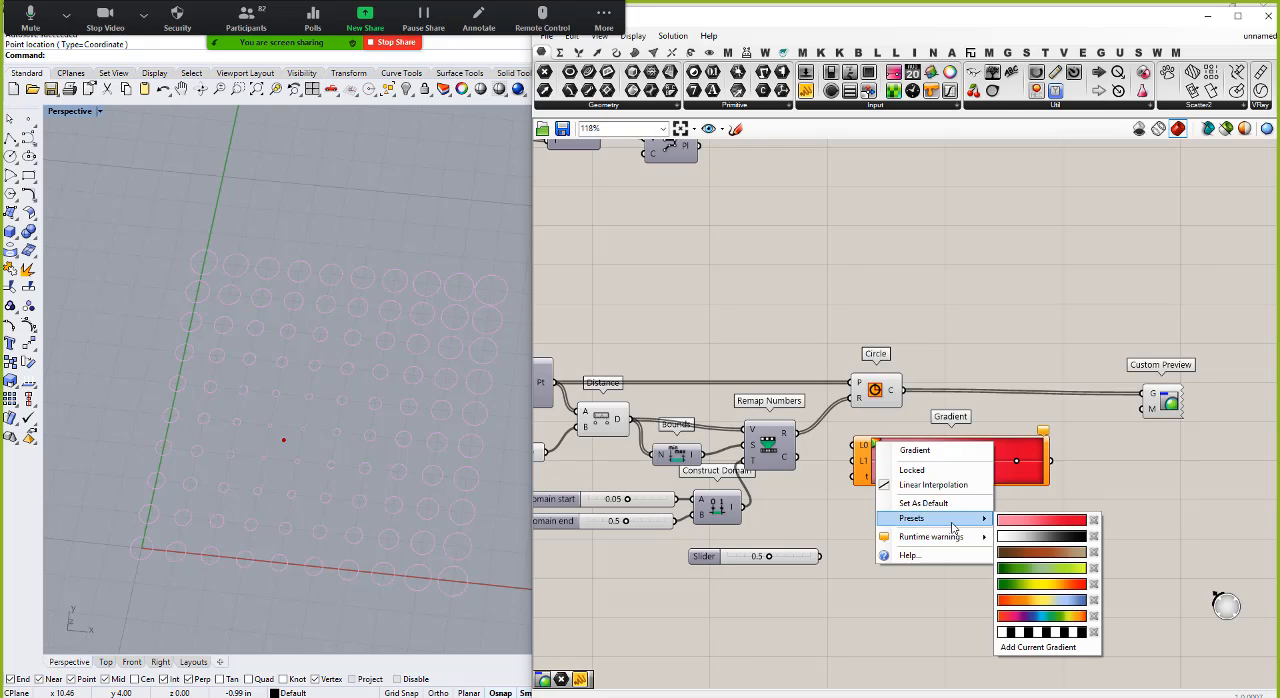
left_click(1041, 601)
left_click_drag(983, 478, 1045, 482)
left_click(1003, 536)
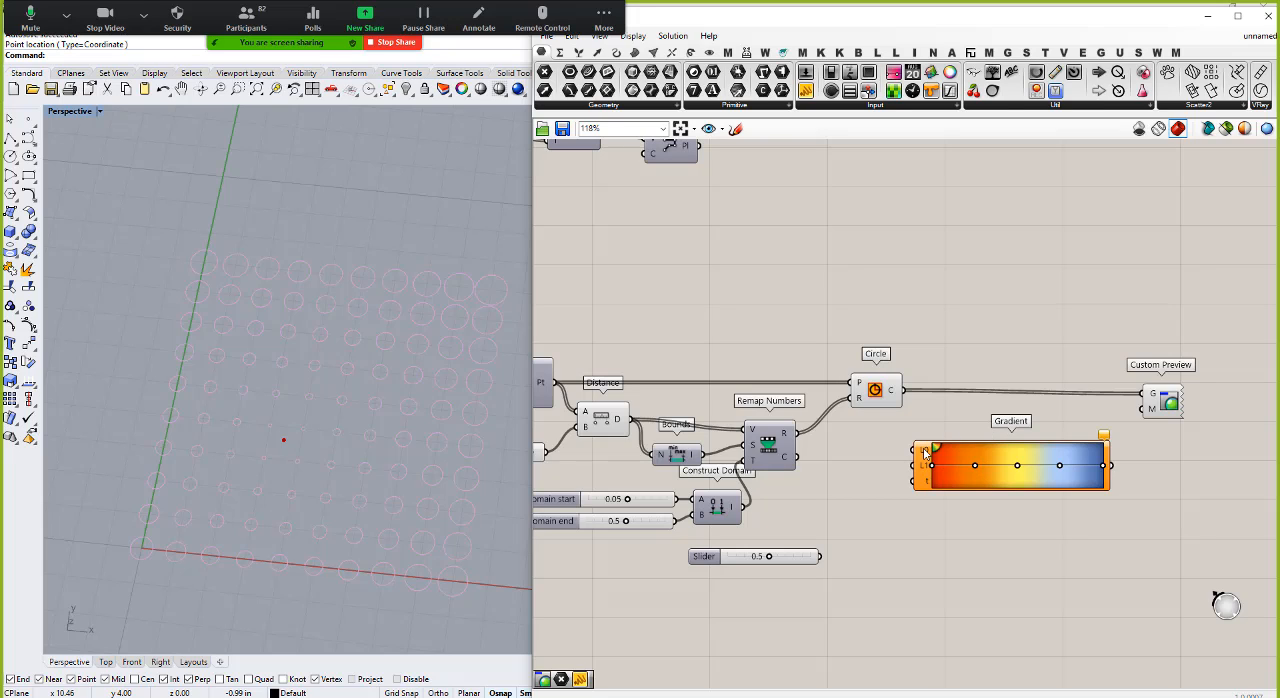
Step: Feed the Gradient's limits from the Domain start and end sliders and its parameter from the remapped values, and use its output as the Custom Preview material
mouse_move(925, 454)
mouse_move(1079, 473)
left_click_drag(741, 507, 916, 450)
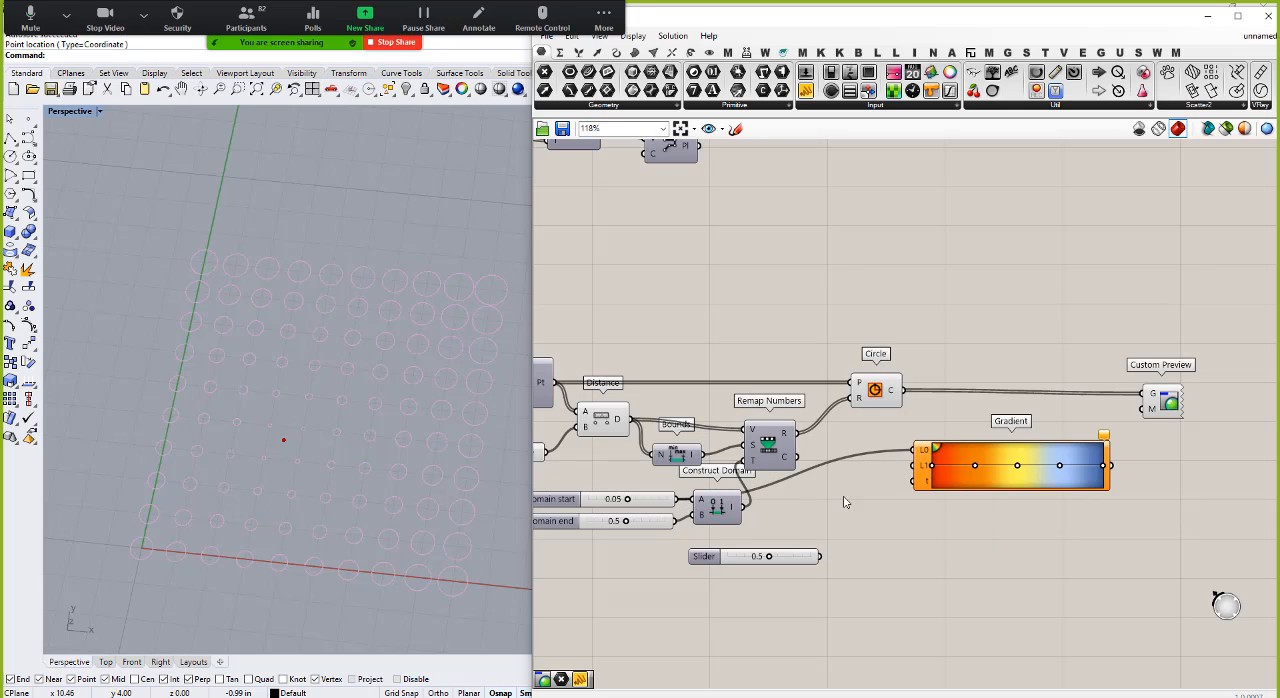
left_click_drag(675, 522, 918, 466)
left_click_drag(798, 443, 918, 482)
left_click_drag(1112, 466, 1143, 408)
right_click_drag(343, 338, 308, 474)
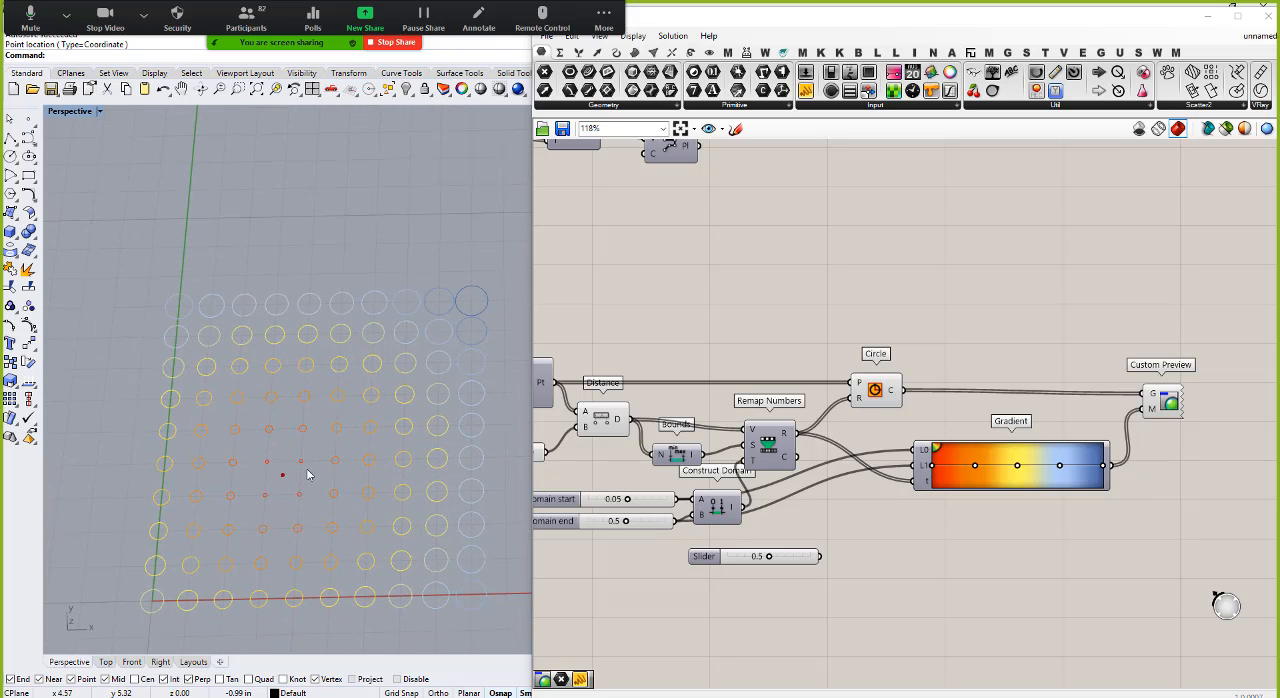
Step: Select the Point parameter and move the attractor point along the grid toward its centre to test the gradient colouring
scroll(733, 476, "down", 3)
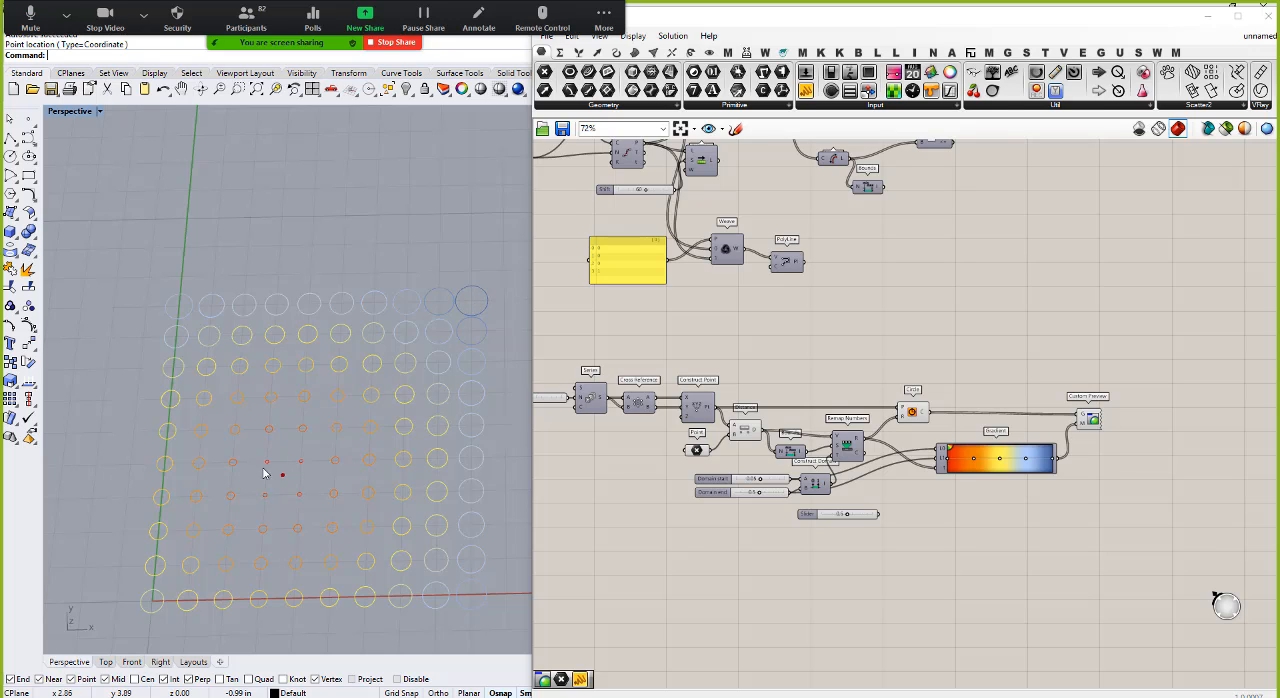
left_click(697, 451)
left_click_drag(312, 479, 340, 489)
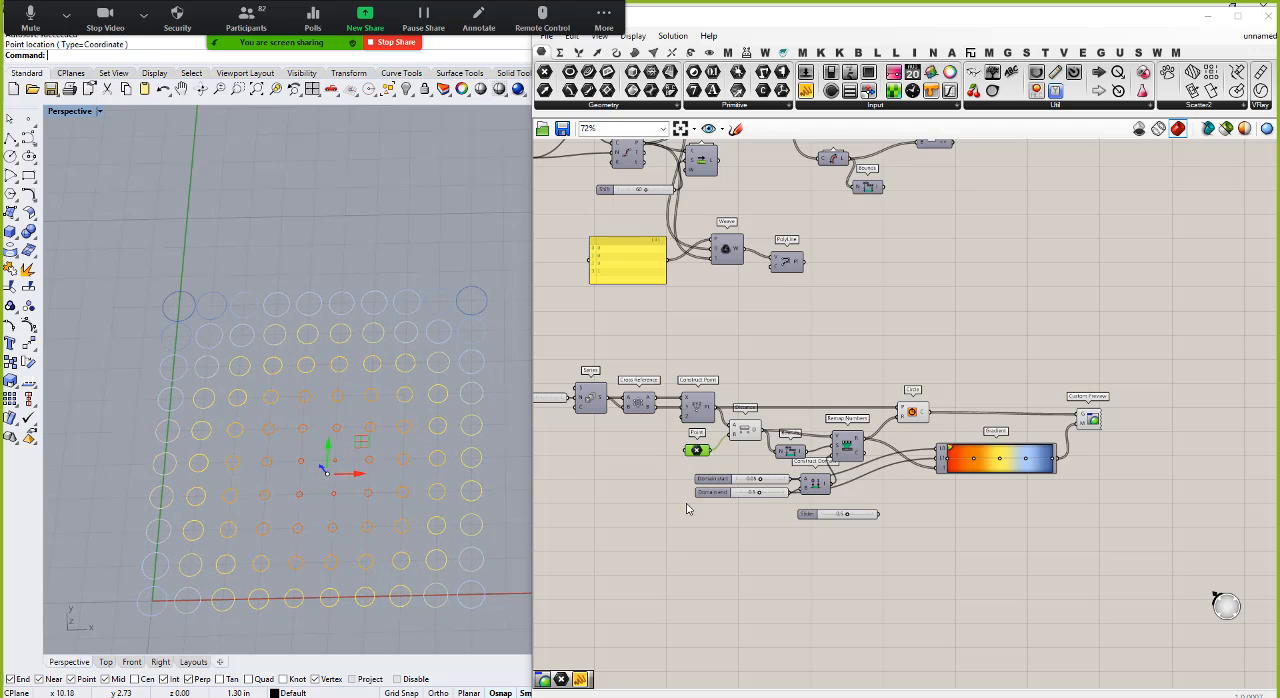
Step: Add a number slider set to 25 below the Step slider and feed it into the Series count
scroll(935, 488, "down", 2)
scroll(642, 432, "up", 4)
scroll(641, 432, "up", 3)
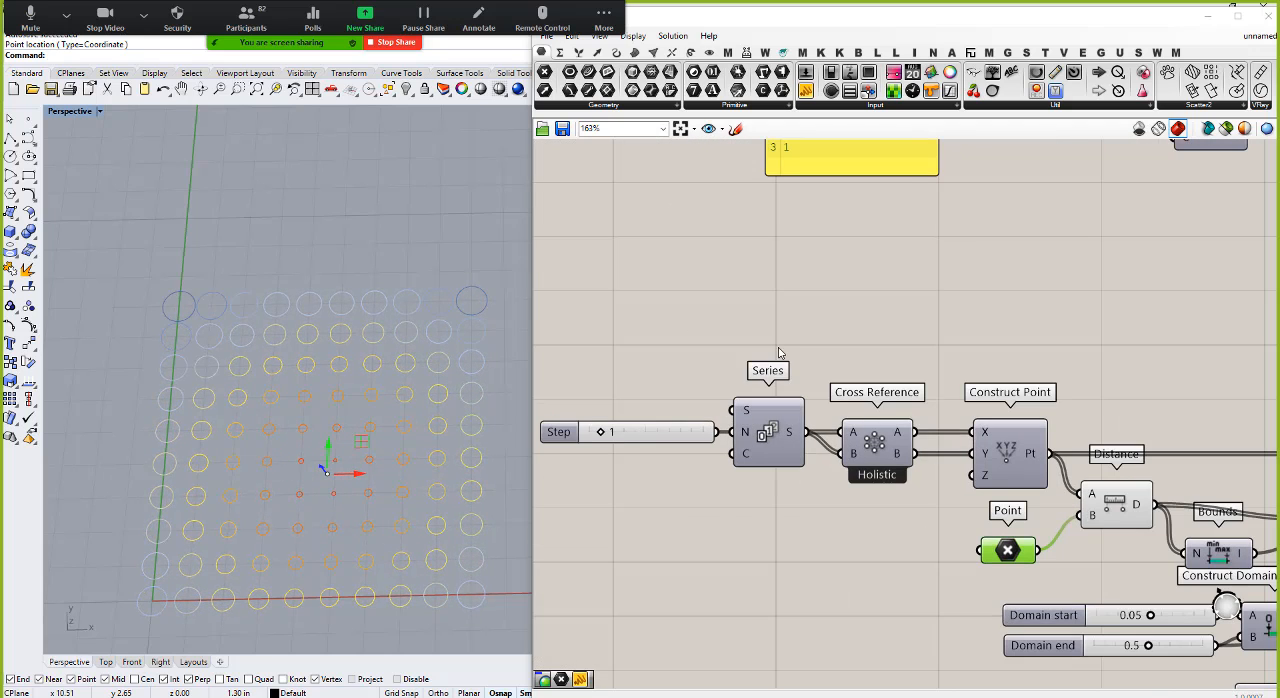
scroll(638, 440, "down", 2)
left_click(634, 445)
double_click(635, 445)
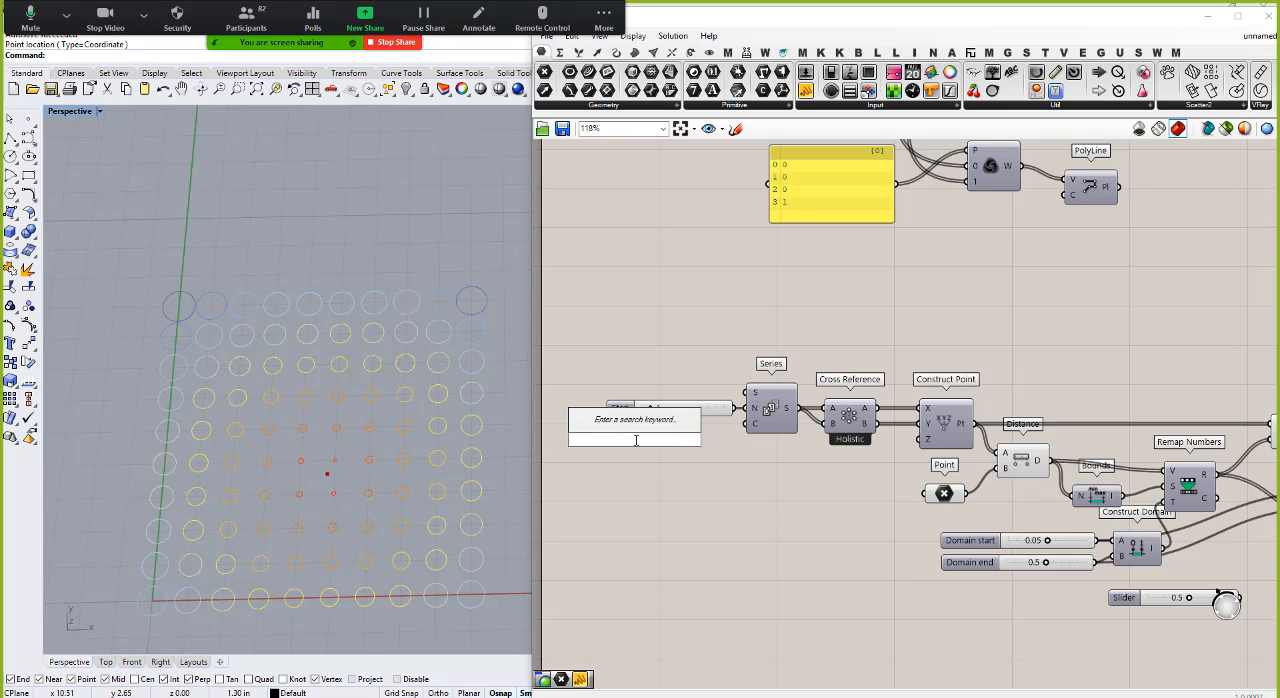
type("25")
key("Return")
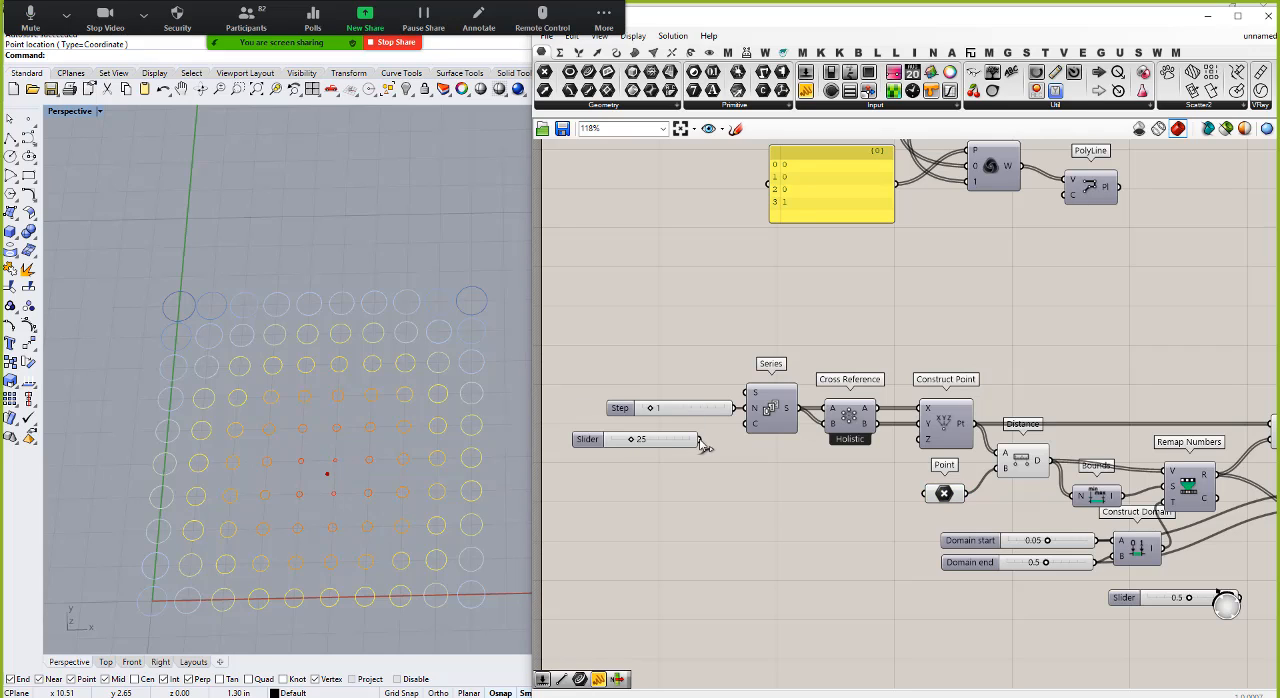
left_click_drag(701, 439, 746, 423)
Step: Select the Point parameter and move its attractor point toward the middle of the enlarged circle grid
scroll(232, 435, "down", 11)
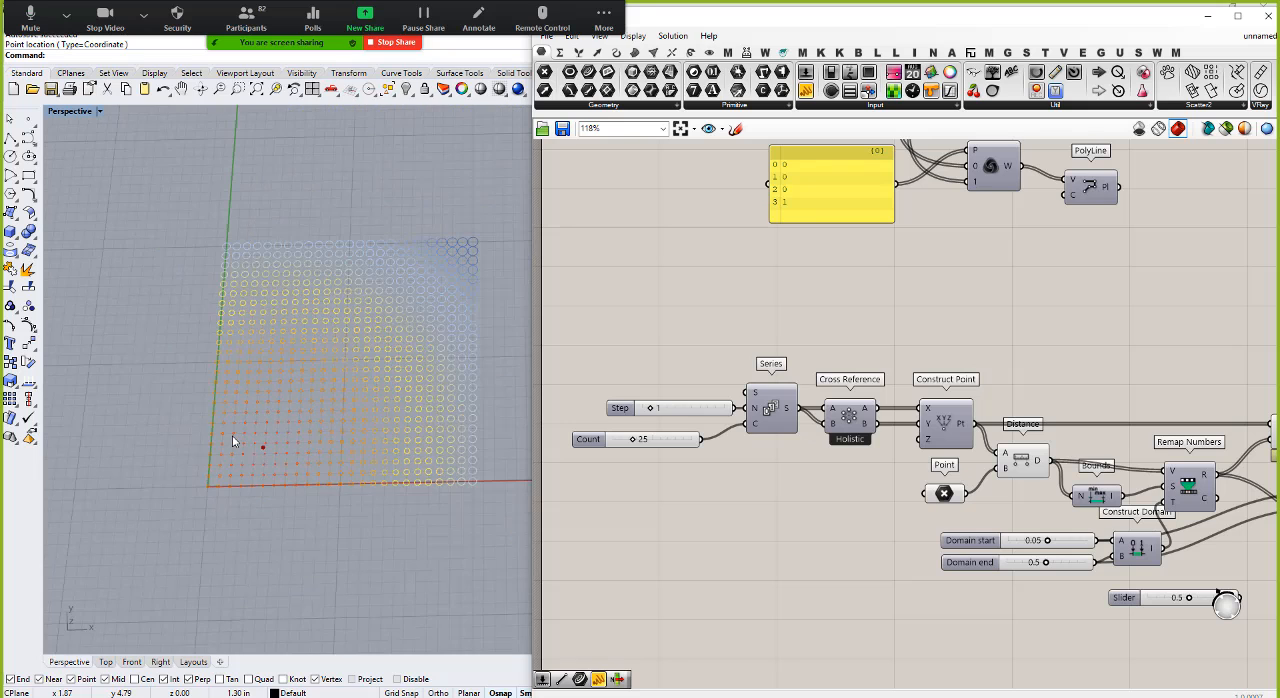
scroll(408, 300, "up", 4)
scroll(384, 333, "down", 2)
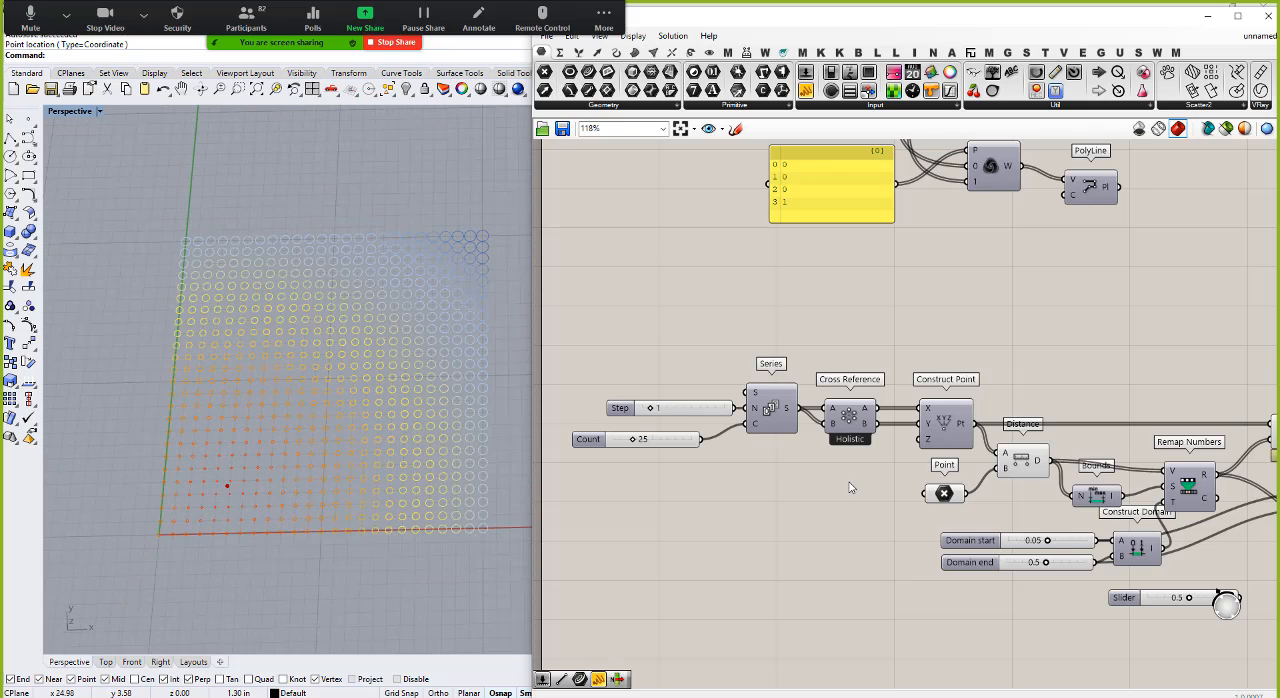
left_click(943, 493)
left_click_drag(262, 448, 332, 398)
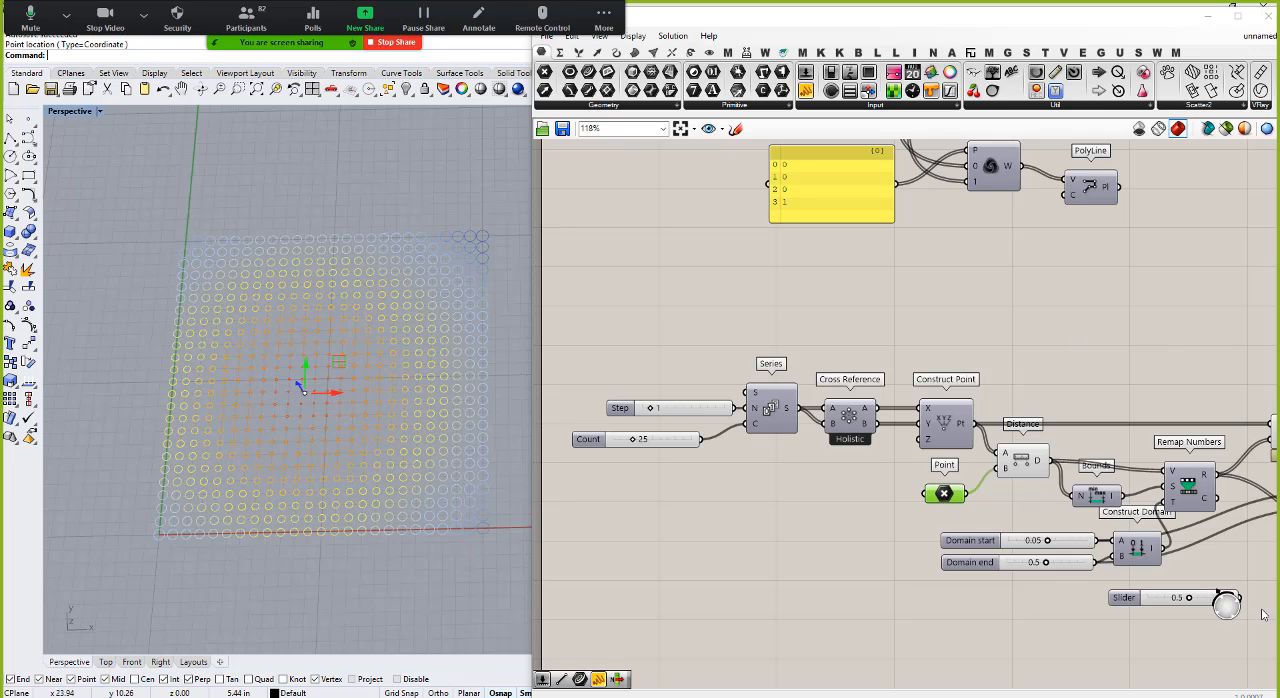
Step: Add a Boundary Surfaces component after Circle, feed it the circles, and use its surfaces as the Custom Preview geometry instead of the circles
scroll(563, 577, "down", 5)
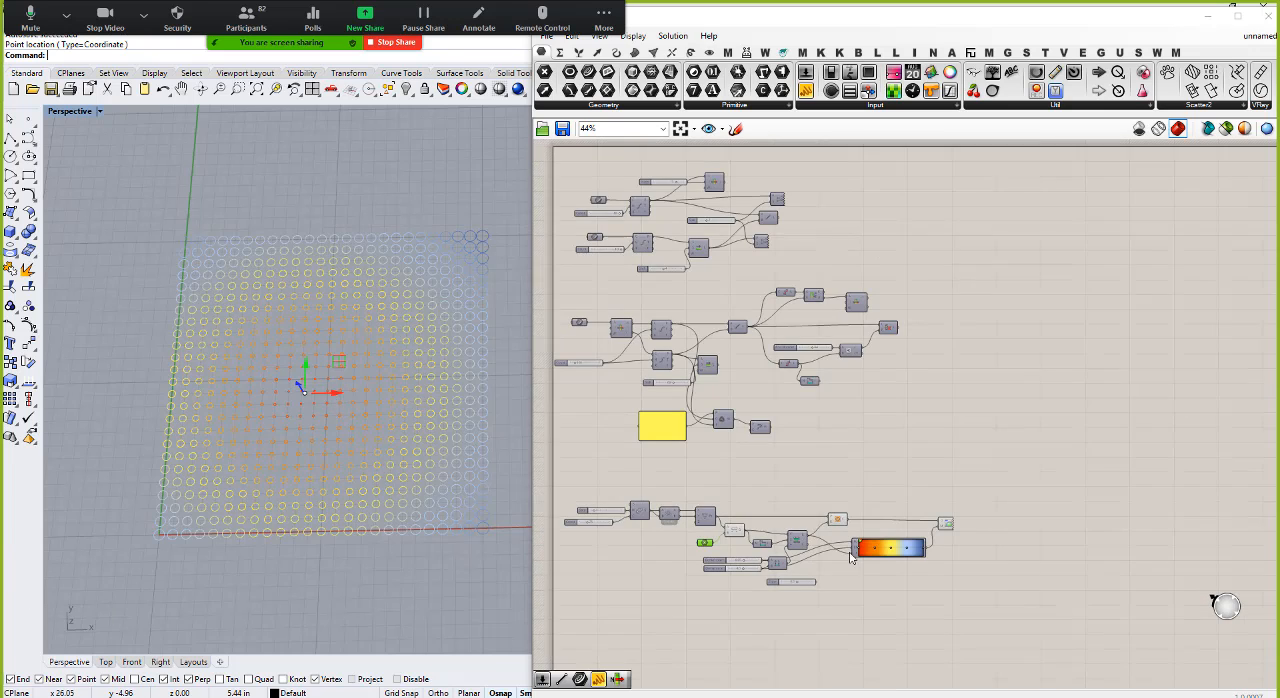
scroll(814, 531, "up", 4)
scroll(814, 531, "up", 3)
double_click(828, 458)
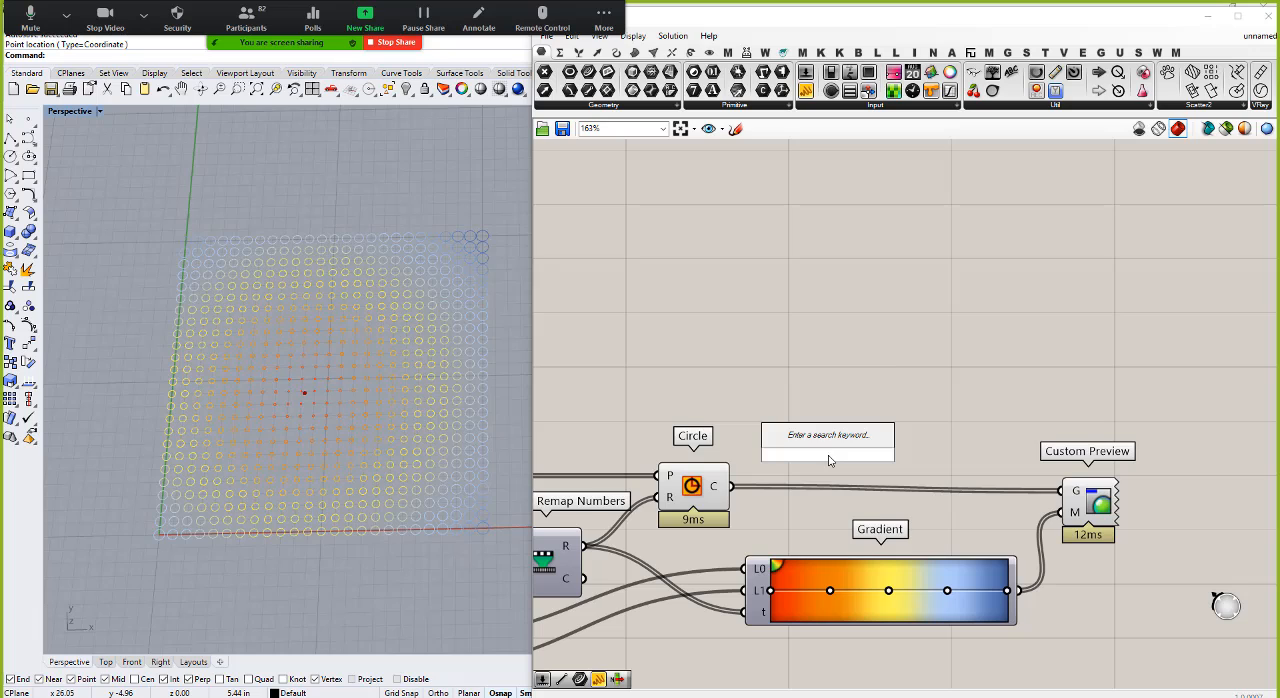
type("bund")
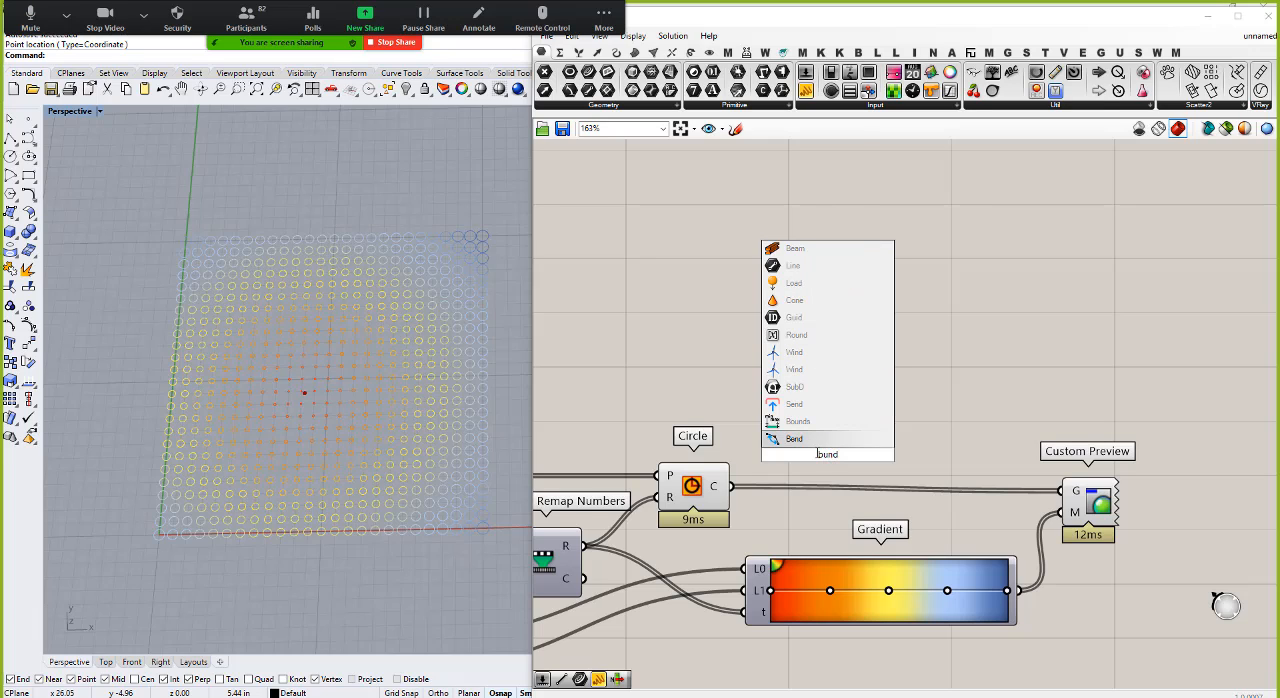
key("BackSpace")
key("BackSpace")
key("BackSpace")
type("oun")
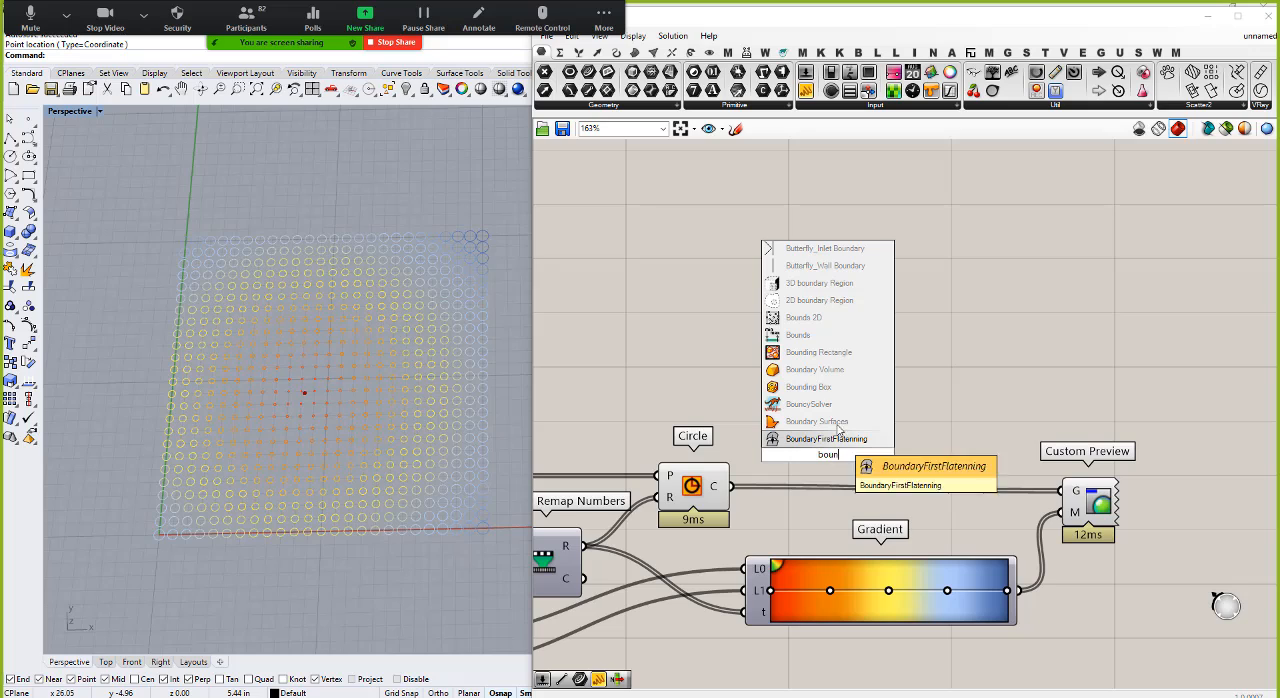
left_click(836, 423)
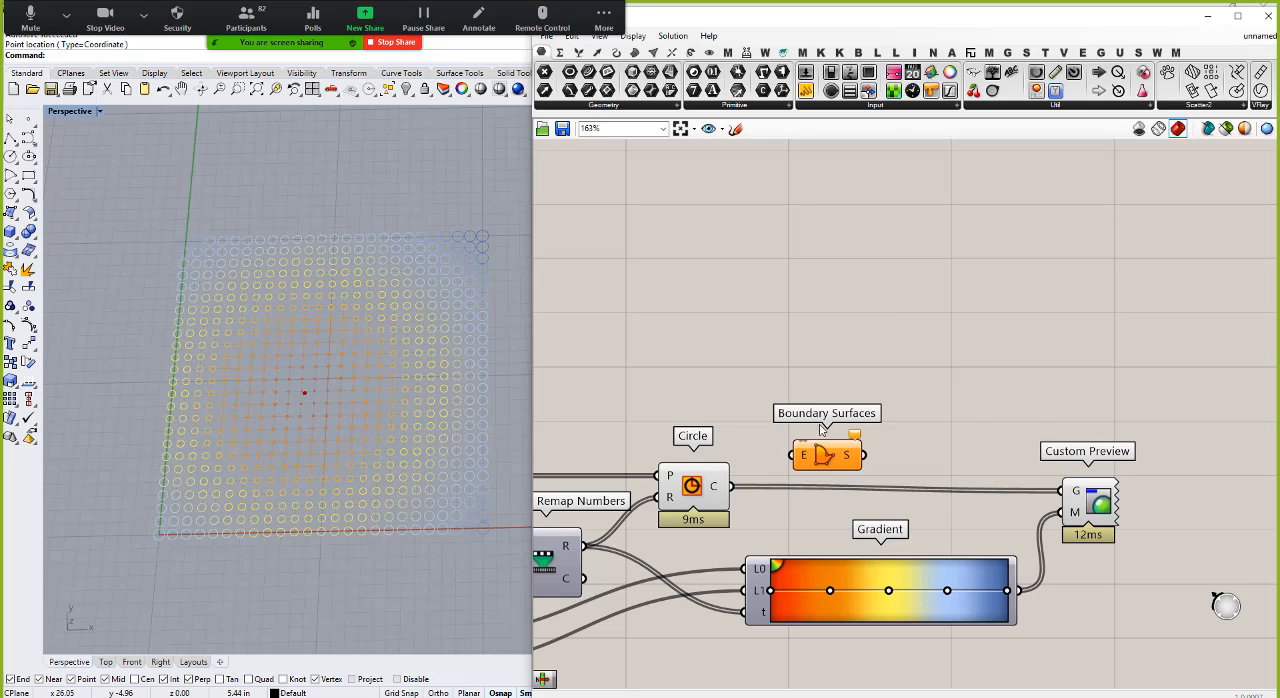
left_click_drag(733, 487, 802, 455)
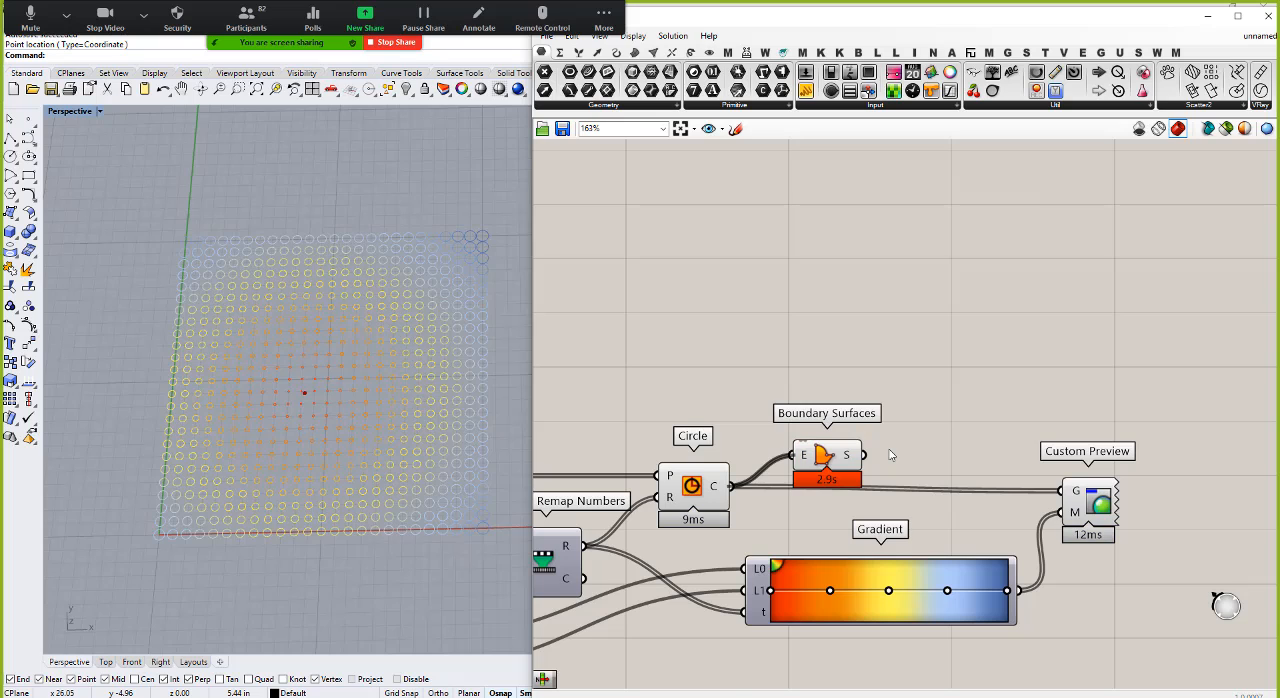
left_click_drag(866, 458, 1062, 490)
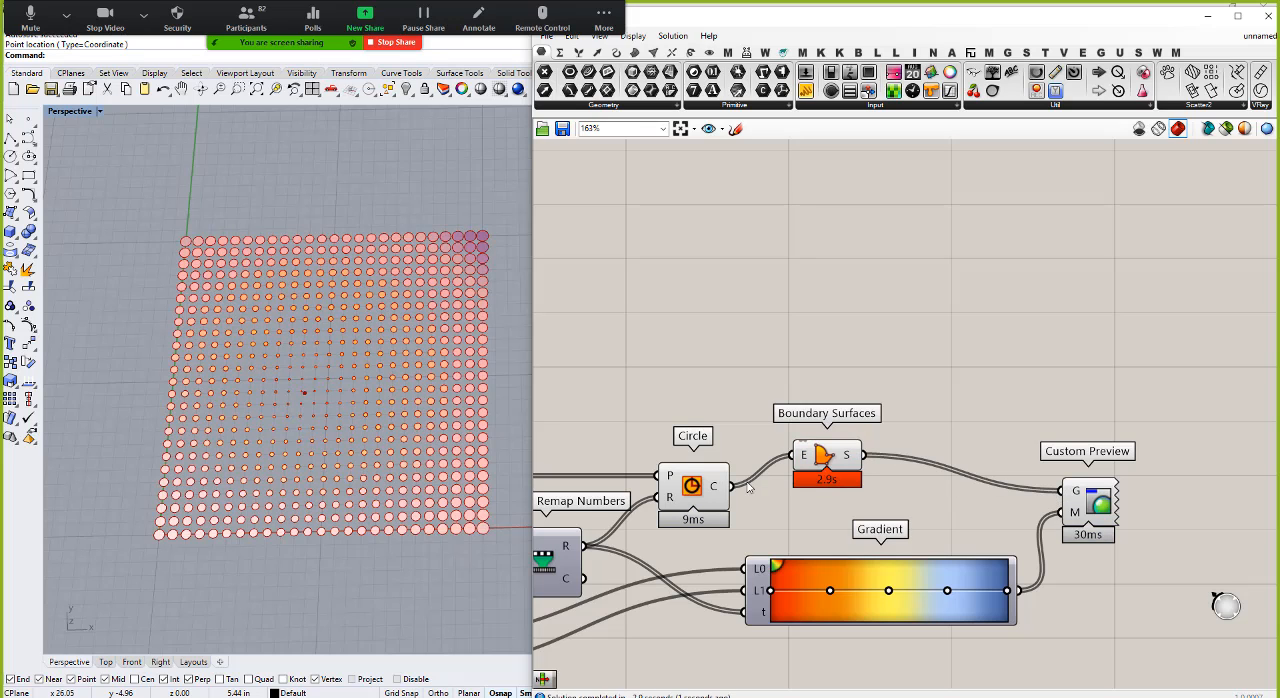
Step: Turn off the viewport preview of the Circle and Boundary Surfaces components, leaving the gradient-coloured preview
right_click(693, 493)
left_click(744, 510)
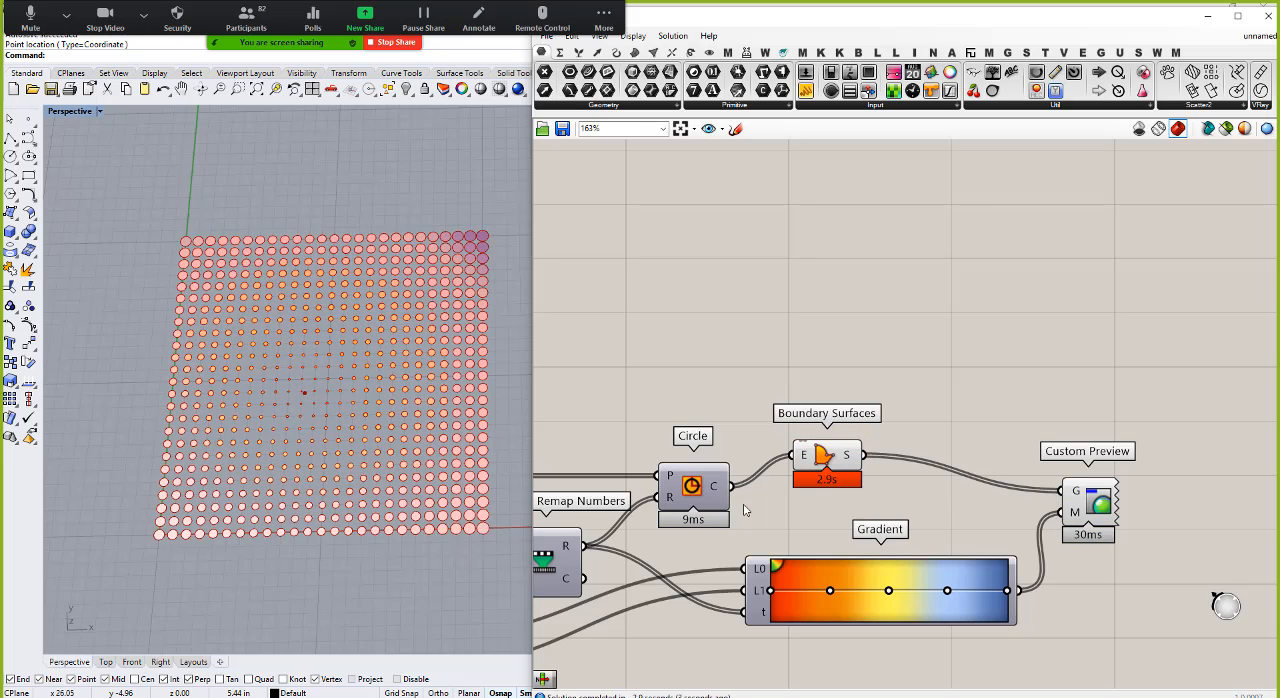
right_click(826, 456)
left_click(857, 474)
right_click_drag(428, 340, 452, 444)
scroll(1071, 431, "down", 5)
scroll(848, 531, "up", 3)
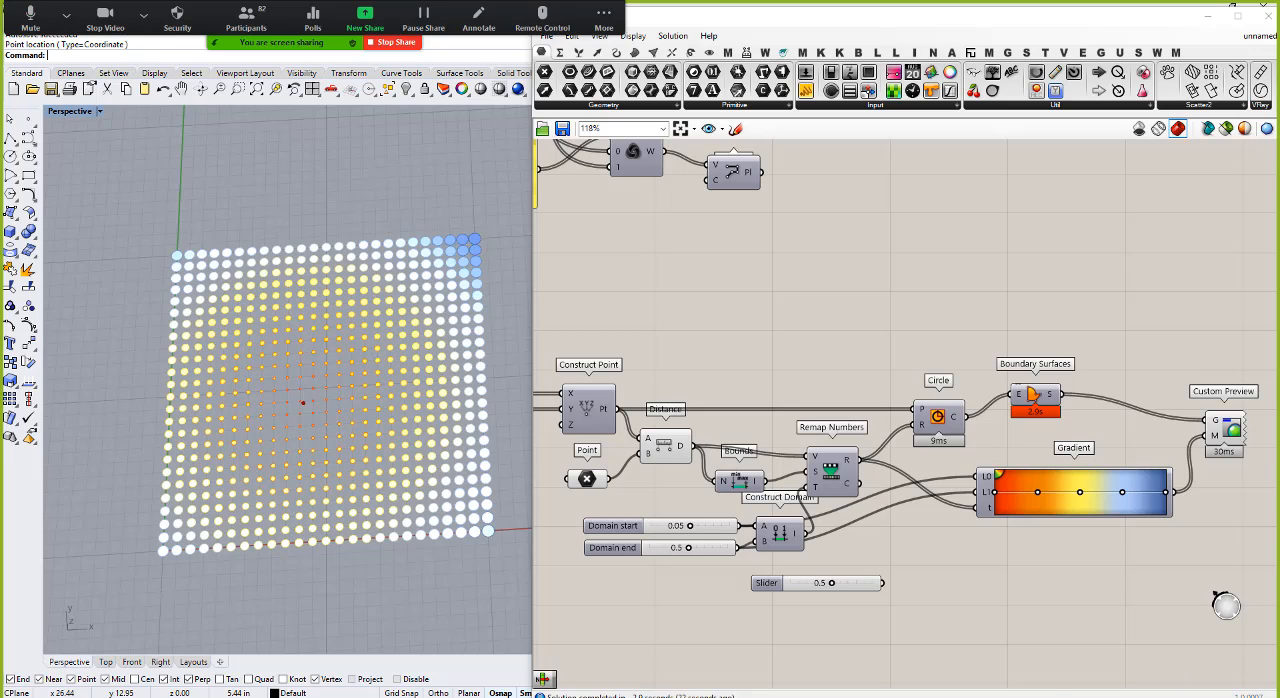
Step: Add a second Point parameter below the Domain sliders and set it to five attractor points spread across the circle grid
left_click_drag(552, 74, 571, 614)
scroll(640, 640, "down", 3)
scroll(640, 640, "up", 3)
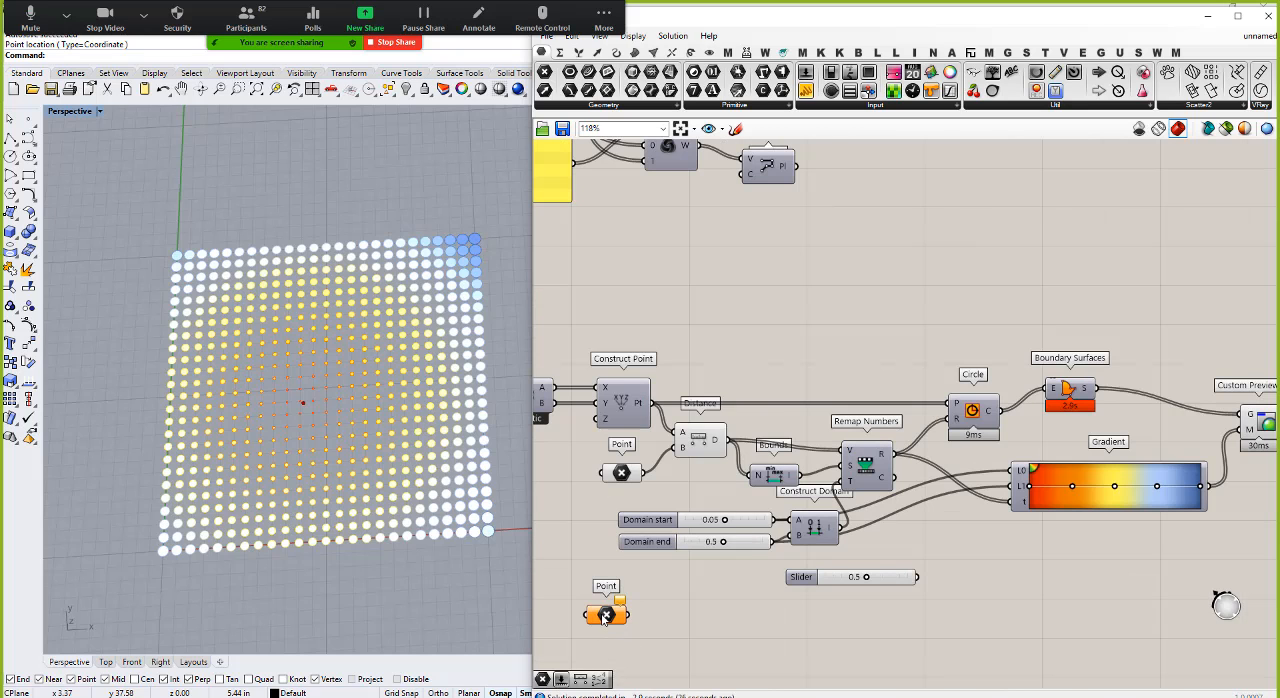
right_click(605, 614)
left_click(636, 610)
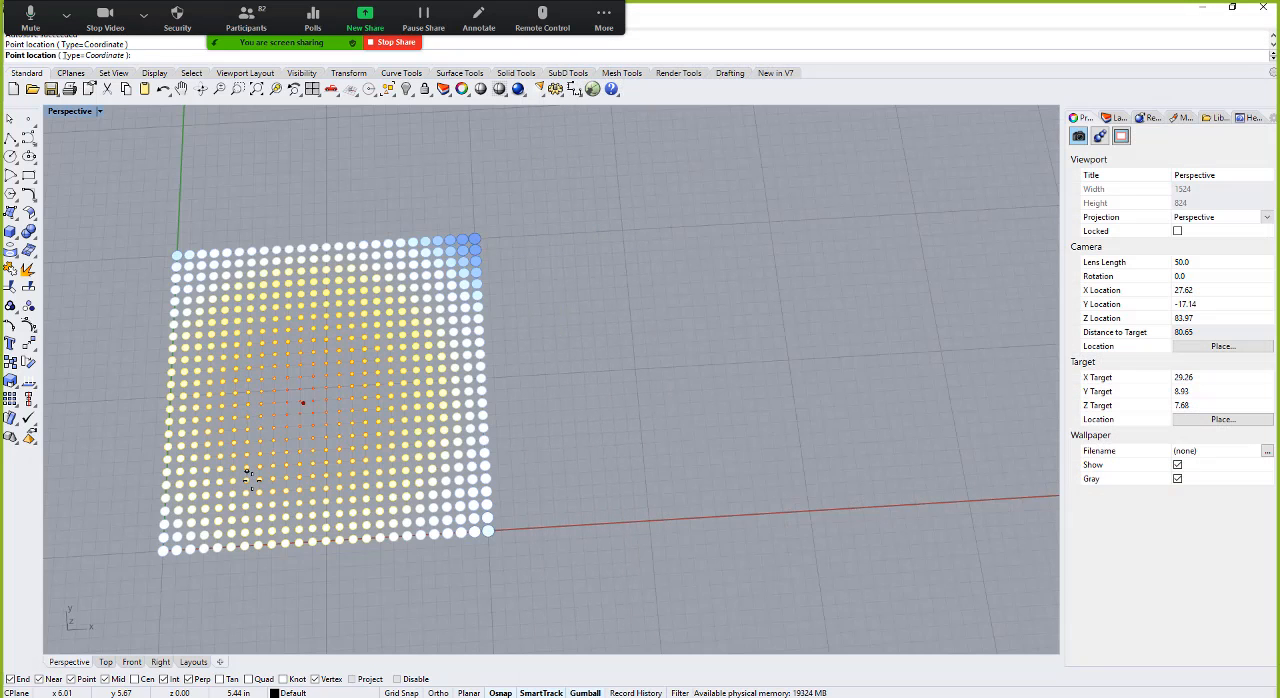
left_click(252, 480)
left_click(210, 318)
left_click(413, 293)
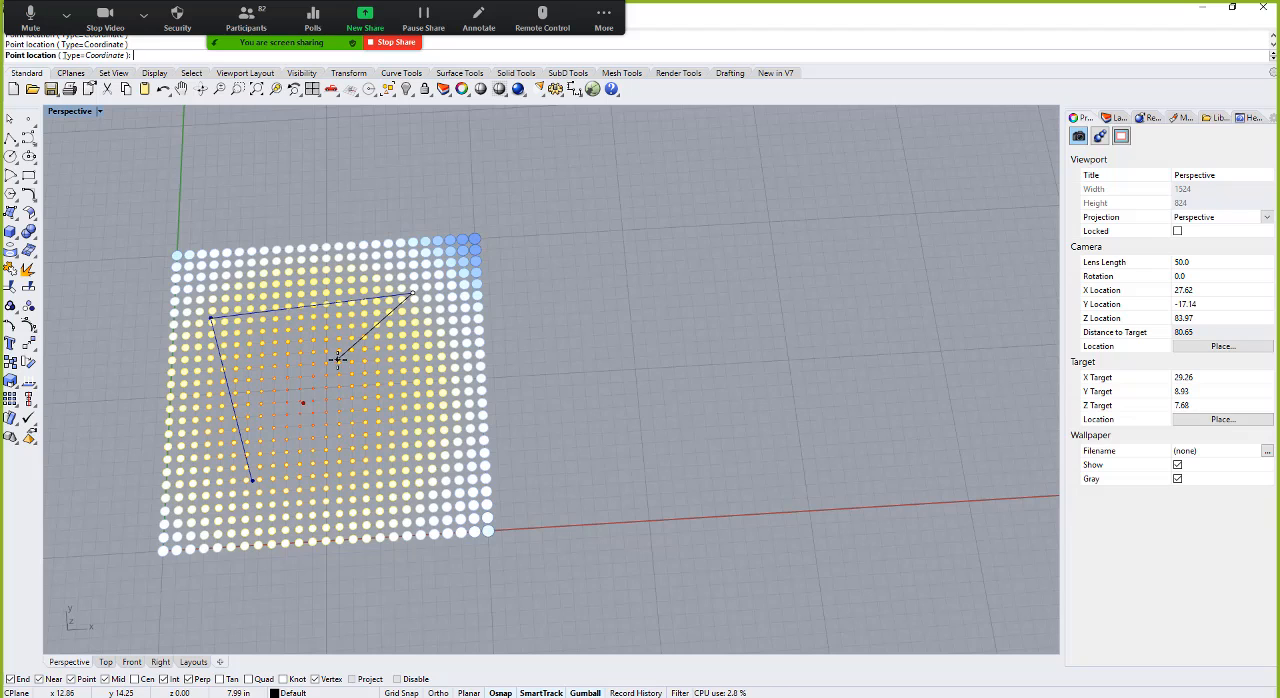
left_click(338, 358)
left_click(426, 472)
key("Return")
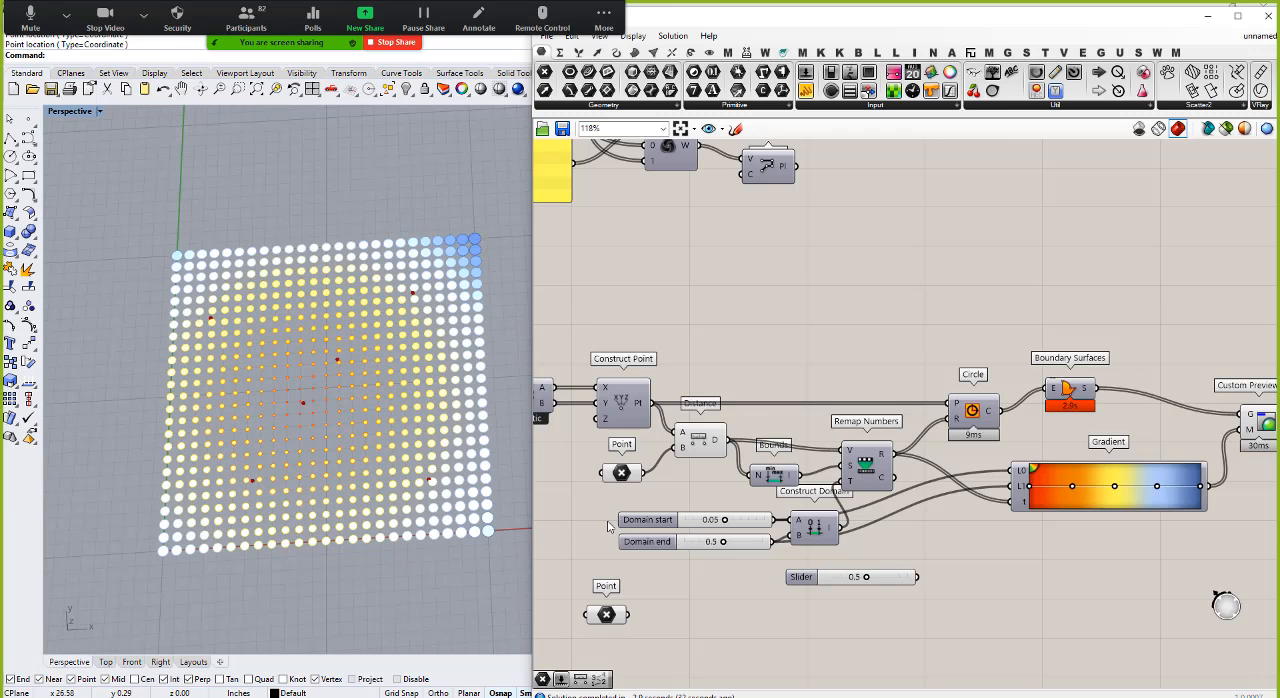
Step: Feed the second Point parameter into the B input of Distance in place of the single attractor point
left_click(610, 619)
scroll(606, 530, "down", 1)
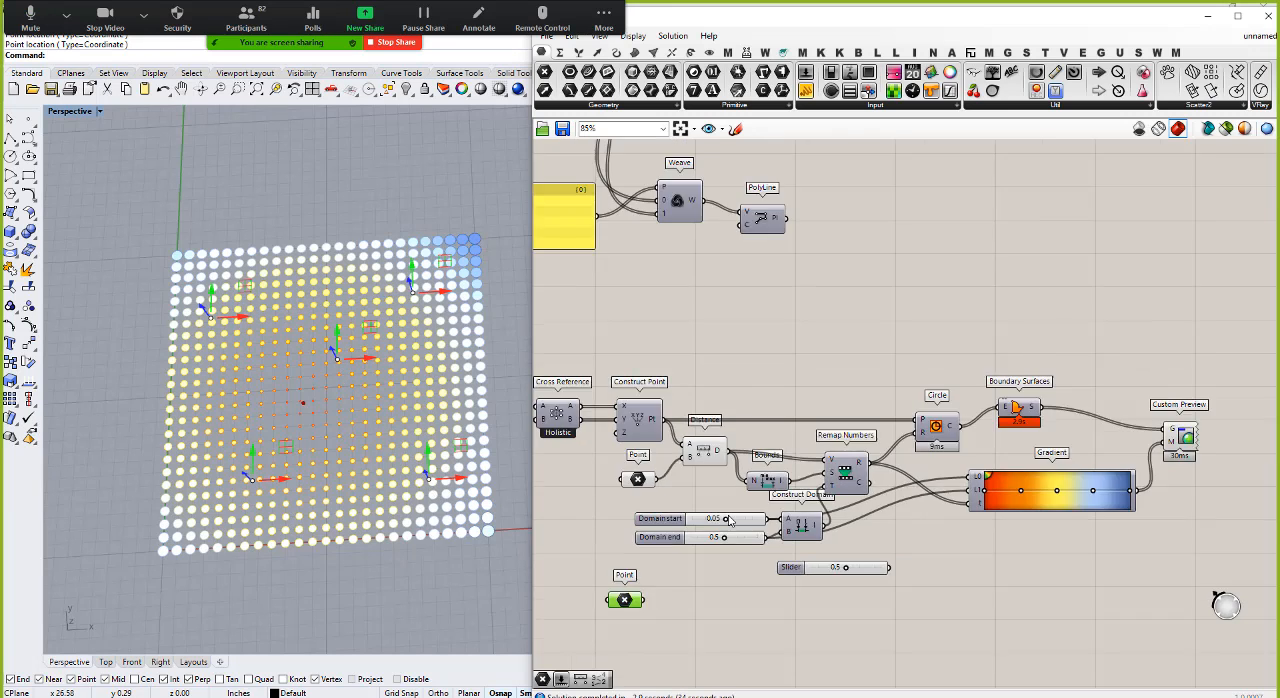
right_click_drag(601, 523, 651, 523)
scroll(716, 490, "up", 2)
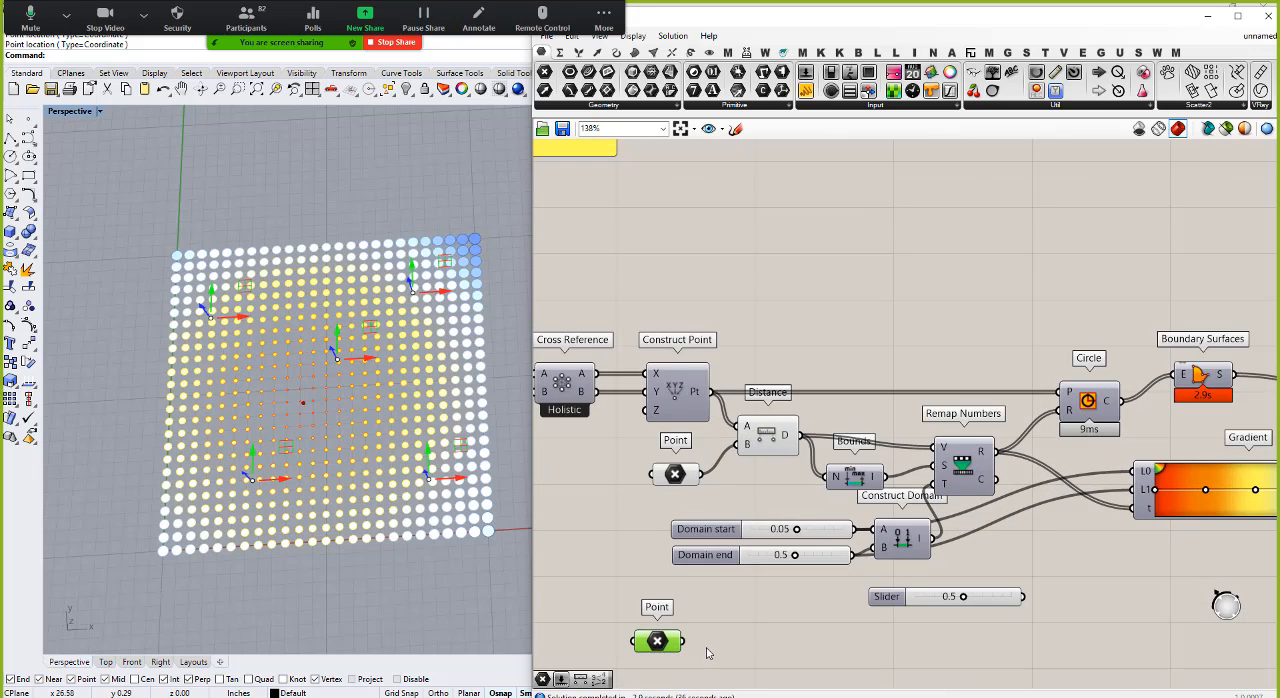
mouse_move(787, 441)
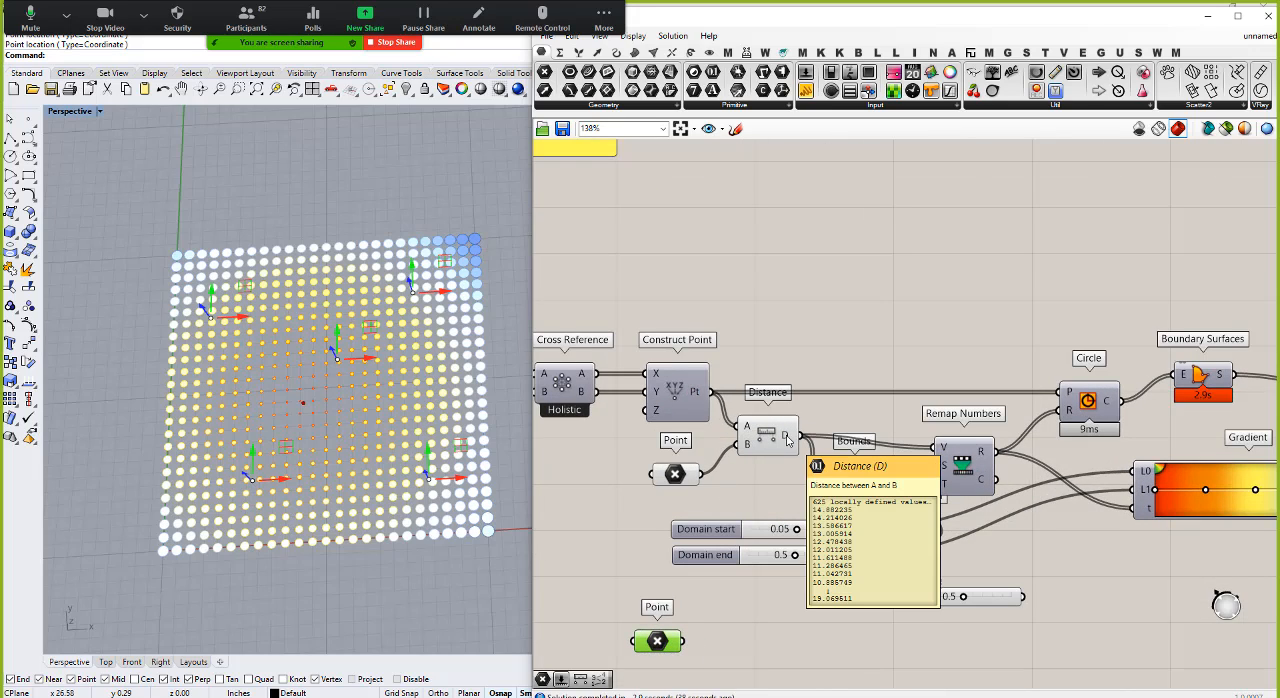
left_click_drag(684, 641, 740, 446)
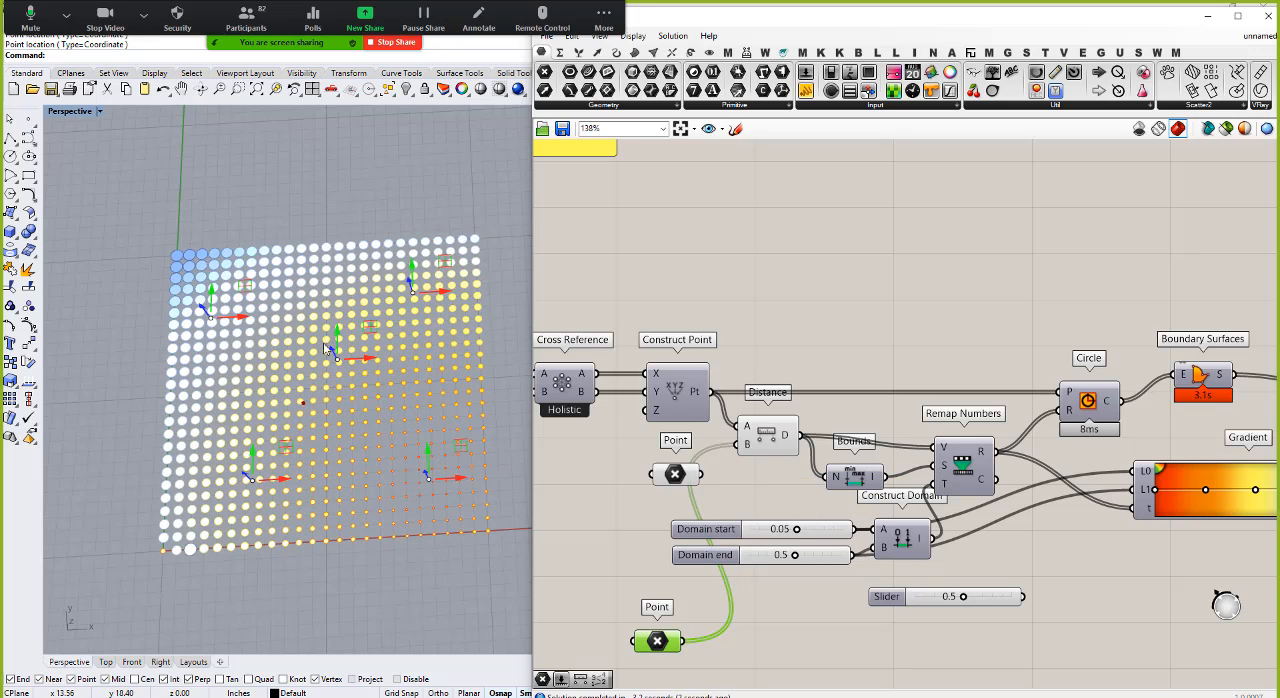
left_click(860, 660)
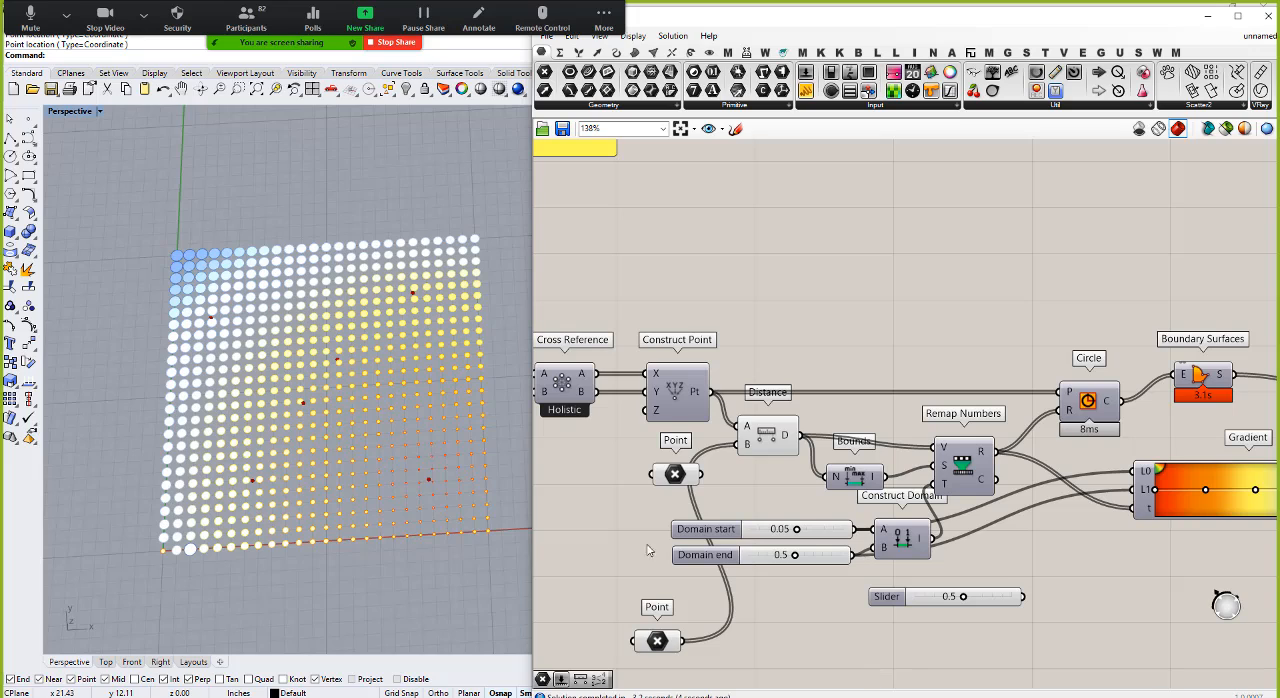
mouse_move(676, 645)
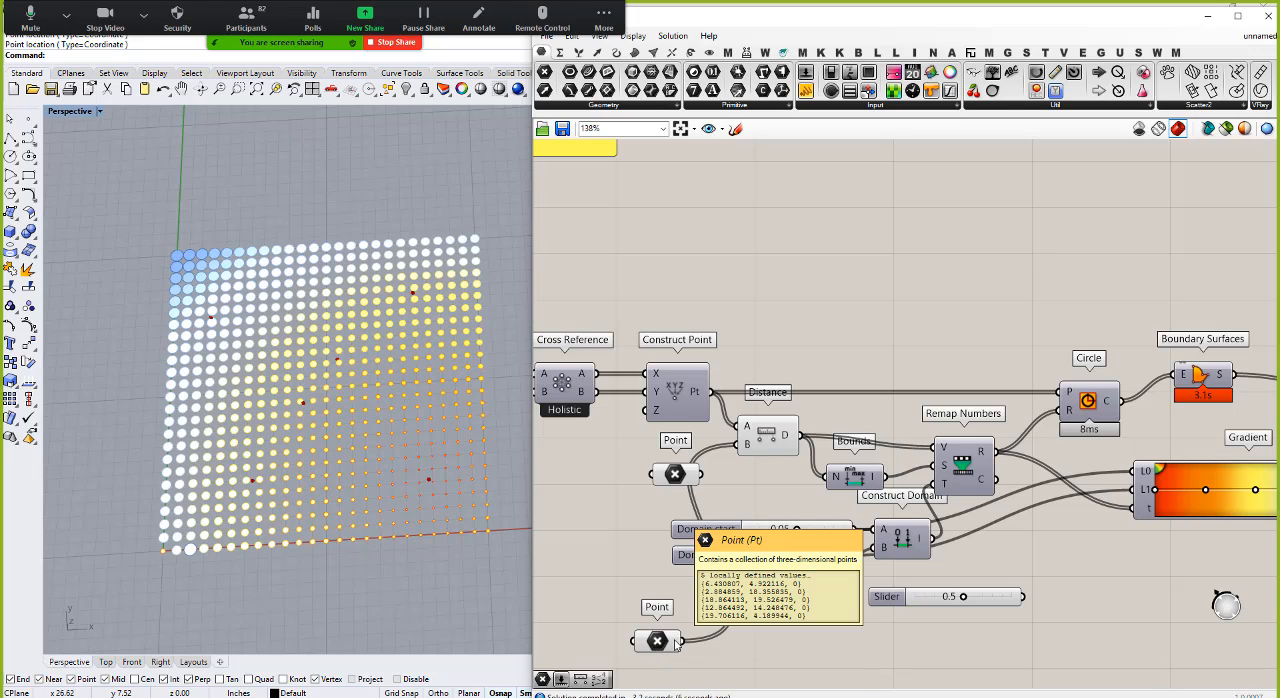
mouse_move(700, 397)
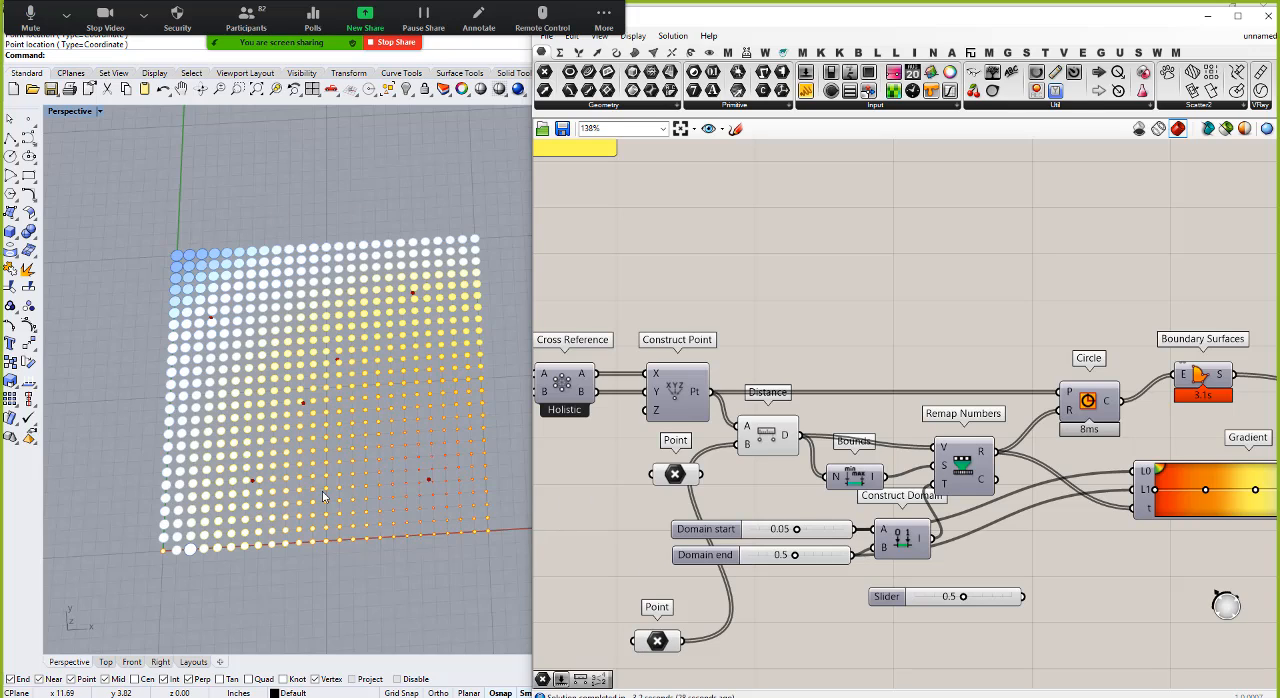
Step: Add a Closest Point component beside the second Point parameter, using the grid points as search points and the five attractor points as the cloud
left_click_drag(670, 650, 657, 650)
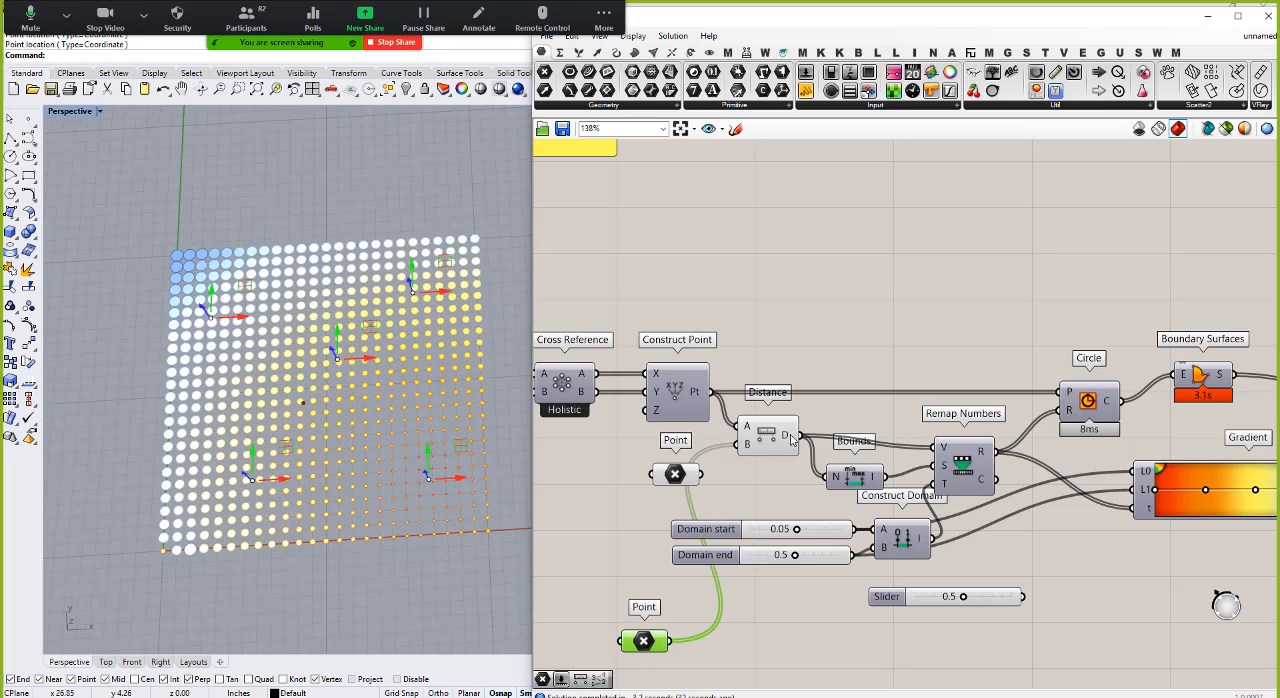
mouse_move(786, 450)
double_click(764, 644)
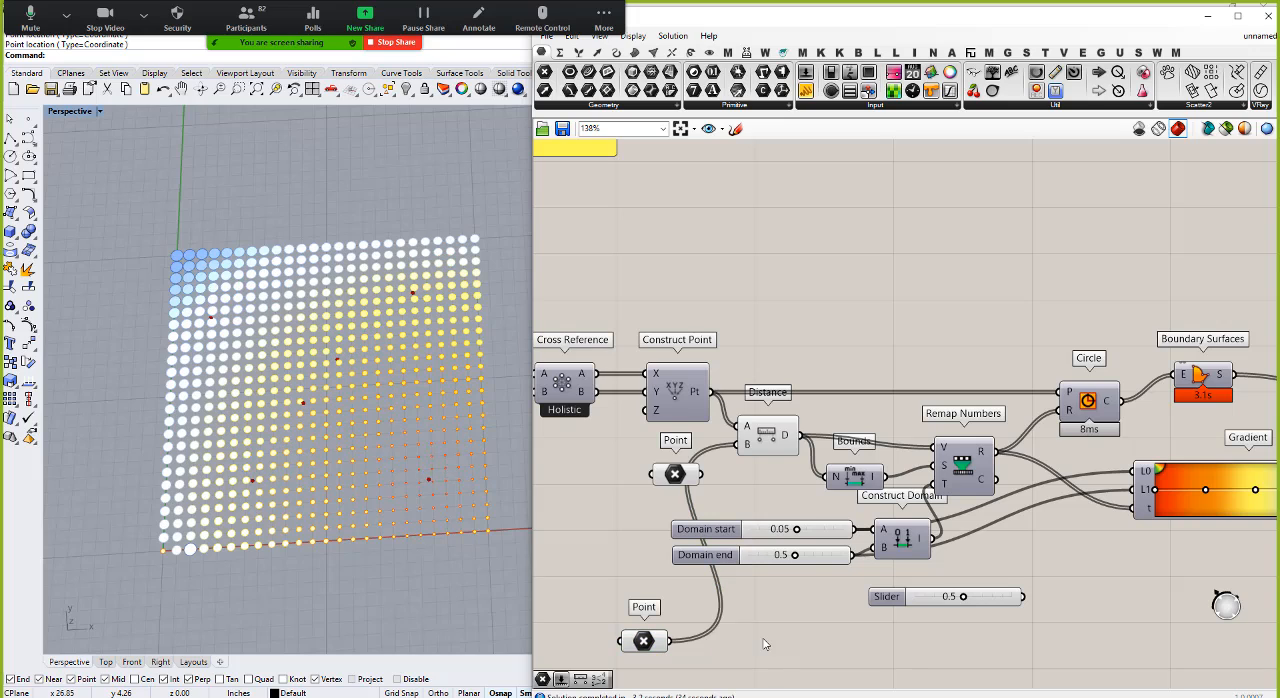
type("closest")
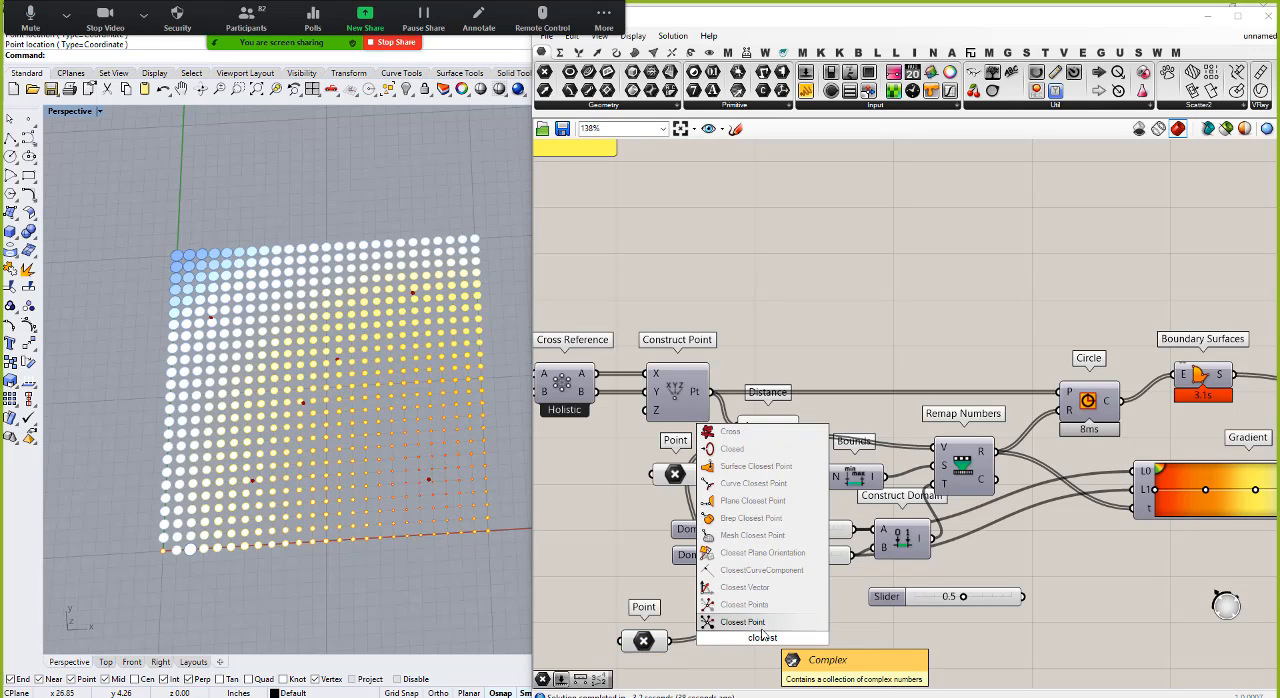
key("Return")
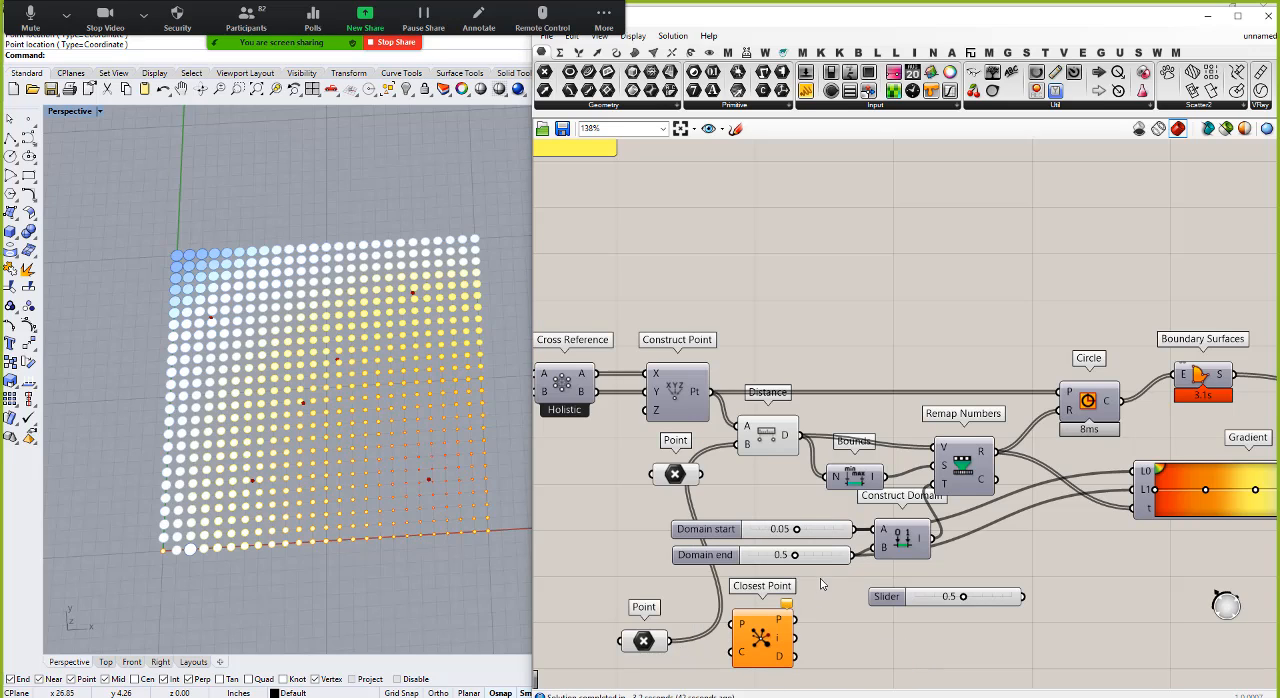
left_click_drag(711, 391, 736, 651)
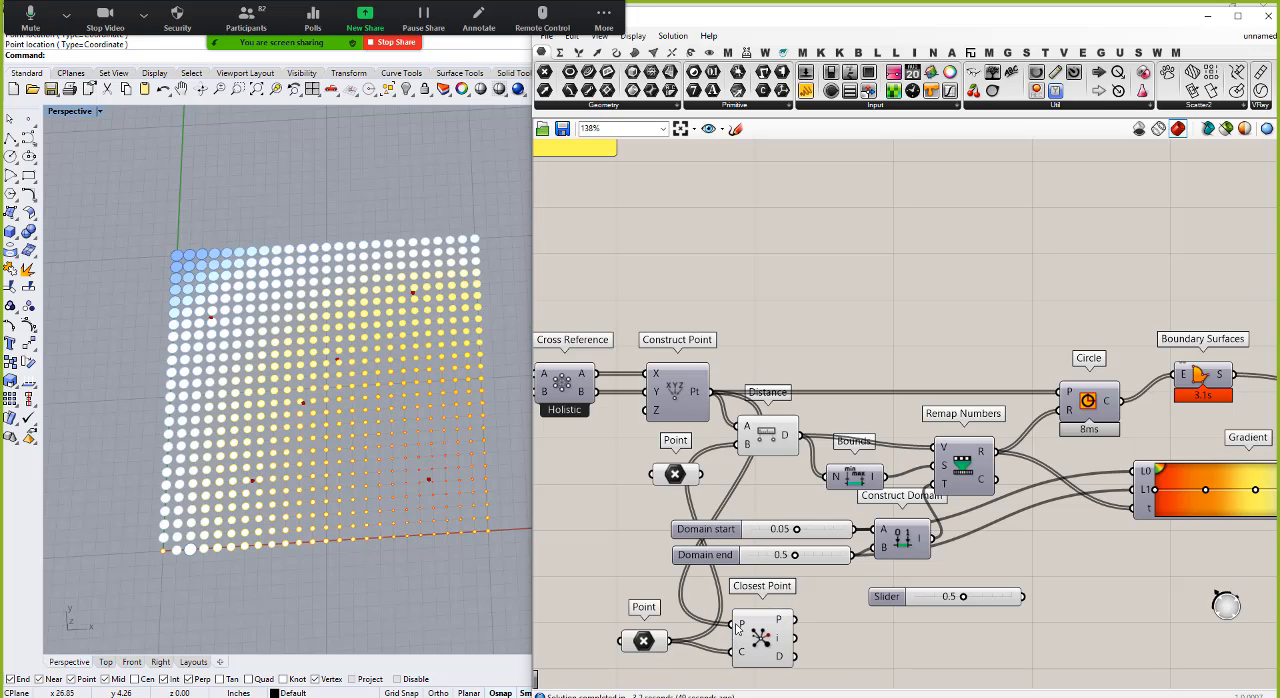
Step: Transfer the Distance output's connections to the Closest Point distance output, so that it feeds Bounds and Remap Numbers
mouse_move(740, 628)
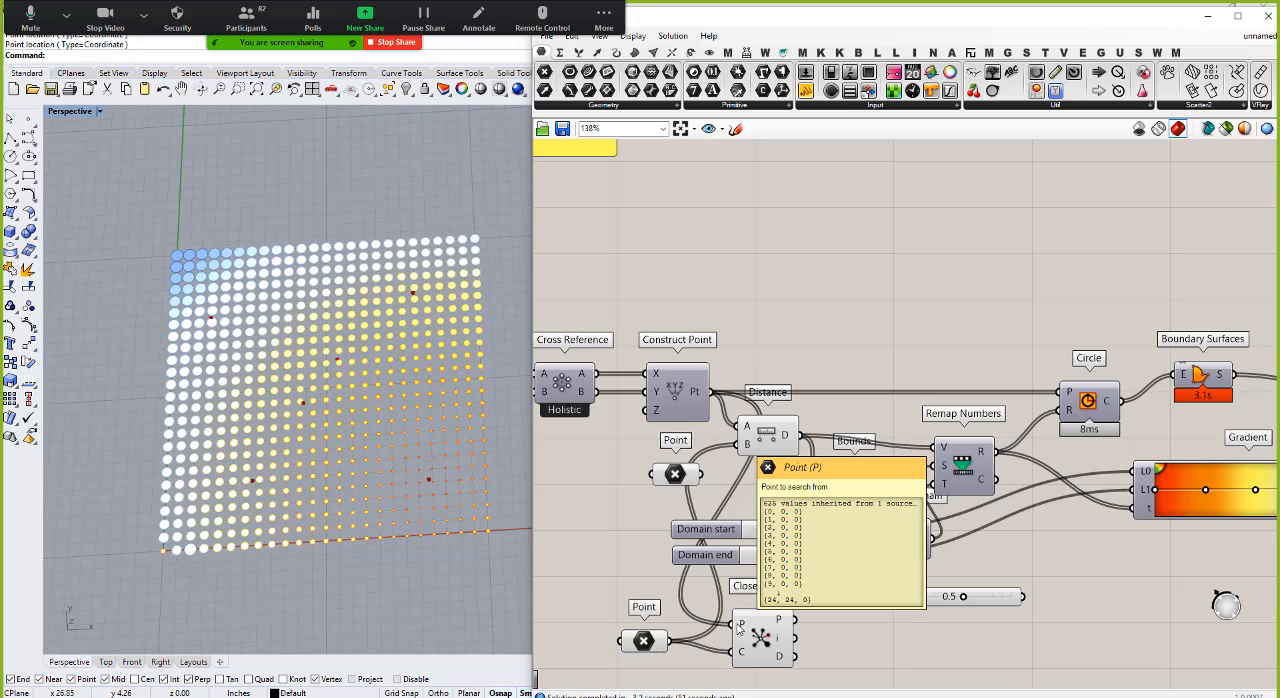
mouse_move(744, 656)
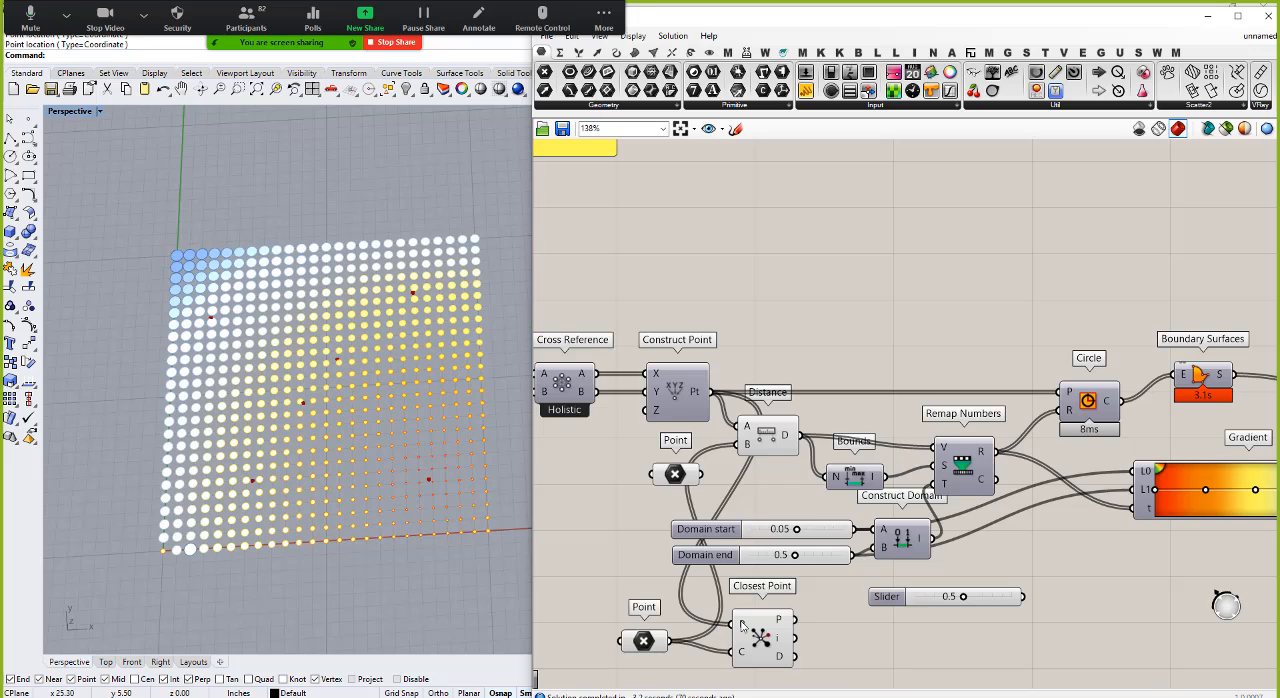
mouse_move(783, 622)
mouse_move(785, 660)
left_click_drag(801, 436, 885, 654, "ctrl+shift")
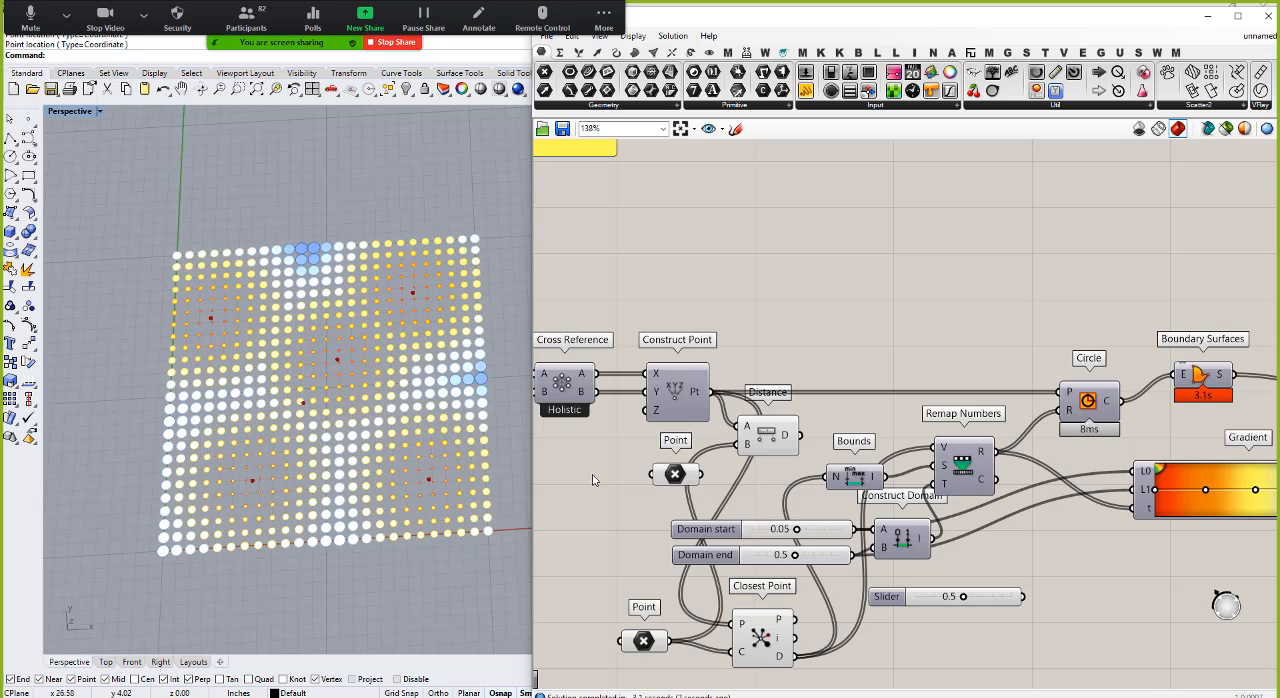
scroll(789, 471, "down", 5)
scroll(1003, 433, "up", 4)
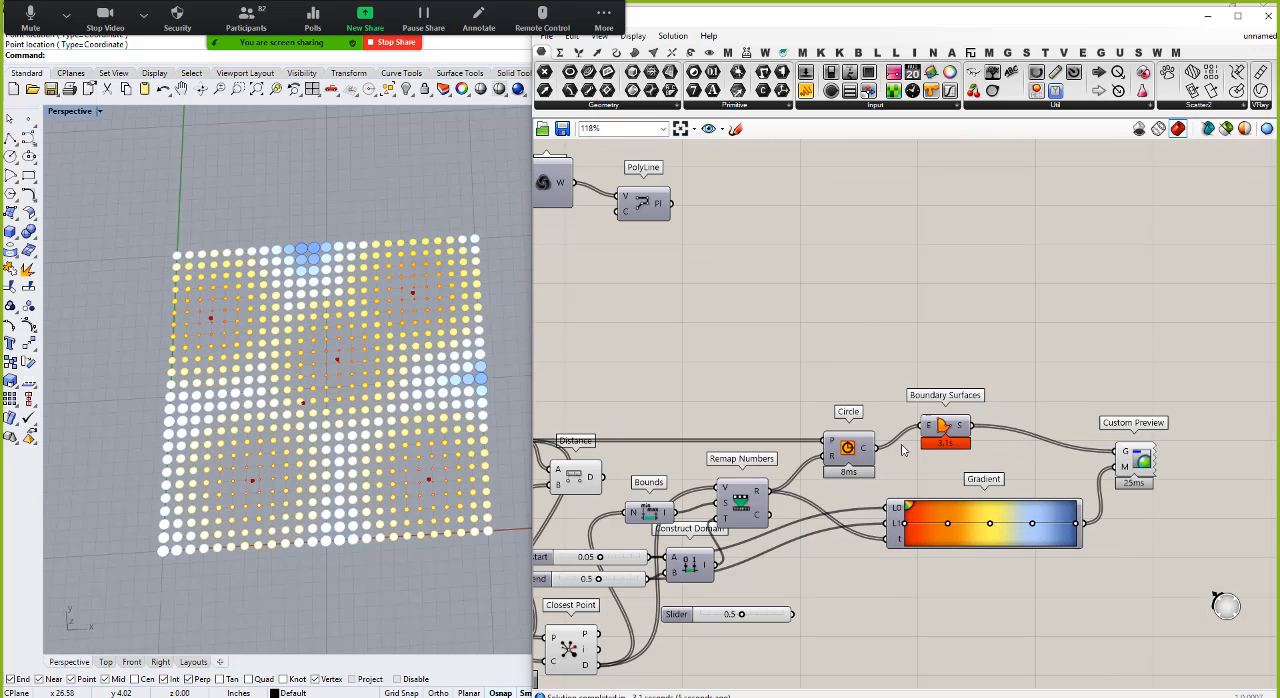
Step: Feed the Circle output directly into the Custom Preview geometry input and delete the Boundary Surfaces component
left_click_drag(877, 447, 1116, 453)
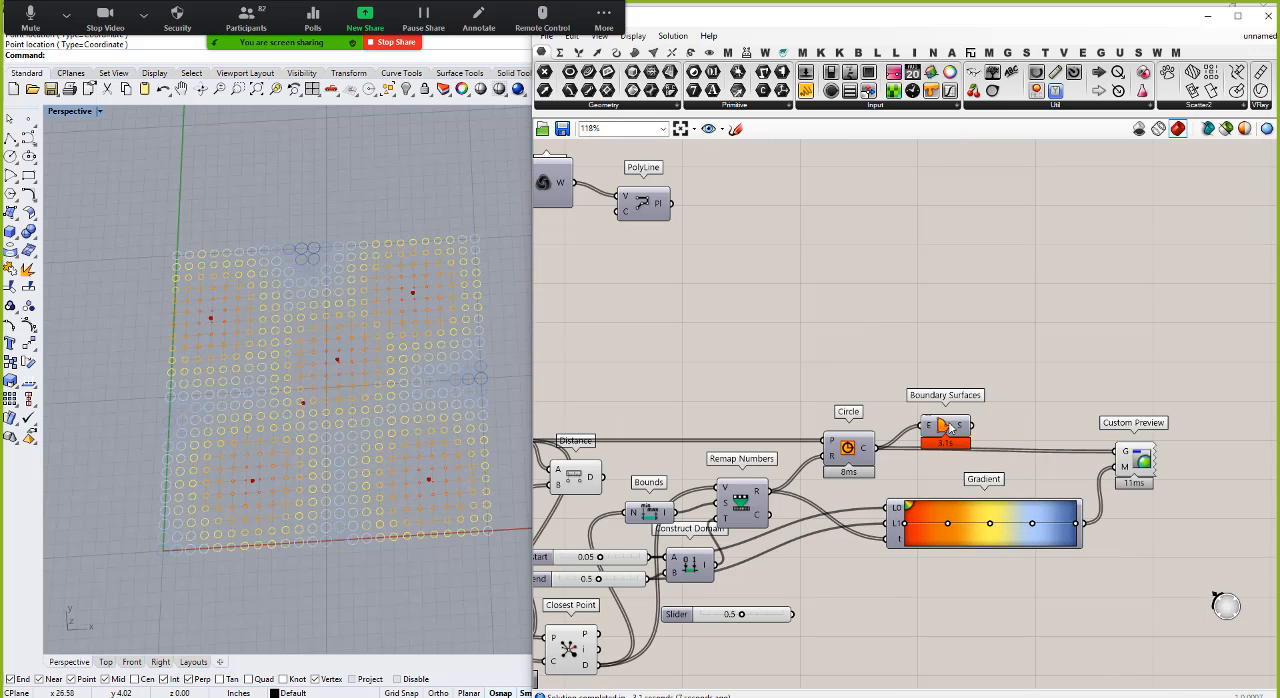
left_click_drag(950, 428, 973, 375)
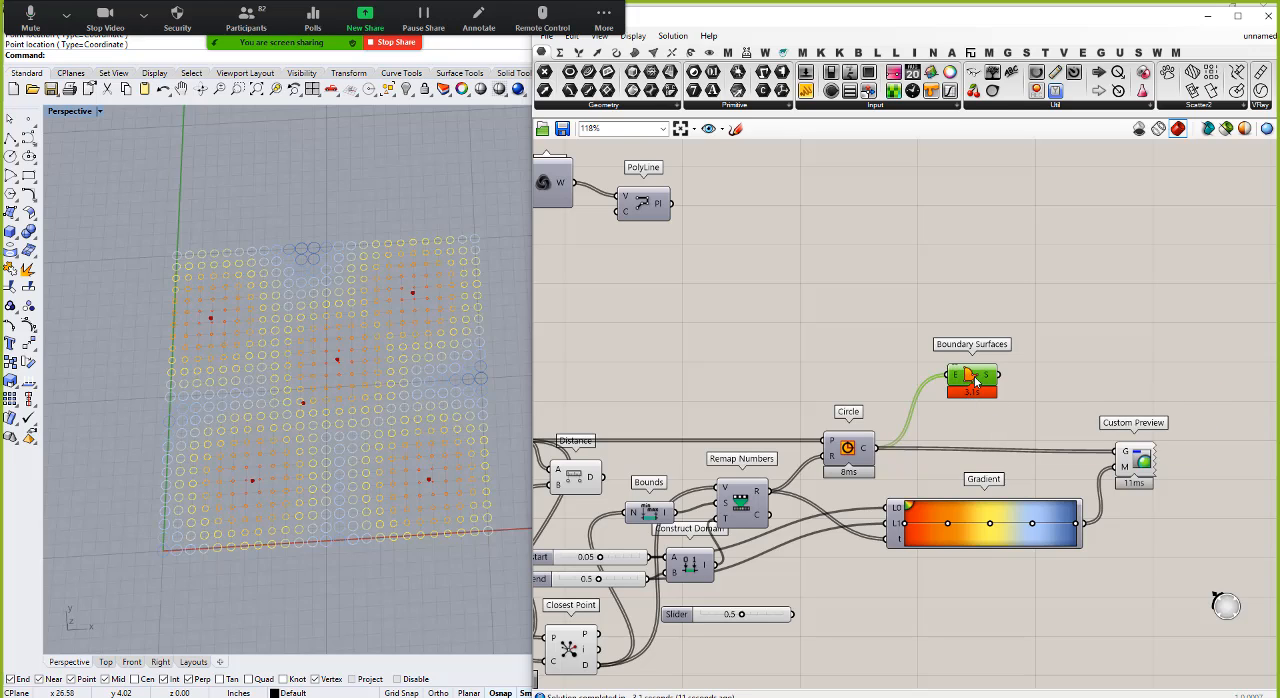
key("Delete")
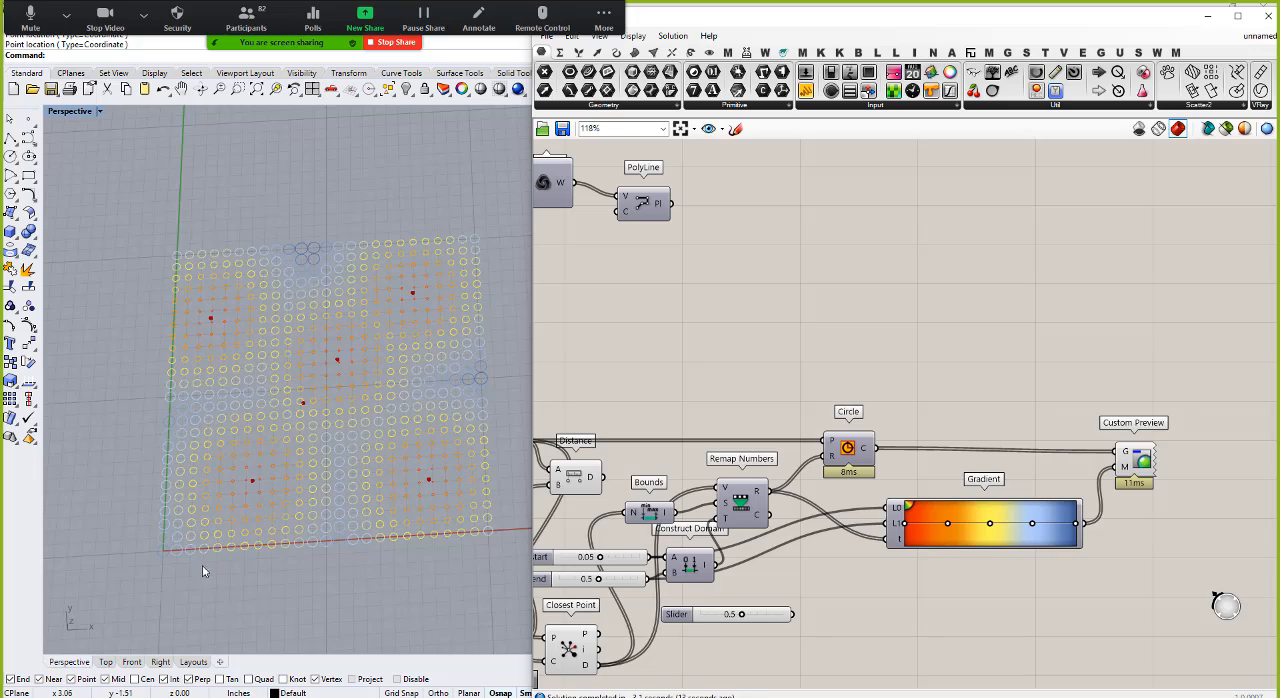
Step: Move the attractor point near the grid's lower-right corner slightly inward, toward the point on its left
scroll(288, 453, "up", 1)
scroll(289, 452, "up", 1)
scroll(226, 447, "down", 3)
right_click_drag(218, 416, 188, 420)
scroll(932, 571, "down", 4)
scroll(672, 627, "up", 7)
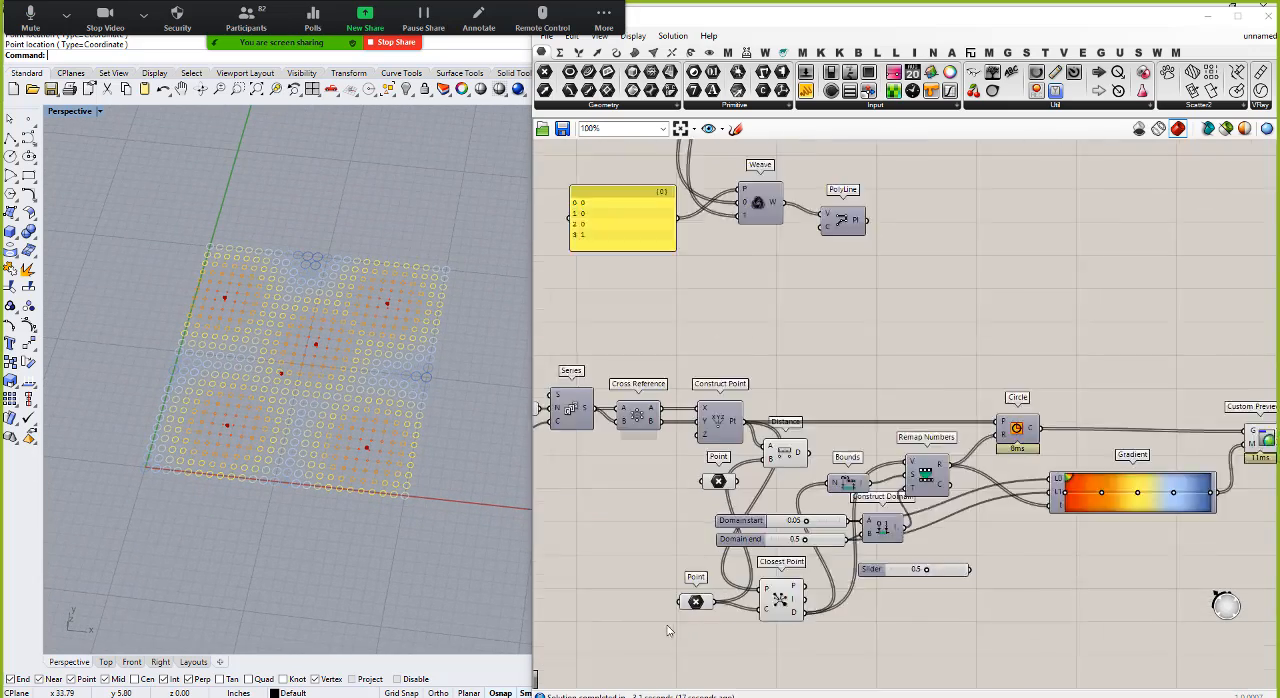
left_click_drag(718, 605, 700, 620)
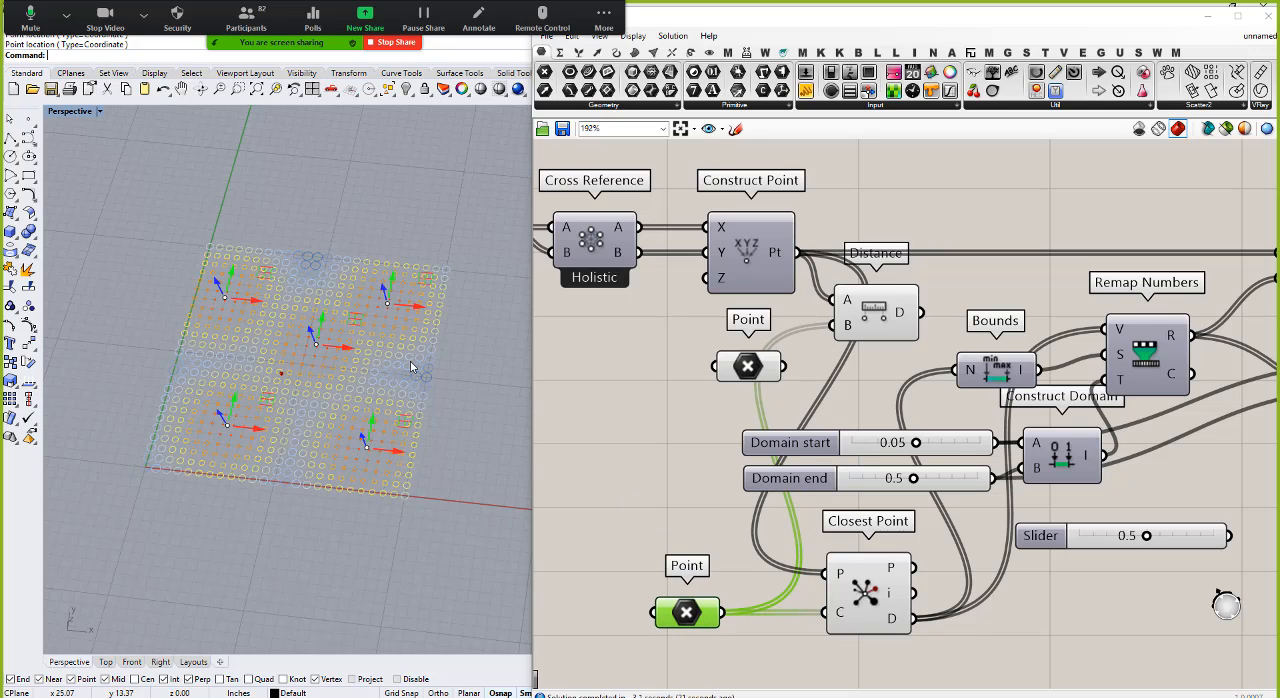
left_click_drag(397, 450, 369, 446)
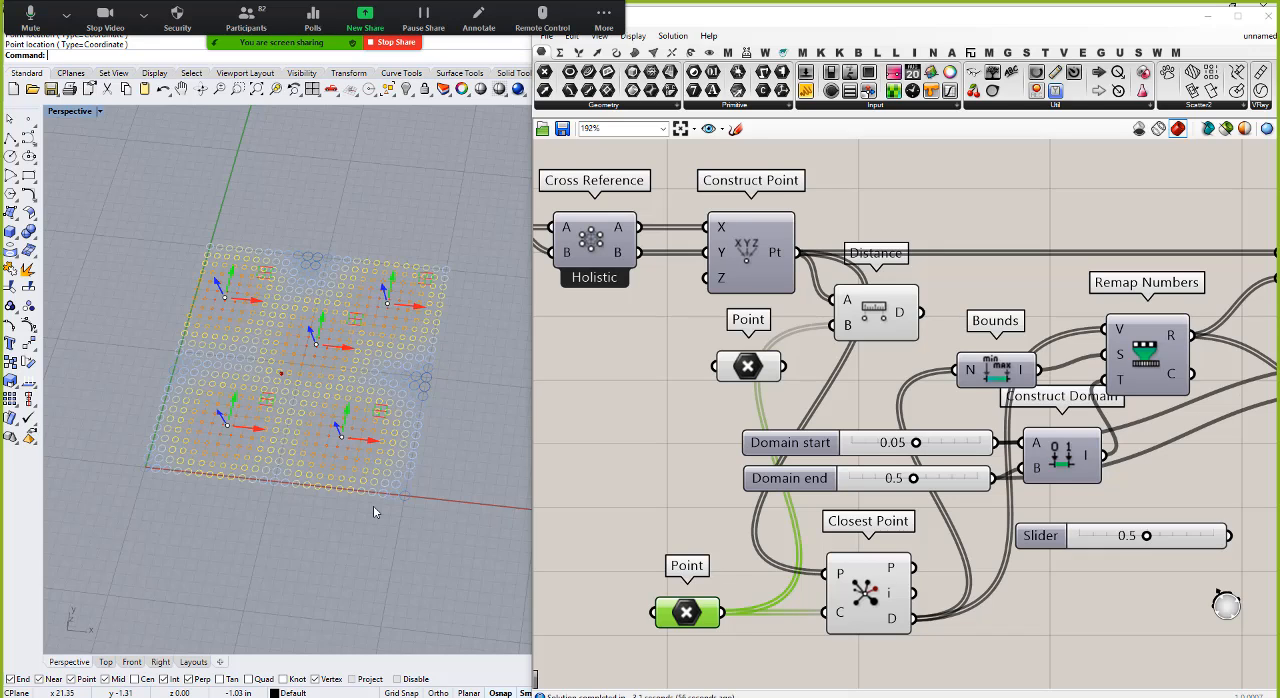
Step: Draw a control-point curve that rises from below the grid's lower-left corner, arches across it and ends beyond the lower-right corner
left_click(28, 138)
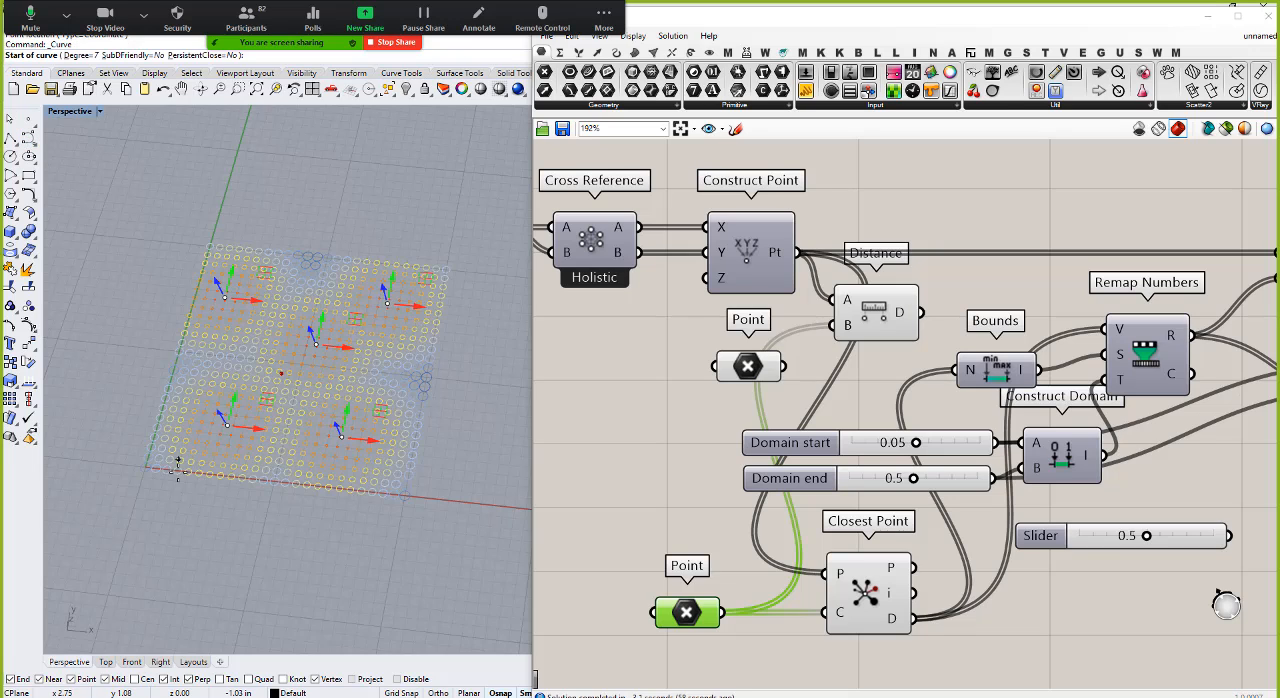
left_click(193, 518)
left_click(189, 372)
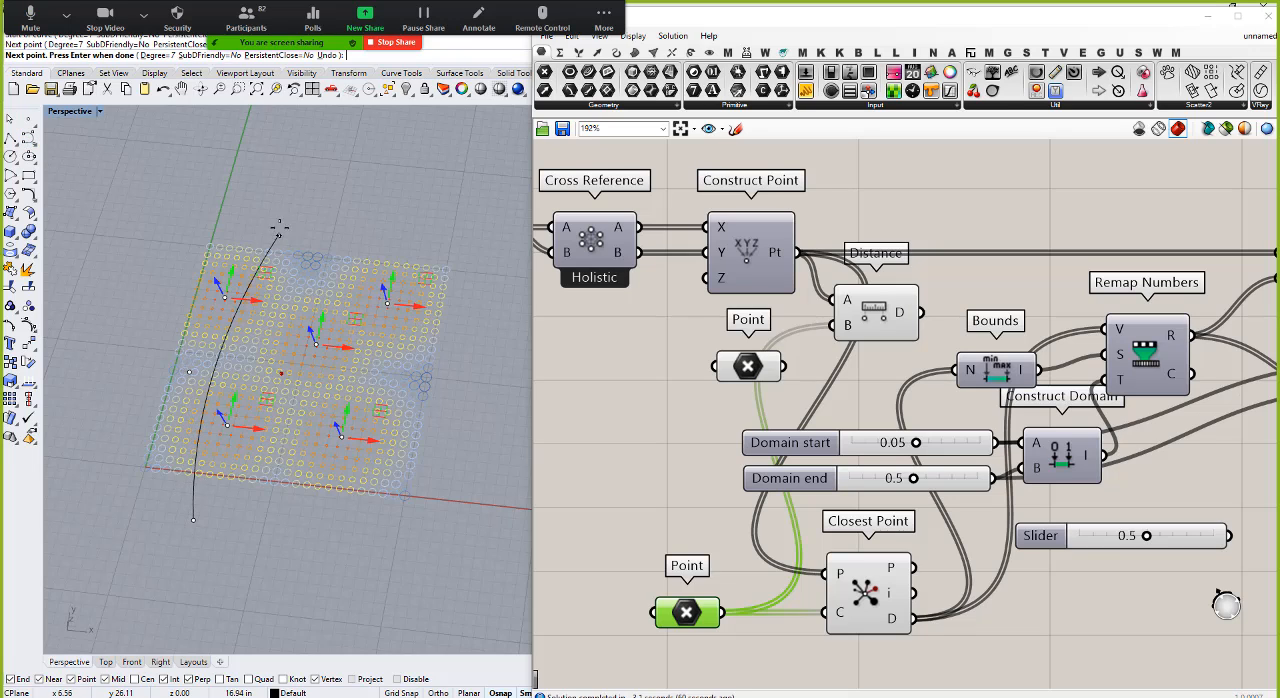
left_click(145, 318)
left_click(277, 228)
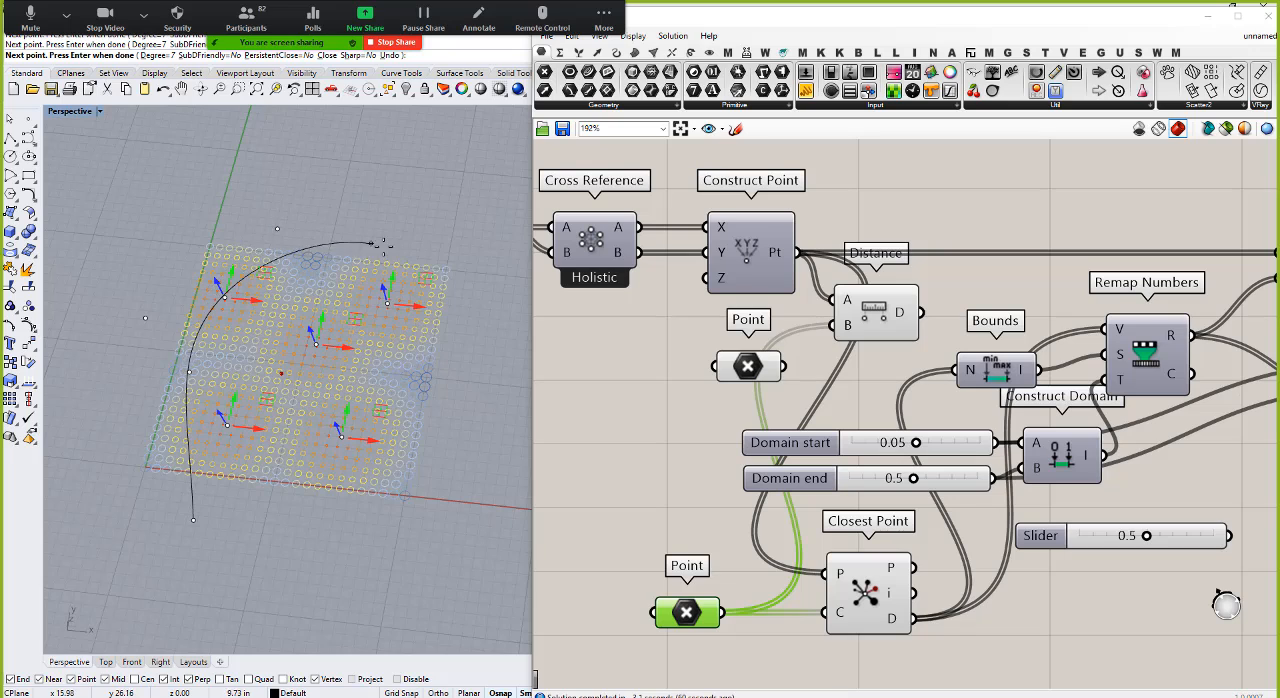
left_click(399, 246)
left_click(333, 369)
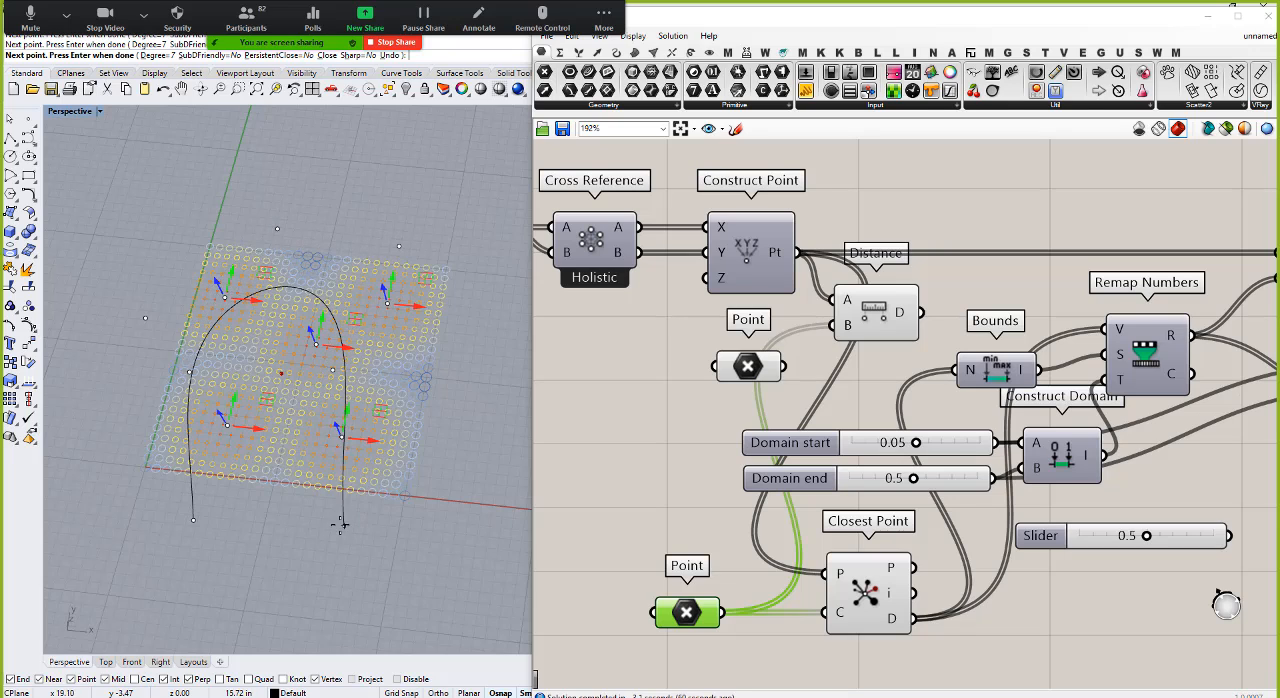
left_click(340, 524)
key("Return")
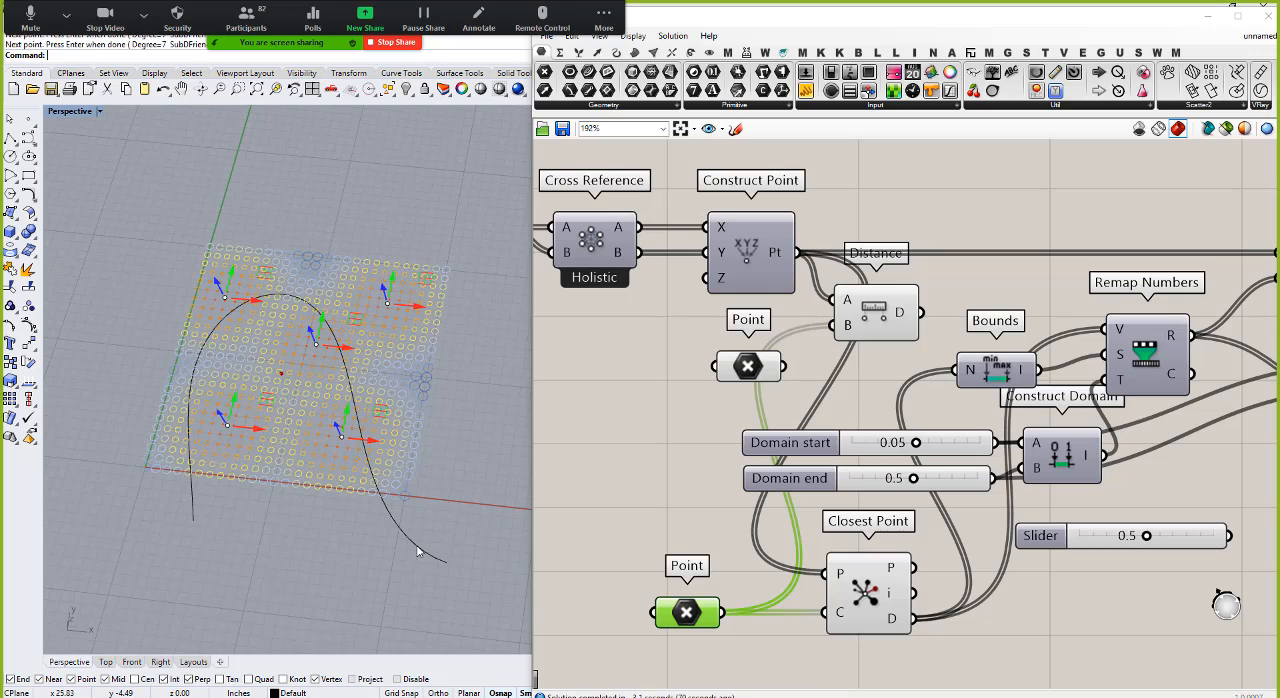
Step: Add a Curve parameter below the second Point parameter and set it to the curve drawn across the grid
left_click(418, 551)
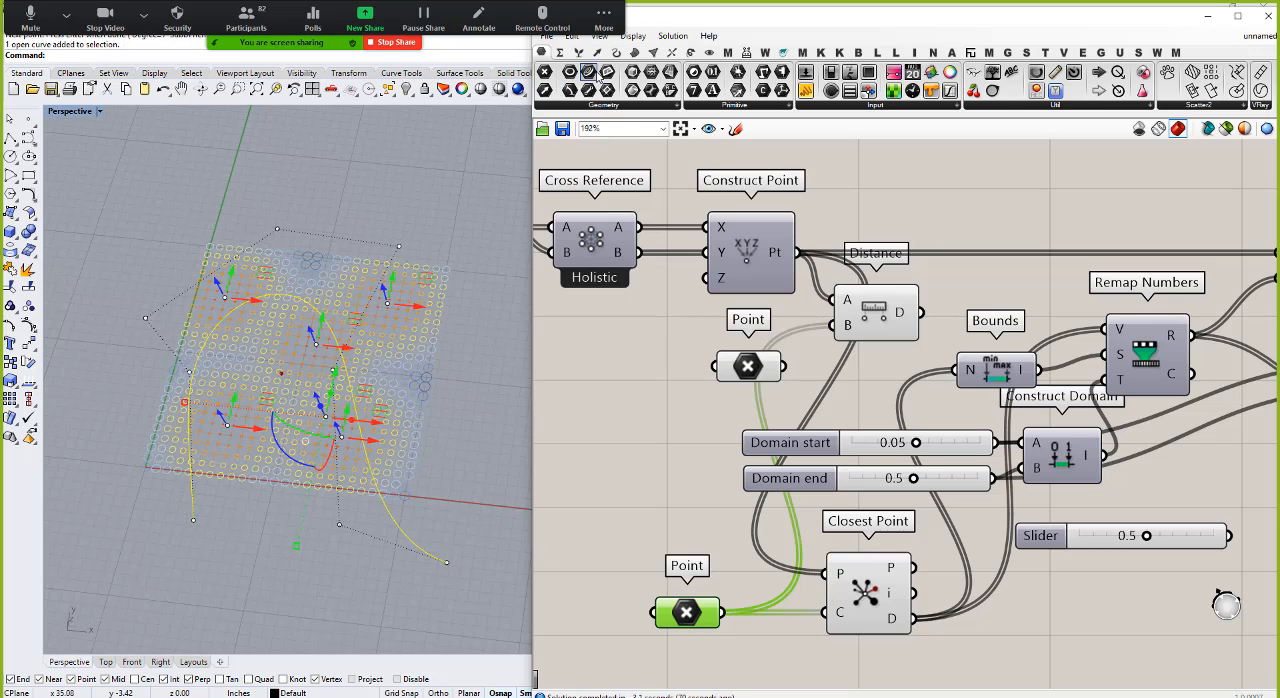
left_click_drag(590, 72, 678, 663)
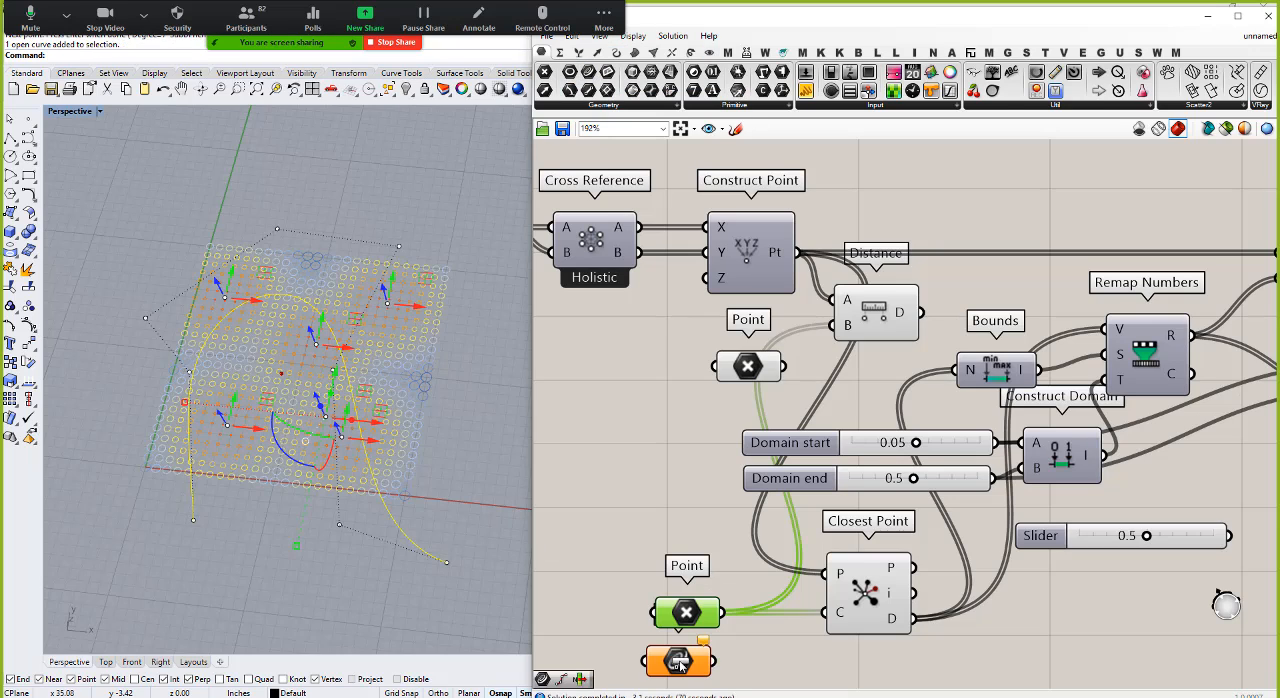
right_click(678, 663)
left_click(720, 596)
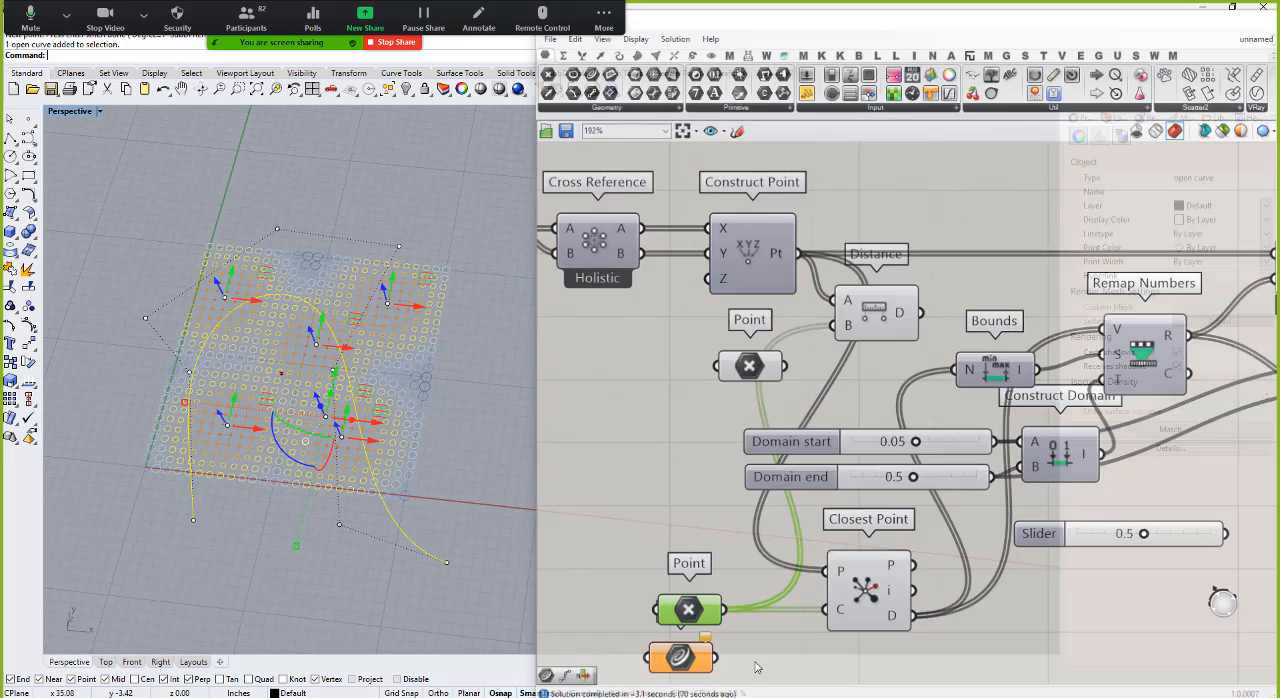
left_click(794, 666)
scroll(719, 464, "down", 4)
scroll(772, 605, "up", 6)
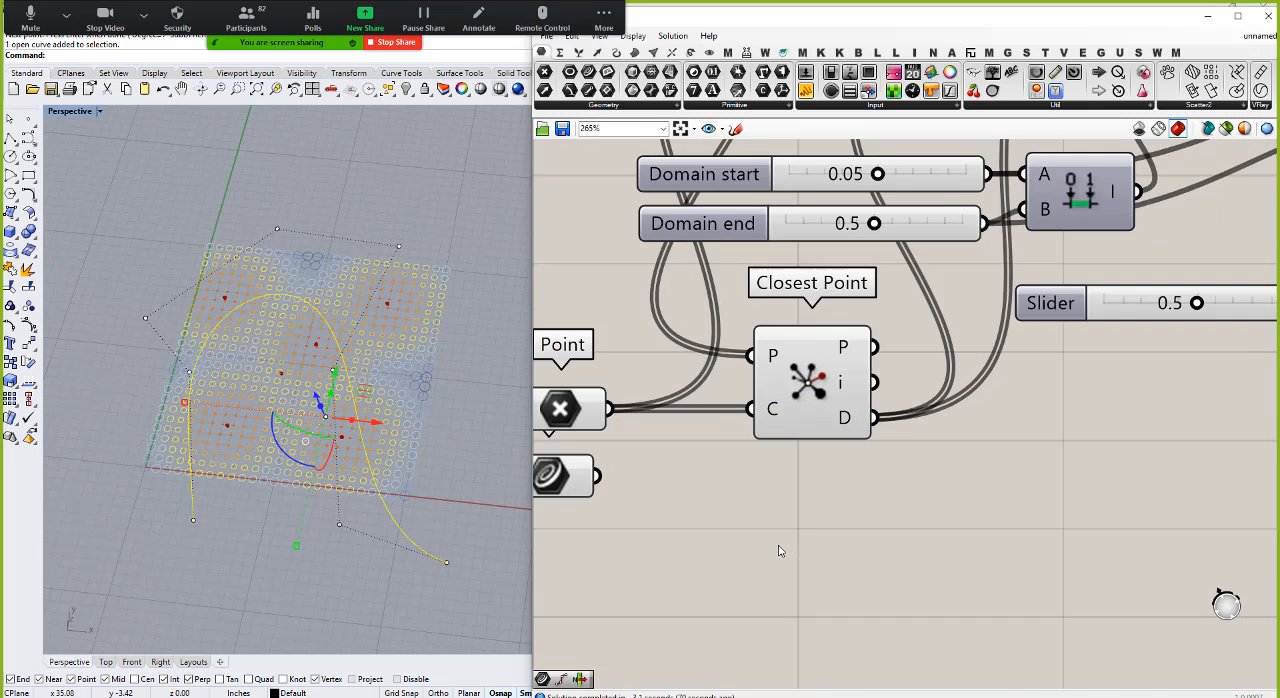
Step: Turn off the preview of the second Point parameter and the Closest Point component, and deselect the drawn curve
scroll(780, 551, "down", 2)
right_click(636, 460)
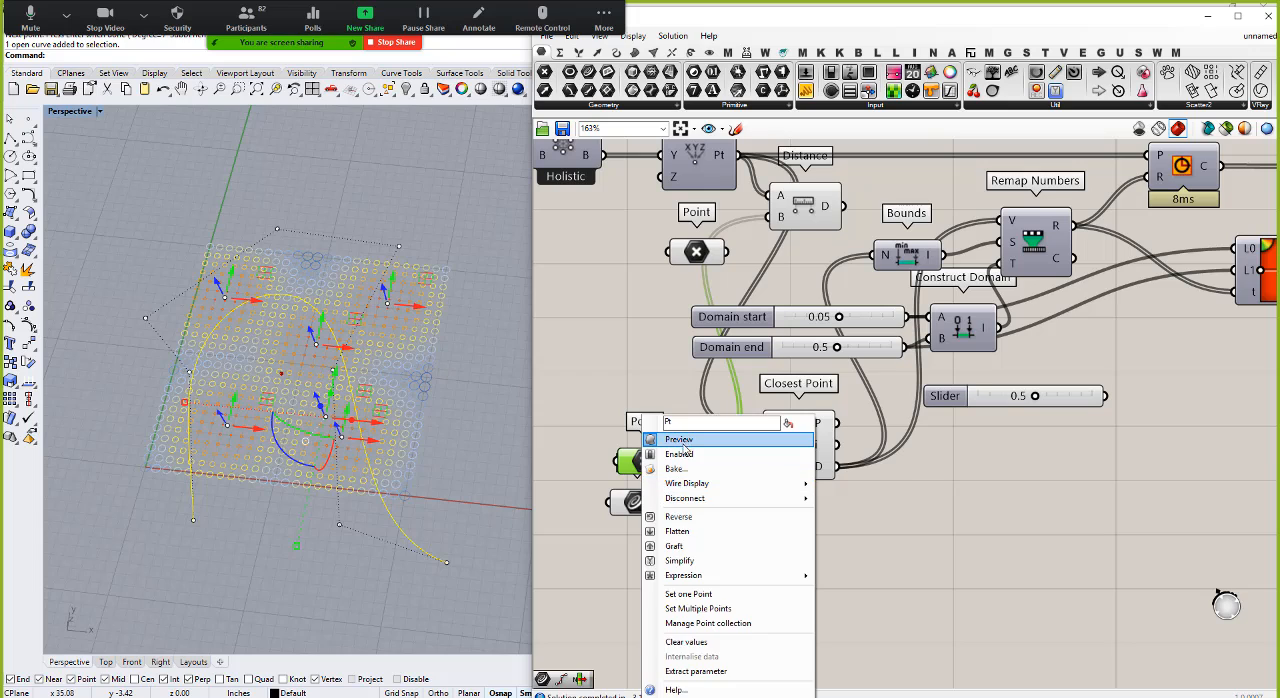
left_click(681, 440)
left_click(793, 446)
right_click(793, 446)
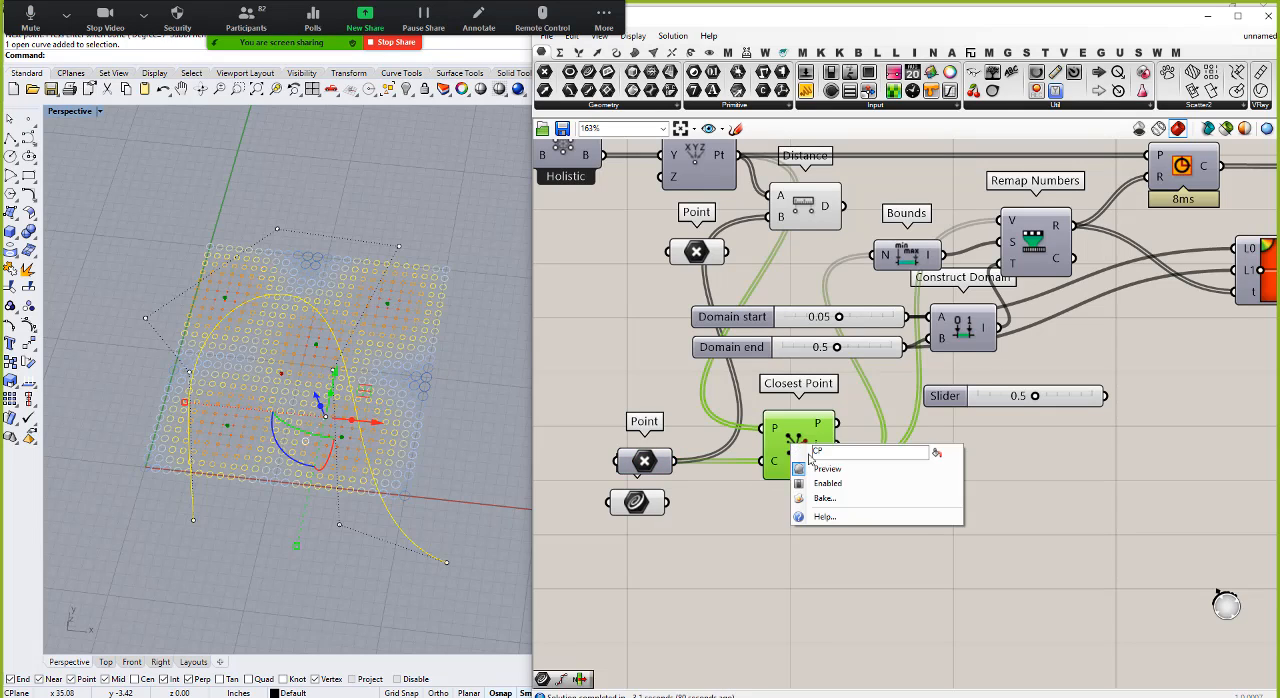
left_click(829, 456)
left_click(792, 585)
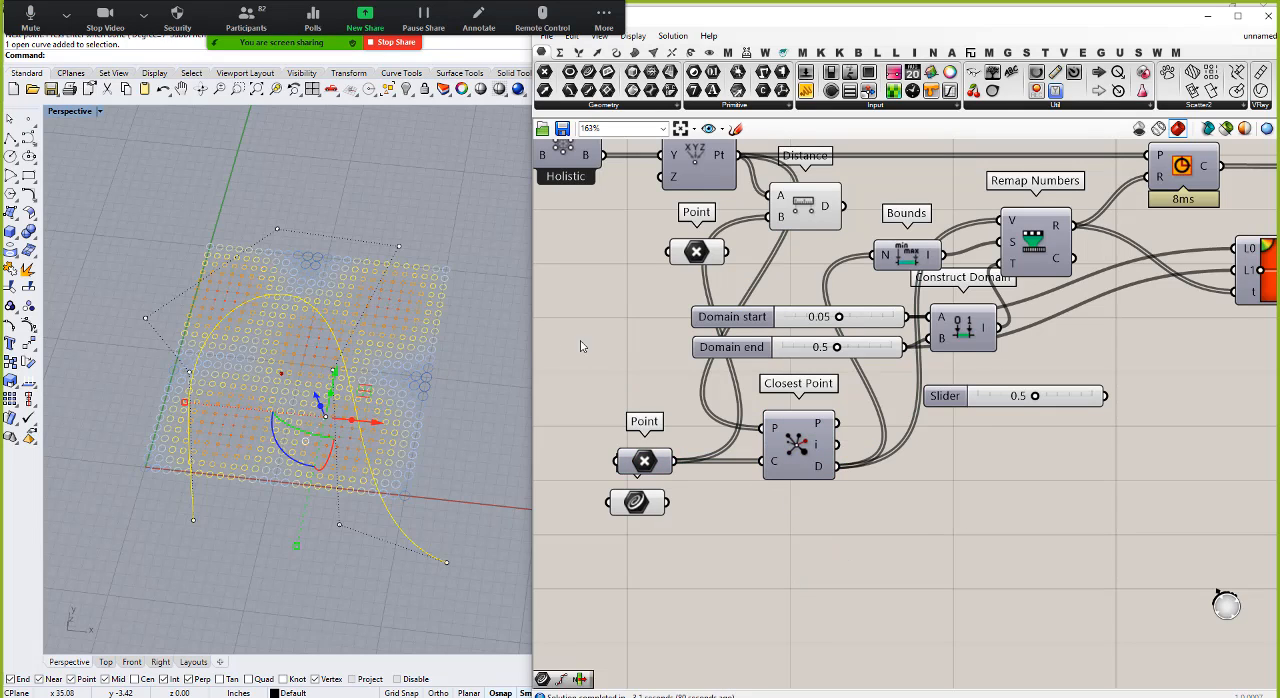
left_click(473, 357)
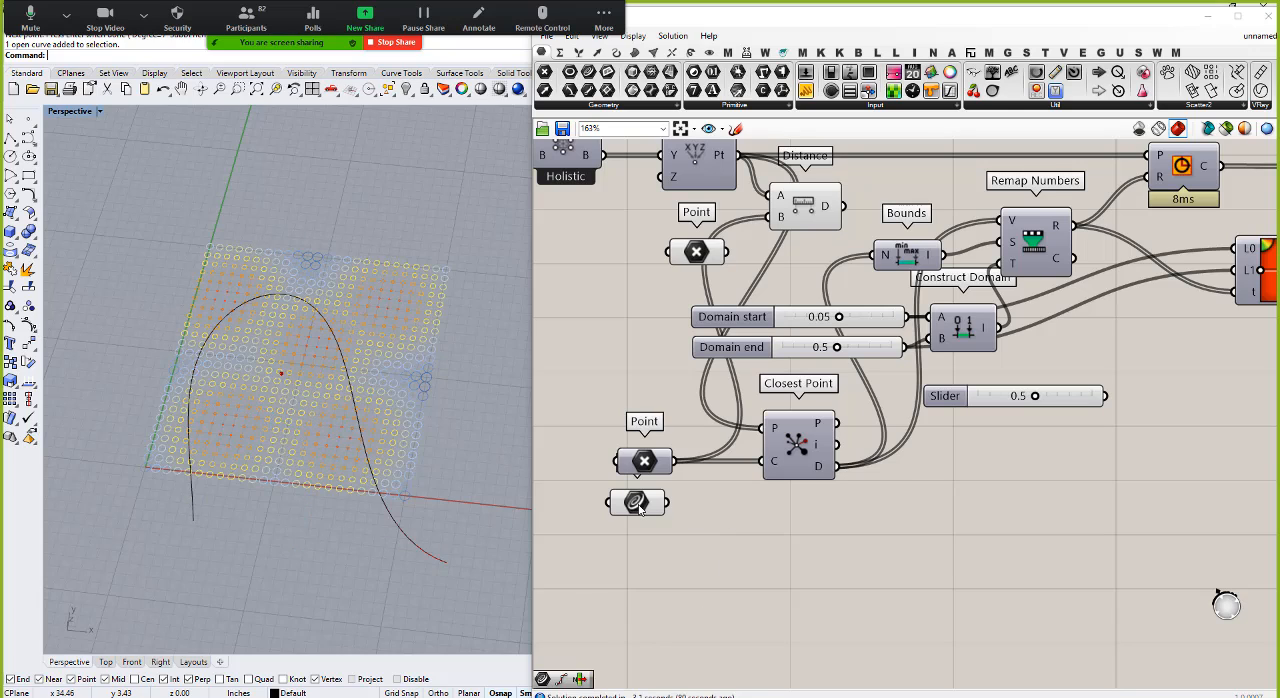
Step: Add a Curve Closest Point component beside the Curve parameter, using the grid points as search points and the Curve parameter as its curve
left_click_drag(640, 508, 647, 543)
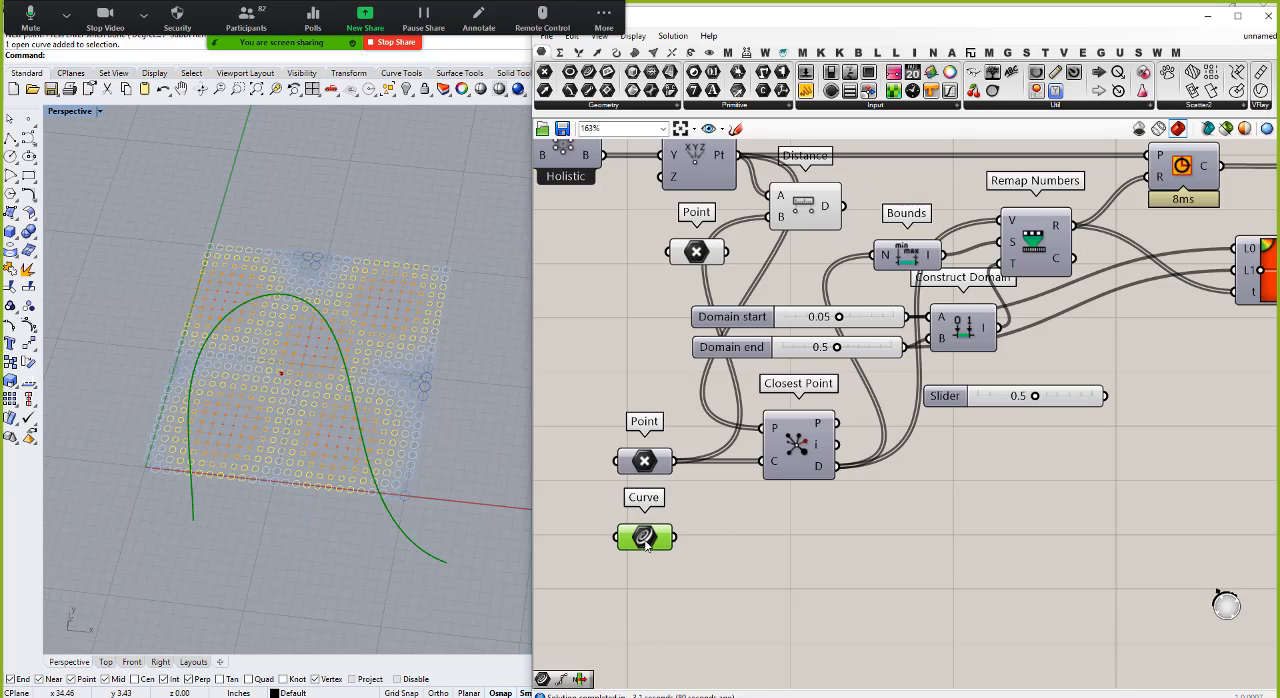
double_click(797, 536)
type("c")
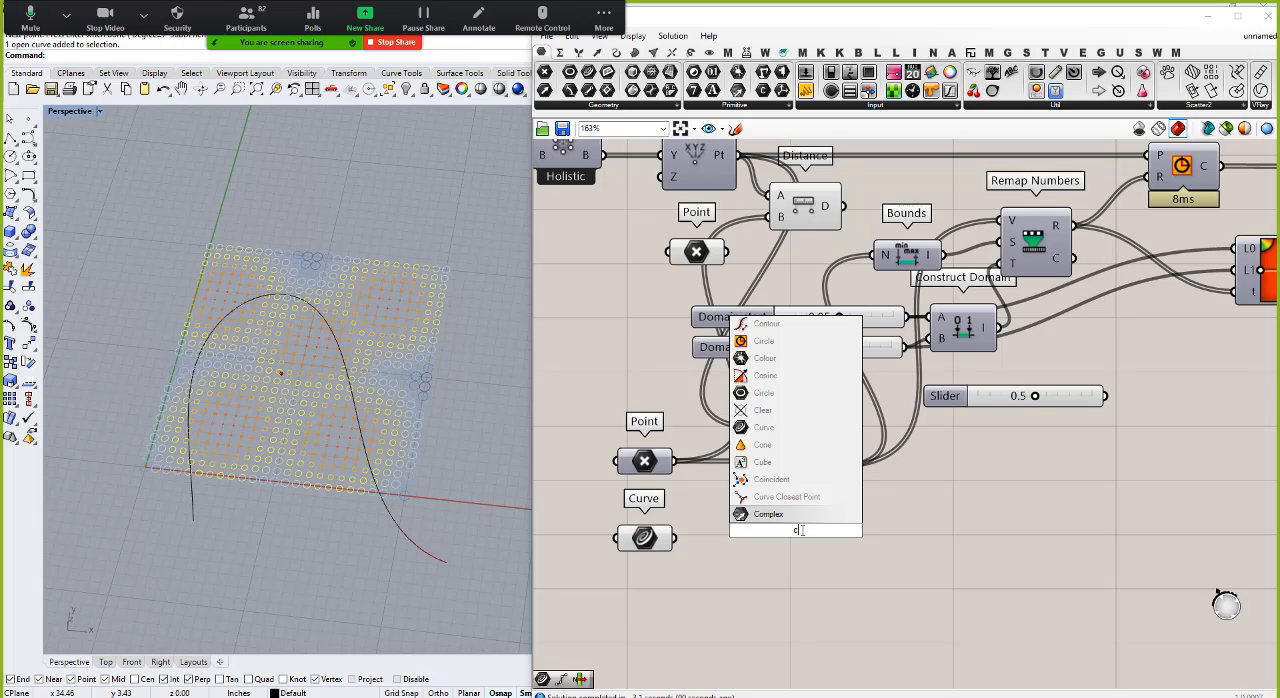
type("urve closest")
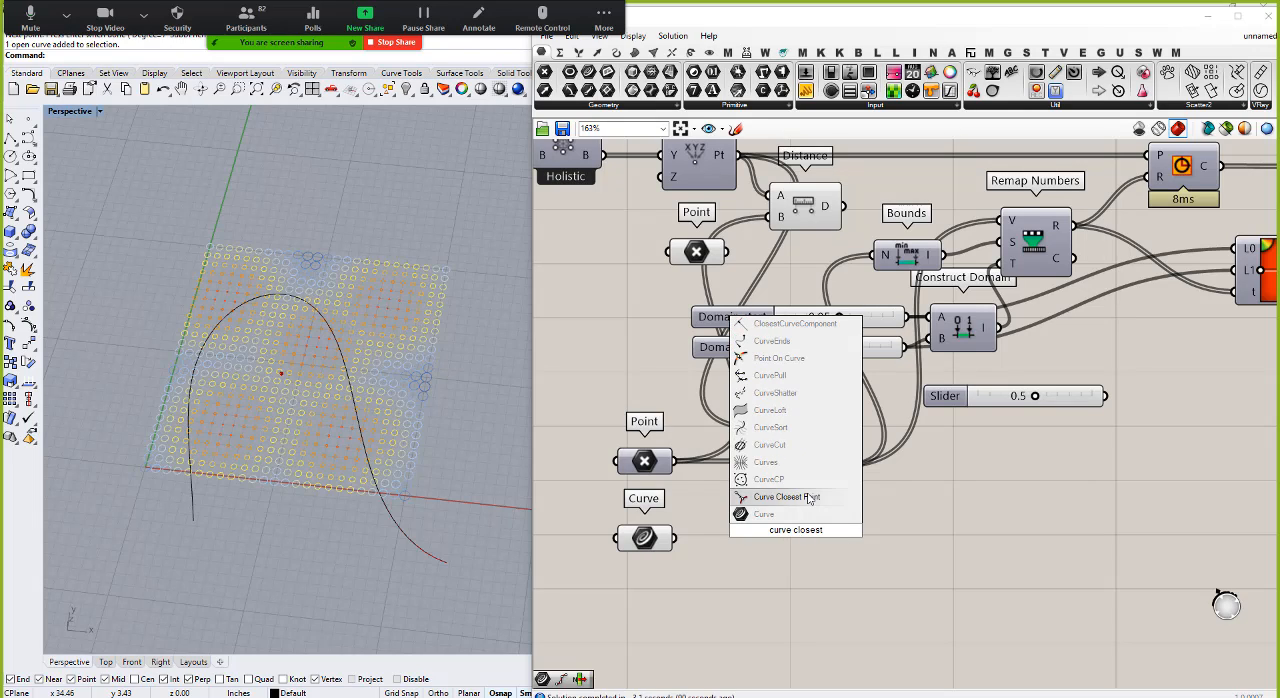
left_click(805, 494)
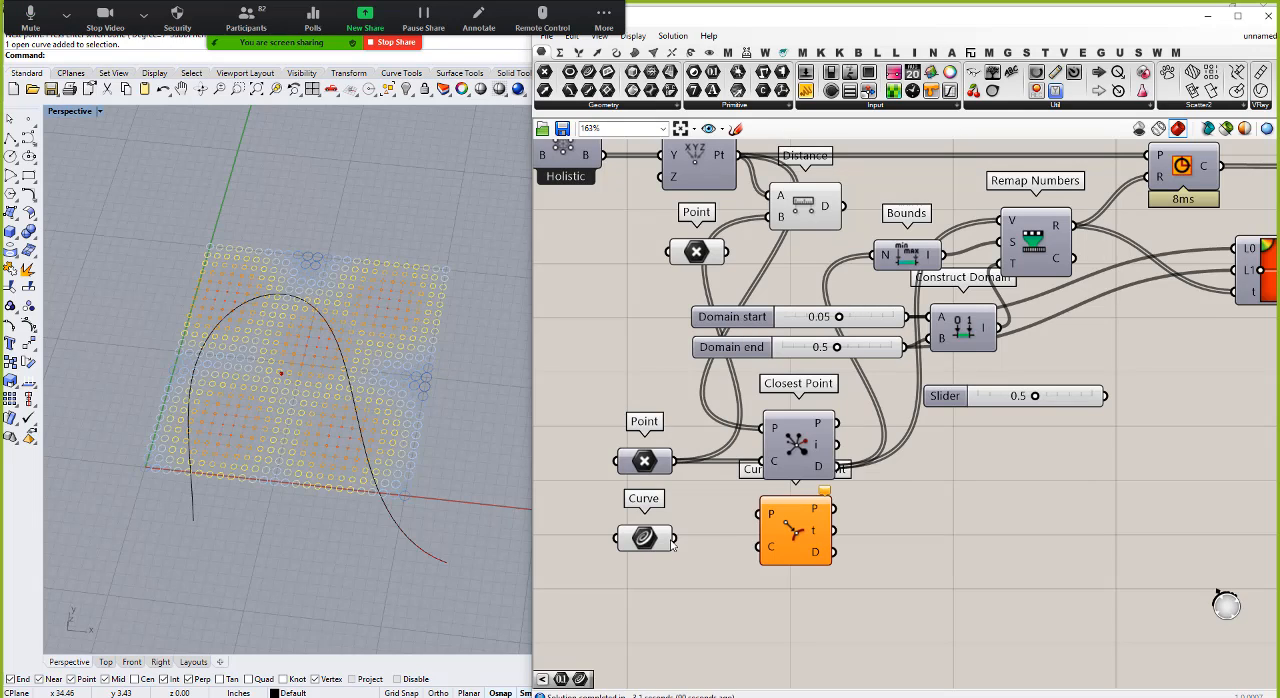
left_click_drag(675, 538, 762, 546)
scroll(707, 287, "down", 3)
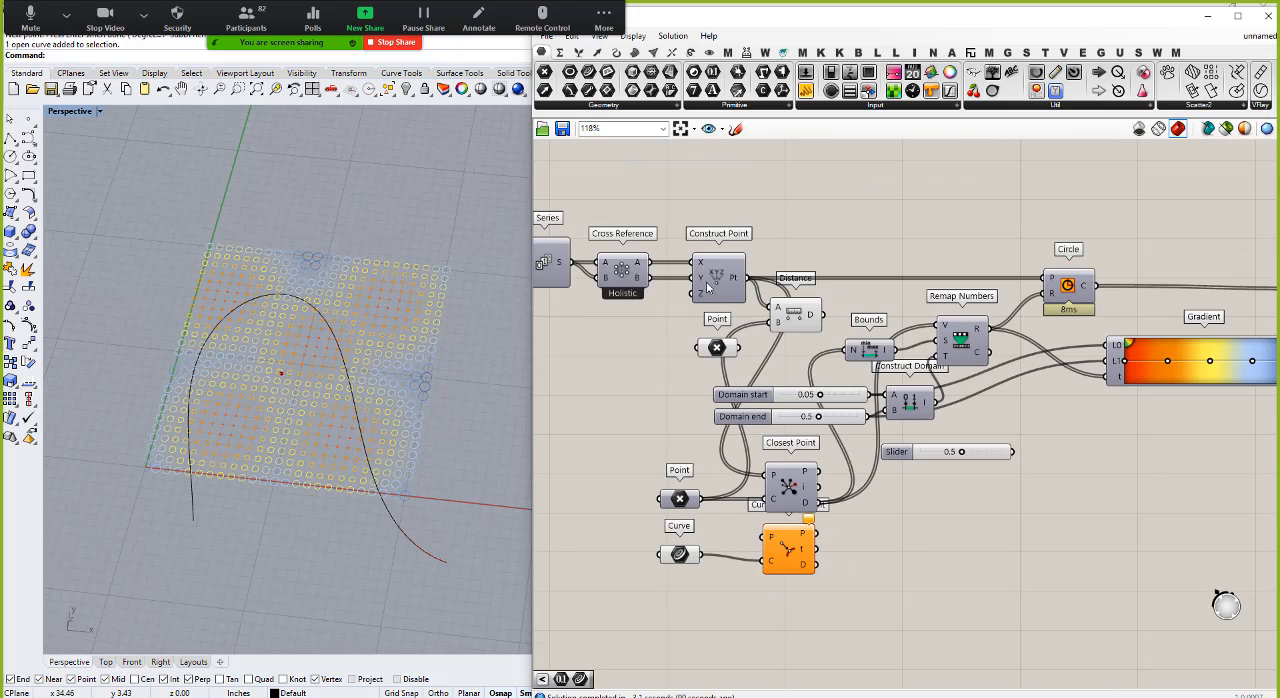
left_click_drag(745, 278, 765, 535)
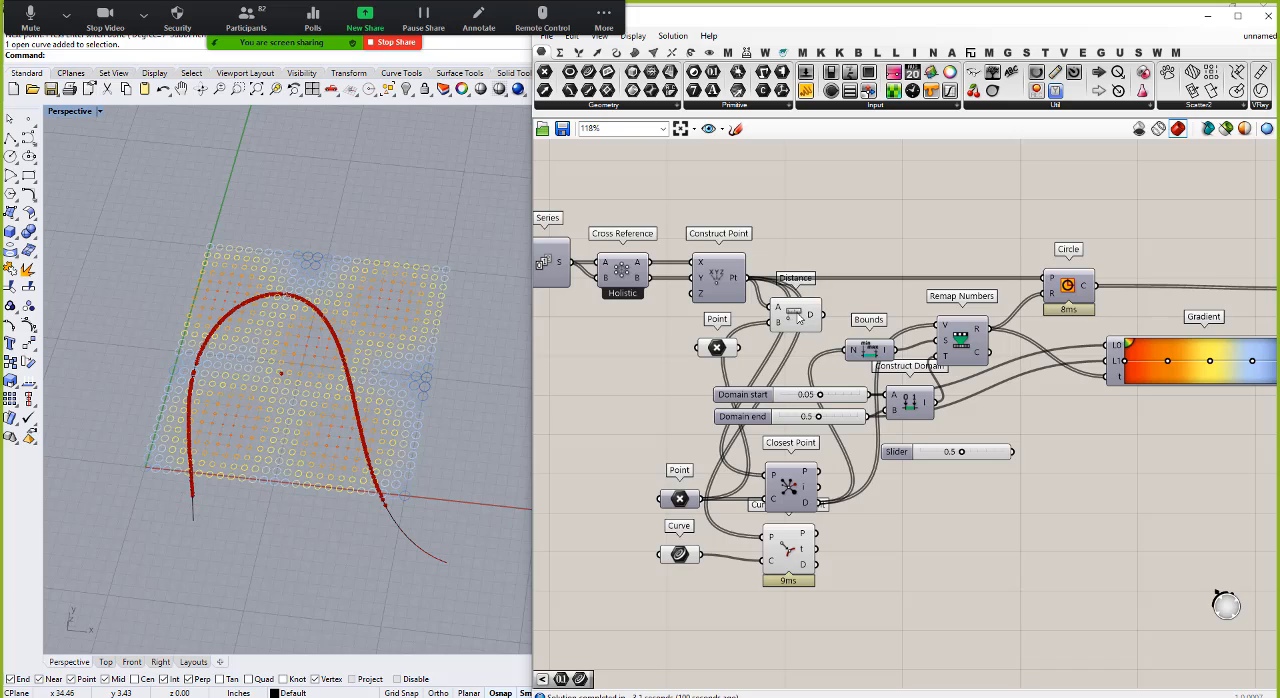
Step: Disconnect the grid points from Closest Point and transfer its distance output connections to the Curve Closest Point distance output
left_click_drag(789, 487, 803, 487)
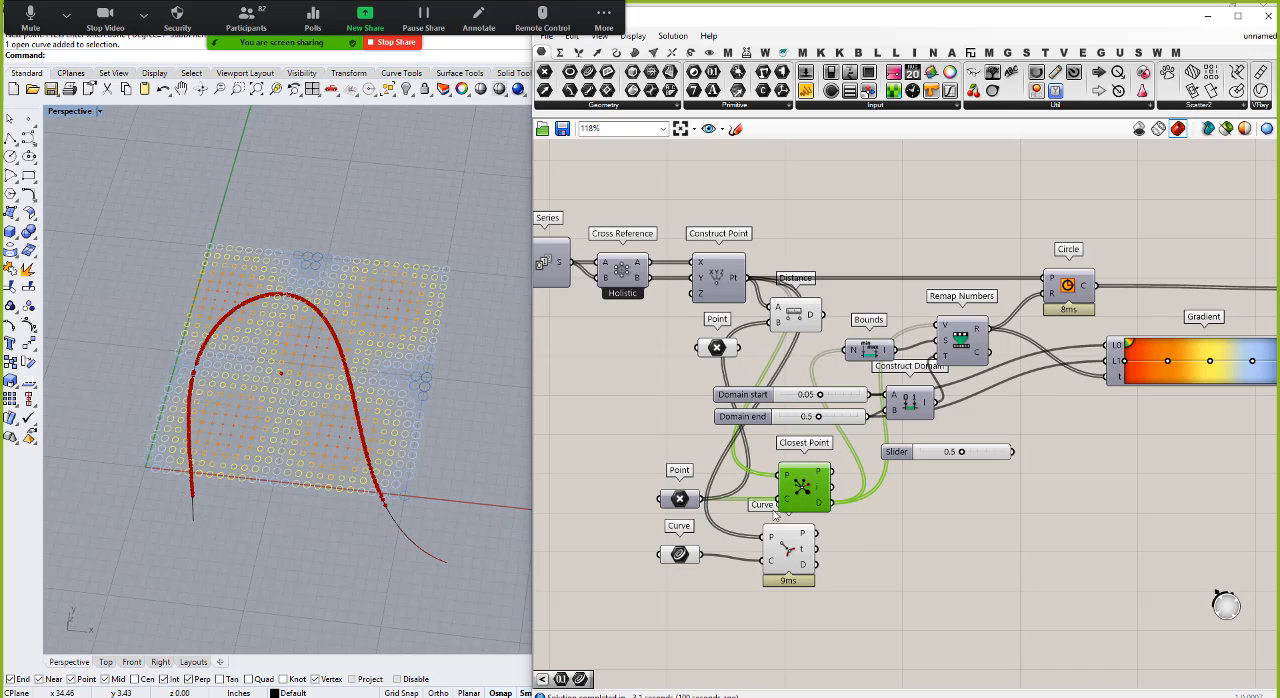
left_click_drag(745, 278, 777, 478)
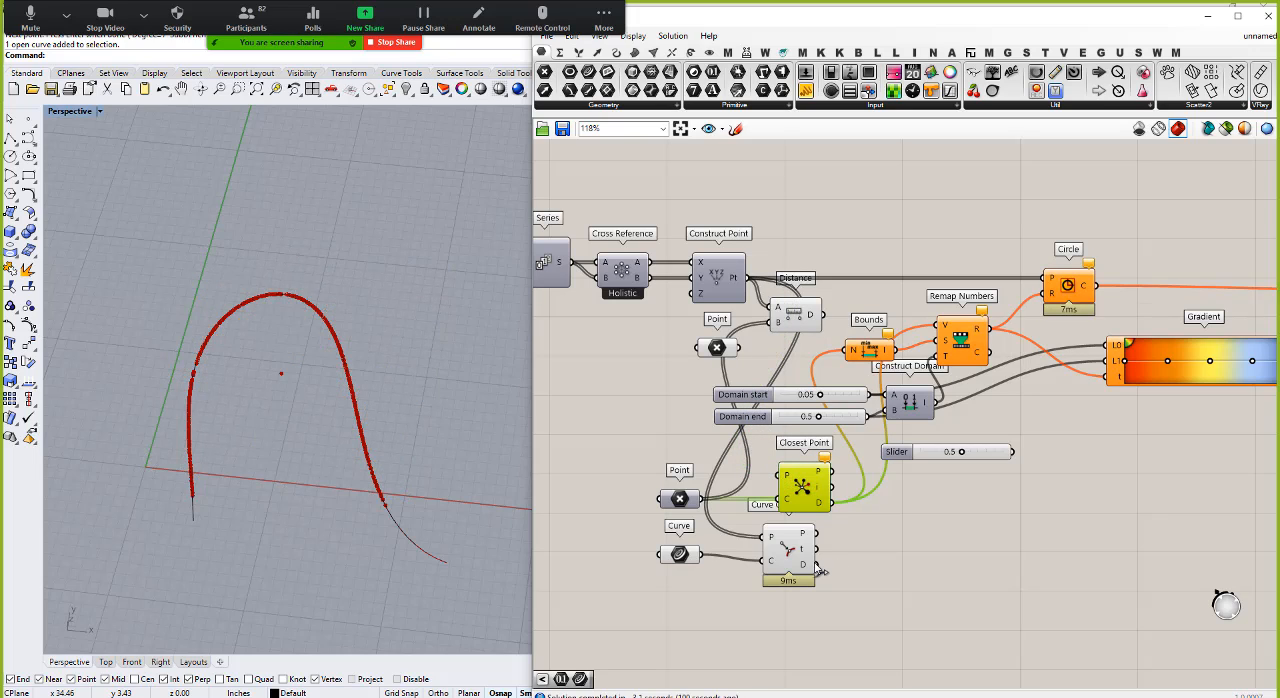
left_click_drag(818, 566, 940, 327)
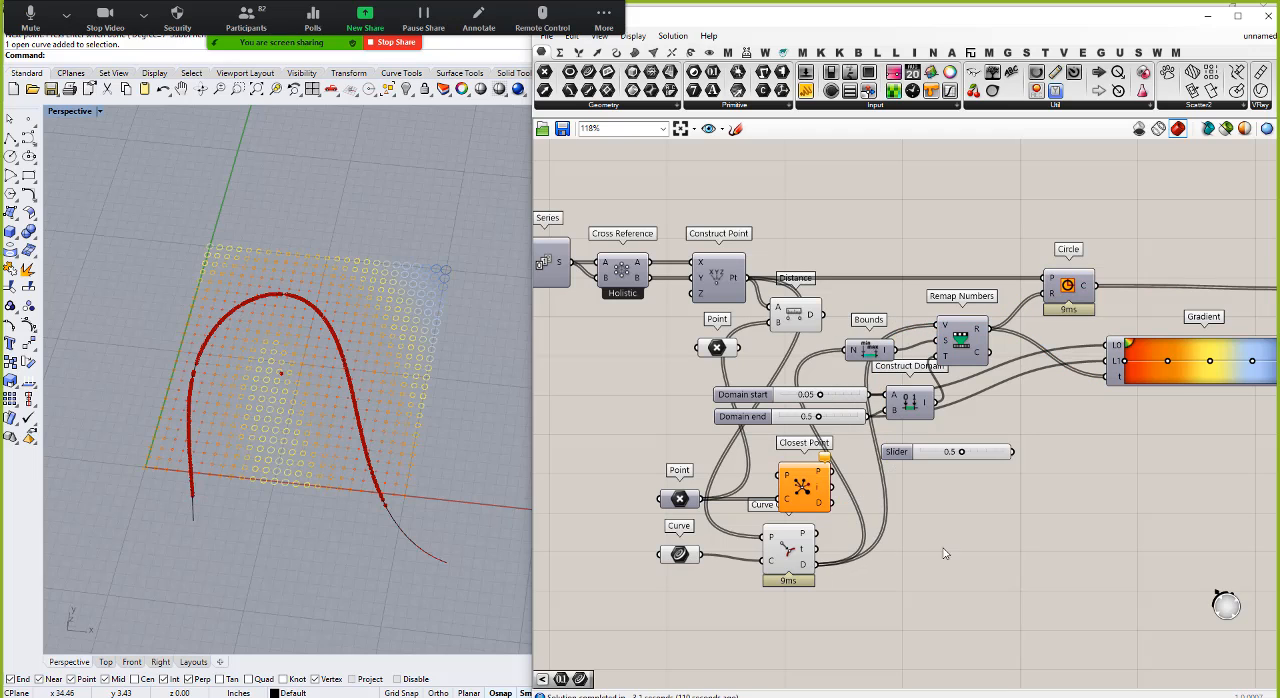
Step: Shift all the components from Bounds and the Domain sliders through Custom Preview to the right, clear of the attractor components
scroll(833, 452, "down", 3)
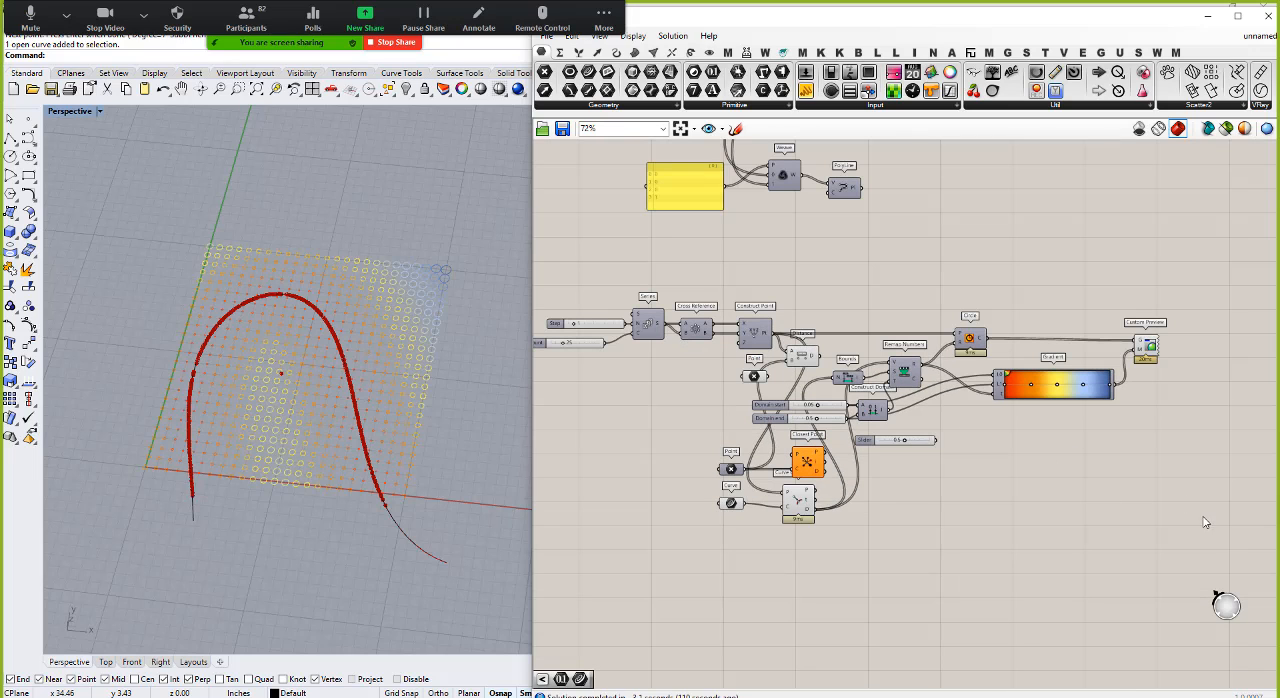
left_click_drag(1204, 518, 828, 264)
left_click_drag(851, 379, 1034, 378)
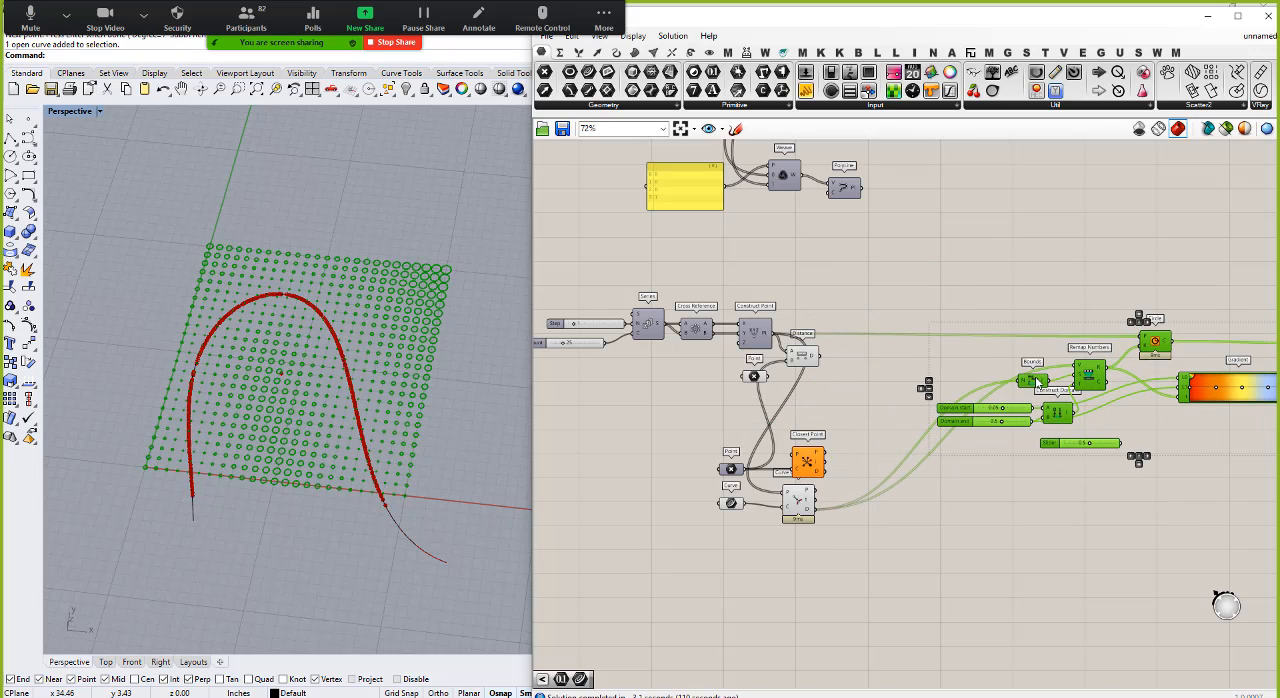
left_click(933, 506)
Step: Reconnect the single attractor Point to Distance's B input, space out Distance and Closest Point, and group the Point with Distance
left_click_drag(816, 357, 891, 366)
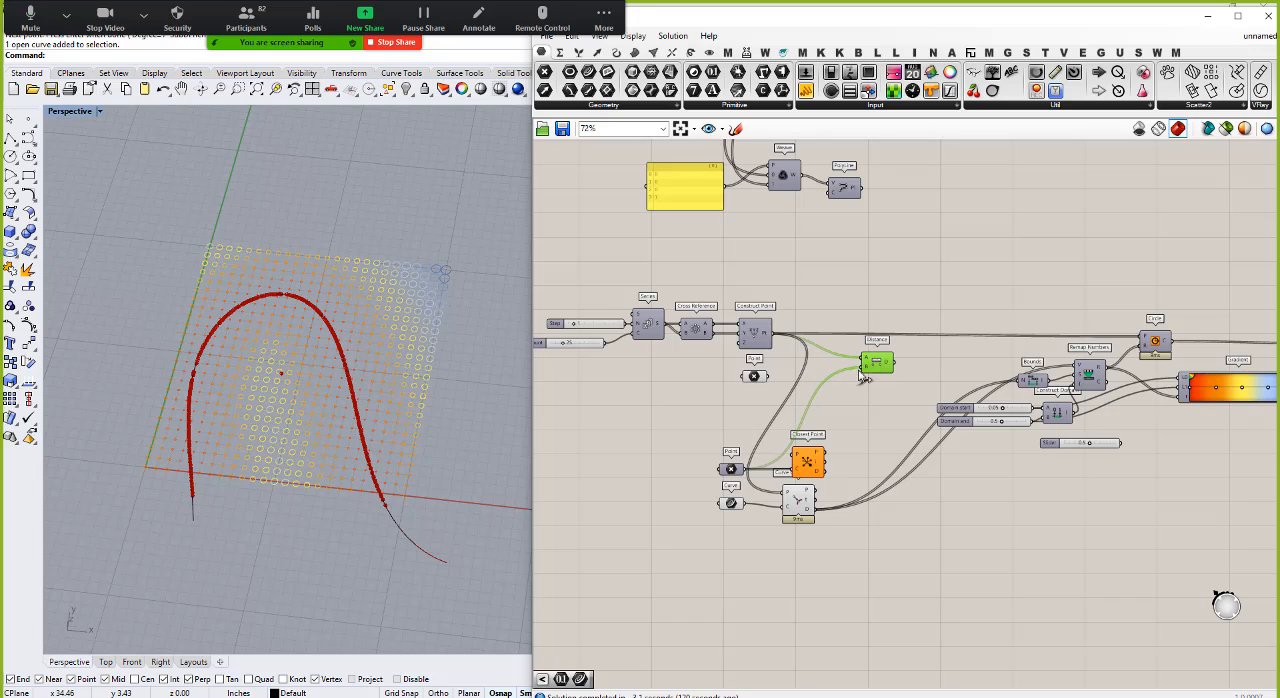
left_click_drag(770, 378, 859, 363)
left_click_drag(808, 461, 827, 450)
left_click_drag(865, 364, 733, 372)
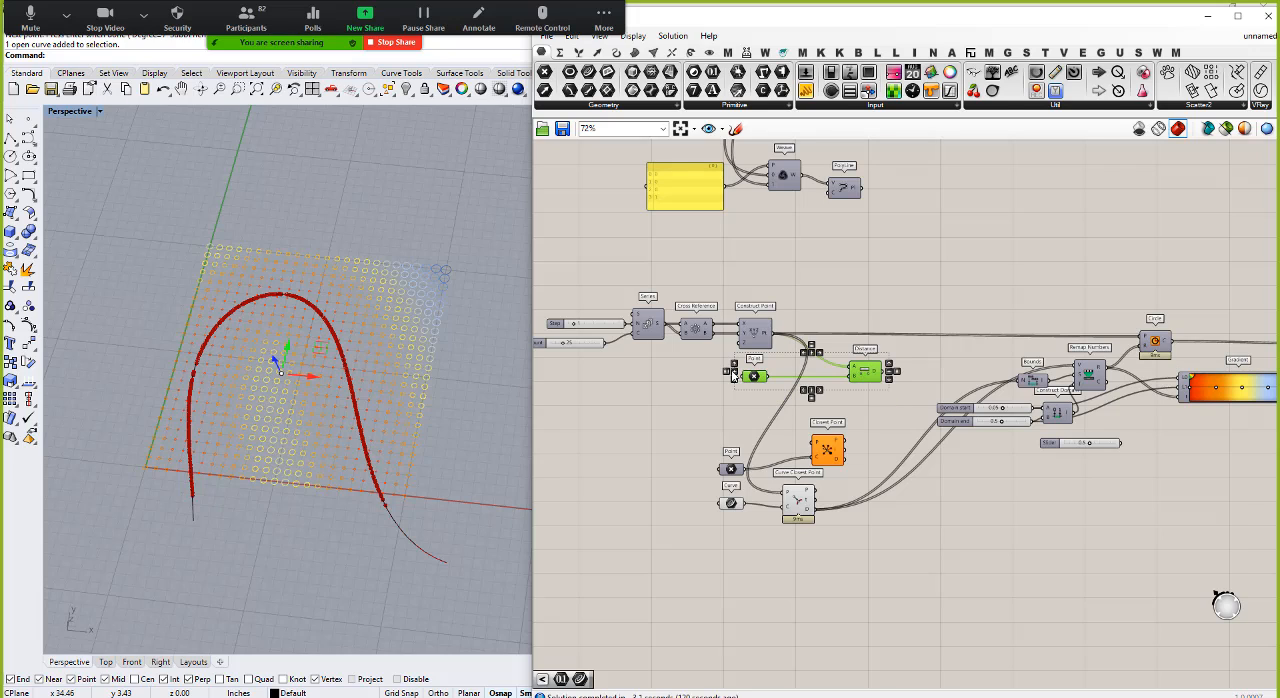
Step: Align the second Point parameter and Closest Point in a row below the Distance group and group them together
left_click_drag(822, 458, 856, 440)
left_click_drag(739, 441, 739, 445)
left_click_drag(701, 404, 884, 468)
key("ctrl+g")
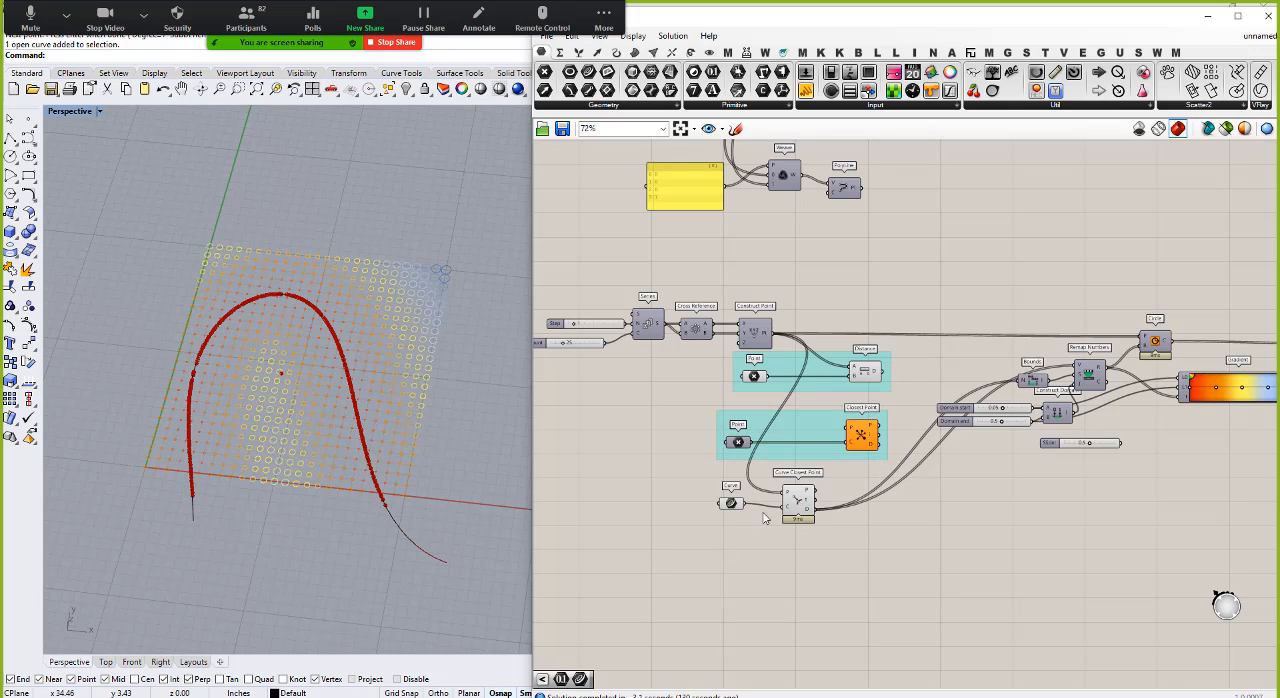
Step: Move the Curve parameter and Curve Closest Point together slightly to the right, beneath the Closest Point group
left_click_drag(831, 554, 714, 488)
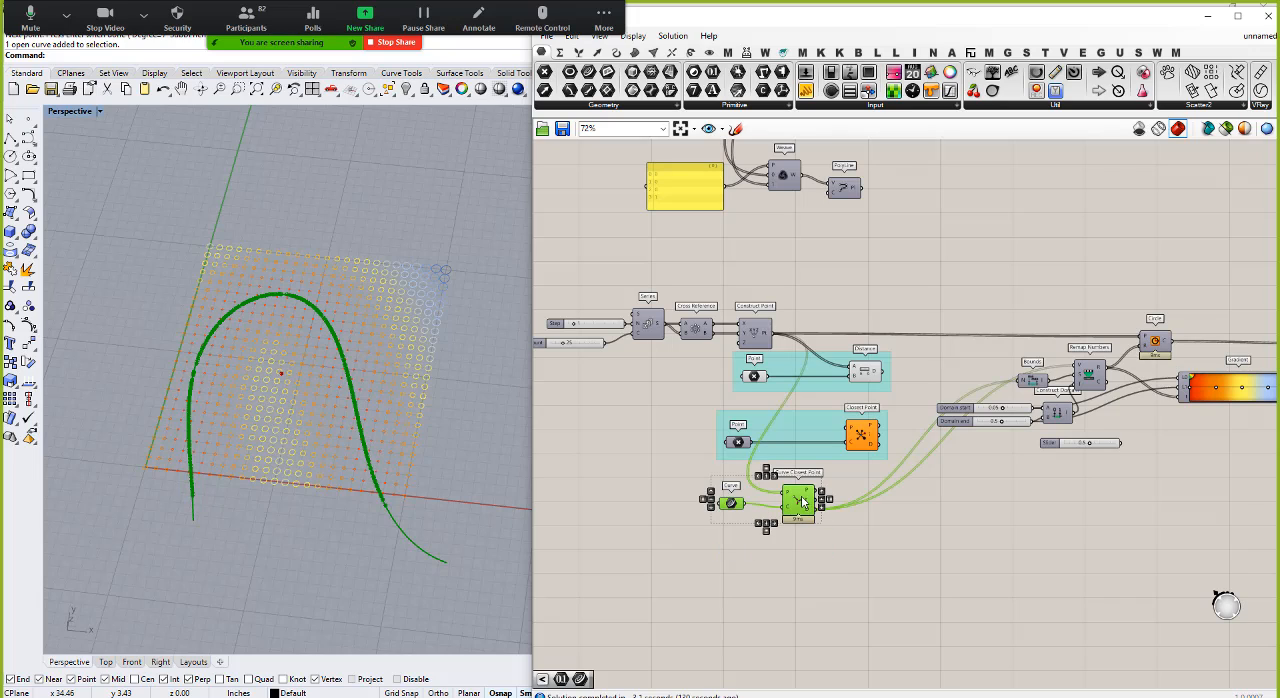
left_click_drag(800, 500, 838, 503)
left_click(794, 566)
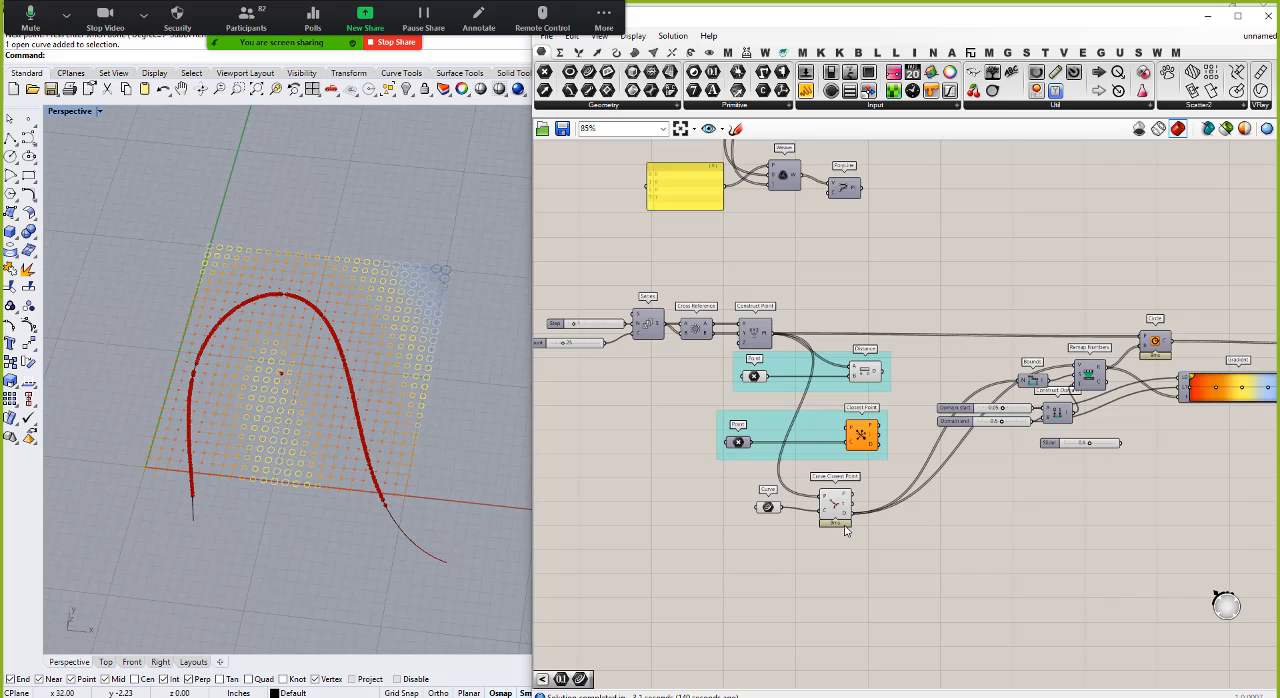
Step: Group the Curve parameter with Curve Closest Point and nudge Curve Closest Point slightly to the right
scroll(845, 530, "up", 4)
left_click_drag(903, 563, 618, 425)
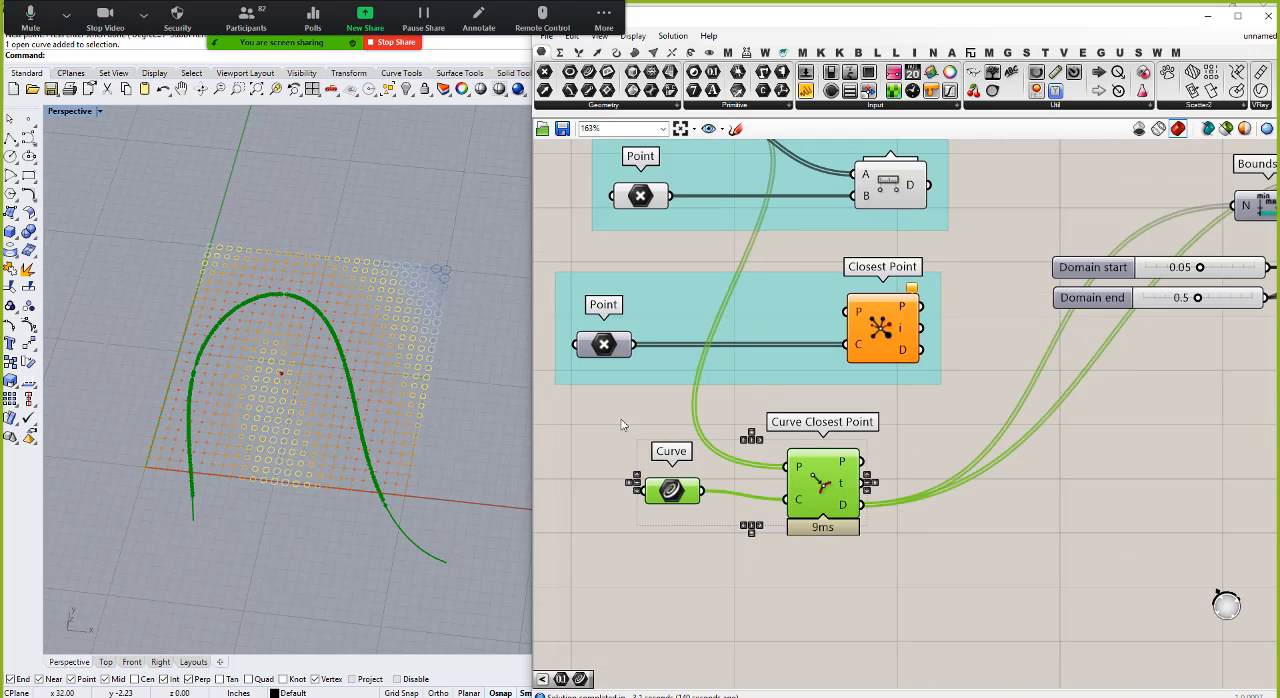
key("ctrl+g")
left_click(849, 540)
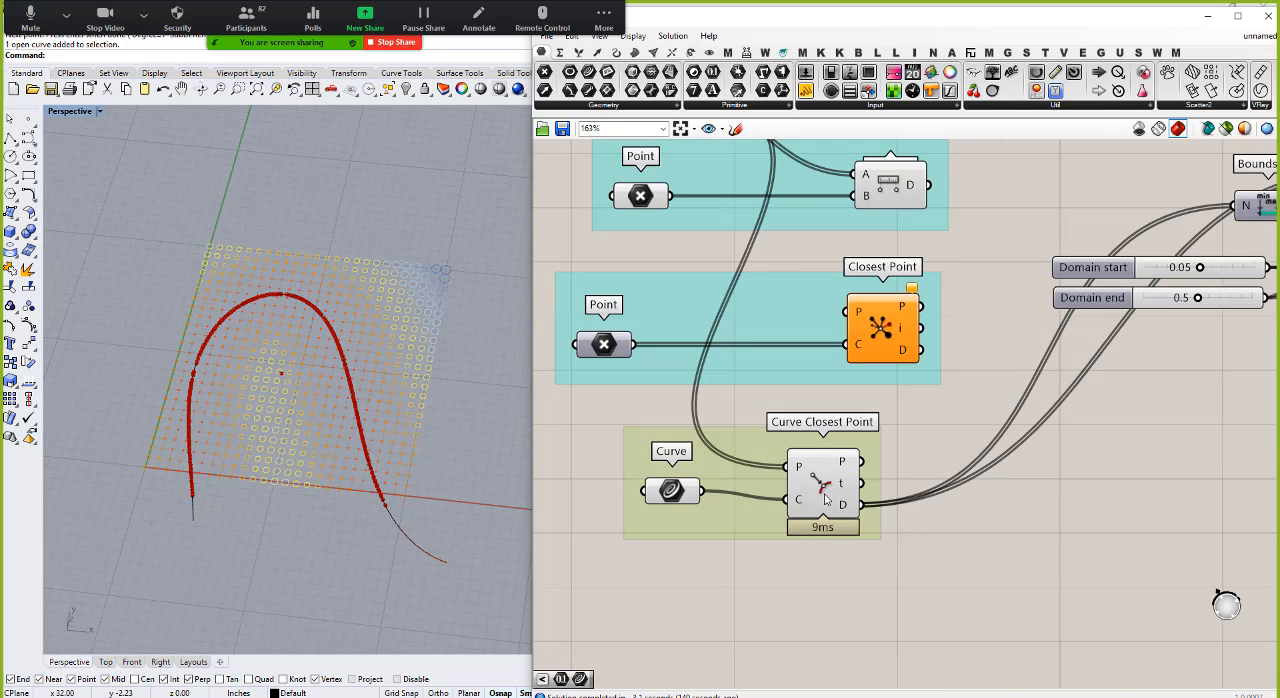
left_click_drag(830, 491, 860, 483)
left_click(692, 527)
scroll(637, 432, "down", 3)
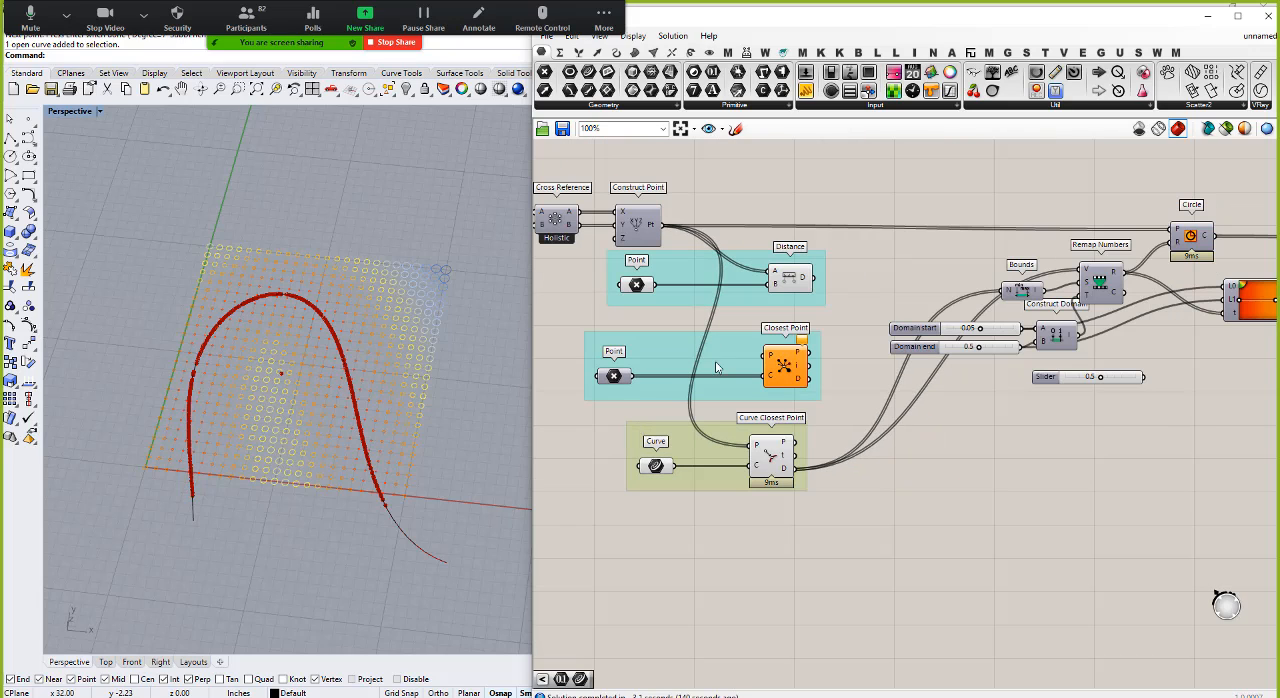
Step: Move Bounds, Remap Numbers, Construct Domain and their sliders beside Curve Closest Point, and place Gradient to the right of them
scroll(670, 230, "down", 2)
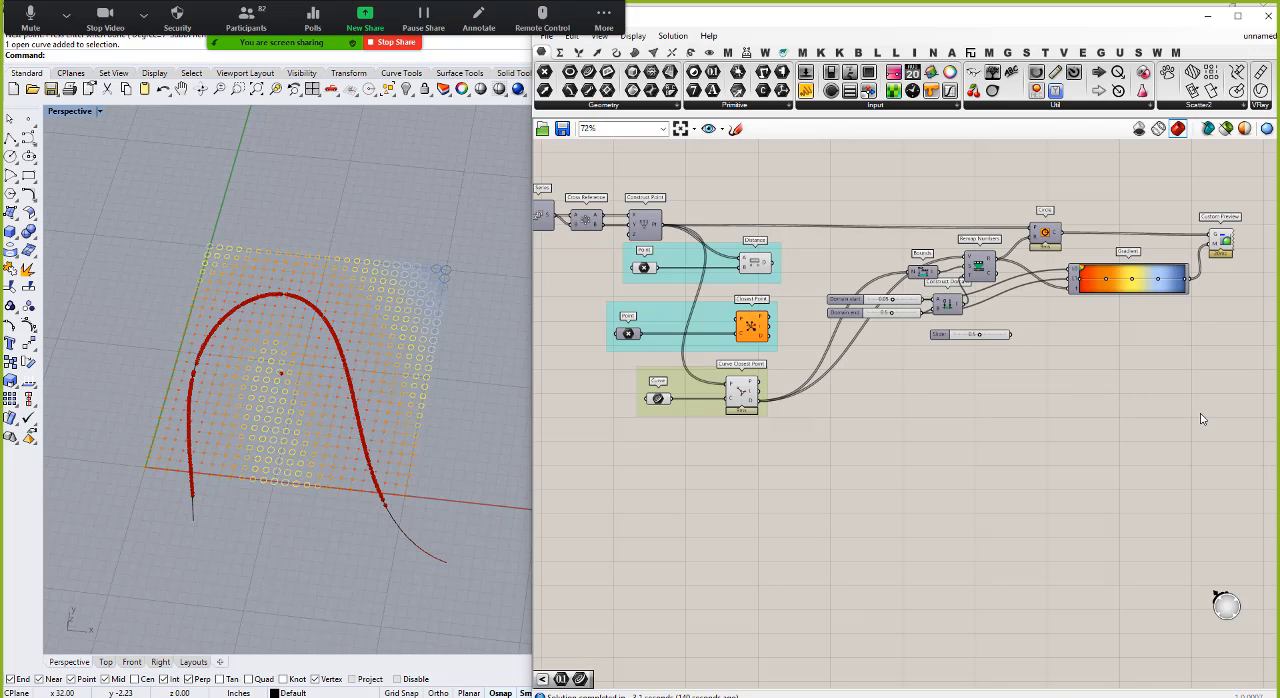
left_click_drag(1027, 418, 824, 240)
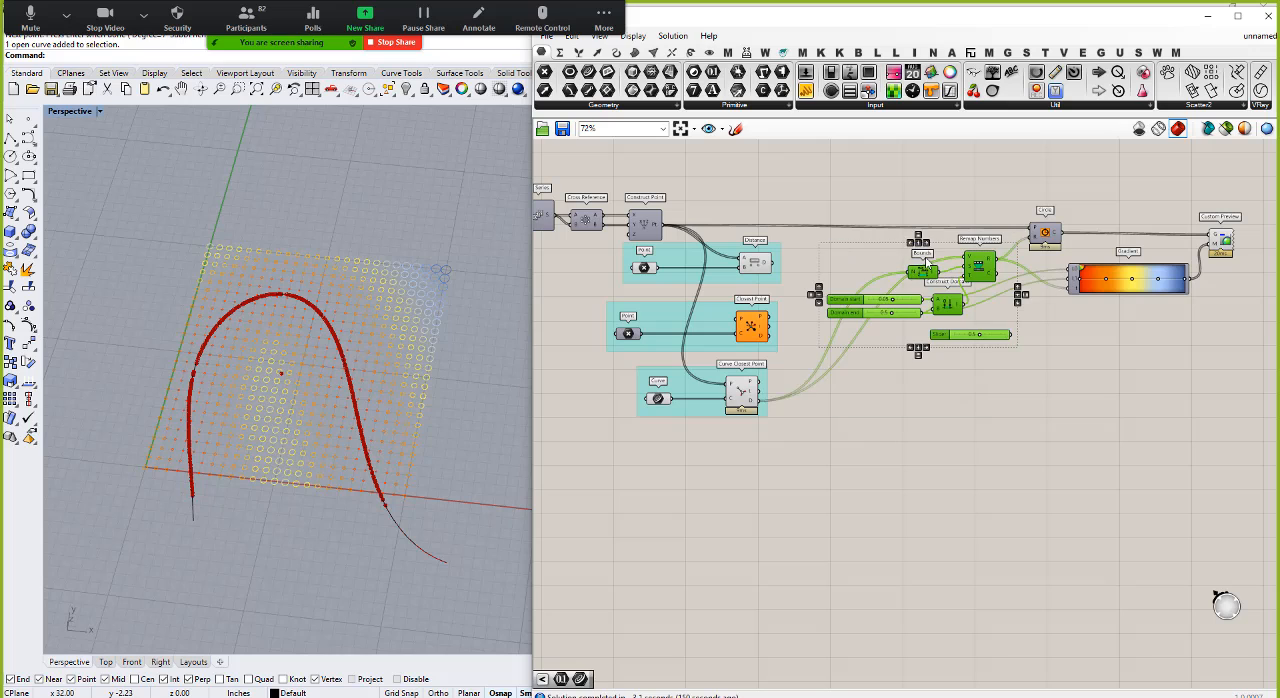
left_click_drag(980, 267, 914, 406)
left_click(877, 547)
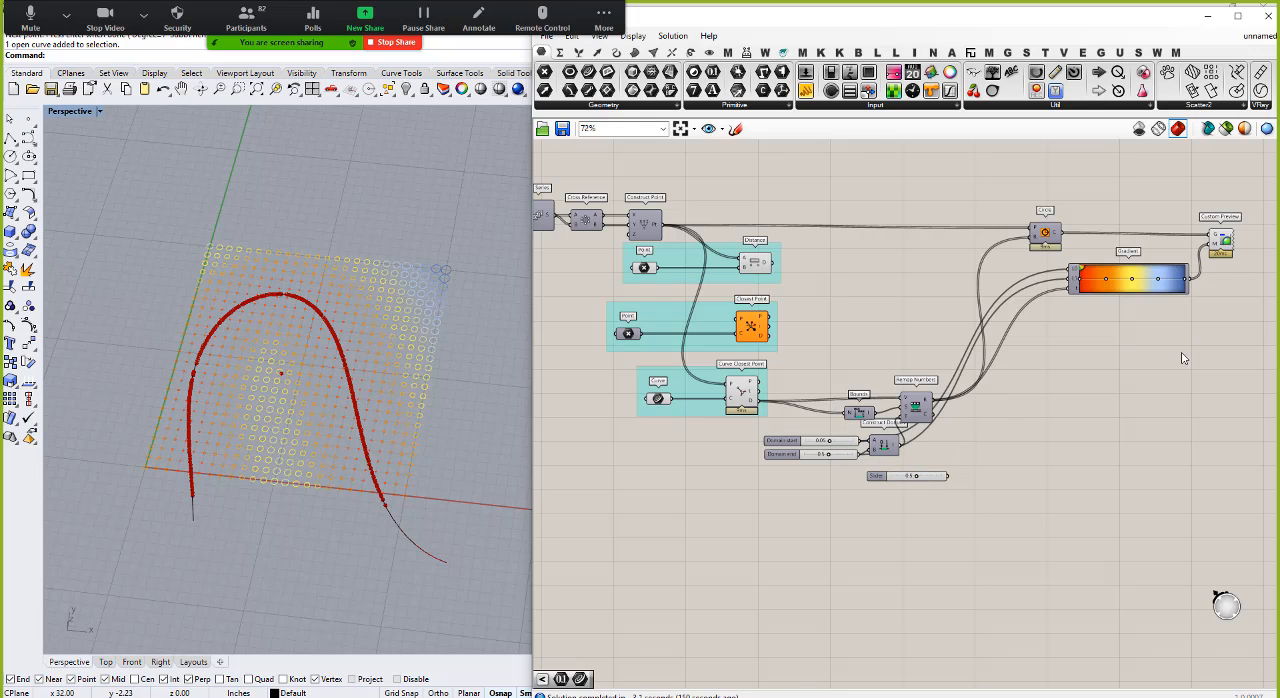
left_click_drag(1138, 289, 1092, 463)
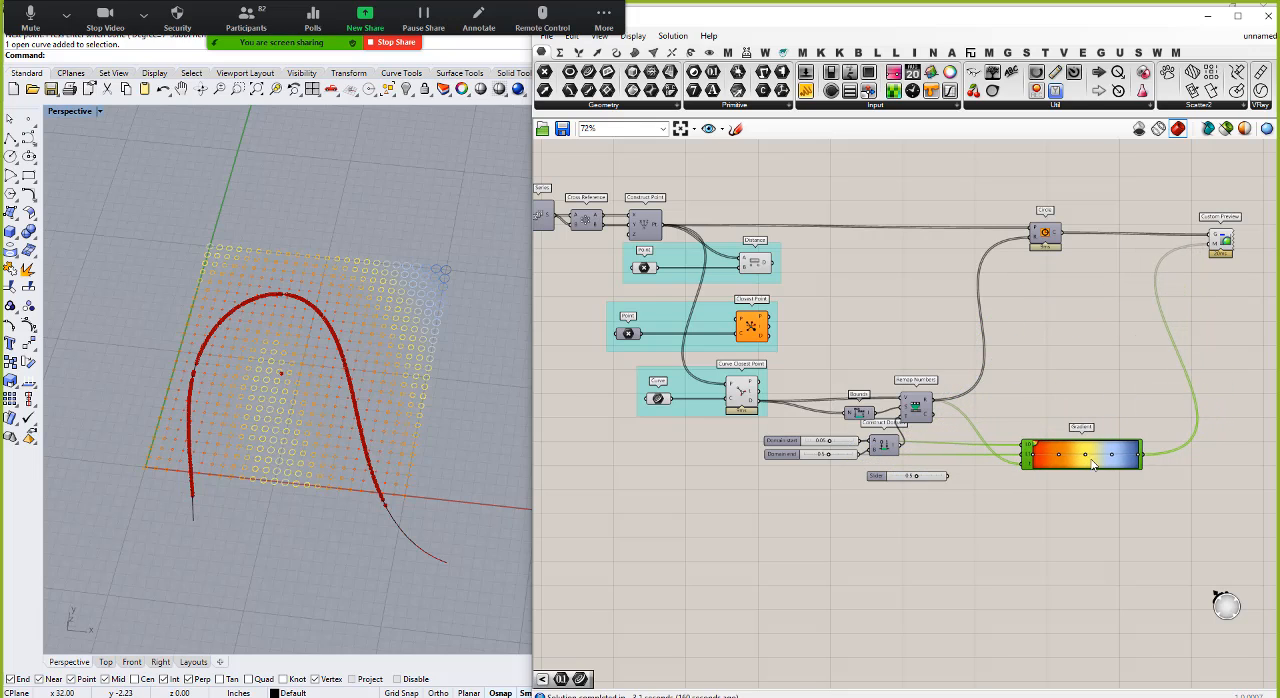
Step: Delete the unused slider below Construct Domain and turn off the preview of Curve Closest Point
left_click(872, 475)
key("Delete")
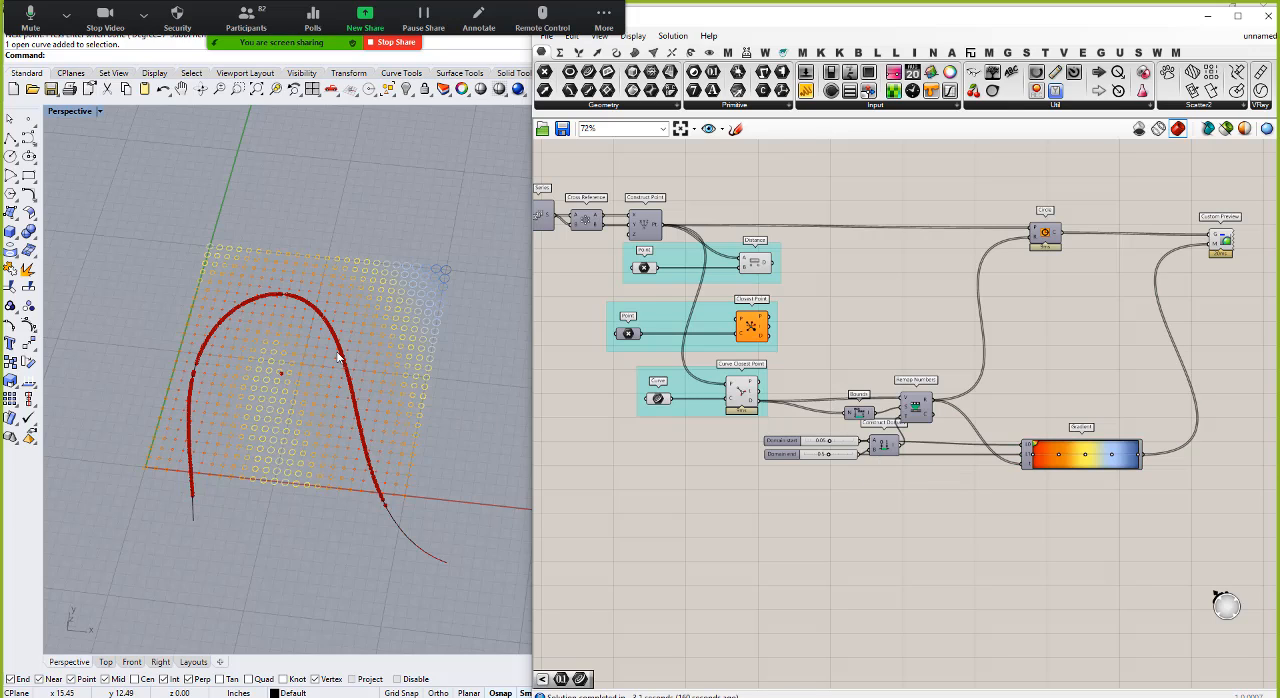
right_click(742, 391)
left_click(772, 417)
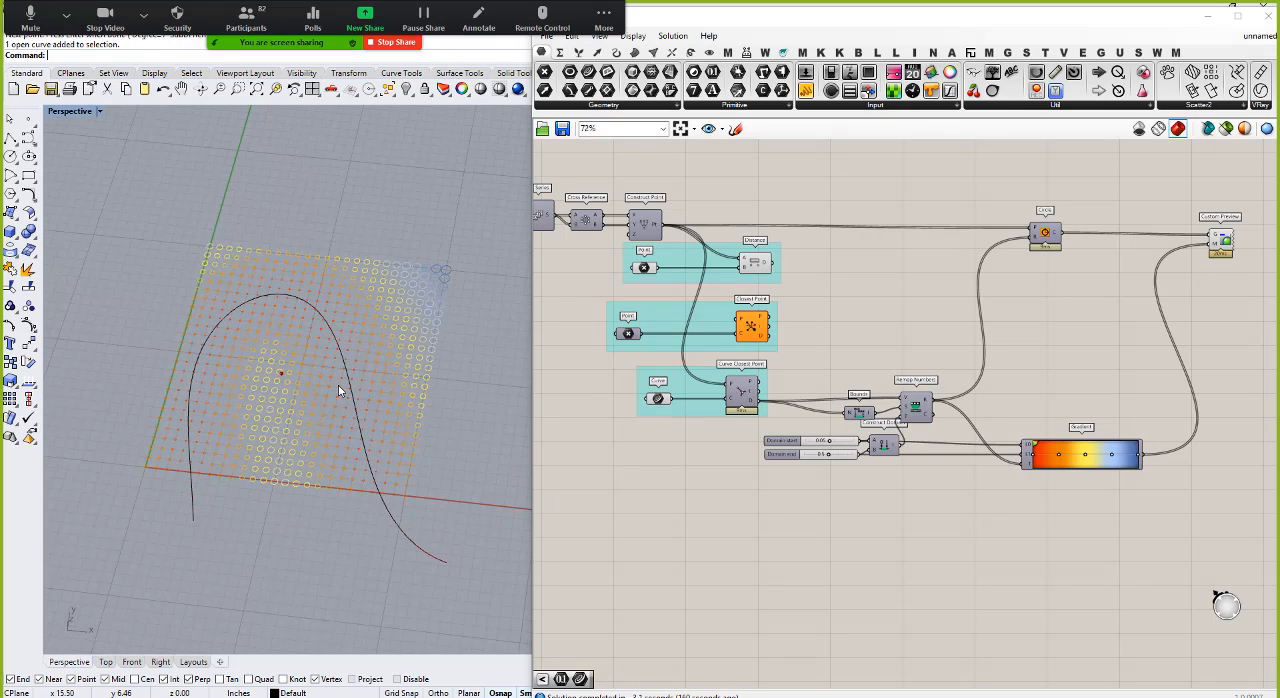
Step: In the Rhino viewport, shift the attractor curve along X and reshape it by moving control points back in the opposite direction
right_click_drag(338, 386, 255, 477)
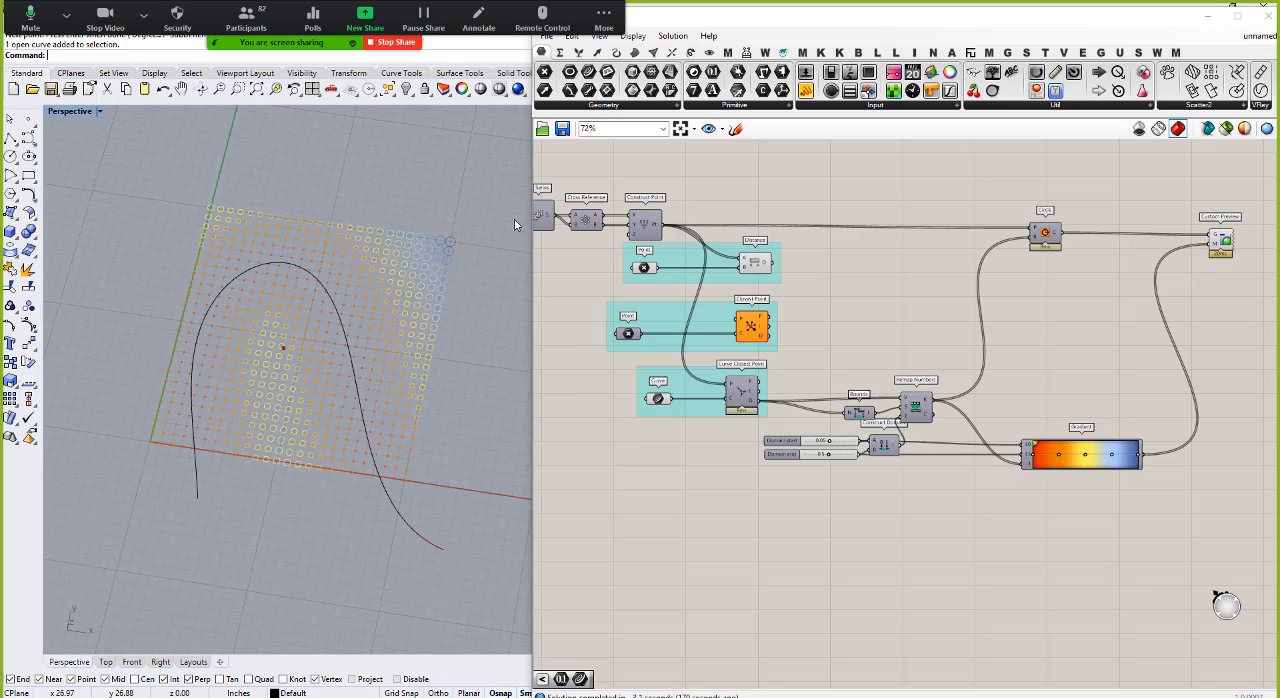
left_click(349, 347)
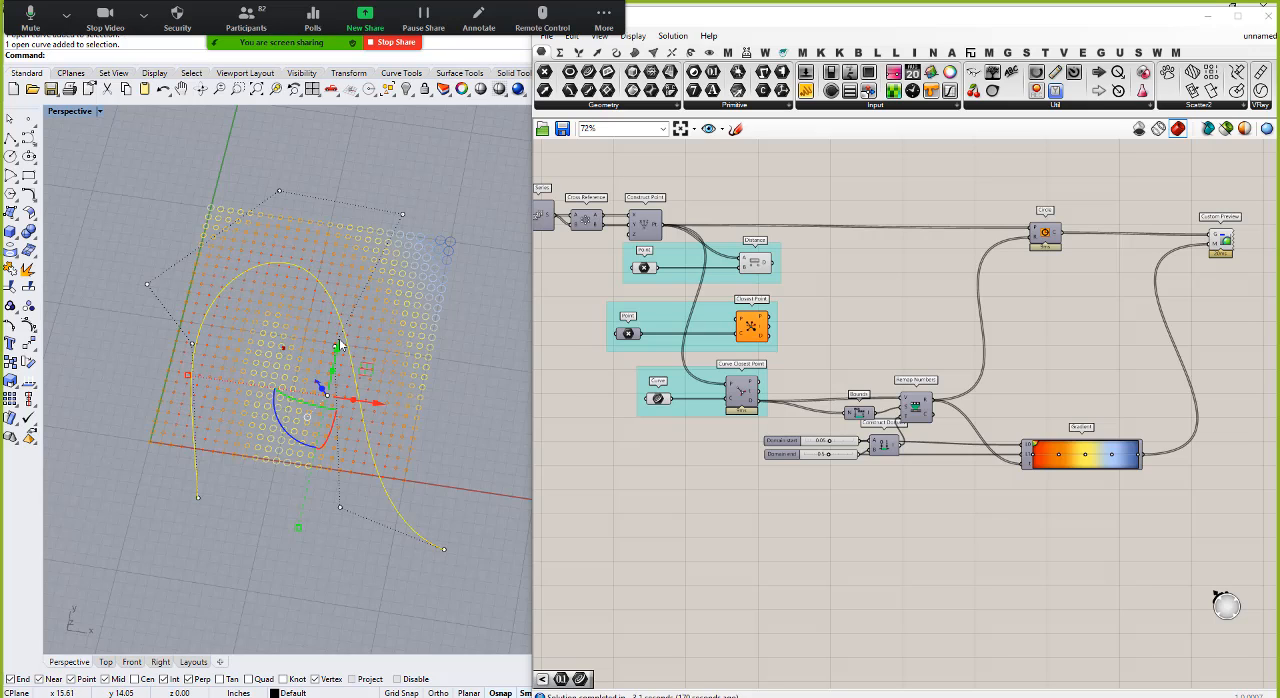
mouse_move(380, 408)
left_mouse_down()
mouse_move(345, 402)
mouse_move(397, 413)
left_mouse_up()
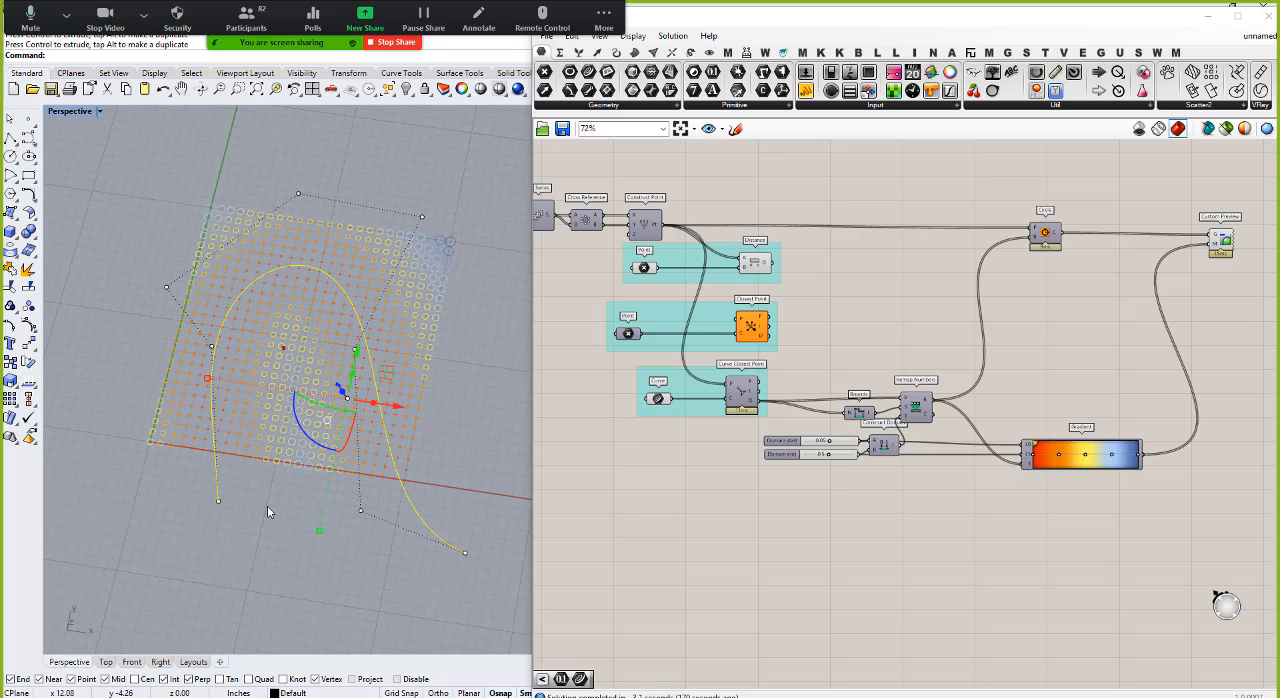
left_click_drag(267, 510, 388, 316)
left_click_drag(402, 361, 284, 375)
key("Escape")
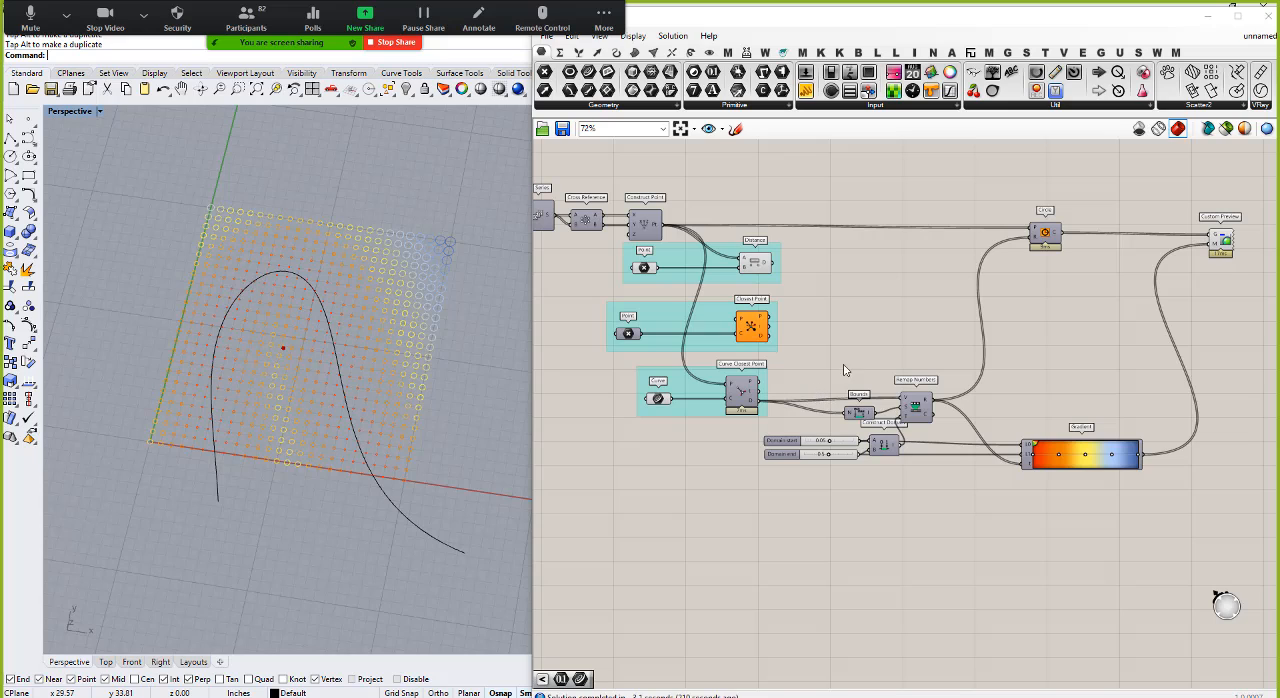
Step: Add a Surface From Points component above Remap Numbers and connect Construct Point's Pt output to its P input
double_click(929, 345)
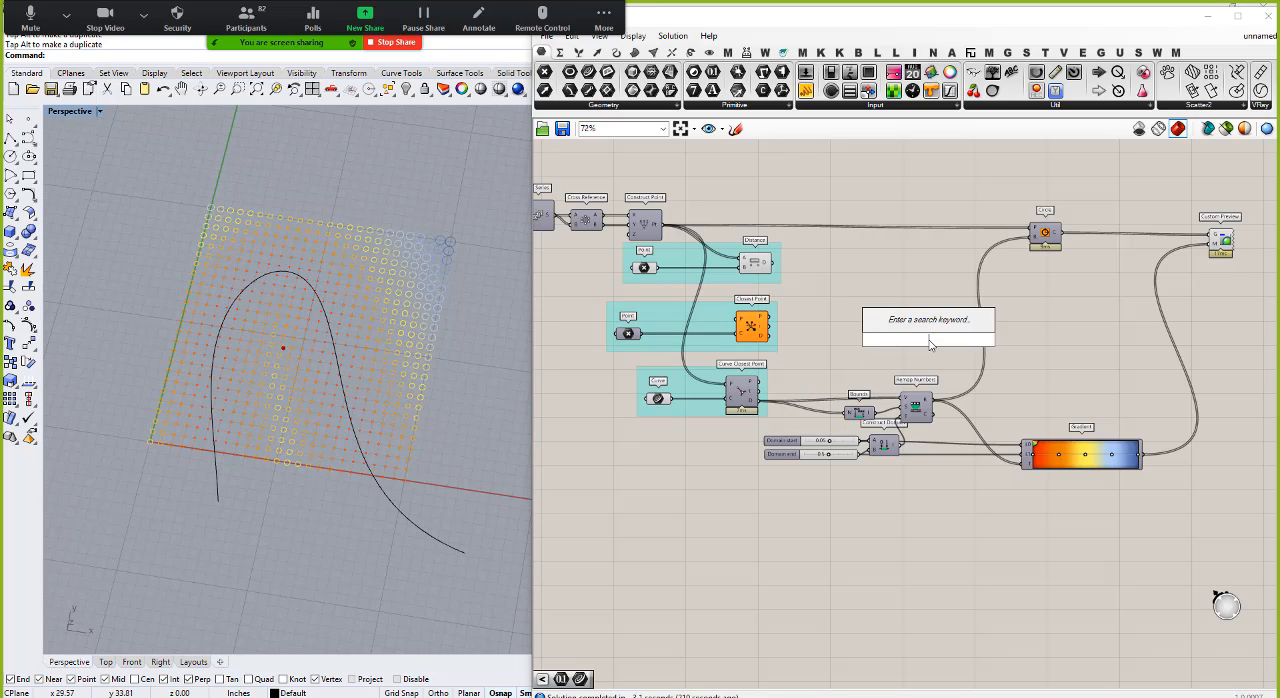
type("su")
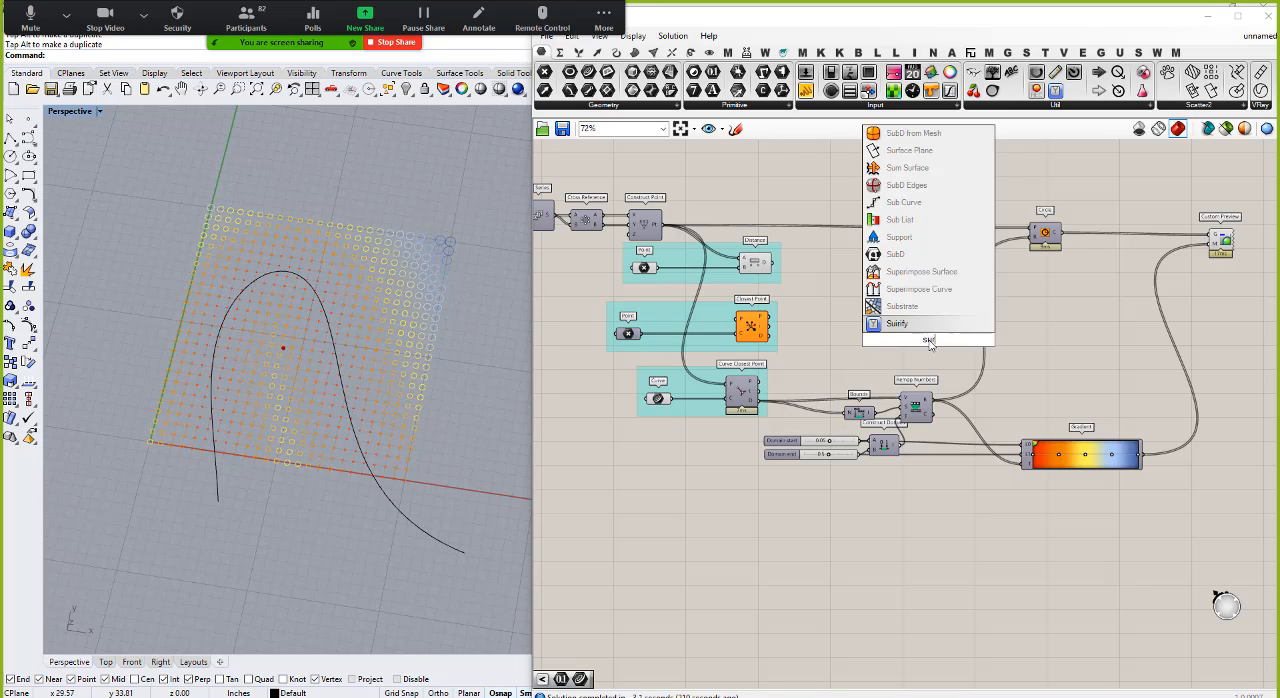
type("rface from poin")
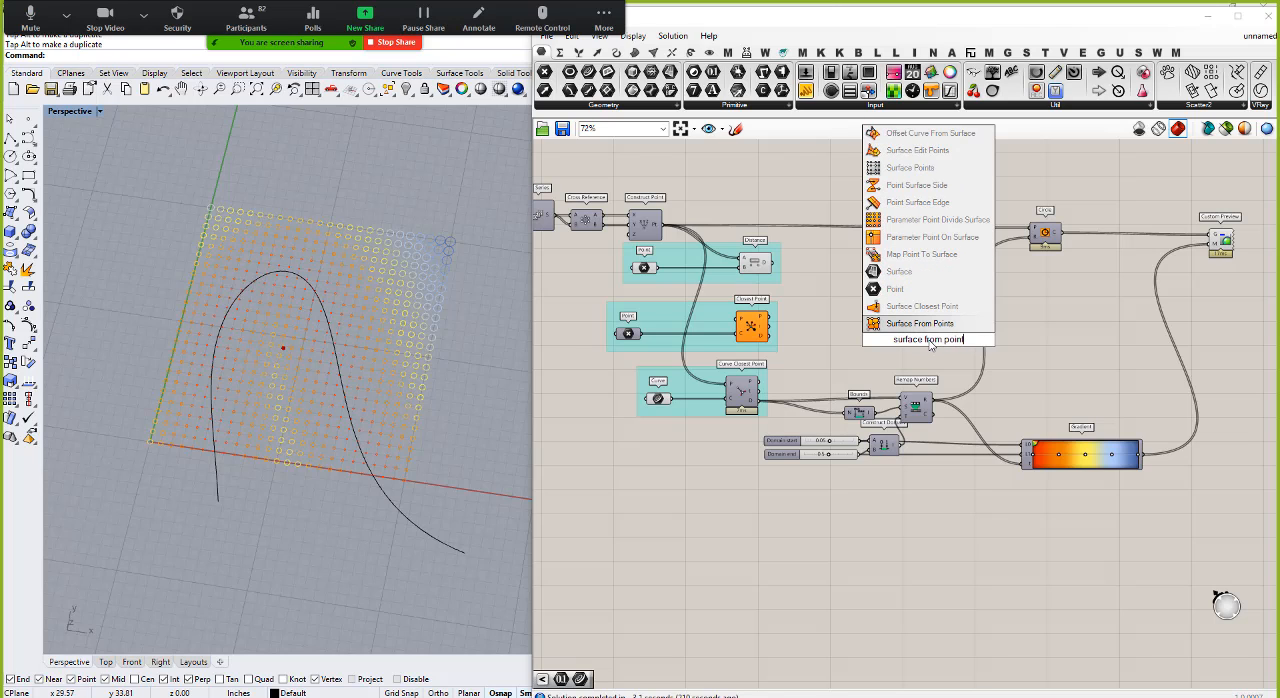
left_click(920, 323)
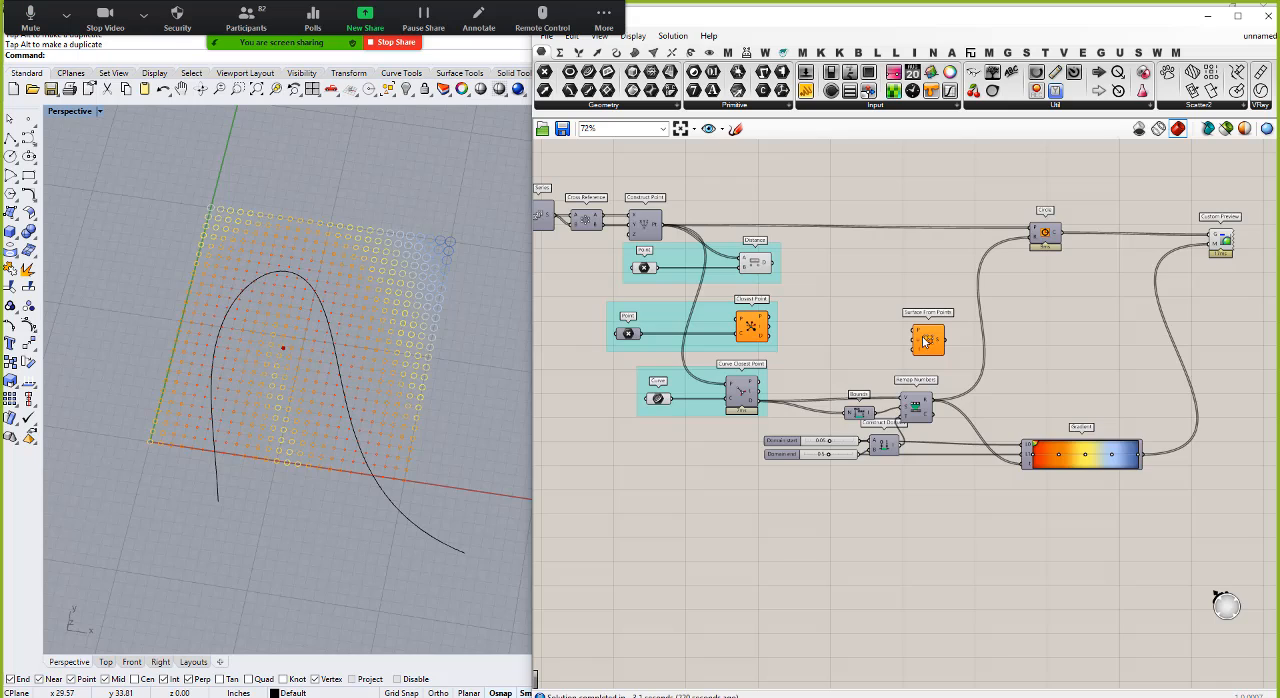
scroll(926, 340, "up", 3)
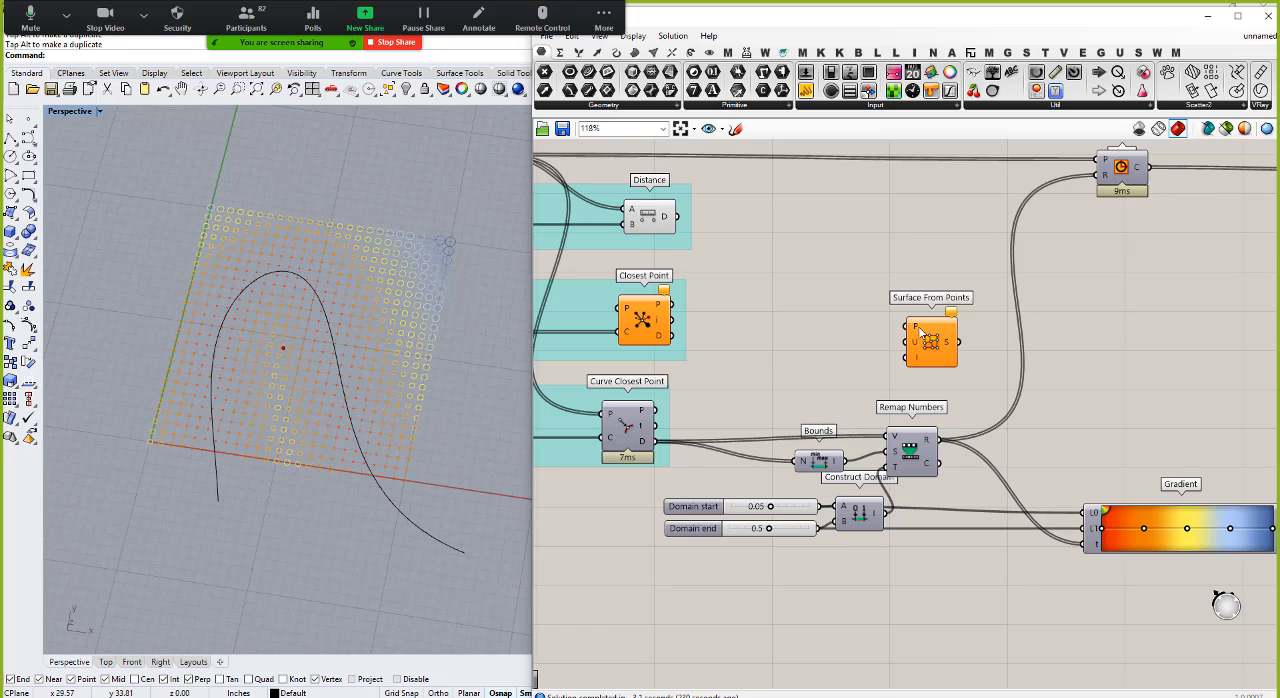
mouse_move(918, 347)
scroll(859, 358, "down", 2)
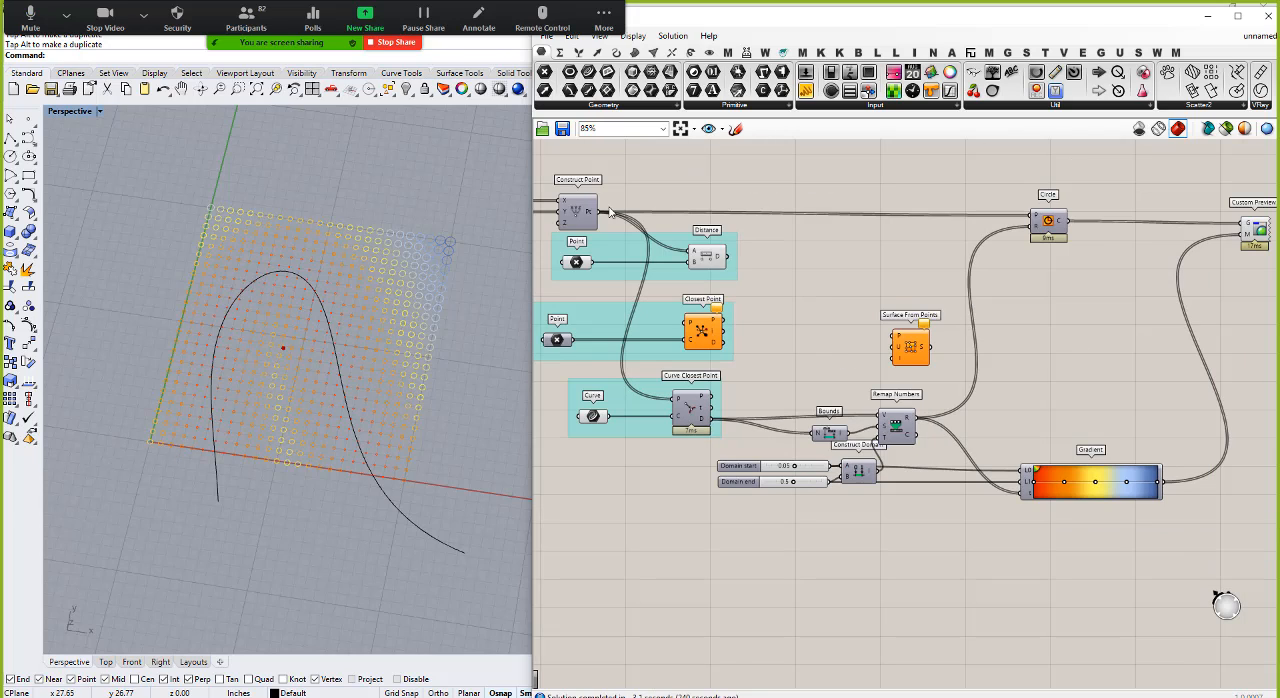
left_click_drag(600, 213, 893, 336)
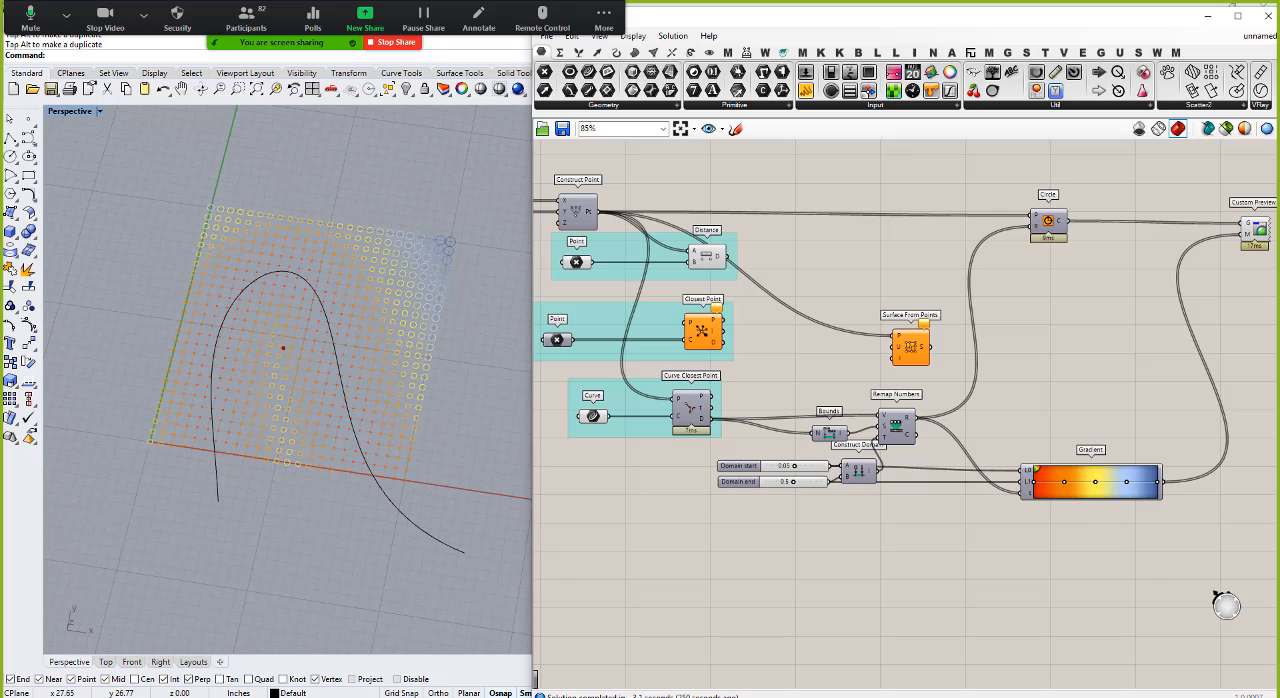
Step: Connect the Series count slider to the U input of Surface From Points and inspect the flat surface in perspective
scroll(1021, 500, "down", 4)
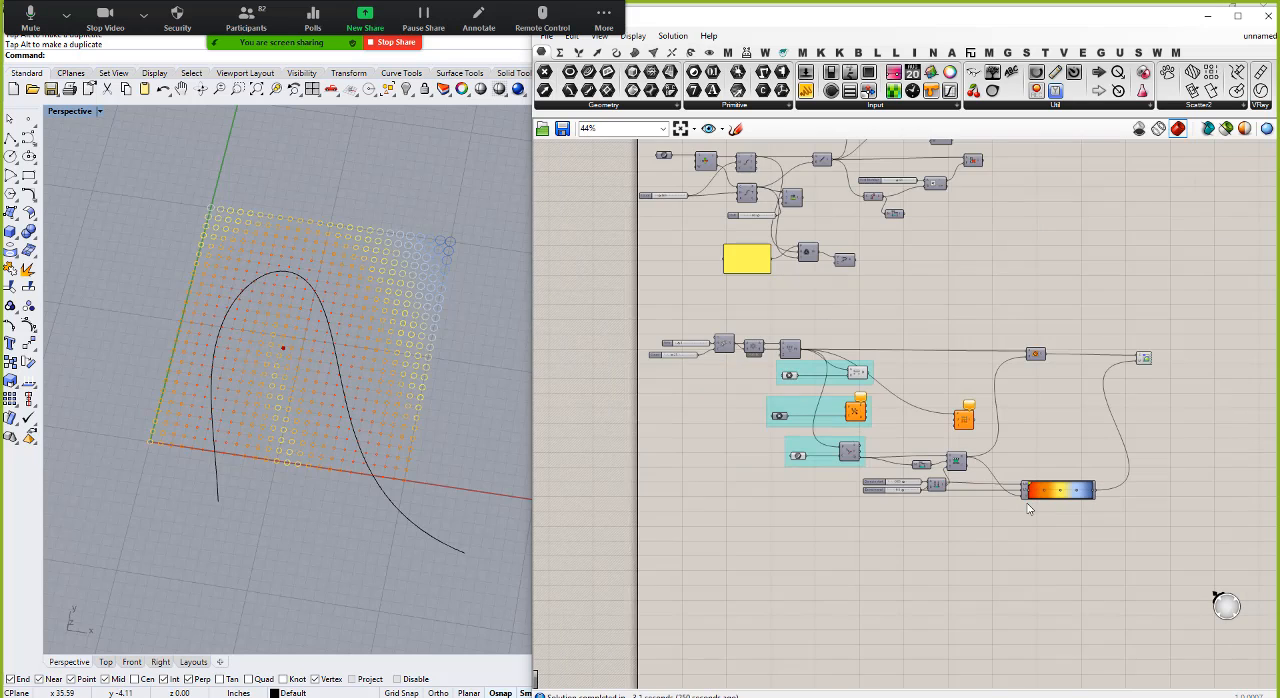
scroll(789, 402, "up", 6)
left_click_drag(793, 408, 1031, 484)
scroll(677, 450, "down", 4)
scroll(1048, 514, "up", 4)
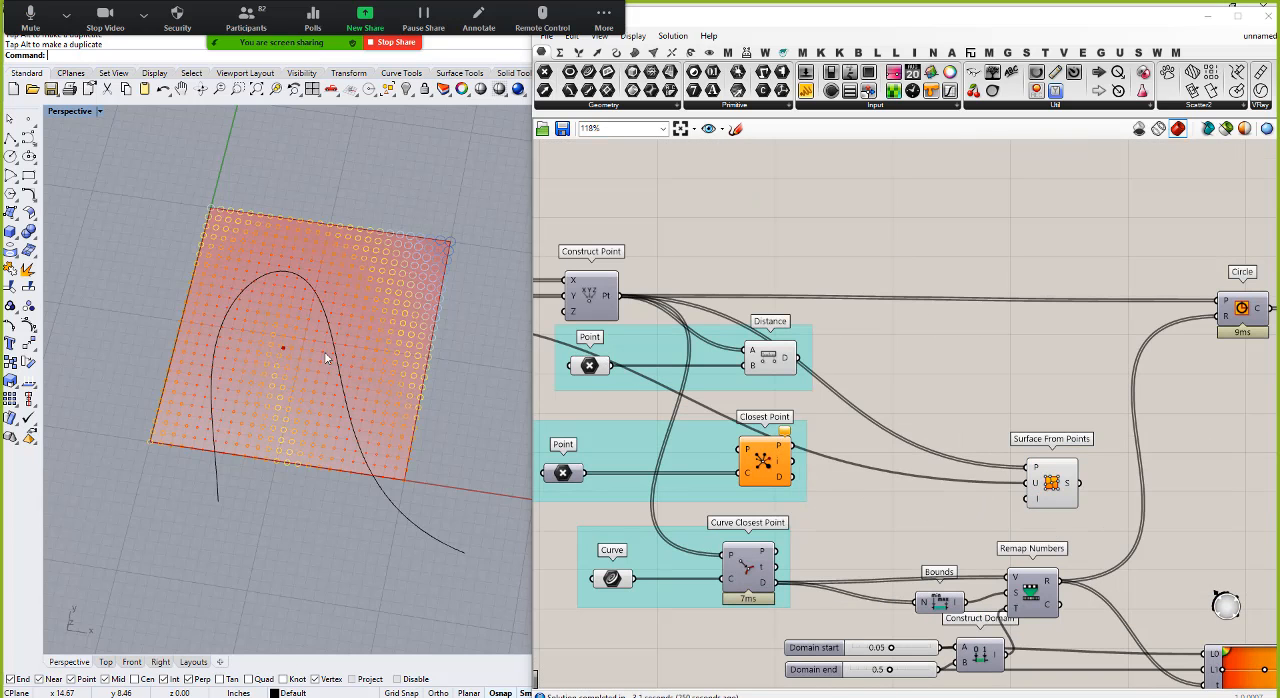
right_click_drag(327, 356, 321, 268)
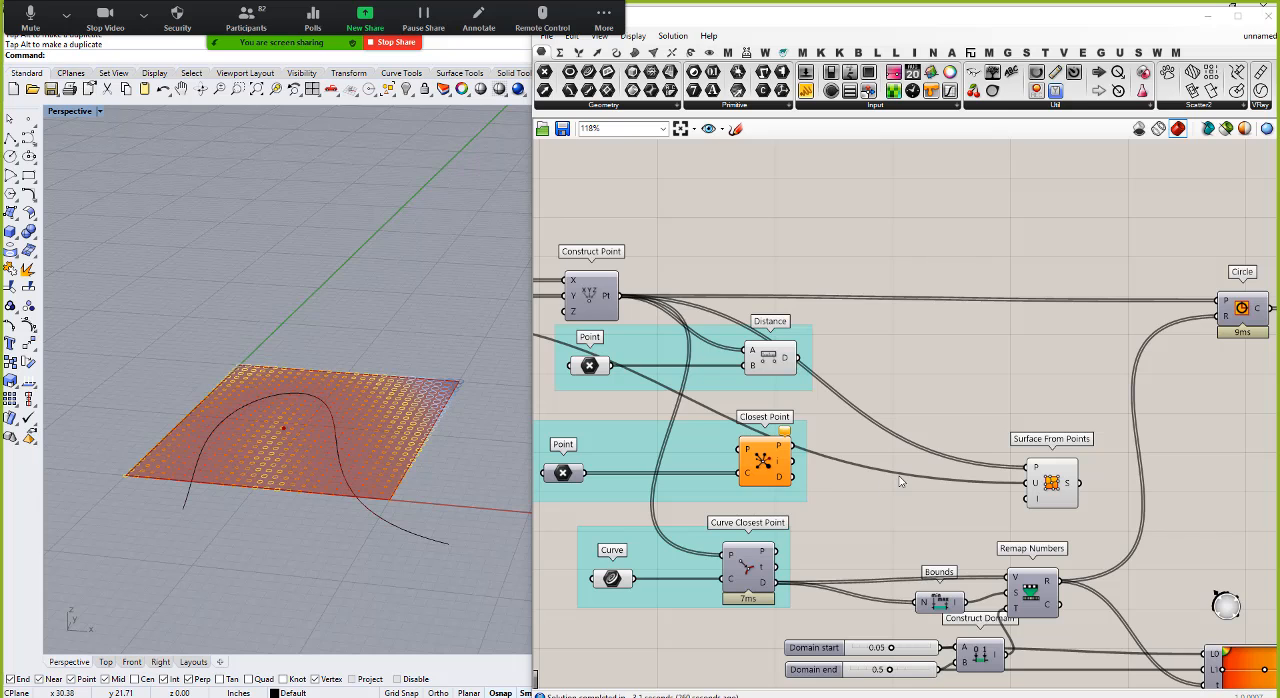
mouse_move(397, 415)
right_mouse_down()
mouse_move(389, 366)
mouse_move(386, 430)
right_mouse_up()
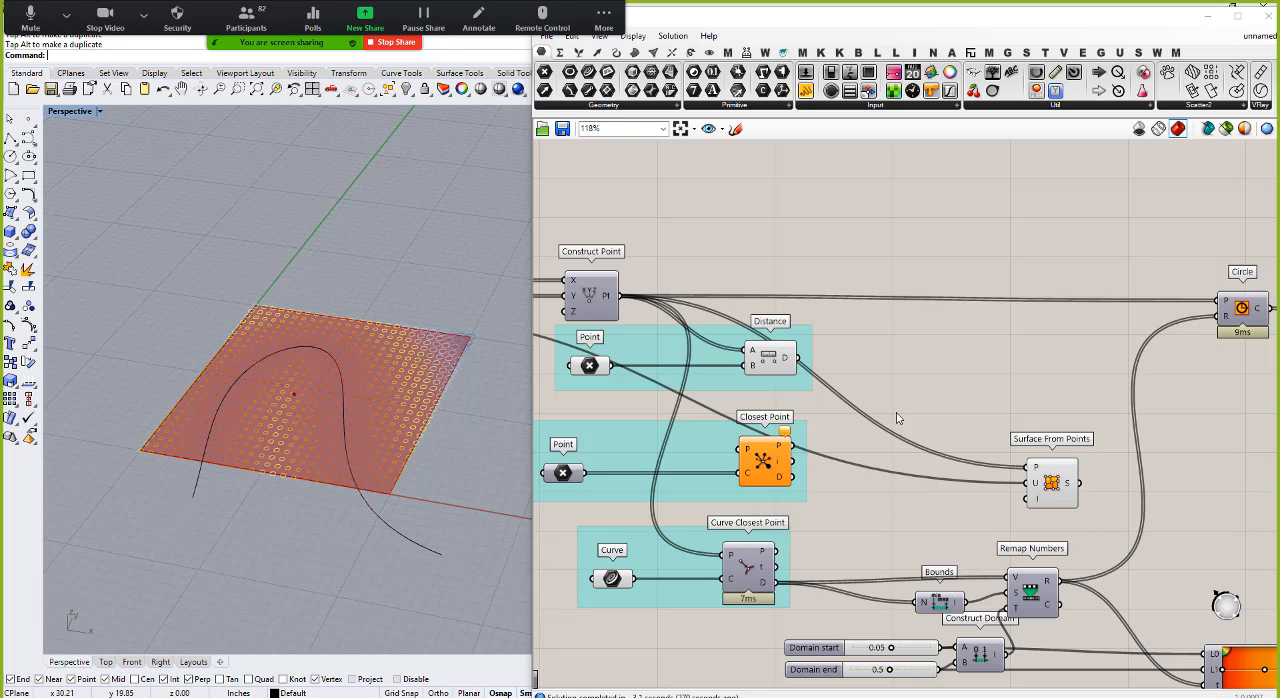
Step: Add a Move component before Surface From Points and feed the Construct Point grid into its G input
double_click(870, 516)
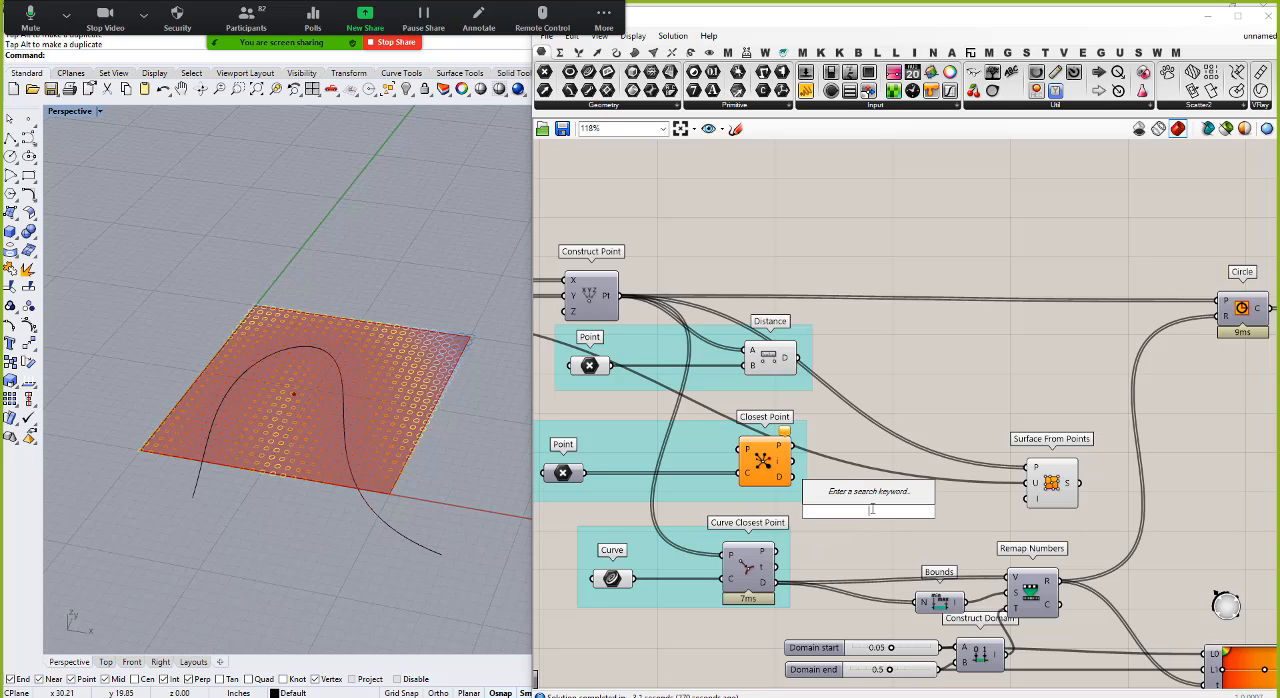
type("move")
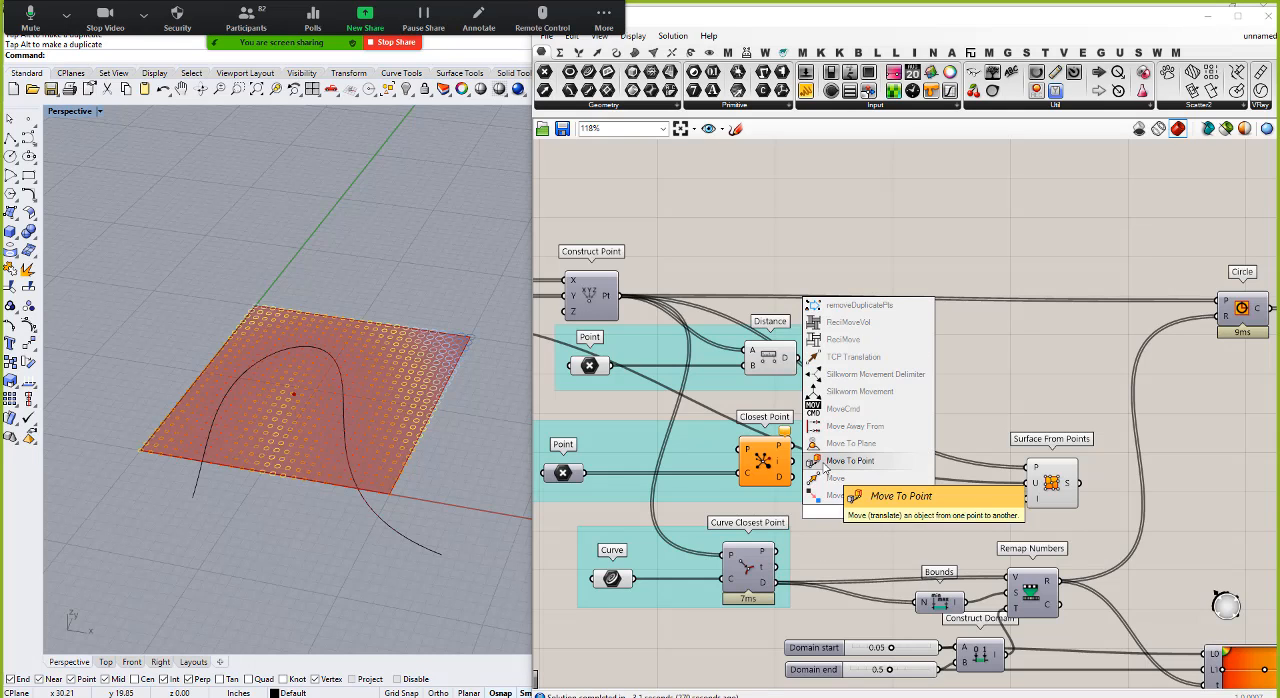
left_click(838, 483)
left_click_drag(872, 514, 908, 515)
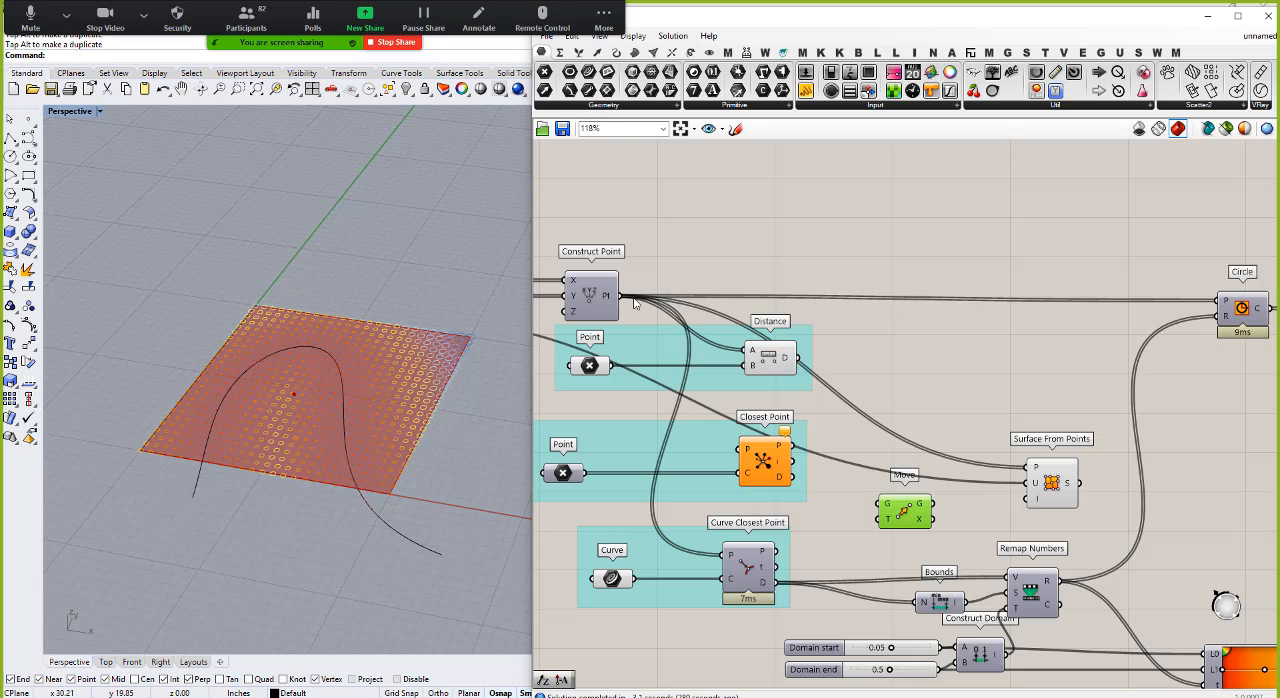
left_click_drag(620, 297, 936, 512)
right_click_drag(446, 470, 470, 390)
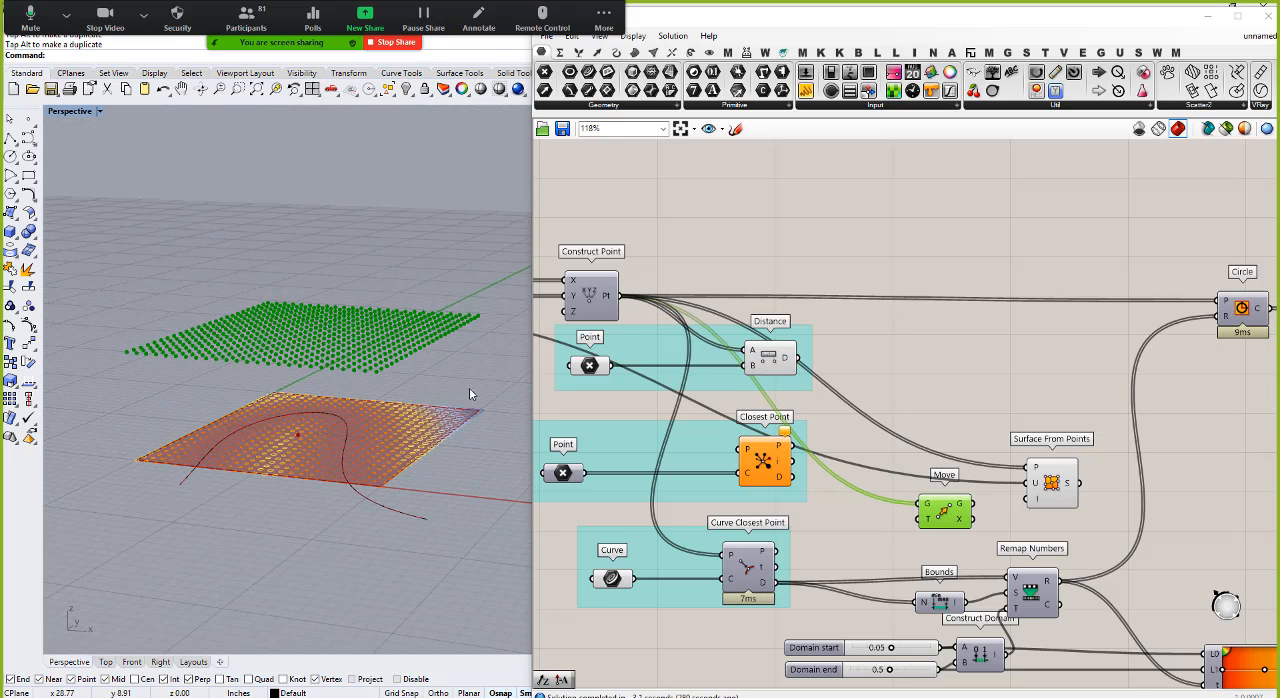
Step: Add a Unit Z vector beside Move and connect it to Move's T input
double_click(880, 532)
type("unit z")
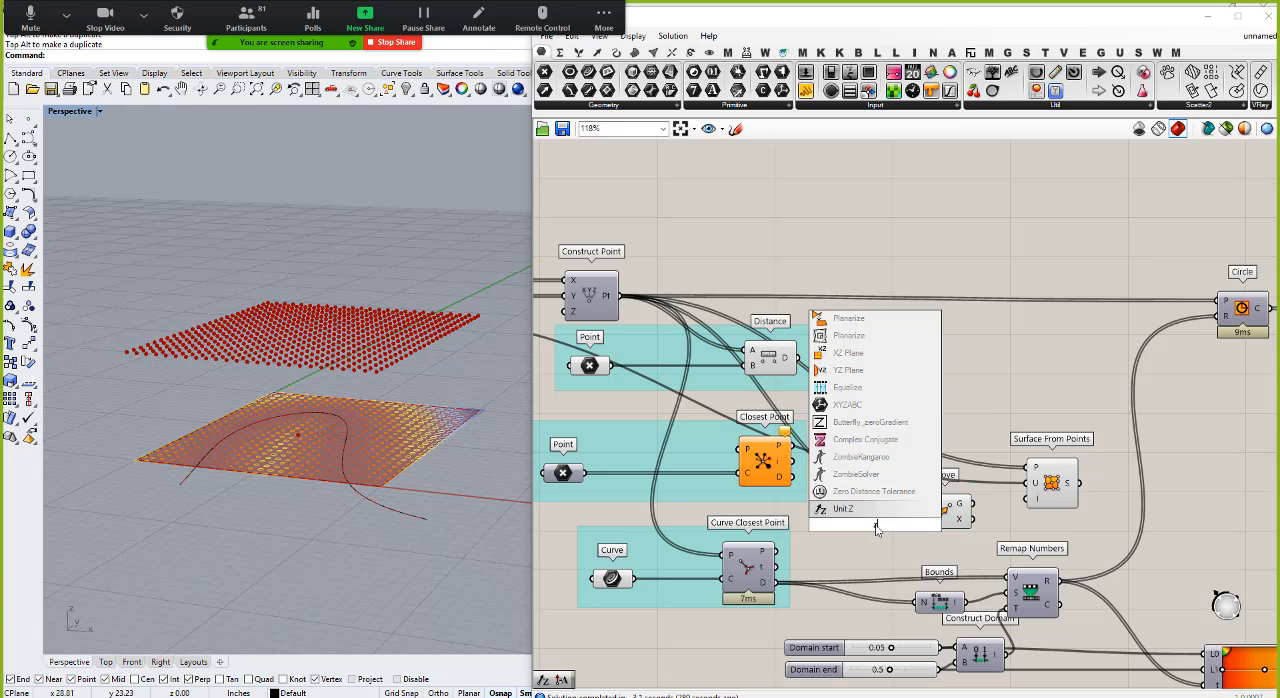
key("Return")
left_click_drag(898, 525, 927, 518)
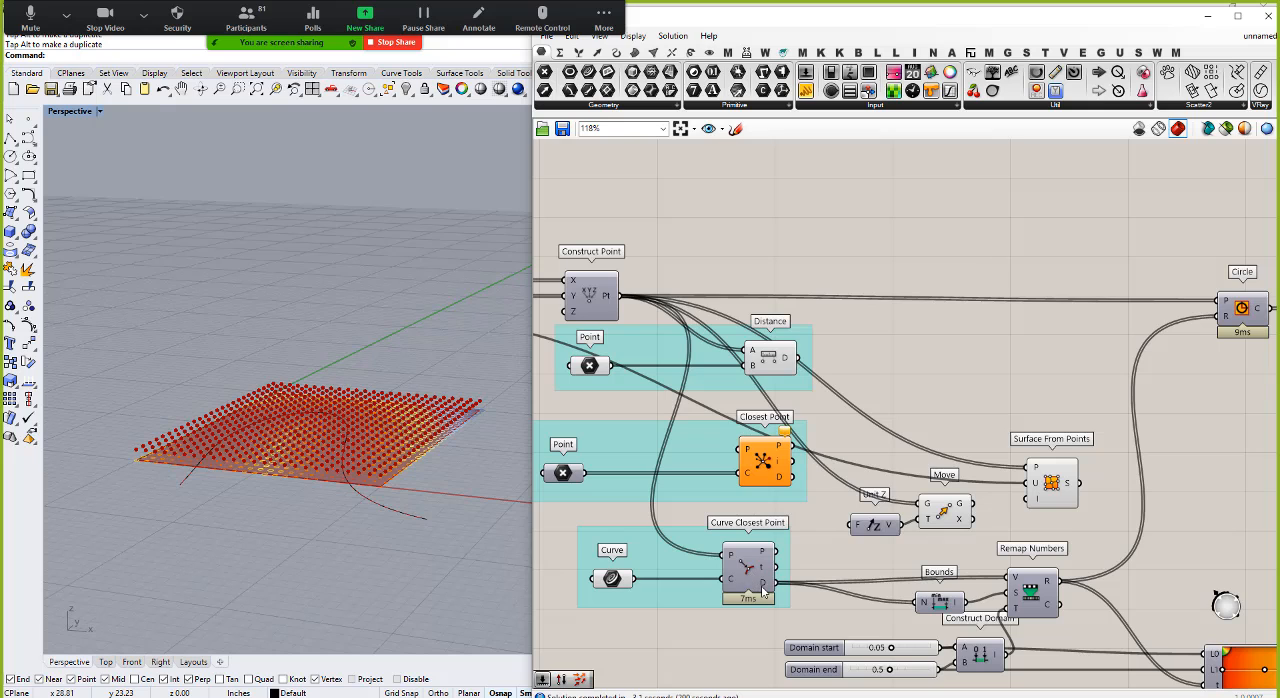
Step: Connect Curve Closest Point's D output to Unit Z's factor, and Move's G output to the P input of Surface From Points
mouse_move(763, 592)
left_click_drag(776, 584, 853, 526)
mouse_move(393, 434)
right_mouse_down()
mouse_move(420, 419)
mouse_move(436, 453)
right_mouse_up()
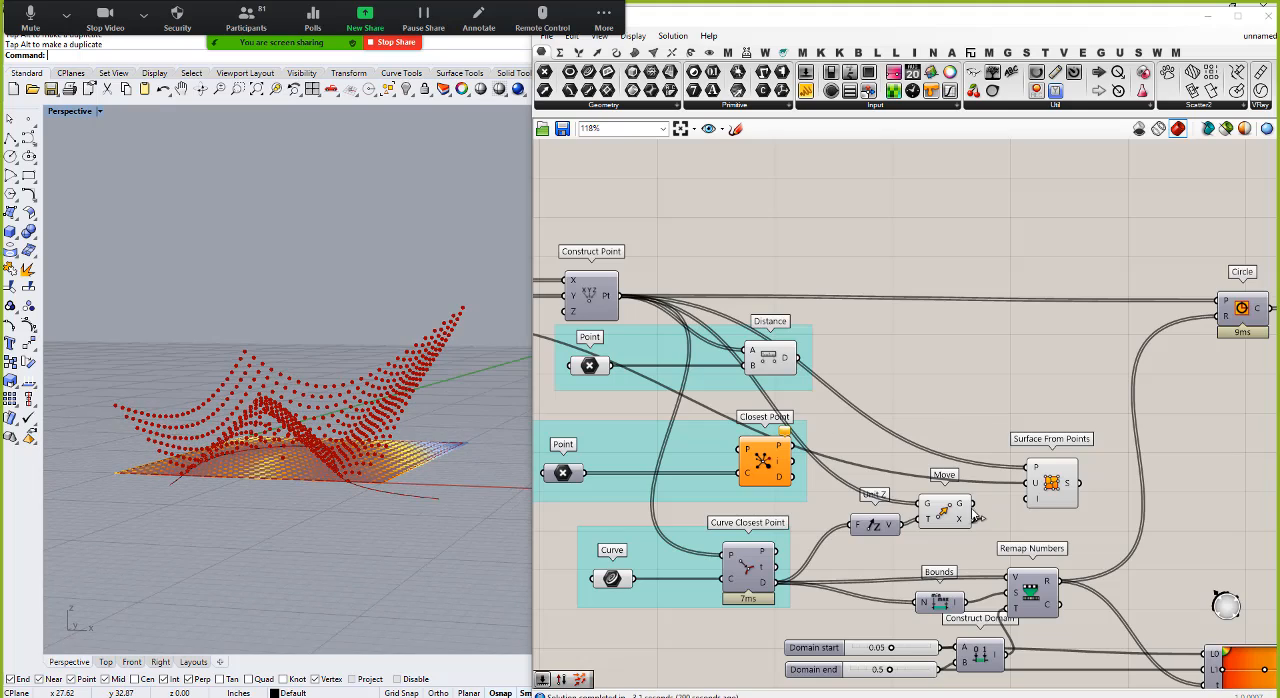
left_click_drag(973, 505, 1037, 470)
right_click_drag(386, 366, 354, 486)
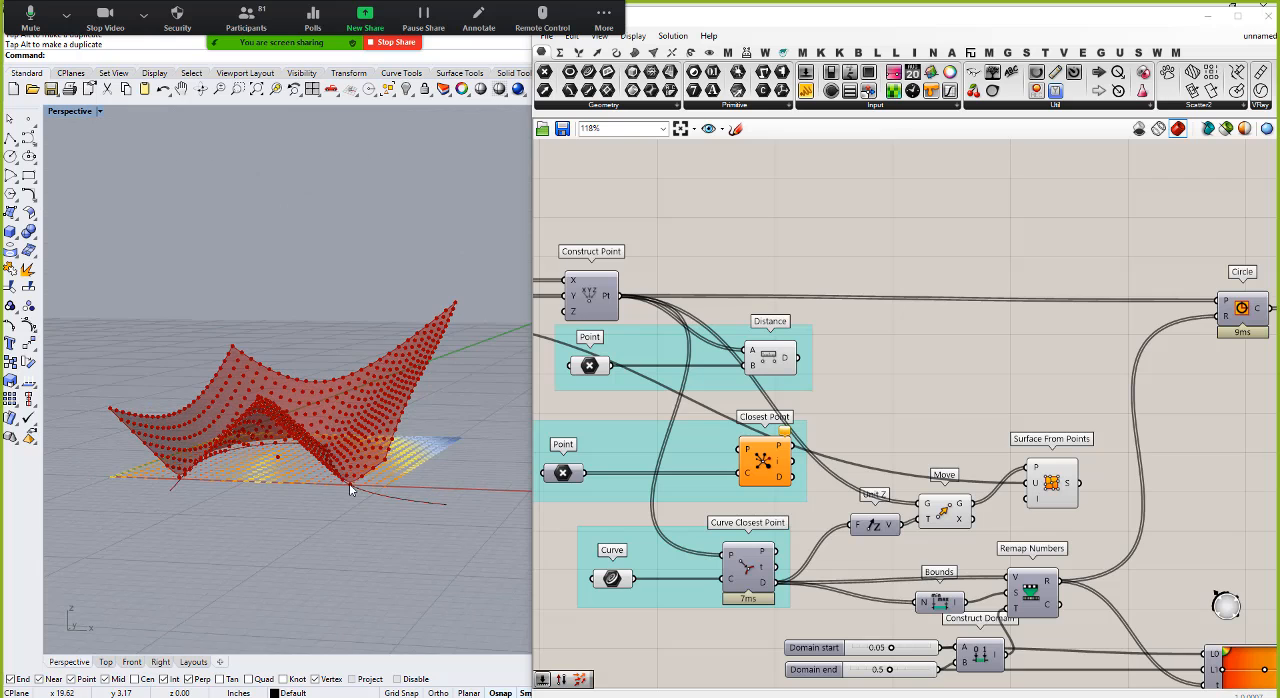
Step: Examine the displaced surface and its relation to the attractor curve from several angles and zoom levels
scroll(345, 488, "up", 4)
scroll(345, 488, "down", 4)
right_click_drag(371, 306, 446, 315)
scroll(351, 338, "down", 6)
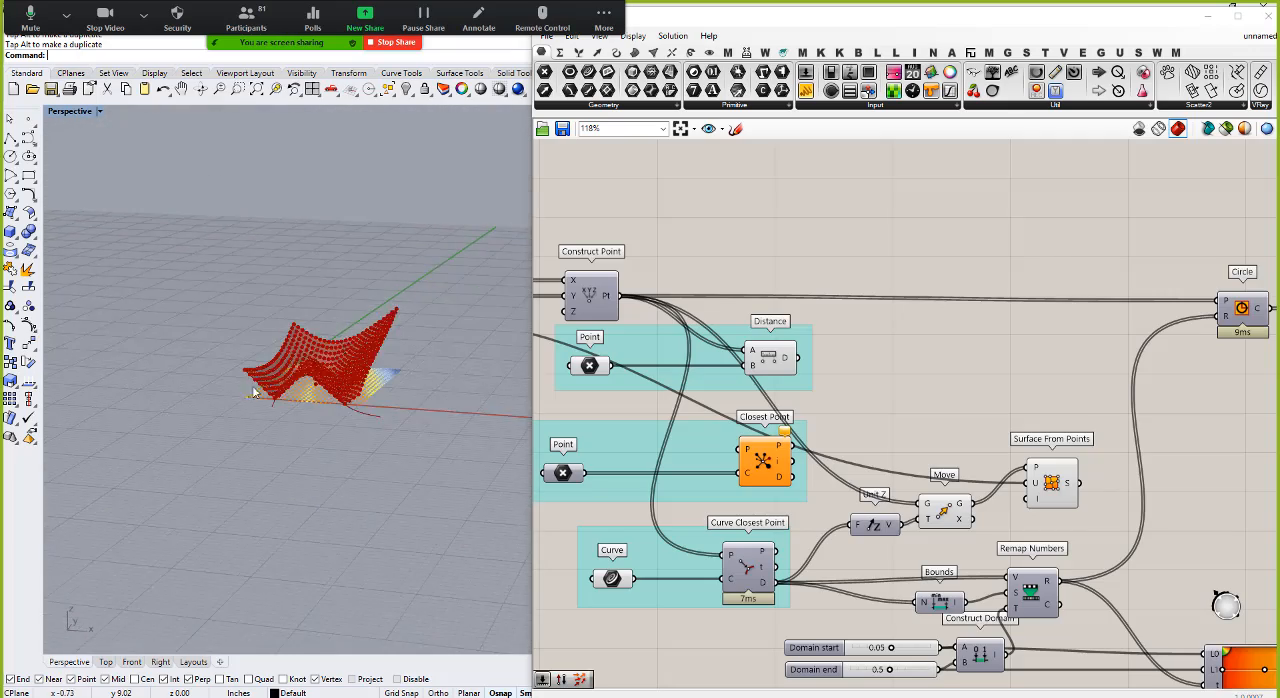
right_click_drag(351, 340, 303, 490)
scroll(303, 465, "up", 9)
right_click_drag(333, 428, 288, 364)
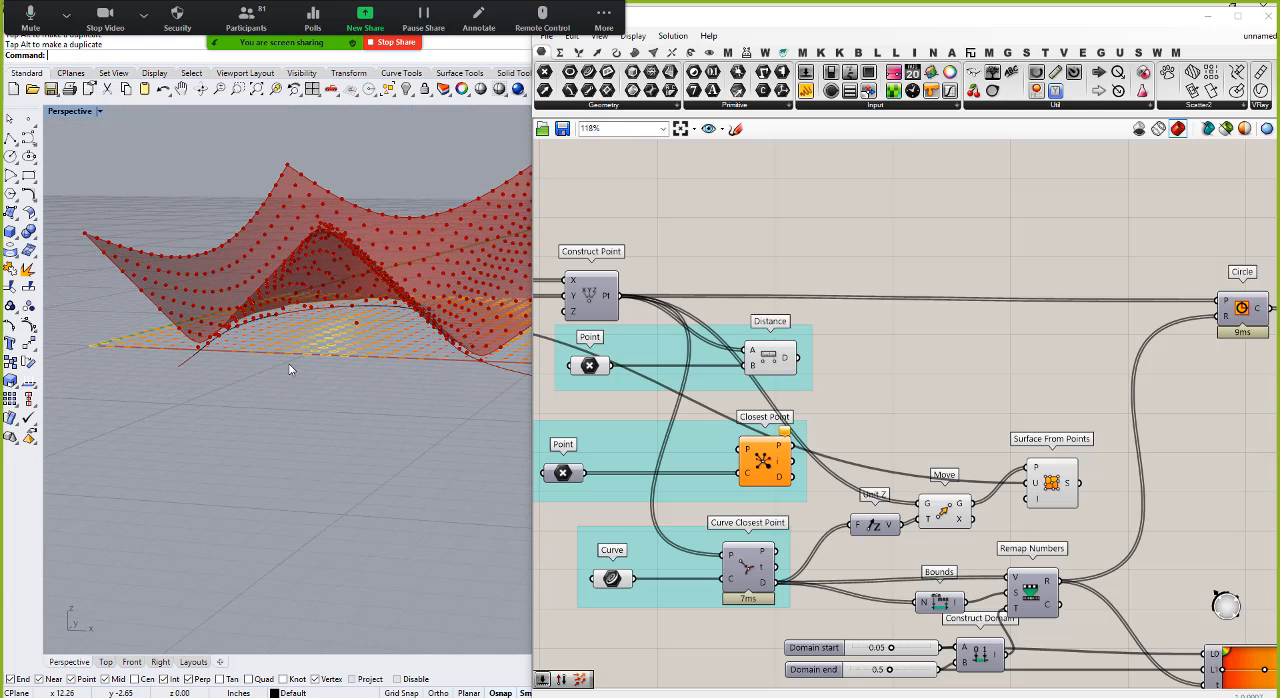
right_click_drag(288, 363, 177, 404)
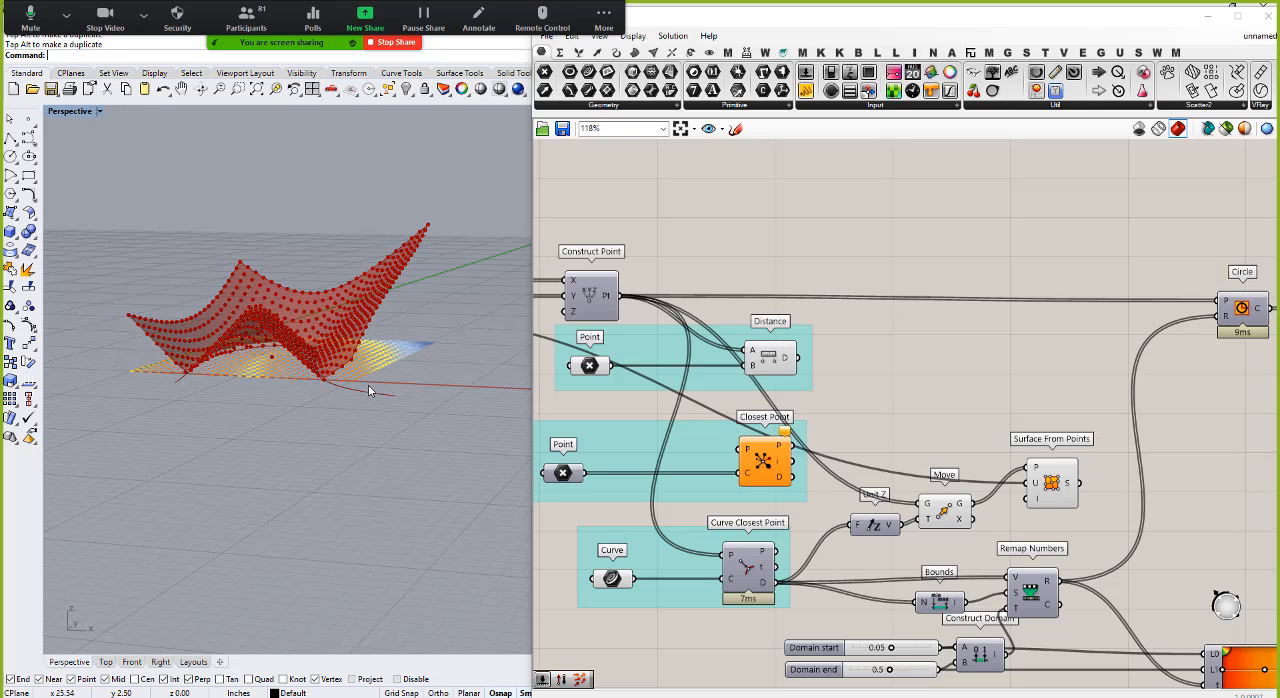
Step: Turn off the preview of the Move component so its points no longer cover the displaced surface, and inspect the surface
right_click_drag(212, 347, 272, 415)
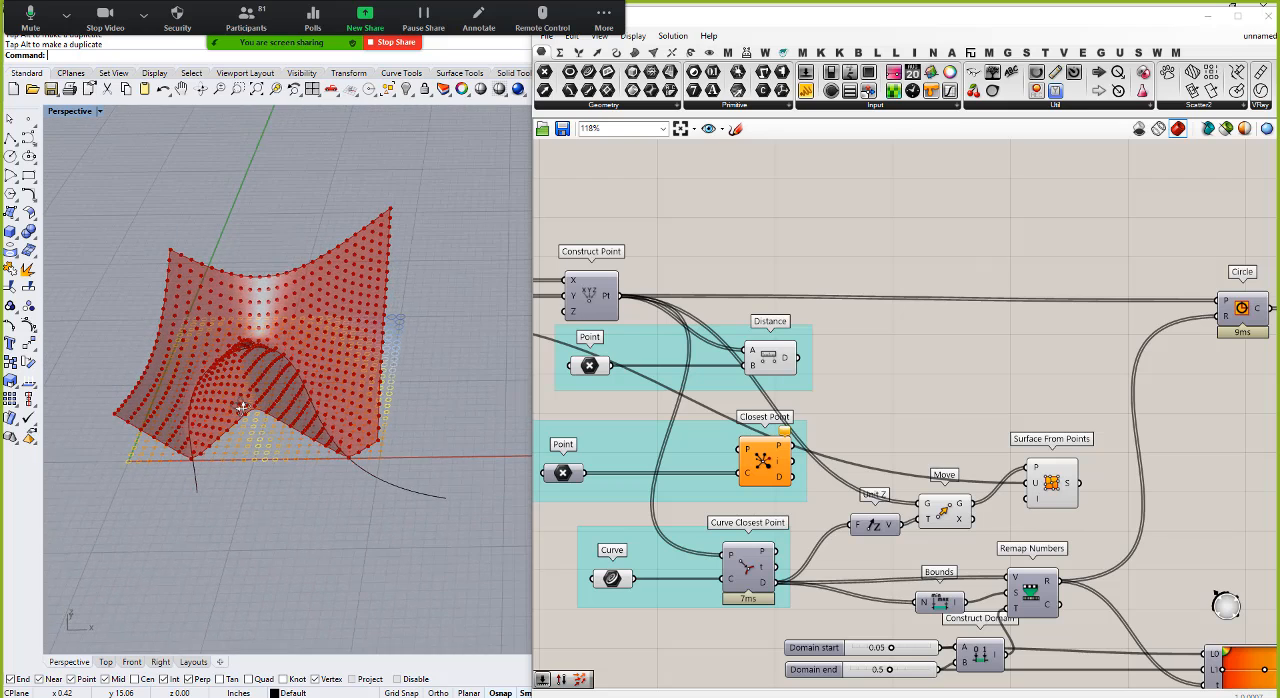
scroll(279, 440, "up", 3)
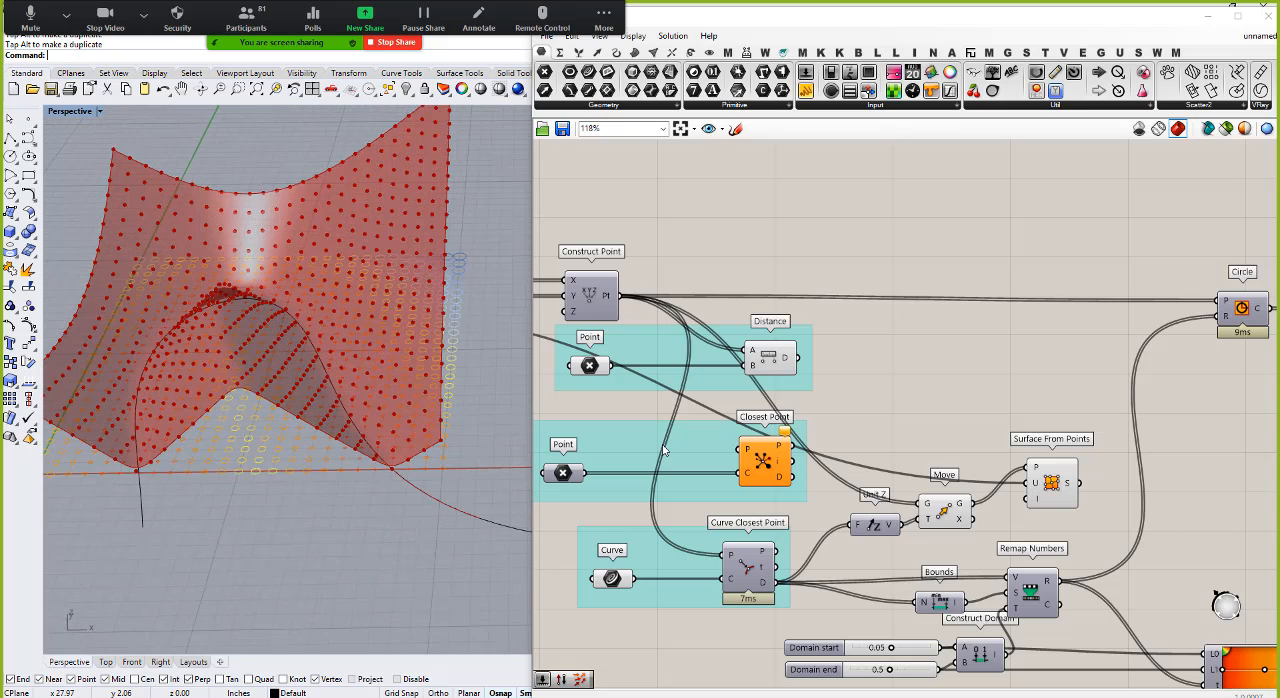
right_click(948, 519)
left_click(987, 543)
right_click_drag(256, 358, 217, 349)
scroll(268, 400, "down", 2)
right_click_drag(268, 400, 272, 346)
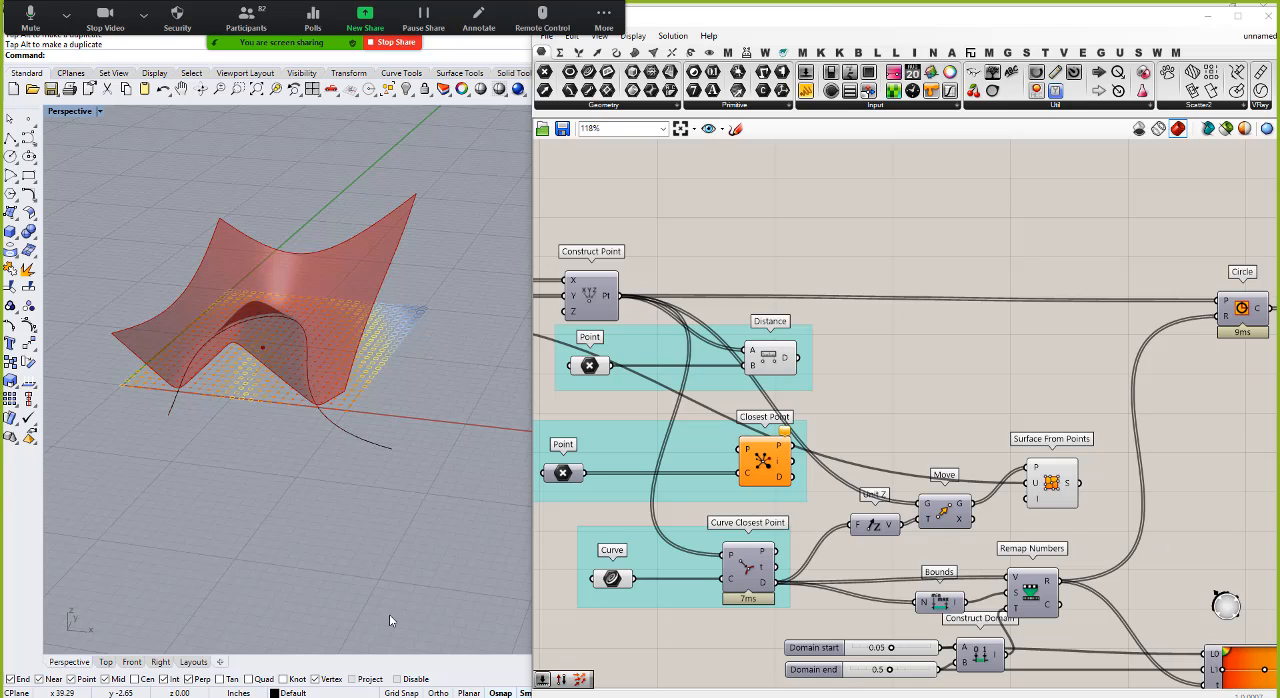
Step: Turn off the preview of all components in the attractor definition, from the Series sliders to the gradient and custom preview
scroll(894, 369, "down", 4)
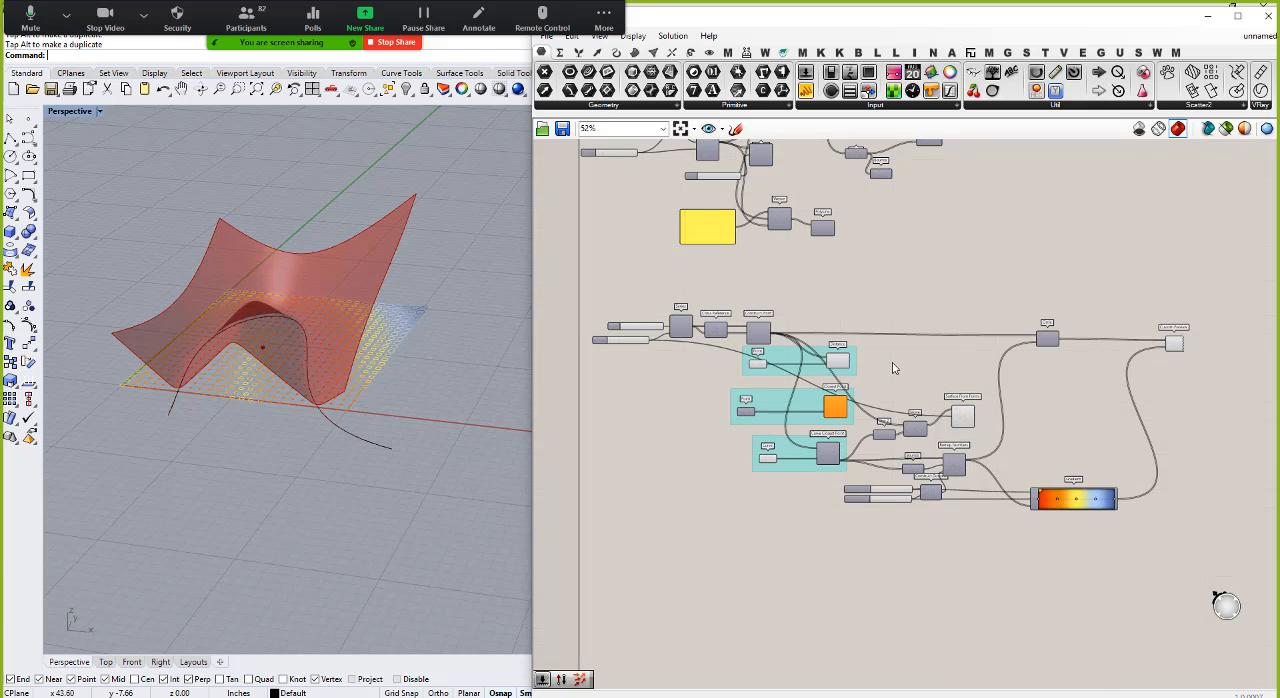
scroll(878, 389, "down", 2)
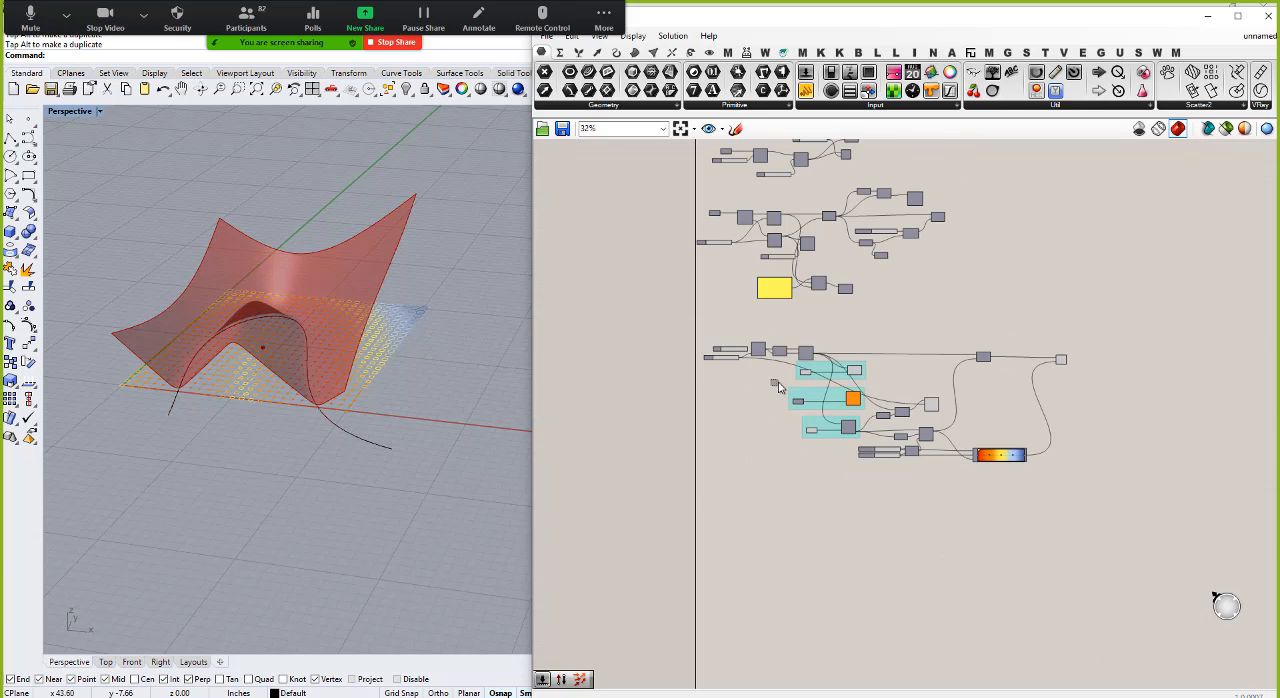
left_click_drag(695, 329, 1163, 513)
right_click(1126, 393)
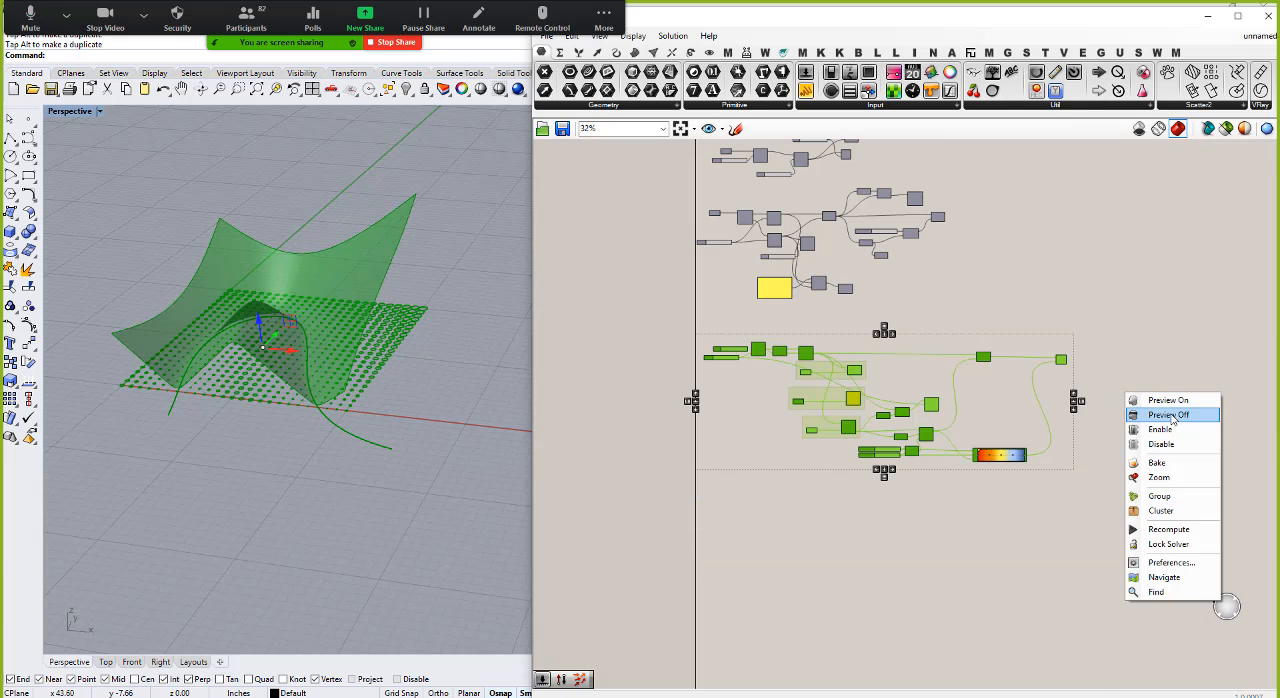
left_click(1150, 412)
left_click(973, 525)
Step: Hide the attractor curve in the Rhino Perspective viewport with the Hide command
left_click(338, 430)
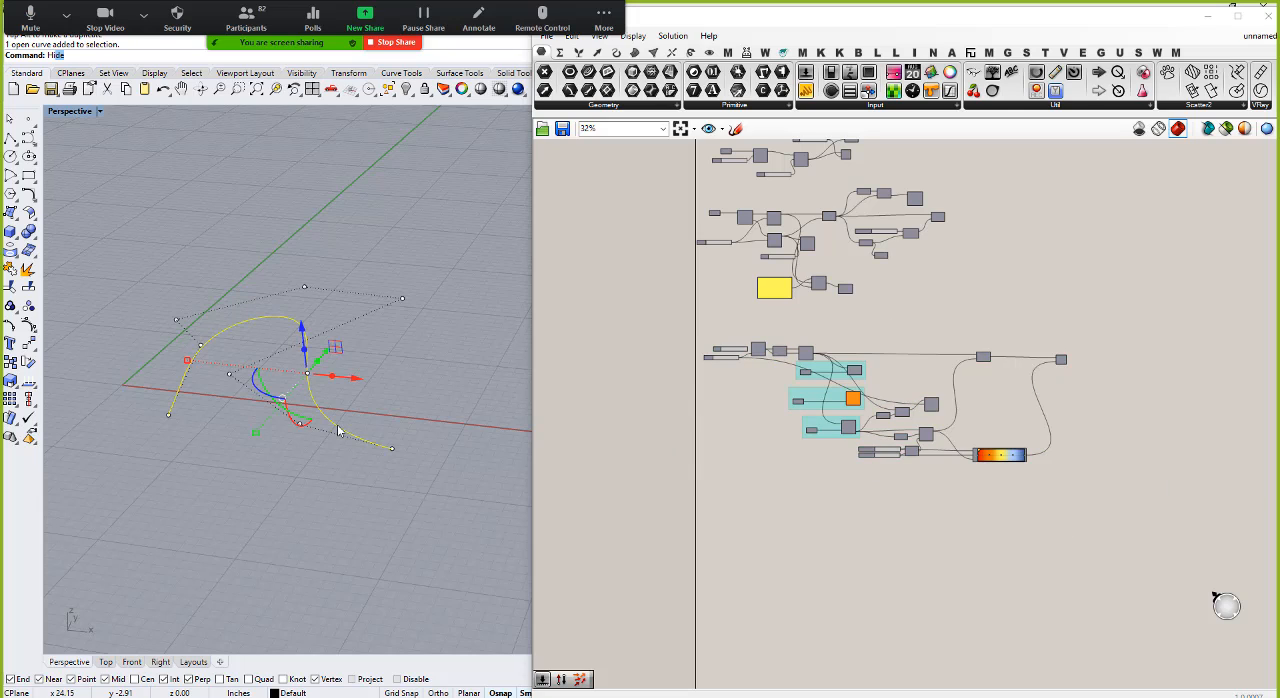
type("Hi")
key("Return")
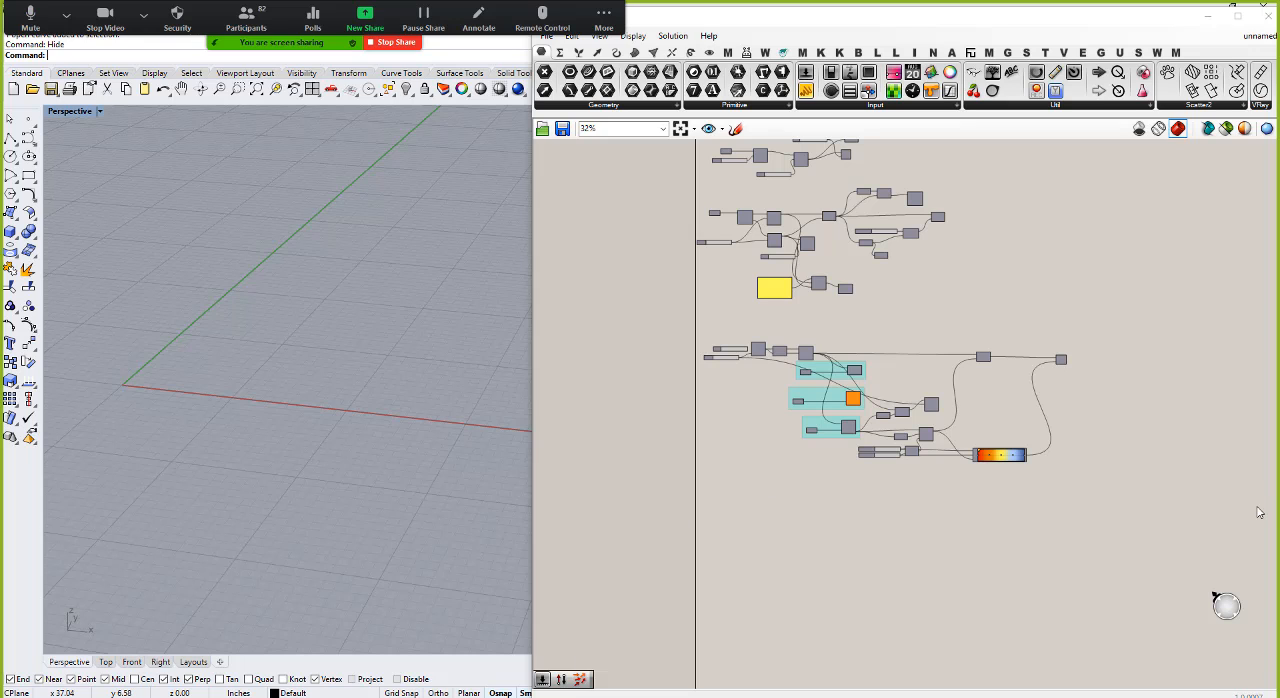
Step: Turn the preview of the Construct Point component back on to display the point grid
scroll(800, 336, "up", 7)
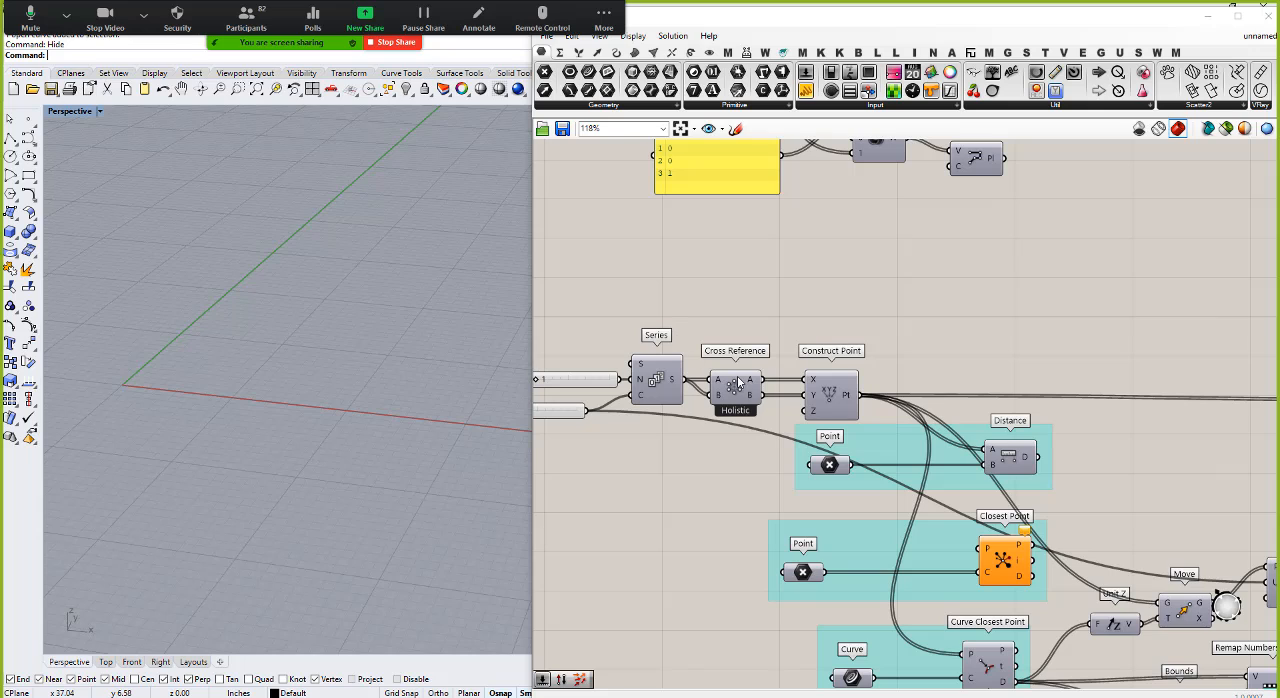
right_click(836, 395)
left_click(867, 421)
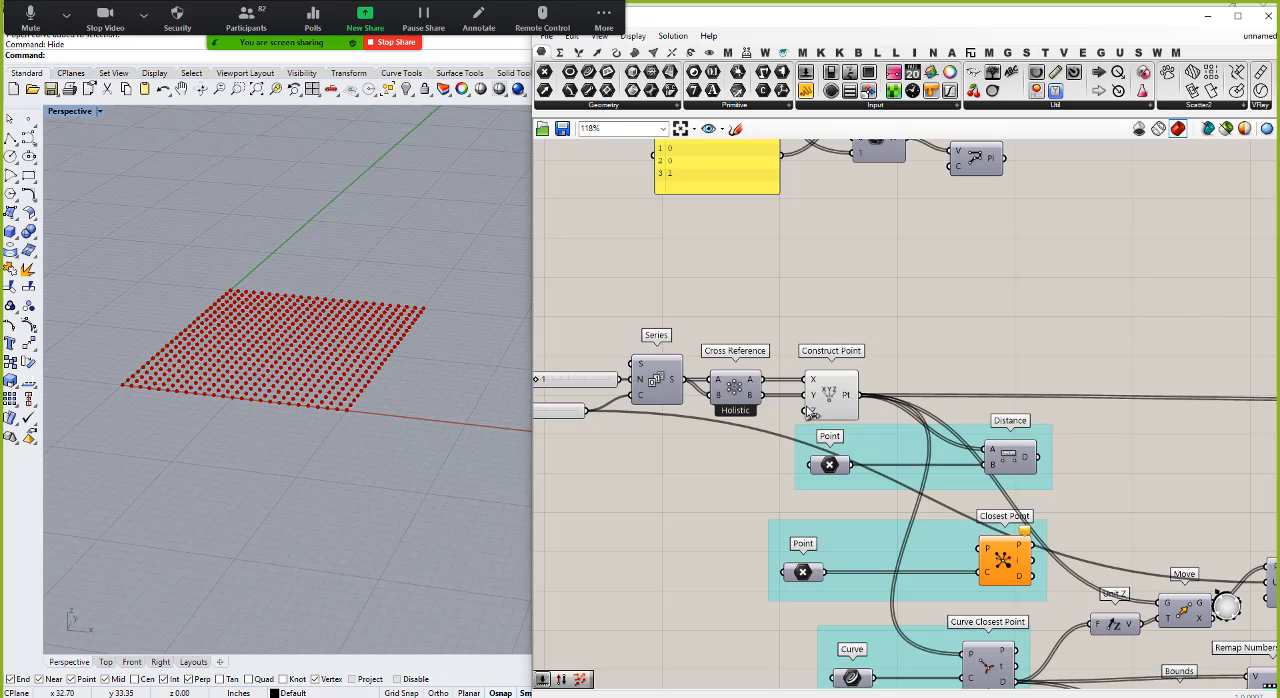
Step: Duplicate the point-grid group of two sliders, Series, Cross Reference and Construct Point into the empty canvas area below the attractor definition
scroll(790, 307, "down", 5)
scroll(776, 322, "up", 5)
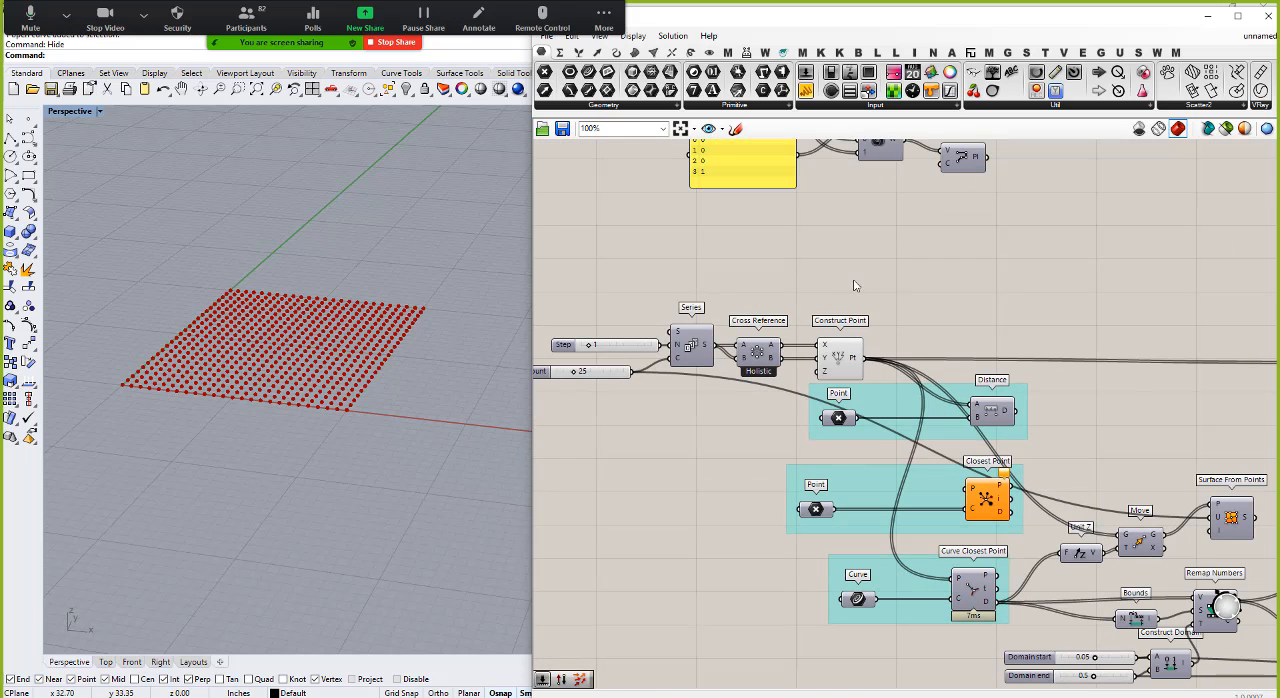
left_click_drag(871, 281, 588, 403)
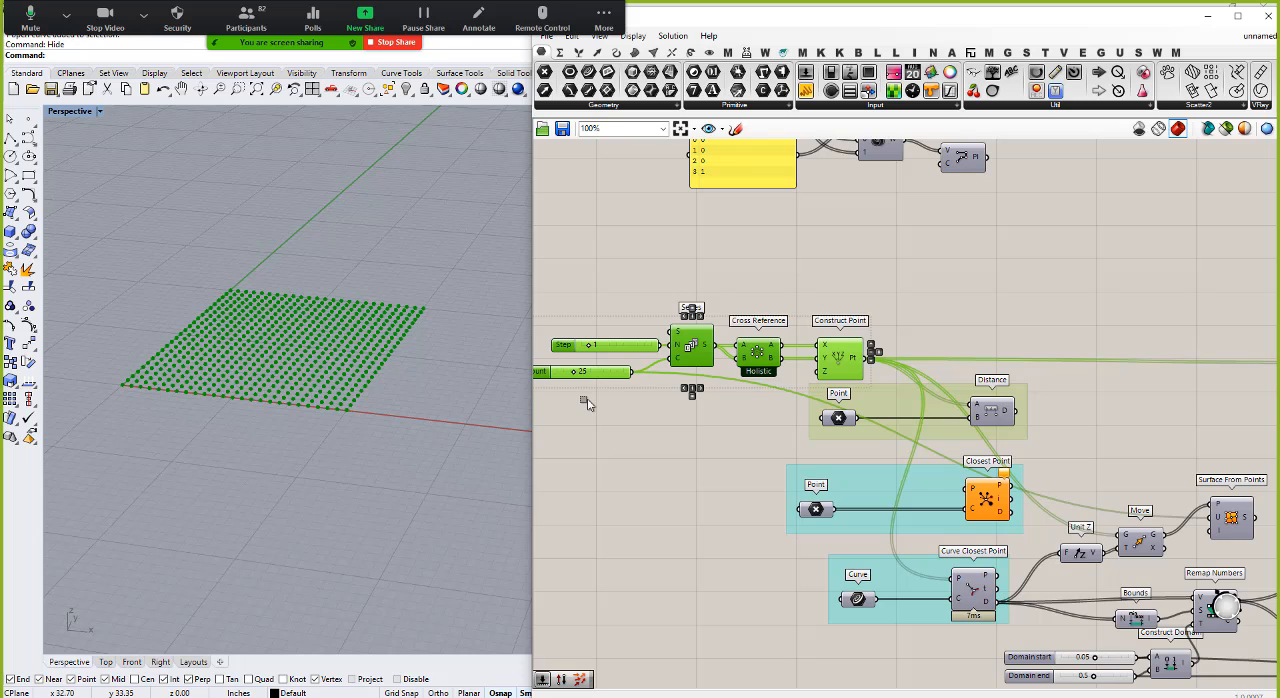
scroll(911, 240, "down", 5)
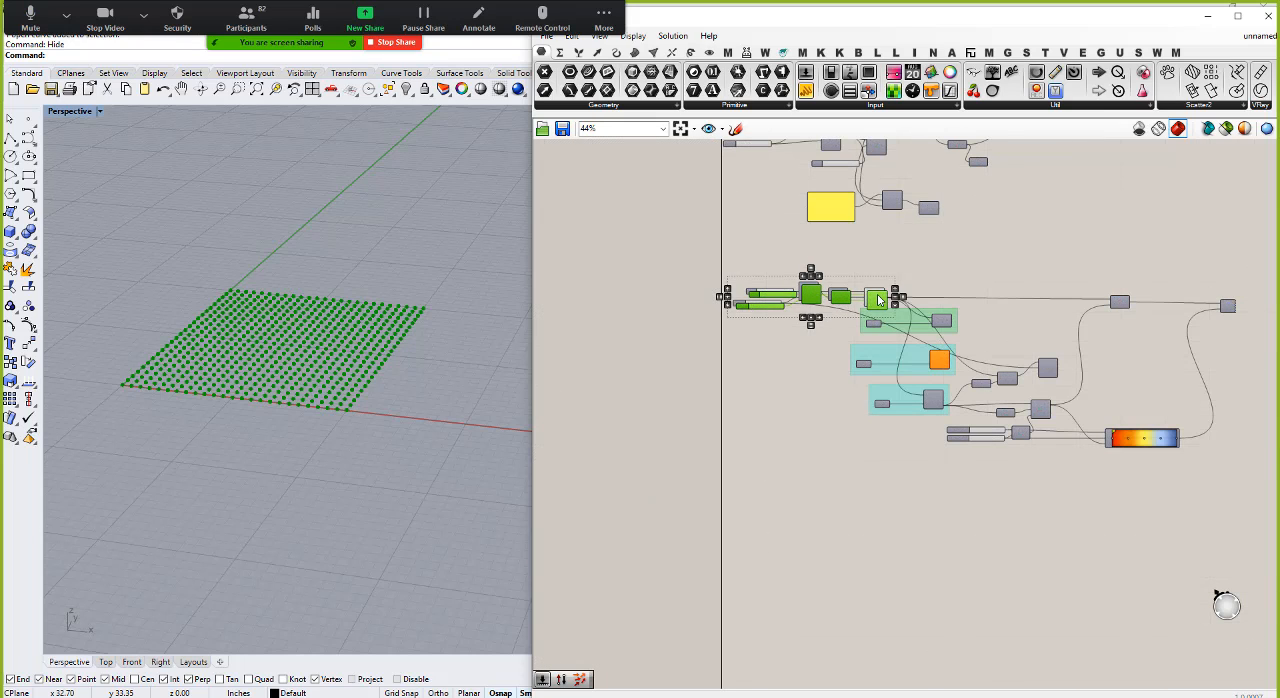
left_click_drag(854, 304, 870, 528)
left_click_drag(990, 567, 858, 533)
scroll(852, 532, "up", 5)
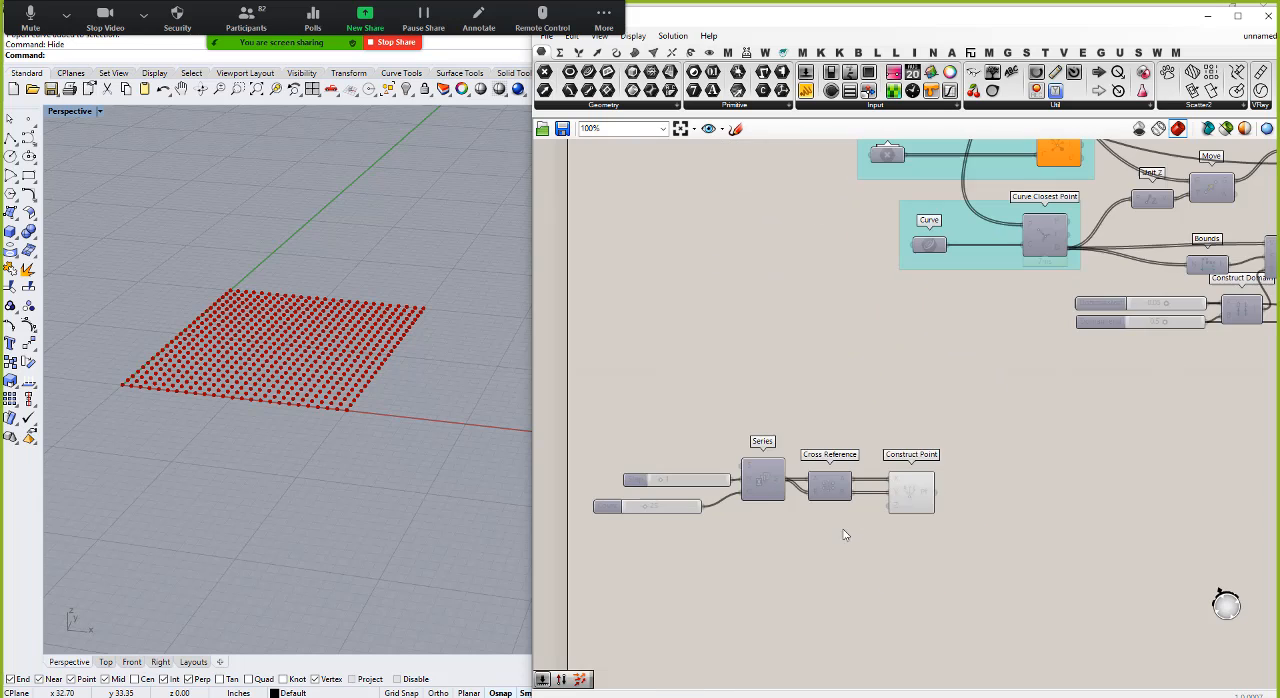
Step: Add a third list C to the copied Cross Reference, feed it from Series, and connect its C output to Construct Point's Z input
scroll(777, 525, "up", 4)
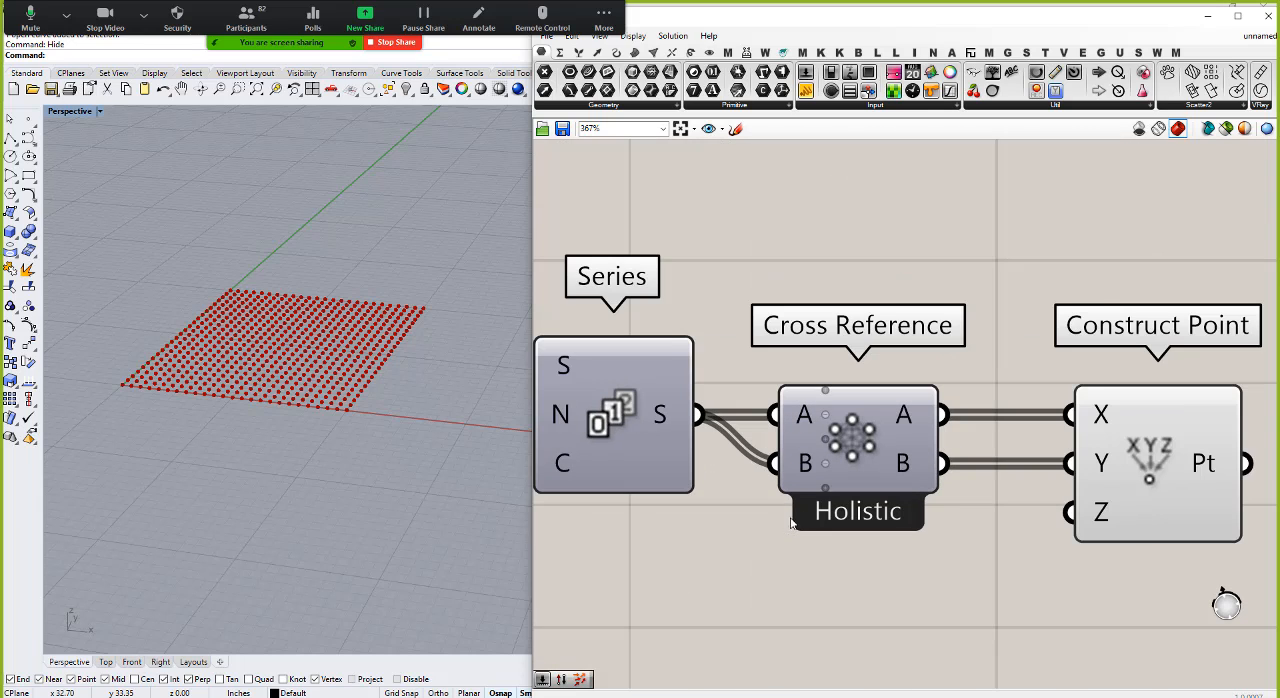
scroll(825, 489, "up", 1)
left_click(825, 489)
scroll(799, 551, "down", 1)
scroll(799, 557, "down", 1)
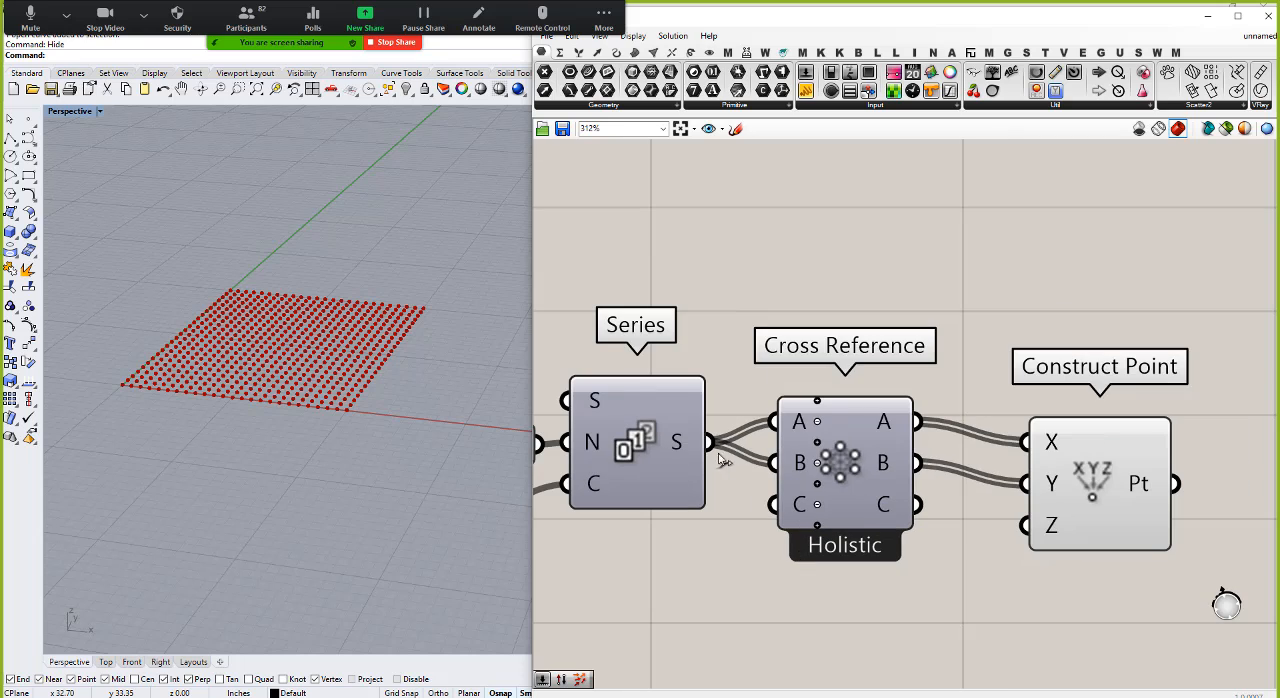
left_click_drag(692, 422, 772, 495)
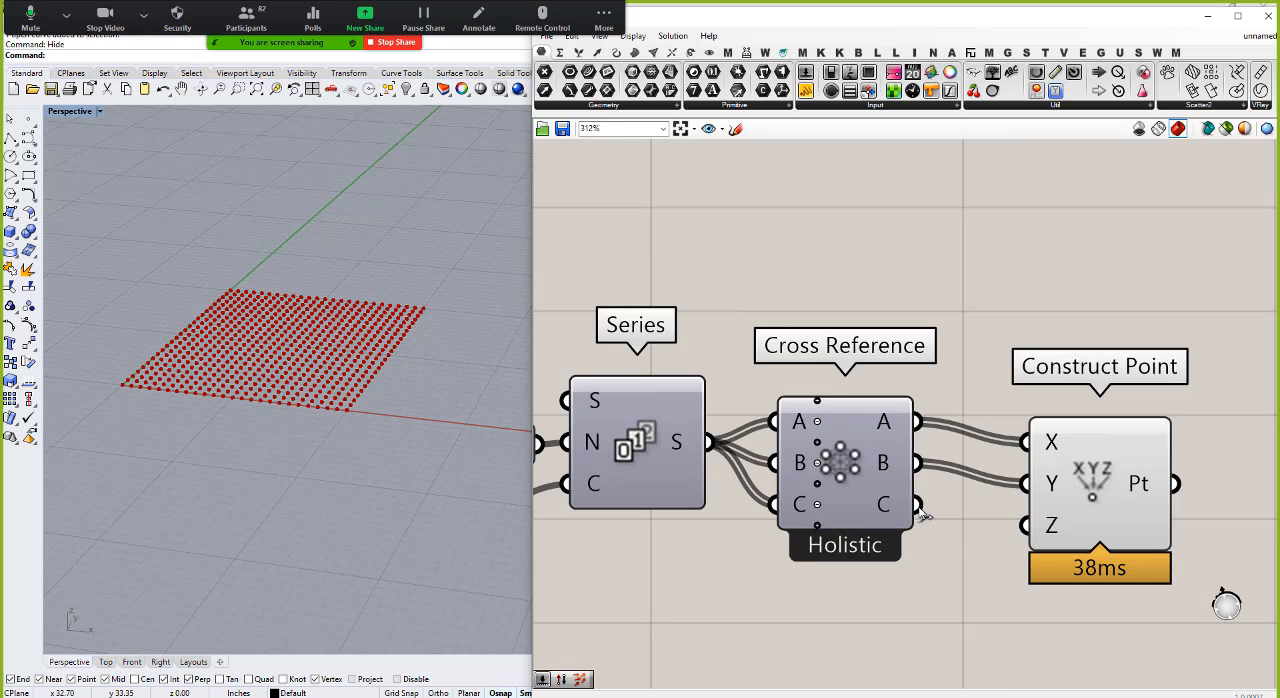
left_click_drag(918, 505, 1024, 525)
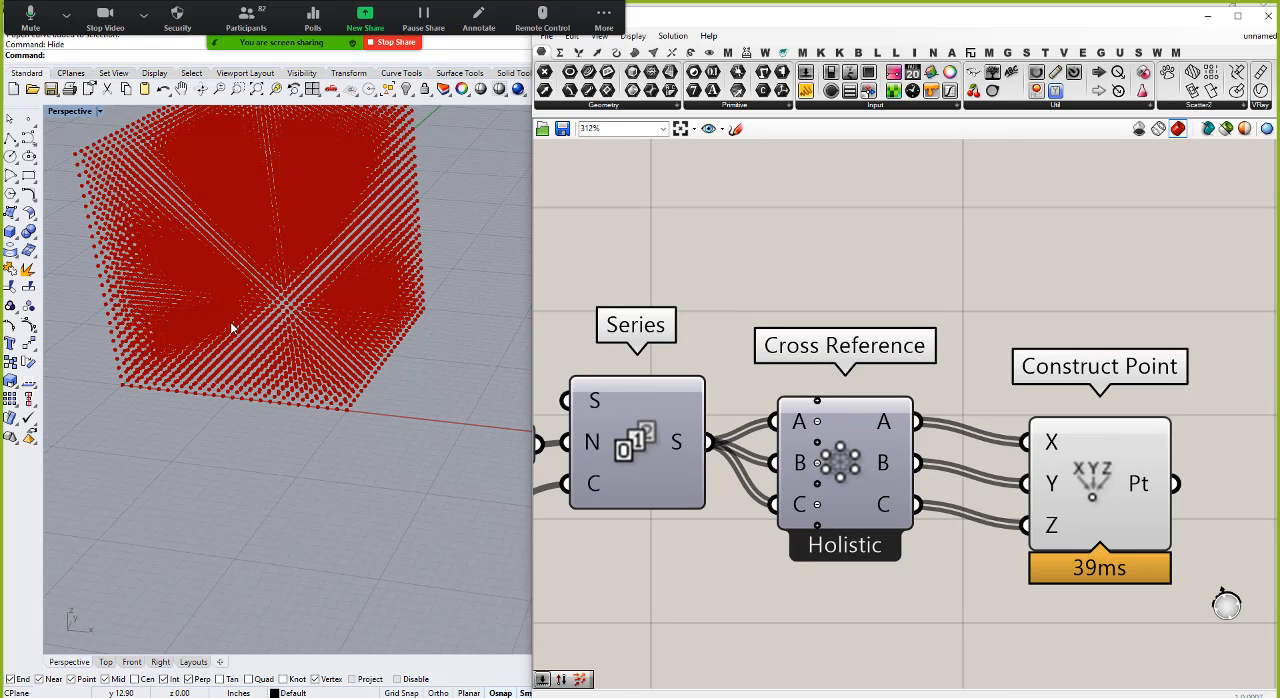
Step: Move the copied Construct Point component closer to and level with Cross Reference, and inspect the three-dimensional point grid
right_click_drag(229, 323, 417, 394)
left_click_drag(1102, 486, 1052, 459)
left_click(941, 628)
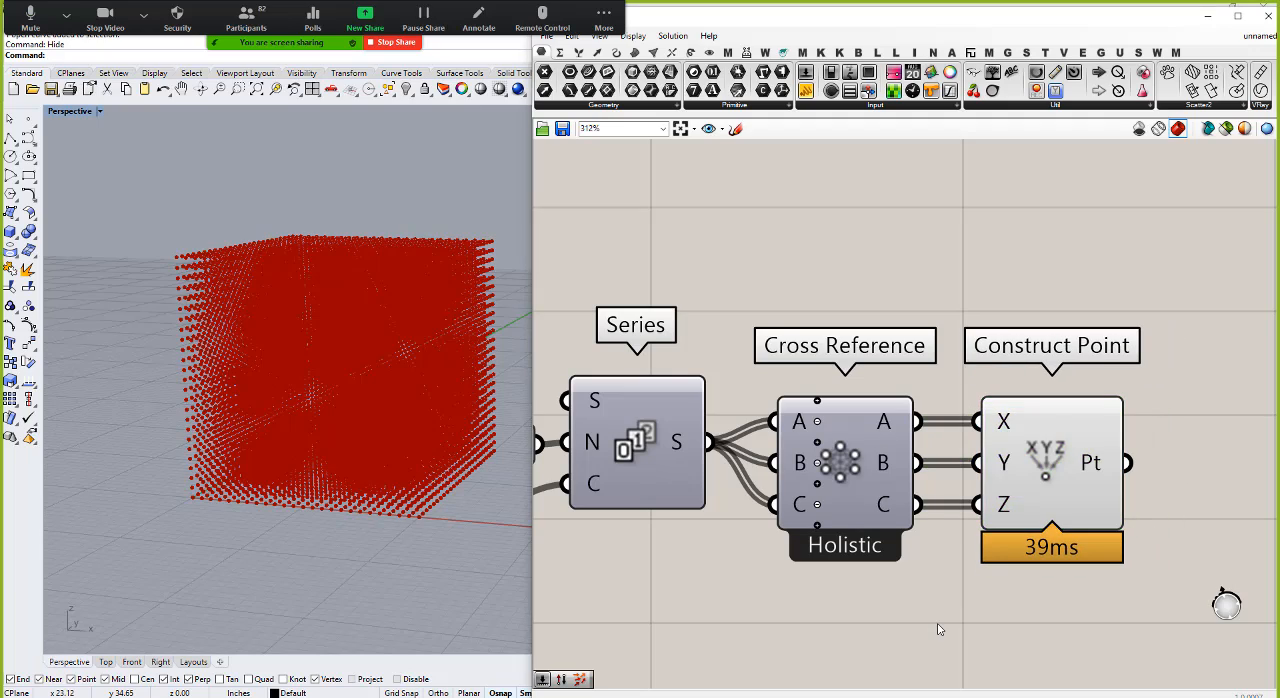
scroll(972, 532, "down", 2)
right_click_drag(342, 444, 363, 511)
scroll(344, 438, "down", 4)
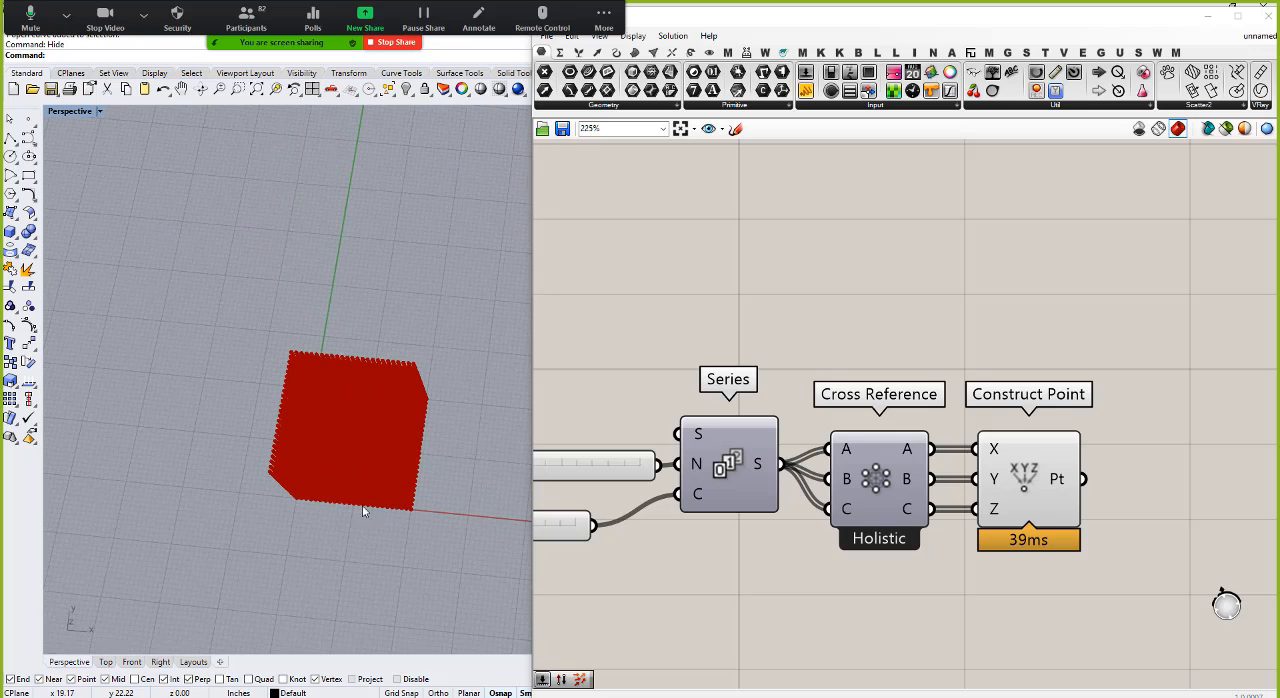
Step: Draw a closed, looping control-point curve of degree 7 over the point grid in the Top view
left_click(106, 662)
scroll(329, 463, "down", 3)
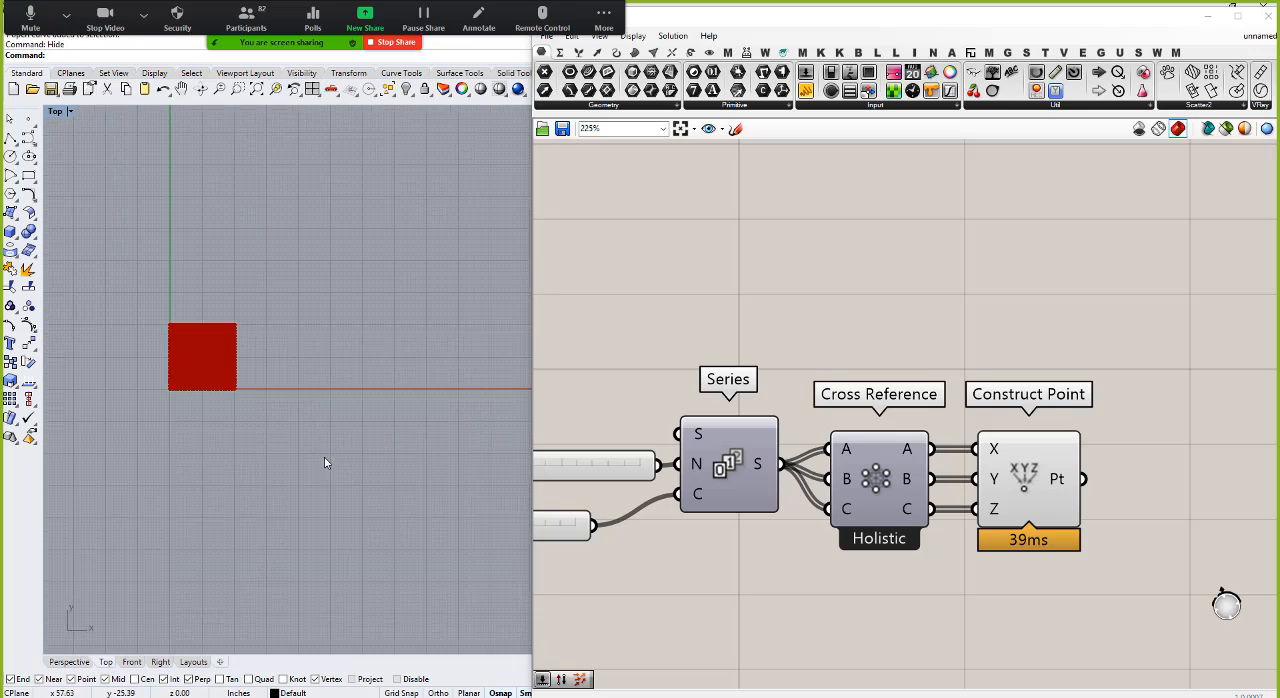
scroll(163, 363, "up", 8)
scroll(257, 477, "down", 2)
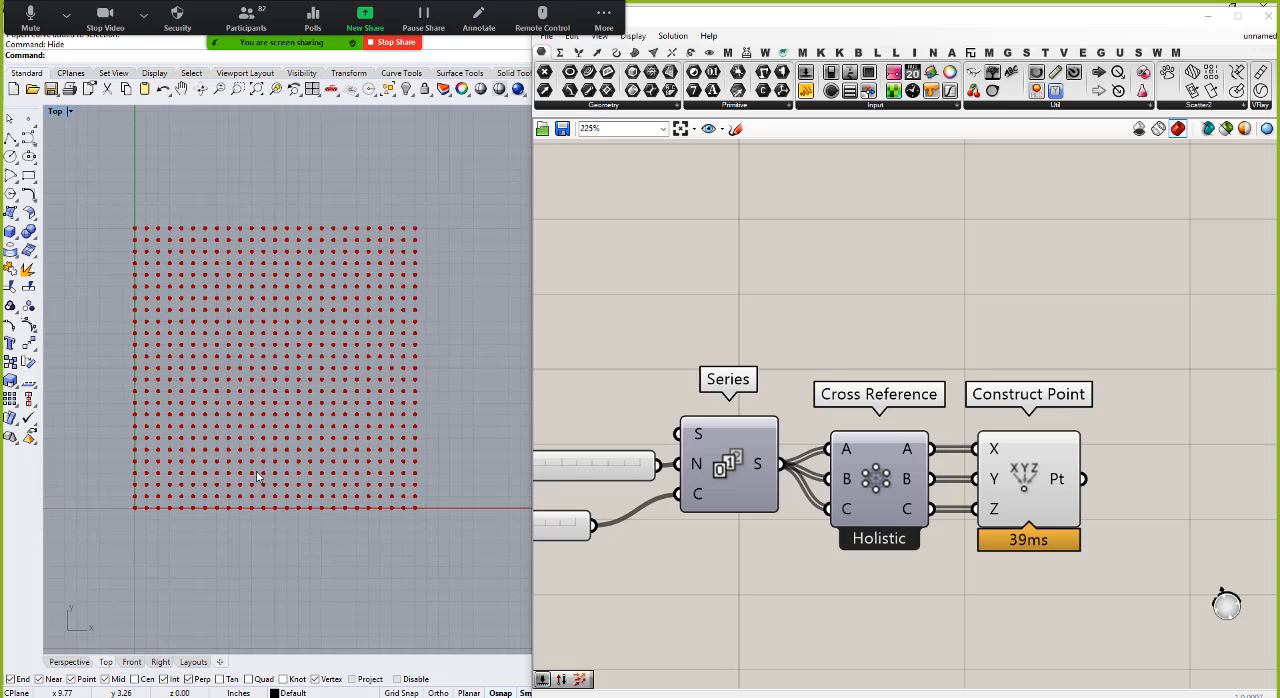
left_click(28, 137)
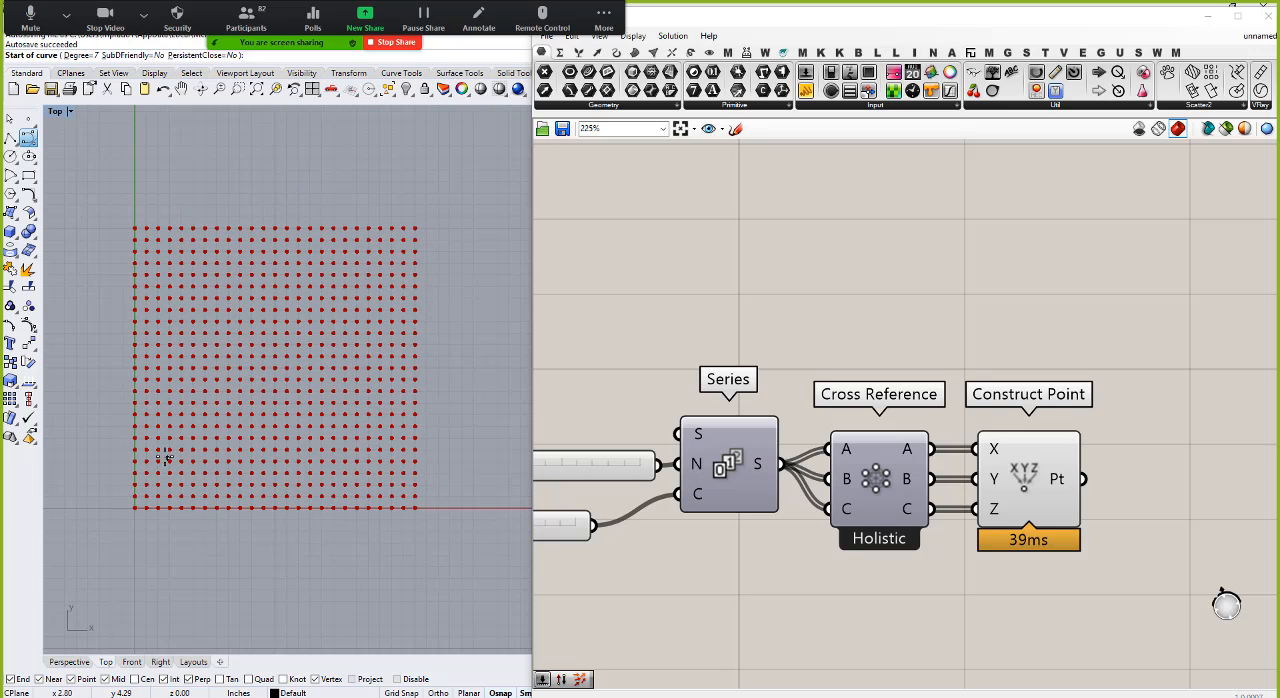
left_click(162, 431)
left_click(249, 497)
left_click(366, 487)
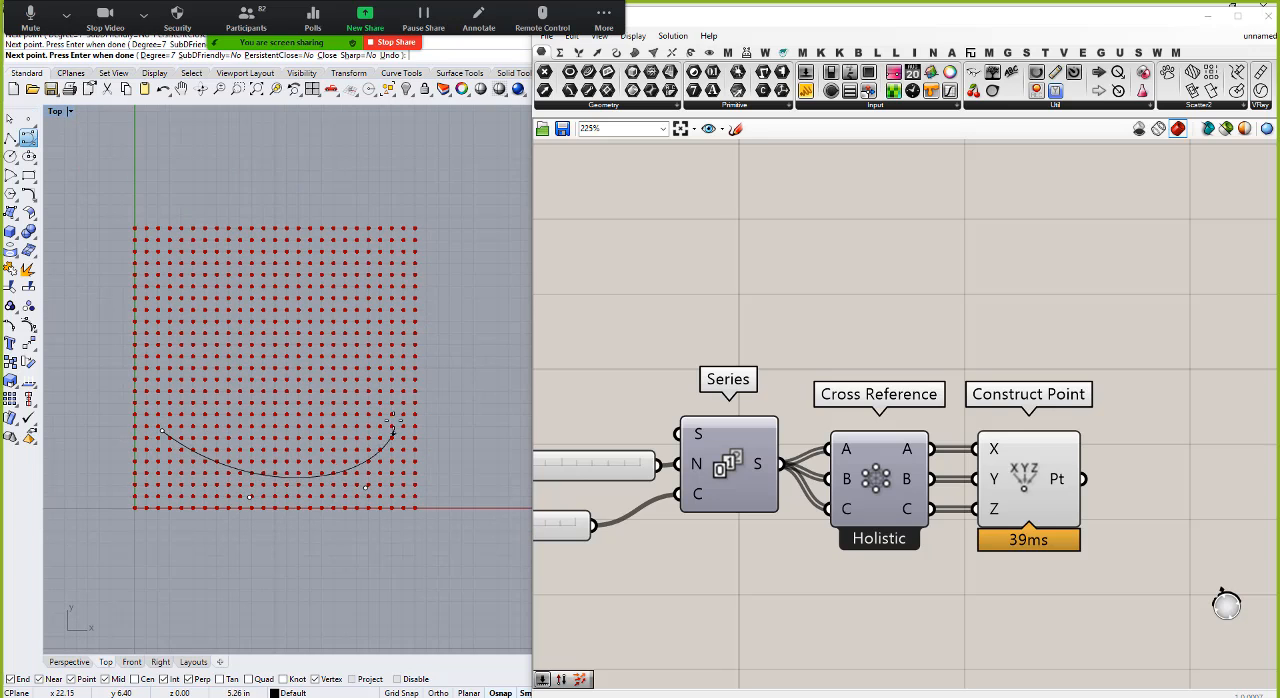
left_click(397, 407)
left_click(390, 275)
left_click(275, 228)
left_click(150, 252)
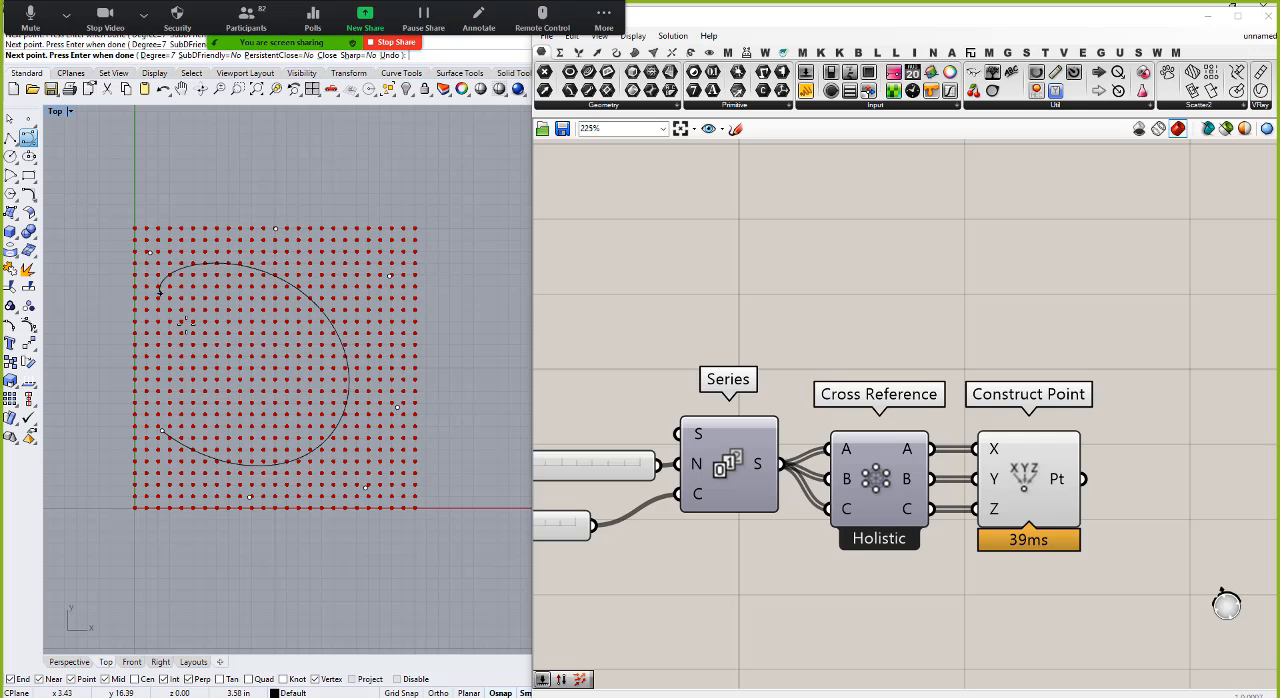
left_click(202, 324)
left_click(294, 270)
left_click(367, 274)
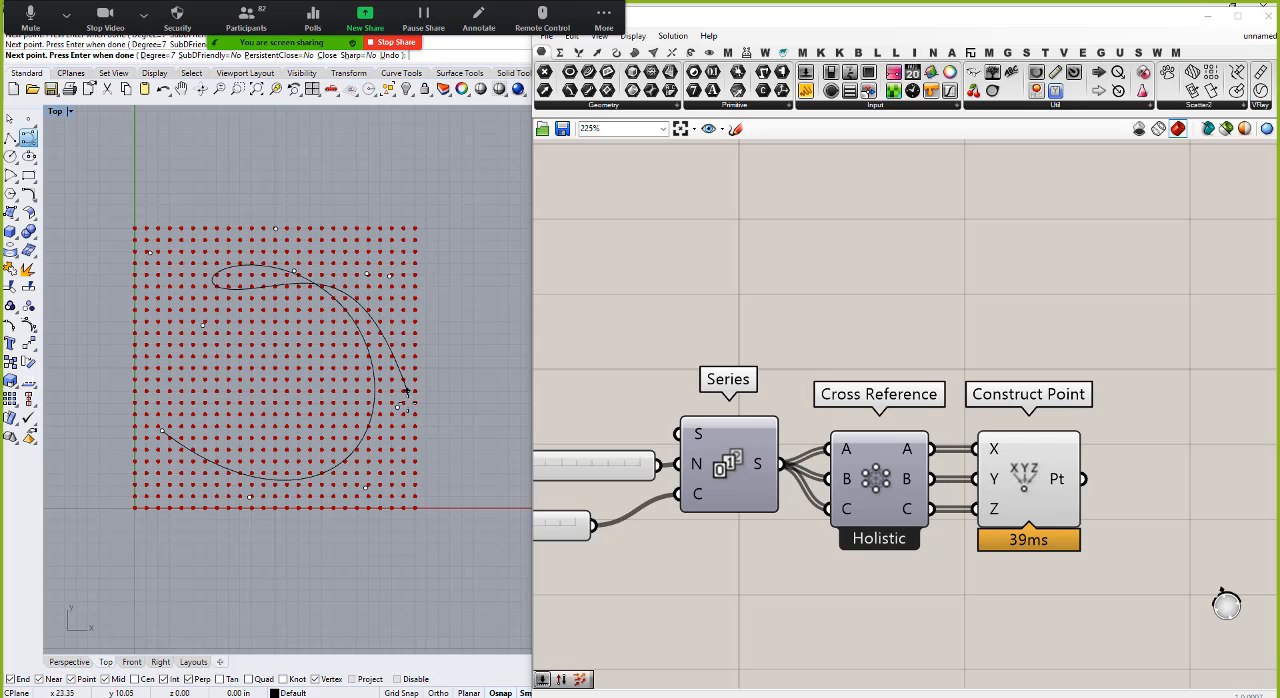
left_click(406, 390)
left_click(401, 470)
left_click(295, 508)
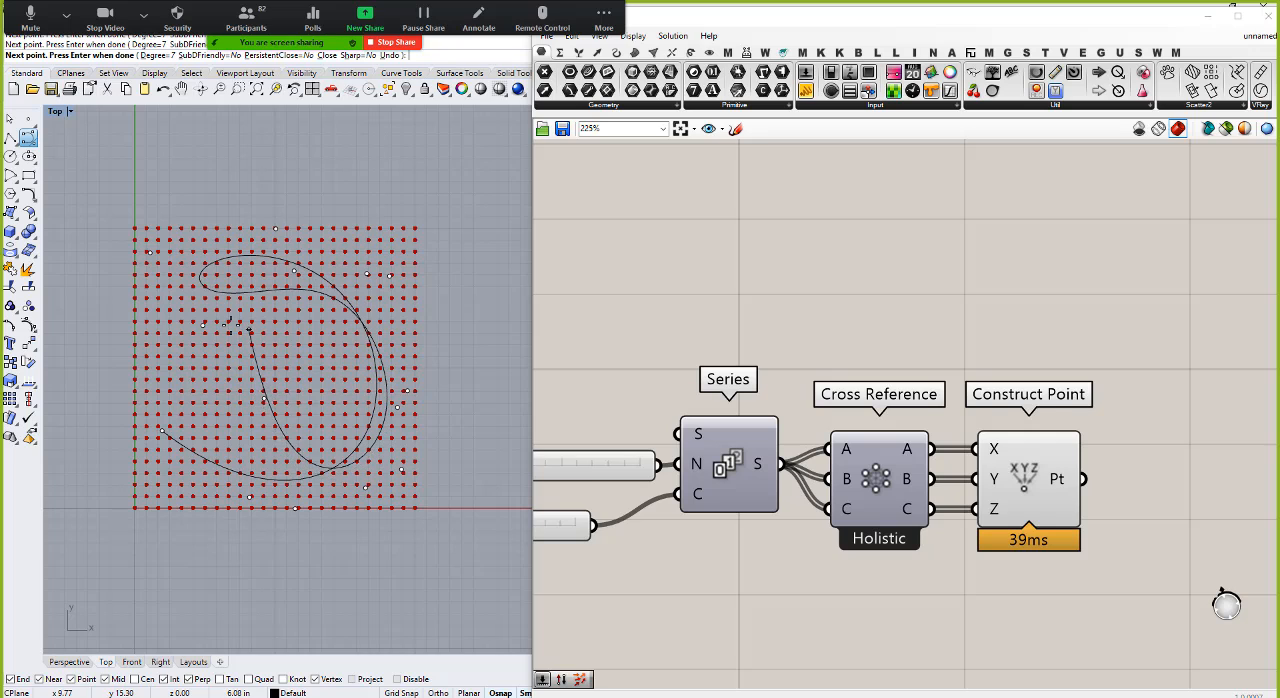
left_click(164, 434)
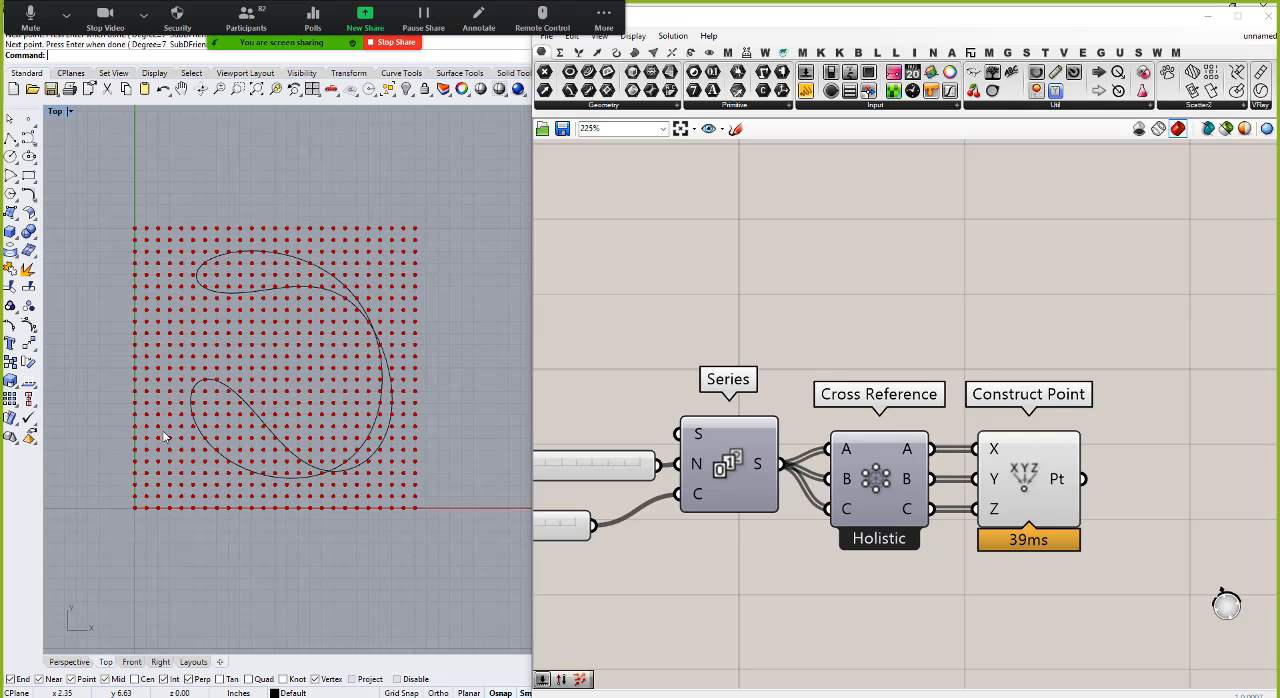
Step: Stretch the new curve in X and Y and shift it in negative X so it spans most of the point grid
left_click(252, 410)
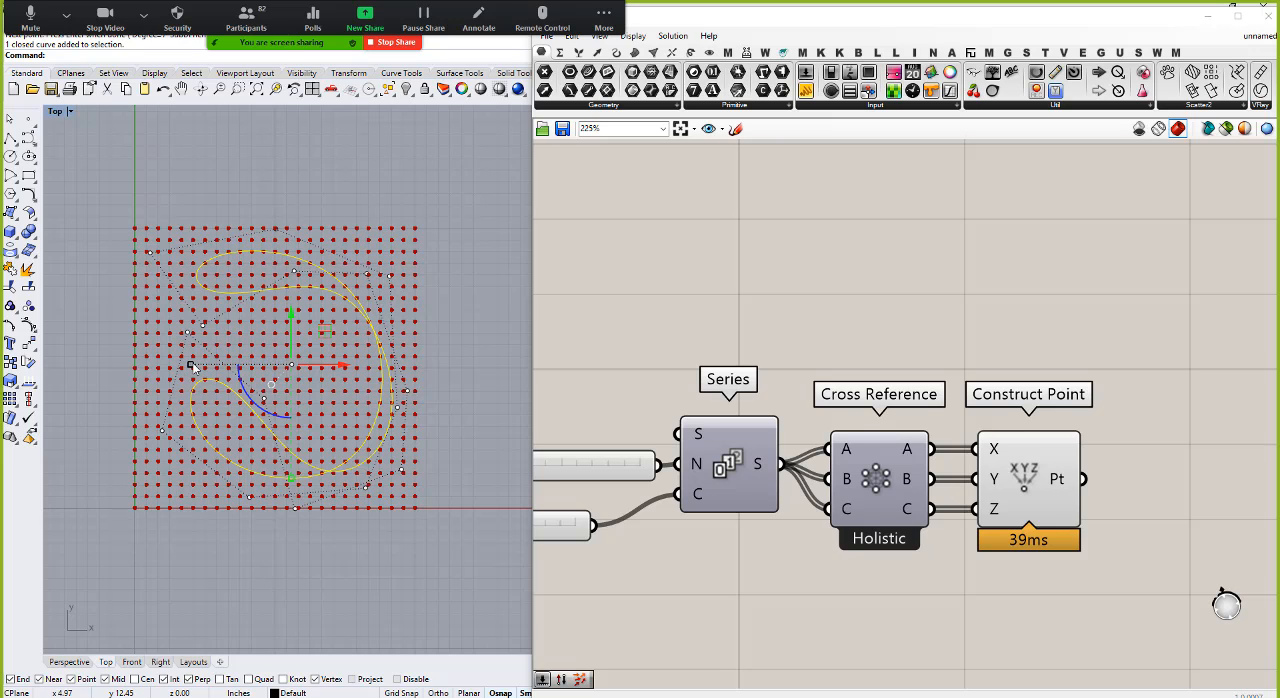
left_click_drag(193, 367, 160, 365)
left_click_drag(343, 368, 323, 368)
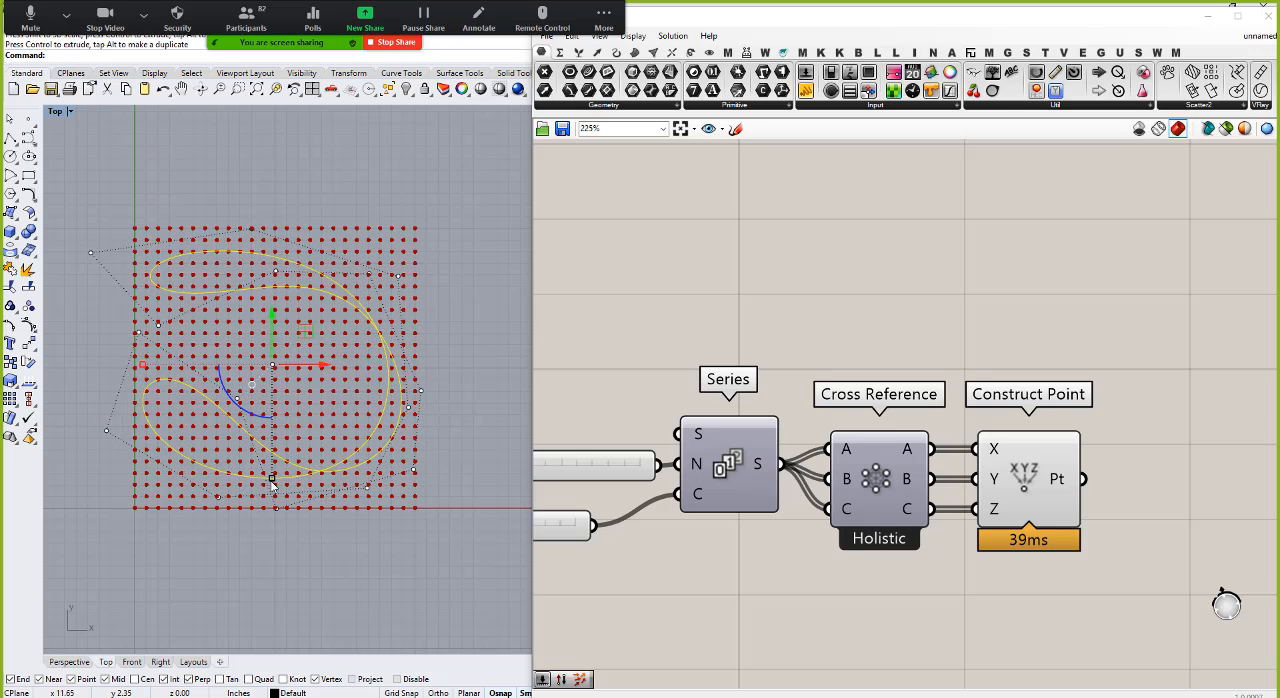
left_click_drag(272, 479, 272, 491)
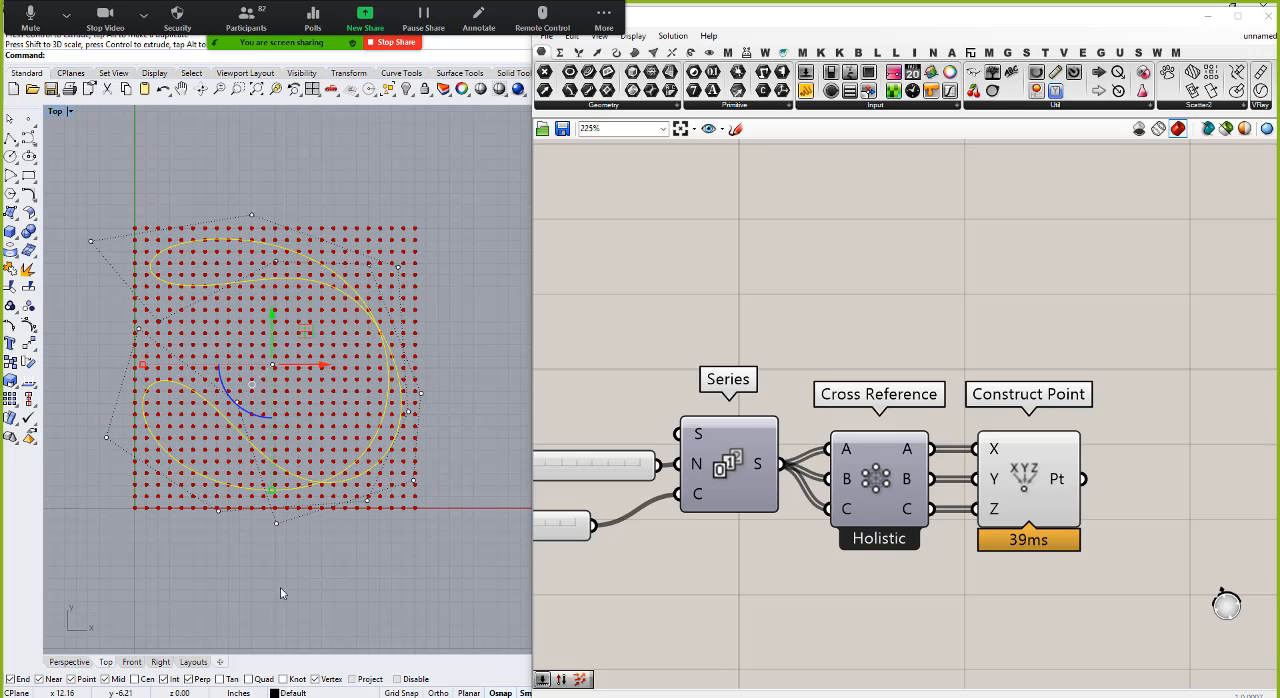
Step: Return to the Perspective view and turn off the preview of the copied Construct Point component
left_click(70, 662)
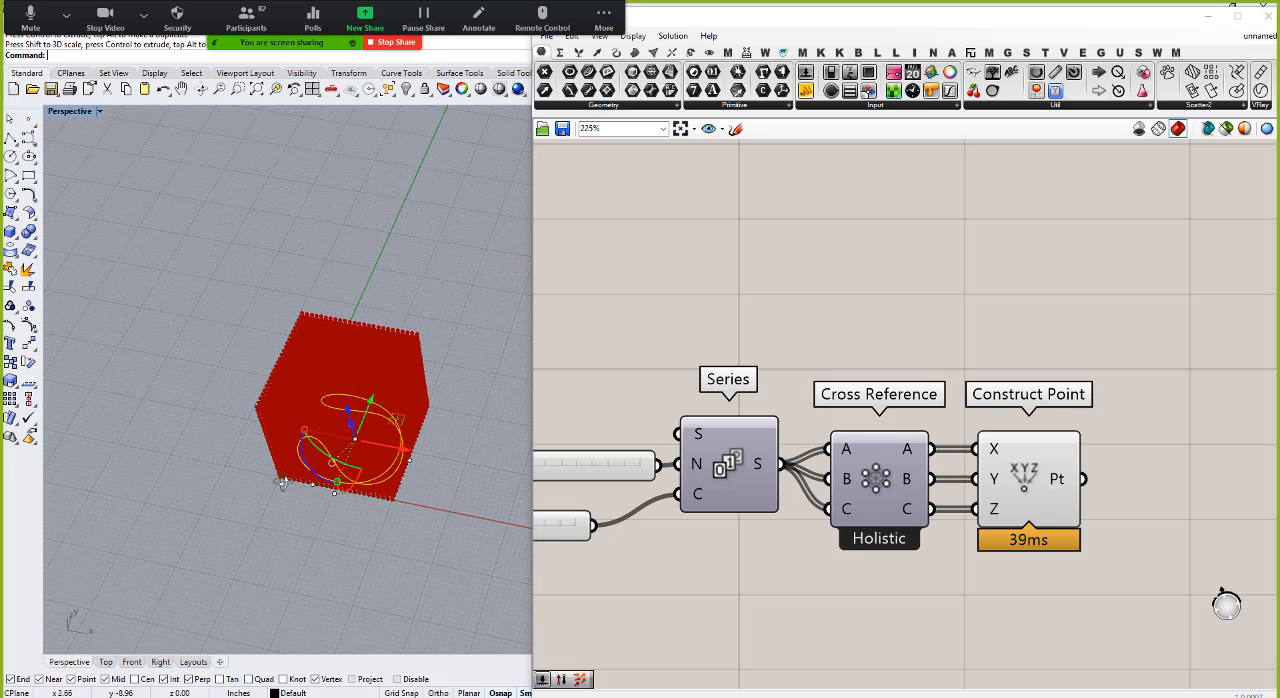
right_click(1023, 487)
left_click(1050, 507)
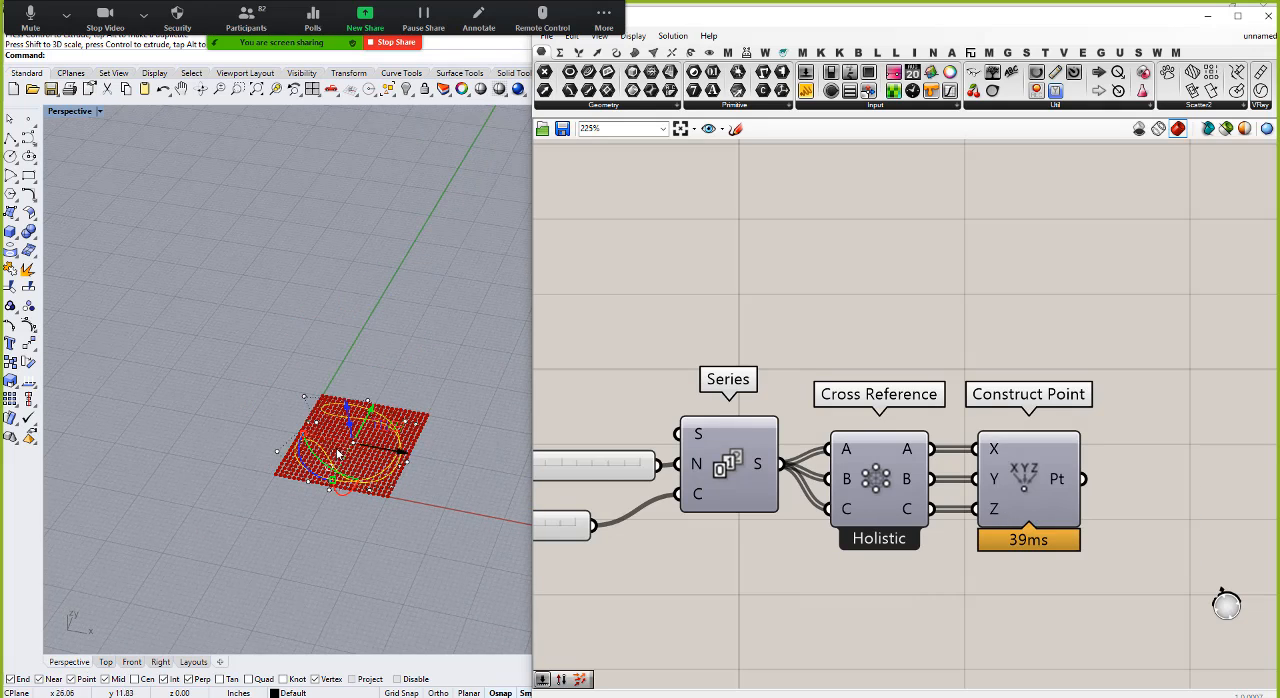
Step: Select several control points on the curve's outer edge and raise them vertically above the flat point grid
right_click_drag(334, 425, 338, 345)
scroll(343, 472, "up", 5)
right_click_drag(343, 472, 401, 455)
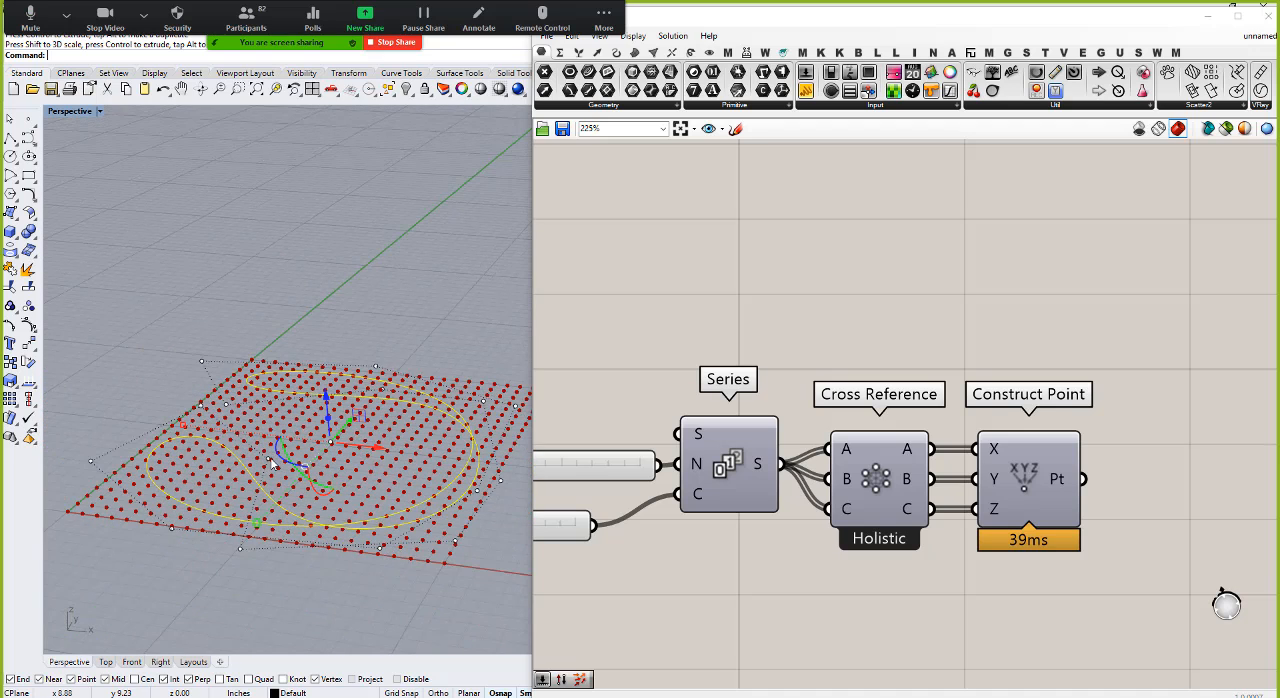
left_click(478, 490)
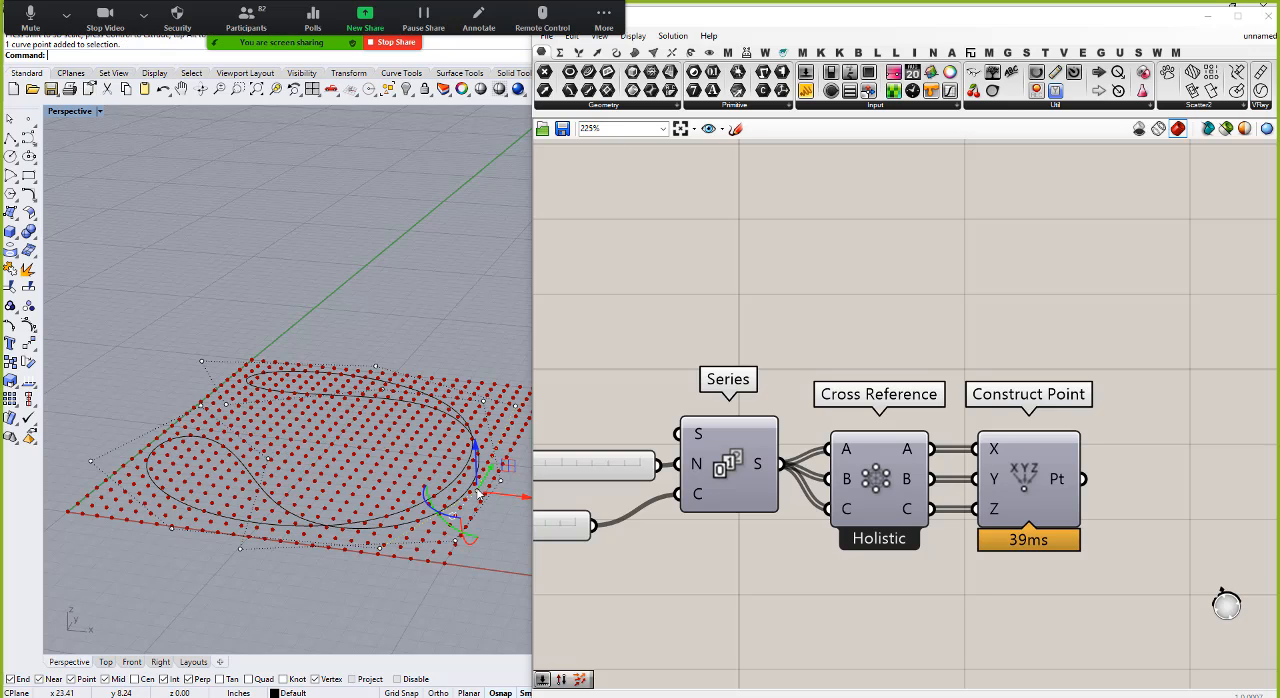
left_click(517, 413)
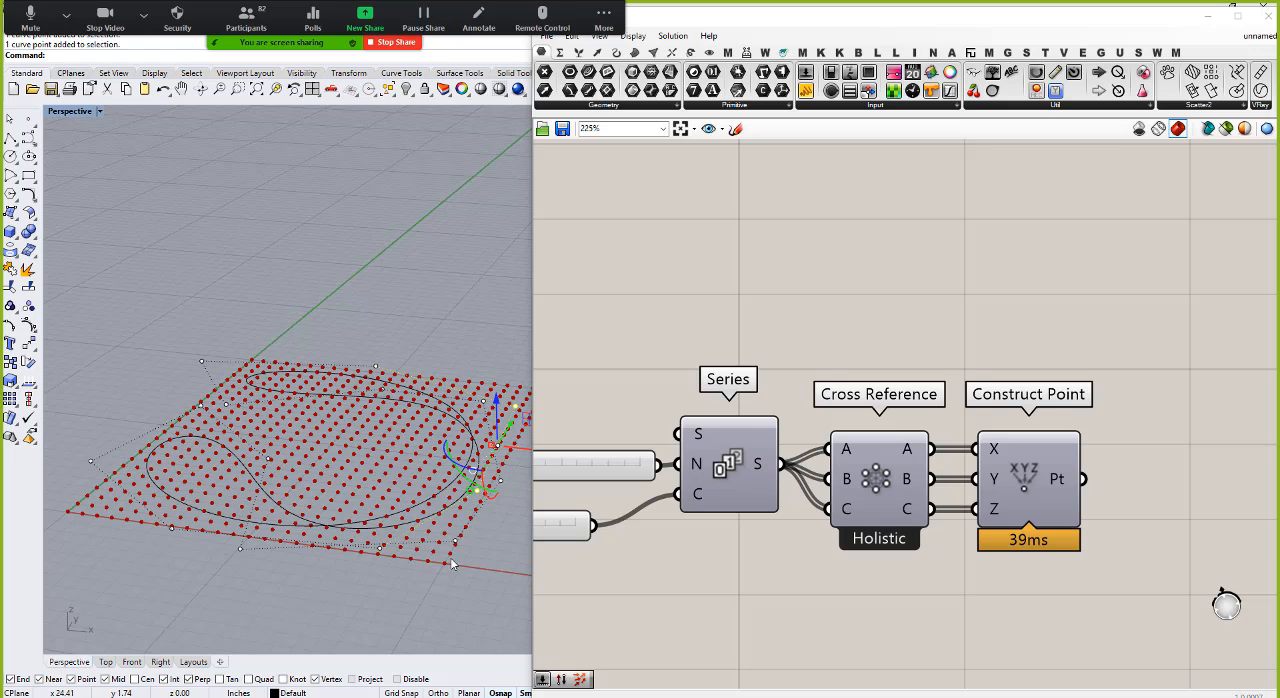
left_click(379, 549, "shift")
left_click_drag(461, 428, 455, 263)
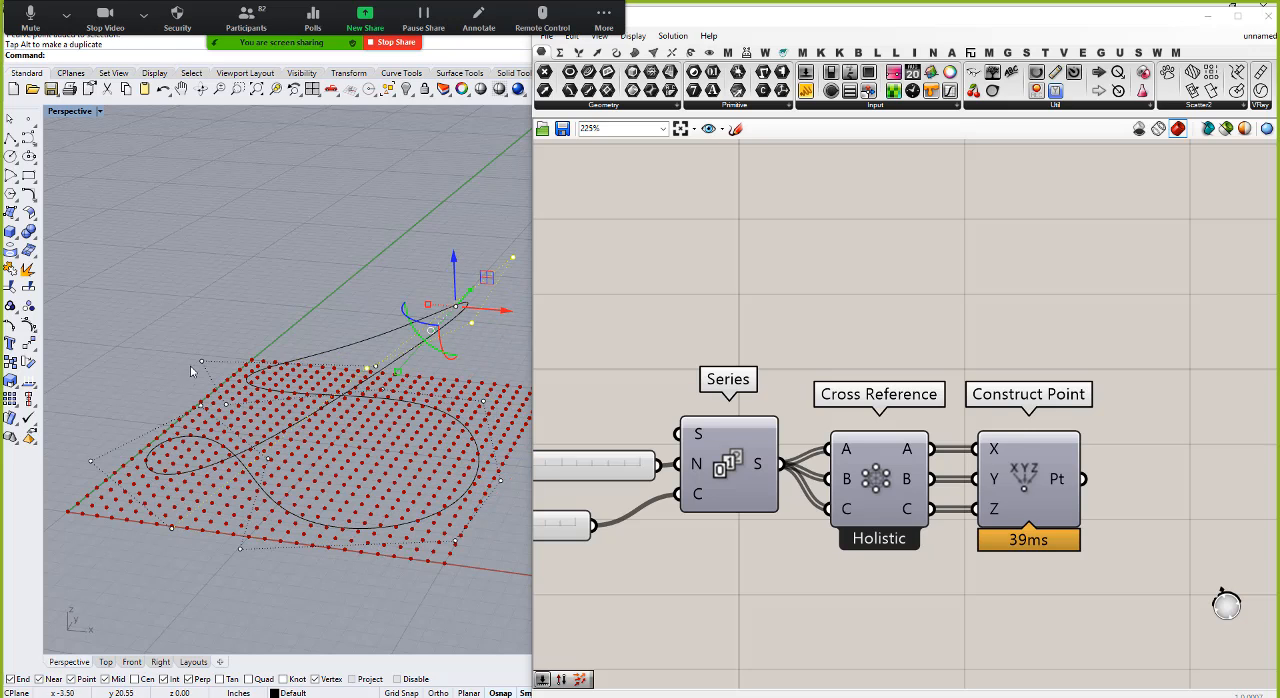
Step: Add the neighbouring control points at the curve's other end to the selection and raise the whole set further in Z
right_click_drag(190, 370, 230, 351)
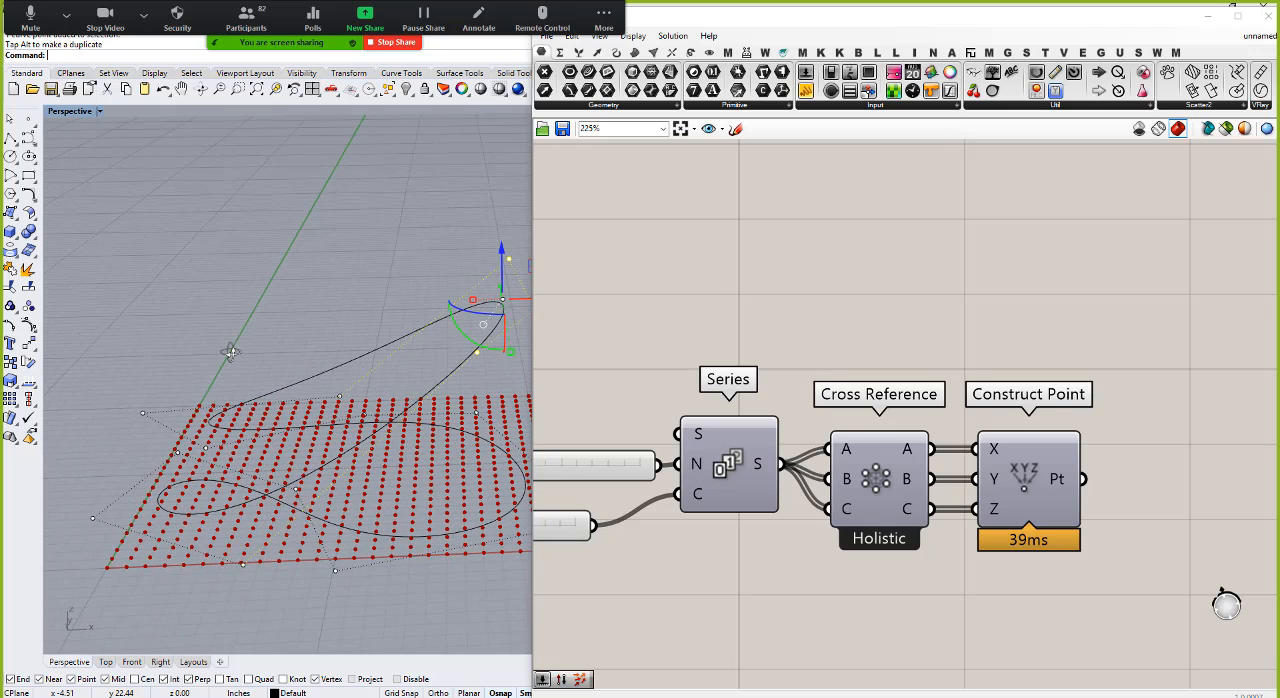
left_click(340, 399, "shift")
left_click(243, 566, "shift")
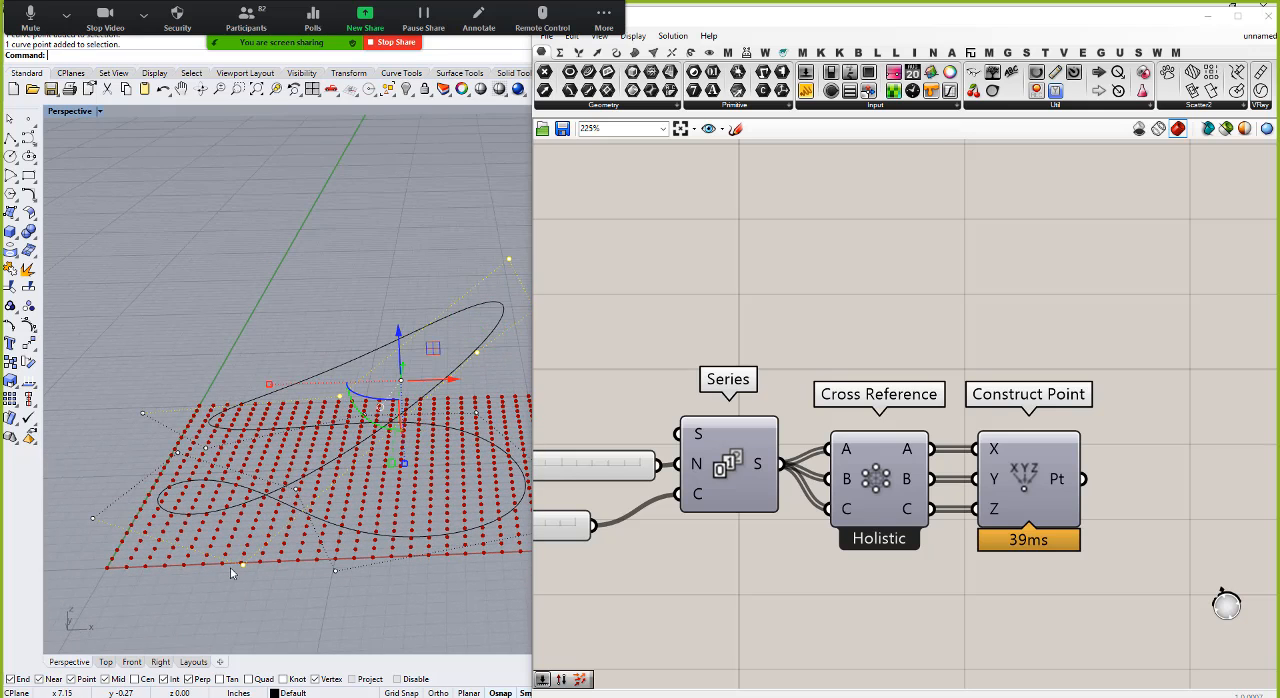
left_click(92, 518, "shift")
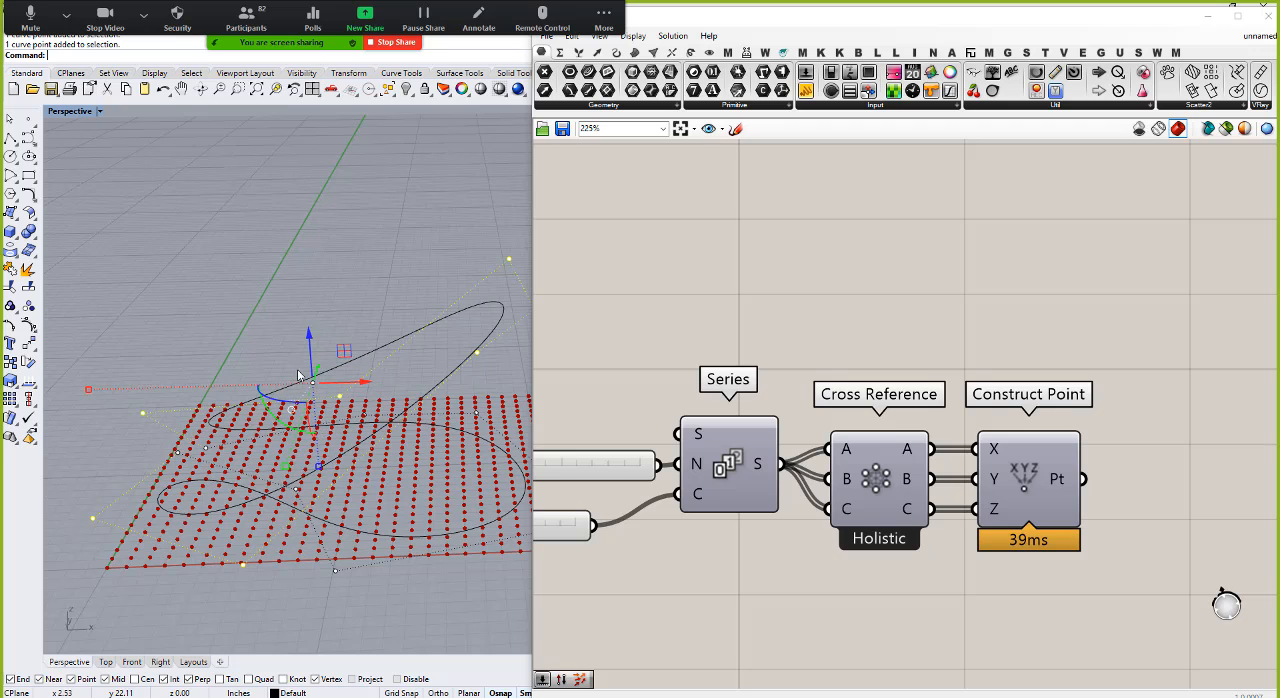
left_click_drag(312, 348, 304, 207)
Step: Turn the preview of the copied Construct Point component back on to compare the raised curve with the point cube
scroll(331, 288, "down", 7)
mouse_move(343, 322)
right_mouse_down()
mouse_move(350, 298)
mouse_move(354, 309)
right_mouse_up()
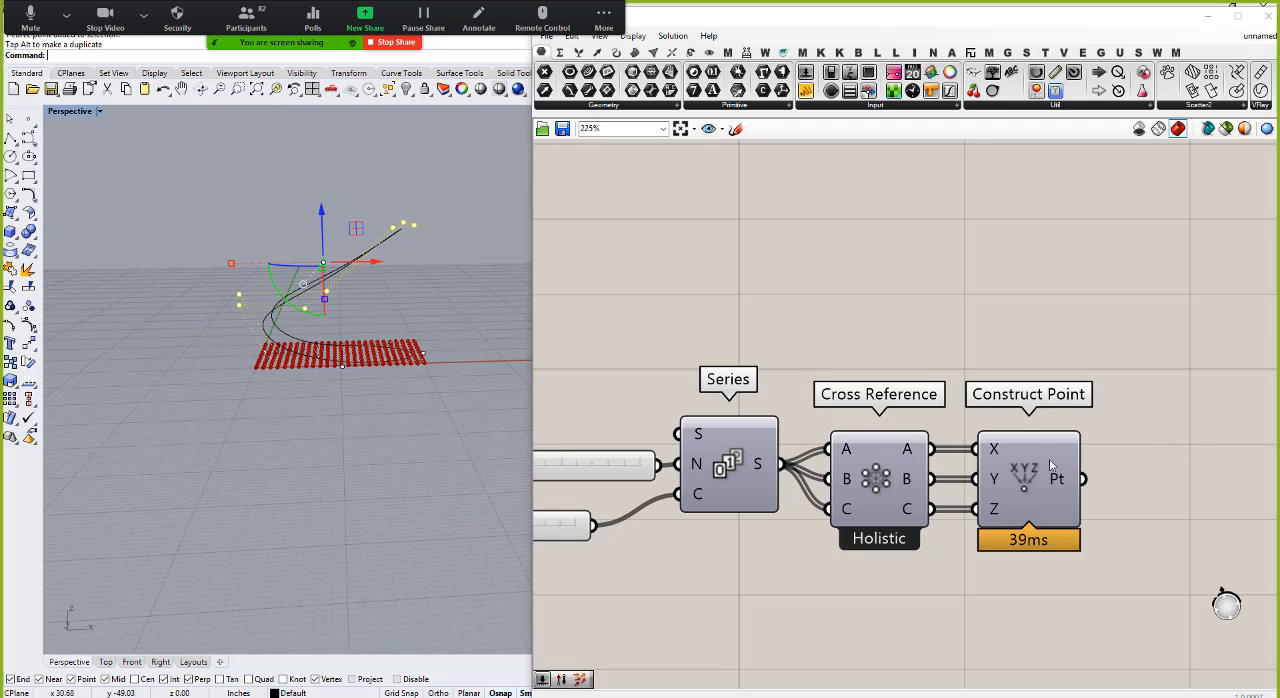
right_click(1023, 482)
left_click(1071, 509)
right_click_drag(424, 462, 415, 446)
Step: Select the entire curve with its control points, raise it vertically inside the point cube, and inspect its position
left_click_drag(201, 190, 460, 310)
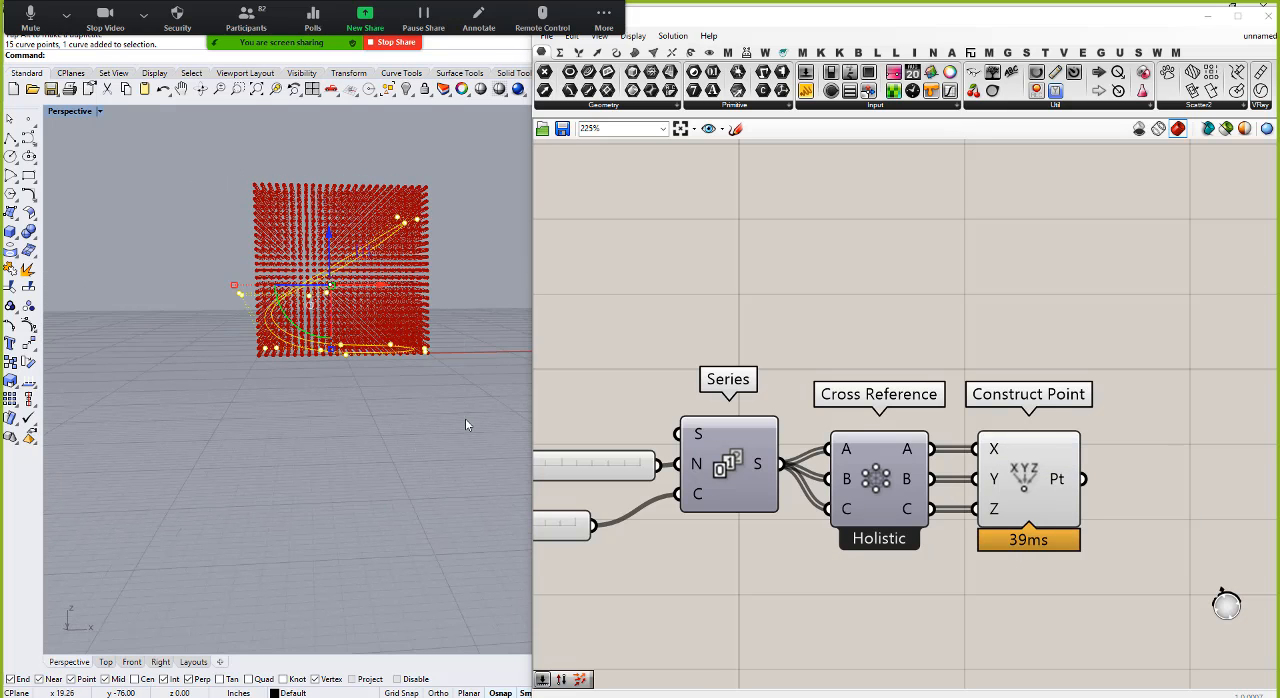
left_click_drag(327, 235, 355, 299)
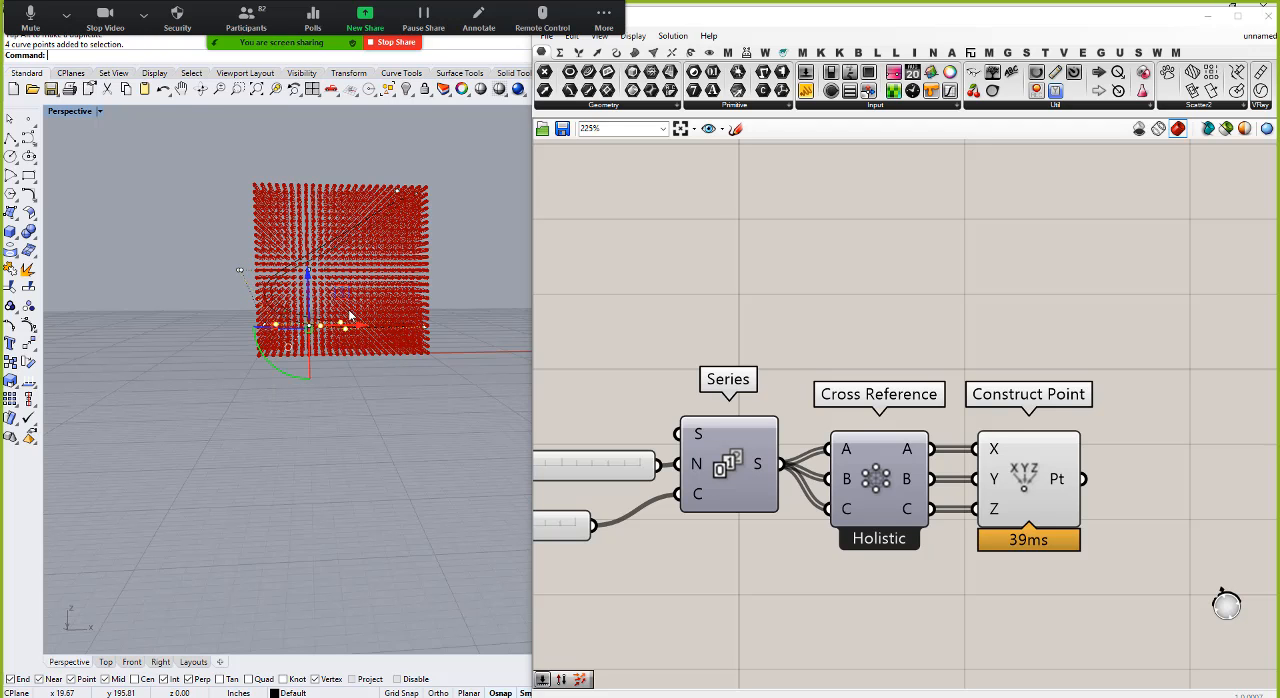
right_click_drag(420, 462, 361, 426)
left_click(361, 426)
left_click_drag(308, 430, 409, 261)
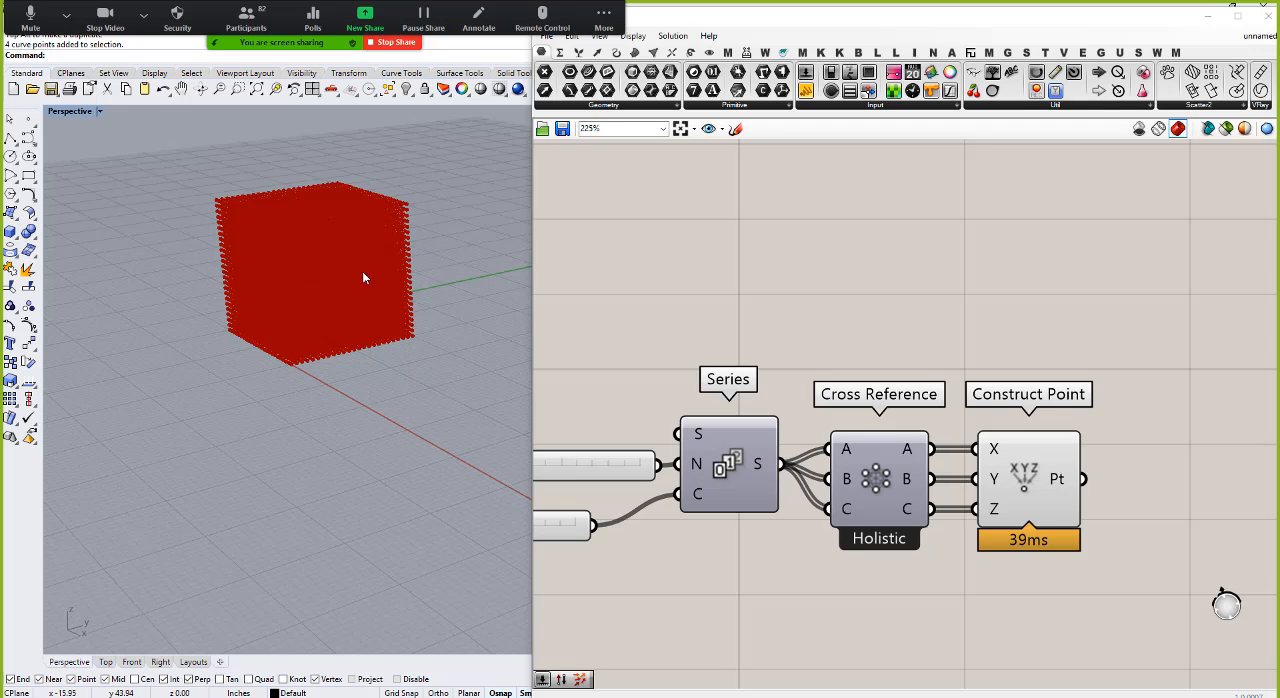
right_click_drag(316, 360, 306, 320)
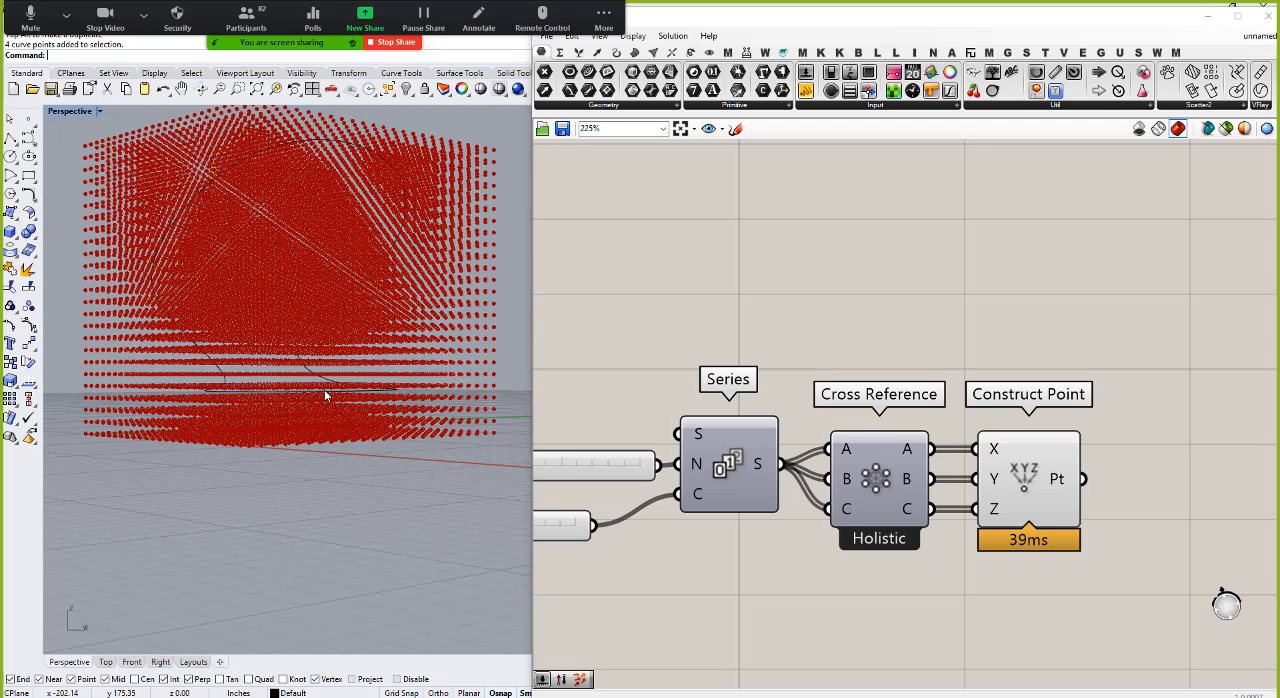
Step: Turn on the curve's control points and raise three of the low points vertically inside the point cube
left_click(297, 381)
key("F10")
left_click_drag(312, 438, 440, 358)
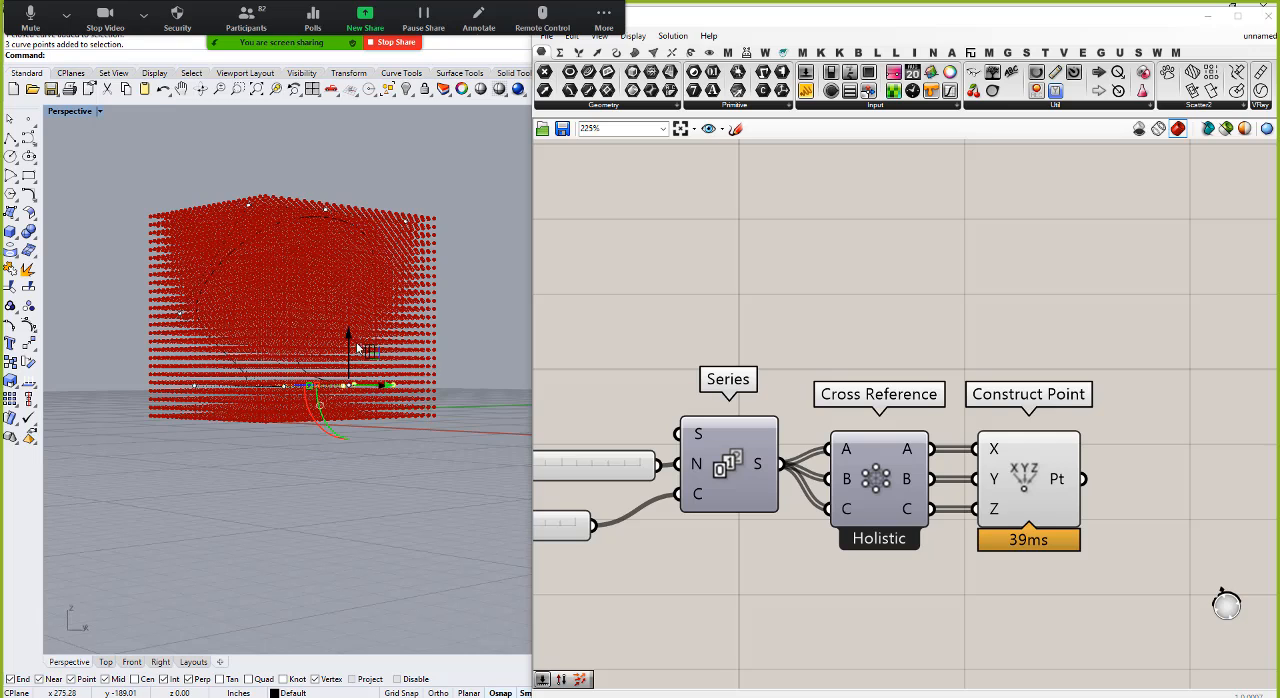
left_click_drag(349, 337, 355, 291)
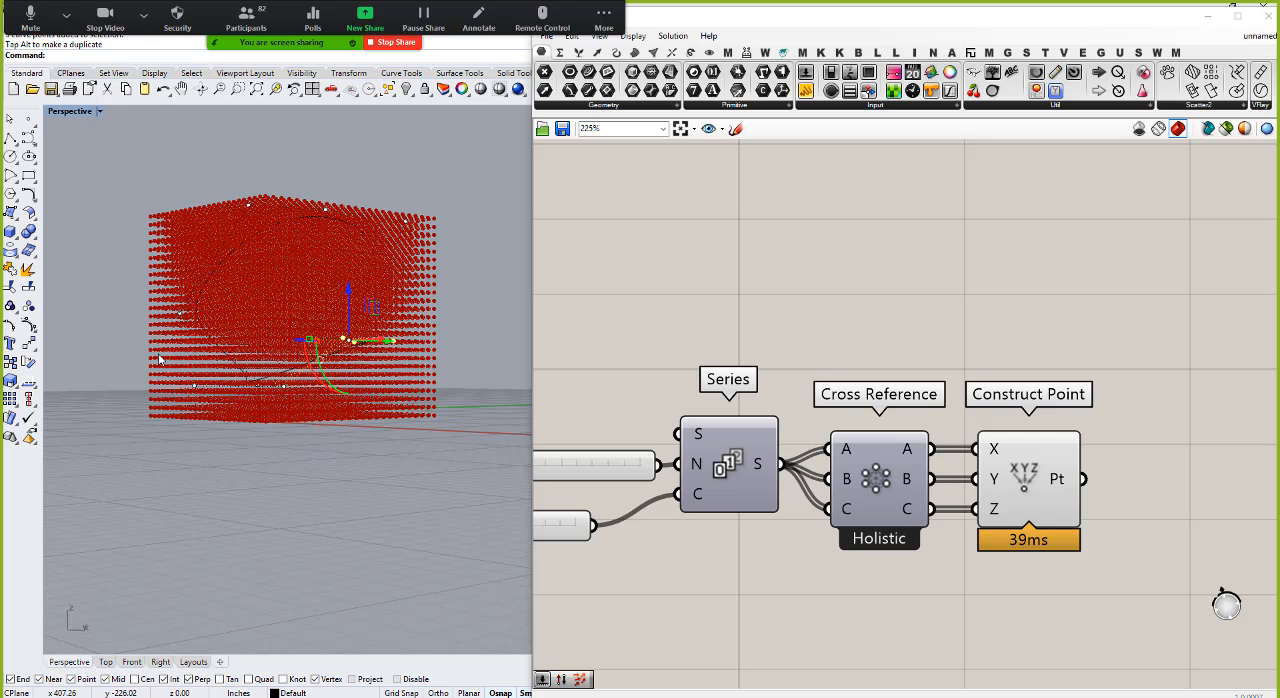
Step: In the Front view, select the whole curve, stretch it vertically and adjust its height to span the point cube
left_click_drag(158, 353, 292, 432)
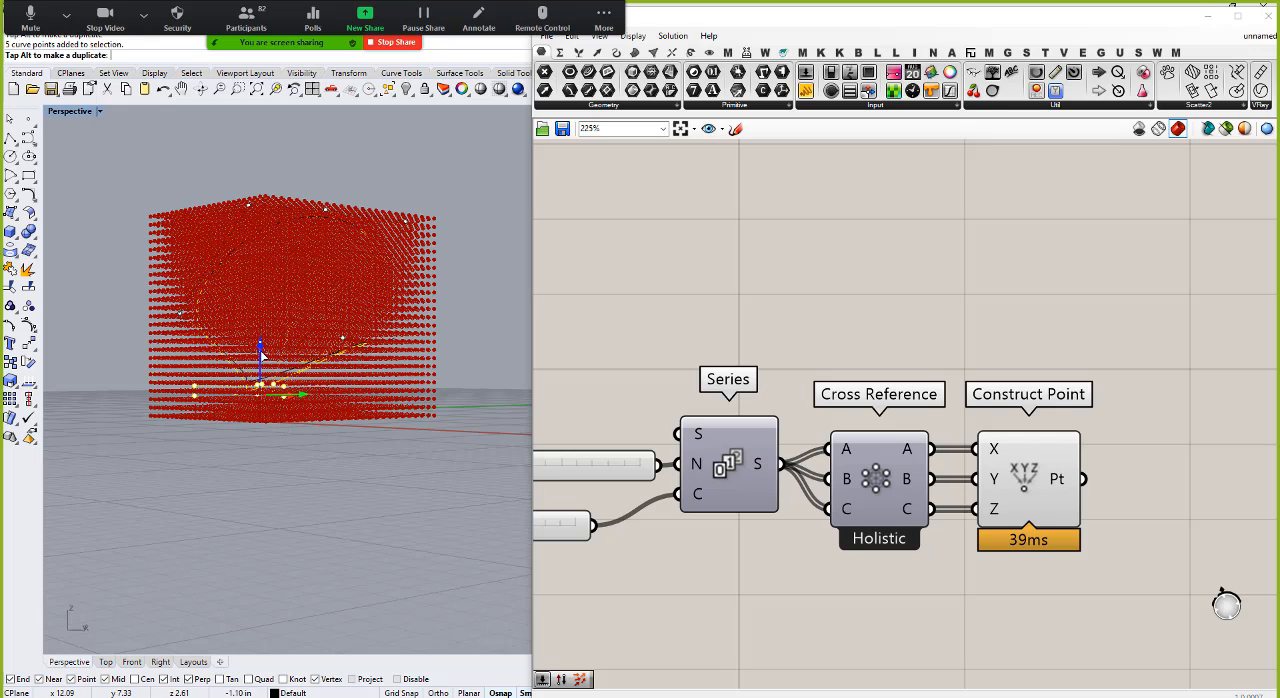
left_click(132, 662)
scroll(186, 436, "down", 10)
scroll(432, 420, "up", 6)
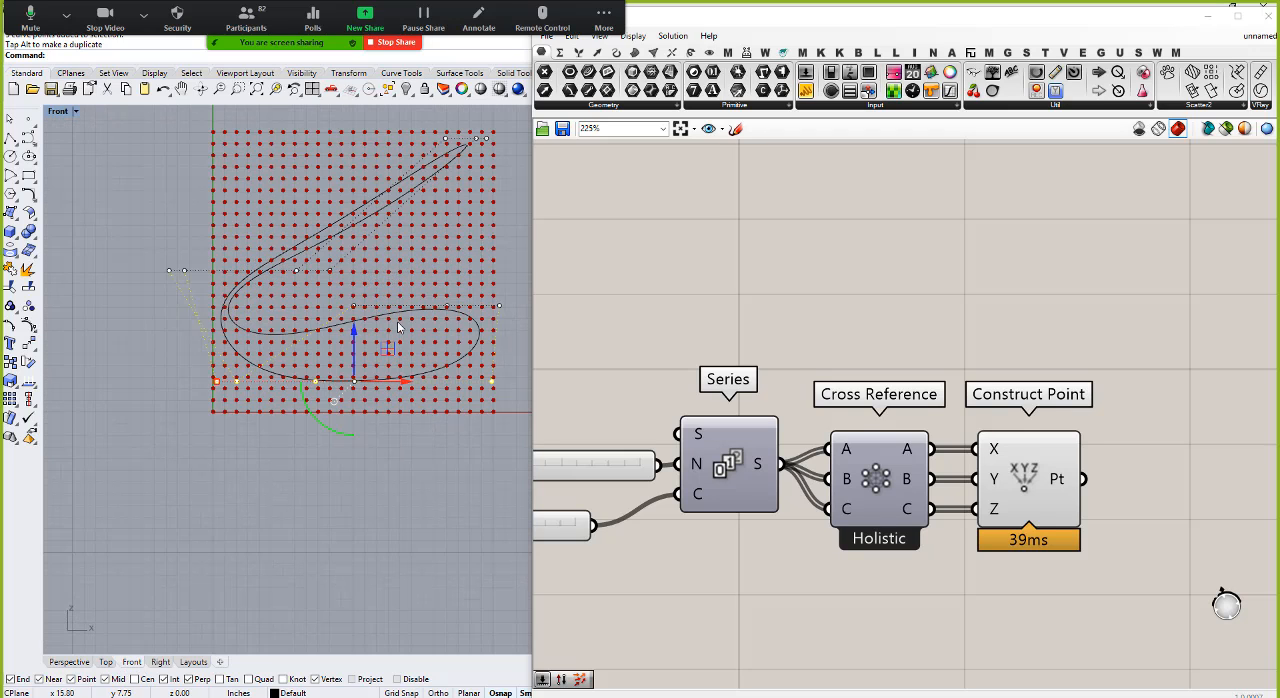
scroll(352, 440, "down", 4)
key("Escape")
key("Escape")
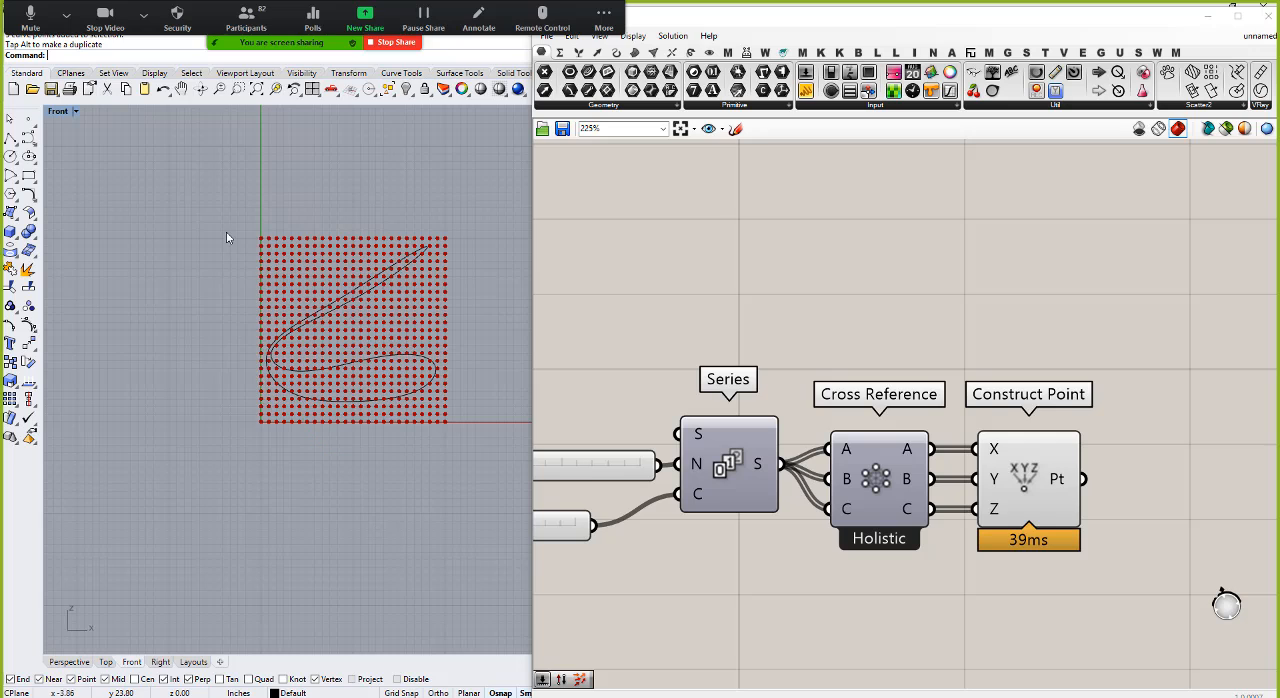
left_click_drag(174, 194, 470, 457)
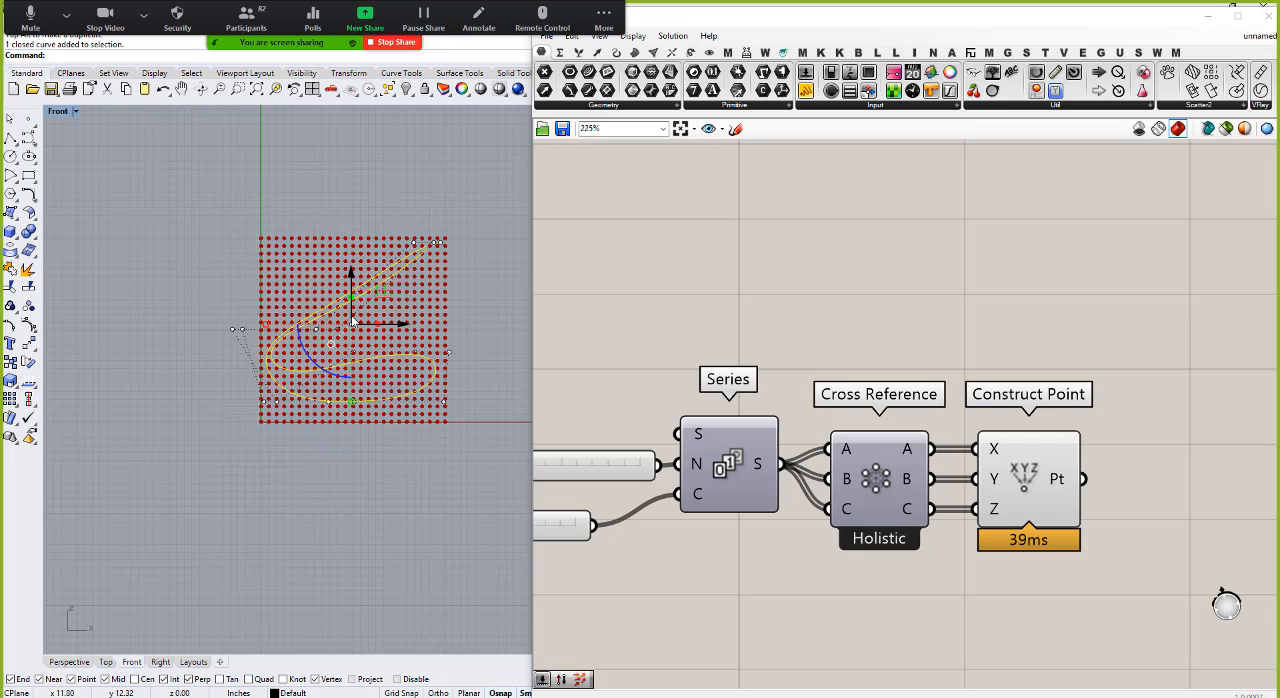
left_click_drag(351, 279, 352, 273)
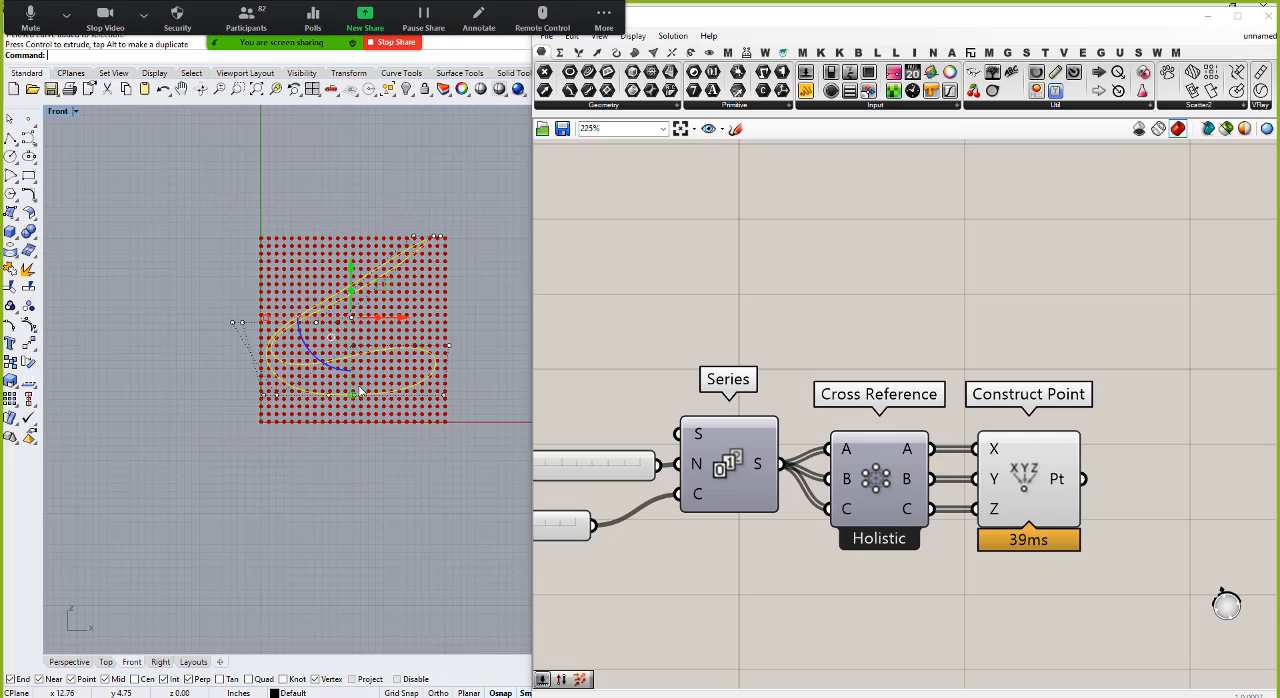
left_click_drag(351, 395, 351, 409)
left_click_drag(351, 271, 351, 283)
Step: Select a single control point near the middle of the curve in the Front view and move it upward
left_click(327, 533)
left_click(360, 297)
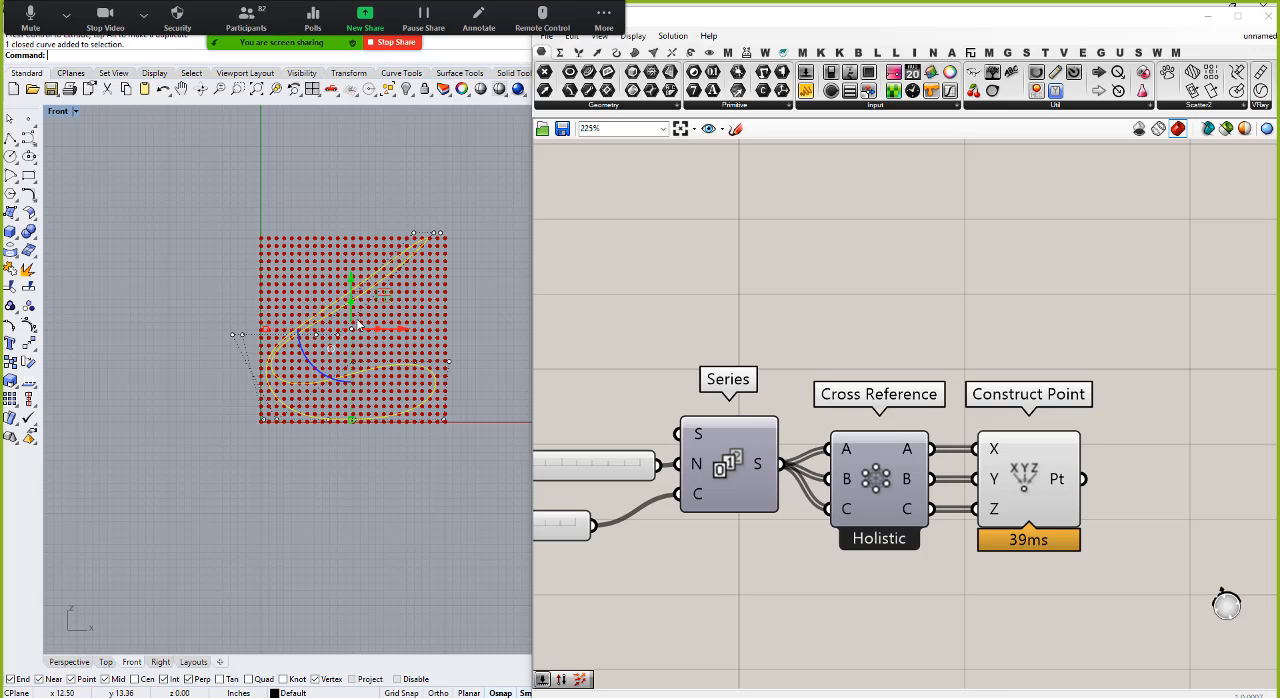
scroll(358, 326, "up", 8)
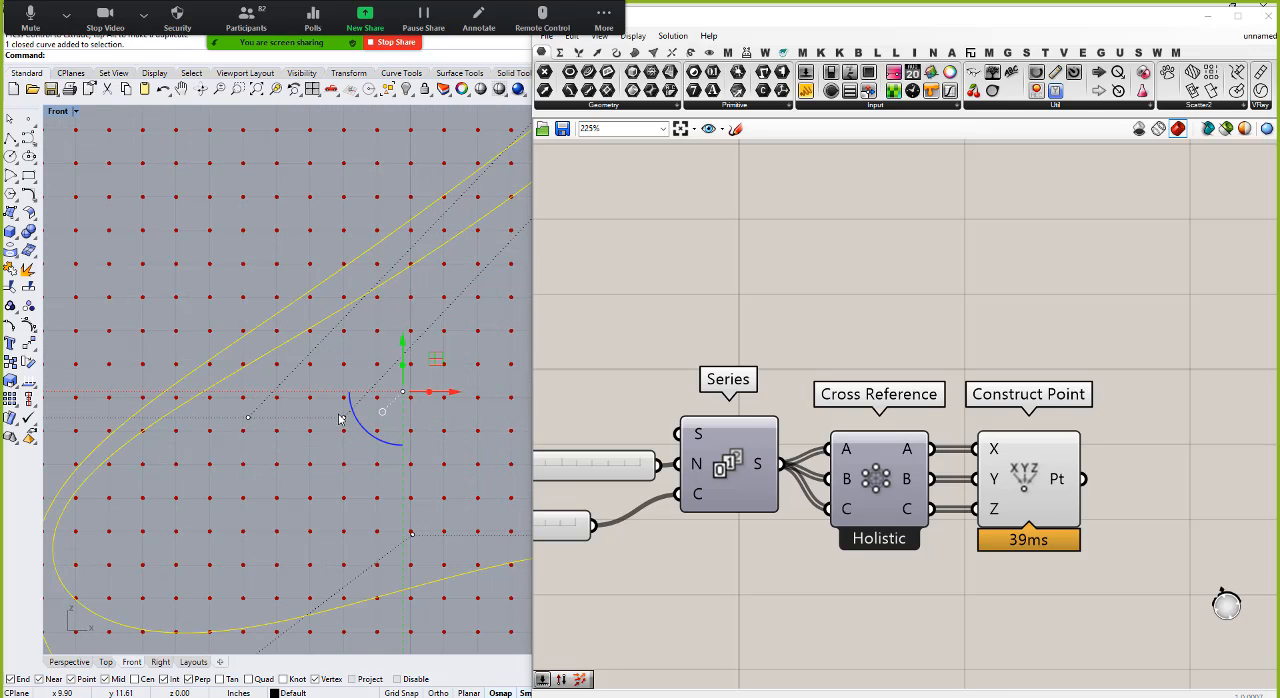
left_click(343, 418)
scroll(344, 412, "down", 6)
left_click_drag(344, 375, 325, 192)
scroll(298, 212, "down", 5)
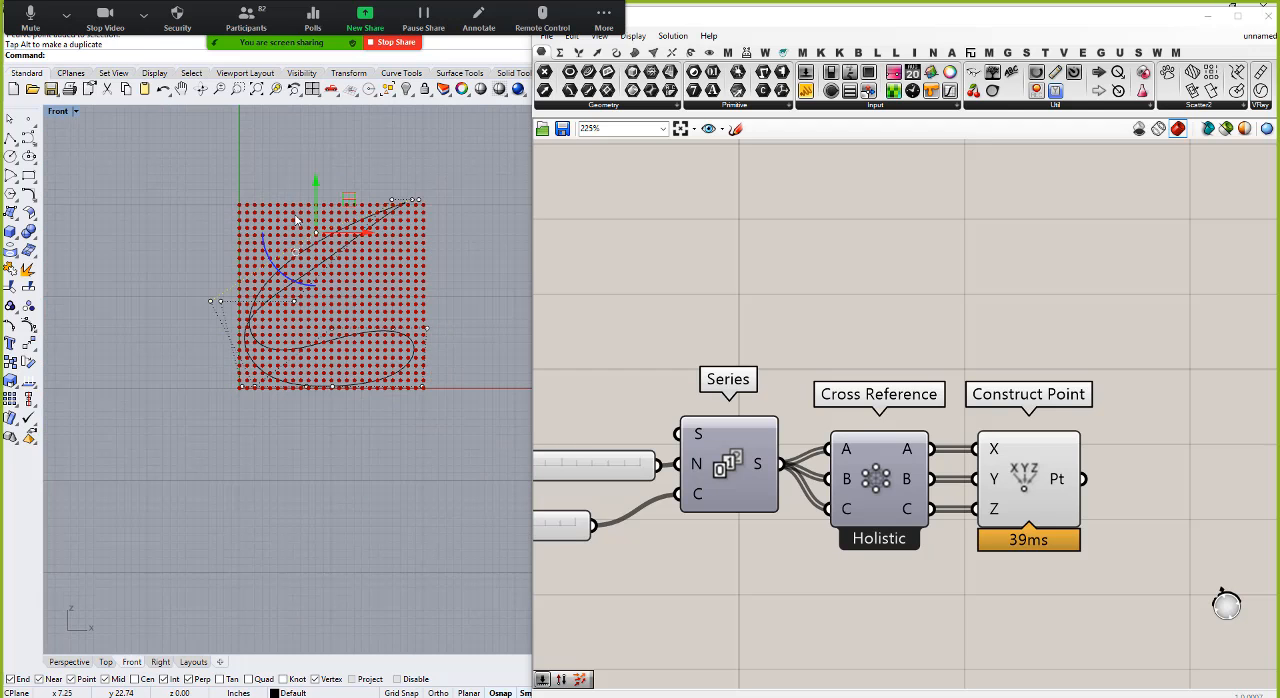
Step: Move another central control point sideways across the cube to widen the curve's upper loop, and return to the Perspective view
left_click(338, 250)
scroll(320, 290, "up", 3)
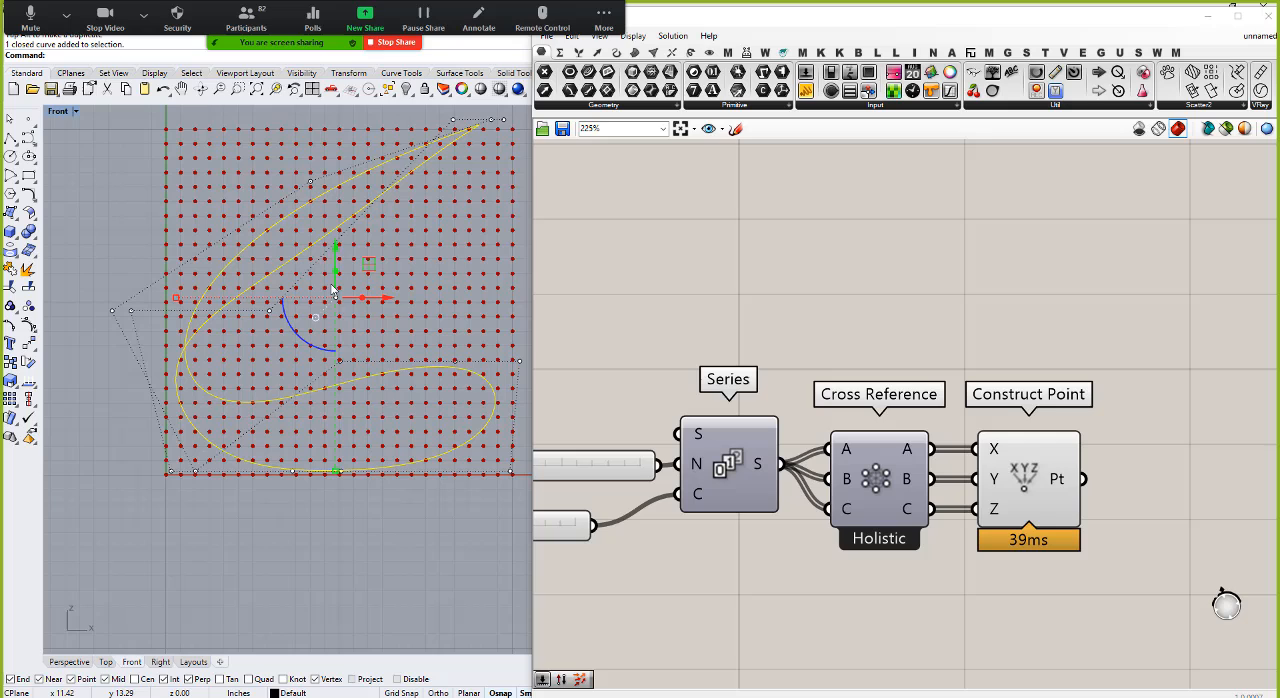
left_click(269, 311)
left_click_drag(269, 311, 433, 332)
left_click(396, 525)
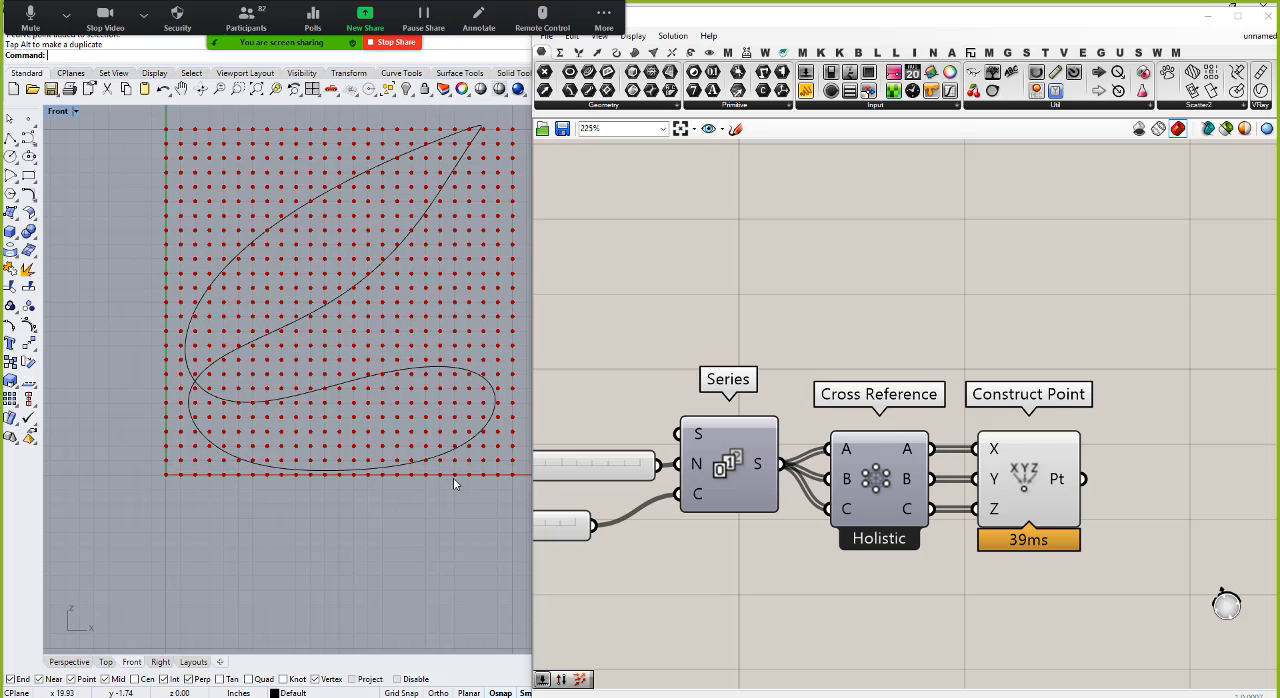
right_click_drag(419, 315, 450, 400)
left_click(69, 662)
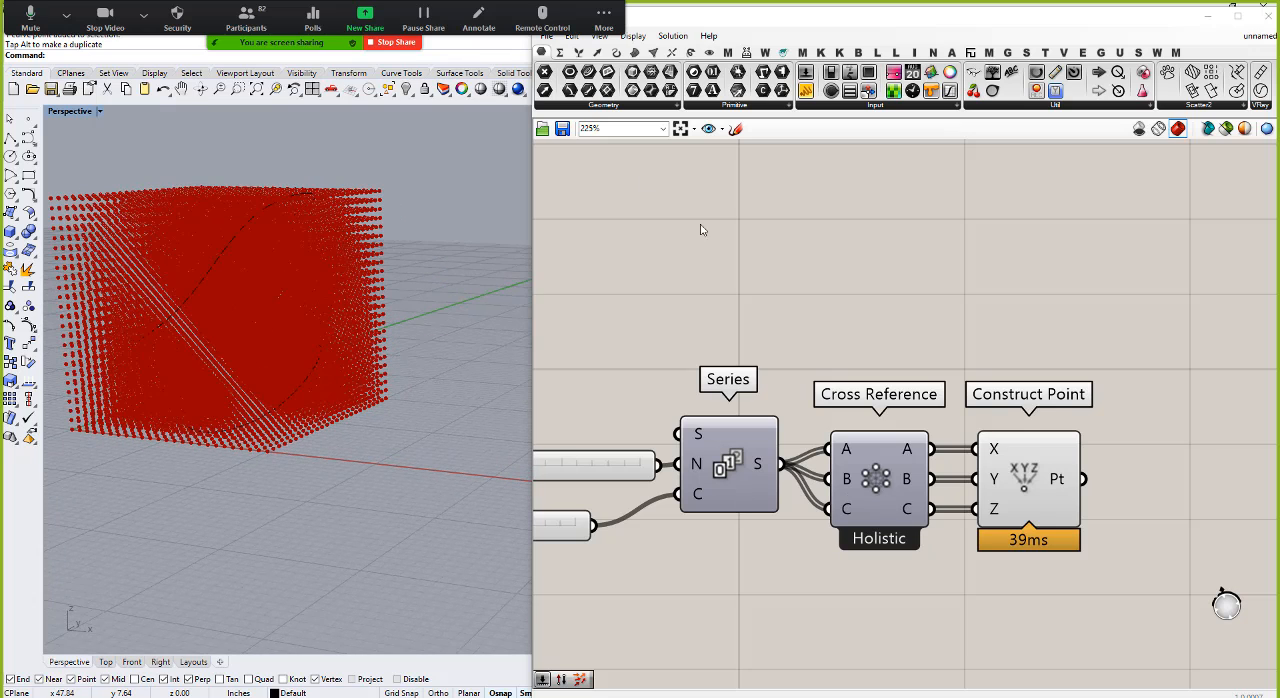
Step: Add a Curve parameter that references the reshaped curve and place it beneath the Construct Point component
left_click(588, 74)
left_click(740, 631)
right_click(741, 632)
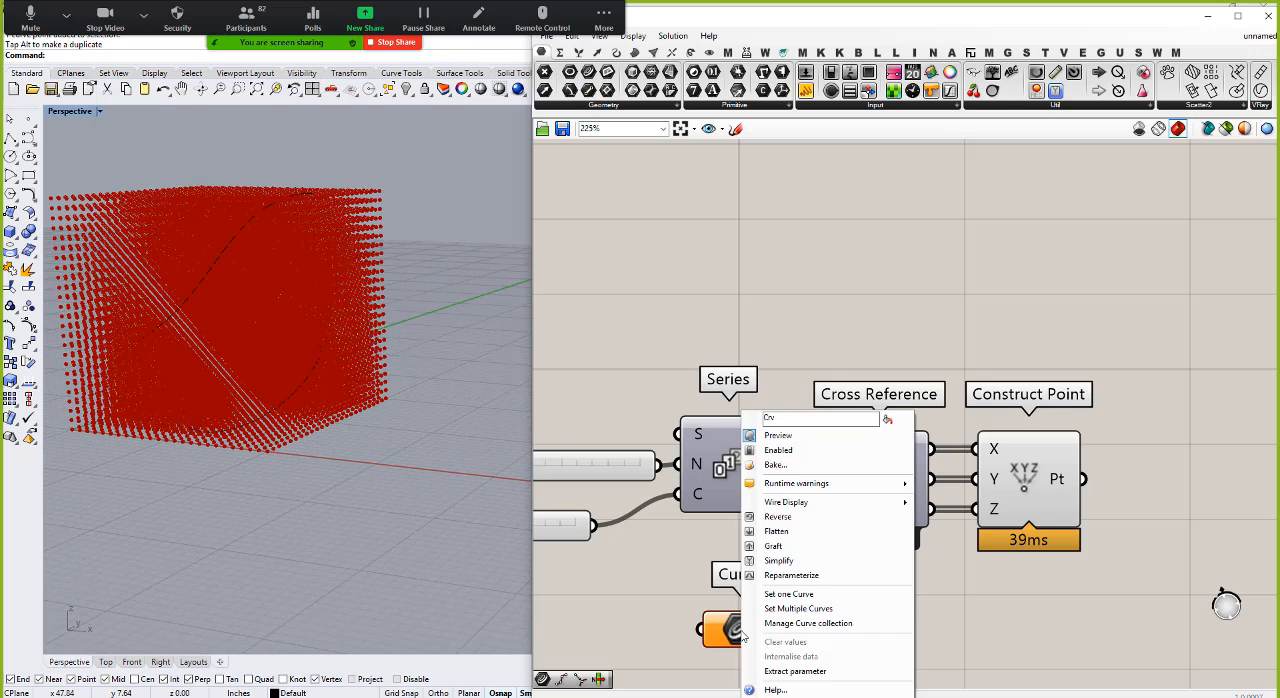
left_click(789, 594)
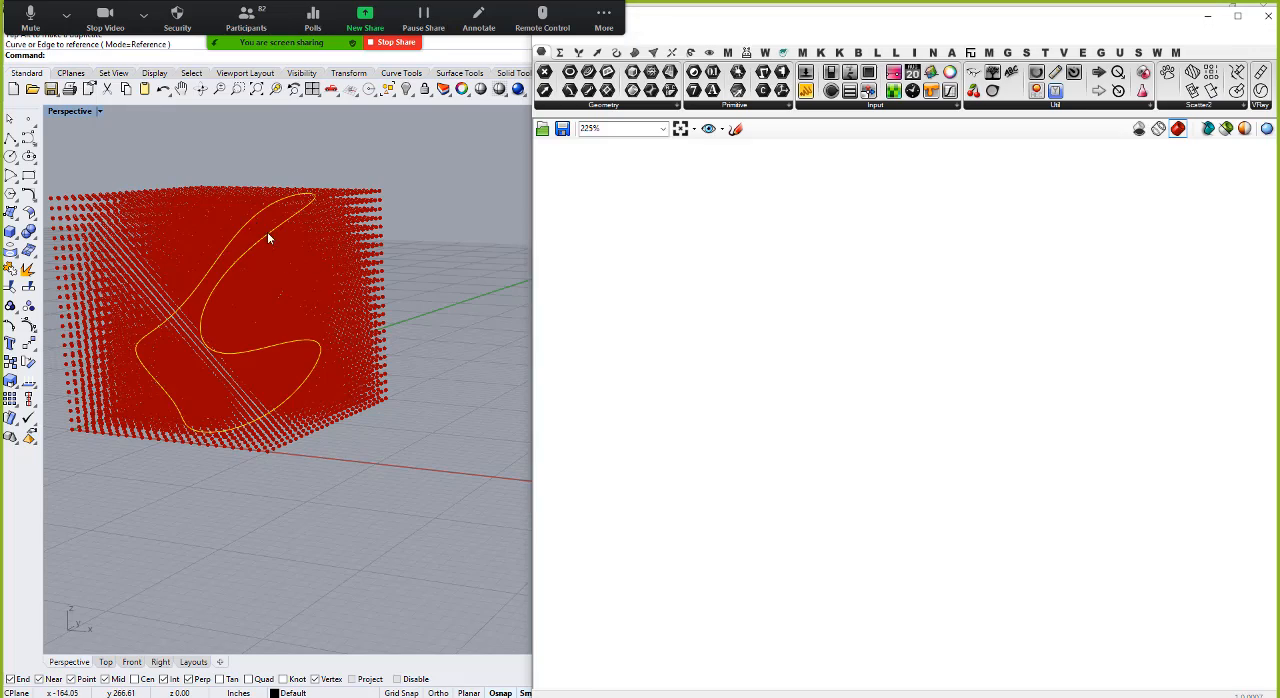
left_click(268, 237)
right_click_drag(246, 200, 407, 206)
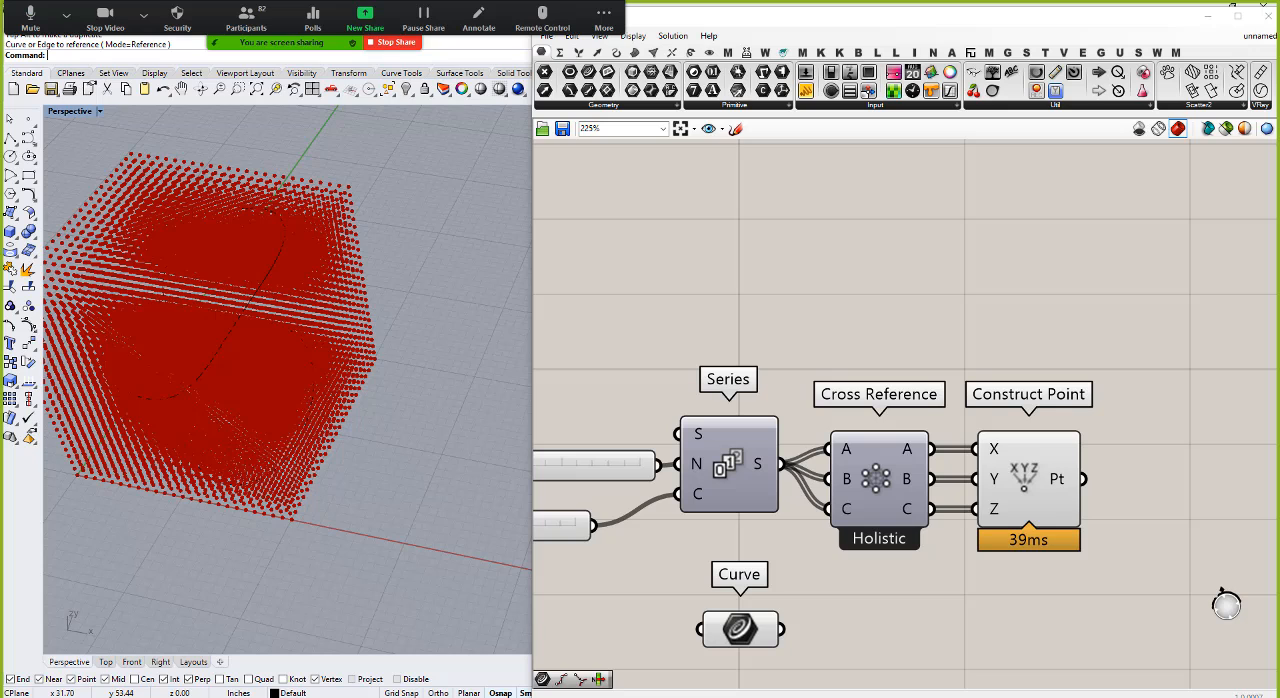
scroll(1170, 646, "down", 3)
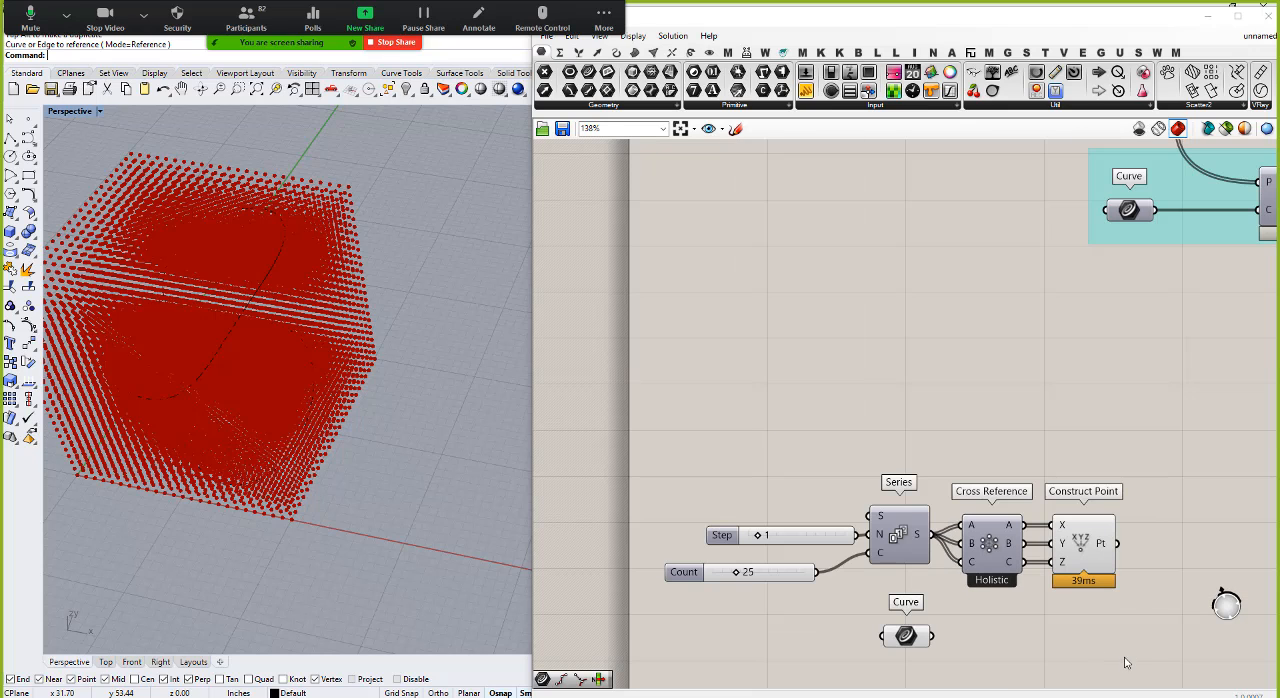
left_click_drag(904, 637, 1085, 638)
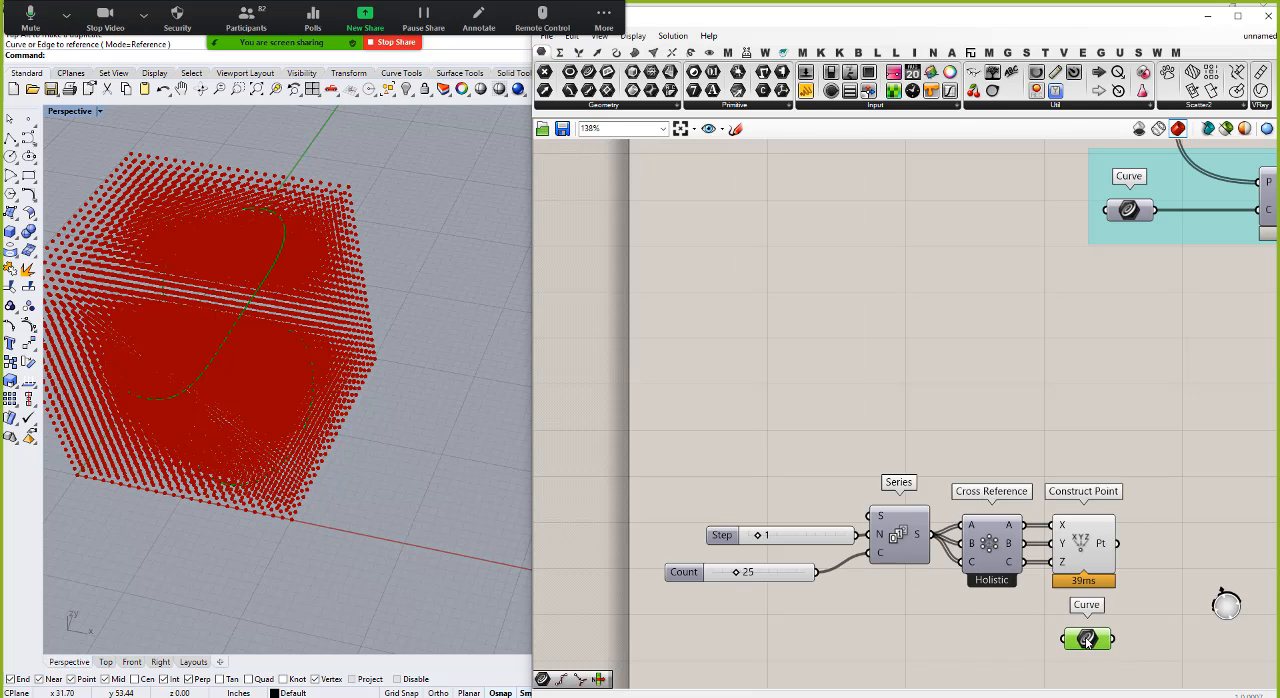
Step: Add a Curve Closest Point component and connect the Curve parameter to C and the constructed points to P
scroll(843, 604, "down", 4)
scroll(1003, 635, "up", 5)
scroll(1001, 636, "up", 2)
double_click(1000, 546)
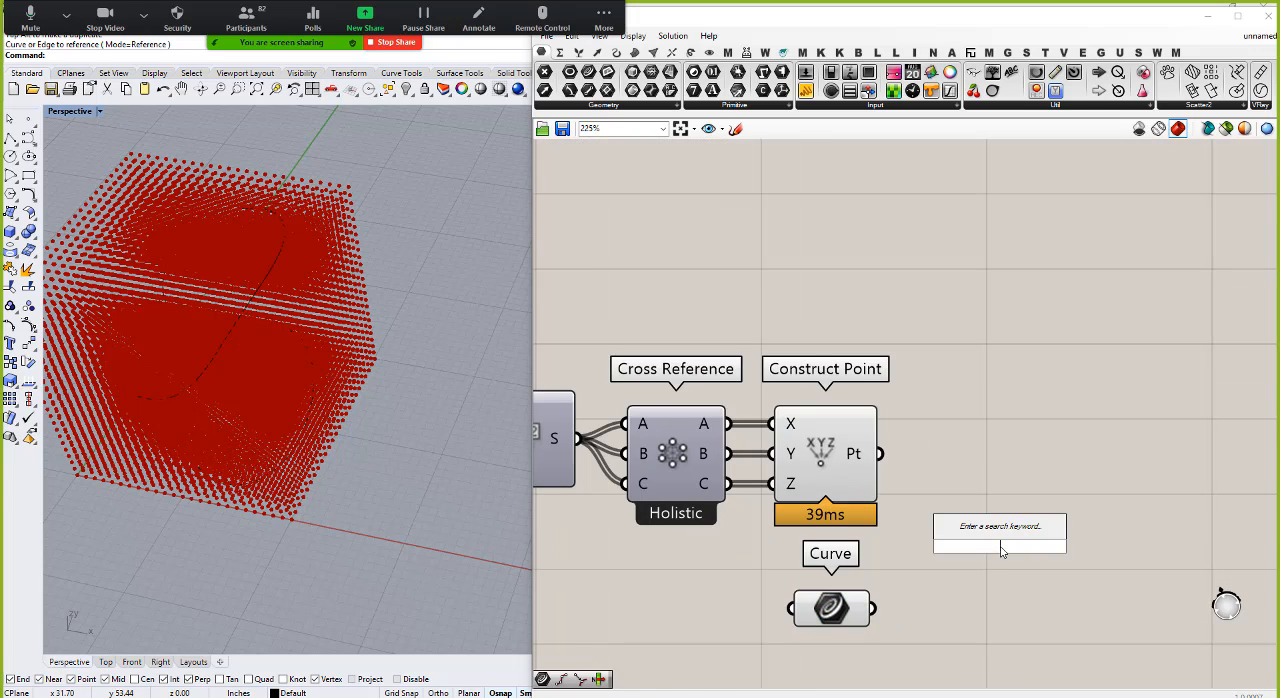
type("curve")
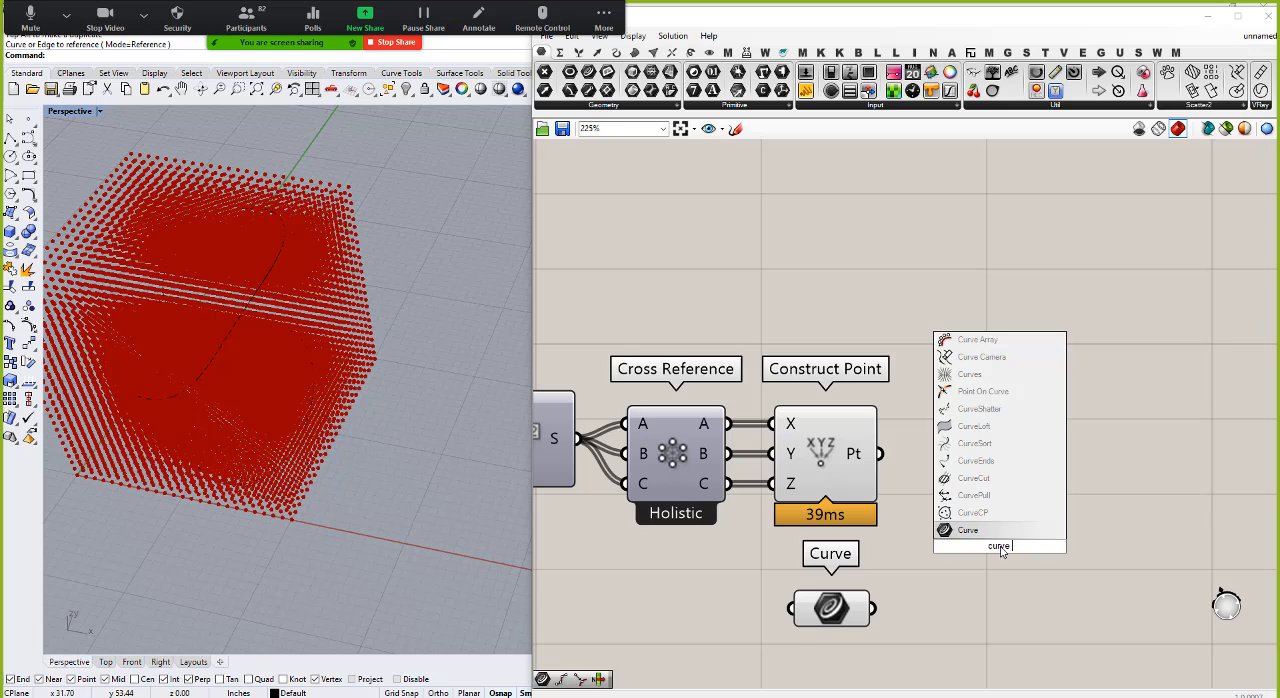
type(" cp")
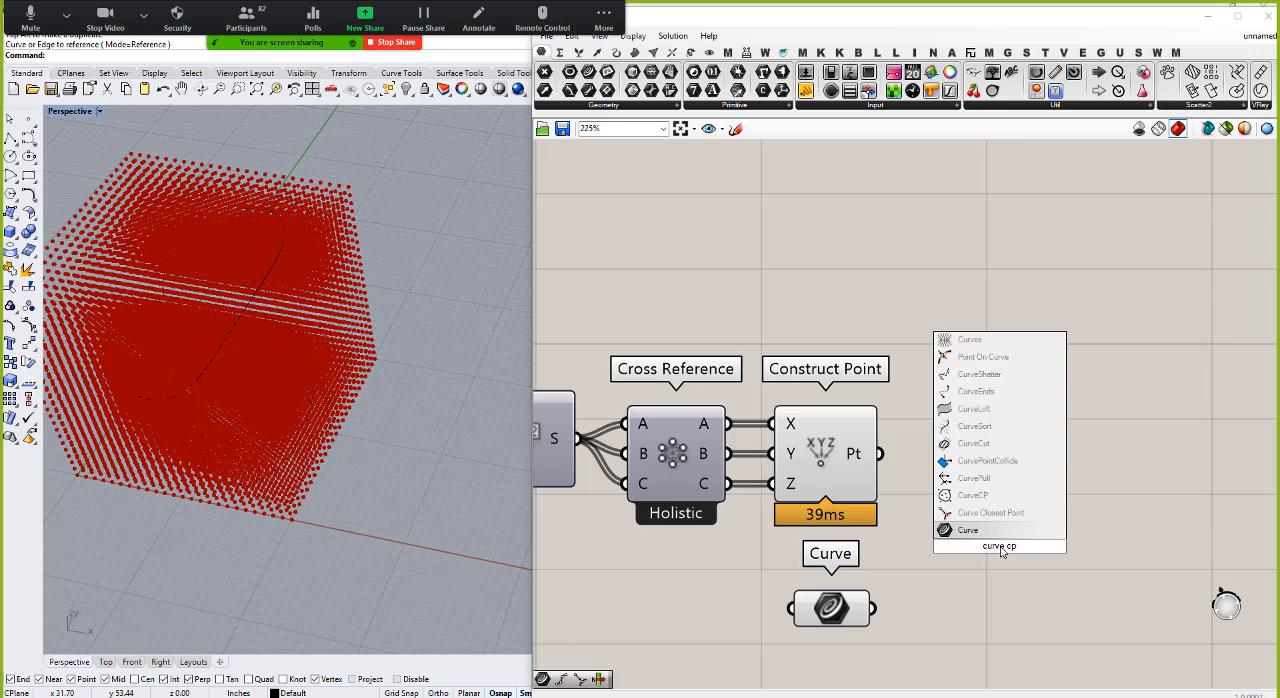
left_click(995, 512)
left_click_drag(873, 608, 947, 568)
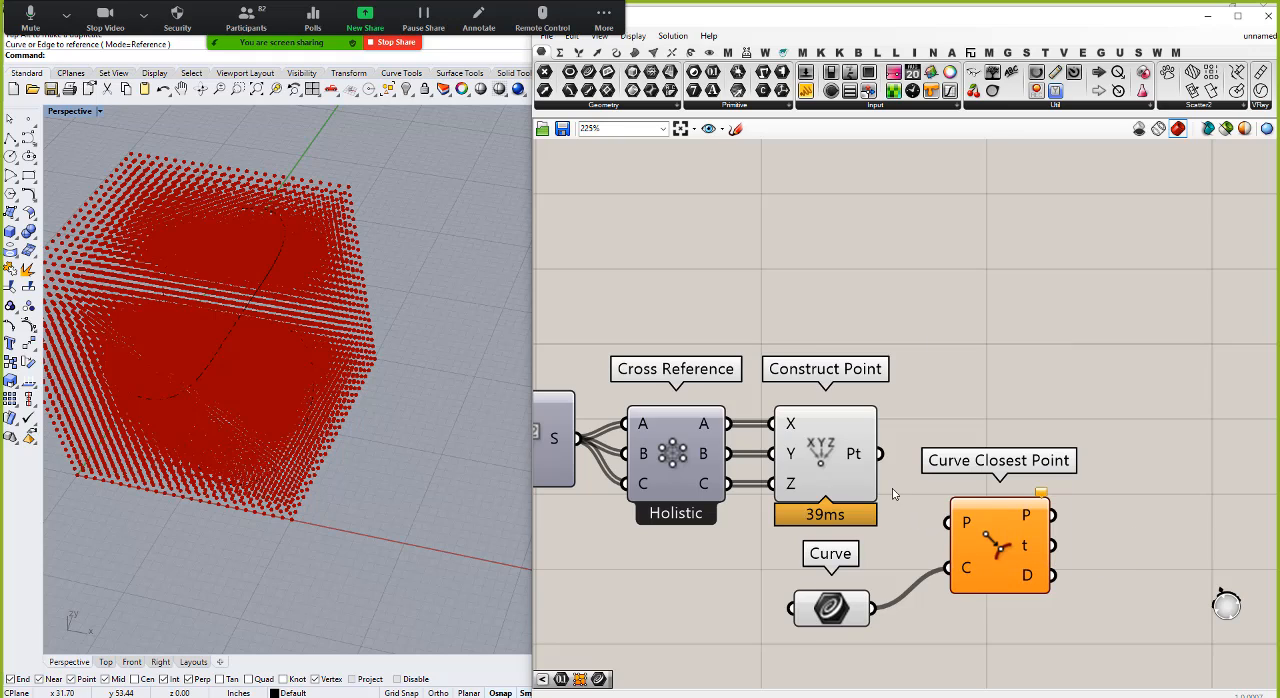
left_click_drag(880, 453, 1018, 549)
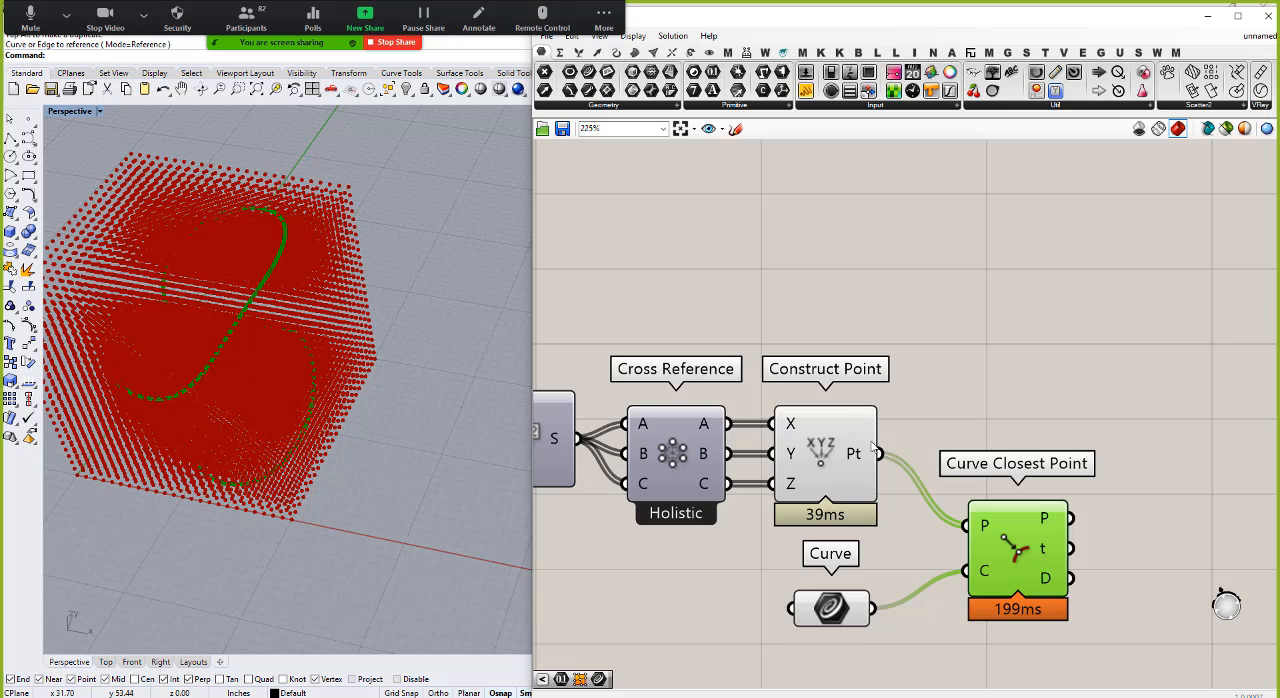
Step: Rearrange the Curve parameter and Curve Closest Point component neatly below the point cube definition
left_click_drag(1004, 525, 1040, 596)
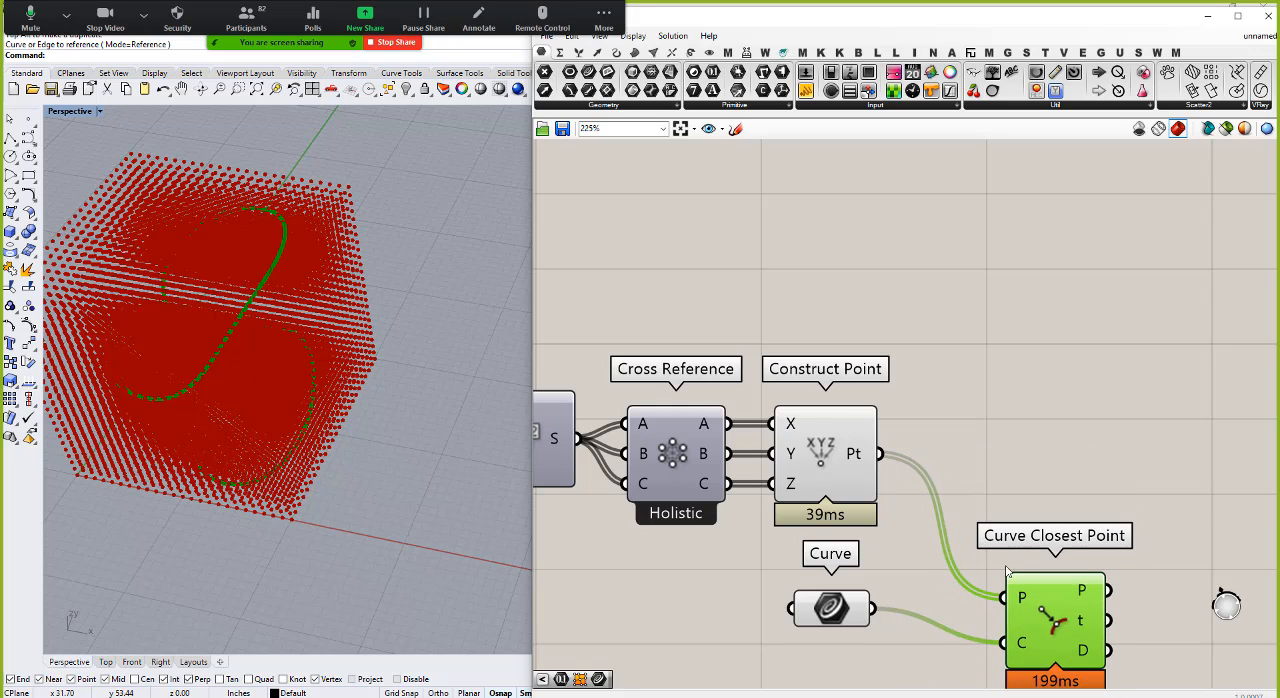
scroll(872, 524, "down", 3)
left_click_drag(850, 574, 846, 614)
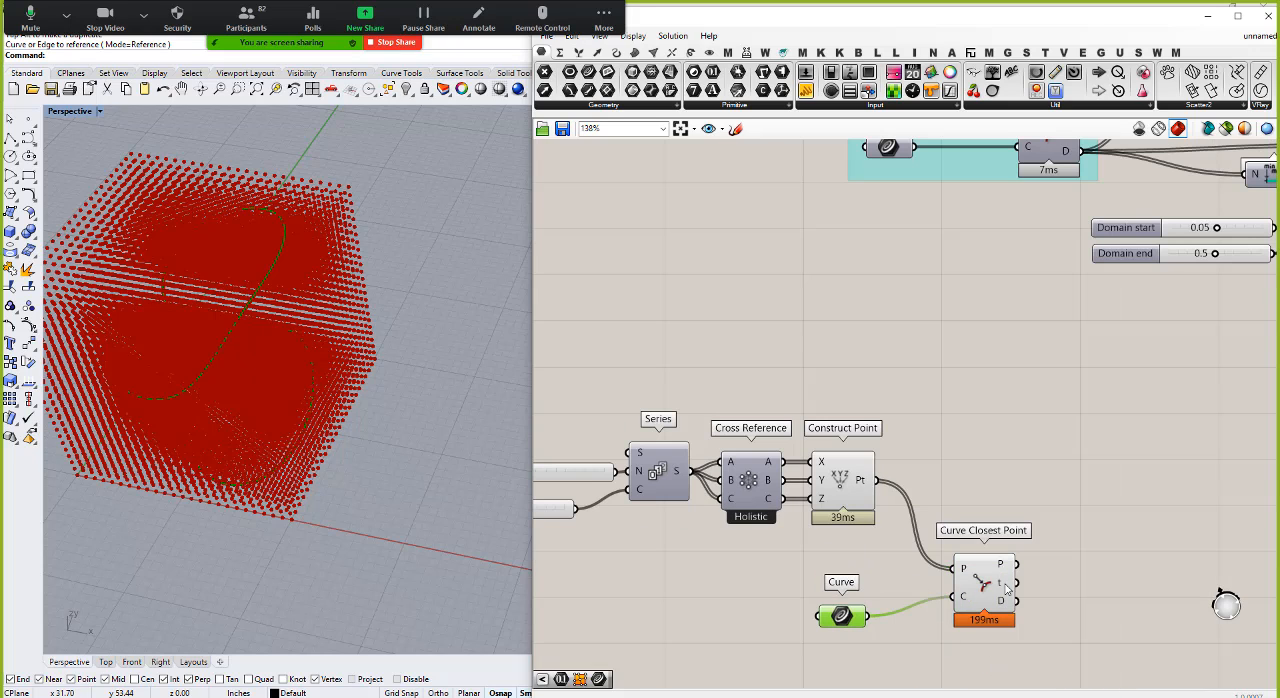
left_click_drag(985, 588, 983, 607)
Step: Turn off the preview of the Curve parameter and the Curve Closest Point component
left_click_drag(1030, 666, 802, 540)
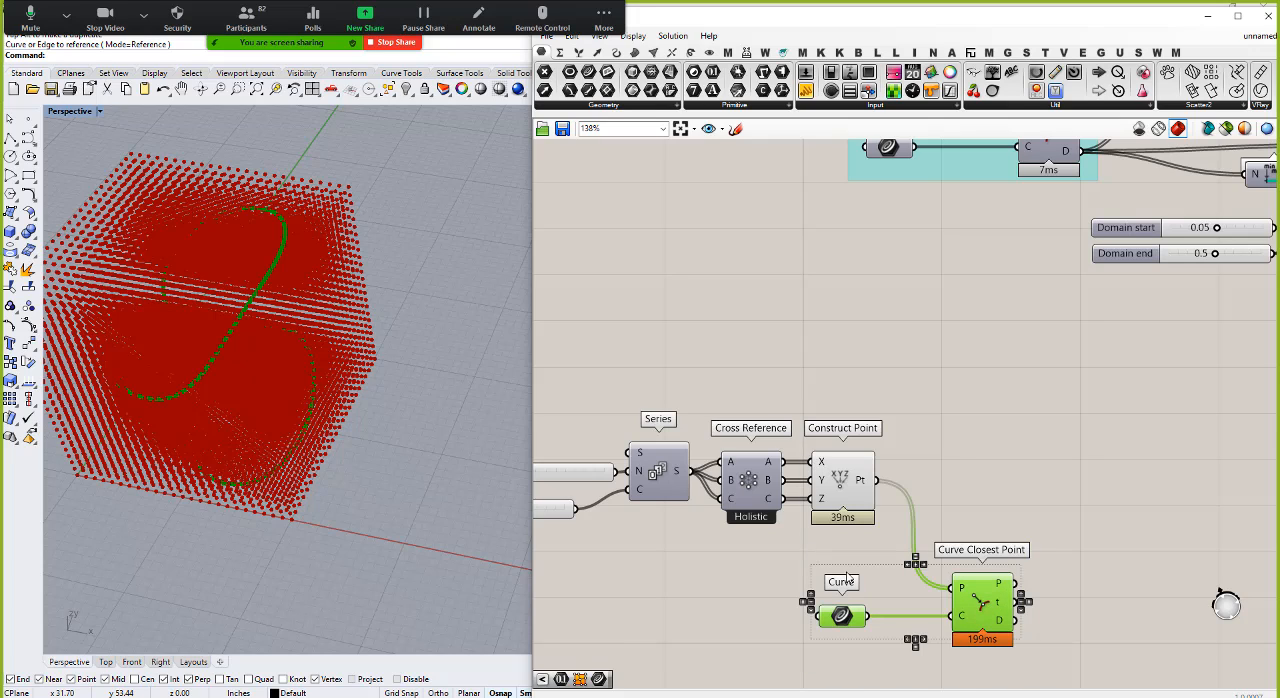
right_click(869, 571)
left_click(903, 512)
left_click(1040, 462)
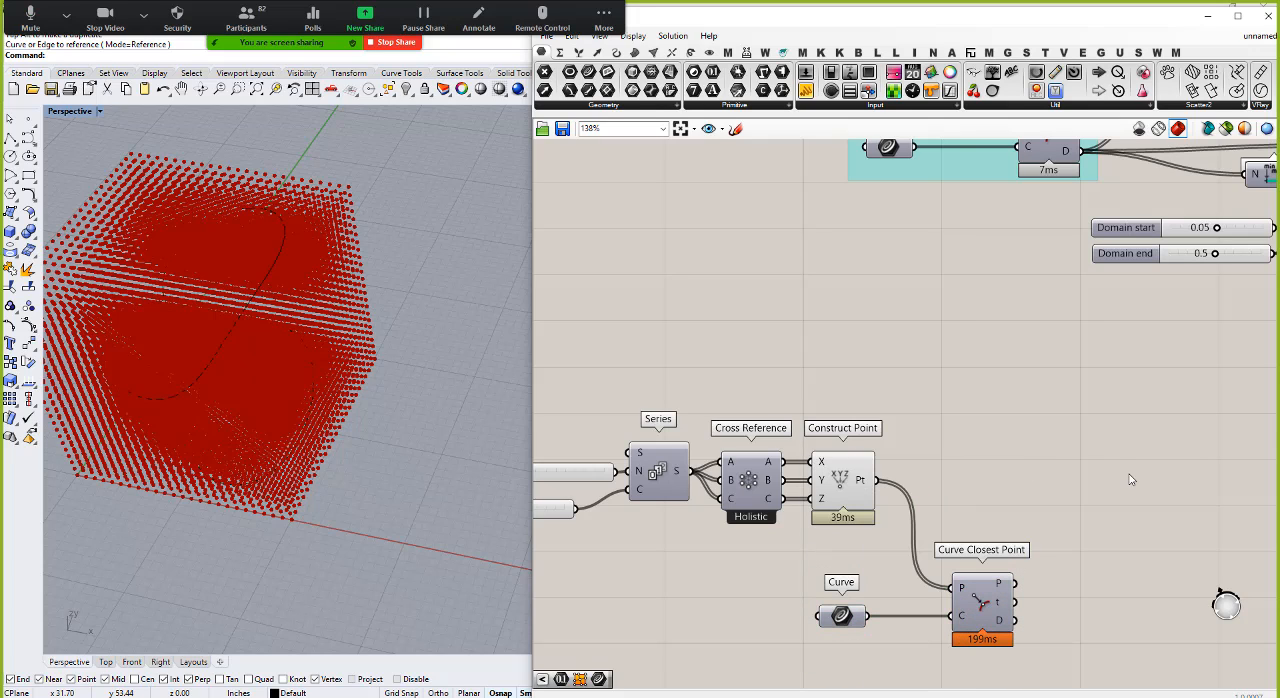
Step: Add a Center Box component, connect the constructed points to its base input, and place it farther along the definition
double_click(1130, 481)
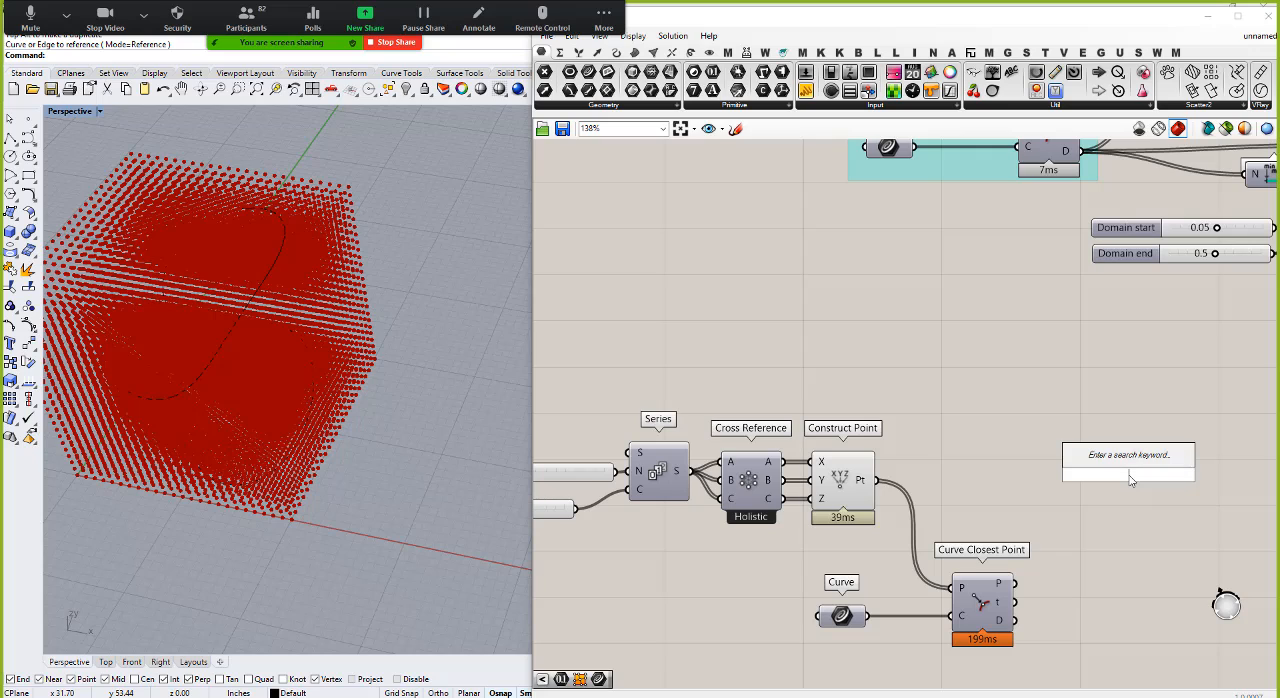
type("box")
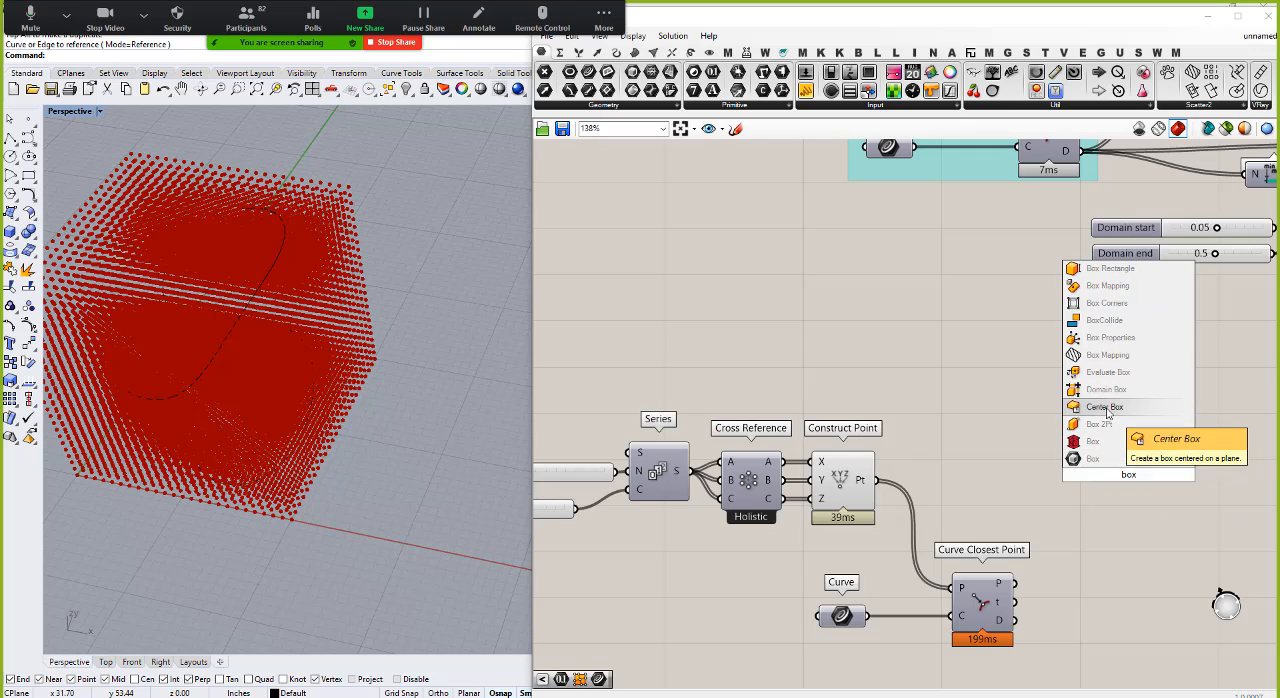
left_click(1100, 440)
scroll(1038, 498, "up", 3)
left_click_drag(818, 477, 1122, 430)
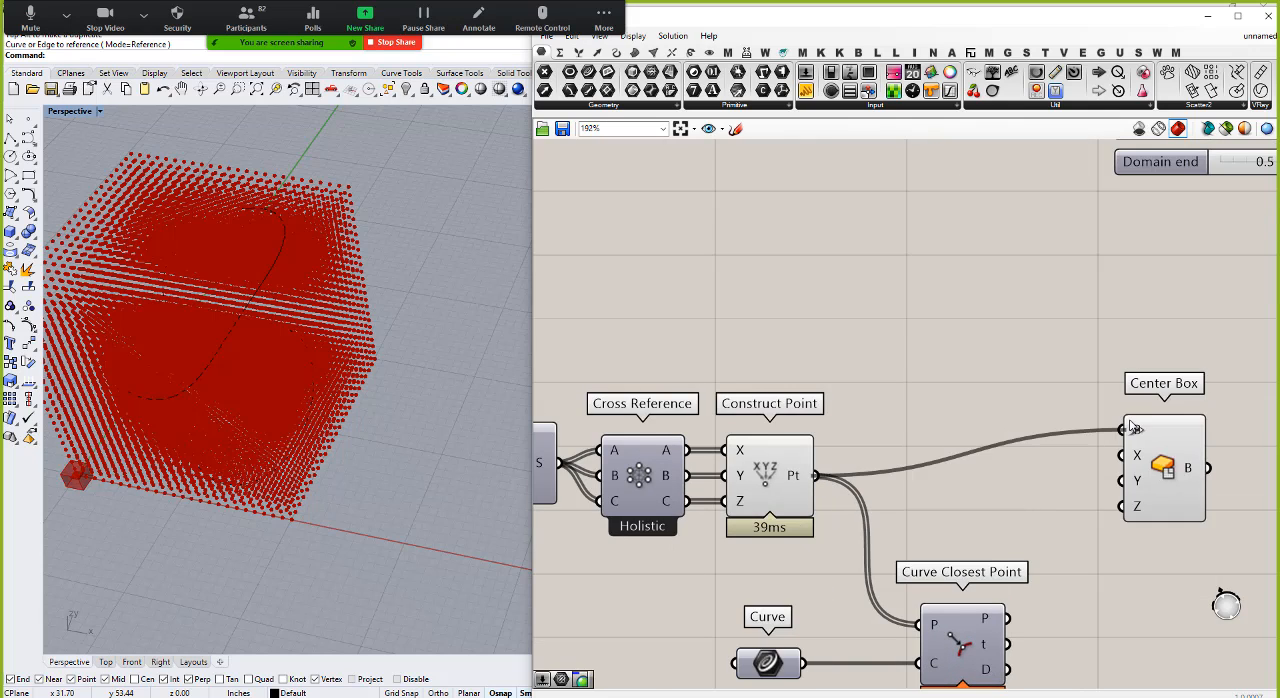
left_click_drag(1163, 481, 1237, 501)
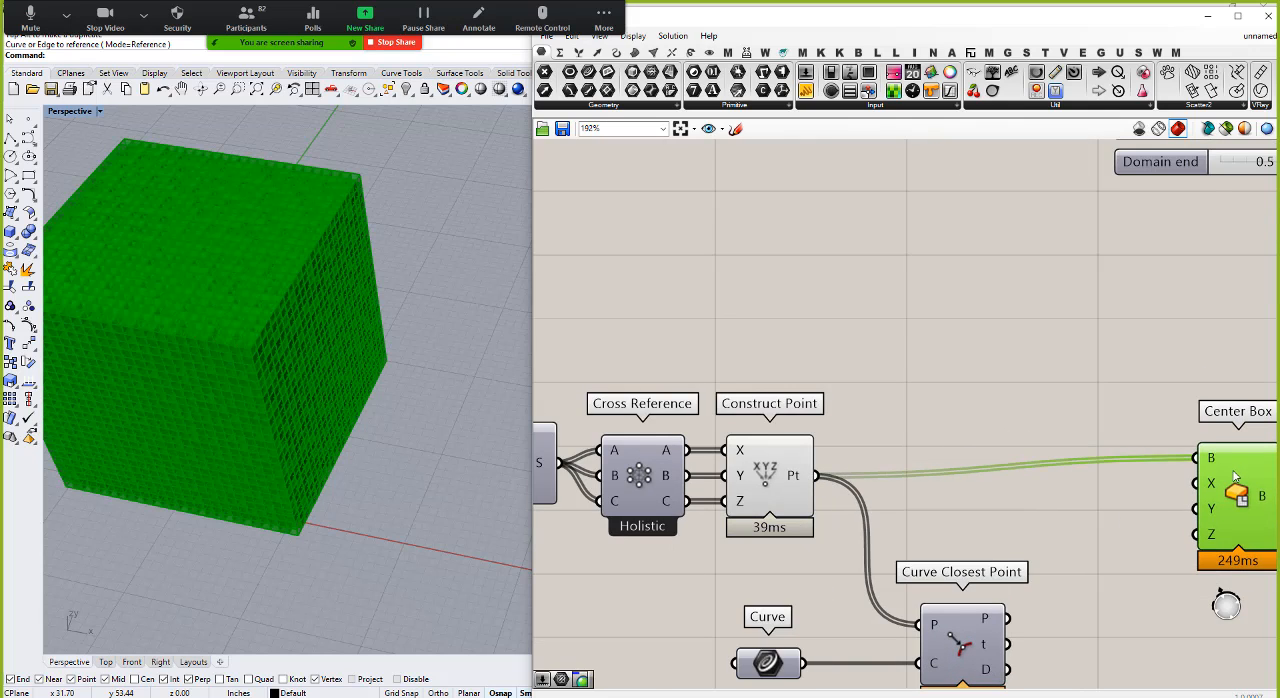
scroll(272, 300, "down", 2)
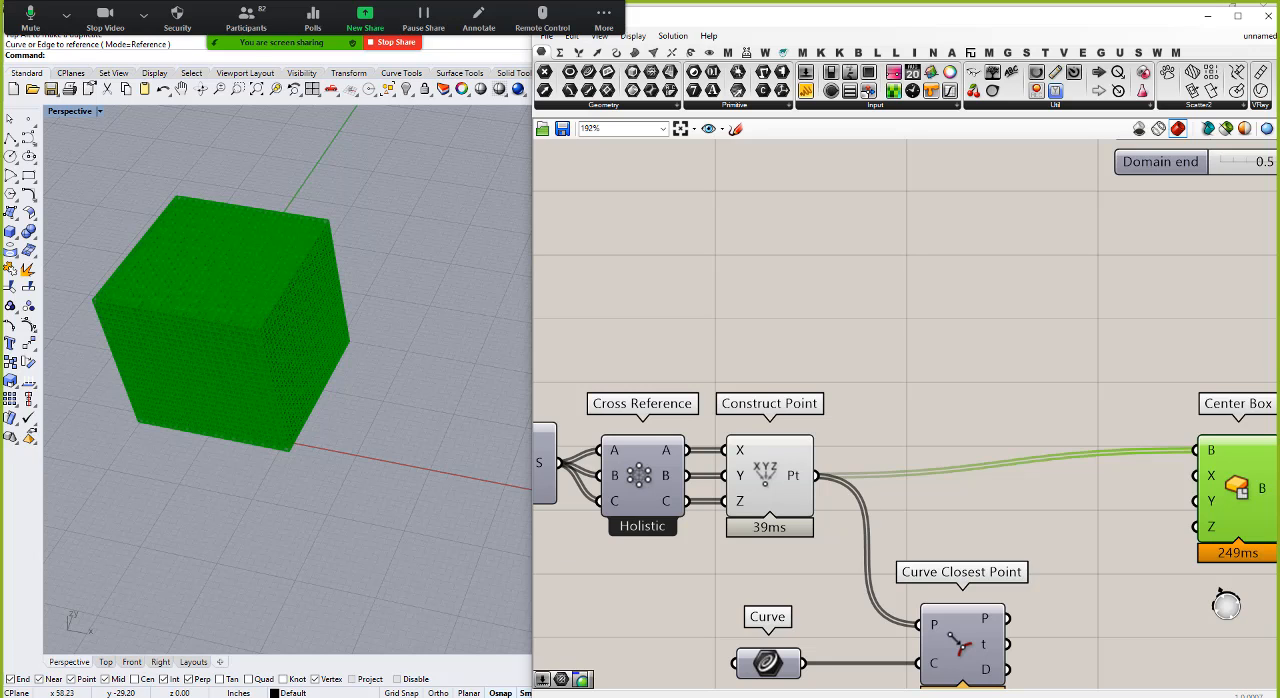
Step: Add a Range component, delete the Series component, and place the Range in front of the Cross Reference
scroll(1046, 370, "down", 5)
scroll(800, 480, "up", 3)
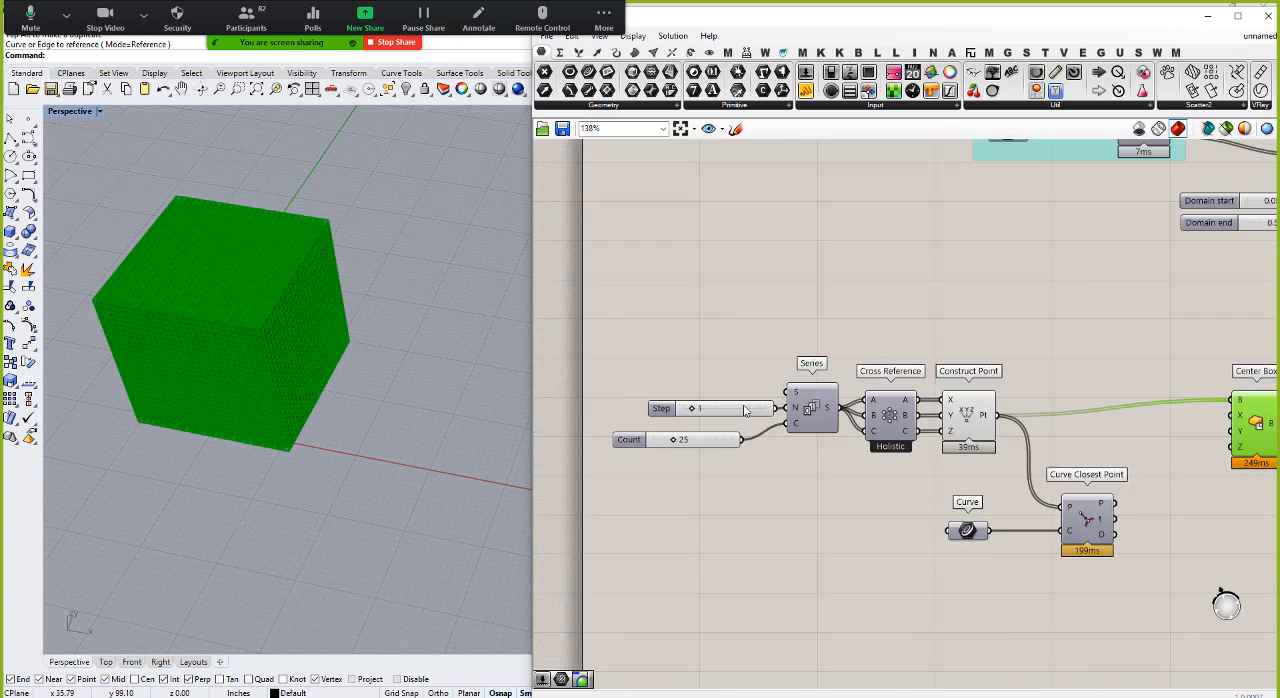
left_click(798, 485)
left_click(825, 441)
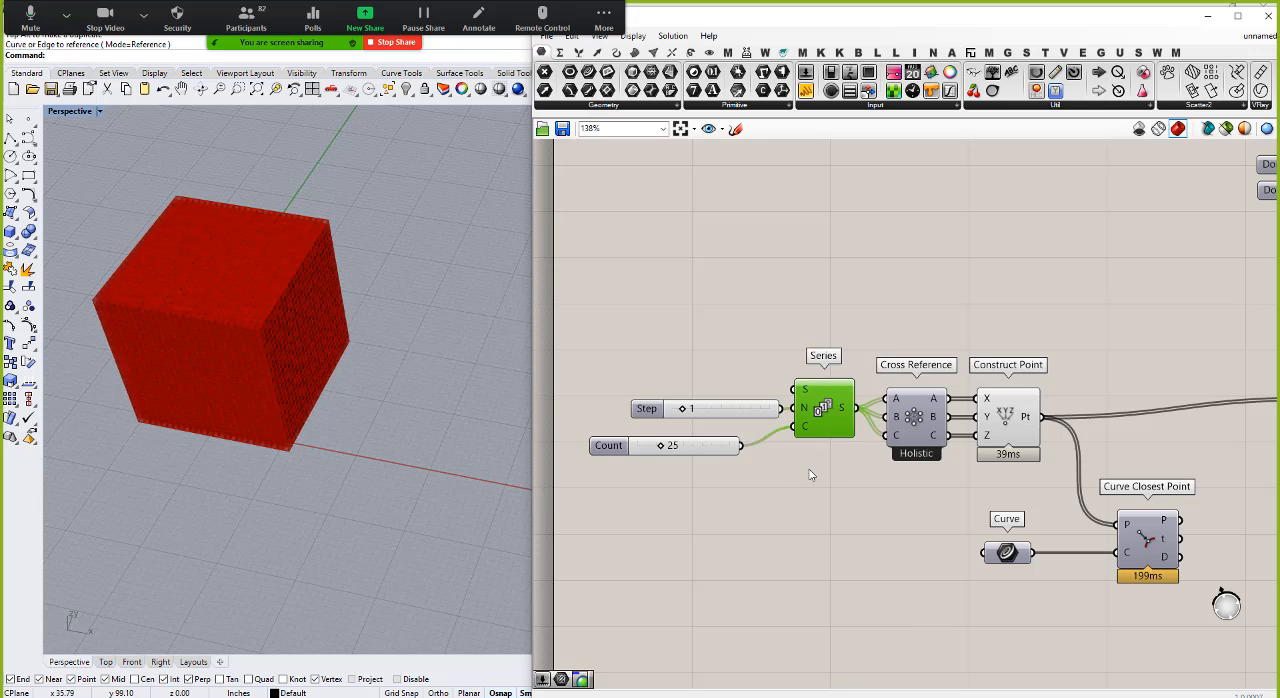
double_click(810, 470)
type("ran")
type("ge")
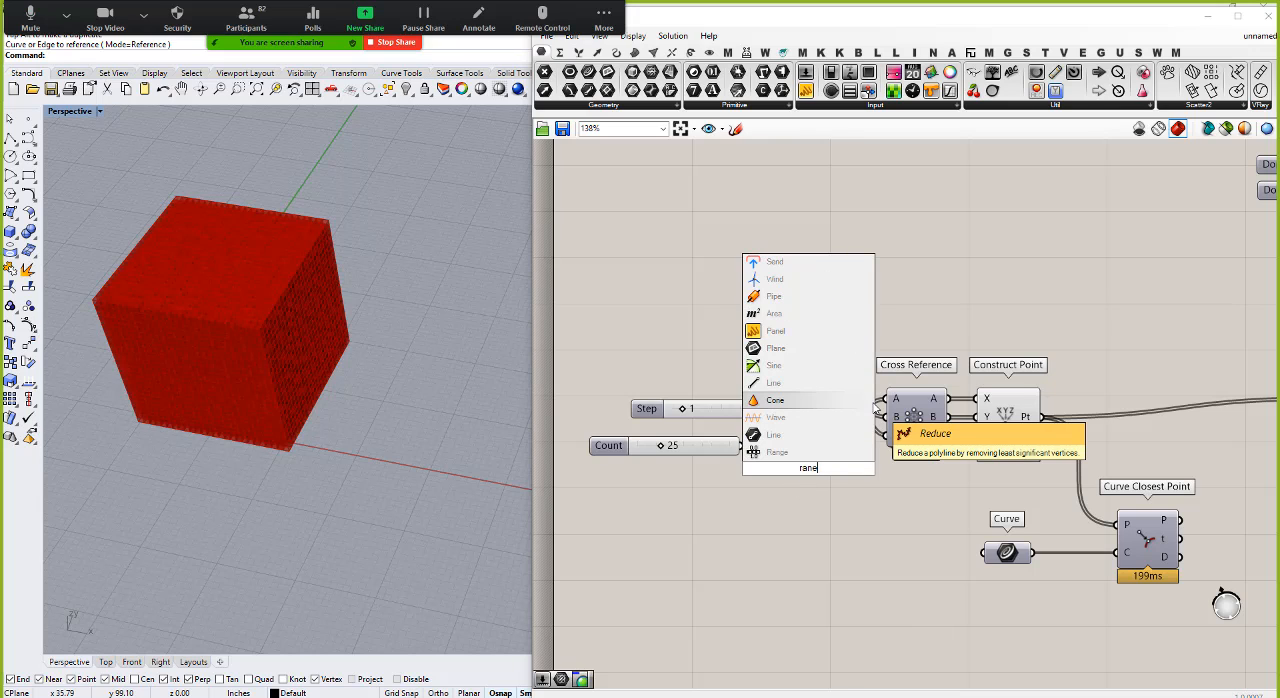
key("Return")
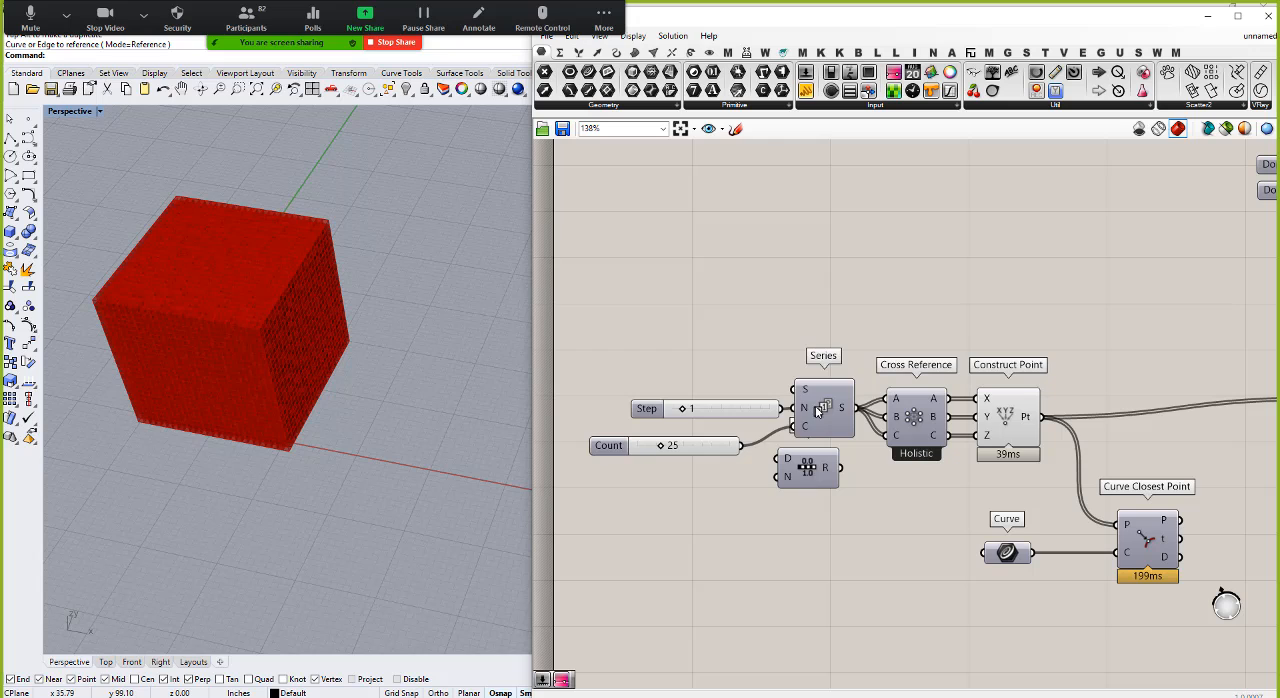
left_click_drag(822, 413, 829, 323)
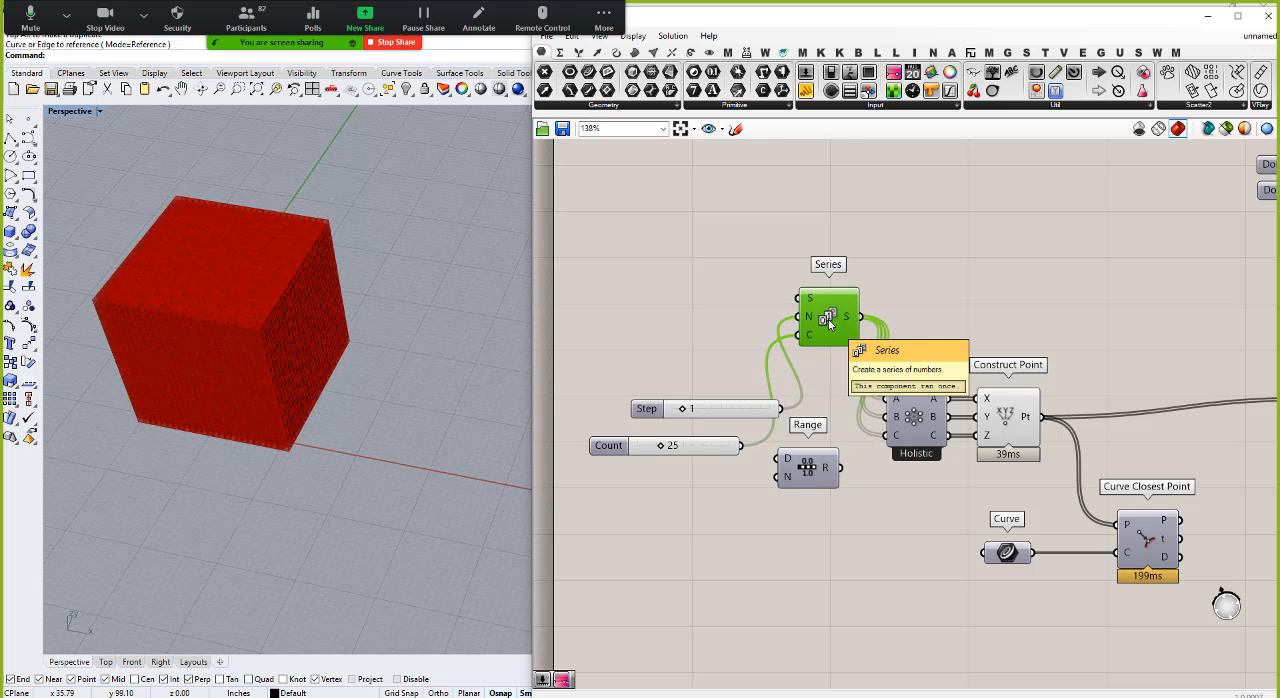
key("Delete")
left_click_drag(818, 478, 838, 466)
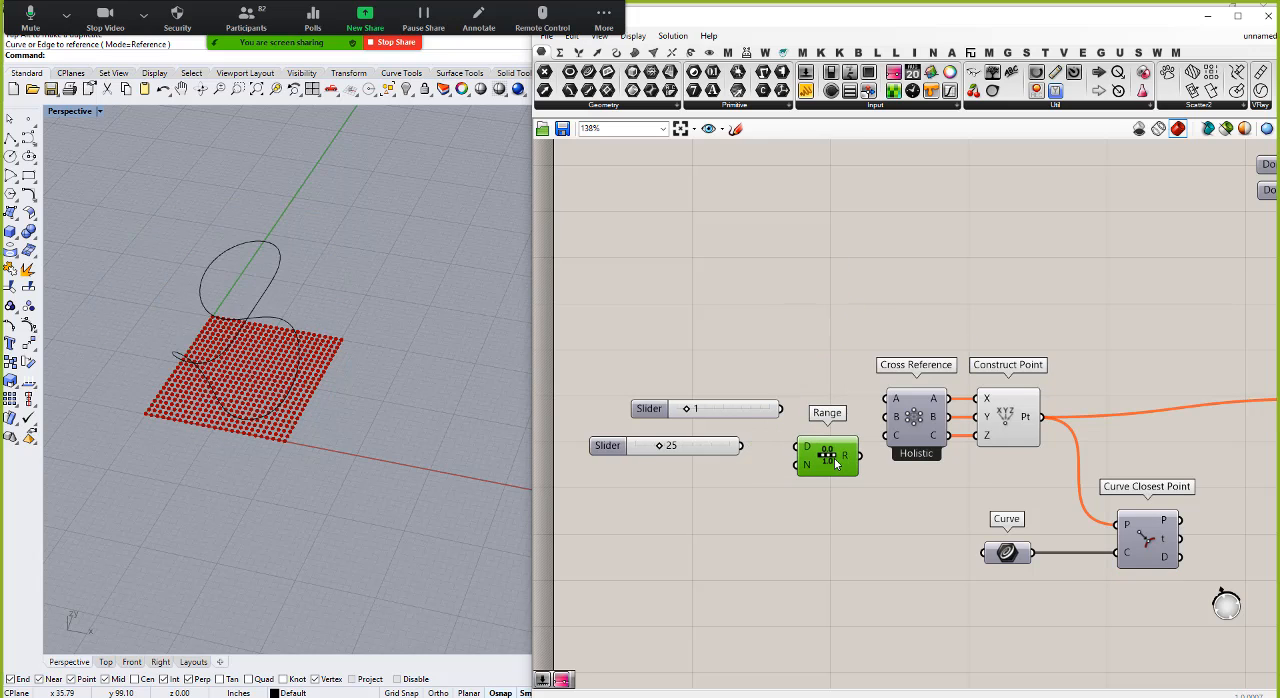
Step: Add a number slider set to 25, connect it to the Range's D input, and move it away from the component
scroll(855, 448, "up", 2)
double_click(669, 497)
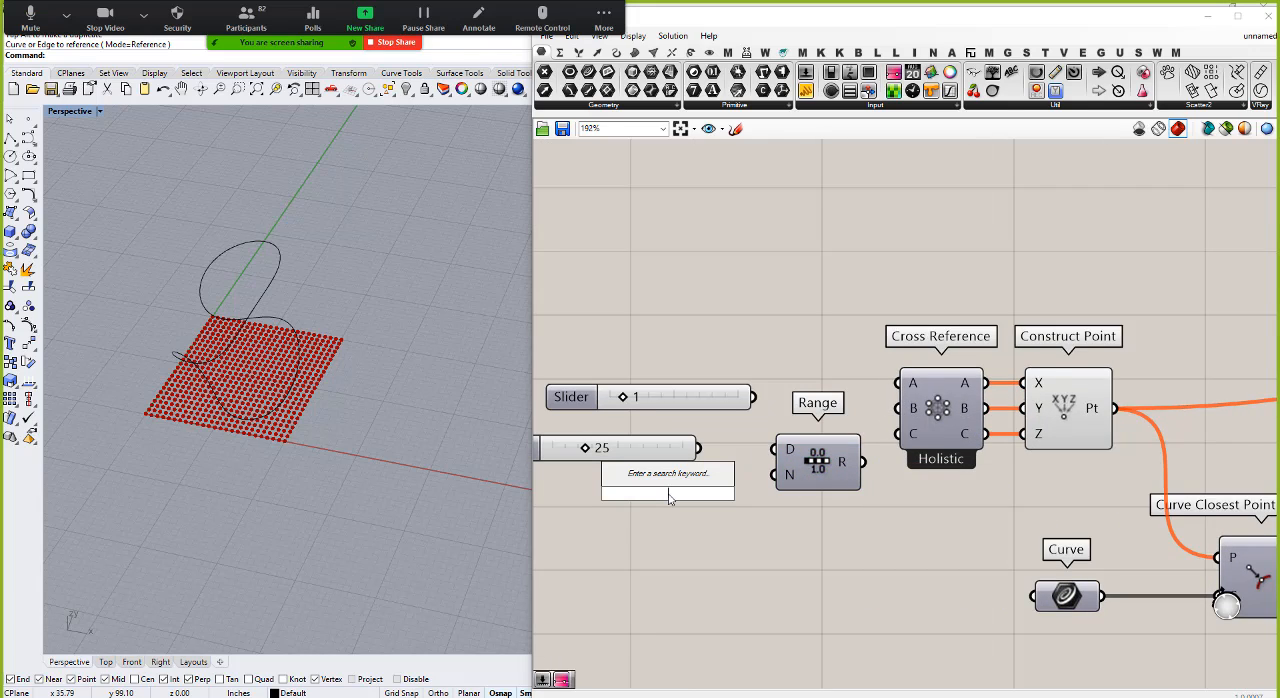
type("25")
key("Return")
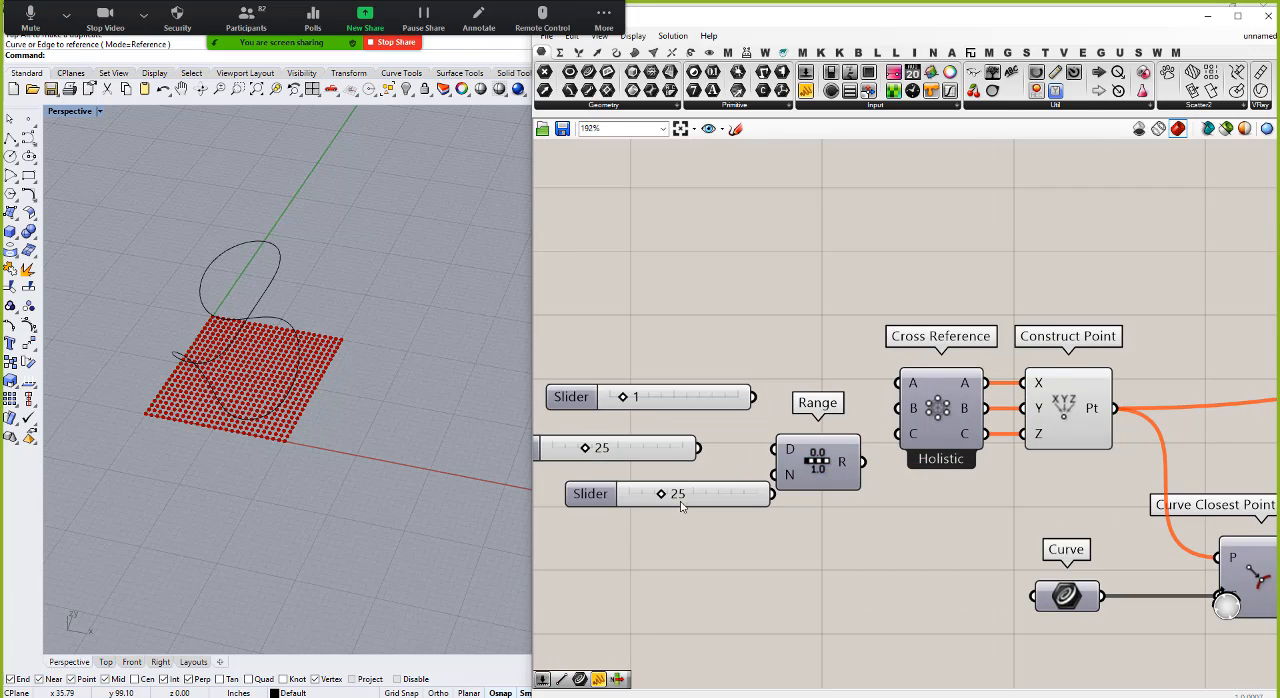
left_click_drag(787, 494, 776, 449)
left_click_drag(728, 493, 642, 496)
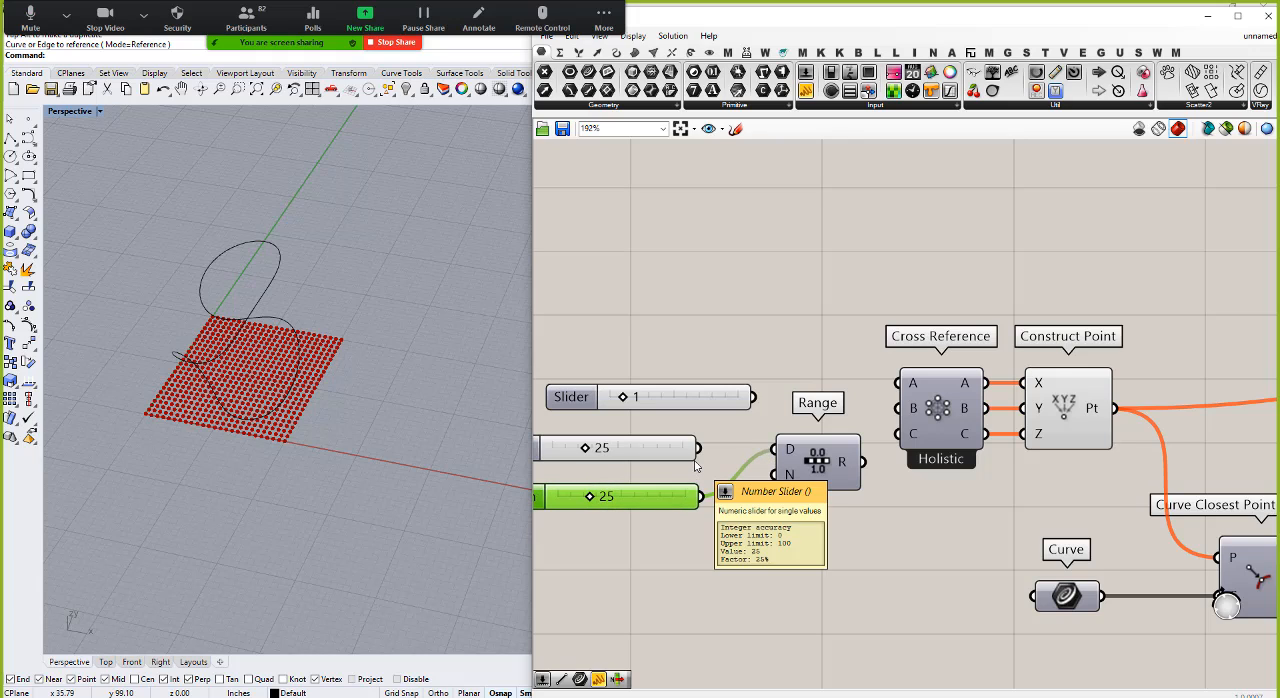
Step: Add a number slider set to 12 and connect it to the Range's N input
left_click(651, 555)
double_click(651, 555)
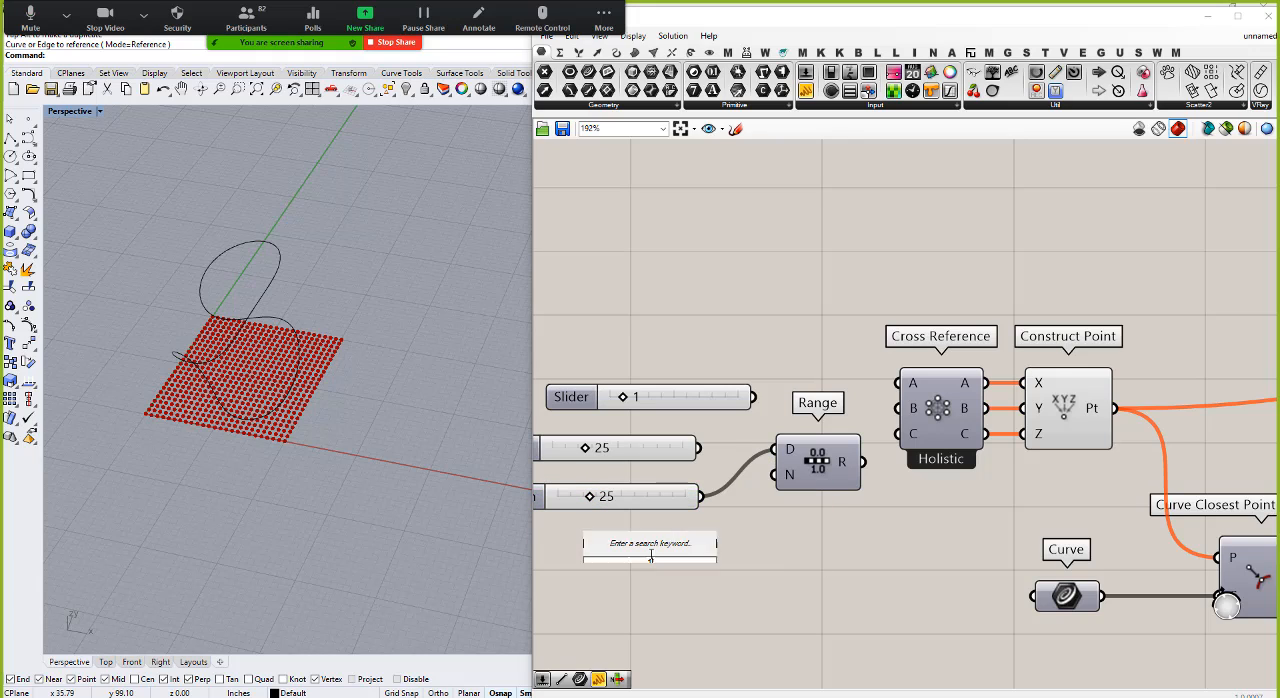
type("12")
key("Return")
left_click_drag(757, 555, 778, 474)
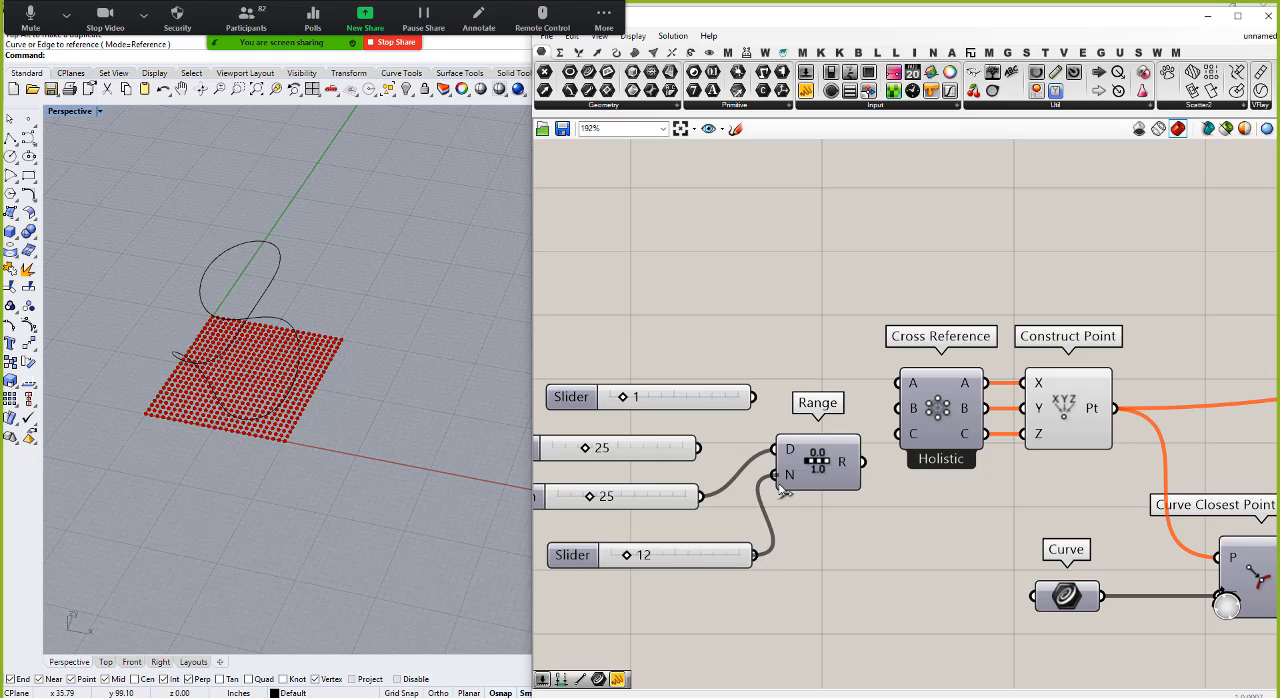
Step: Connect the Range output to the A, B and C inputs of the Cross Reference
left_click_drag(865, 462, 898, 384)
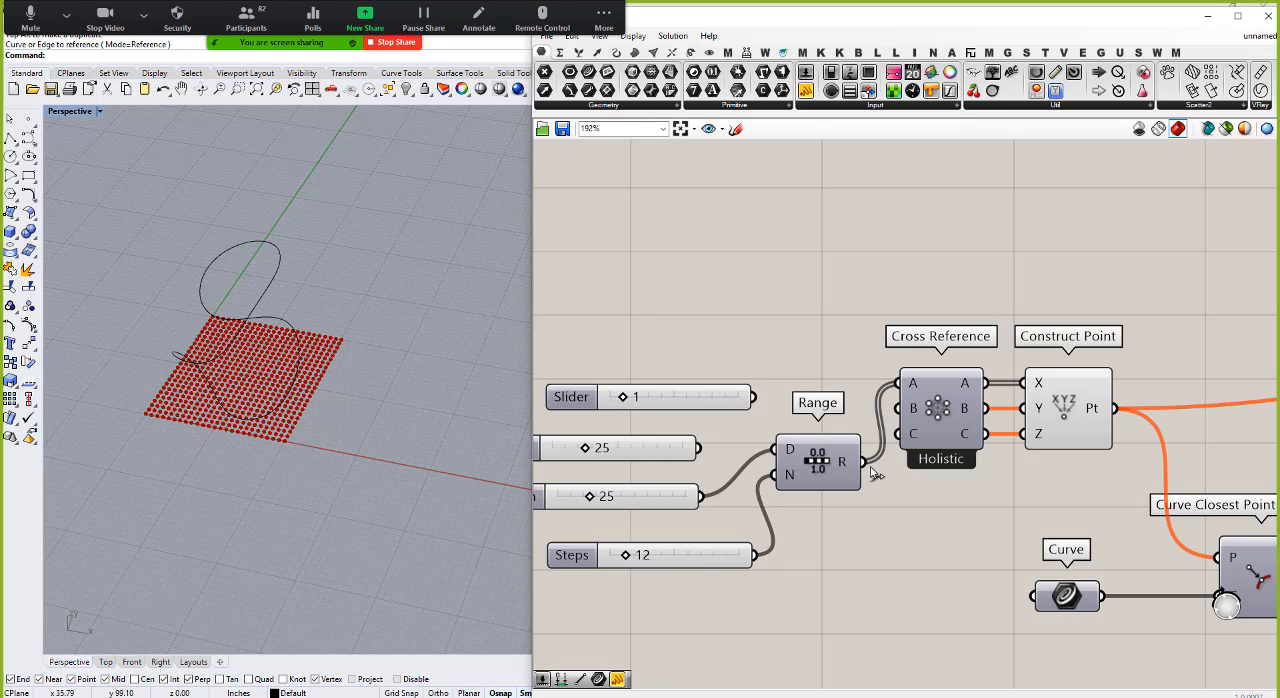
left_click_drag(865, 462, 898, 408)
left_click_drag(865, 462, 896, 434)
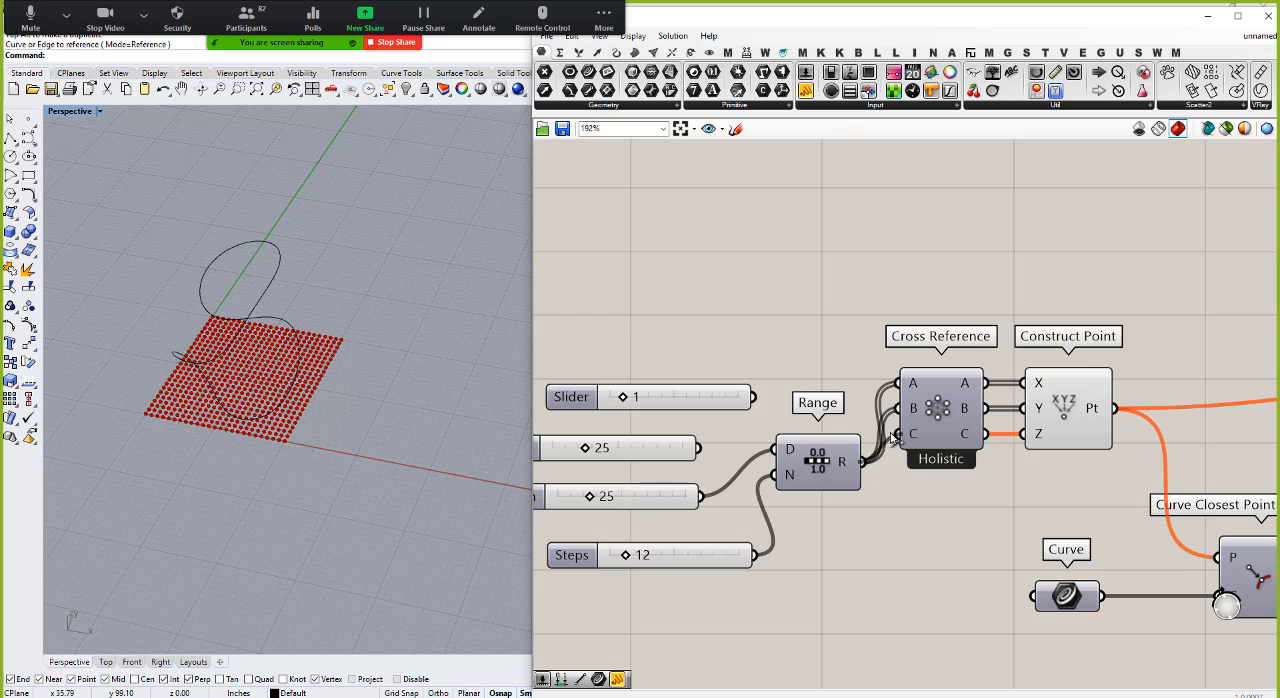
Step: Try the Domain slider at 23 and set it back to 25
right_click_drag(277, 386, 330, 300)
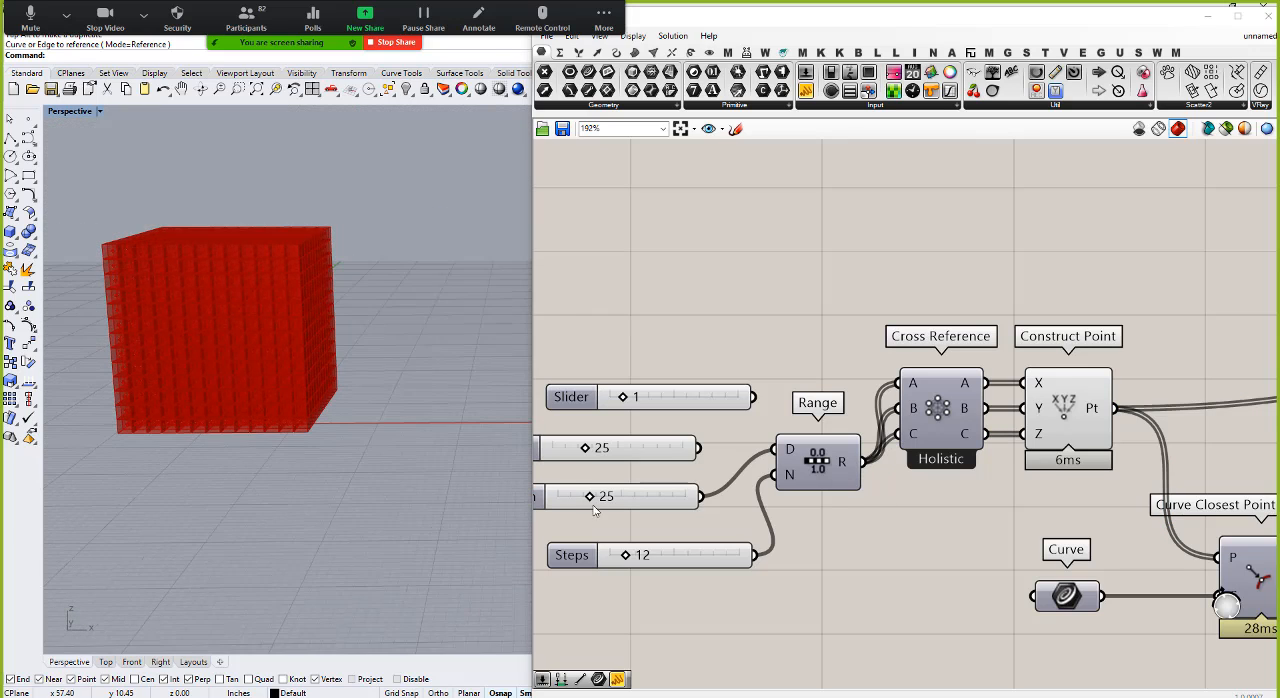
mouse_move(590, 497)
left_mouse_down()
mouse_move(625, 500)
mouse_move(596, 505)
left_mouse_up()
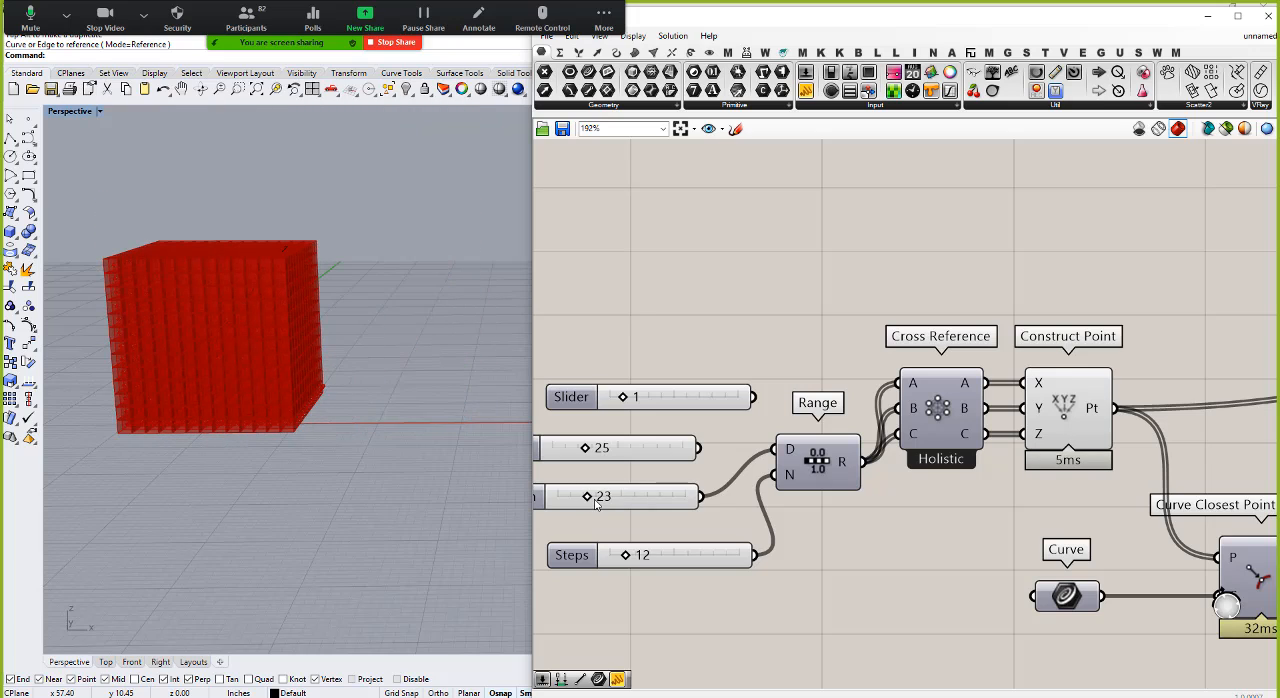
double_click(596, 505)
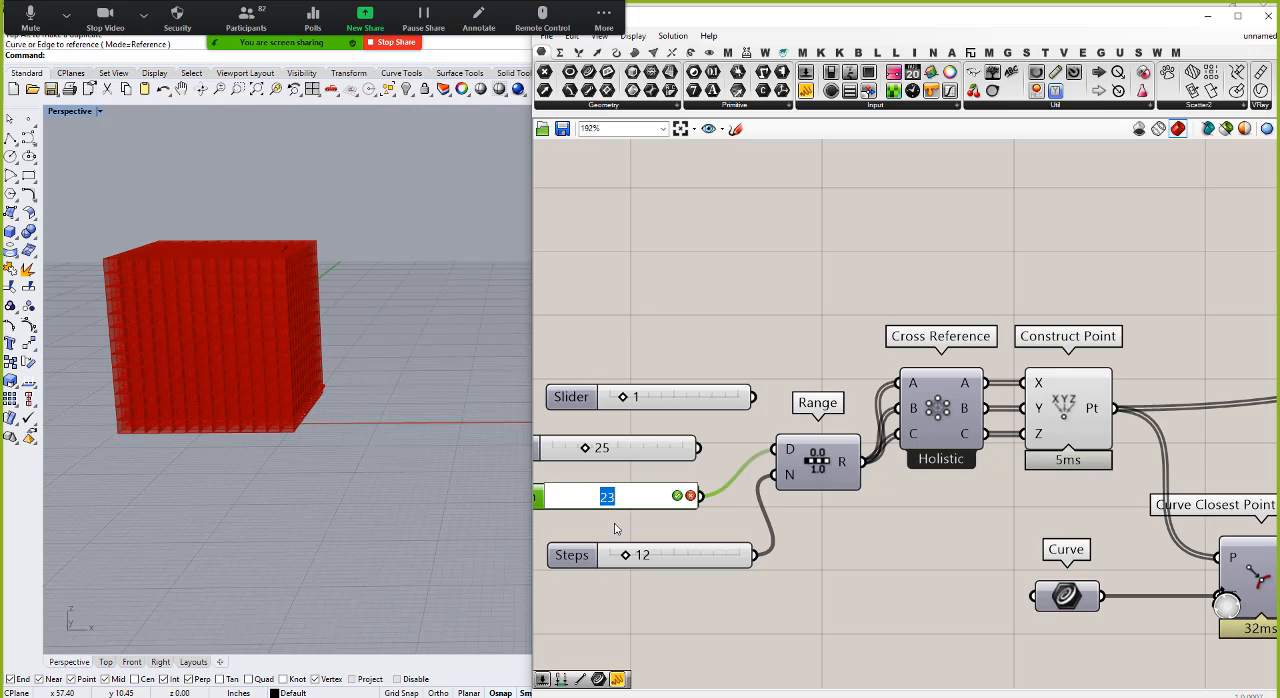
type("25")
key("Return")
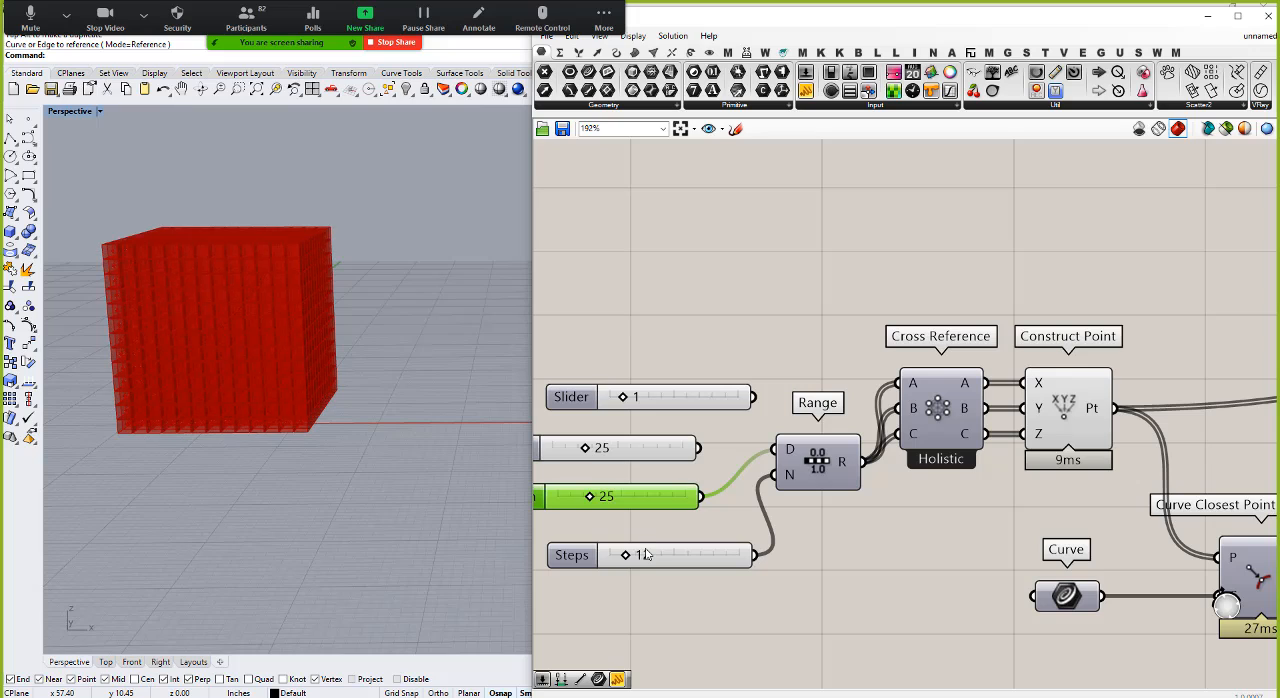
Step: Try the Steps slider at 6 and set it back to 12
mouse_move(645, 558)
left_mouse_down()
mouse_move(686, 557)
mouse_move(634, 557)
left_mouse_up()
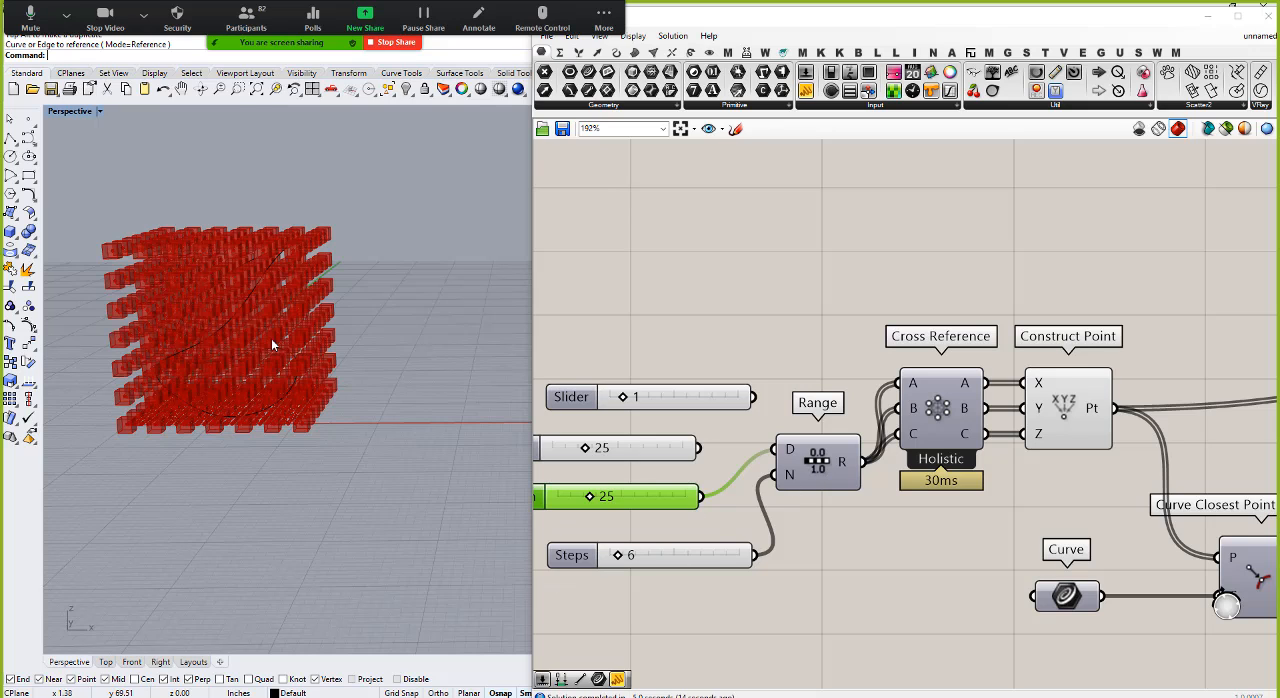
scroll(643, 560, "up", 3)
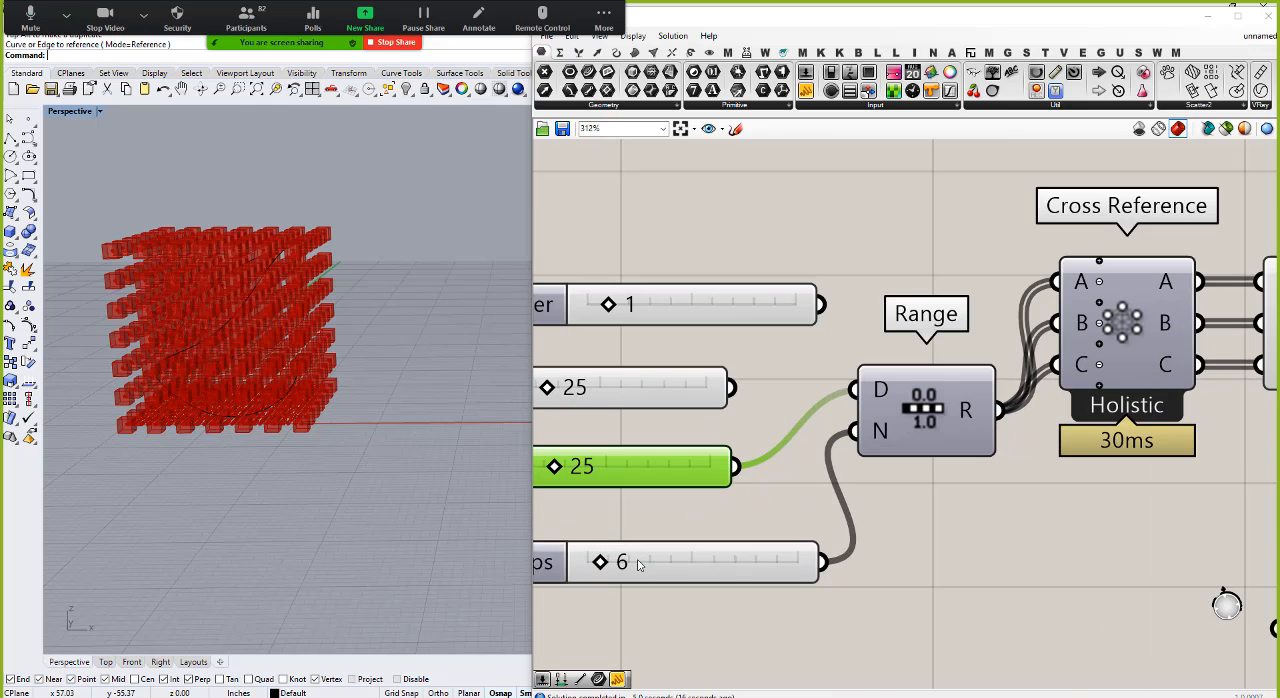
double_click(640, 565)
type("12")
key("Return")
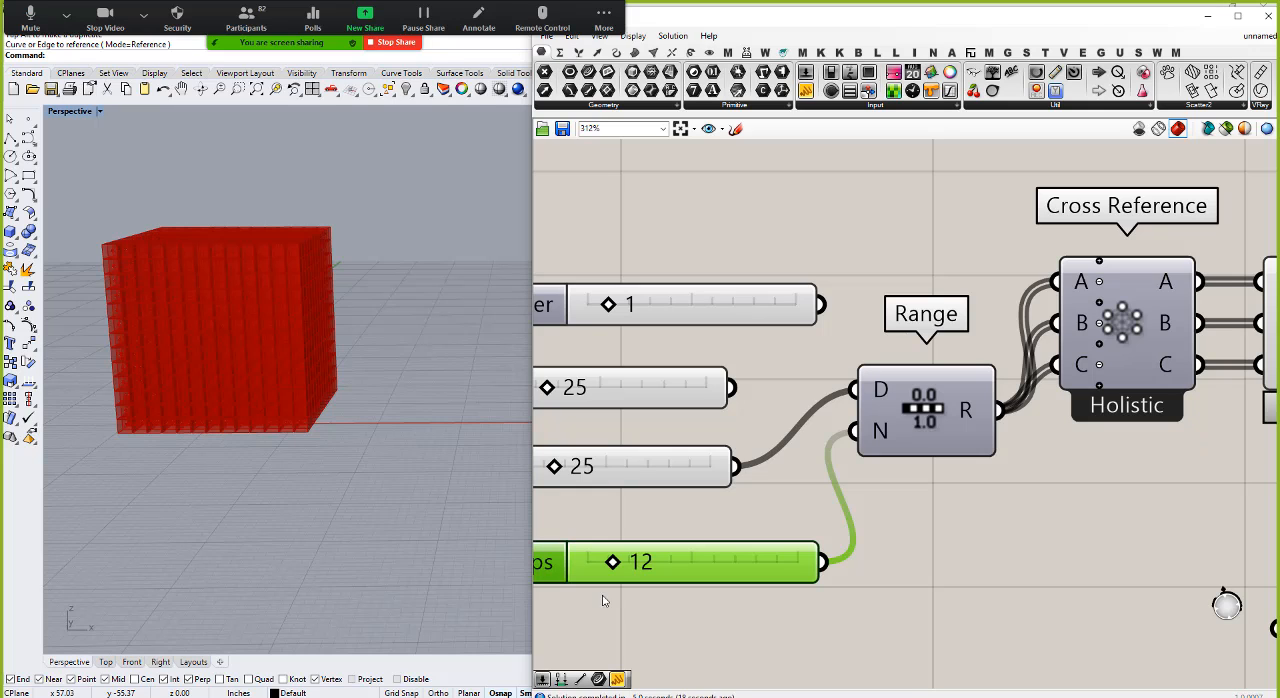
Step: Move the lower Curve parameter and its Curve Closest Point component together farther below the point definition
scroll(691, 495, "down", 5)
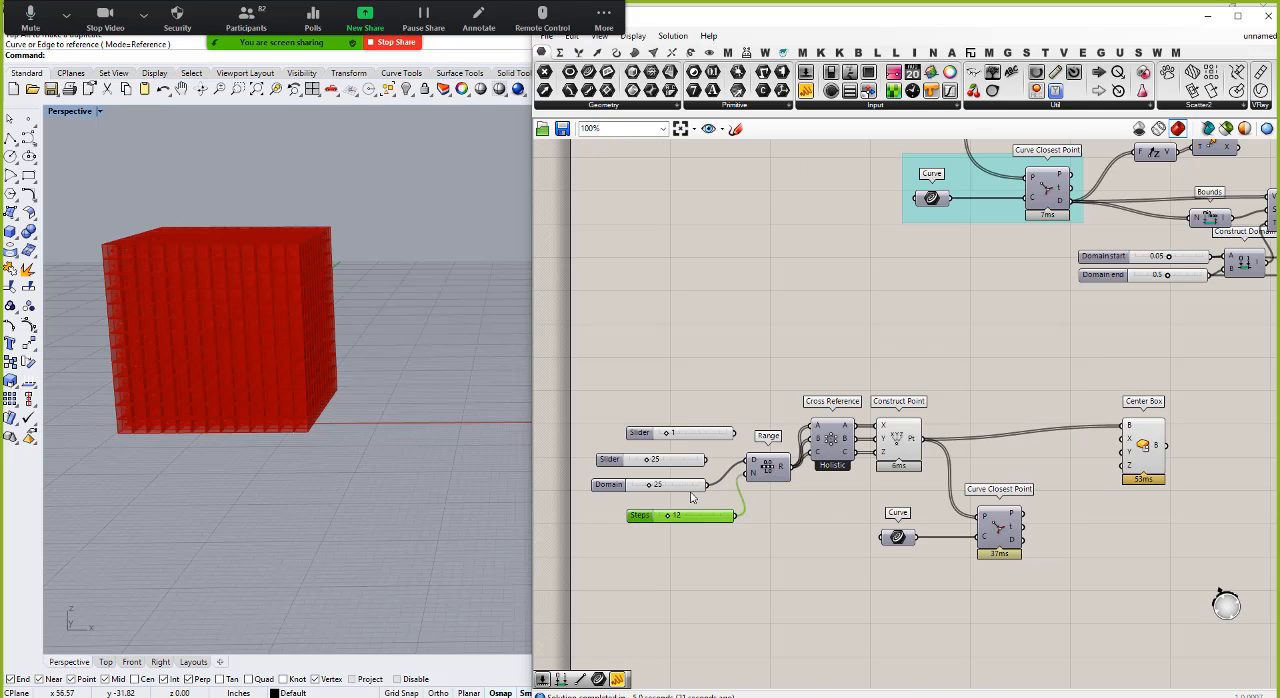
left_click_drag(848, 484, 1108, 628)
left_click_drag(999, 530, 1018, 599)
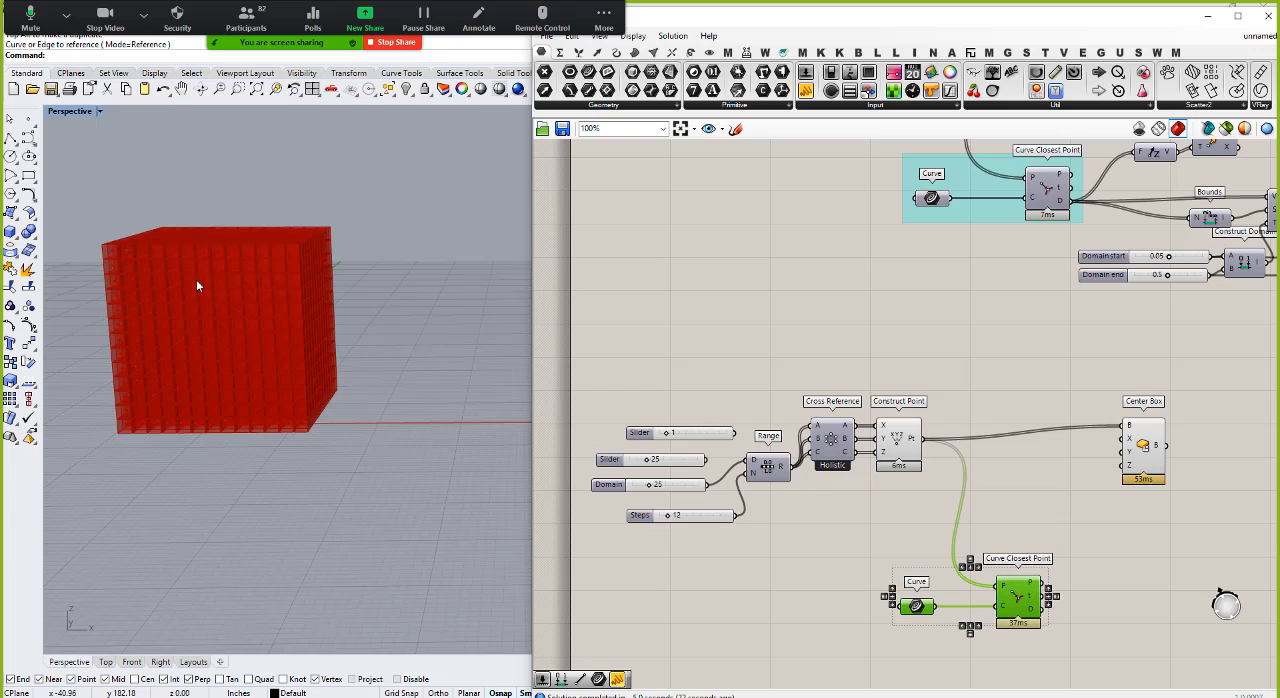
Step: Move the Center Box slightly down so its base input lines up with the Construct Point output
scroll(324, 466, "up", 5)
scroll(336, 452, "down", 1)
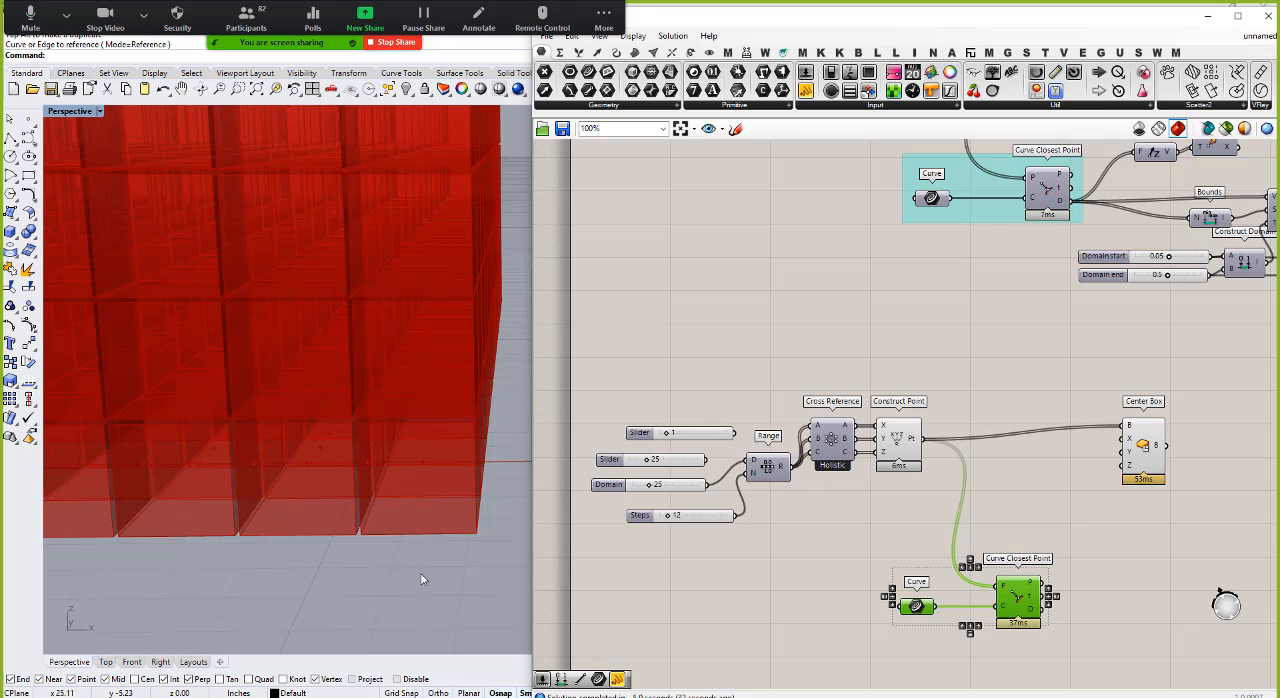
scroll(484, 524, "down", 4)
scroll(484, 523, "down", 2)
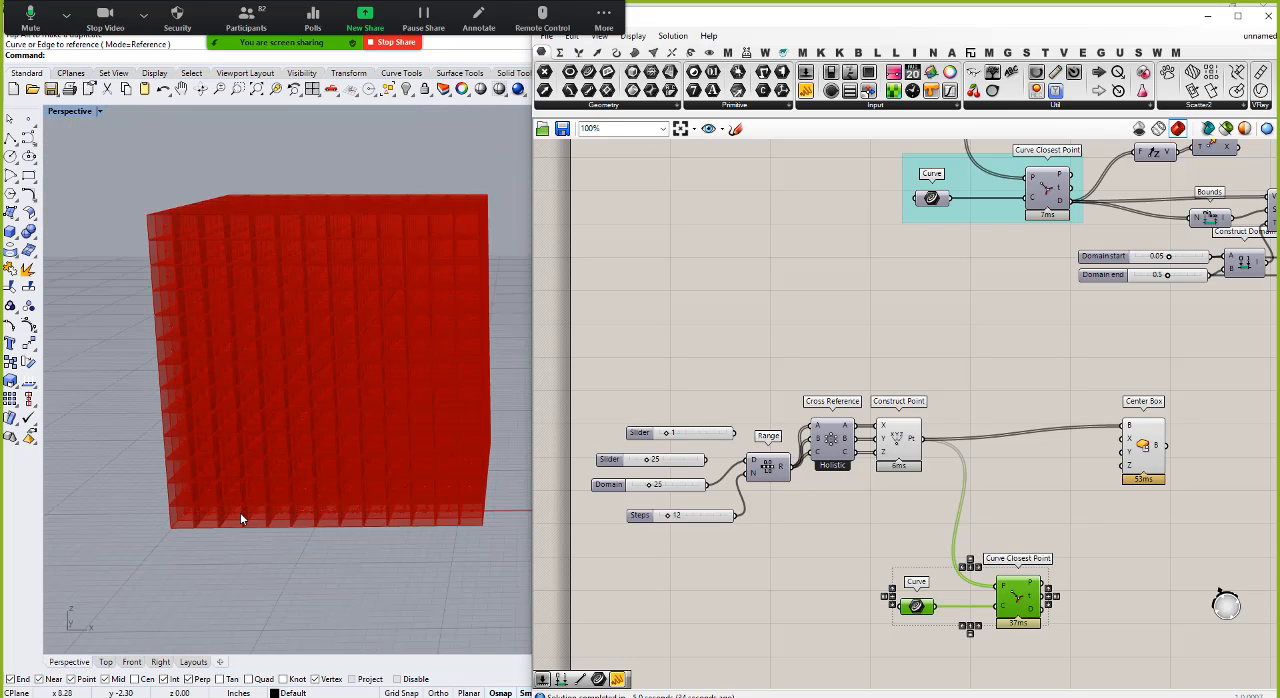
scroll(457, 529, "up", 6)
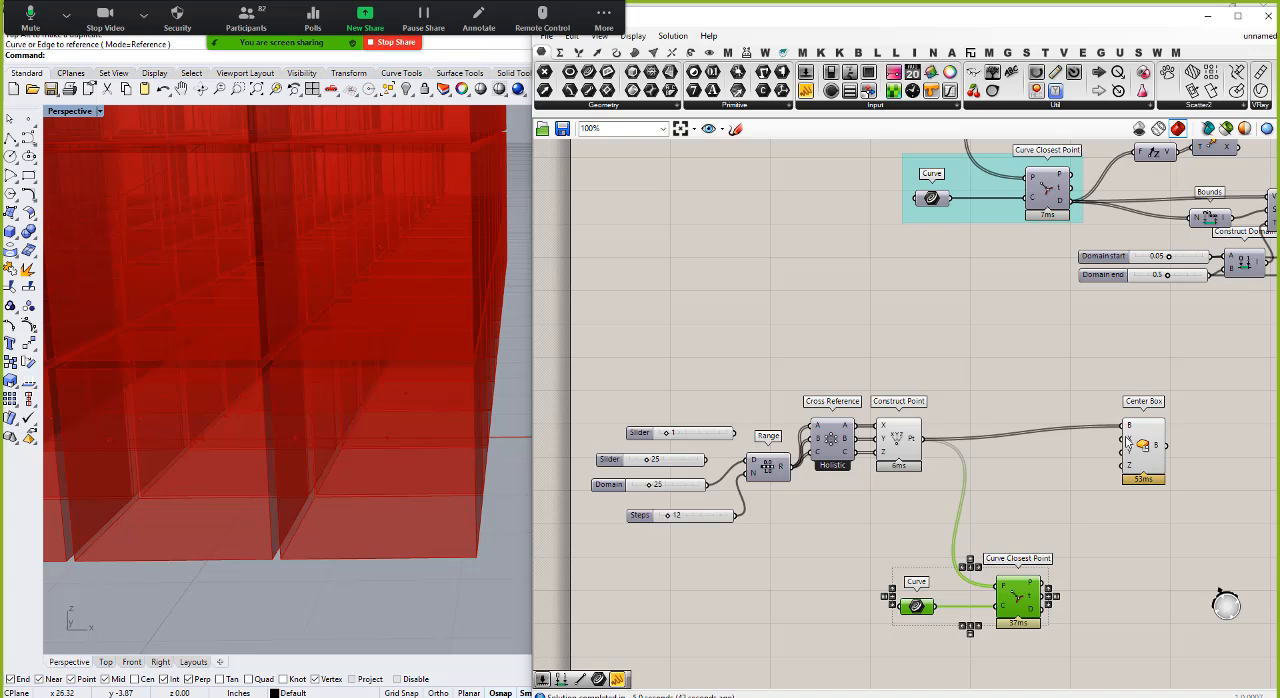
mouse_move(1134, 444)
mouse_move(1143, 446)
left_mouse_down()
mouse_move(1139, 470)
mouse_move(1144, 461)
left_mouse_up()
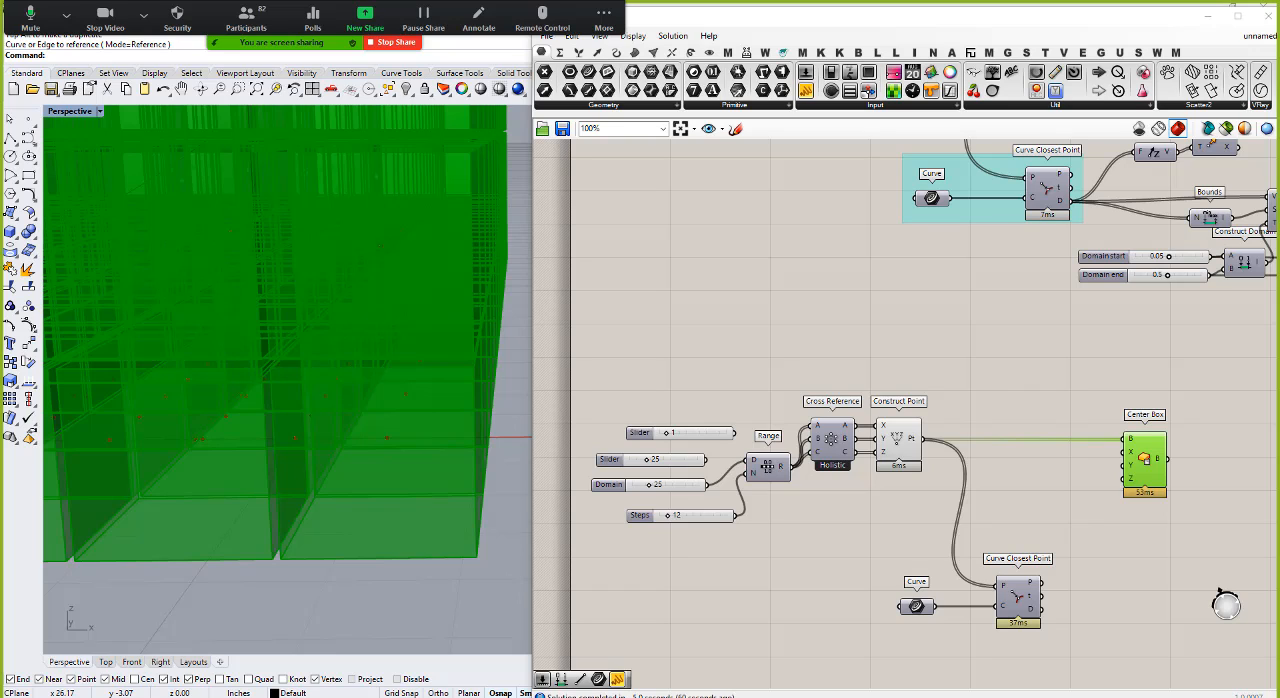
Step: Add a Division component below the Range component
double_click(804, 515)
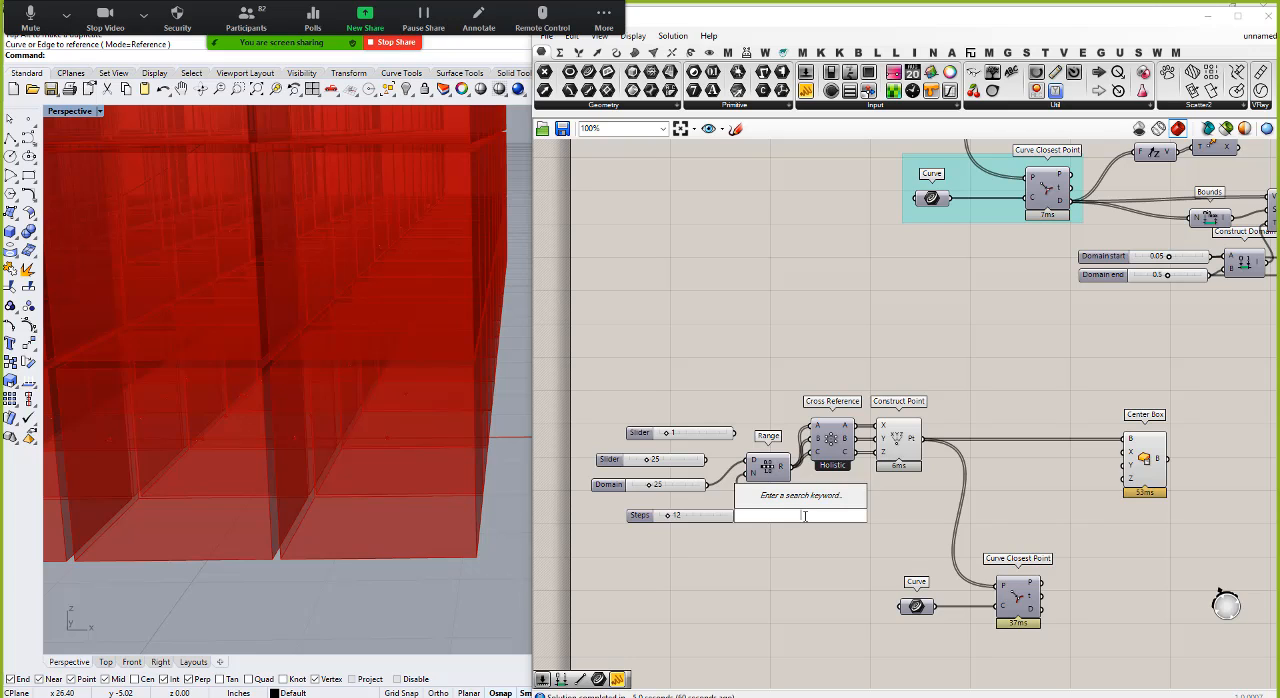
type("div")
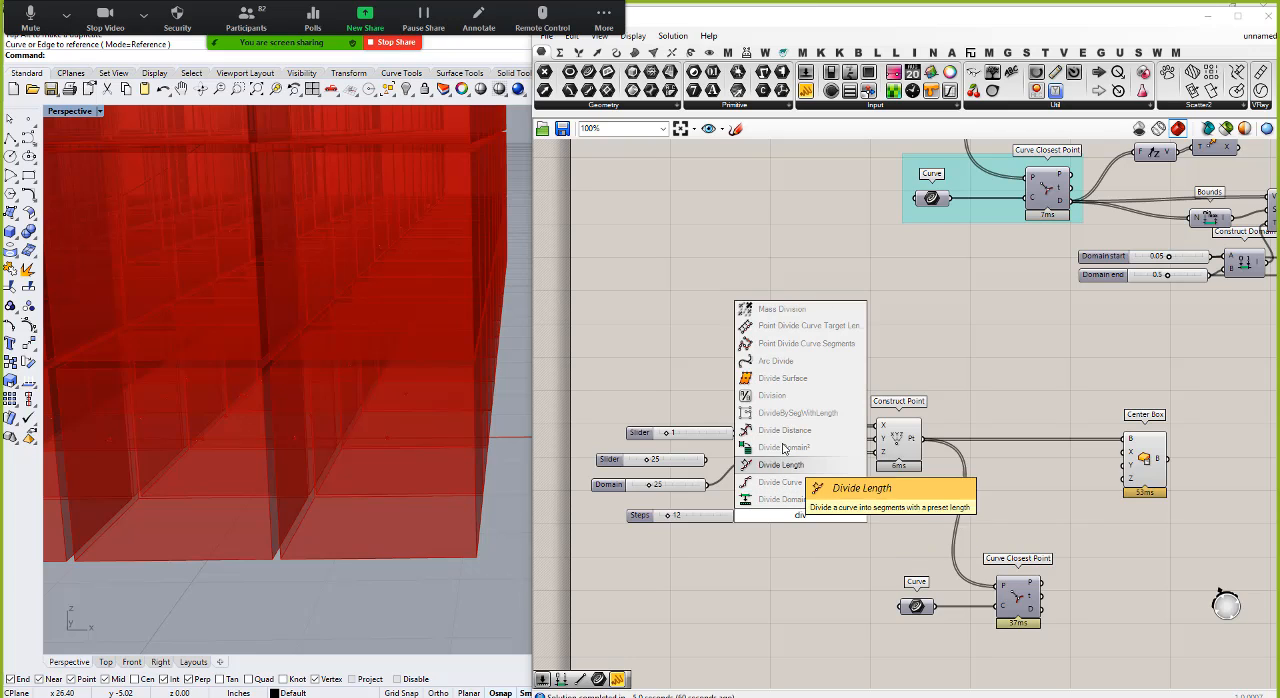
left_click(783, 397)
Step: Delete the two unconnected number sliders above the Domain slider
left_click(682, 485)
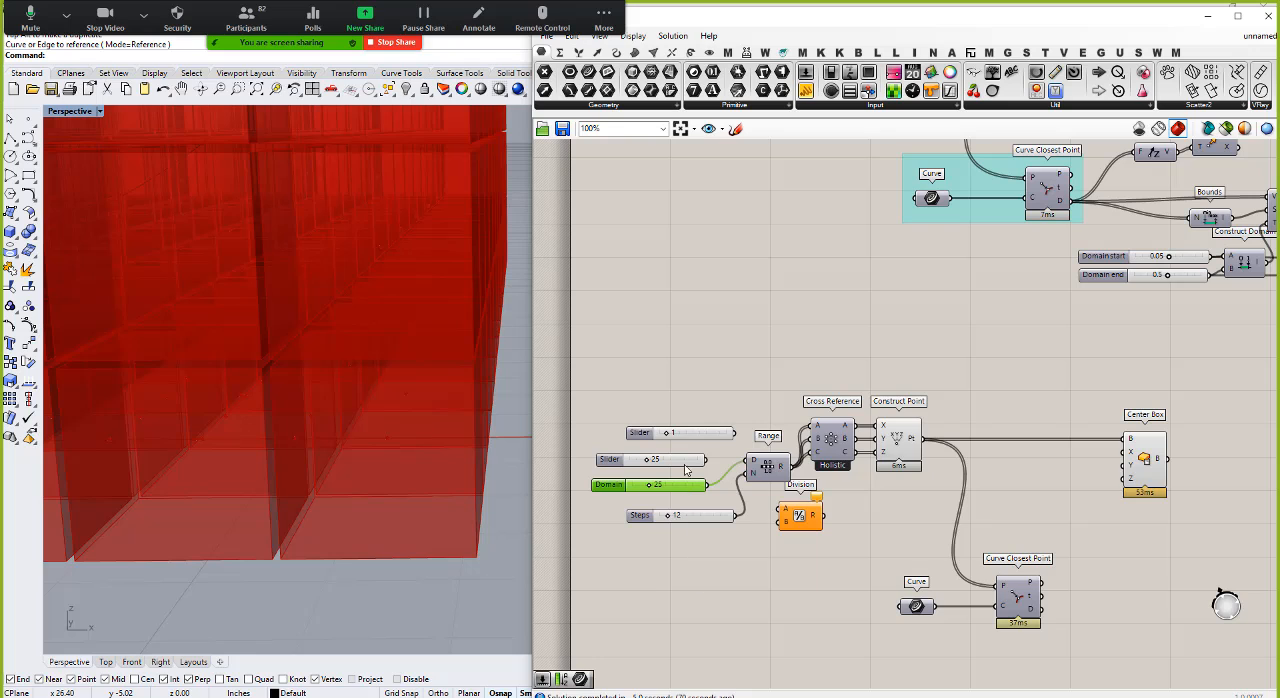
left_click_drag(697, 401, 655, 472)
key("Delete")
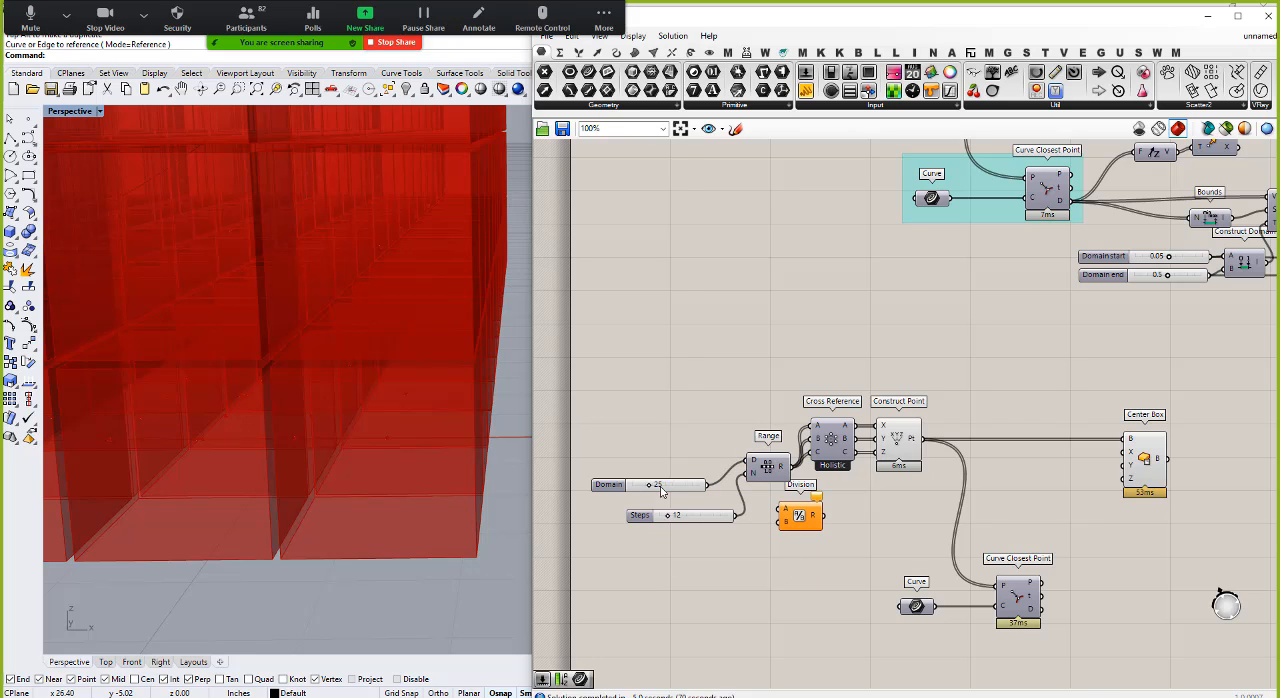
Step: Connect the Domain slider to the Division's A input and the Steps slider to its B input
scroll(667, 483, "up", 3)
left_click(684, 487)
left_click(713, 540)
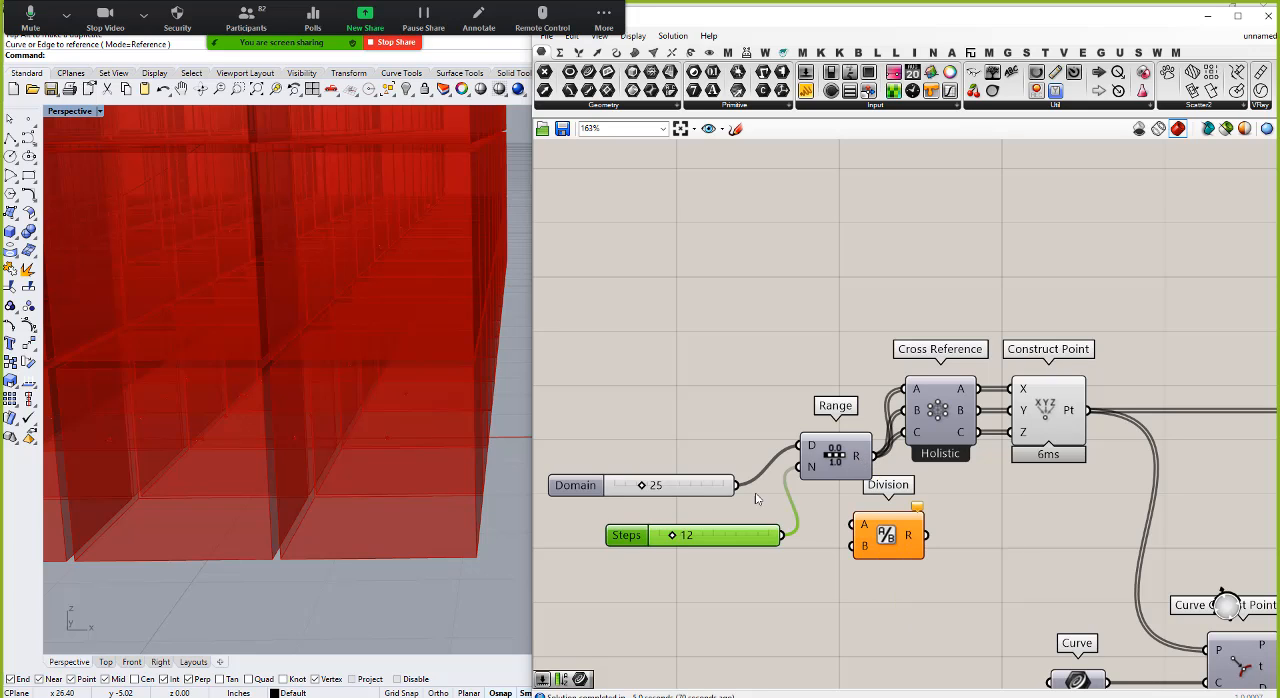
left_click_drag(736, 485, 856, 546)
mouse_move(910, 537)
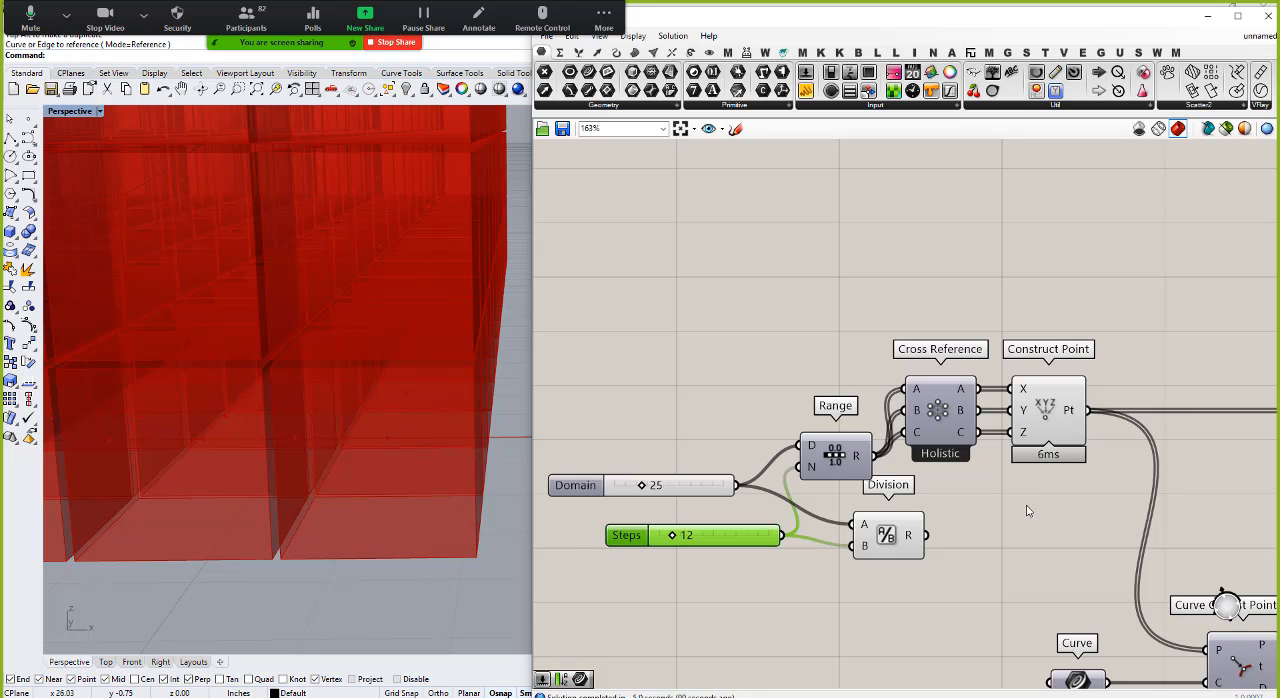
Step: Add a Multiplication component after the Division and connect the Division result to its A input
double_click(995, 529)
type("multp")
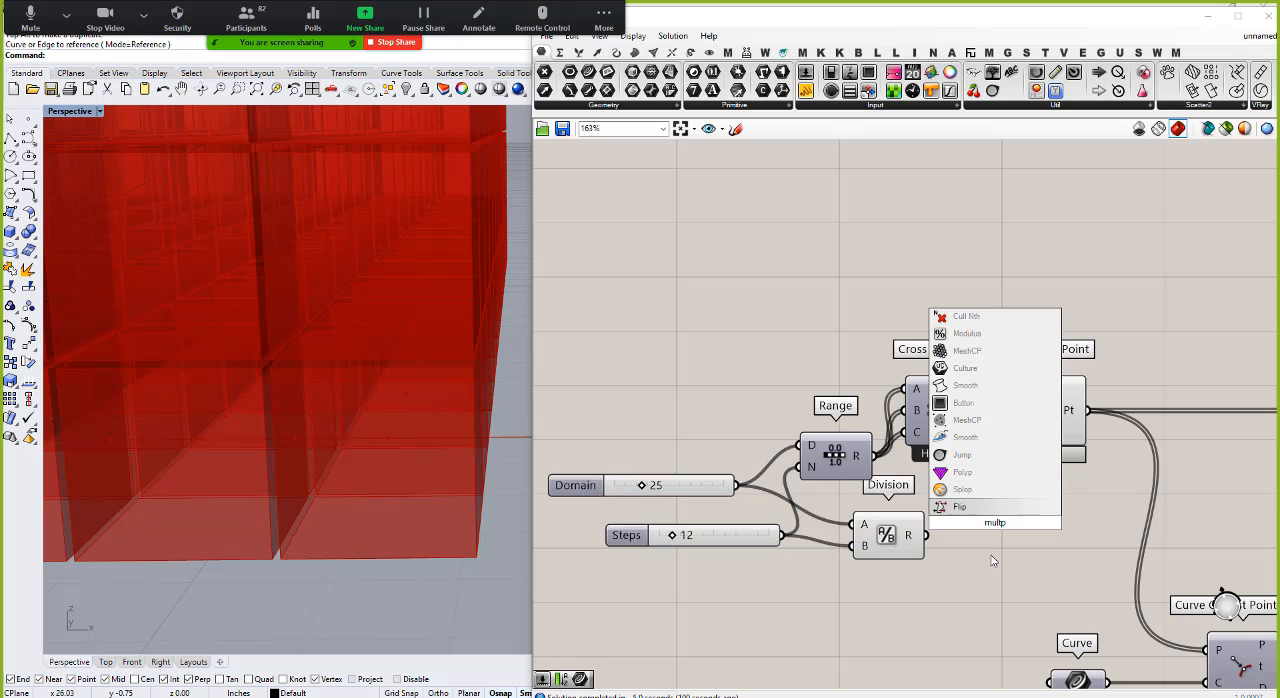
key("BackSpace")
type("i")
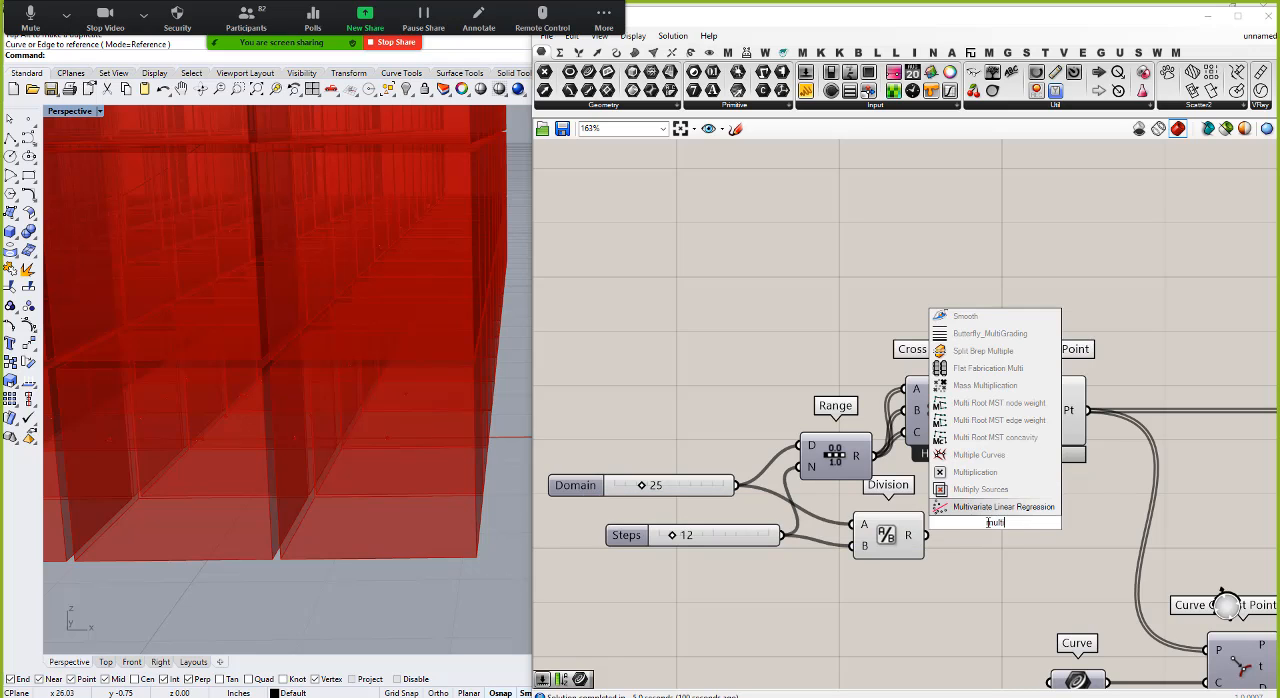
left_click(974, 473)
left_click_drag(927, 535, 1014, 552)
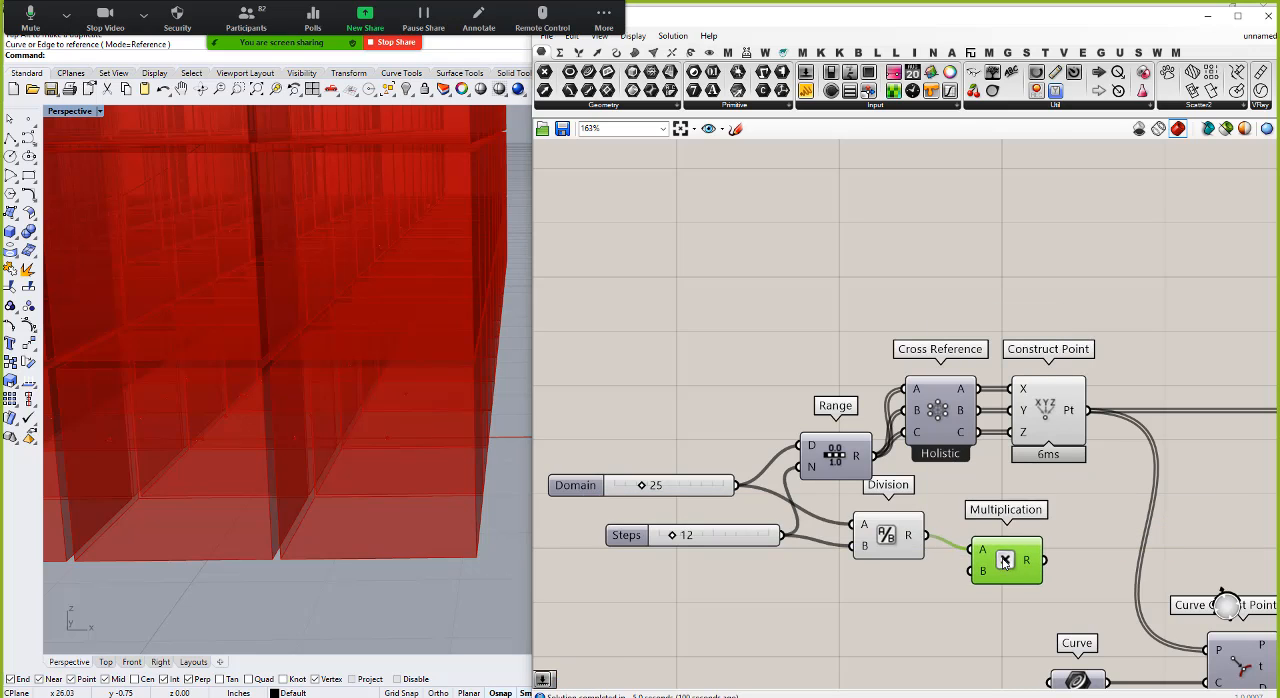
Step: Add a number slider set to 0.5 and connect it to the Multiplication's B input
double_click(869, 631)
type("0.5")
key("Return")
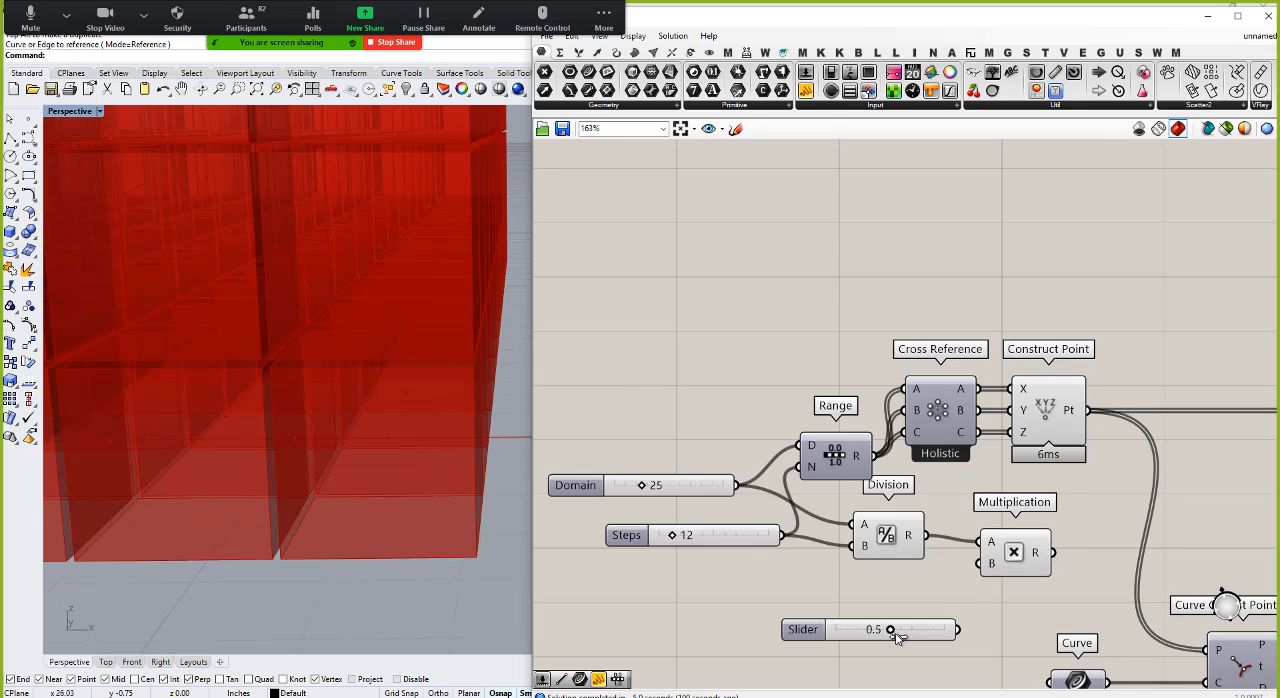
left_click_drag(958, 629, 980, 563)
scroll(980, 563, "down", 4)
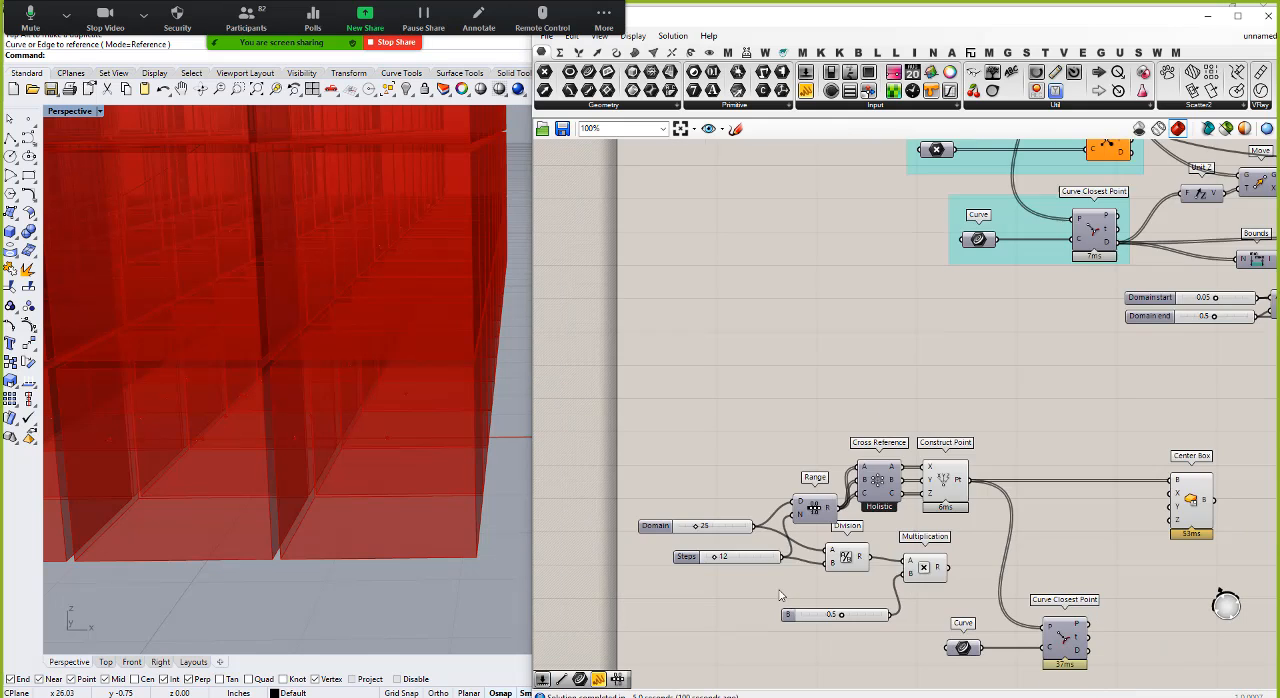
Step: Connect the Division result to the Center Box's X, Y and Z inputs and inspect the boxes
left_click_drag(849, 562, 1066, 520)
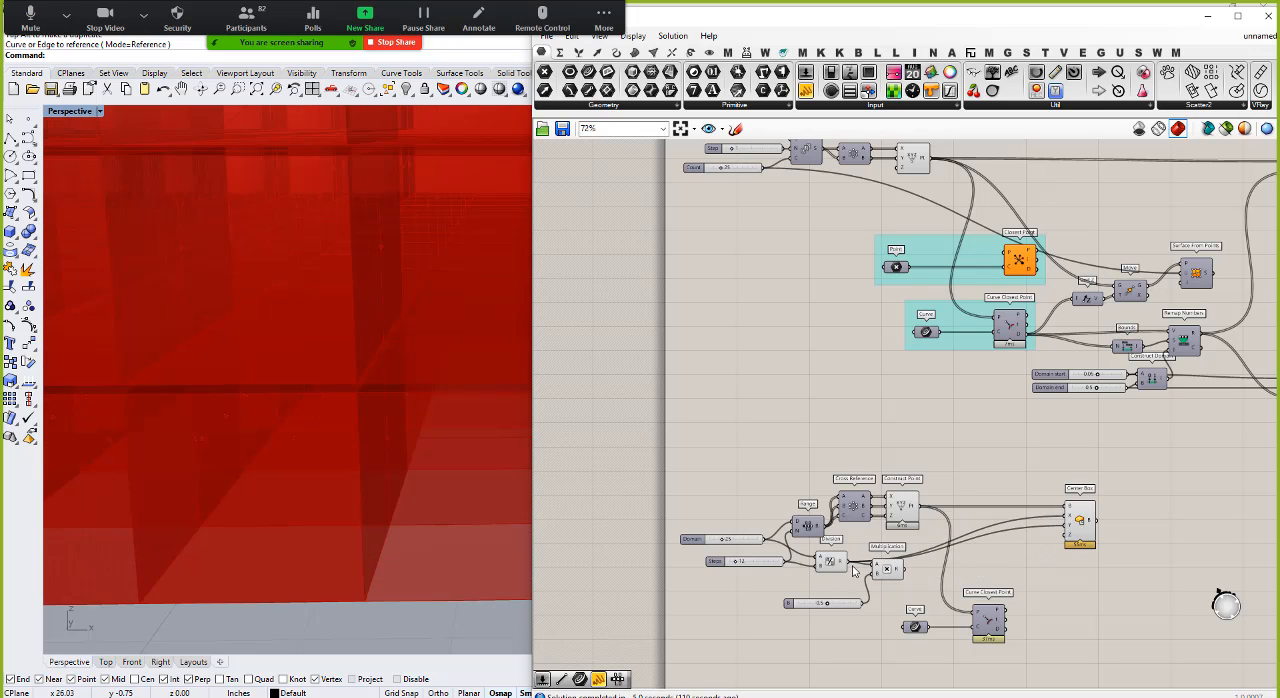
scroll(490, 436, "down", 5)
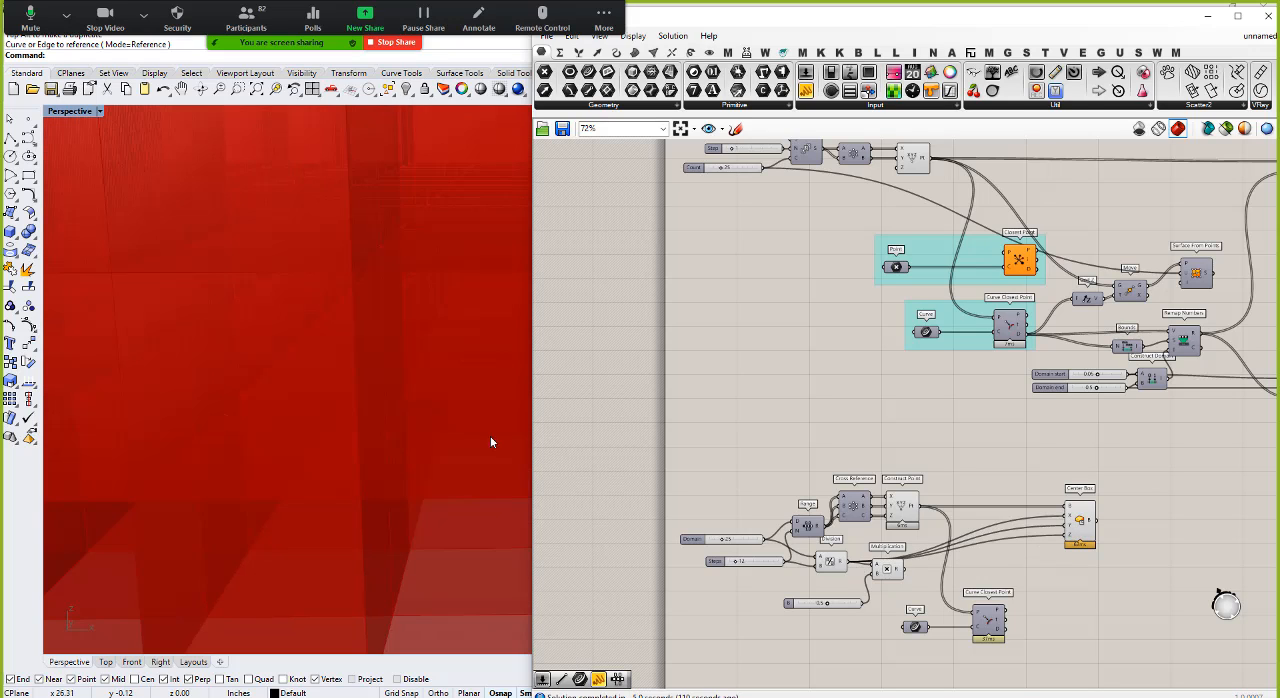
scroll(375, 425, "up", 2)
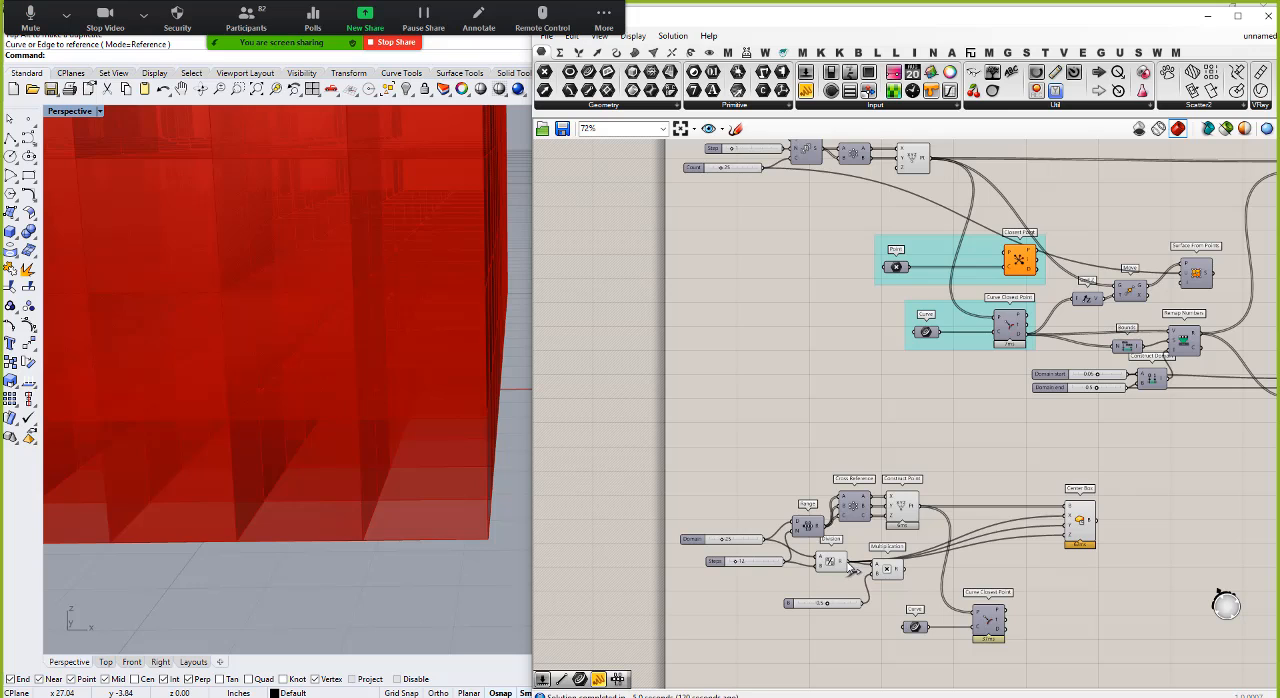
Step: Feed the Multiplication result into the Center Box's X, Y and Z inputs in place of the Division result
left_click_drag(910, 577, 1070, 522)
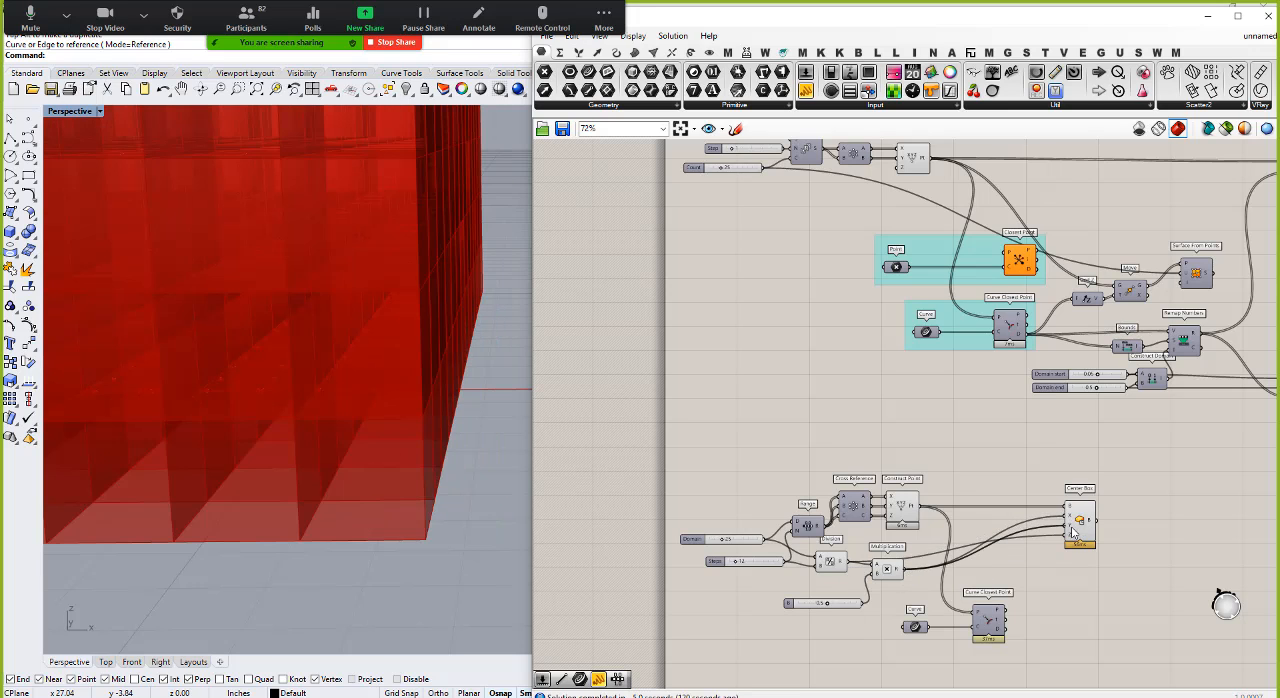
left_click_drag(904, 569, 1067, 537)
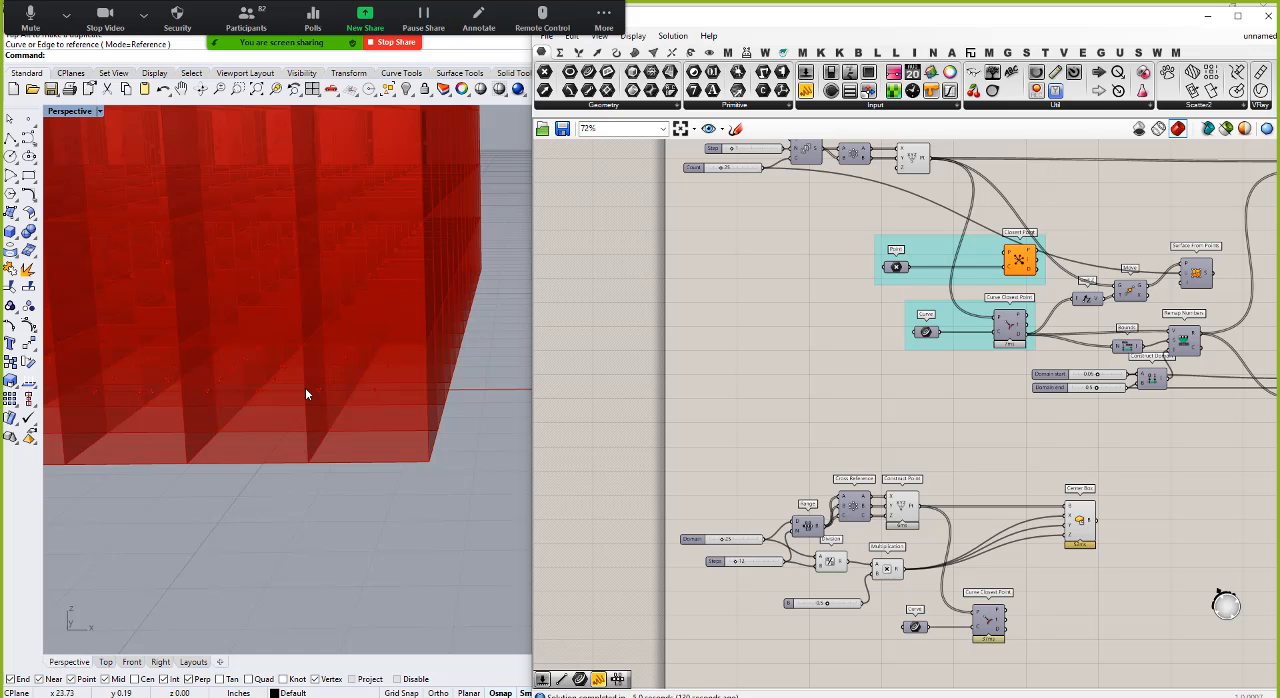
right_click_drag(265, 288, 298, 423)
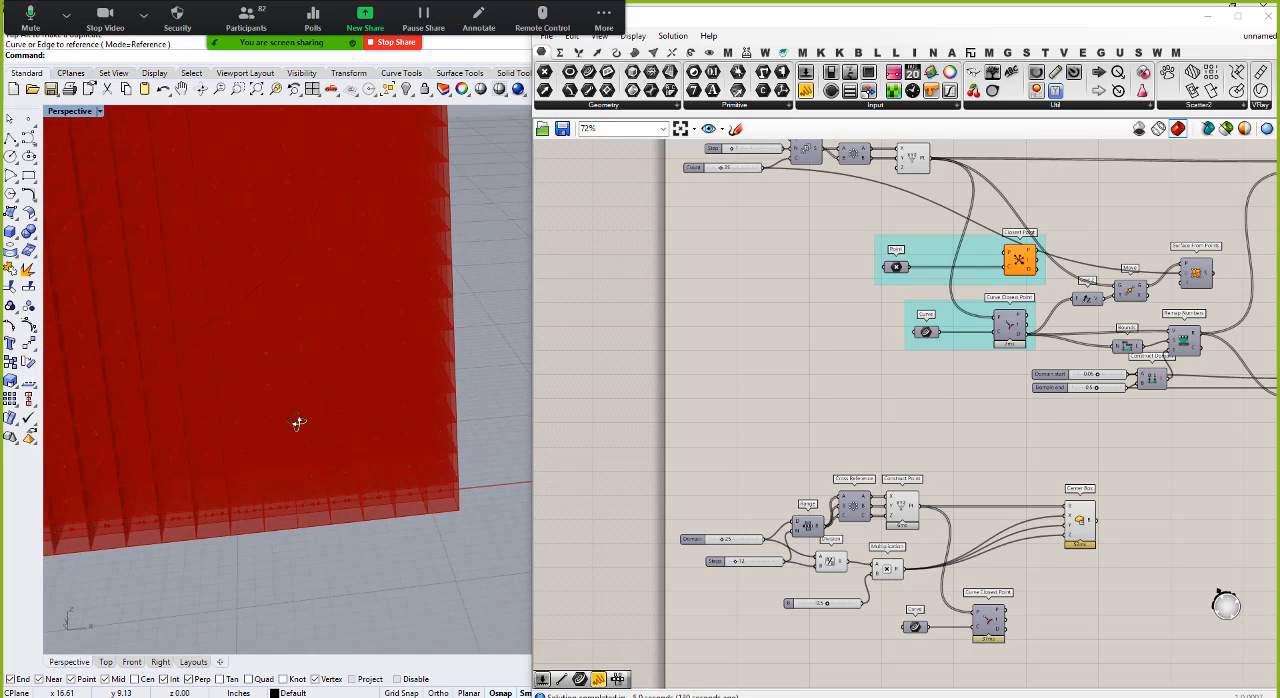
Step: Set the Steps slider to 13 and the Domain slider to 24, and view the whole box cube
scroll(688, 541, "up", 4)
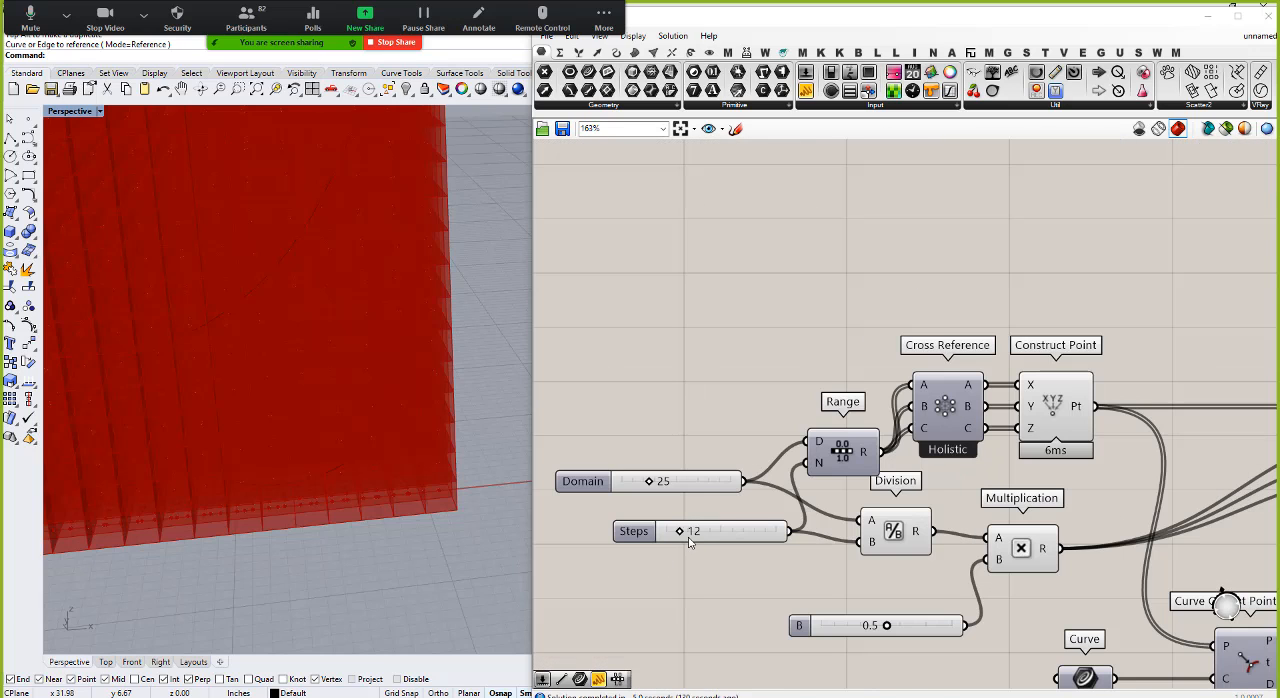
left_click_drag(688, 541, 715, 535)
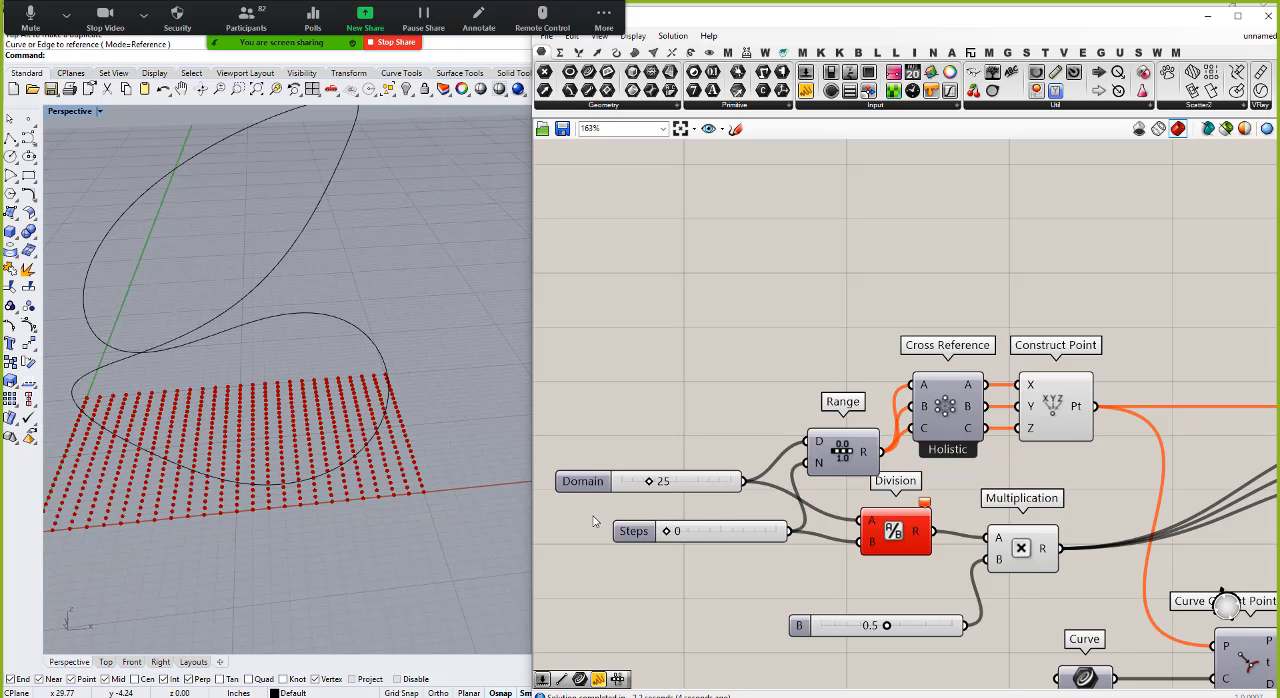
double_click(681, 534)
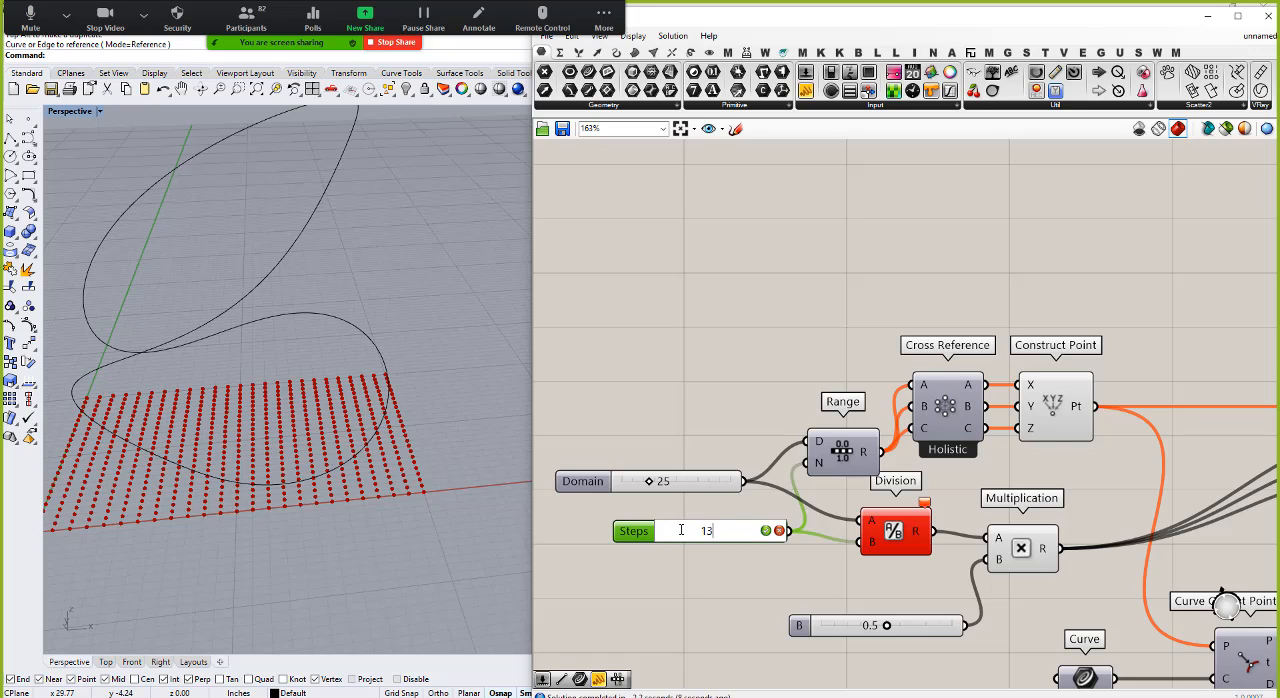
key("Return")
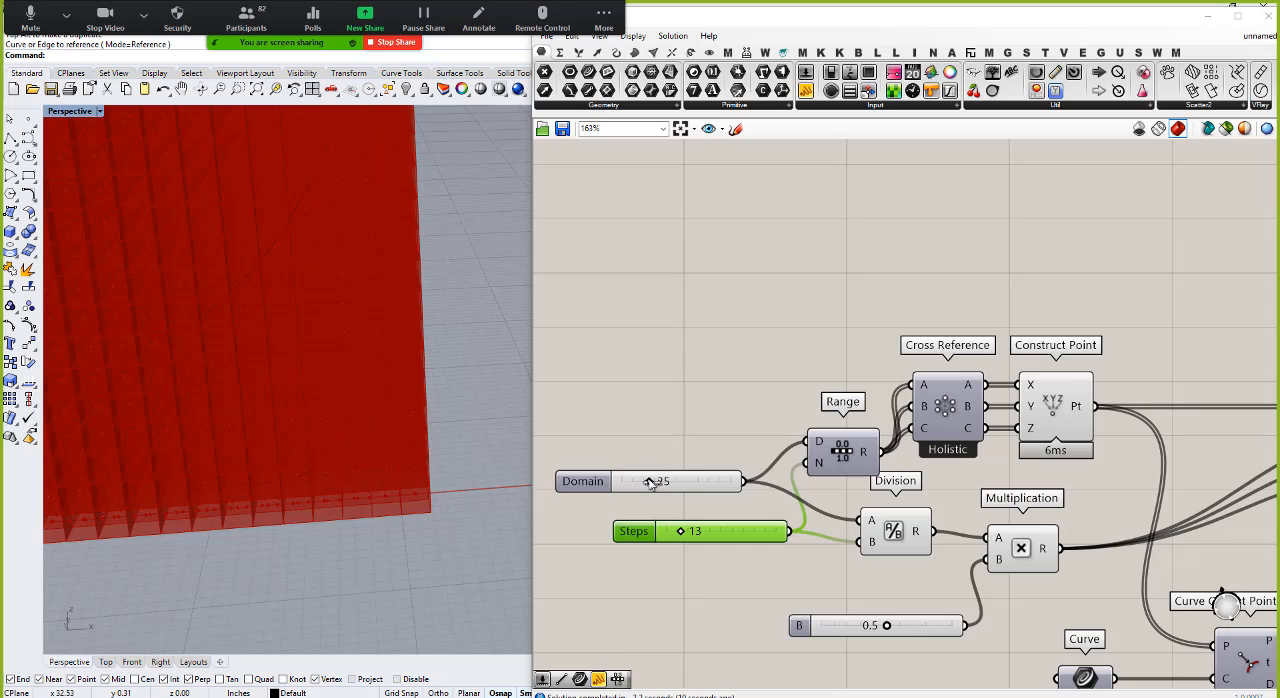
left_click_drag(650, 483, 651, 483)
scroll(456, 453, "down", 6)
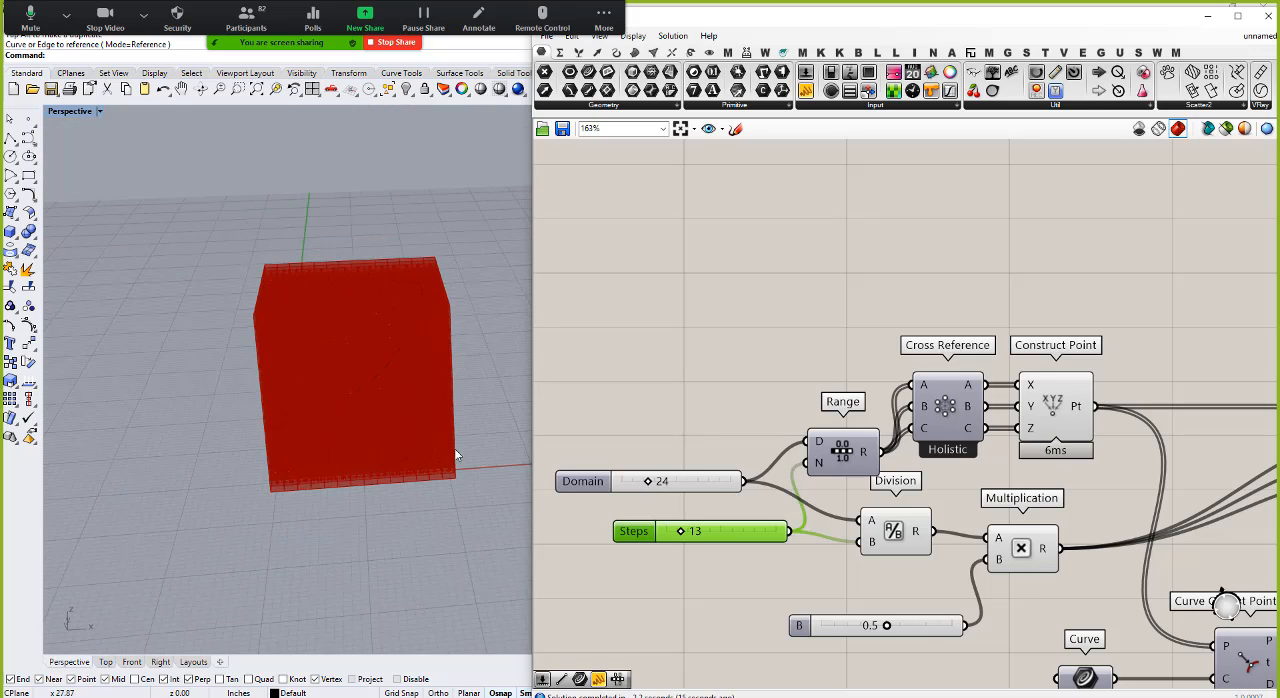
right_click_drag(455, 455, 366, 380)
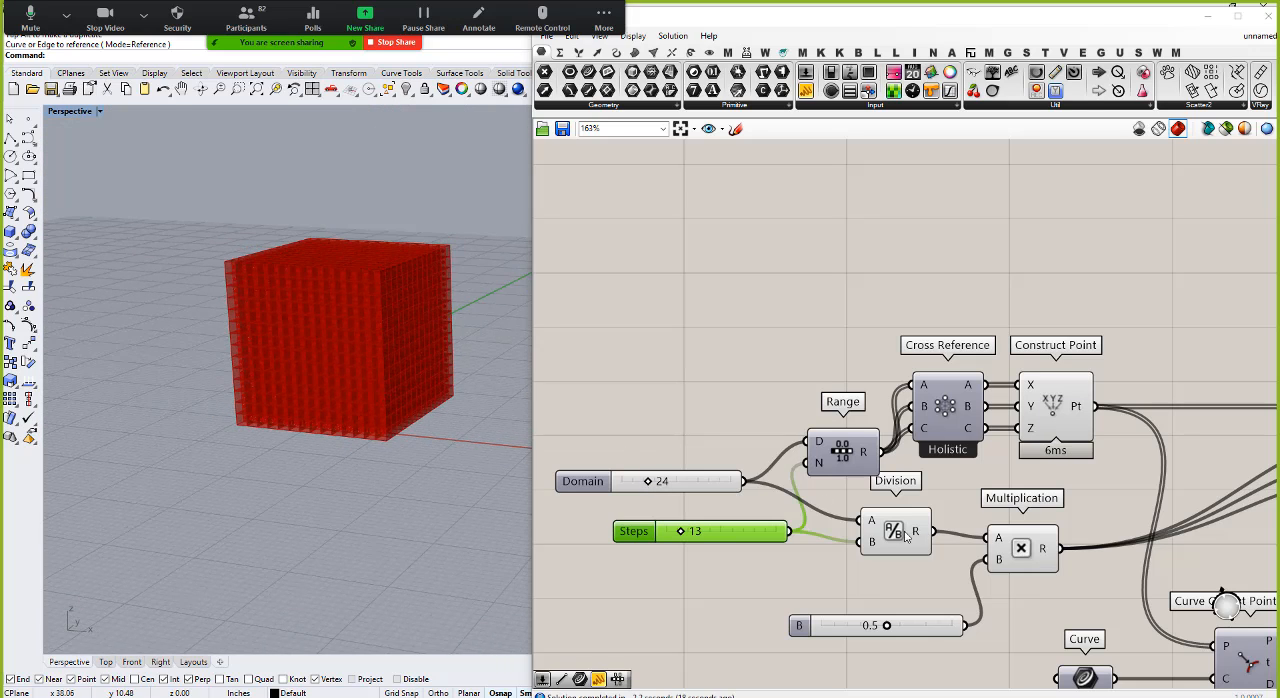
Step: Tidy the layout by moving the Division, Multiplication, step-count slider and 0.5 slider closer together
left_click_drag(905, 537, 881, 526)
left_click_drag(738, 540, 698, 540)
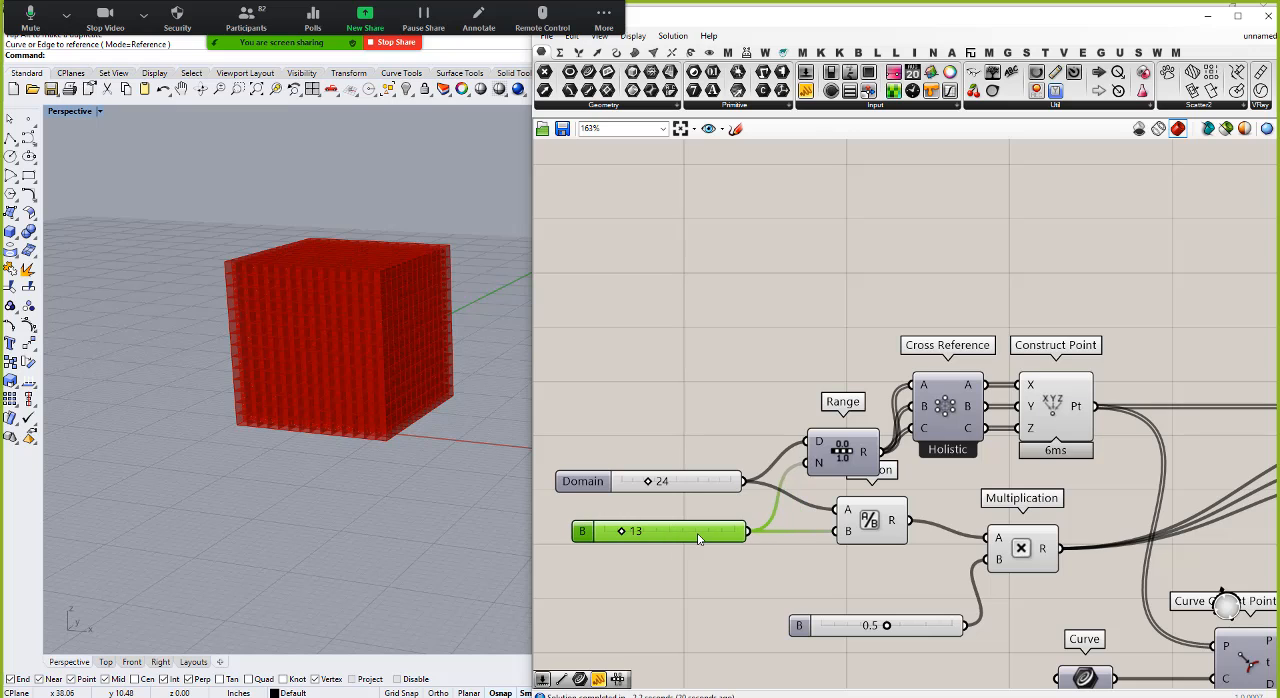
left_click_drag(1016, 547, 998, 534)
left_click(918, 621)
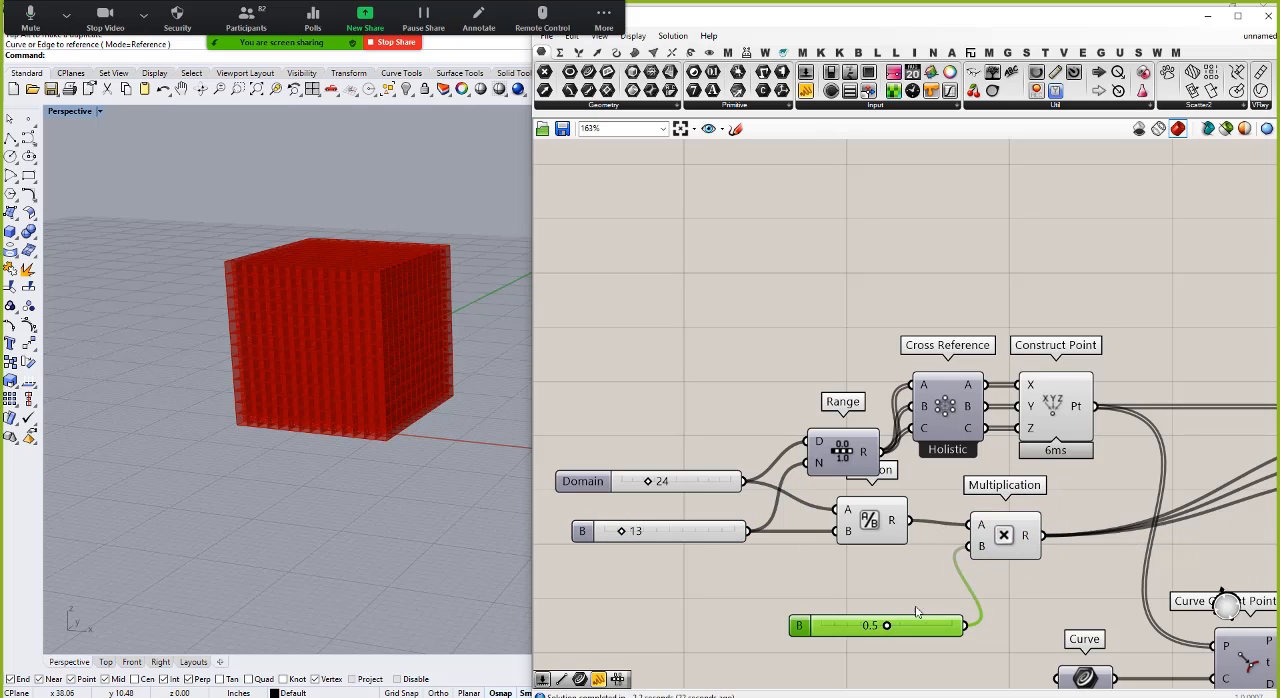
left_click_drag(916, 612, 864, 560)
scroll(722, 446, "down", 3)
Step: Turn off the preview of the components from the sliders to Construct Point and Multiplication, and move the Center Box farther from them
left_click(749, 402)
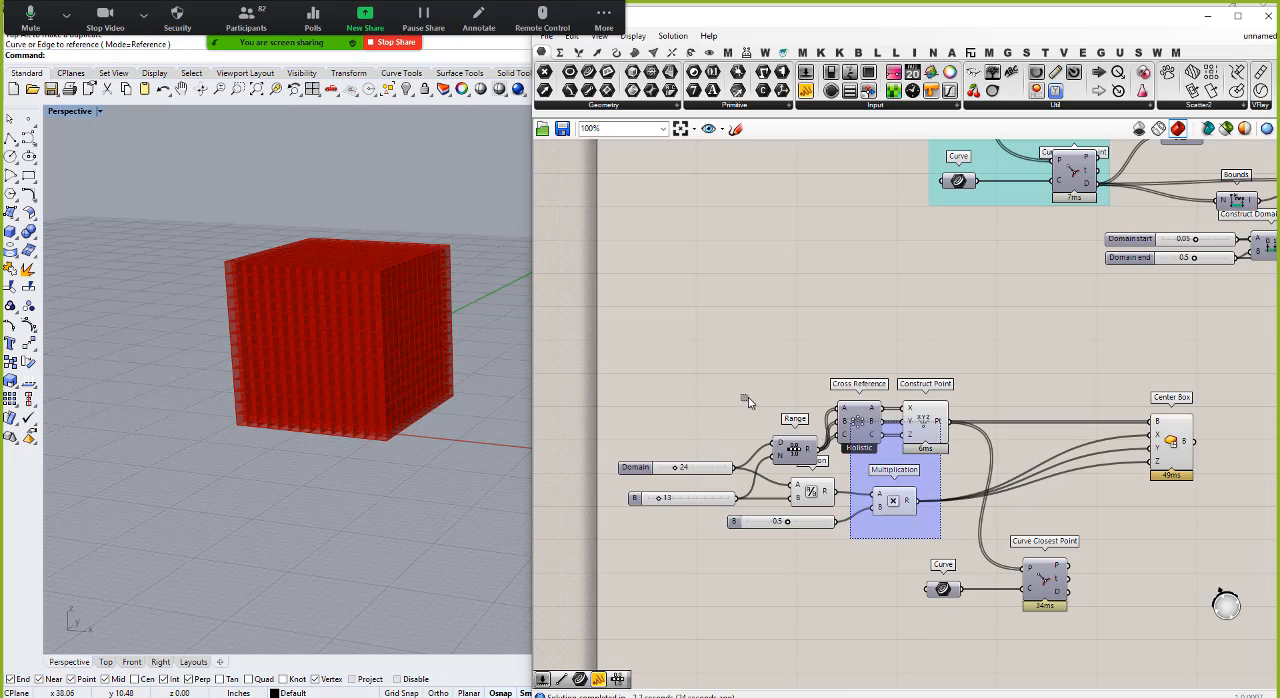
left_click_drag(749, 402, 705, 396)
right_click(775, 343)
left_click(832, 364)
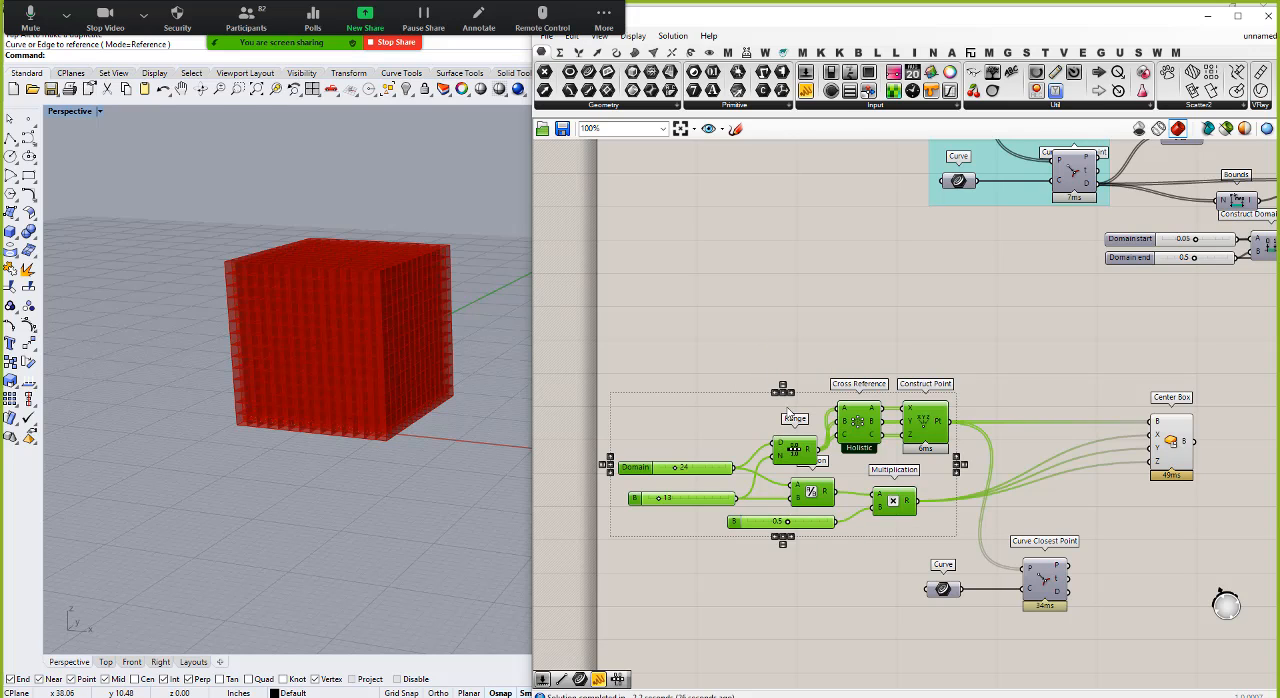
left_click_drag(1176, 436, 1227, 448)
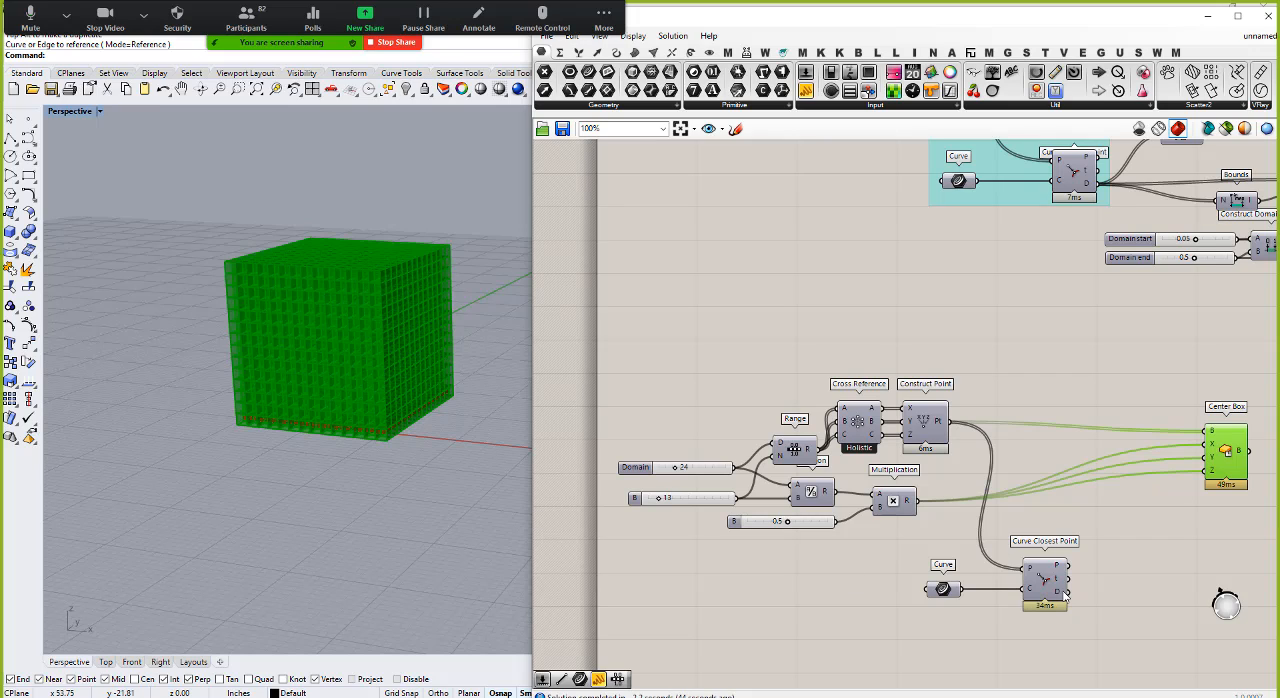
Step: Review the earlier line example's Length, Bounds, Smaller Than and Cull Pattern setup
mouse_move(1062, 596)
scroll(789, 466, "down", 4)
scroll(1026, 318, "up", 5)
scroll(823, 500, "down", 4)
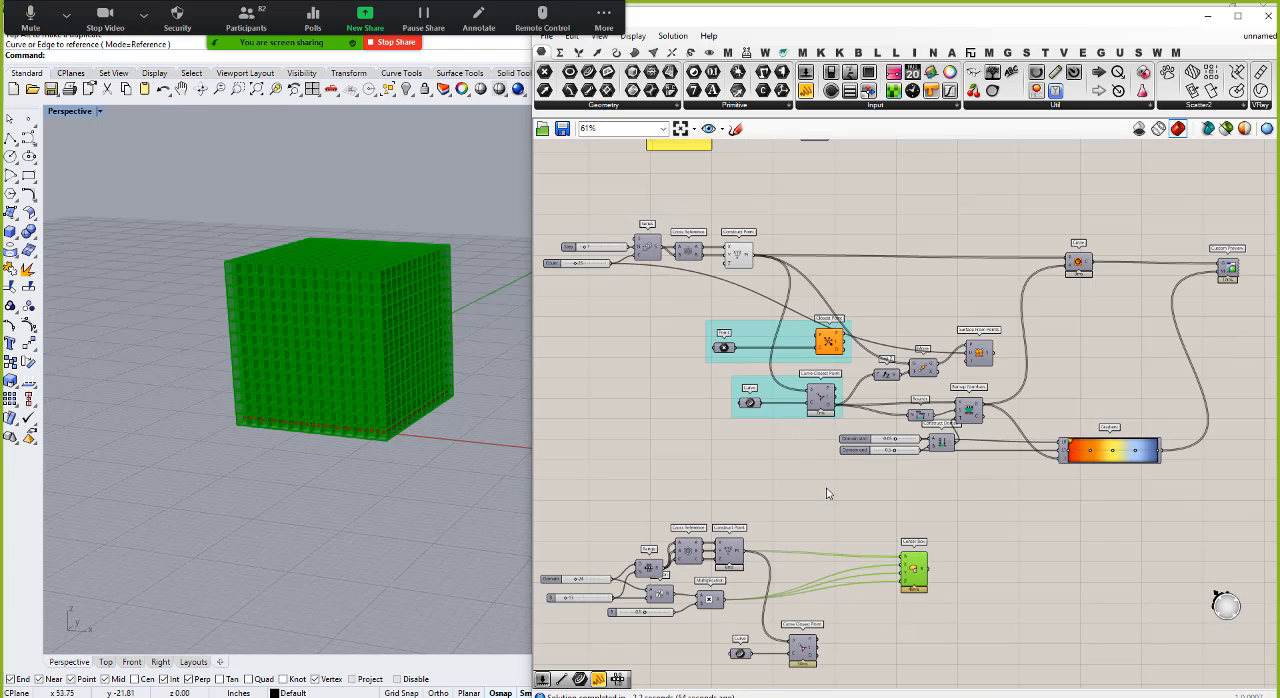
scroll(829, 489, "down", 4)
scroll(820, 195, "up", 5)
scroll(908, 322, "up", 3)
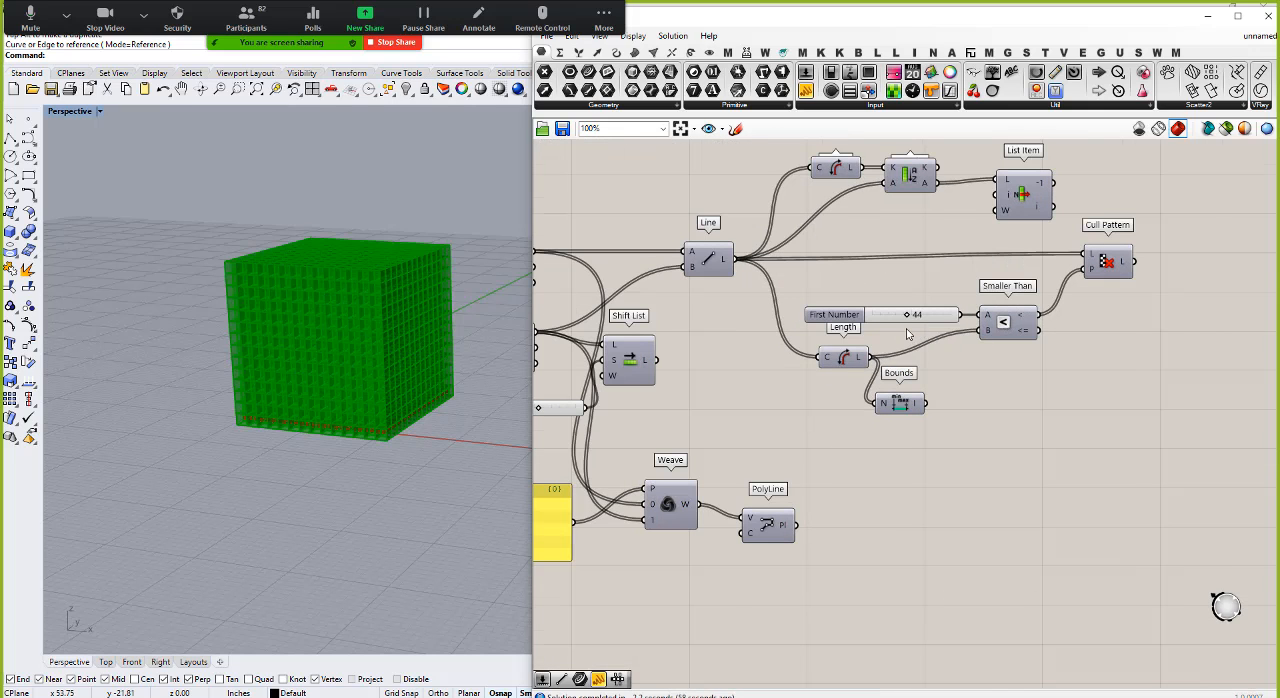
scroll(908, 334, "down", 5)
scroll(926, 486, "up", 2)
scroll(926, 486, "up", 3)
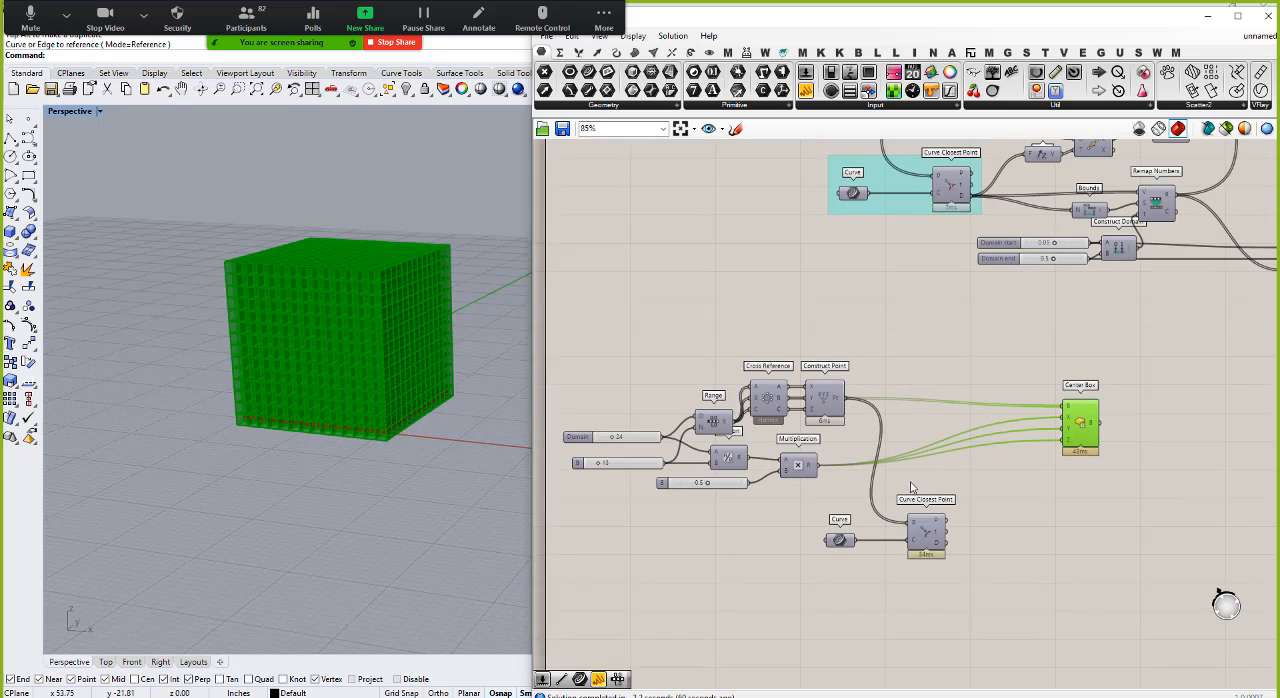
Step: Add a Bounds component and connect the lower Curve Closest Point's D output to its N input
double_click(971, 492)
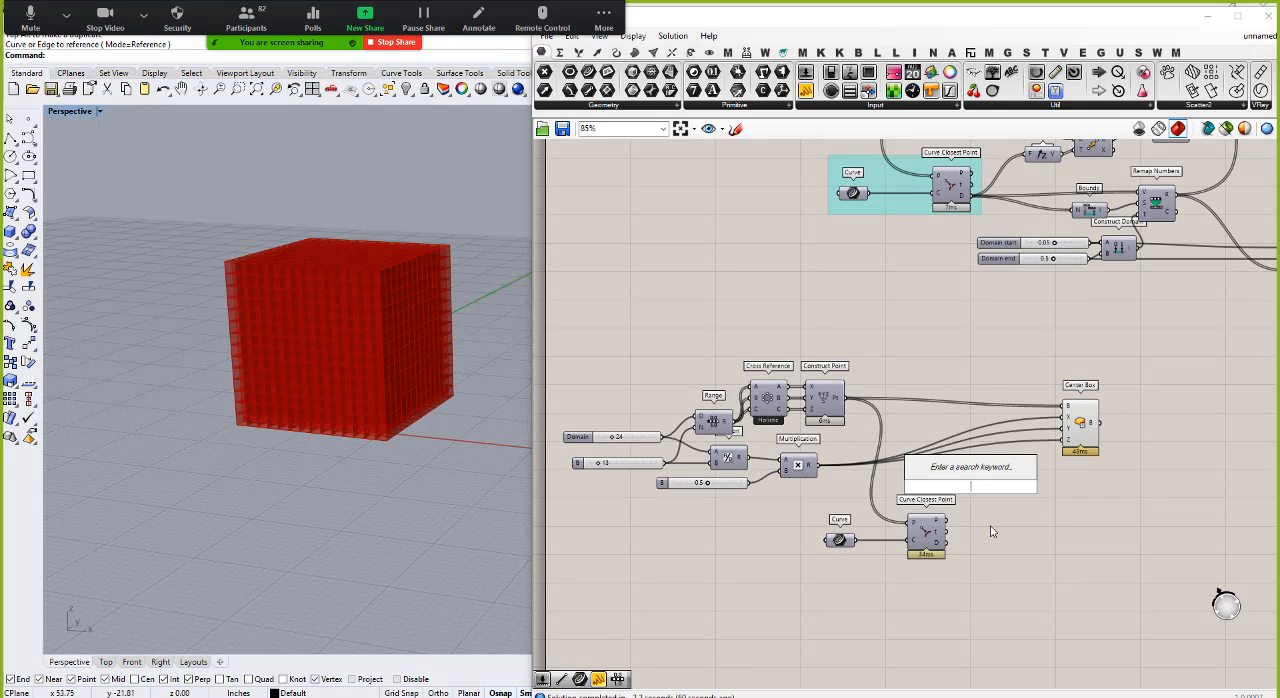
type("bound")
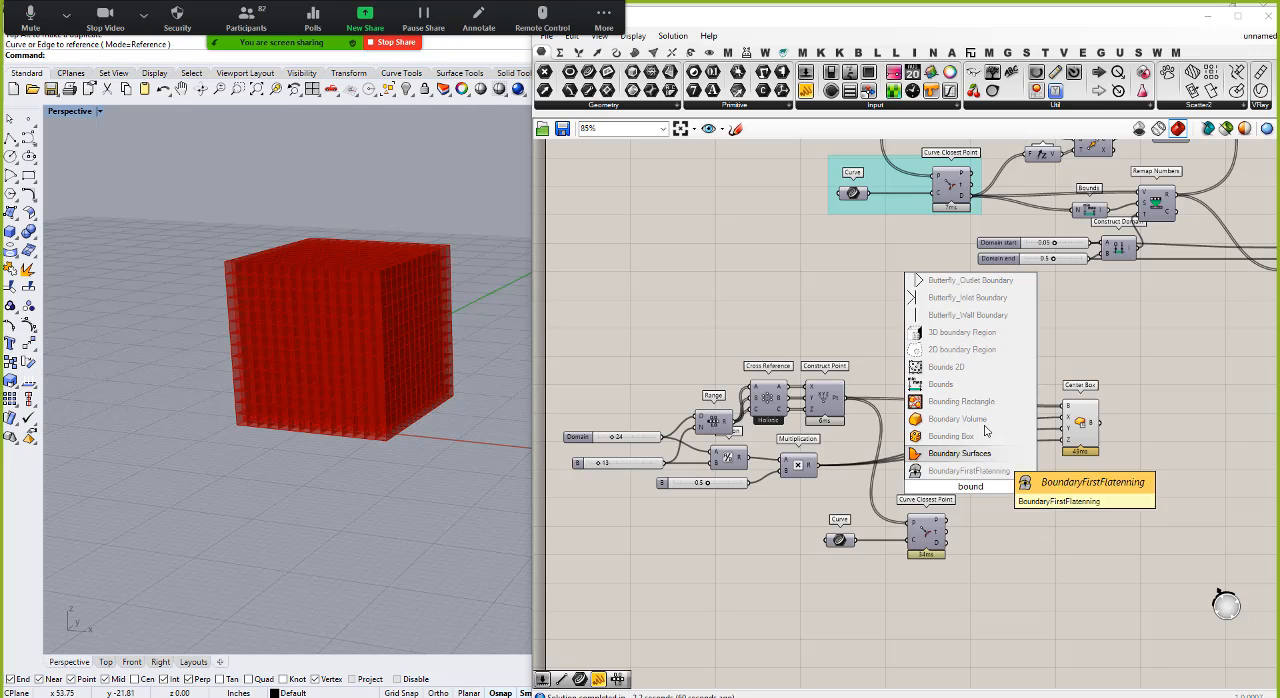
left_click(959, 385)
left_click_drag(945, 543, 958, 487)
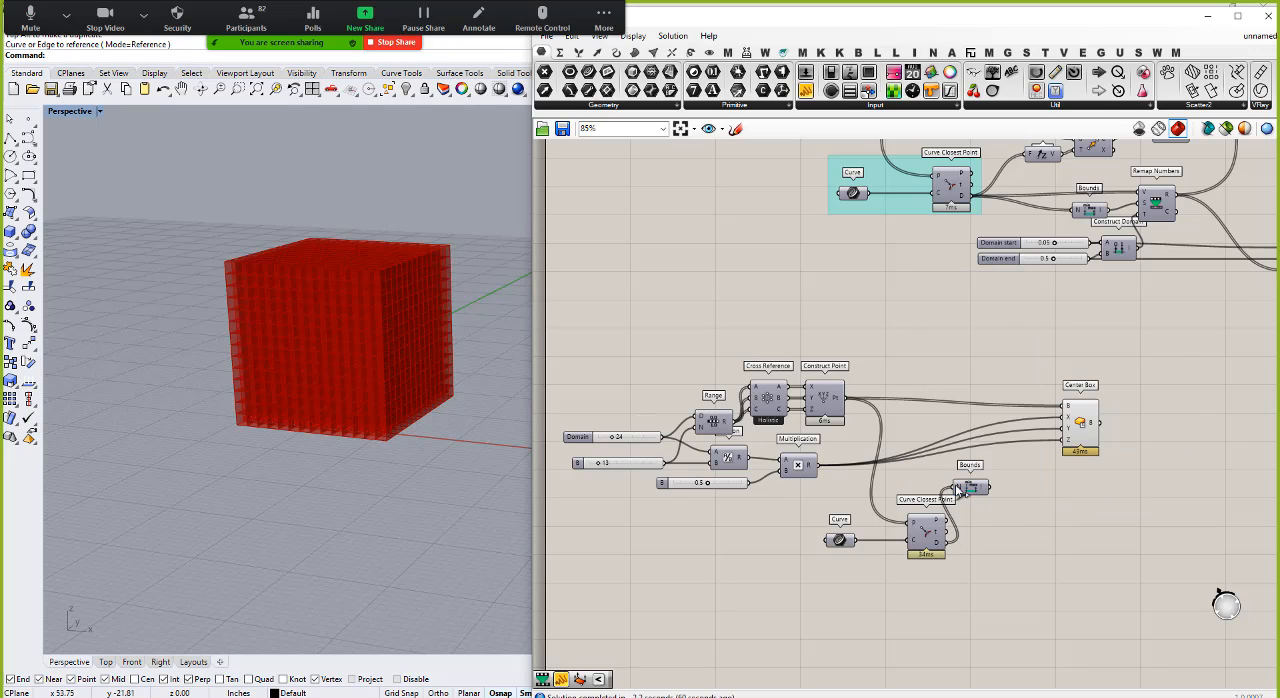
scroll(961, 484, "up", 3)
mouse_move(996, 490)
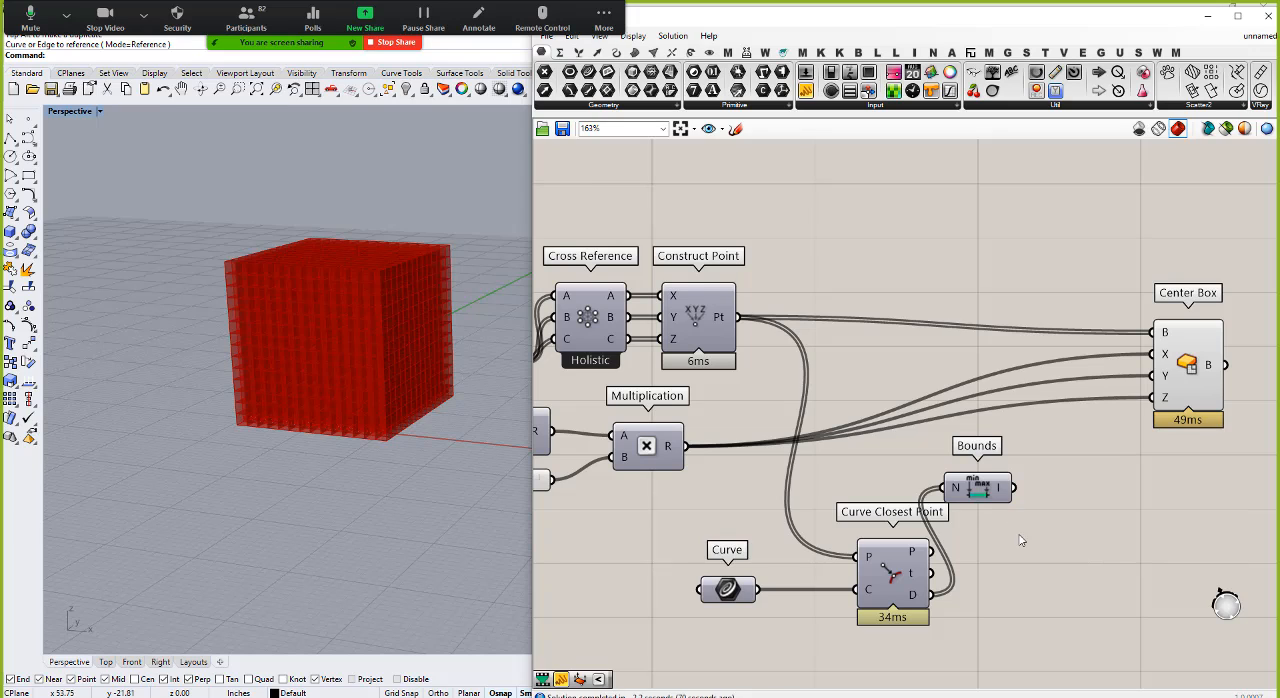
Step: Add a Smaller Than component and connect the Curve Closest Point's D output to its A input
double_click(1032, 580)
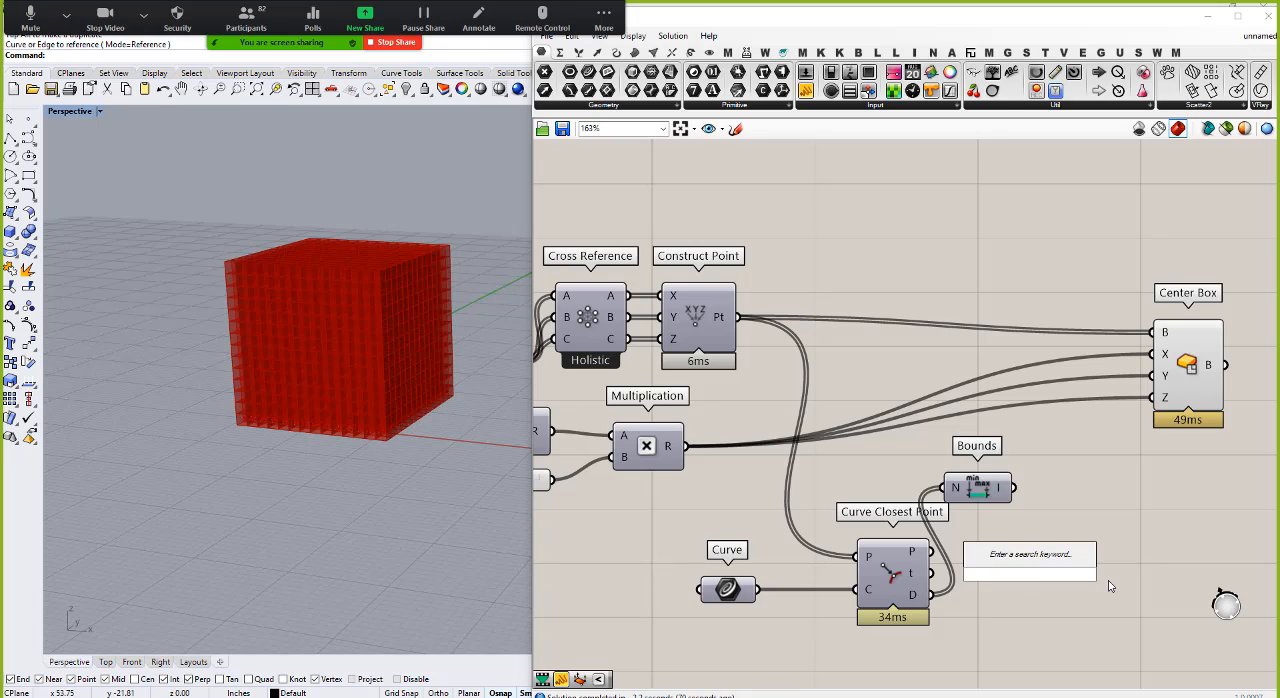
type("small")
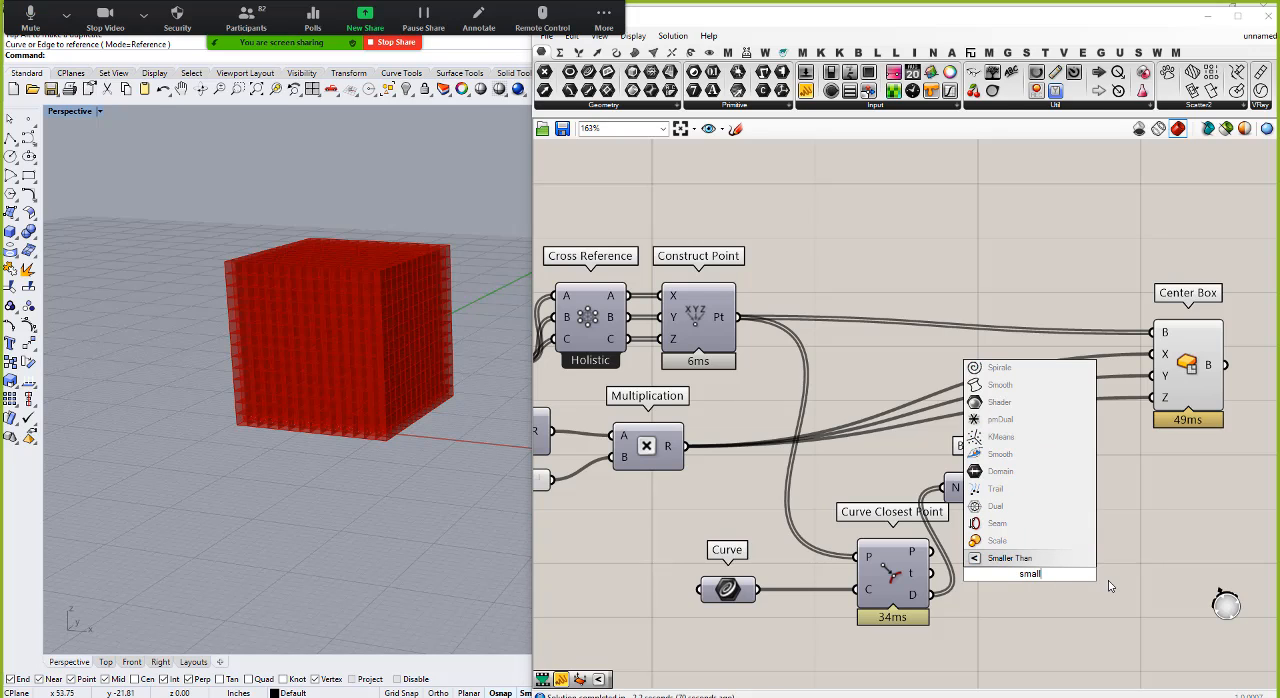
left_click(1010, 558)
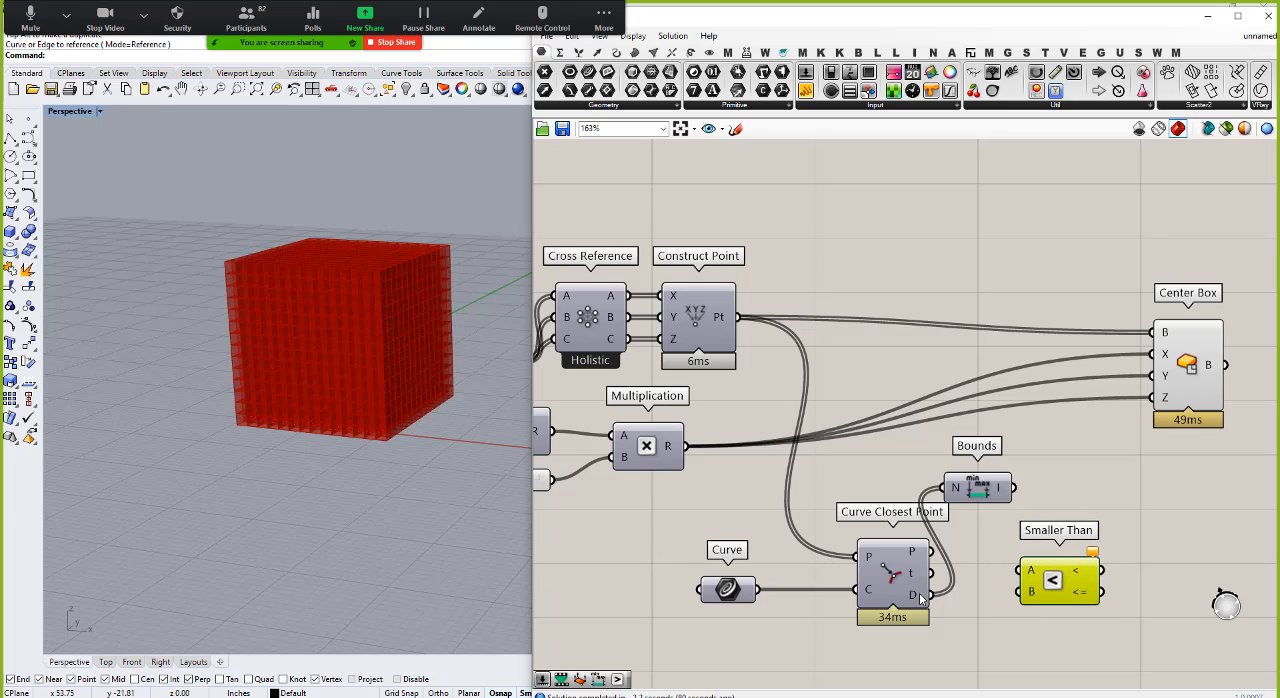
left_click_drag(936, 594, 1027, 572)
Step: Add a number slider with the value 10.0 below the Curve Closest Point component
left_click(941, 668)
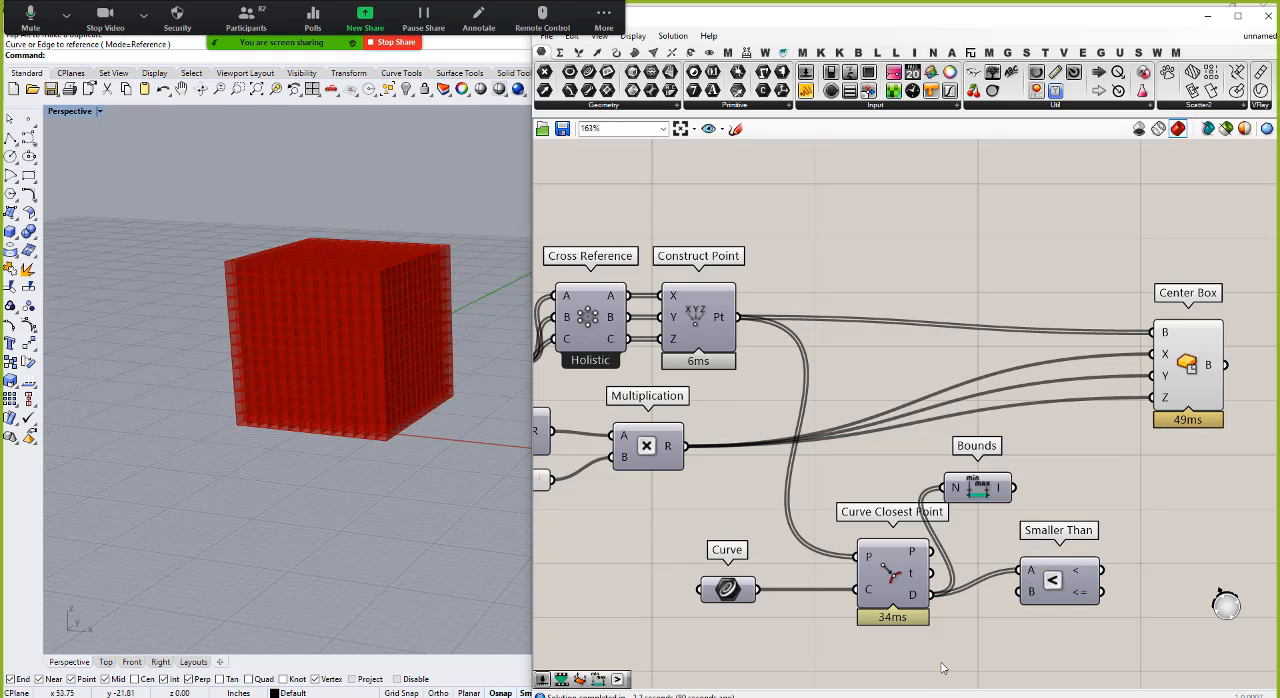
double_click(941, 663)
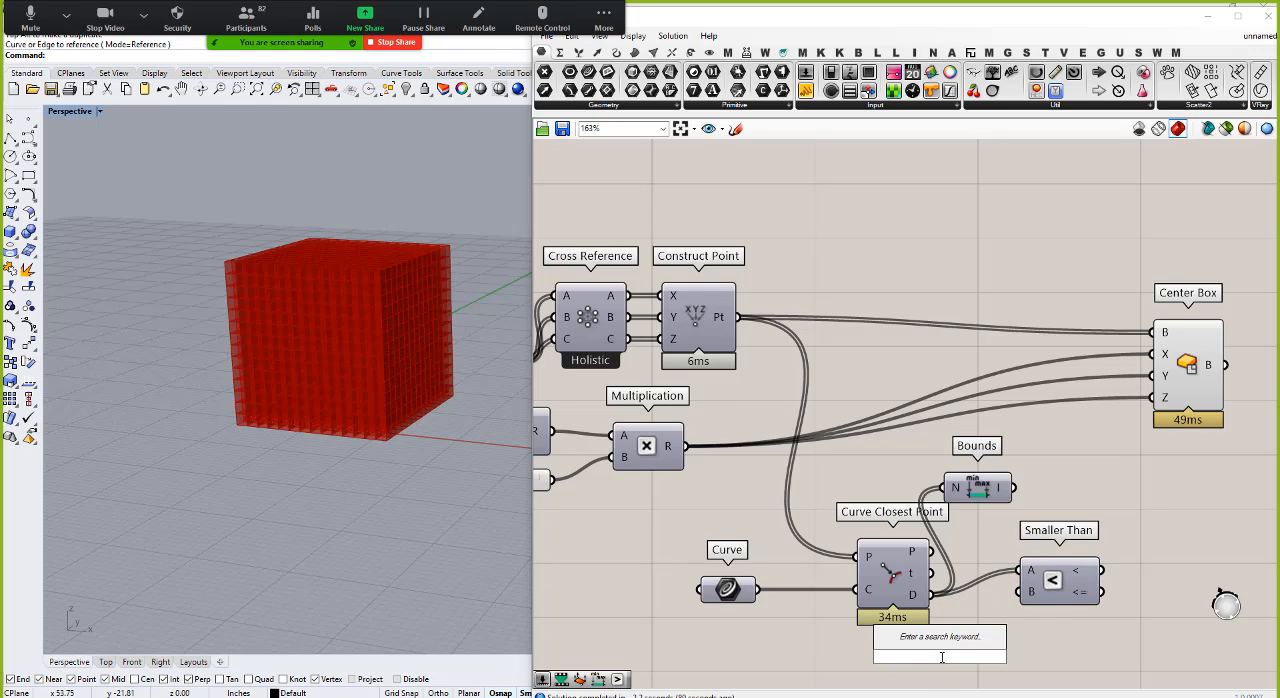
type("10")
key("Return")
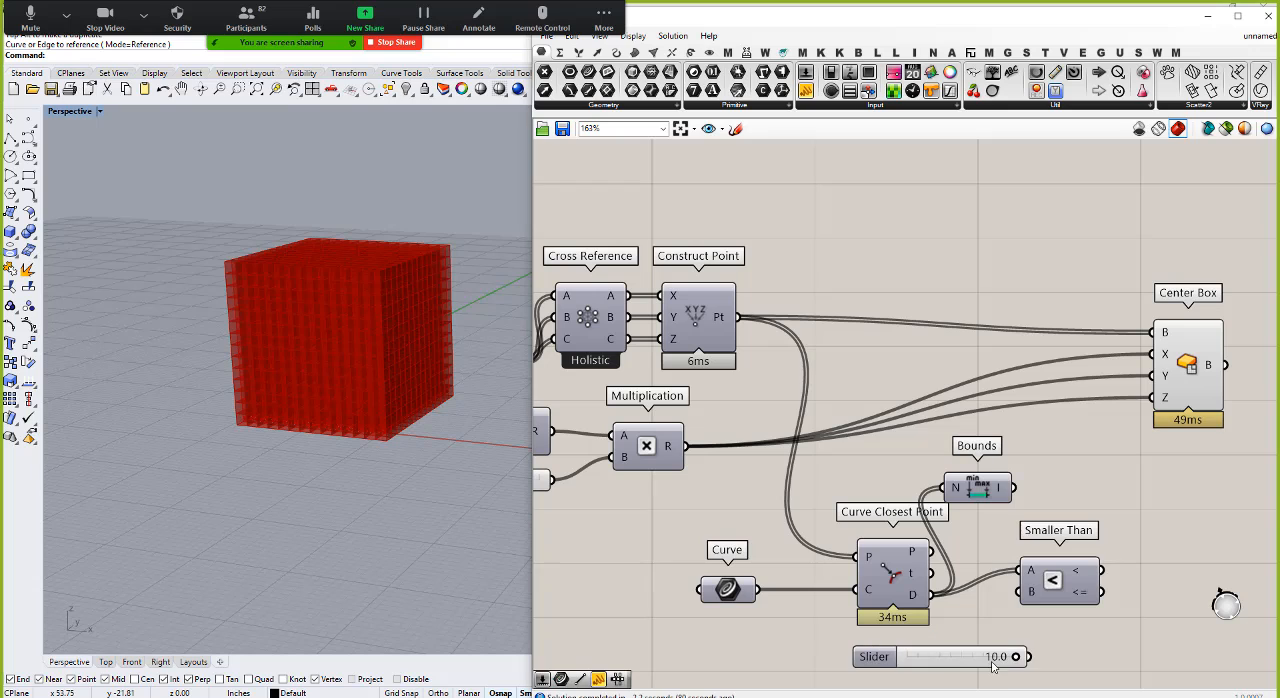
Step: Raise the new slider's maximum above 10 and connect the slider to the Smaller Than's B input
right_click(912, 668)
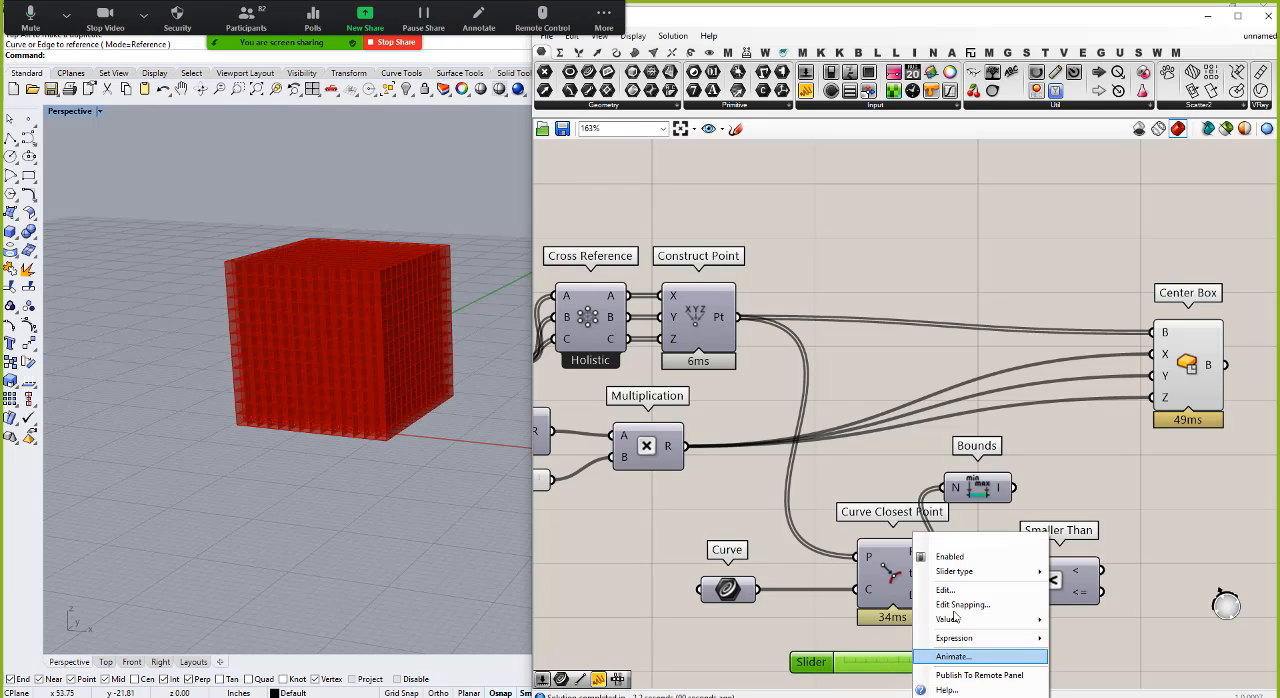
left_click(1018, 588)
scroll(1018, 588, "up", 5)
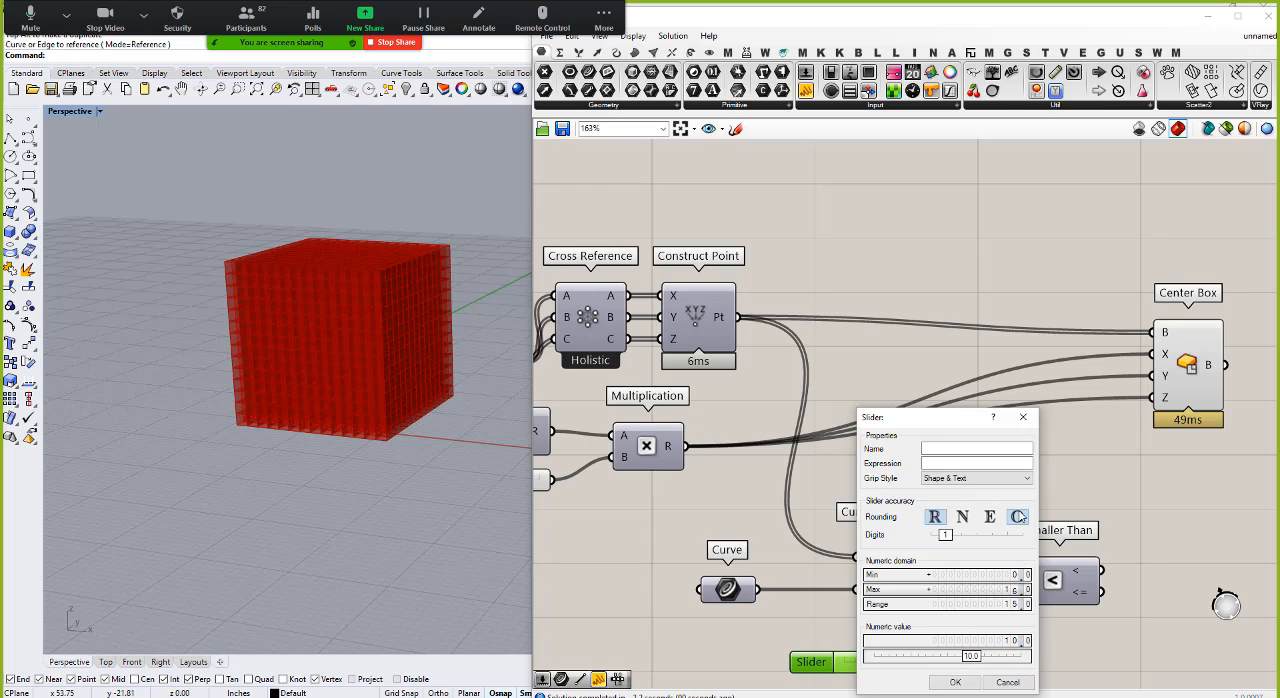
left_click(953, 682)
left_click_drag(967, 663, 1031, 591)
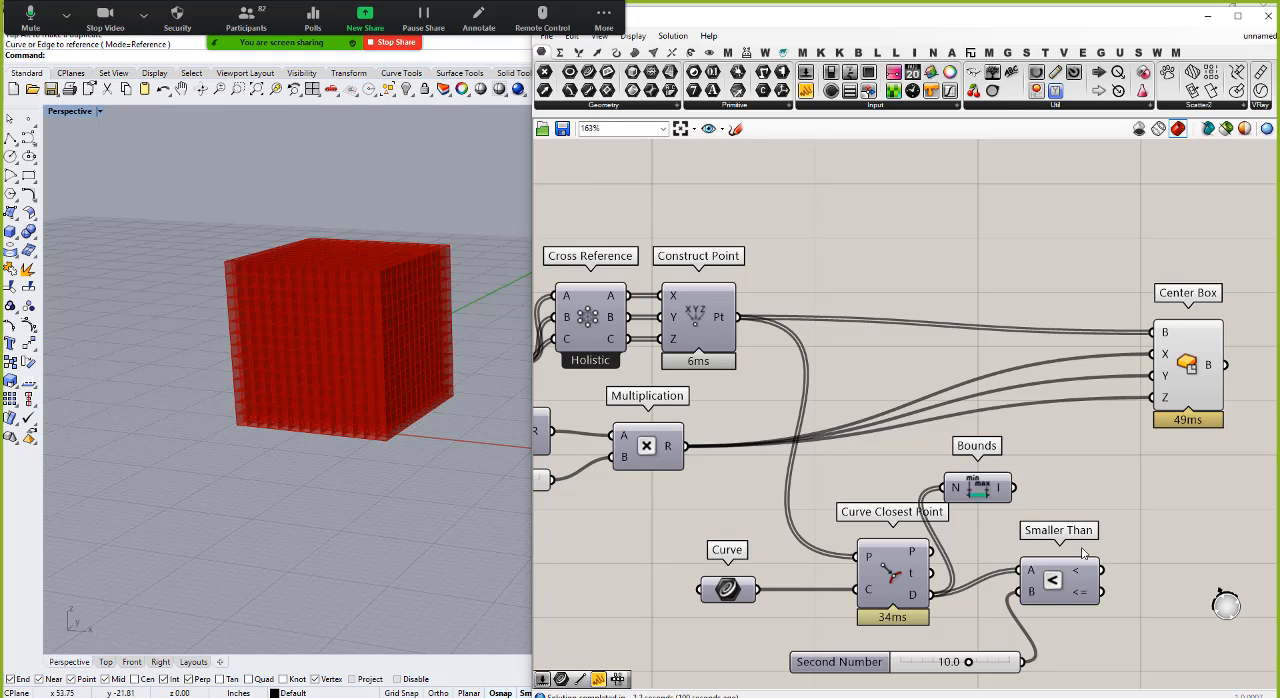
Step: Add a Cull Pattern component, connecting Construct Point's Pt output to its L input and Smaller Than's < output to its P input
double_click(1130, 472)
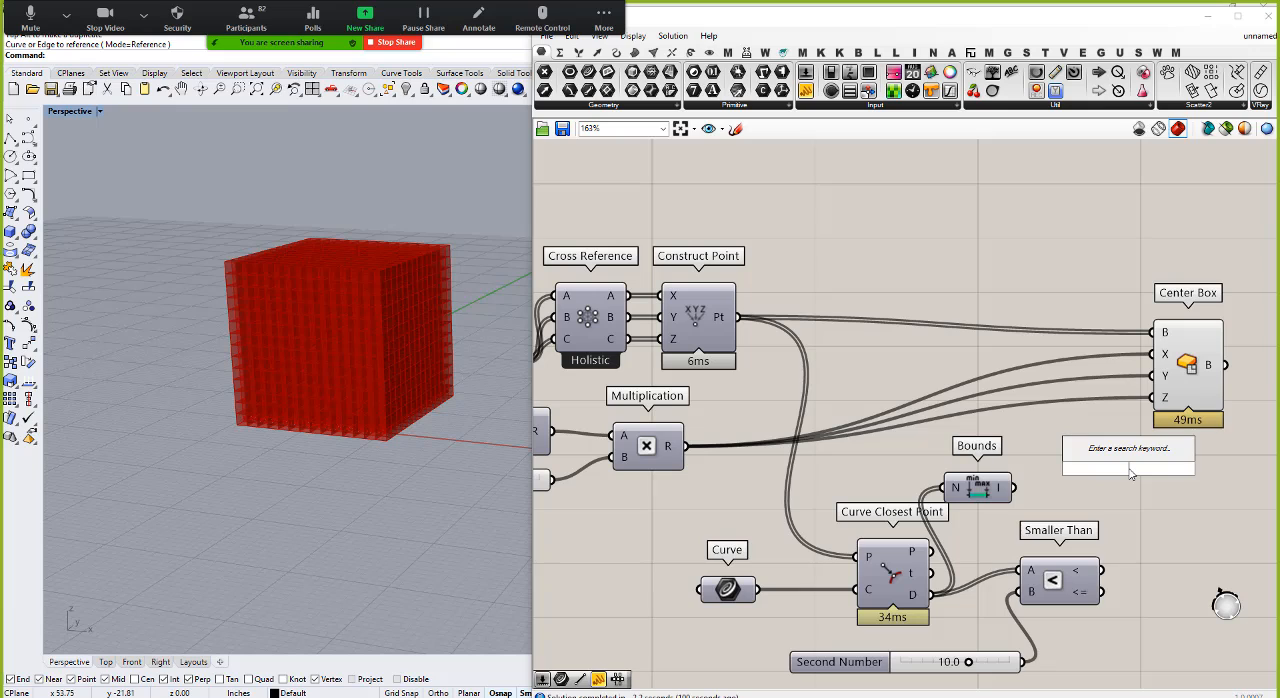
type("cull")
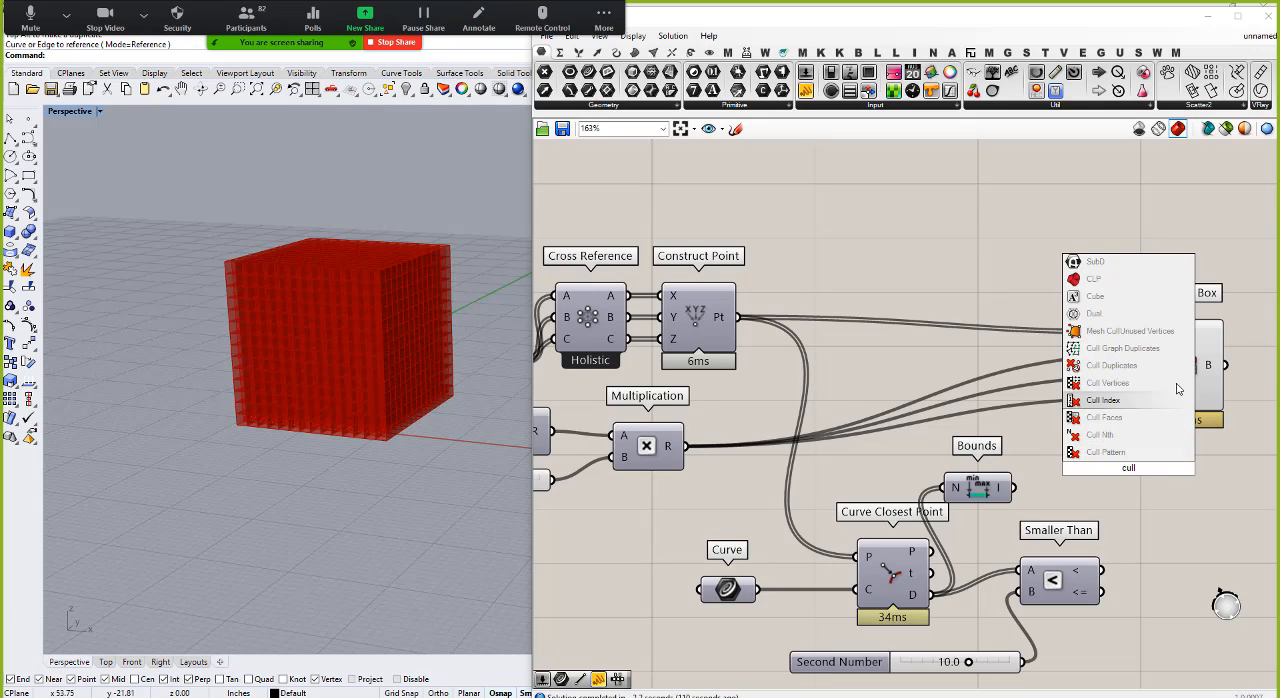
left_click(1105, 452)
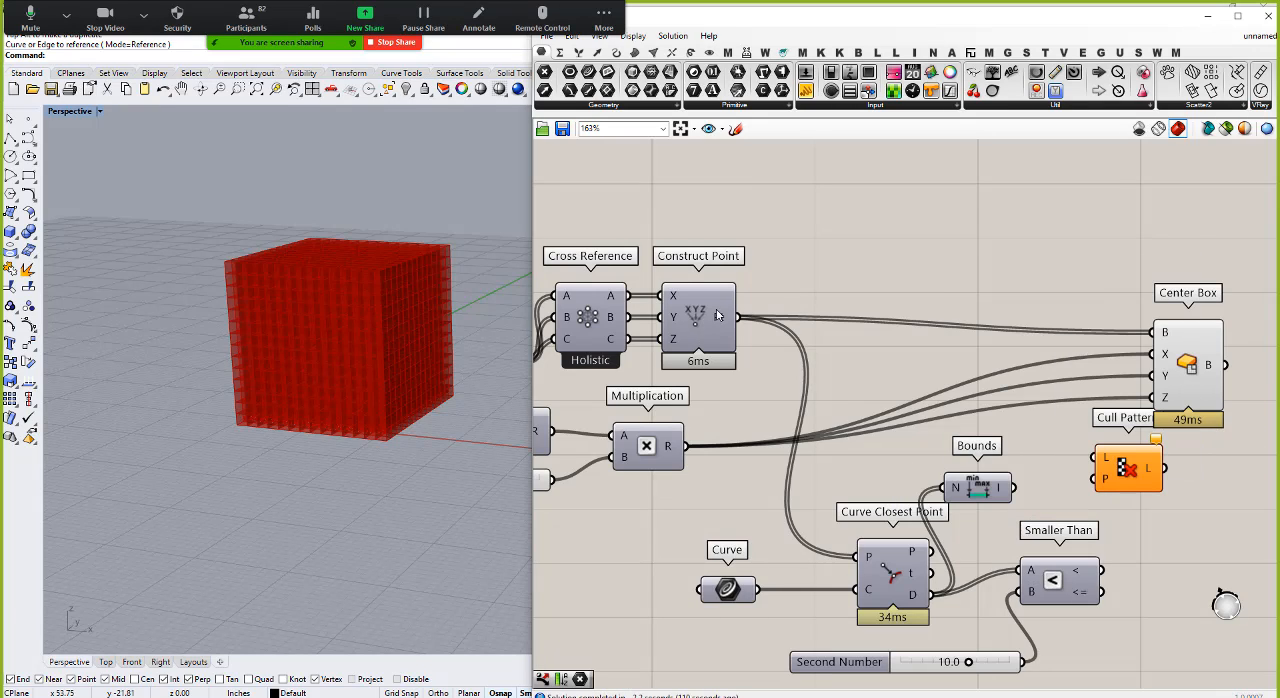
left_click_drag(738, 317, 1094, 458)
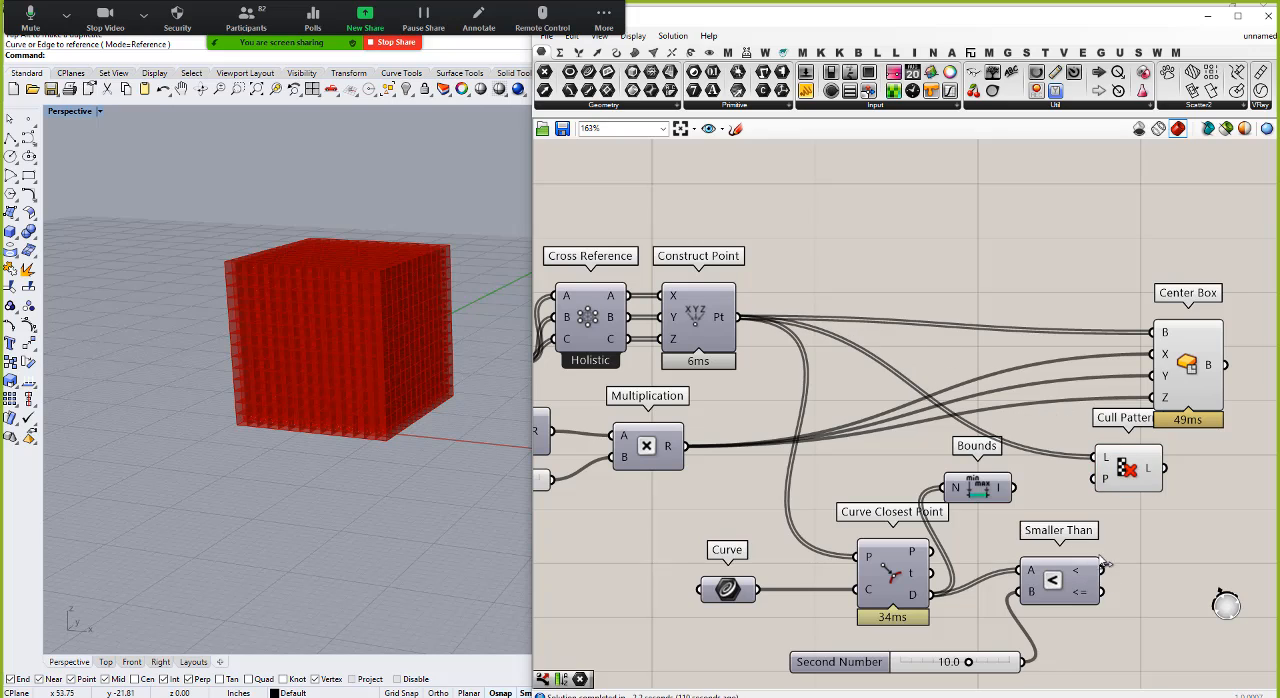
left_click_drag(1103, 569, 1158, 332)
Step: Route Cull Pattern's L output into Center Box's B input and place Cull Pattern between Construct Point and Center Box
left_click_drag(1206, 365, 1264, 341)
scroll(1146, 360, "down", 4)
left_click(1111, 419)
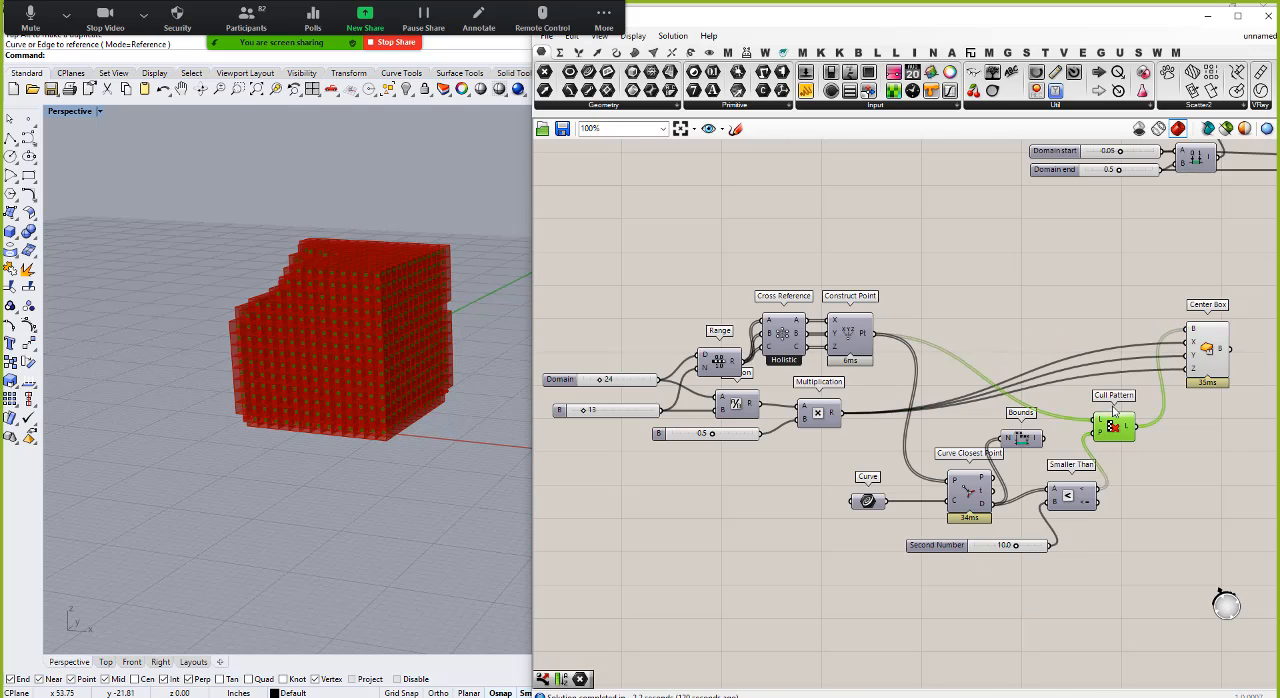
left_click_drag(1113, 408, 1122, 306)
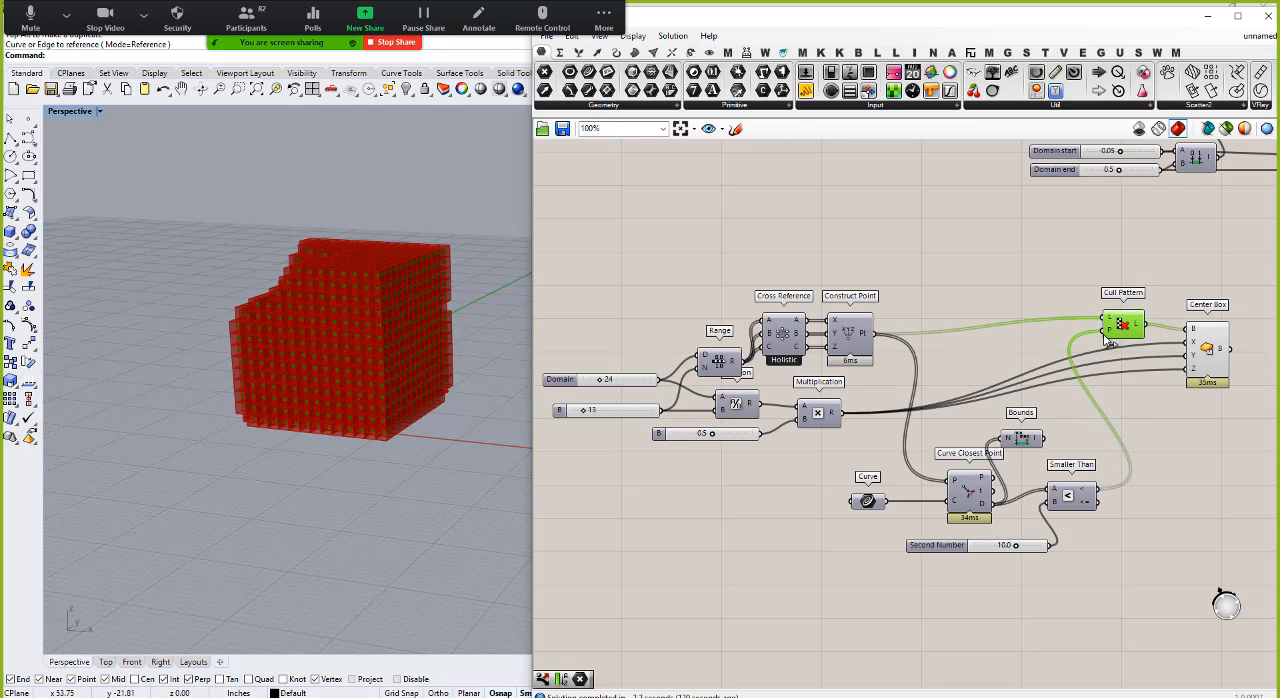
left_click(992, 568)
Step: Try thresholds of 1.9 and 2.9 on the Second Number slider and inspect the remaining boxes around the curve
scroll(997, 550, "up", 2)
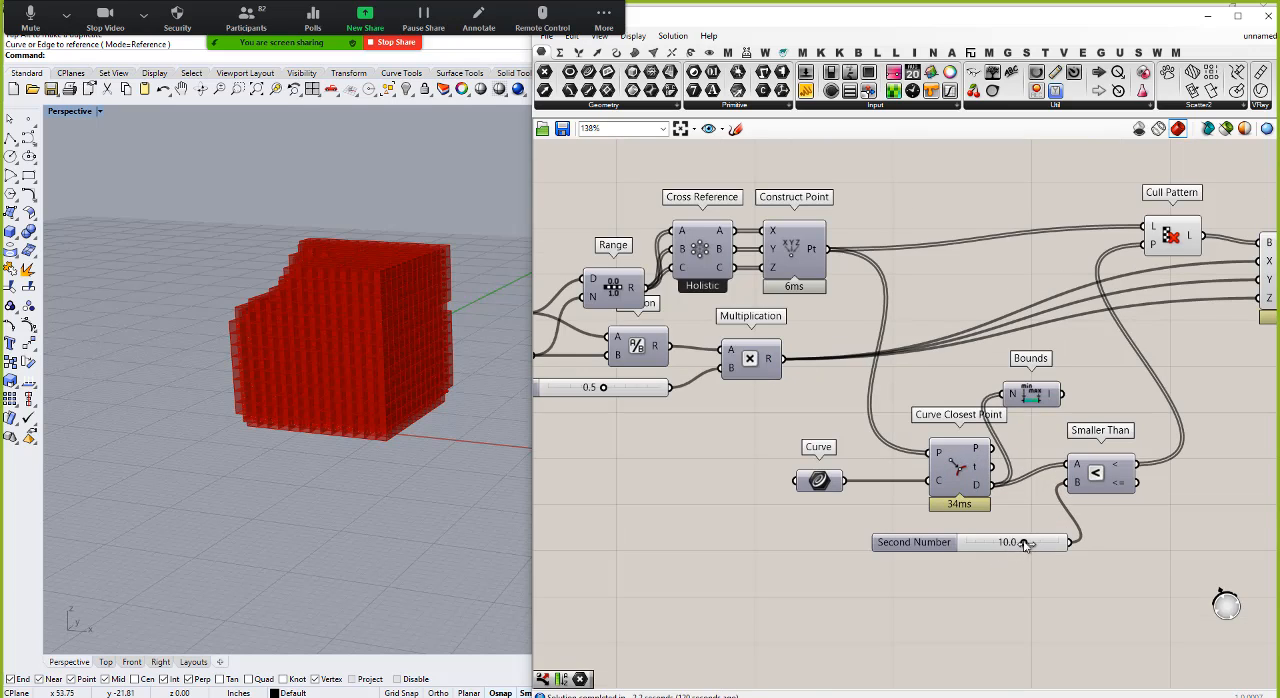
left_click_drag(1025, 543, 980, 543)
right_click_drag(445, 395, 438, 420)
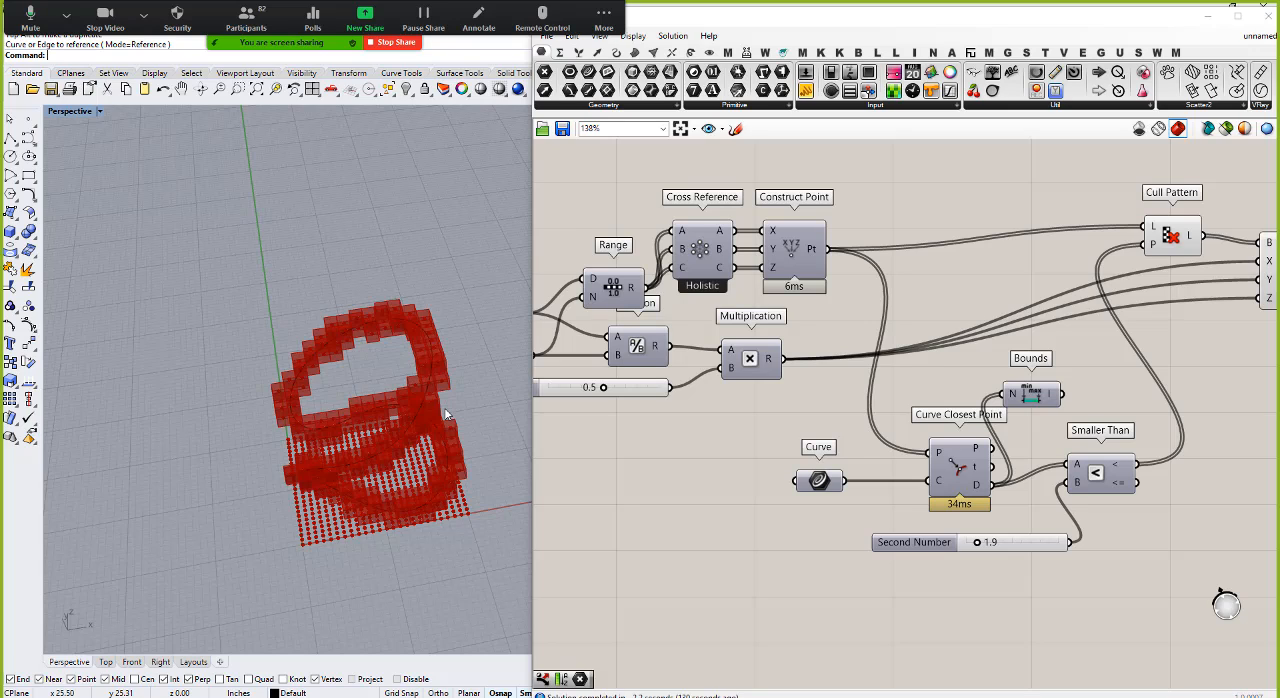
mouse_move(978, 542)
left_mouse_down()
mouse_move(998, 547)
mouse_move(987, 546)
left_mouse_up()
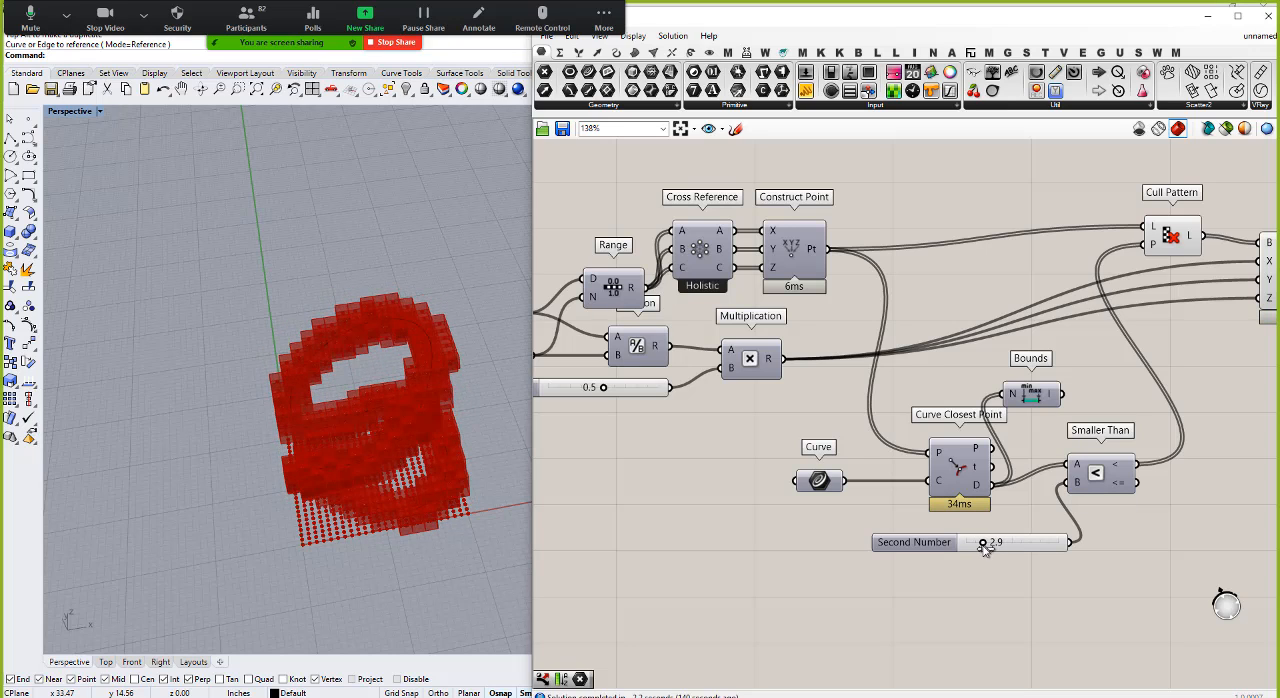
right_click_drag(497, 367, 232, 243)
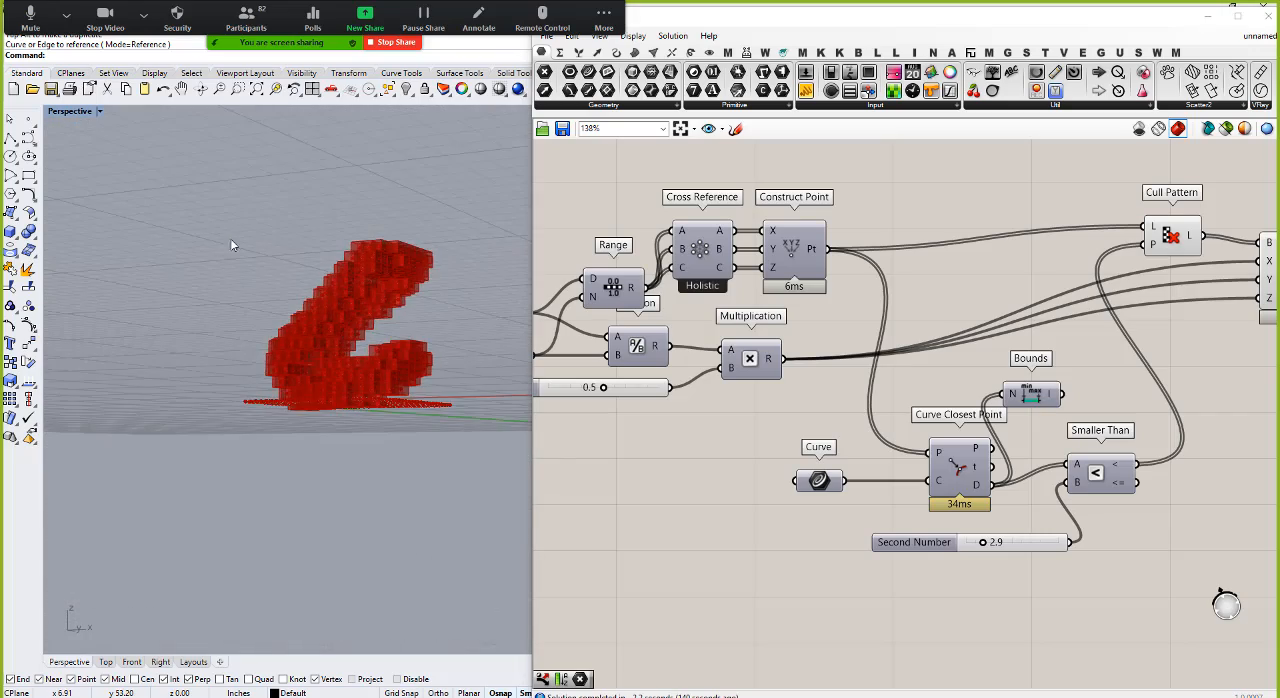
scroll(426, 318, "up", 7)
right_click_drag(426, 320, 483, 370)
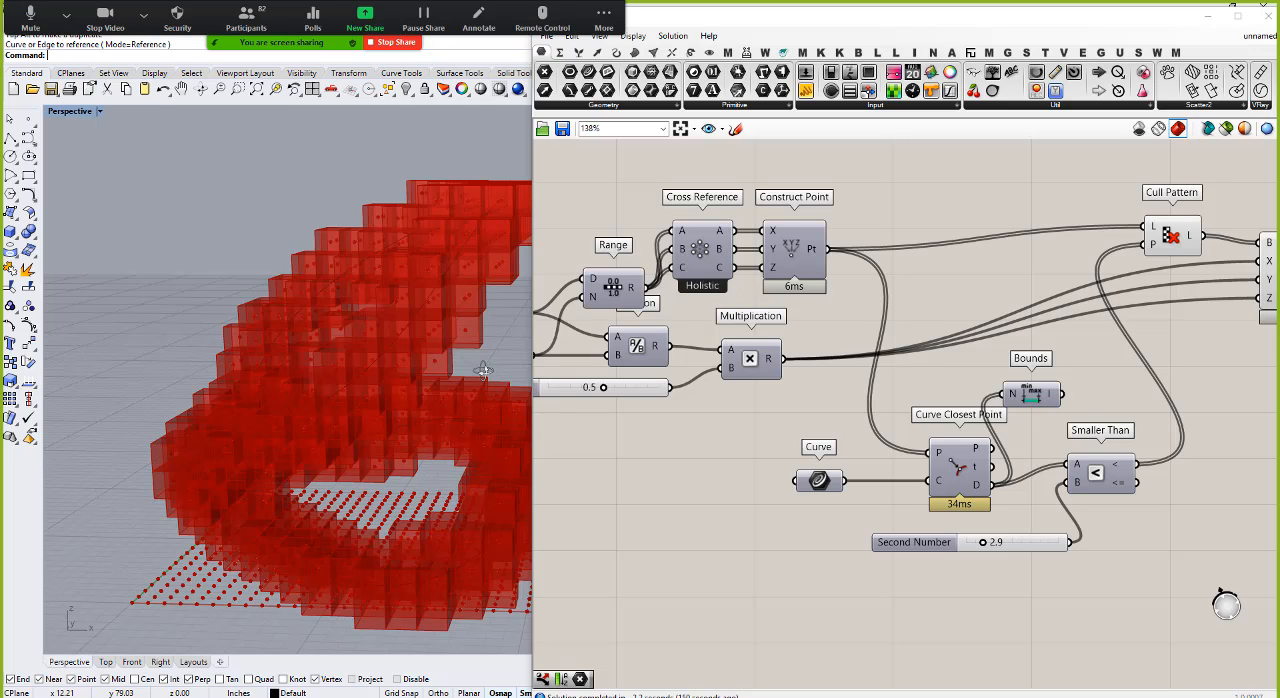
Step: Raise the Second Number threshold slider to 3.7 and on to 4.4, checking the remaining boxes in the Perspective viewport
scroll(806, 511, "down", 3)
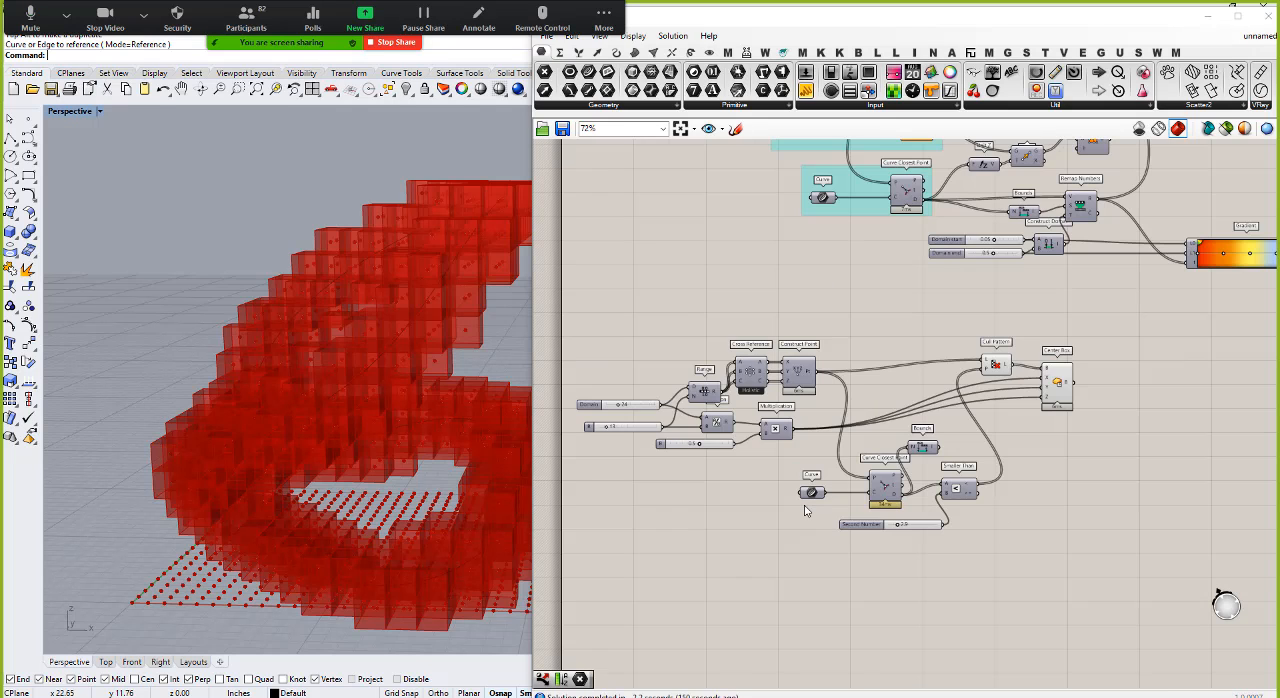
scroll(893, 530, "up", 3)
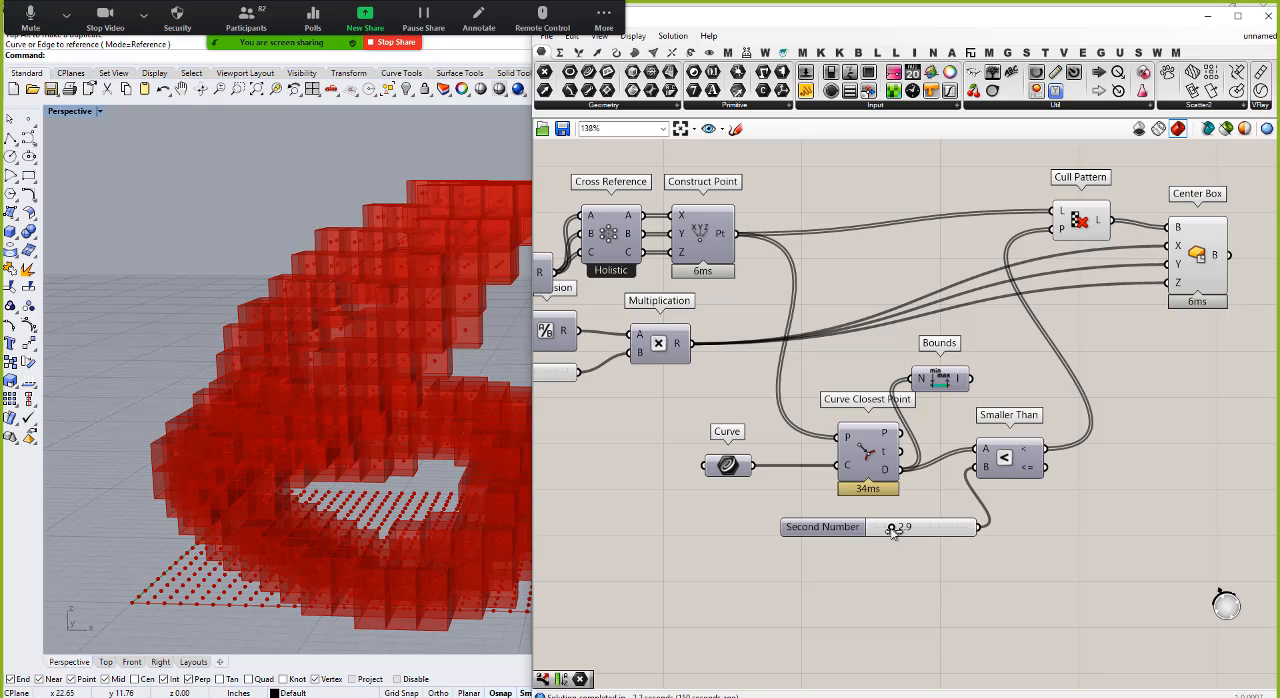
left_click_drag(892, 529, 897, 529)
right_click_drag(364, 507, 306, 546)
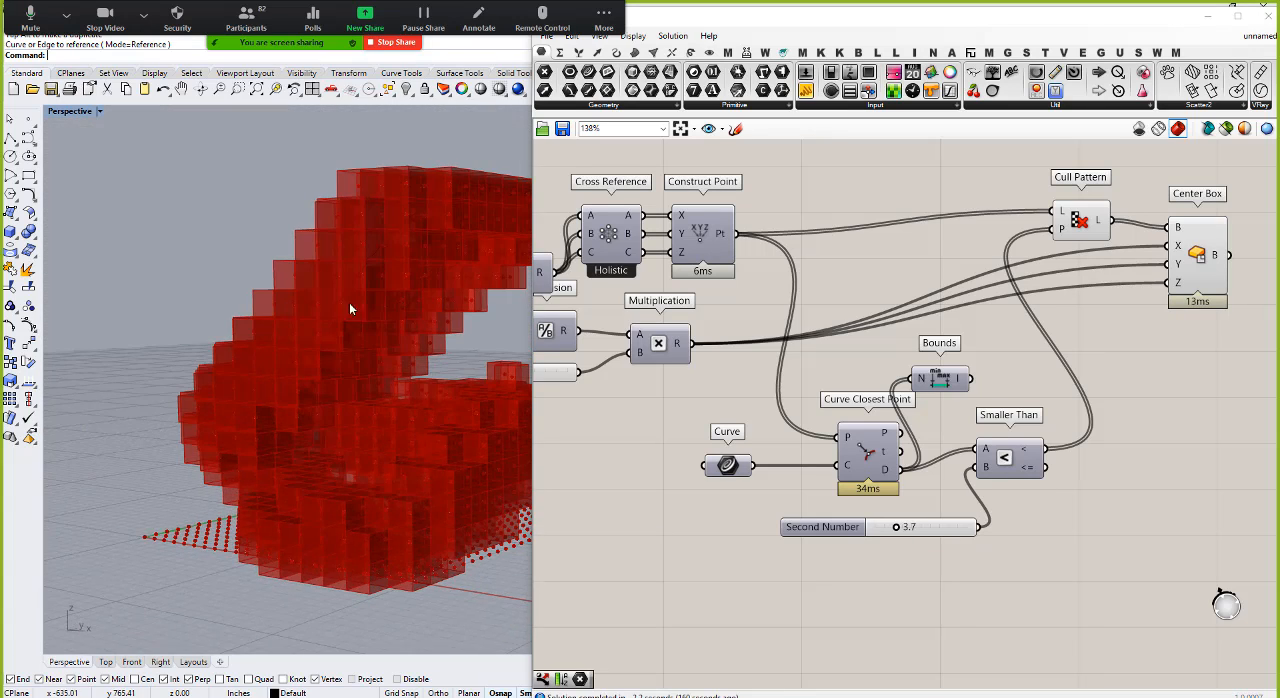
right_click_drag(349, 309, 248, 366)
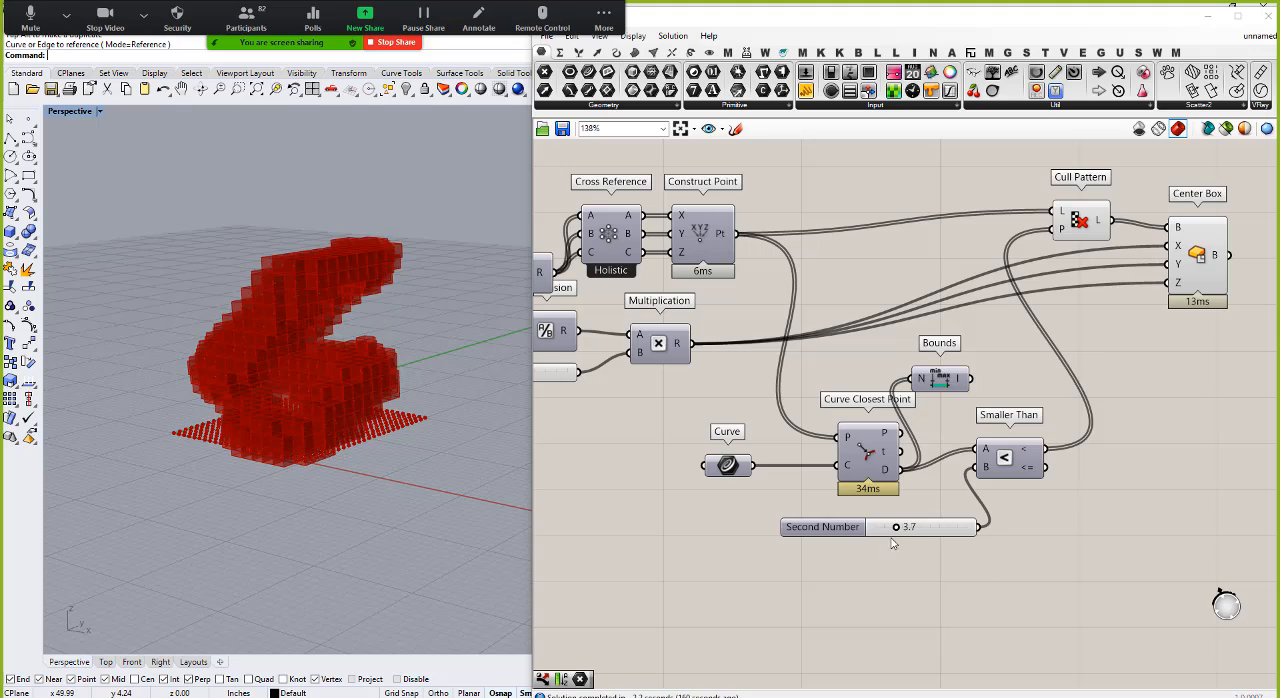
left_click_drag(896, 528, 900, 527)
right_click_drag(427, 428, 459, 409)
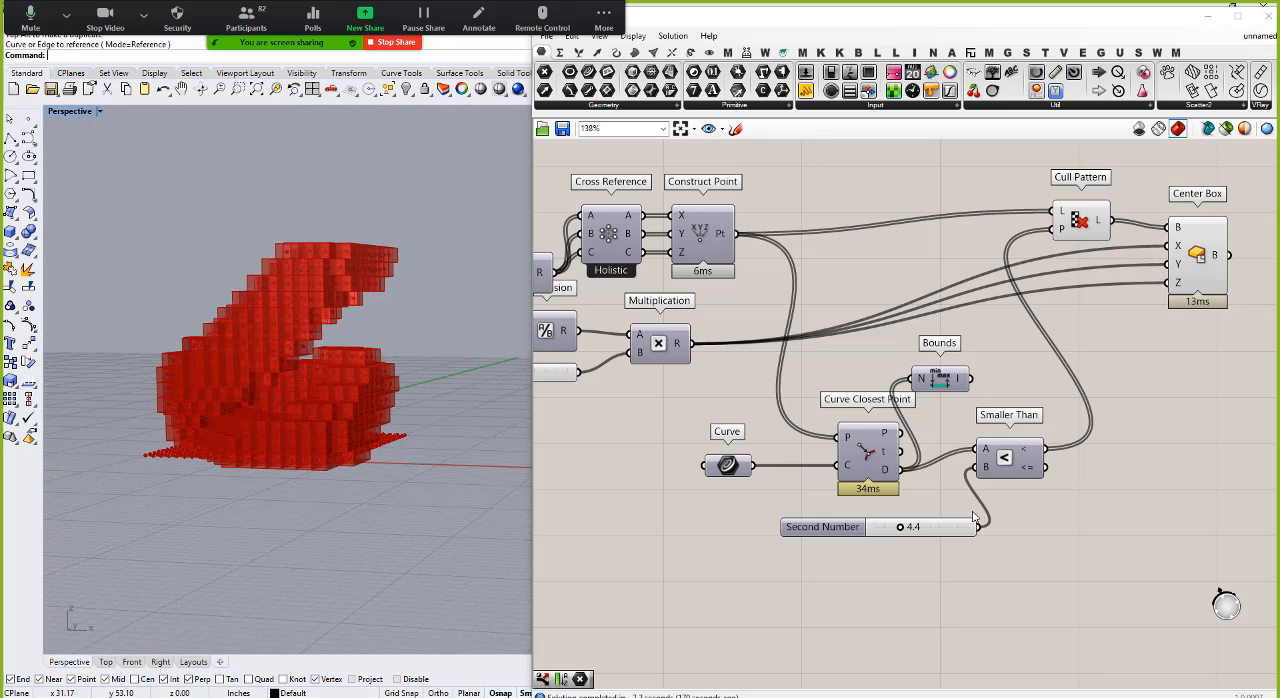
Step: Add a Custom Preview component beyond Center Box and connect Center Box's B output to its G input
scroll(976, 525, "down", 3)
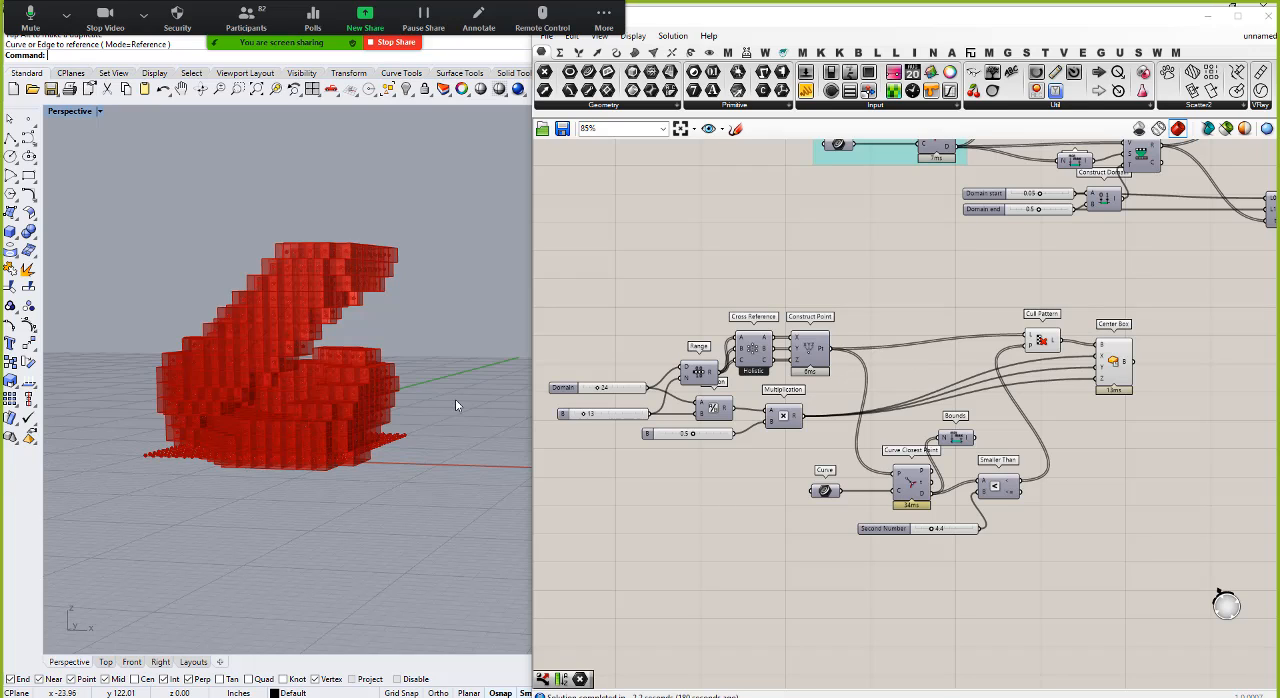
scroll(613, 432, "down", 3)
scroll(950, 420, "up", 3)
double_click(1049, 451)
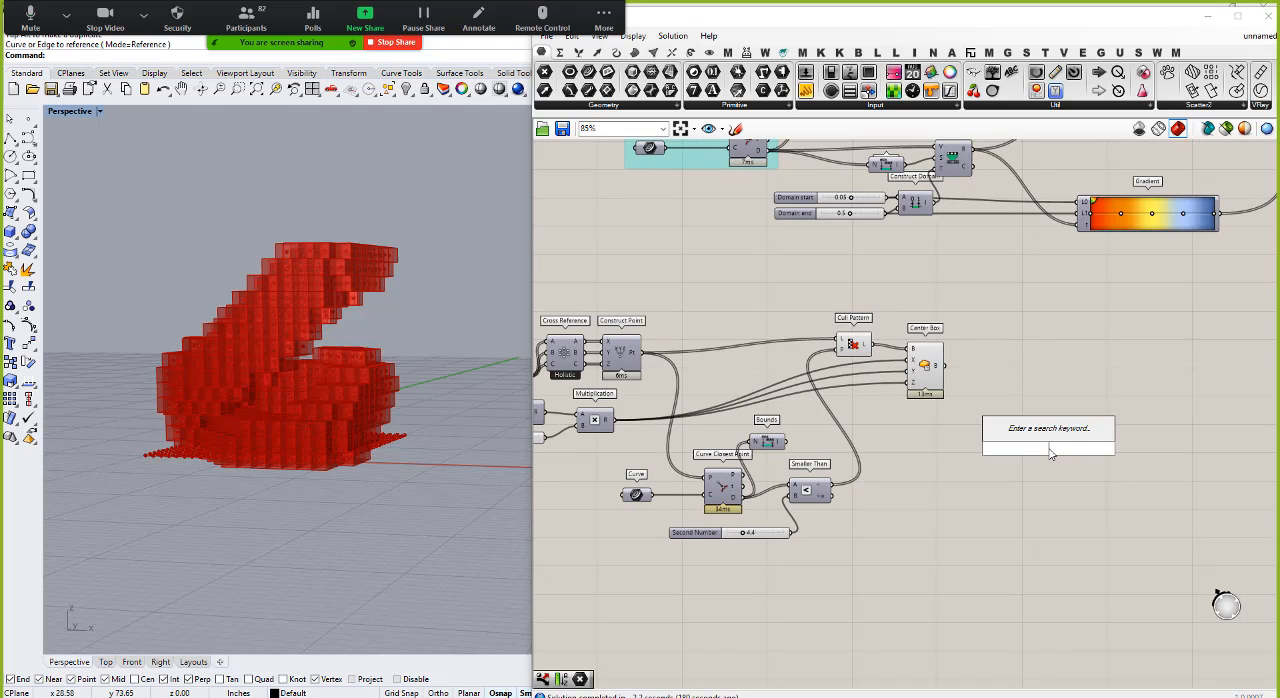
type("v")
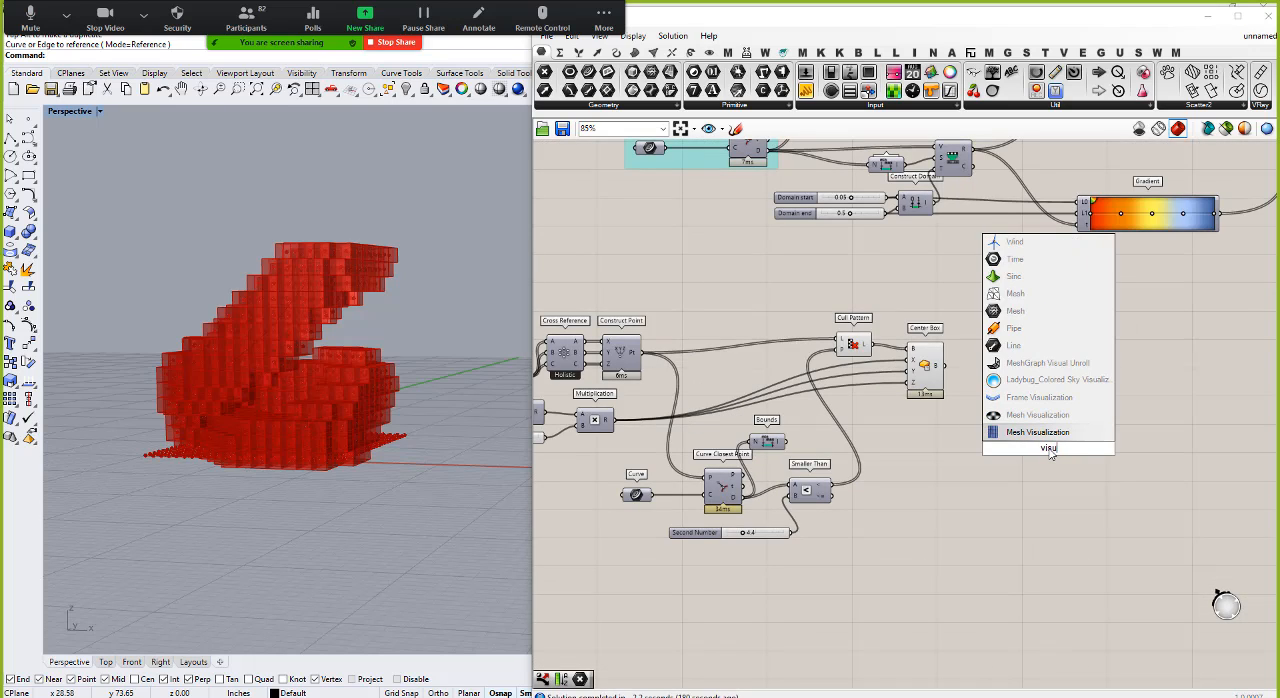
key("BackSpace")
type("custom")
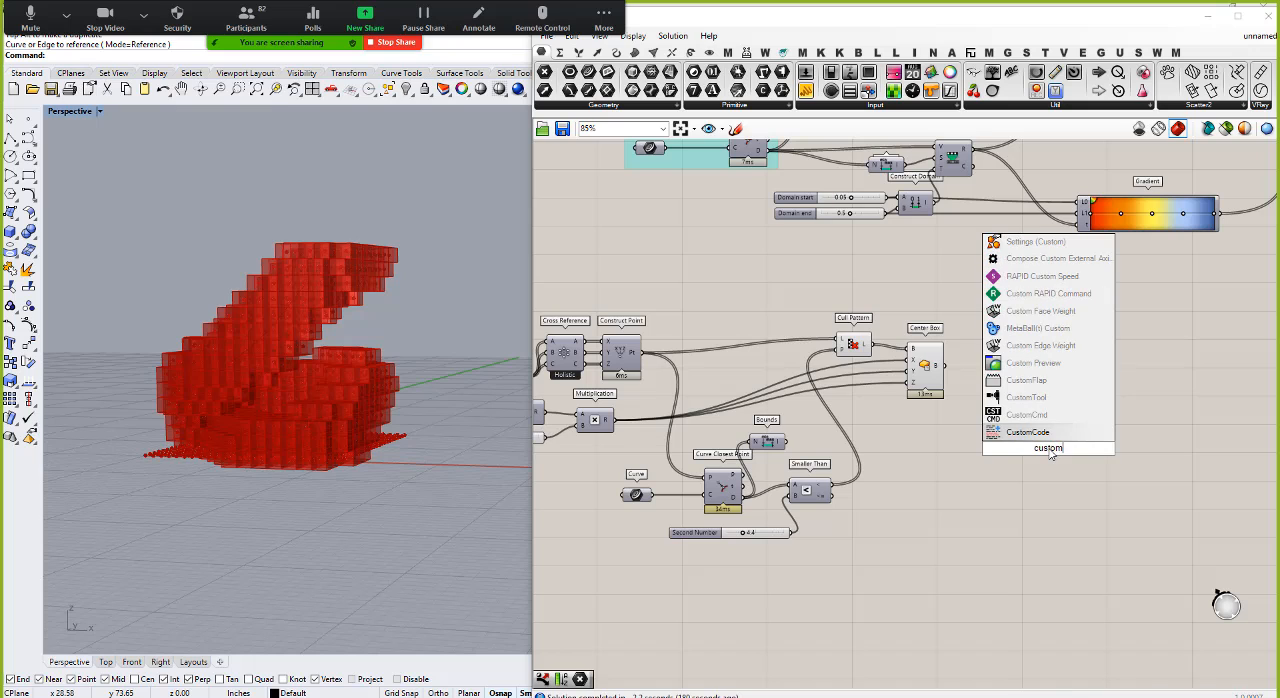
left_click(1035, 365)
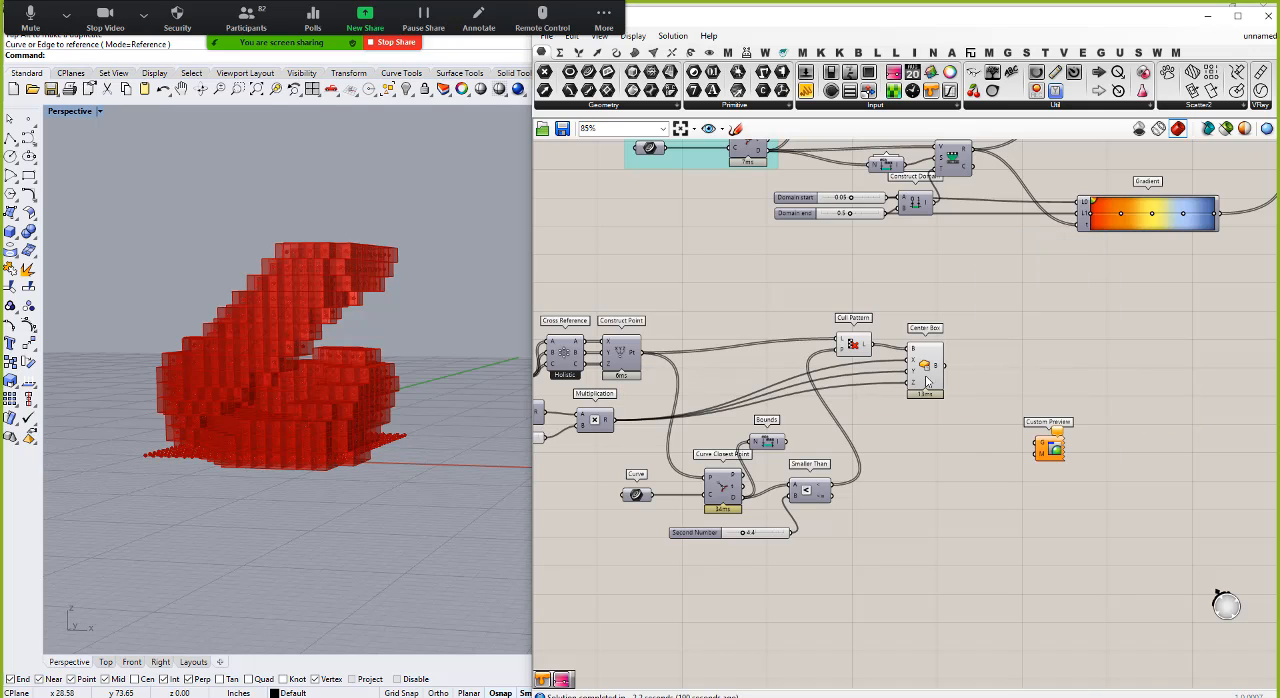
left_click_drag(944, 366, 1120, 374)
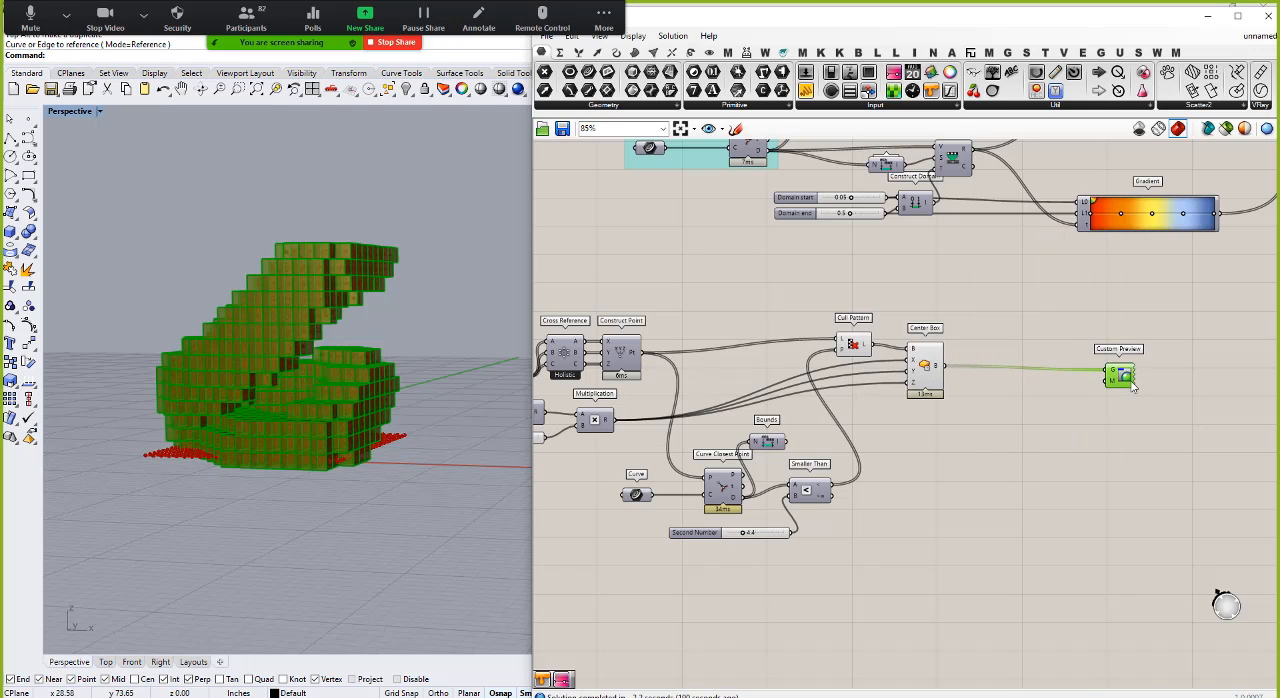
left_click(1048, 456)
Step: Add a Colour Swatch below the Custom Preview component and connect it to the M input
double_click(1012, 450)
type("s")
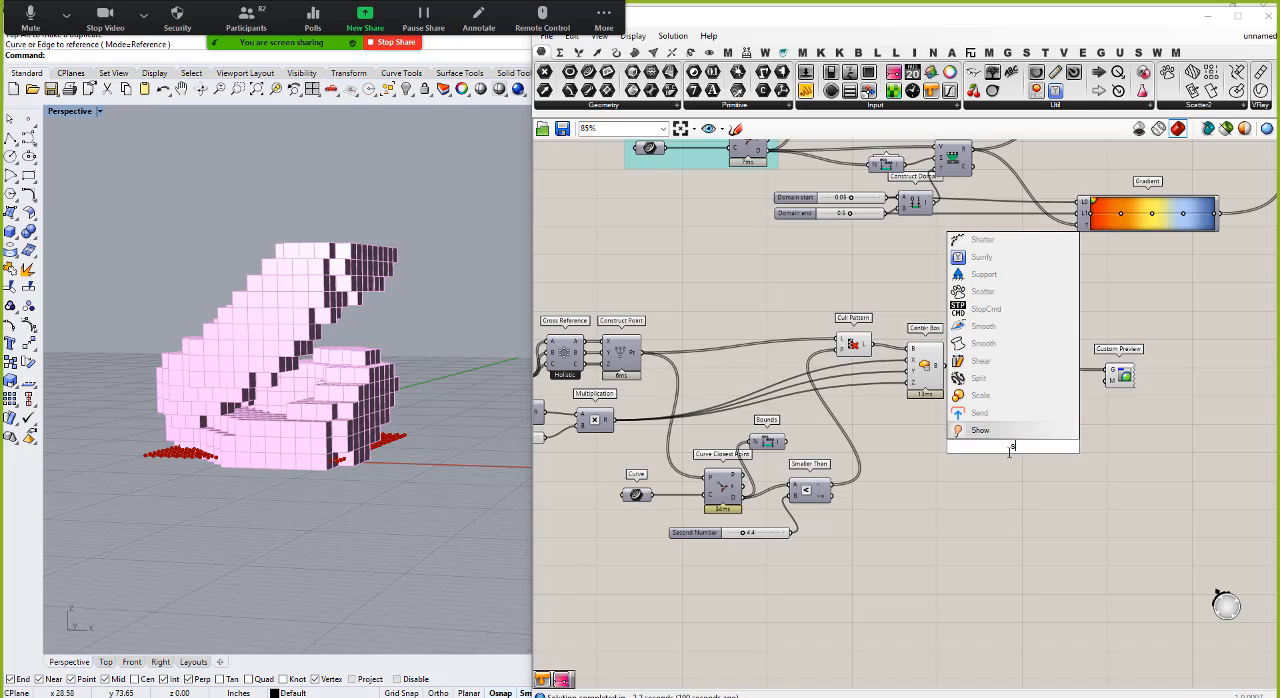
type("watch")
key("Return")
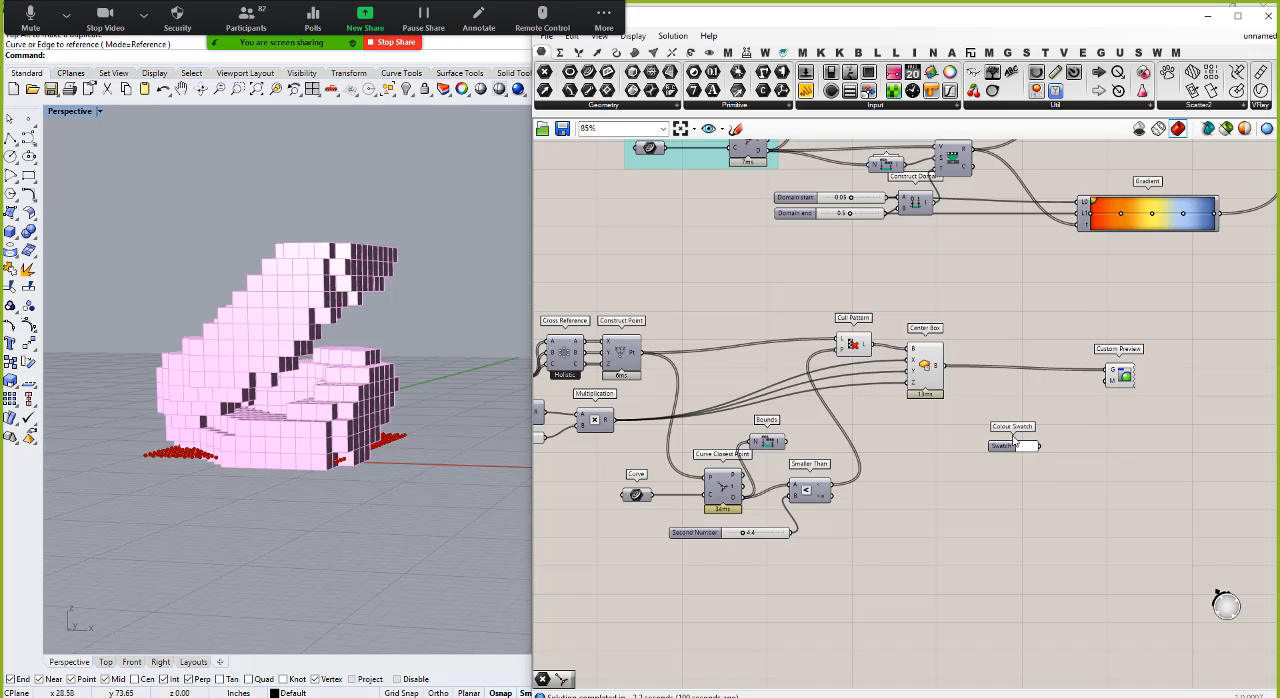
left_click_drag(1042, 447, 1108, 380)
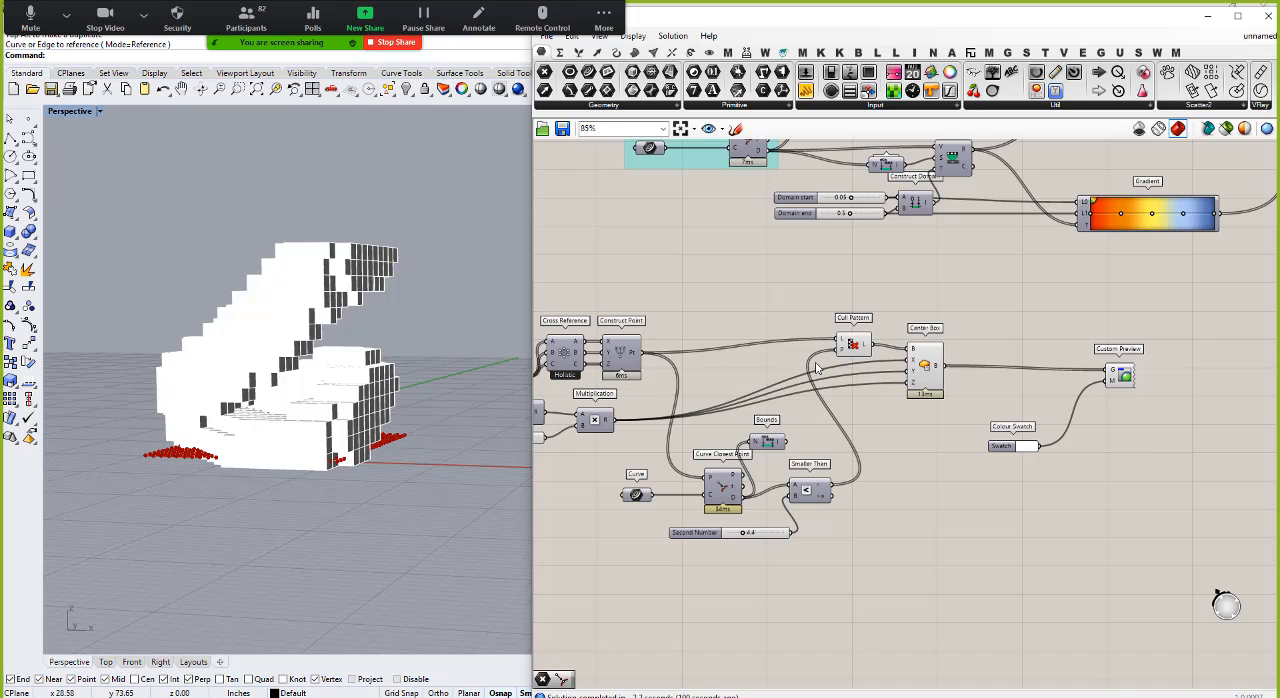
Step: Turn off the preview of the Center Box and Cull Pattern components
right_click(930, 364)
left_click(962, 390)
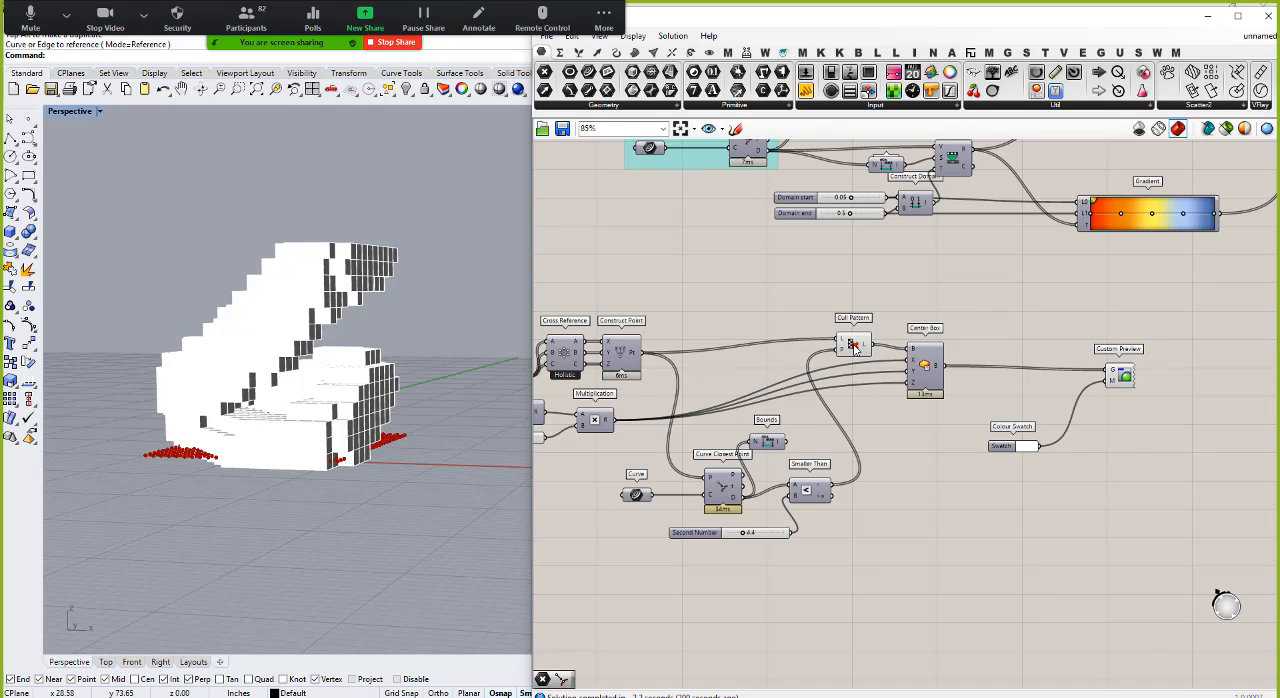
right_click(853, 346)
left_click(885, 367)
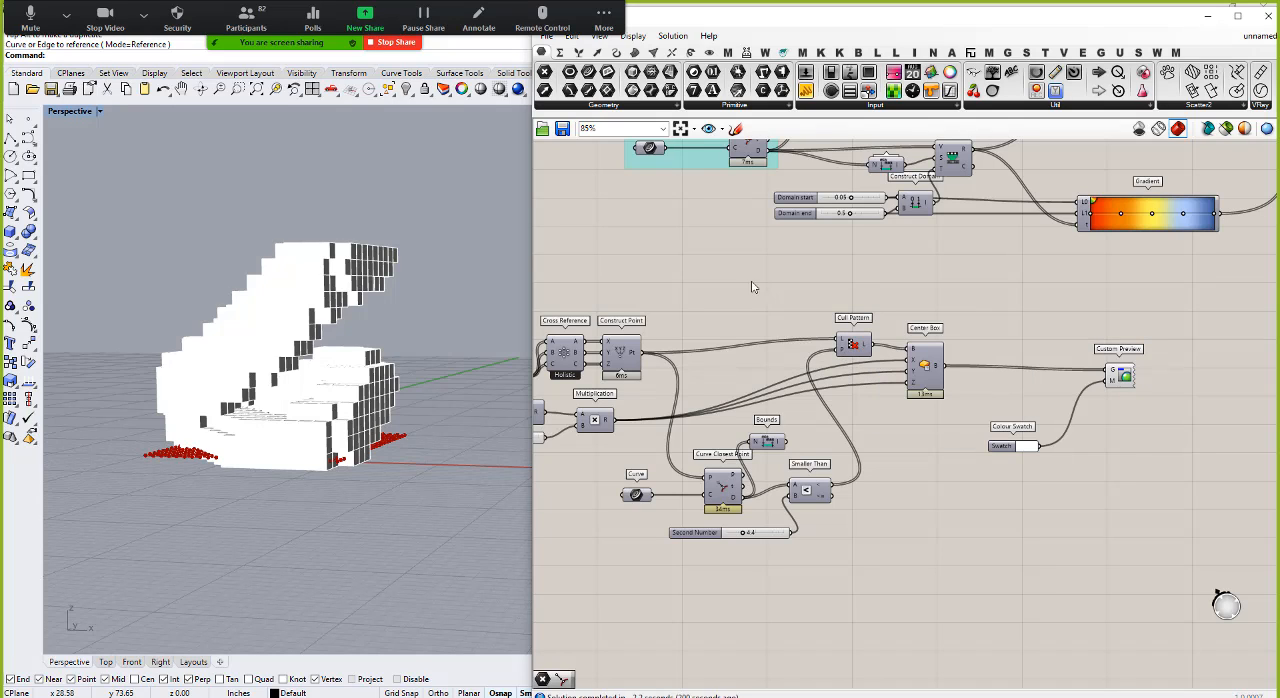
Step: Switch the Perspective viewport to the Arctic display mode and inspect the box form from above and up close
left_click(99, 111)
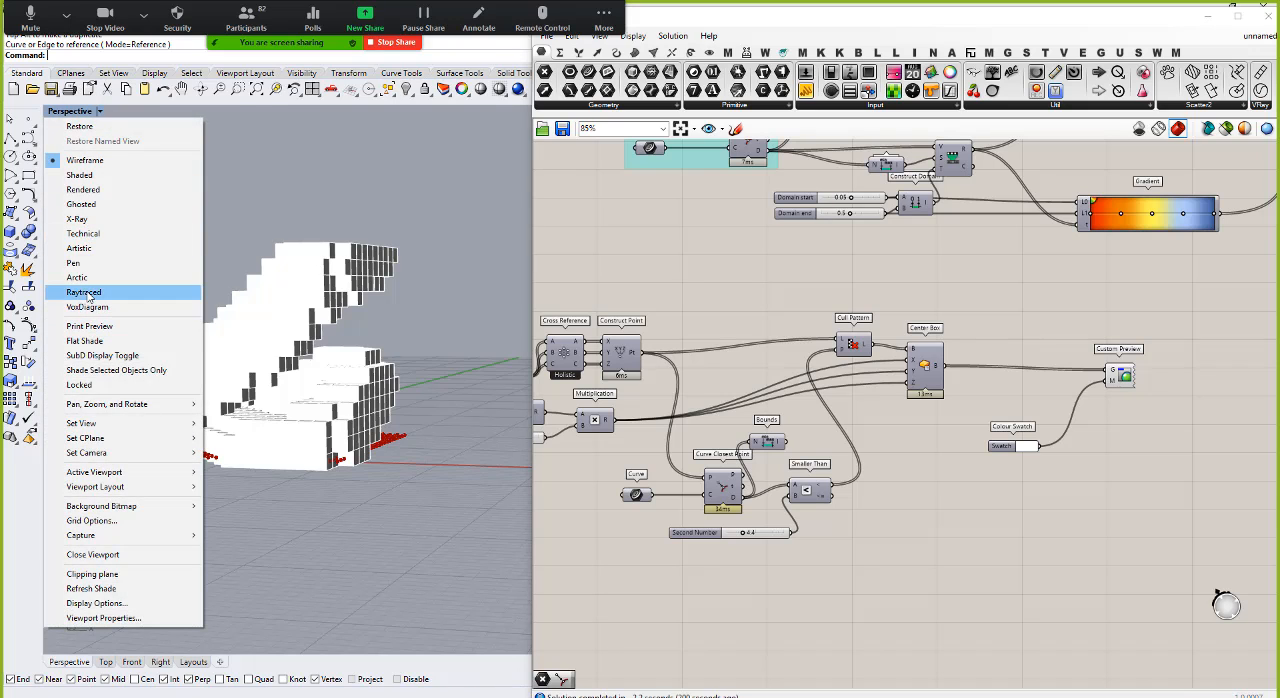
left_click(78, 277)
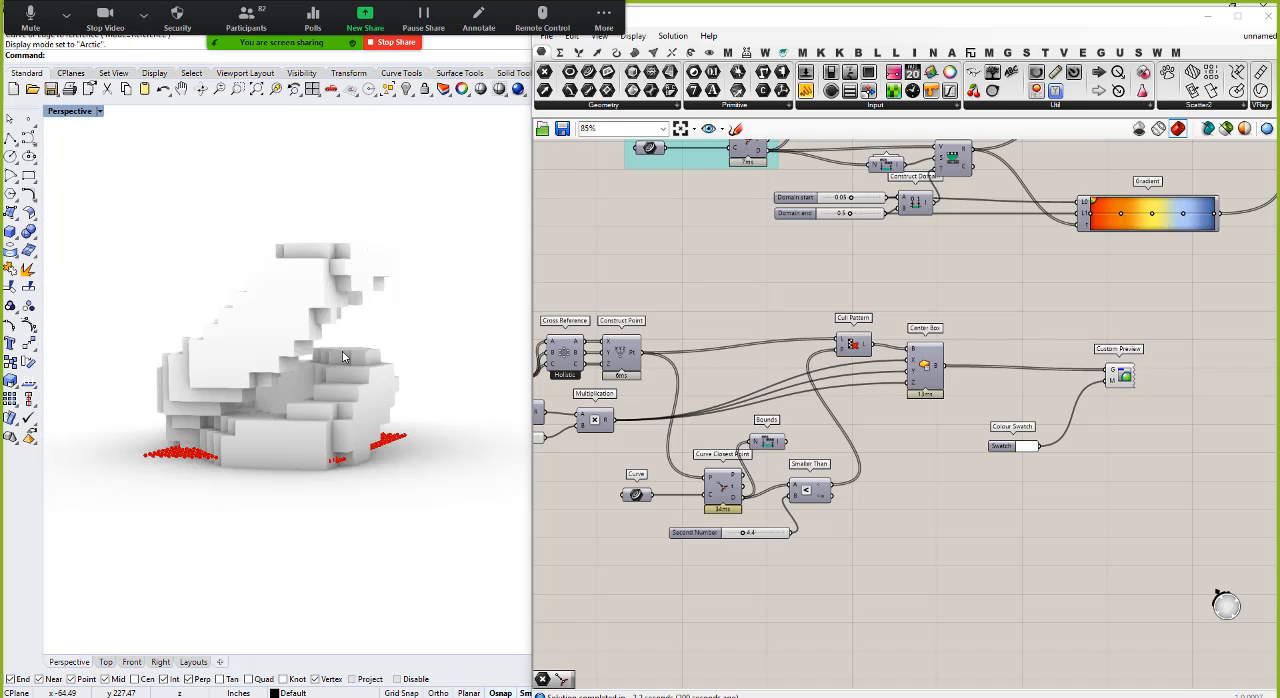
right_click_drag(350, 384, 336, 355)
scroll(369, 315, "up", 4)
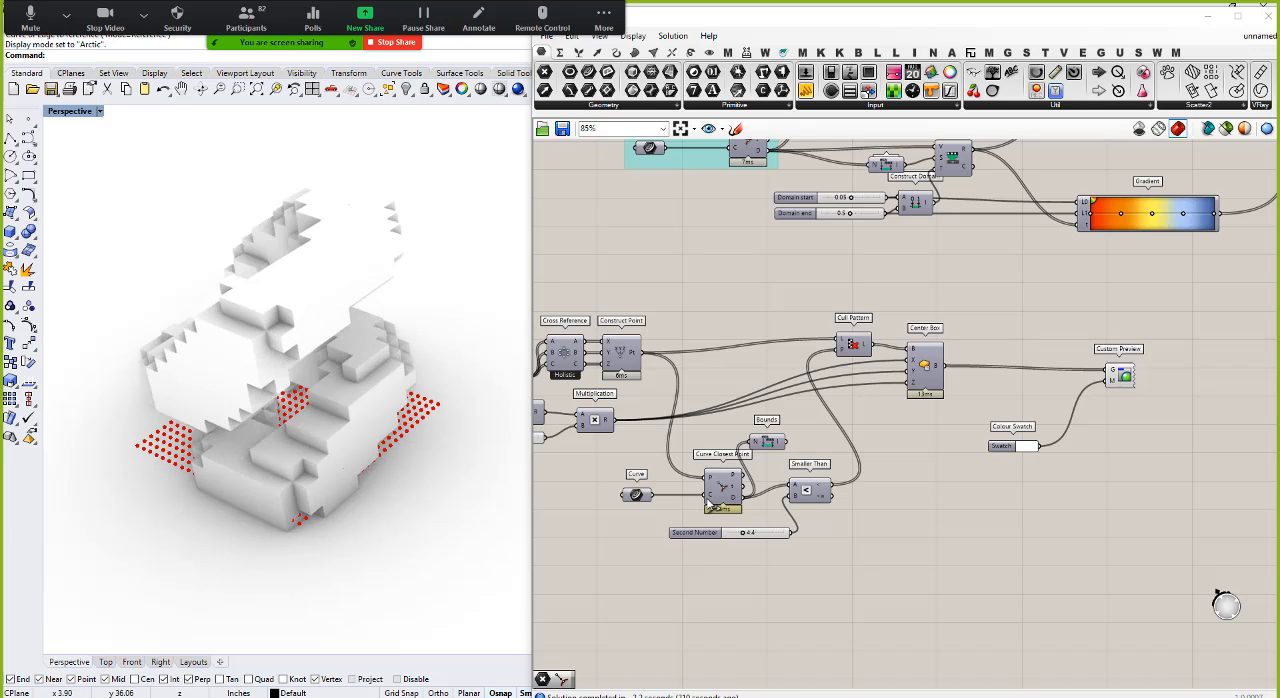
right_click_drag(204, 331, 227, 343)
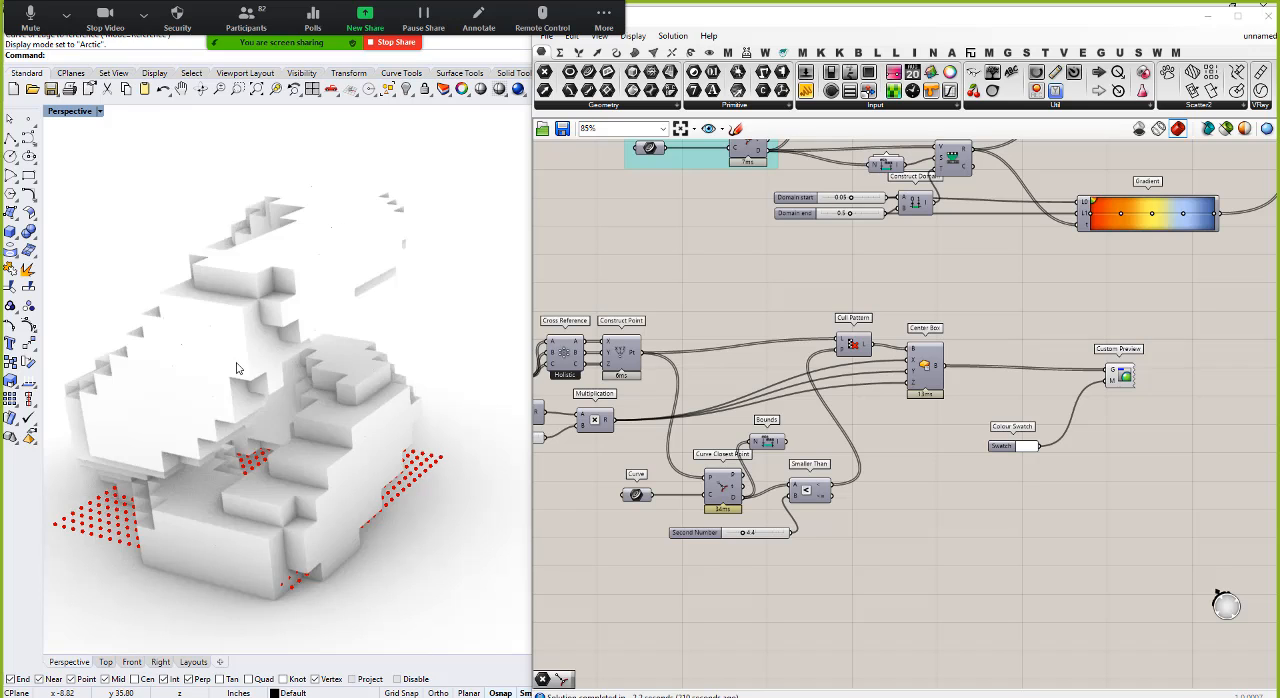
Step: Set the Perspective viewport to the Shaded display mode and clear the component selection on the Grasshopper canvas
left_click(99, 111)
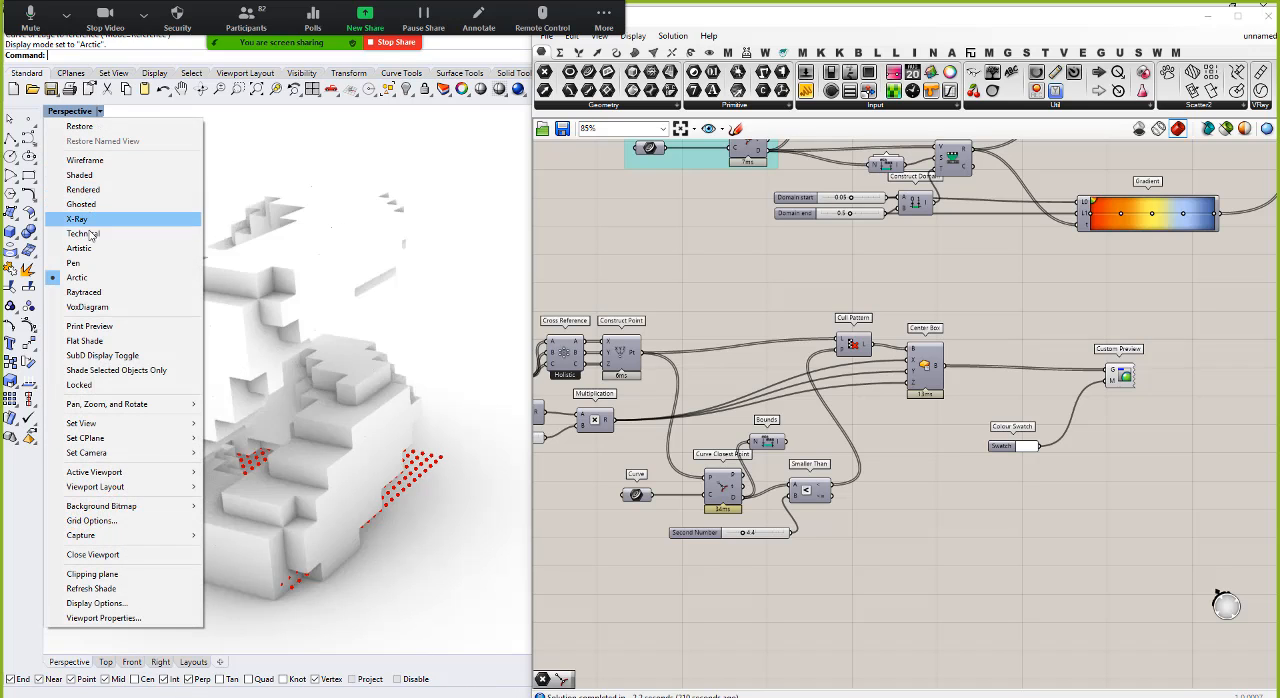
left_click(111, 177)
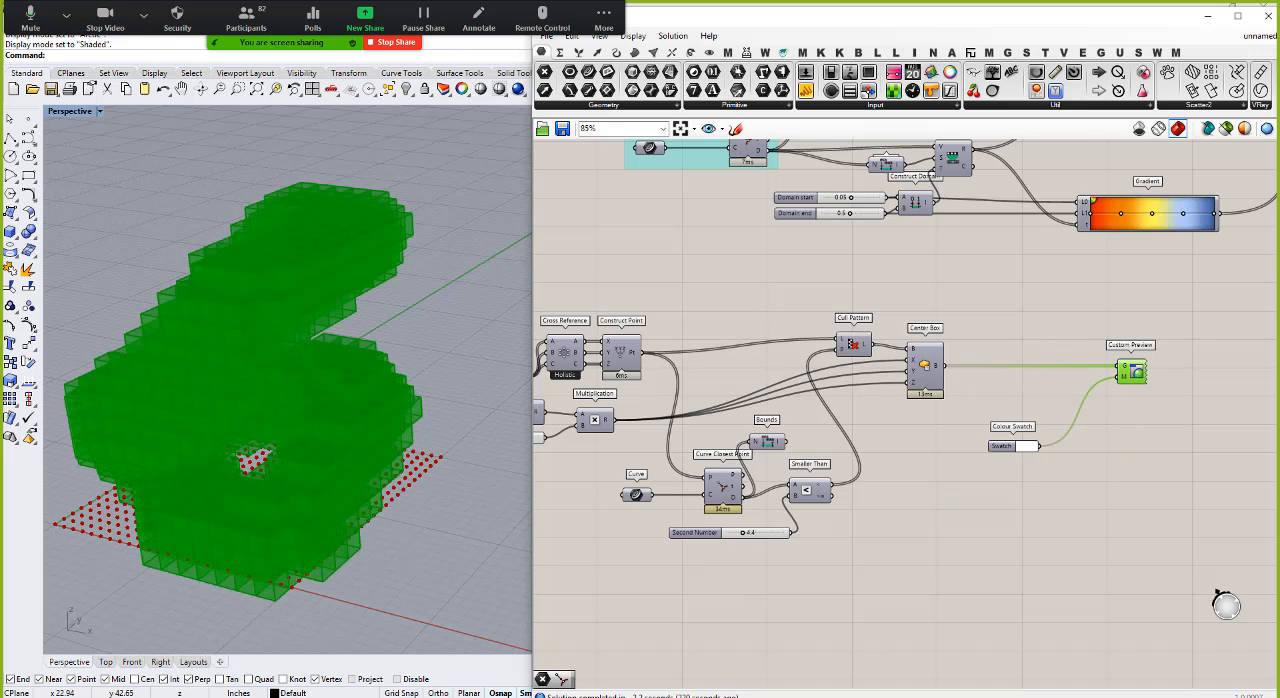
left_click(634, 598)
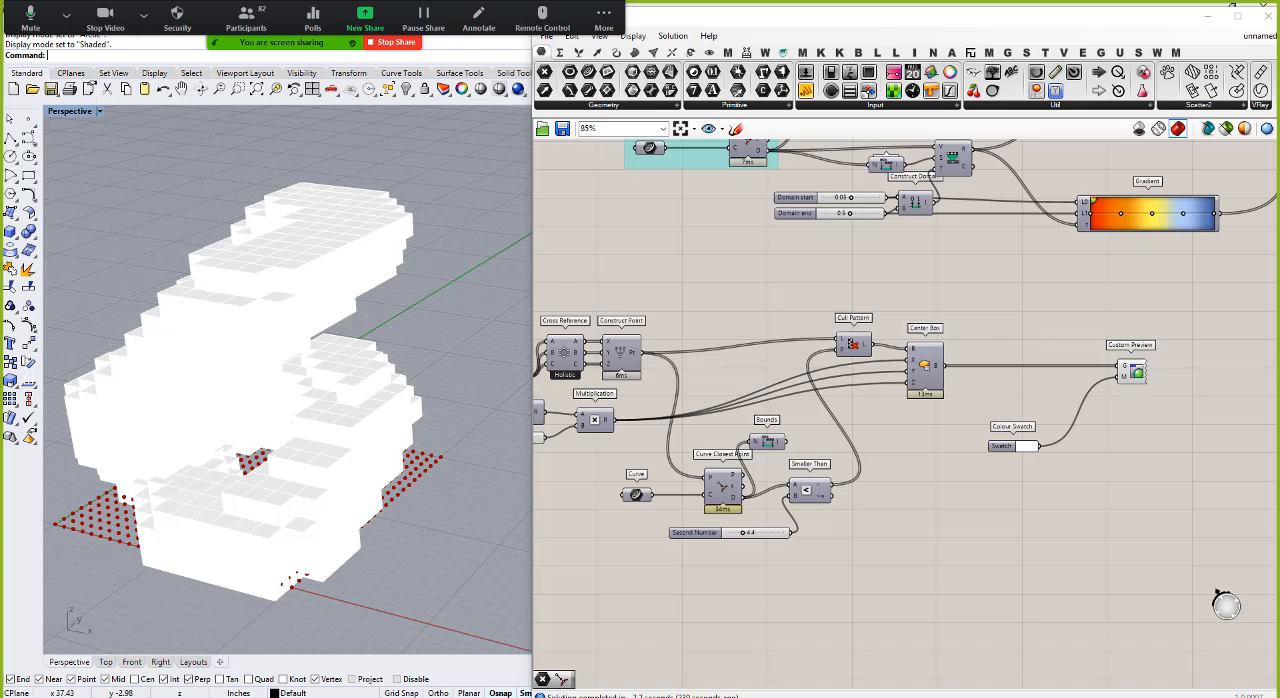
Step: Switch to the web browser showing the image results for the ICD/ITKE Research Pavilion 2013-14
left_click(185, 697)
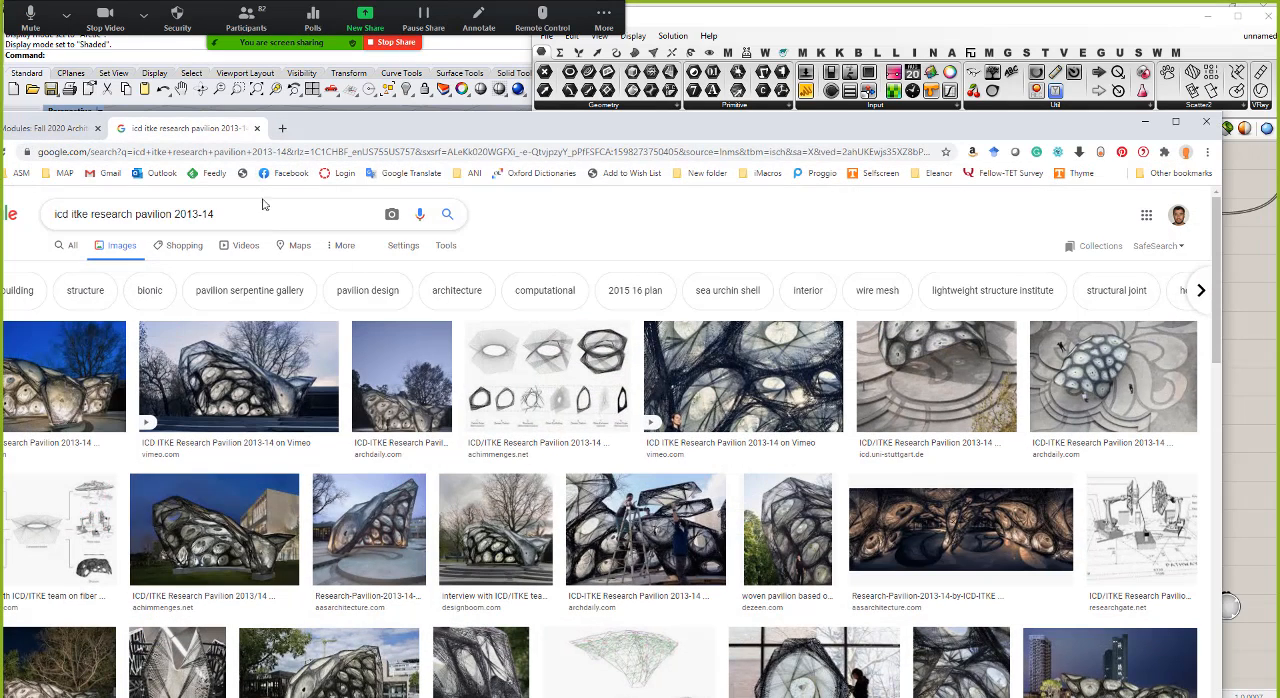
Step: Open the Data Management assignment from Week 2 of the course modules in the browser
double_click(395, 136)
left_click(278, 120)
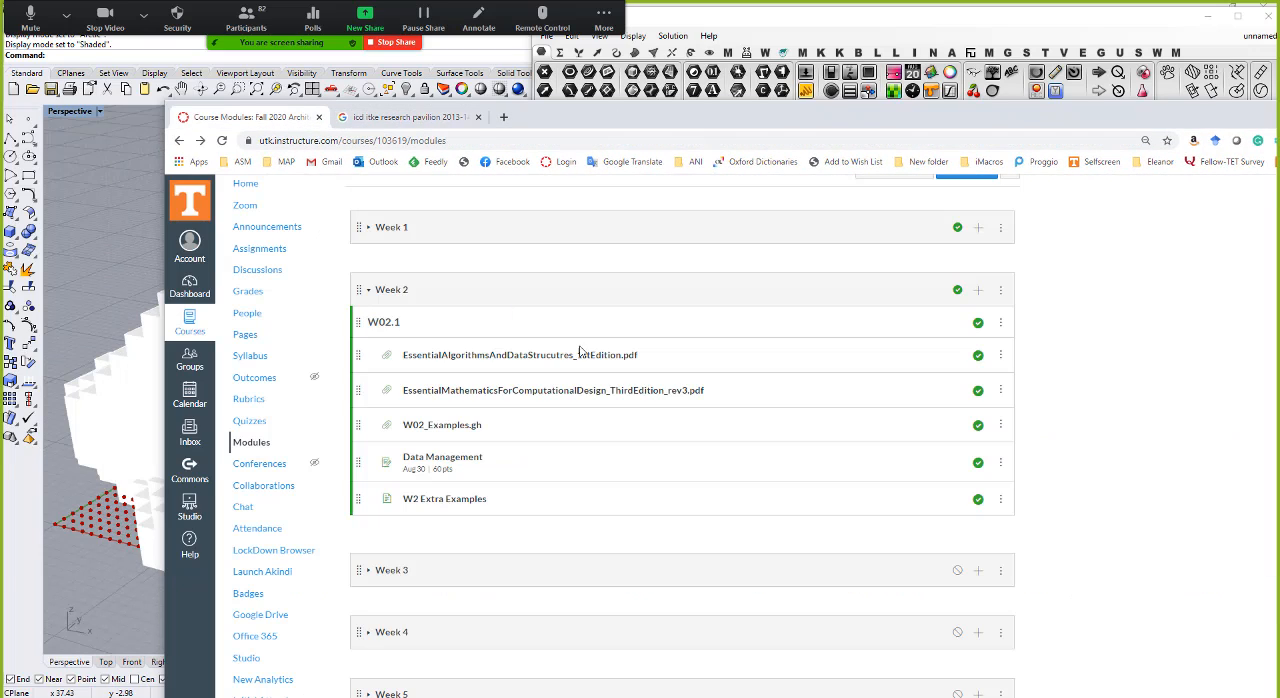
left_click(464, 465)
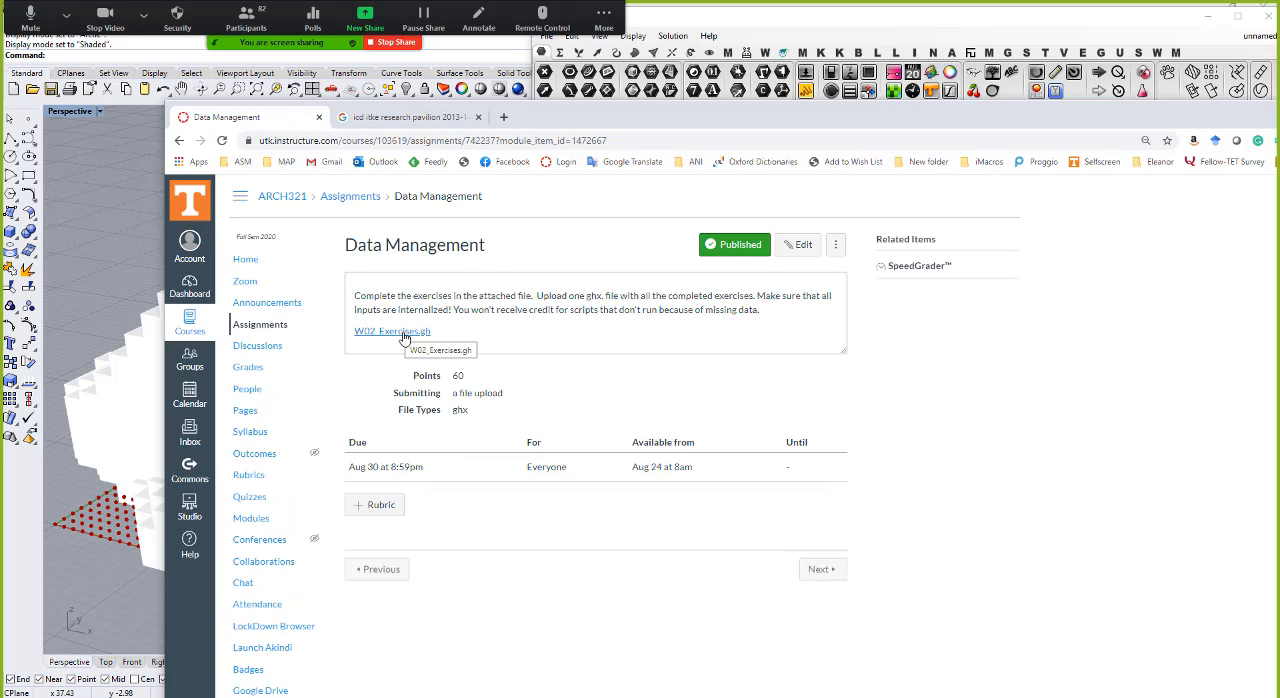
Step: Switch from the browser to Grasshopper, open the W02_Exercises definition and place its window beside the Perspective viewport
left_click_drag(761, 113, 325, 241)
left_click(927, 238)
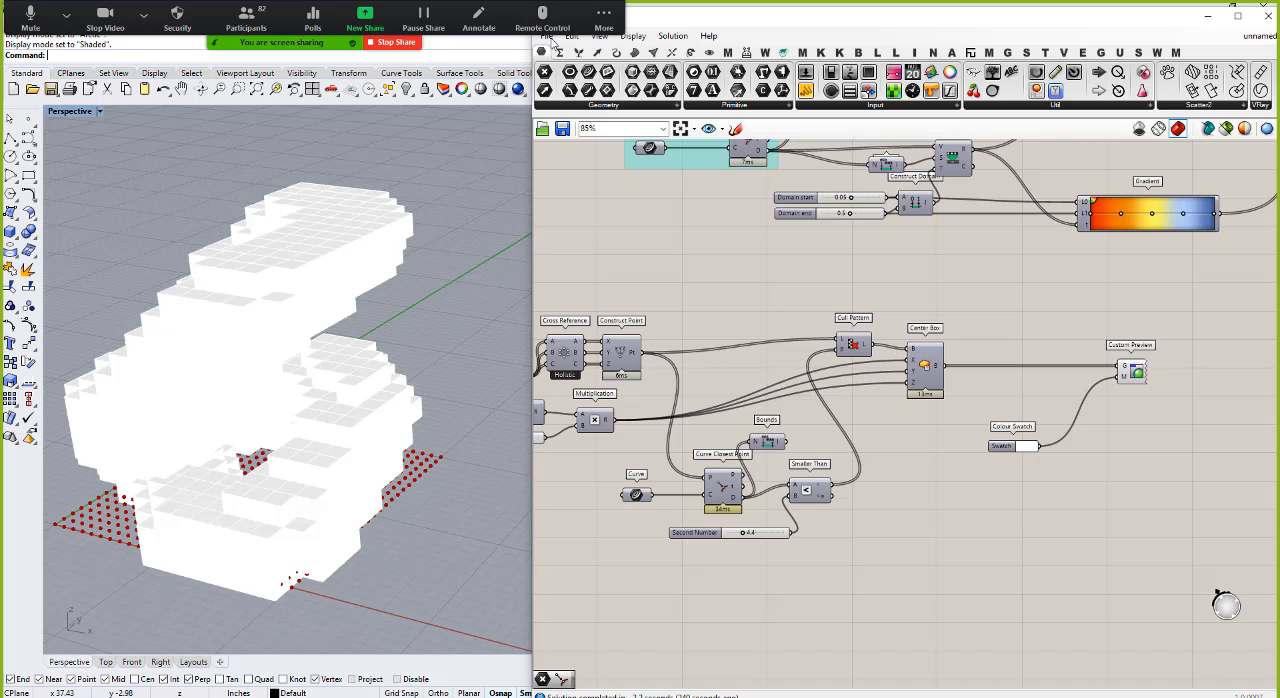
left_click_drag(777, 17, 787, 101)
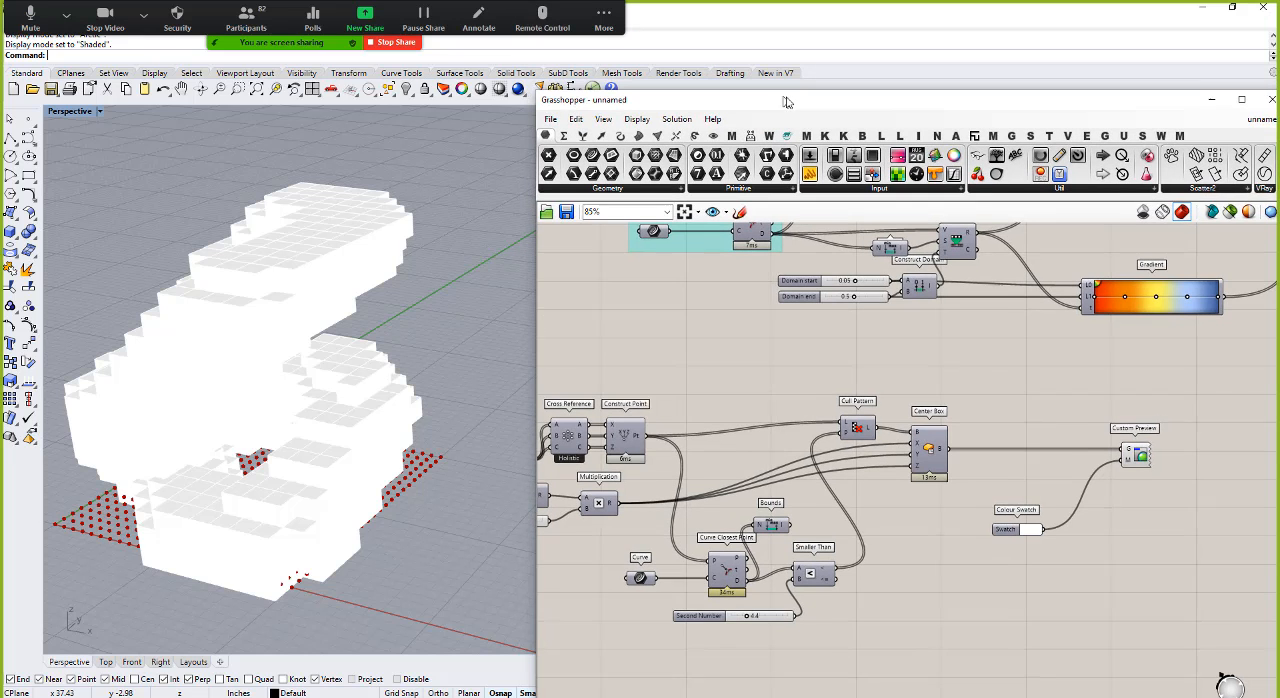
left_click(557, 121)
left_click(819, 96)
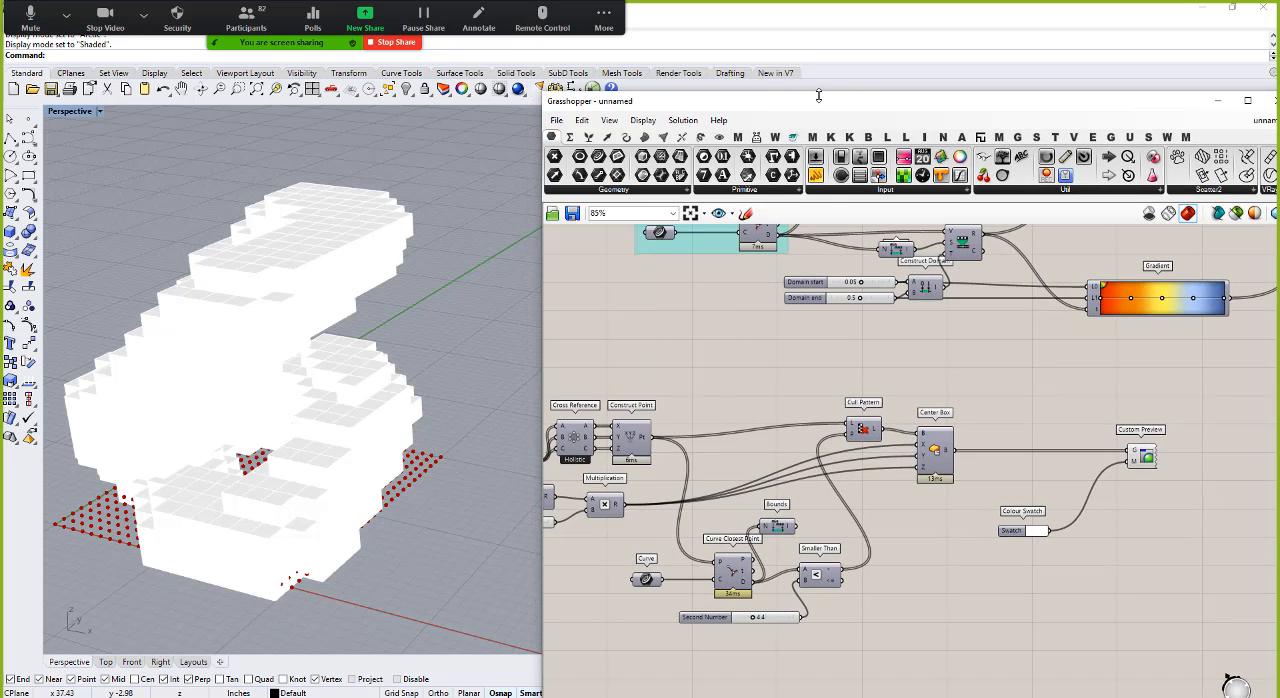
double_click(808, 105)
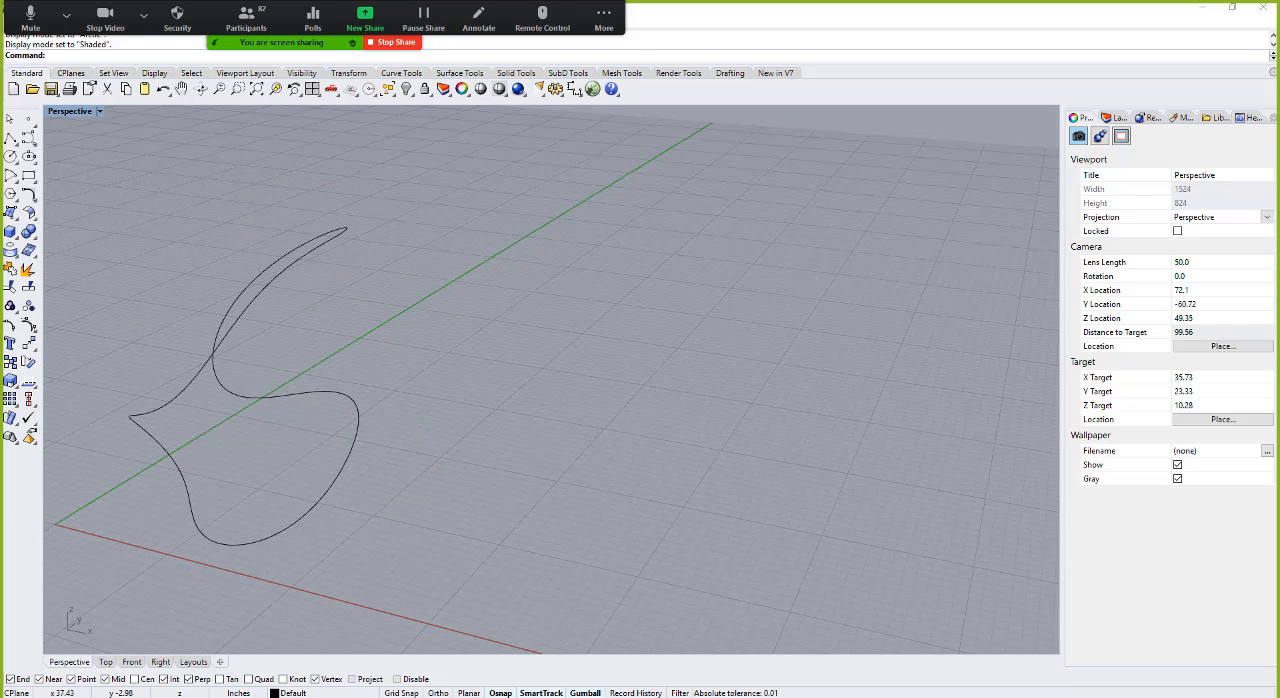
left_click_drag(1279, 566, 971, 101)
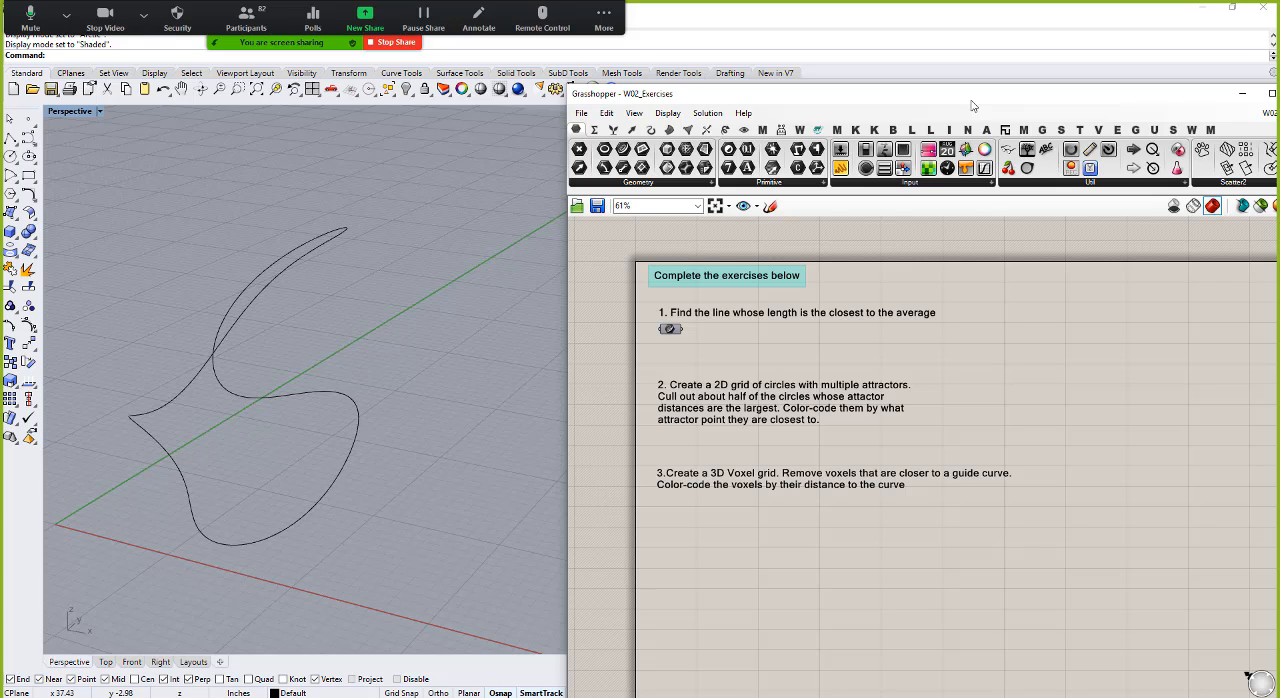
Step: Hide the closed curve in Rhino and turn on the preview of the Curve parameter under exercise 1
left_click(283, 405)
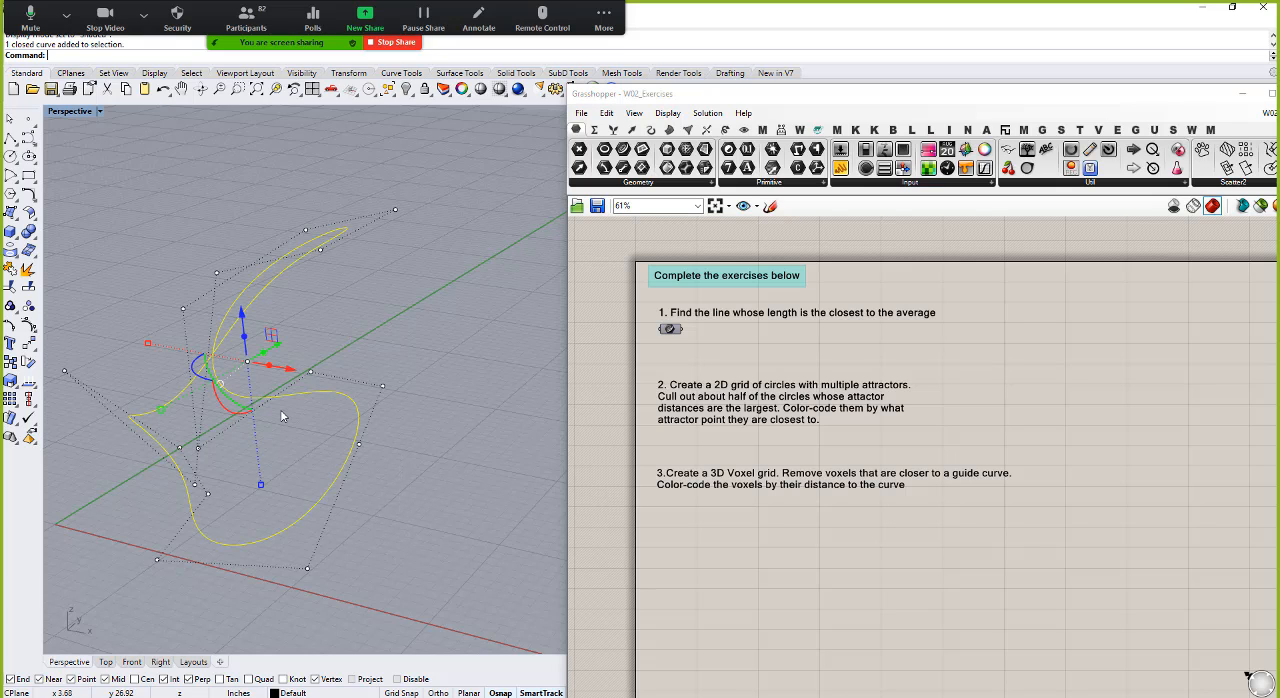
key("Return")
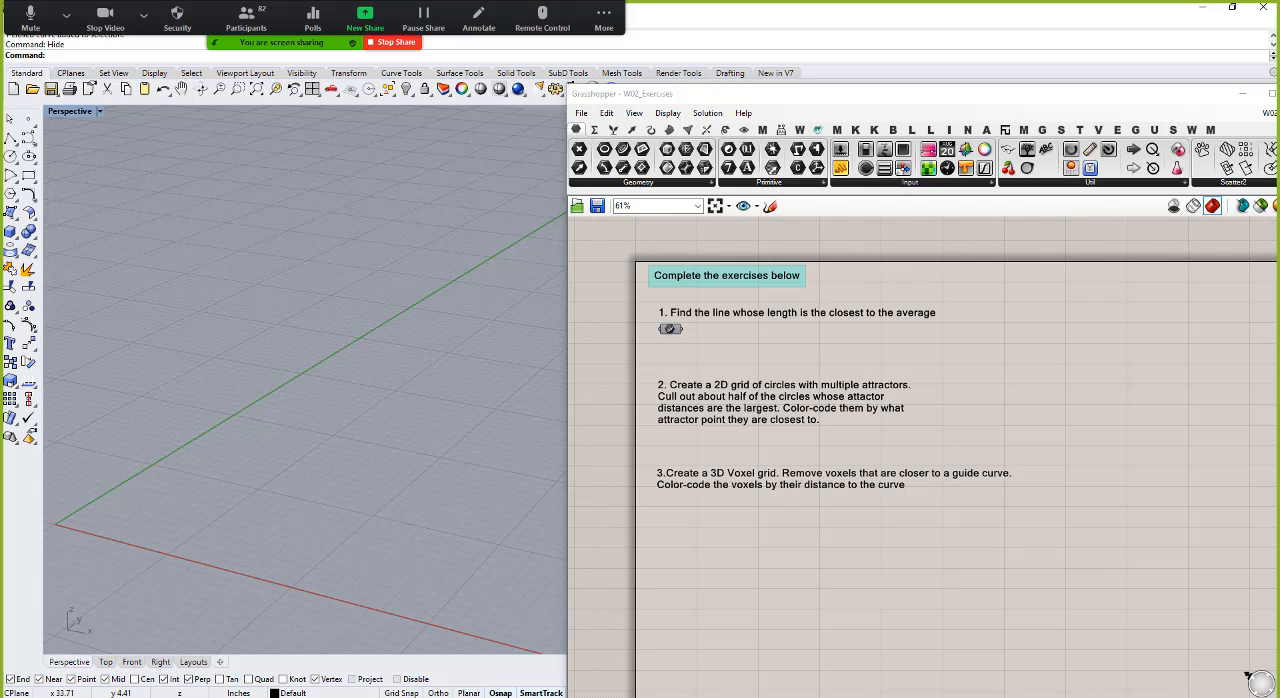
right_click(673, 331)
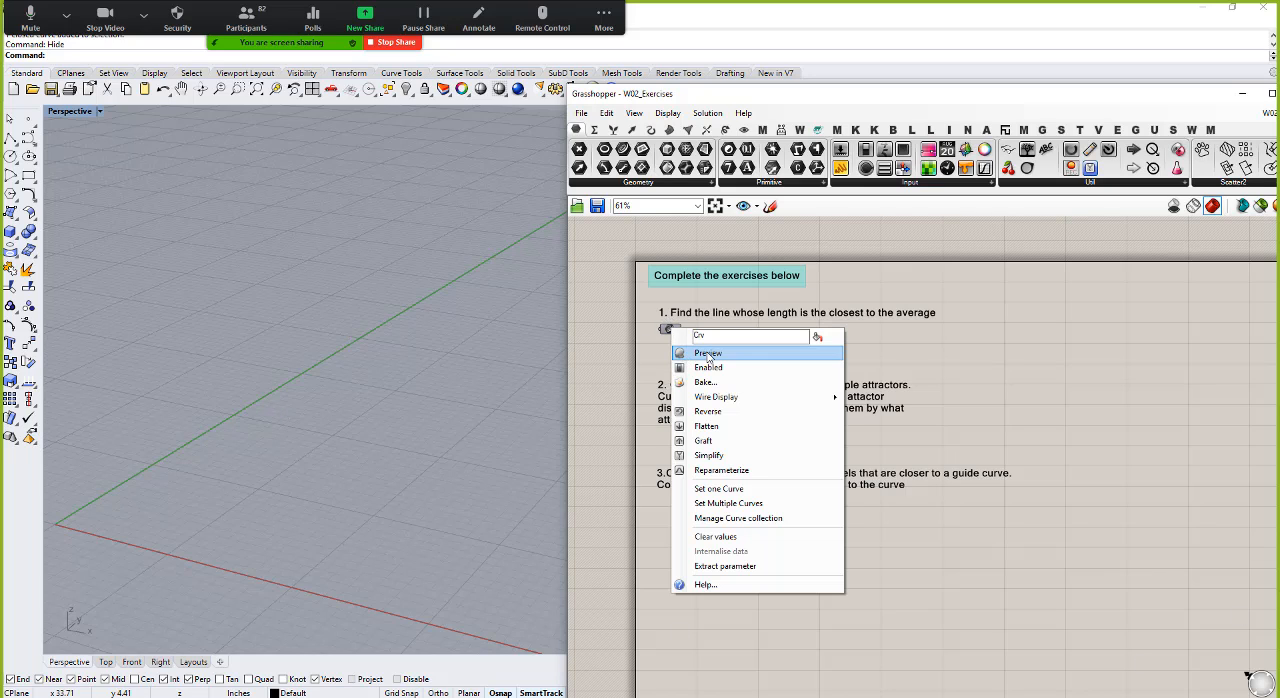
left_click(709, 357)
right_click_drag(306, 378, 294, 432)
scroll(254, 356, "down", 5)
scroll(285, 400, "up", 5)
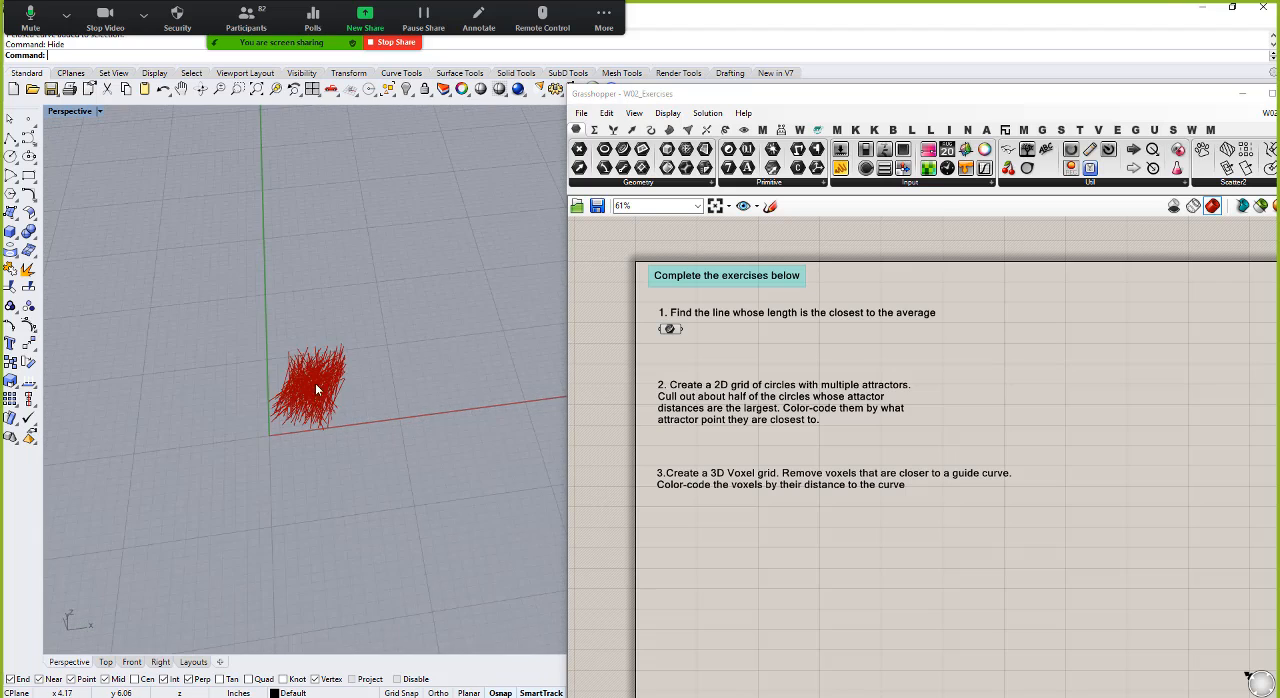
scroll(316, 390, "up", 2)
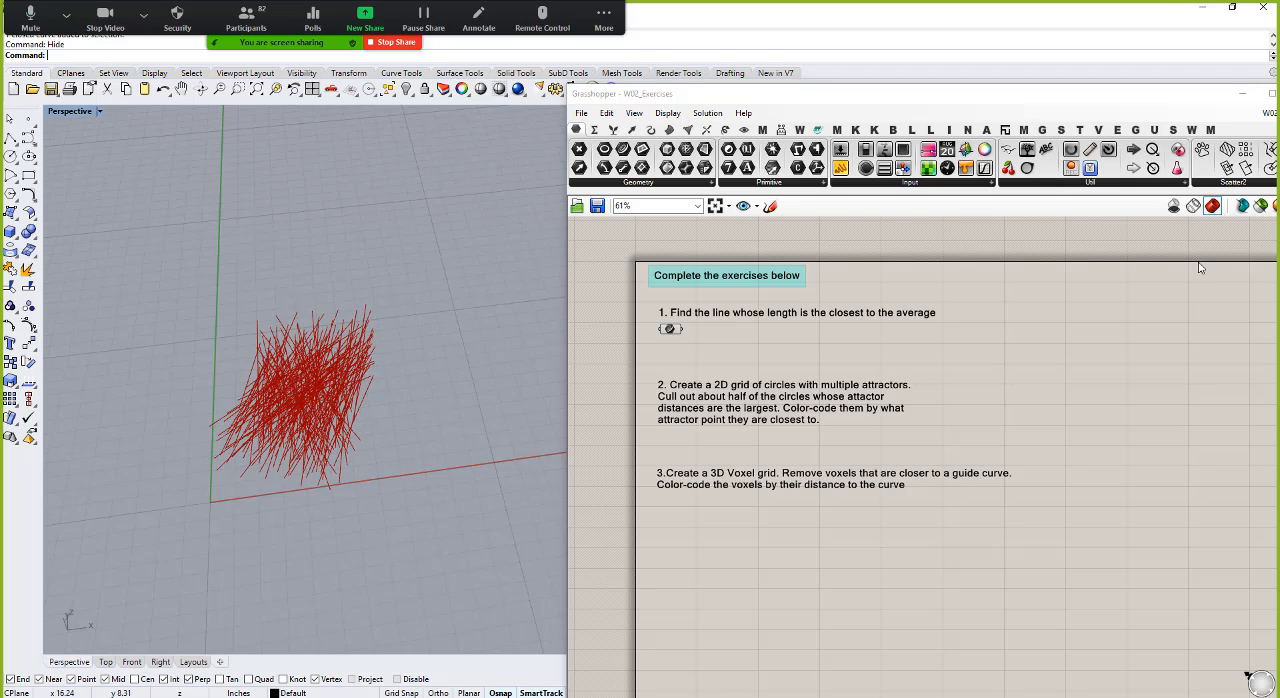
Step: Read the exercise instructions on the circle grid with multiple attractors and the 3D voxel grid with a guide curve
scroll(682, 318, "up", 2)
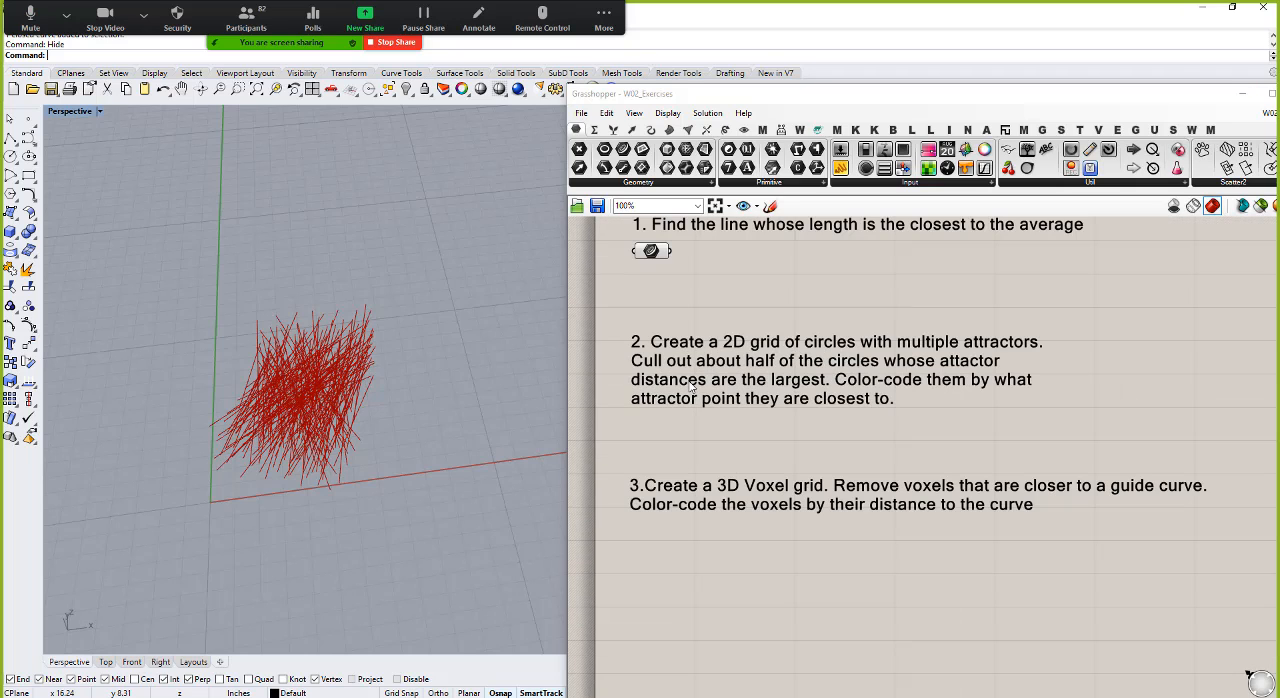
scroll(672, 386, "down", 1)
scroll(669, 387, "up", 2)
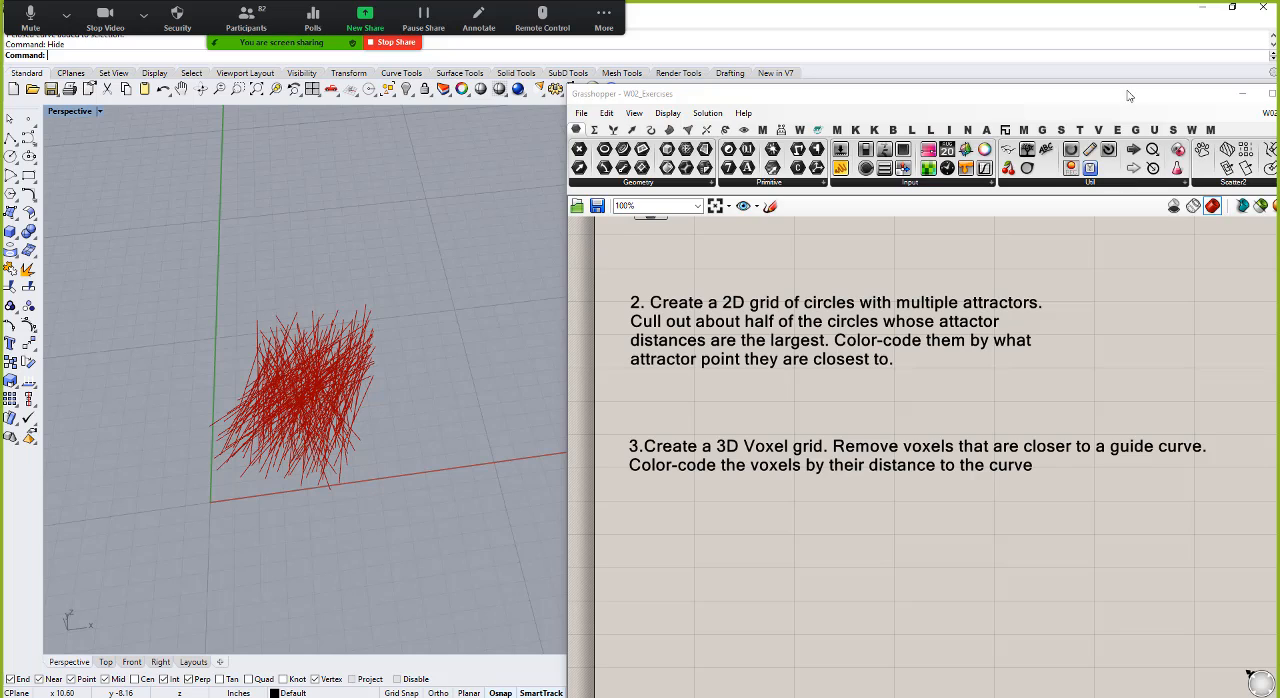
Step: Switch Grasshopper from the W02_Exercises document to the unnamed definition containing the box culling script
left_click_drag(1140, 100, 966, 110)
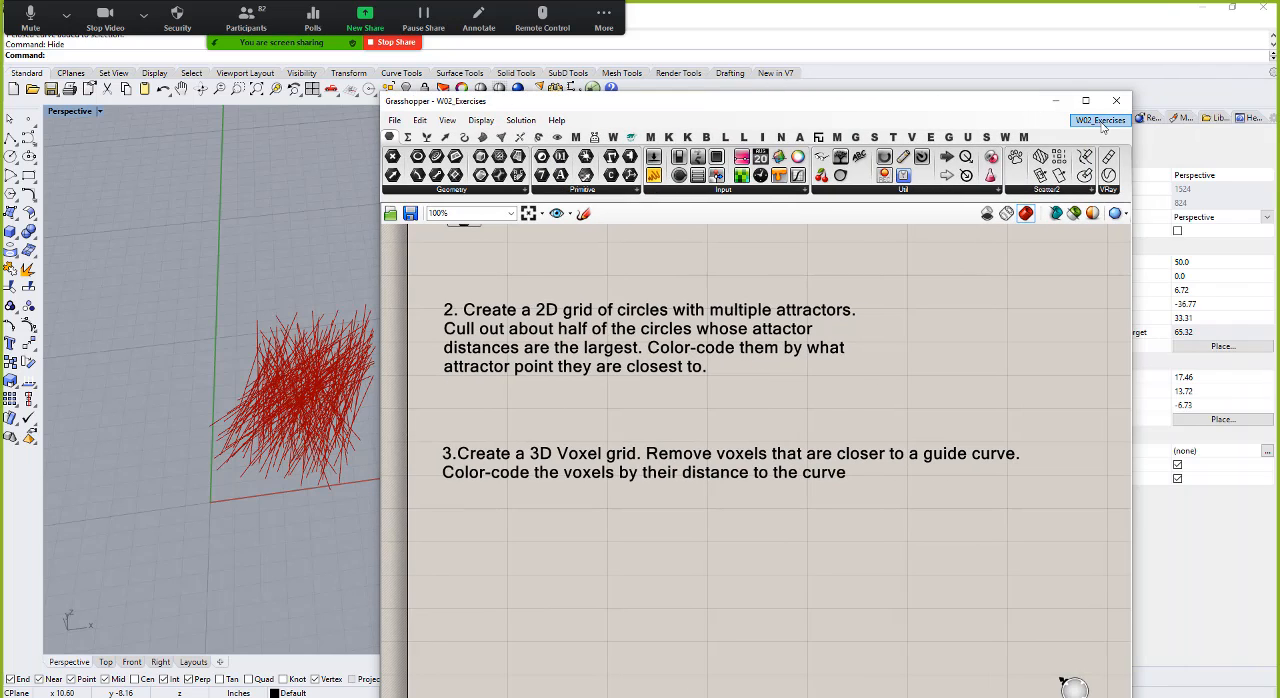
mouse_move(1103, 125)
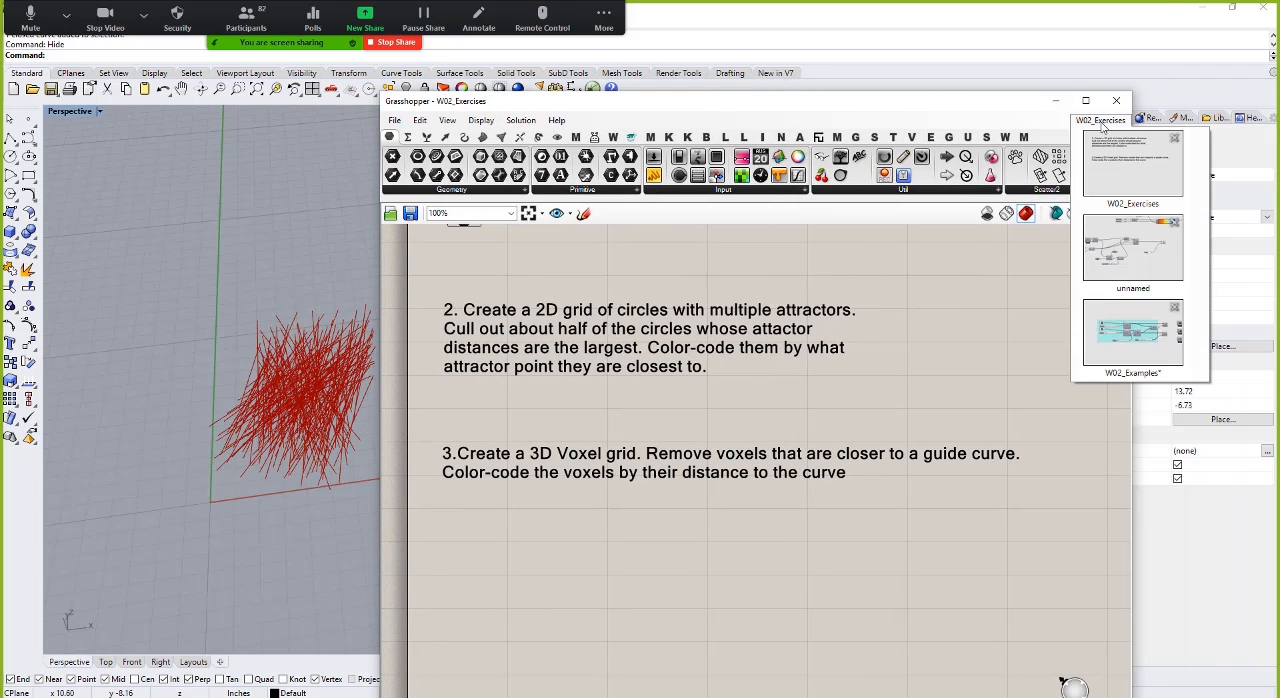
left_click(1150, 263)
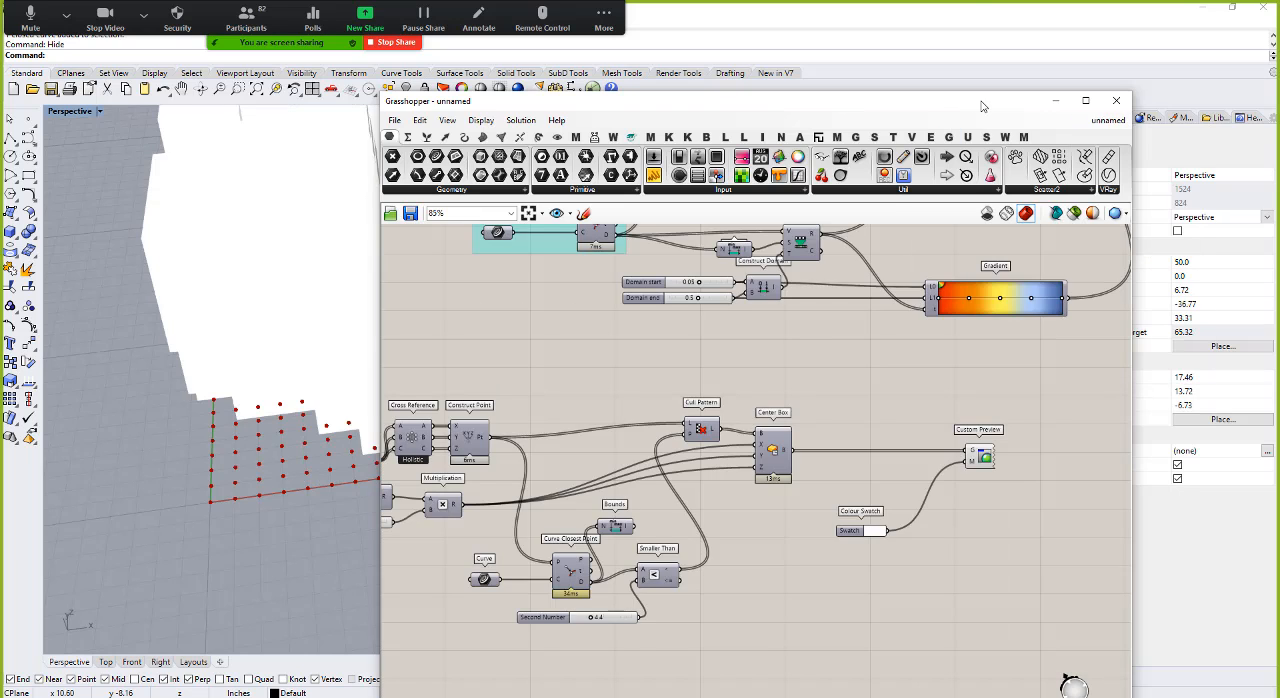
Step: Clear the Grasshopper window away from the Perspective viewport and examine the whole colour-coded cube of boxes from different angles
left_click_drag(981, 106, 1279, 384)
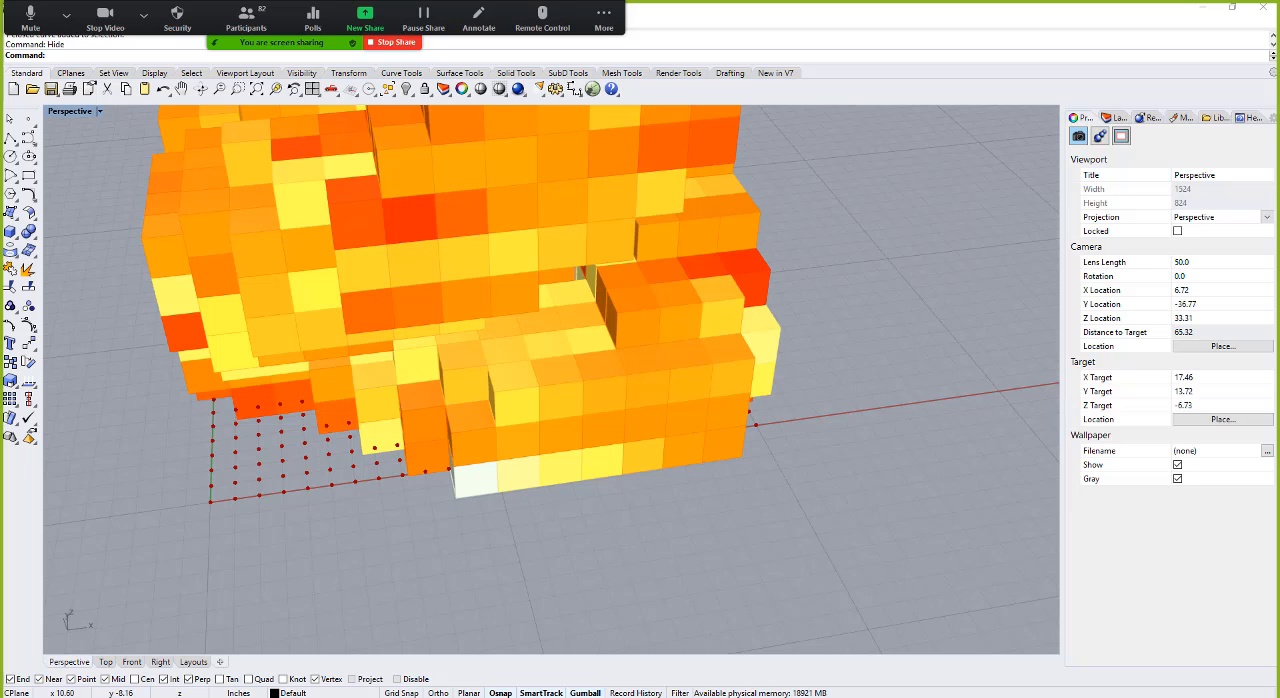
scroll(739, 422, "down", 7)
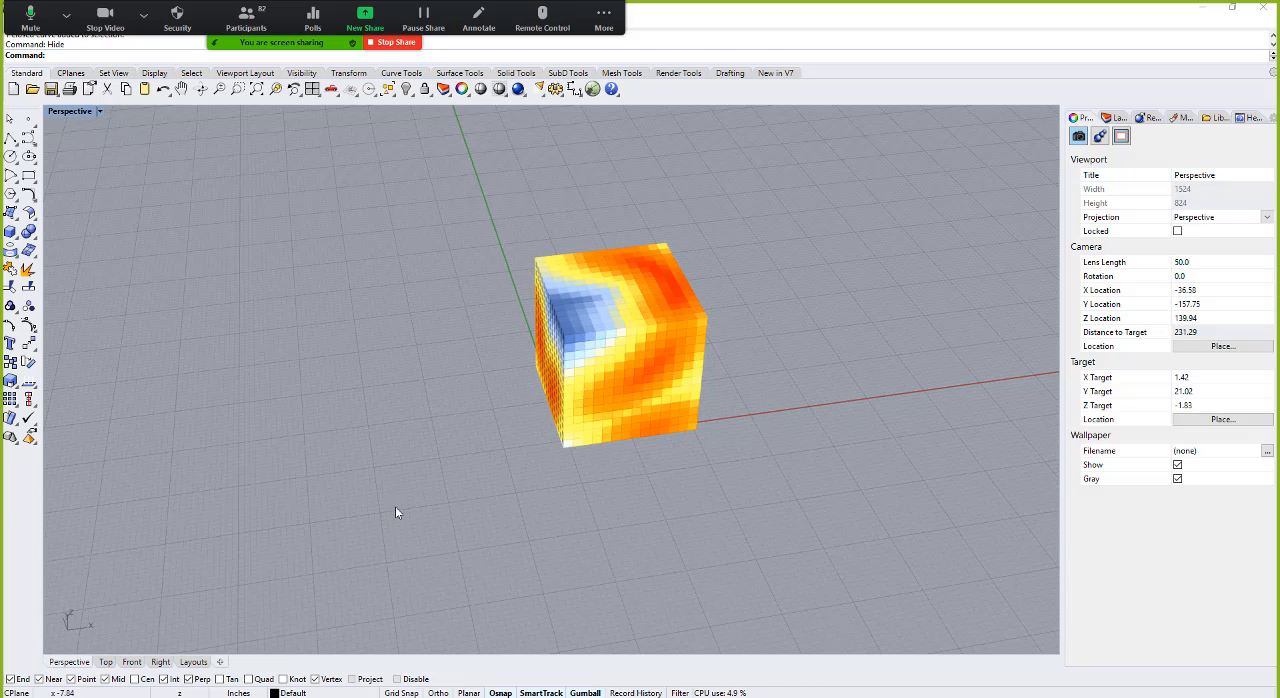
right_click_drag(603, 353, 663, 420)
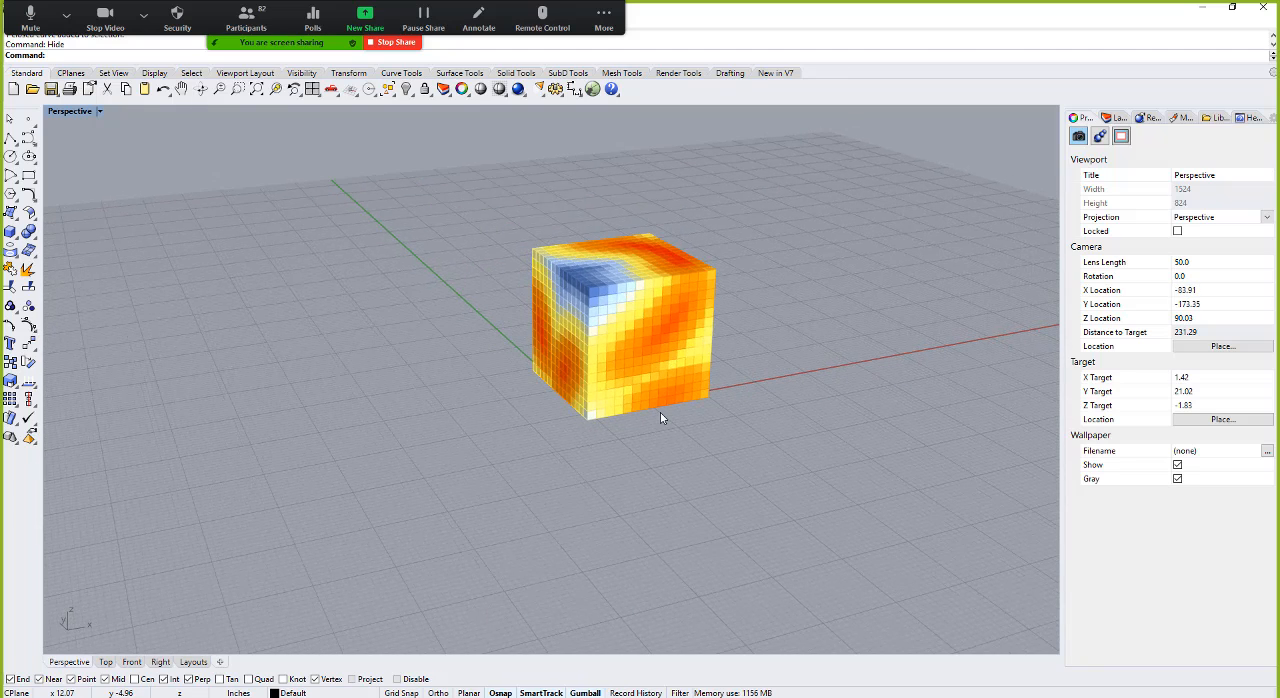